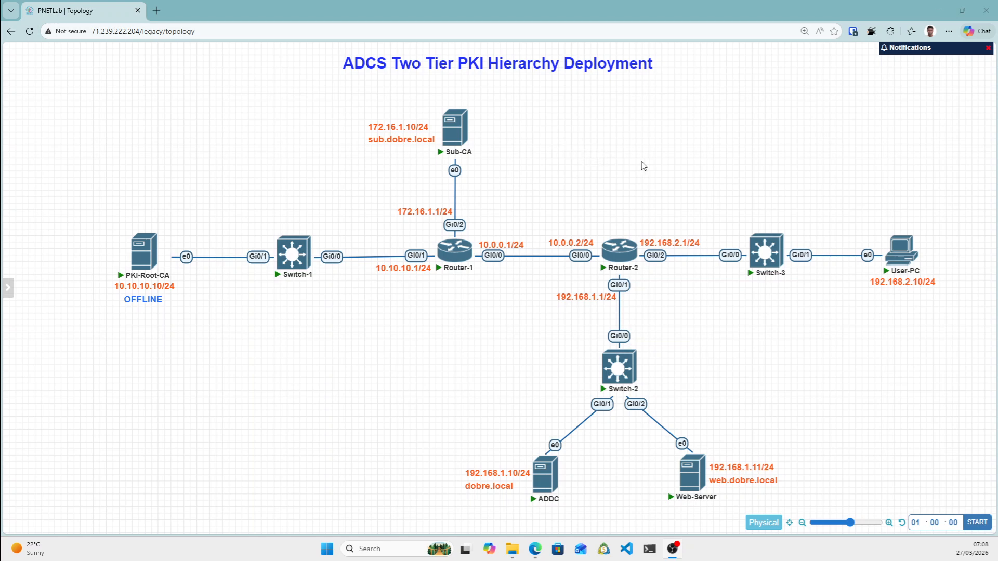
Check the site's connection security details, then look over the Sub-CA, ADDC and Web-Server nodes on the topology.
click(57, 32)
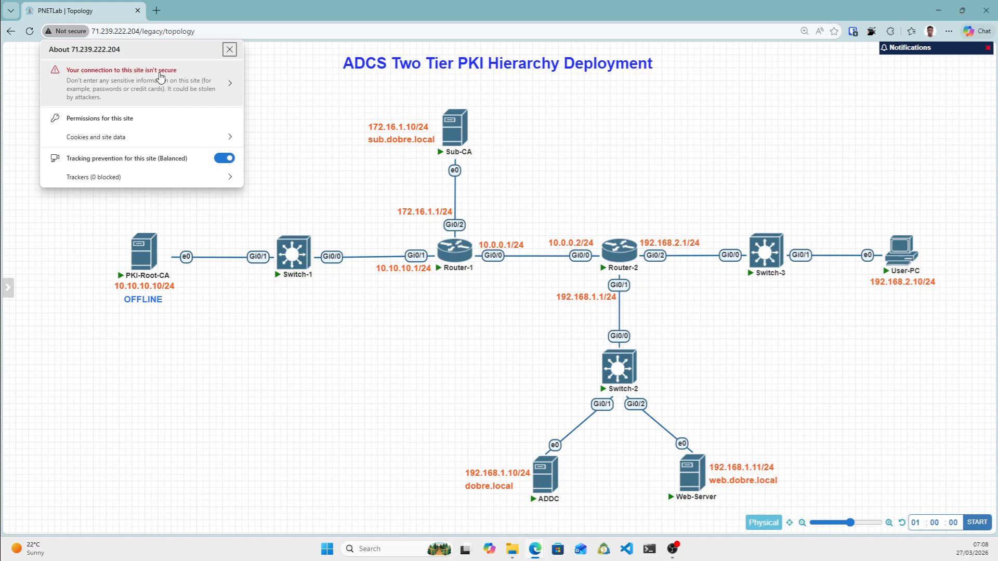
click(307, 97)
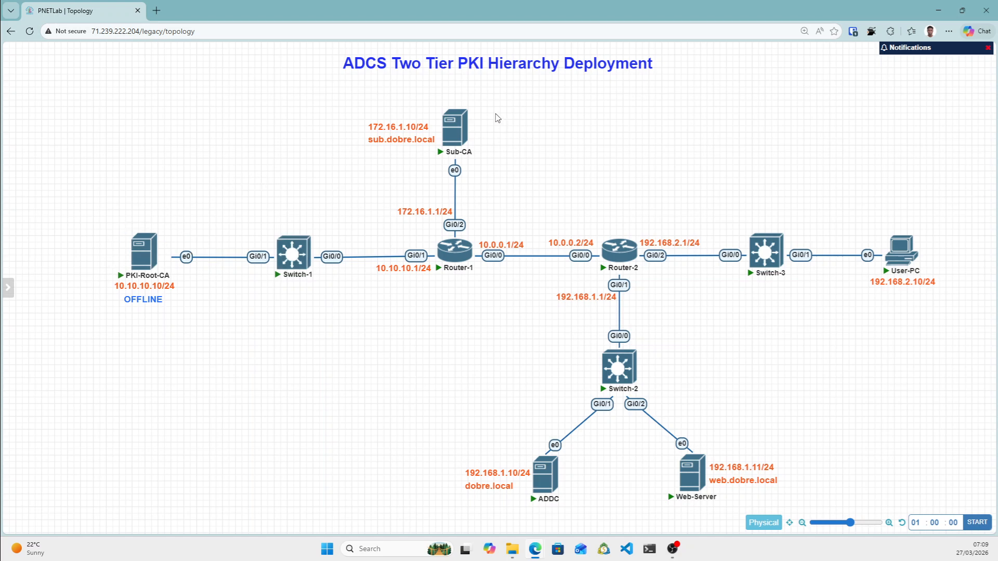
mouse_move(452, 152)
mouse_move(135, 275)
mouse_move(444, 122)
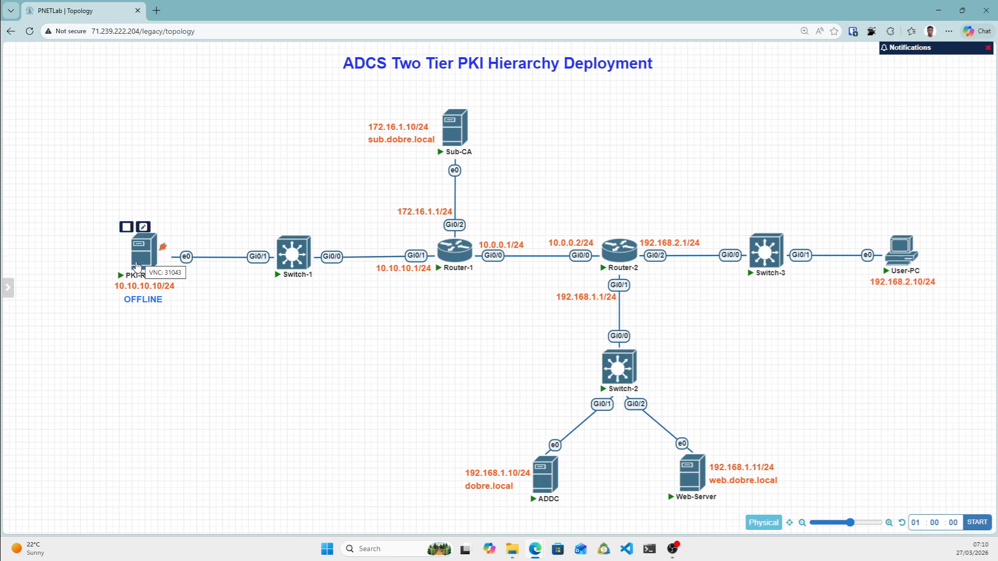
mouse_move(551, 470)
mouse_move(699, 475)
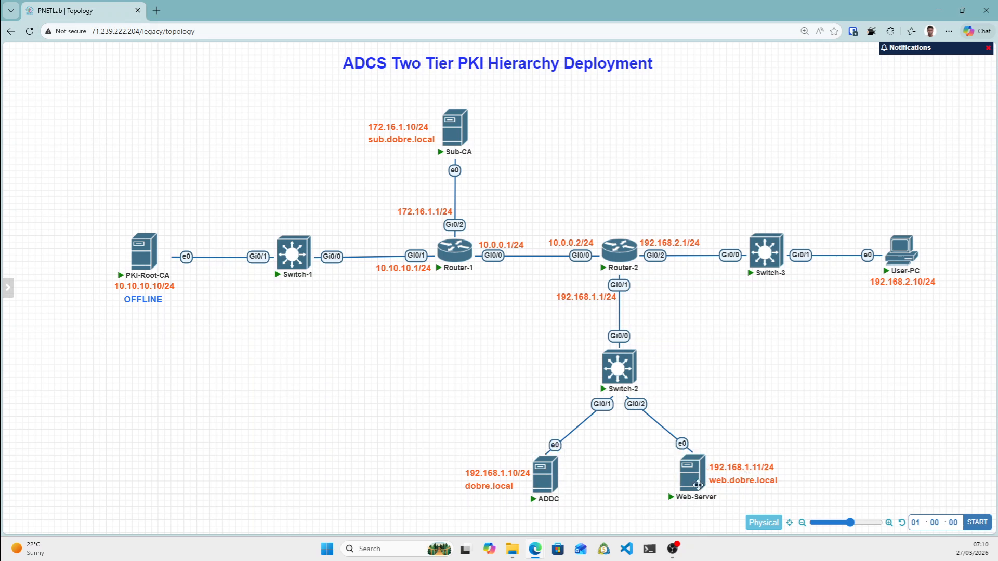
mouse_move(454, 149)
mouse_move(702, 450)
Open the Sub-CA console and pop it out into its own browser tab.
click(454, 133)
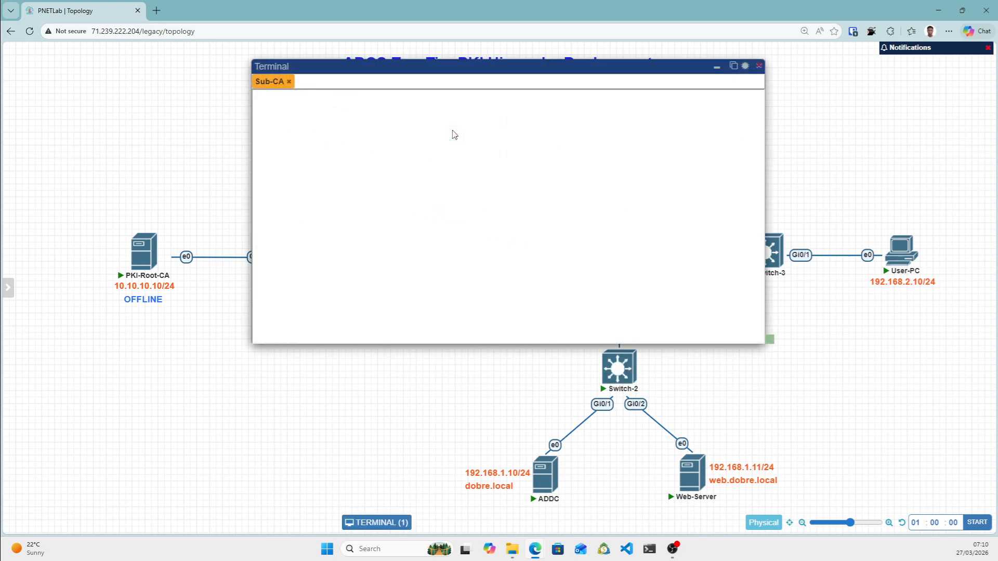
click(733, 66)
click(83, 10)
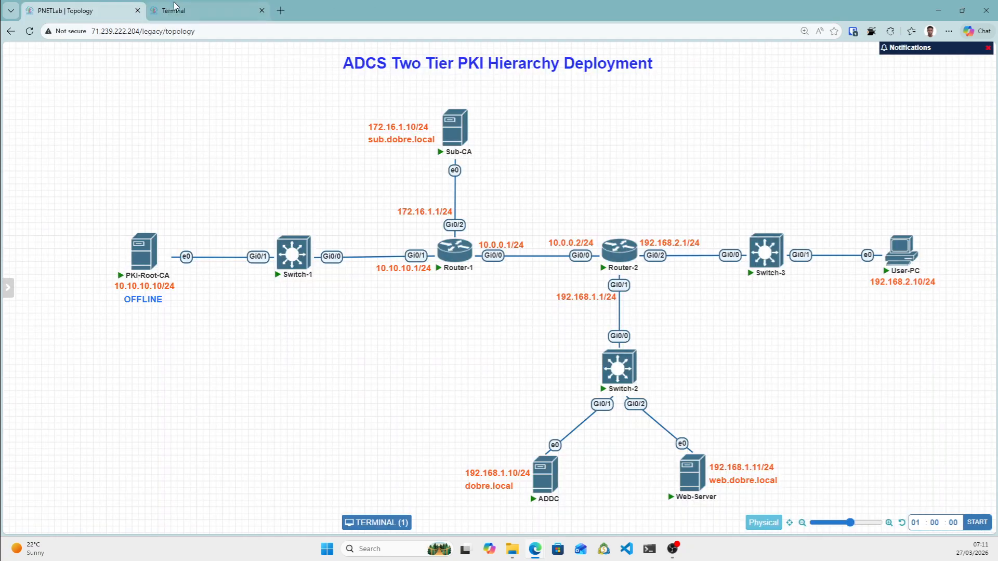
click(190, 8)
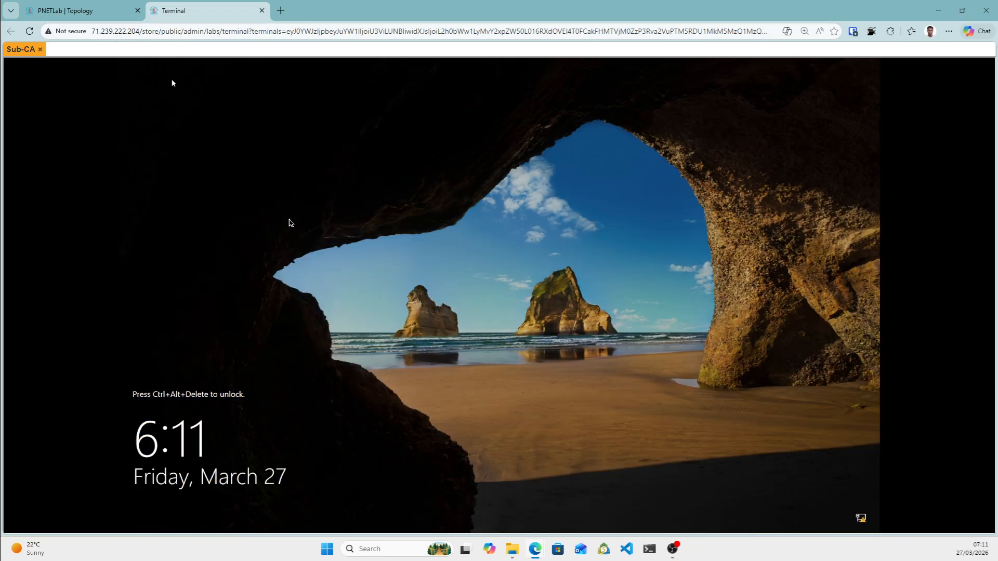
Add ADDC and Web-Server consoles from the topology, then bring the Sub-CA console to the front.
click(89, 11)
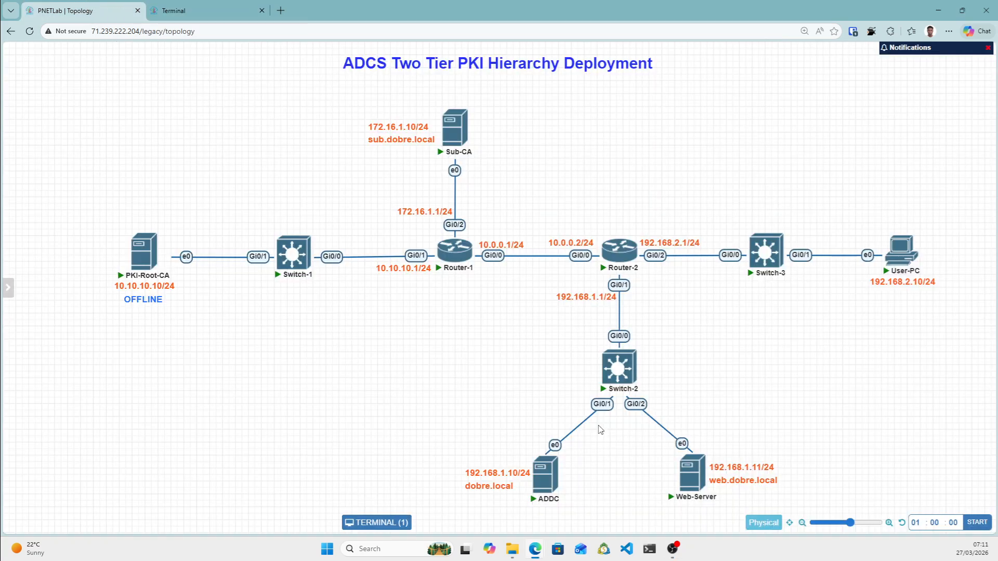
click(546, 473)
click(67, 5)
click(686, 471)
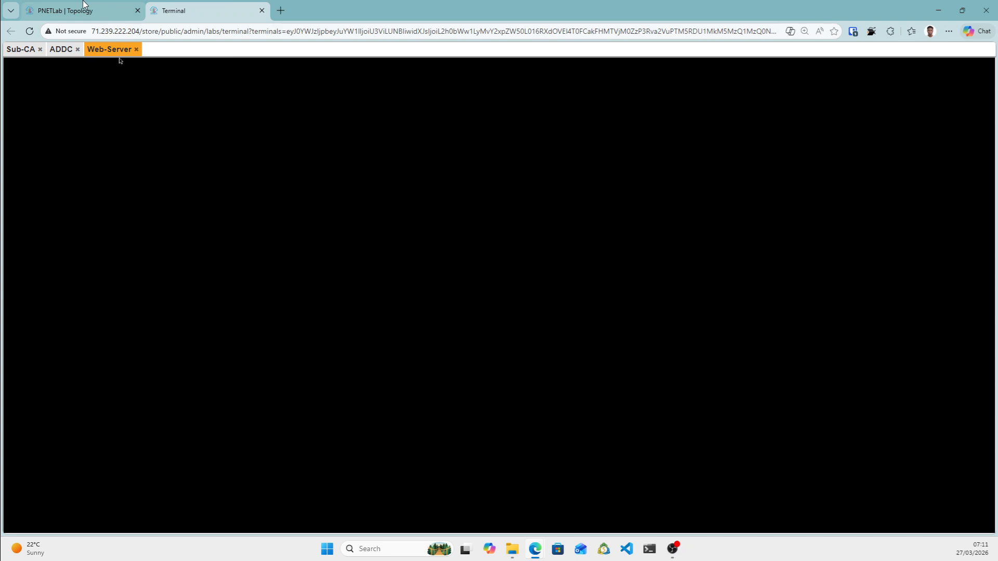
click(79, 4)
click(209, 7)
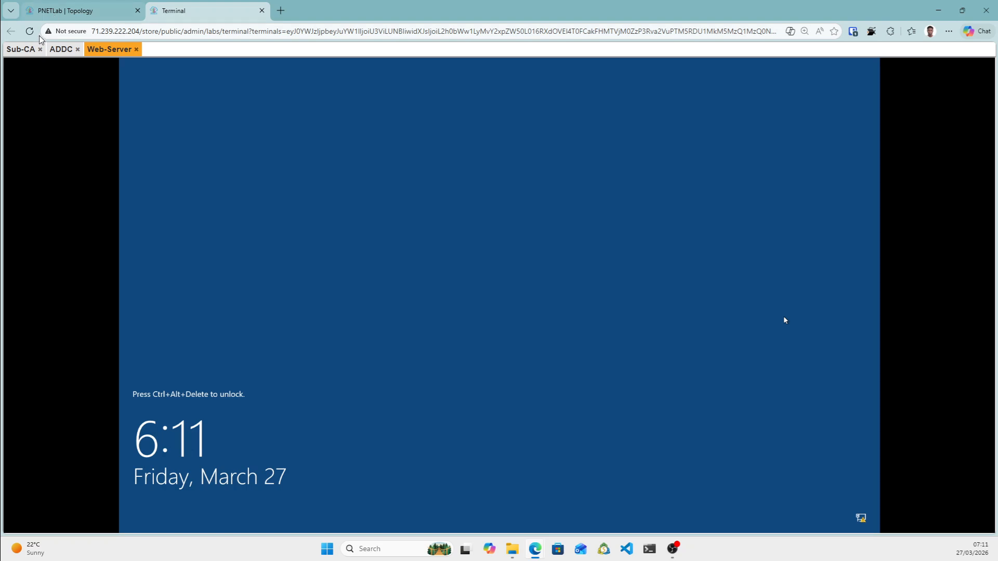
click(21, 50)
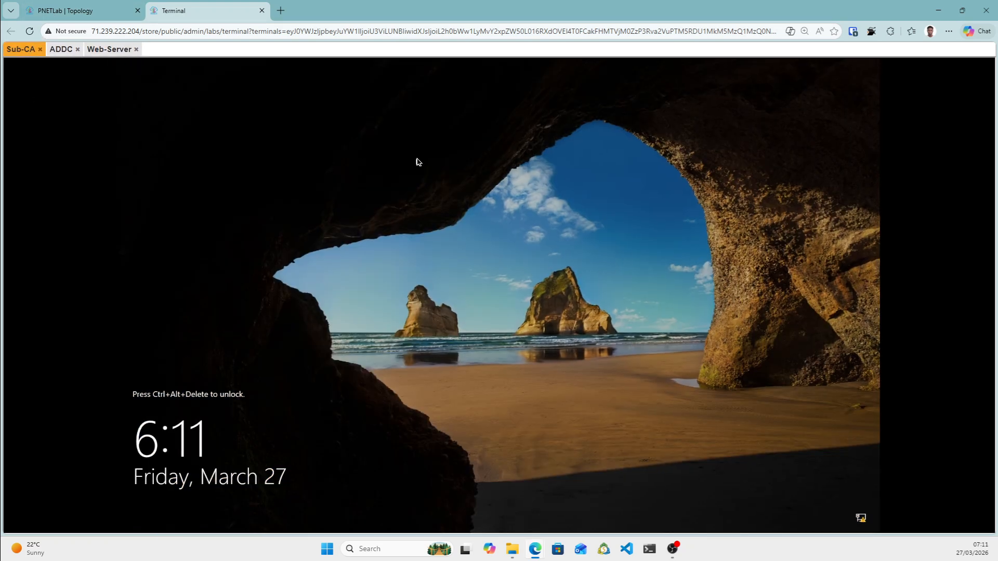
Unlock Sub-CA with Ctrl+Alt+Del from the on-screen keyboard and sign in with the Administrator password.
key(ctrl+alt+shift)
click(19, 459)
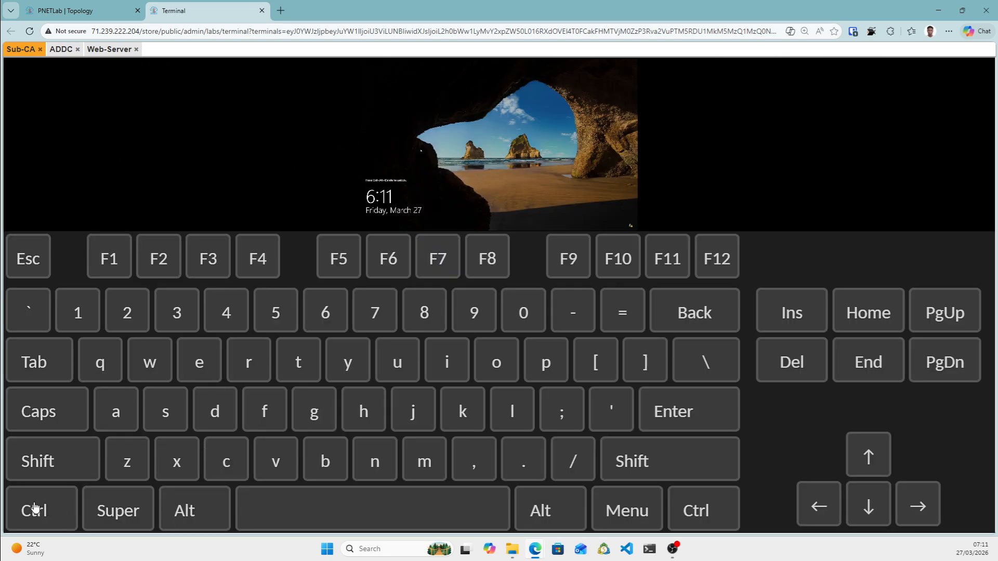
click(35, 507)
click(195, 522)
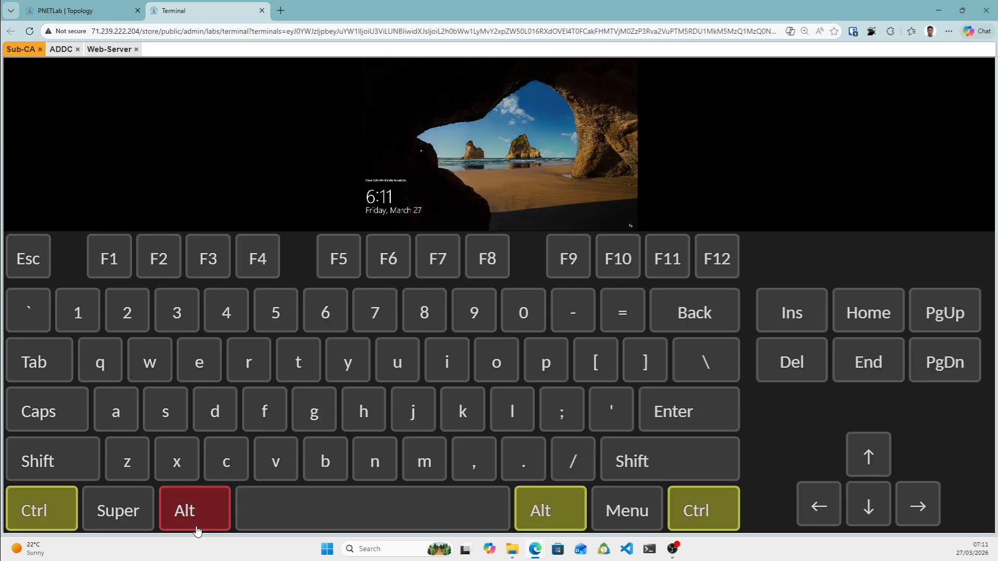
click(804, 363)
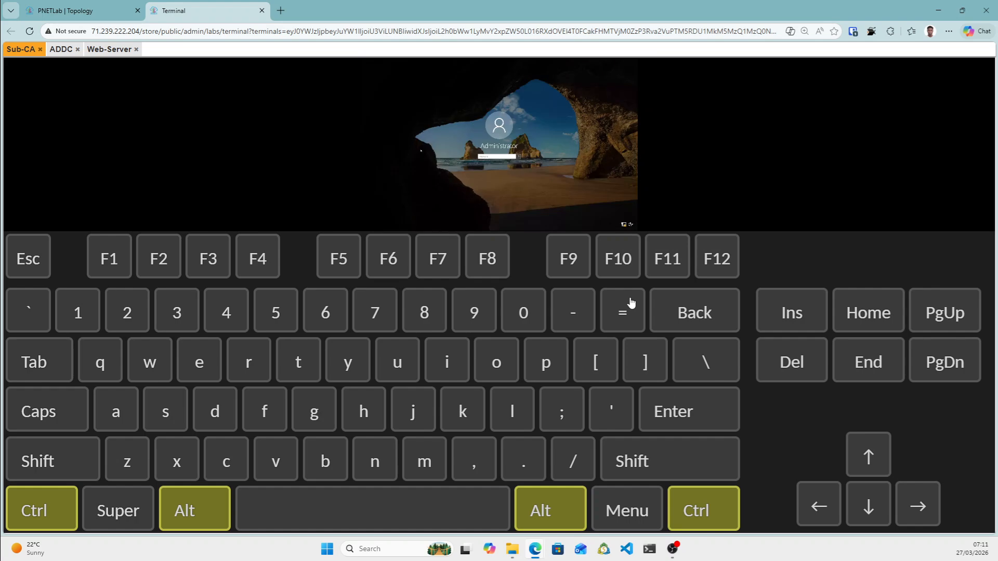
key(ctrl+alt+shift)
click(23, 311)
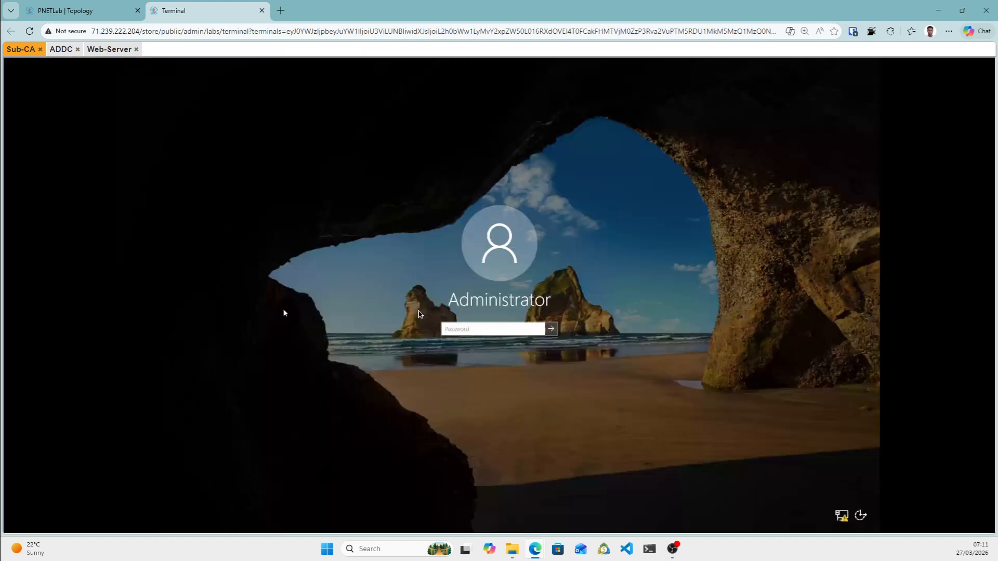
click(463, 331)
text(***)
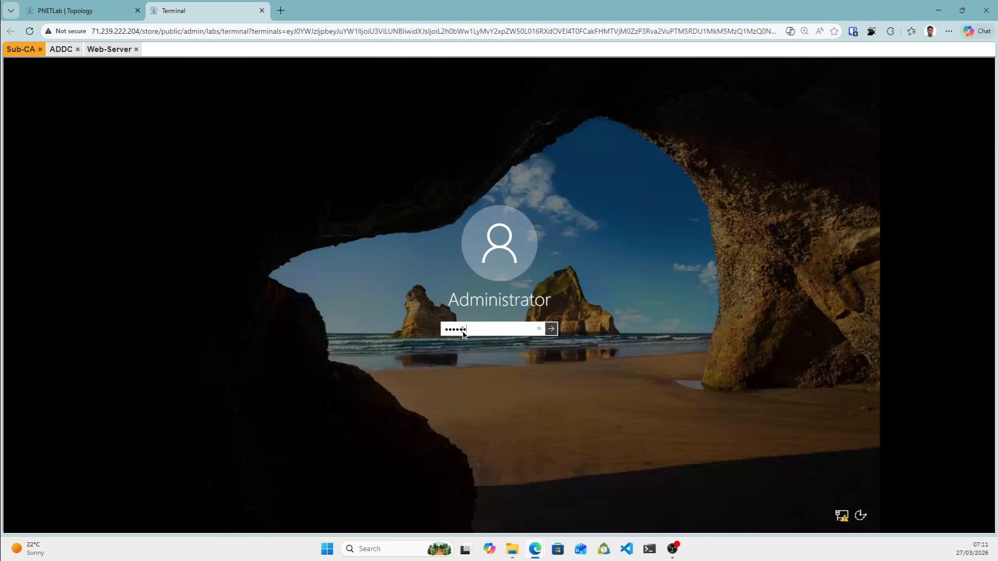
key(Return)
Send Ctrl+Alt+Del to ADDC to reach its sign-in screen, then return to Sub-CA.
click(66, 49)
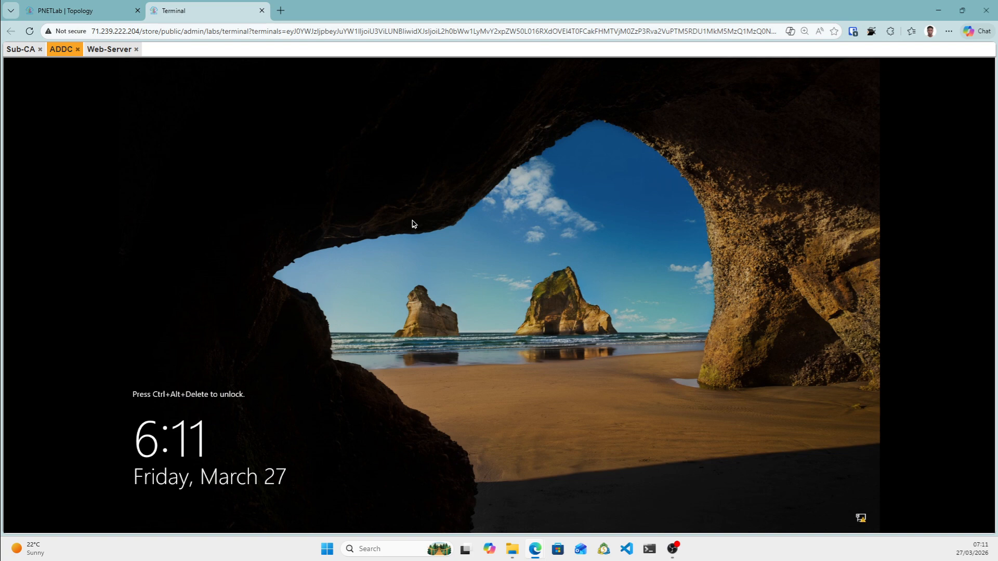
key(ctrl+alt+shift)
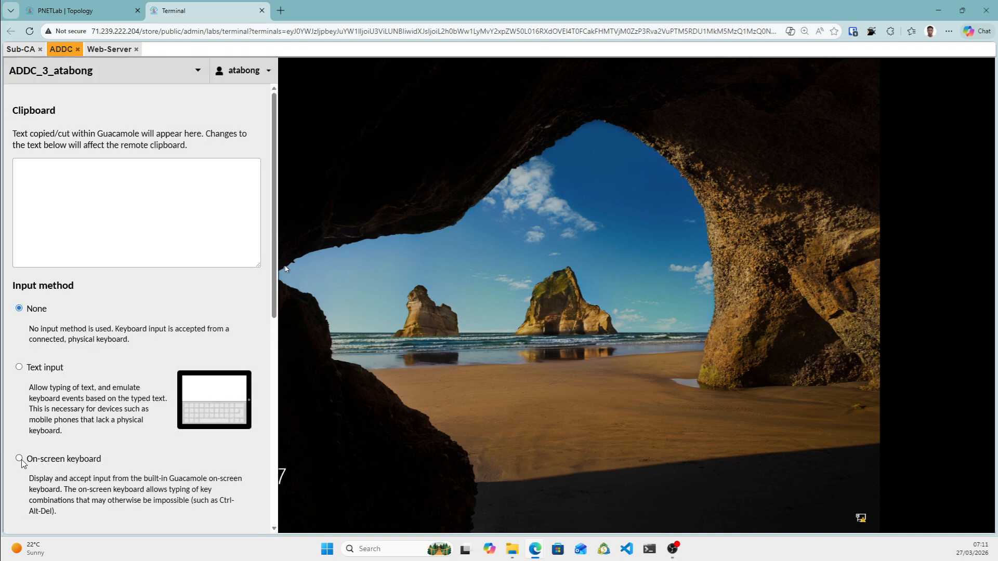
click(12, 458)
click(32, 511)
click(191, 514)
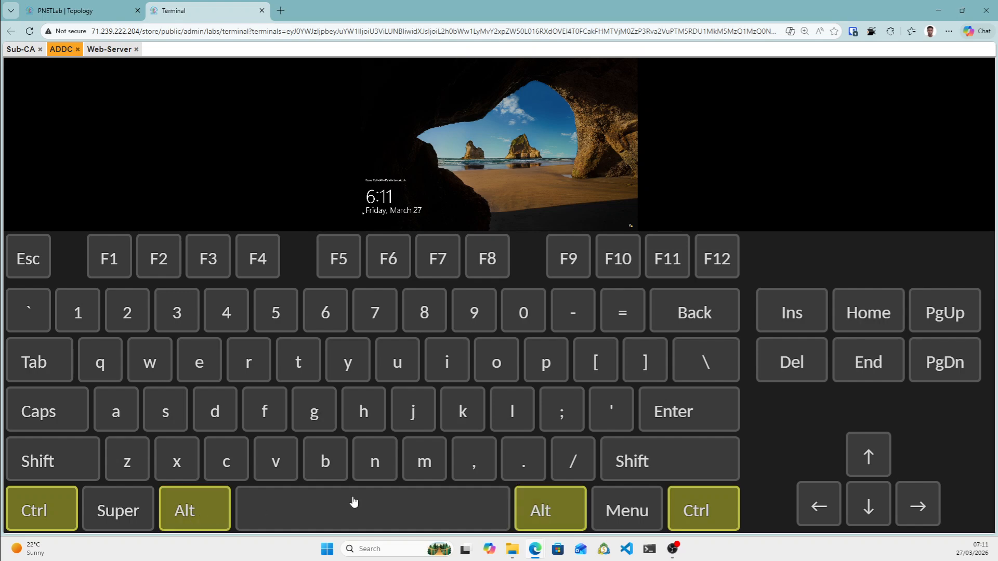
click(797, 374)
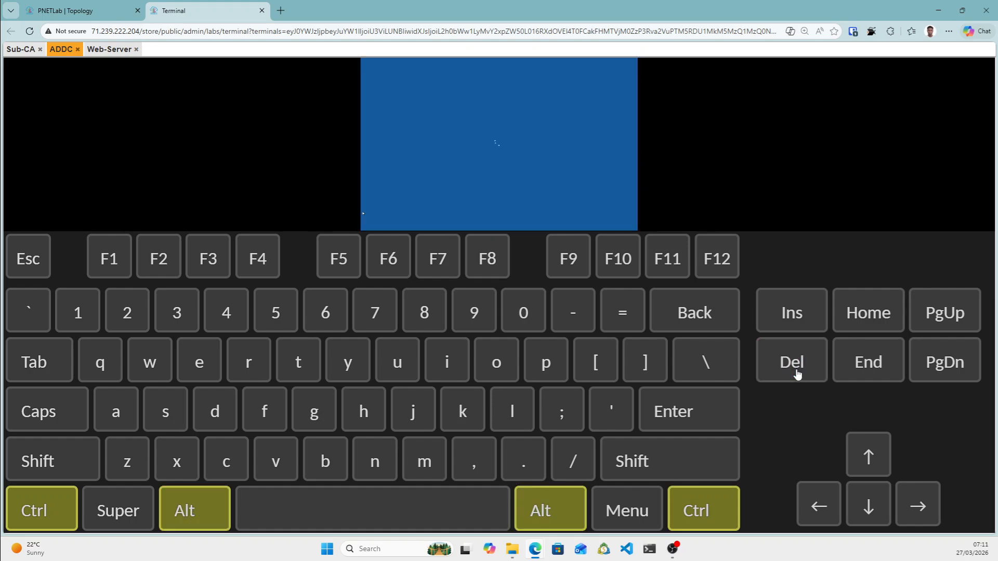
click(20, 309)
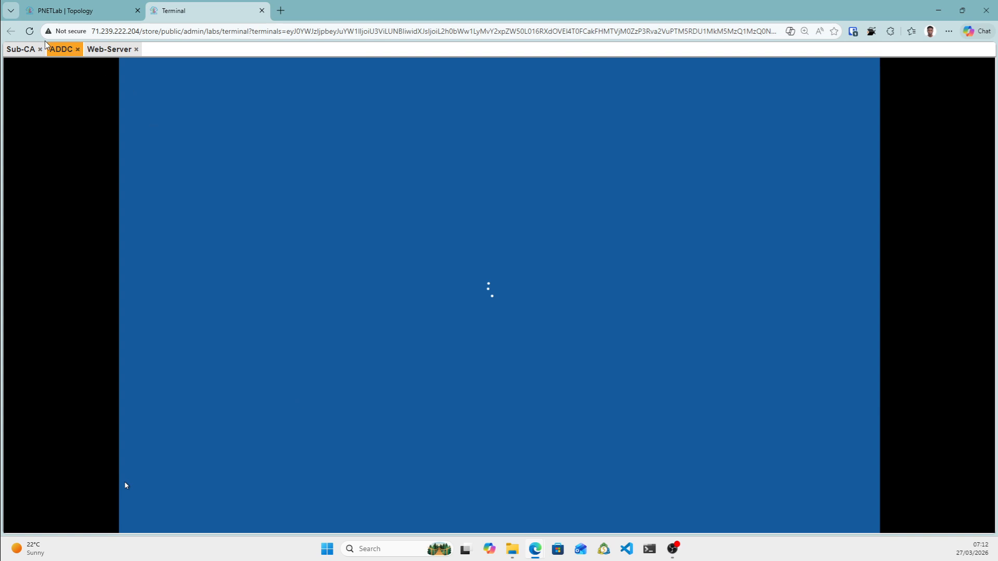
click(23, 50)
click(61, 51)
click(24, 52)
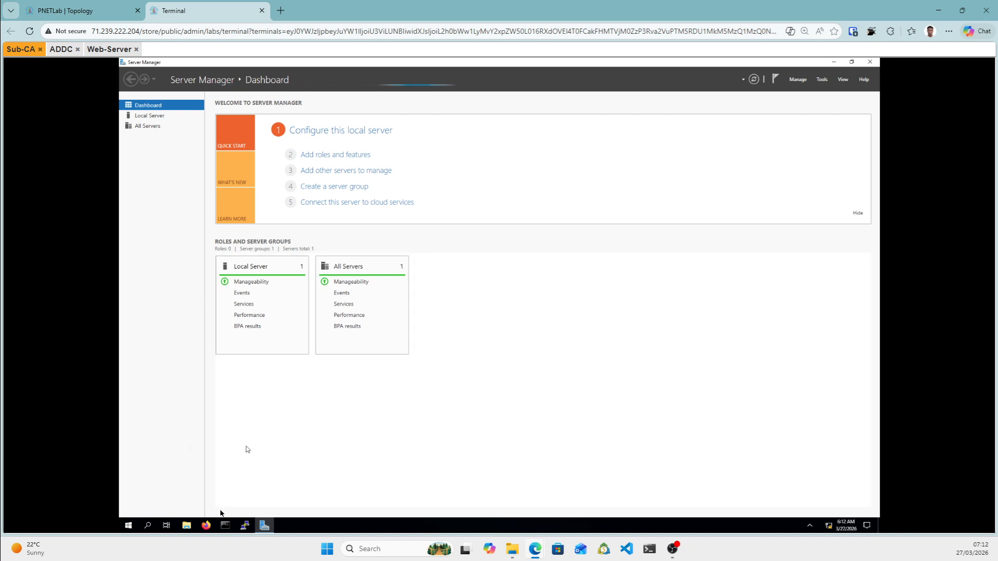
Open a Command Prompt on Sub-CA and change to C:\Windows\System32\Sysprep.
click(225, 526)
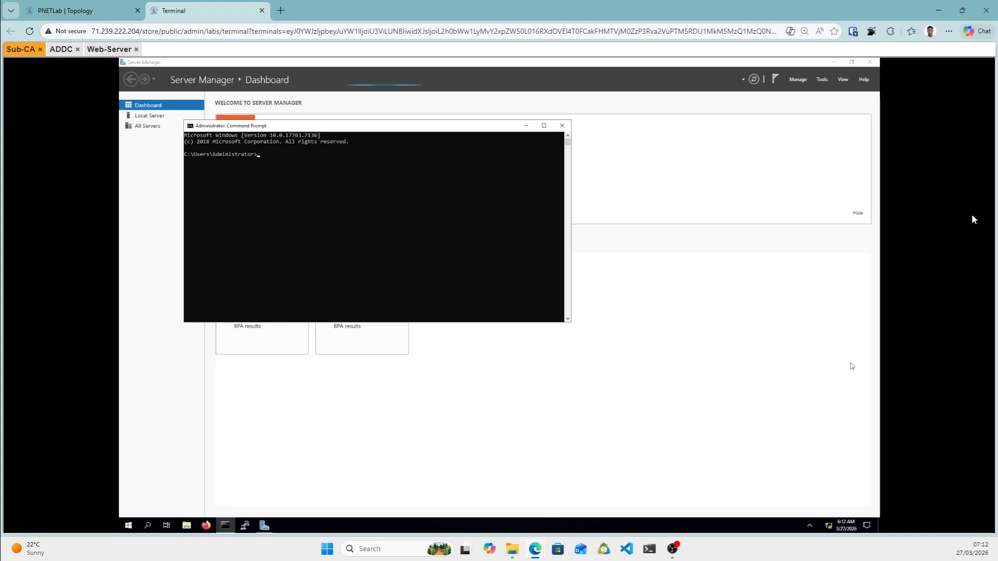
click(284, 168)
text(cd C:\)
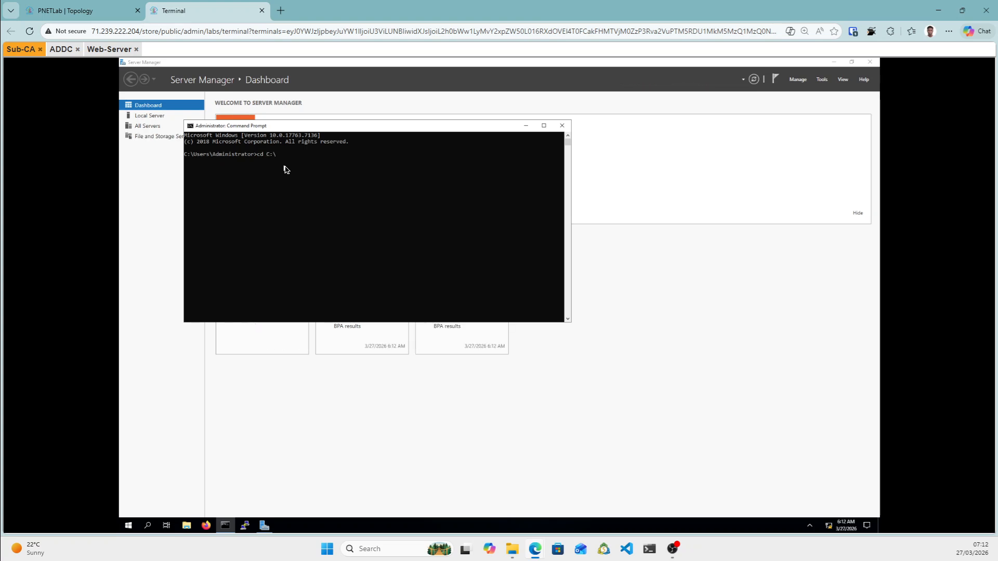
text(Windows\System32\Sysprep)
key(Return)
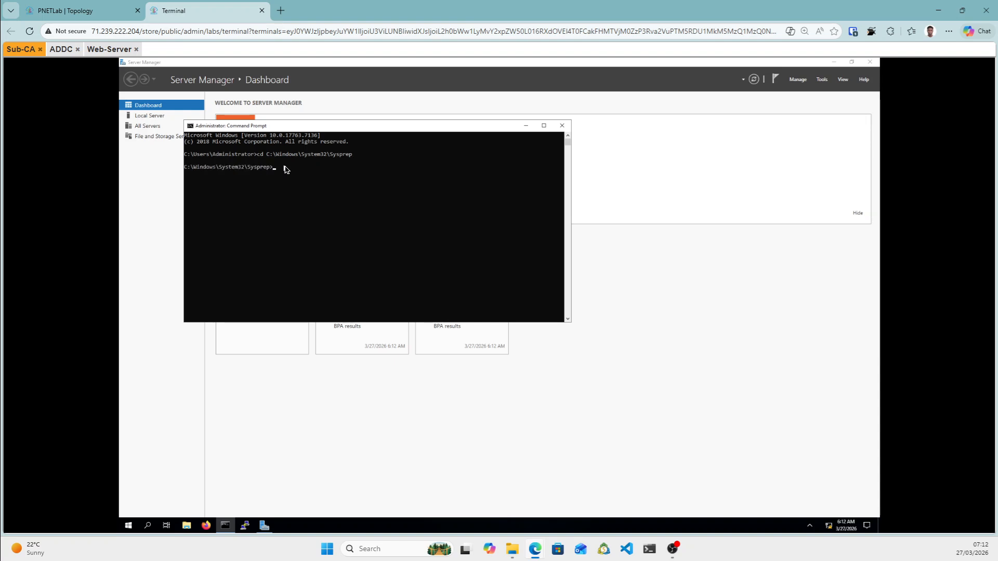
Run sysprep.exe /oobe /generalize /reboot on Sub-CA.
text(sysprep.exe)
text(/oobe /generaliz)
text(e /rebb)
key(BackSpace)
key(BackSpace)
key(BackSpace)
text(oot)
key(Return)
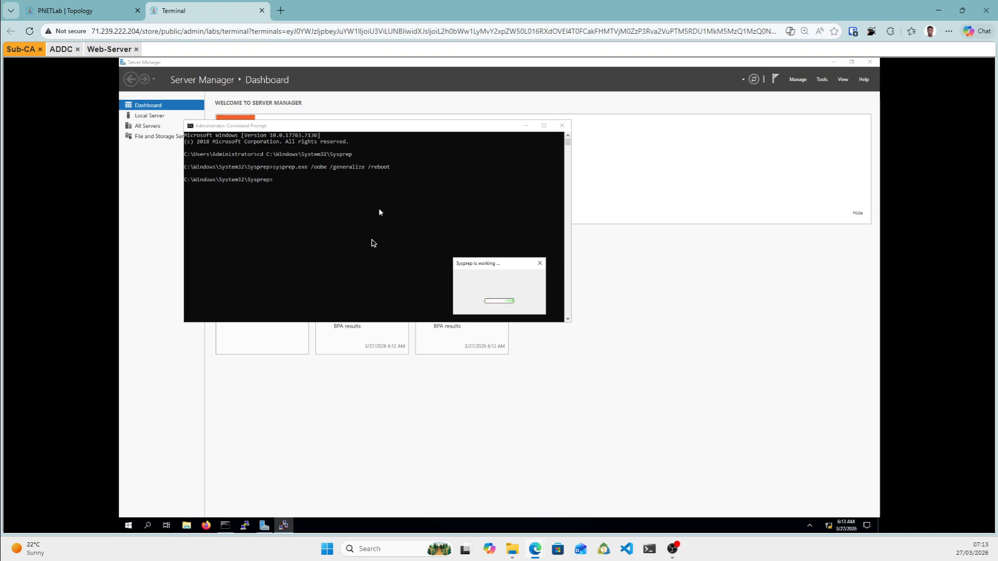
click(61, 49)
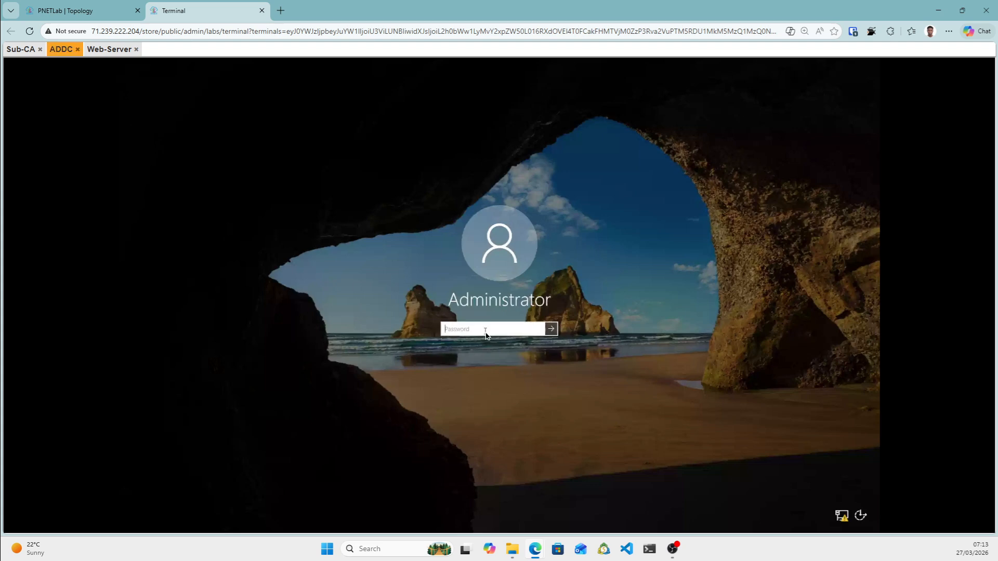
Sign in to ADDC as Administrator, retrying after an incorrect-password error.
text(Pa$$w0rd)
key(Return)
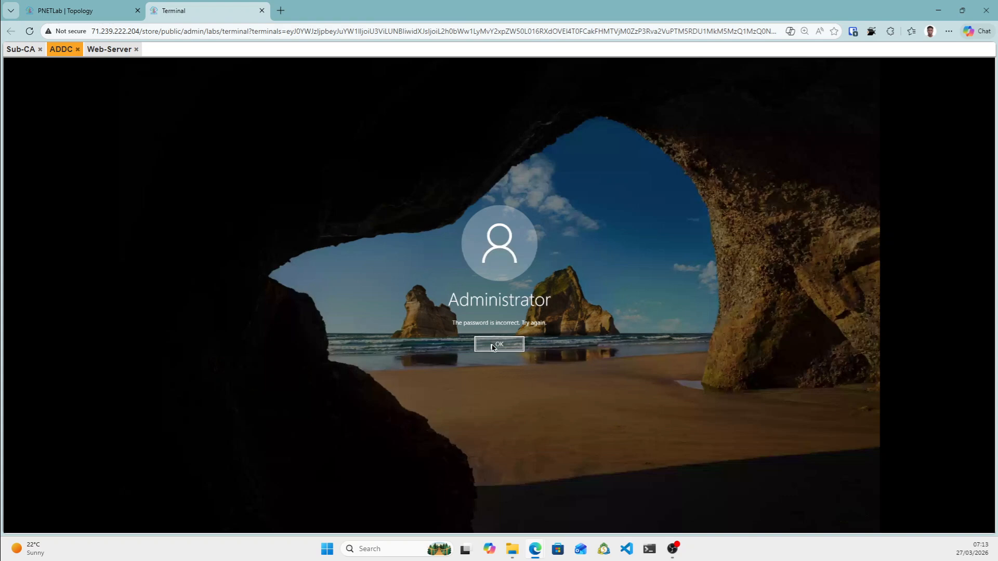
click(489, 344)
text(•••••••)
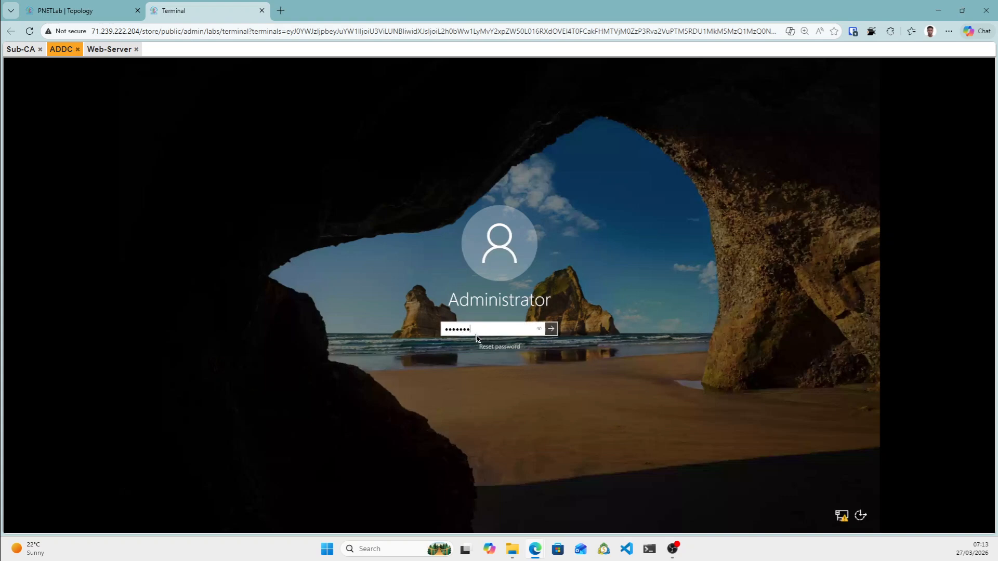
key(Return)
Unlock Web-Server with Ctrl+Alt+Del from the on-screen keyboard and sign in with the Administrator password.
click(96, 52)
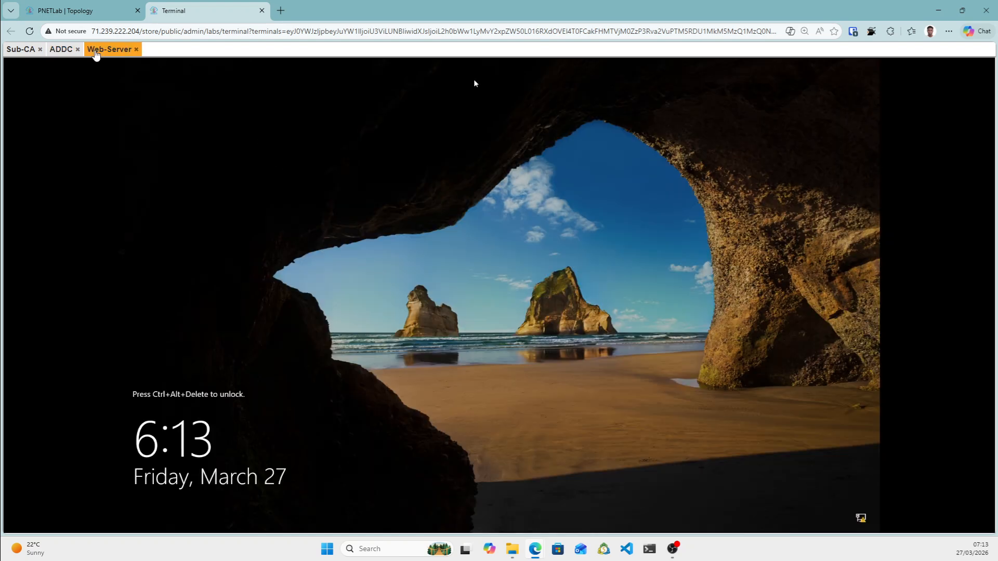
key(ctrl+alt+shift)
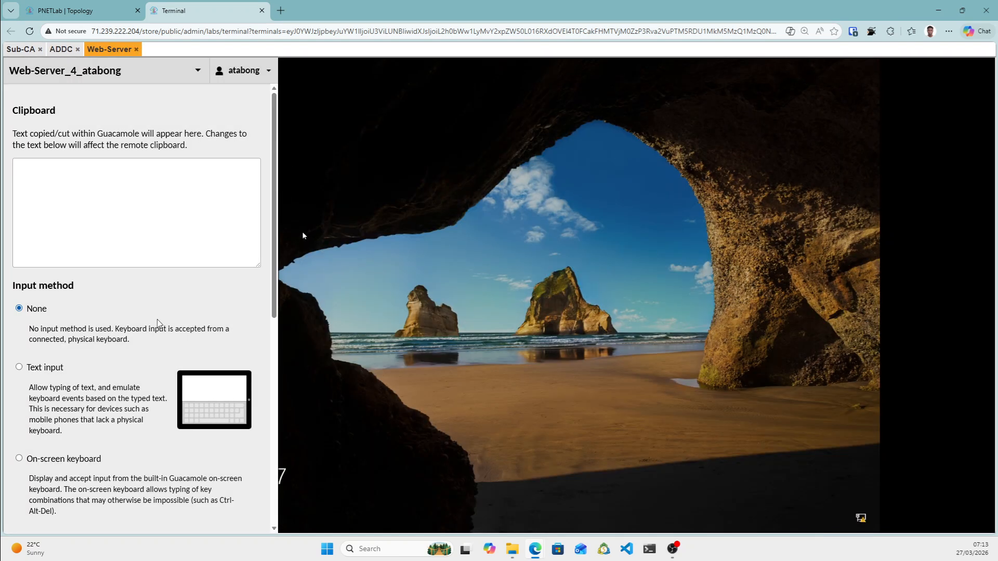
click(38, 459)
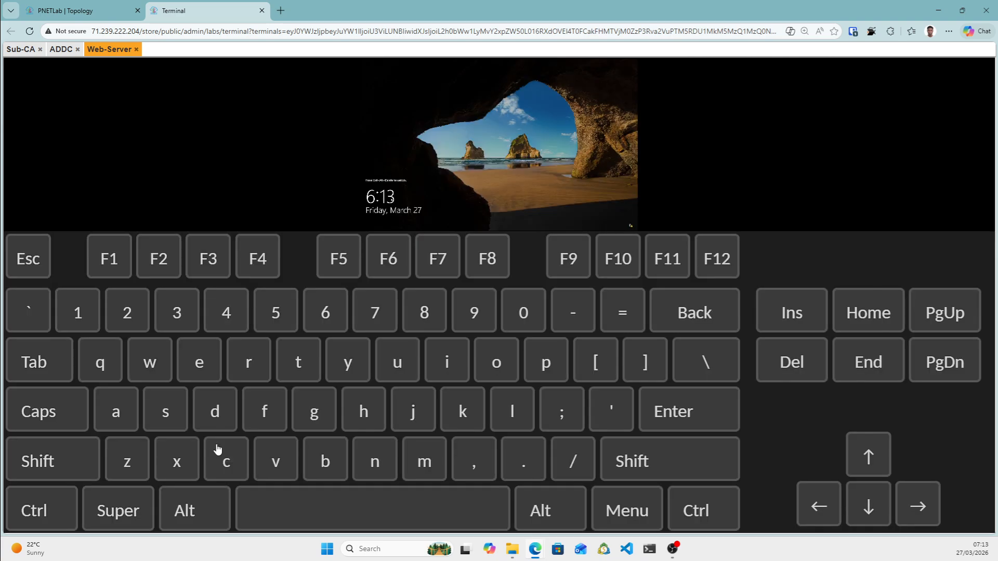
click(50, 507)
click(197, 519)
click(792, 364)
key(ctrl+alt+shift)
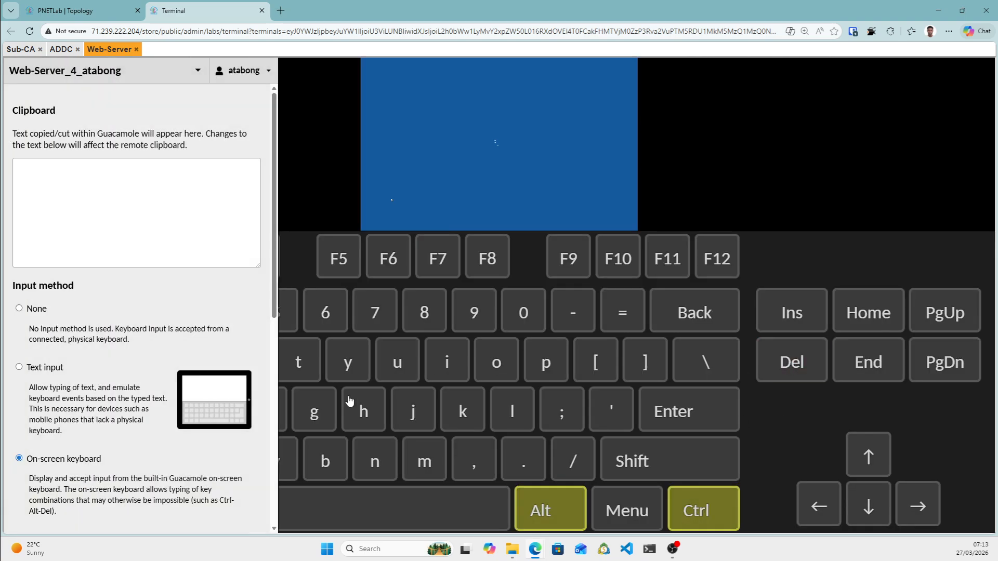
click(25, 309)
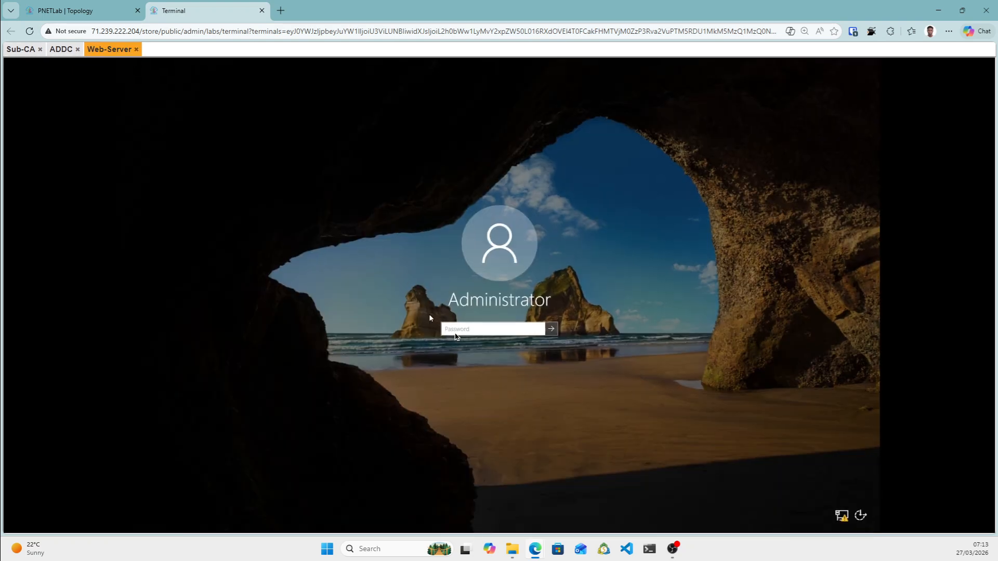
click(456, 336)
text(P@ssw0rd)
key(Return)
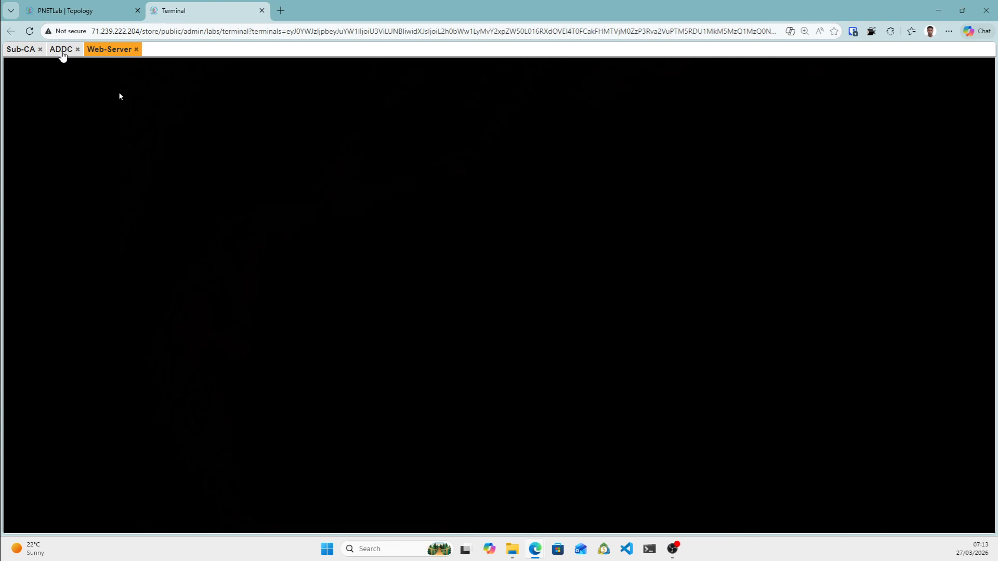
Open a Command Prompt on ADDC and change to C:\Windows\System32\Sysprep.
click(60, 49)
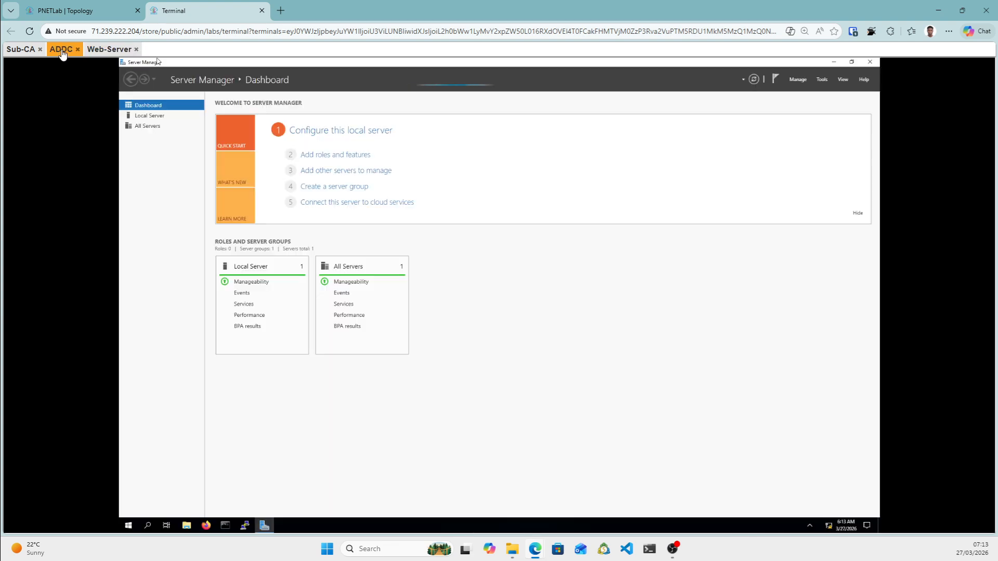
click(228, 526)
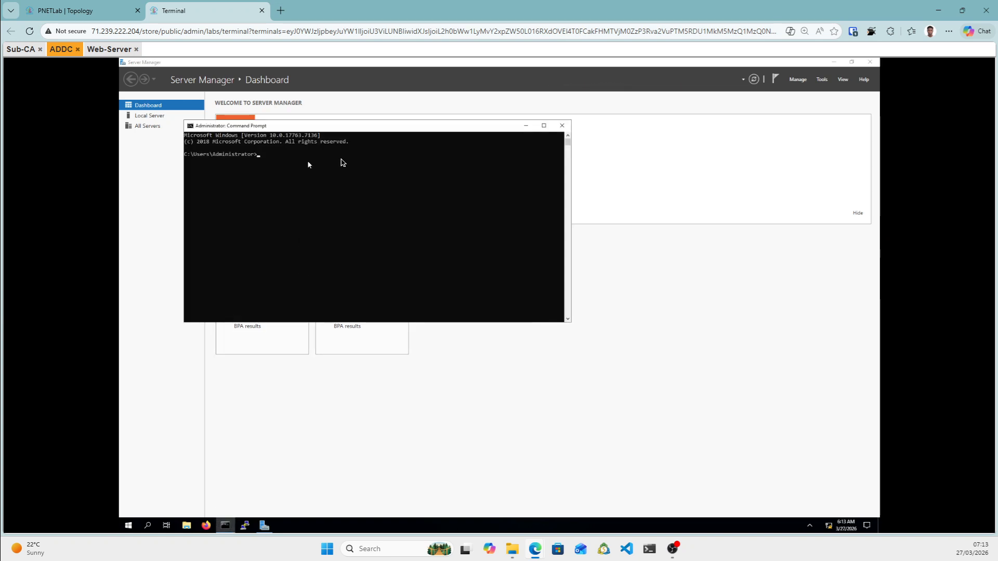
click(340, 160)
text(cd C:)
text(\wi)
key(Tab)
text(\System)
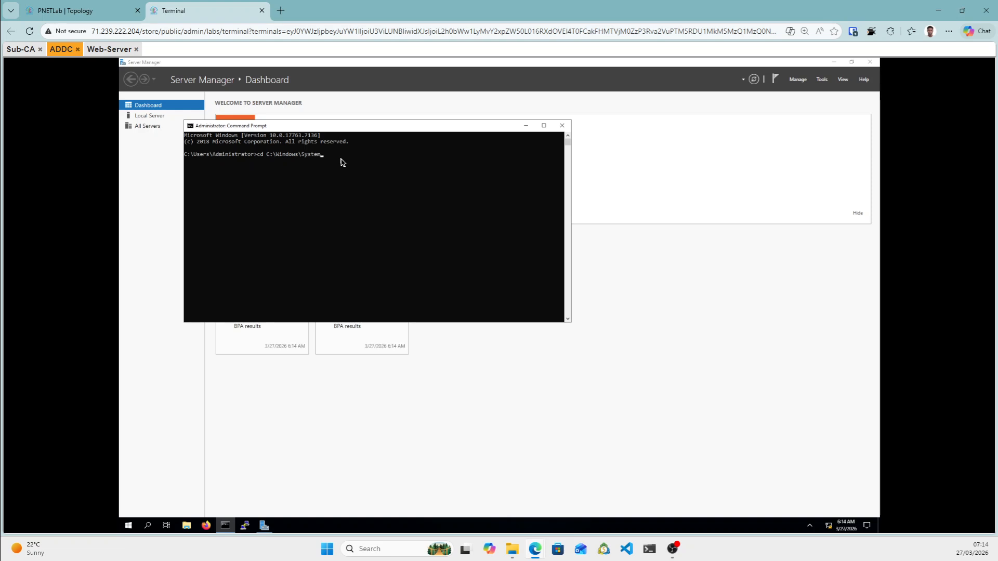
text(32)
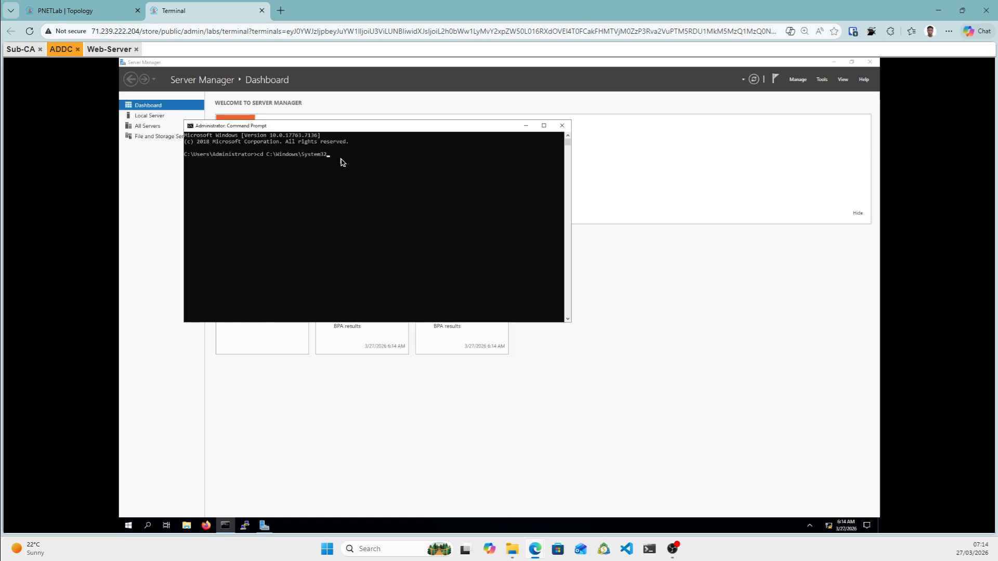
text(\Sysprep)
key(Return)
Enter the command sysprep.exe /oobe /generalize /reboot on ADDC.
text(sysprep.exe)
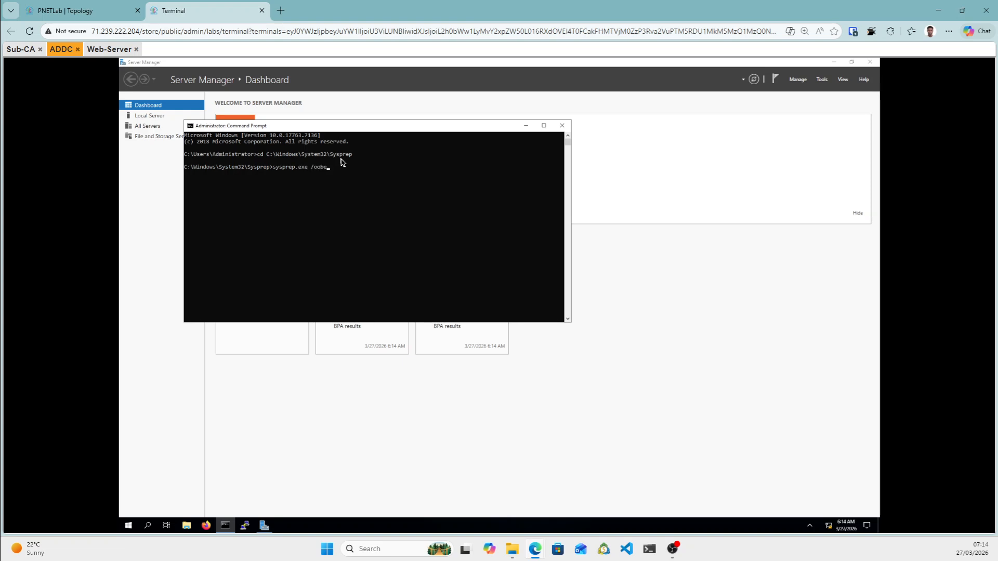
text(/oobe /generalize)
text(/reboot)
On Web-Server, open a Command Prompt in C:\Windows\System32\Sysprep and start typing the sysprep.exe command.
click(109, 50)
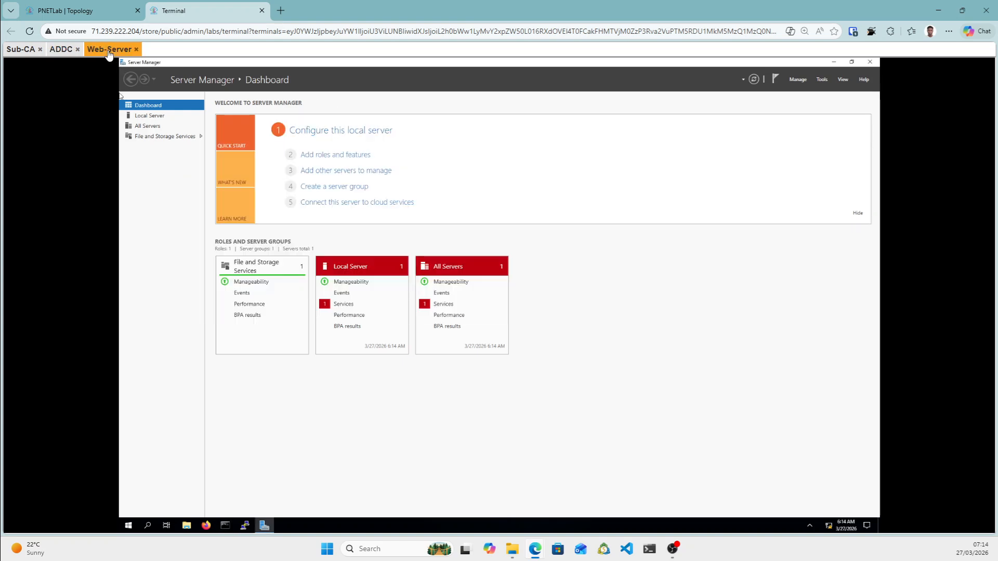
click(226, 526)
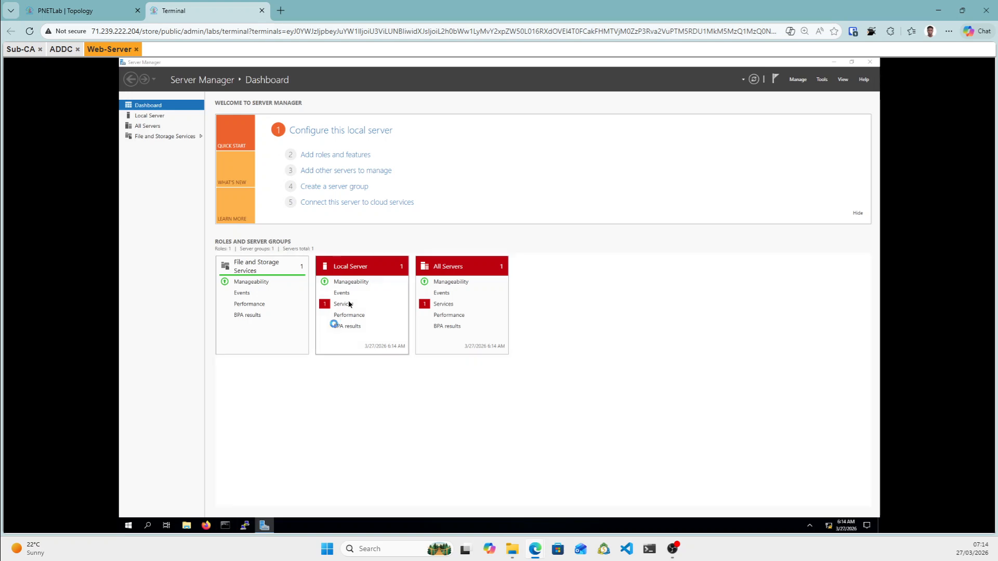
click(319, 168)
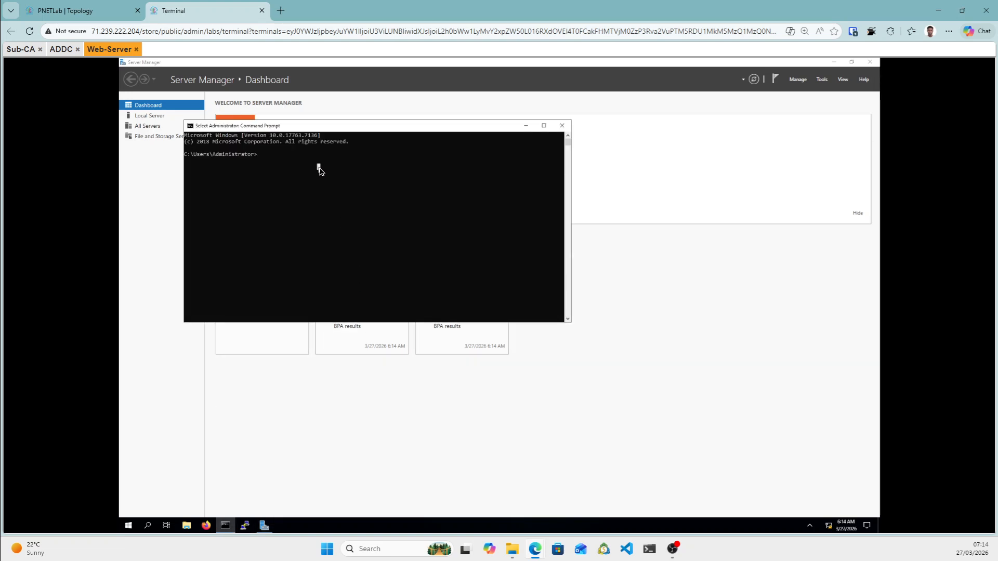
text(cd )
text(C)
text(:\Windows\)
text(System)
text(33)
text(Sysprep)
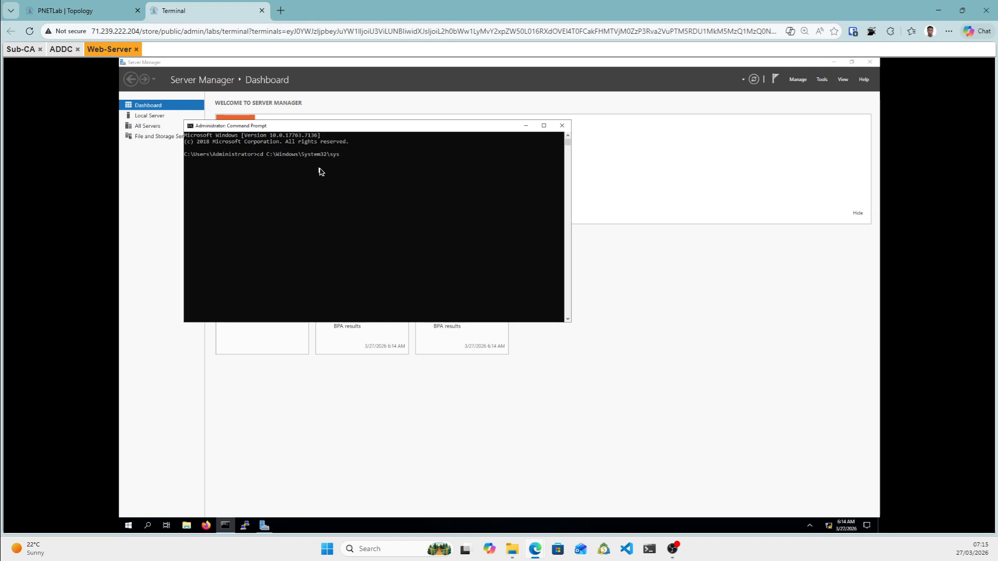
key(Return)
text(sysprep.exe /oobe /generalize /reboot)
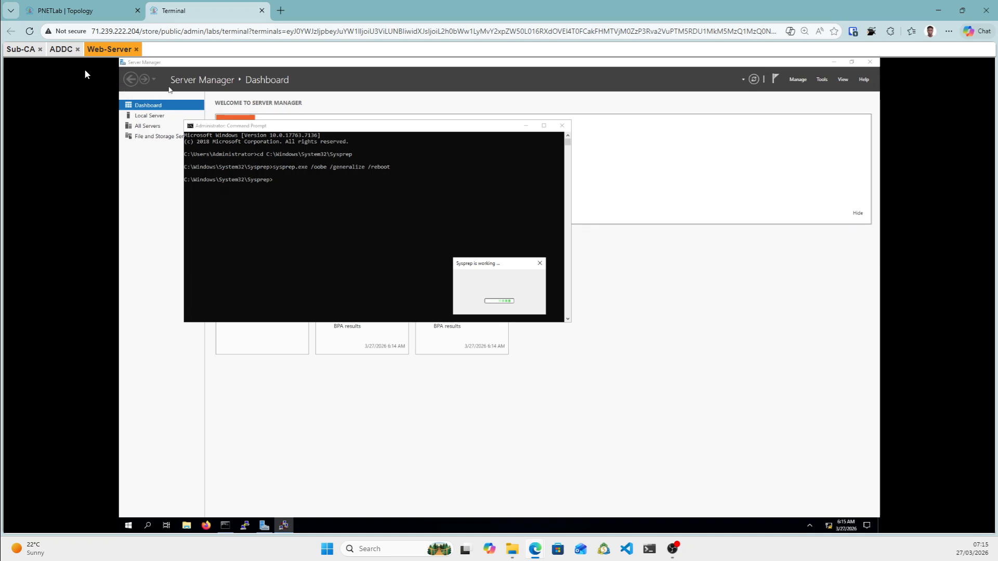
Check Sysprep progress on ADDC and Sub-CA, then open a Router-1 console from the topology.
click(61, 50)
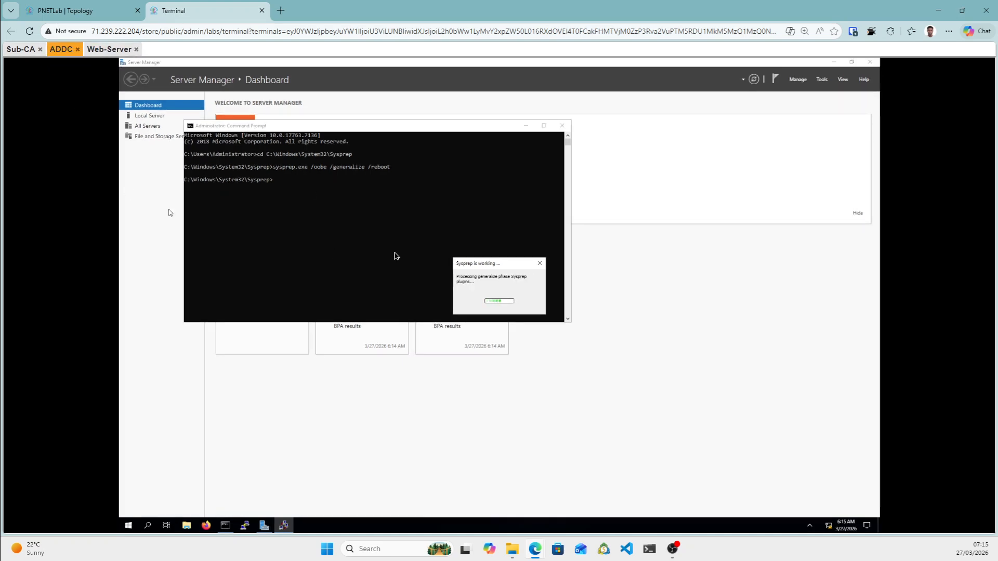
click(19, 52)
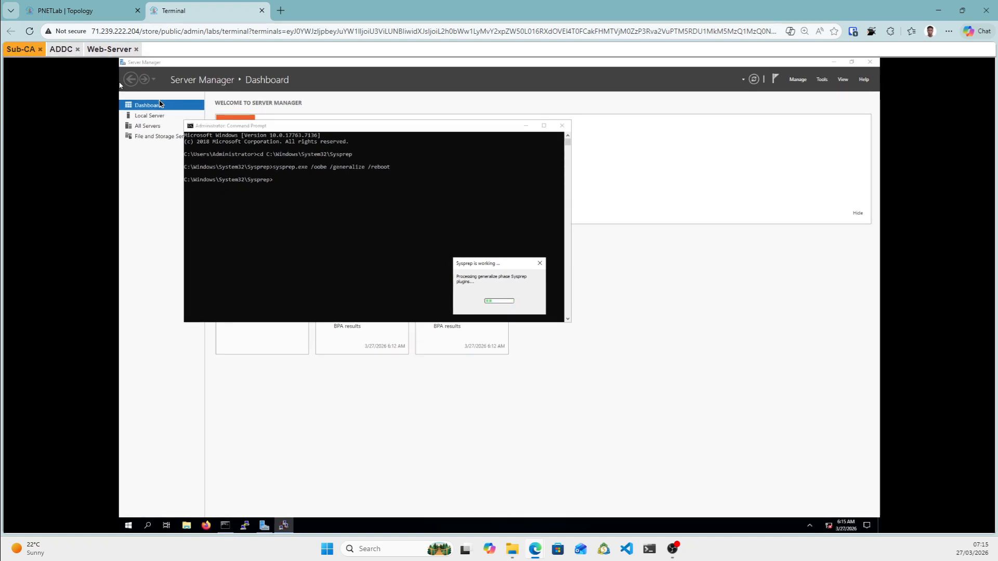
click(89, 15)
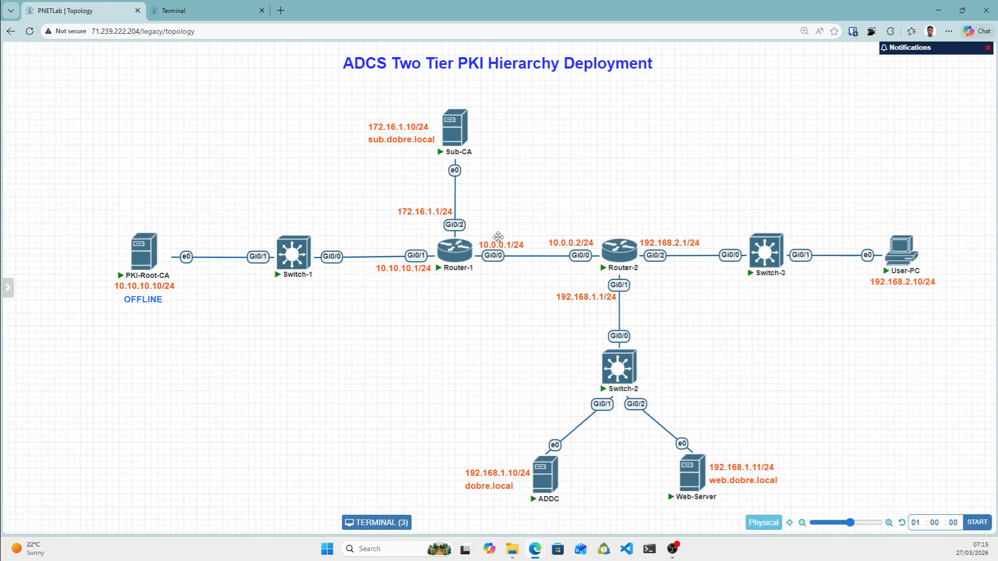
mouse_move(452, 261)
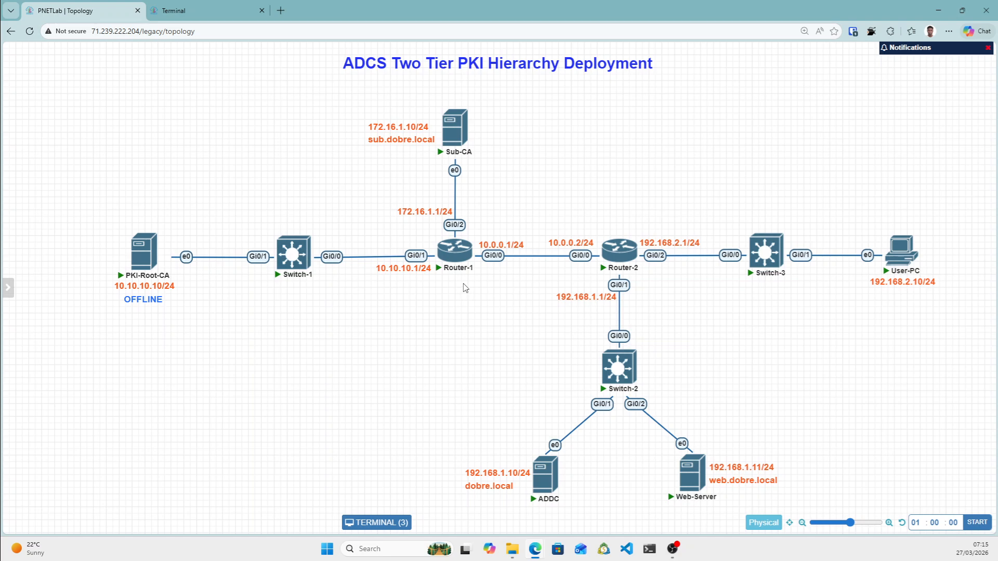
click(451, 252)
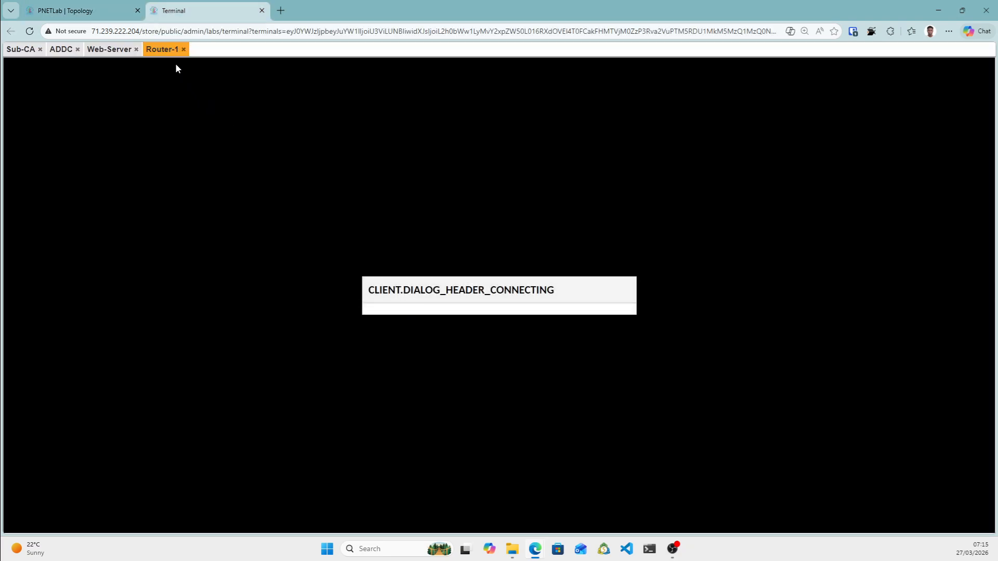
drag(136, 87, 139, 95)
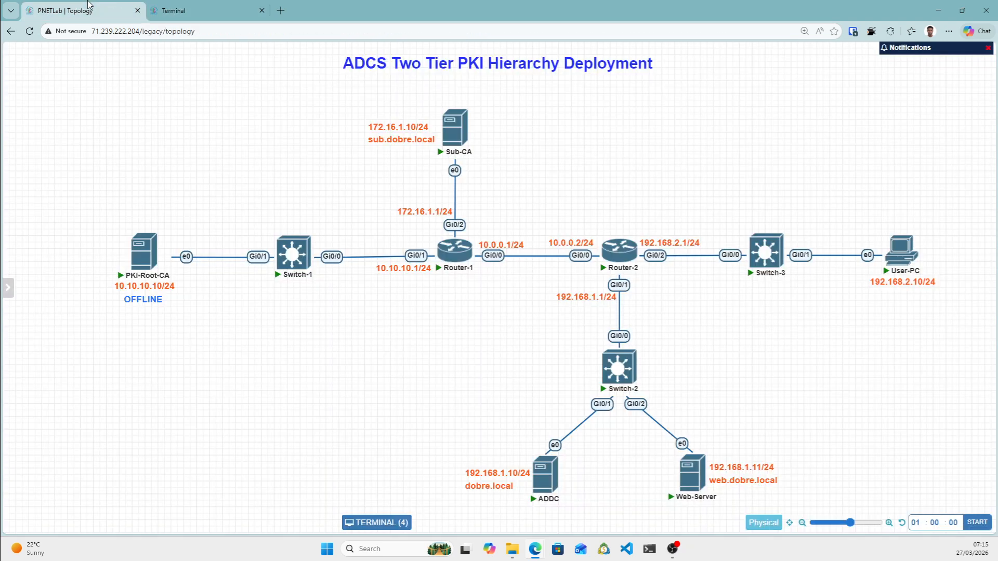
In Router-1 config mode, give Gi0/0 the address 10.0.0.1 255.255.255.0 and bring it up.
click(90, 6)
click(187, 11)
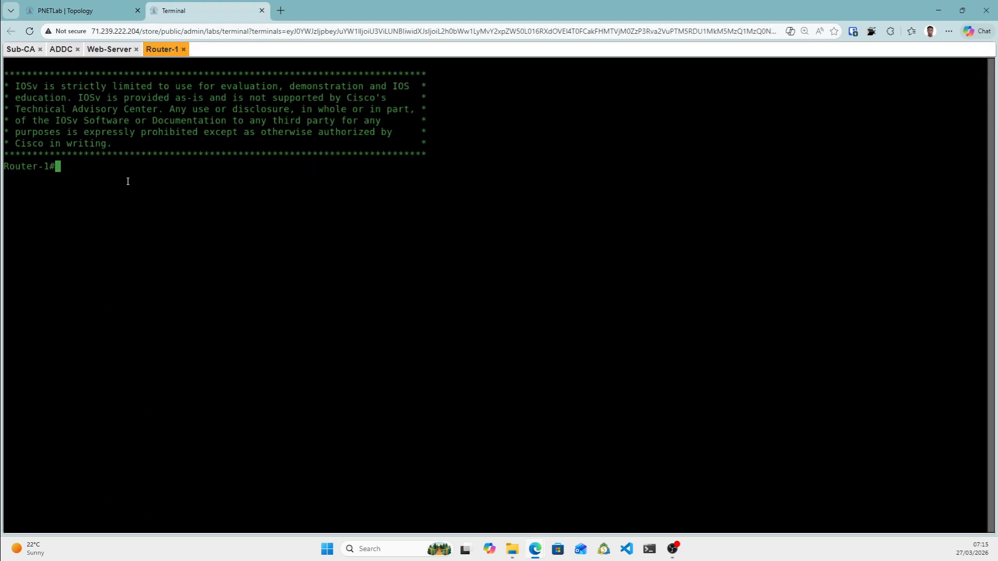
text(conf )
text(t)
key(Return)
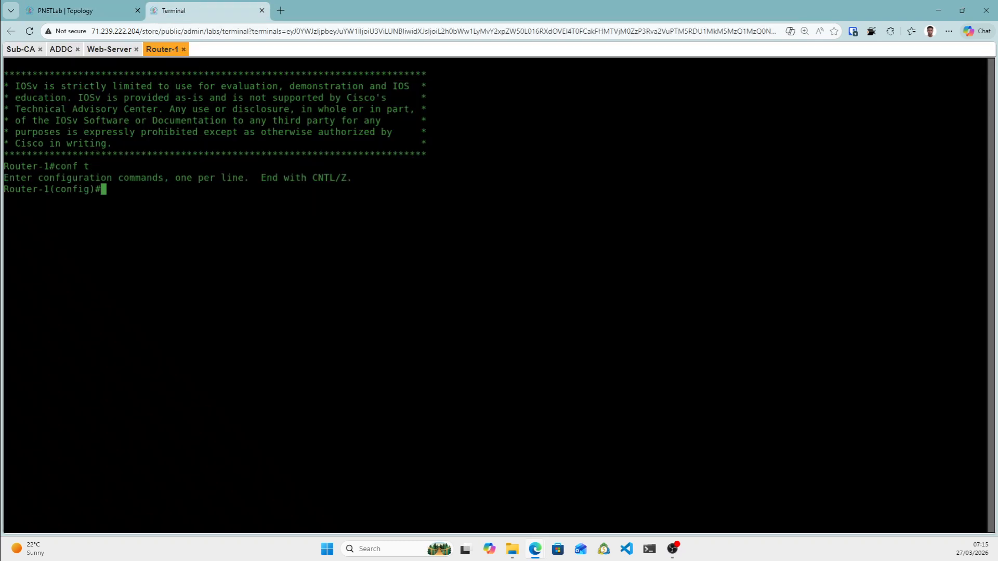
text(int gi0/0)
key(Return)
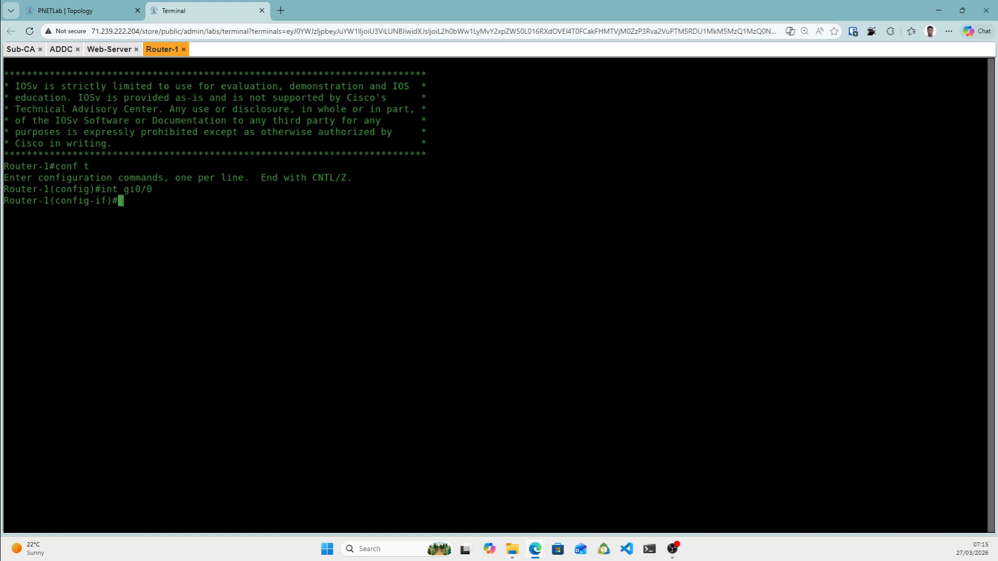
text(ip add)
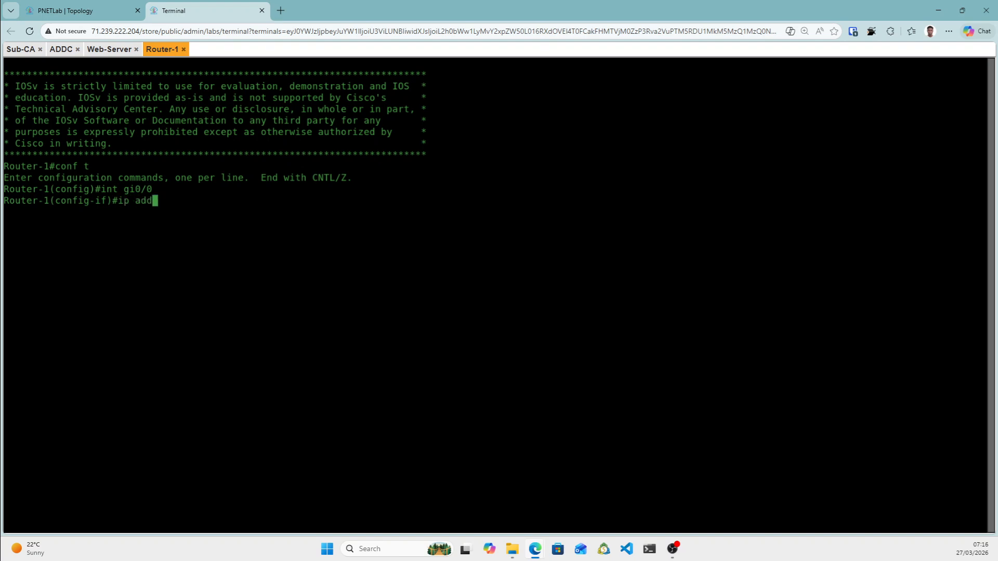
click(57, 7)
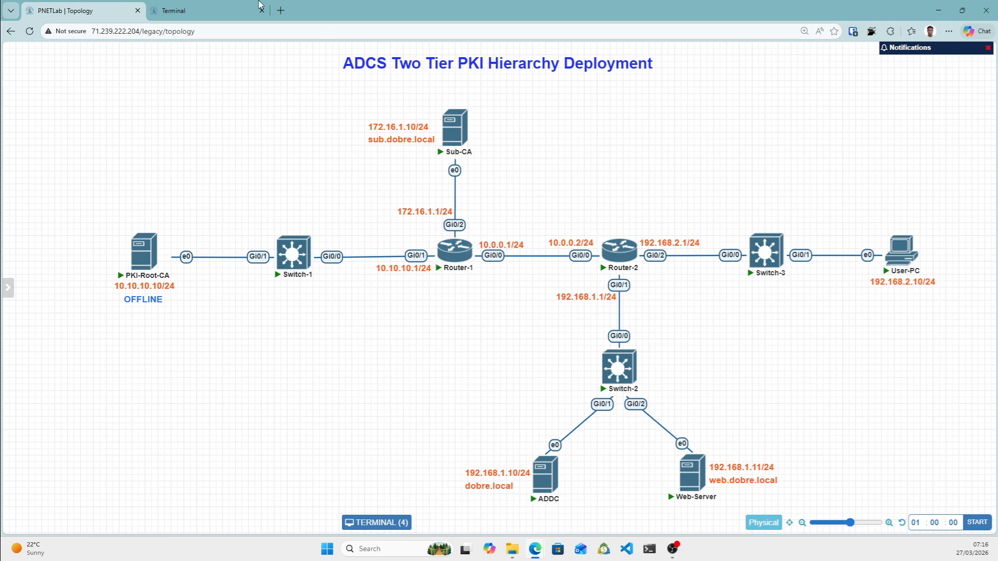
click(200, 9)
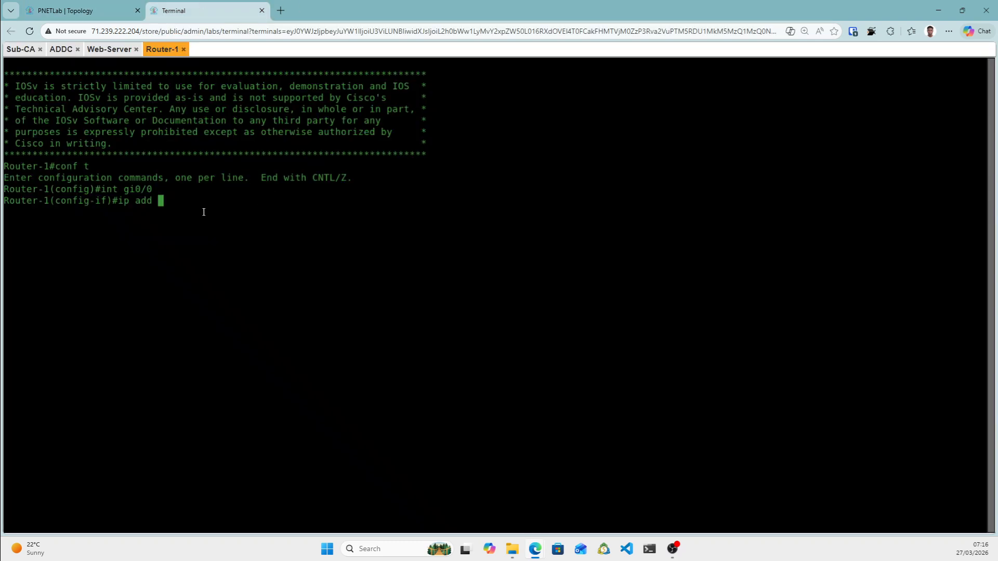
text(10.0.0.1)
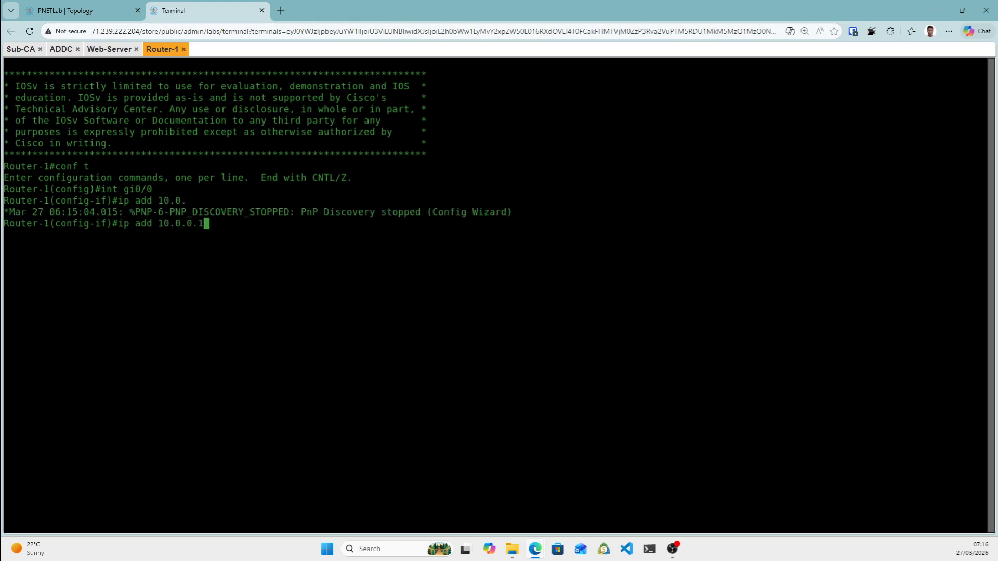
text( 255.255.255.0)
key(Return)
text(no shut)
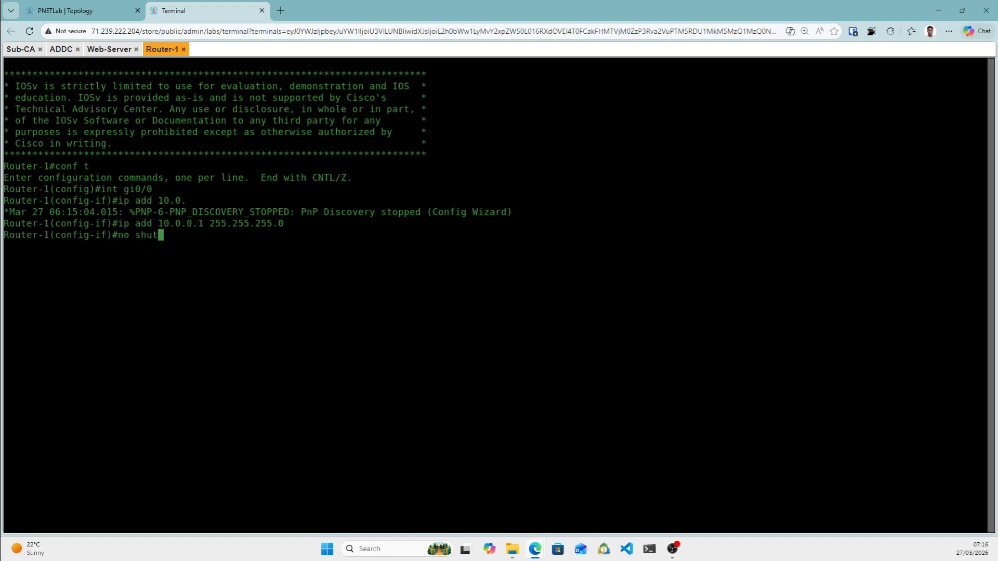
key(Return)
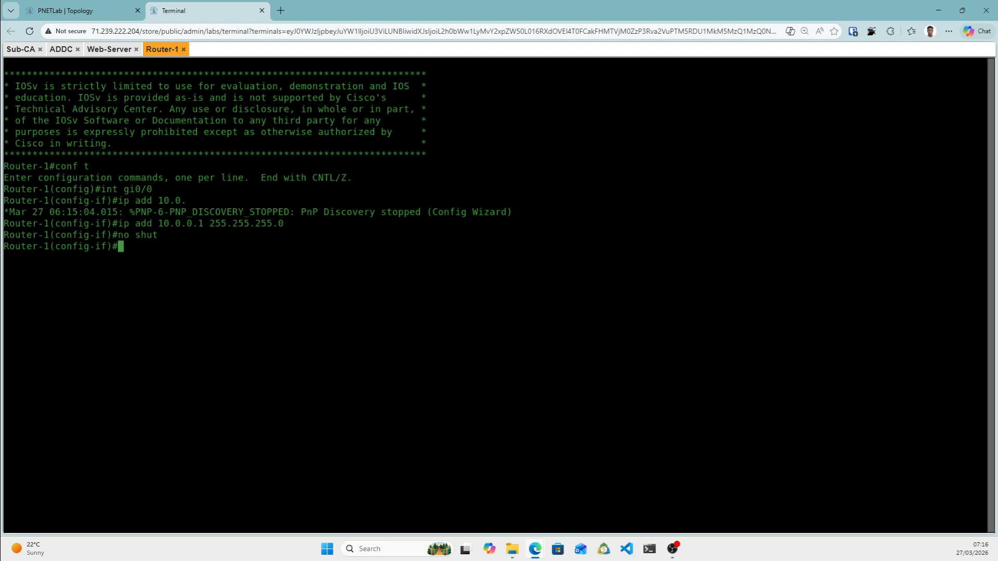
Give Router-1's Gi0/1 the address 10.10.10.1 255.255.255.0 and bring it up.
text(int gi0/1)
key(Return)
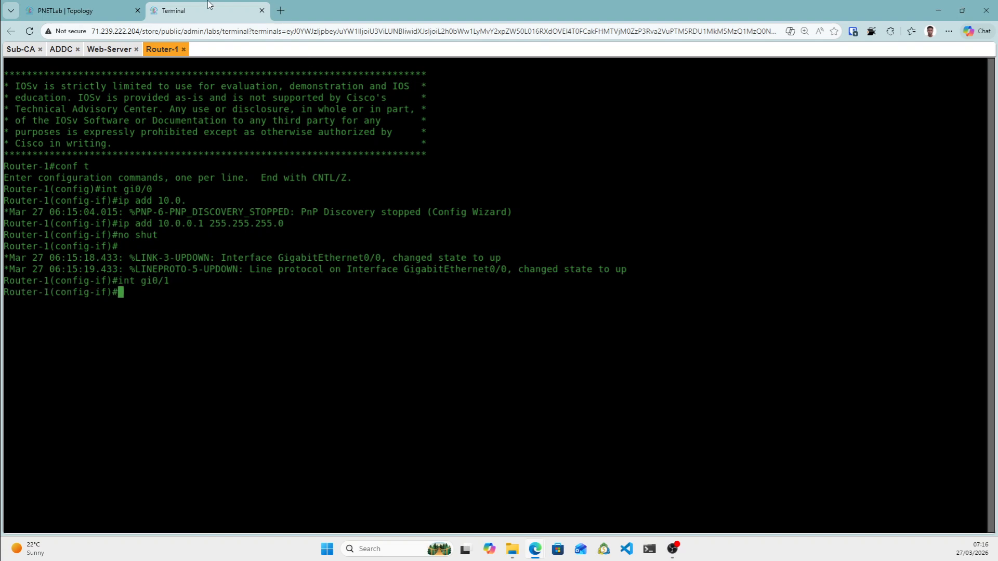
click(97, 10)
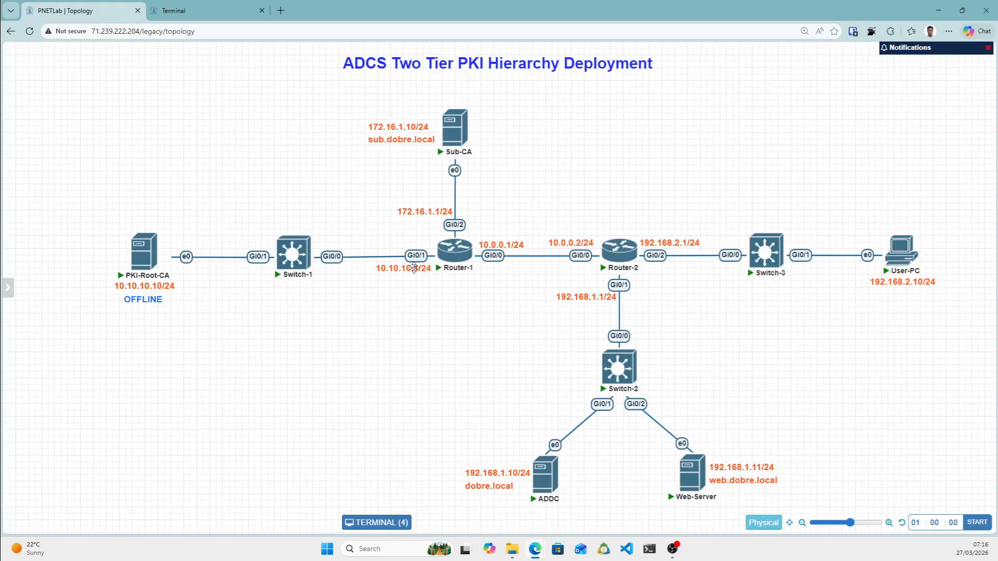
click(196, 7)
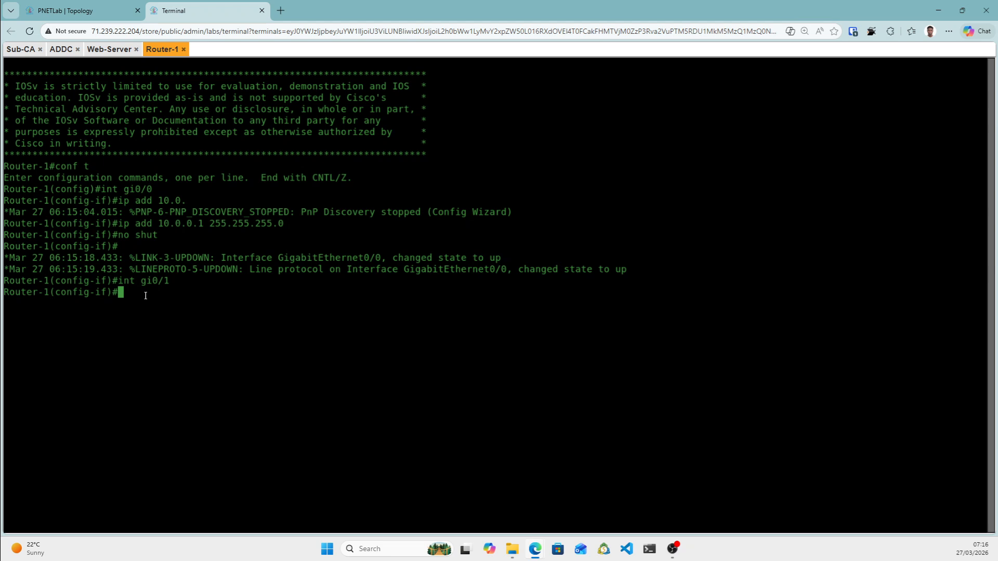
text(ip add 10.10.10.1 255.255.255.0)
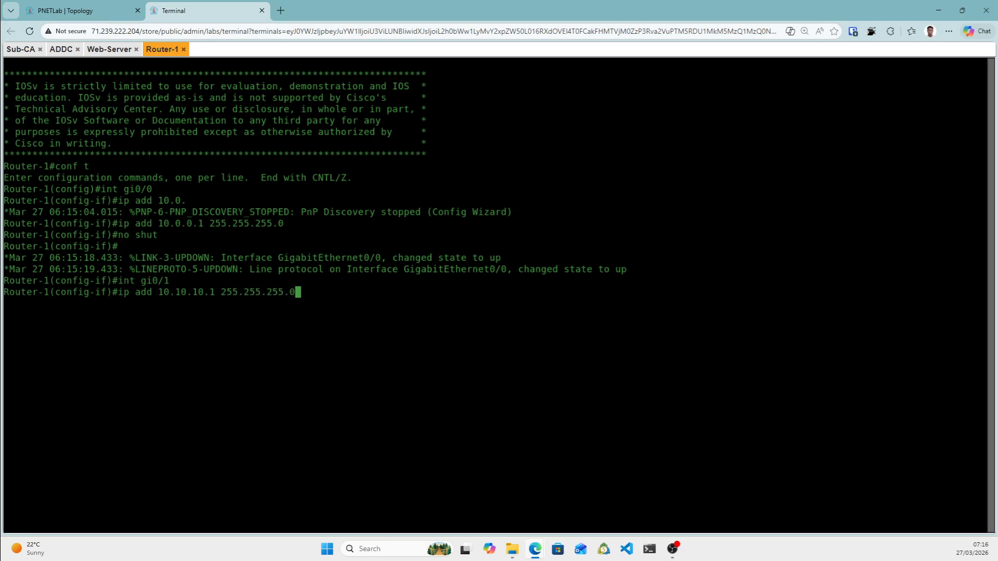
key(Return)
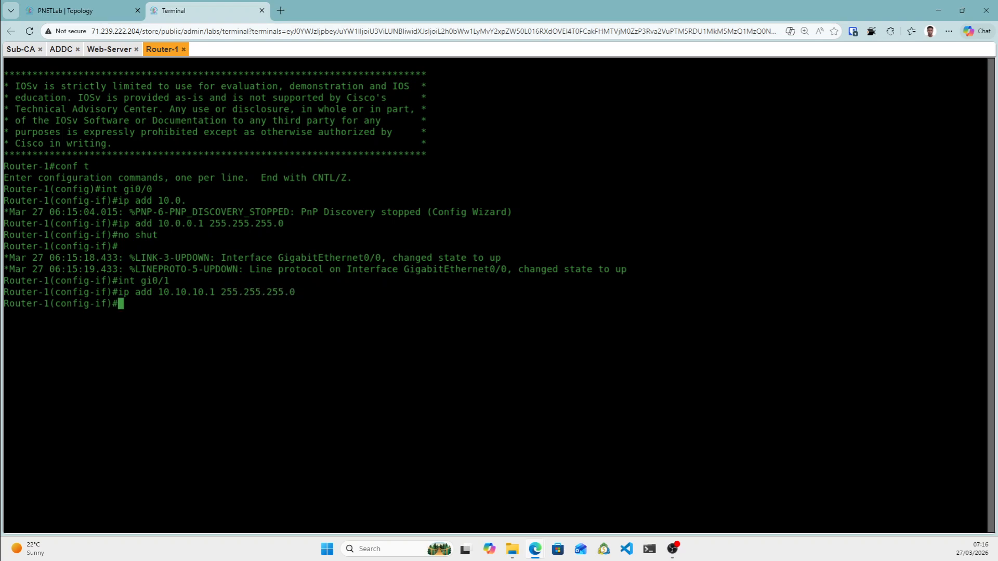
text(no shut)
key(Return)
text(int )
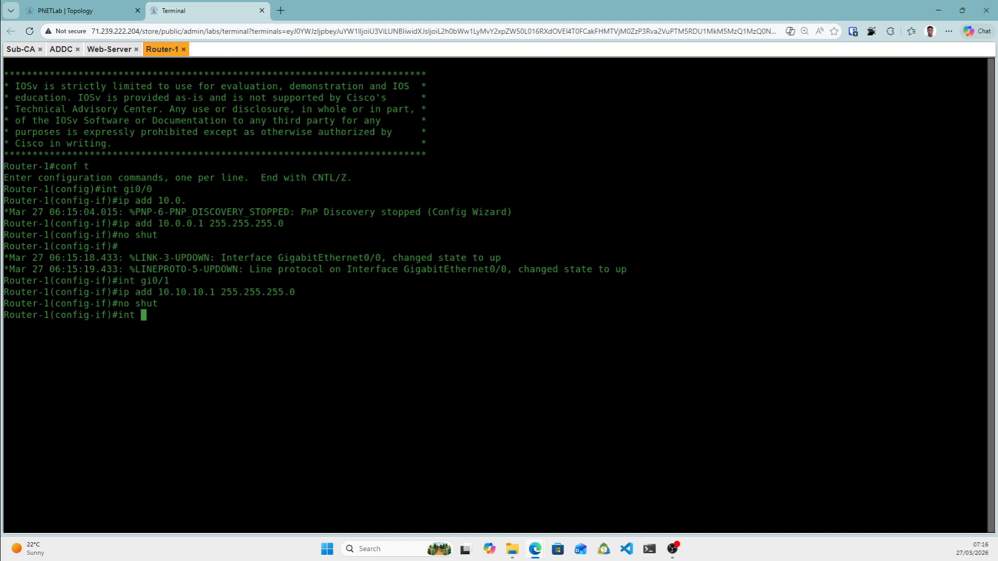
text(gi0/2)
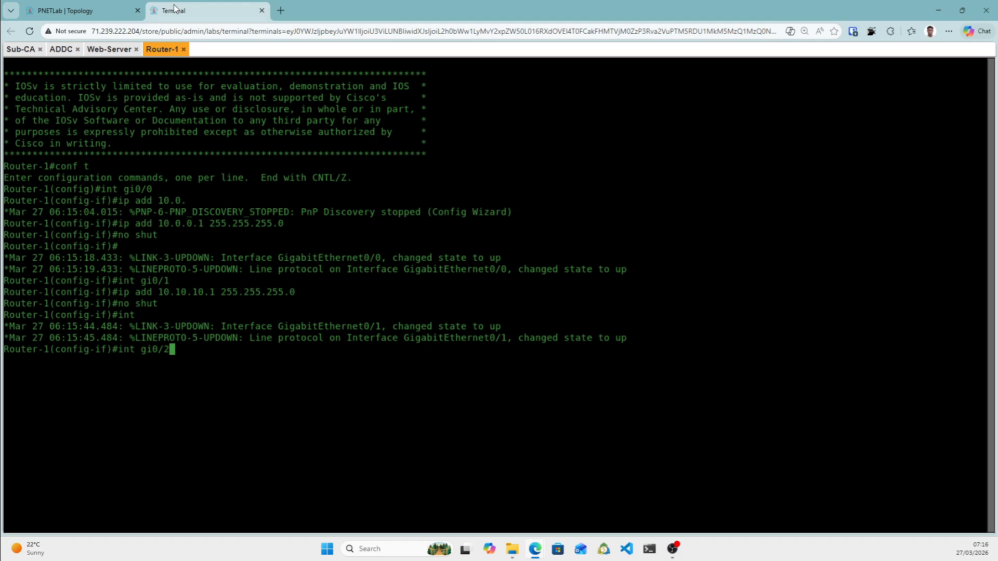
Assign Router-1's Gi0/2 172.16.1.1 255.255.255.0 with no shutdown, then check the topology.
click(99, 11)
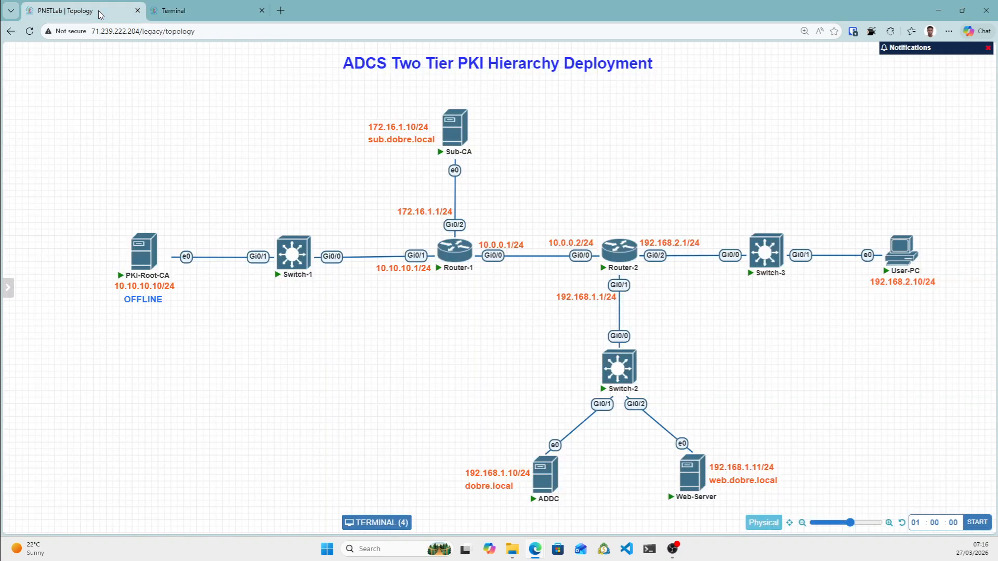
click(214, 10)
text(2)
key(Return)
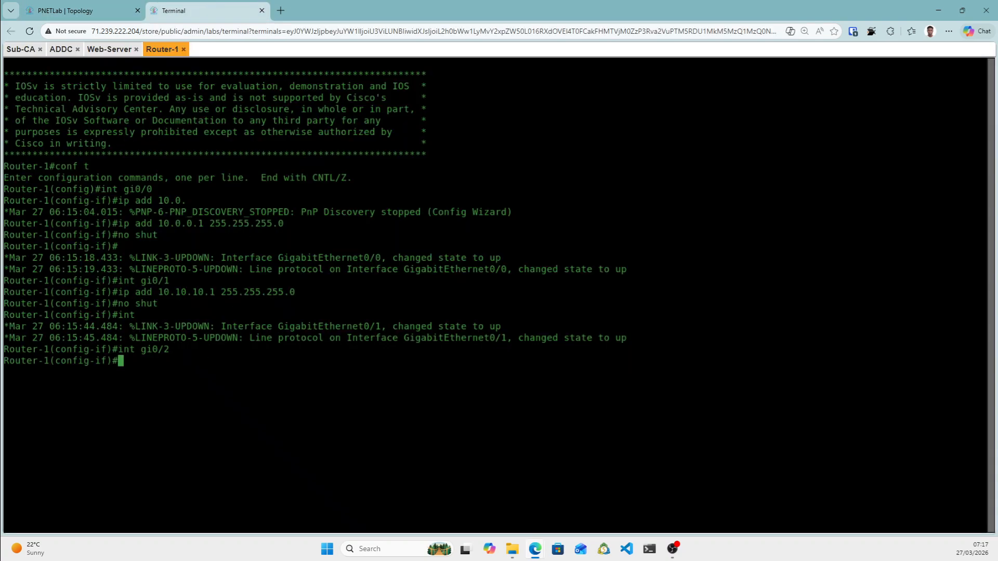
text(ip add 172.16.1.1 255.255.255.0)
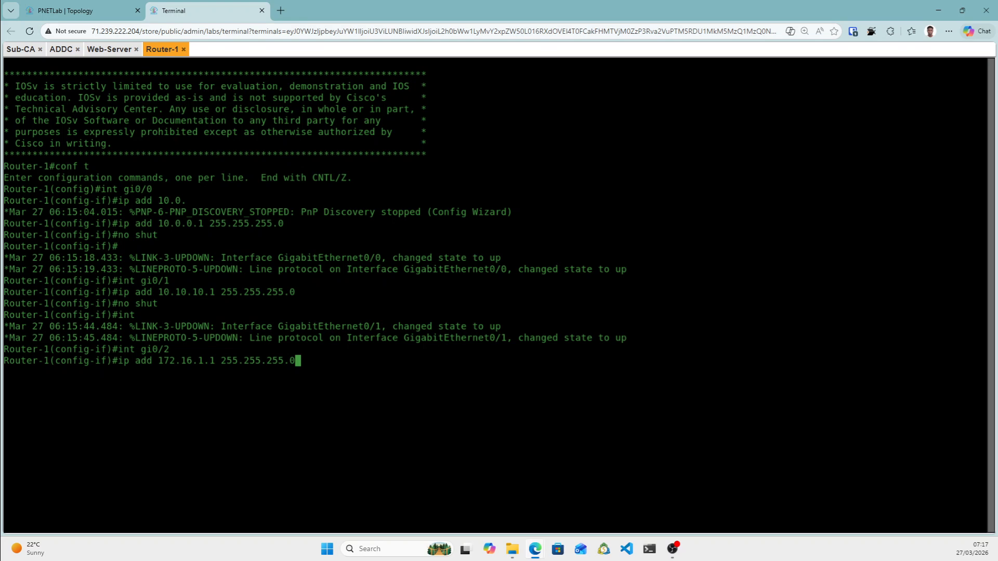
key(Return)
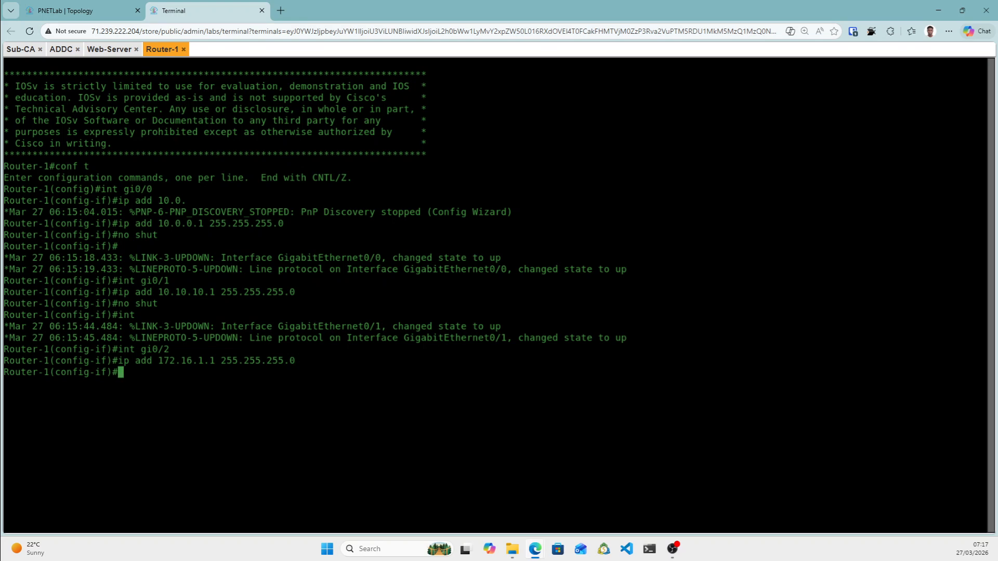
text(no shut)
key(Return)
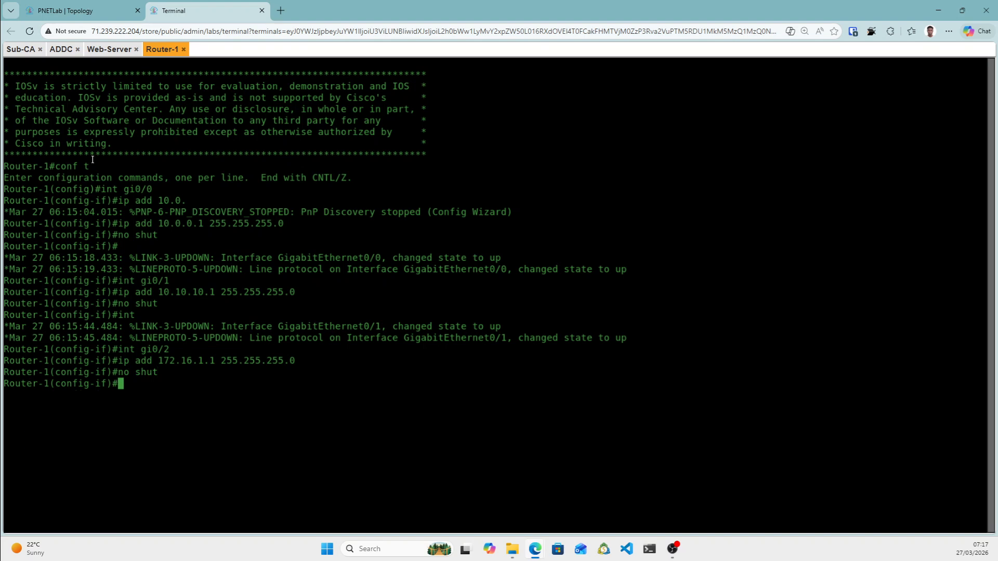
click(92, 6)
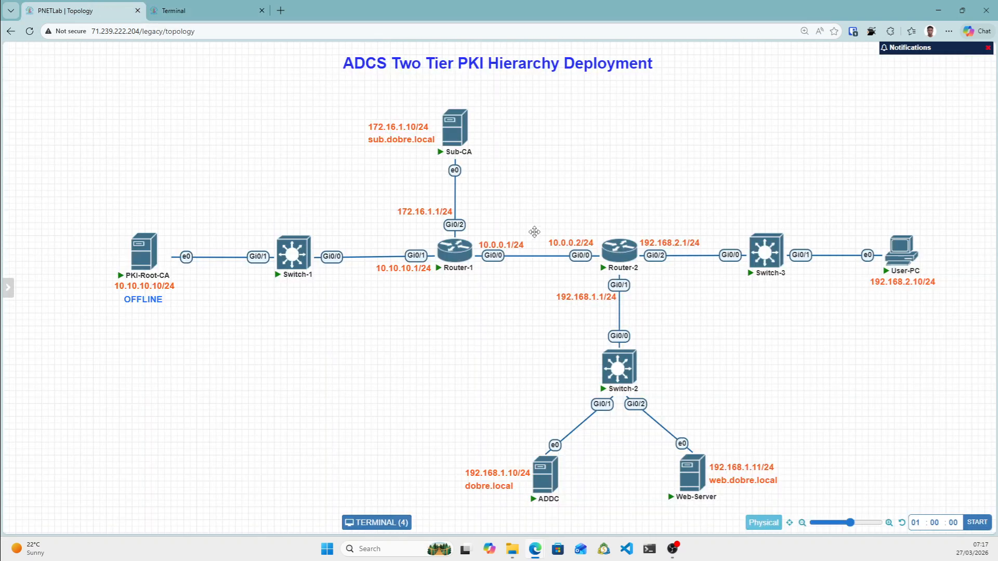
mouse_move(440, 225)
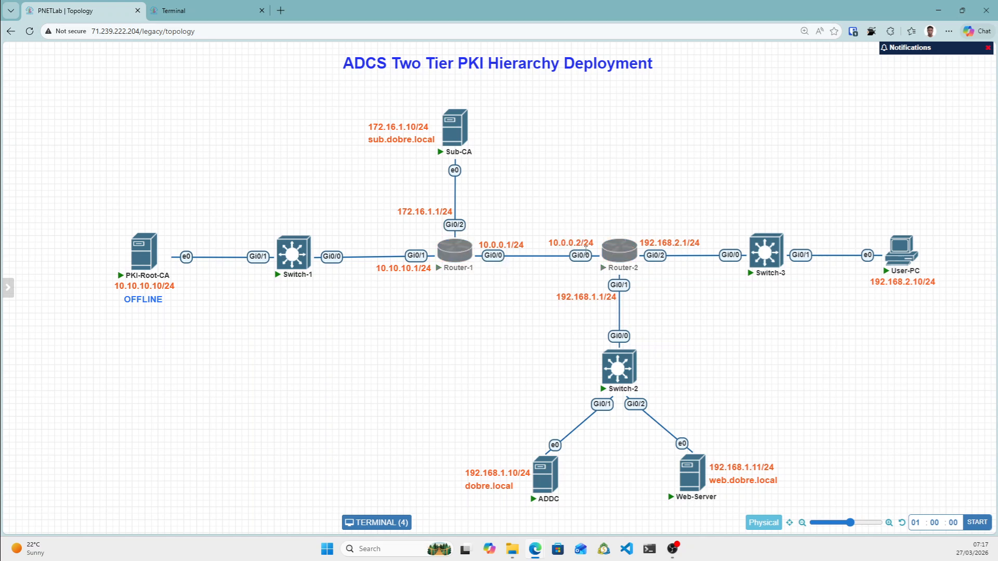
Add a default route 0.0.0.0 0.0.0.0 via 10.0.0.2 on Router-1.
click(200, 11)
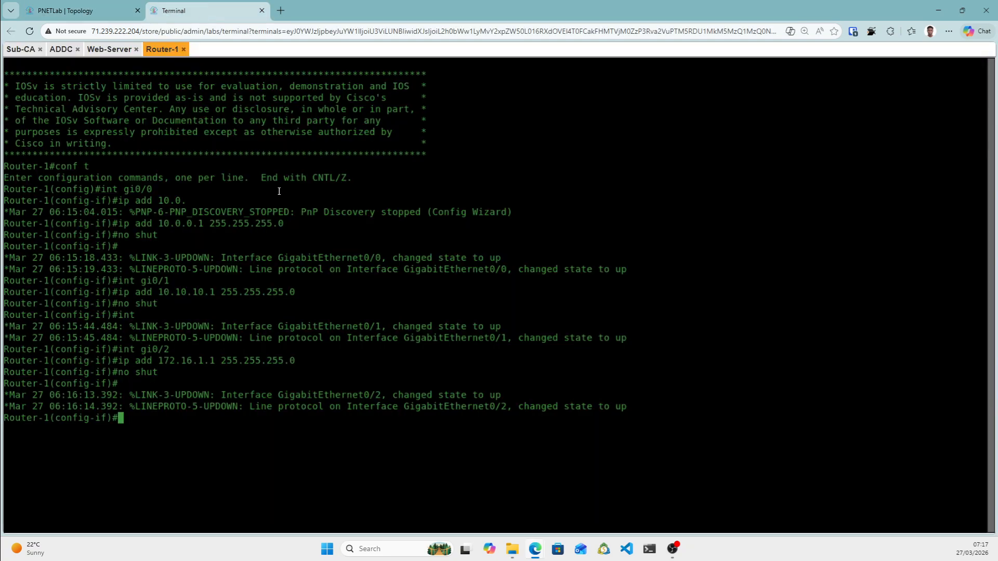
text(exit)
key(Return)
text(ip )
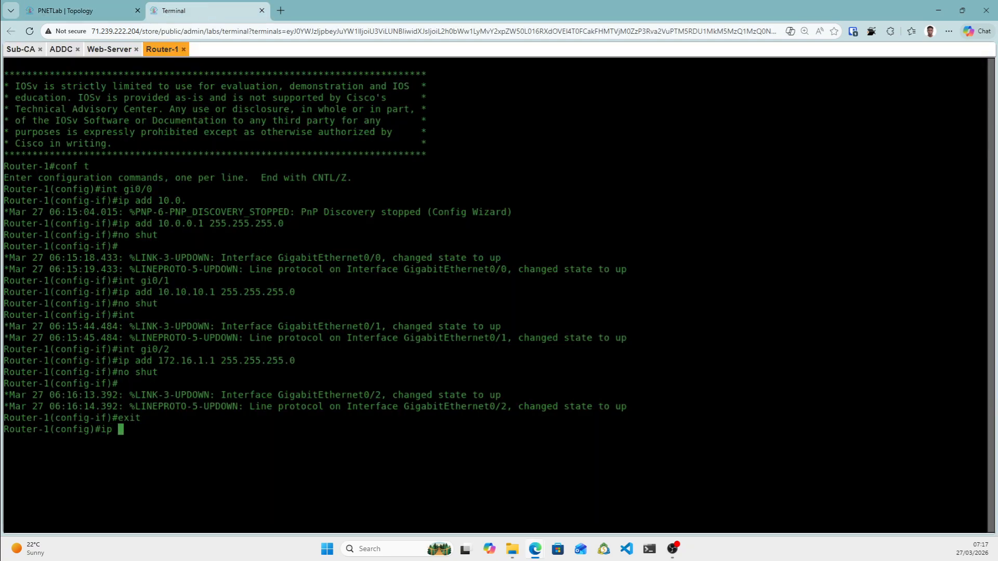
text(route 0.0.0.0 0.0.0.0 10.0.0.2)
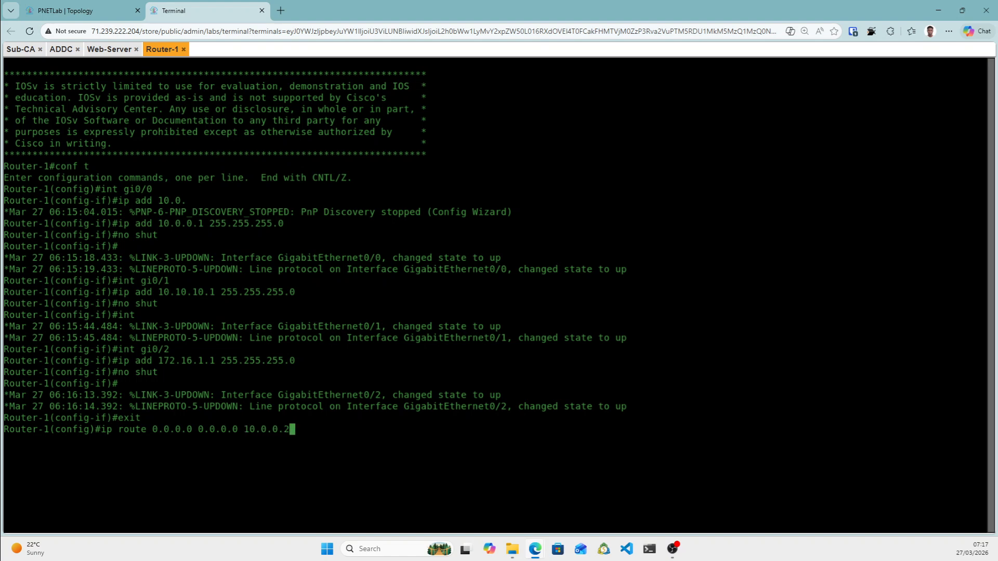
click(102, 7)
mouse_move(630, 251)
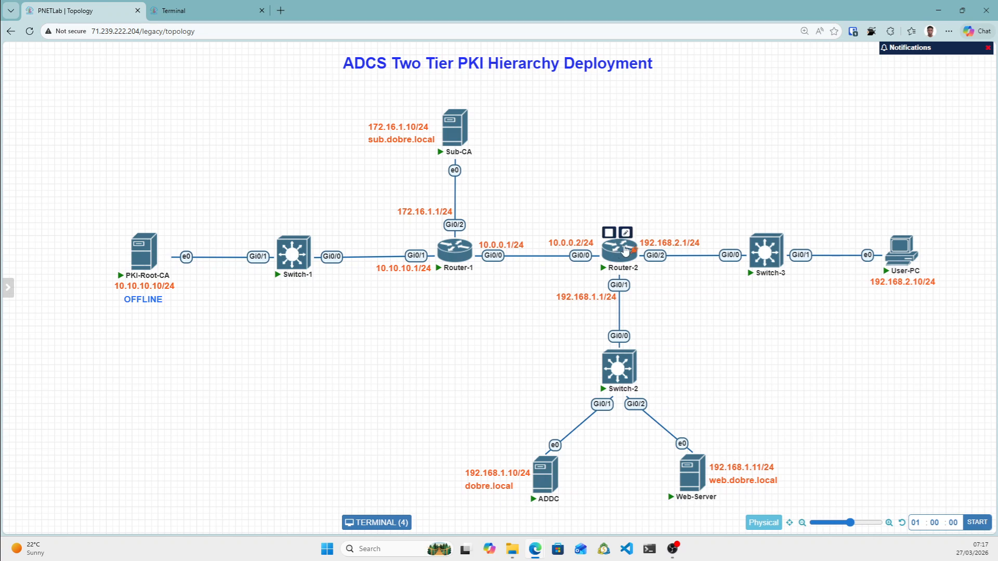
click(200, 7)
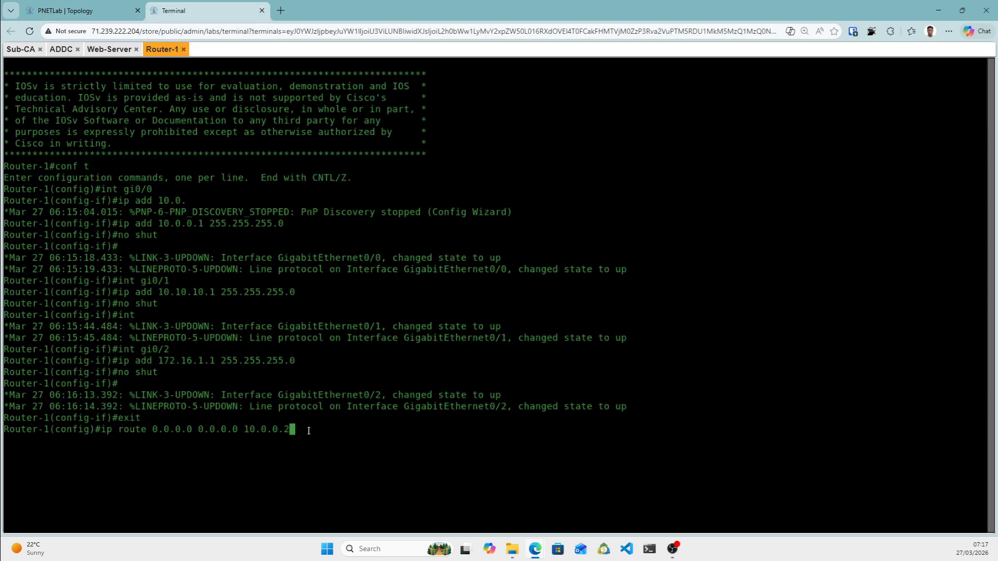
key(Return)
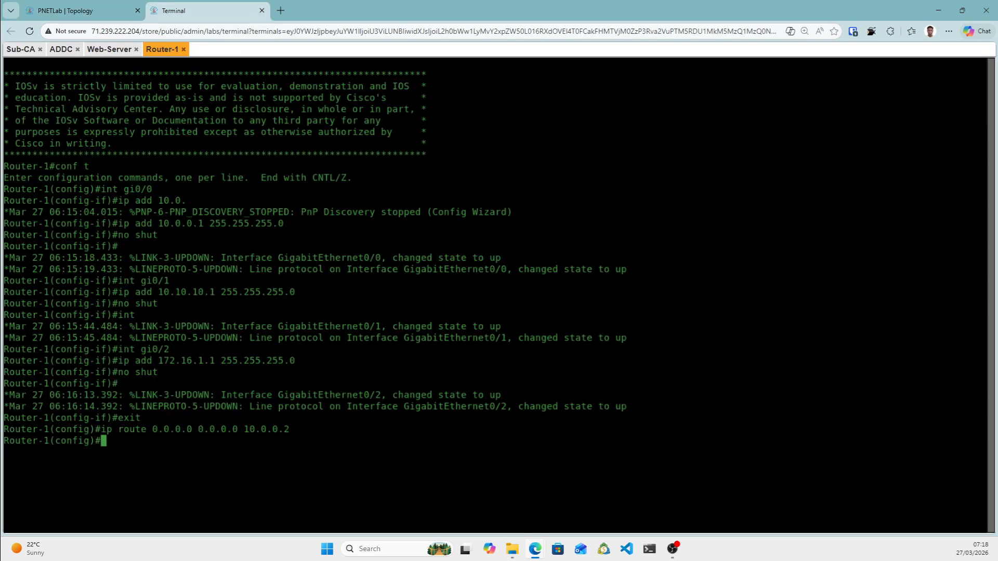
Save Router-1's running configuration with do wr mem.
text(do wr mem)
key(Return)
click(85, 11)
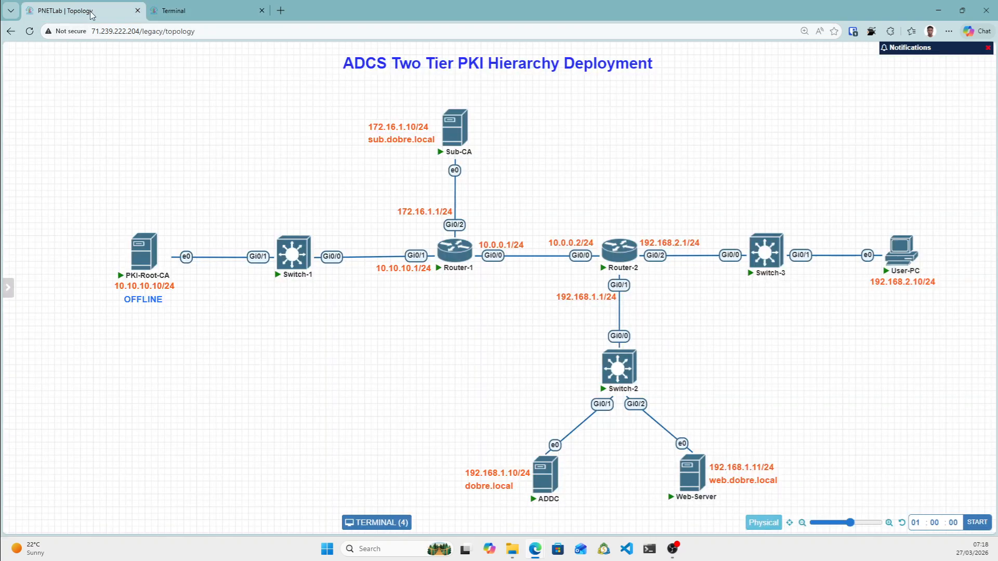
Open the Router-2 console, enter conf t, and start configuring interface Gi0/0.
click(616, 255)
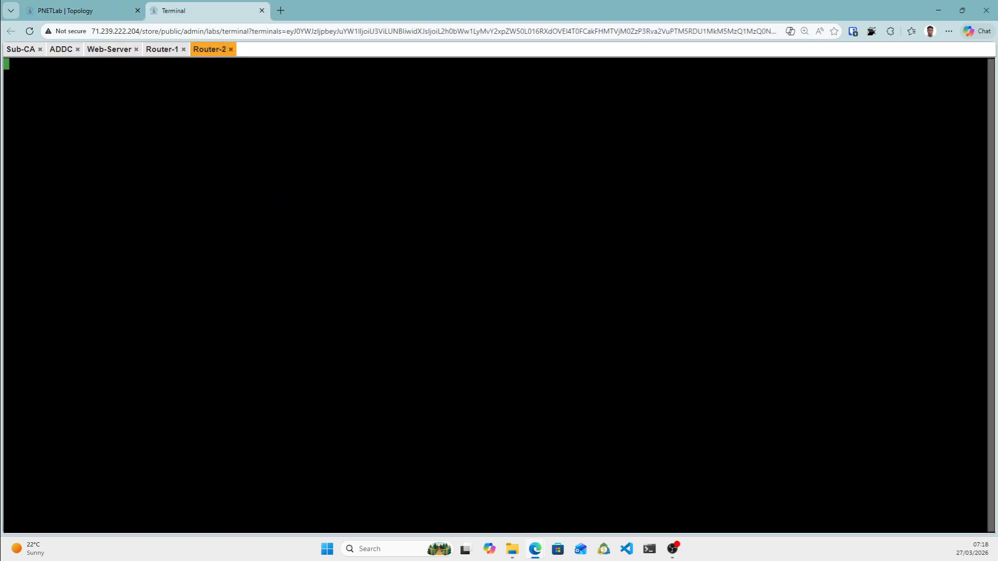
key(Return)
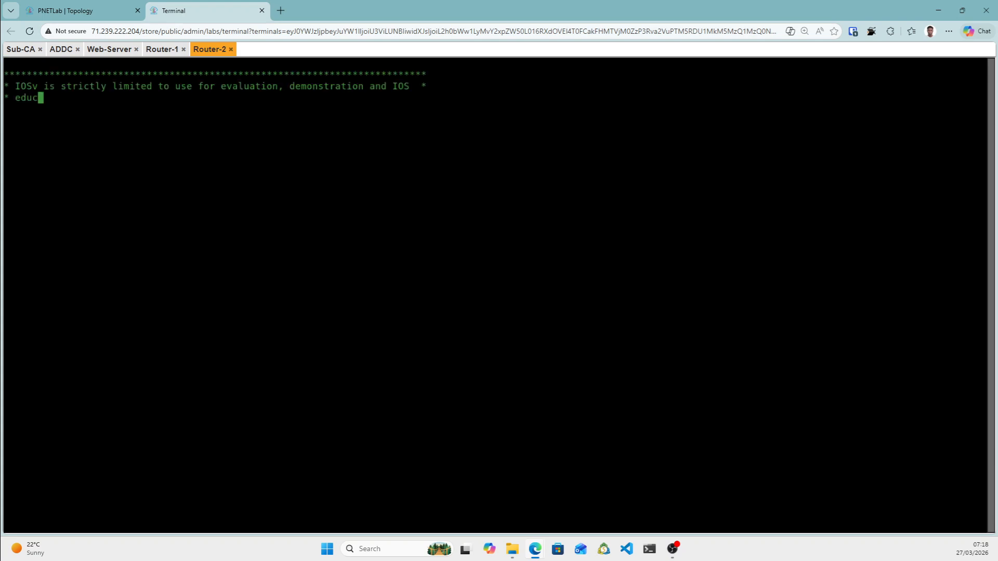
text(conf )
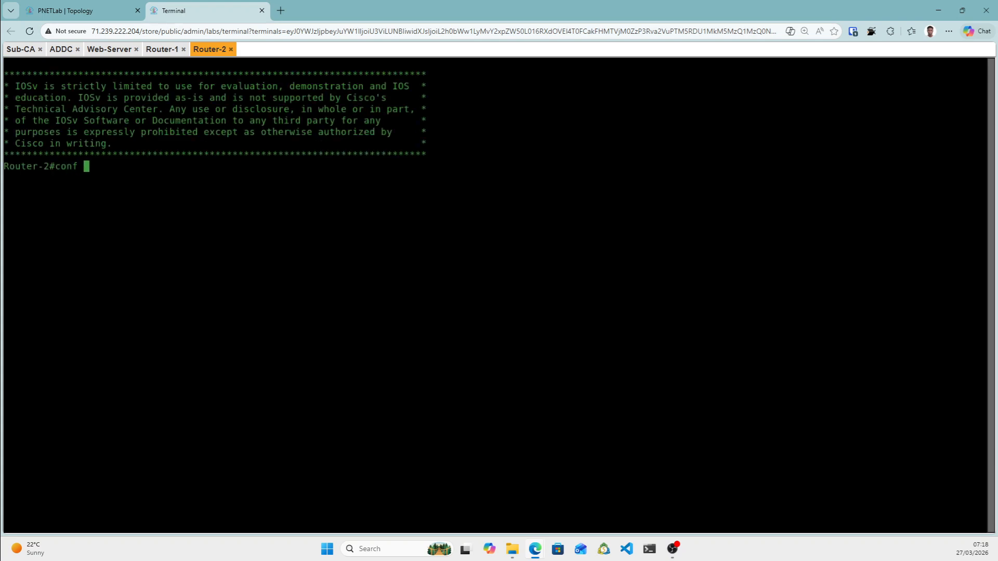
text(t)
key(Return)
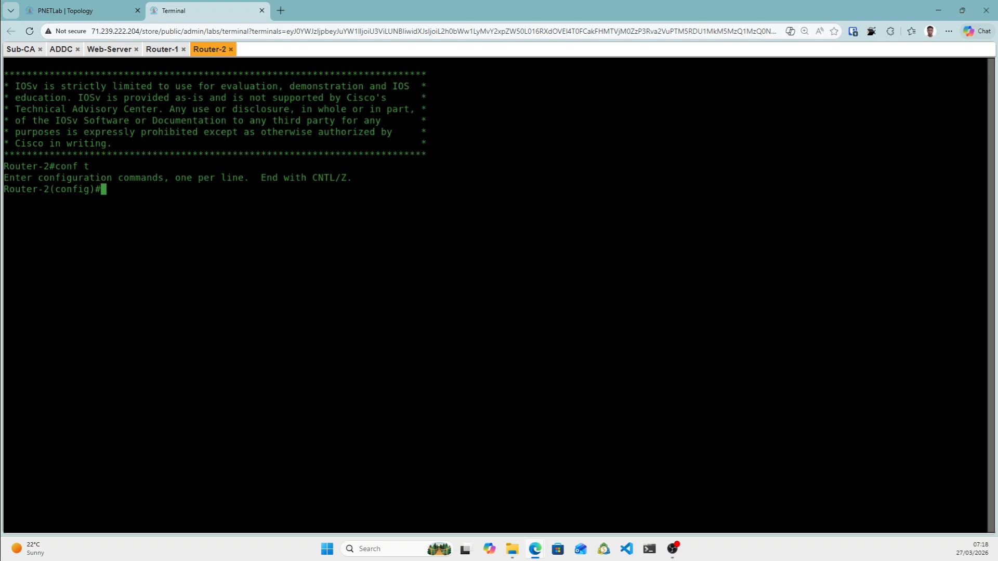
text(t)
click(97, 12)
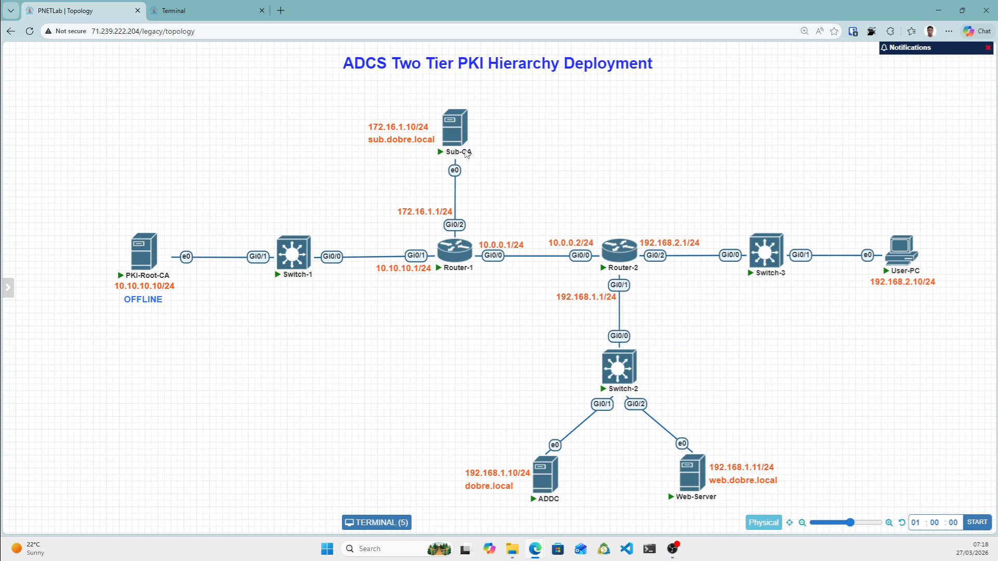
click(204, 14)
drag(178, 210, 181, 222)
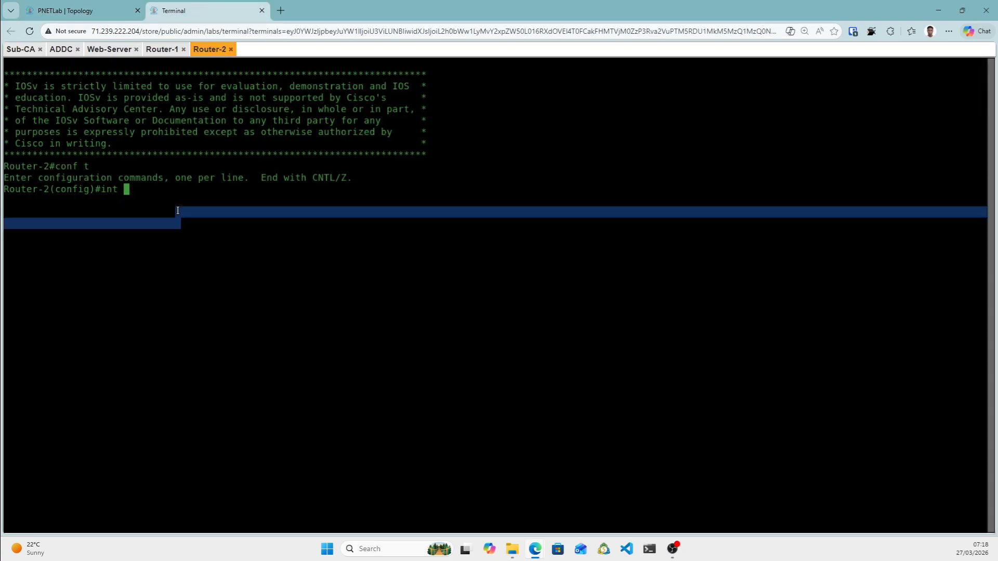
text(gi0/0)
key(Return)
Assign Gi0/0 the address 10.0.0.2 255.255.255.0, enable it, and begin configuring Gi0/1.
text(ip add )
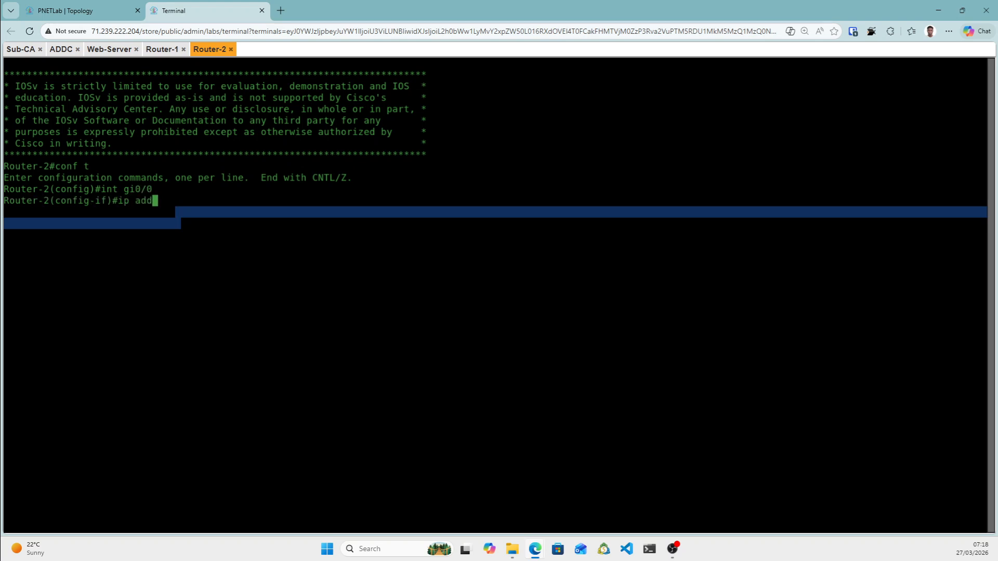
text(10.0.0.2 255.255.255.0)
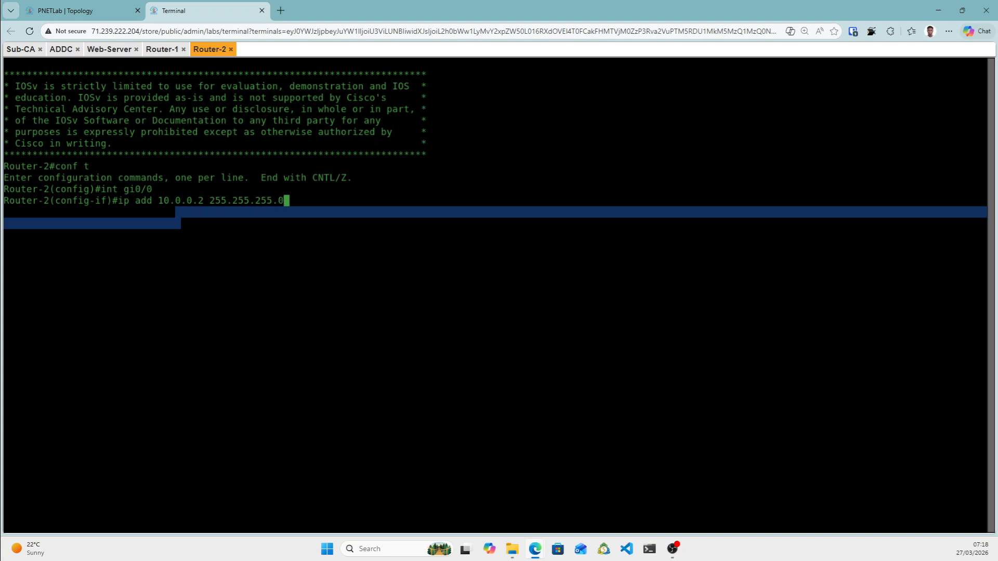
key(Return)
text(no shut)
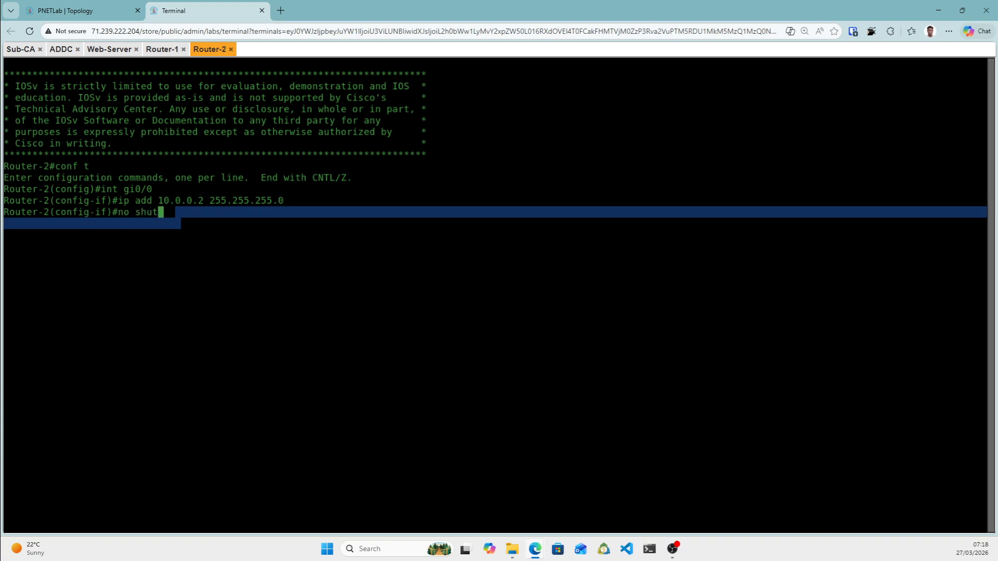
key(Return)
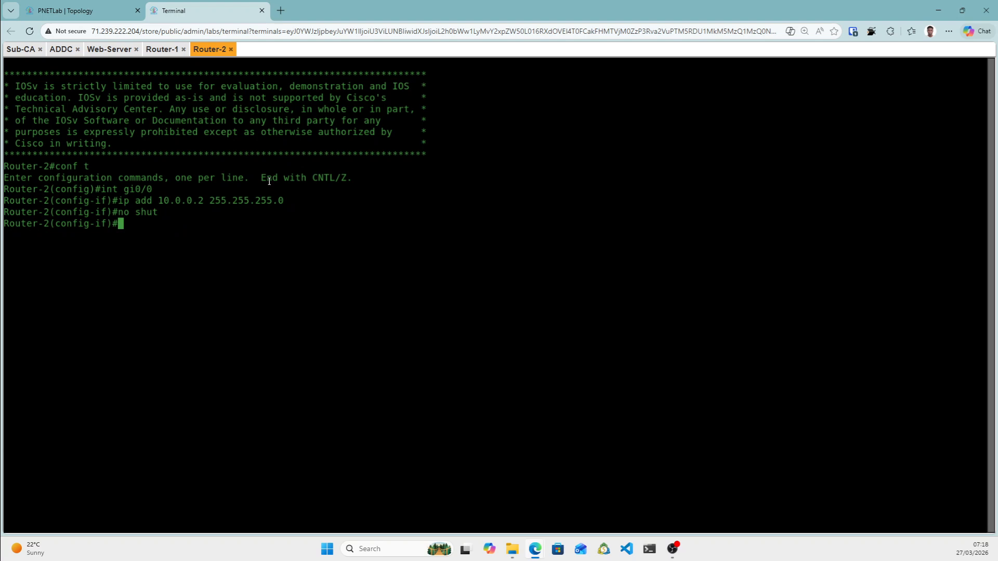
text(int gi)
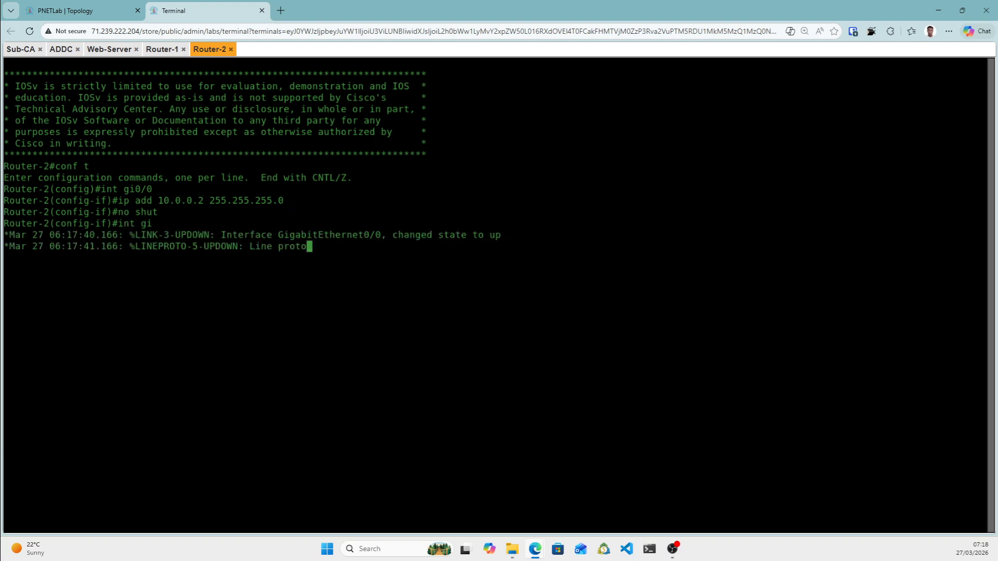
text(0/1)
key(Return)
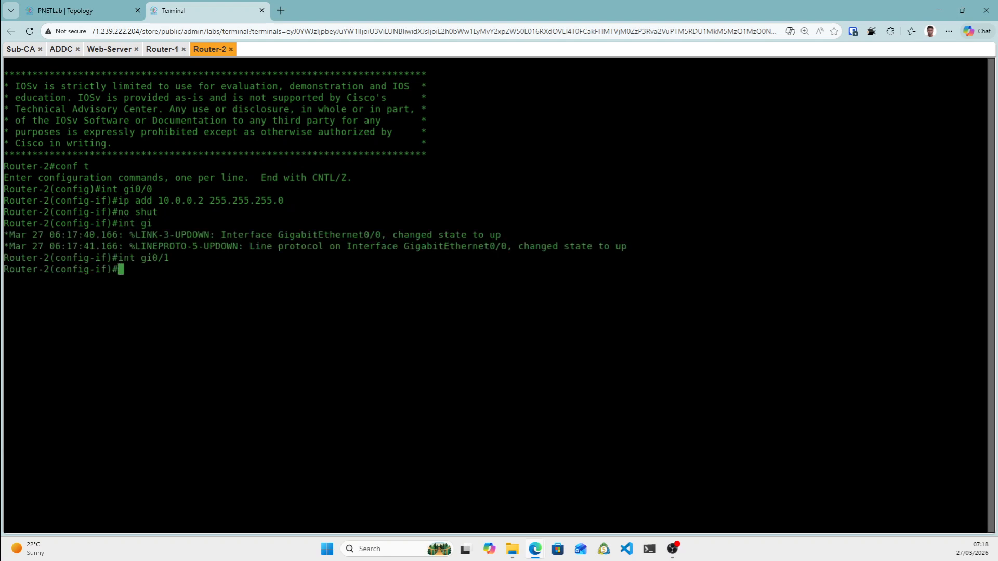
text(ip add)
Give Gi0/1 the address 192.168.1.1 255.255.255.0 and enable it with no shut.
click(83, 17)
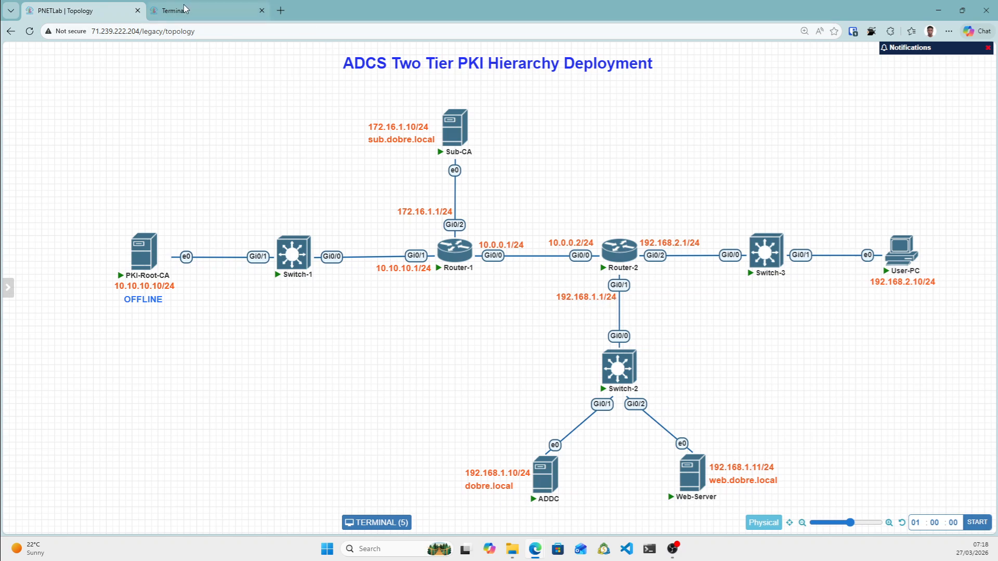
click(224, 11)
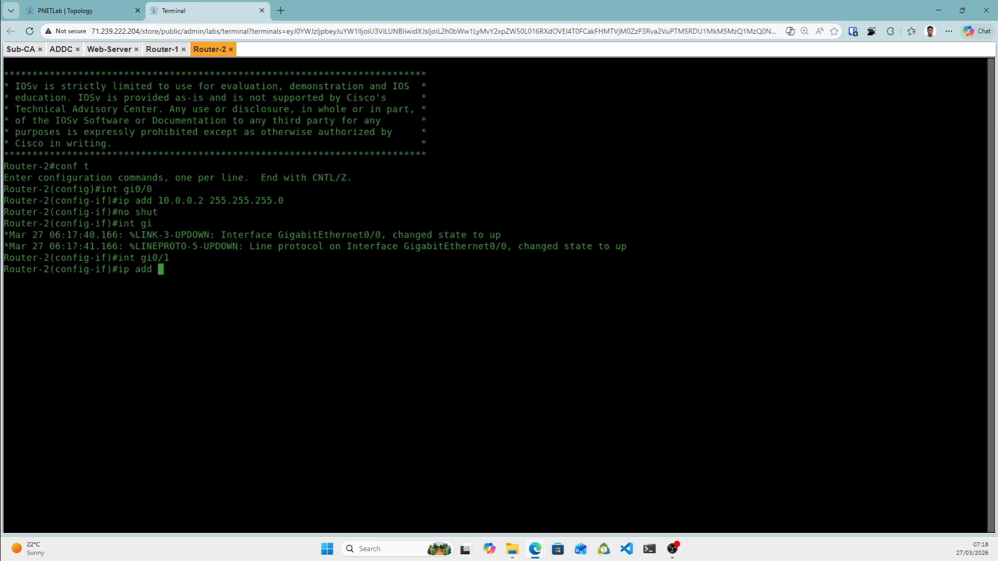
text(ip add 192.168.1.1 255.255.255.0)
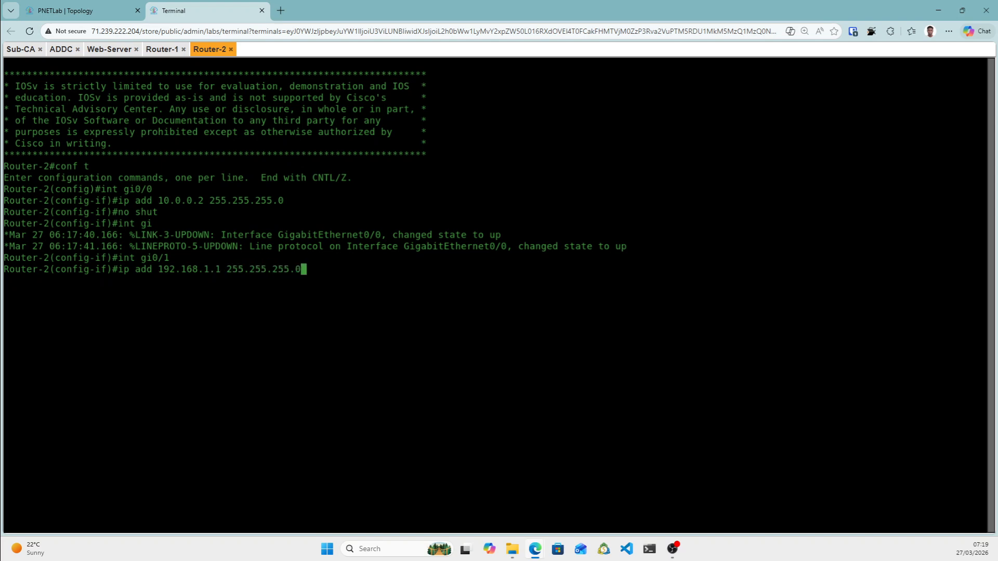
key(Return)
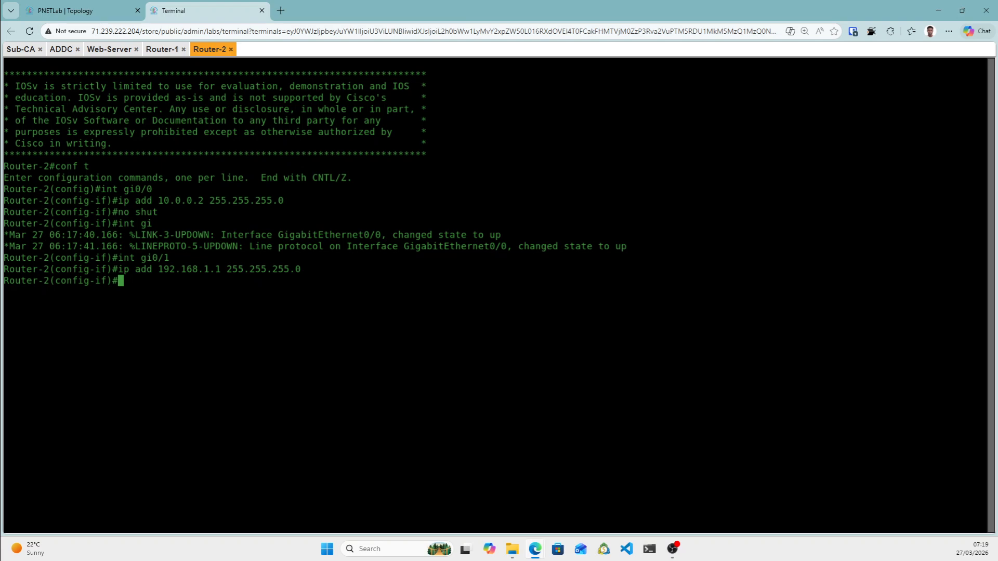
text(no shut)
key(Return)
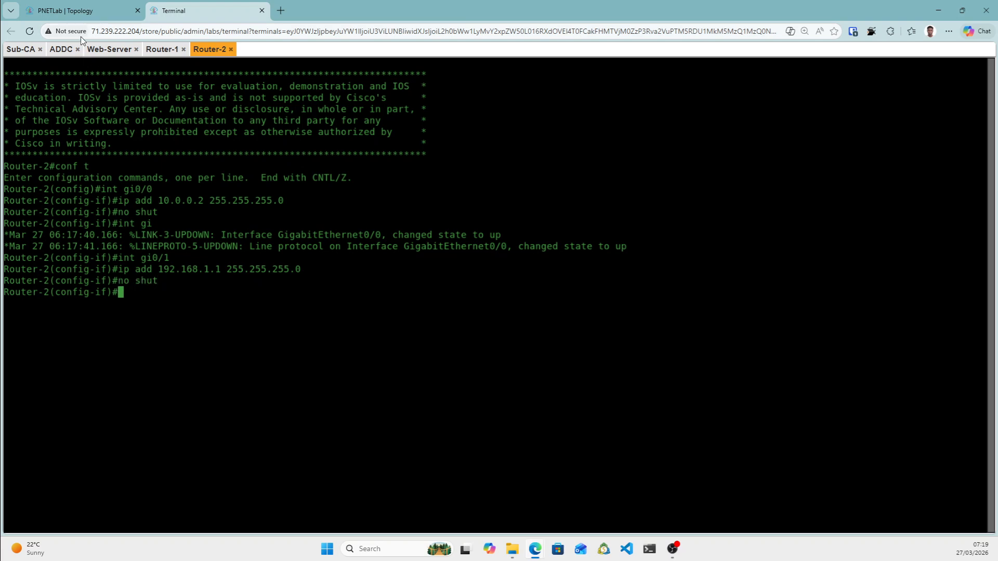
Configure Gi0/2 with 192.168.2.1 255.255.255.0 and bring it up.
click(104, 6)
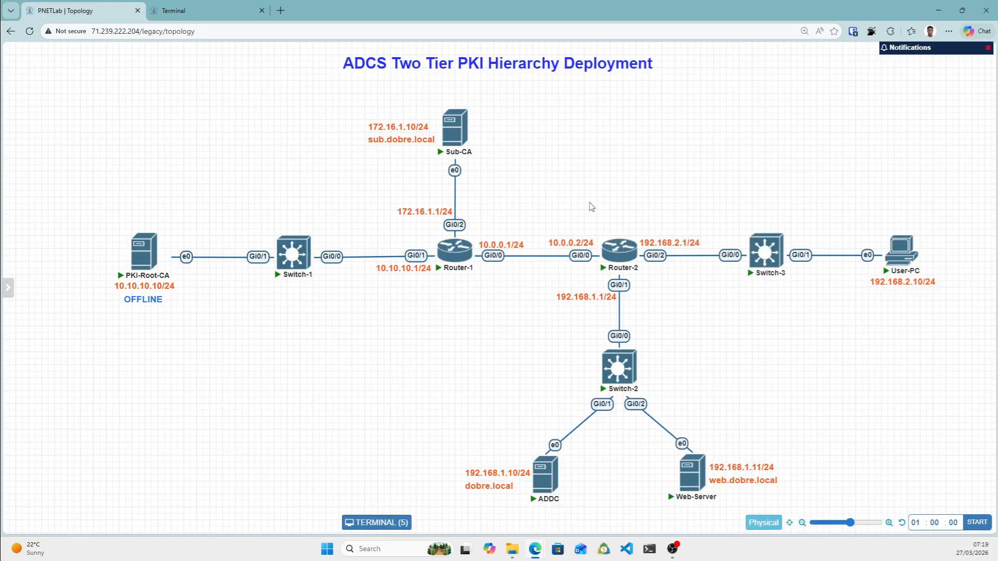
click(193, 7)
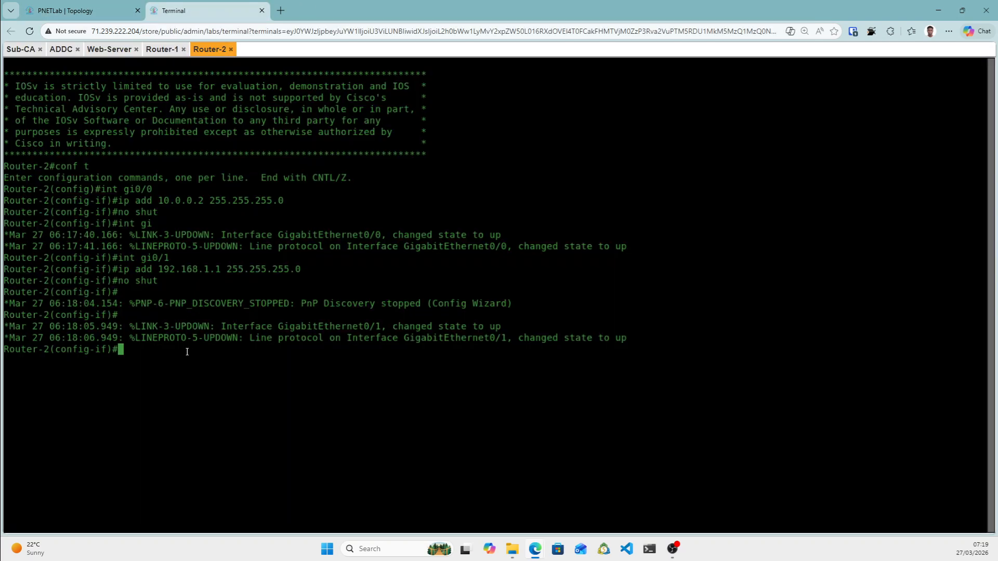
text(ip add gi0/1)
key(BackSpace)
text(2)
key(Return)
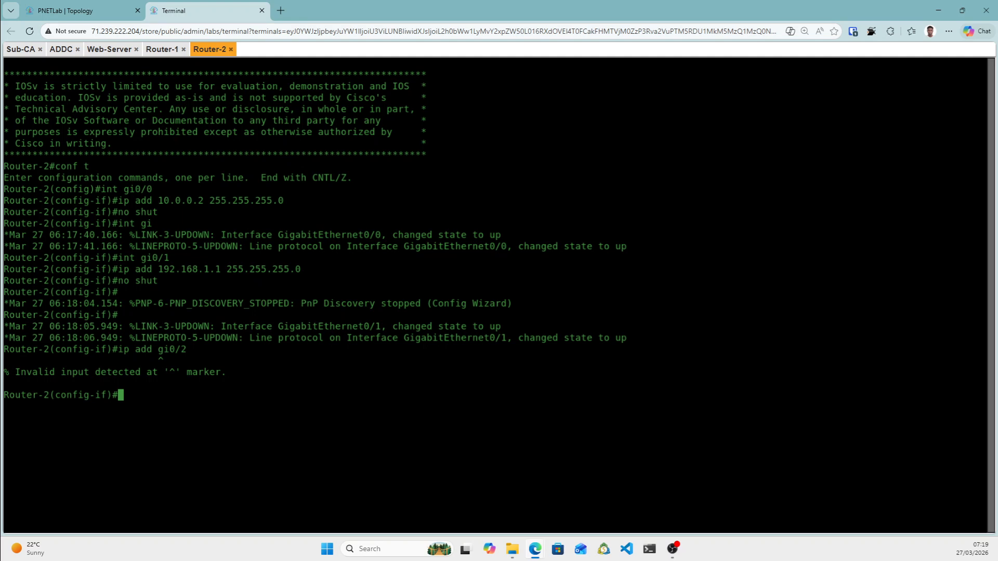
text(int gi0/2)
key(Return)
text(ip ad)
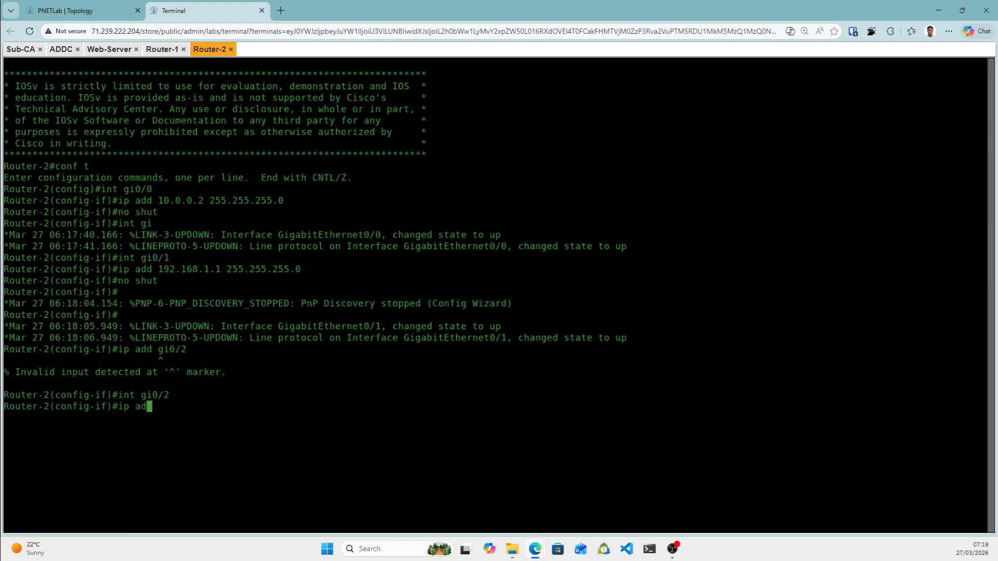
text(d 192.168.2.1 255.255.255.0)
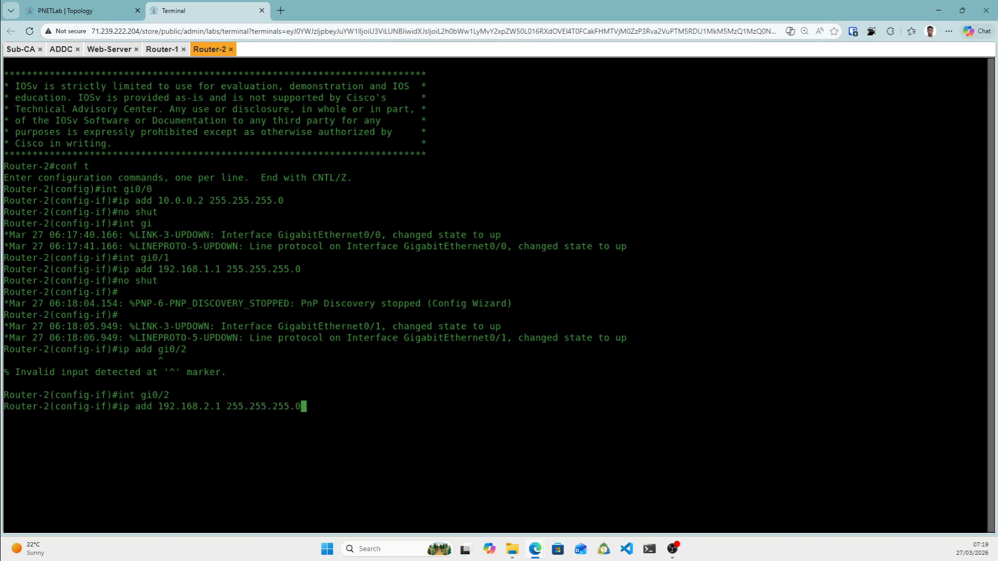
key(Return)
text(no shut)
key(Return)
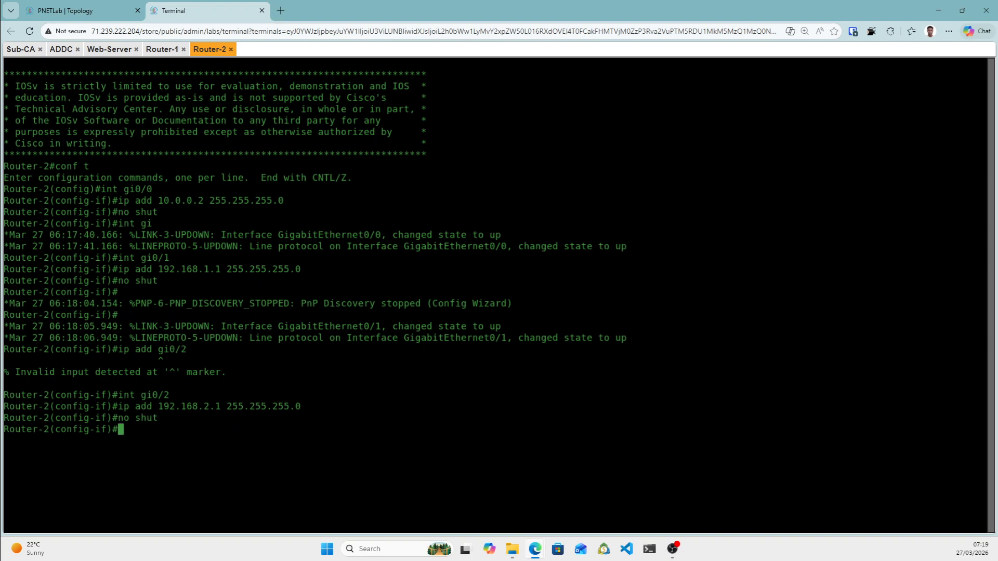
Return to the lab topology diagram.
click(107, 10)
mouse_move(602, 260)
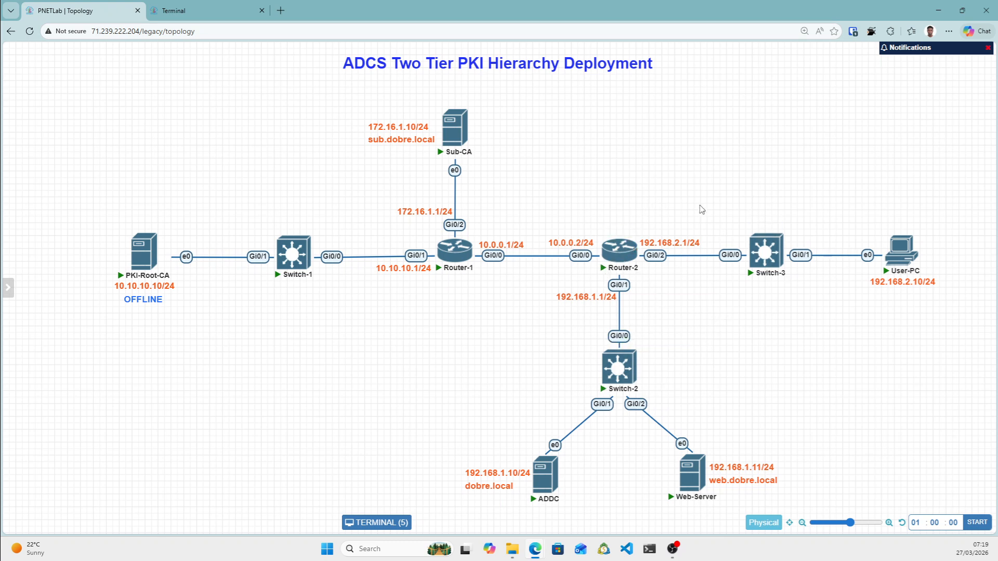
mouse_move(633, 250)
Add a default route 0.0.0.0 0.0.0.0 via 10.0.0.1 on Router-2.
click(196, 10)
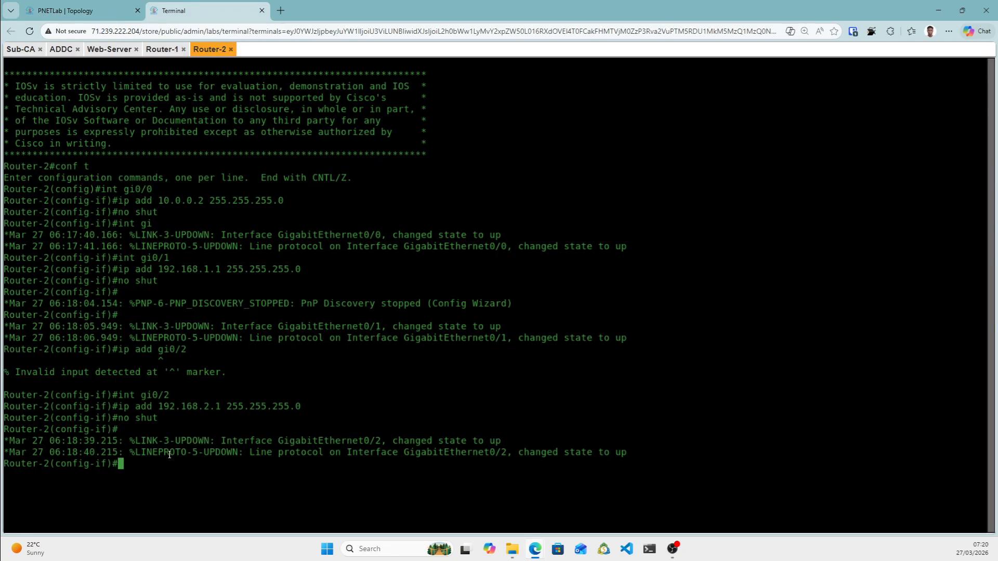
text(exit)
key(Return)
text(i)
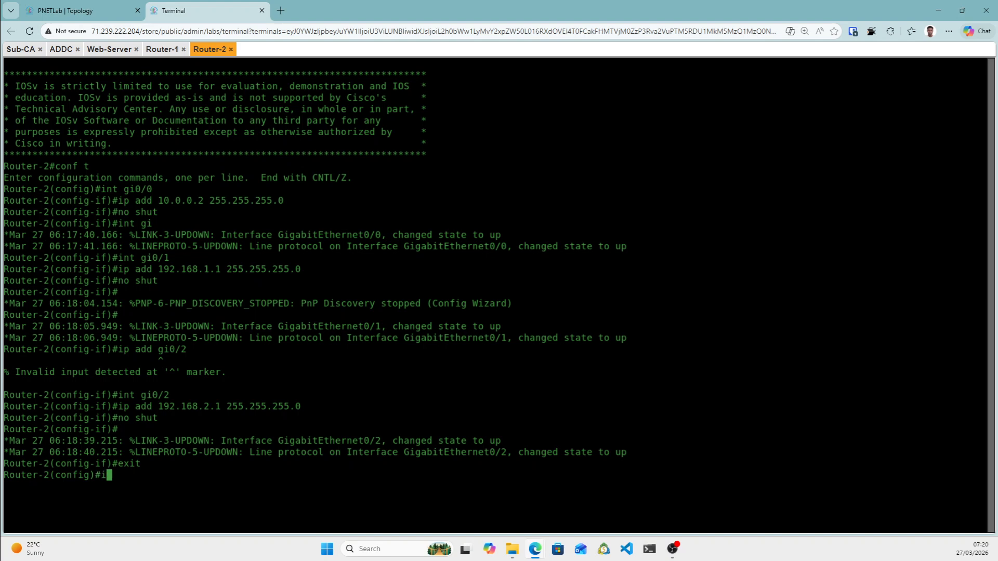
text(p route 0.0.0.0 0.0.0.0)
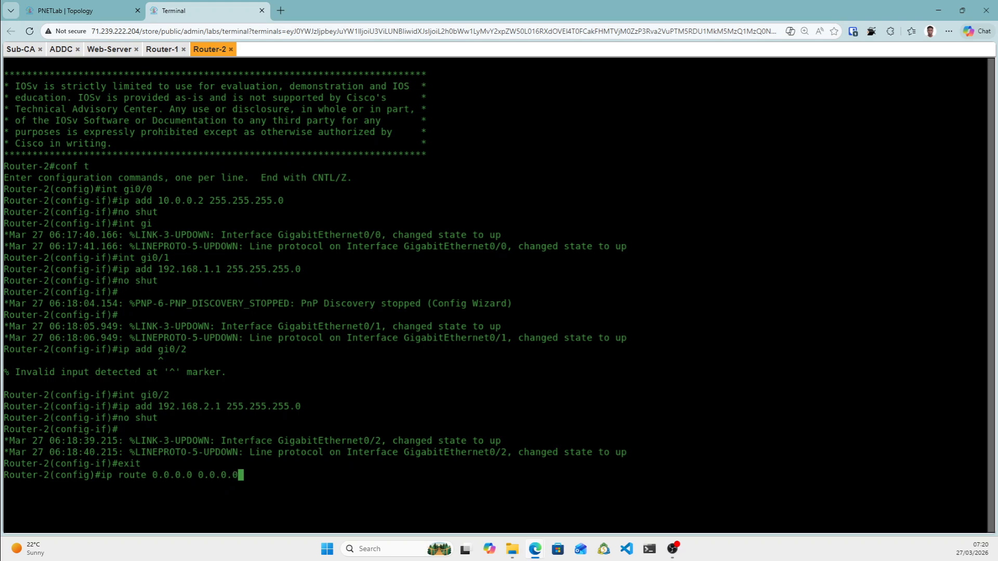
text( 10.0.0.1)
key(Return)
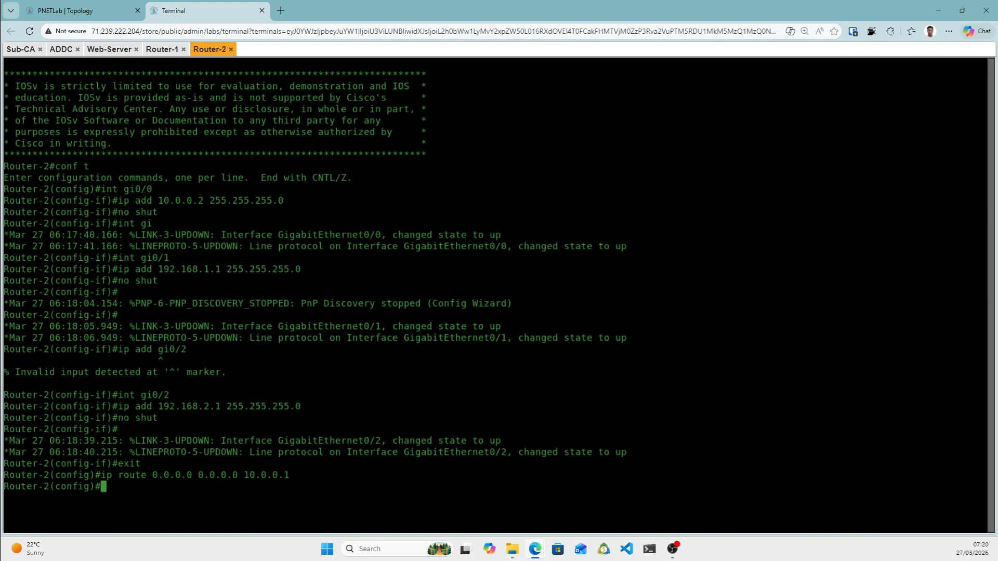
Save Router-2's configuration with do wr mem, correcting the mistyped command.
text(do wr em)
key(Return)
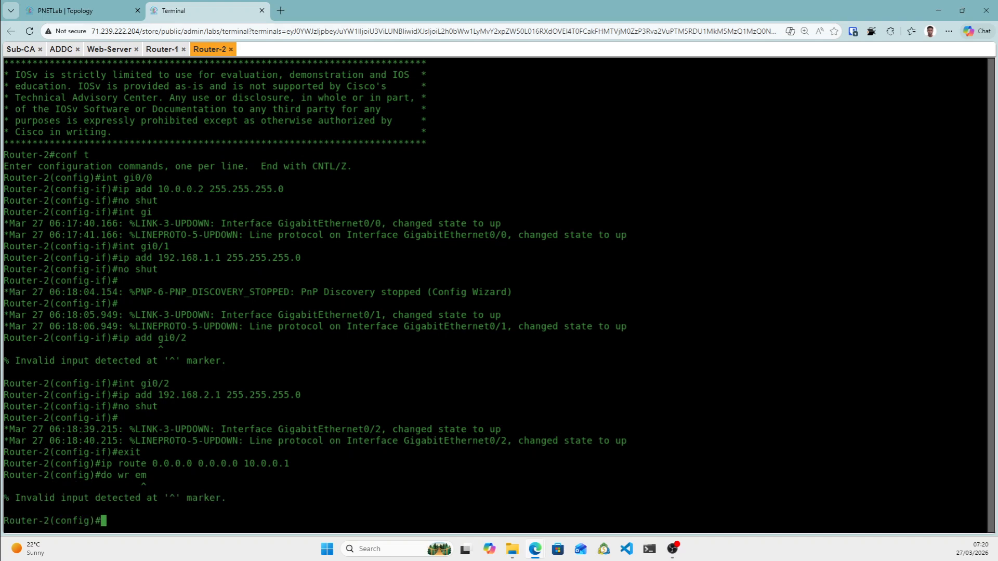
key(Up)
key(BackSpace)
key(BackSpace)
key(BackSpace)
text(mem)
key(Return)
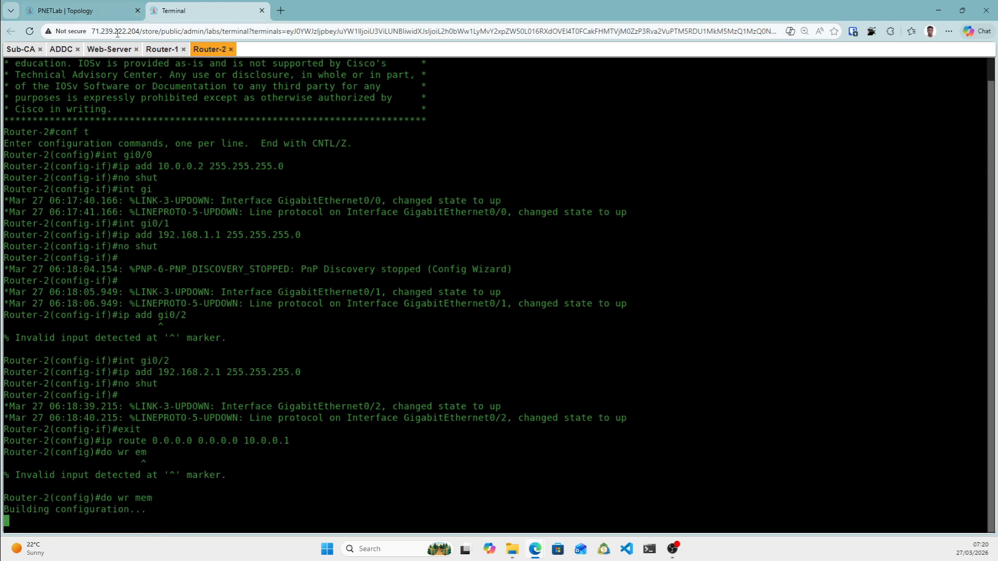
Check the Router-1 console to confirm its configuration was saved.
click(162, 50)
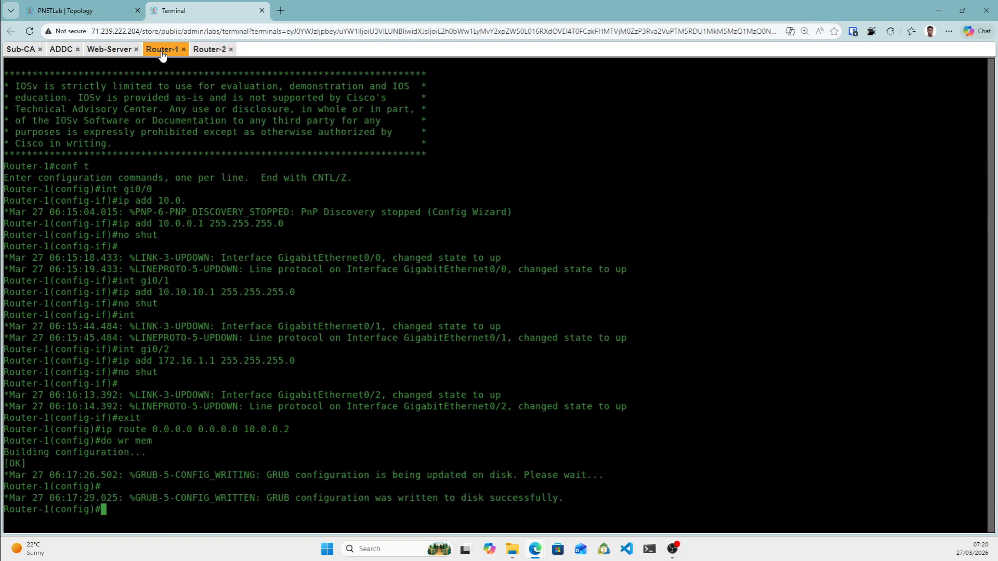
click(72, 7)
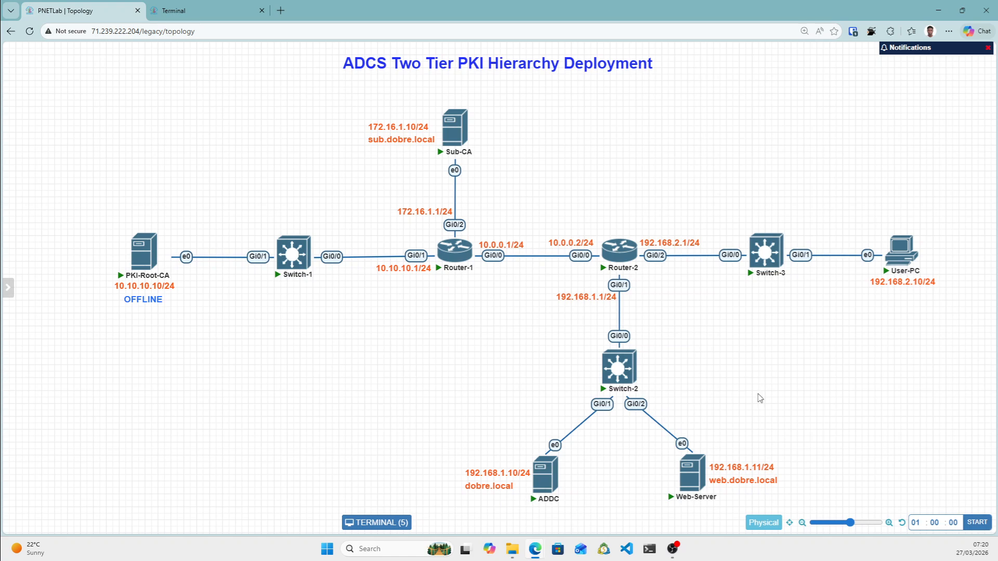
click(177, 18)
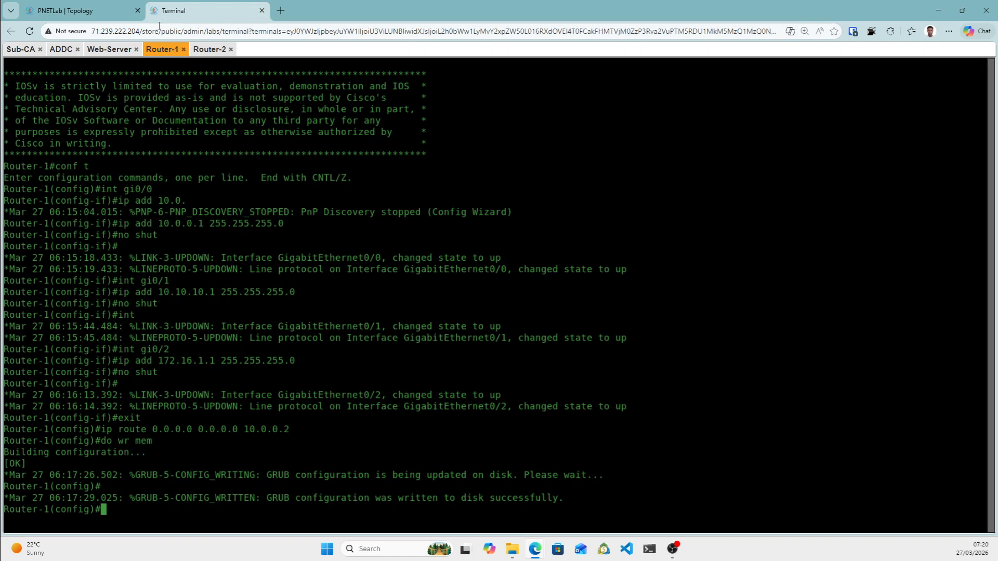
click(93, 9)
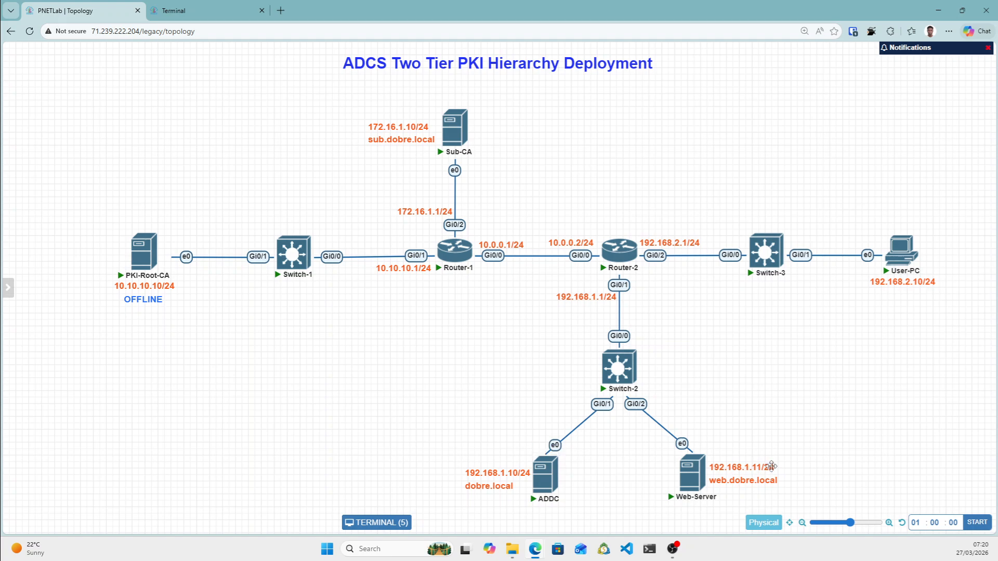
click(182, 17)
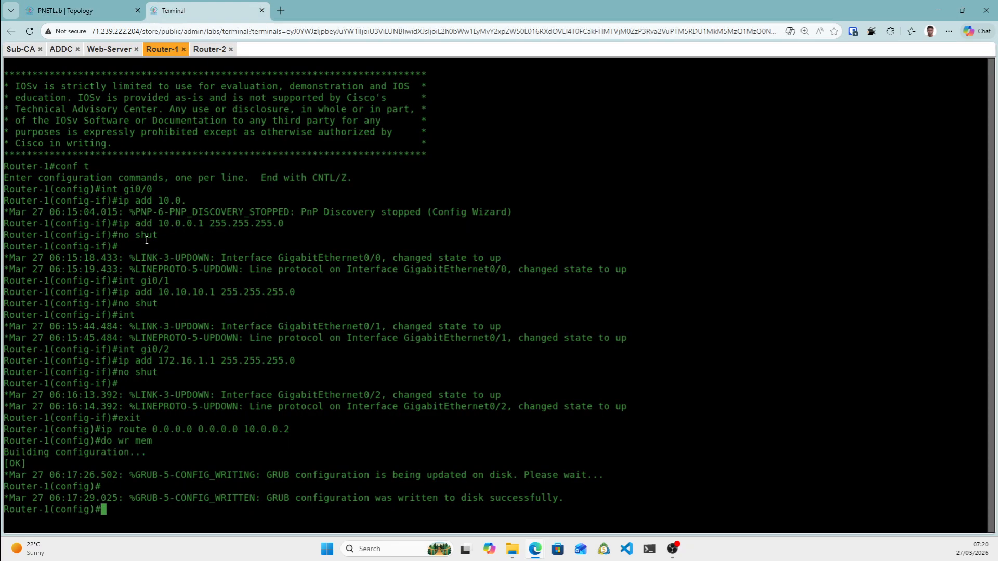
Look over the Web-Server, ADDC and Sub-CA consoles' Windows boot progress, then return to the topology.
click(118, 53)
drag(116, 52, 109, 90)
drag(116, 51, 350, 298)
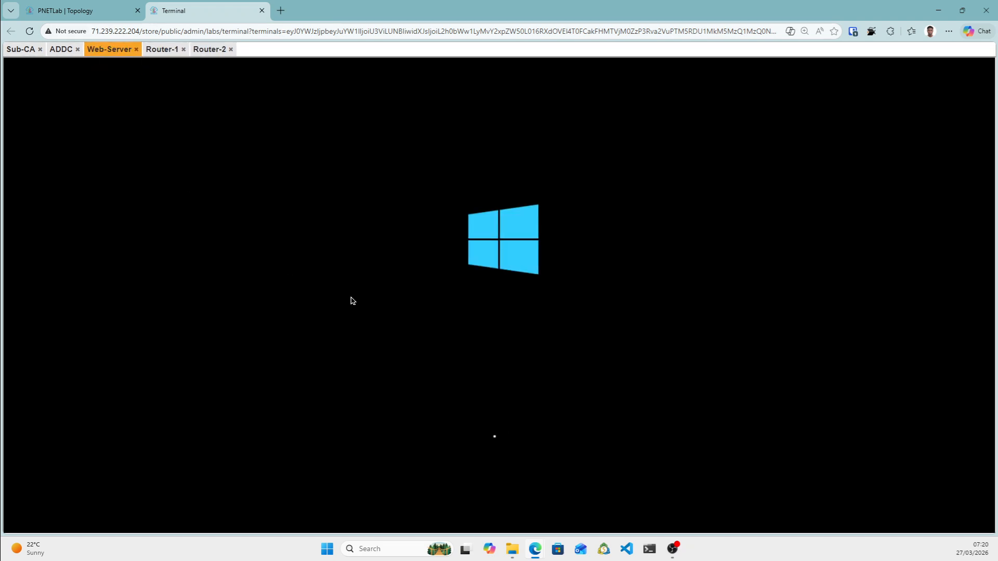
click(62, 50)
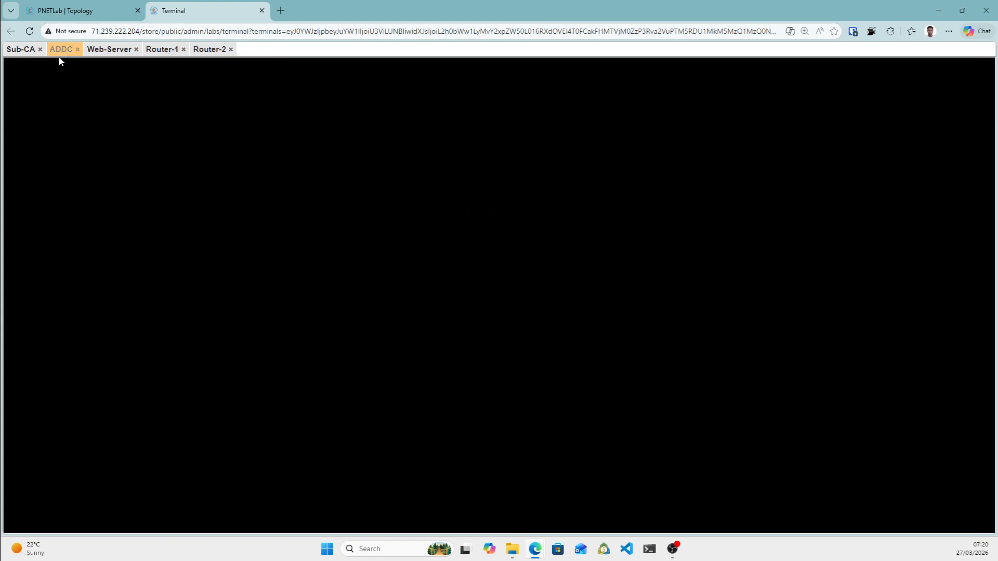
drag(60, 50, 76, 88)
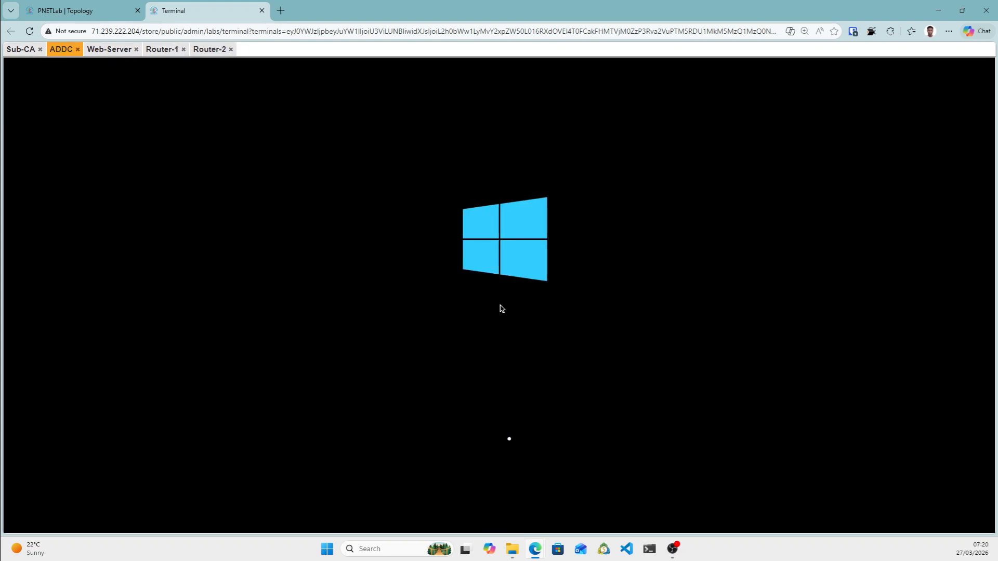
click(21, 50)
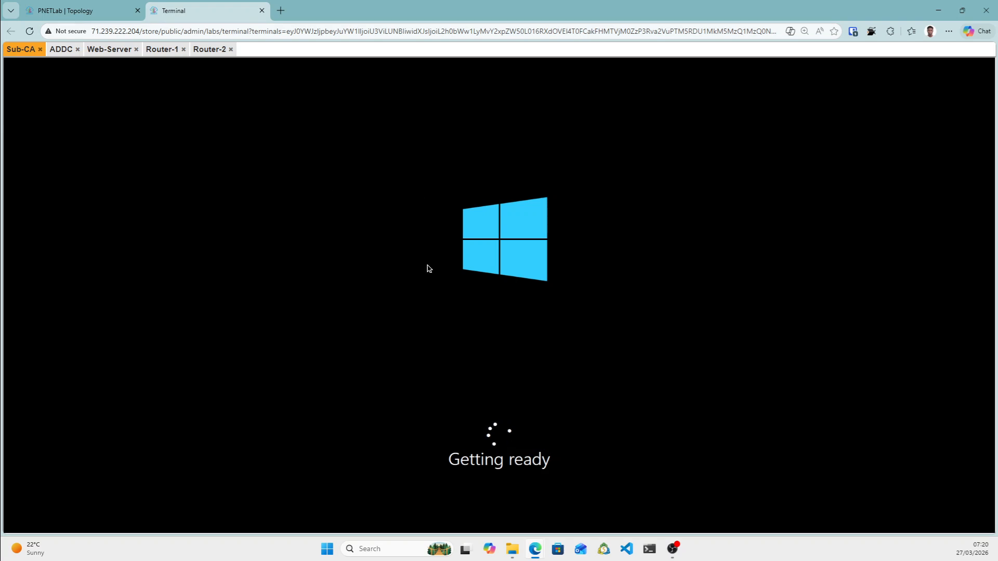
click(87, 15)
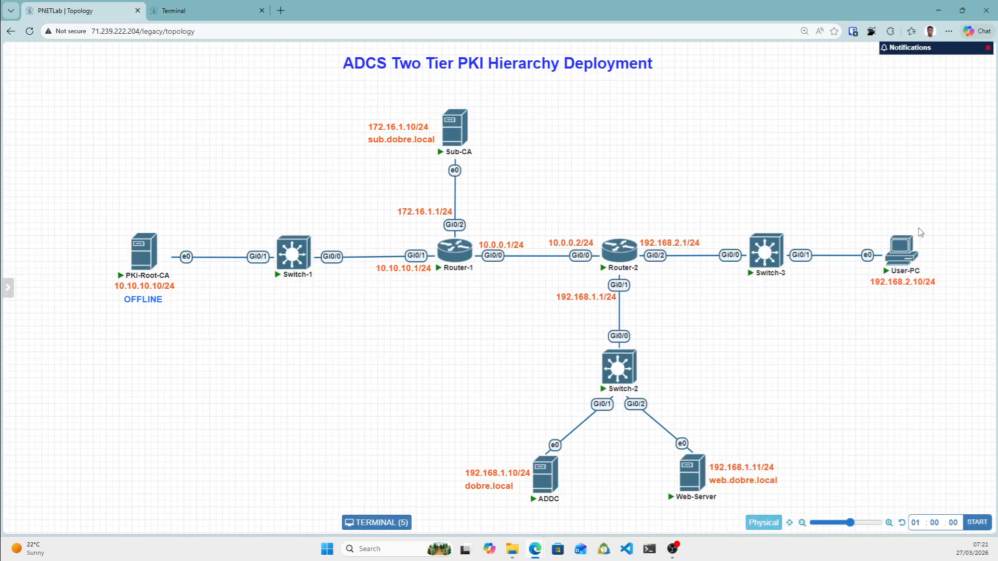
Open the PKI-Root-CA console and send Ctrl+Alt+Del via the on-screen keyboard.
mouse_move(147, 254)
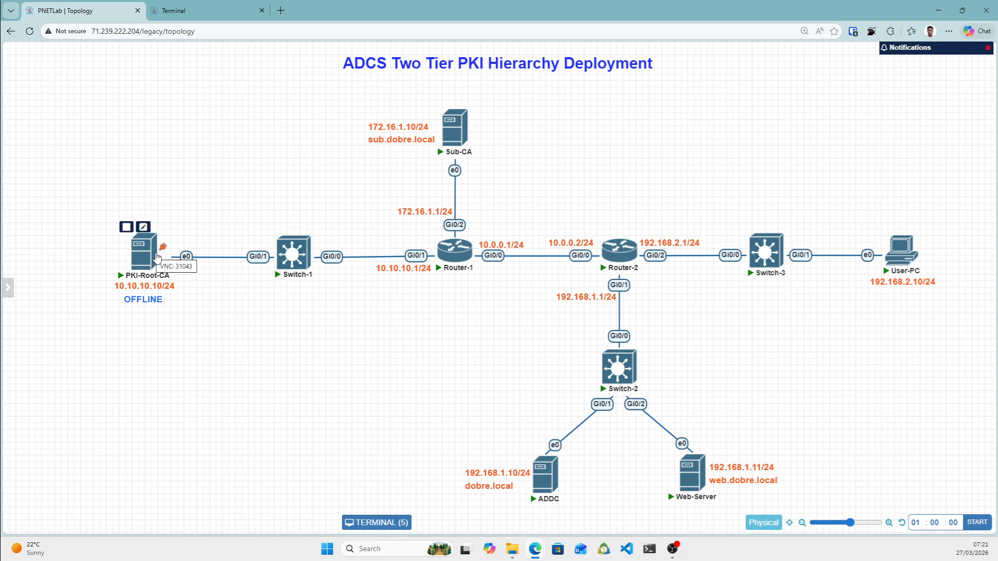
click(147, 251)
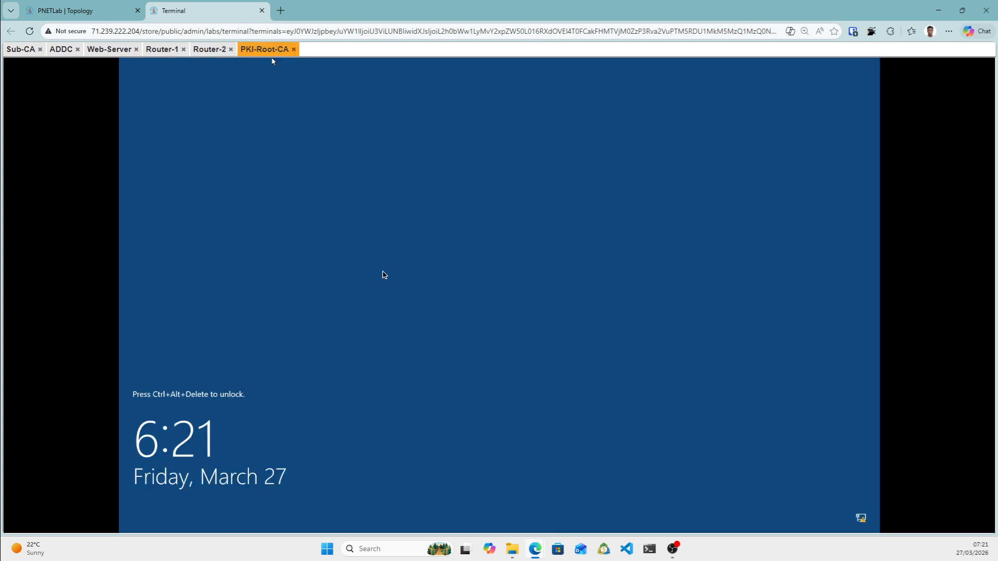
key(ctrl+alt+shift)
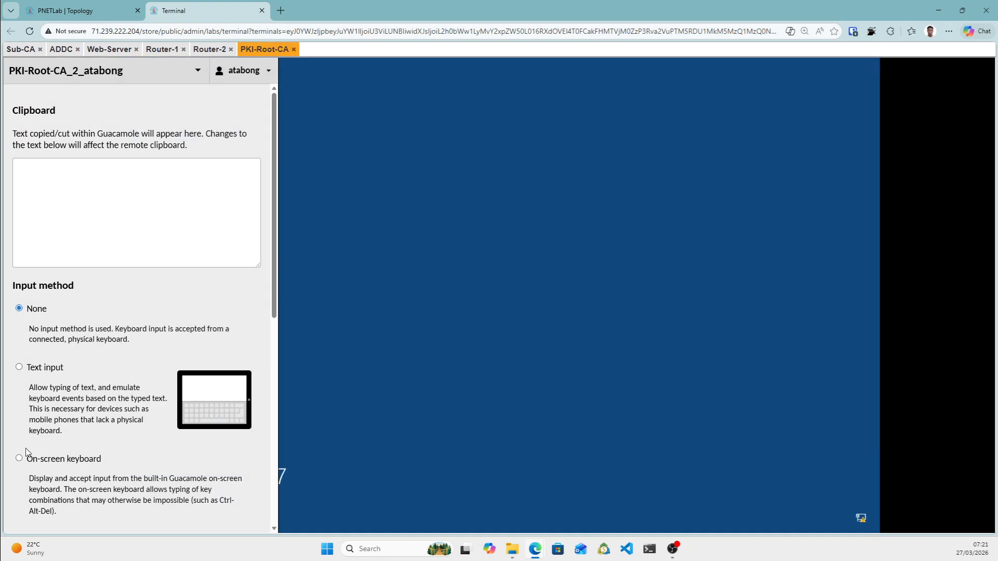
click(19, 459)
click(46, 509)
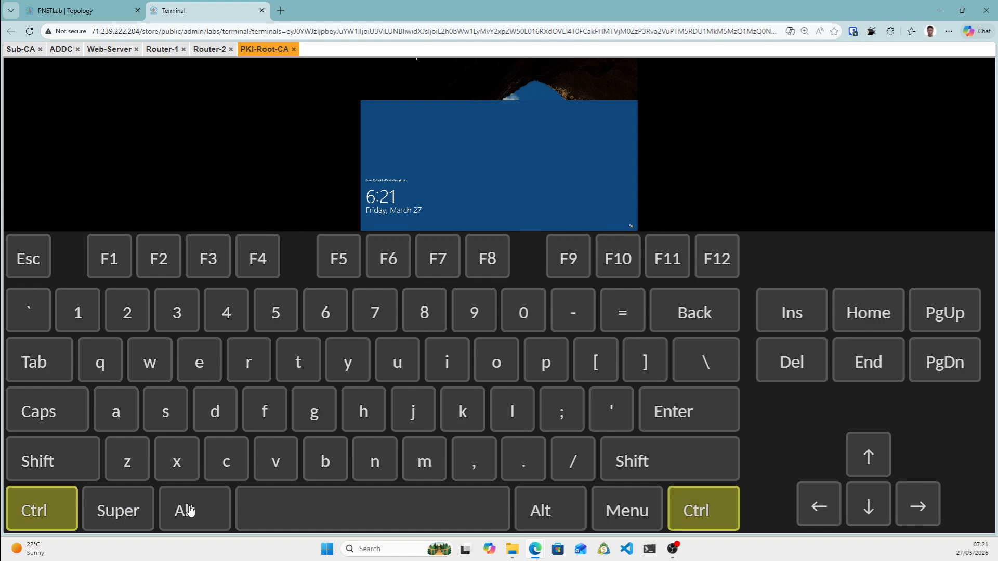
click(180, 510)
click(810, 361)
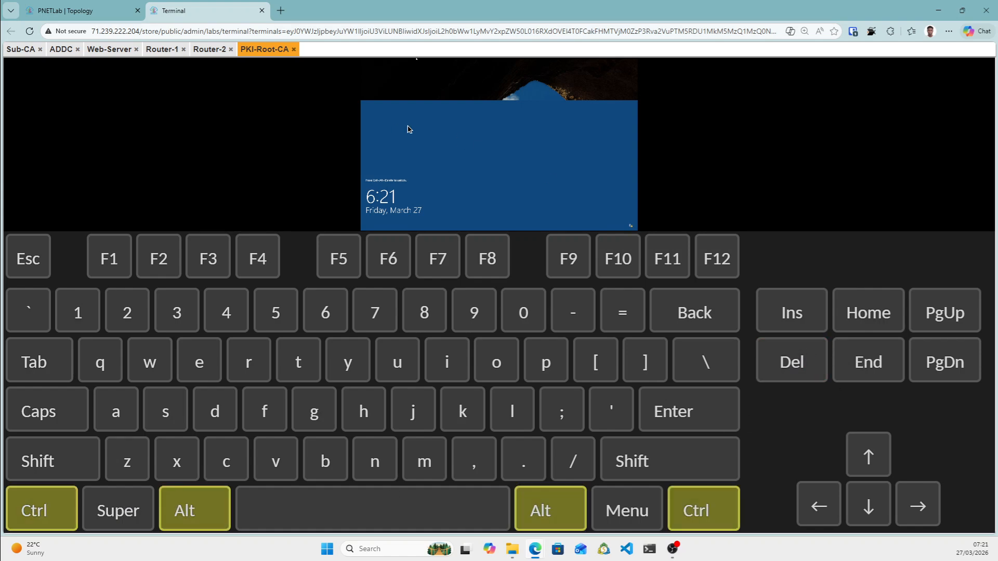
Set the Guacamole input method back to None and close the settings panel.
key(ctrl+alt+shift)
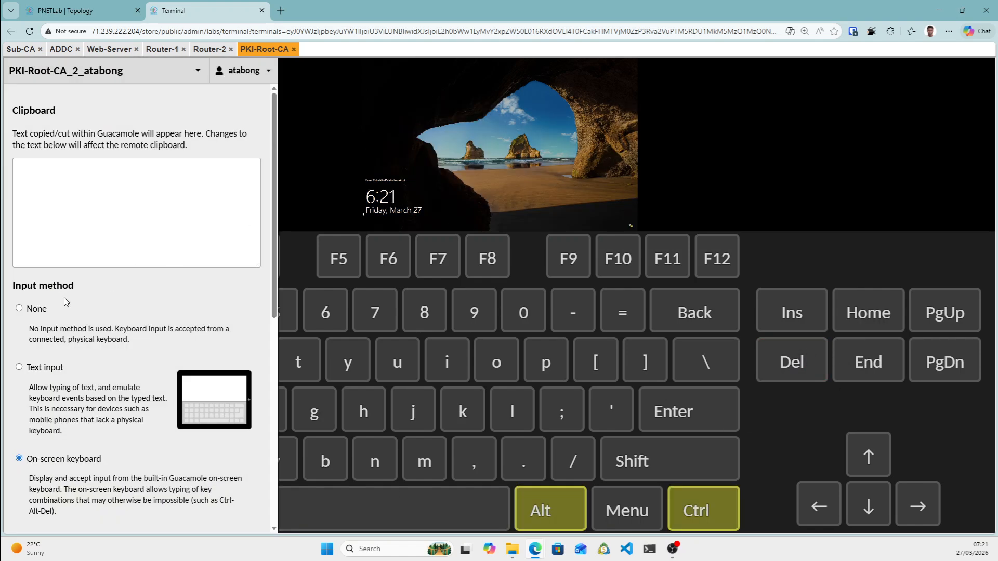
click(32, 311)
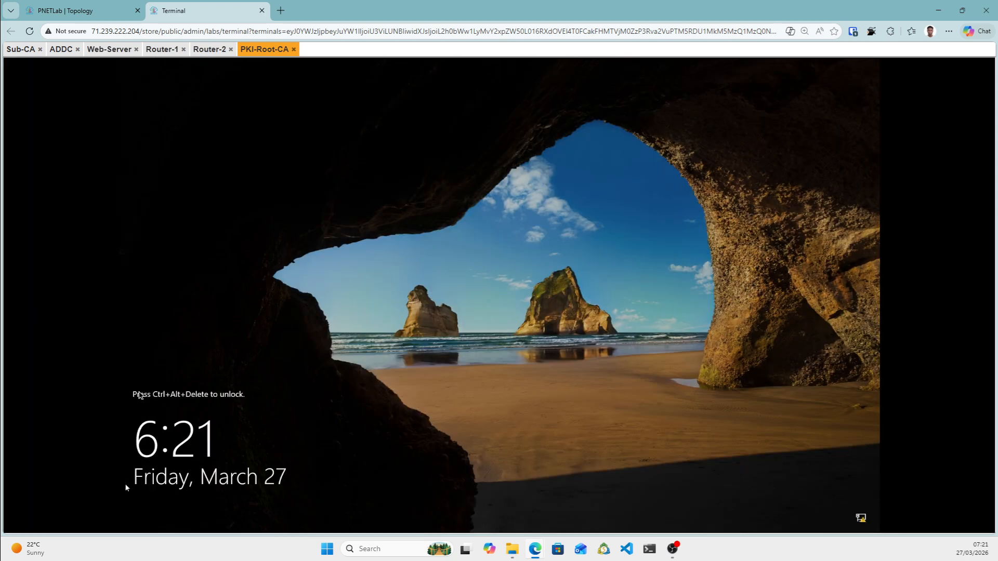
key(ctrl+alt+shift)
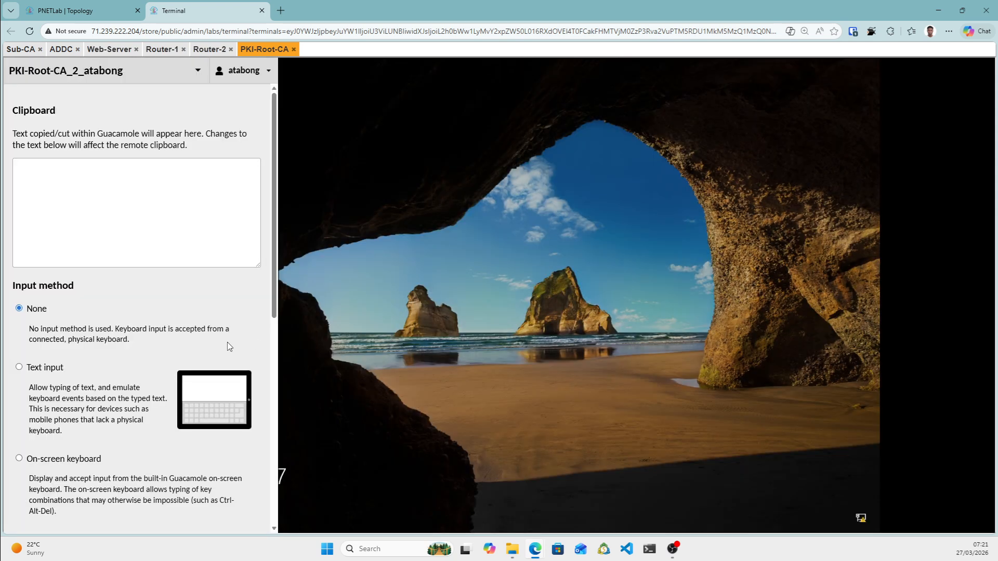
click(65, 461)
key(ctrl+alt+shift)
click(31, 309)
key(ctrl+alt+shift)
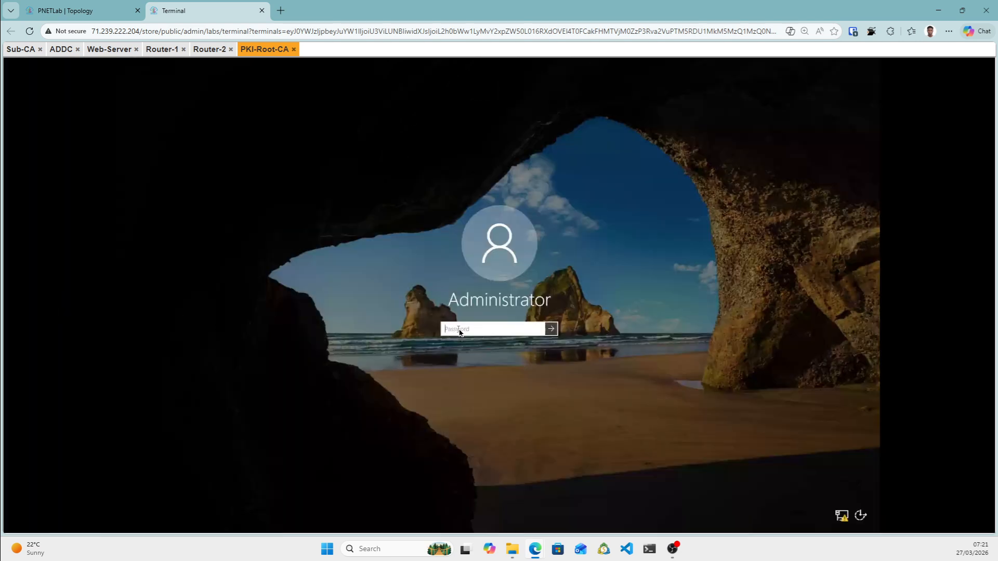
Sign in with the Administrator password and open Local Server's Ethernet (10.10.10.10) network connections.
text(*******)
key(Return)
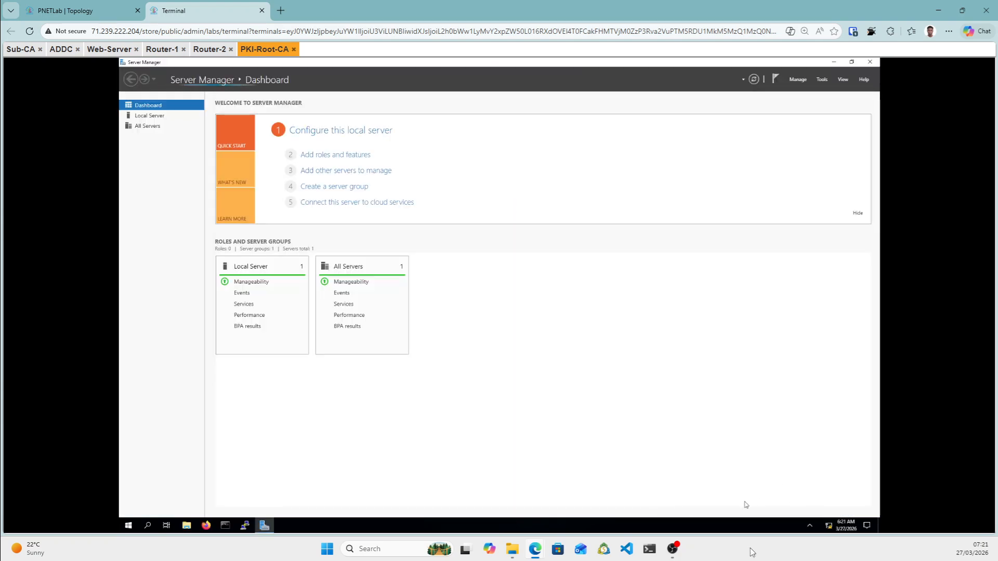
click(149, 115)
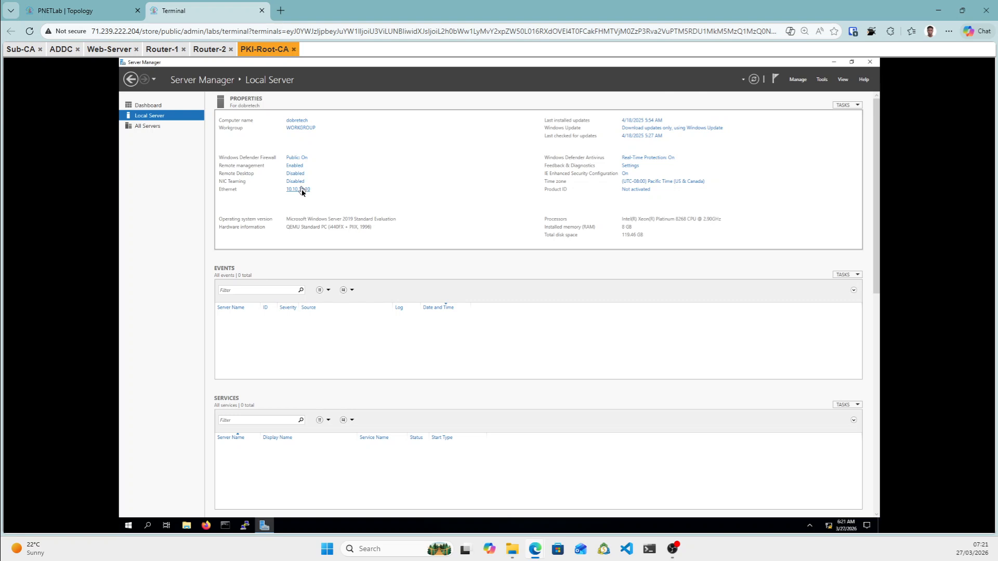
click(299, 190)
Check the Web-Server, ADDC and Sub-CA boot progress, then return to PKI-Root-CA's Network Connections.
click(108, 50)
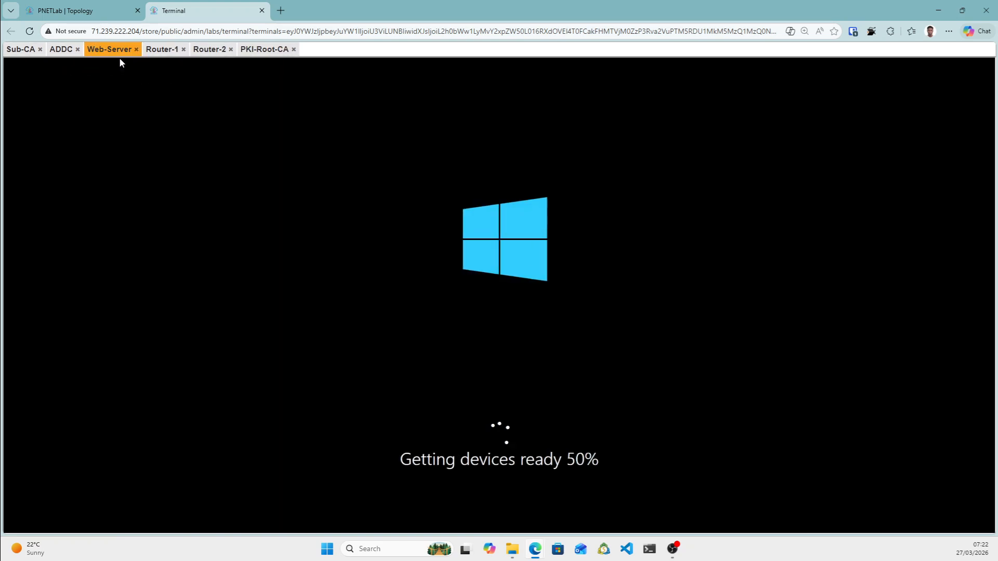
click(56, 50)
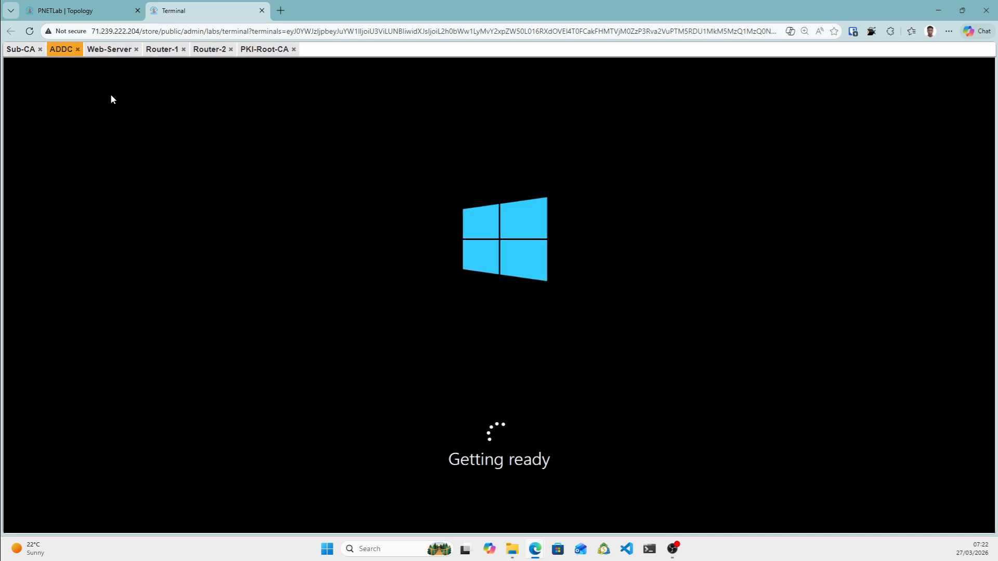
click(21, 52)
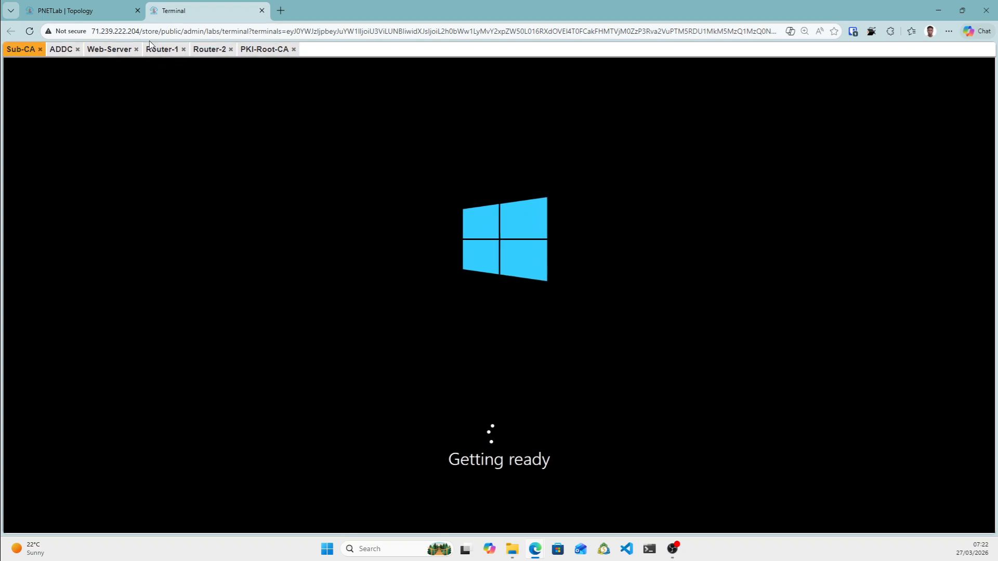
click(257, 53)
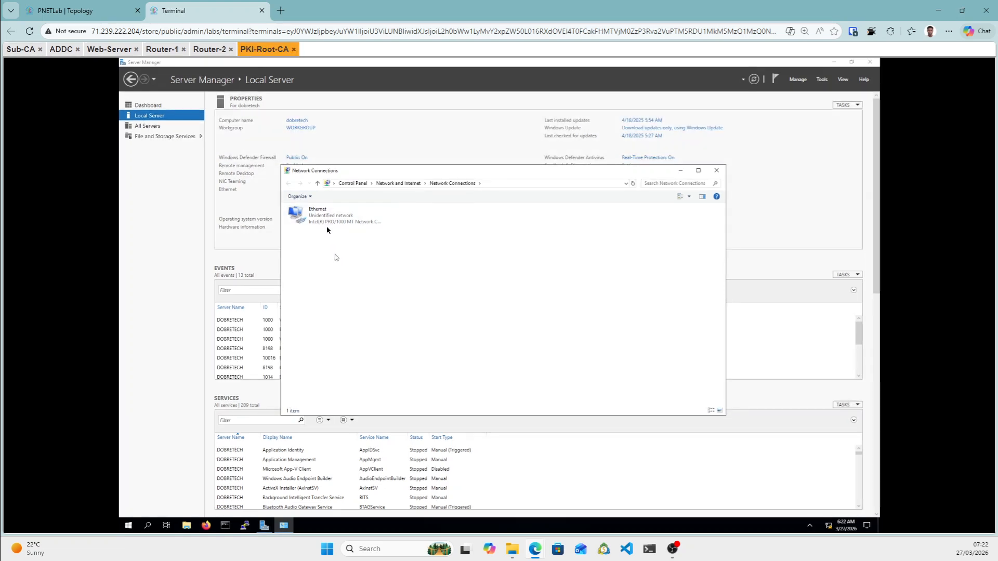
Open the IPv4 properties of PKI-Root-CA's Ethernet adapter.
click(328, 216)
right_click(328, 216)
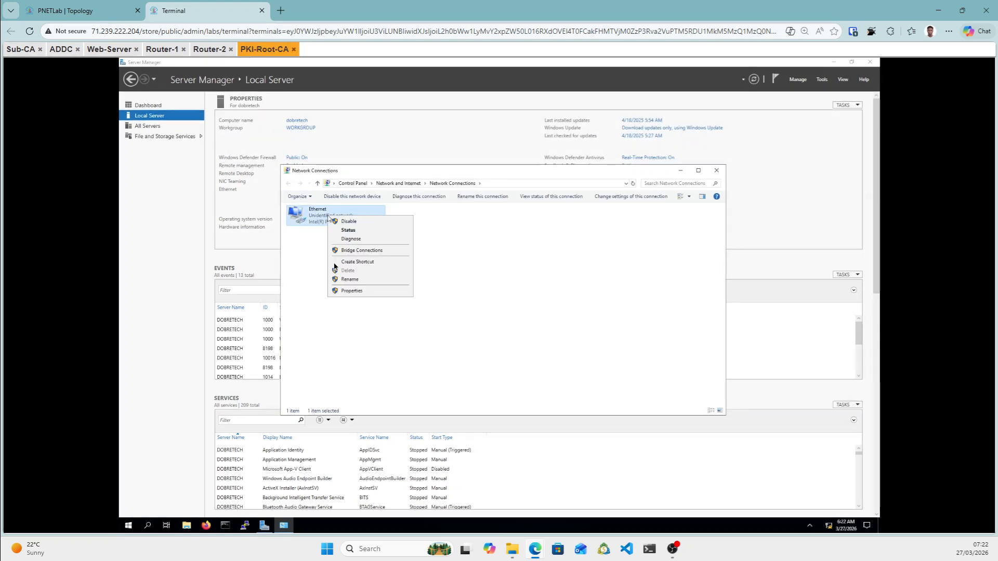
click(348, 290)
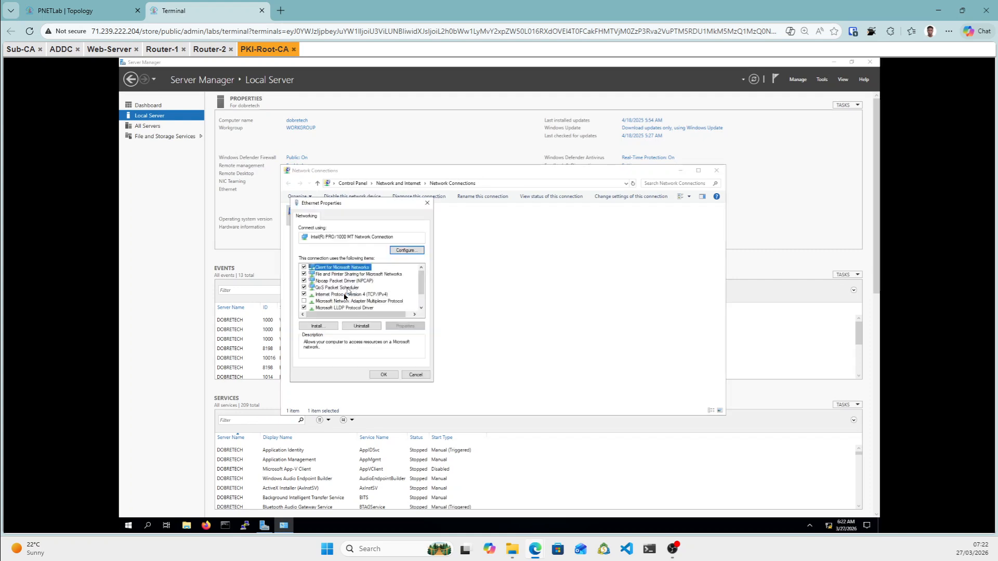
double_click(360, 295)
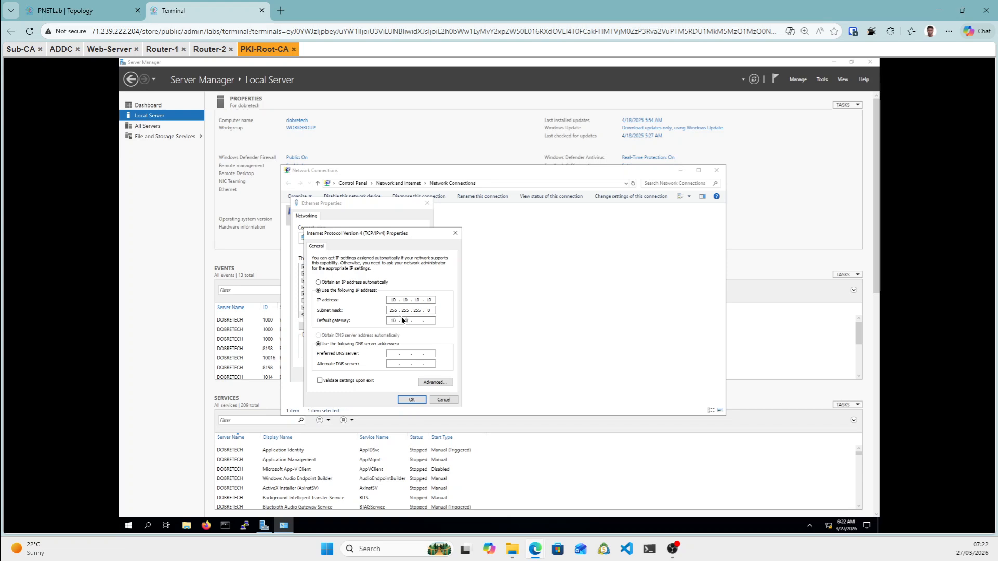
Set IP 10.10.10.10, mask 255.255.255.0, gateway 10.10.10.1, DNS 192.168.1.10, and allow network discovery.
text(0)
click(89, 9)
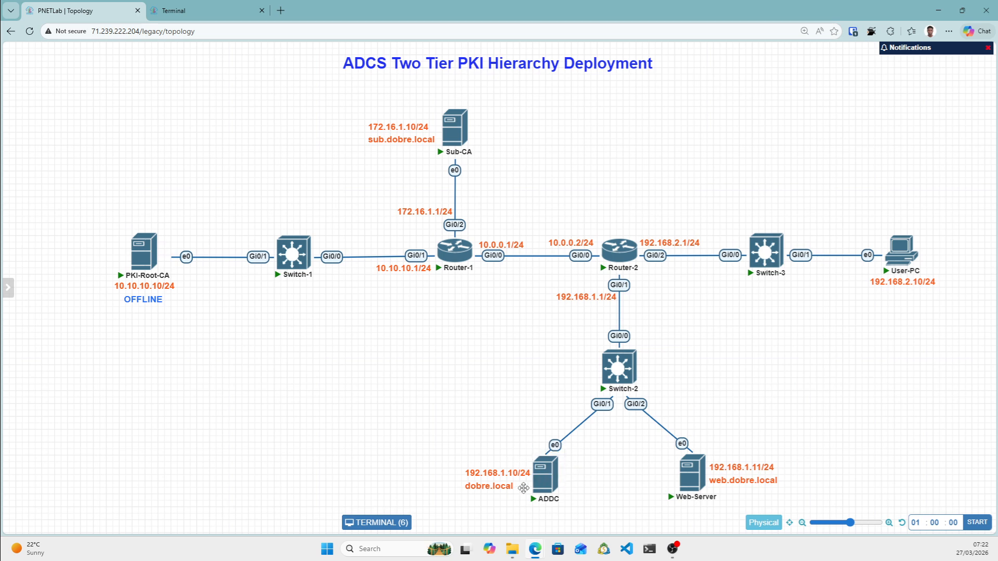
mouse_move(545, 475)
click(167, 7)
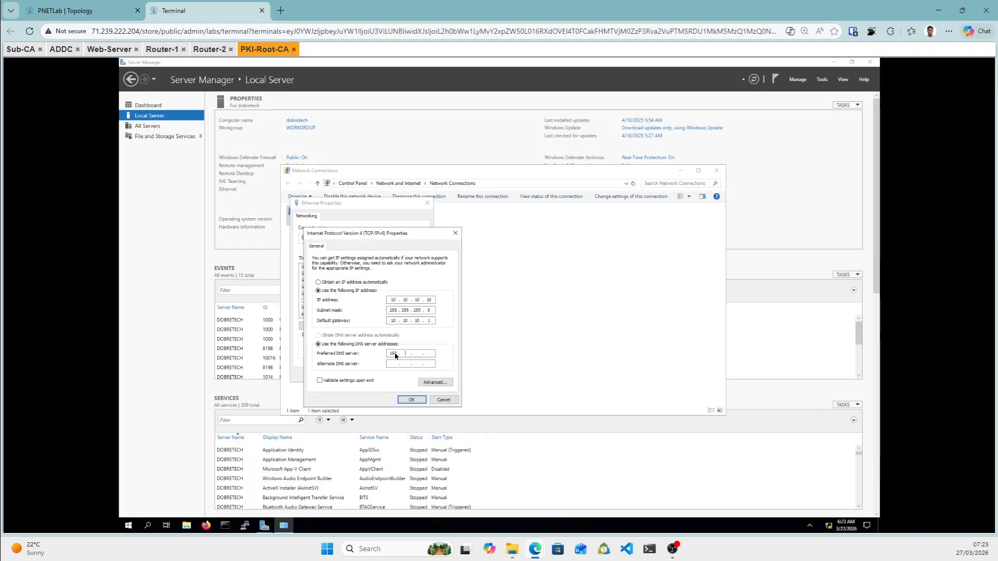
text(168)
click(418, 402)
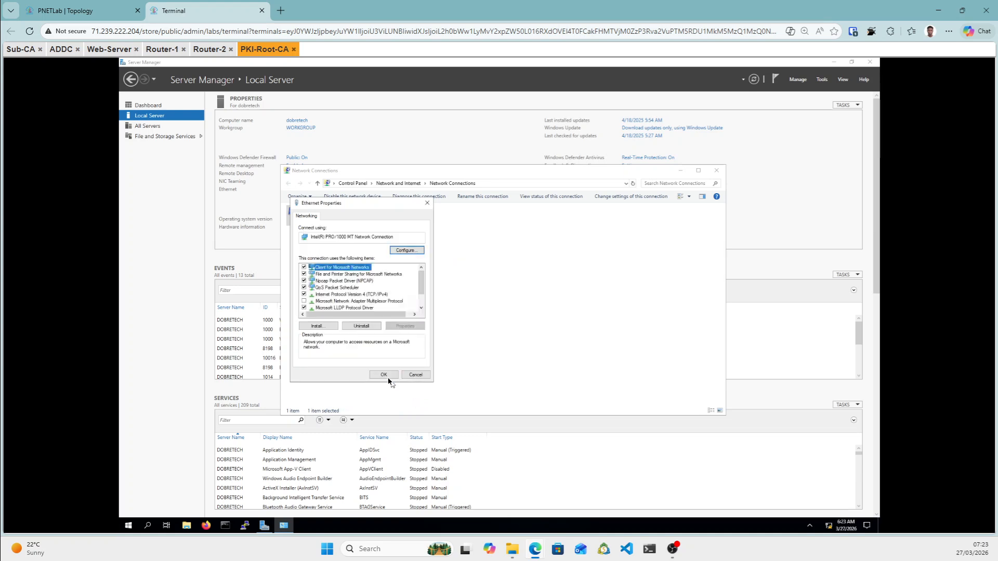
click(386, 374)
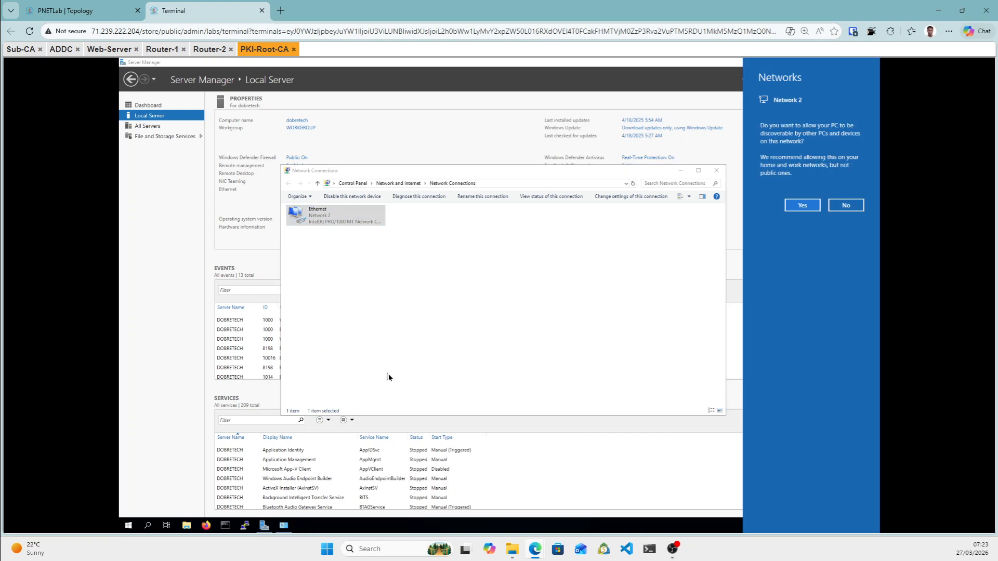
click(808, 210)
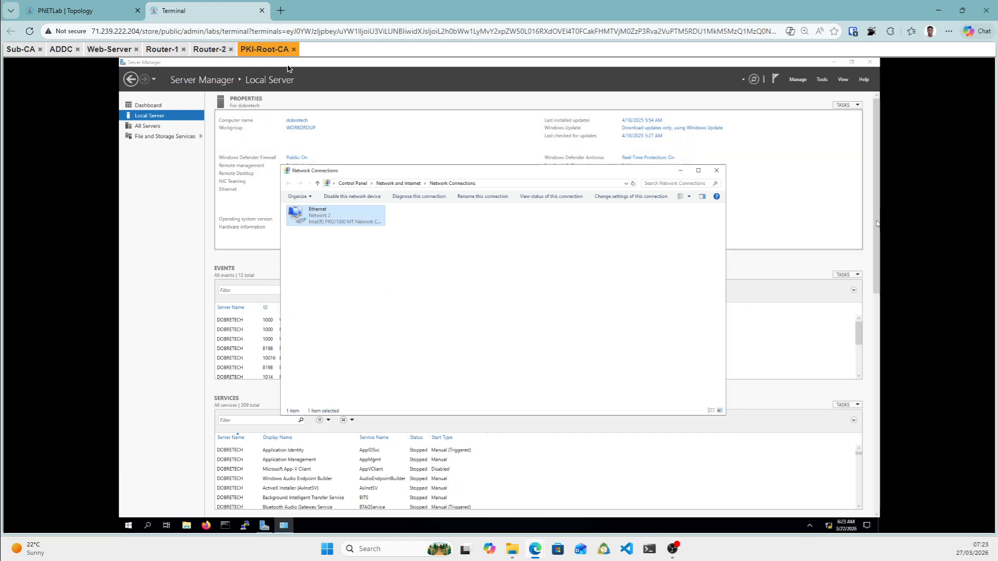
click(80, 16)
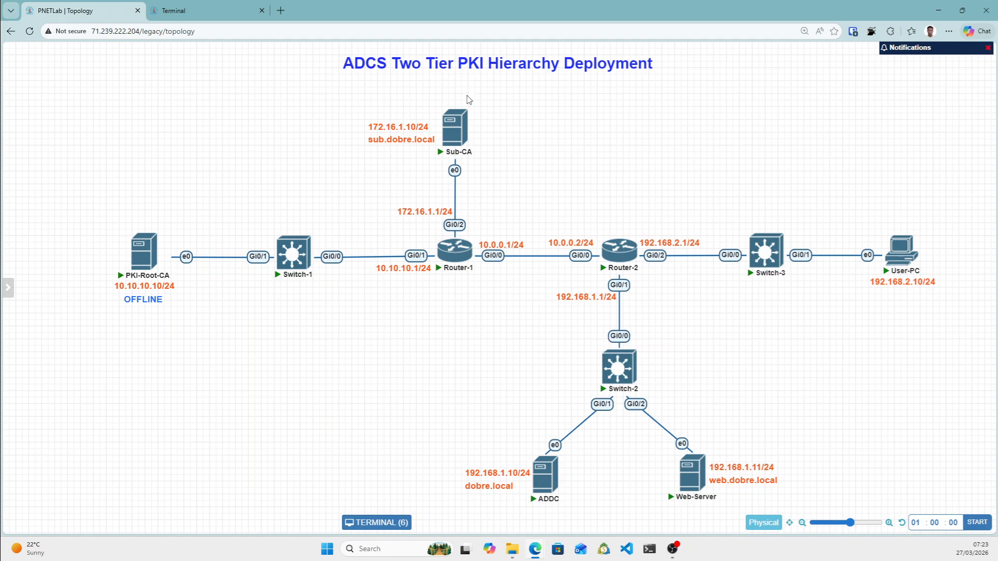
Glance at the Web-Server, ADDC and Sub-CA consoles, then open User-PC from the topology.
click(191, 5)
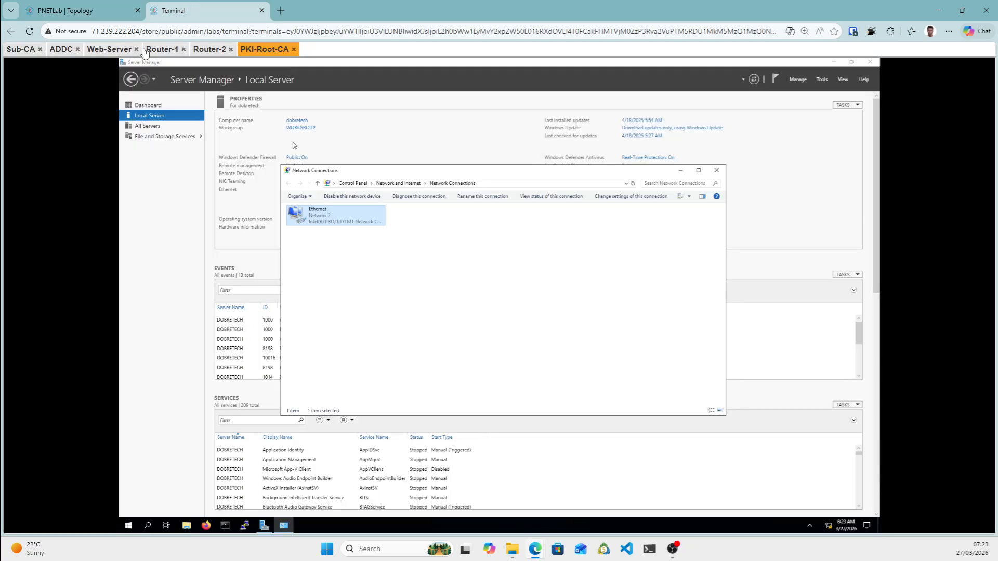
click(97, 49)
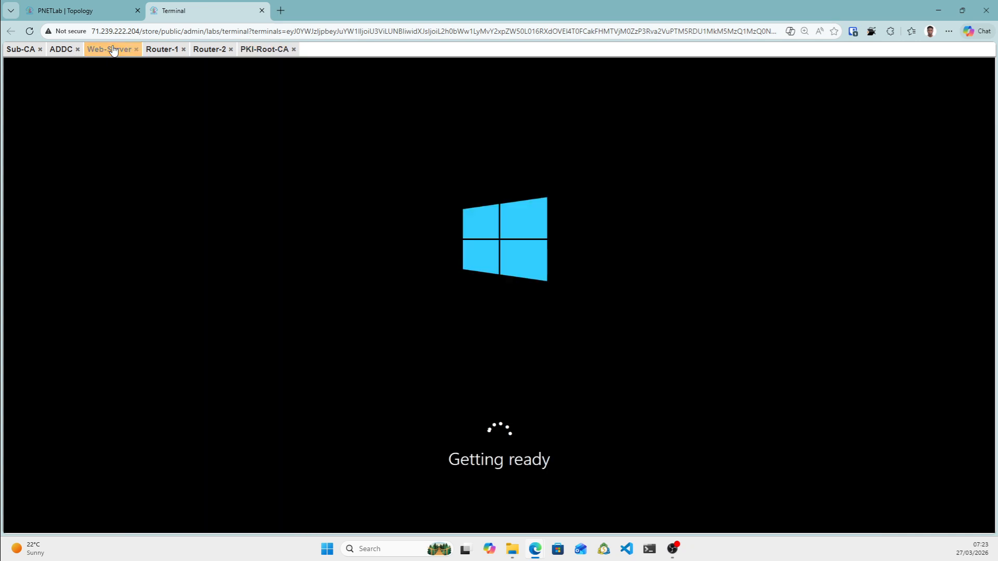
click(62, 50)
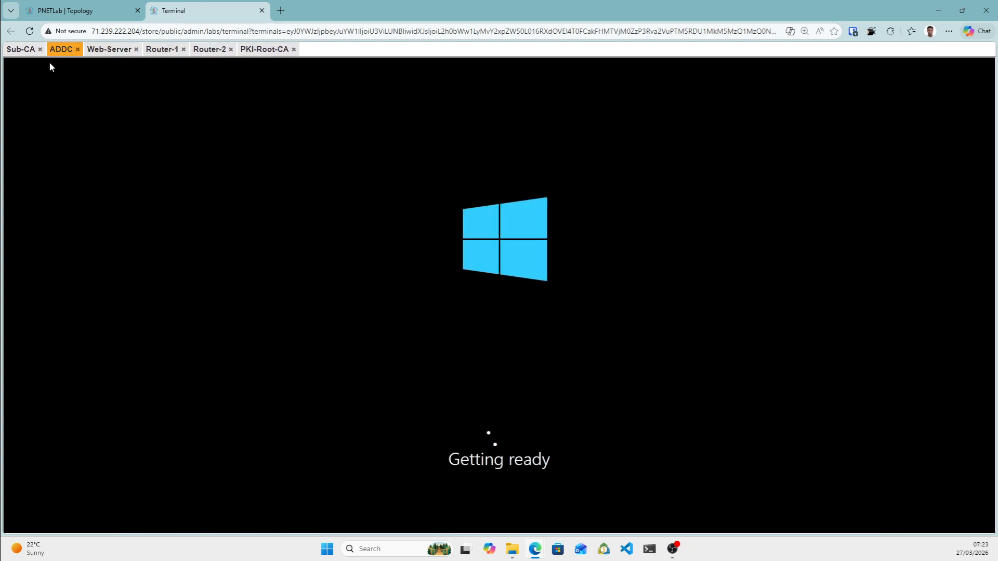
click(29, 51)
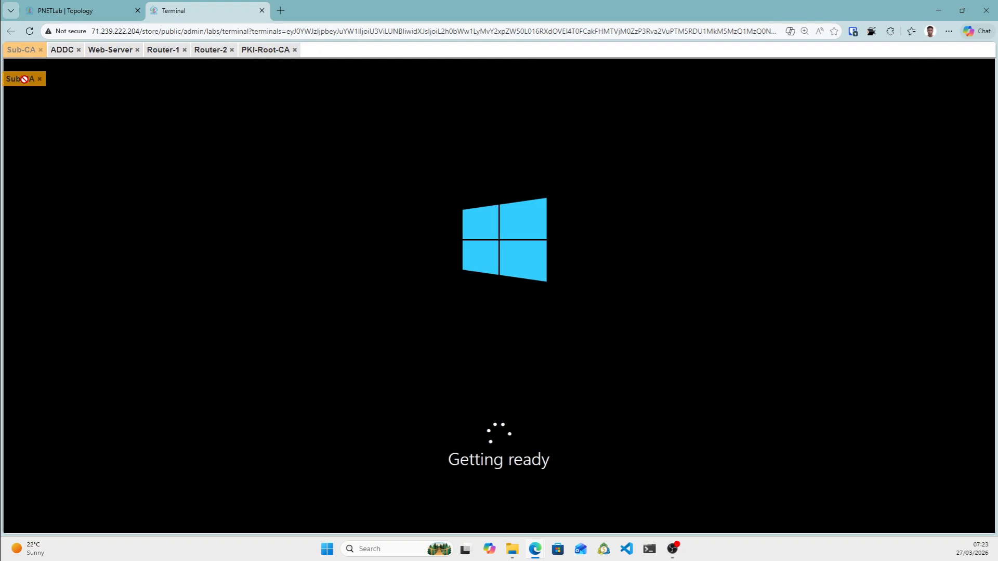
click(110, 10)
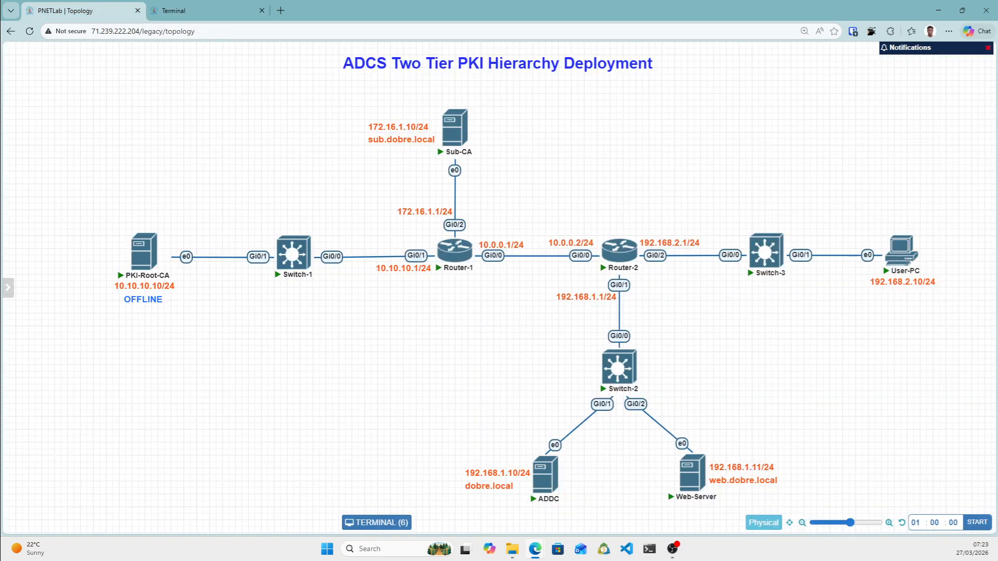
click(901, 252)
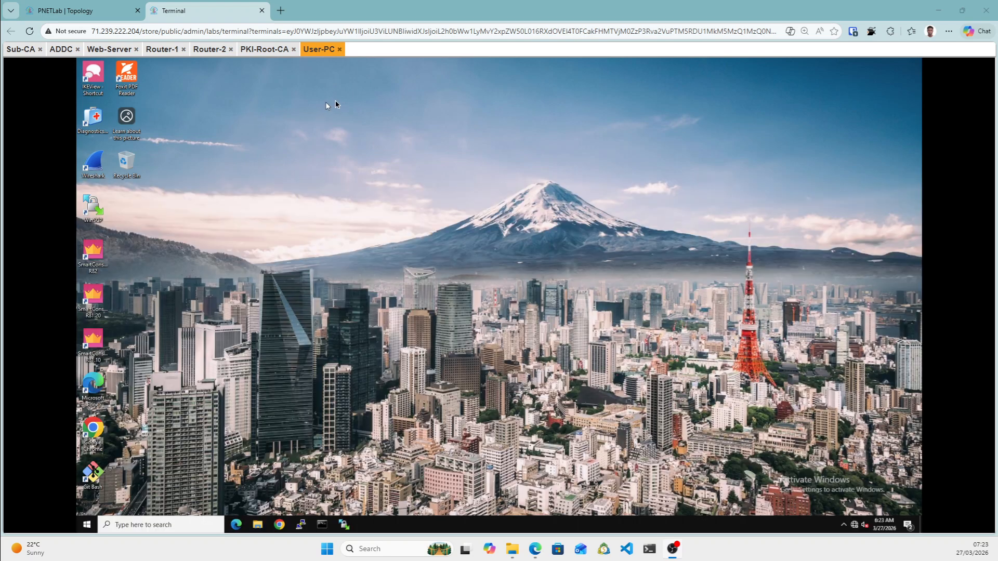
Open the User-PC's Network & Internet settings from the network tray icon.
right_click(854, 527)
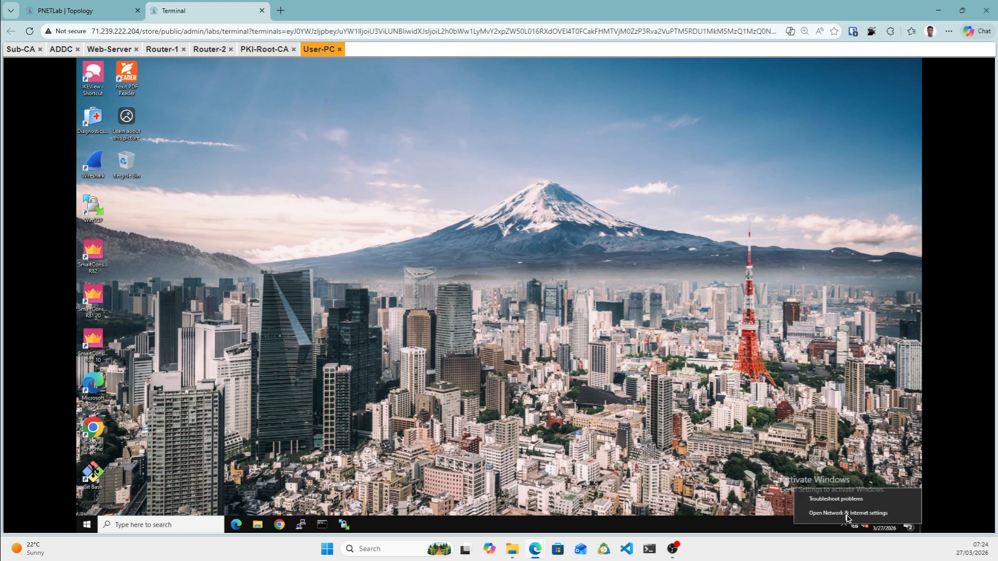
click(846, 514)
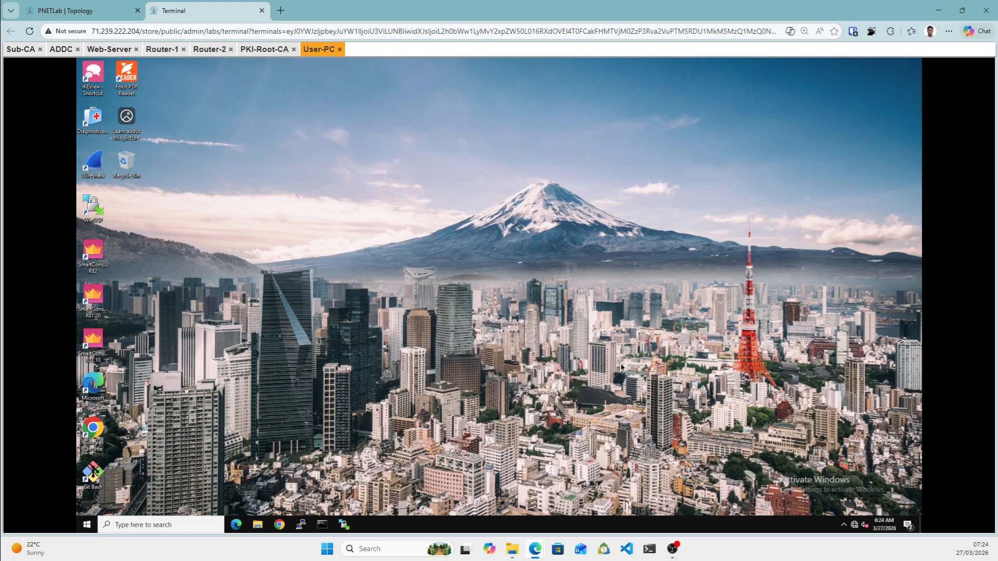
right_click(857, 530)
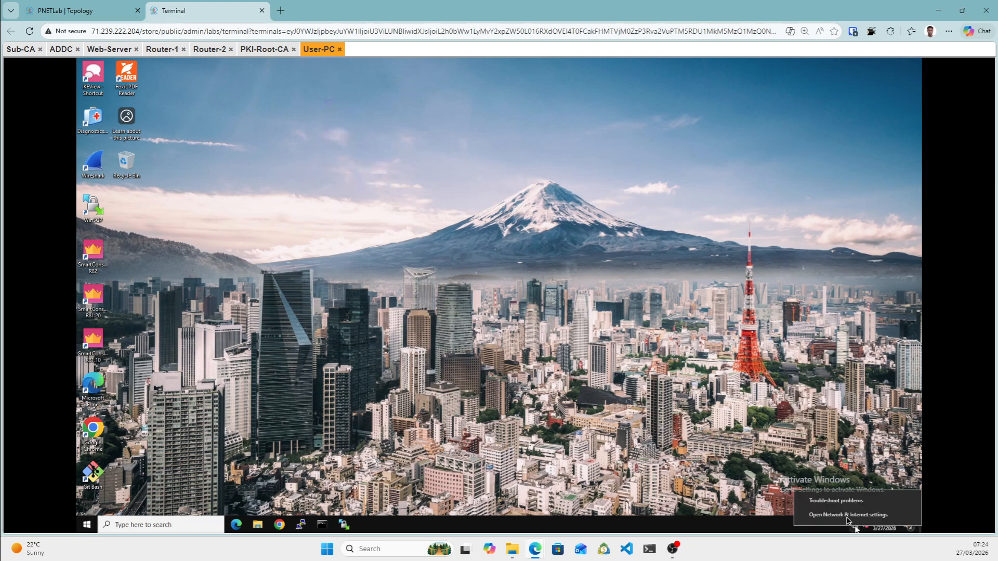
click(842, 516)
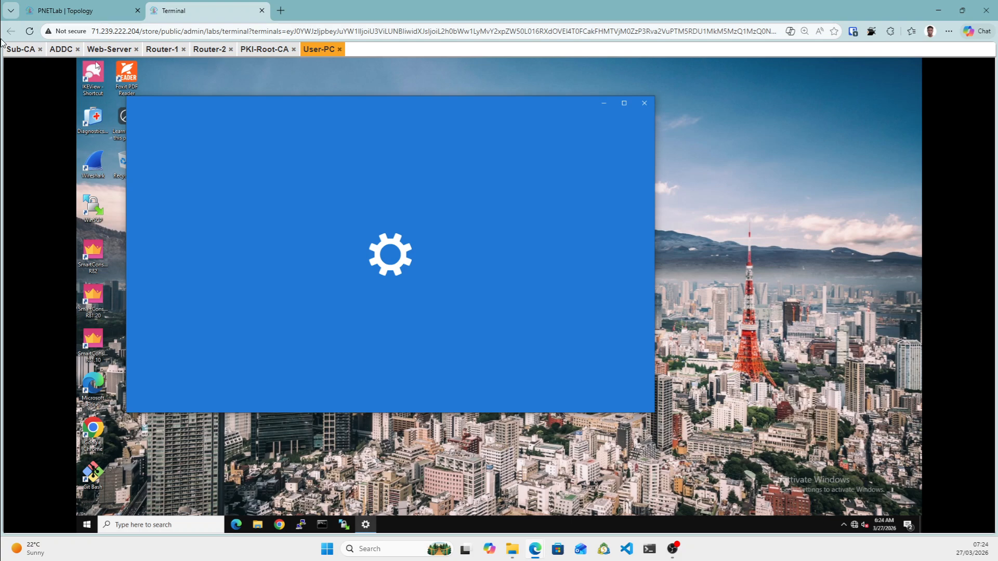
Glance over the Sub-CA, ADDC and Web-Server consoles, then return to the User-PC console.
click(18, 54)
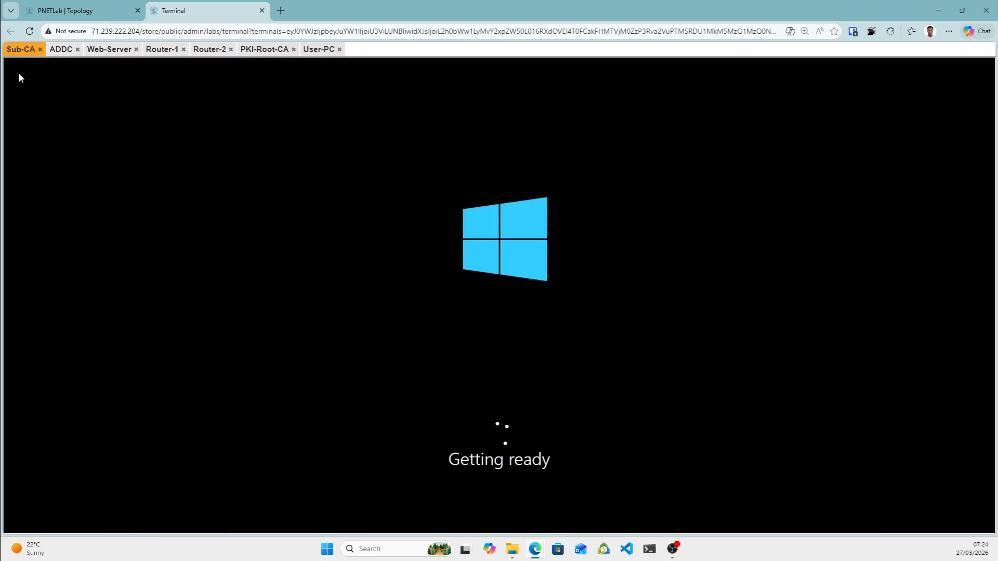
click(54, 52)
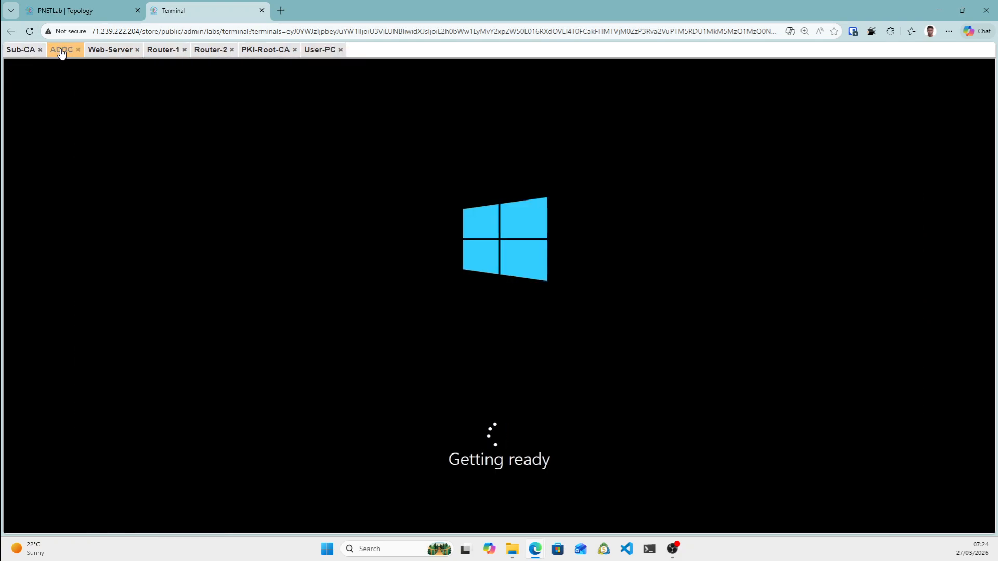
click(110, 51)
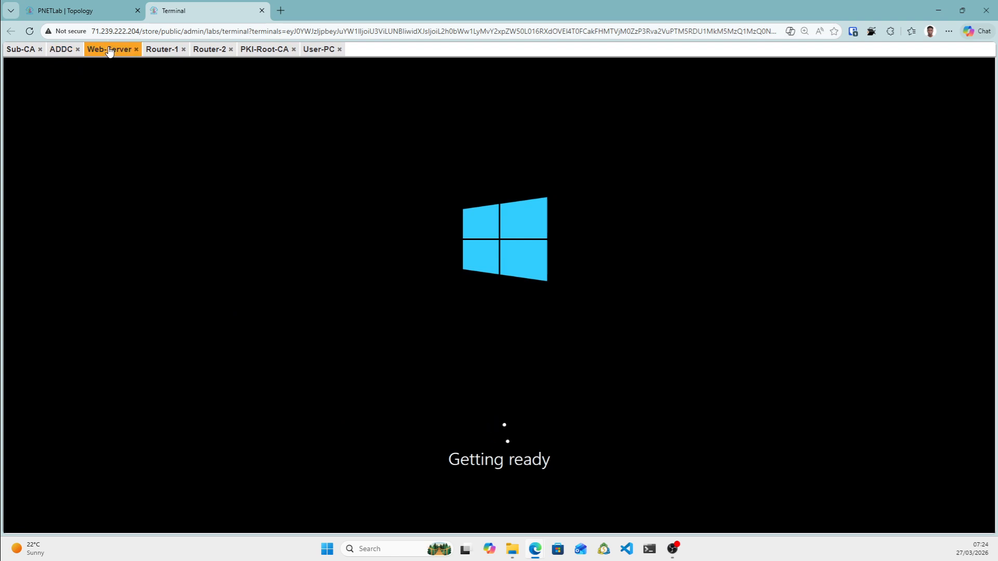
click(319, 53)
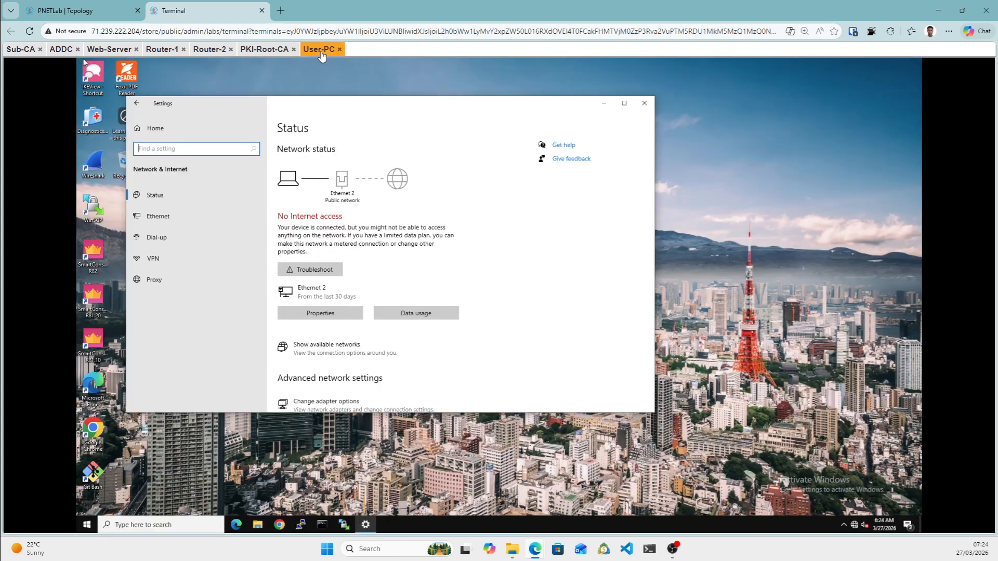
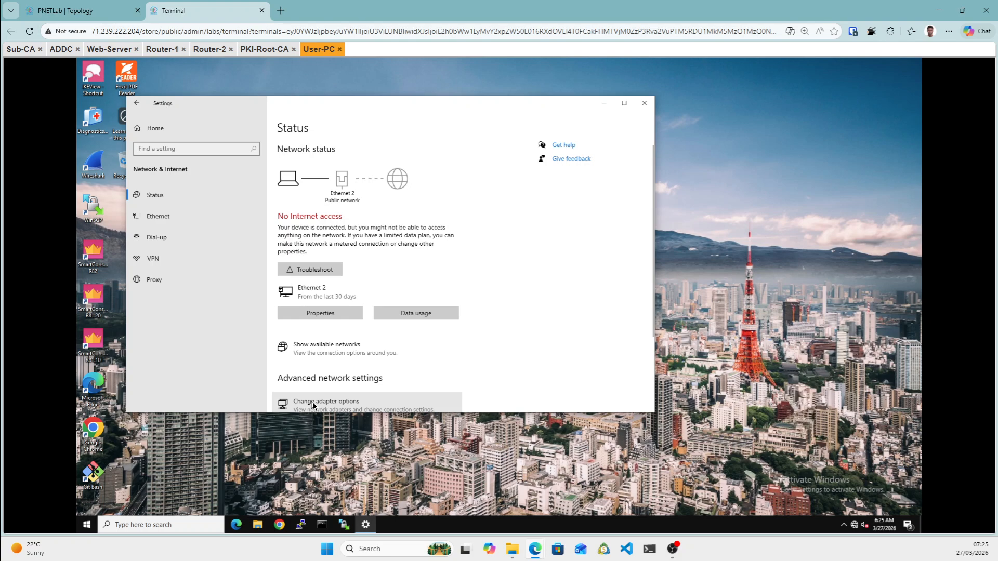
Show User-PC's Ethernet and Ethernet 2 adapters, glancing briefly at the Sub-CA and ADDC consoles.
click(350, 406)
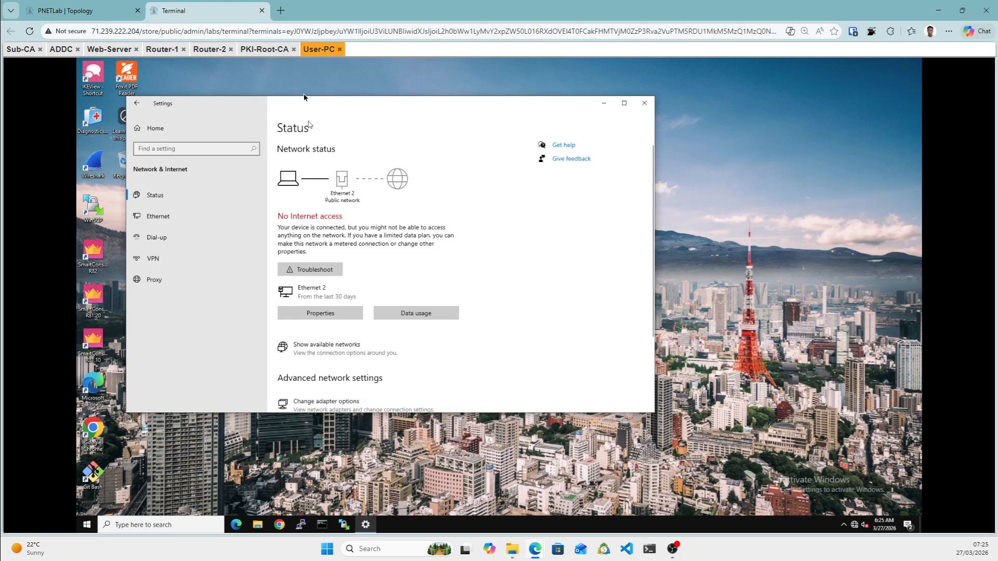
click(21, 49)
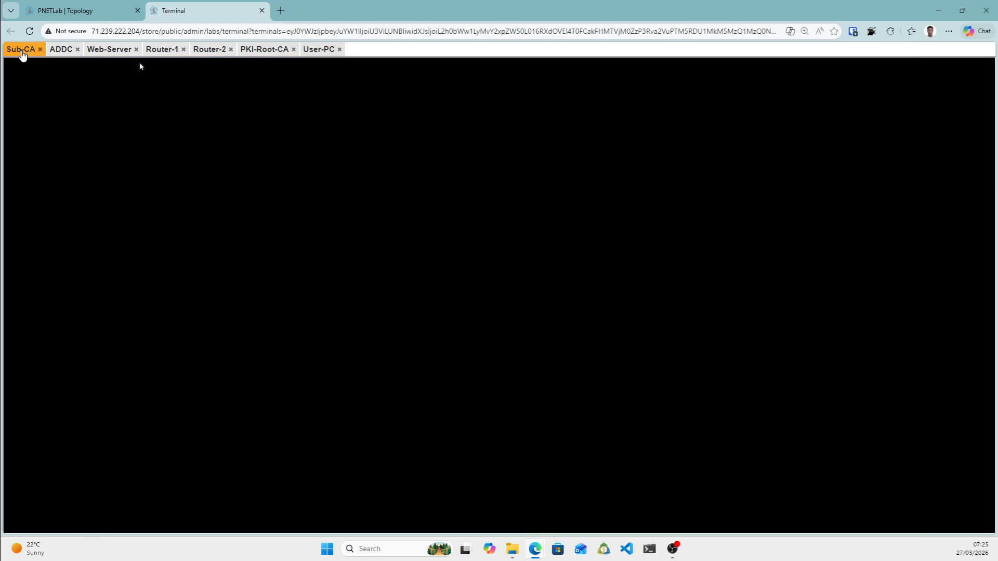
click(61, 50)
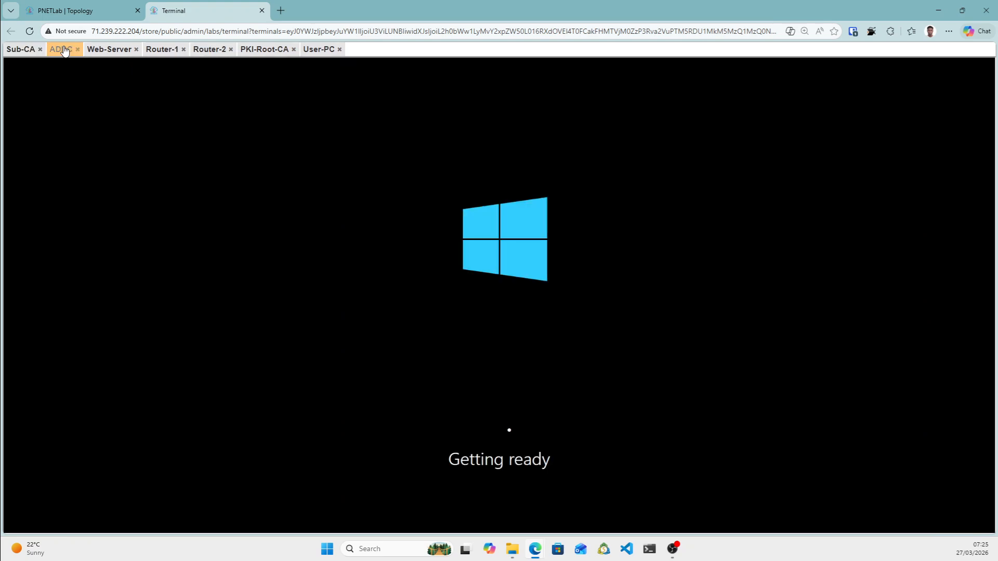
click(316, 49)
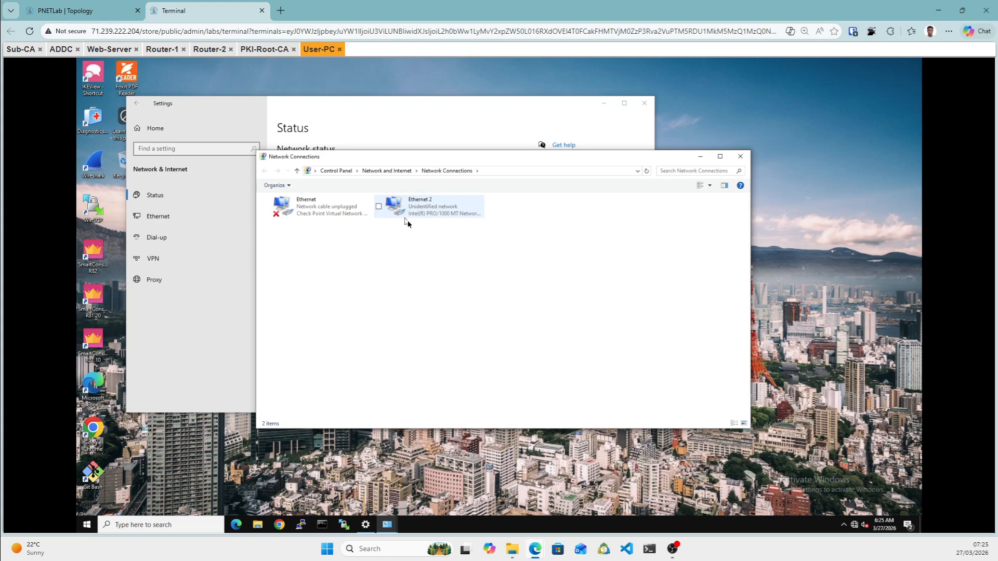
Try opening Ethernet 2's properties, declining the desktop shortcut prompt.
right_click(420, 206)
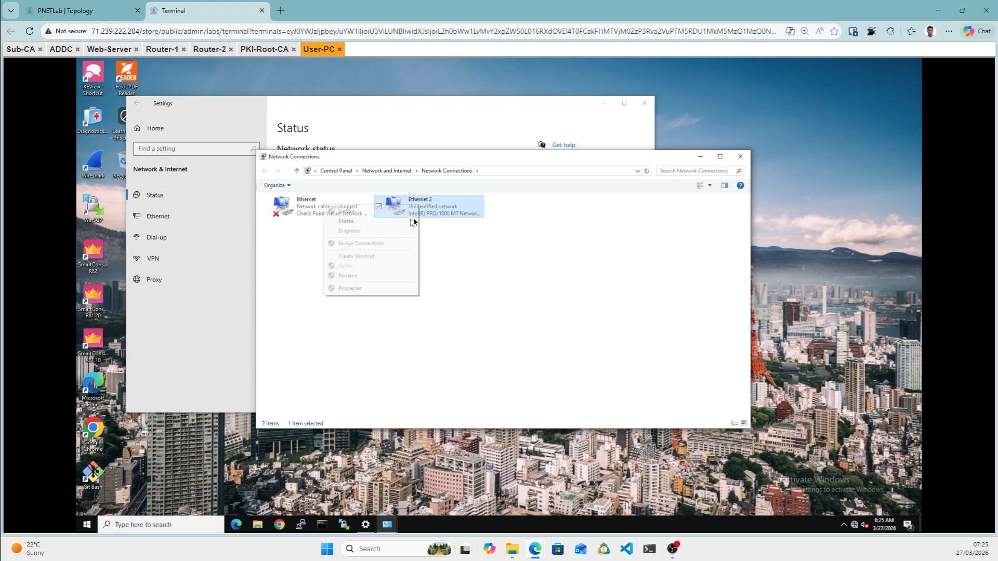
right_click(421, 213)
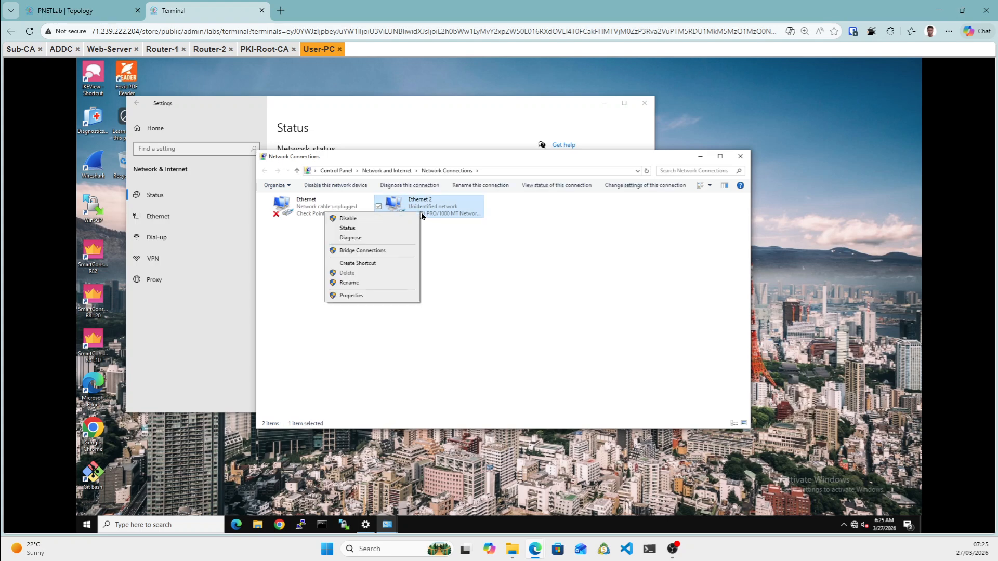
click(357, 295)
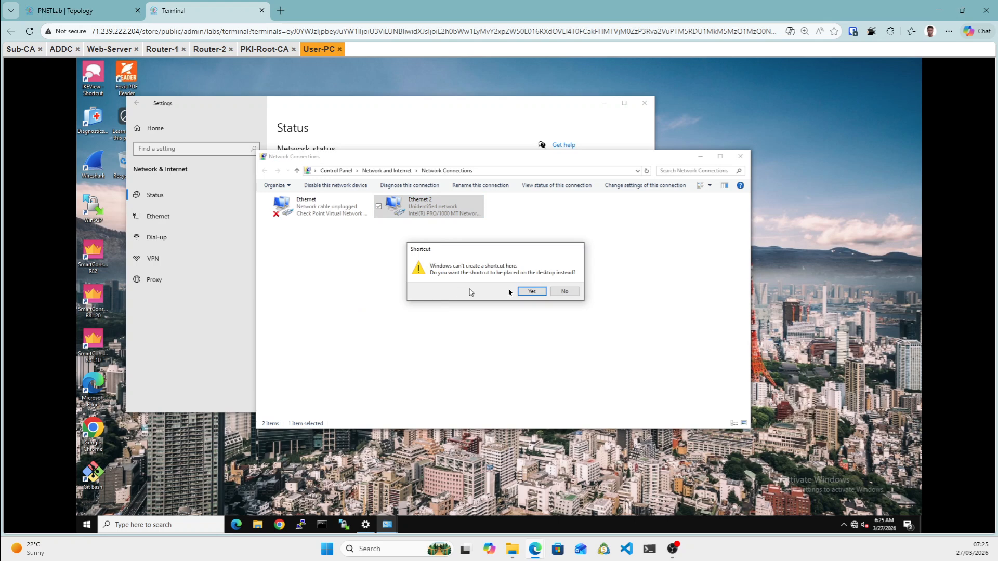
click(561, 293)
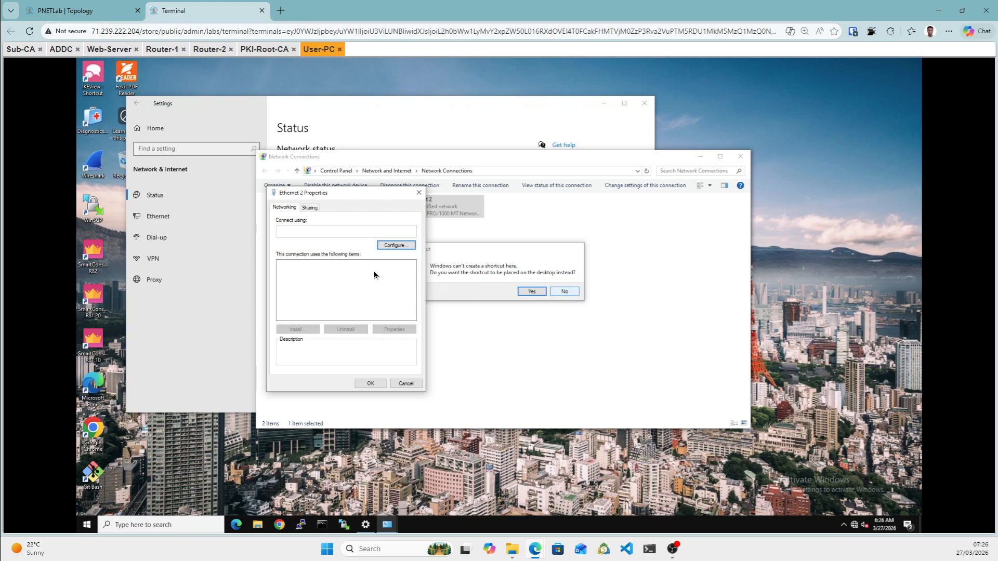
click(567, 293)
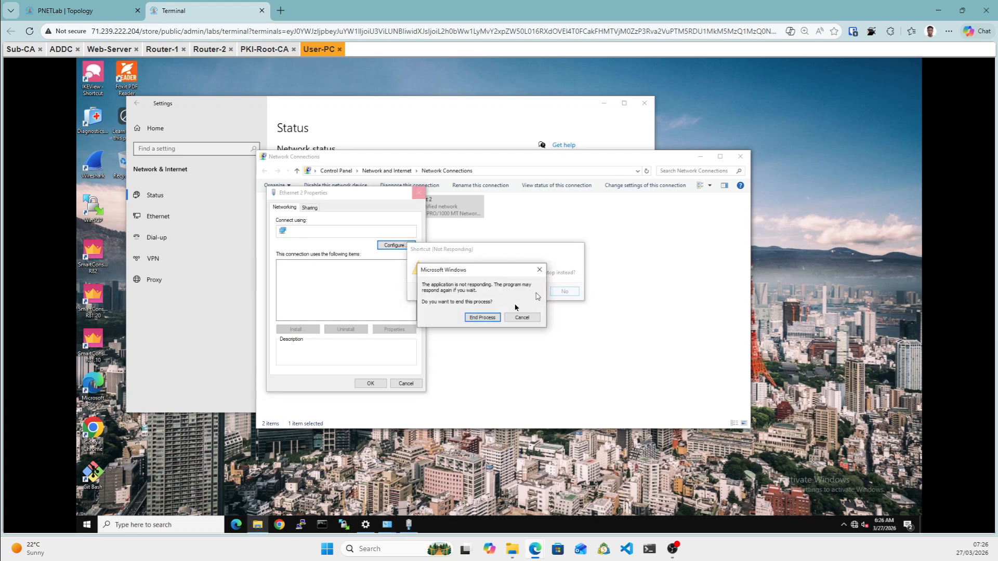
End the unresponsive Network Connections window and close Ethernet 2 Properties.
click(487, 321)
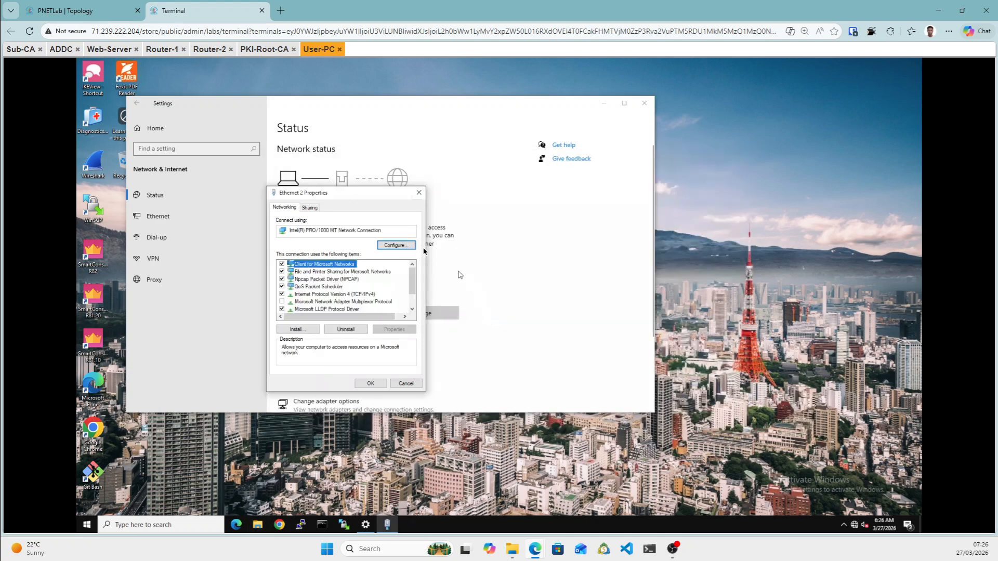
click(418, 193)
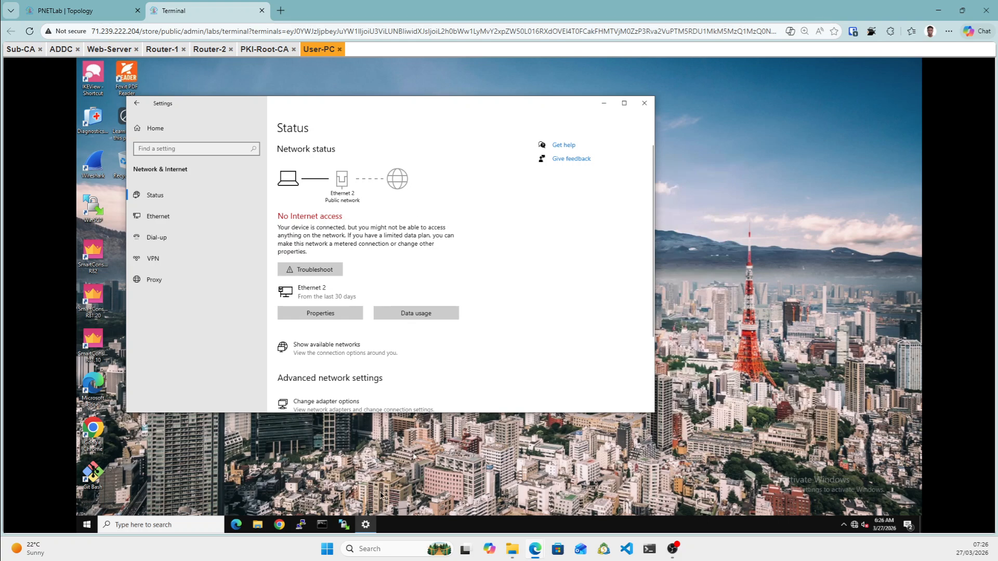
click(334, 400)
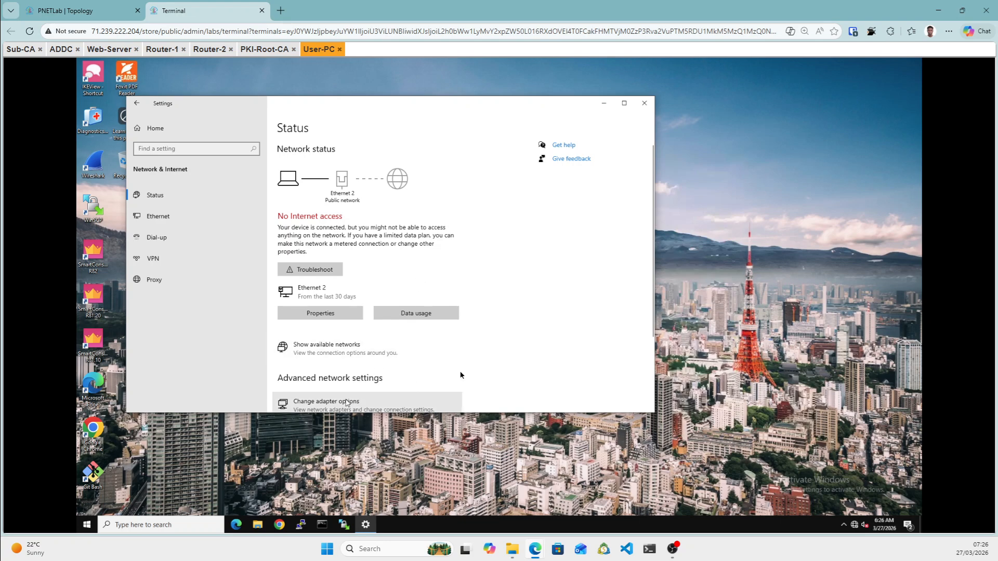
Open Ethernet 2's IPv4 properties and switch to a static IP address.
click(347, 403)
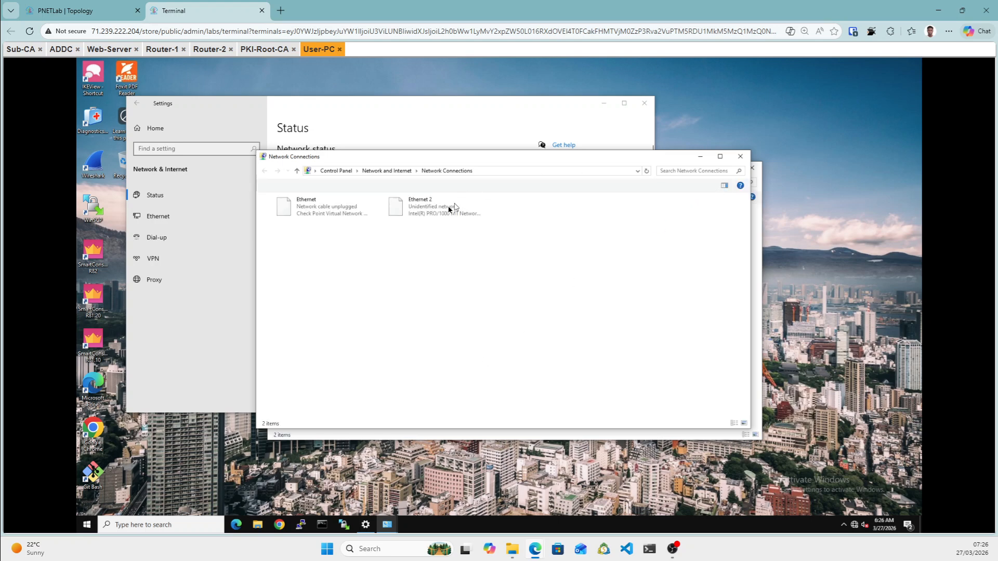
right_click(448, 209)
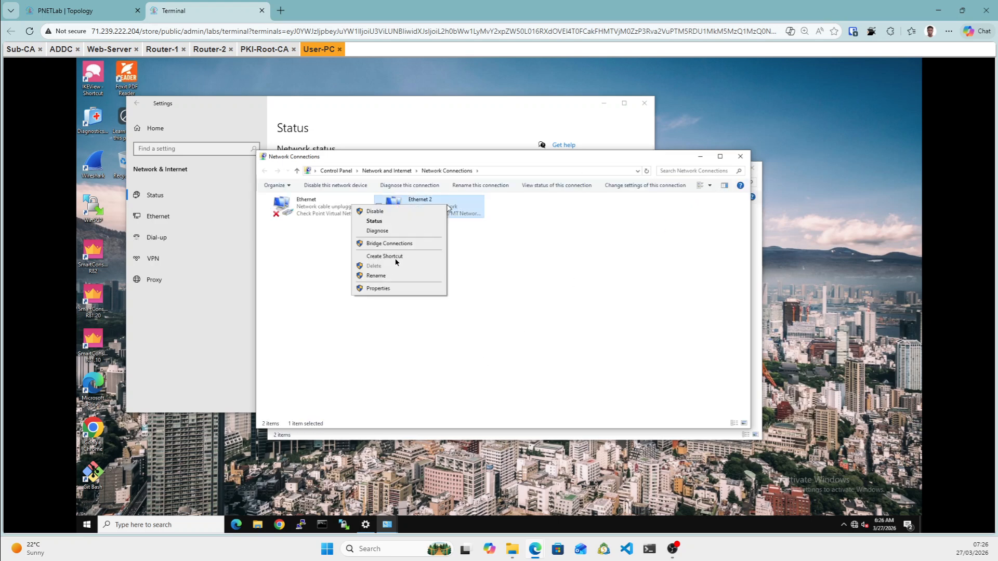
click(378, 289)
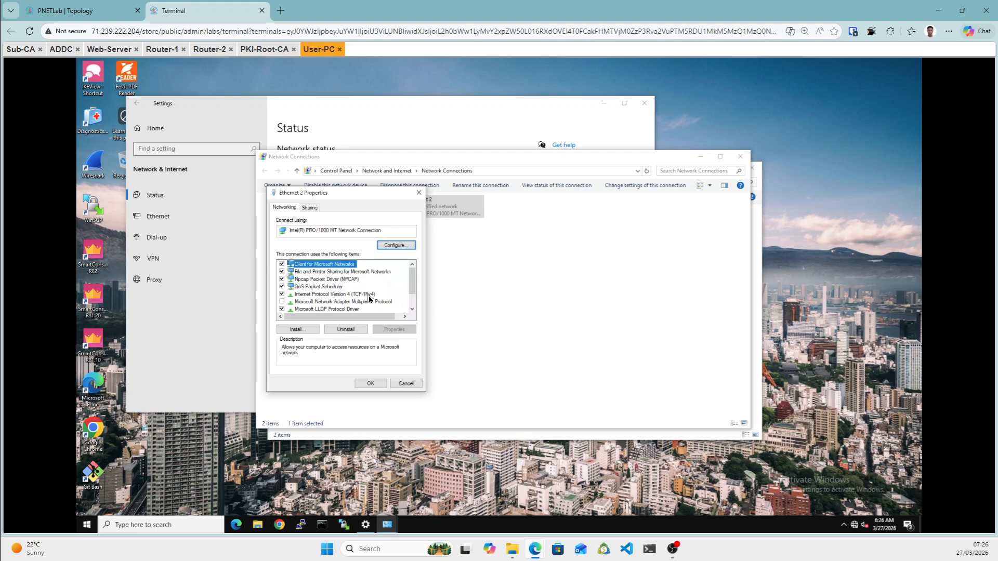
double_click(369, 294)
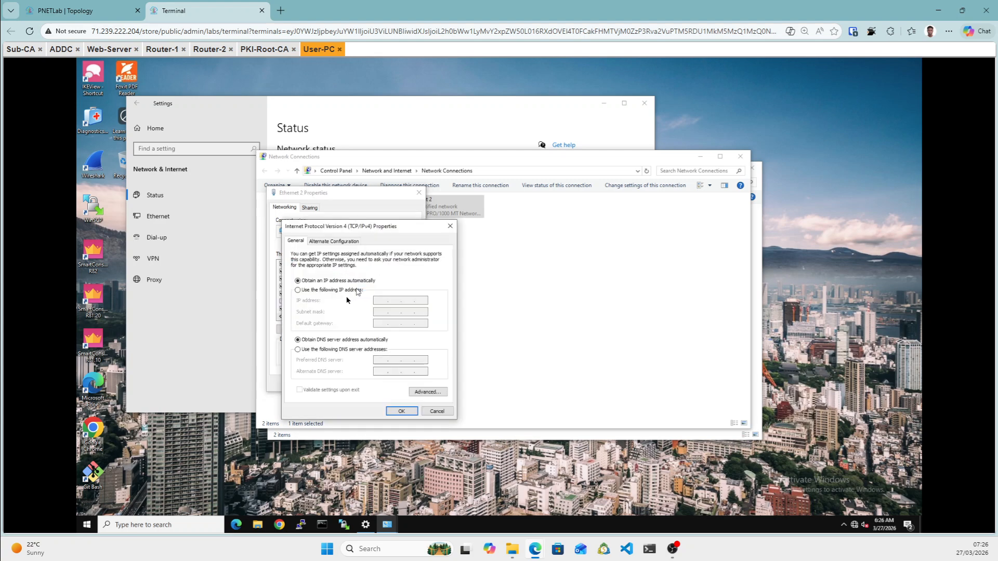
click(311, 293)
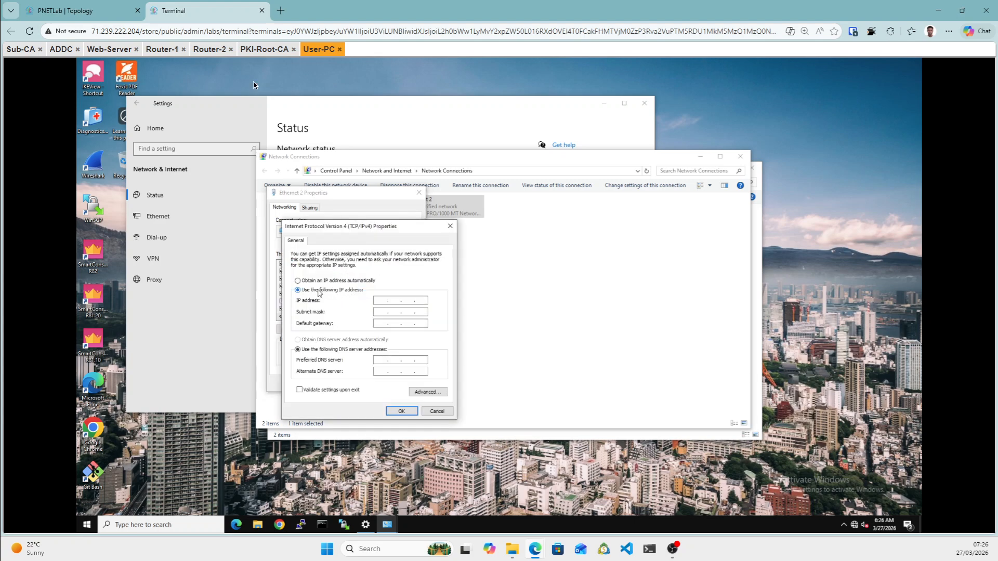
Enter IP 192.168.2.10/24, gateway 192.168.2.1 and DNS 192.168.1.10, then apply.
click(83, 10)
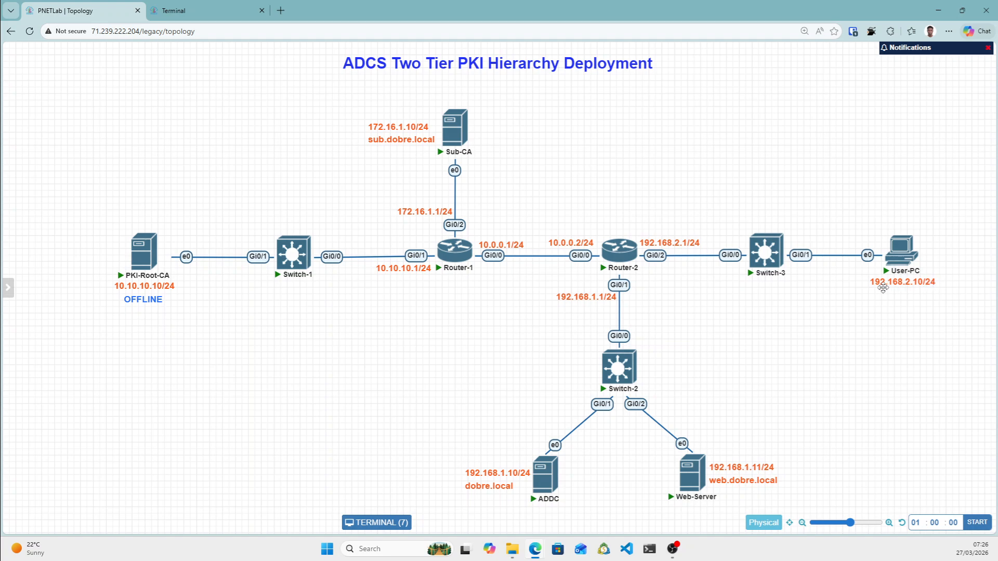
click(205, 11)
click(378, 304)
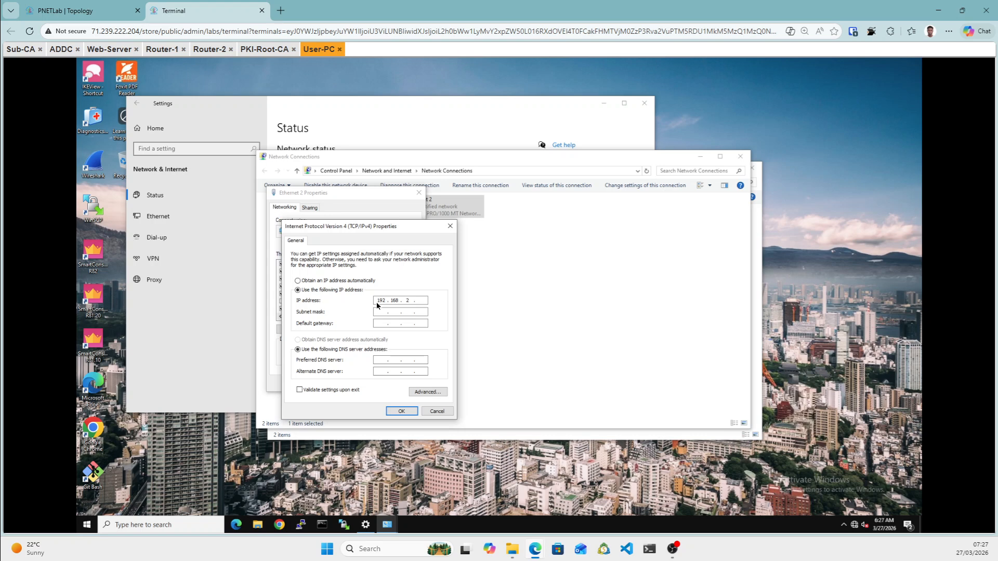
click(378, 312)
click(381, 359)
click(410, 413)
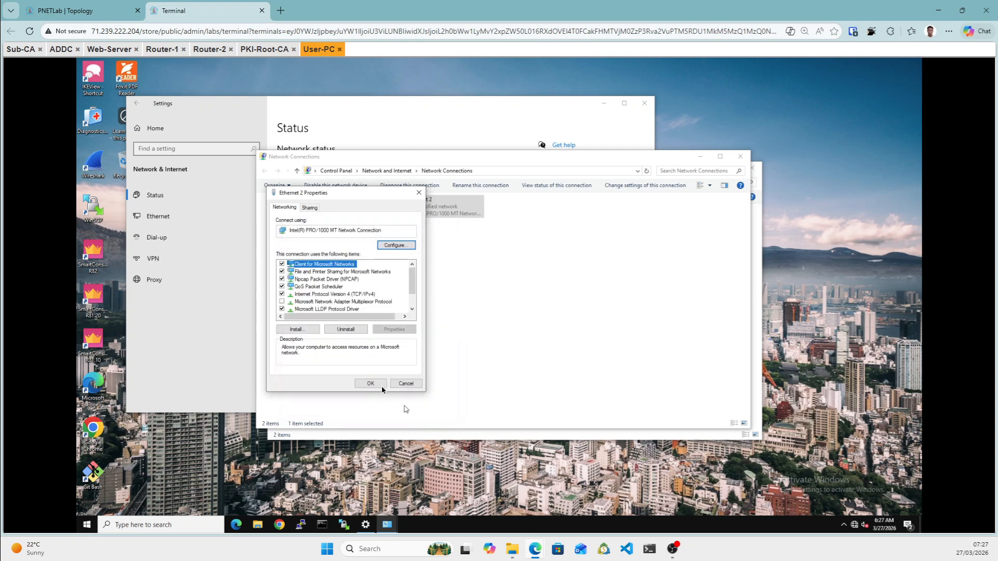
click(382, 385)
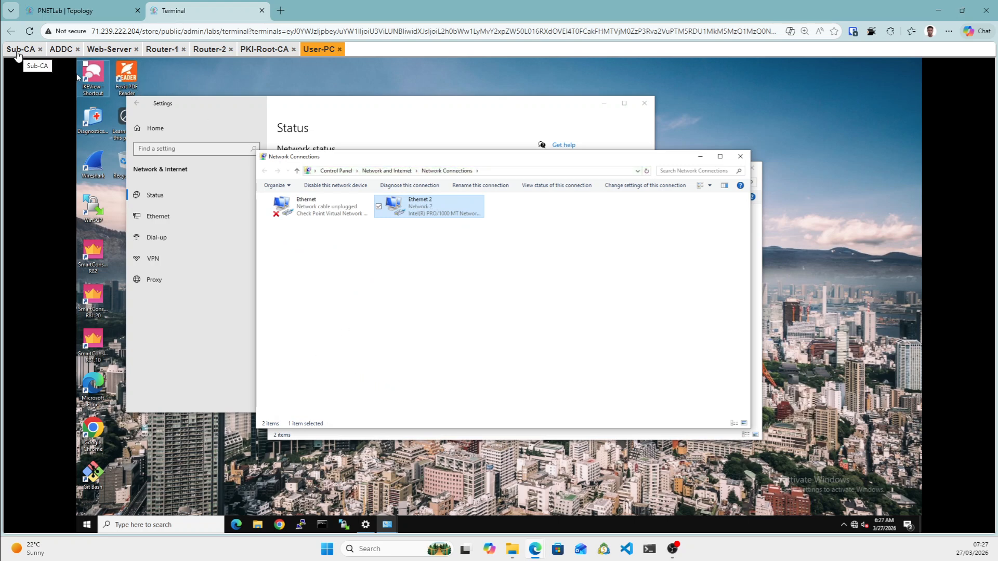
On Sub-CA, keep default regional settings, accept the license terms and set the Administrator password.
click(26, 53)
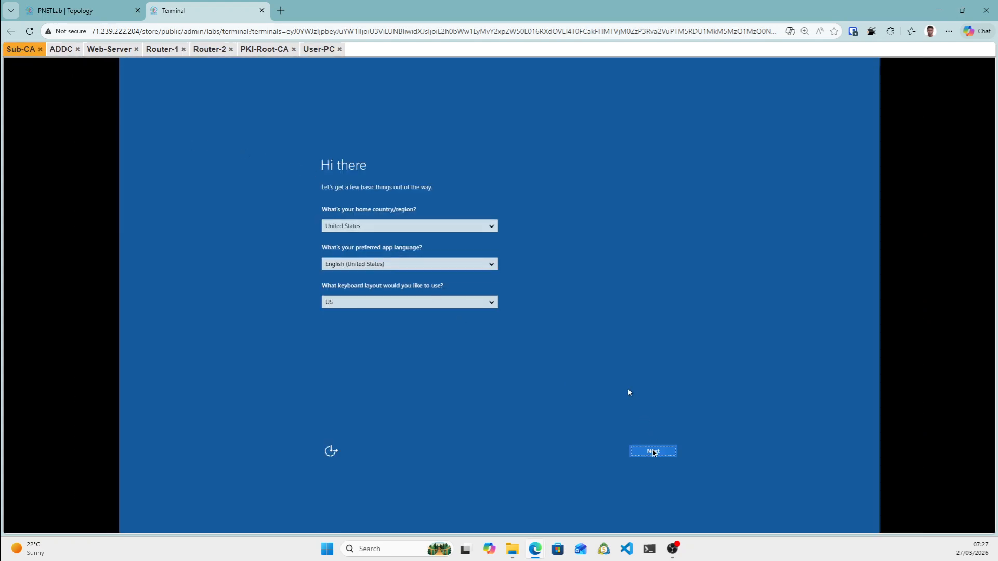
click(656, 454)
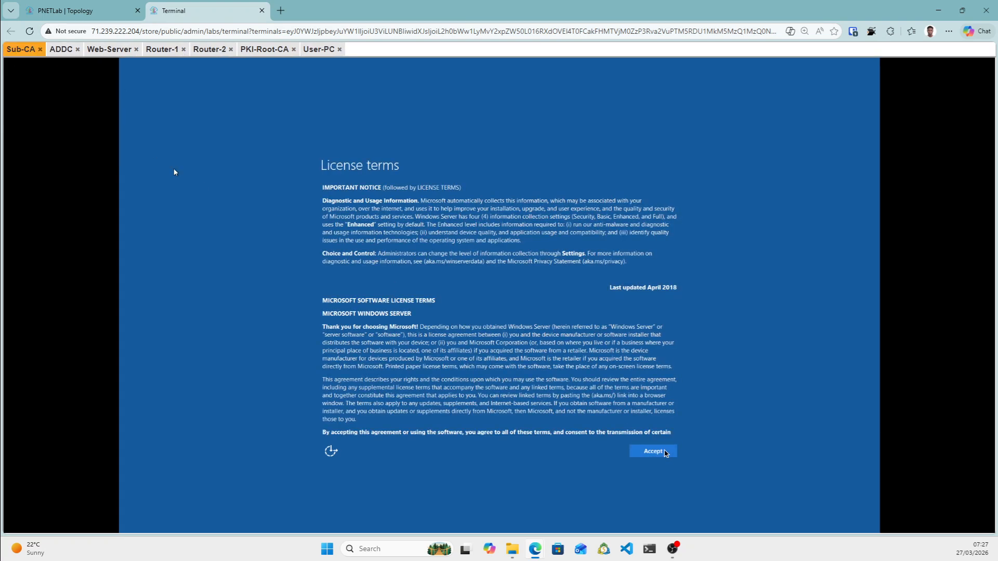
click(653, 452)
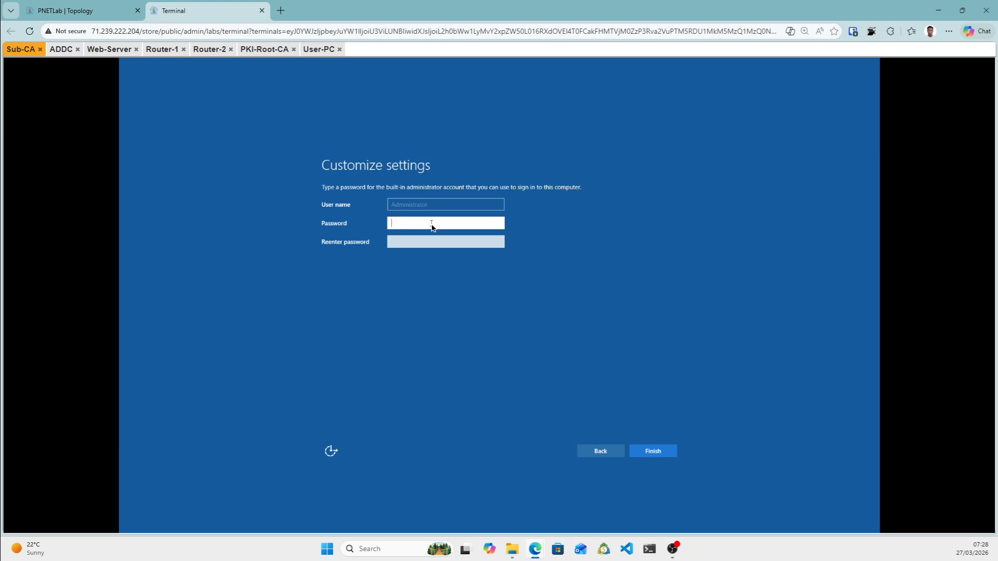
text(Pa$$)
key(Tab)
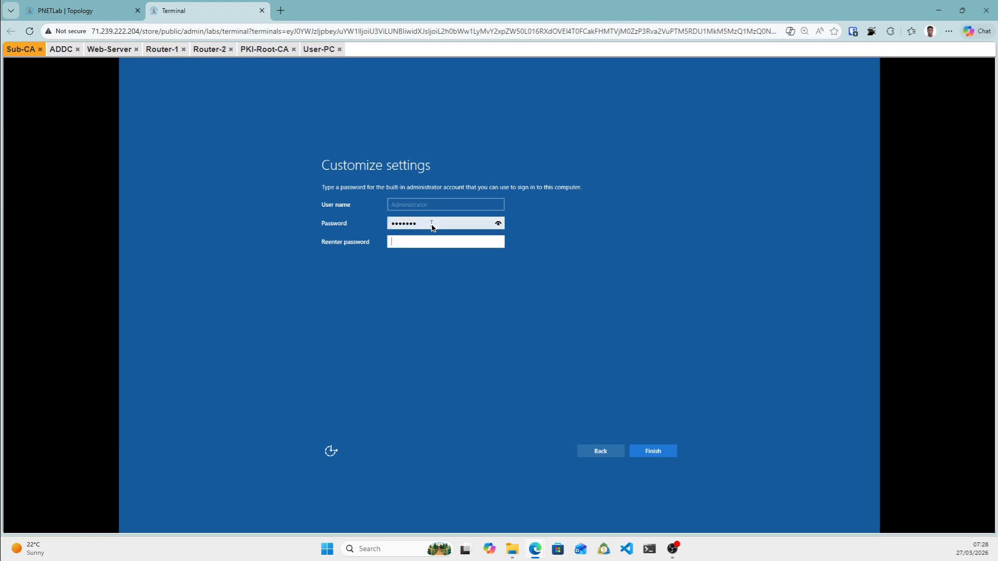
text(Pa$$w0rd)
click(657, 455)
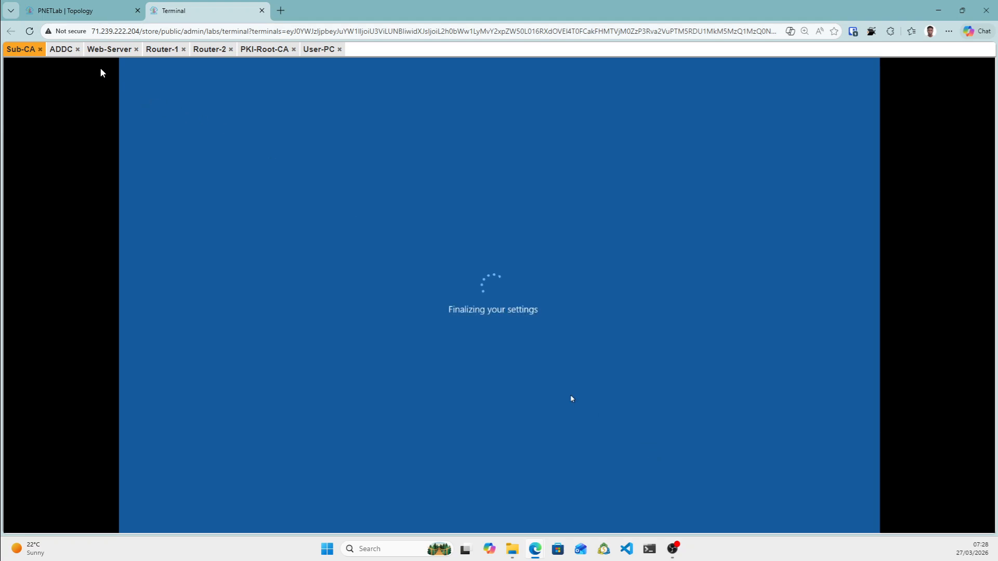
Glance at the ADDC, Web-Server and Sub-CA consoles, and allow User-PC to be network discoverable.
click(61, 49)
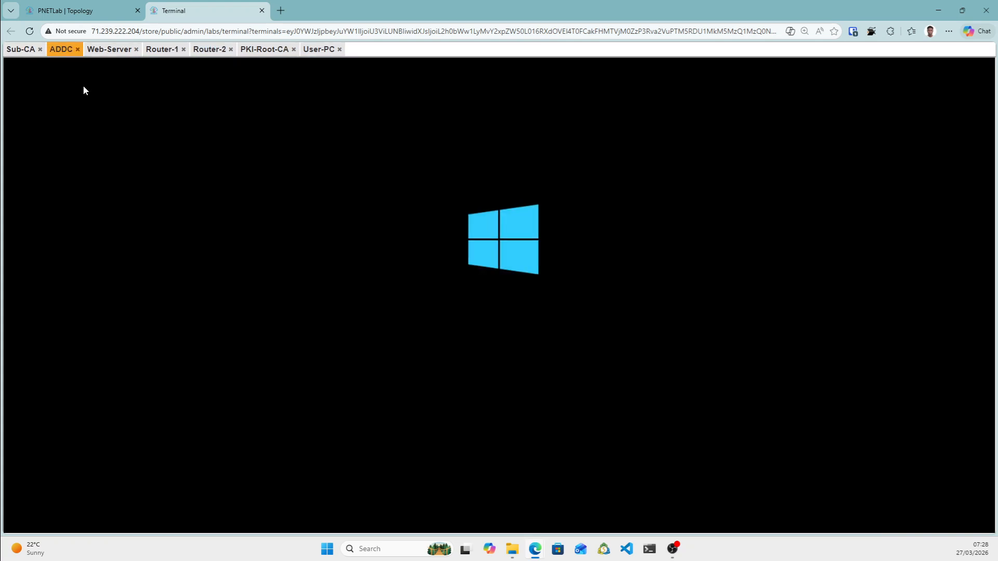
click(105, 50)
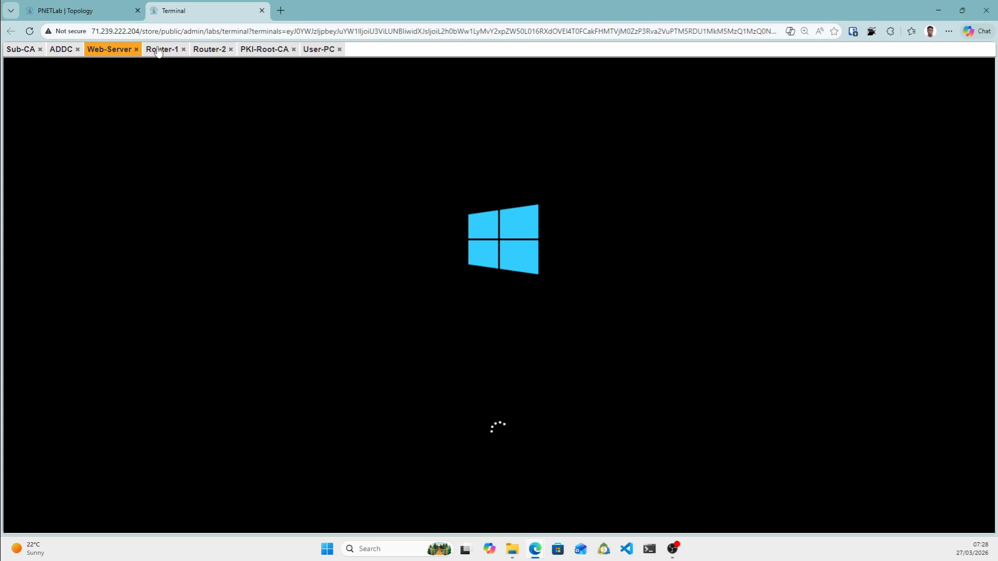
click(318, 49)
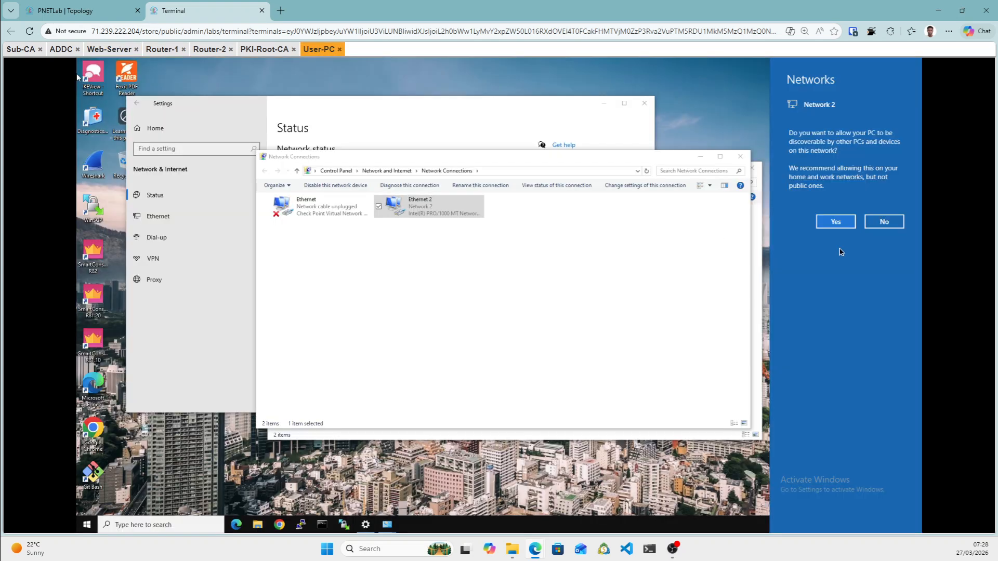
click(838, 224)
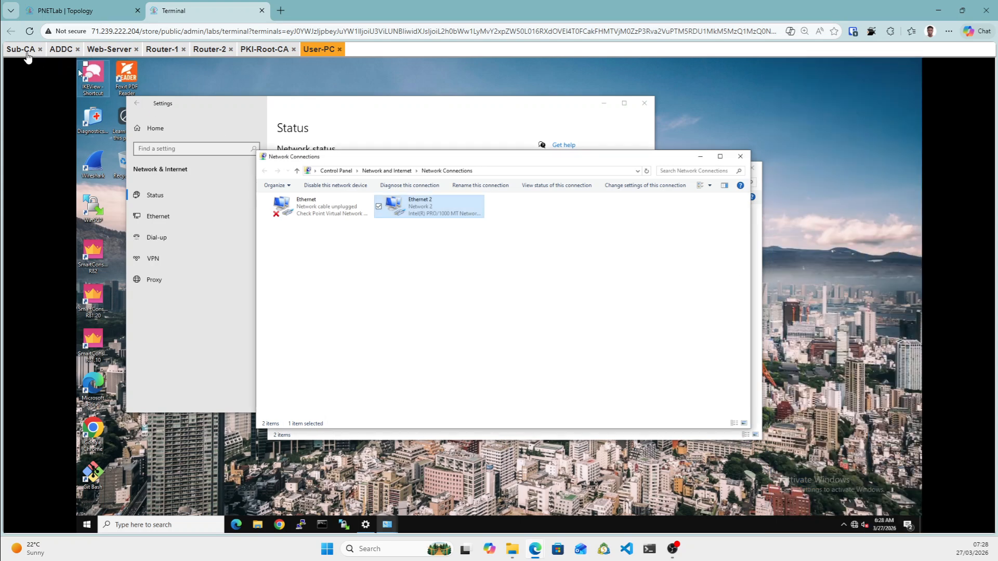
drag(26, 57, 91, 128)
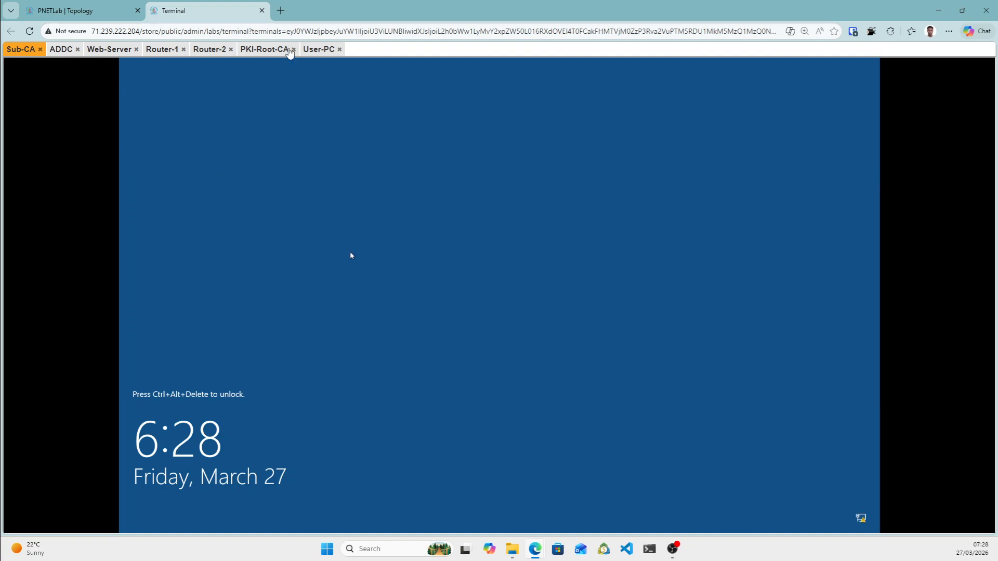
Run ipconfig on User-PC to confirm 192.168.2.10/24 with gateway 192.168.2.1.
click(319, 49)
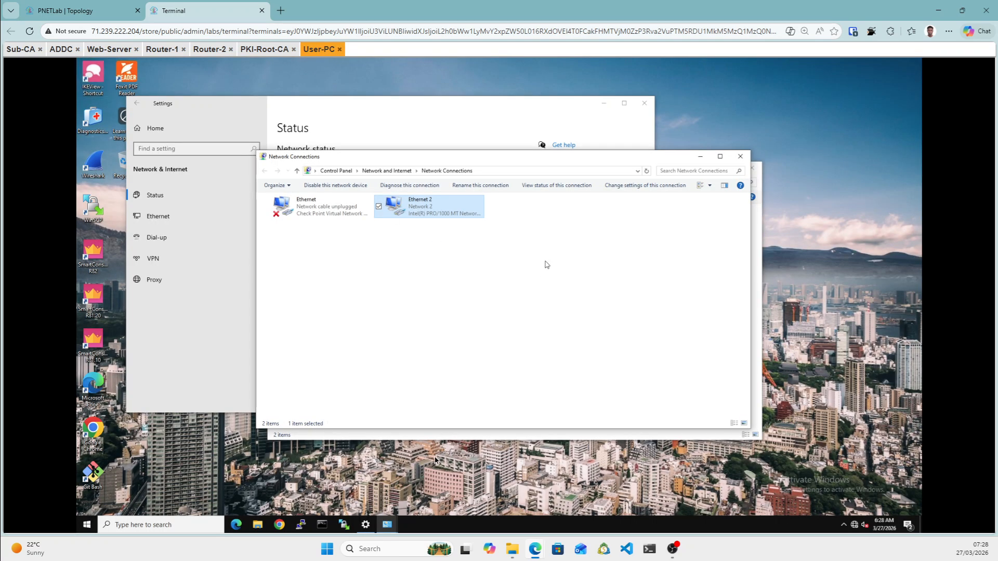
click(329, 526)
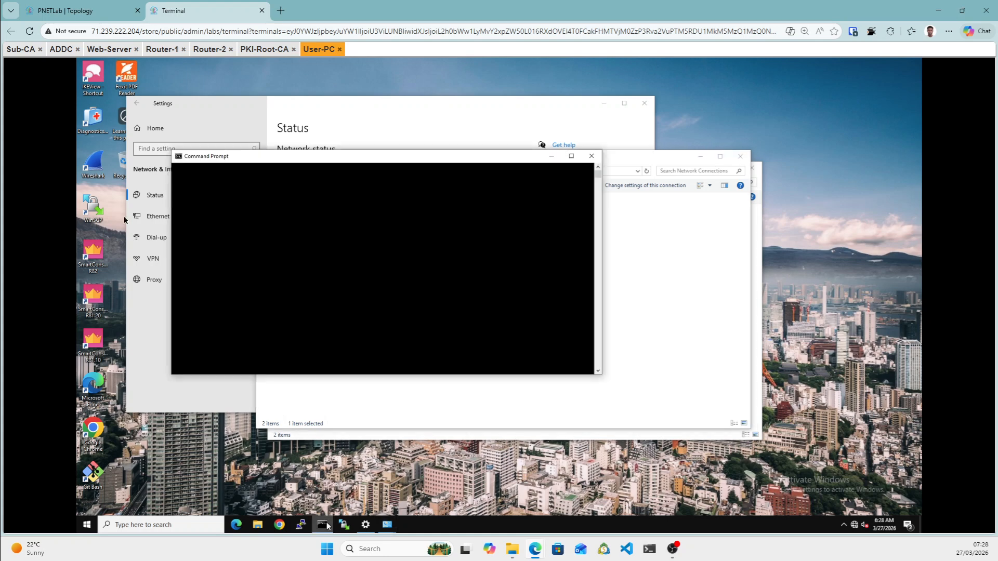
click(304, 203)
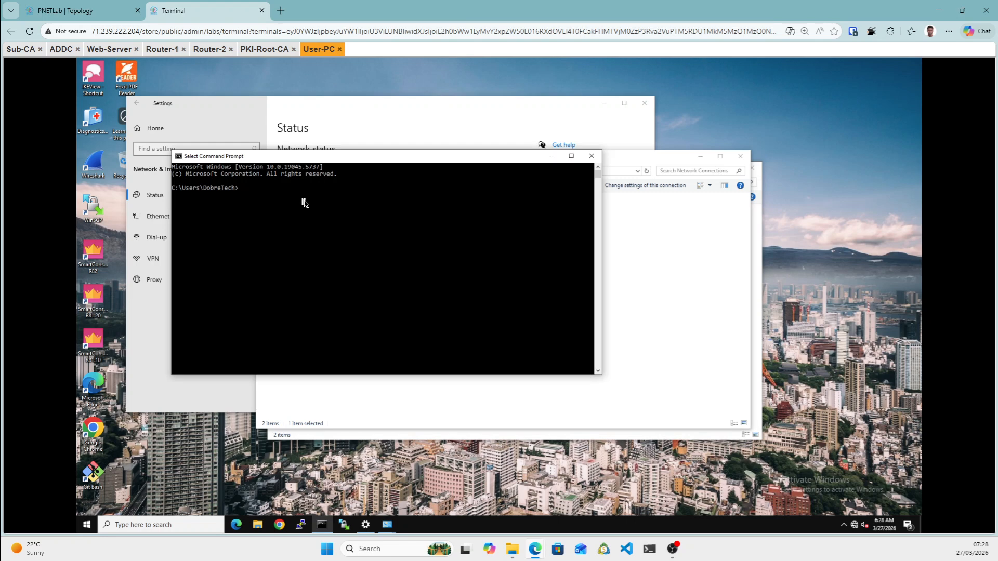
text(ipconfig)
key(Return)
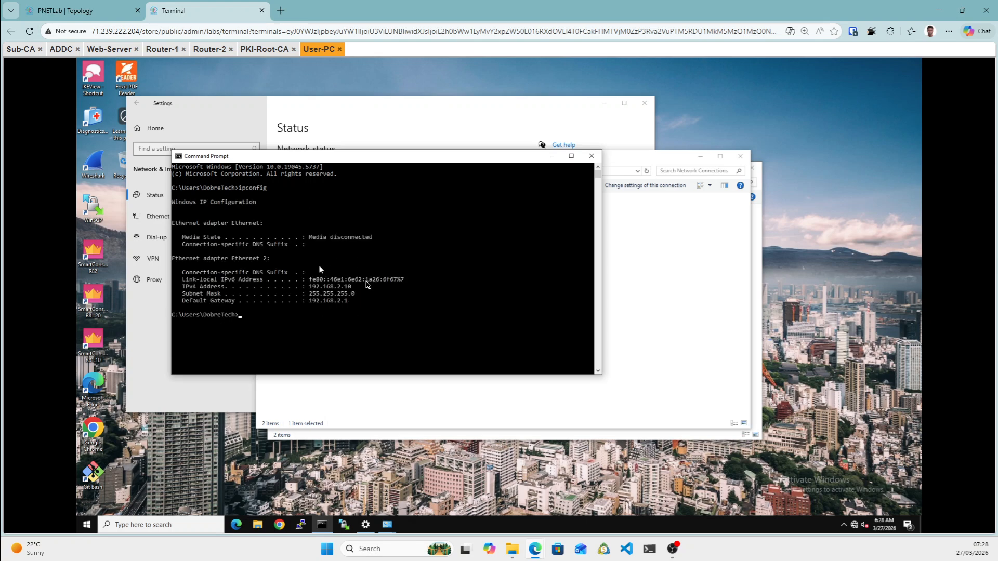
Send Ctrl+Alt+Del to Sub-CA using the Guacamole on-screen keyboard.
click(25, 52)
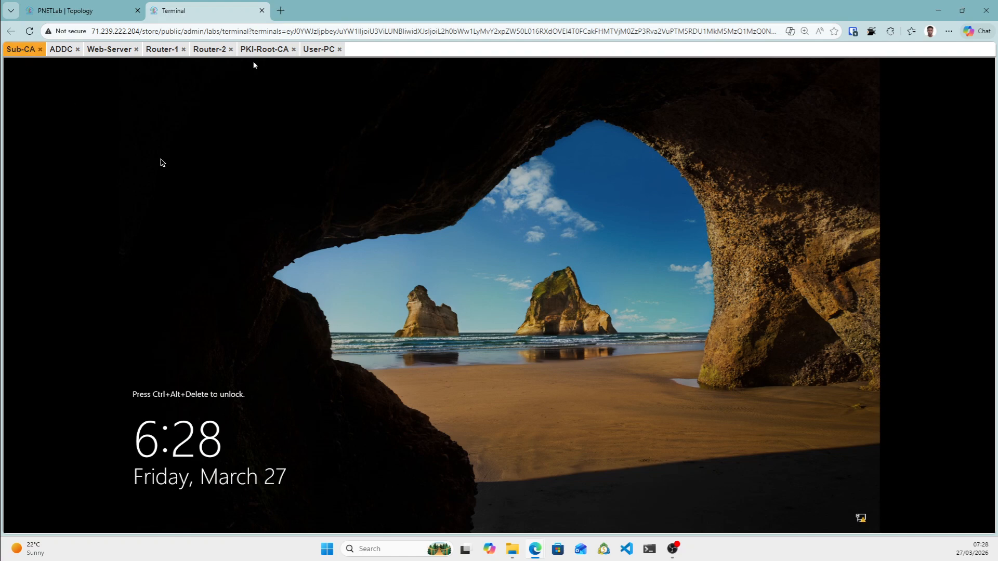
key(ctrl+alt+shift)
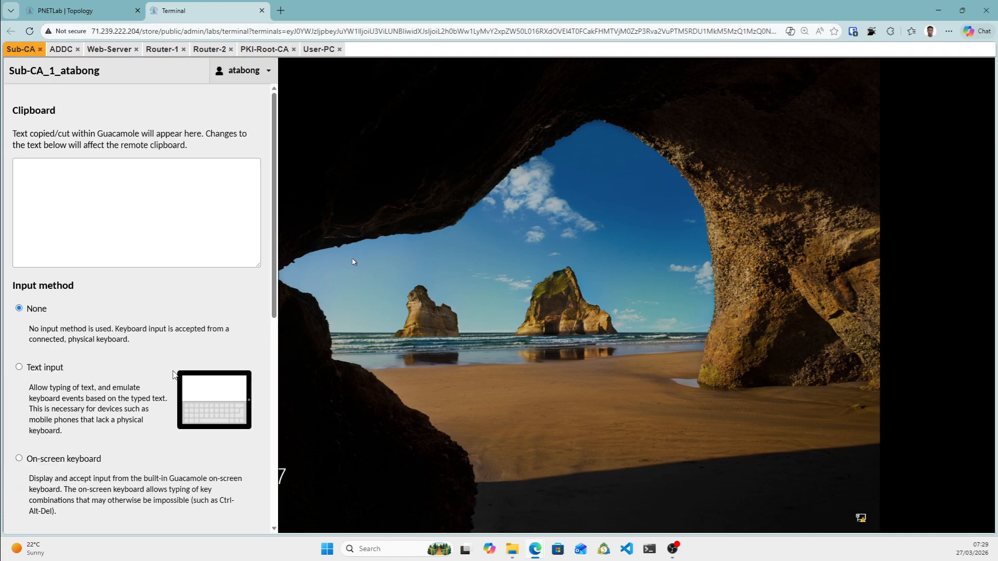
click(34, 460)
click(42, 515)
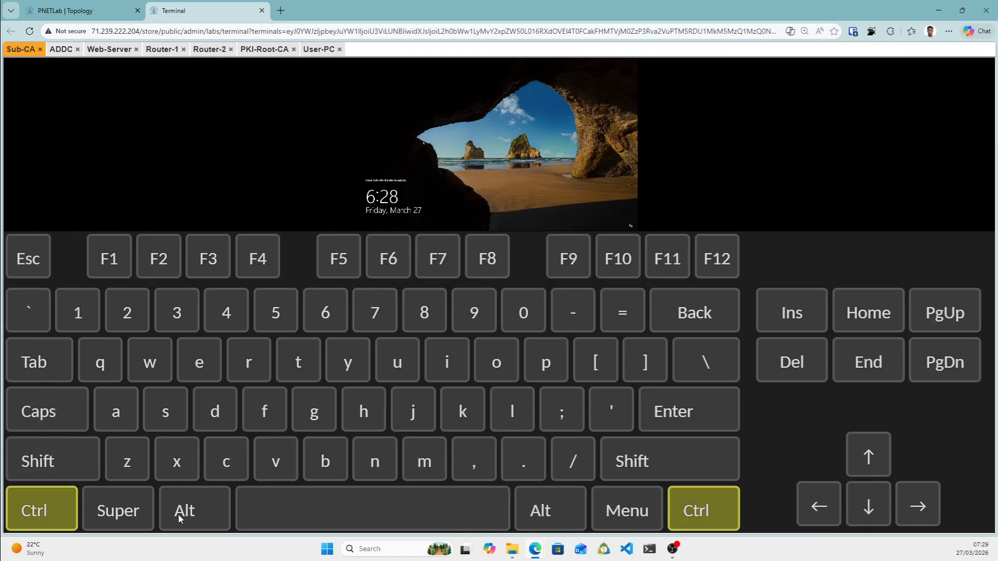
click(172, 511)
click(791, 364)
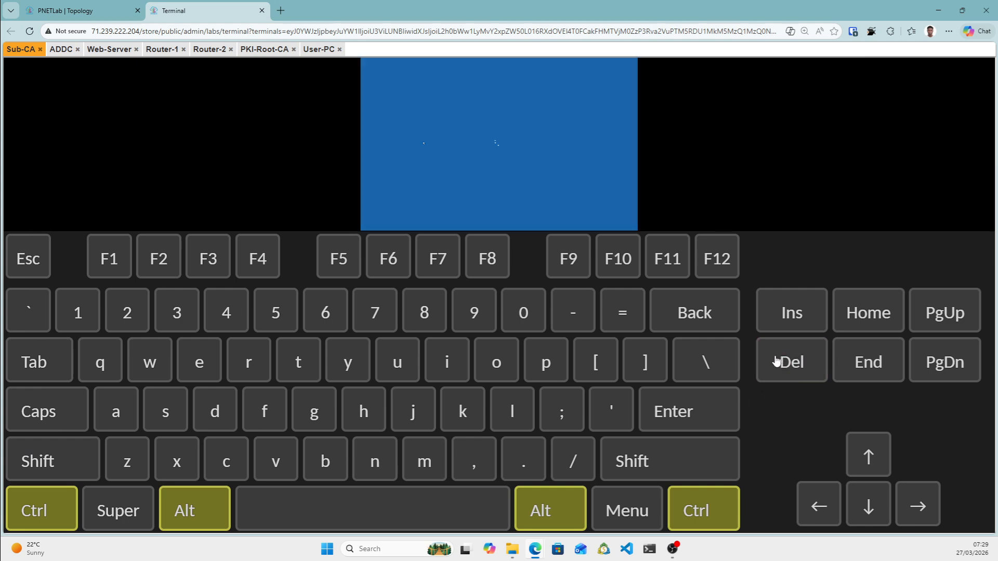
key(ctrl+alt+shift)
click(19, 309)
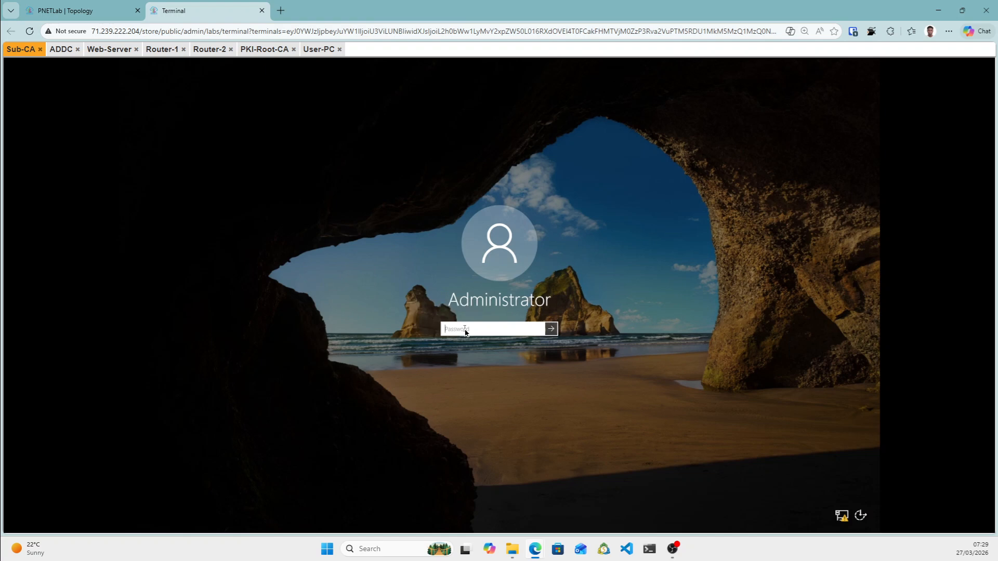
Sign in to Sub-CA with the Administrator password, then switch to ADDC.
text(Pa$)
key(Return)
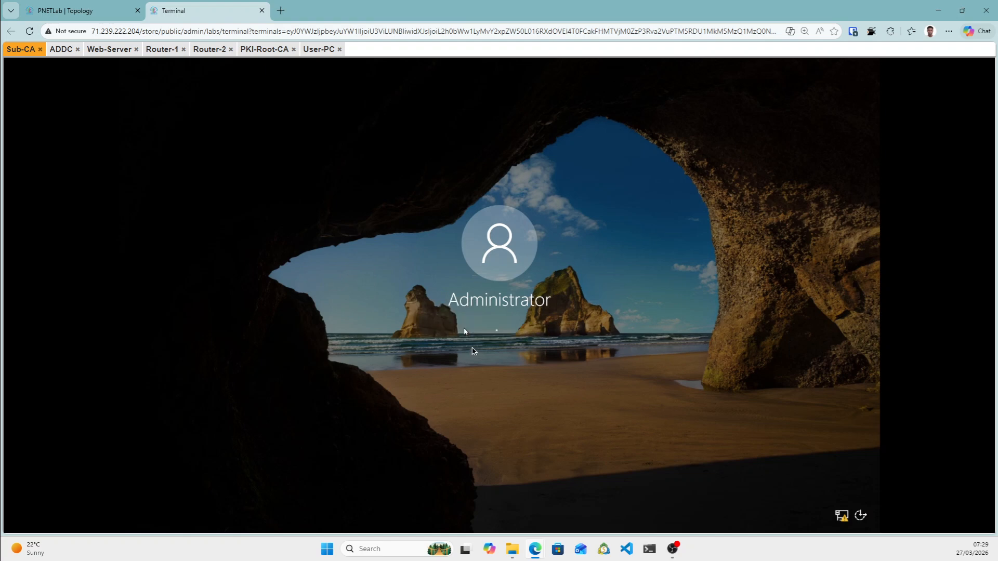
click(65, 53)
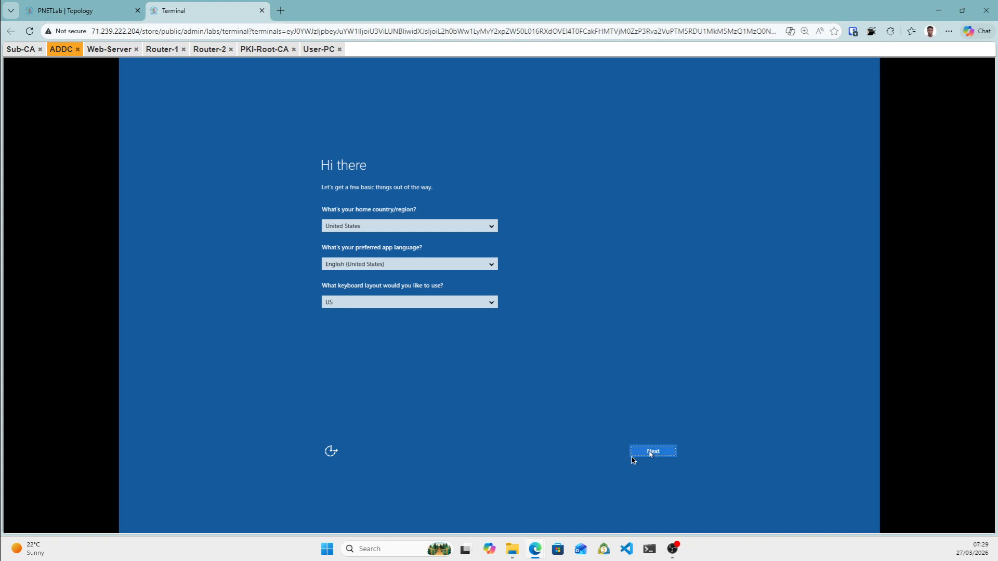
On ADDC, keep US defaults, accept the licence terms and enter the Administrator password twice.
click(648, 455)
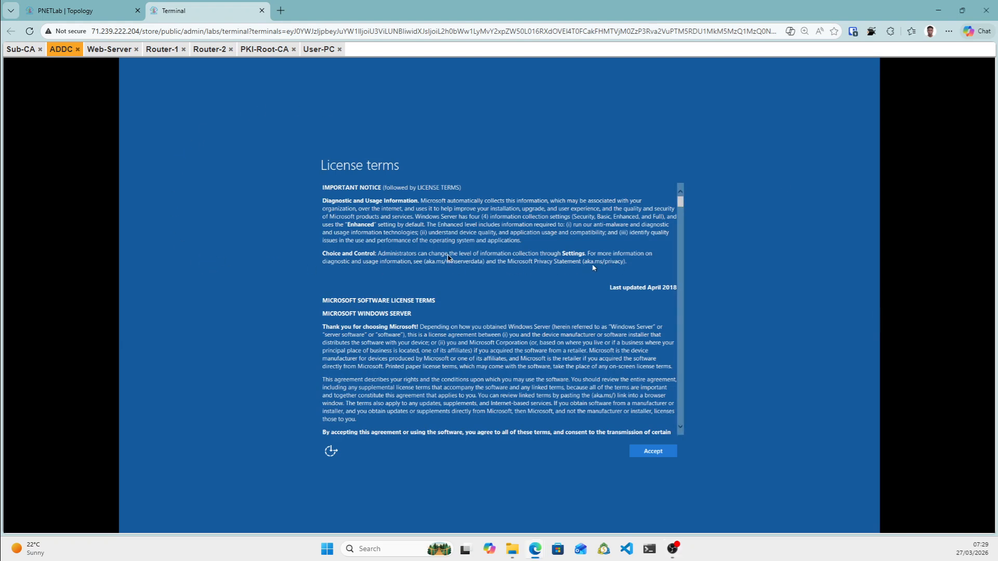
click(650, 454)
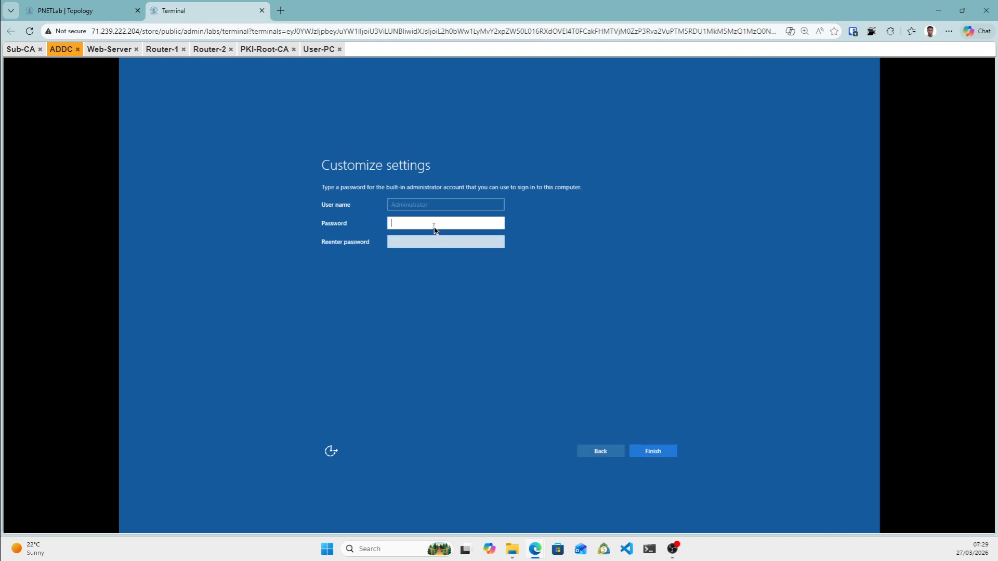
text(P@)
key(Tab)
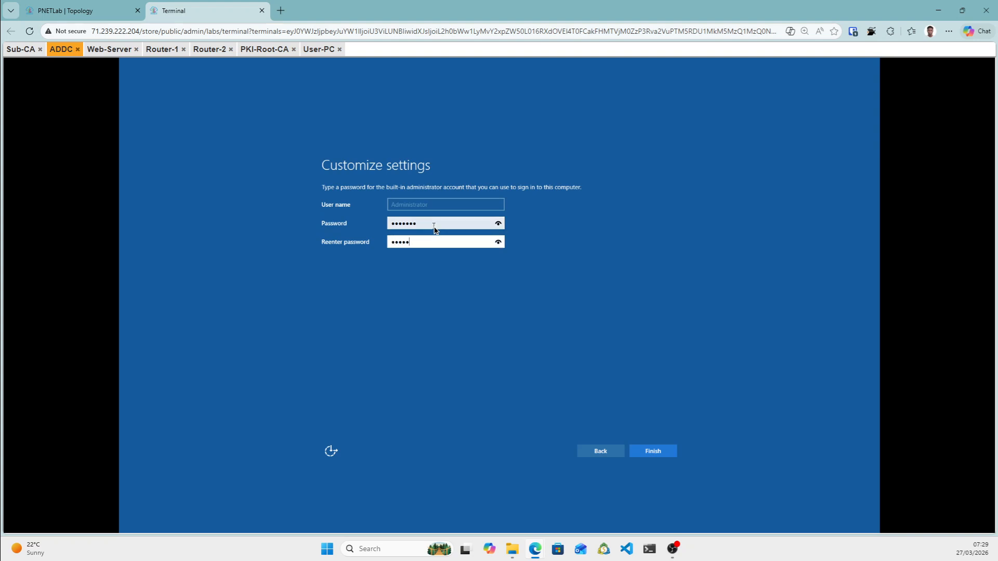
key(Return)
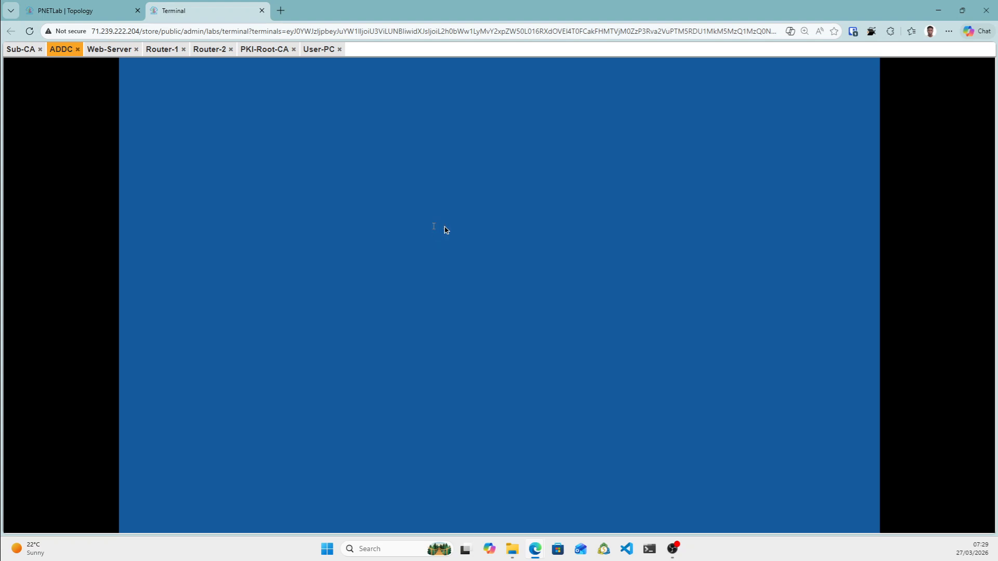
Accept Web-Server's default US region, language and keyboard, then go back to Sub-CA.
click(98, 52)
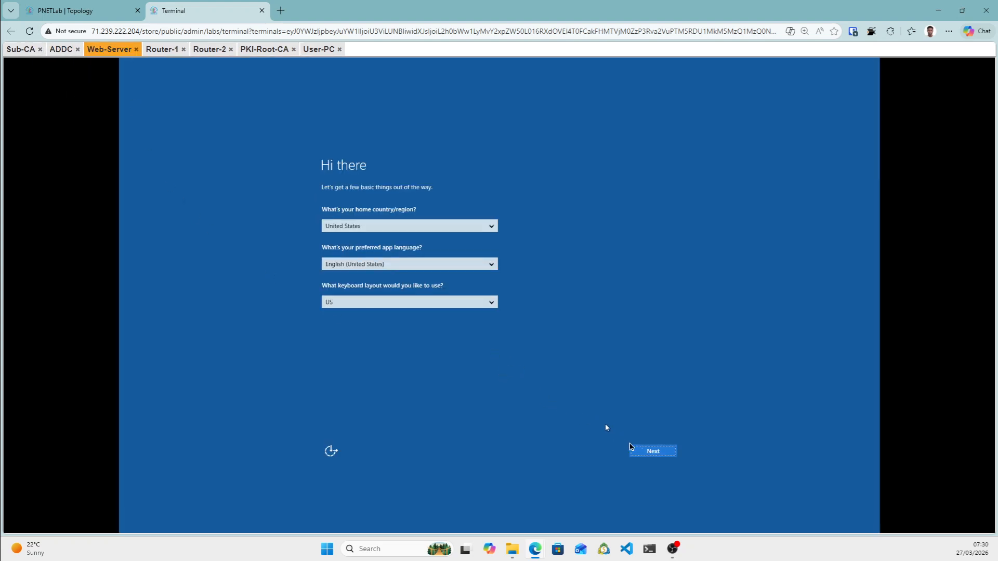
click(650, 455)
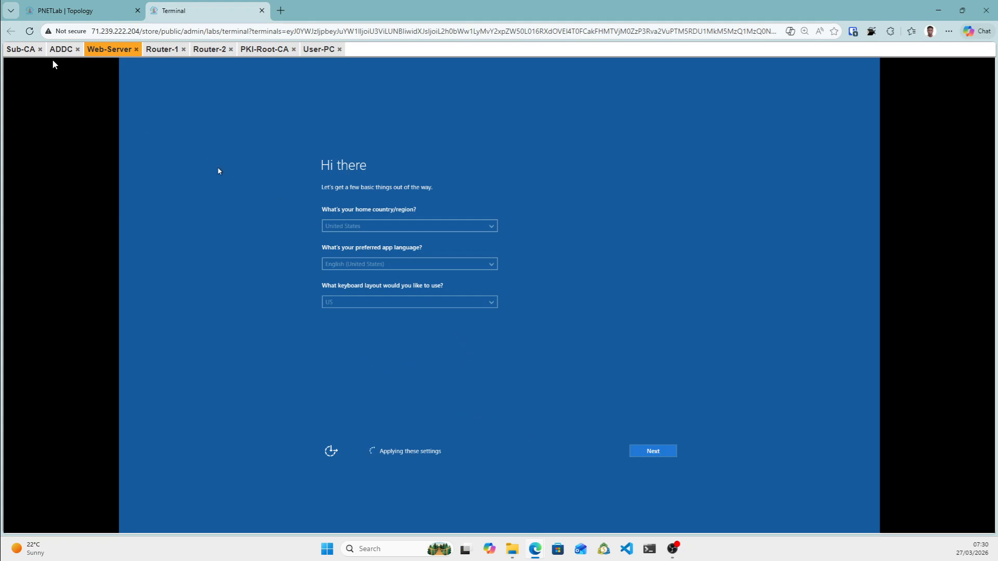
click(20, 49)
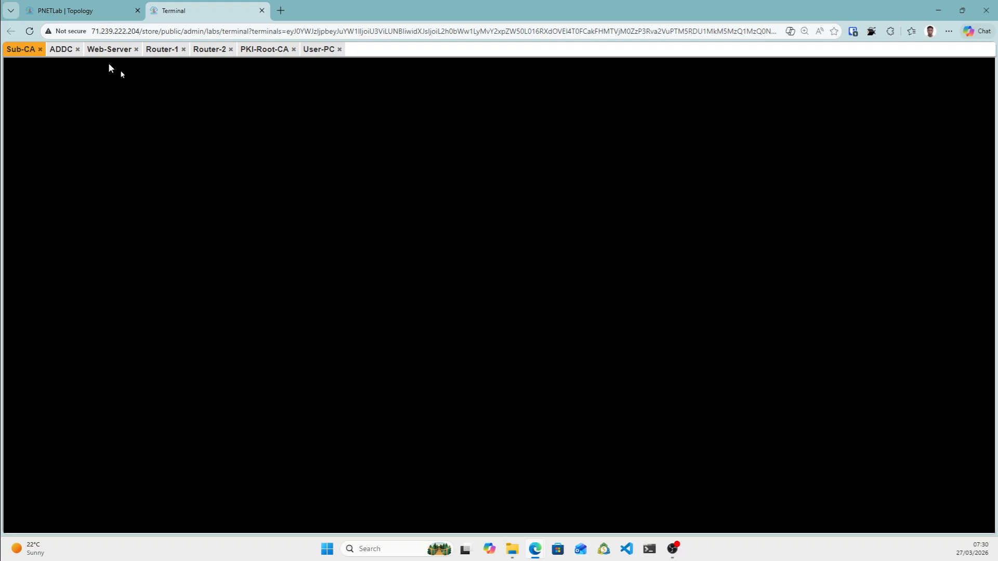
Check the ADDC and Sub-CA consoles, then view Web-Server's licence terms page.
click(61, 52)
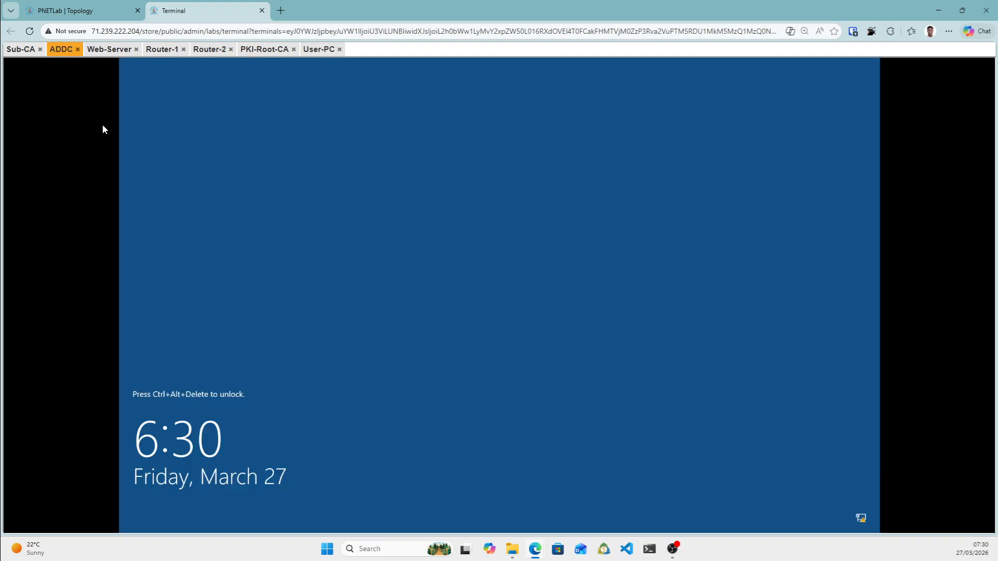
click(21, 50)
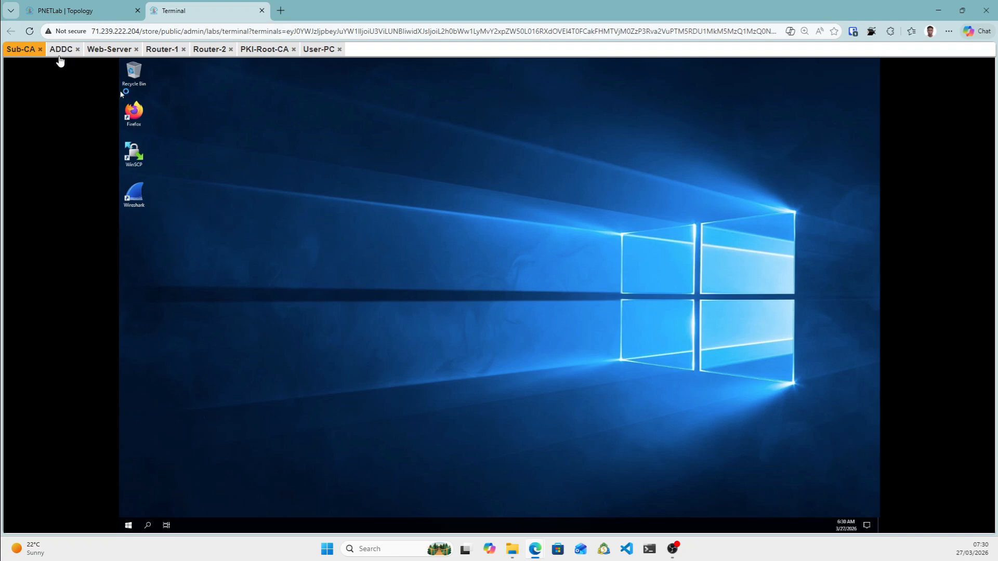
click(61, 50)
click(109, 49)
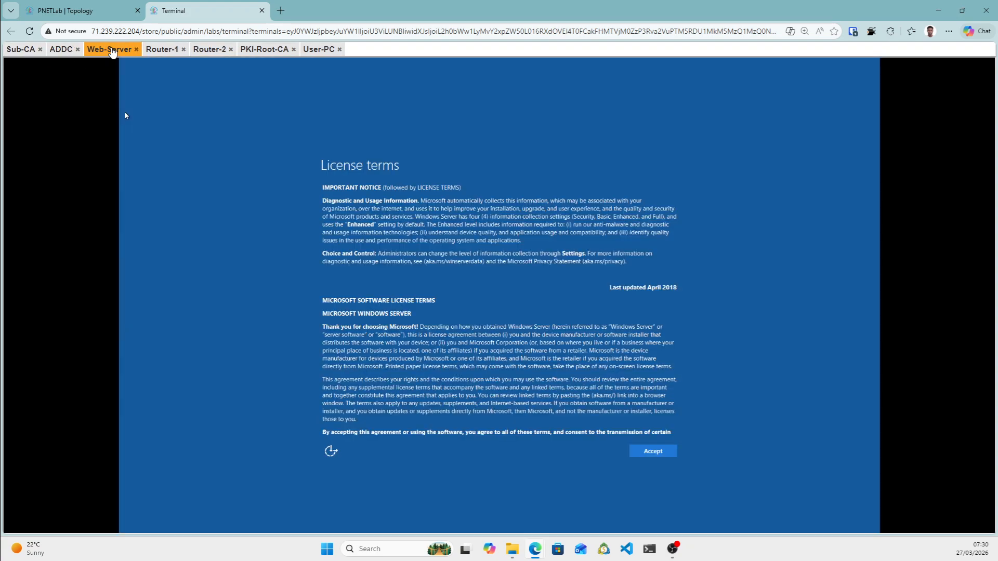
On Web-Server, accept the licence terms and enter the Administrator password twice.
click(660, 451)
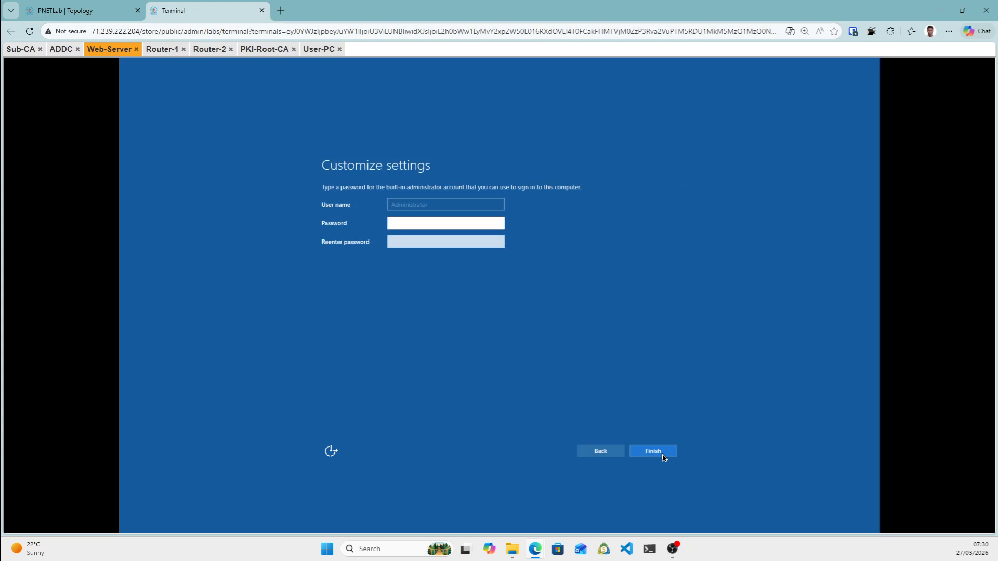
click(417, 228)
key(Tab)
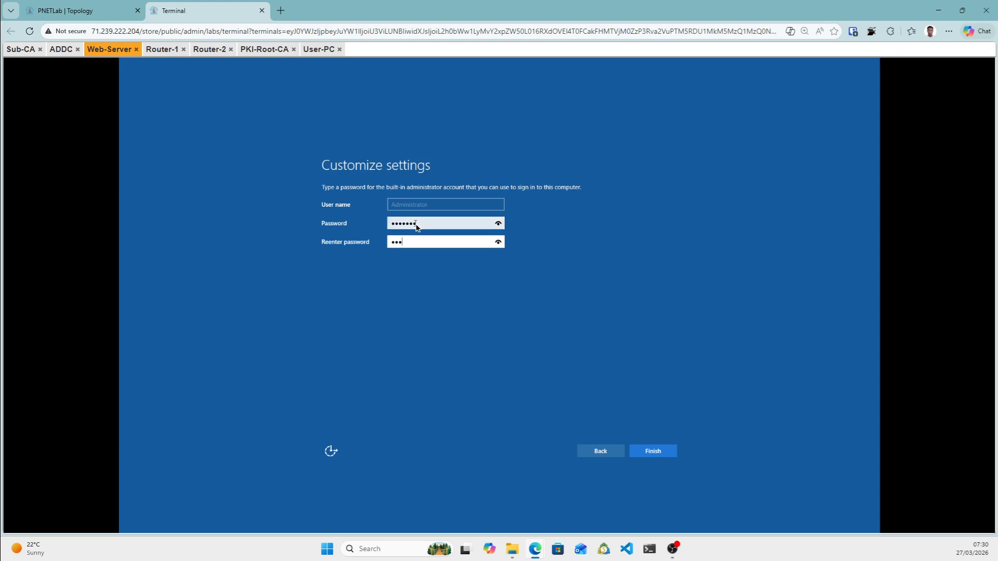
key(Return)
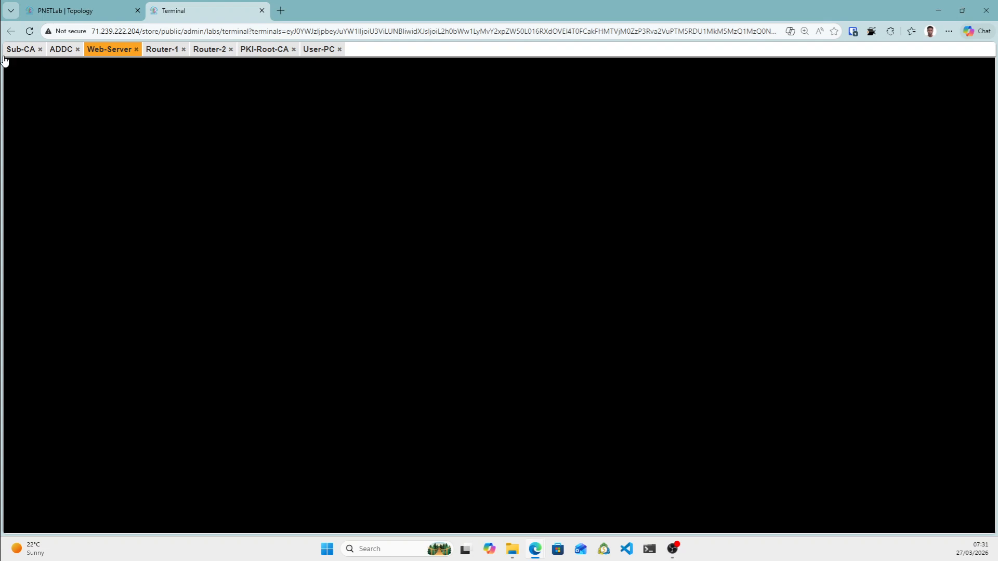
On Sub-CA, open the Ethernet adapter's properties and select Internet Protocol Version 4 (TCP/IPv4).
click(20, 50)
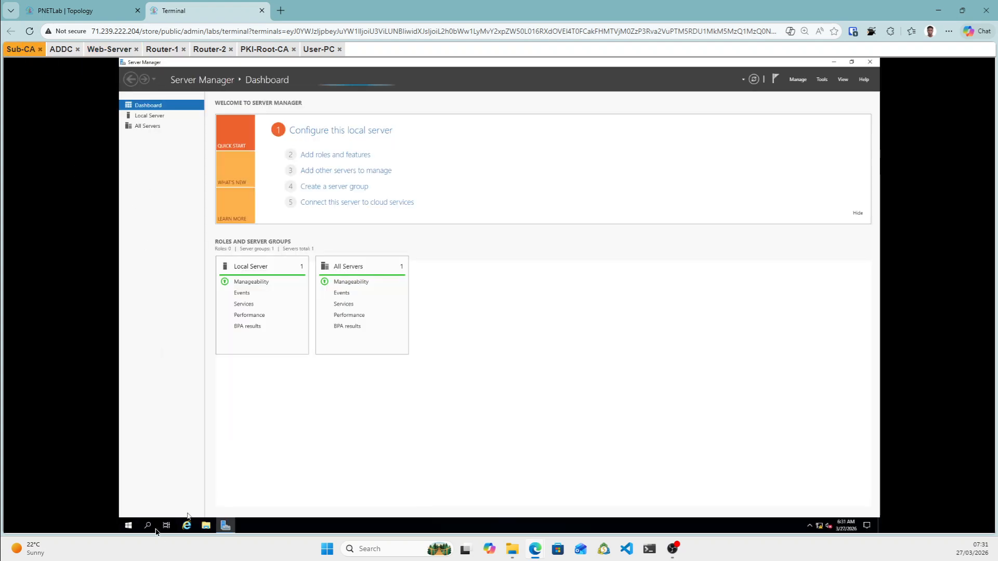
click(152, 118)
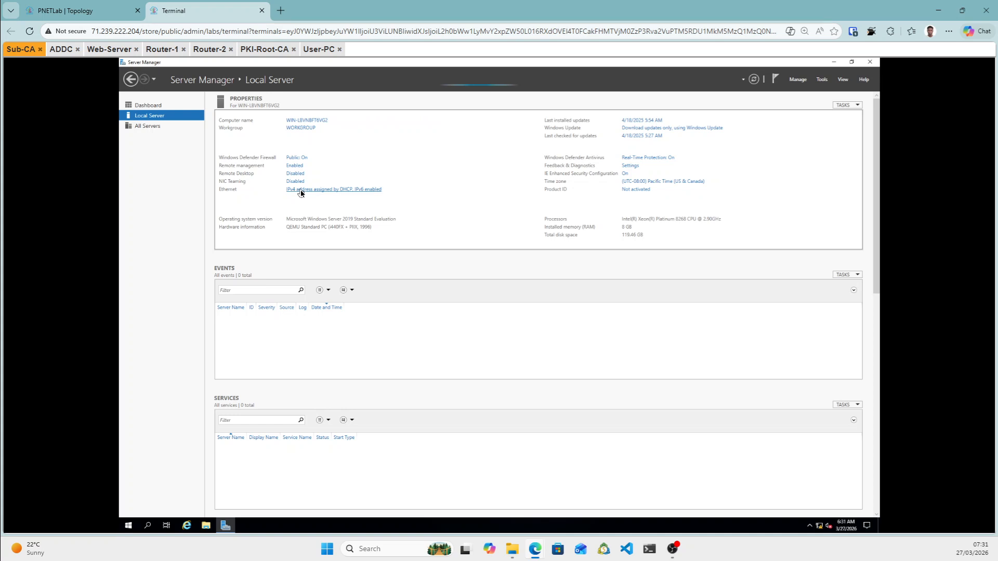
click(301, 190)
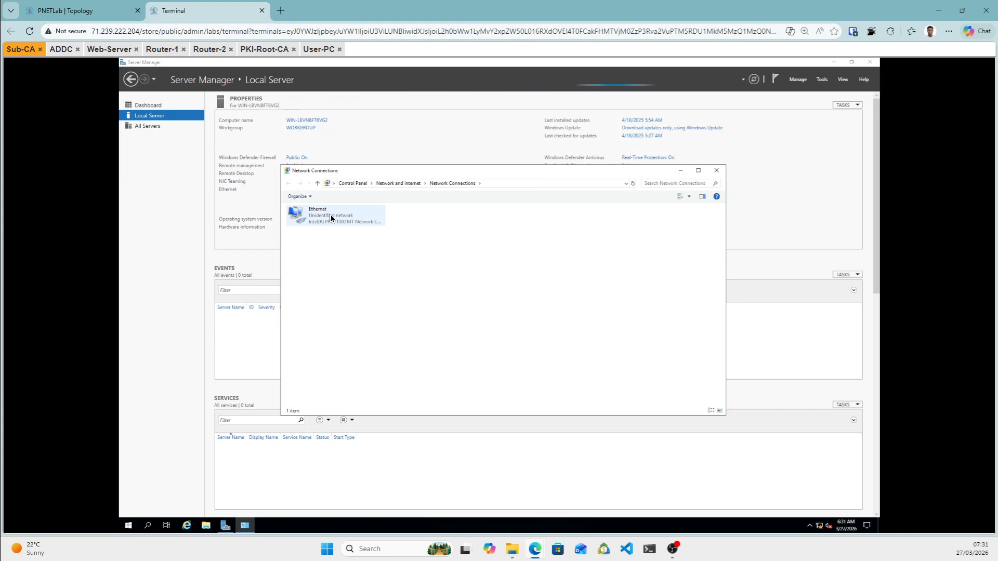
click(331, 219)
right_click(331, 219)
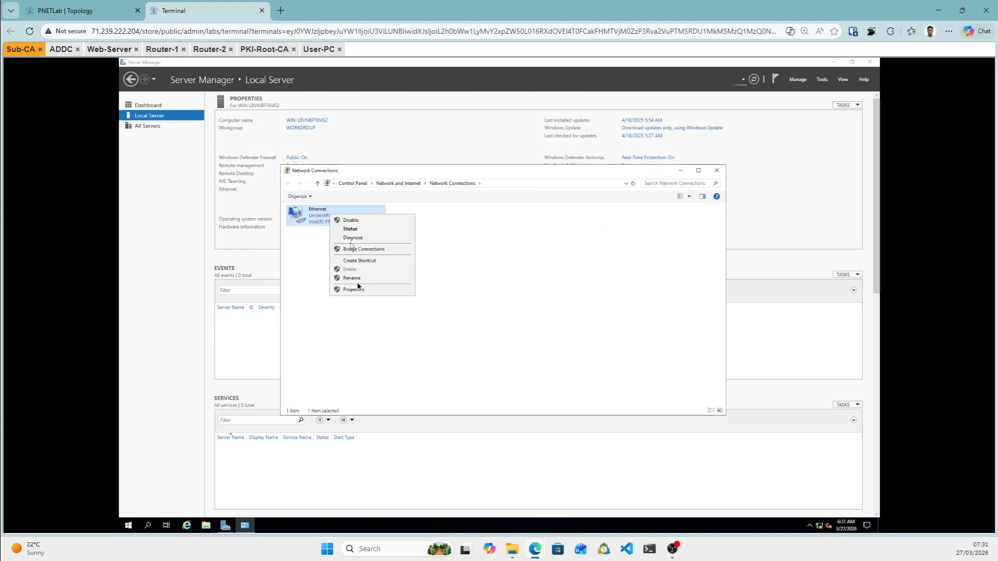
click(356, 290)
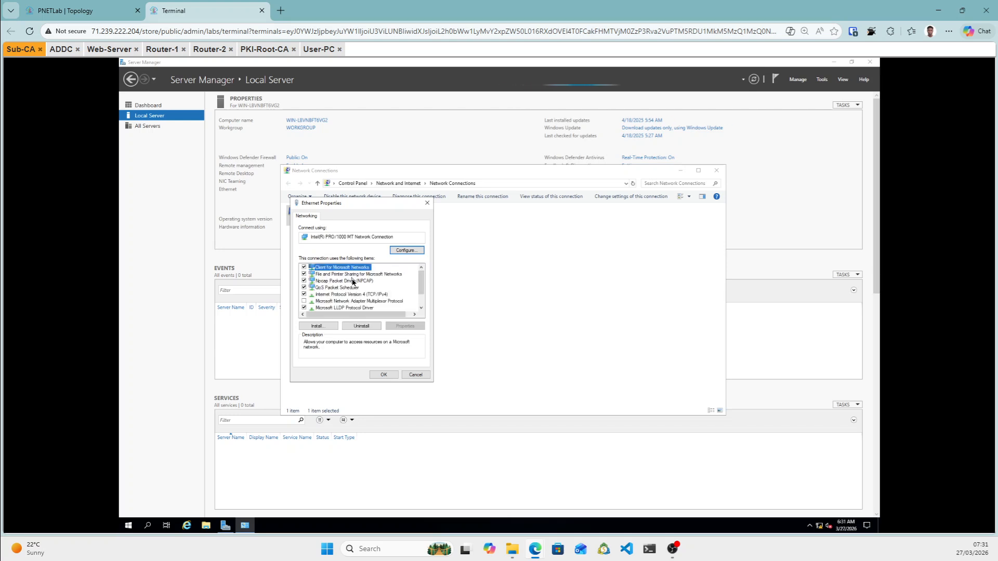
click(368, 295)
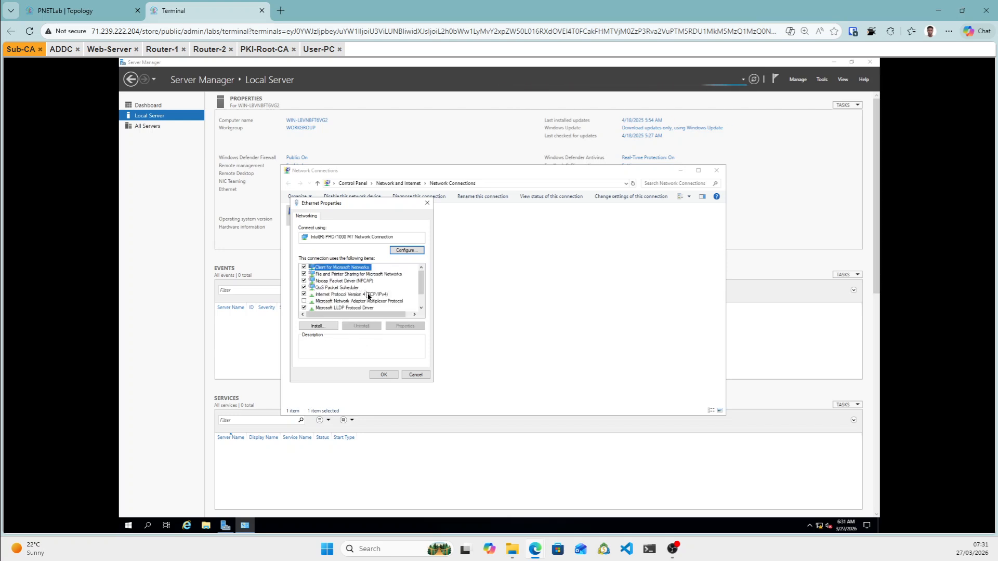
click(366, 295)
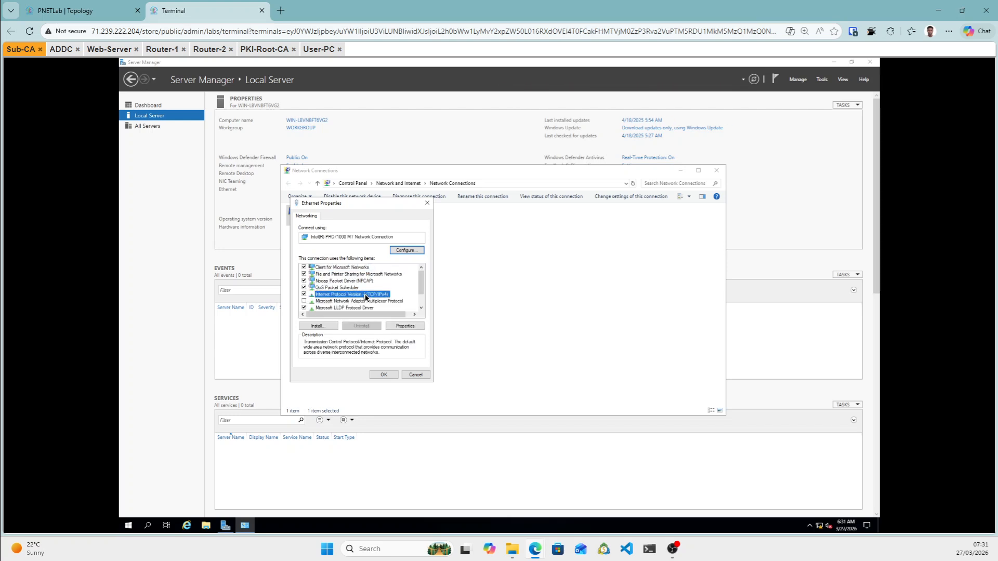
Enter Sub-CA's static IPv4 address 172.16.1.10, mask 255.255.255.0, gateway and DNS 192.168.1.10.
double_click(368, 296)
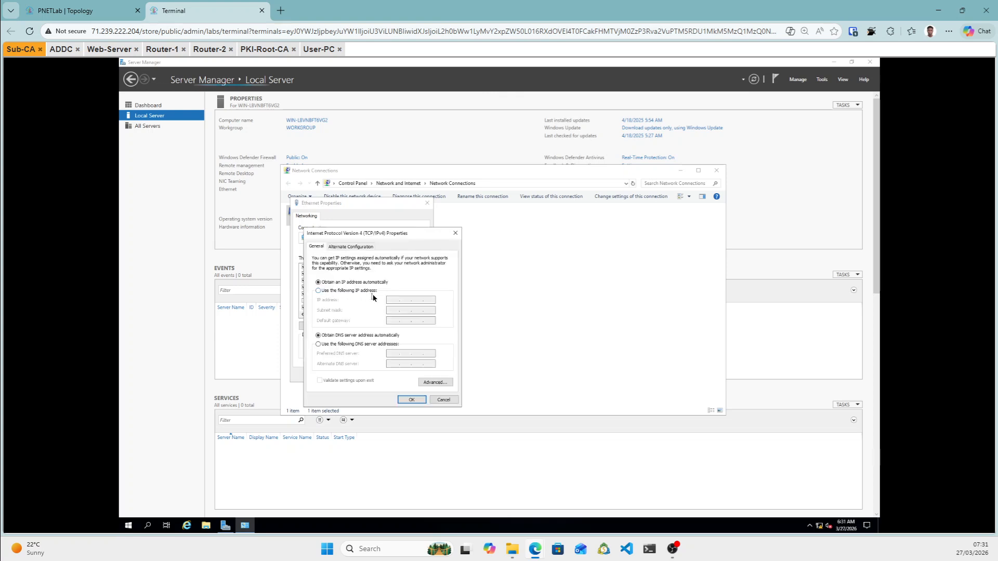
click(395, 303)
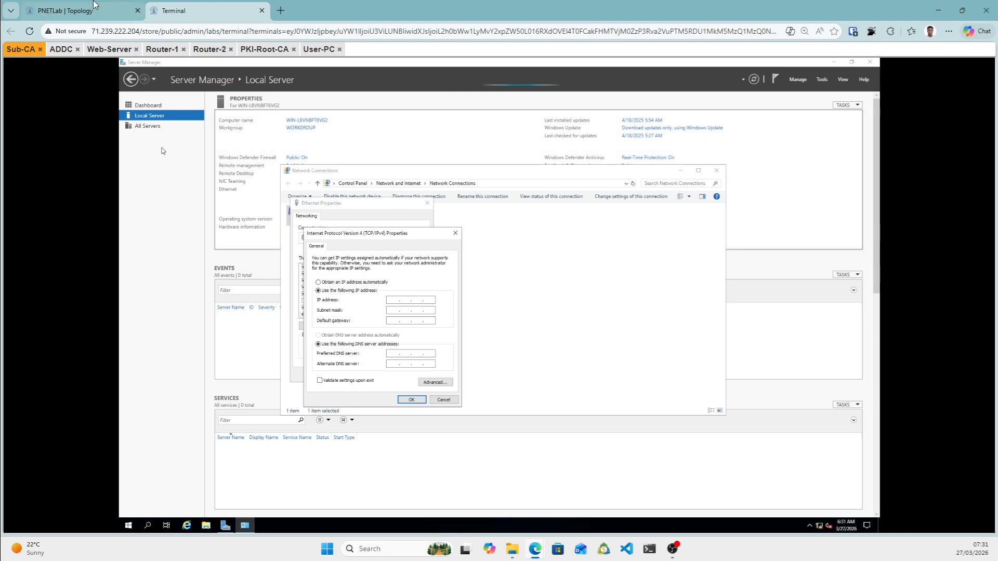
click(104, 10)
click(208, 11)
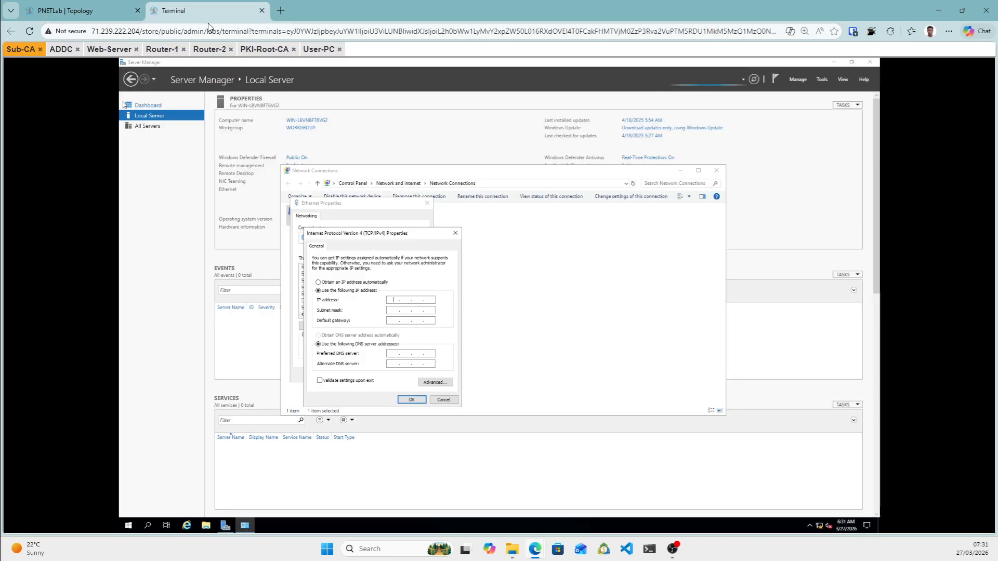
text(2.16.1.10)
click(399, 311)
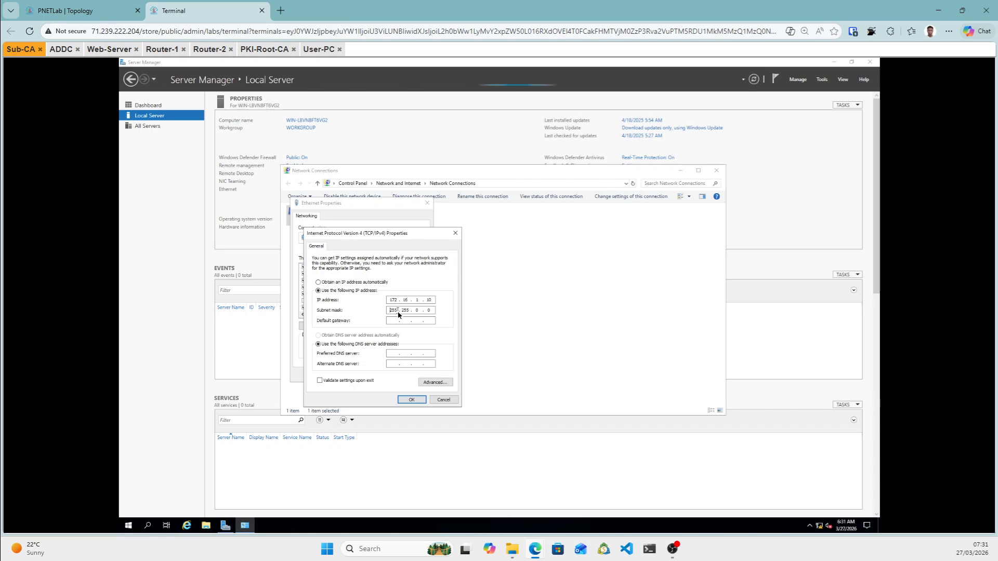
double_click(417, 311)
text(255 .)
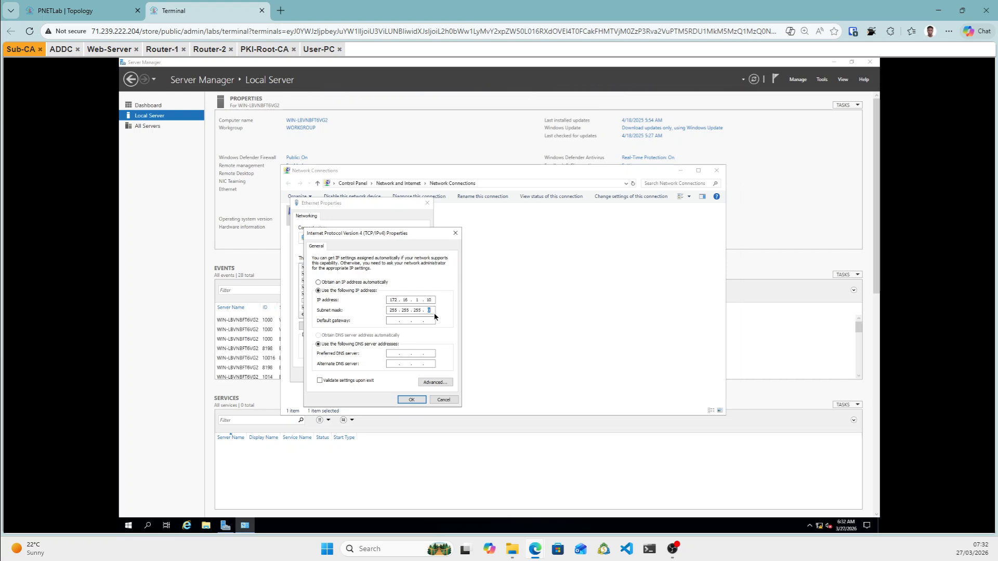
click(391, 321)
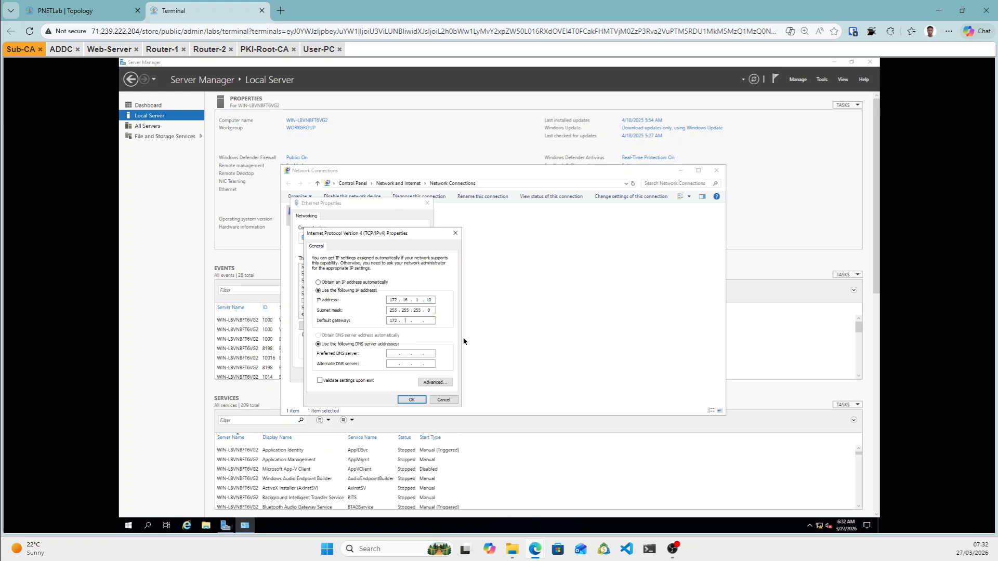
text(172 . 168)
click(394, 354)
Decline the gateway mismatch warning, correct the gateway to 172.16.1.1, and save the adapter settings.
click(423, 401)
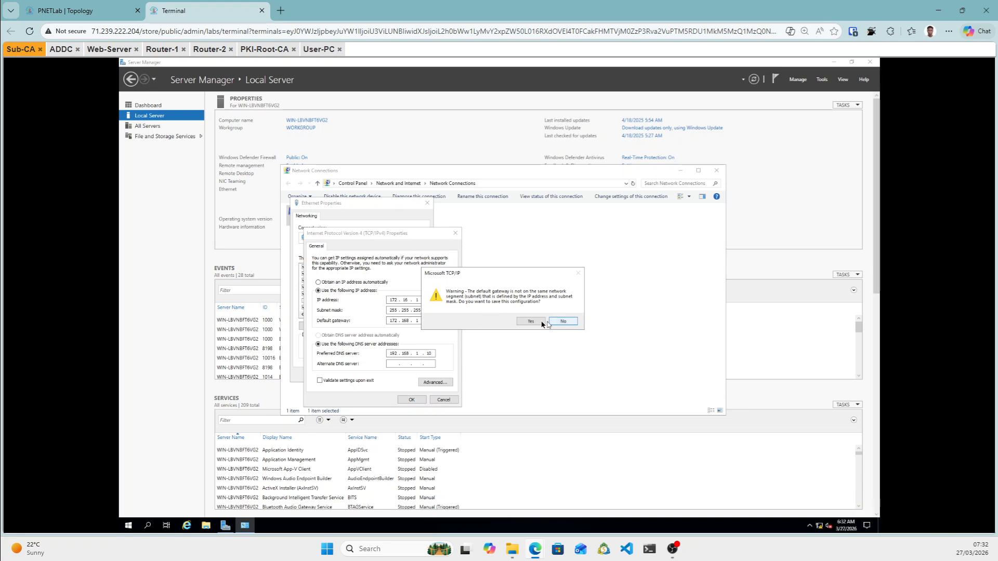
click(560, 323)
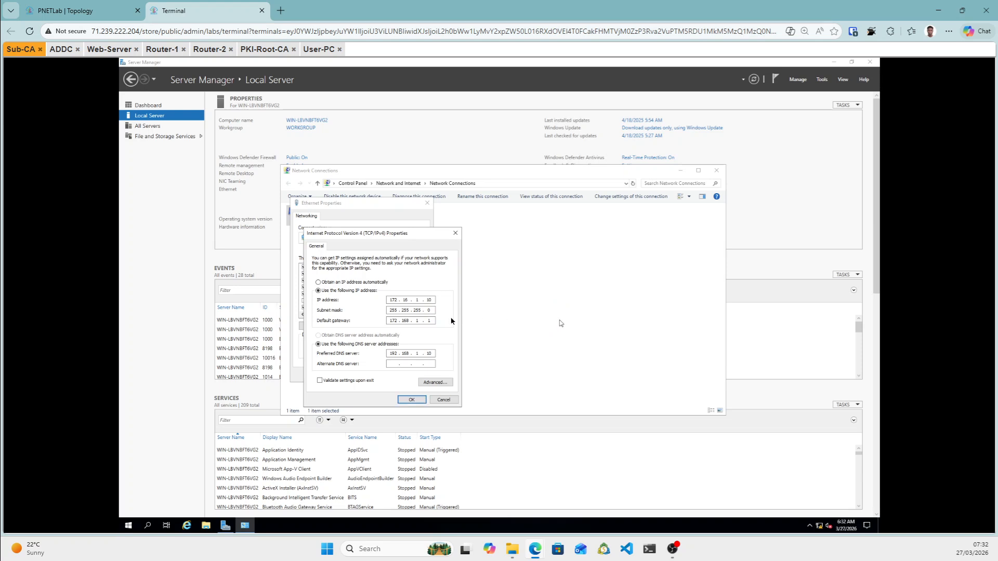
double_click(406, 321)
click(414, 401)
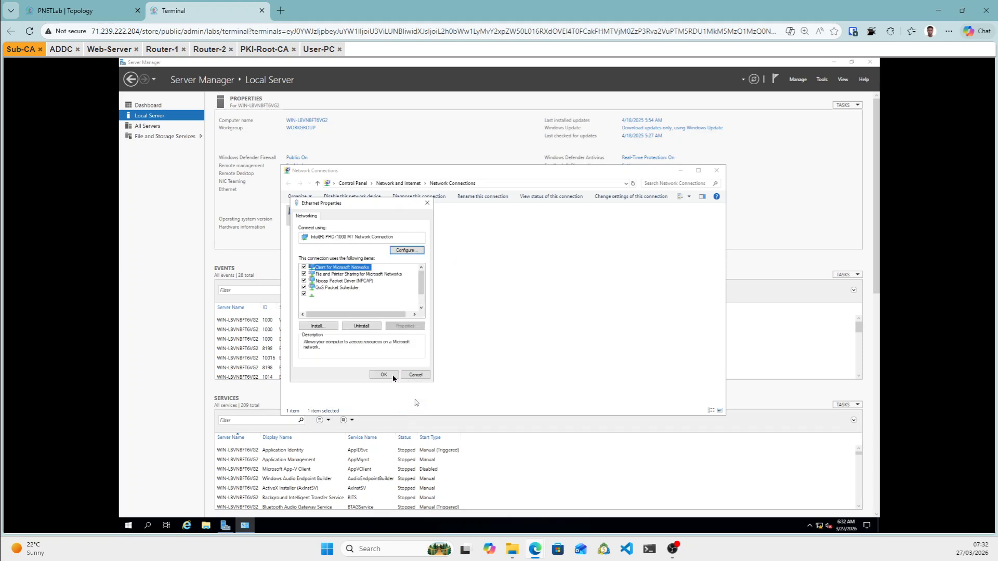
click(389, 376)
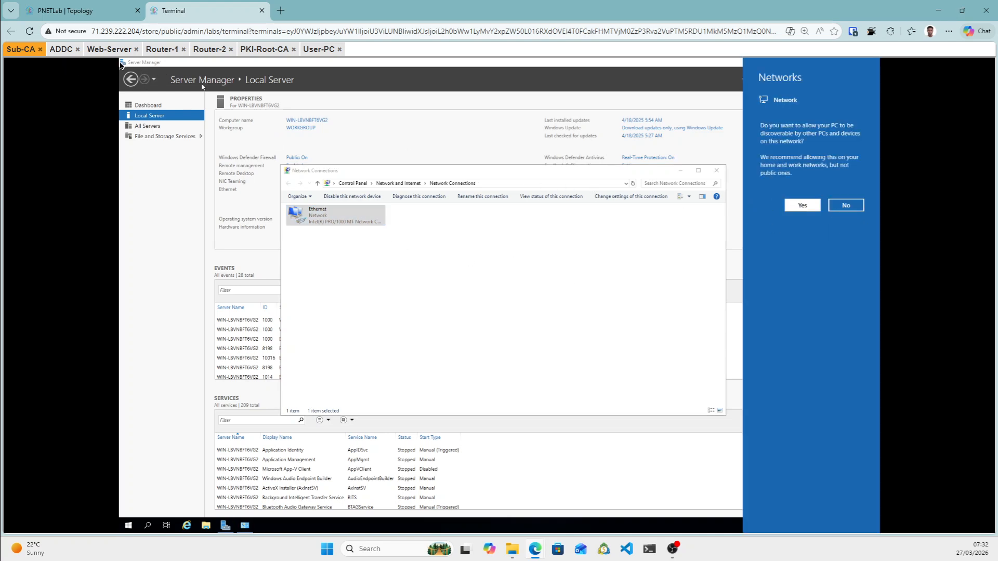
Send Ctrl+Alt+Del to ADDC via the on-screen keyboard and sign in as Administrator.
click(62, 51)
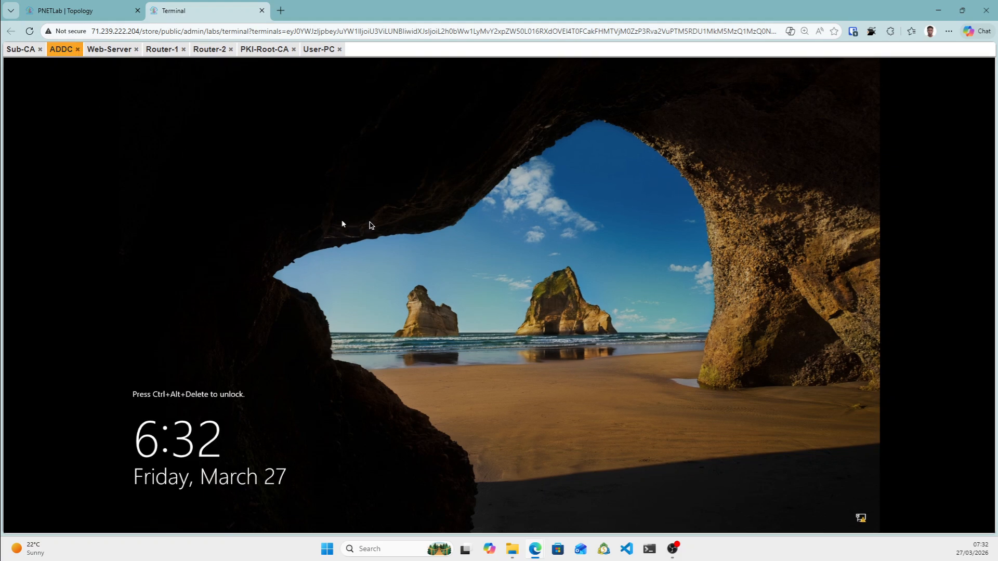
key(ctrl+alt+shift)
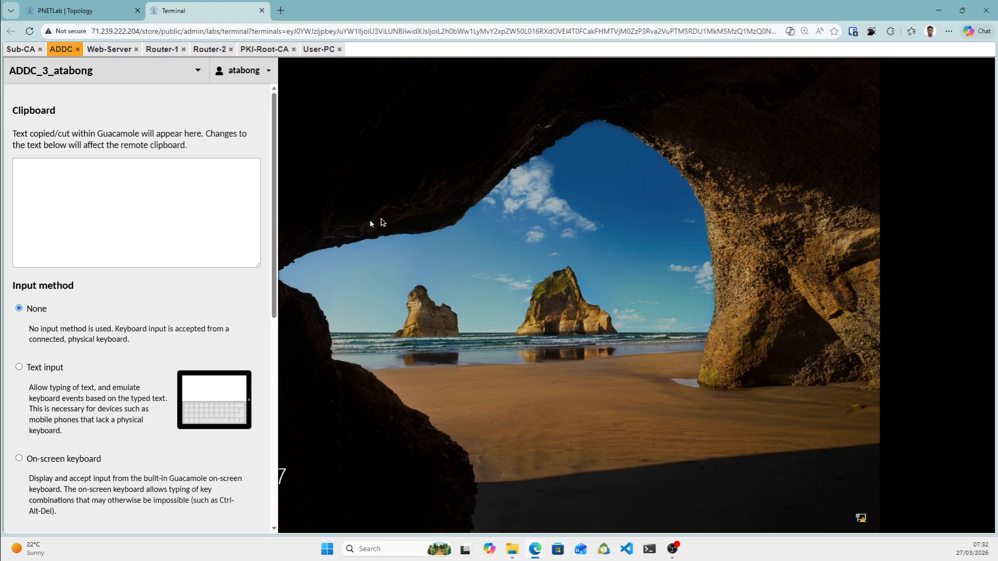
click(19, 458)
click(33, 512)
click(195, 509)
click(760, 362)
key(ctrl+alt+shift)
click(23, 311)
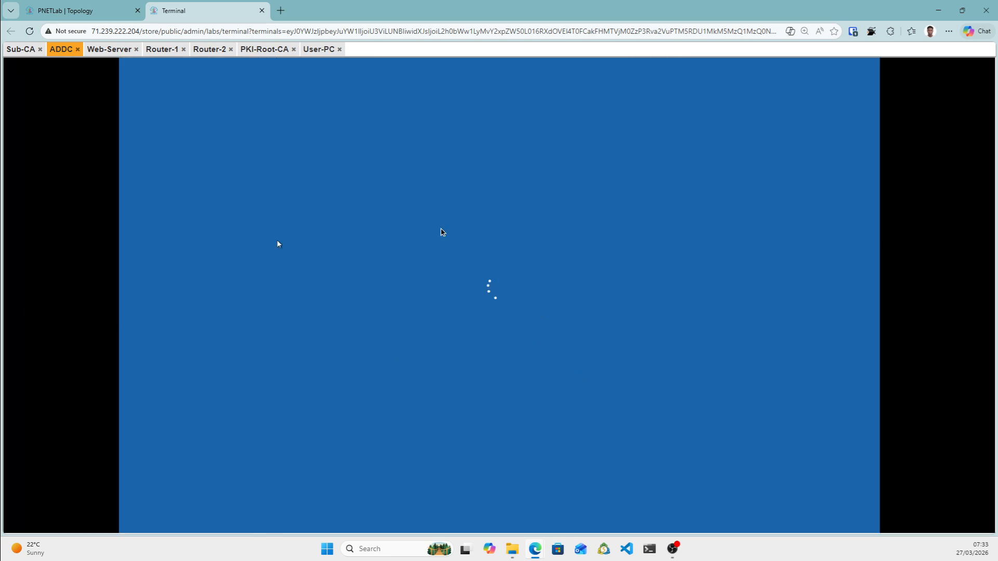
click(106, 50)
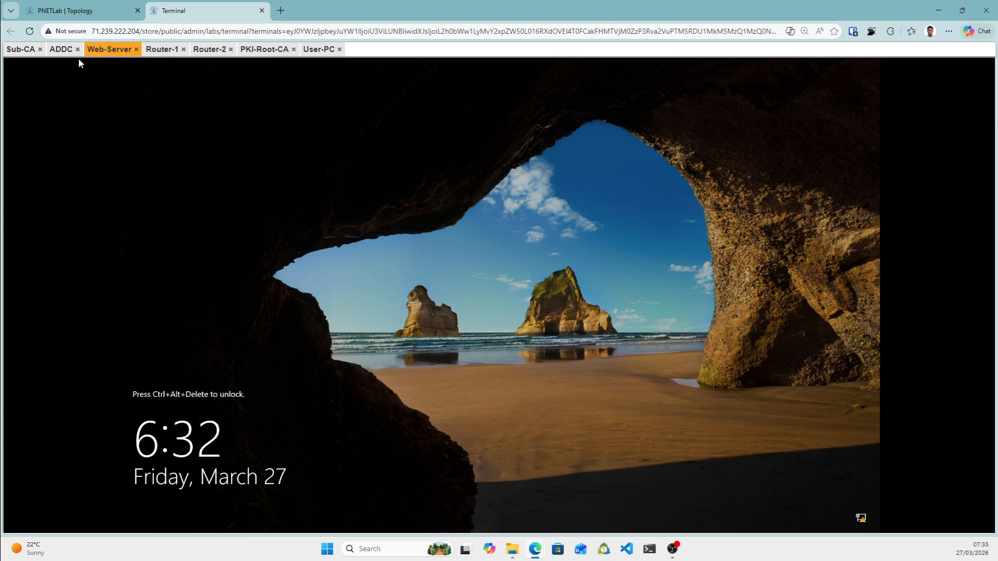
click(61, 49)
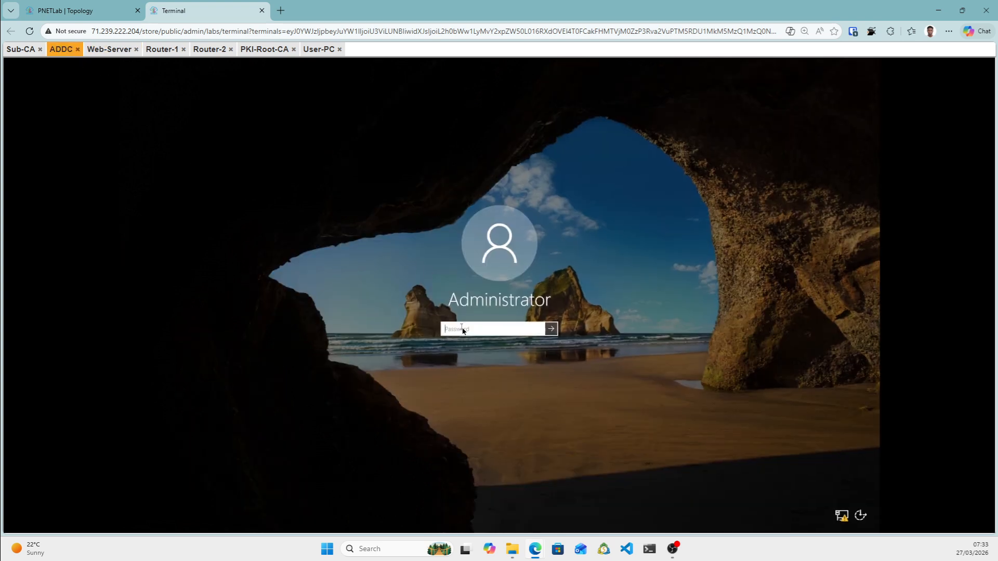
text(•••)
key(Return)
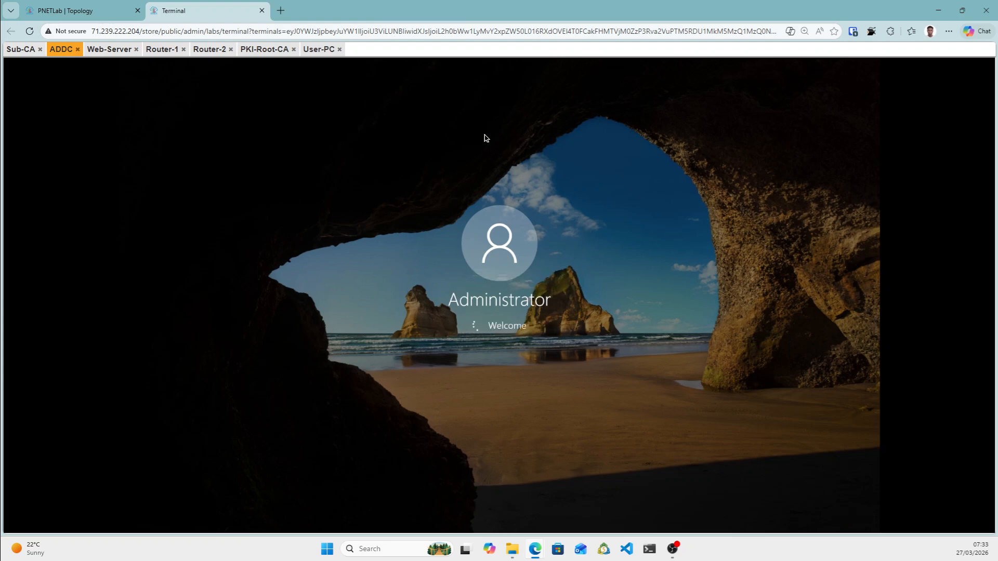
Send Ctrl+Alt+Del to Web-Server via the on-screen keyboard to get past its lock screen.
click(112, 51)
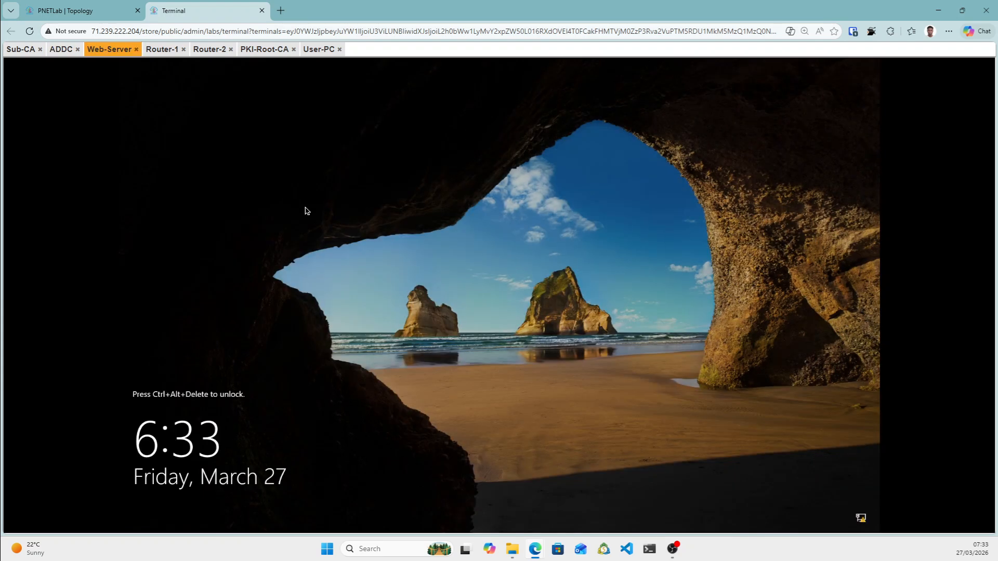
key(ctrl+alt+shift)
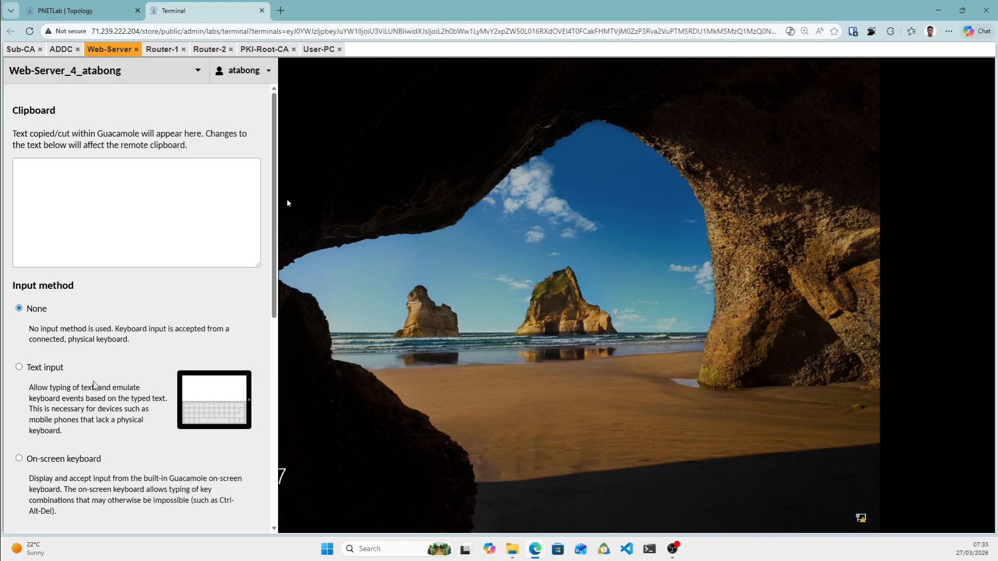
click(19, 458)
click(38, 507)
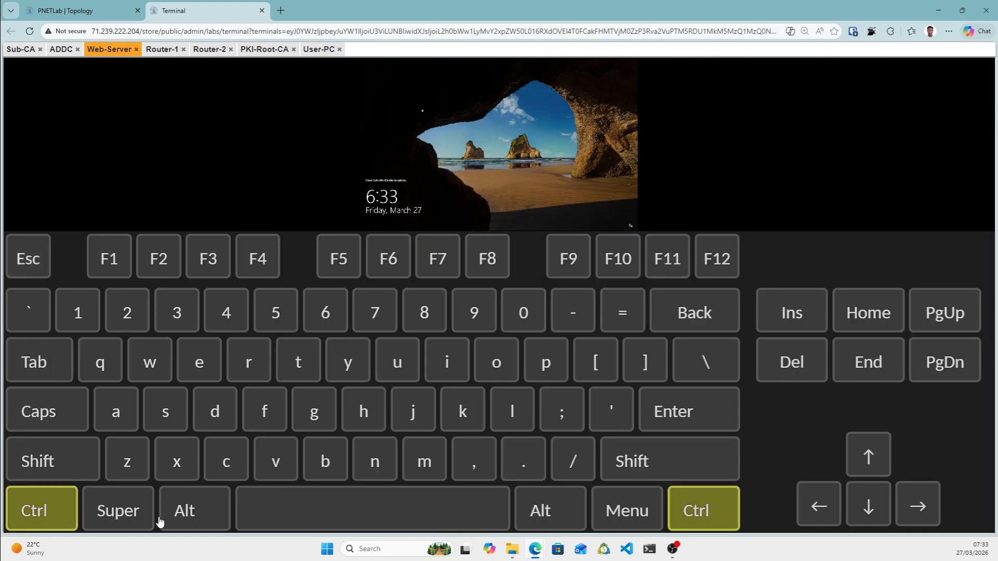
click(182, 520)
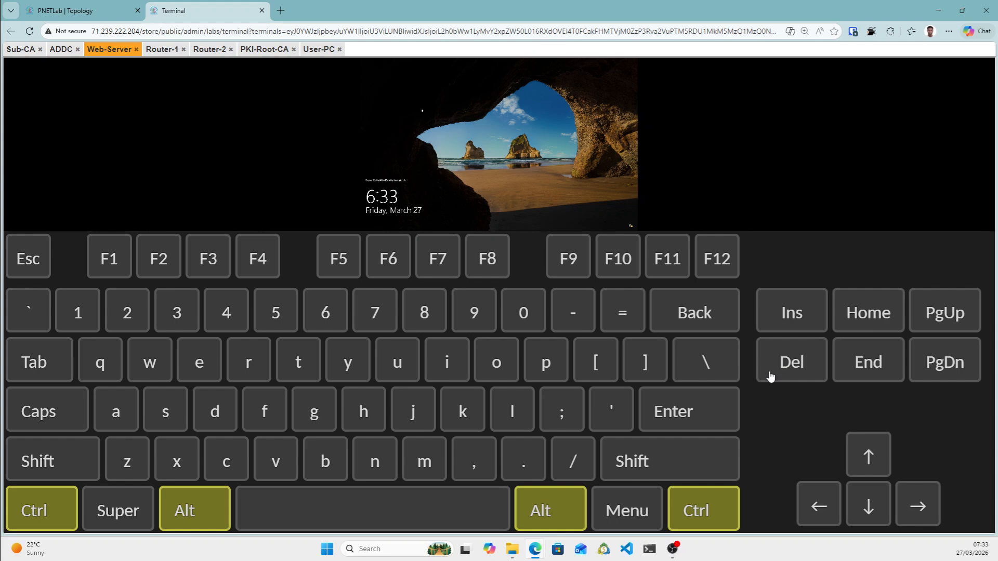
click(770, 374)
key(ctrl+alt+shift)
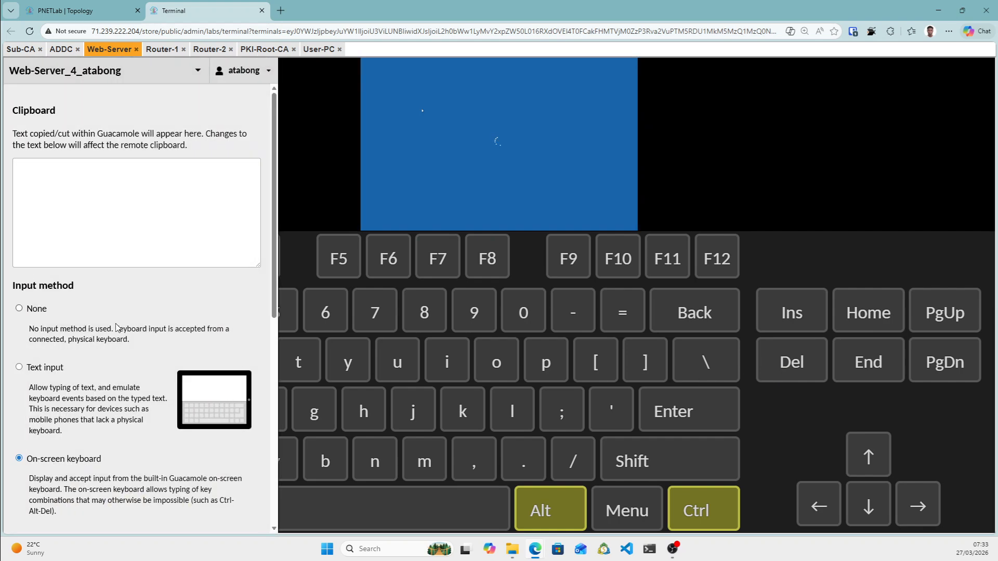
click(20, 308)
key(ctrl+alt+shift)
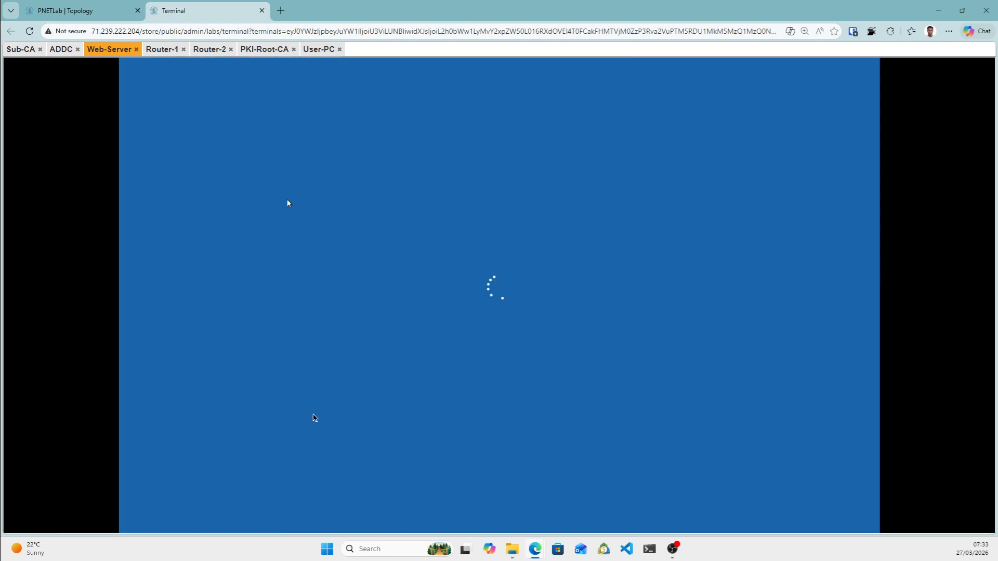
click(58, 50)
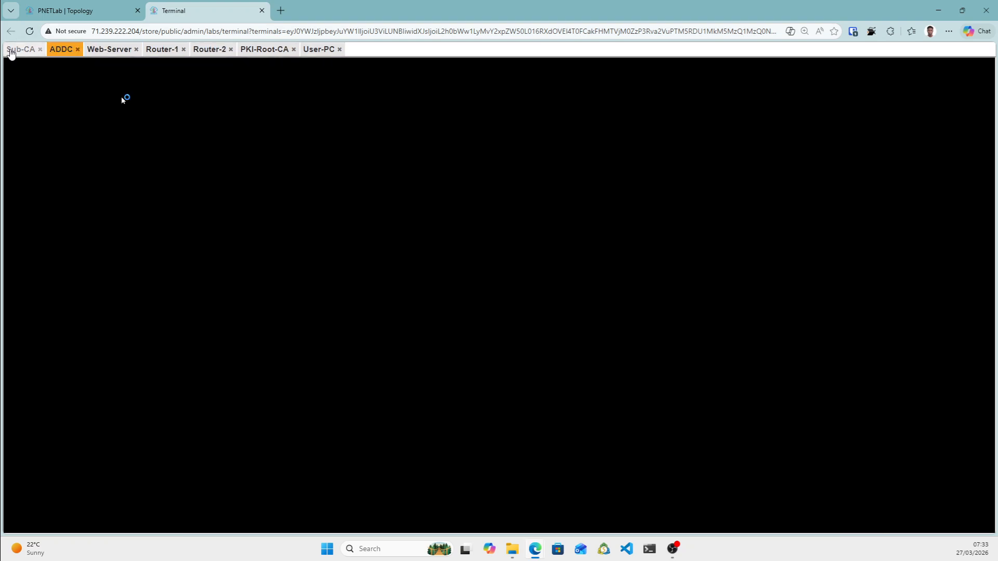
Close Sub-CA's Network Connections window showing 172.16.1.10, then check the ADDC and Web-Server consoles.
click(13, 49)
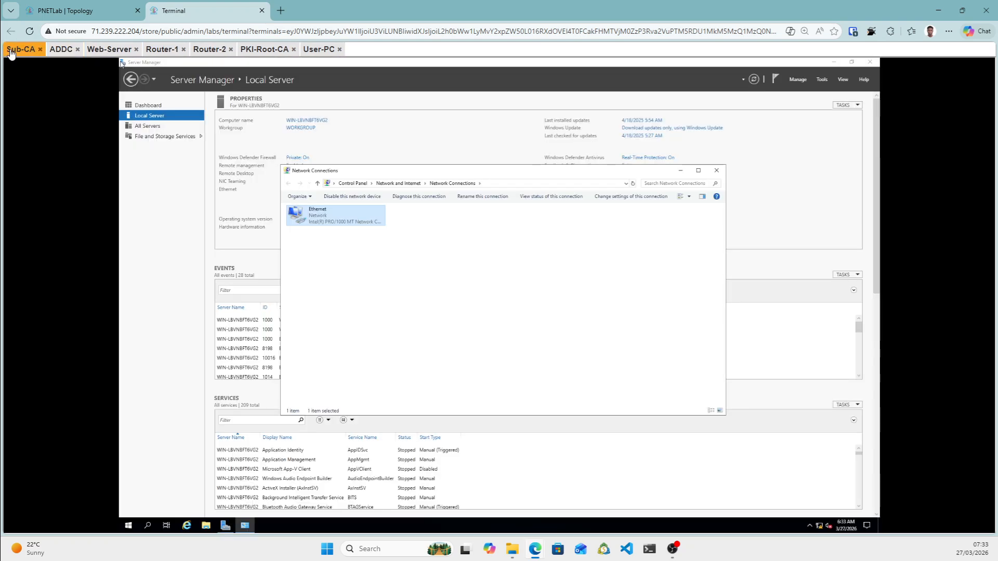
click(717, 170)
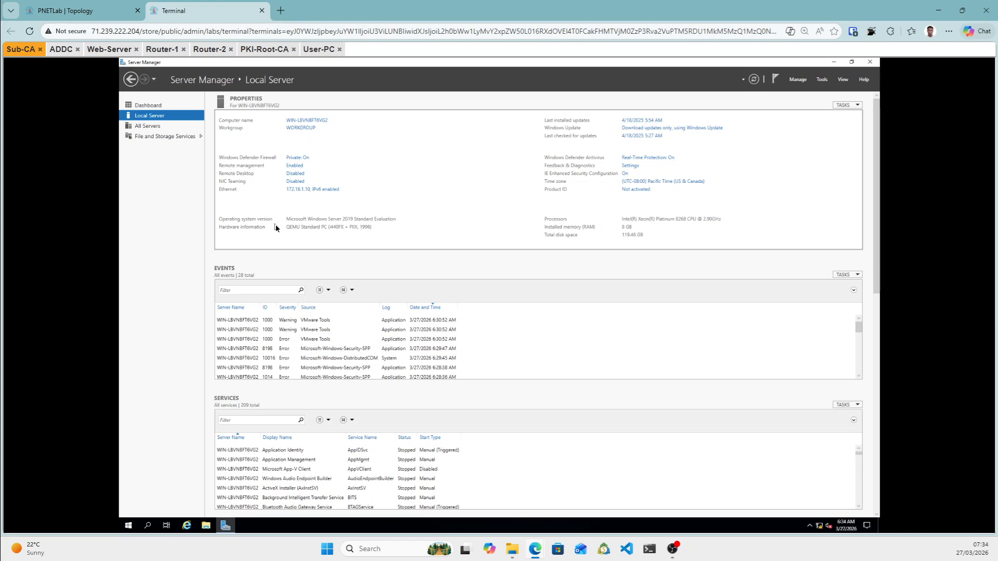
click(53, 50)
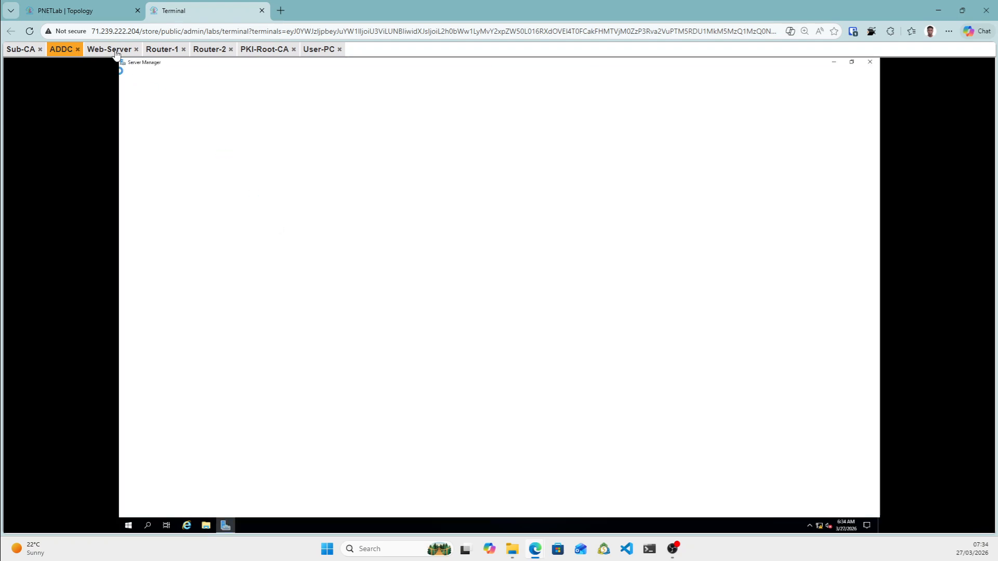
click(115, 50)
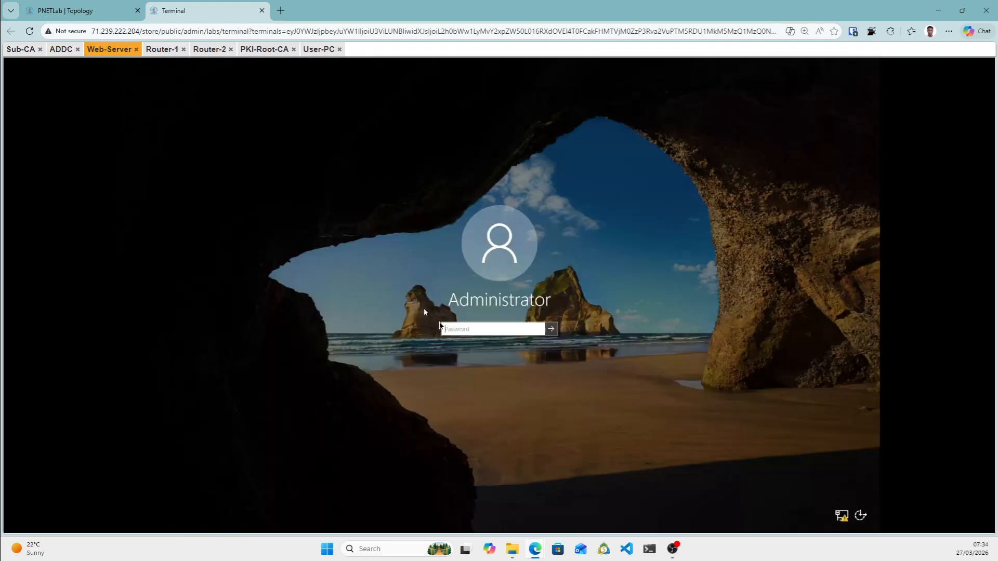
Sign in to Web-Server as Administrator with the account password.
click(451, 330)
text(Pa)
key(Return)
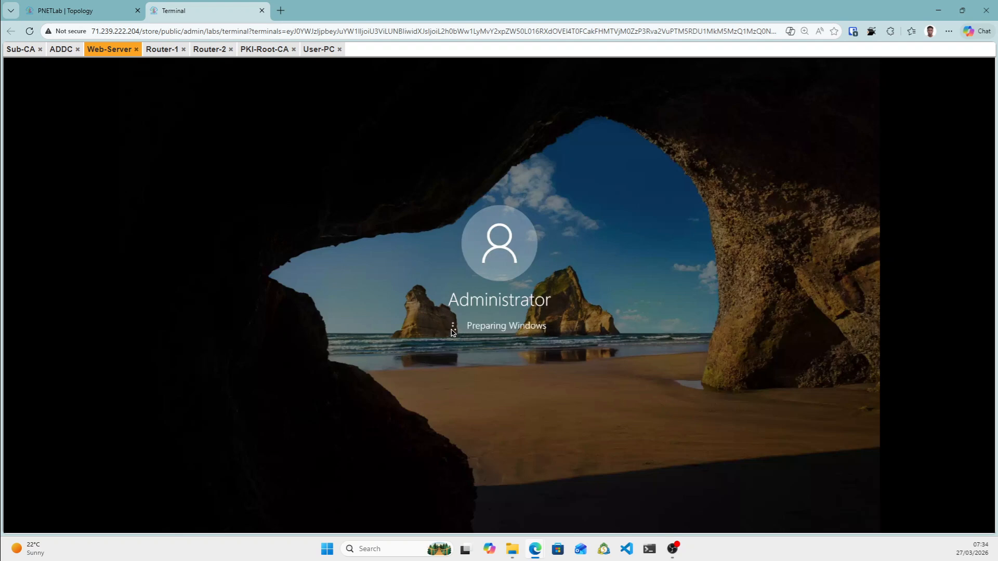
On ADDC, open the Ethernet adapter's properties from Local Server's network connections.
click(61, 49)
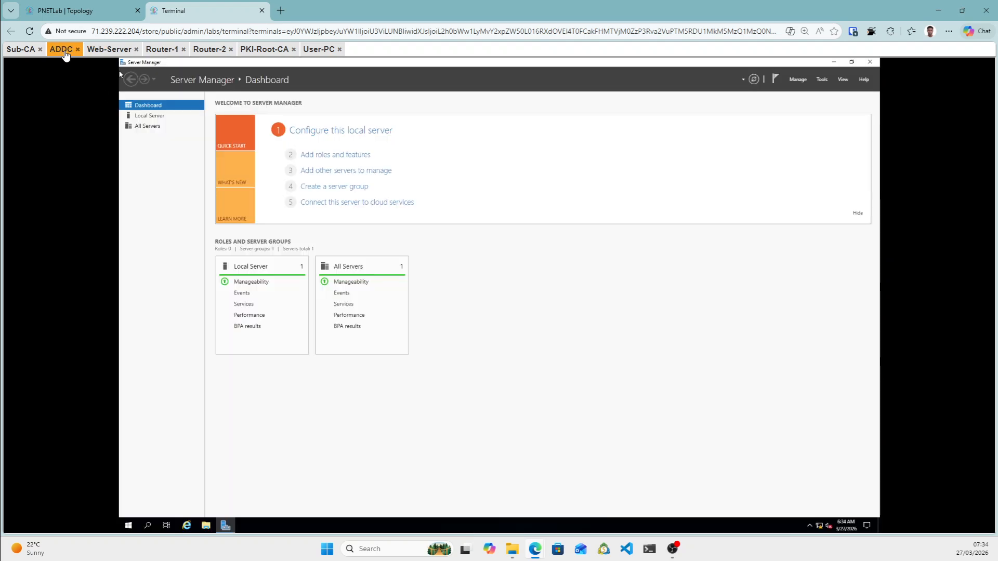
click(150, 117)
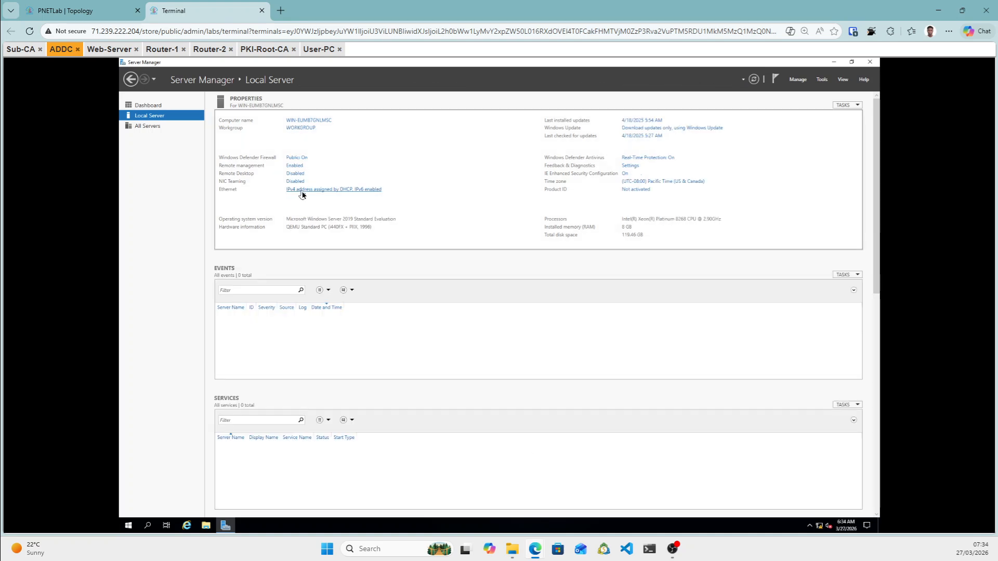
click(302, 191)
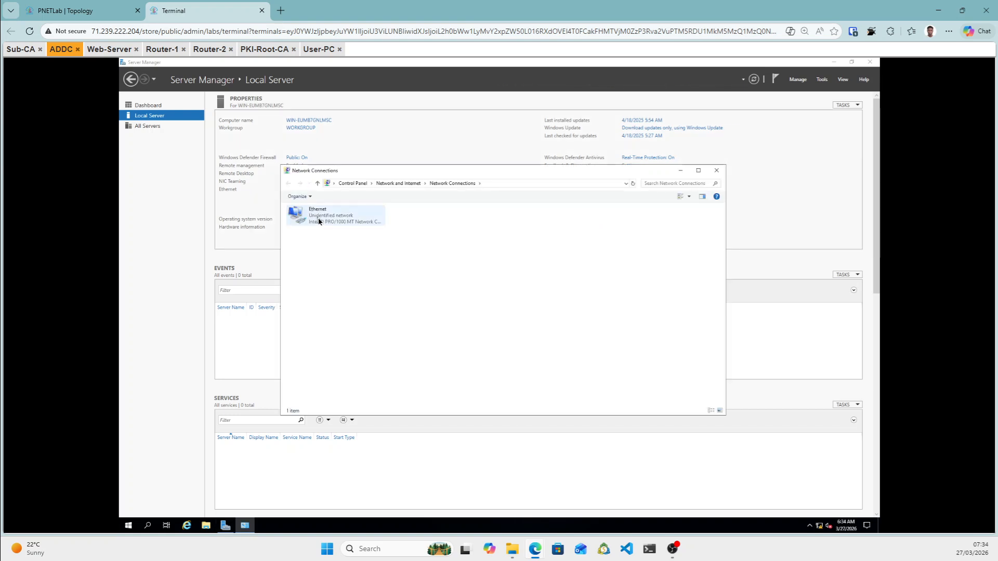
right_click(318, 219)
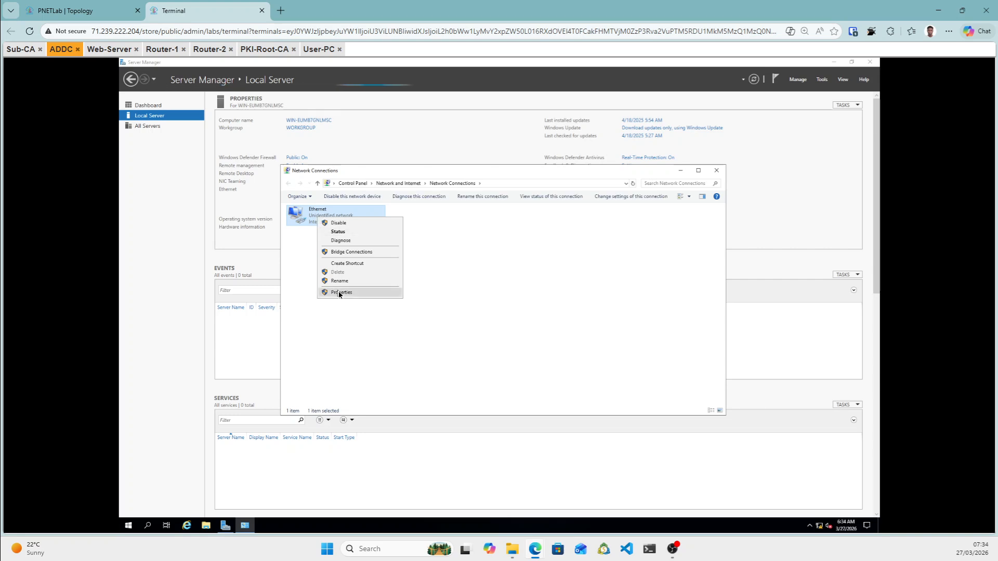
click(338, 292)
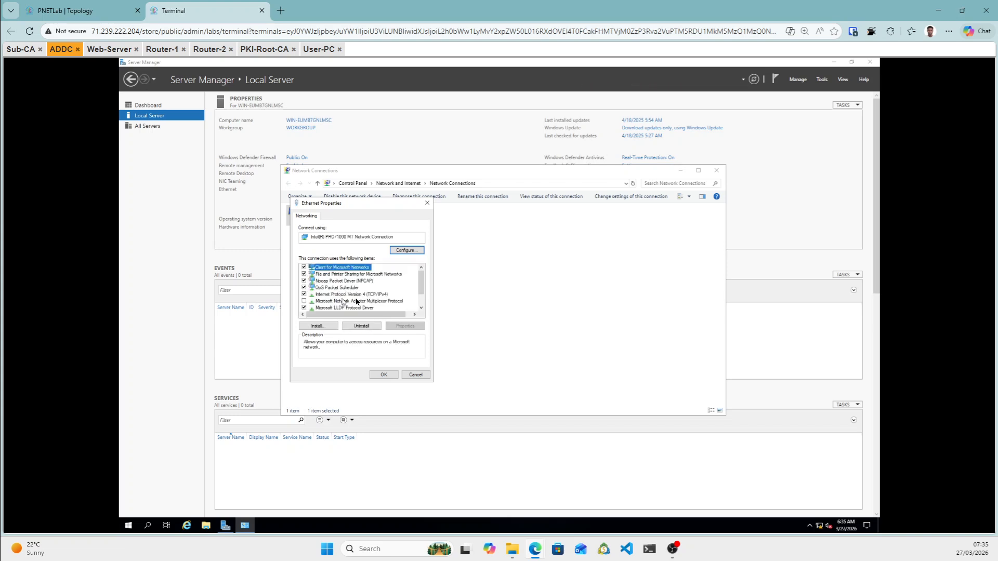
Set ADDC's static IPv4 to 192.168.1.10, mask 255.255.255.0, gateway 192.168.1.1, and save.
double_click(356, 295)
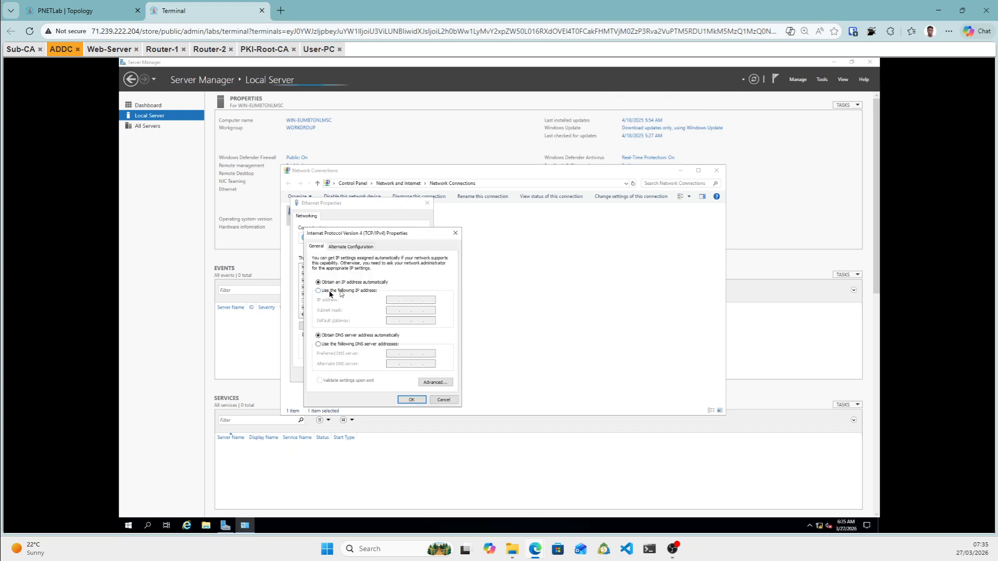
click(331, 291)
click(390, 301)
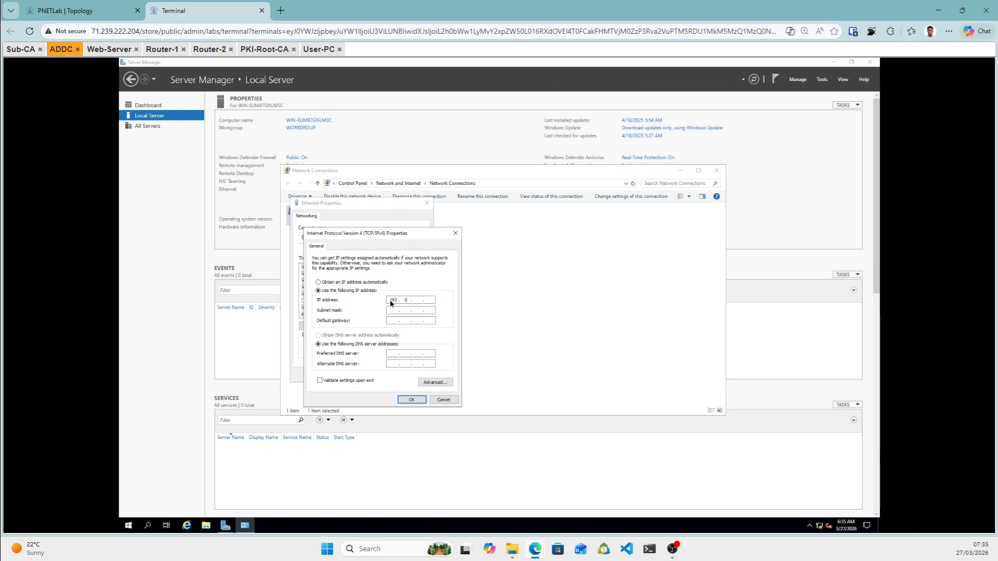
text(192 . 168 . 1 . 10)
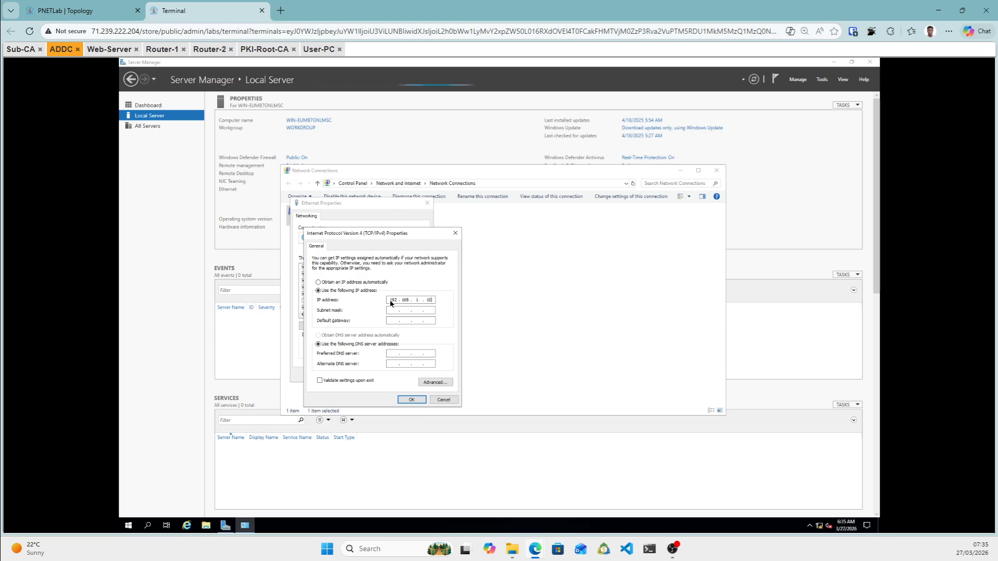
click(394, 311)
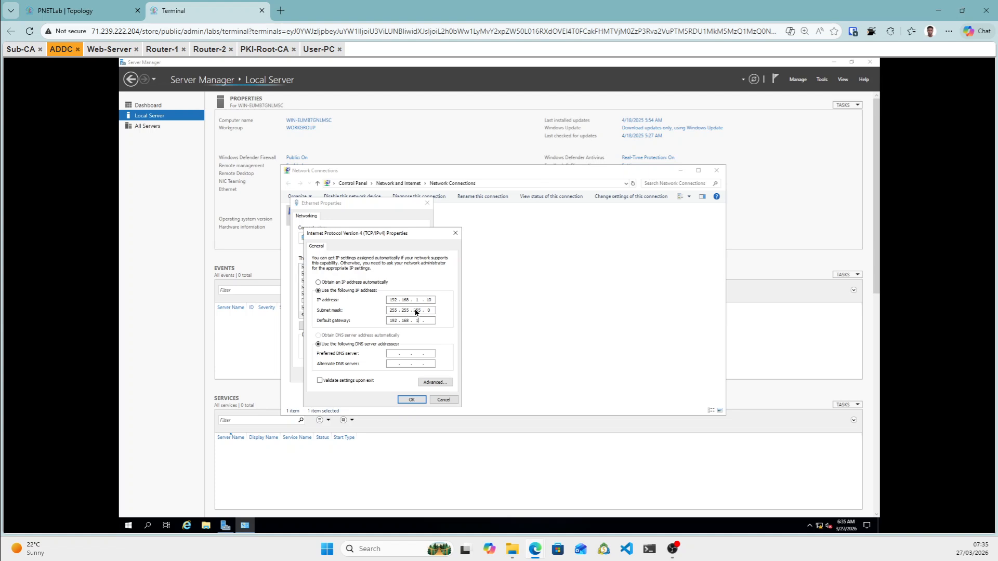
text(1)
click(419, 401)
click(384, 376)
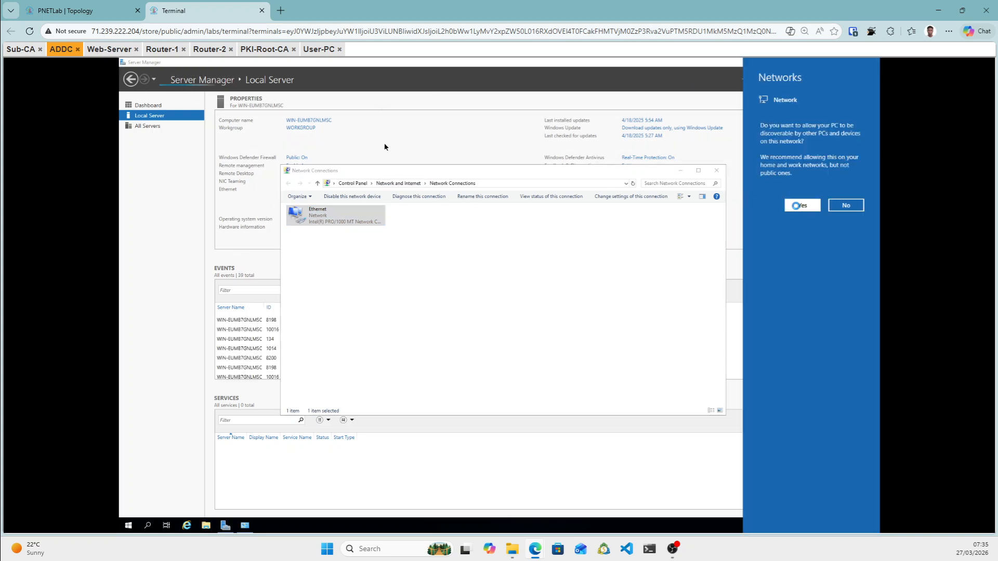
click(105, 54)
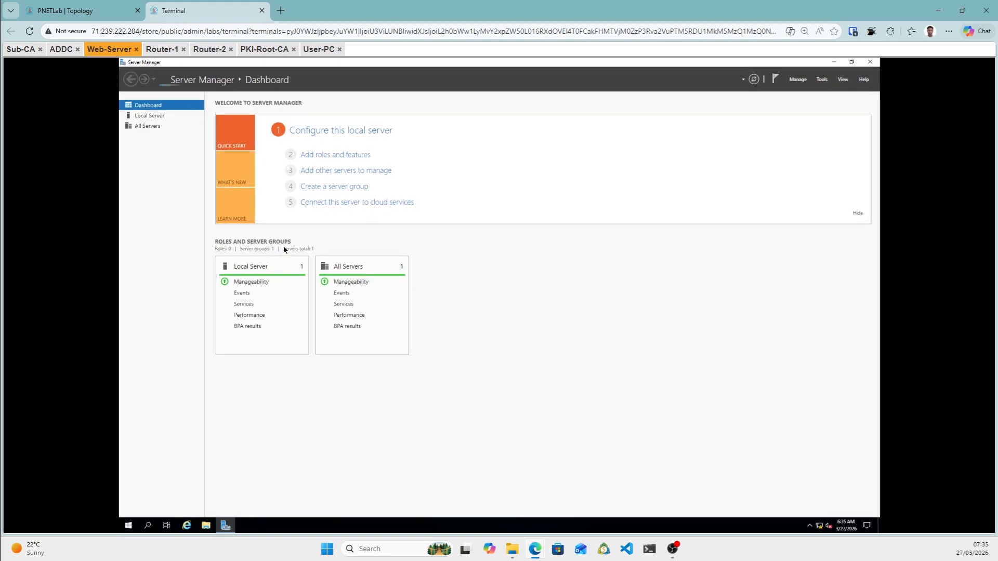
On Web-Server, open the Ethernet adapter's properties and select Internet Protocol Version 4.
click(156, 116)
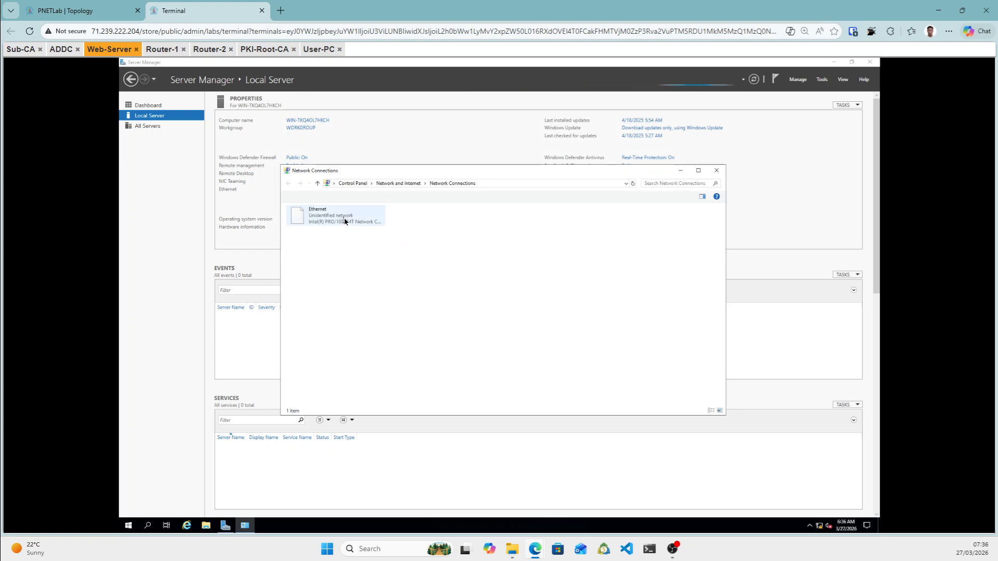
click(344, 219)
right_click(345, 220)
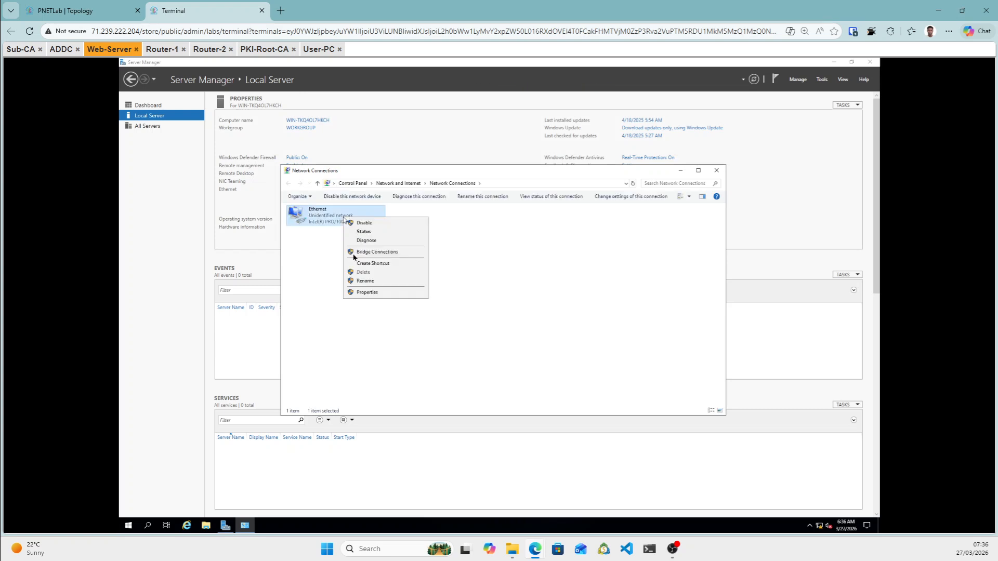
click(367, 293)
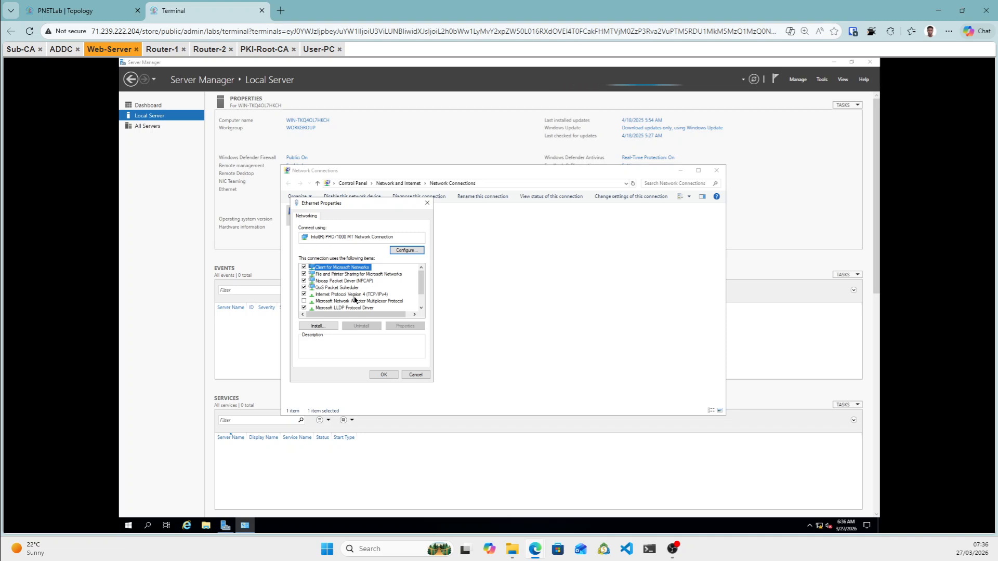
click(354, 295)
Set Web-Server's static IPv4 to 192.168.1.11/24, gateway 192.168.1.1, DNS 192.168.1.10, and save.
double_click(355, 295)
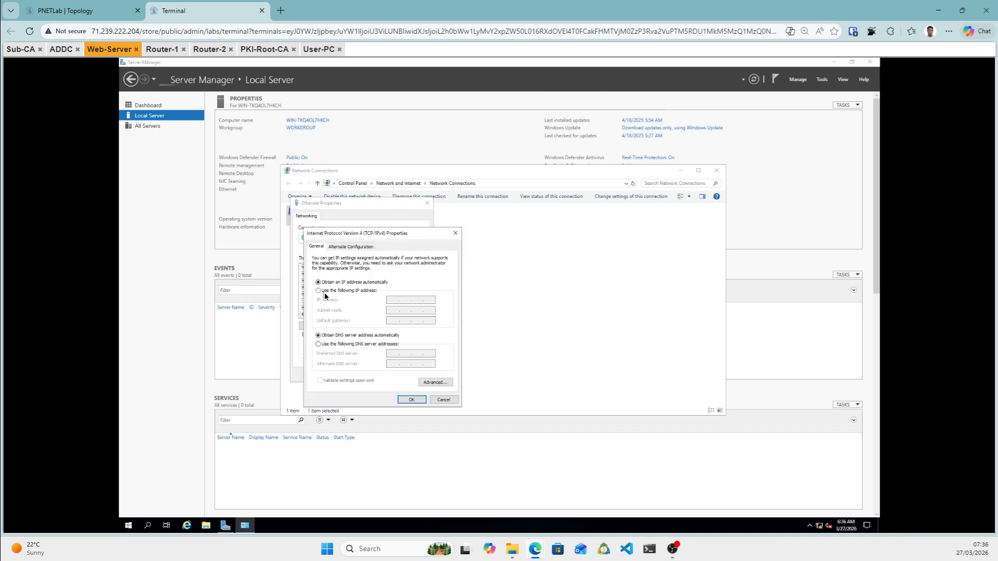
click(322, 291)
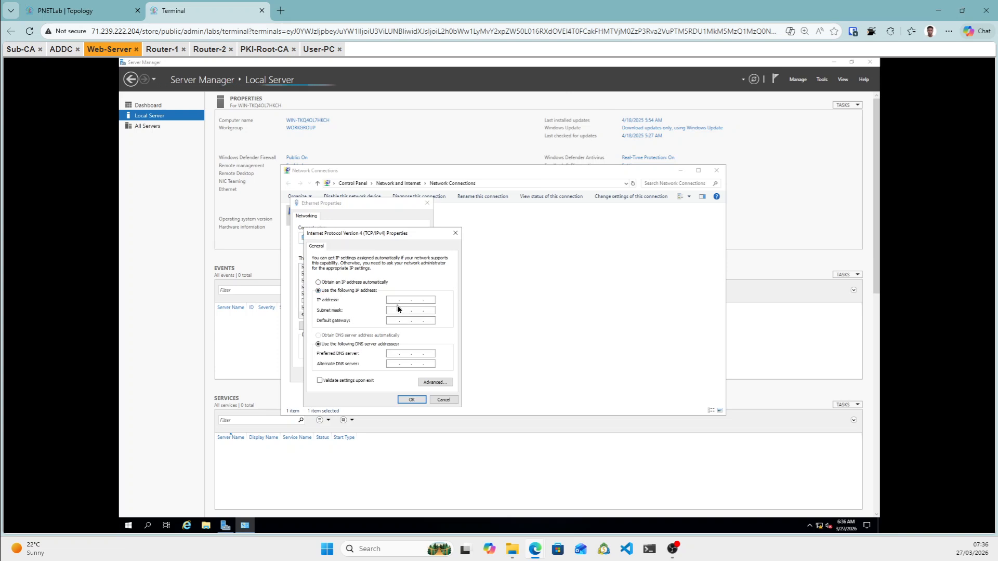
click(393, 301)
text(192 . 168 . 1 . 11)
click(394, 313)
click(394, 322)
text(192 . 168)
click(396, 354)
text(192 . 168)
click(417, 400)
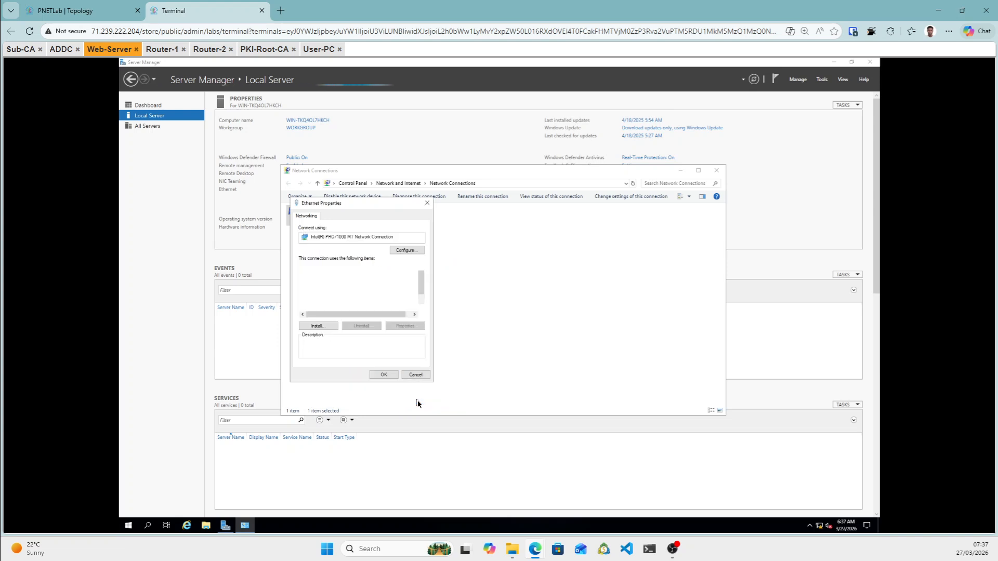
click(389, 377)
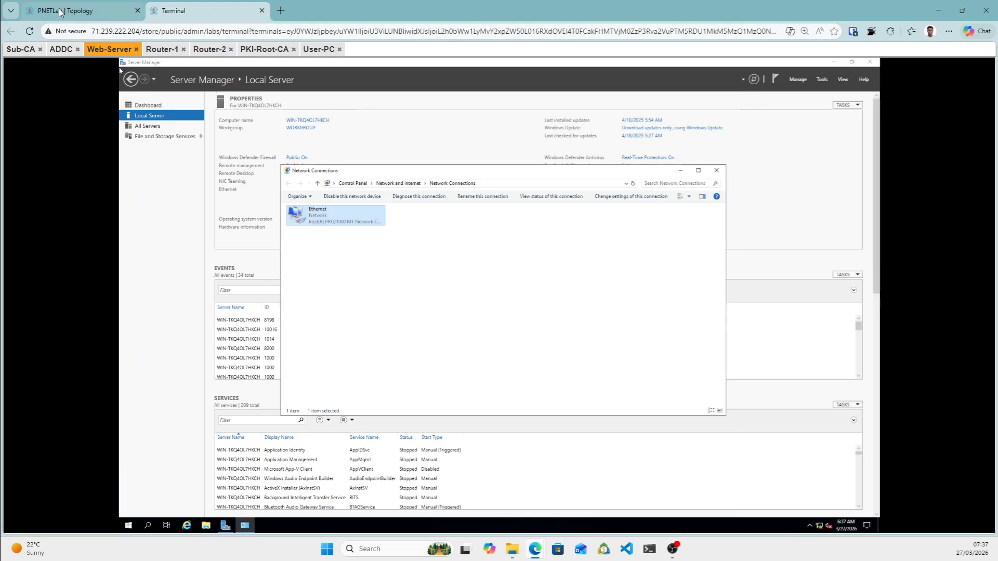
click(59, 9)
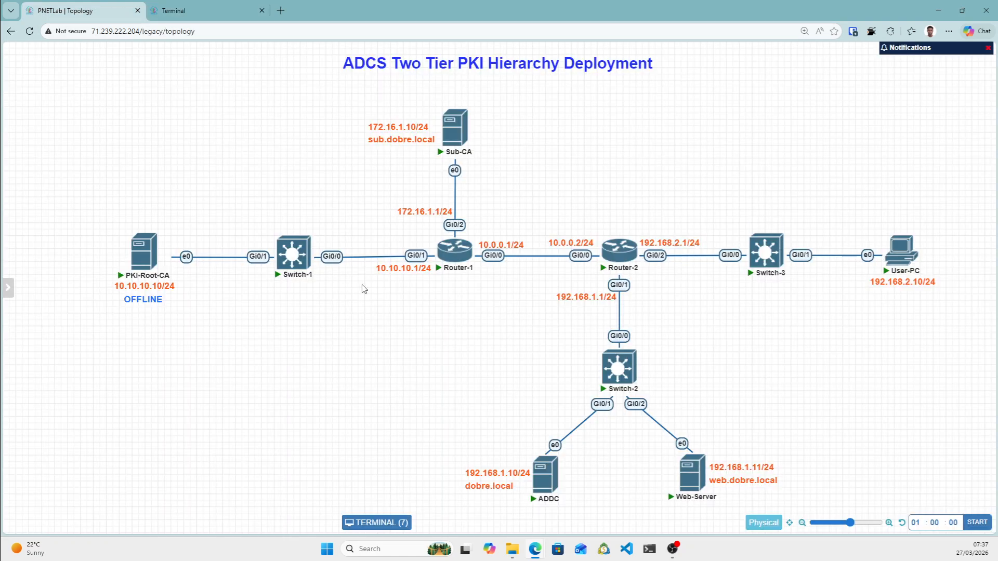
mouse_move(133, 257)
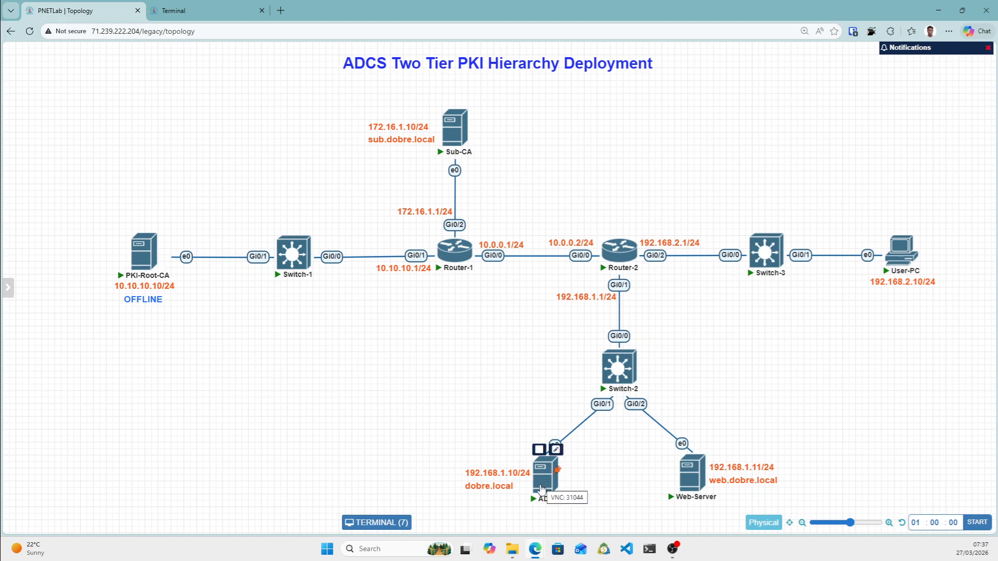
click(213, 10)
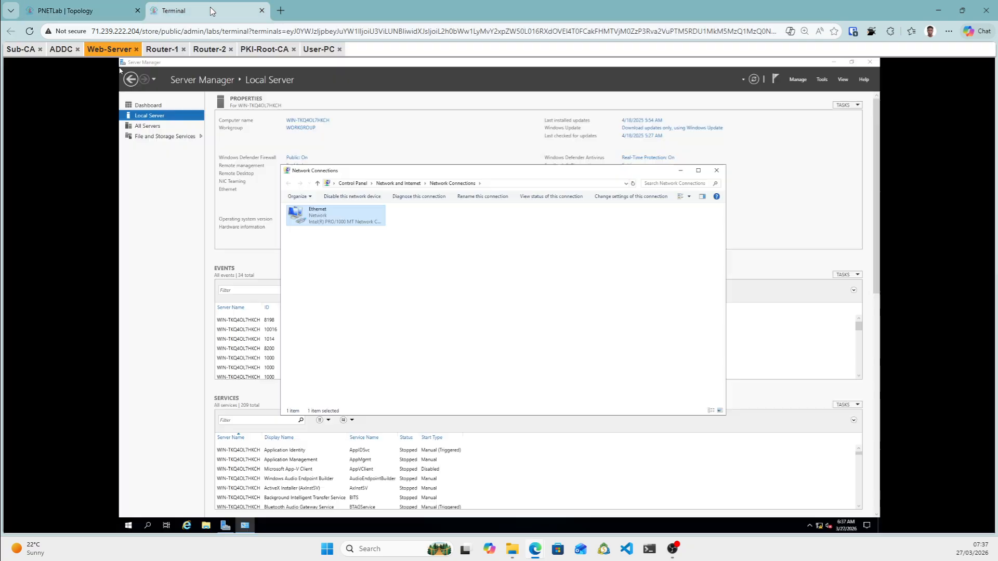
Change the PKI-Root-CA server's computer name to PKI-ROOT-CA in System Properties.
click(262, 49)
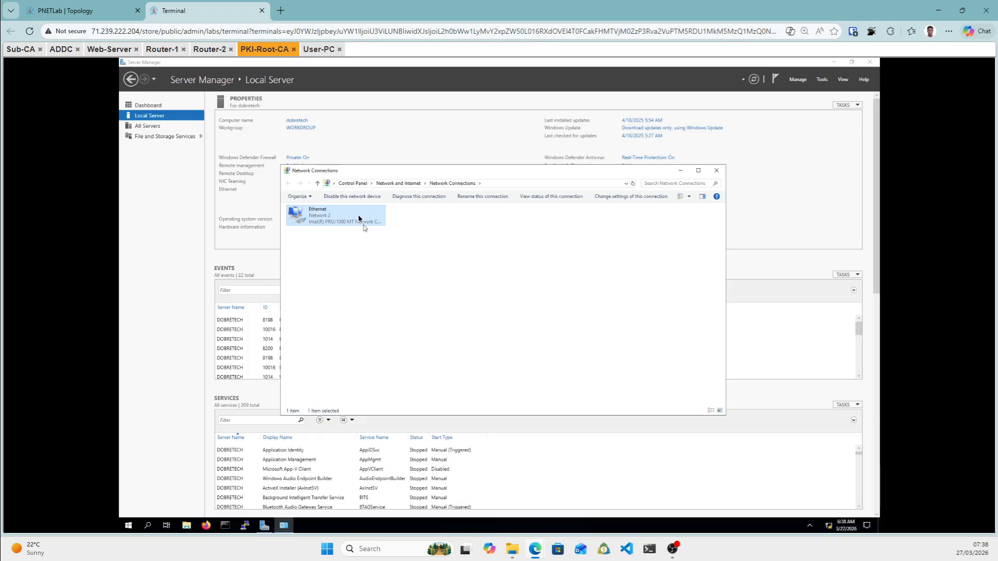
click(296, 122)
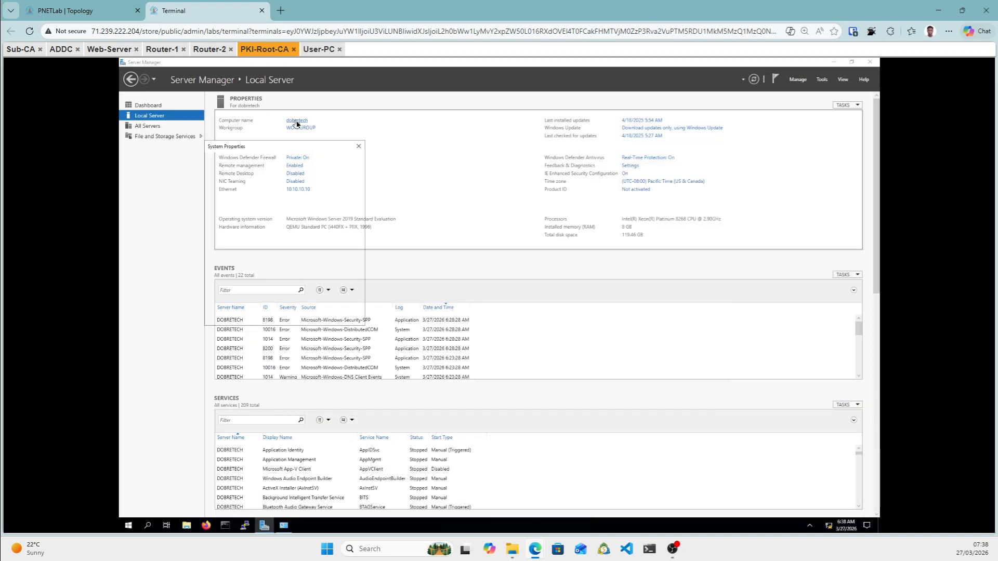
click(338, 237)
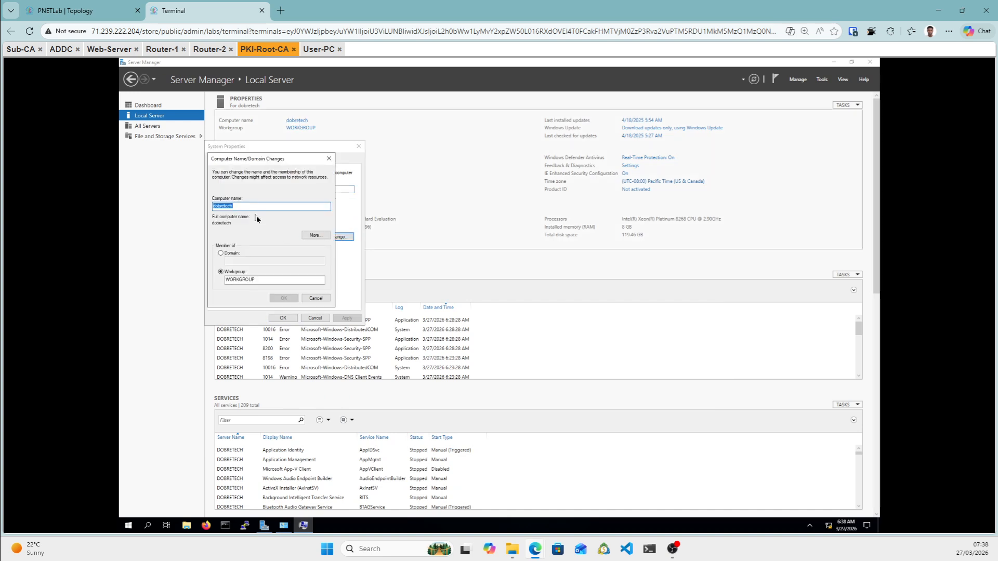
text(PKI)
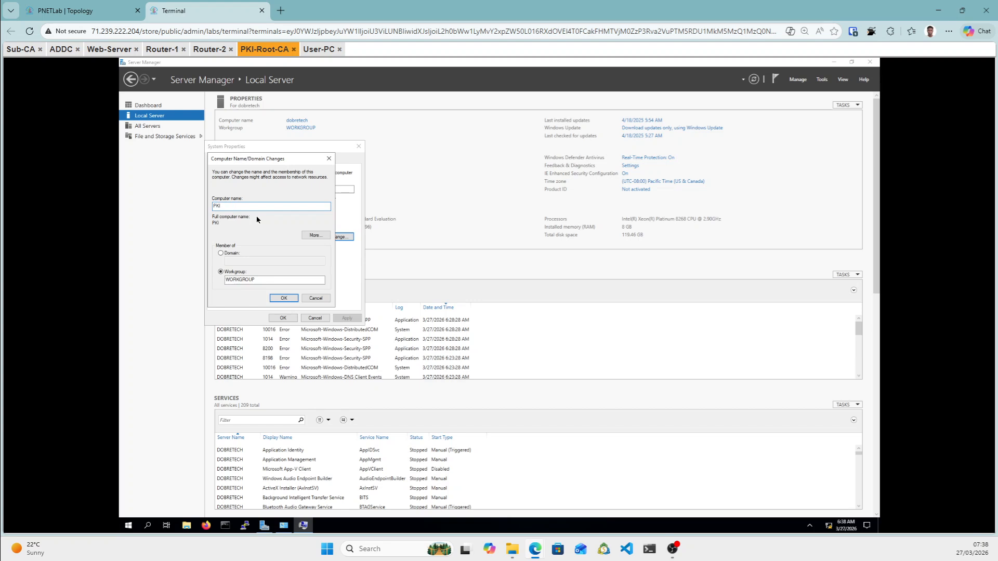
text(=)
key(BackSpace)
text(CA)
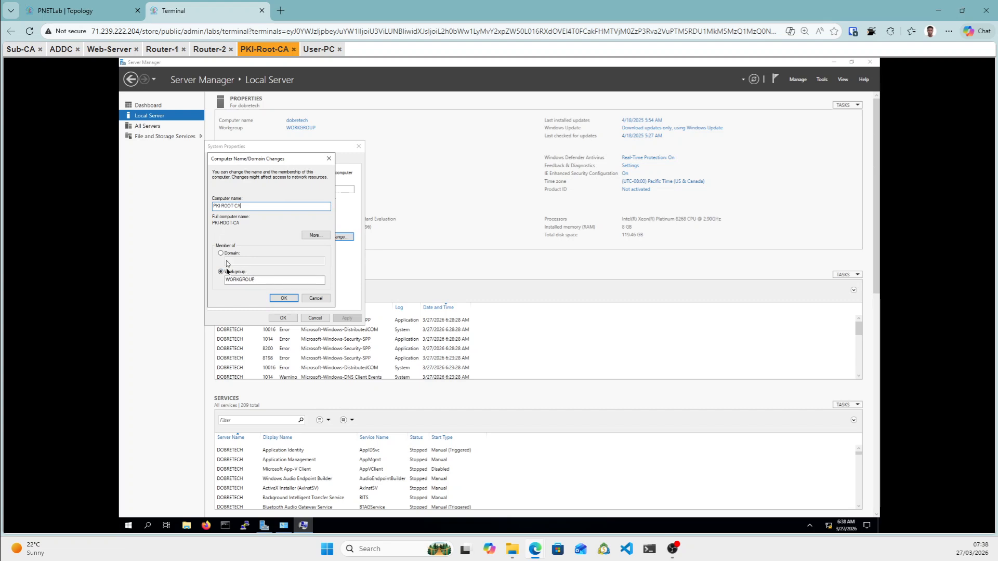
click(286, 300)
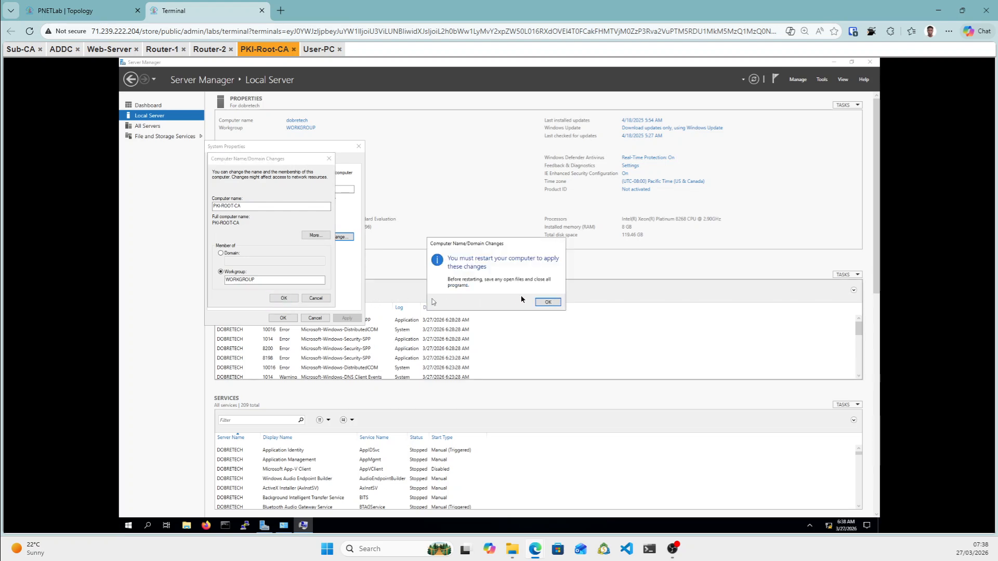
Close System Properties and restart the server now to apply the new name.
click(547, 301)
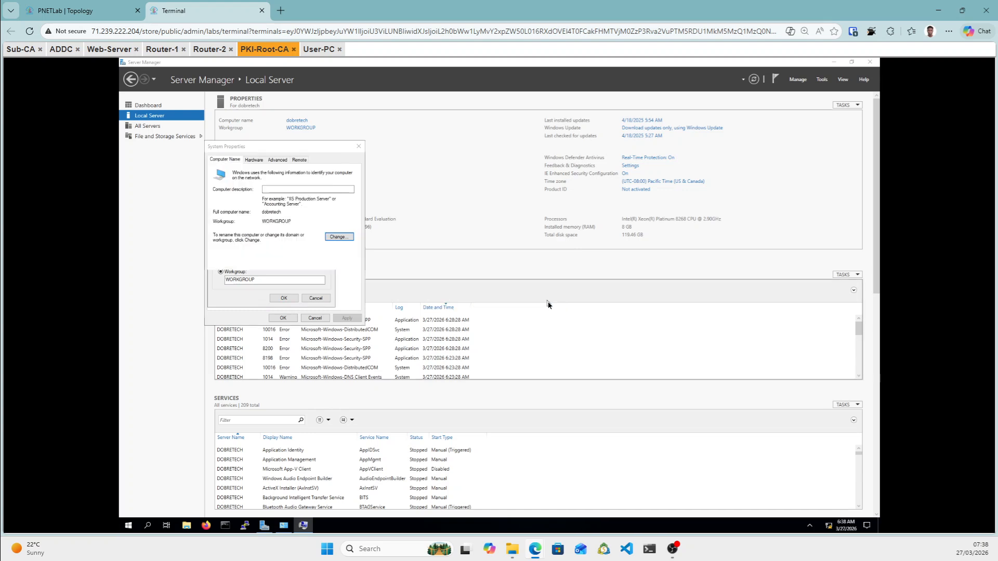
click(282, 318)
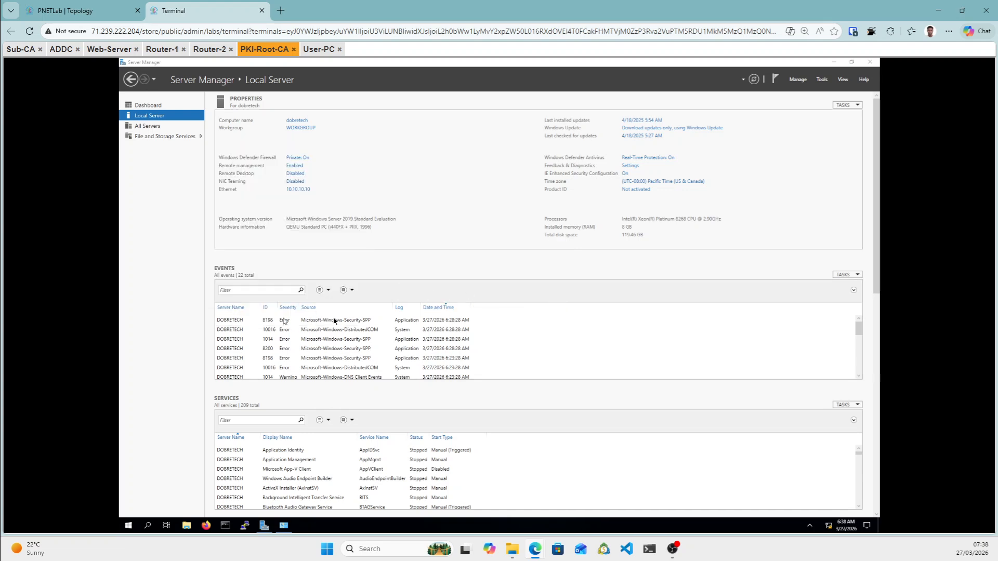
click(499, 300)
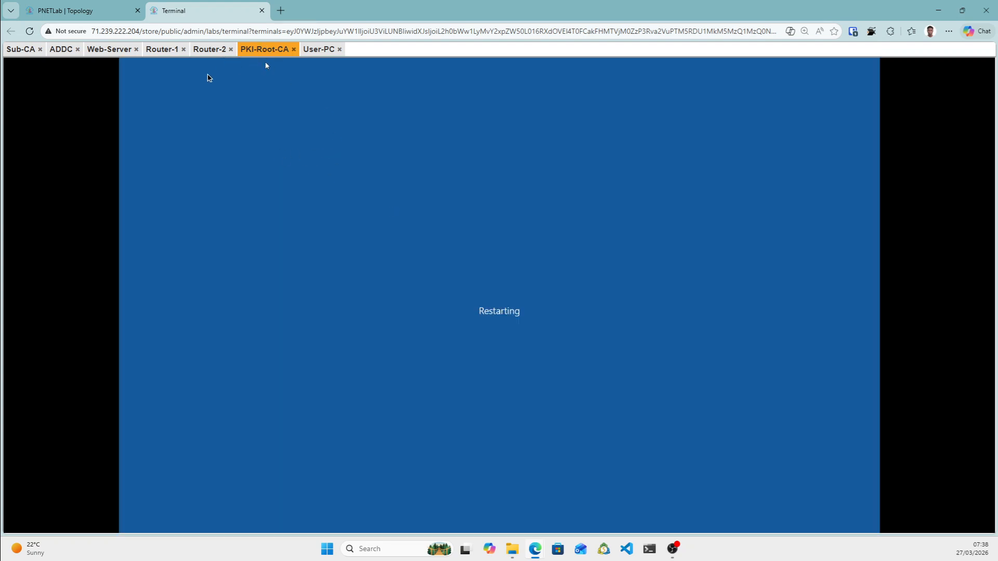
drag(57, 51, 60, 68)
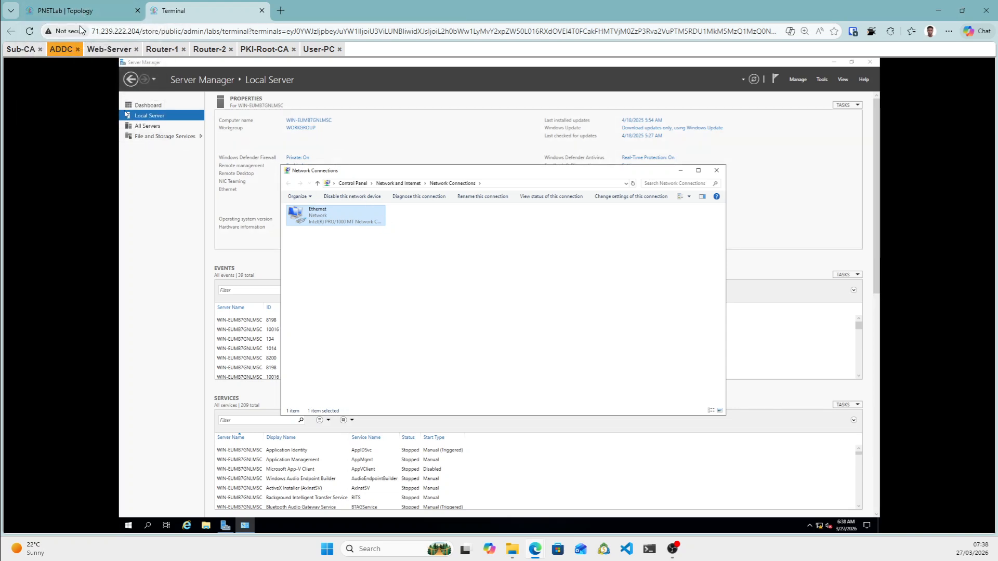
From User-PC's command prompt, ping 192.168.1.10 and then stop it.
click(321, 50)
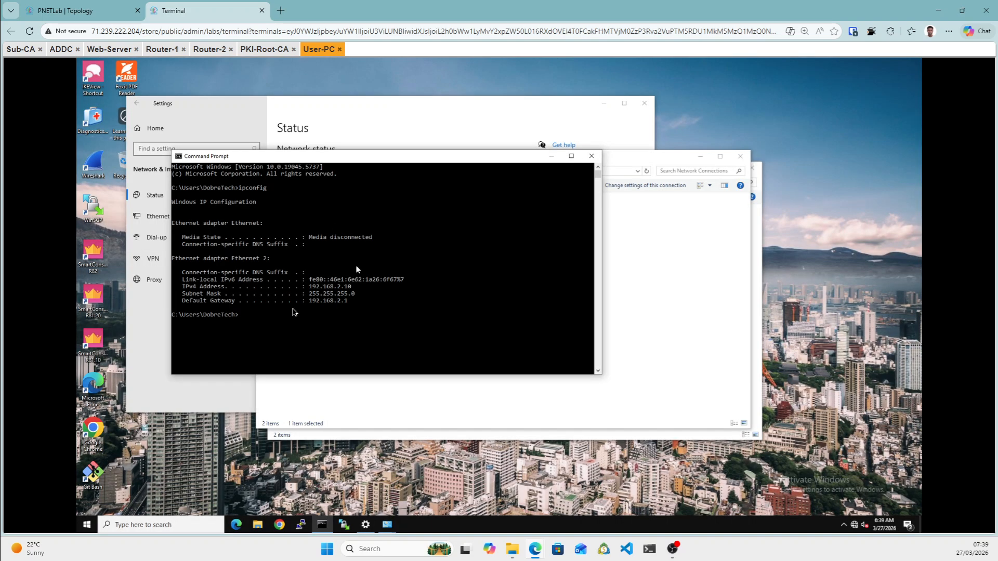
click(280, 315)
text(PING)
key(BackSpace)
key(BackSpace)
key(BackSpace)
key(BackSpace)
key(BackSpace)
text(ping 192.168.1.10)
key(Return)
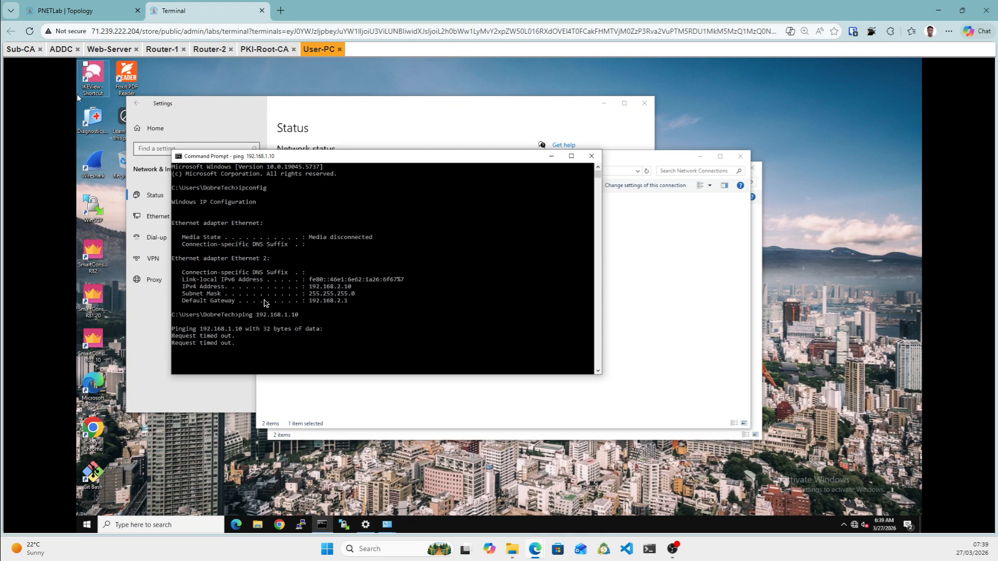
key(ctrl+c)
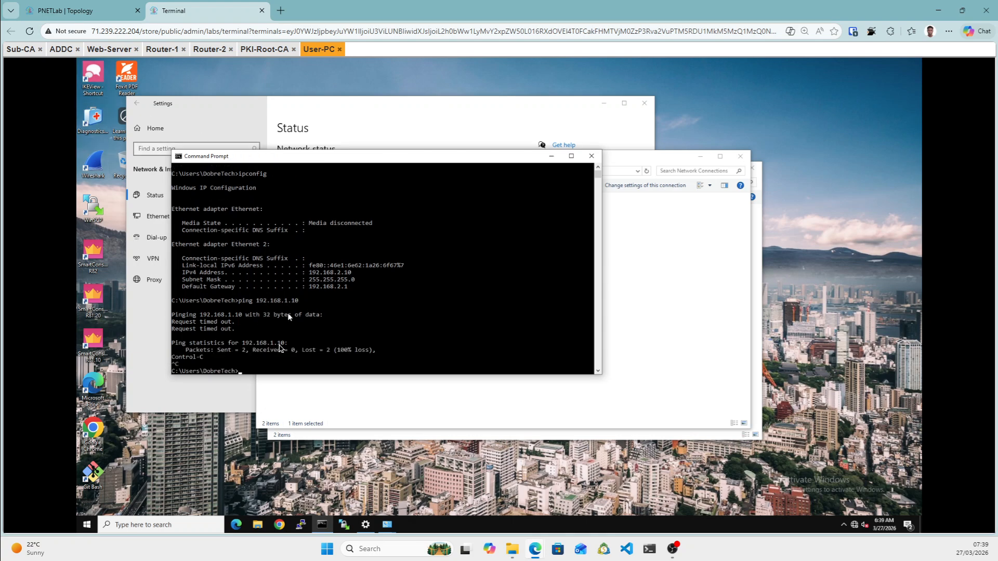
Ping 192.168.2.1 from User-PC and stop it.
click(279, 364)
text(pijng)
key(BackSpace)
key(BackSpace)
key(BackSpace)
key(BackSpace)
key(BackSpace)
key(BackSpace)
text(ng 192.168)
key(BackSpace)
key(BackSpace)
key(BackSpace)
text(168)
key(Return)
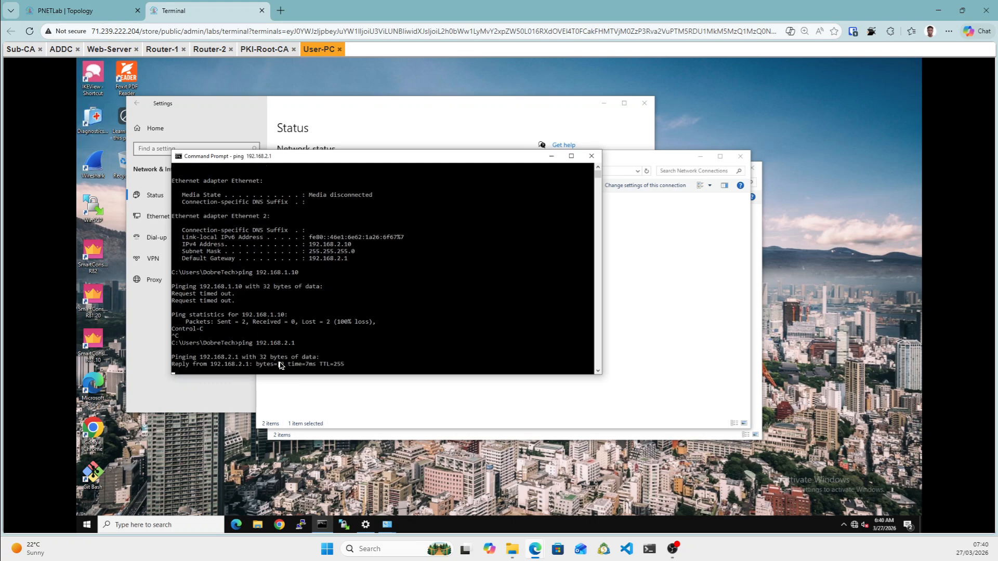
key(ctrl+c)
On ADDC, close Network Connections and open the server's firewall settings.
click(53, 50)
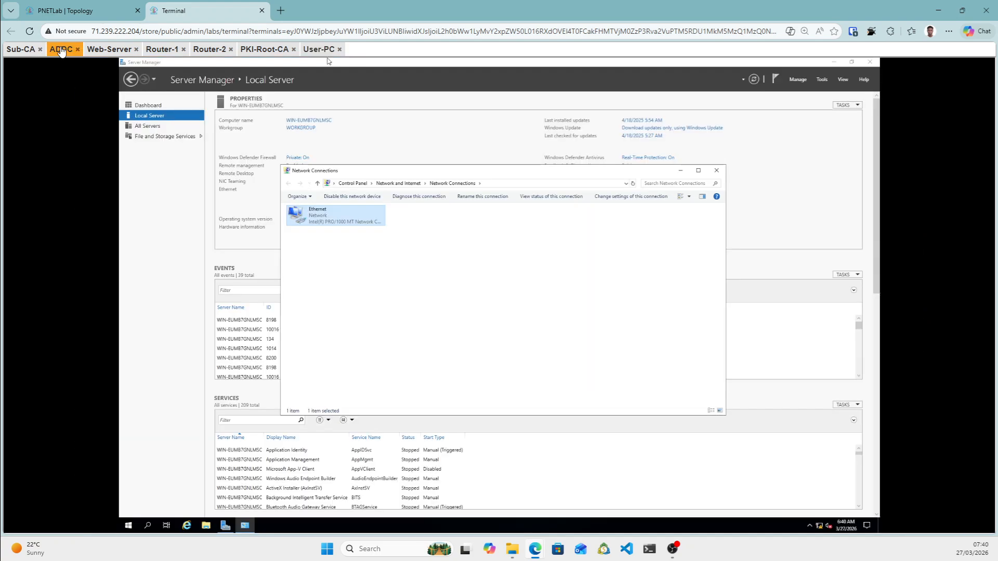
click(716, 170)
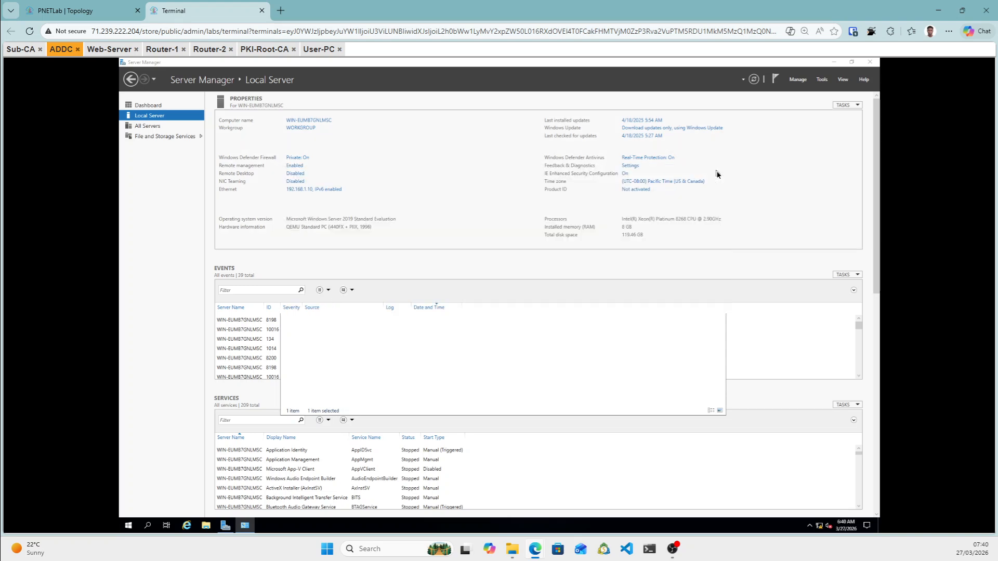
click(301, 159)
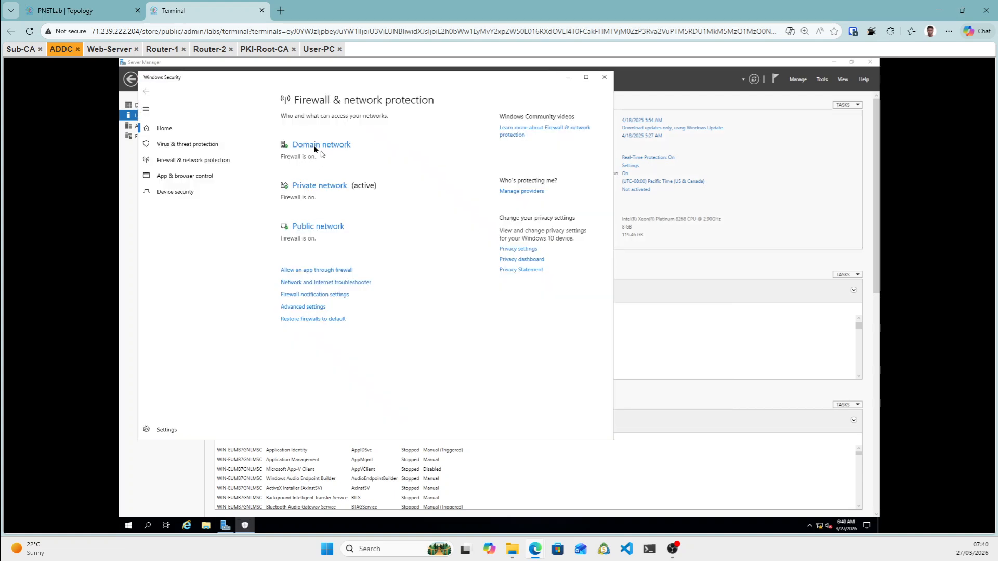
Switch ADDC's Domain, Private and Public network firewall toggles to Off and close Windows Security.
click(315, 145)
click(289, 224)
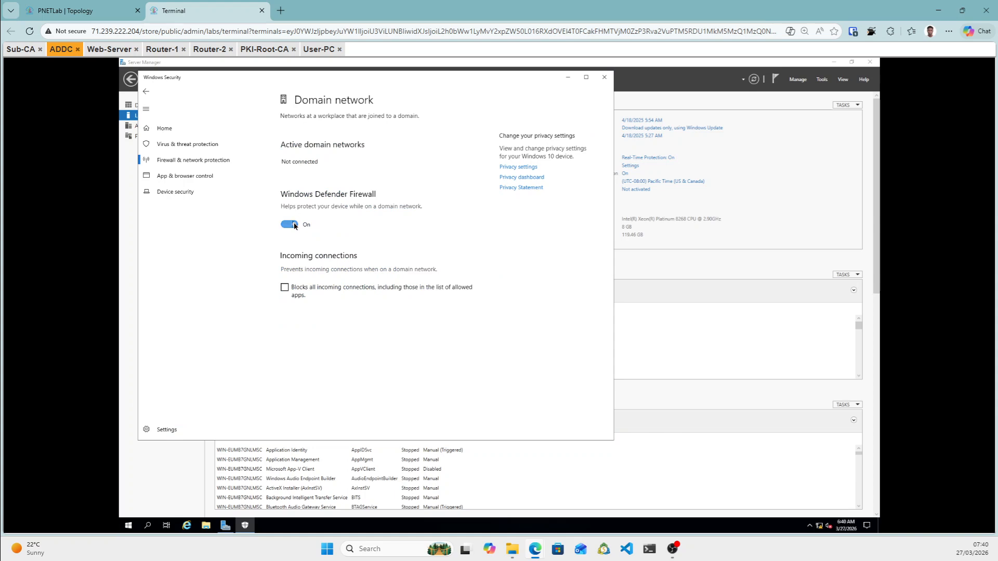
click(143, 92)
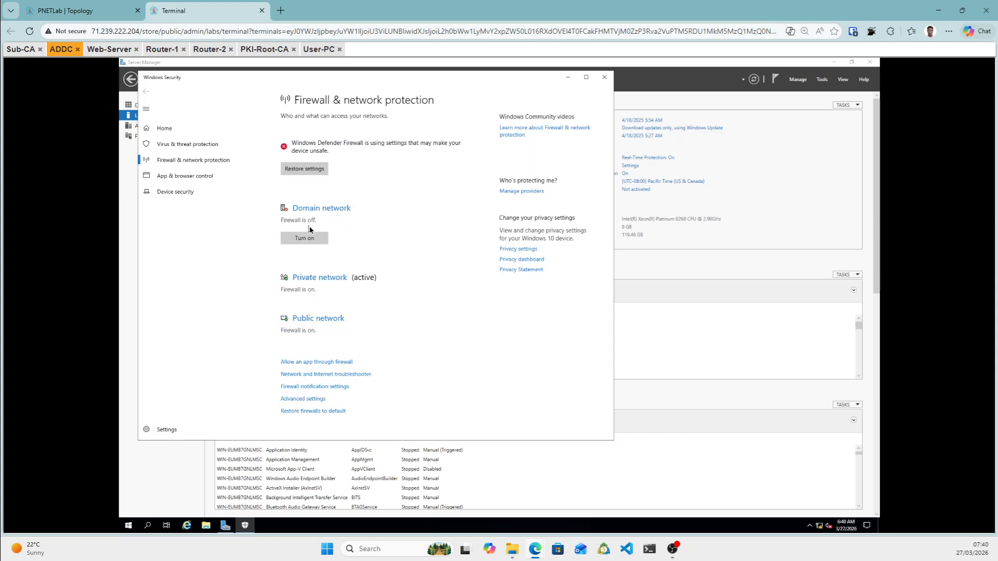
click(305, 279)
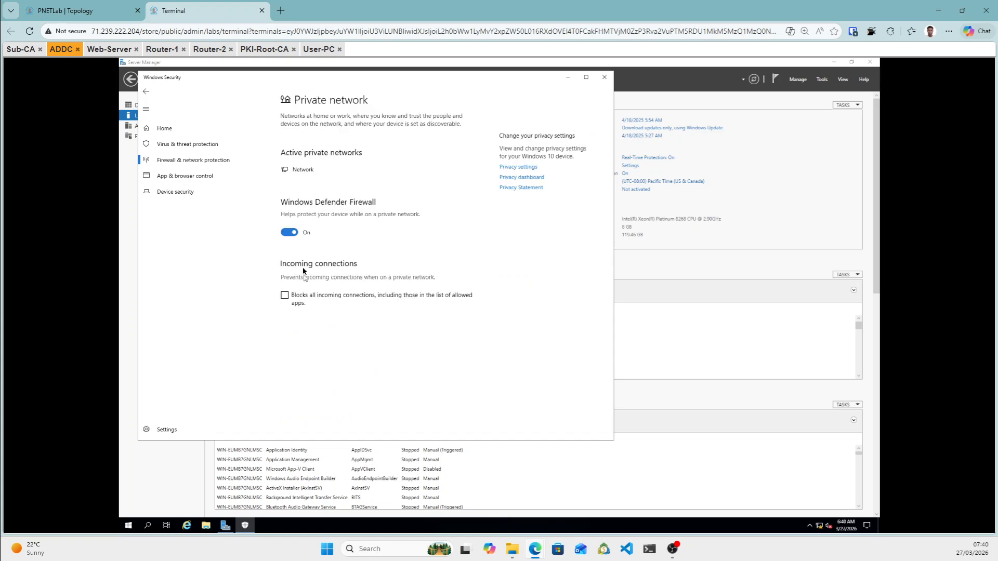
click(289, 231)
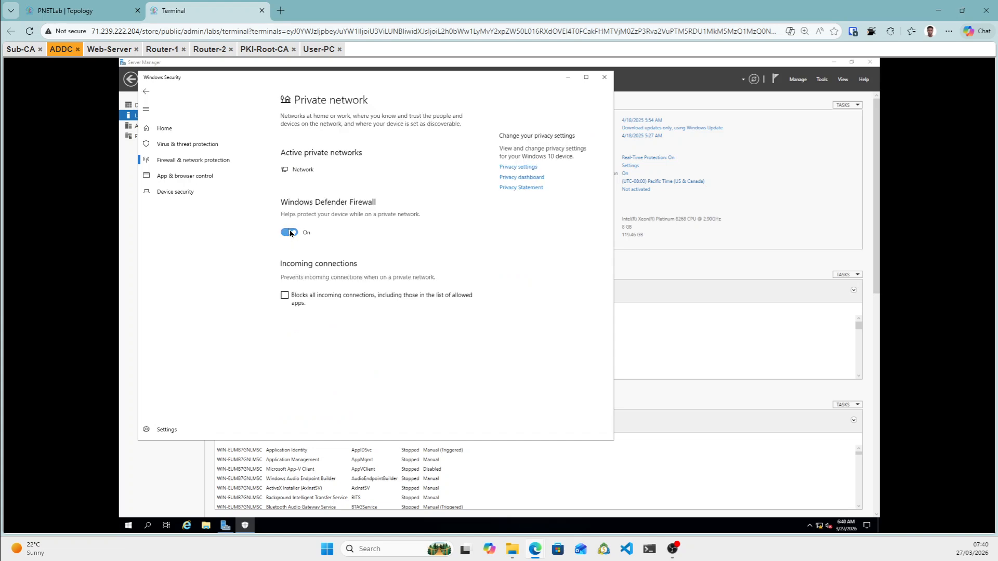
click(147, 93)
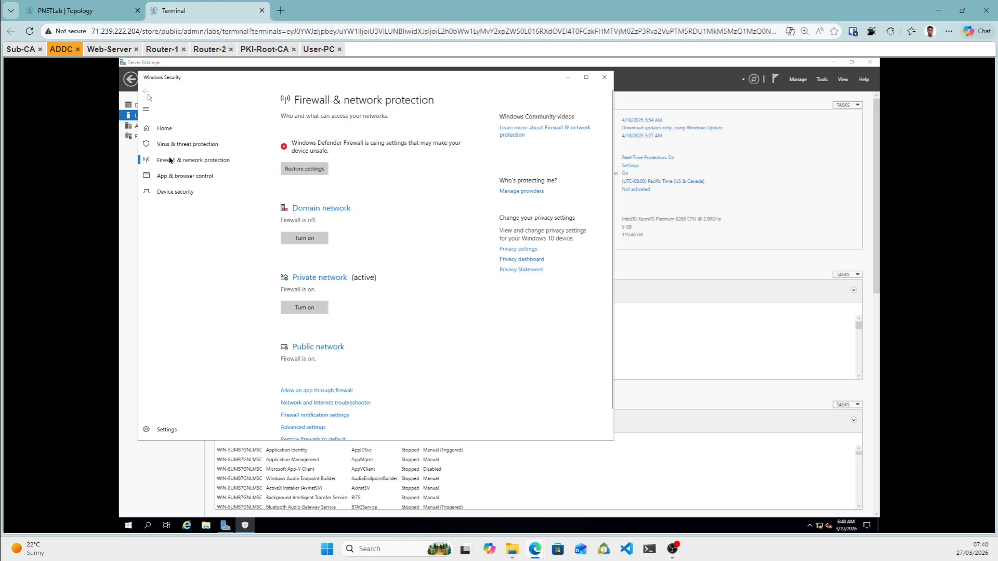
click(317, 347)
click(304, 229)
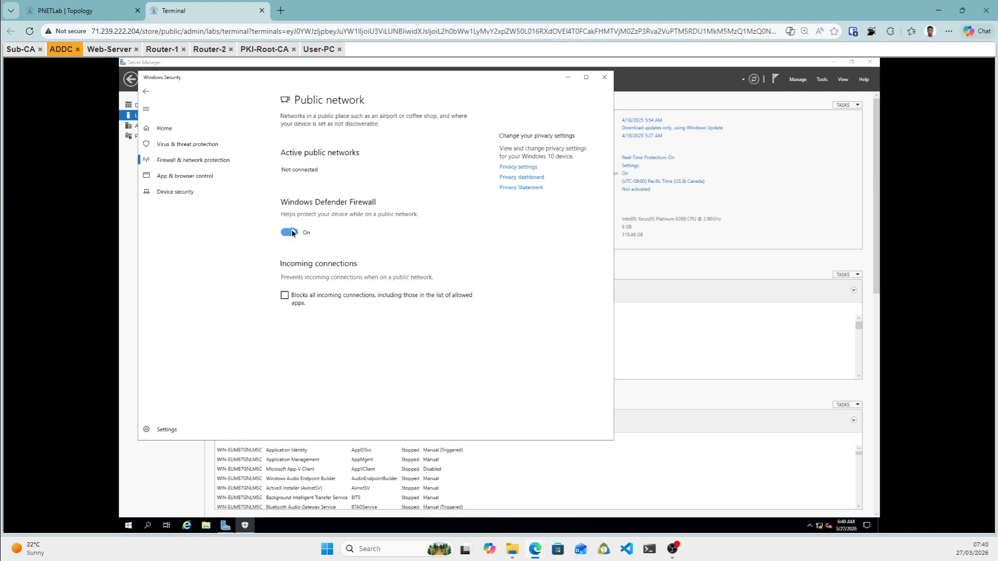
click(146, 92)
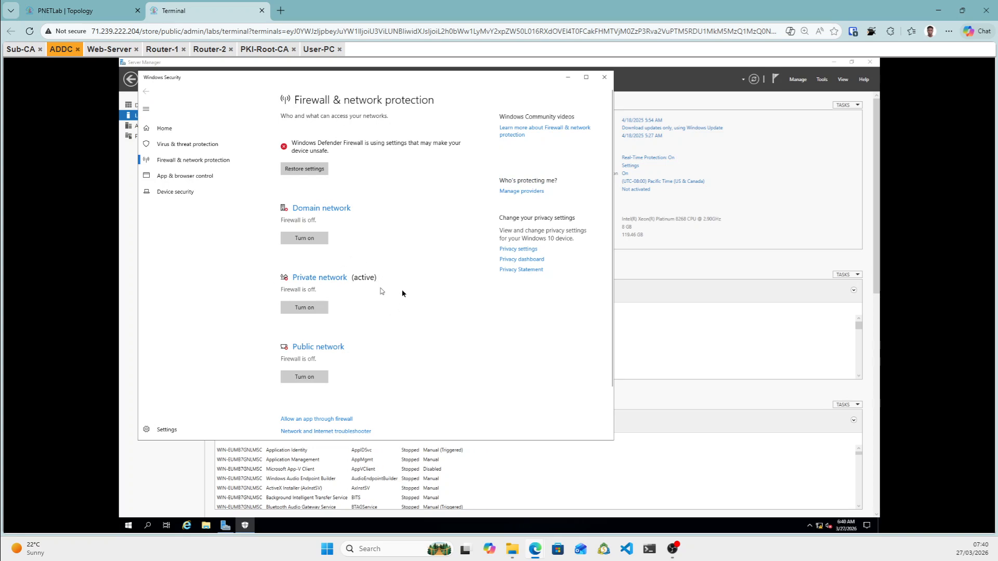
click(604, 79)
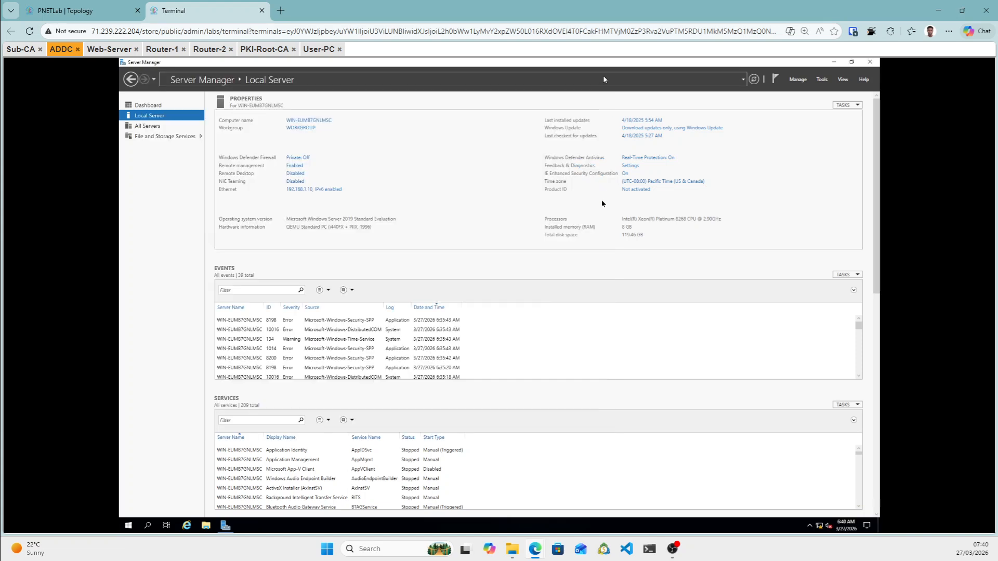
Rerun ping 192.168.1.10 on User-PC, confirm replies with 0% loss, then stop it.
click(322, 51)
key(Up)
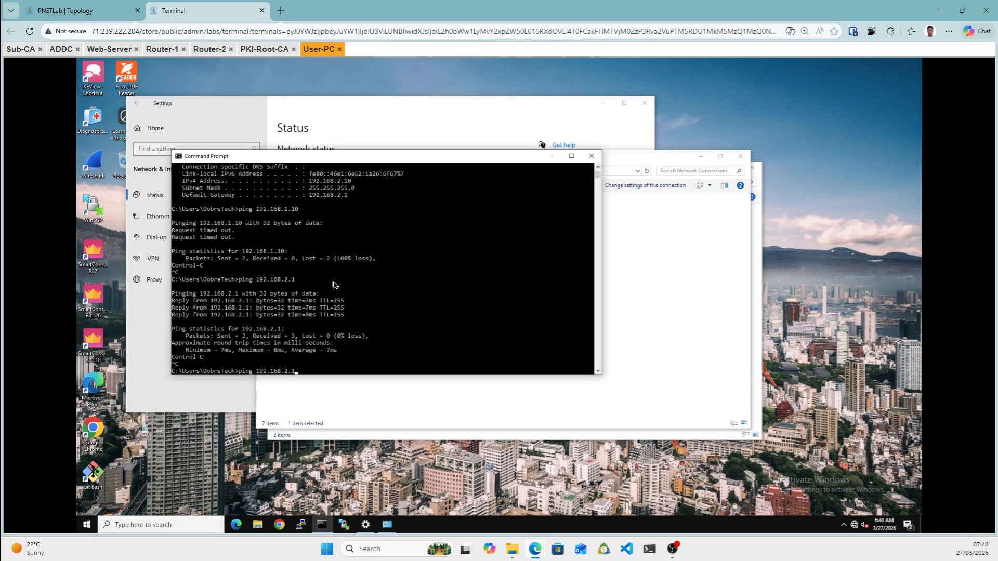
key(Up)
key(Return)
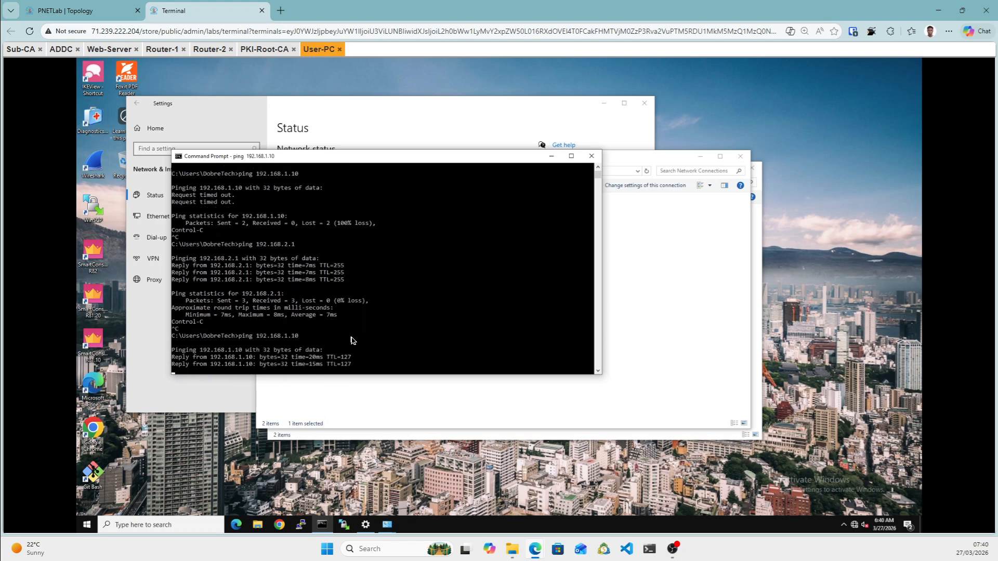
key(ctrl+c)
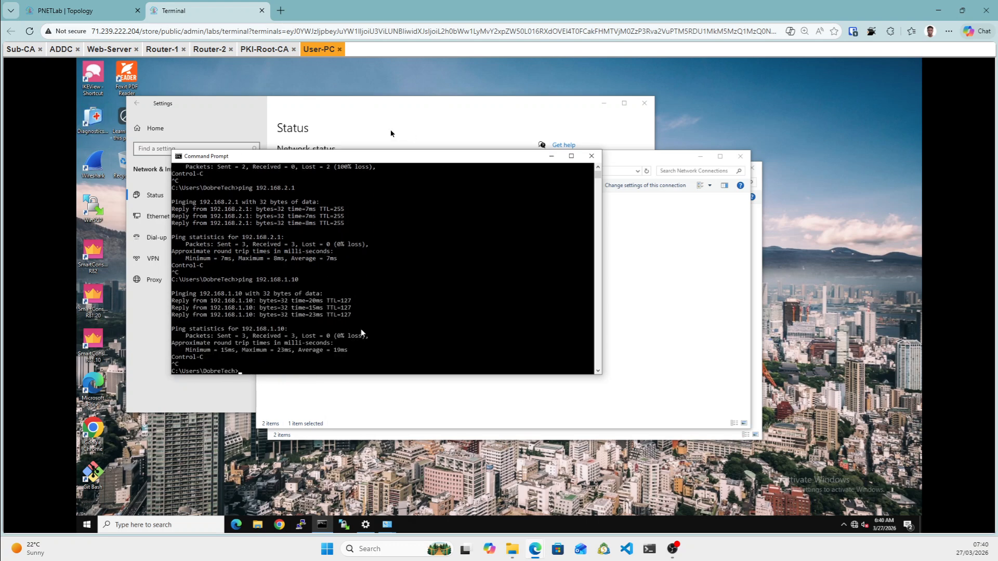
click(112, 49)
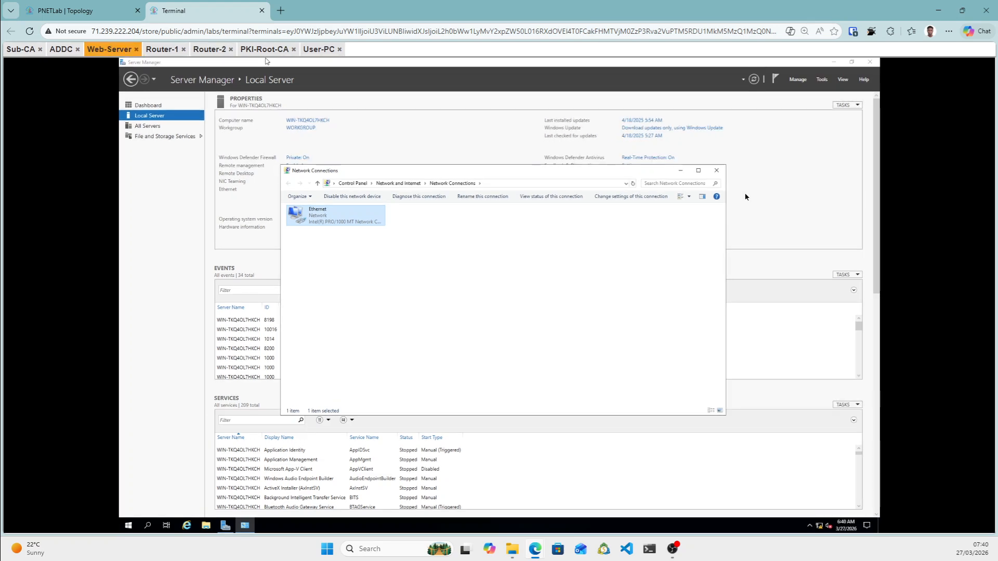
Switch Web-Server's Domain, Private and Public network firewall toggles to Off and close Windows Security.
click(681, 170)
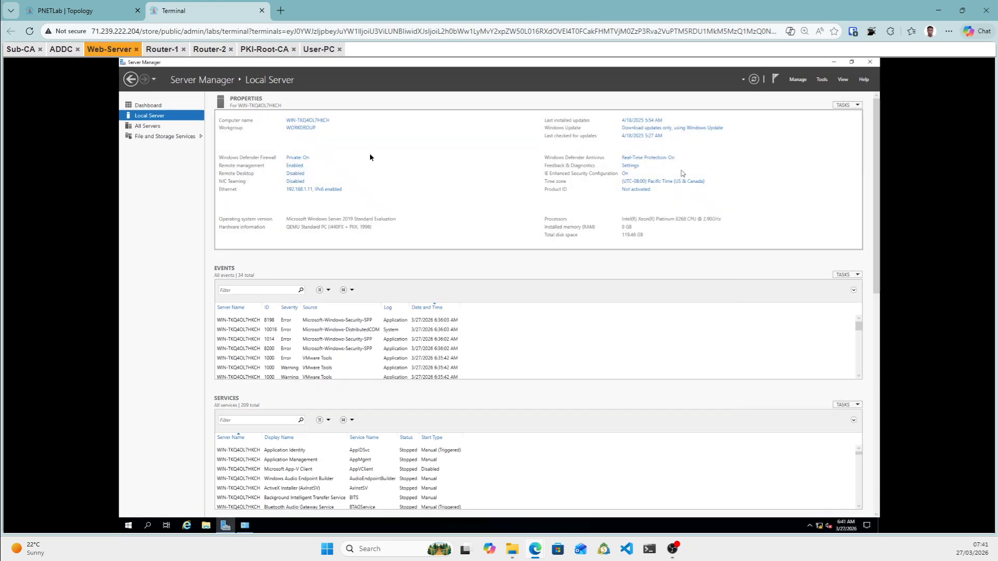
click(295, 159)
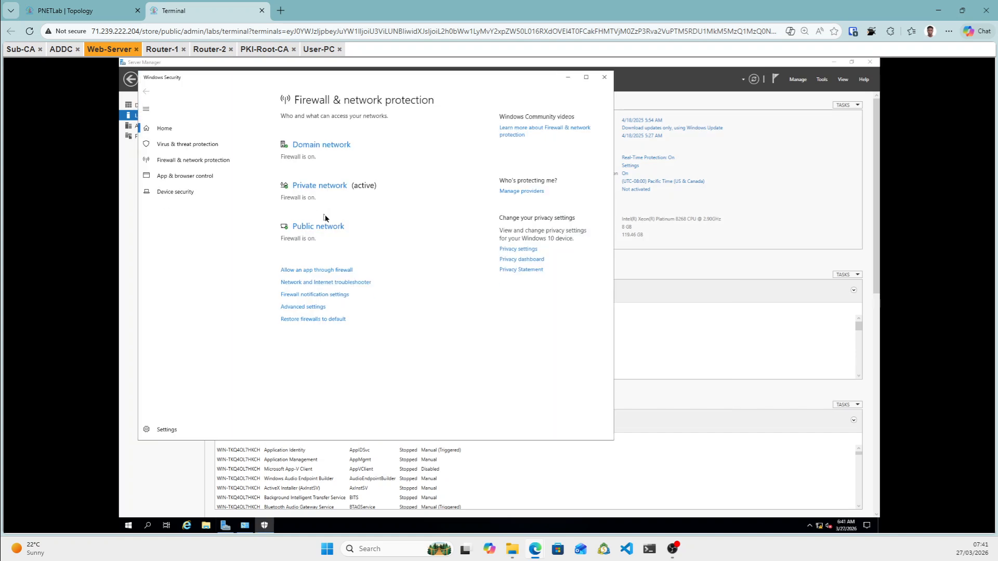
click(319, 148)
click(291, 226)
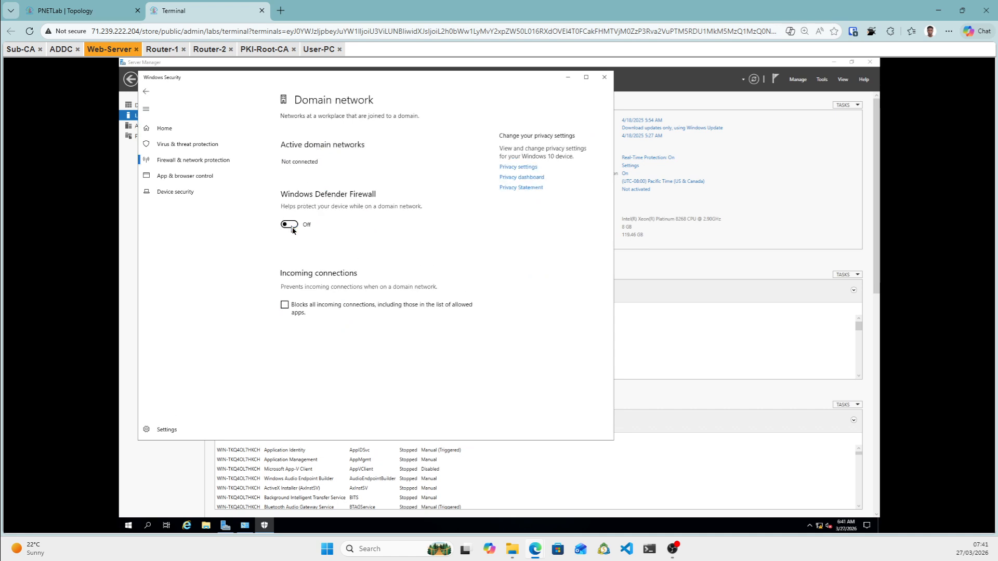
click(147, 94)
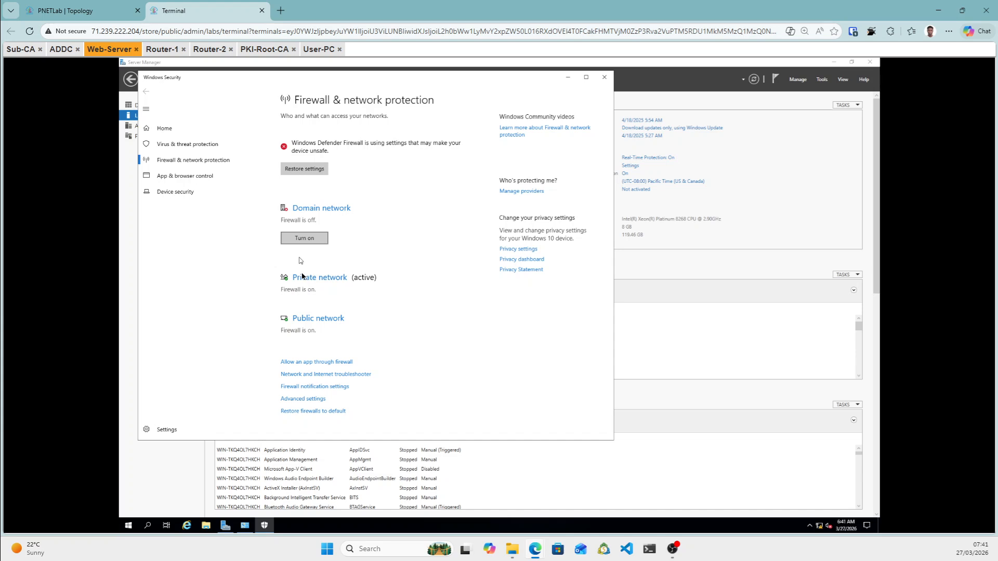
click(305, 278)
click(289, 233)
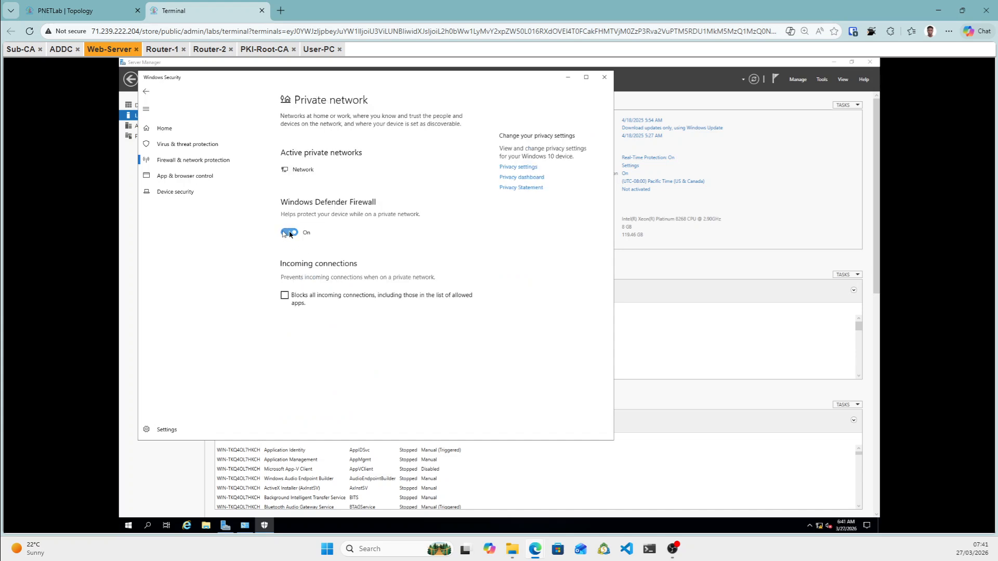
click(147, 92)
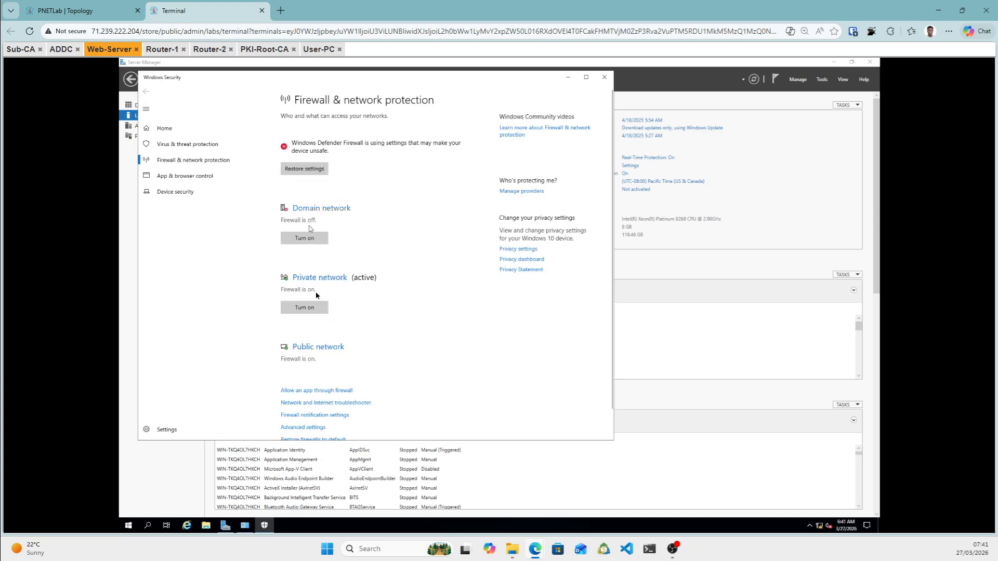
click(323, 347)
click(291, 234)
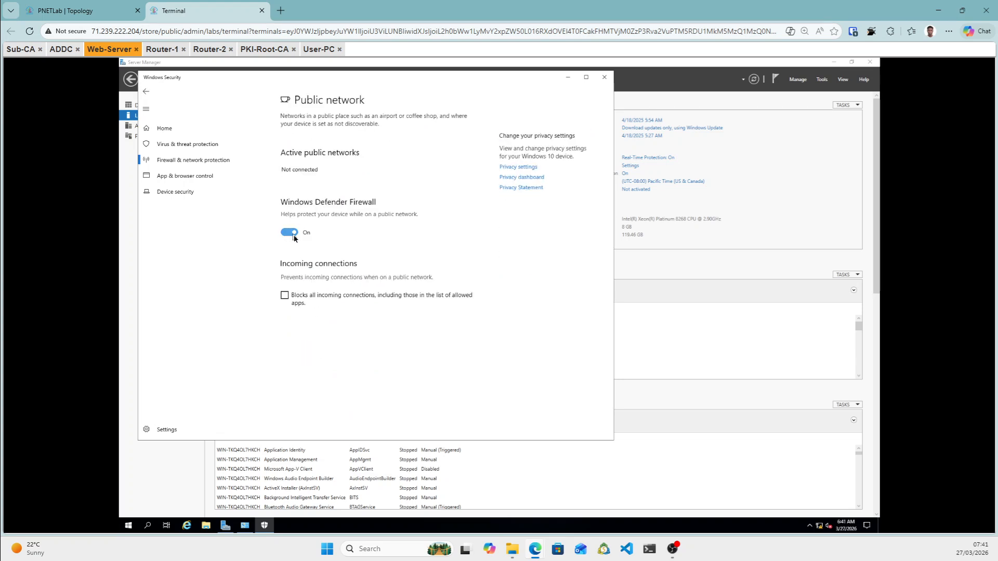
click(146, 94)
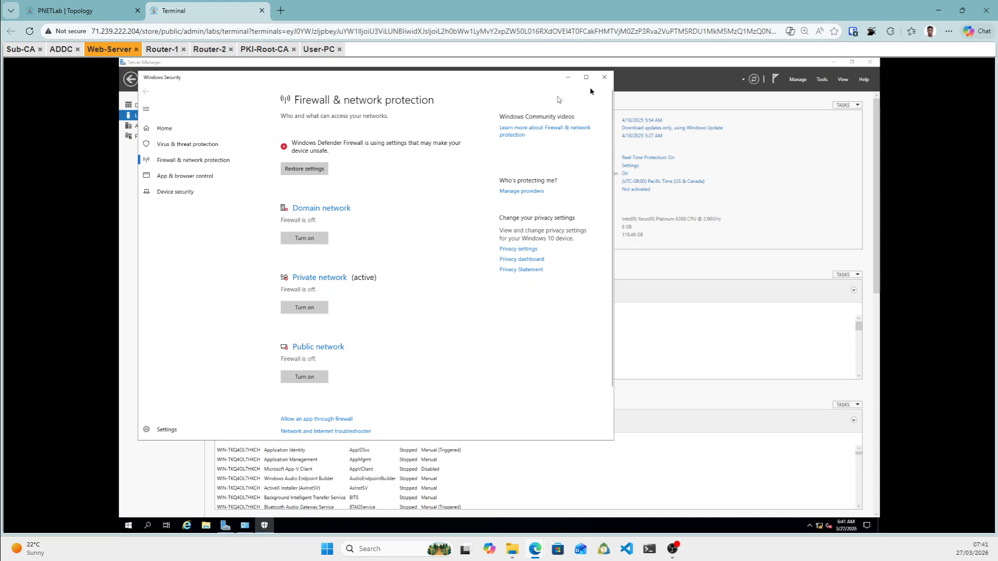
click(603, 77)
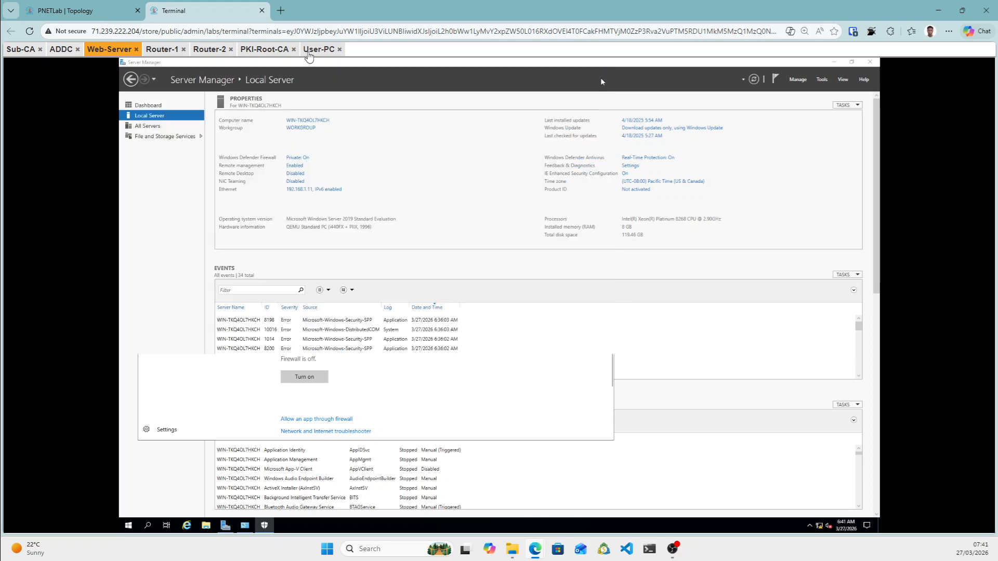
click(319, 49)
Ping 192.168.1.11 from User-PC's Command Prompt to confirm Web-Server replies.
click(293, 365)
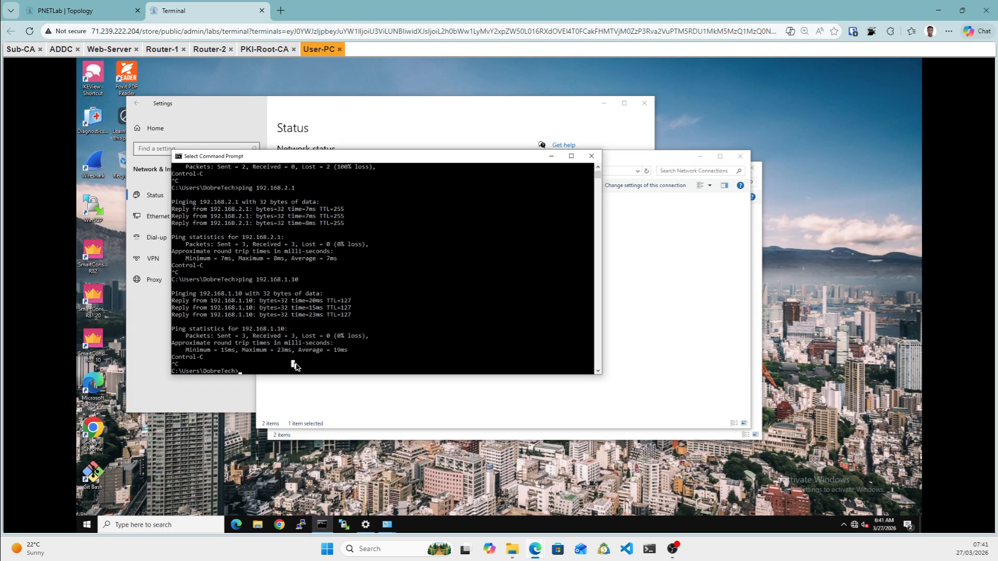
key(Up)
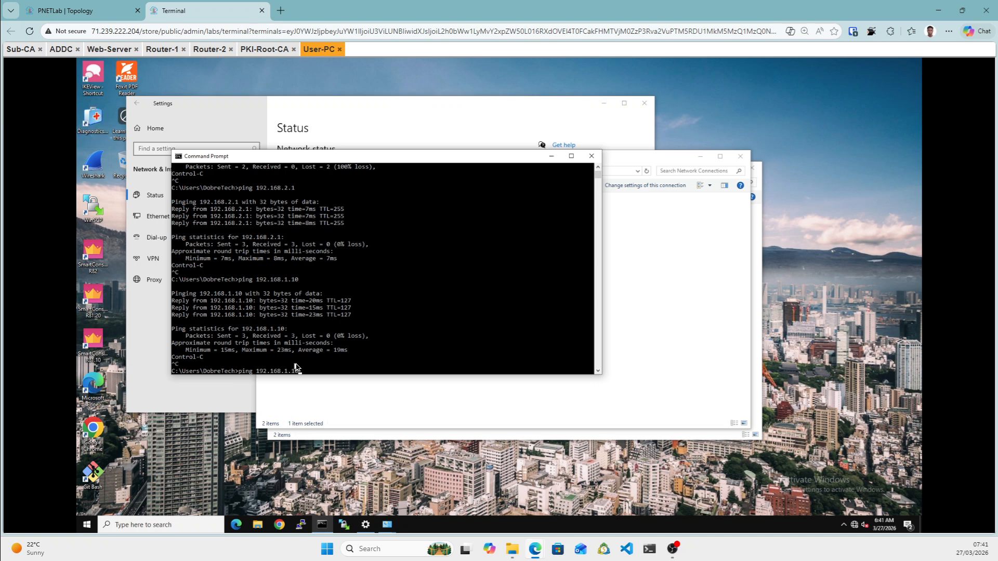
key(Return)
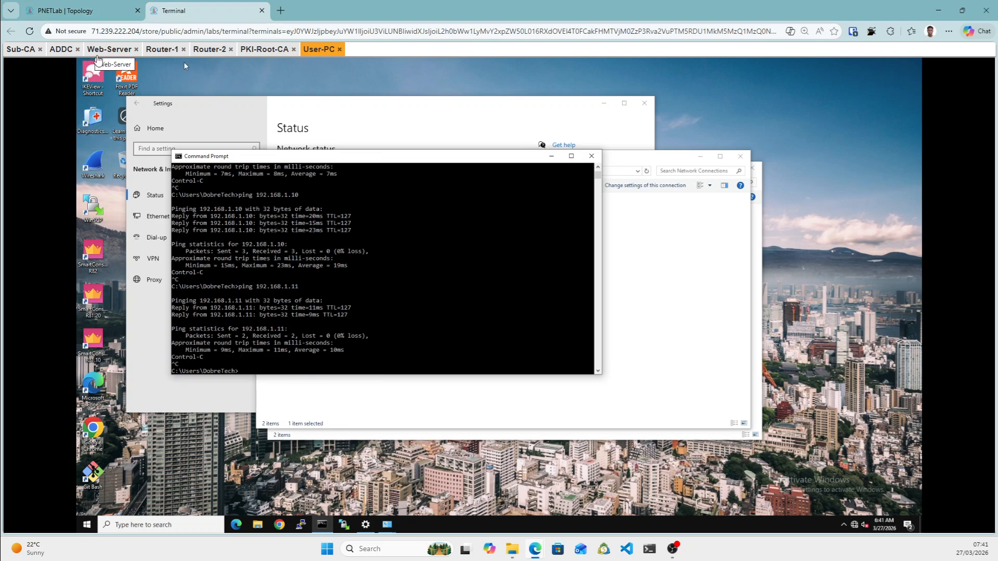
Check Sub-CA's IP address, then start pinging 172.16.1.10 from User-PC.
click(21, 49)
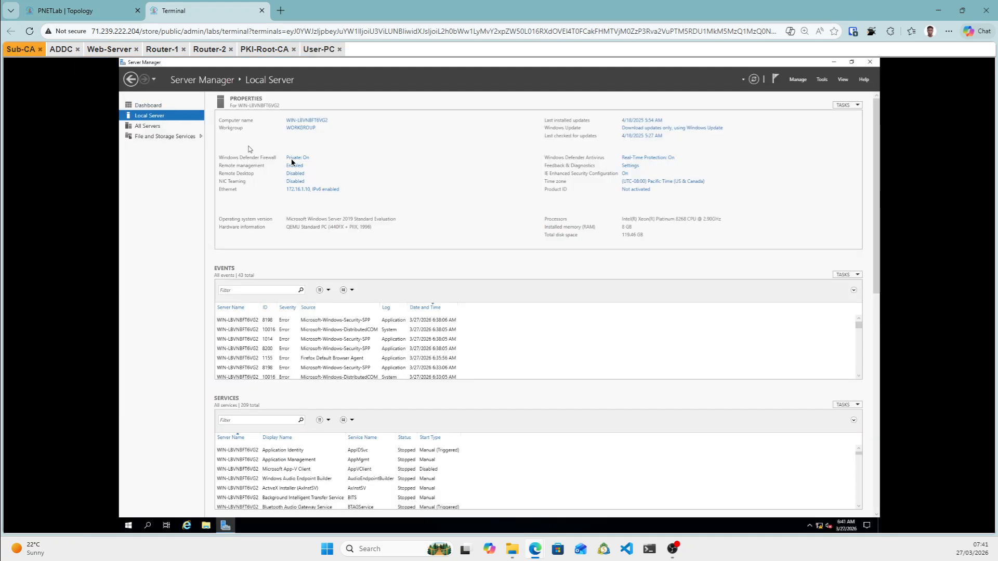
click(318, 50)
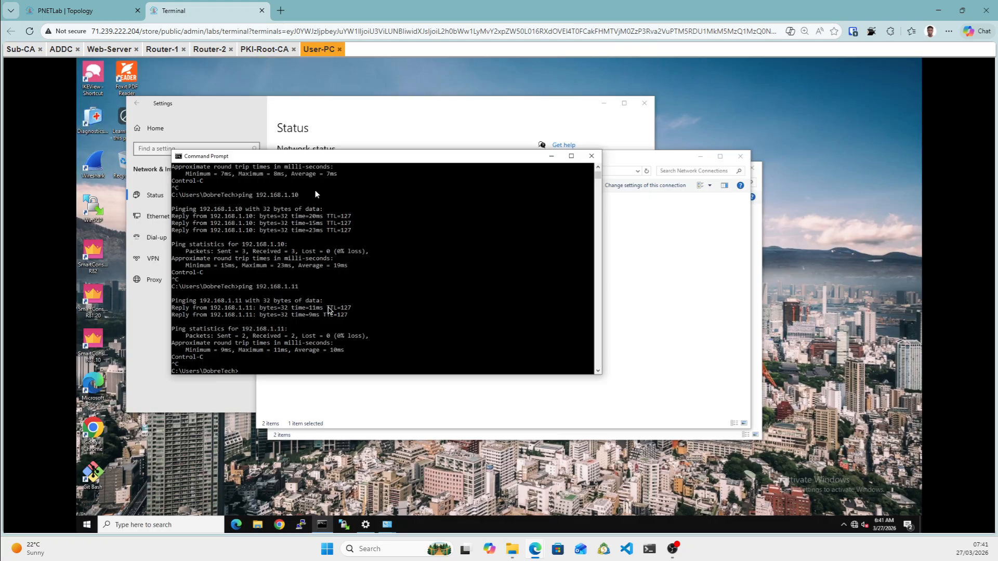
click(272, 367)
text(ping 172.16.1.)
text(10)
key(Return)
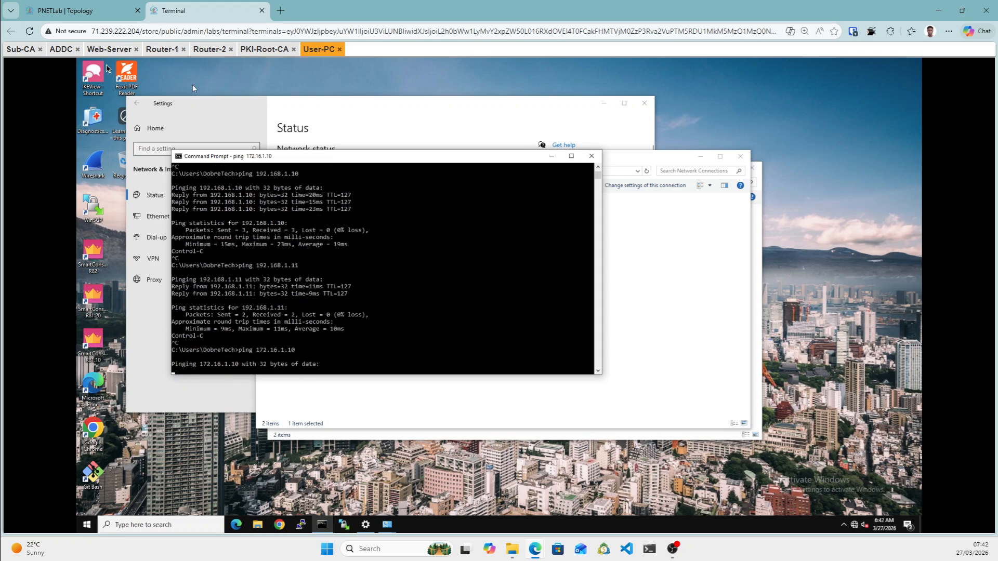
click(45, 49)
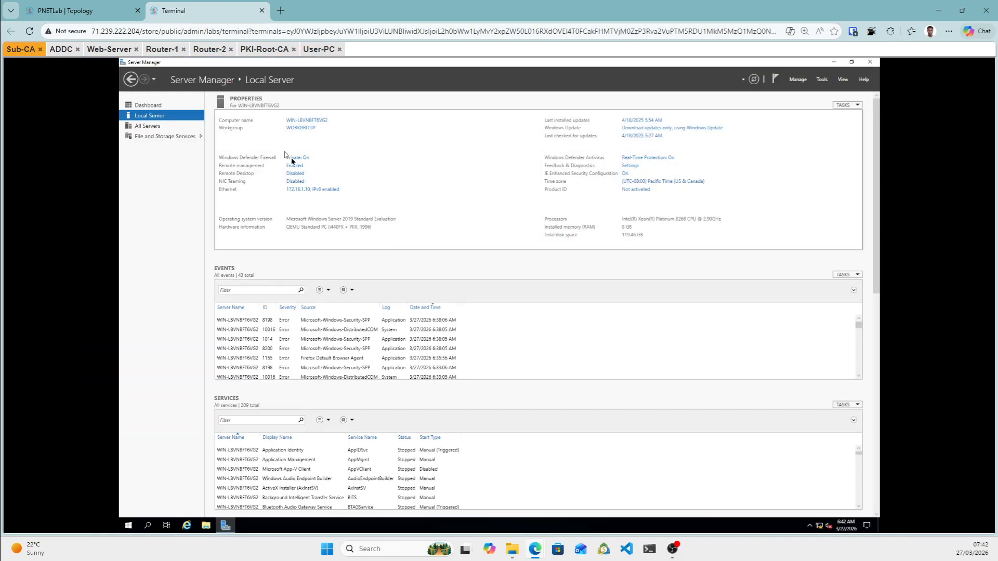
Switch Sub-CA's Domain, Private and Public network firewall toggles to Off and close Windows Security.
click(292, 159)
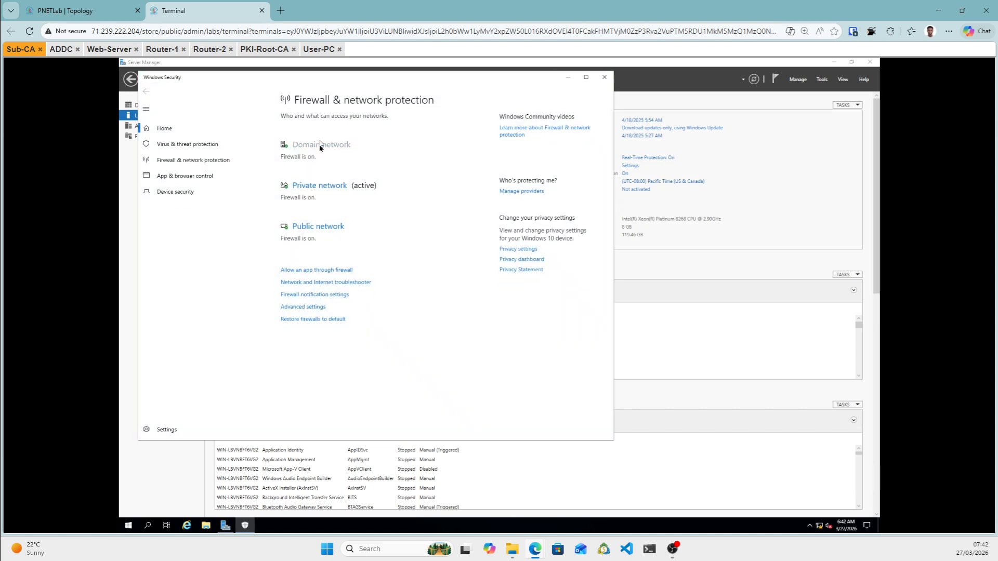
click(321, 144)
click(290, 225)
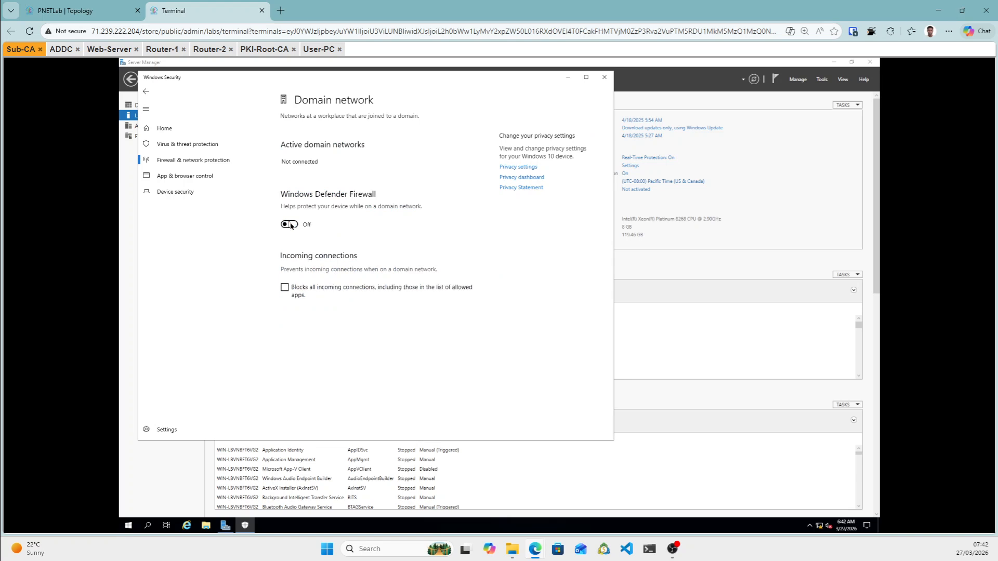
click(148, 96)
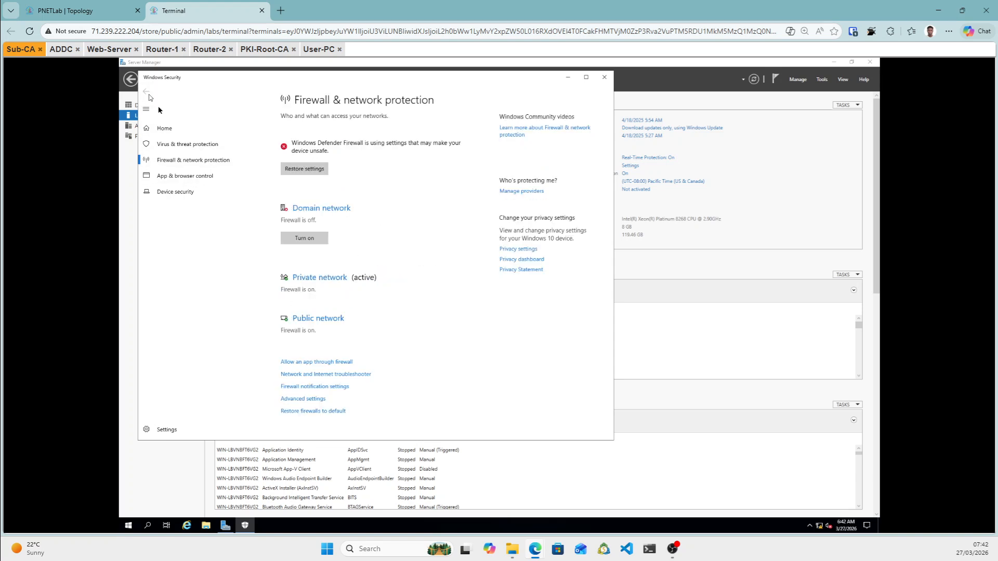
click(307, 279)
click(290, 233)
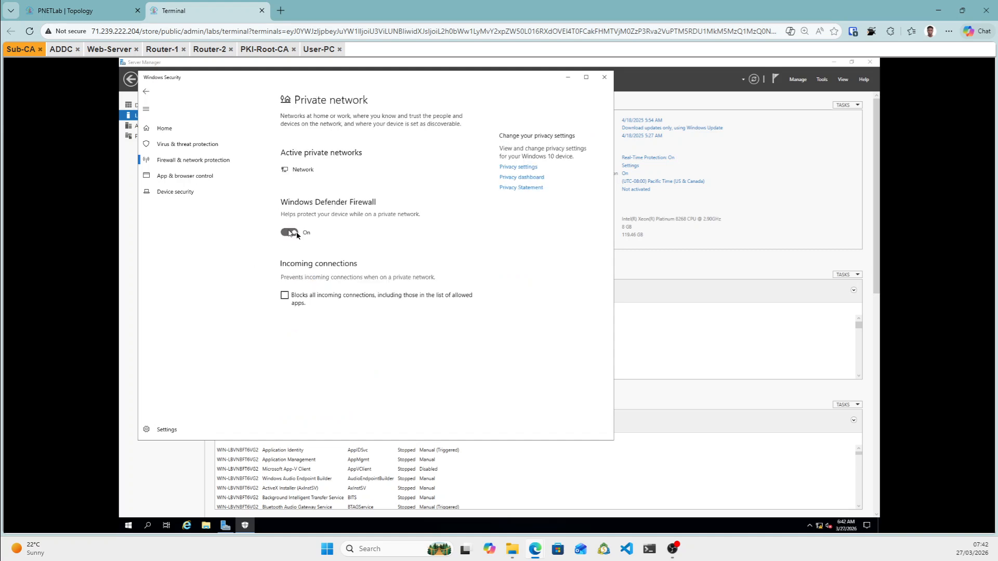
click(149, 91)
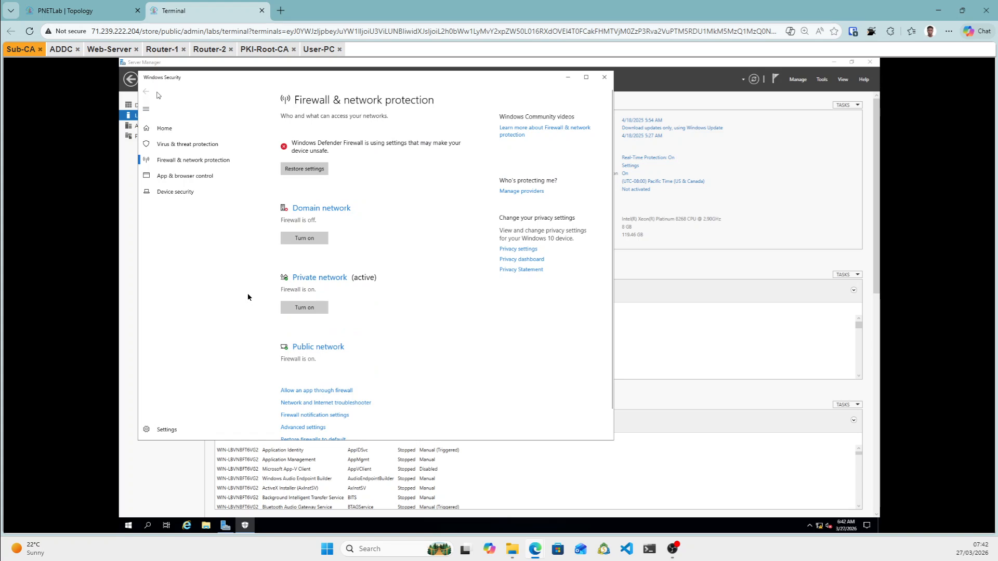
click(310, 351)
click(290, 232)
click(146, 93)
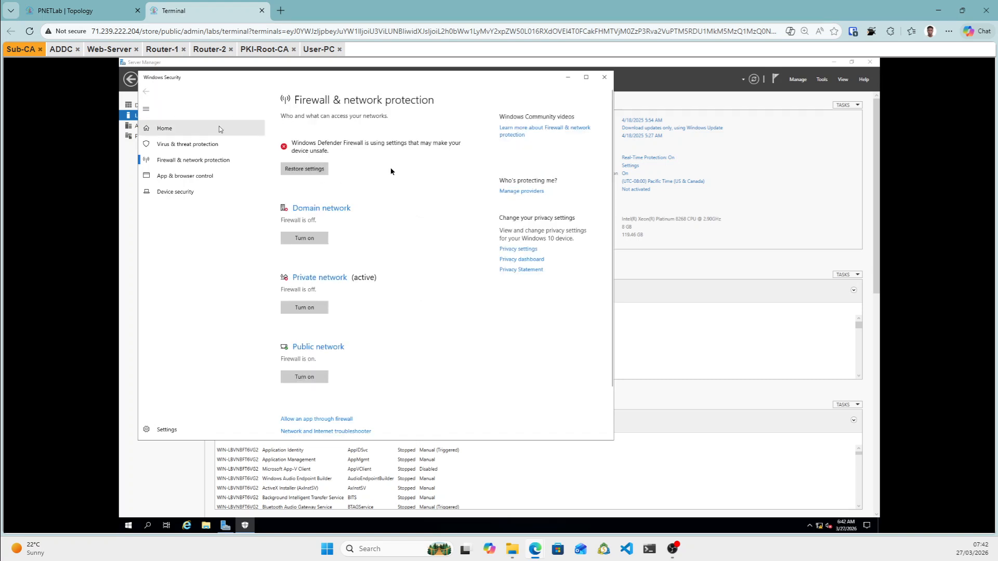
click(592, 77)
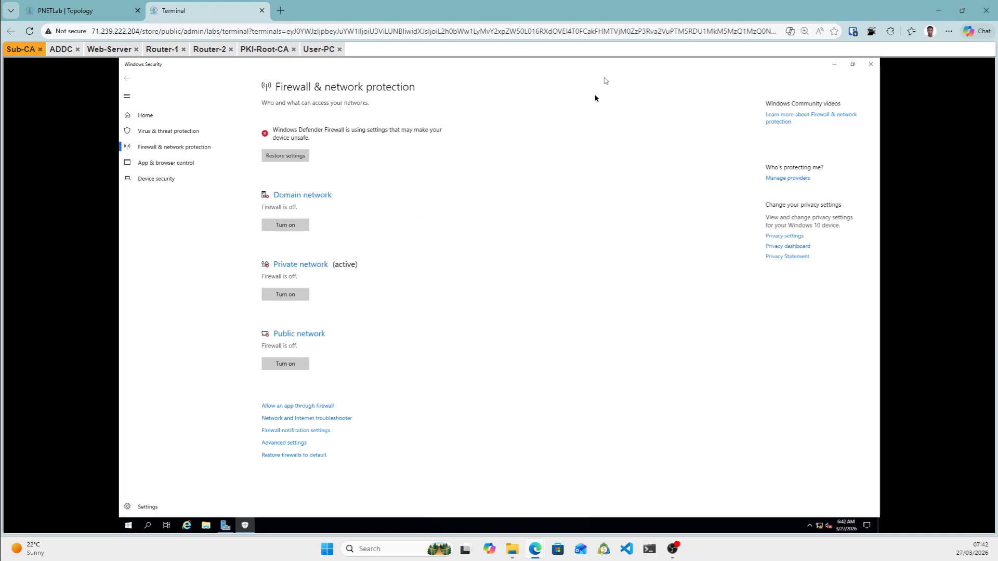
click(871, 66)
Rerun ping 172.16.1.10 on User-PC, confirm 0% loss, and stop it.
click(317, 49)
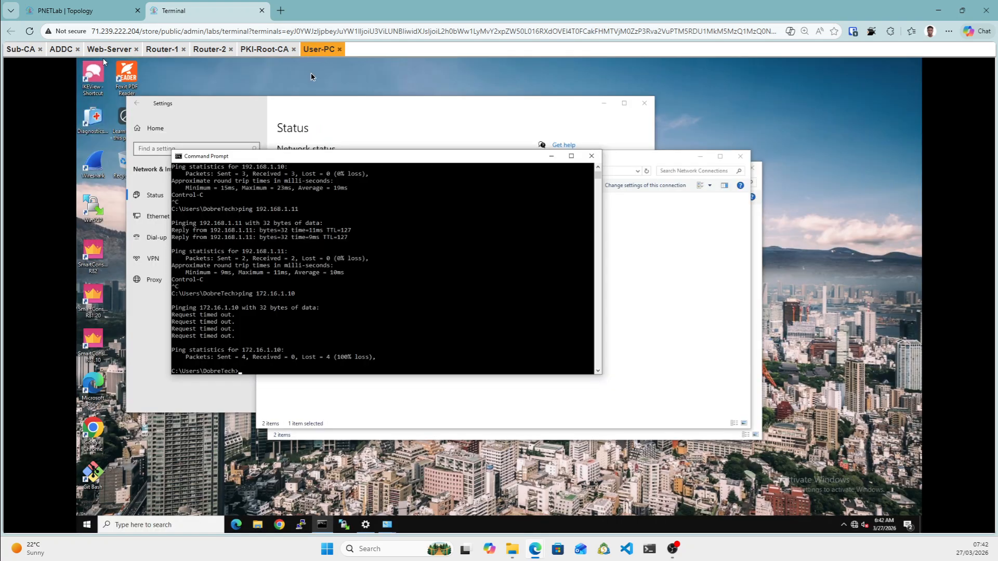
click(331, 338)
key(Escape)
key(Up)
key(Return)
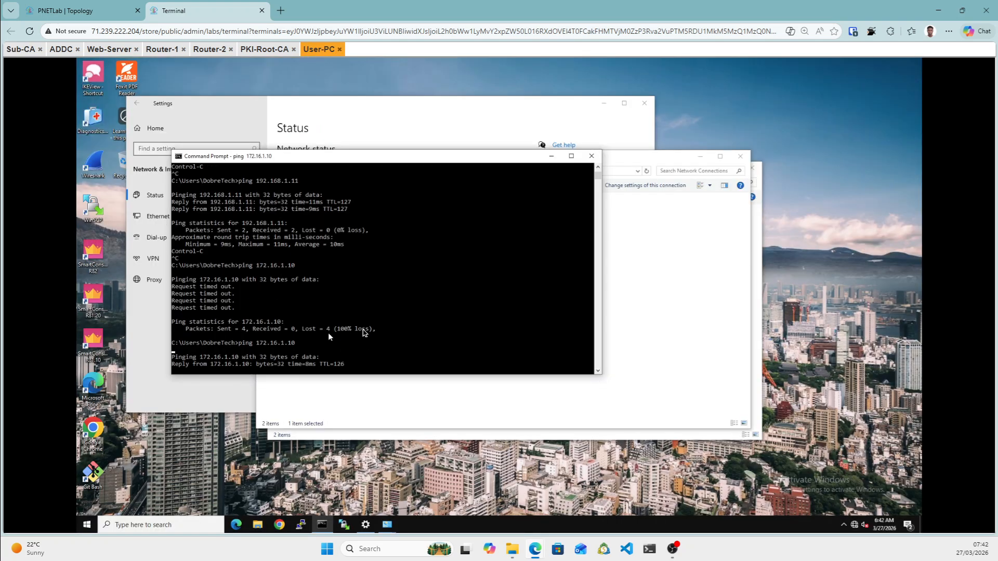
key(ctrl+c)
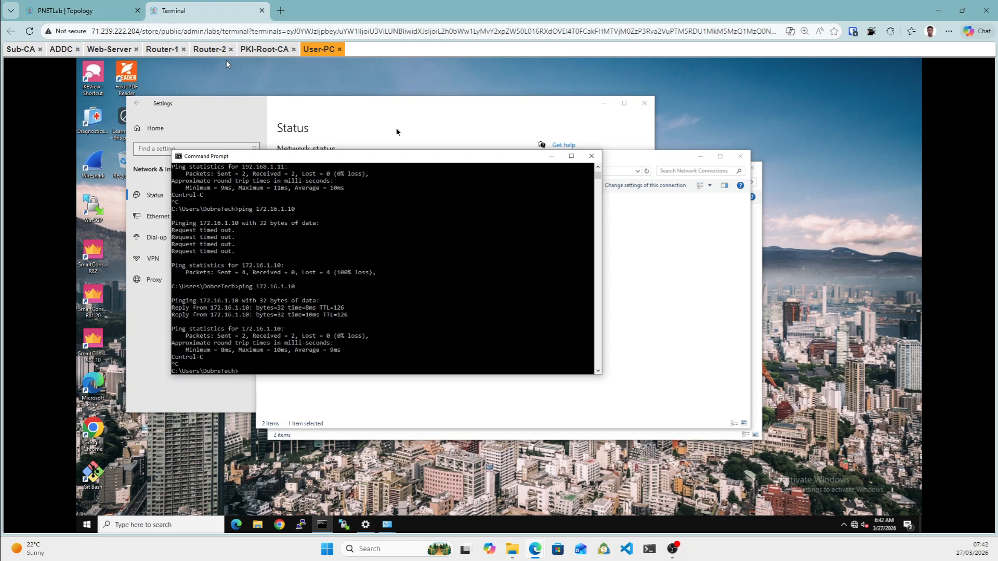
Send Ctrl+Alt+Del to PKI-Root-CA using the Guacamole on-screen keyboard.
click(260, 51)
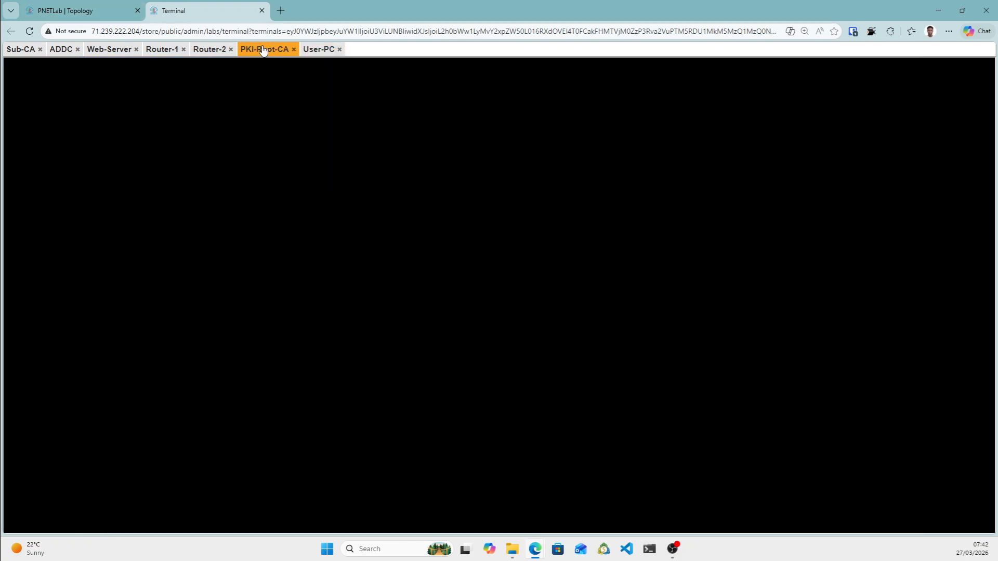
drag(268, 52, 267, 86)
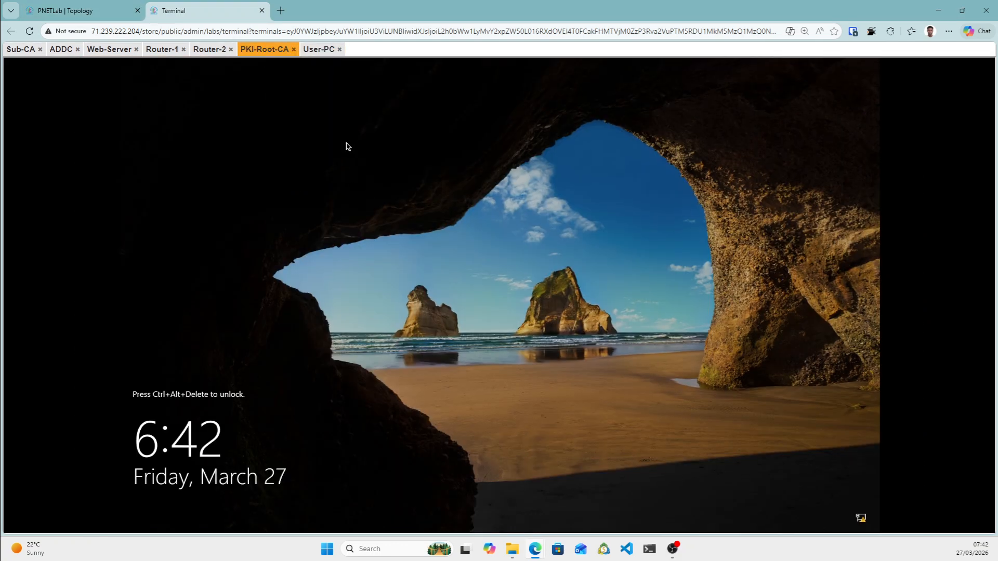
key(ctrl+alt+shift)
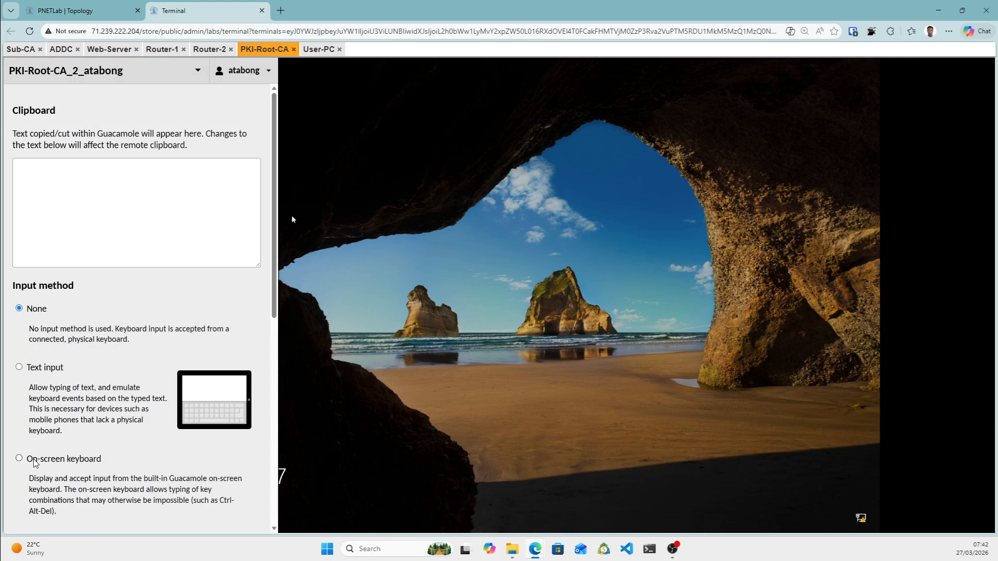
click(20, 459)
click(66, 495)
click(166, 510)
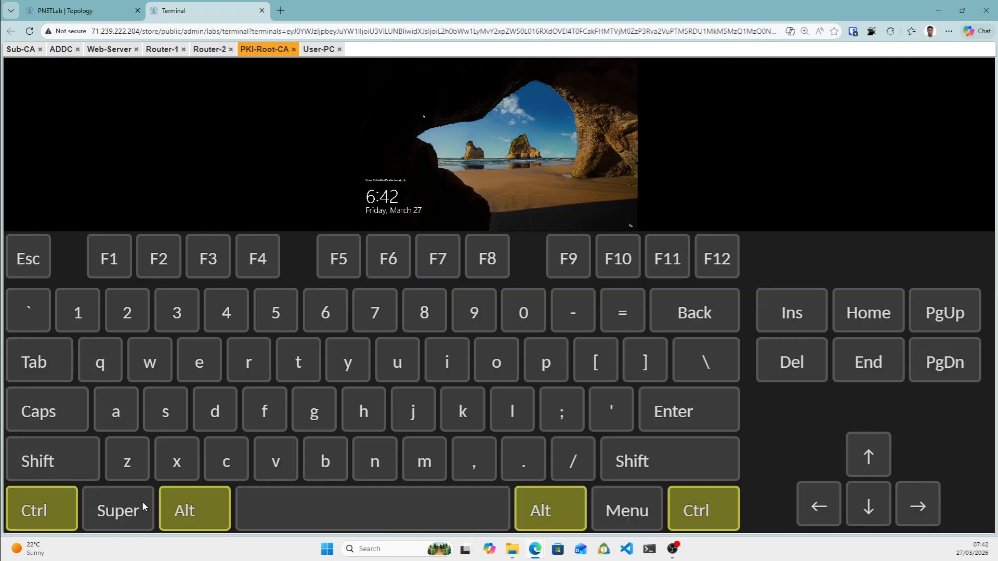
click(791, 362)
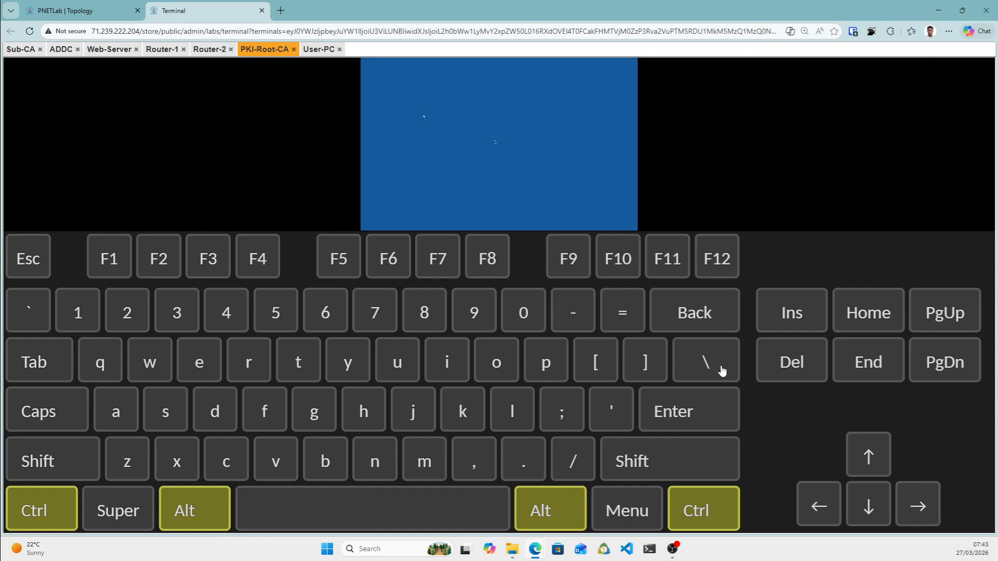
Ping 10.10.10.1 from User-PC's Command Prompt and stop it after replies.
click(319, 50)
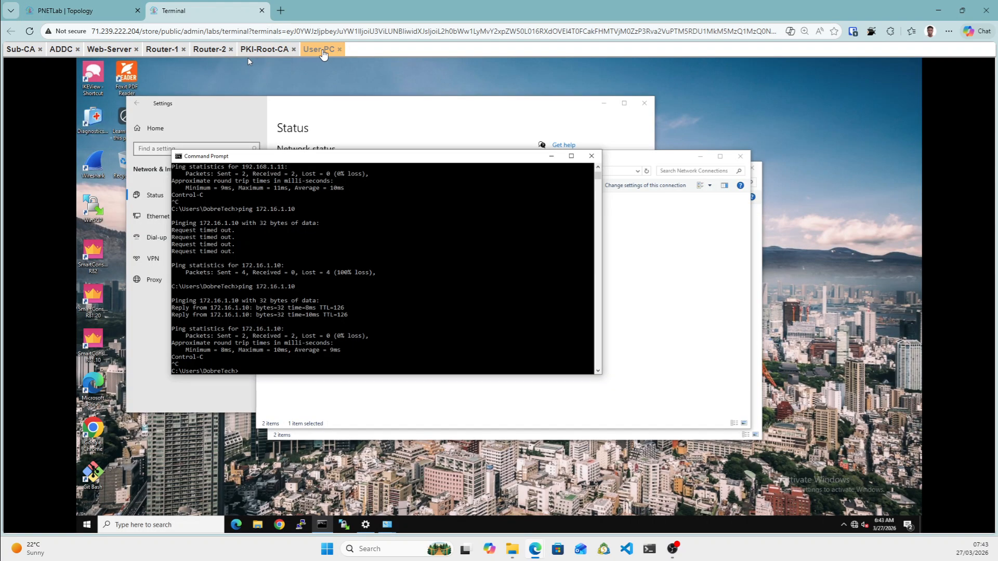
click(276, 358)
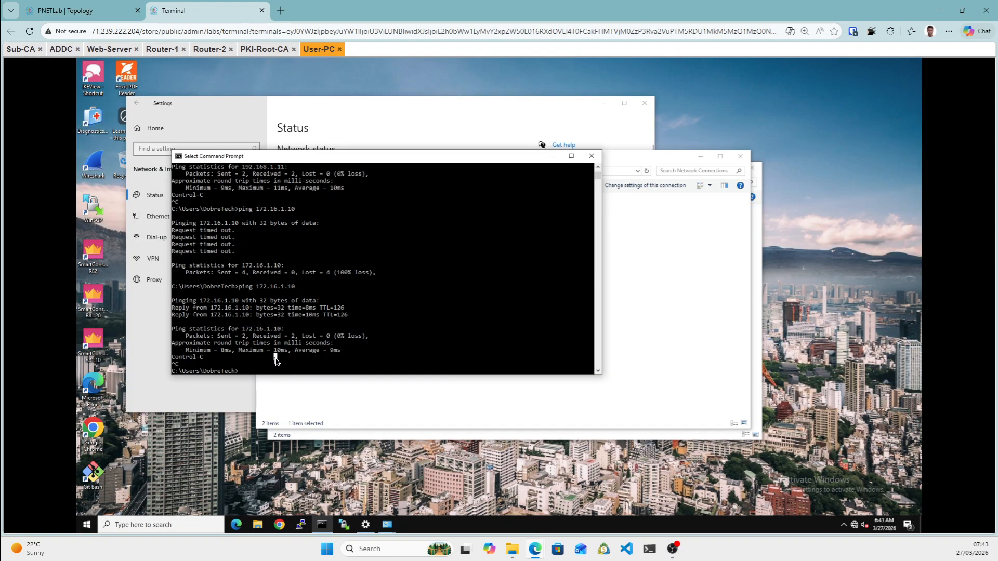
text(ping)
text(10.10.10.1)
key(Return)
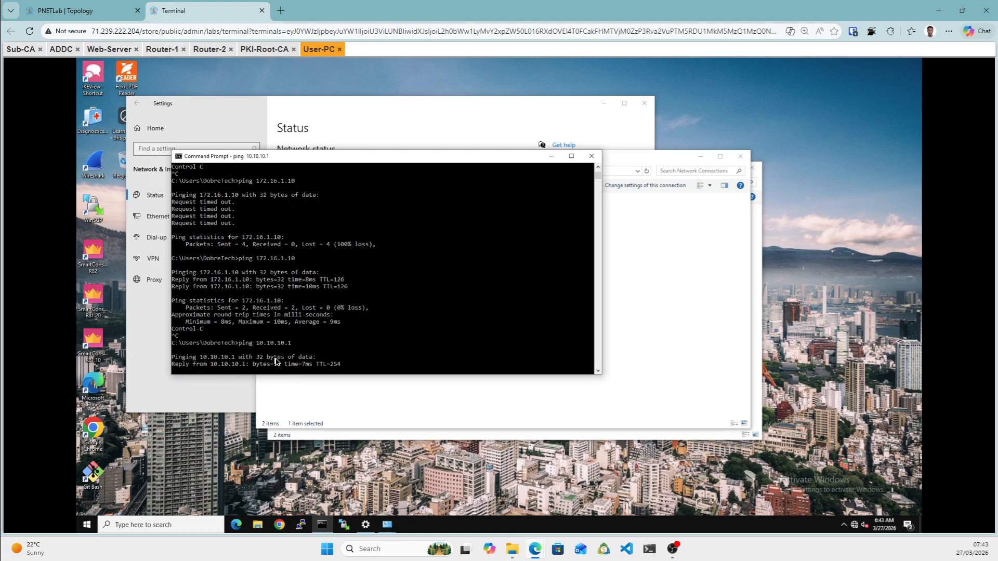
key(ctrl+c)
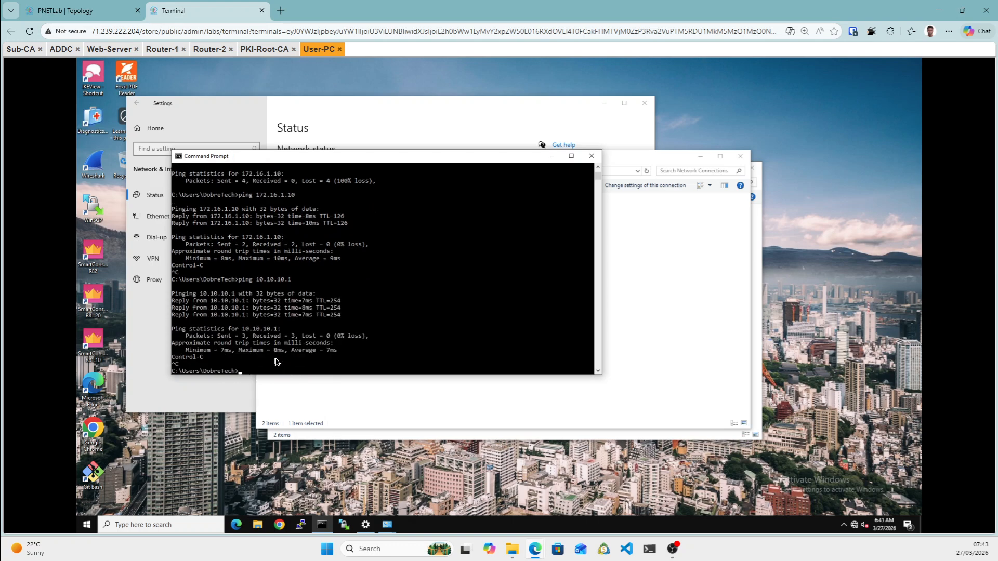
Edit the recalled command to start pinging 10.10.10.10.
key(Up)
text(0)
key(Return)
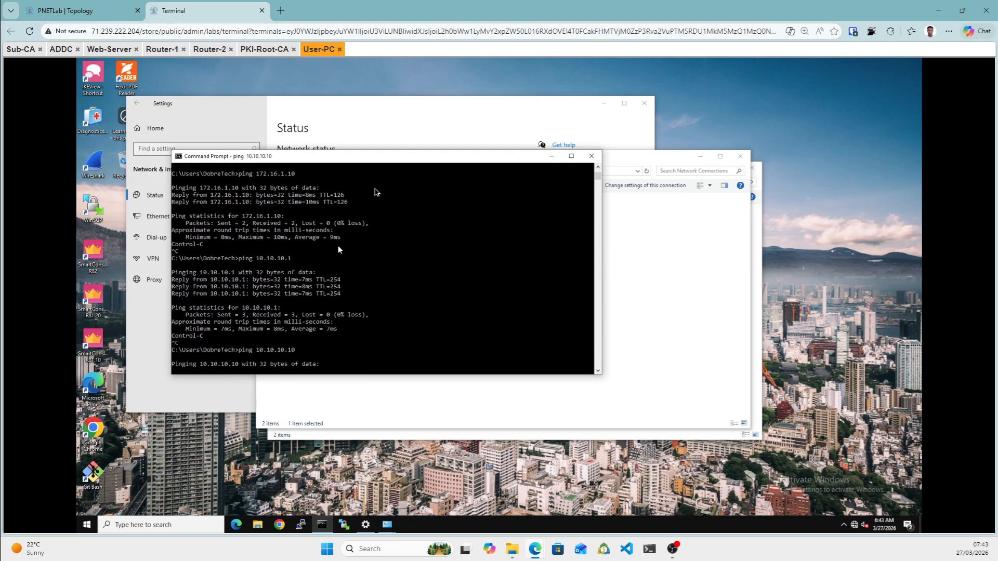
On PKI-Root-CA, set the Guacamole input method back to None.
click(260, 52)
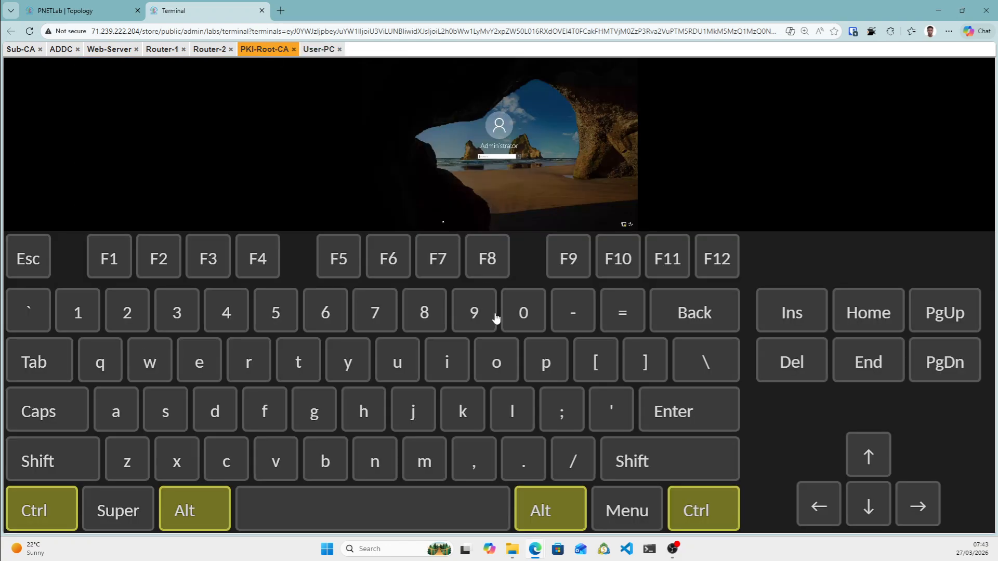
key(ctrl+alt+shift)
click(20, 307)
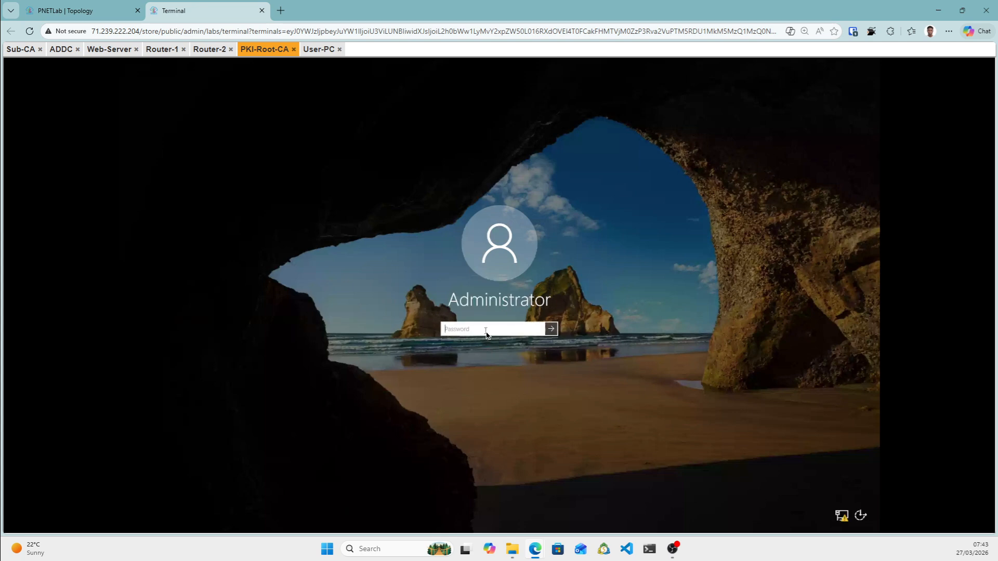
Enter the Administrator password, dismiss the error, turn off Caps Lock and sign in.
text(••)
key(Return)
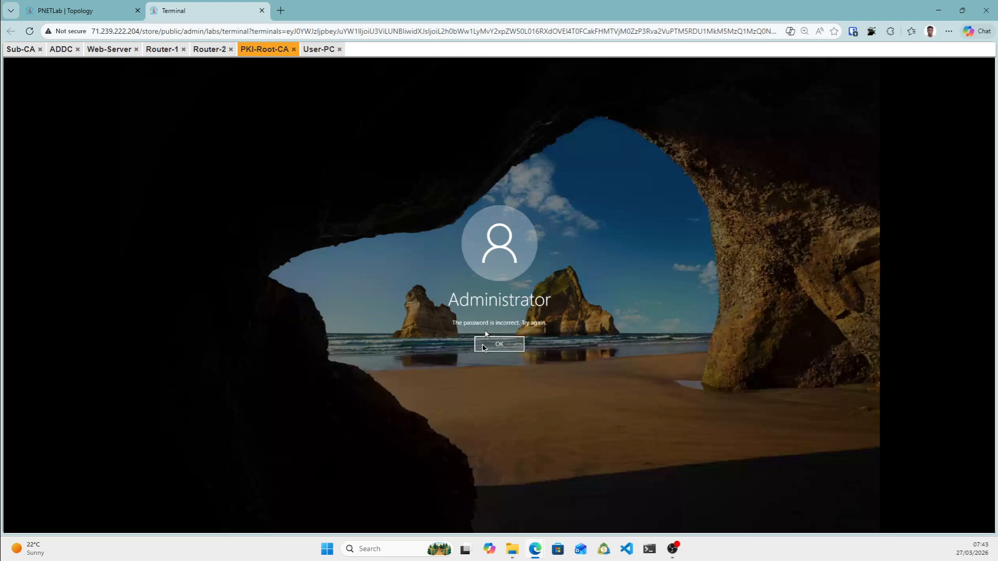
click(491, 344)
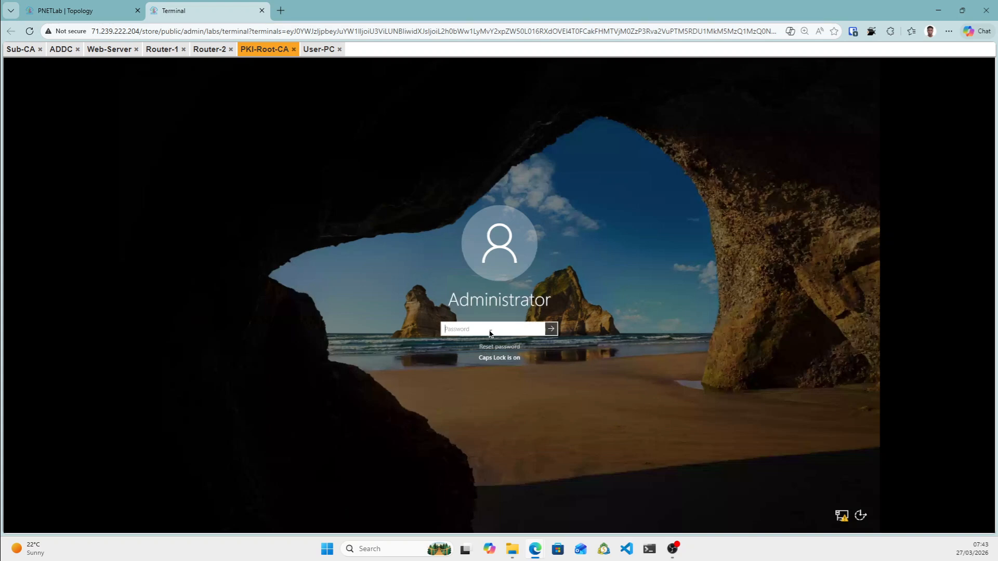
key(Caps_Lock)
text(P)
key(Return)
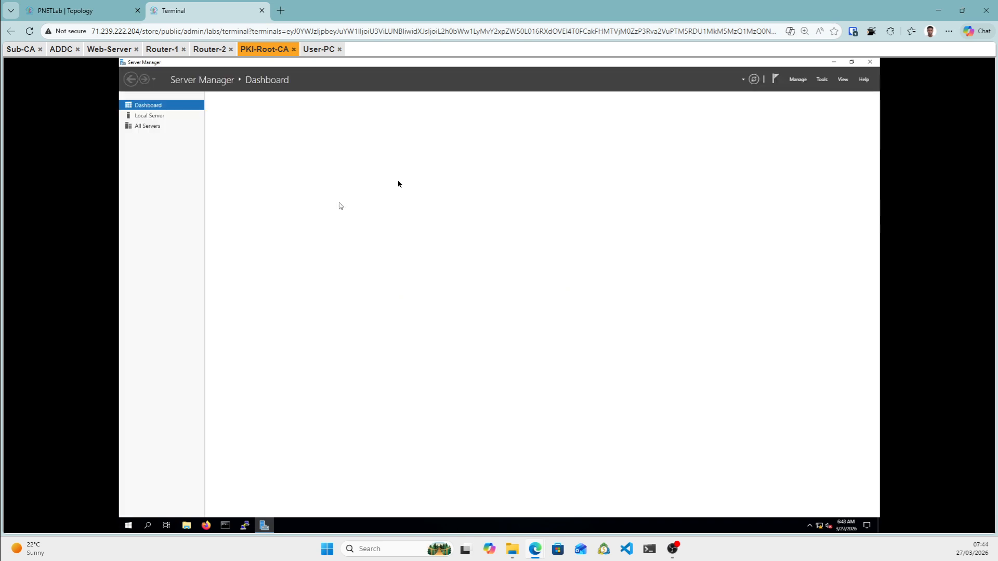
From Local Server, switch PKI-Root-CA's Domain, Private and Public firewalls Off and close Windows Security.
click(151, 117)
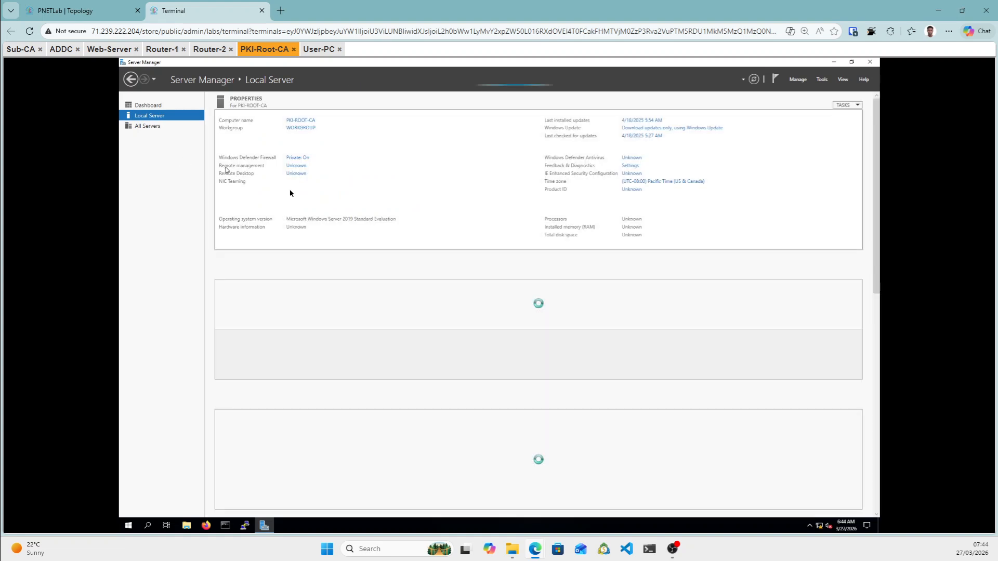
click(302, 159)
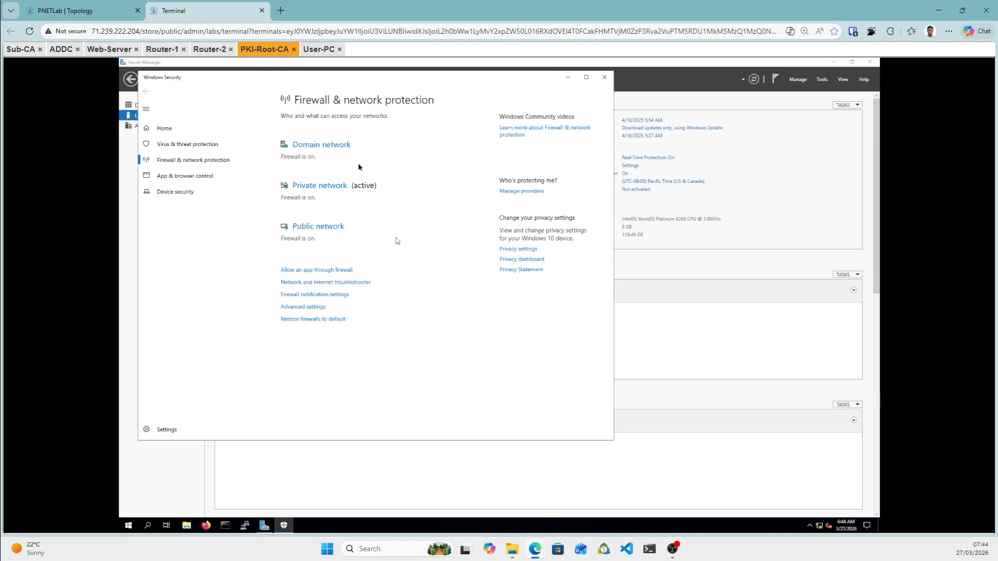
click(331, 145)
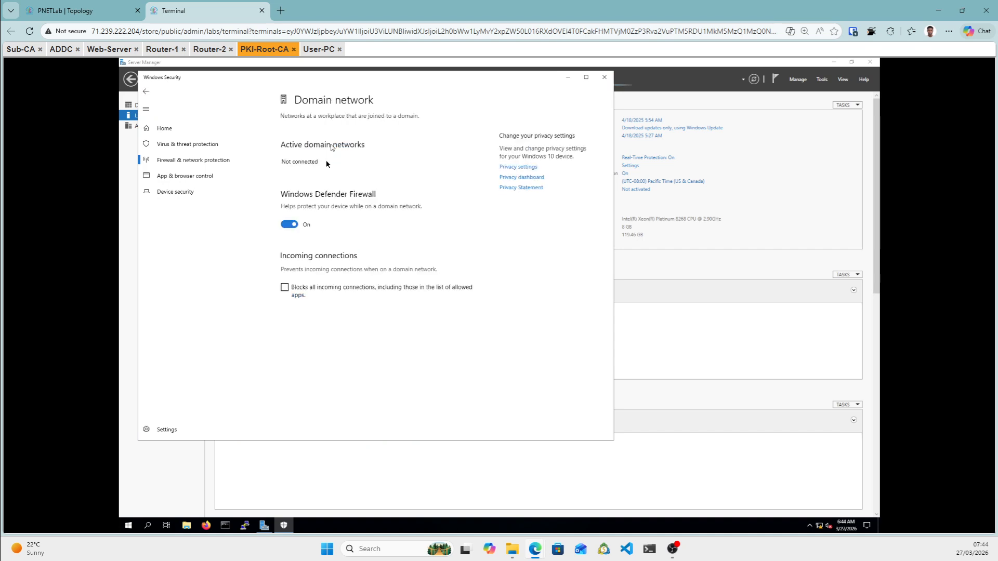
click(298, 227)
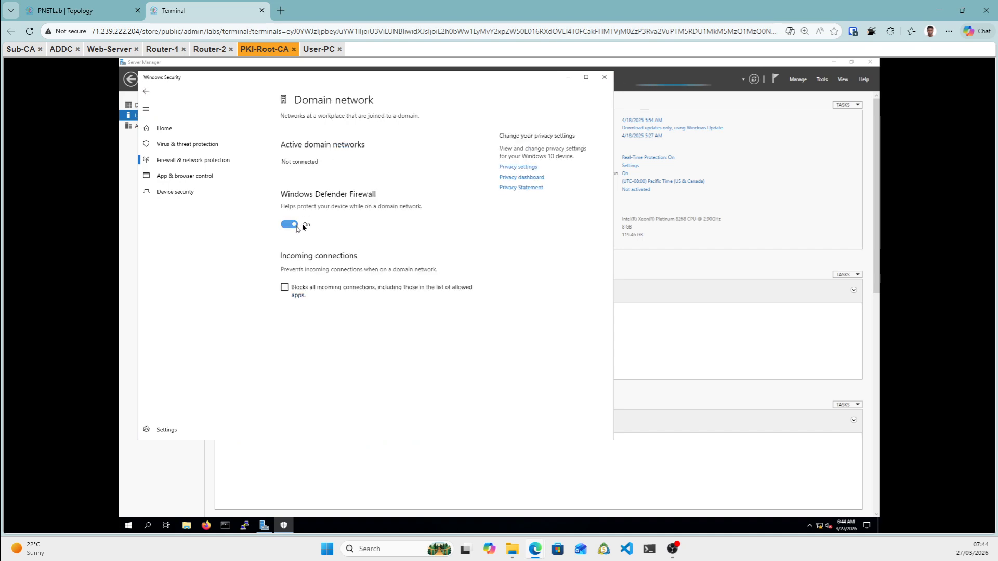
click(145, 94)
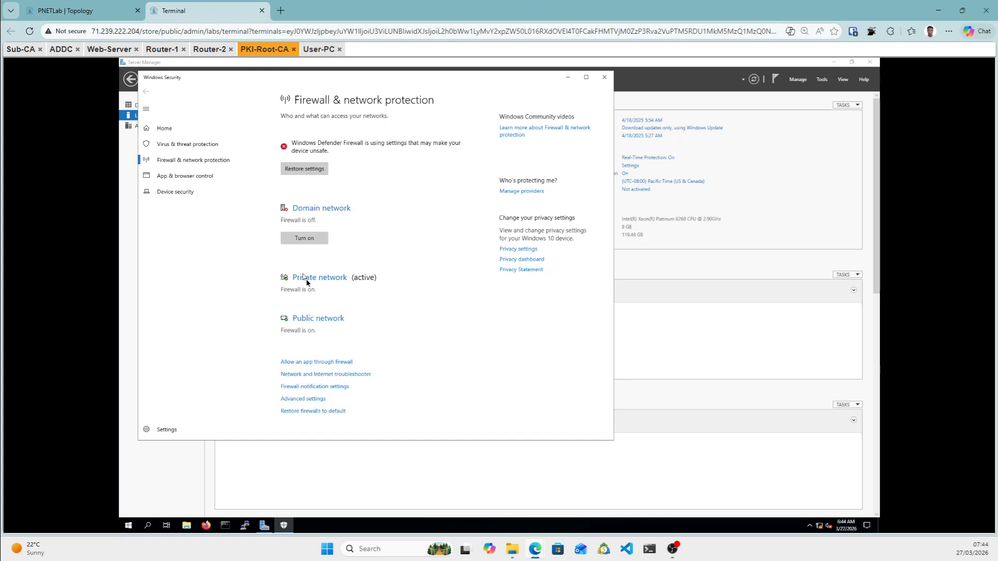
click(307, 281)
click(292, 234)
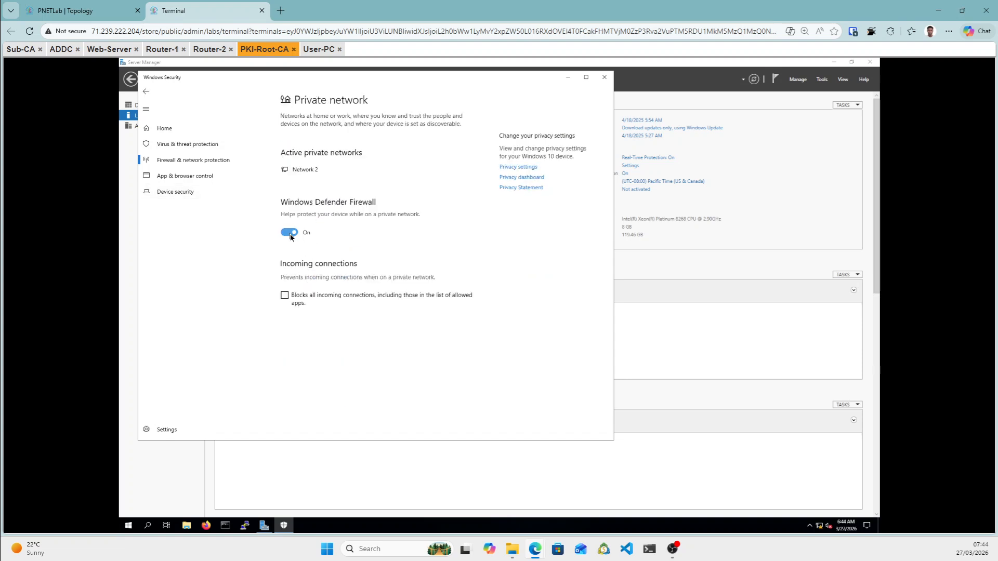
click(146, 92)
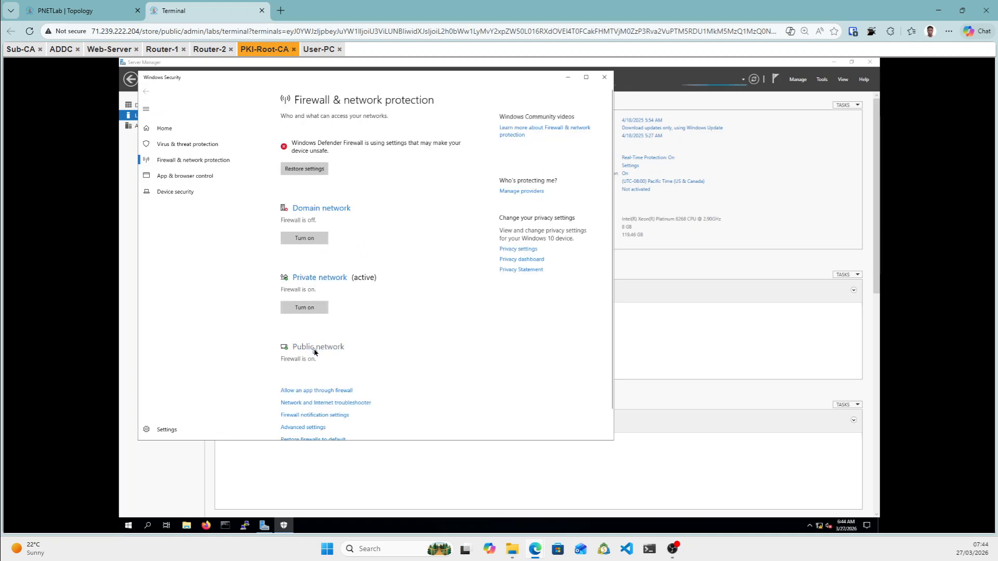
click(313, 347)
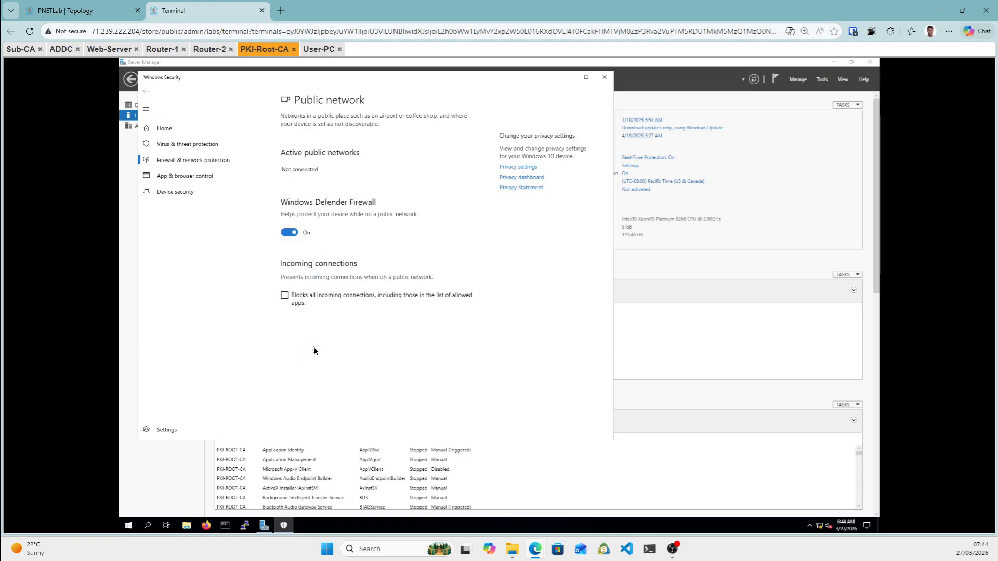
click(288, 233)
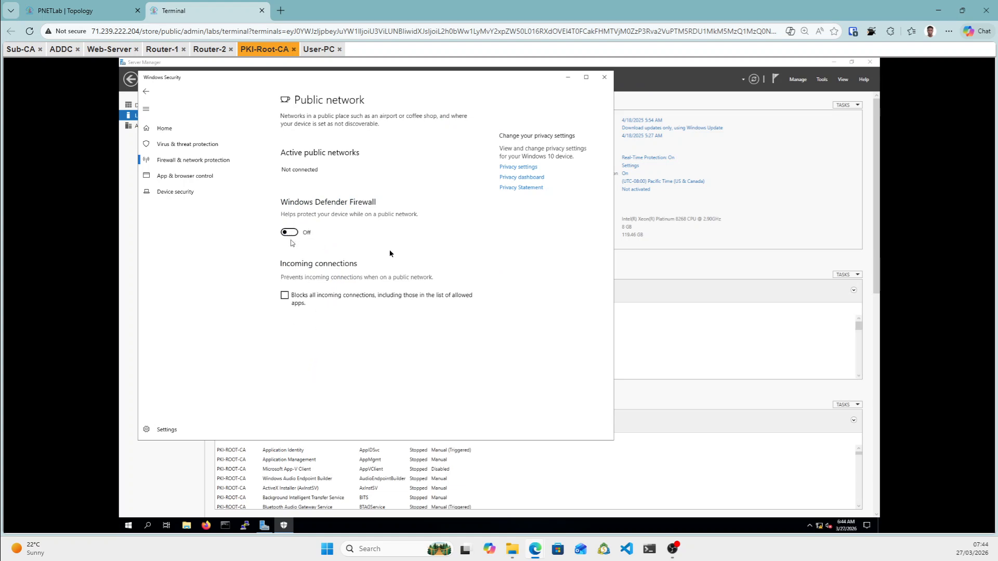
click(146, 92)
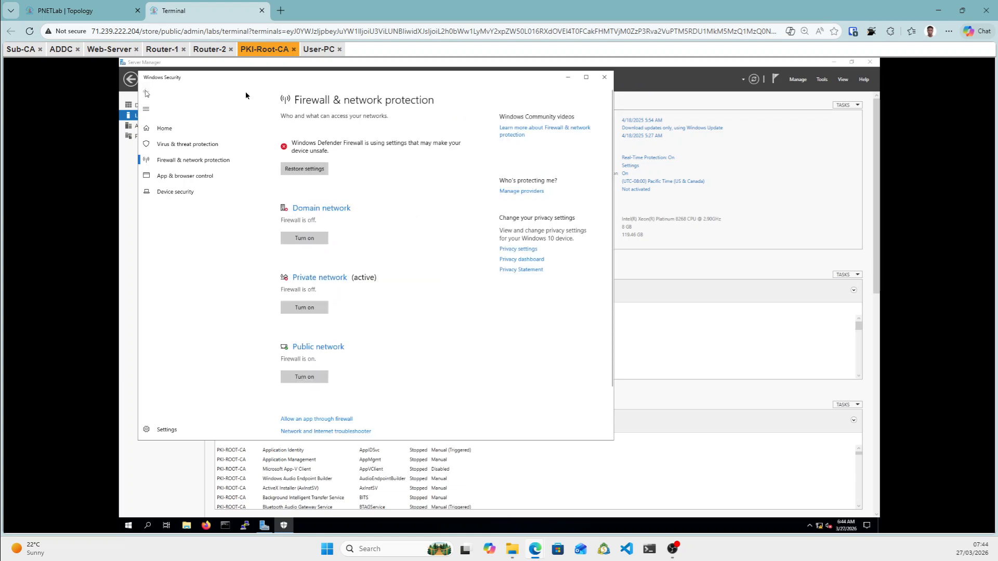
click(603, 77)
Rerun ping 10.10.10.10 on User-PC to confirm replies, then stop it with Ctrl+C.
click(312, 51)
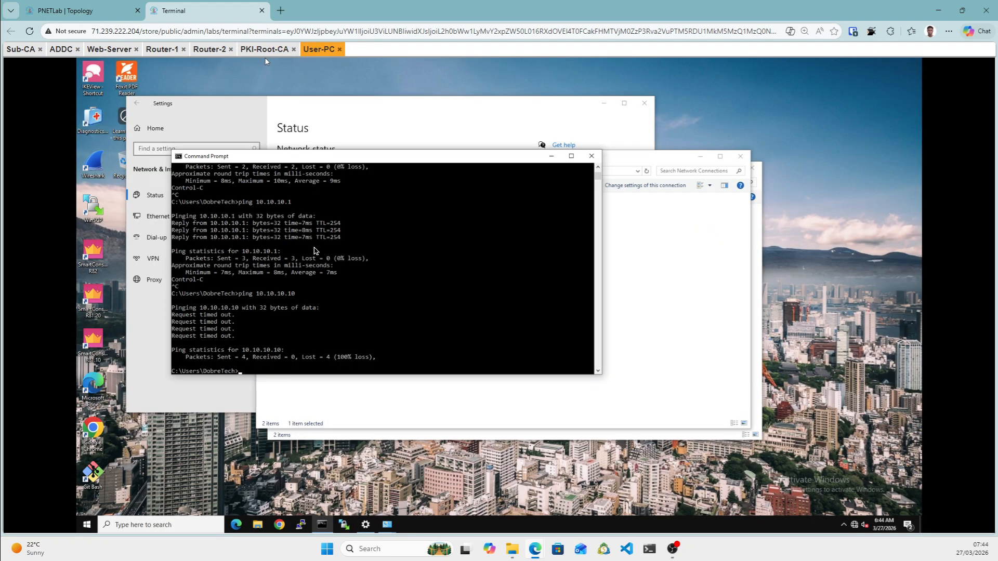
key(Up)
key(Return)
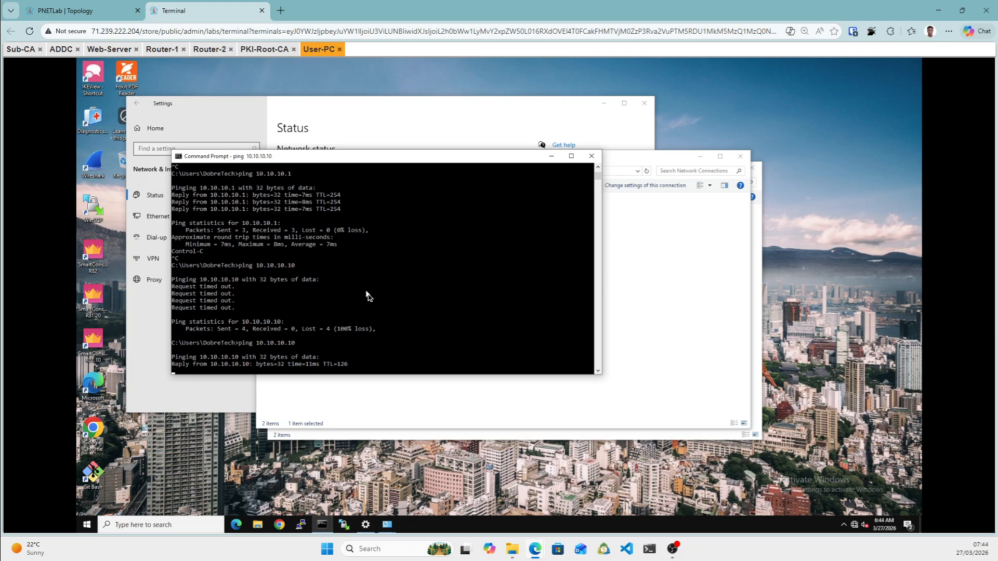
key(ctrl+c)
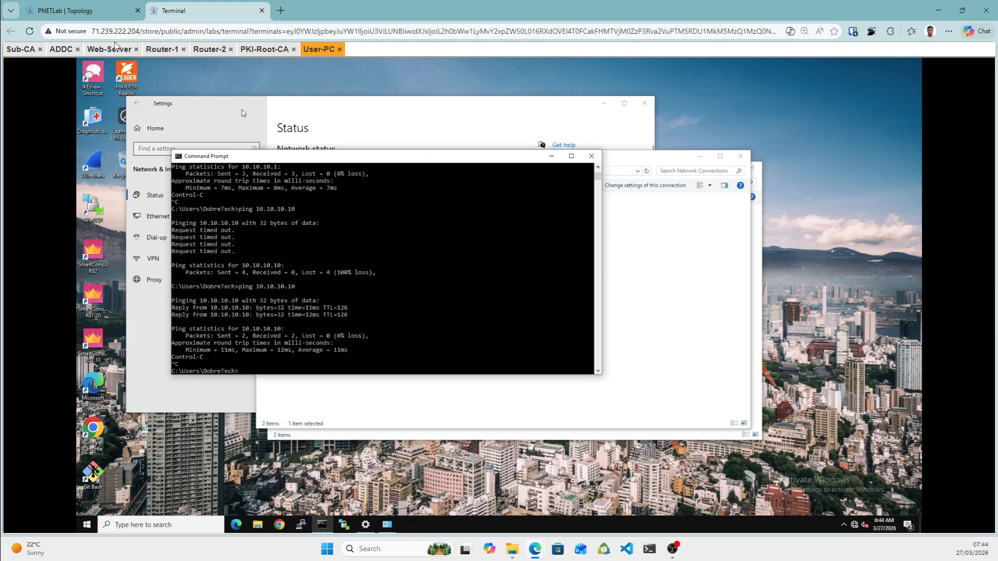
Verify the firewall is off on ADDC, Web-Server and Sub-CA, then return to the topology diagram.
click(61, 49)
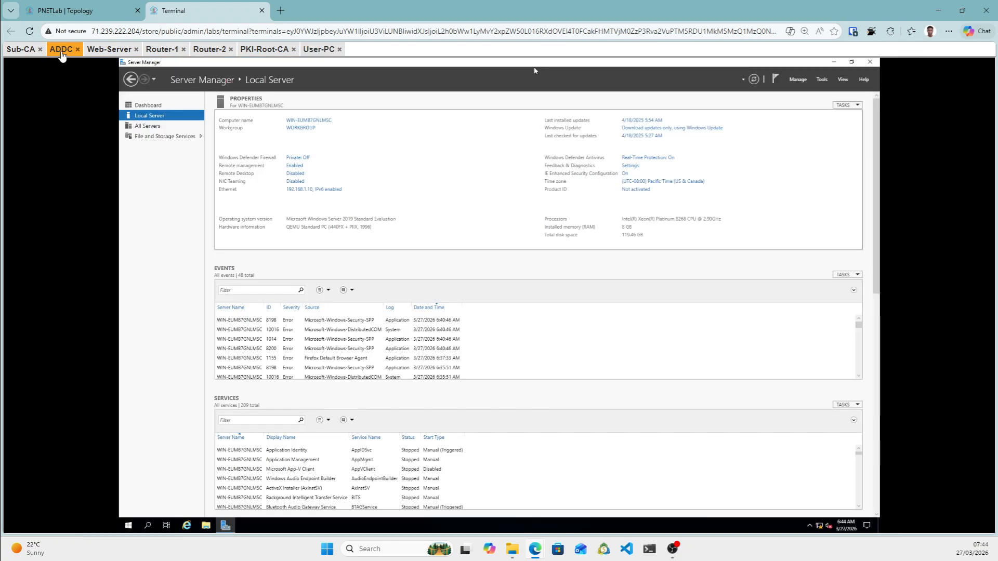
click(109, 50)
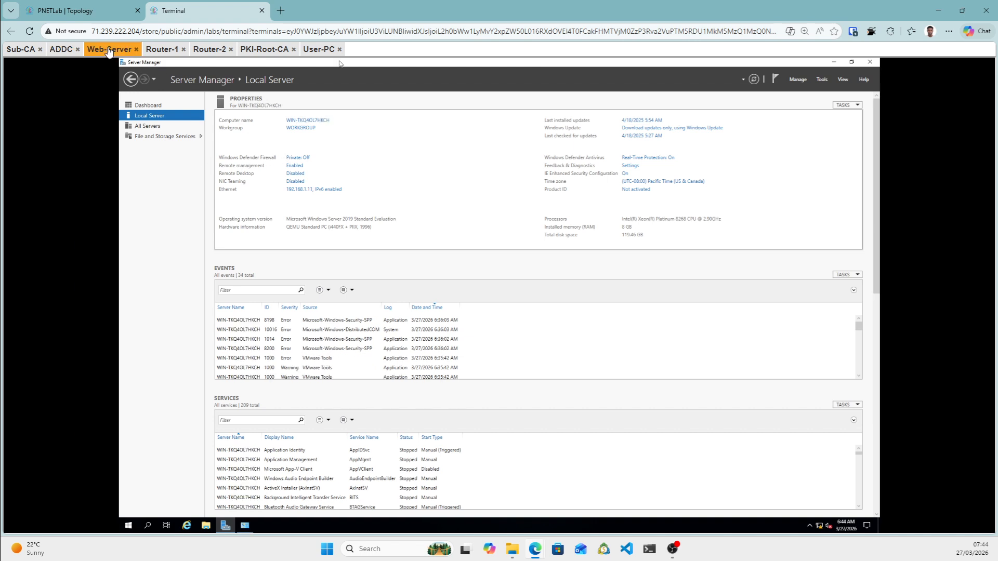
click(299, 158)
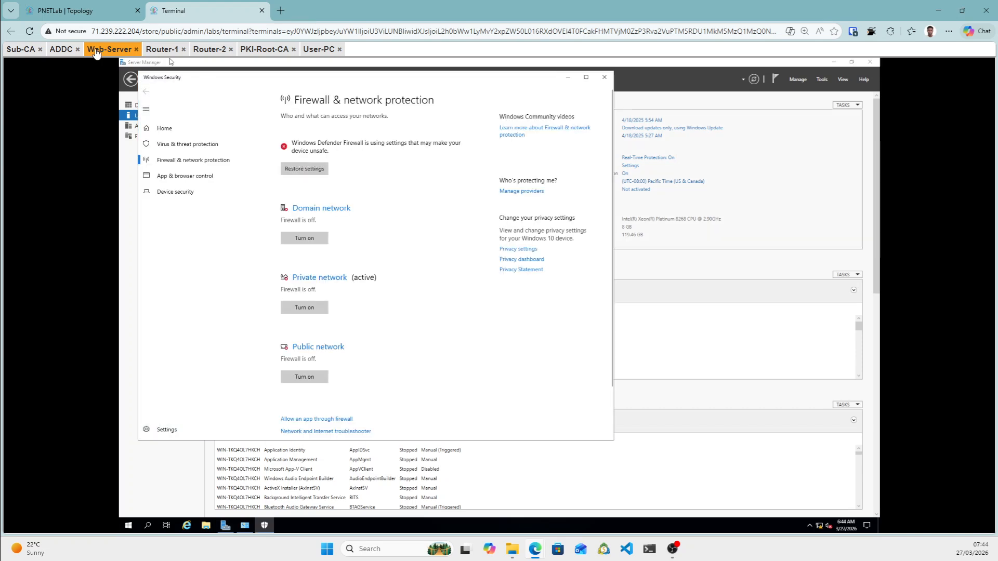
click(21, 49)
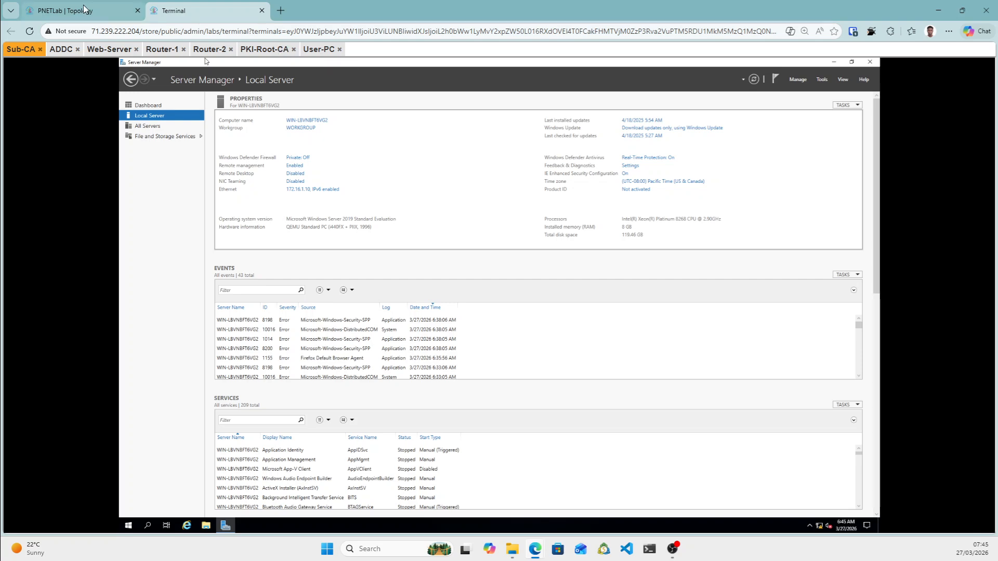
click(117, 16)
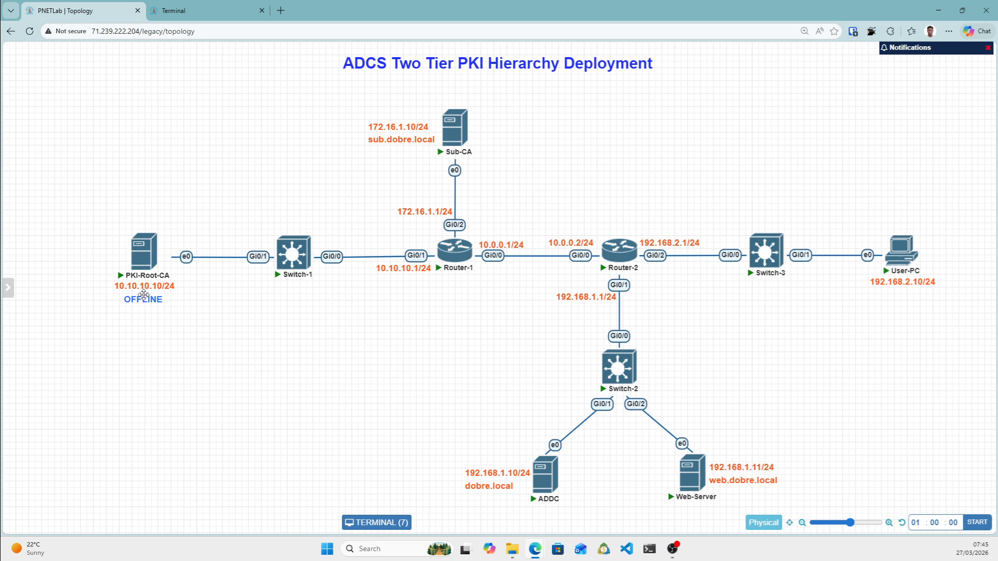
Launch Add Roles and Features from Sub-CA's dashboard, then bring up PKI-Root-CA's console.
mouse_move(166, 268)
click(202, 7)
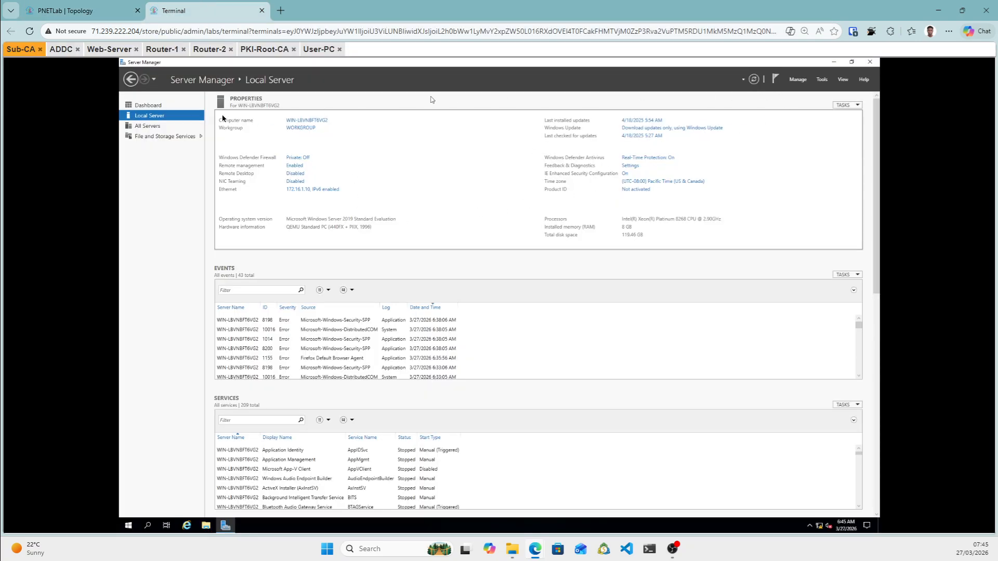
click(148, 106)
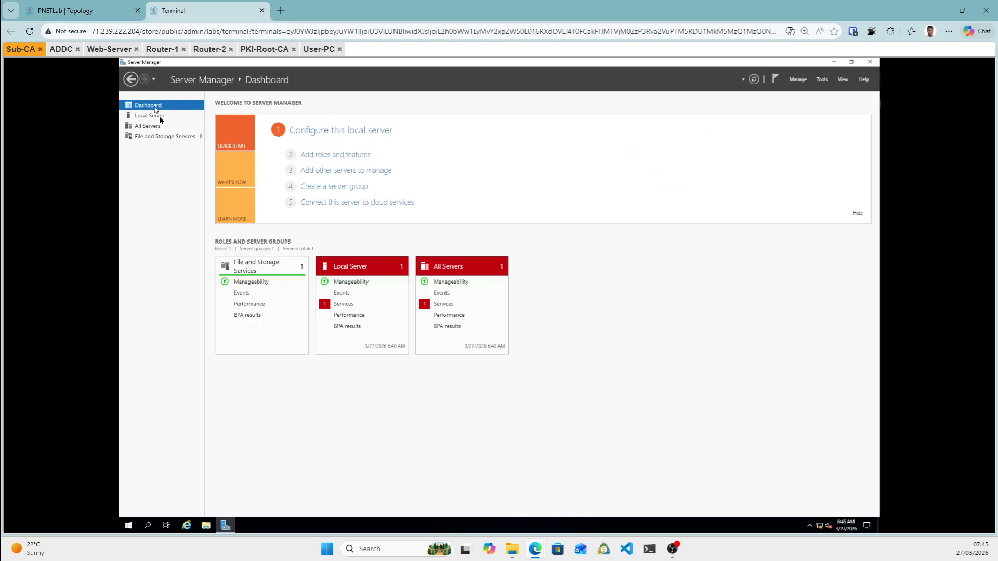
click(329, 155)
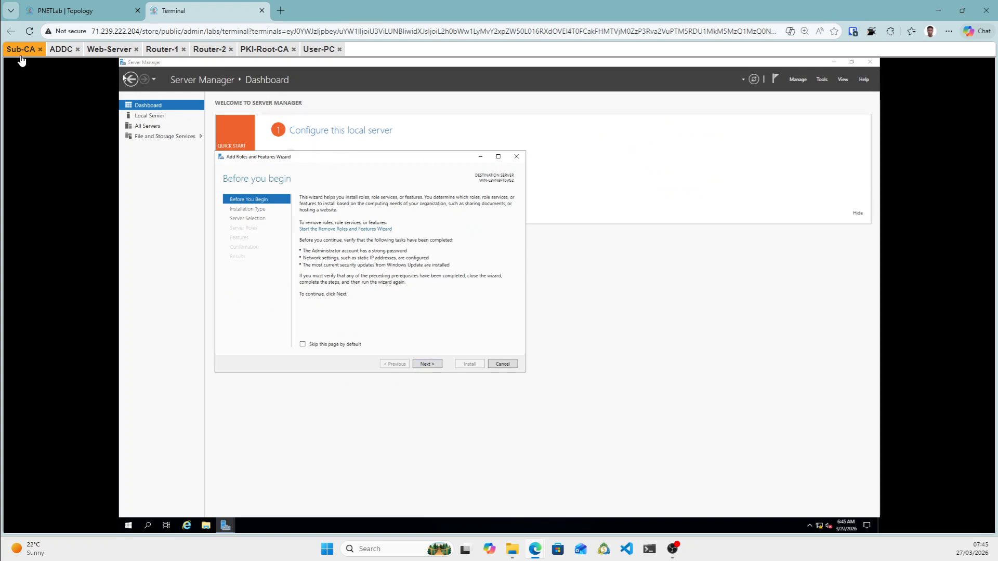
click(261, 51)
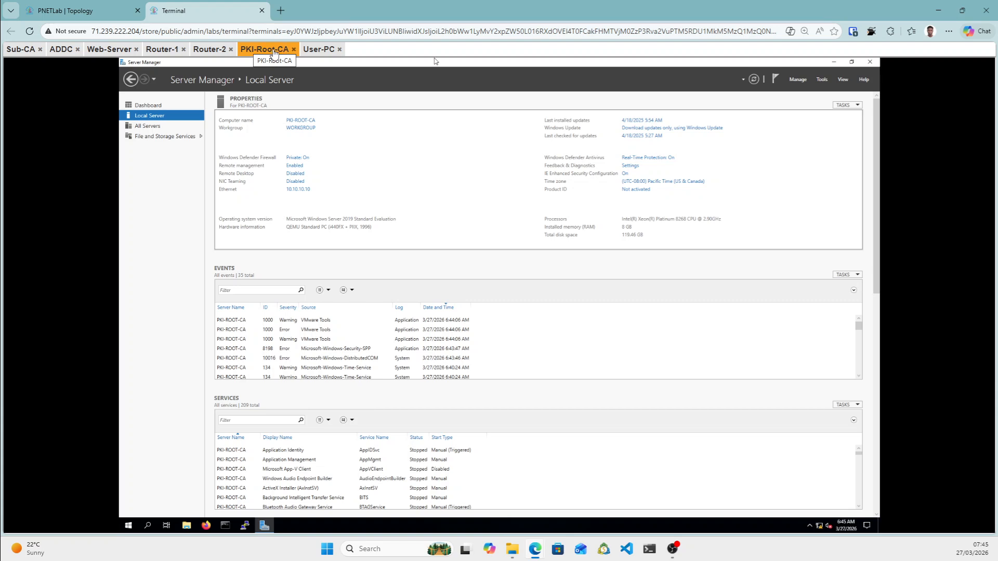
Begin a role-based install on PKI-ROOT-CA, selecting Active Directory Certificate Services with its management tools.
click(159, 107)
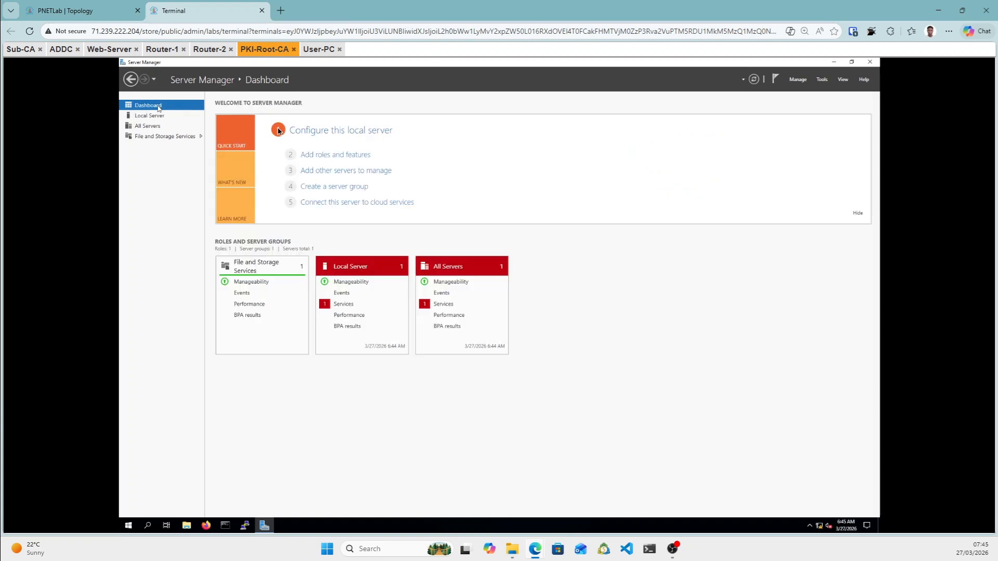
click(322, 155)
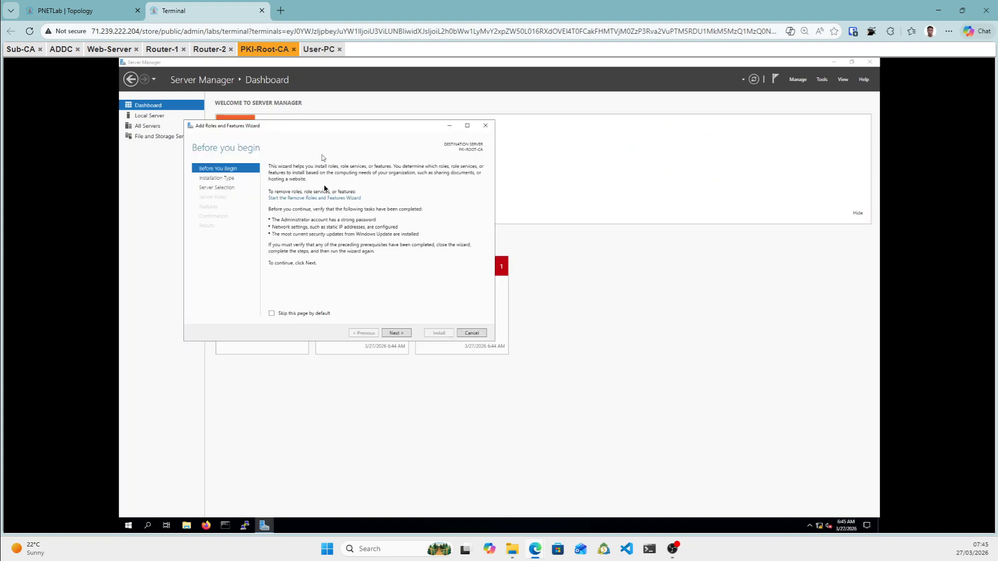
click(403, 335)
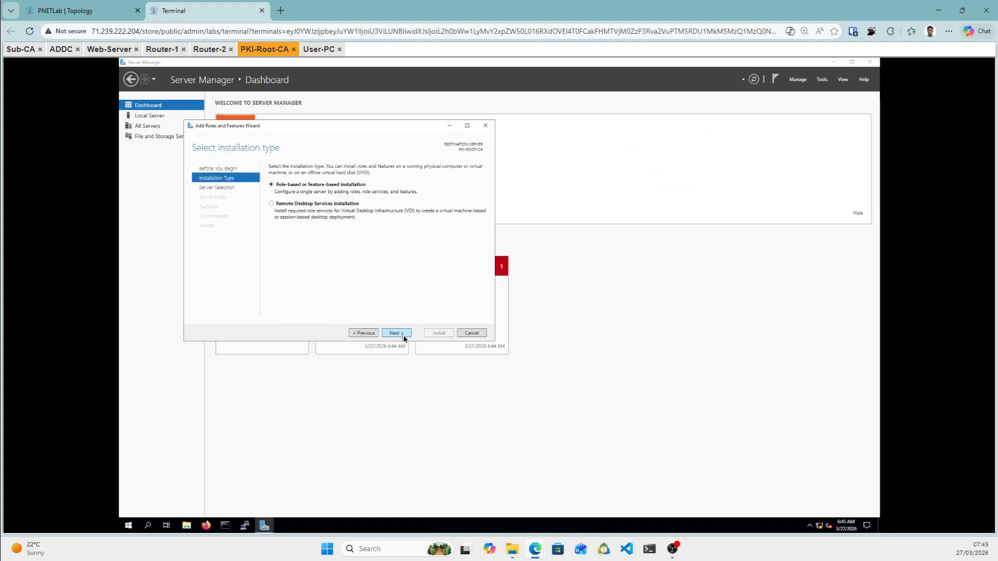
click(404, 335)
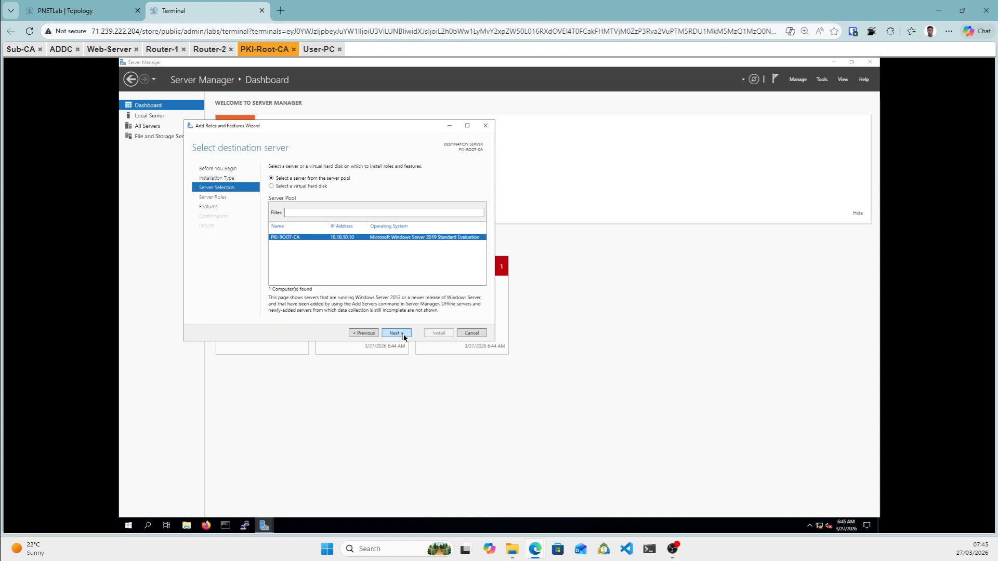
click(404, 335)
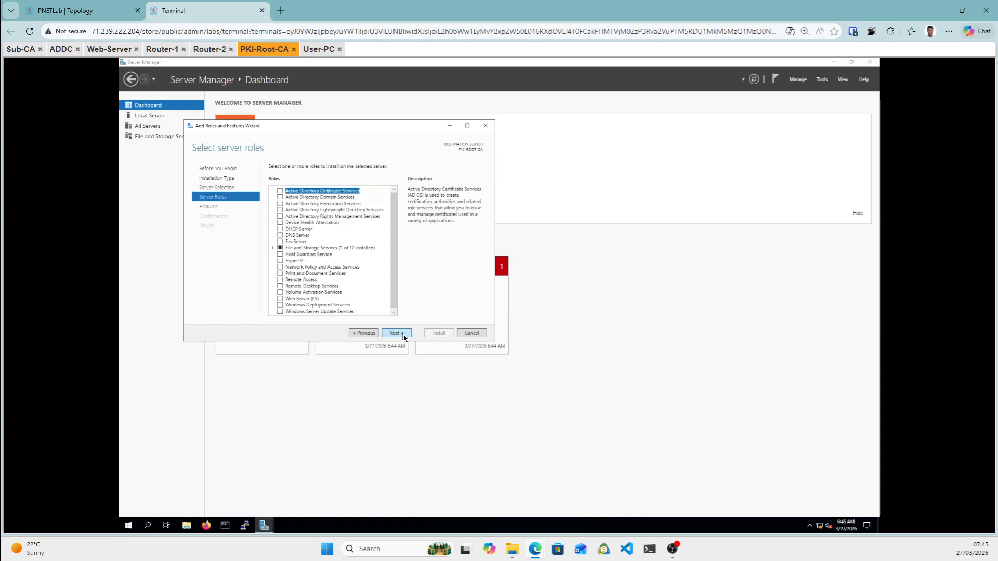
click(280, 192)
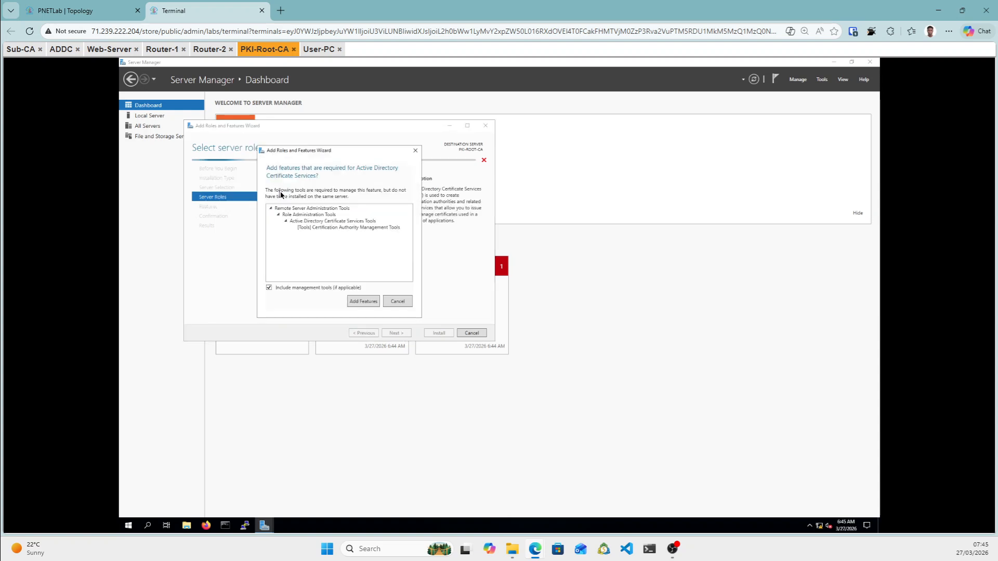
click(364, 302)
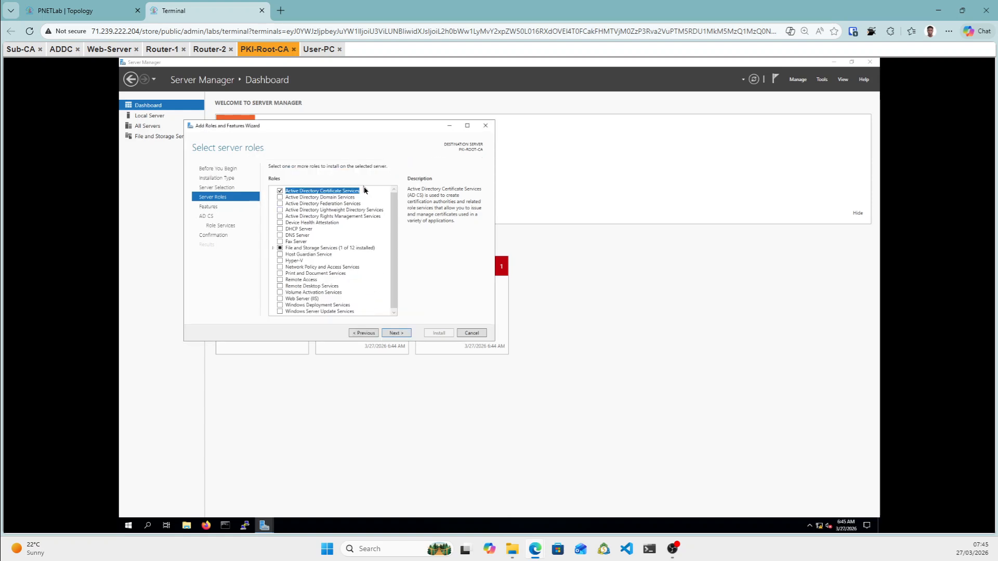
Add Certification Authority Web Enrollment as an AD CS role service, with its web server features.
click(396, 333)
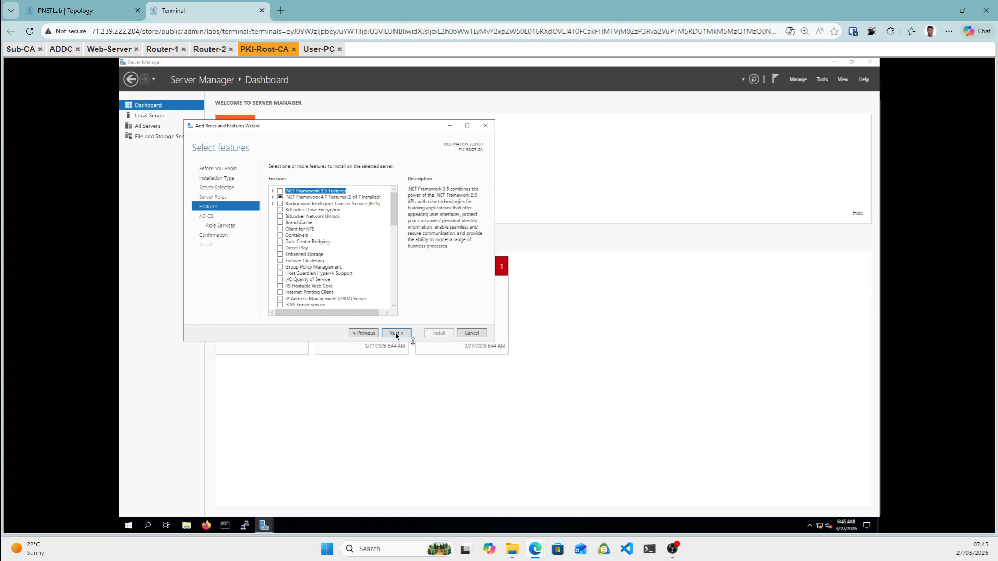
click(396, 335)
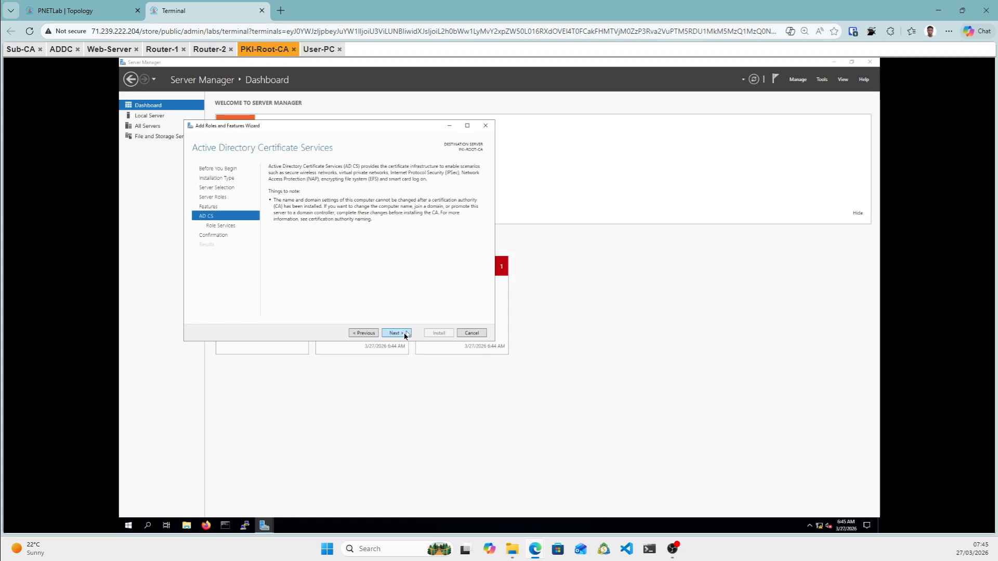
click(405, 335)
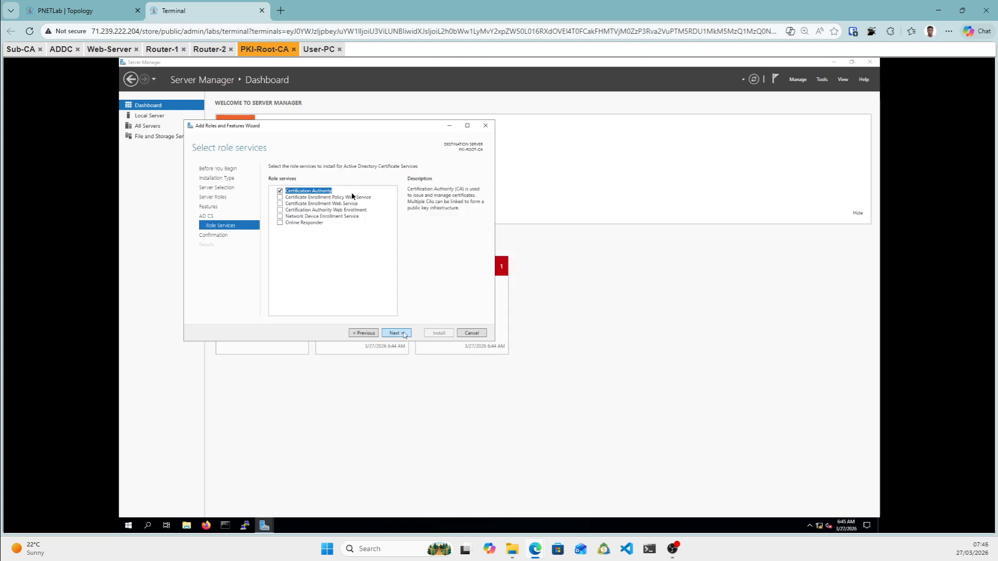
click(281, 211)
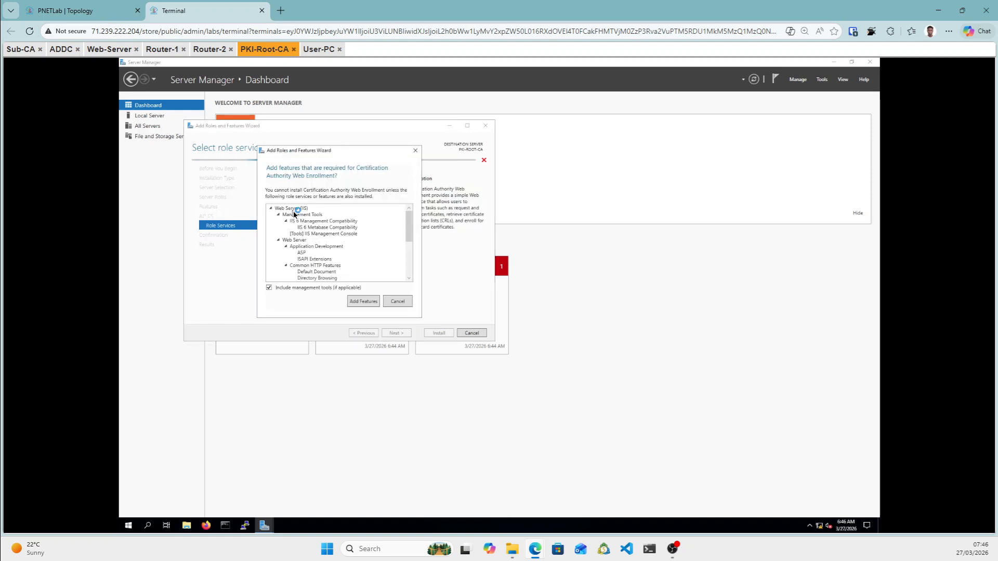
click(362, 302)
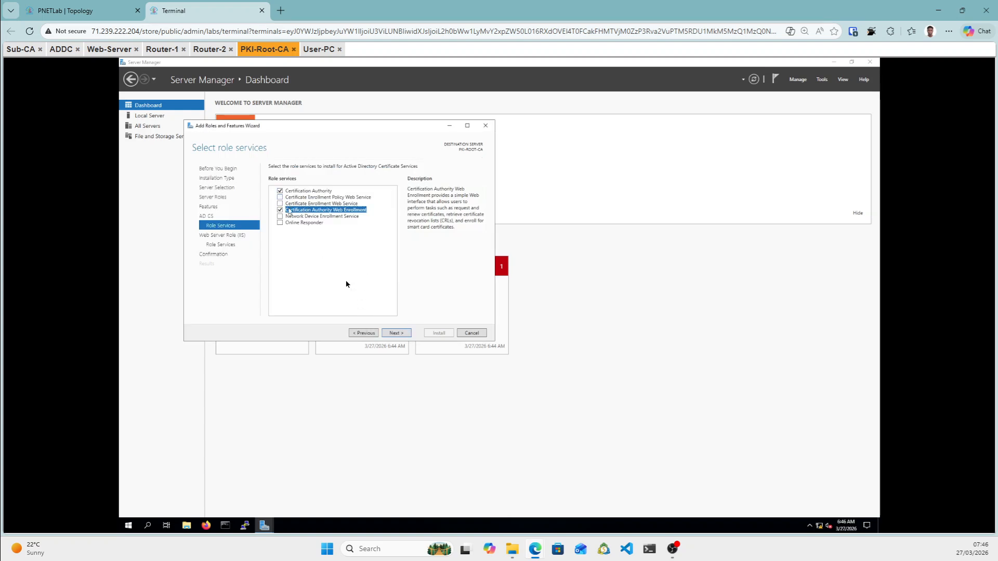
Keep default IIS role services, start the installation, and move to the ADDC console.
click(397, 335)
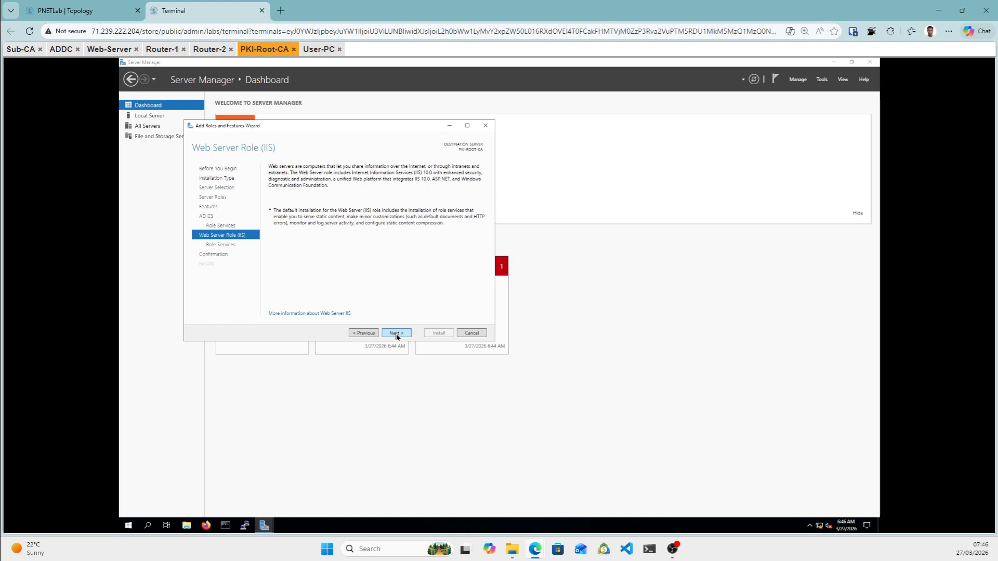
click(396, 334)
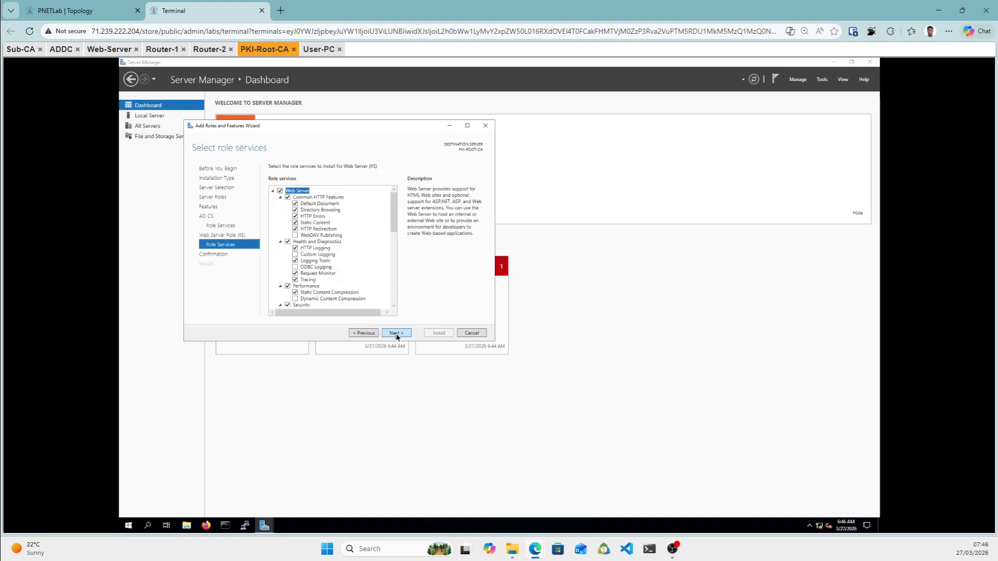
click(396, 333)
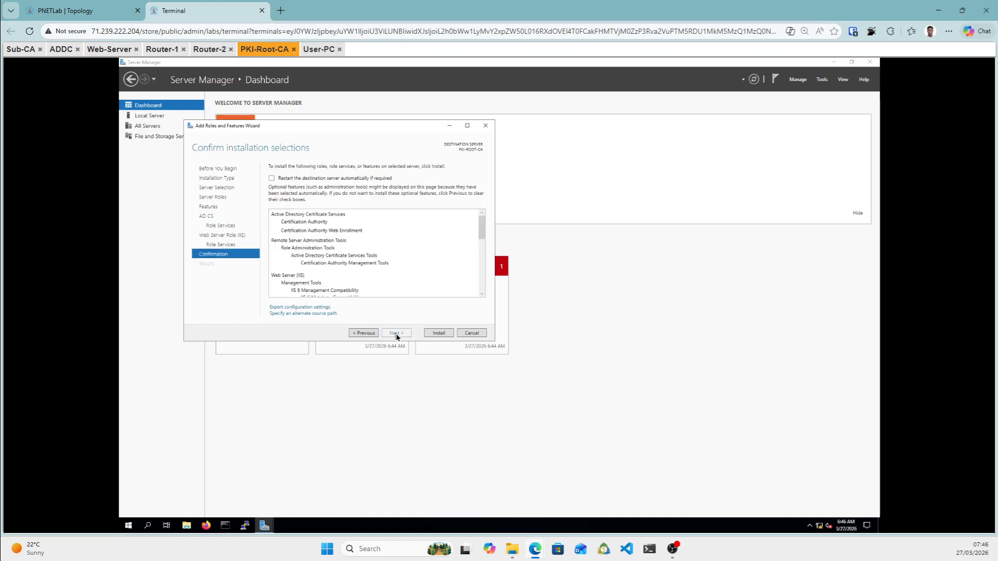
click(439, 334)
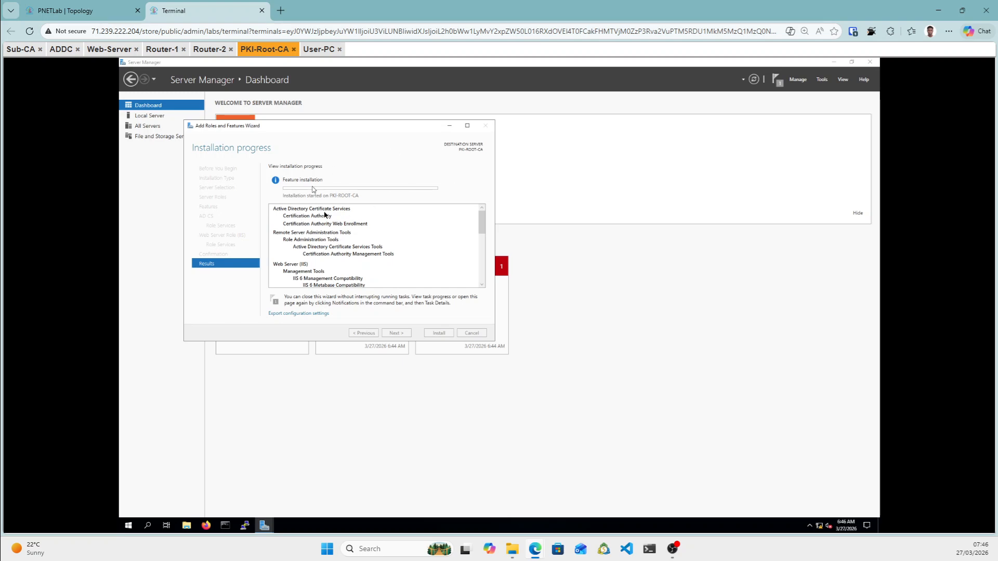
drag(61, 48, 156, 137)
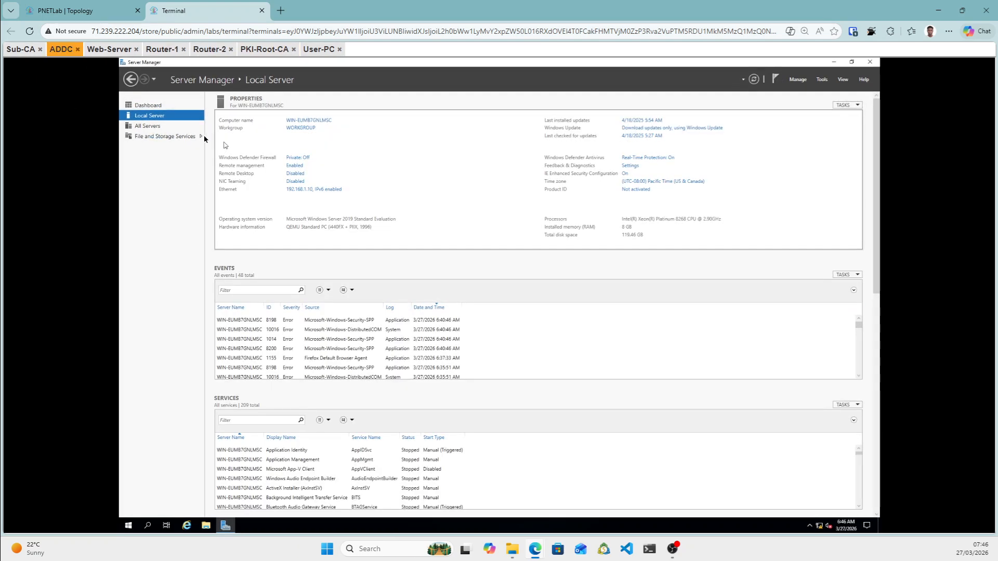
Open ADDC's System Properties from its Computer name link and bring up the rename dialog.
click(292, 124)
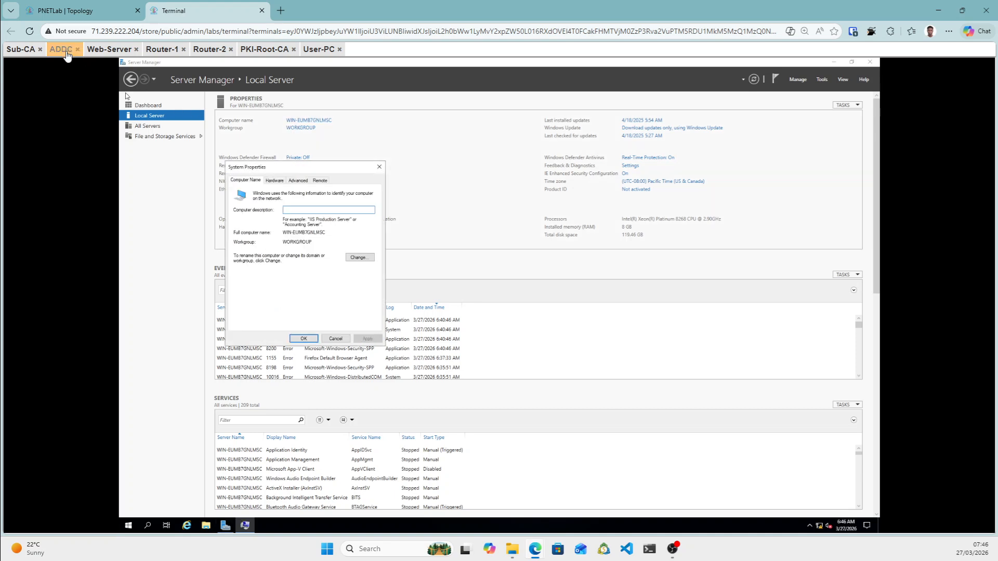
click(366, 257)
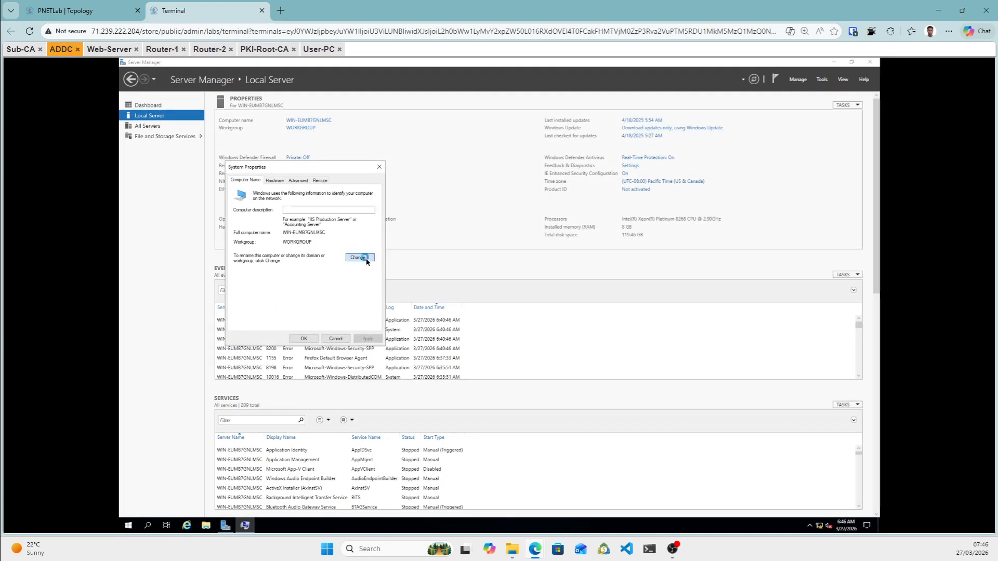
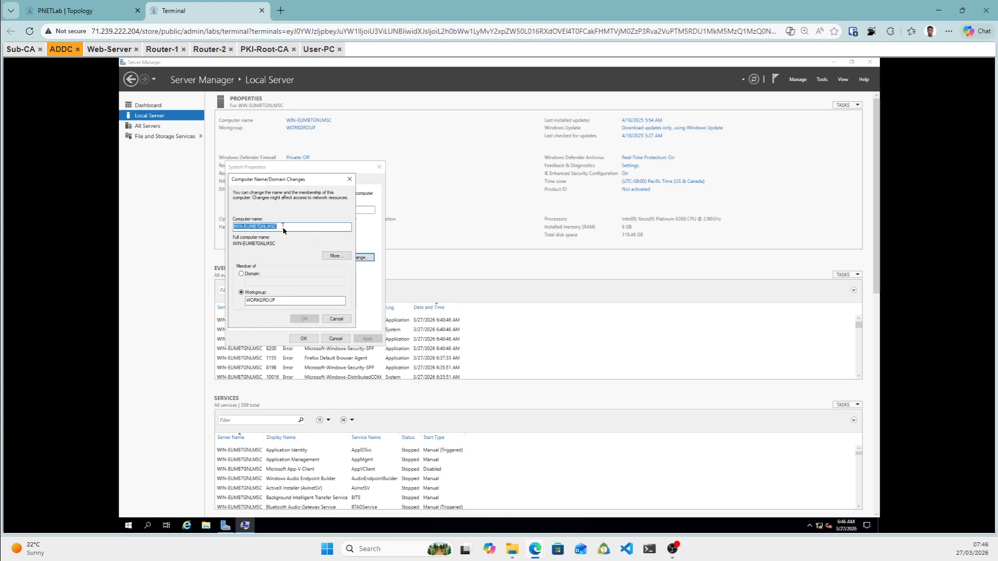
Enter ADDC as the computer name, confirm, close System Properties and restart the server now.
text(ADDC)
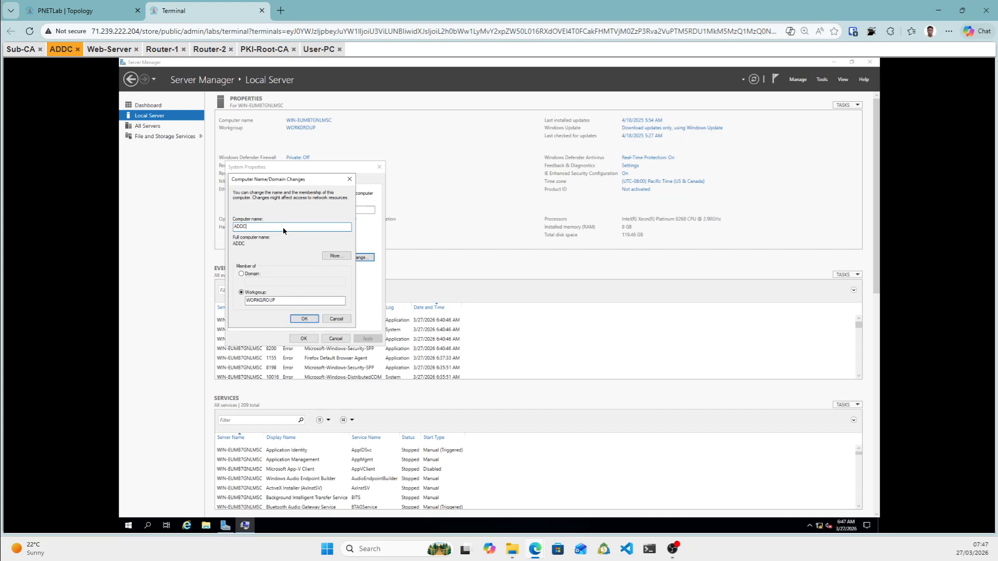
click(307, 320)
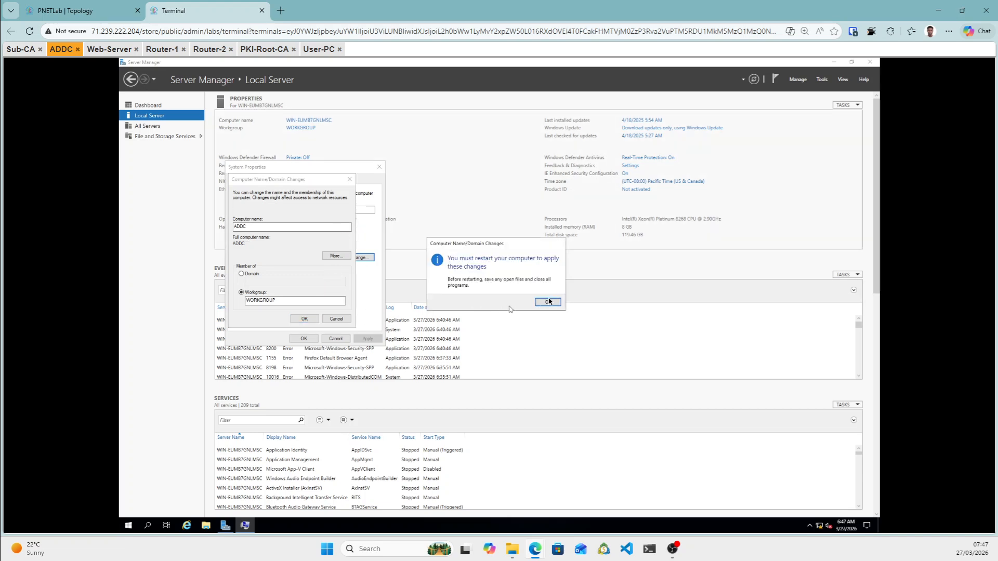
click(549, 303)
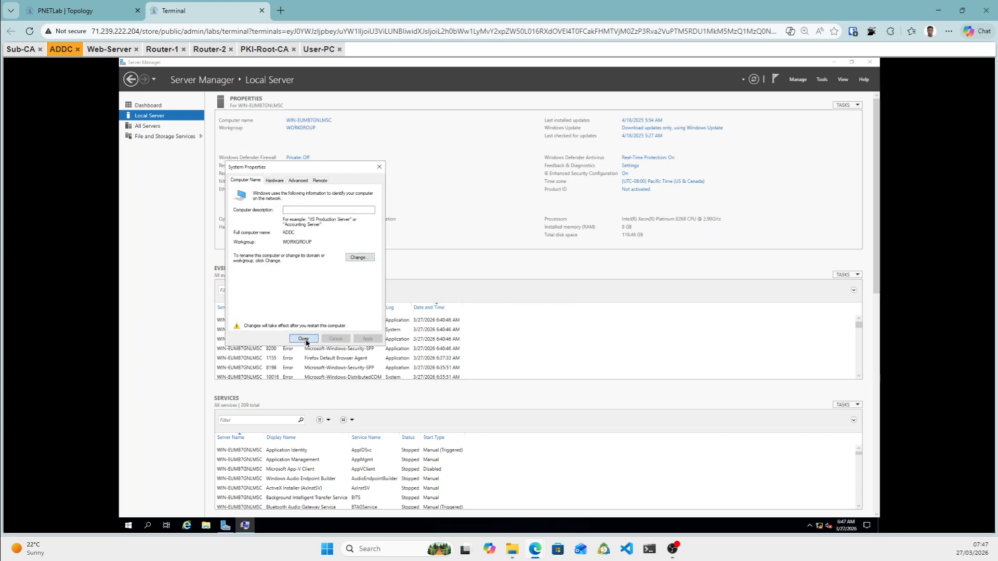
click(304, 340)
click(500, 300)
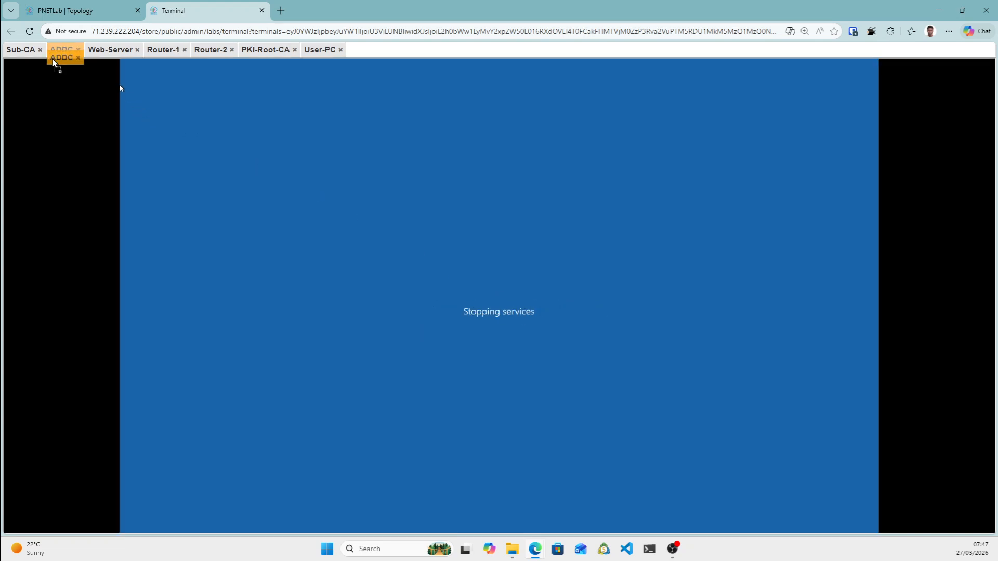
On the Web-Server console, close the firewall window and open the computer name change form.
click(267, 49)
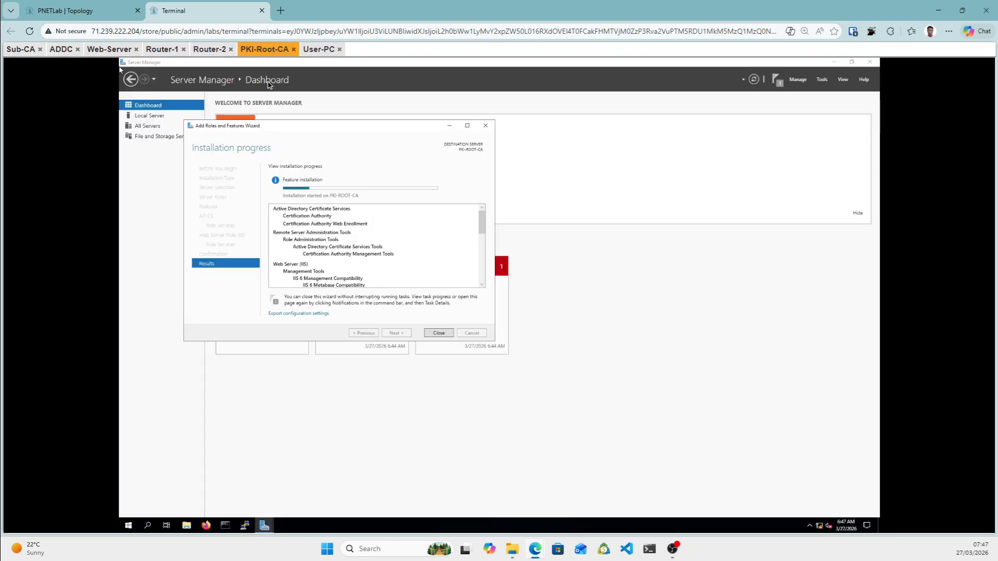
click(110, 50)
drag(110, 50, 112, 57)
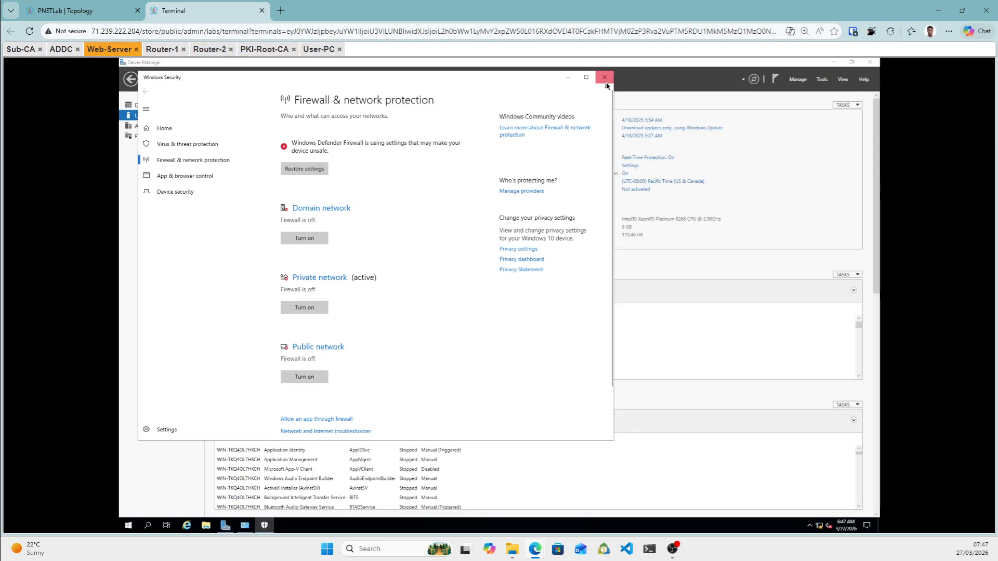
click(604, 79)
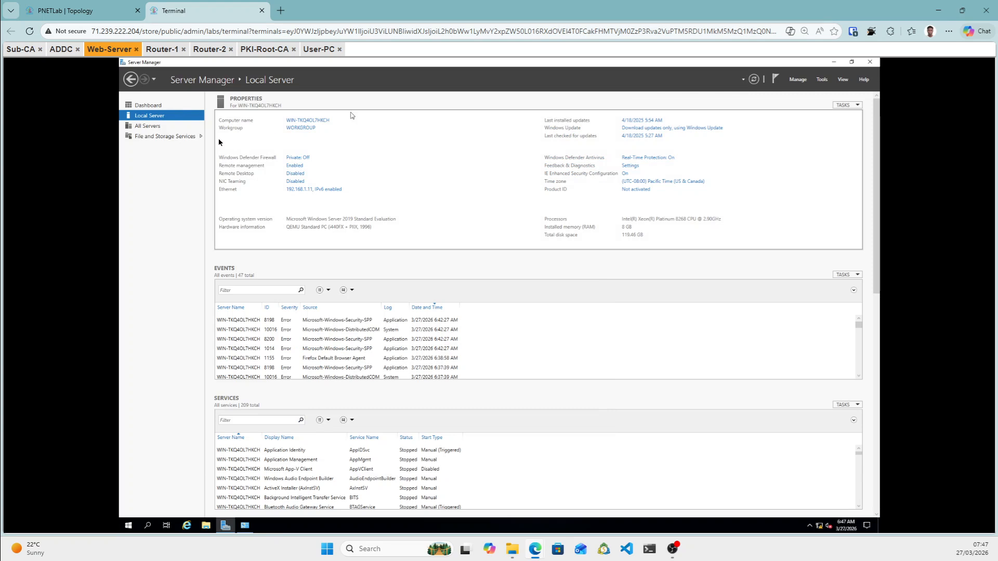
click(319, 122)
click(356, 258)
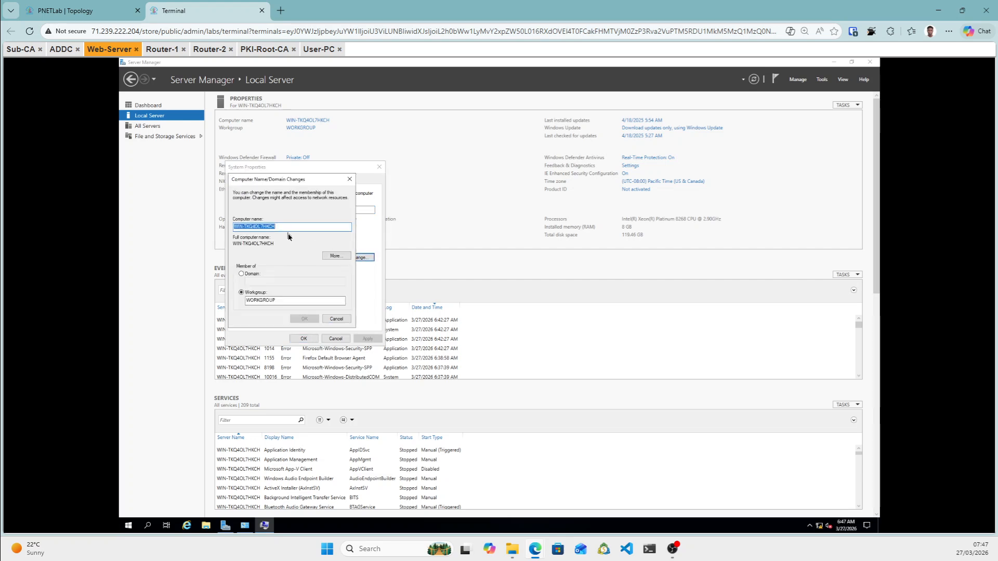
Set the computer name to web and restart the Web-Server machine.
text(WEB)
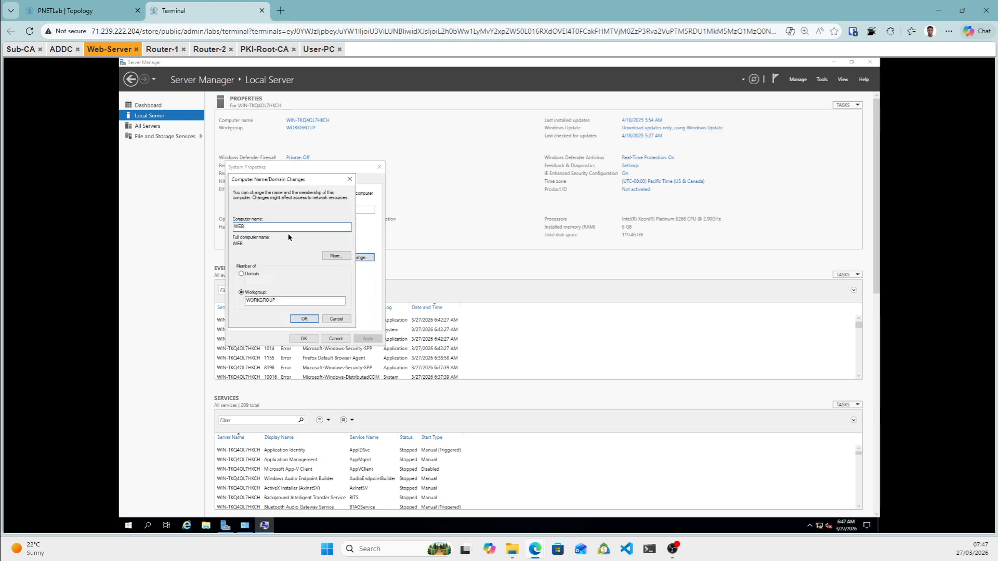
key(BackSpace)
key(BackSpace)
key(BackSpace)
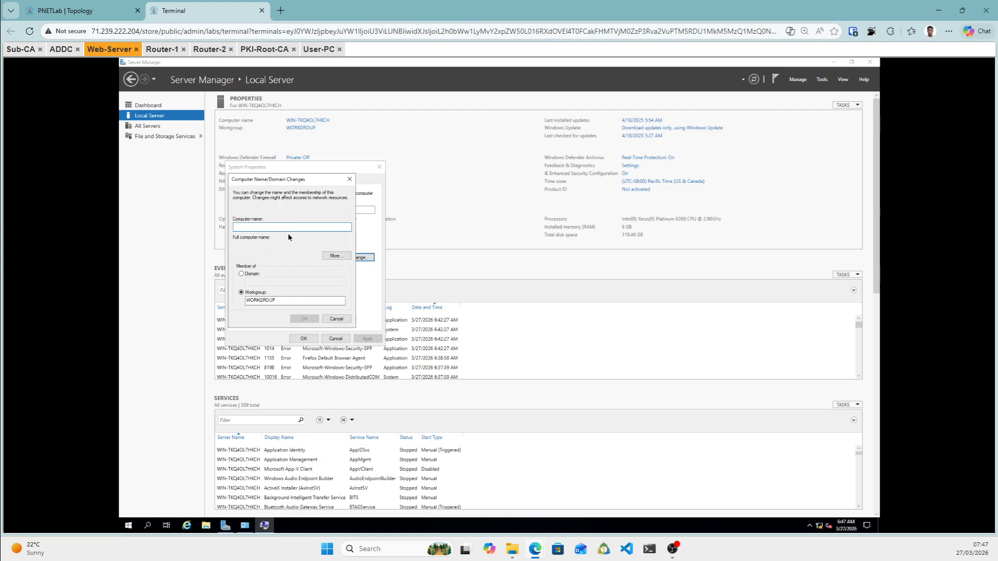
text(web)
click(305, 319)
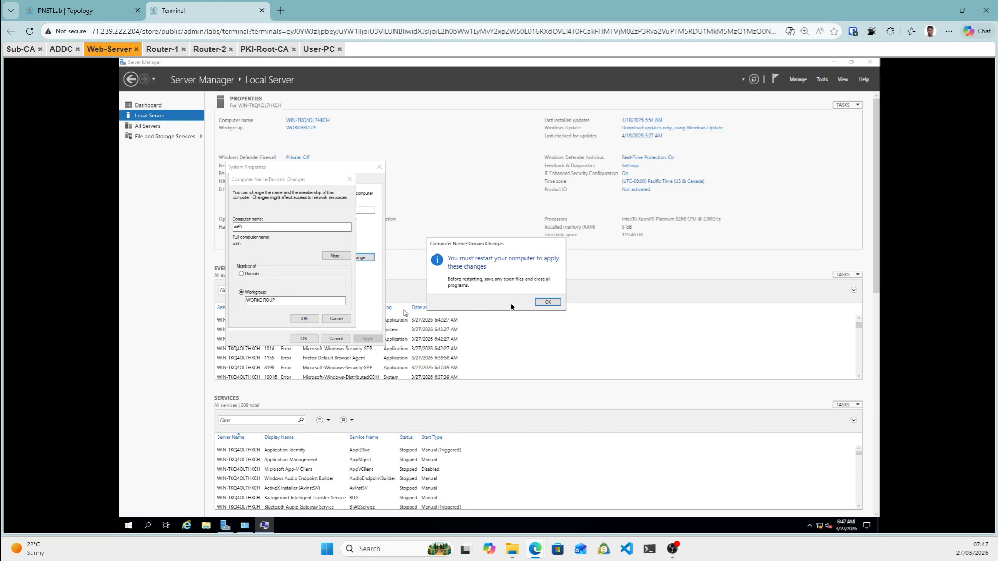
click(549, 303)
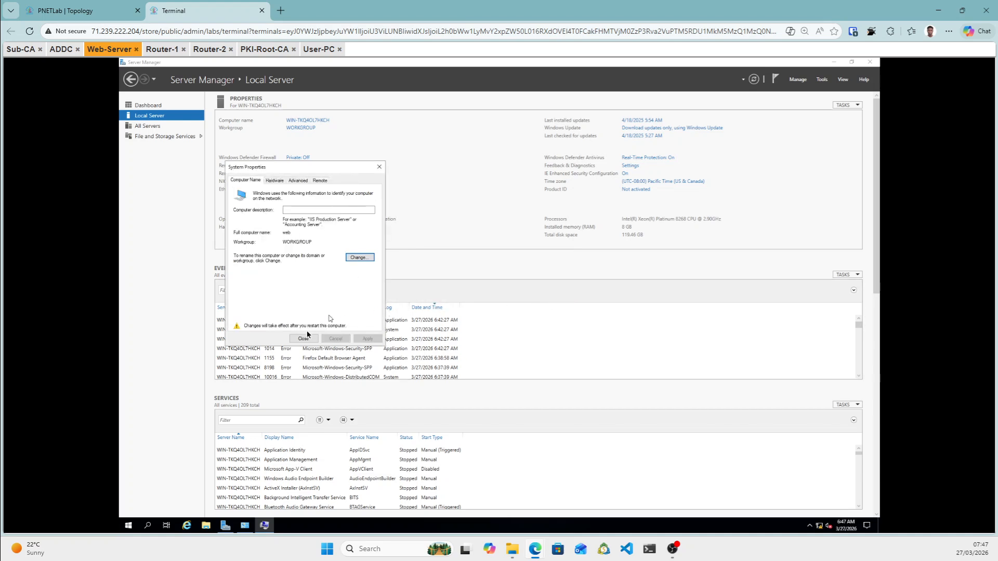
click(304, 338)
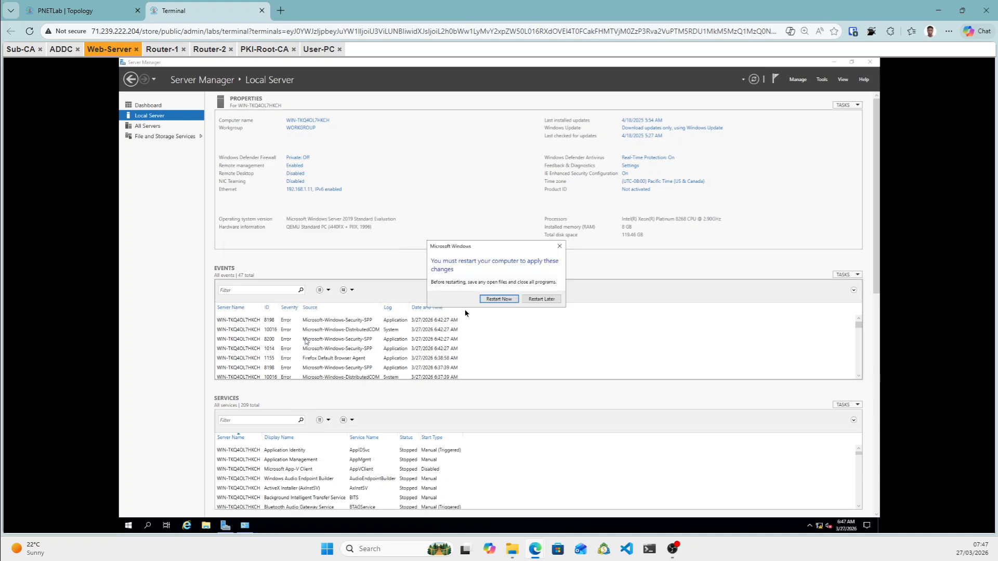
click(498, 299)
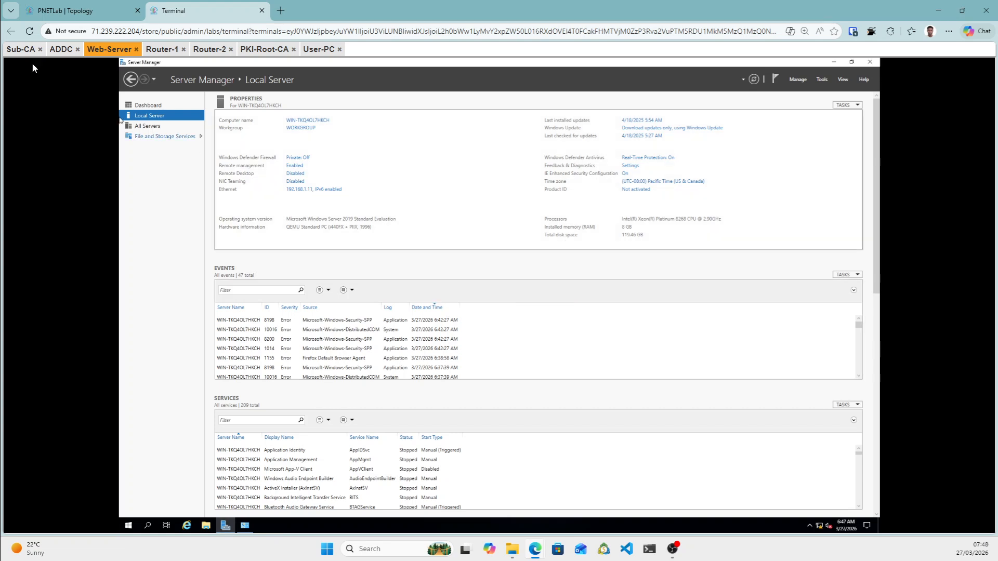
click(21, 49)
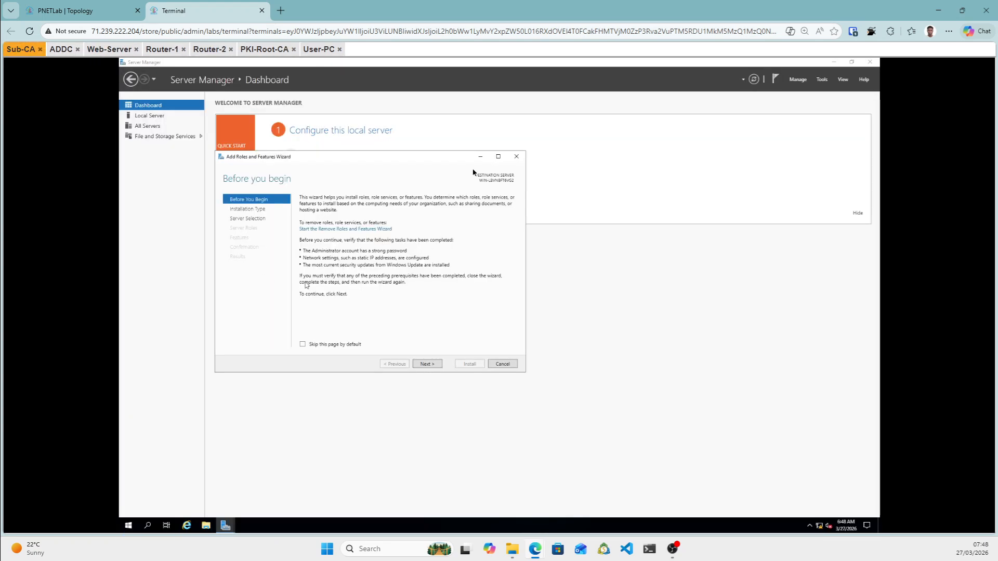
Close the Add Roles wizard and open Sub-CA's computer name change form from Local Server.
click(516, 157)
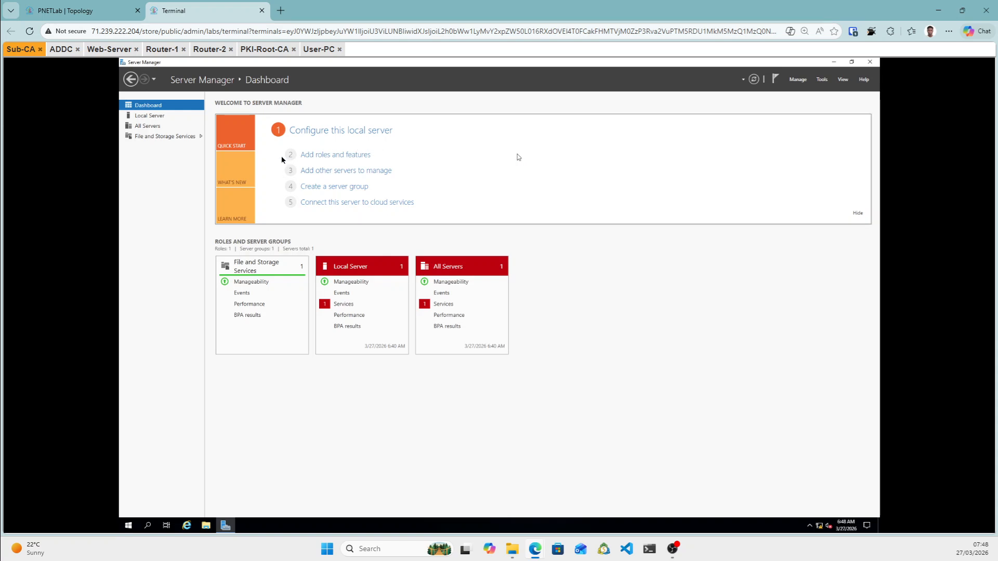
click(144, 118)
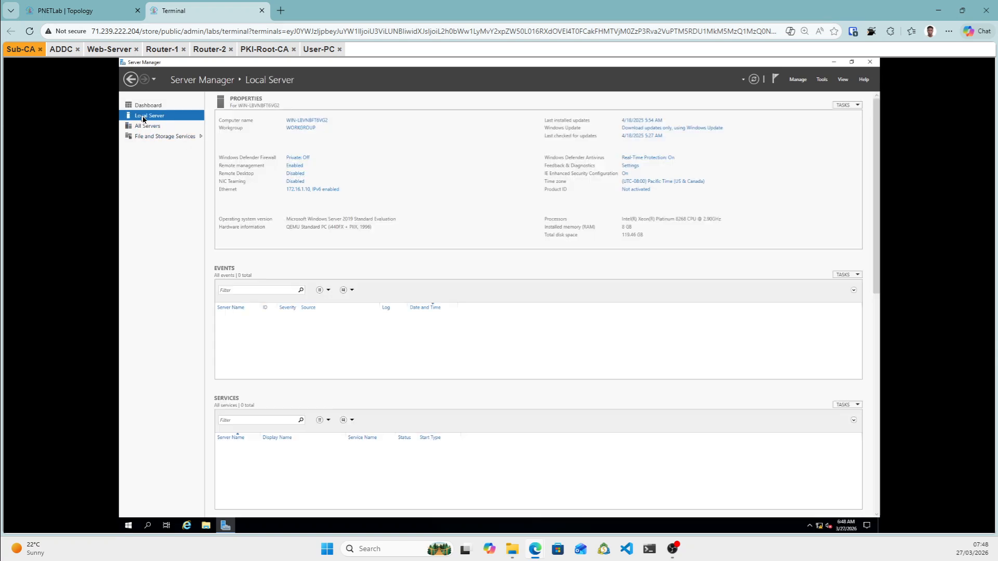
click(304, 122)
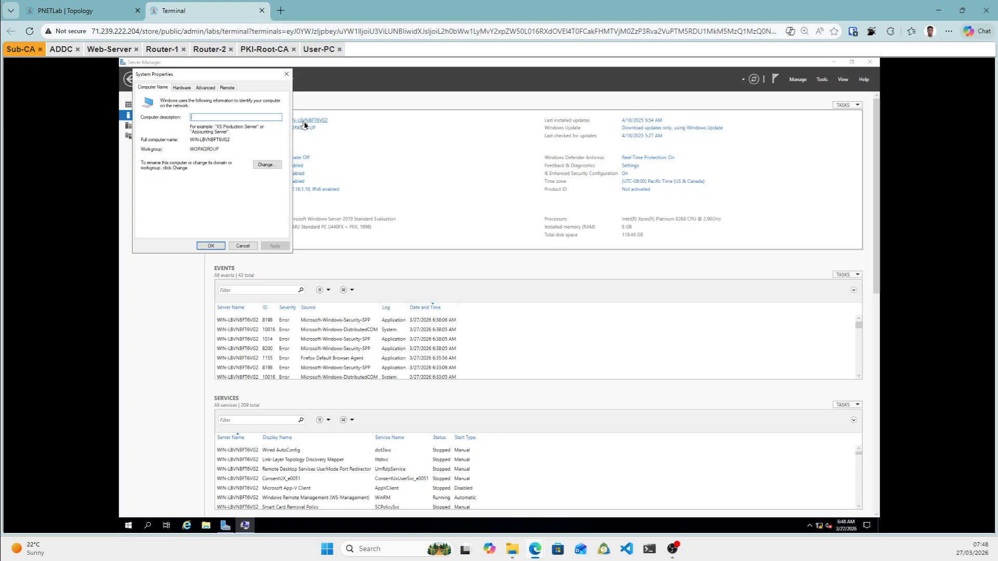
click(268, 164)
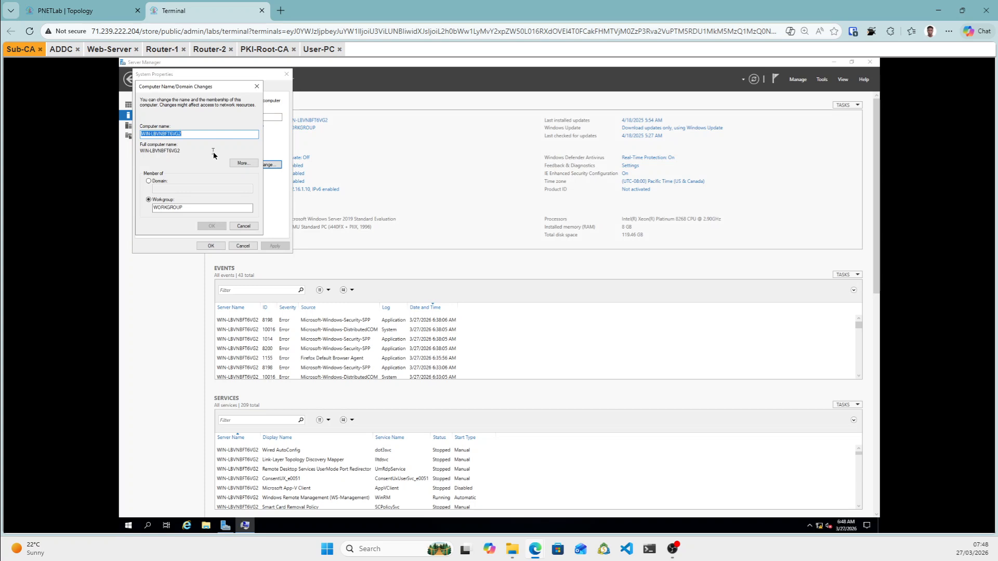
Set the computer name to sub and restart the Sub-CA machine now.
text(wu)
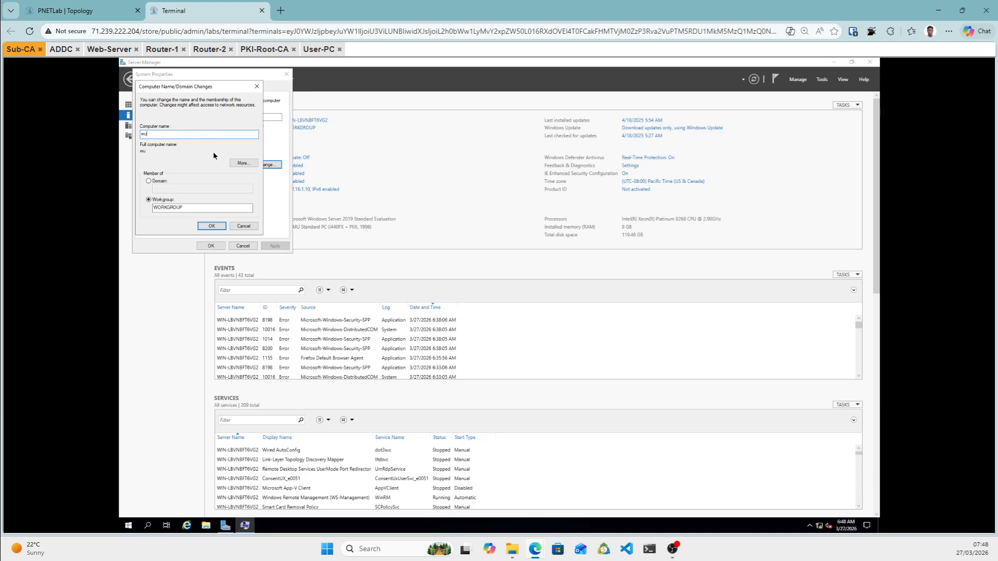
text(b)
key(BackSpace)
key(BackSpace)
key(BackSpace)
text(sub)
click(209, 227)
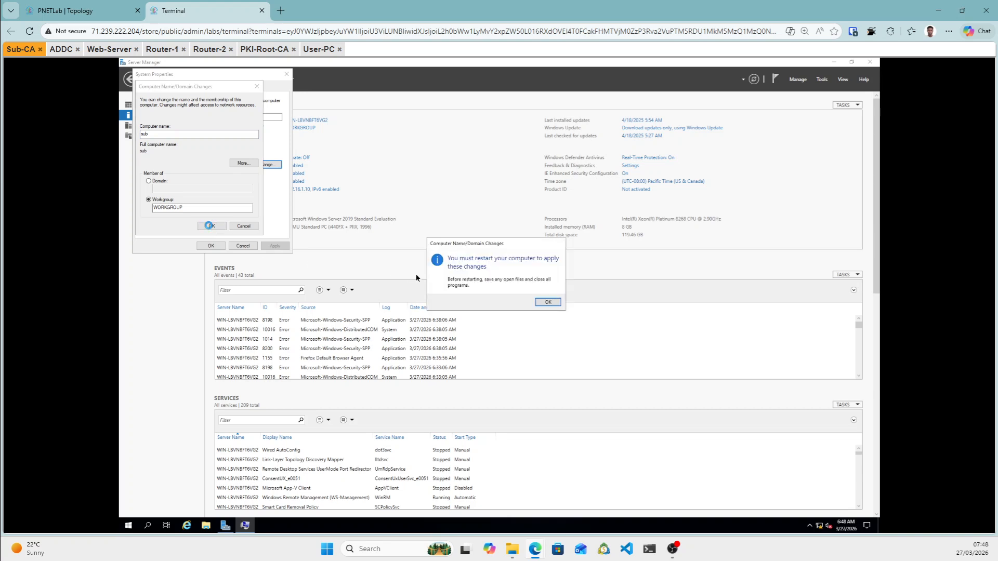
click(557, 306)
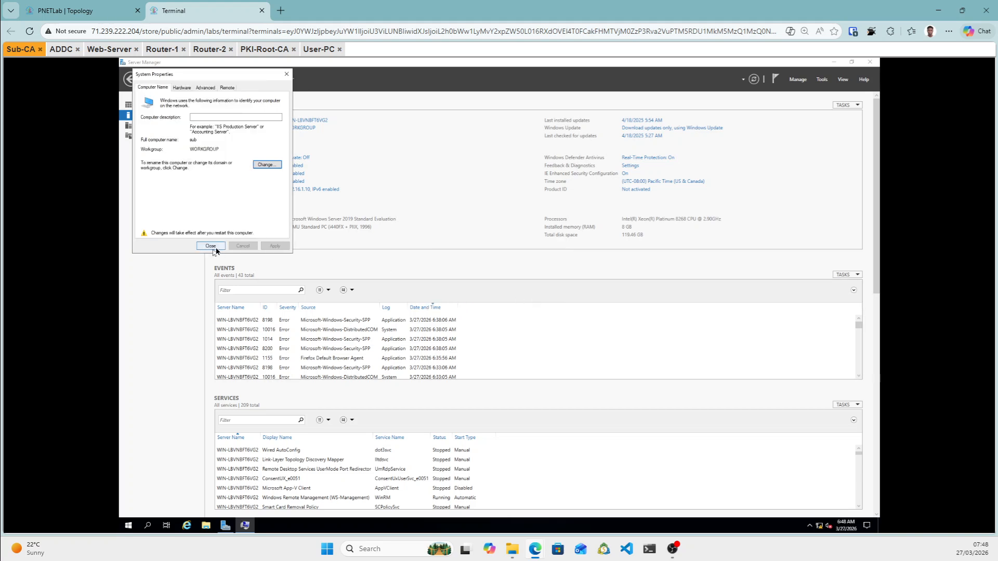
click(215, 248)
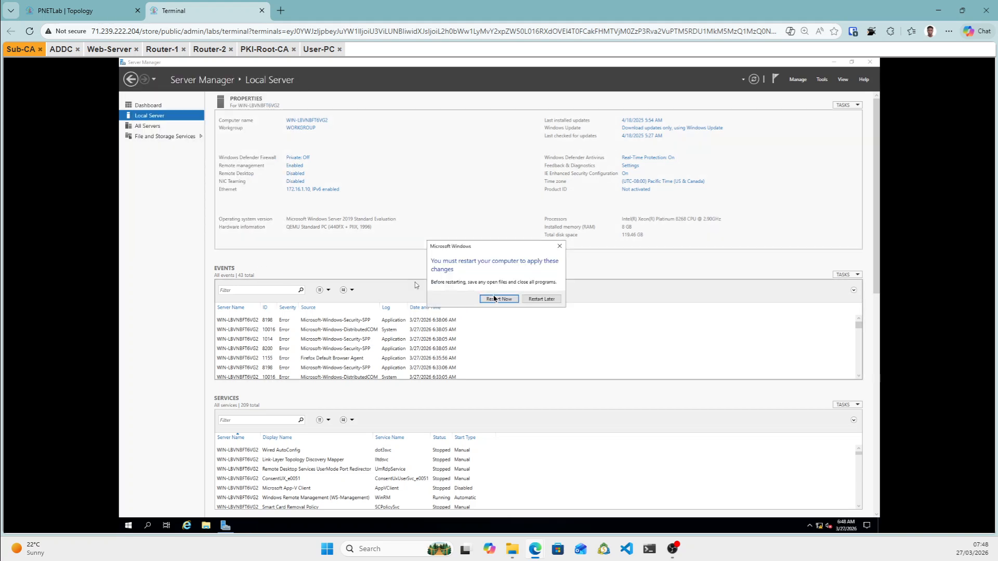
click(499, 300)
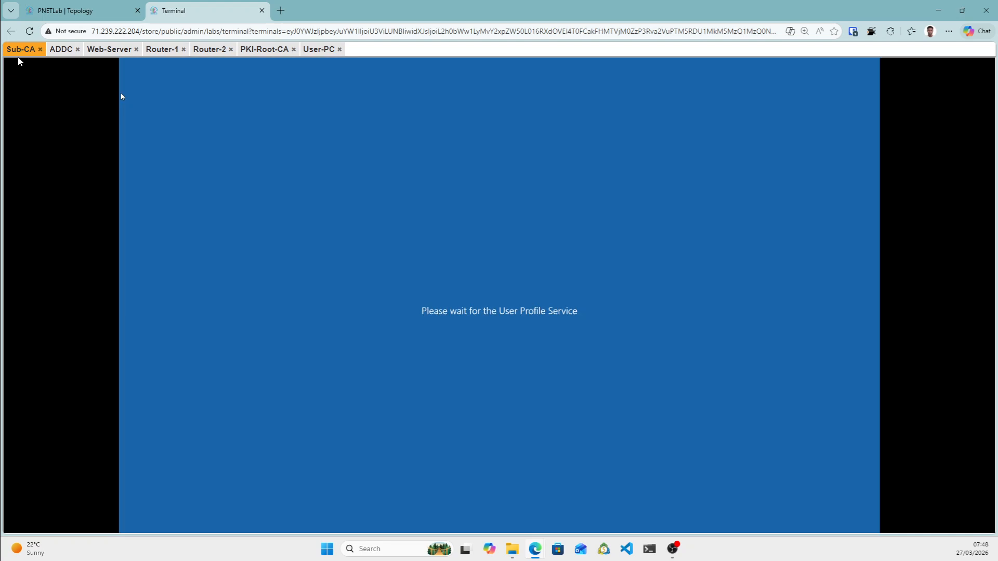
Check the ADDC, Web-Server, PKI-Root-CA and Sub-CA consoles, ending back on ADDC.
click(60, 49)
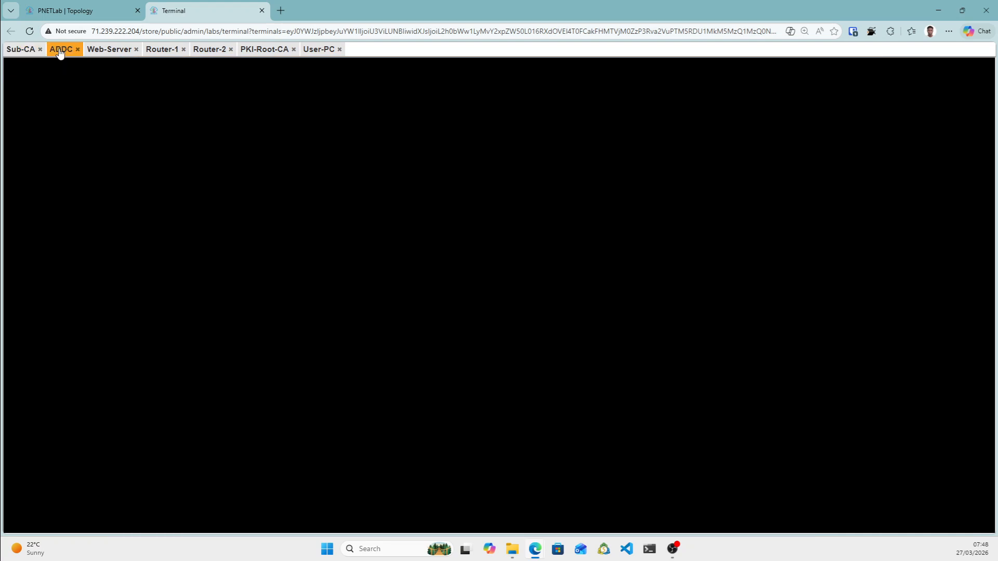
click(110, 50)
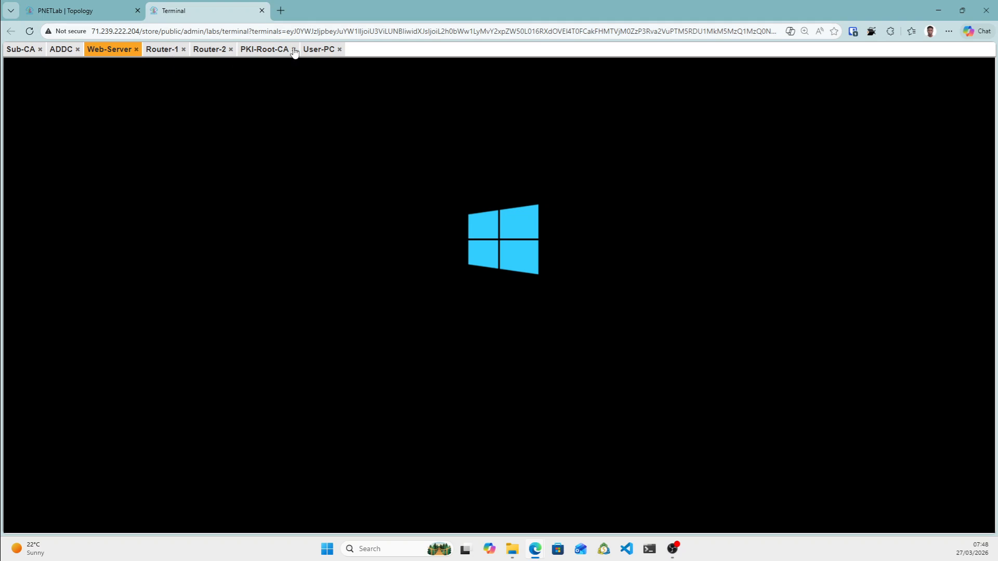
click(265, 50)
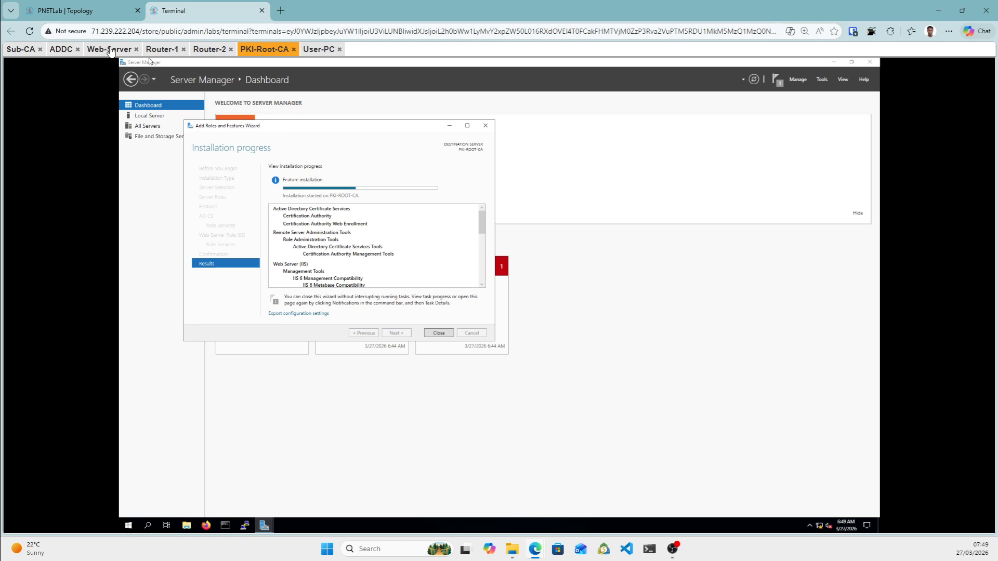
click(20, 50)
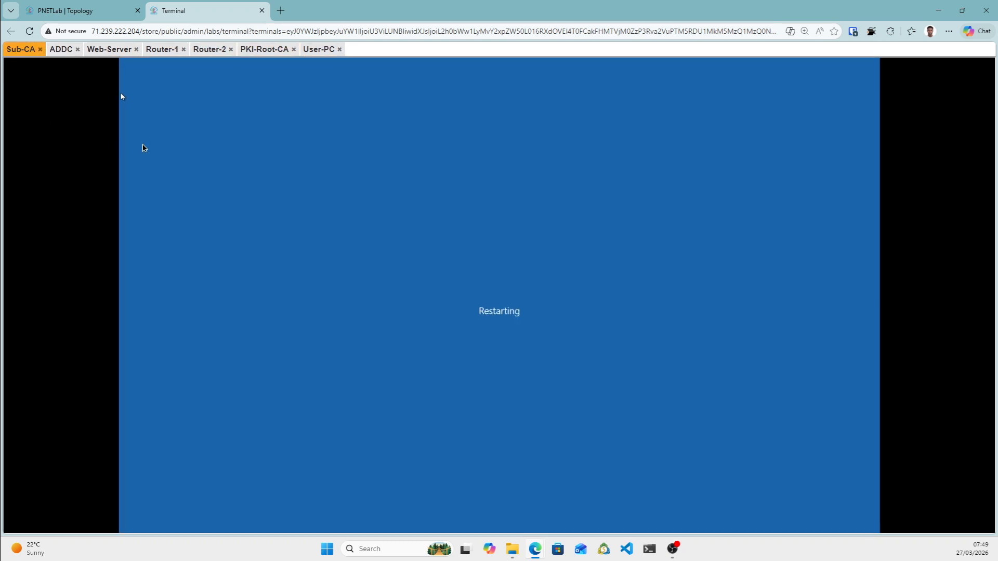
click(61, 49)
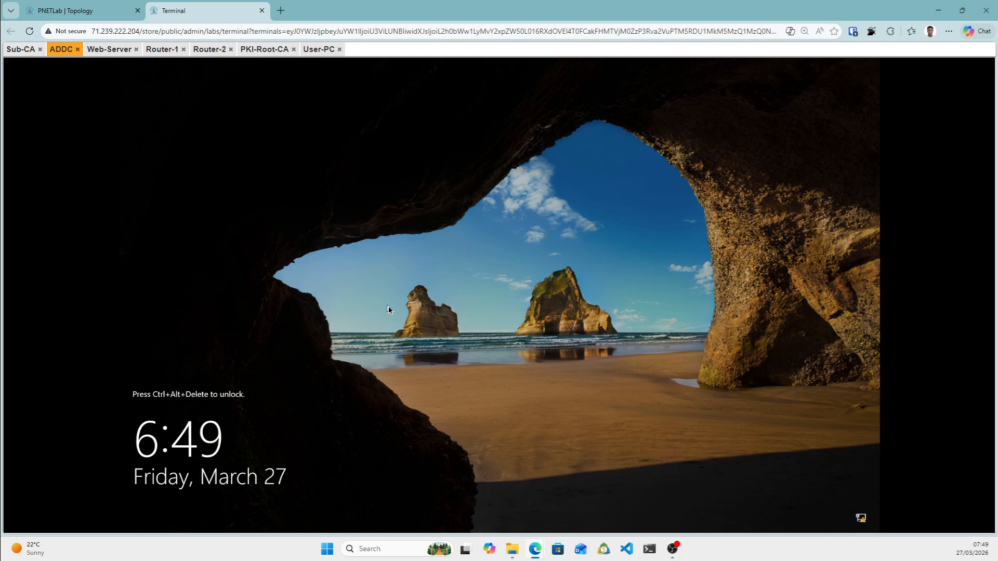
Show the on-screen keyboard for the ADDC console and latch Ctrl and Alt.
key(ctrl+alt+shift)
click(47, 461)
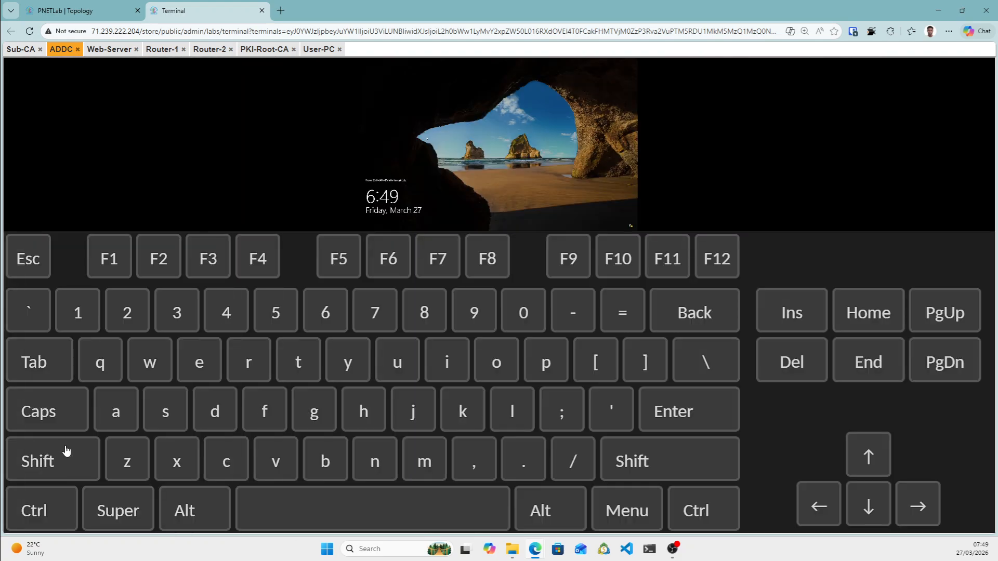
click(36, 512)
click(185, 511)
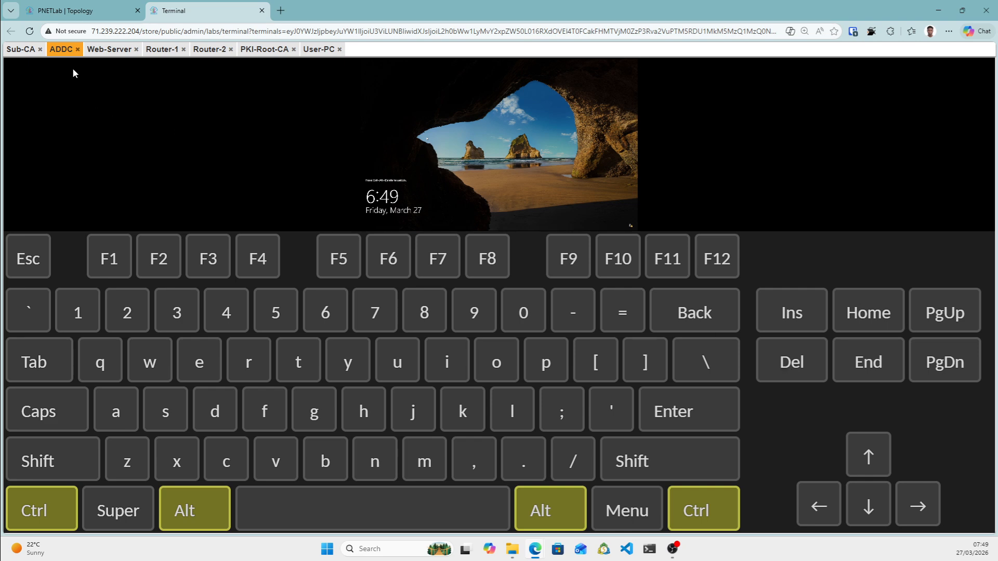
drag(57, 53, 60, 84)
Send Ctrl+Alt+Del from the on-screen keyboard, then remove the keyboard.
click(787, 371)
key(ctrl+alt+shift)
click(19, 309)
key(ctrl+alt+shift)
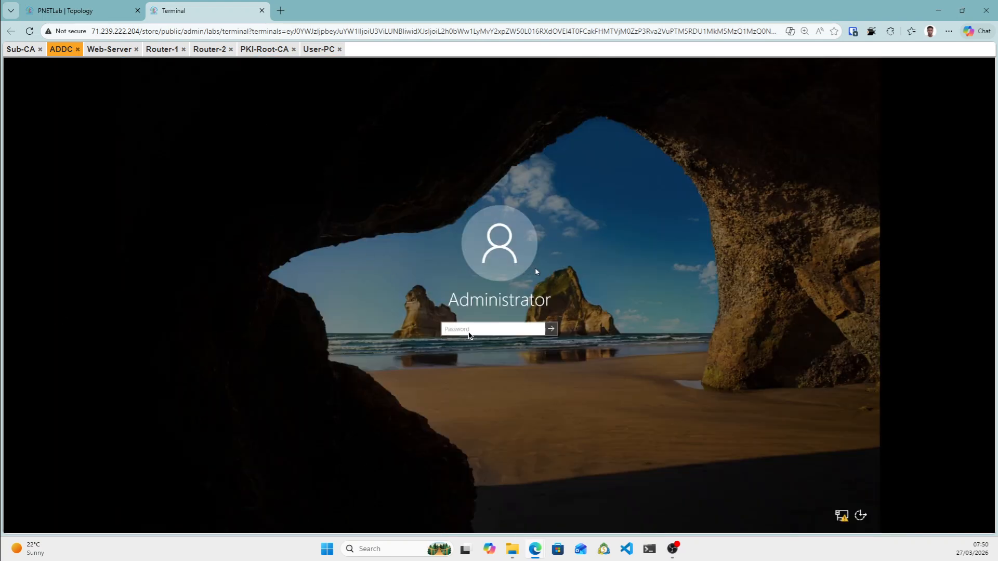
With Caps Lock off, enter the Administrator account password and sign in.
click(468, 336)
text(P@s)
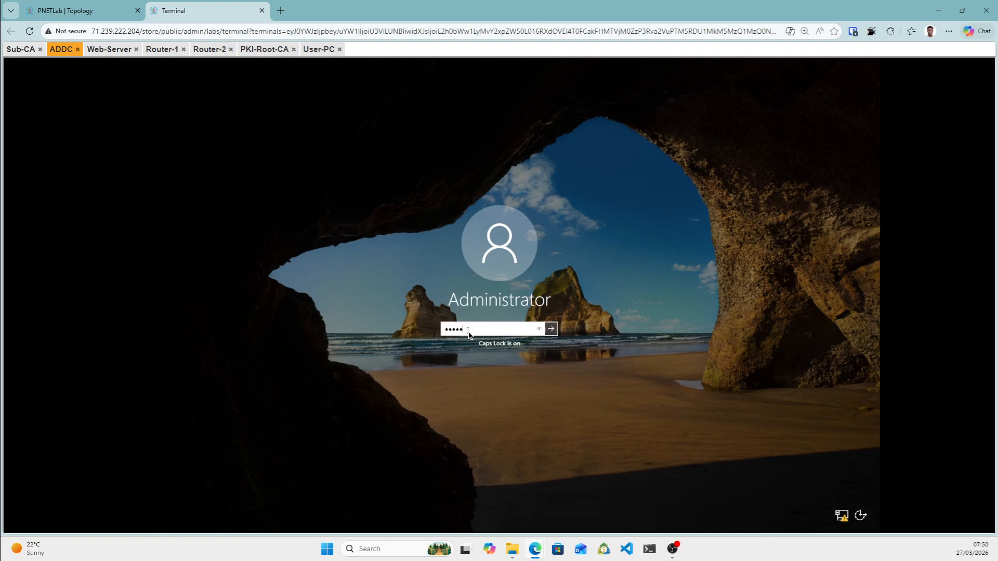
key(BackSpace)
key(BackSpace)
key(BackSpace)
key(Caps_Lock)
text(P•••••••••)
key(Return)
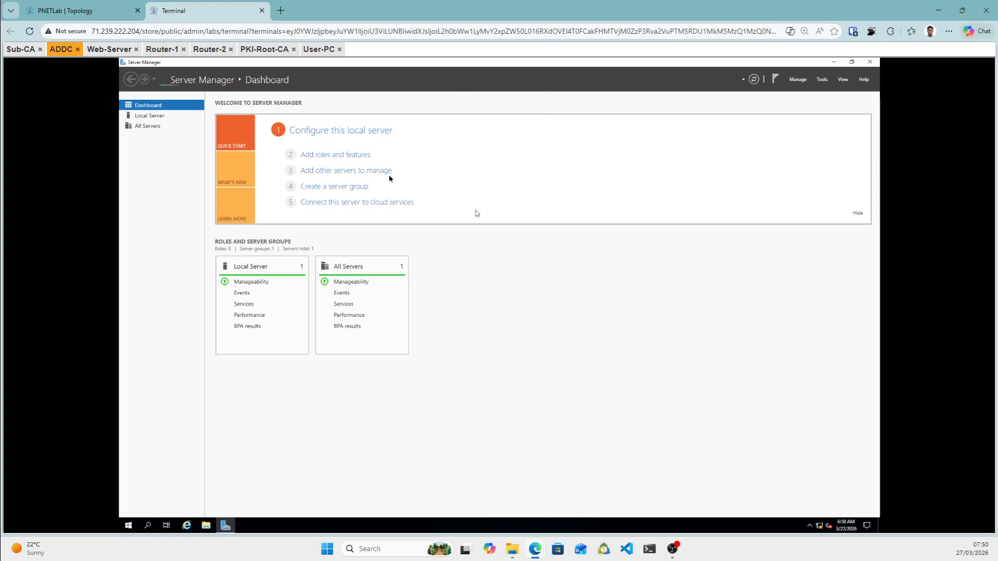
Start the Add Roles and Features wizard with role-based installation targeting ADDC.
click(341, 155)
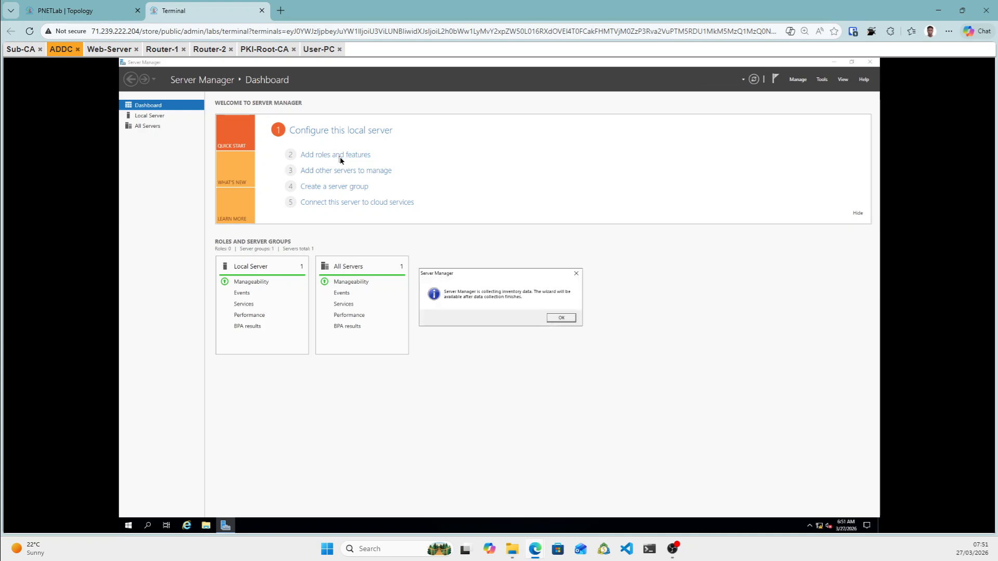
click(578, 273)
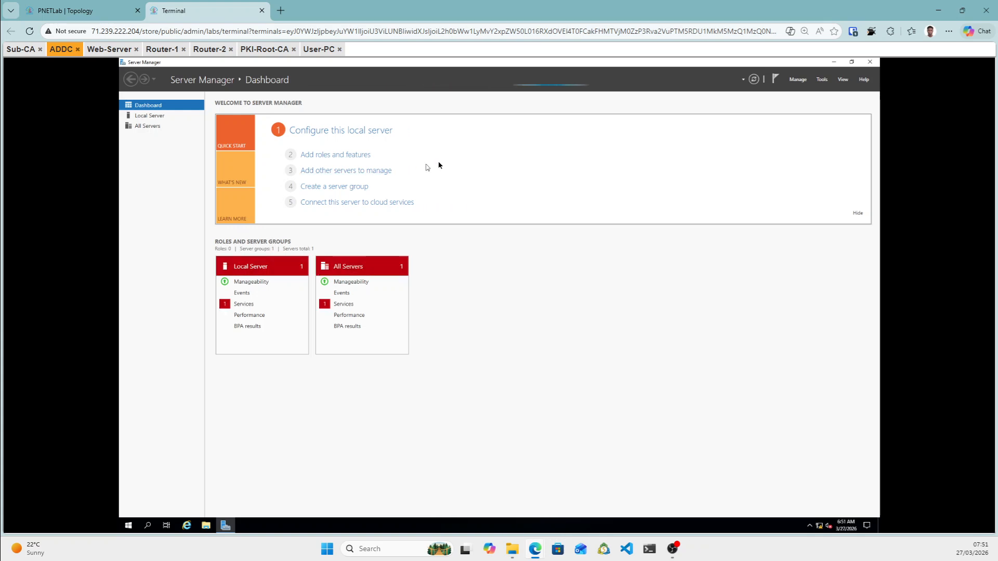
click(338, 155)
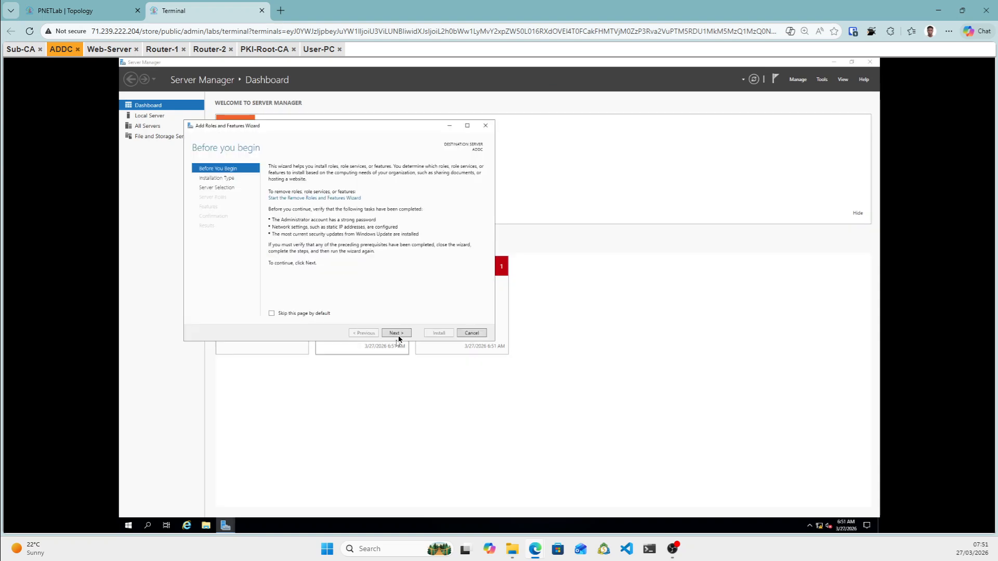
click(398, 336)
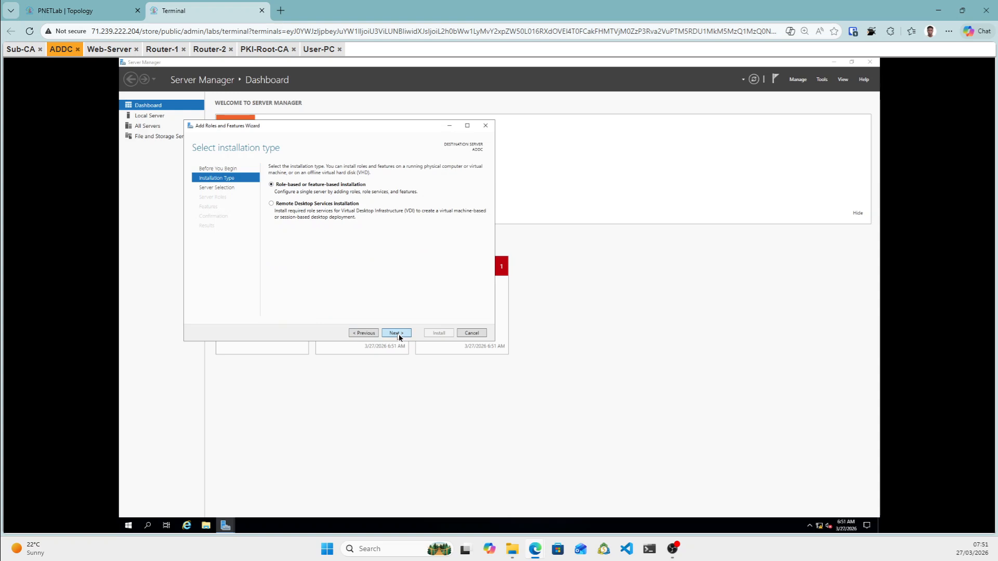
click(398, 335)
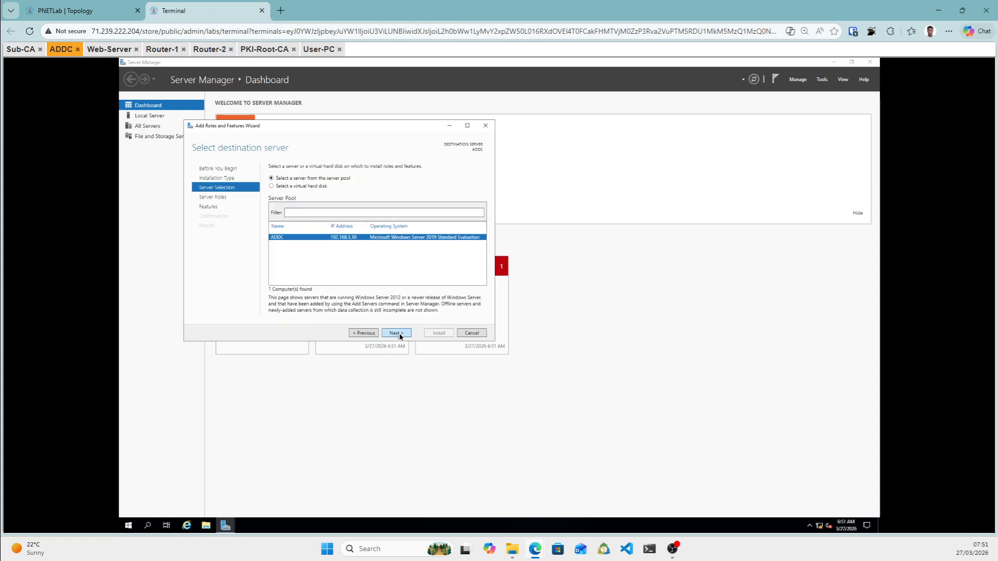
click(397, 334)
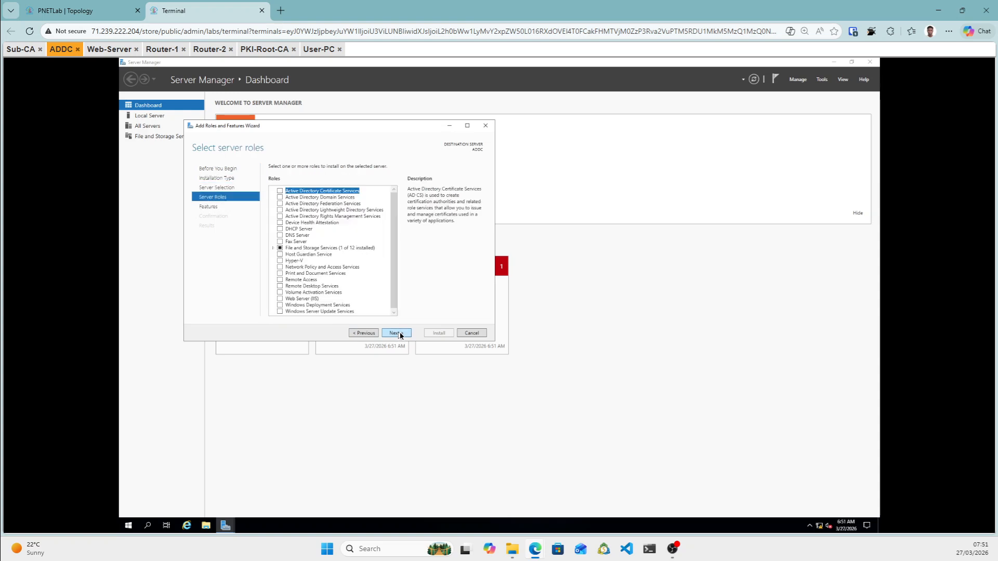
Select AD DS and DNS Server with their required features and start the installation.
click(281, 198)
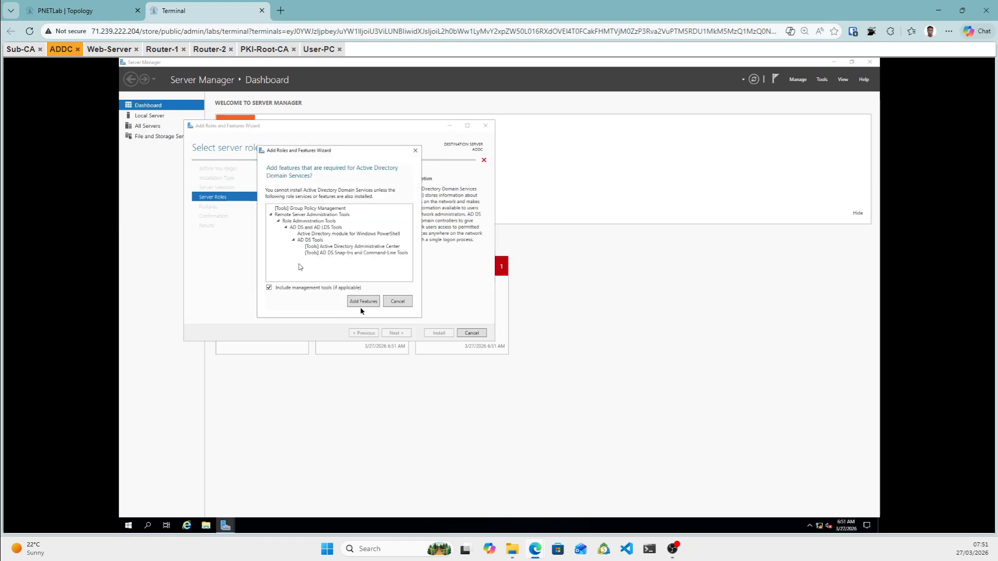
click(364, 302)
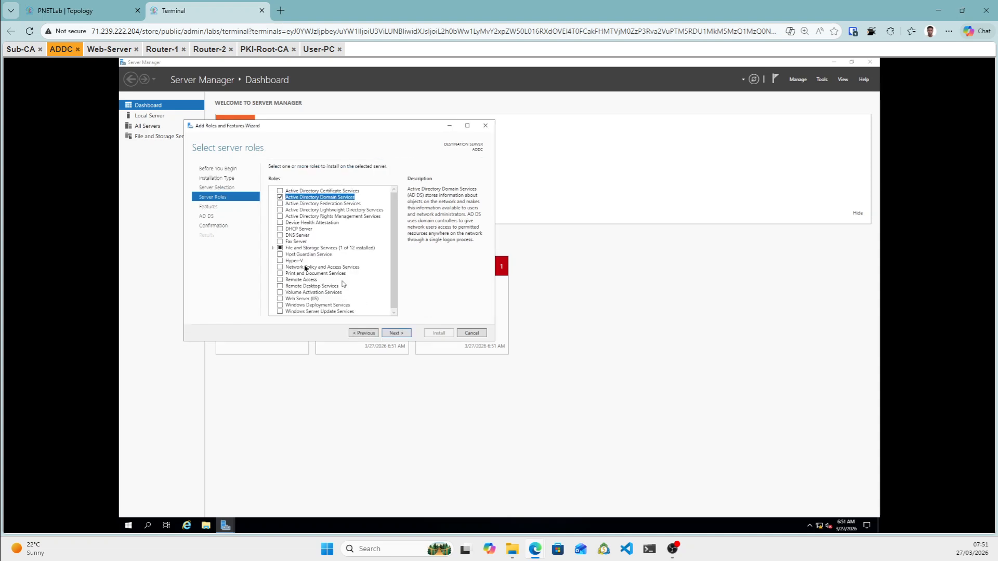
click(282, 236)
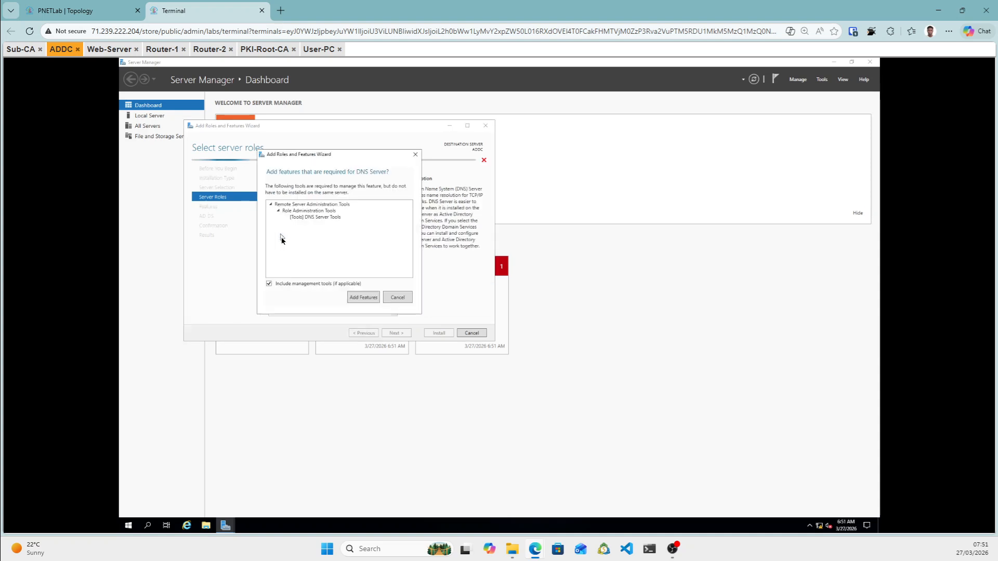
click(362, 298)
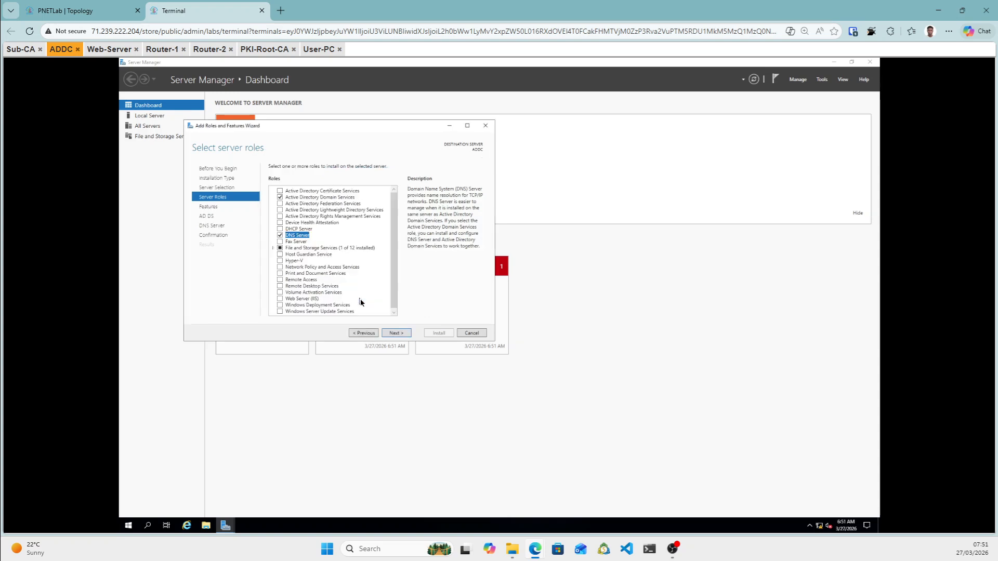
click(396, 334)
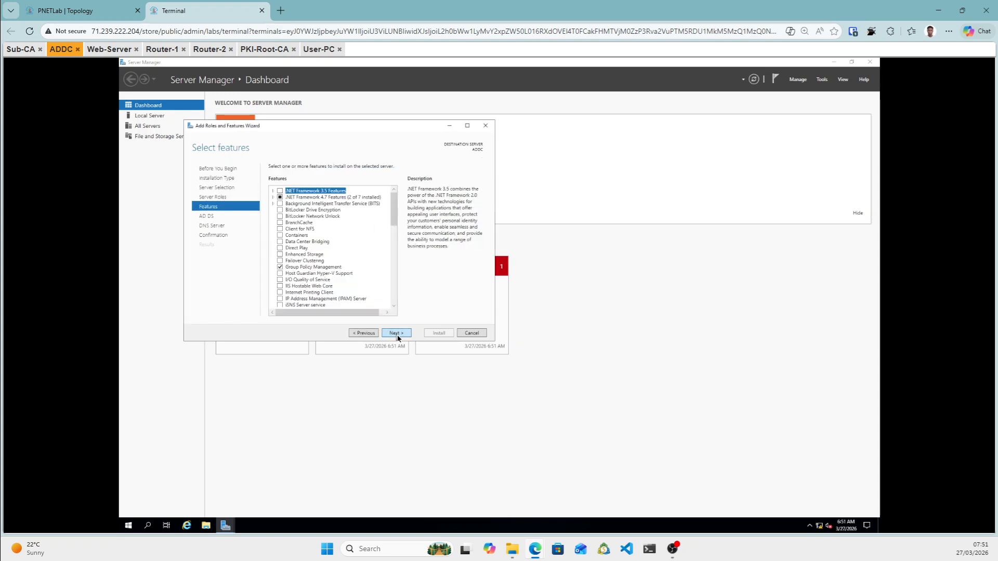
click(397, 334)
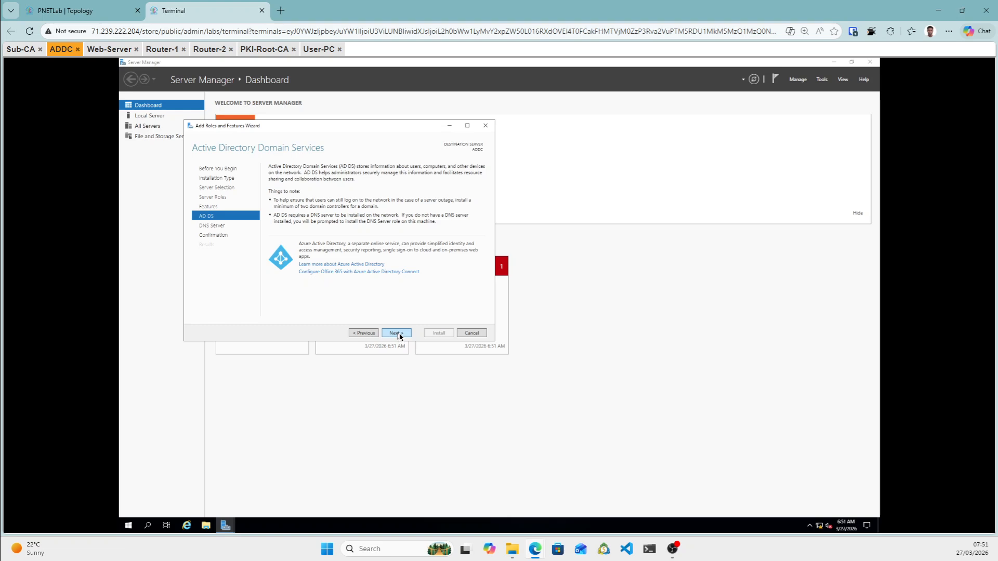
click(397, 334)
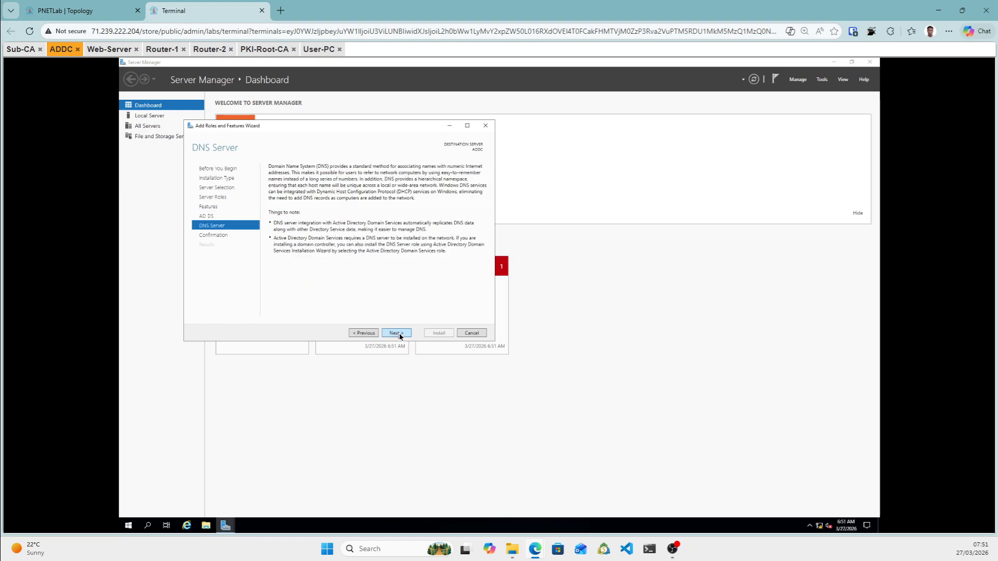
click(398, 334)
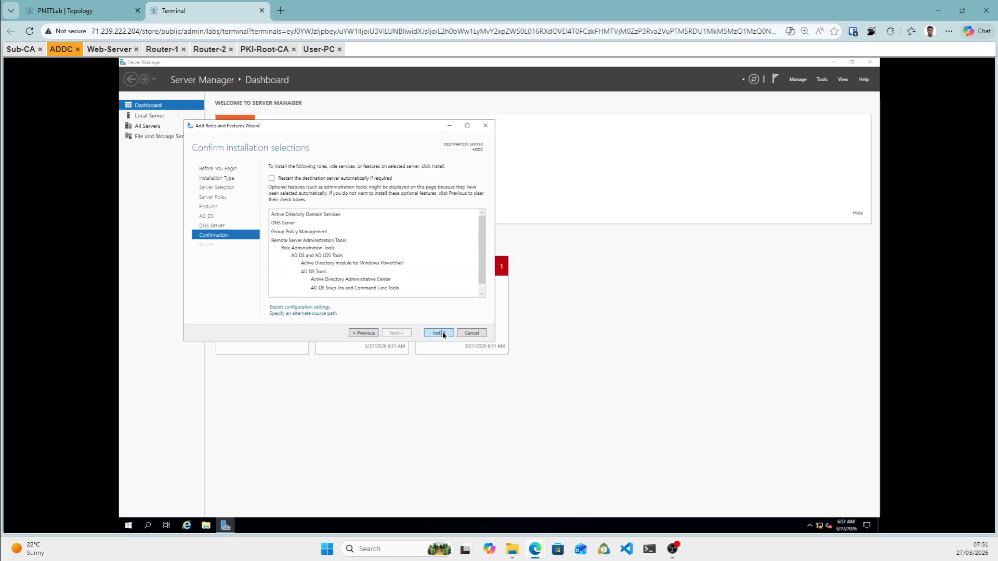
click(443, 333)
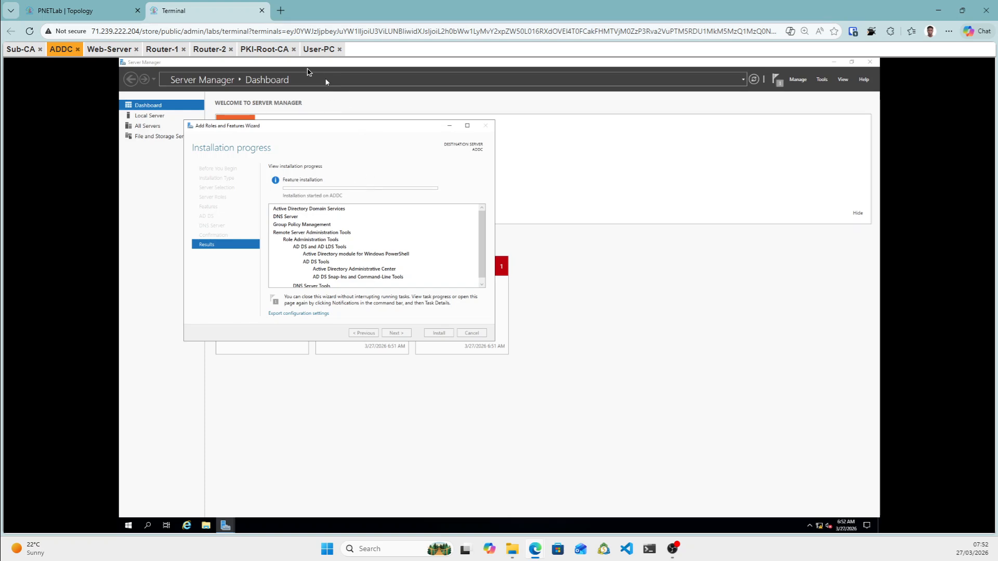
click(264, 51)
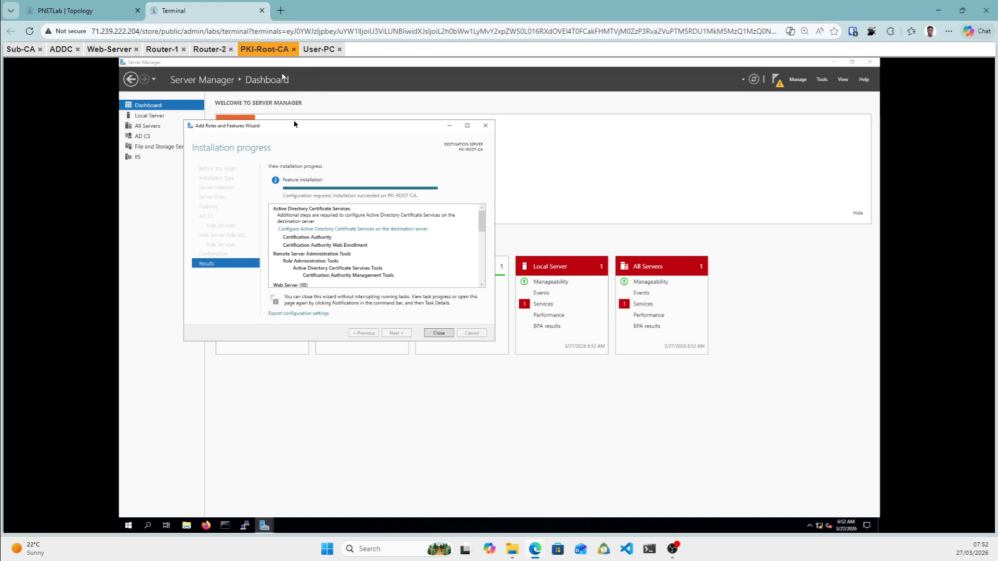
Close the install wizard and launch AD CS post-deployment configuration with administrator credentials.
click(436, 333)
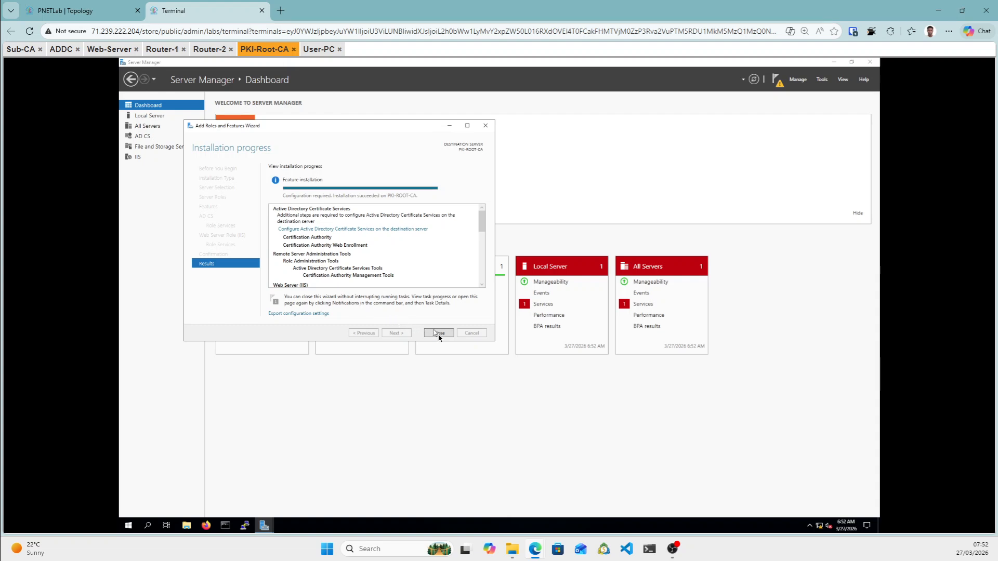
click(780, 83)
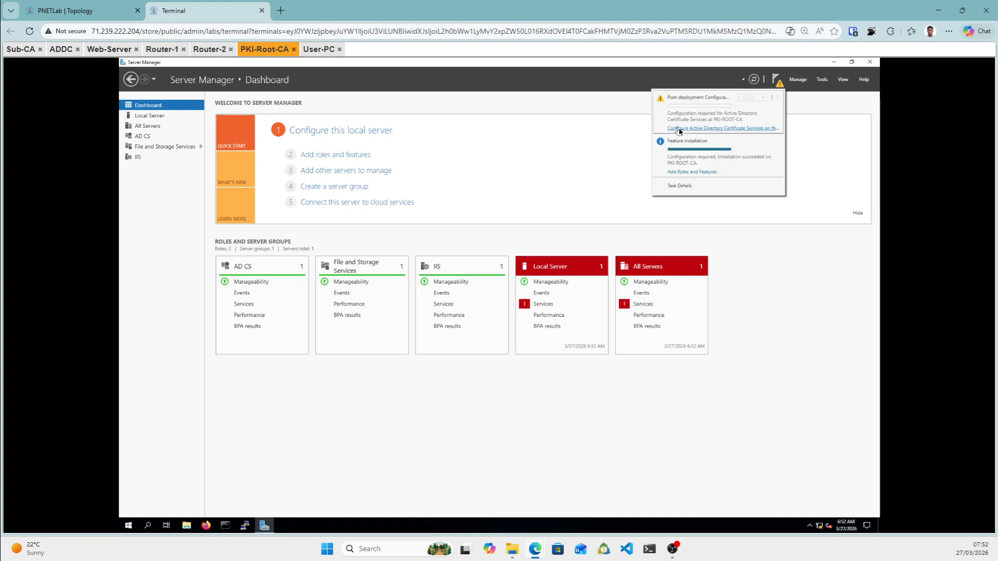
click(678, 128)
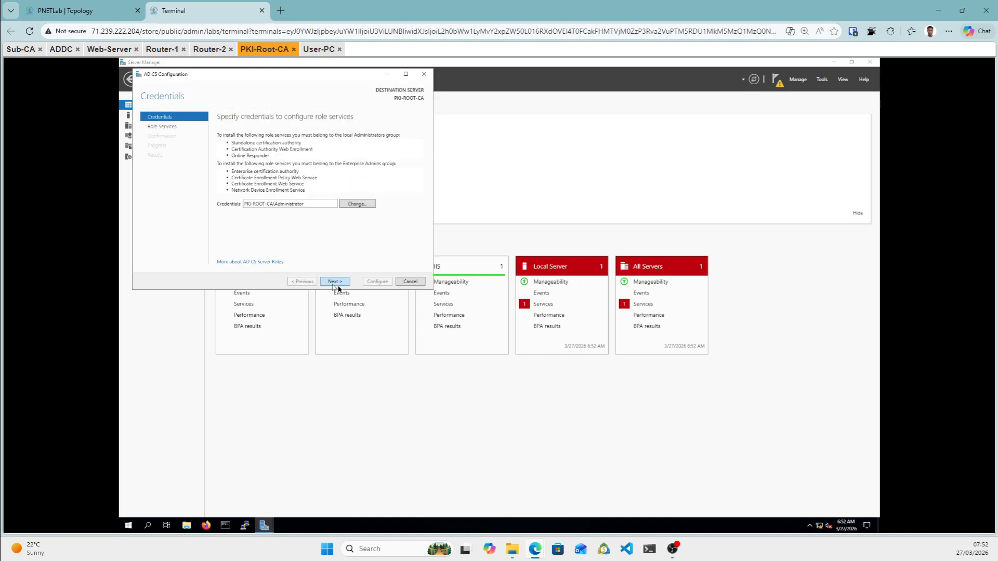
click(341, 285)
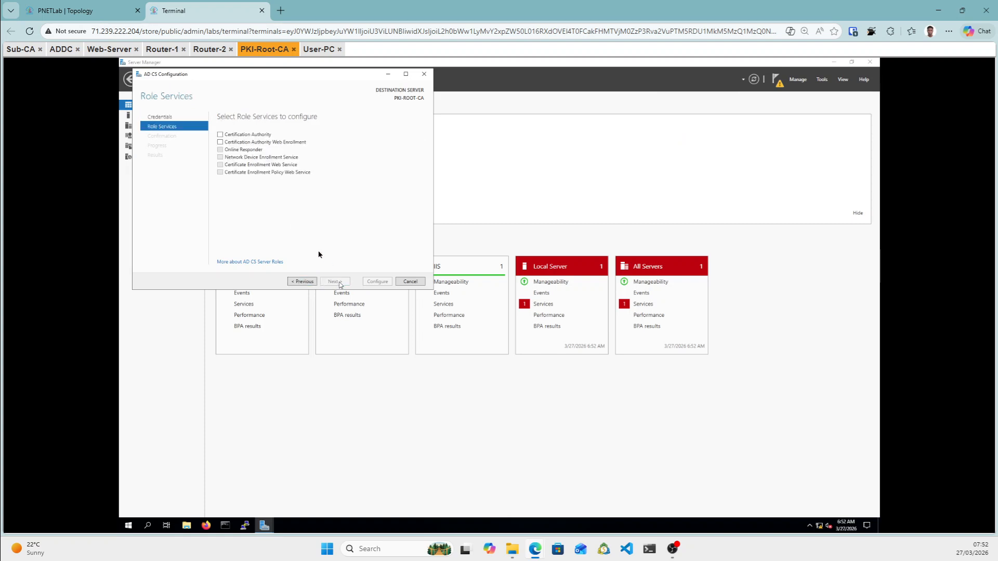
Choose Certification Authority and Web Enrollment role services, set up as a standalone root CA.
click(221, 136)
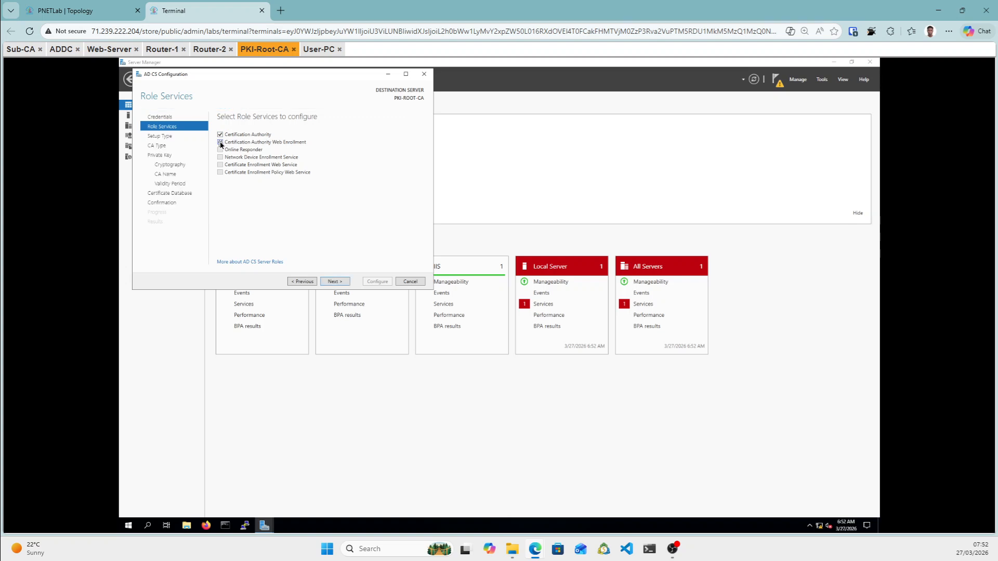
click(220, 142)
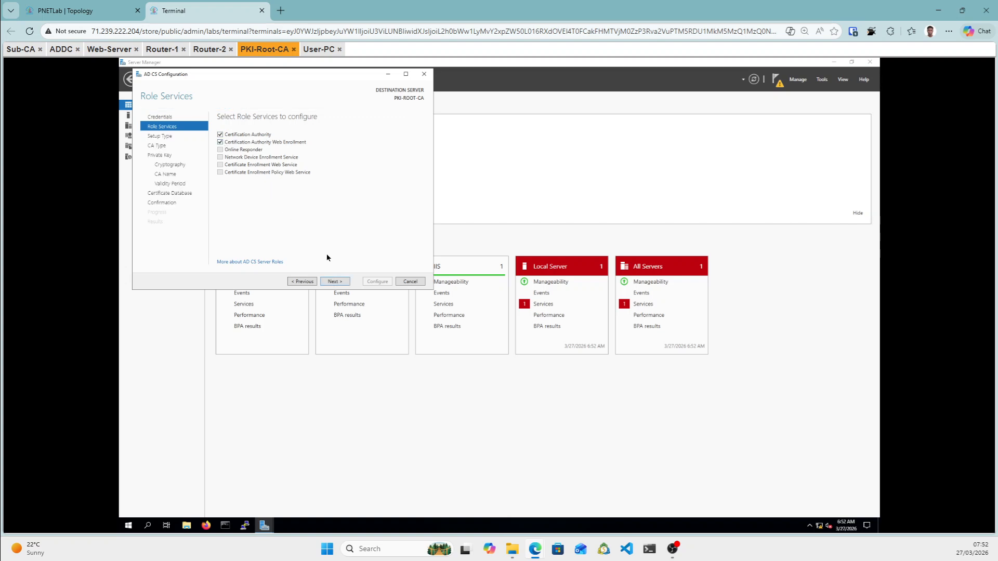
click(334, 281)
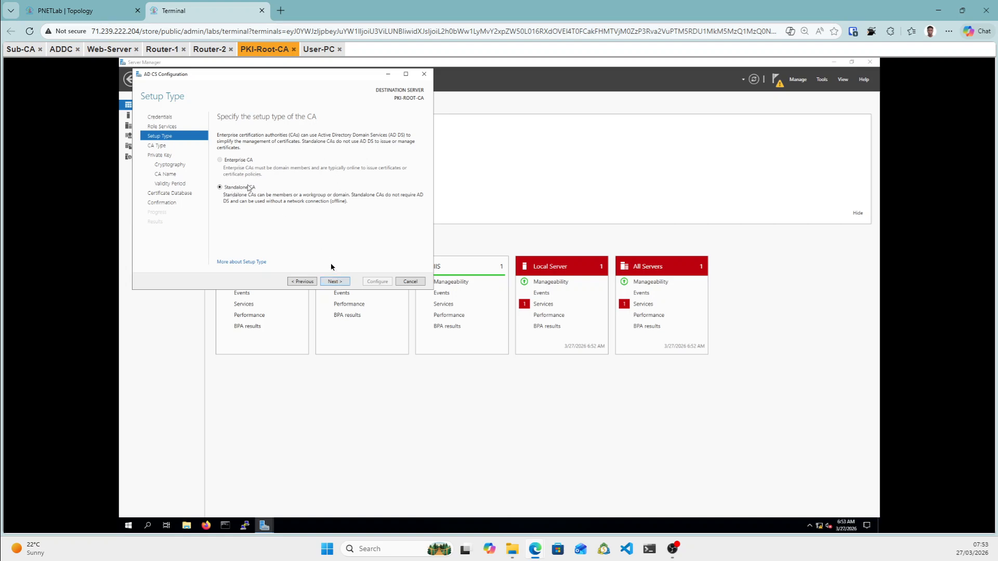
click(342, 287)
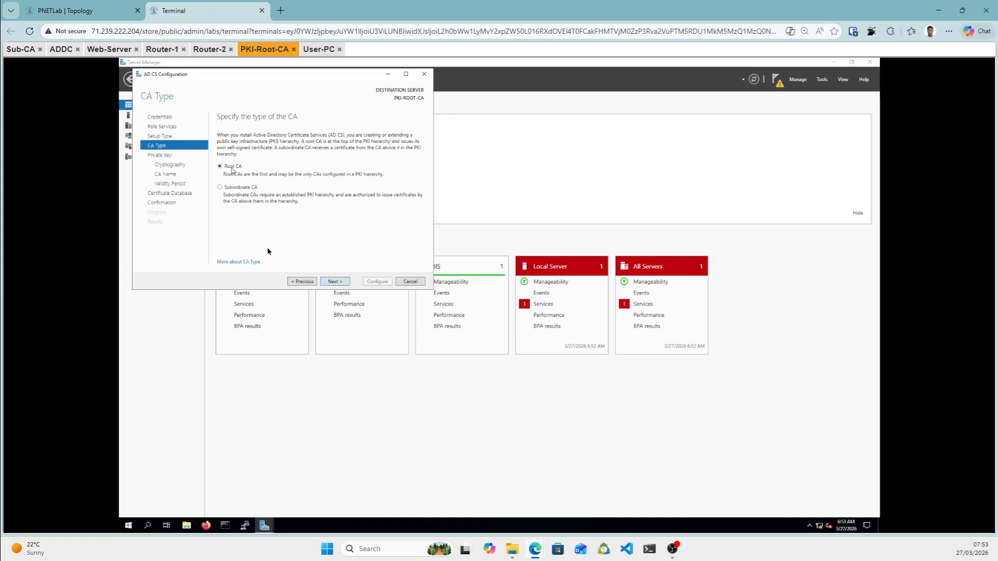
click(335, 282)
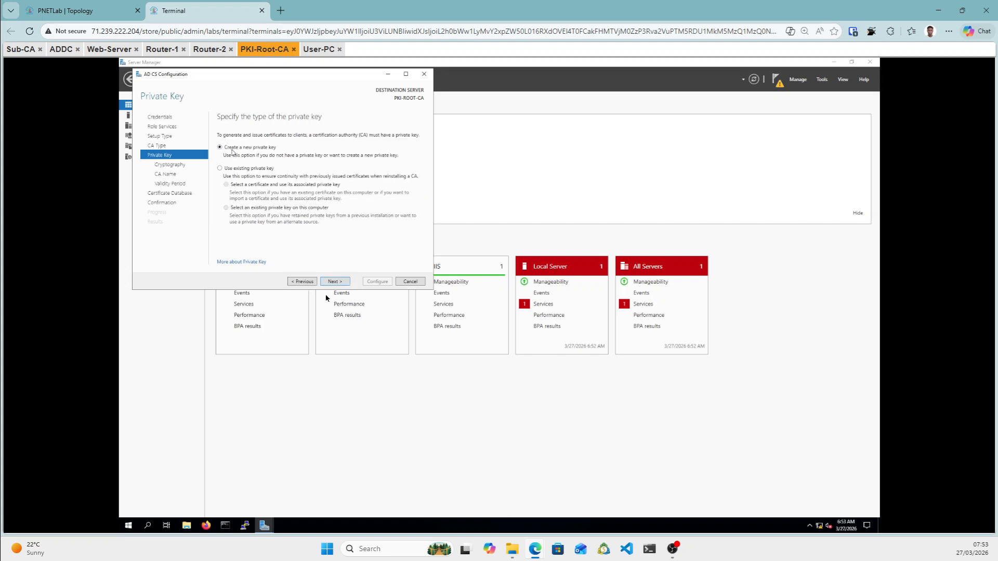
Create a new private key with a 4096-bit key length.
click(339, 285)
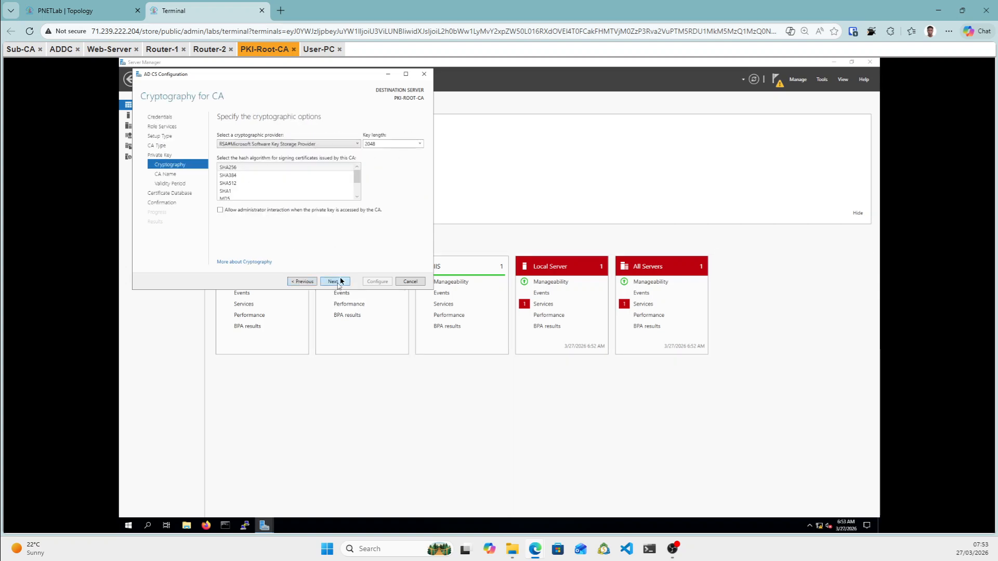
click(419, 143)
click(420, 145)
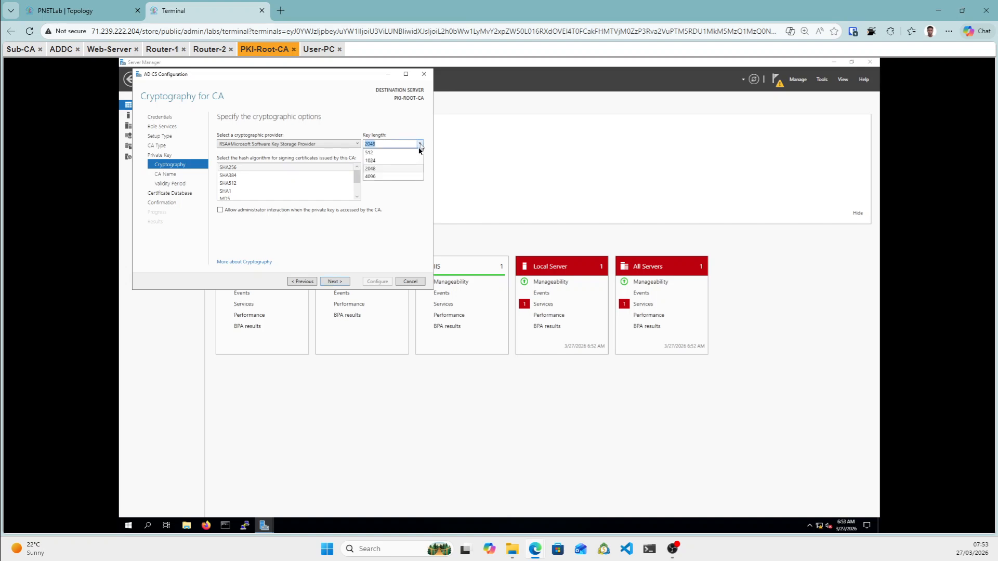
click(378, 176)
click(376, 211)
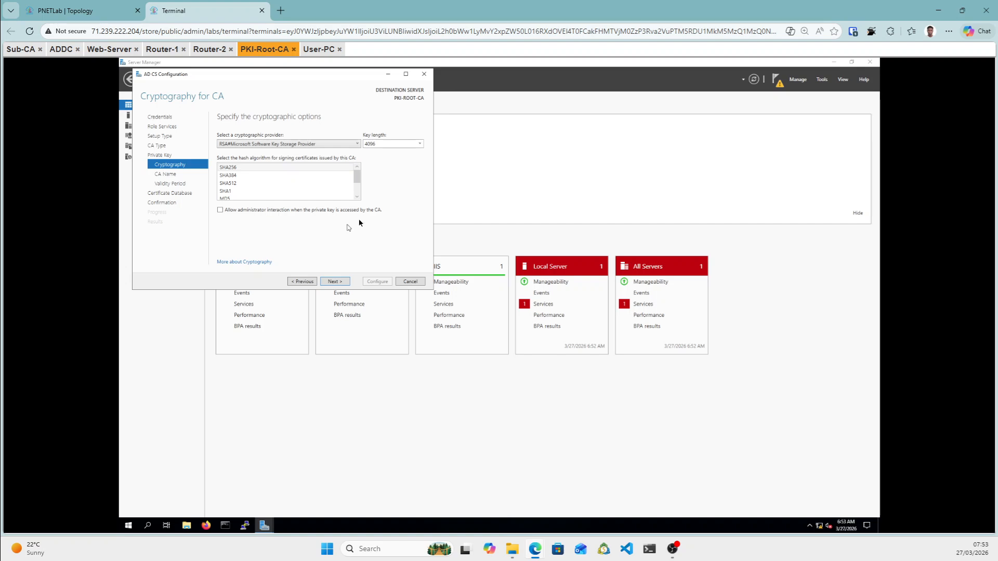
click(333, 281)
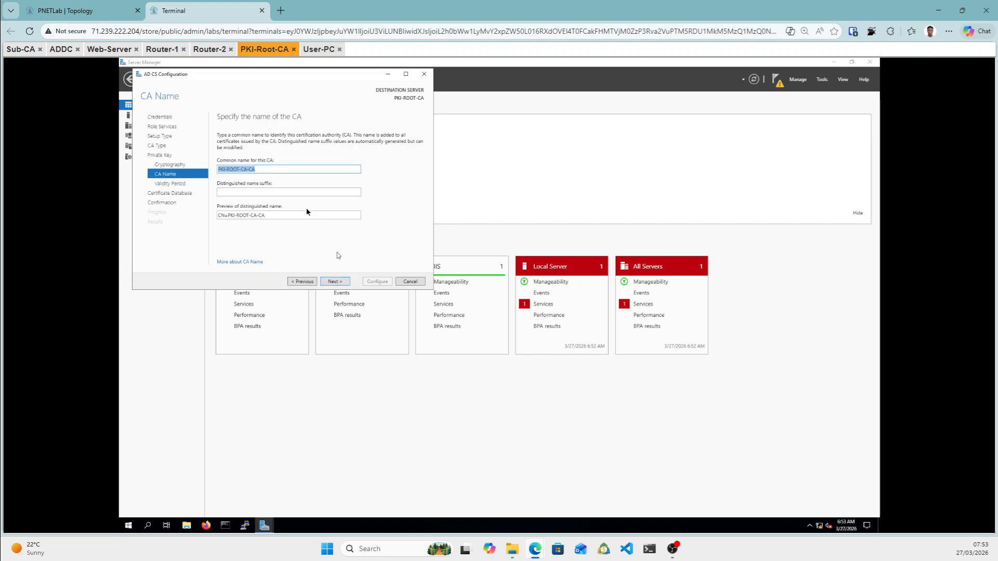
Name the CA PKI-ROOT-CA and set its validity period to 10 years.
click(270, 170)
click(347, 281)
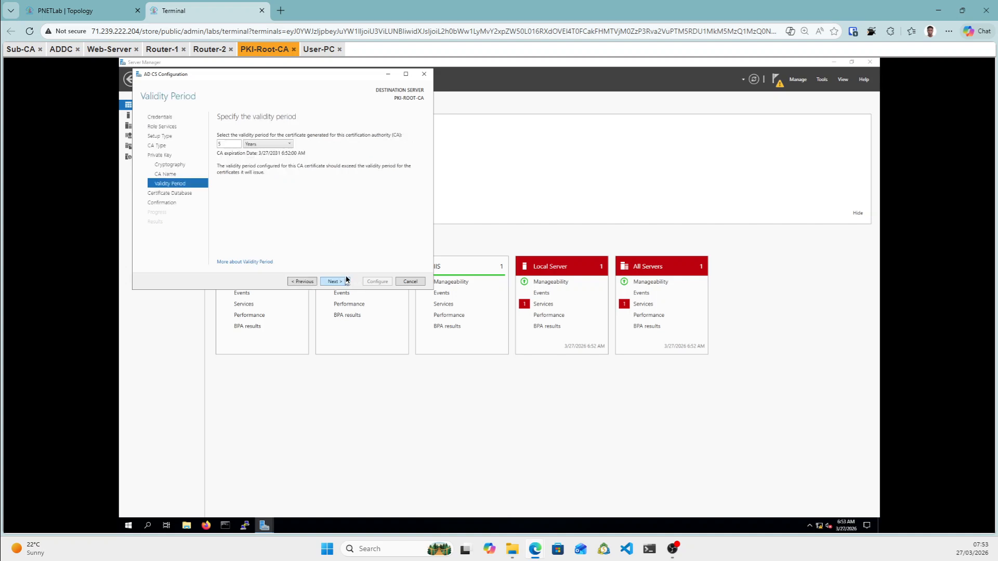
click(234, 145)
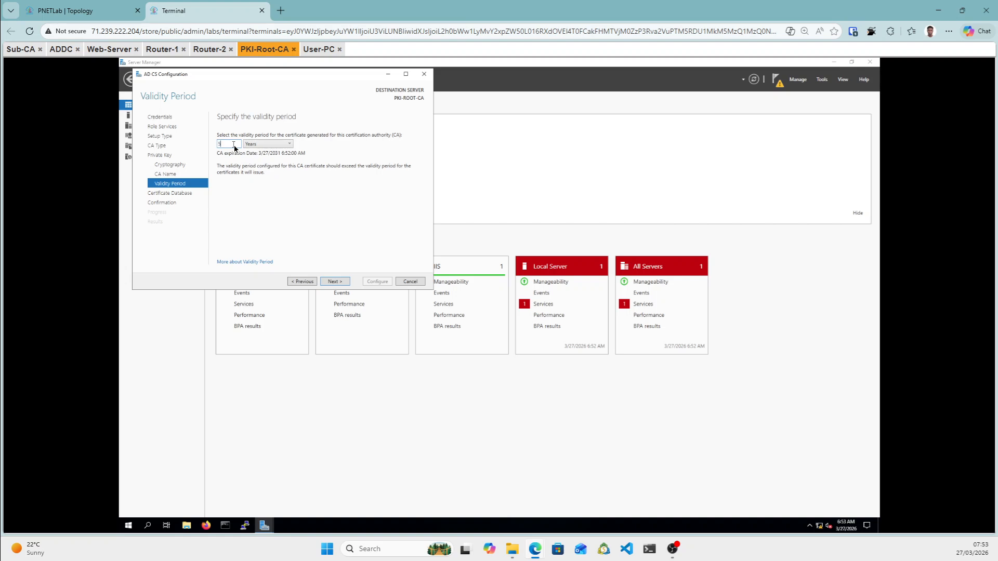
key(BackSpace)
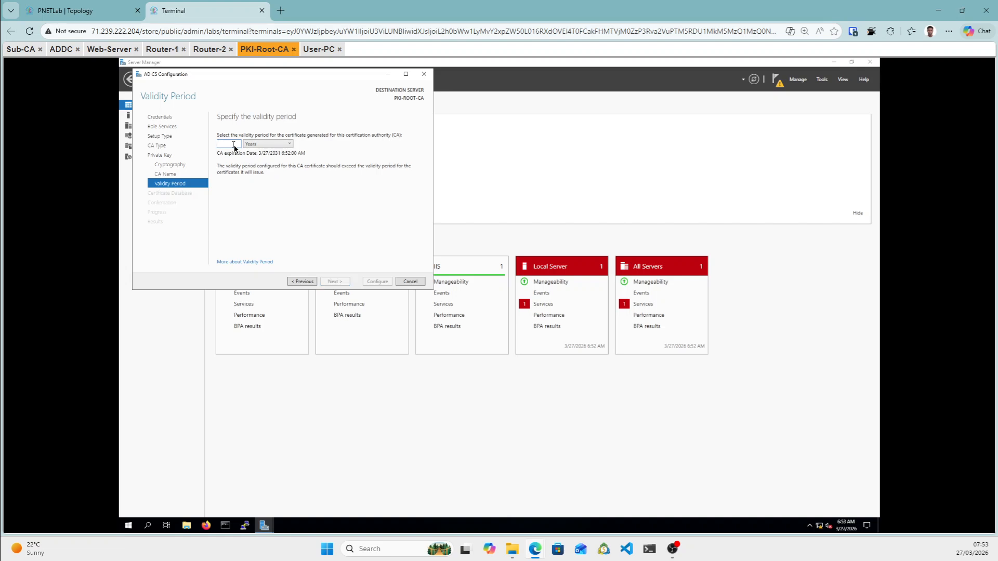
text(10)
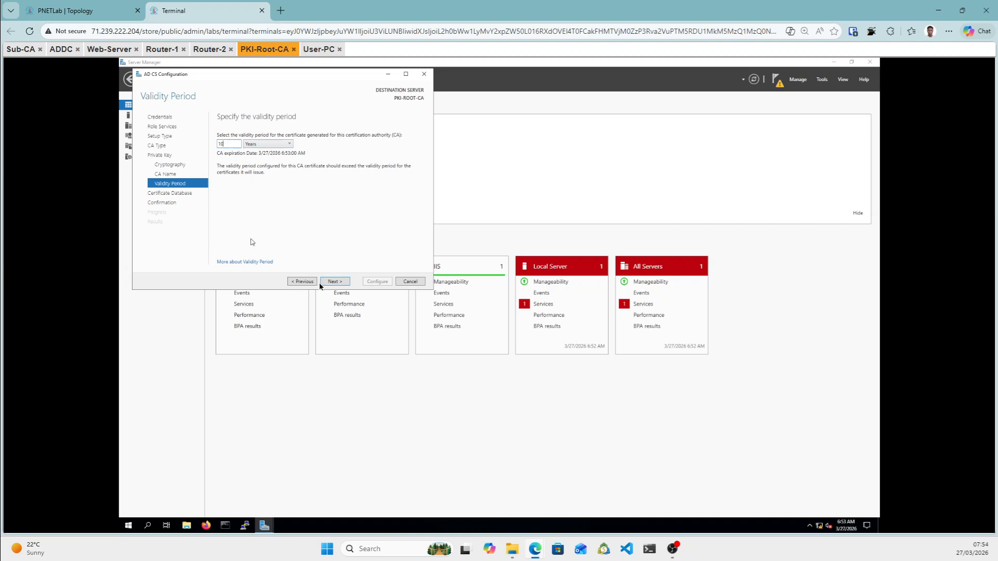
click(336, 284)
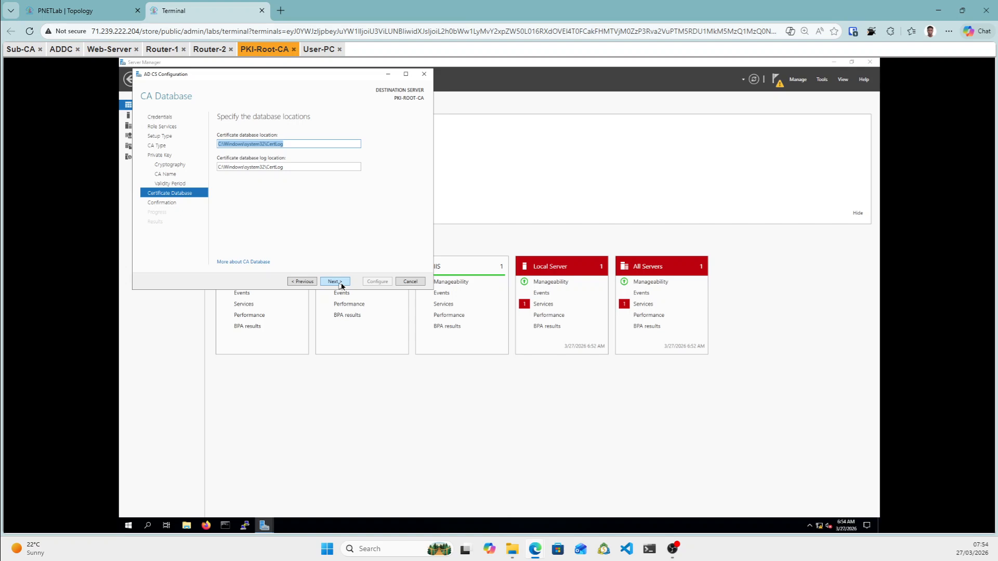
Keep default database locations, start root CA configuration, and check ADDC's role installation progress.
click(344, 285)
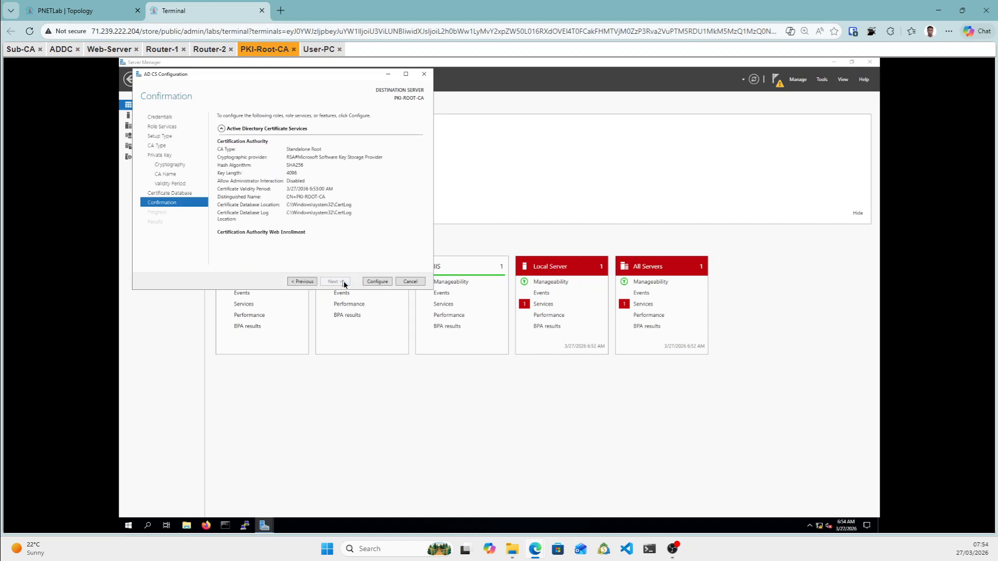
click(376, 282)
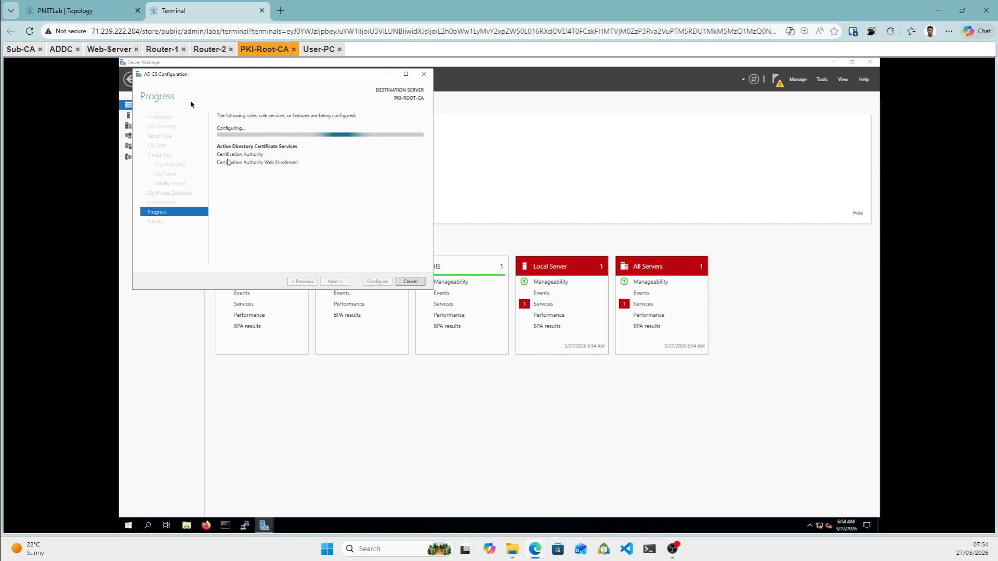
click(60, 48)
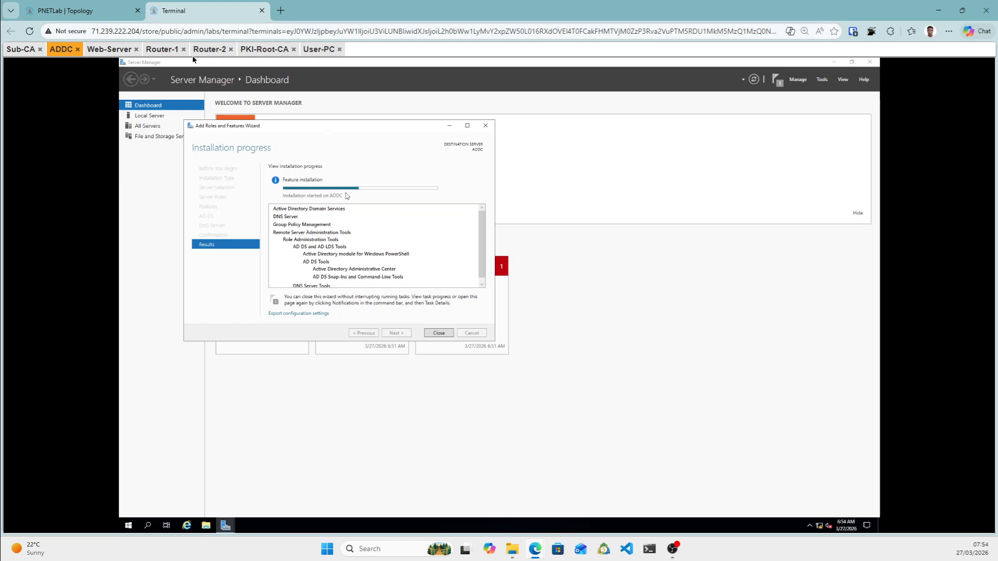
click(76, 10)
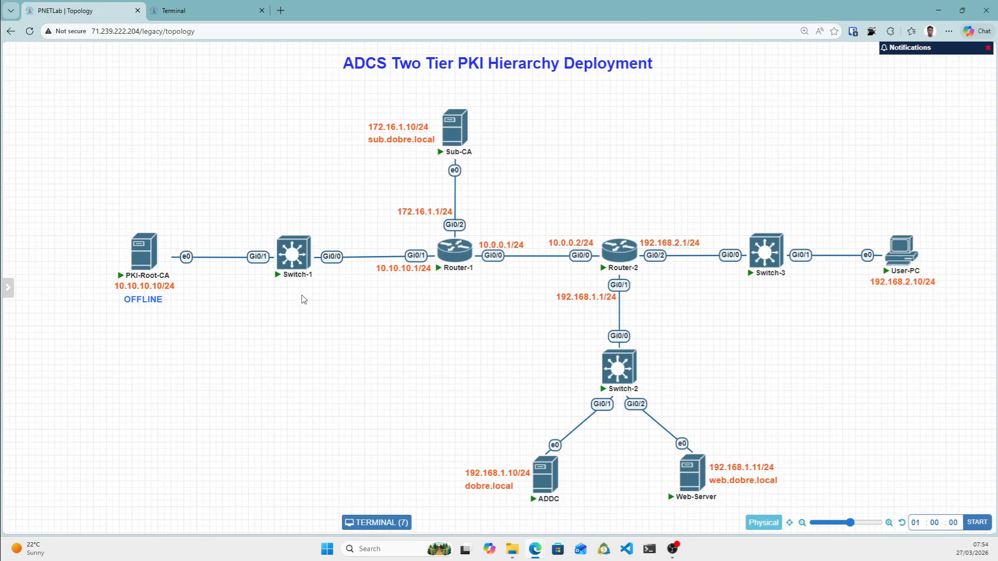
mouse_move(155, 261)
mouse_move(452, 129)
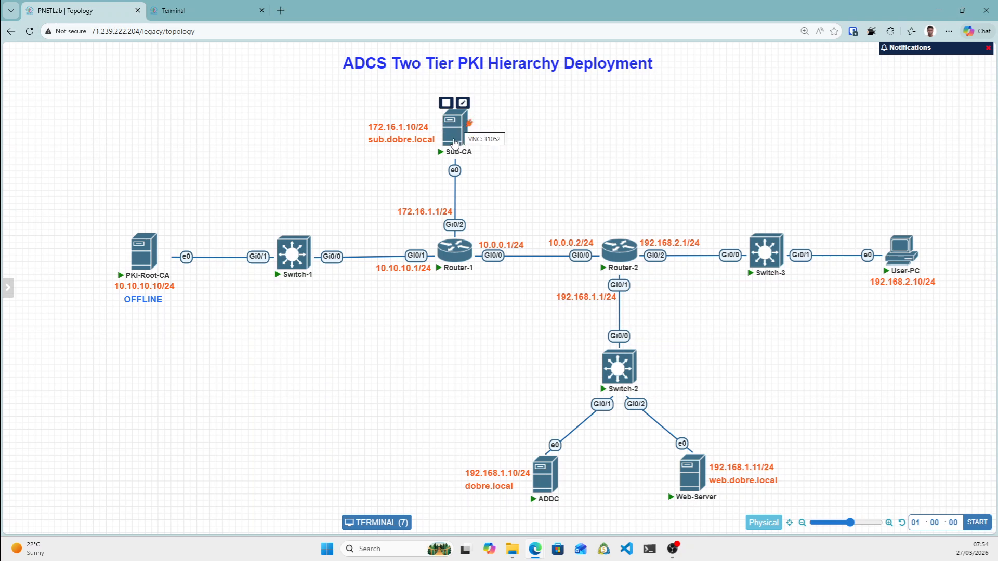
mouse_move(443, 251)
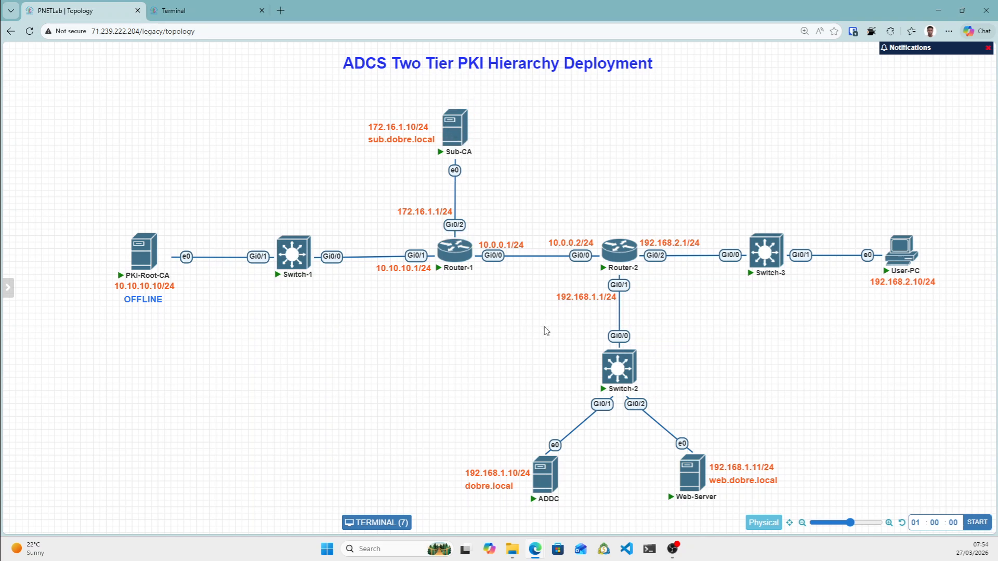
mouse_move(461, 139)
mouse_move(679, 494)
mouse_move(118, 285)
drag(98, 211, 211, 338)
click(186, 325)
drag(373, 85, 523, 178)
click(549, 179)
drag(377, 87, 510, 180)
click(548, 180)
drag(412, 93, 527, 183)
click(528, 183)
click(187, 9)
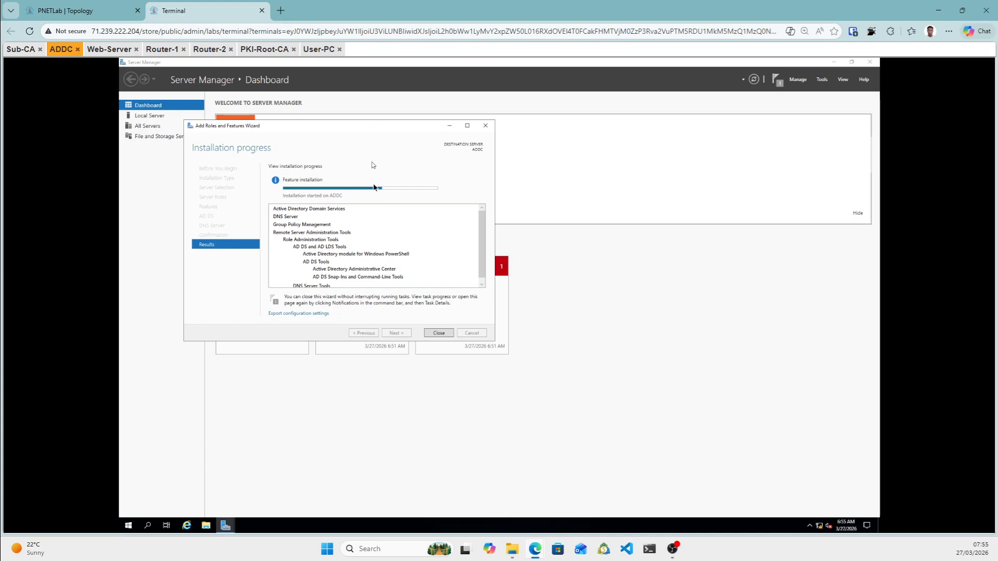
drag(58, 49, 58, 52)
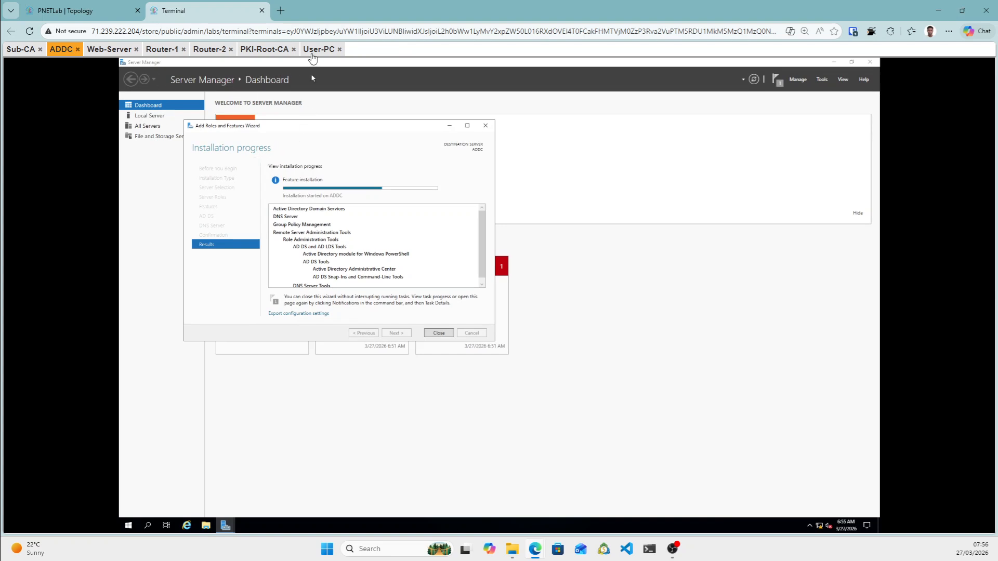
On User-PC, open This PC's Properties to view the computer name and workgroup.
click(322, 56)
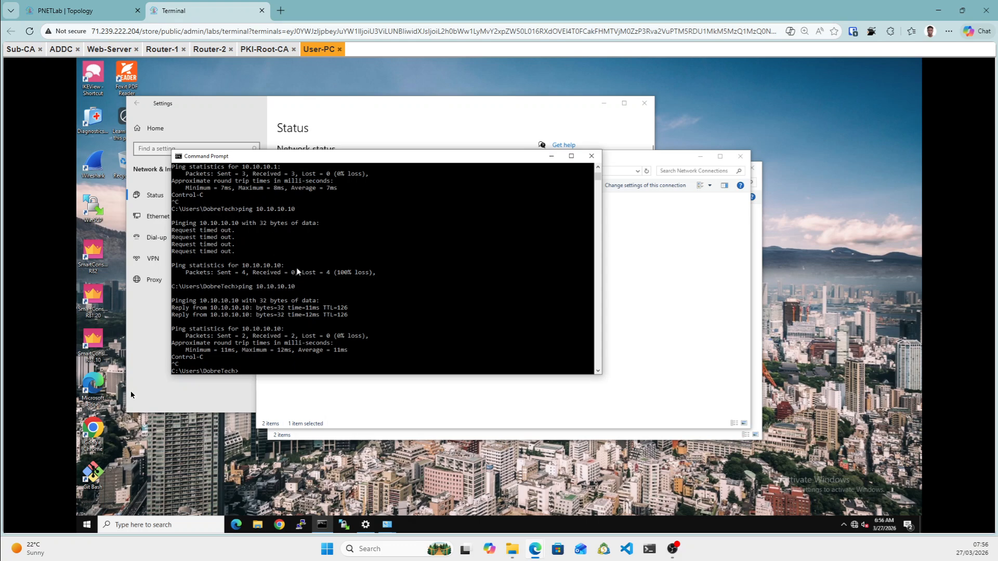
click(259, 526)
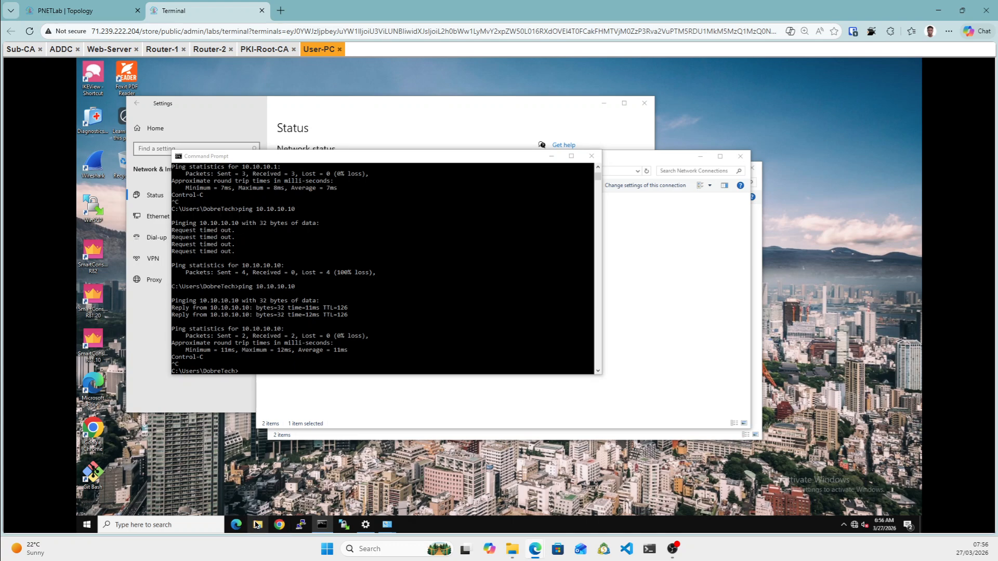
click(256, 525)
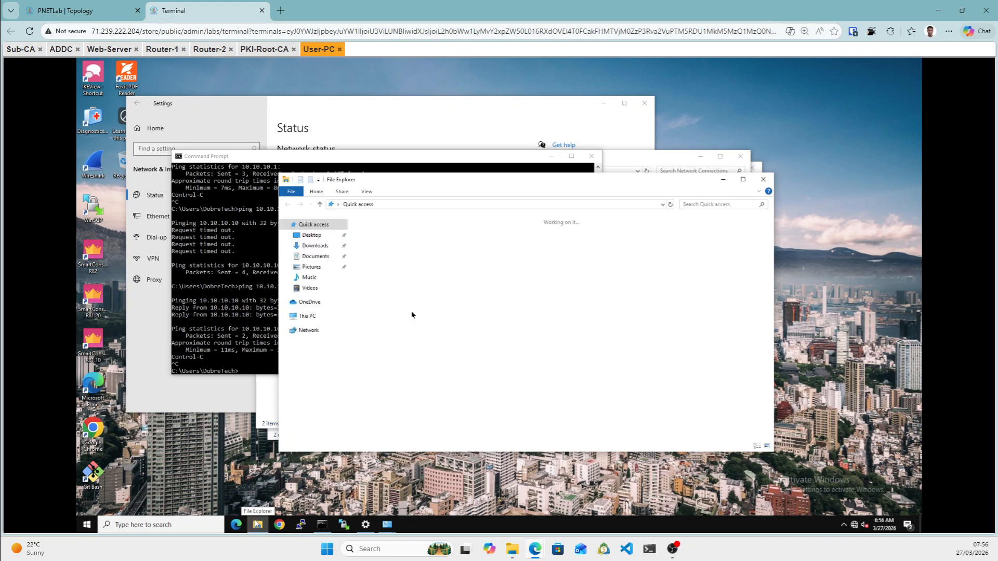
click(313, 321)
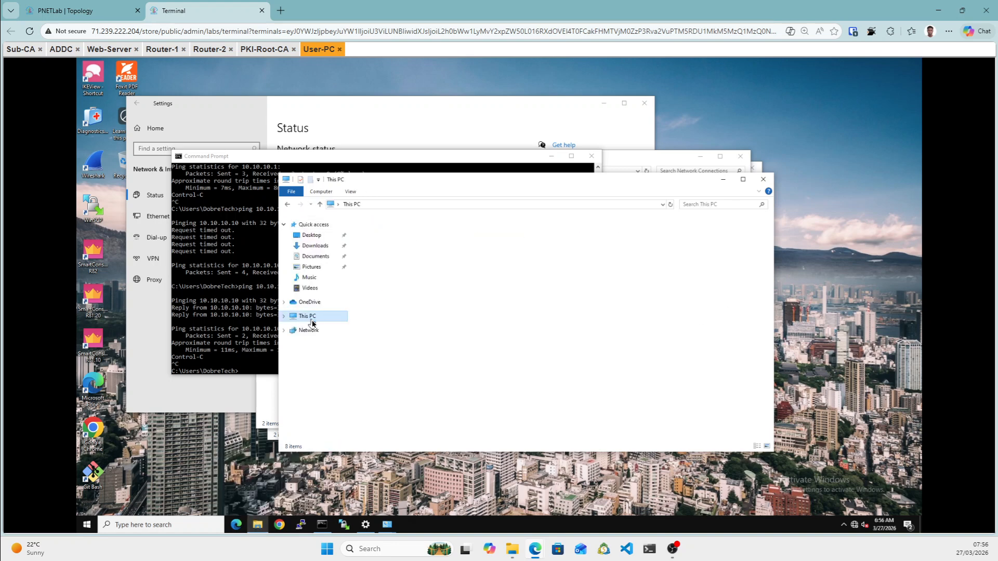
right_click(490, 361)
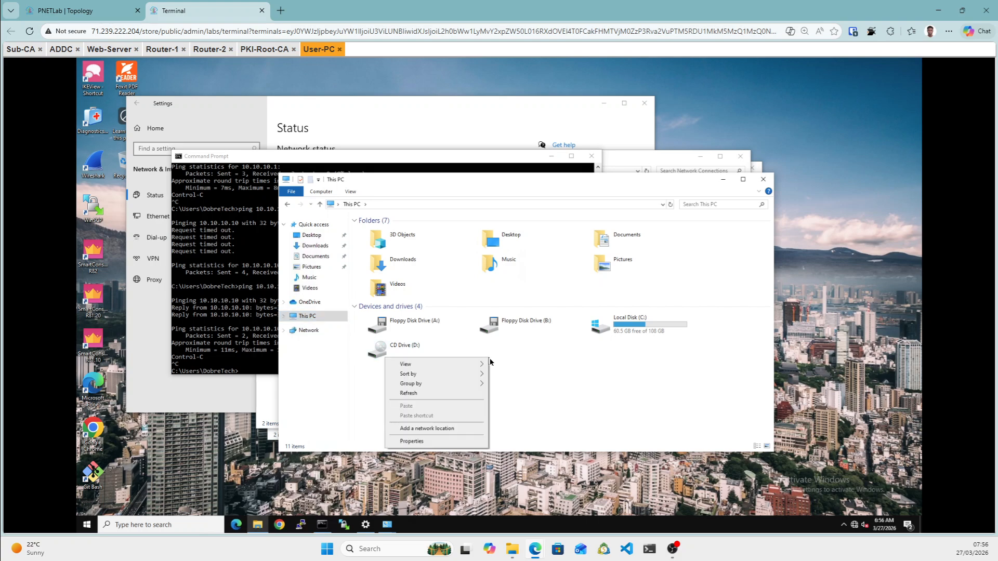
click(412, 442)
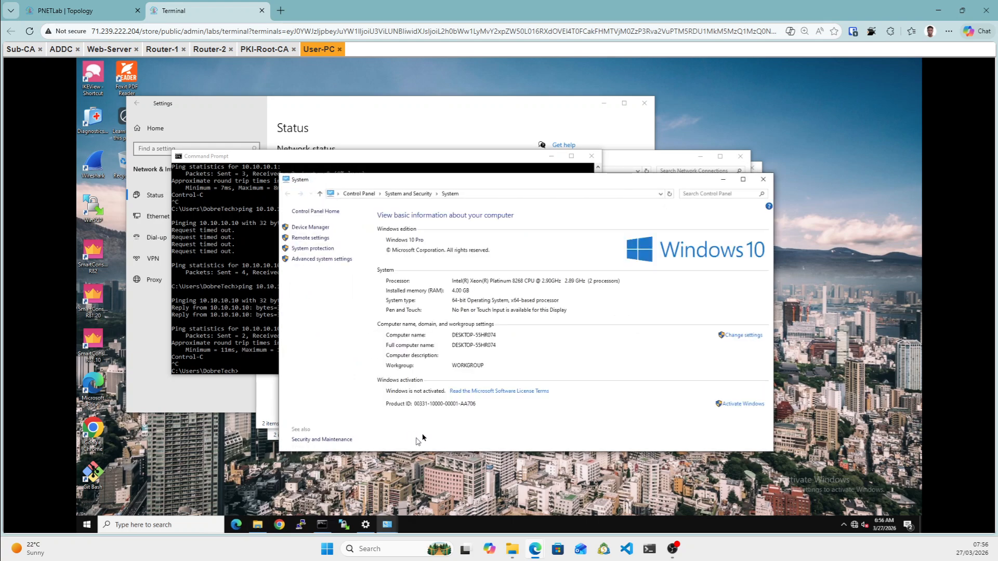
Change the User-PC machine's computer name to User-PC in System Properties.
click(729, 337)
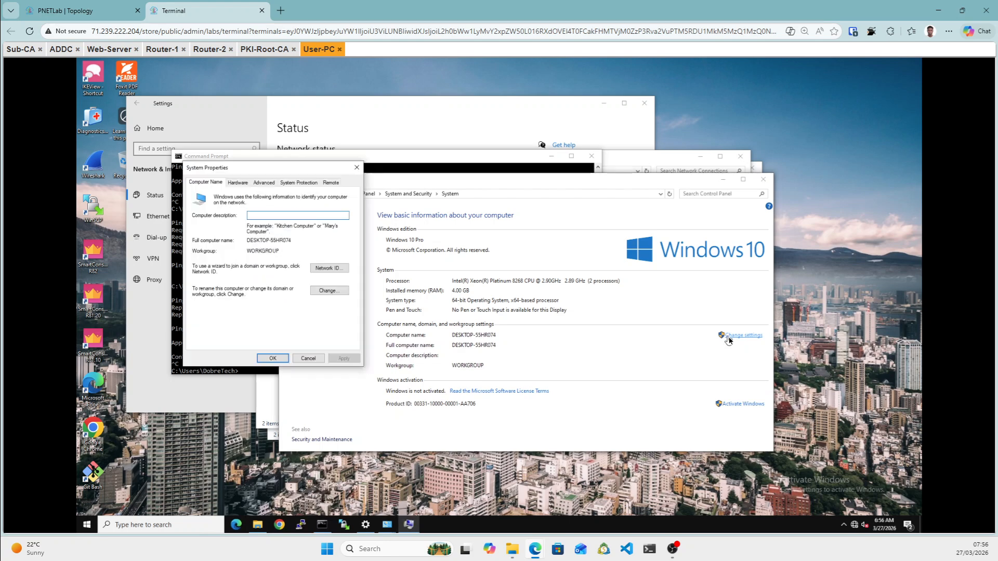
click(327, 291)
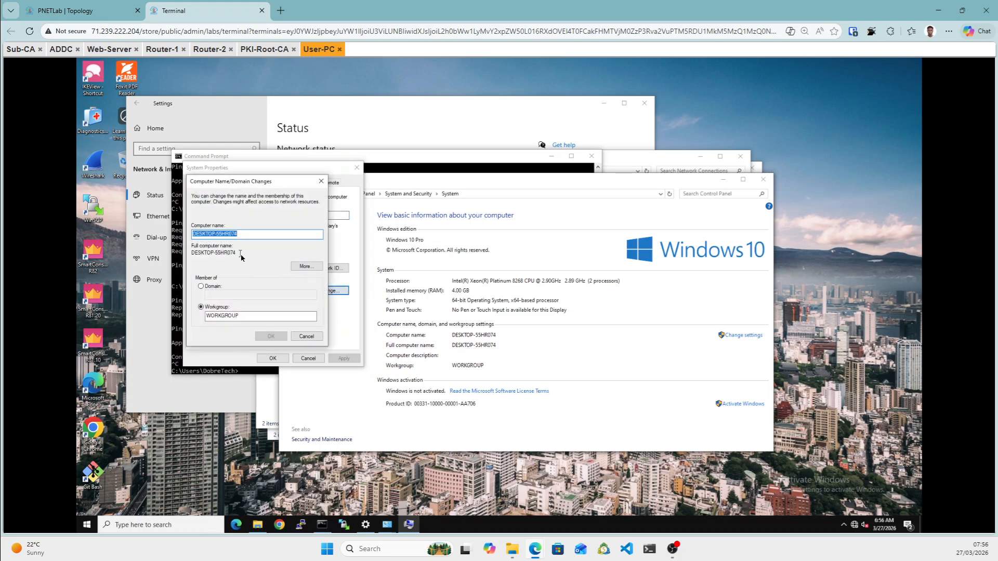
text(uSER)
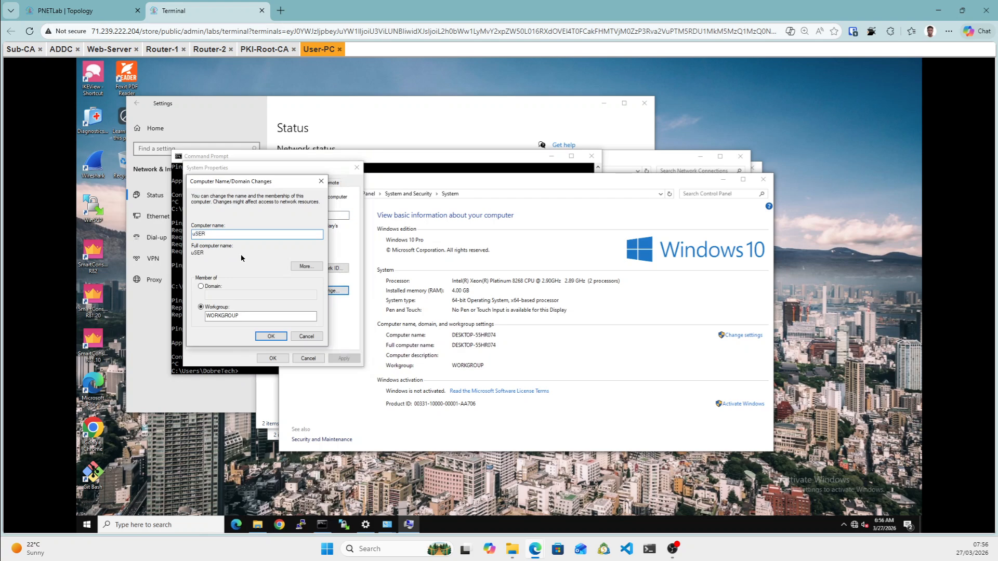
key(BackSpace)
key(BackSpace)
key(BackSpace)
key(BackSpace)
text(Use)
click(269, 337)
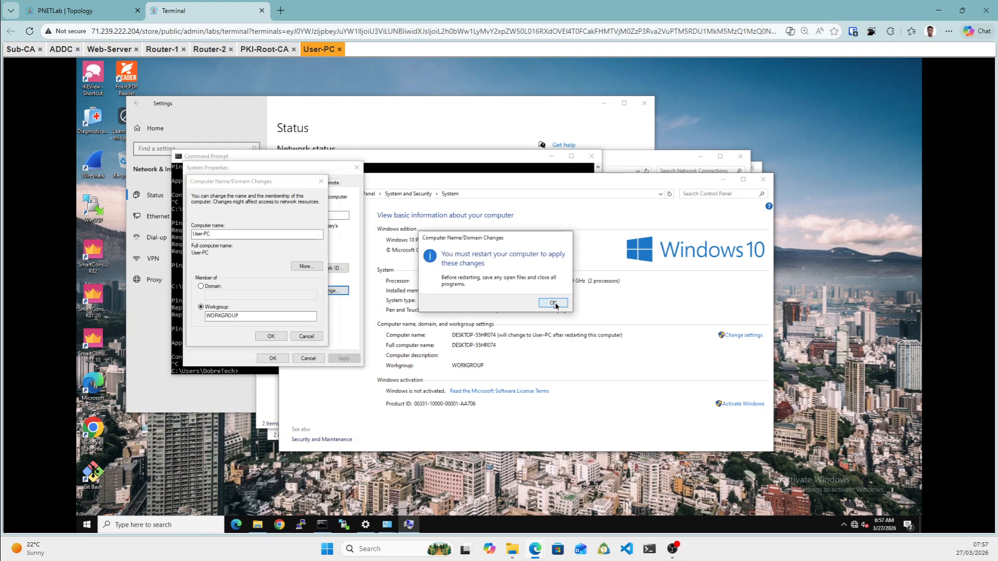
Close System Properties, restart User-PC now, and switch to the ADDC console.
click(553, 303)
click(274, 358)
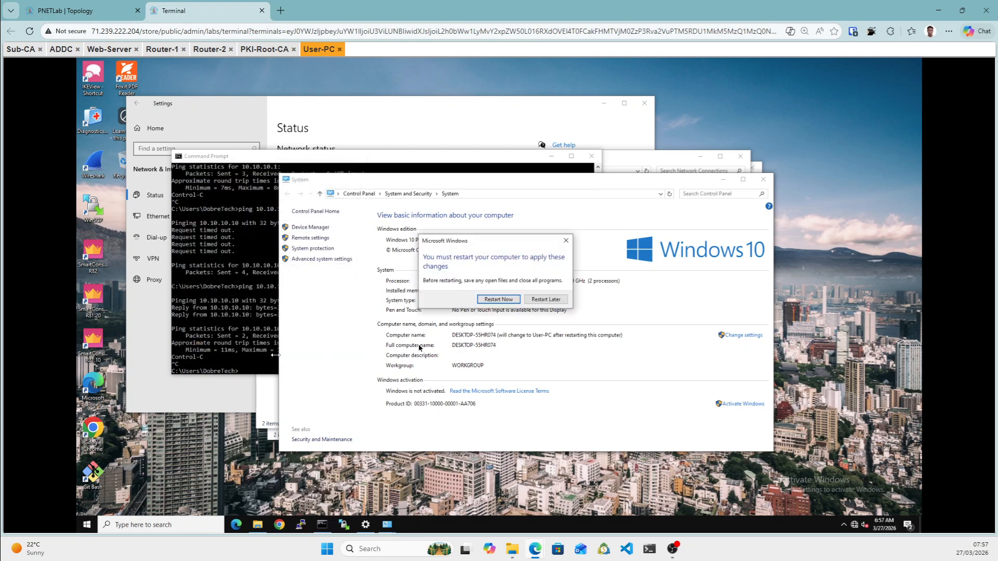
click(498, 300)
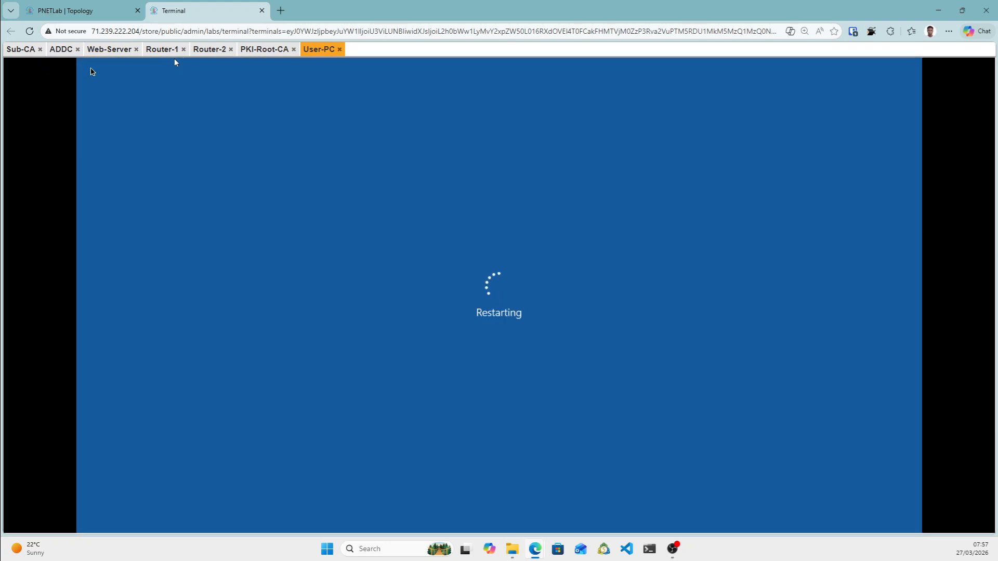
click(65, 52)
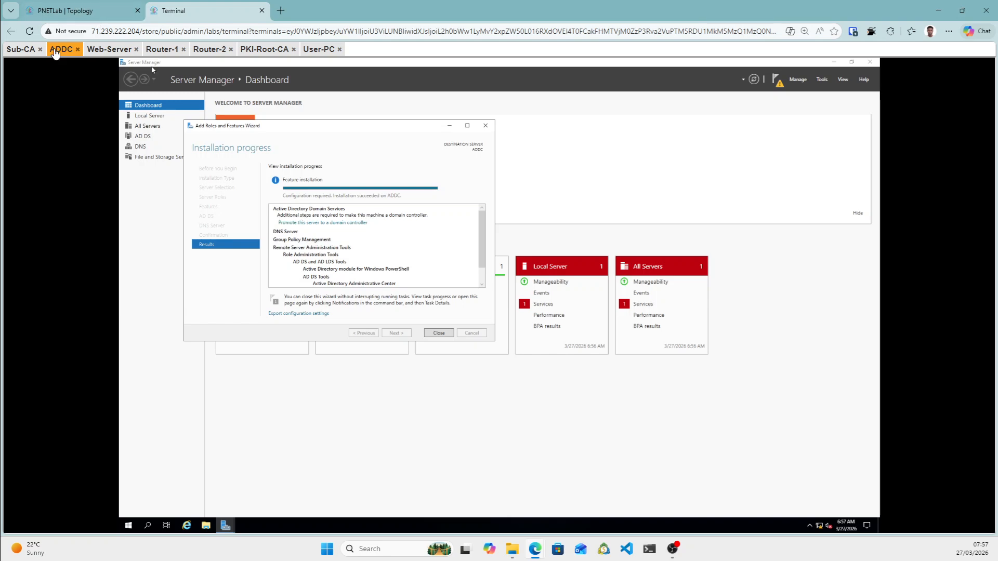
Close the finished roles wizard on ADDC and launch Promote this server to a domain controller.
click(78, 11)
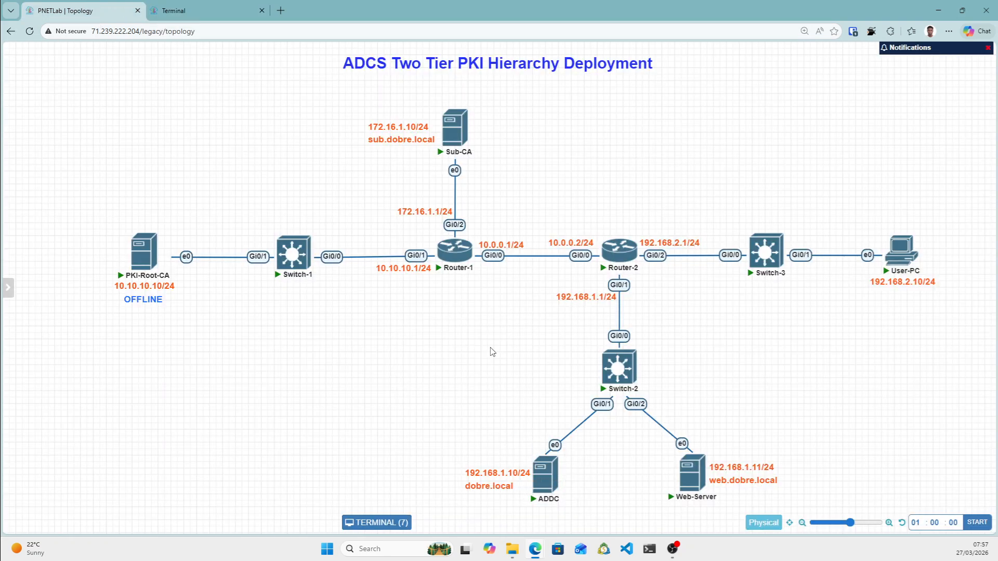
click(203, 14)
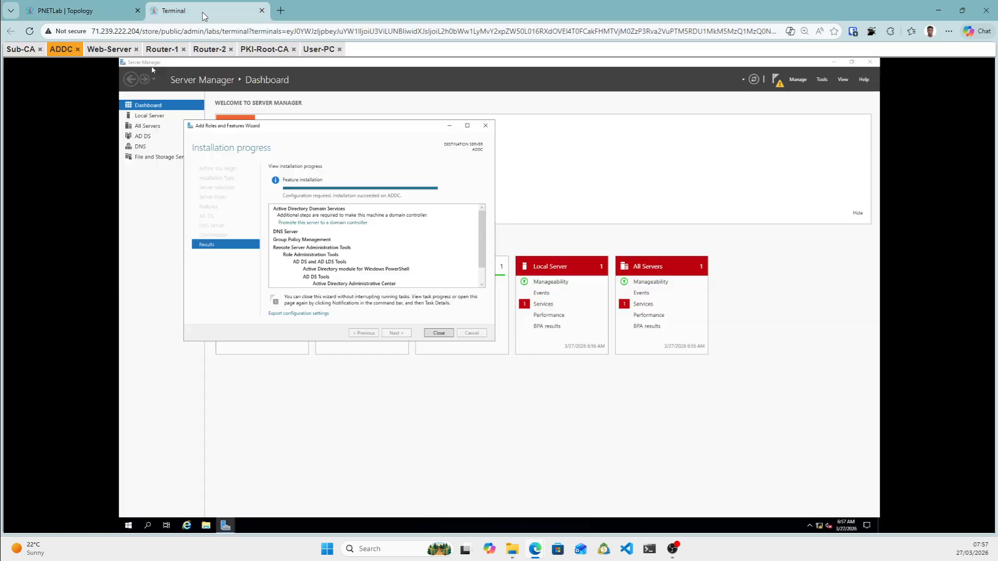
click(442, 333)
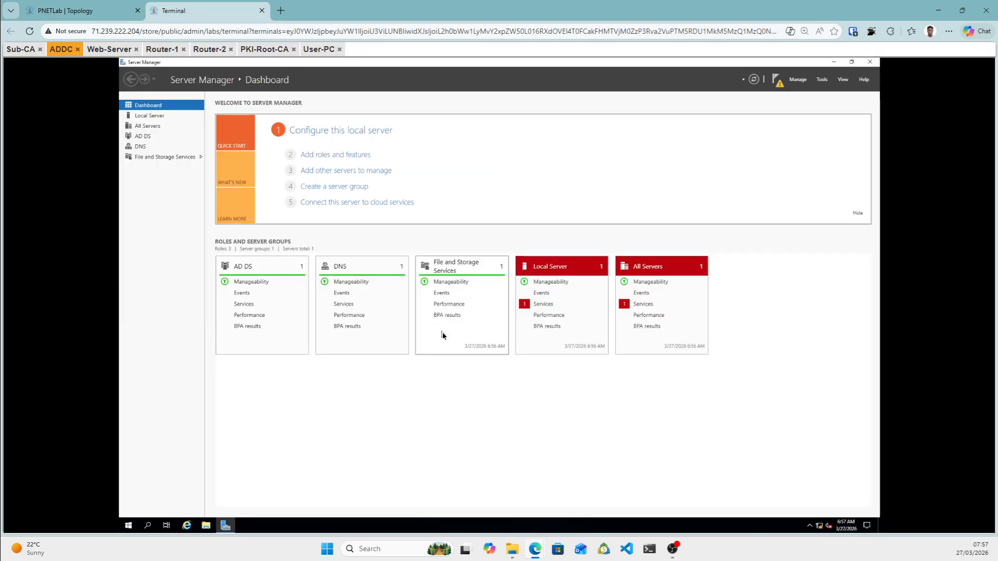
click(781, 87)
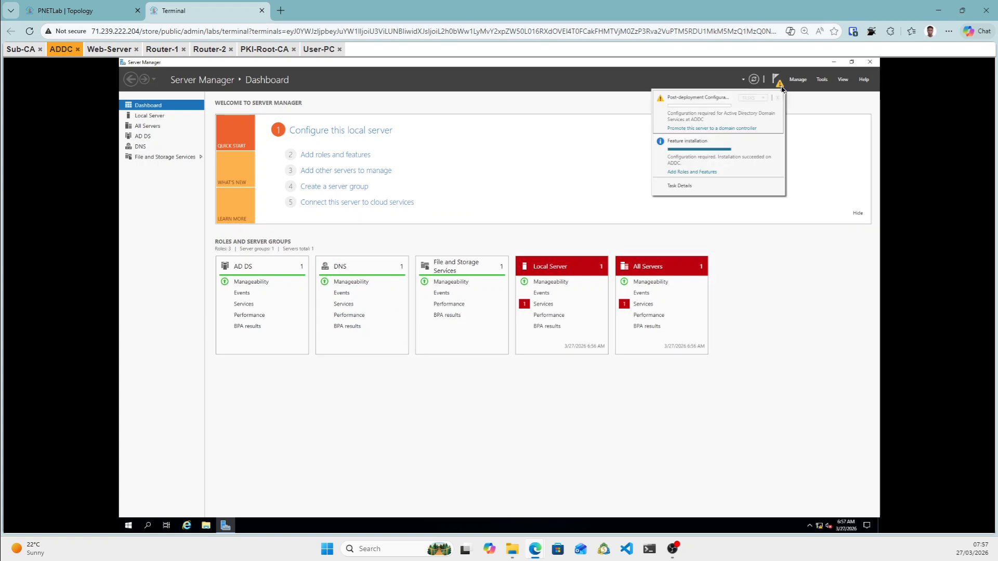
click(700, 129)
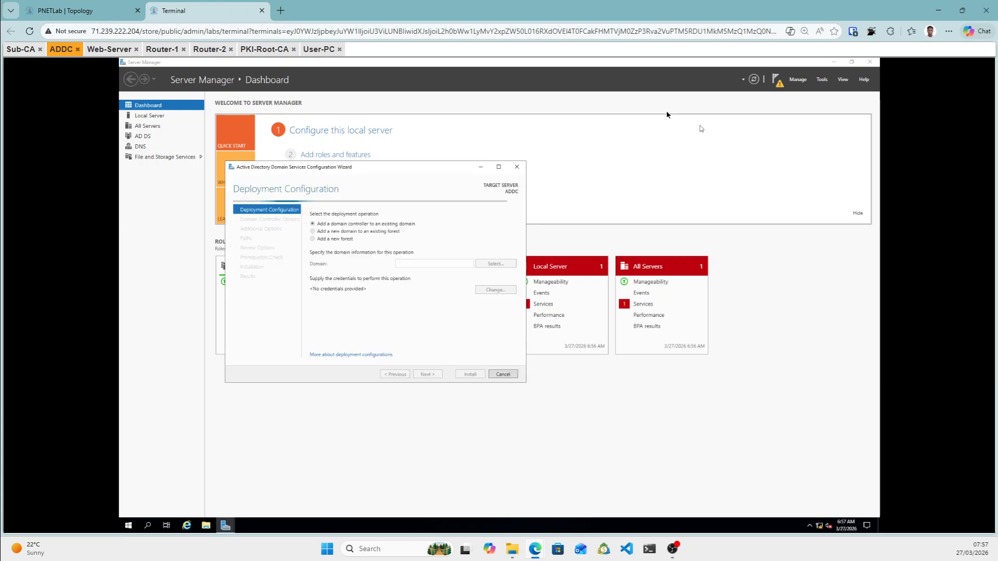
Add a new forest with root domain dobre.local and set the DSRM password.
click(322, 240)
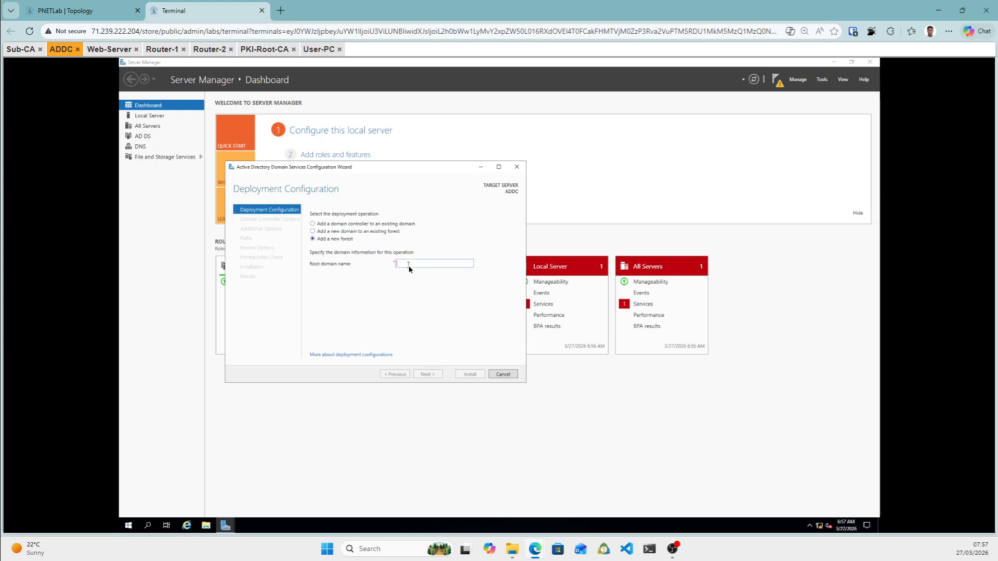
text(DO)
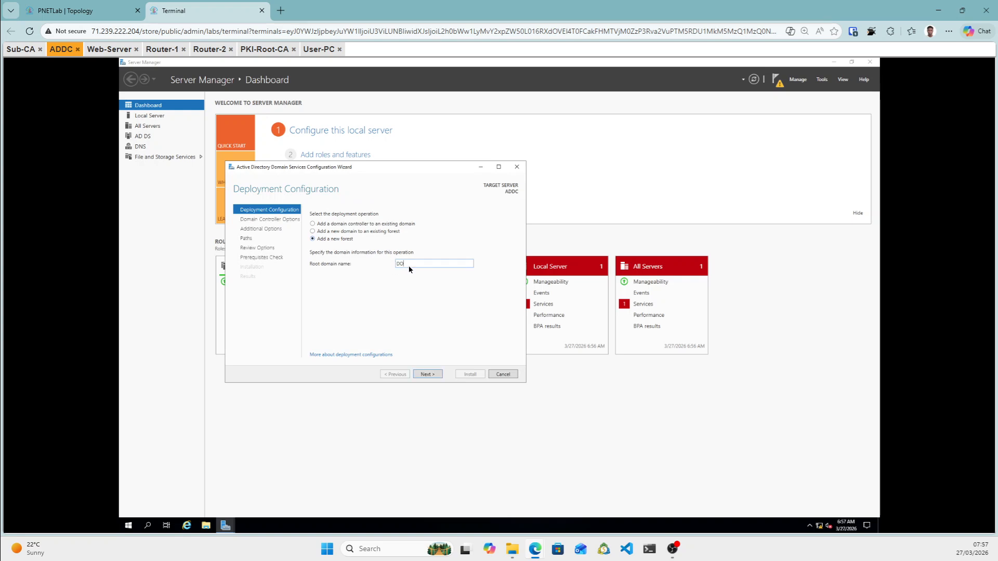
key(BackSpace)
key(BackSpace)
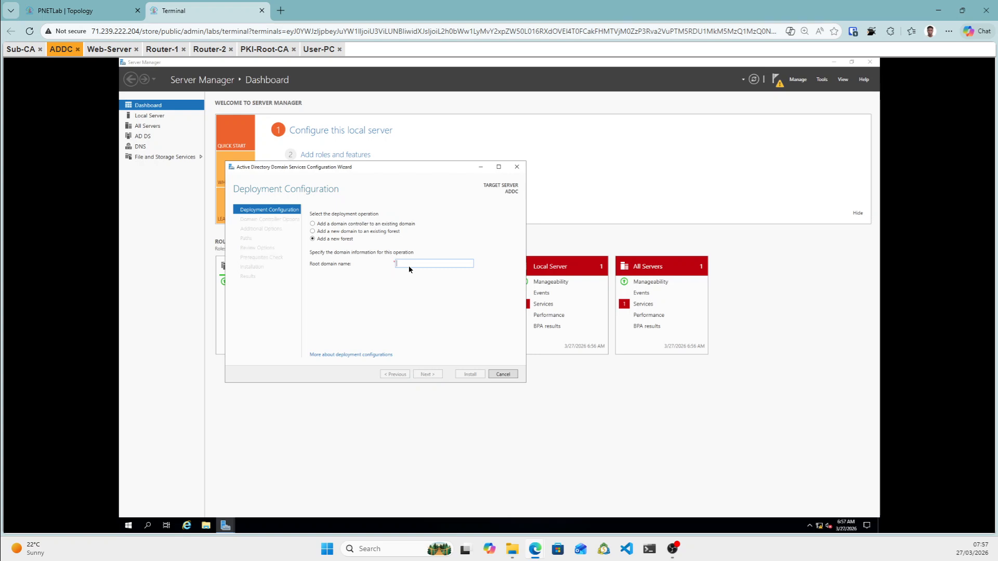
text(dobre.local)
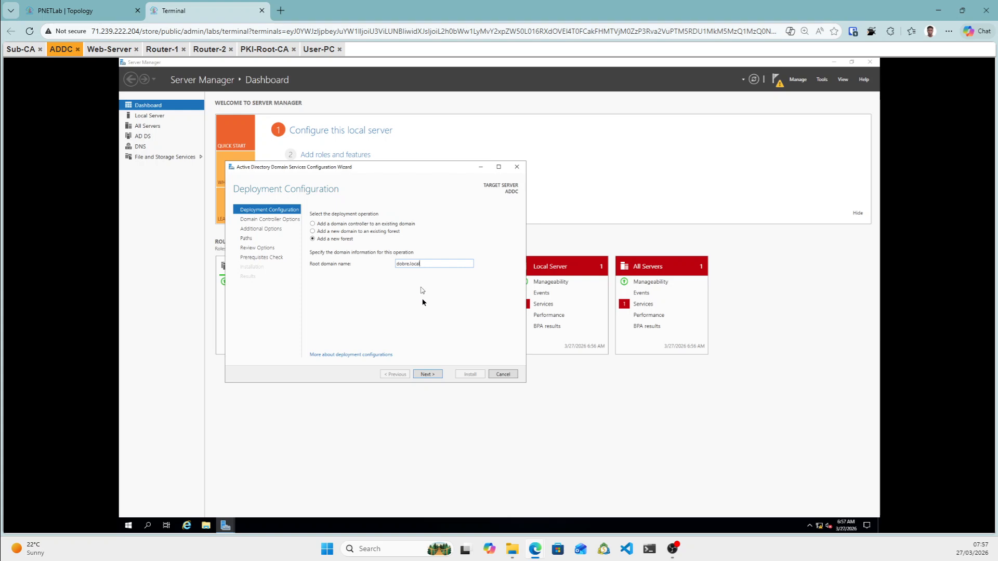
click(428, 374)
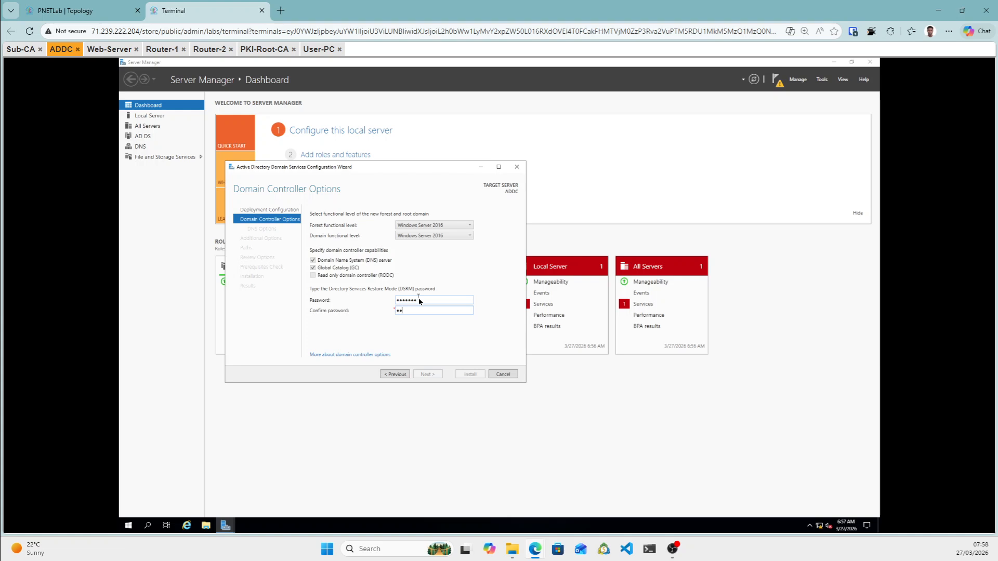
text(w0rd)
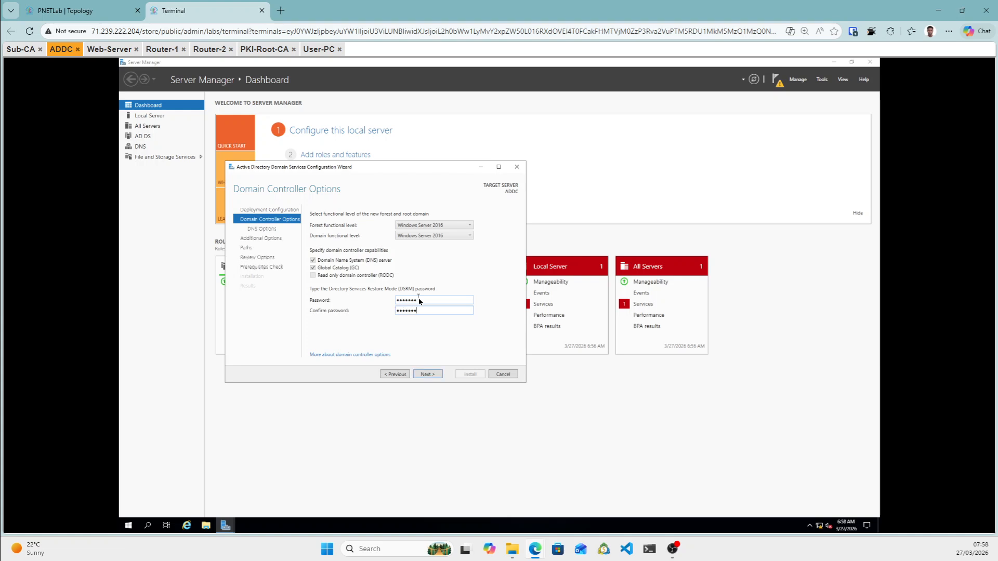
click(427, 375)
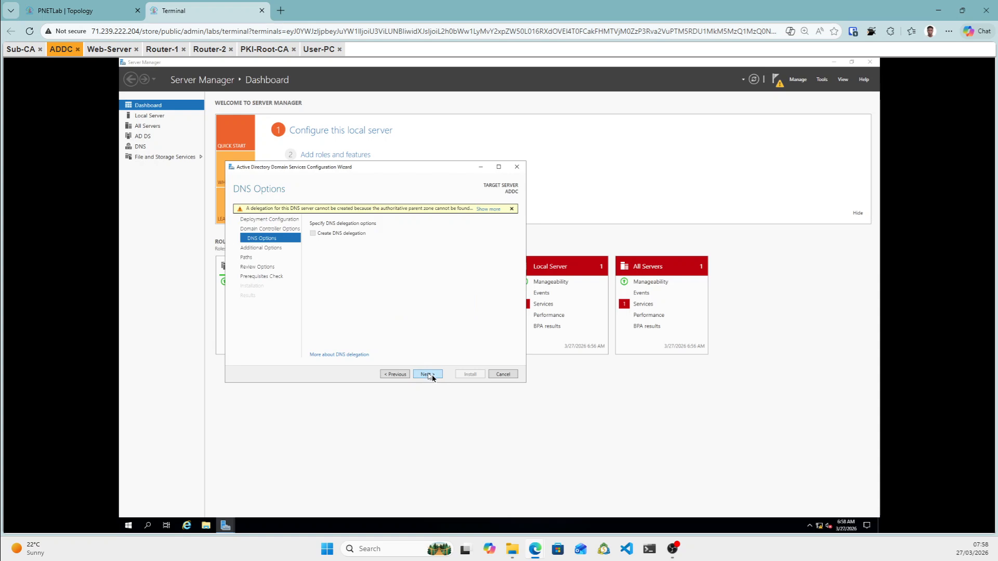
Accept default DNS options, NetBIOS name DOBRE and default paths, then start installing after prerequisites pass.
click(431, 377)
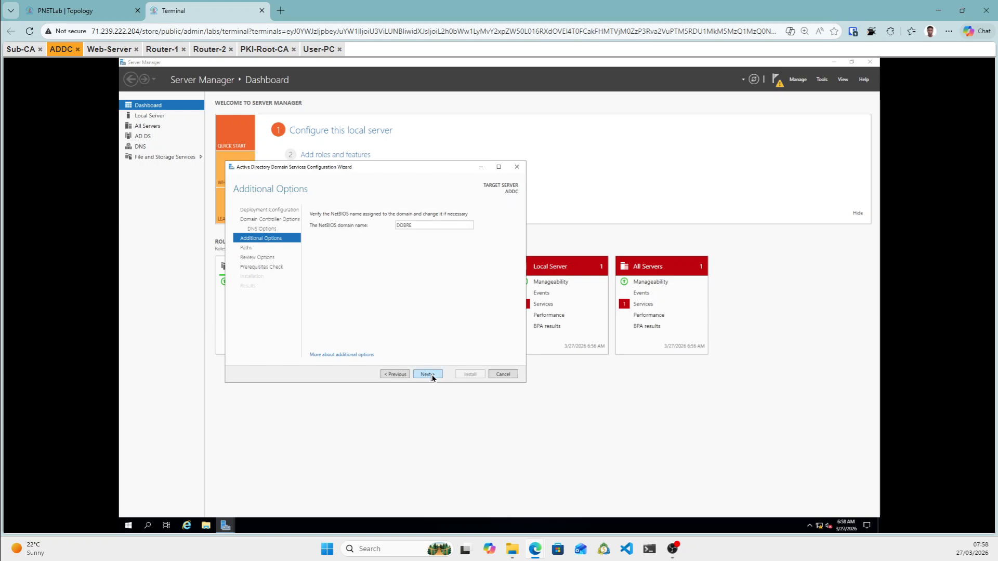
click(431, 375)
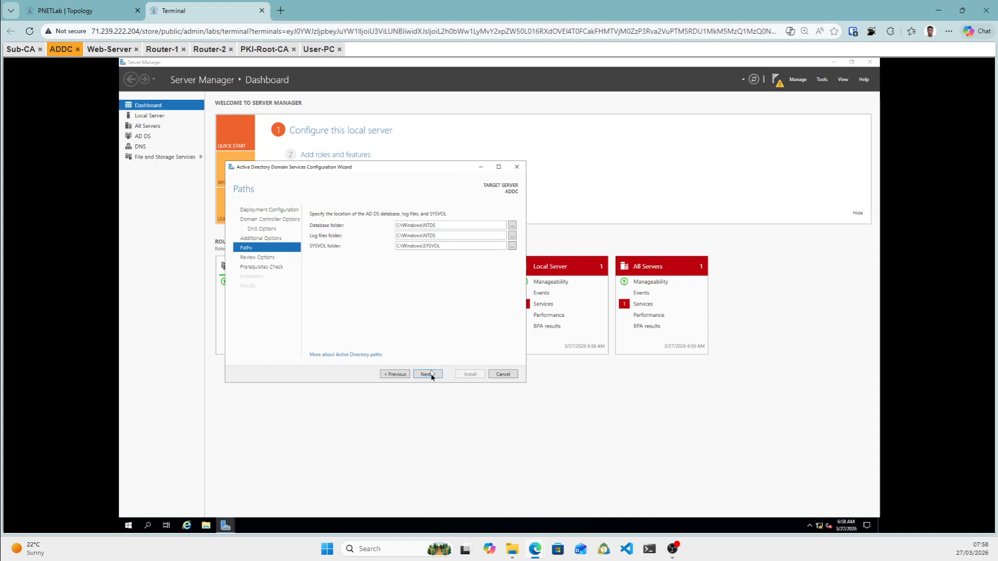
click(432, 374)
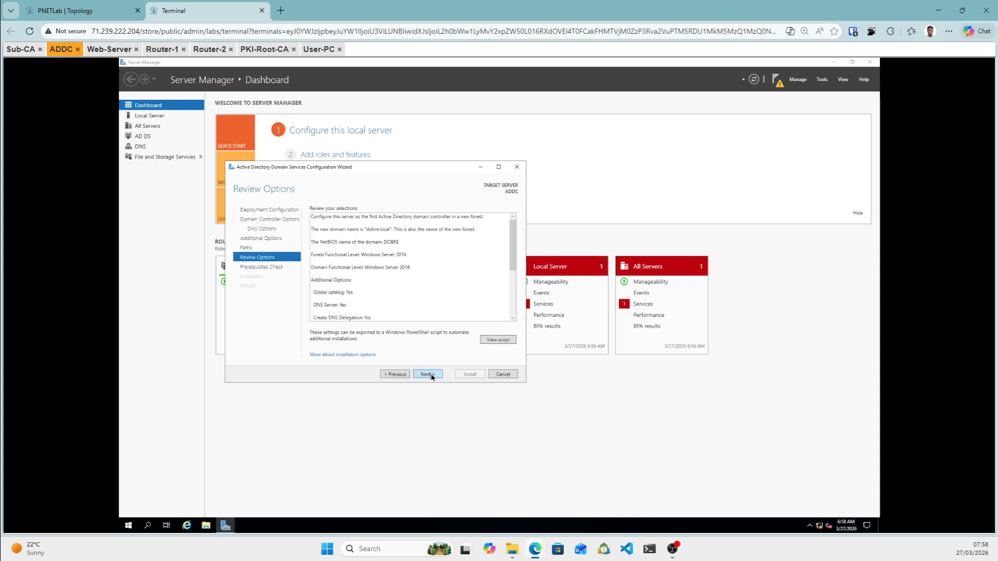
click(432, 374)
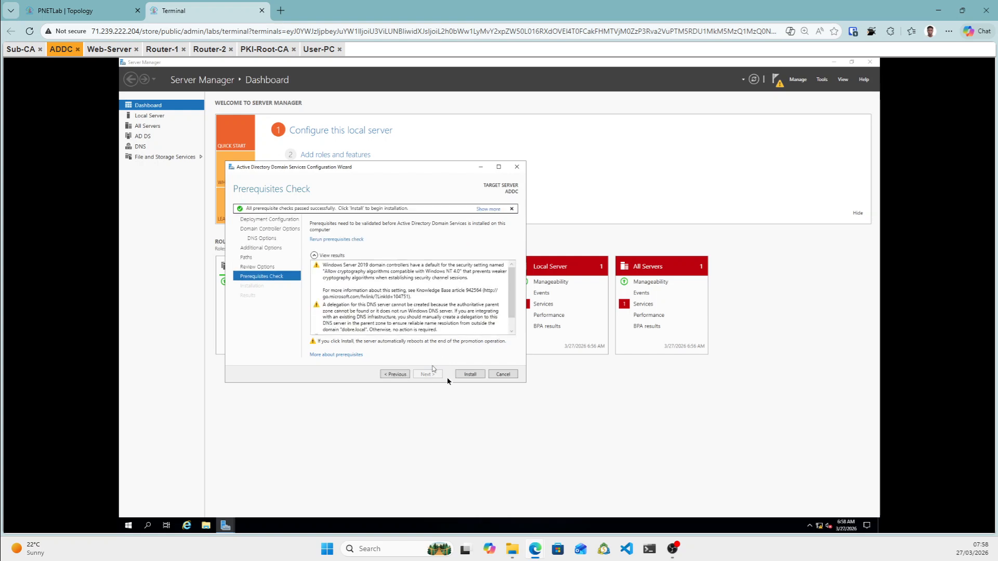
click(470, 375)
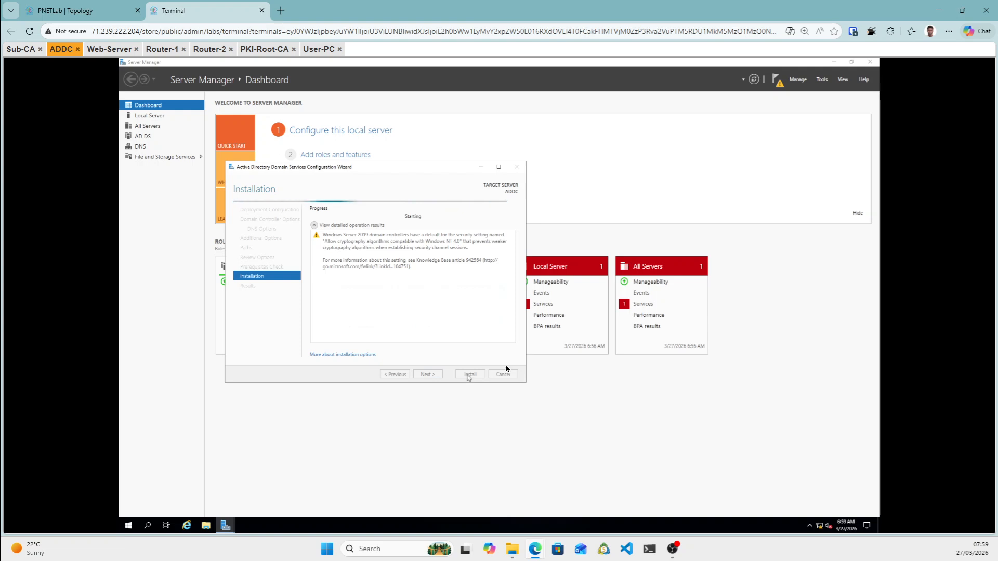
On PKI-Root-CA, close AD CS Configuration and open Certification Authority with PKI-ROOT-CA expanded.
drag(264, 49, 267, 61)
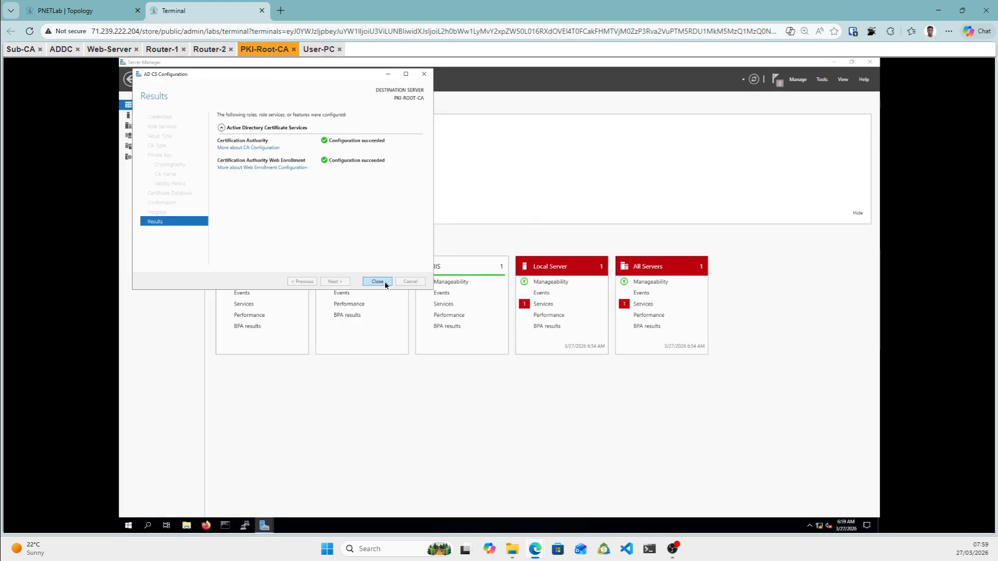
click(377, 281)
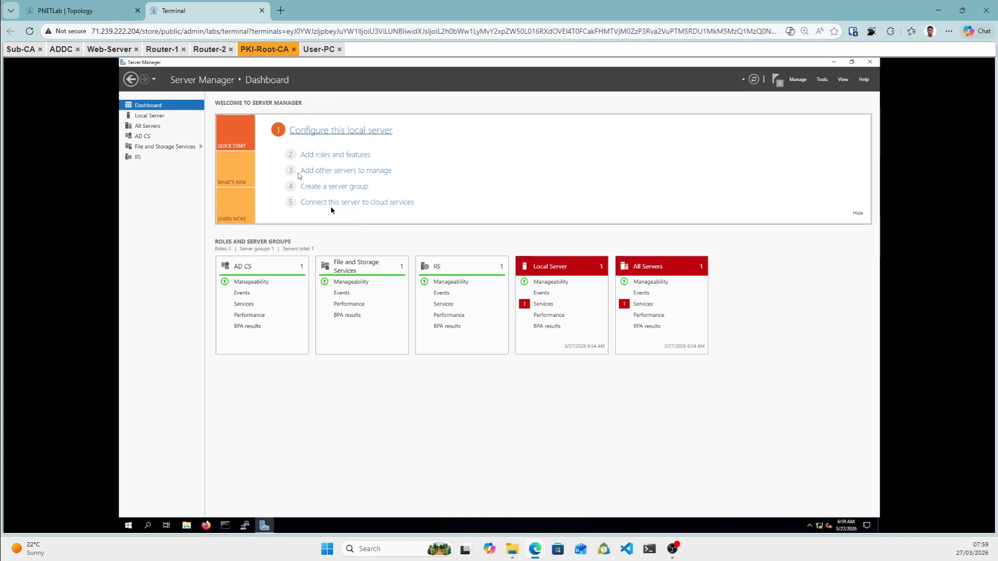
drag(270, 50, 269, 56)
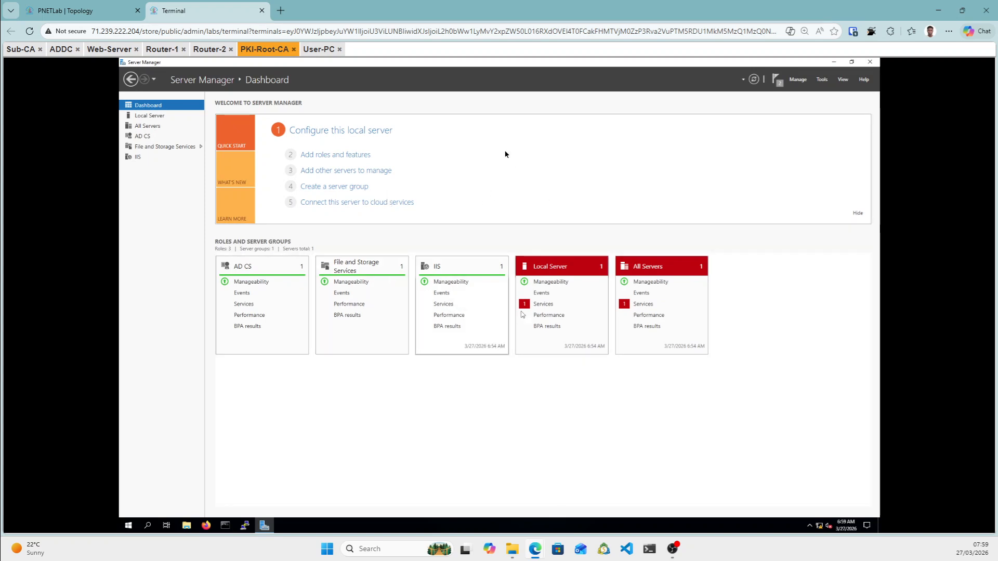
click(822, 80)
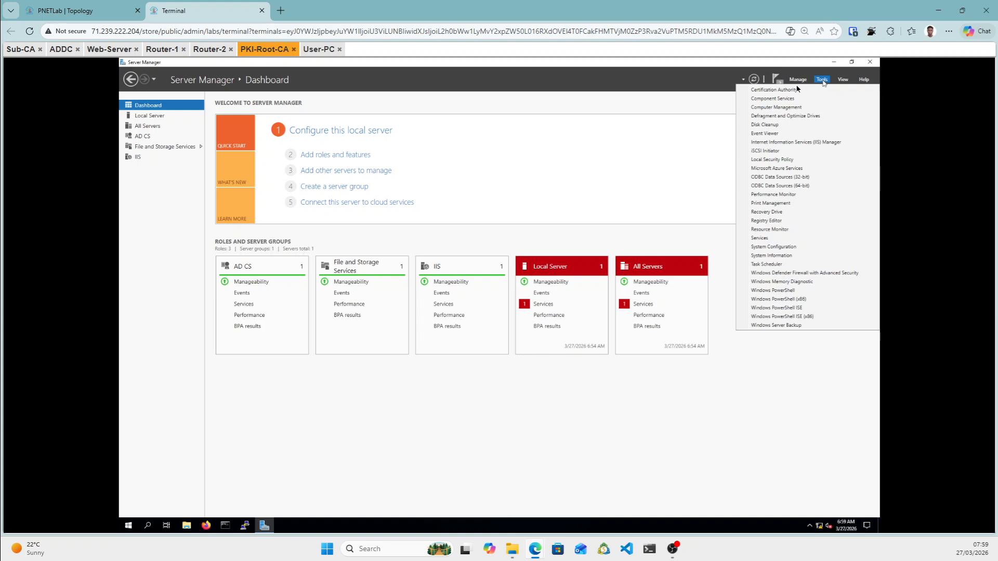
click(773, 91)
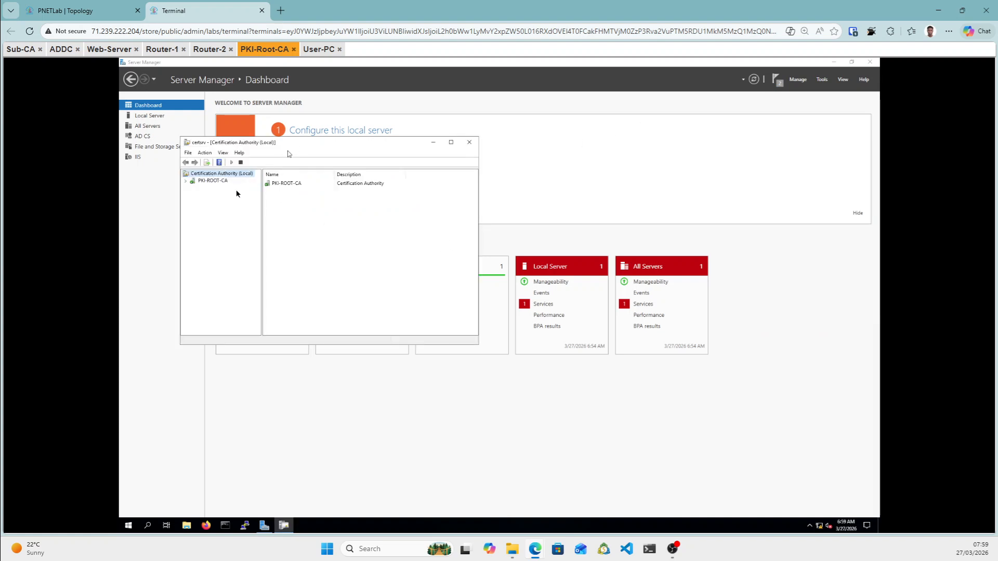
click(203, 182)
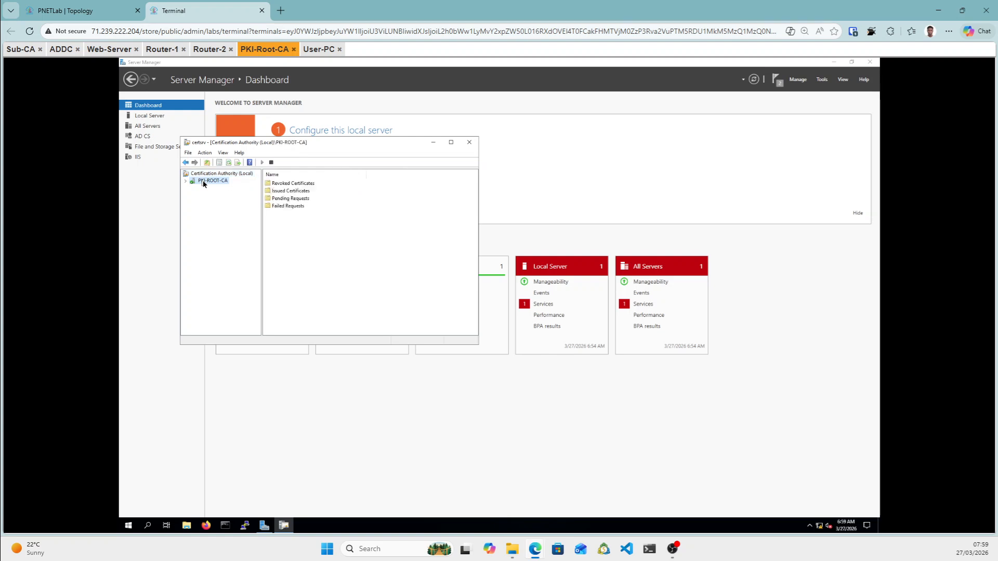
click(187, 181)
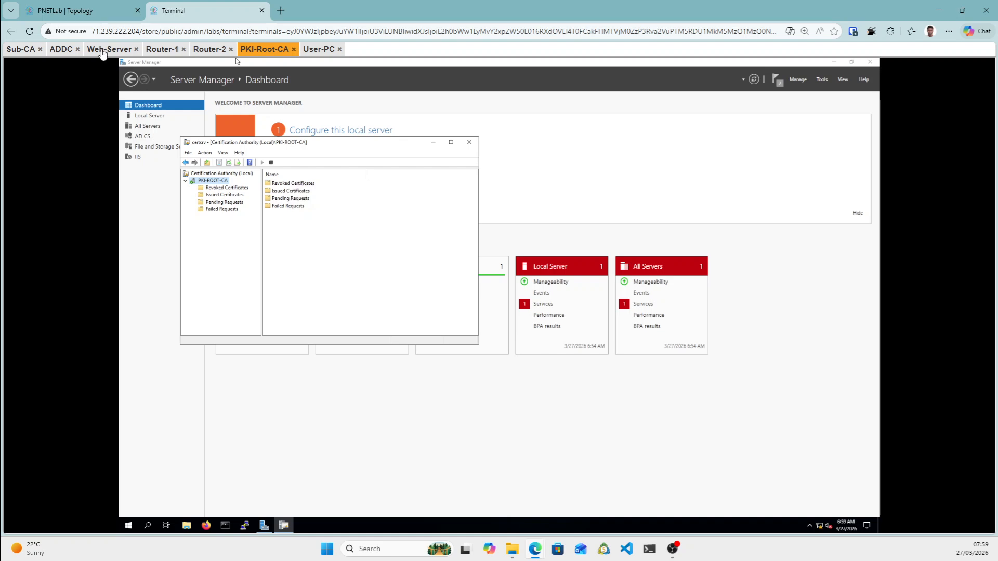
Check the ADDC console, then return to PKI-Root-CA and minimize Server Manager and the CA console.
click(61, 49)
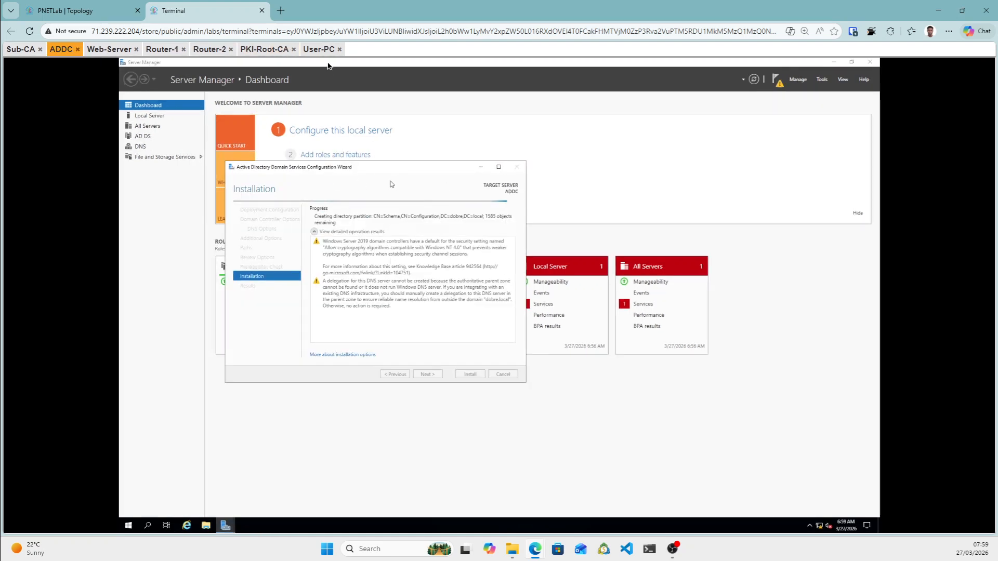
click(267, 49)
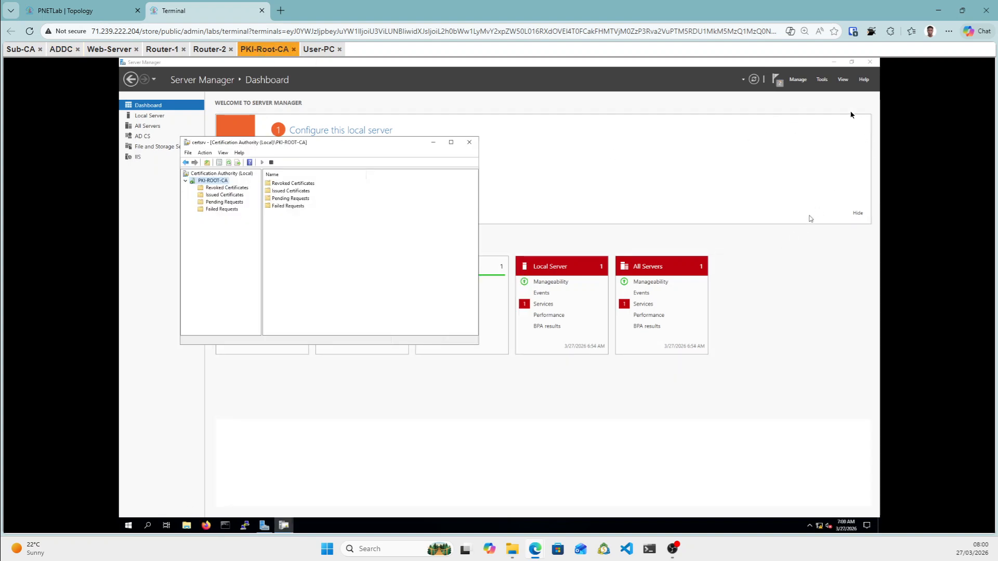
click(833, 62)
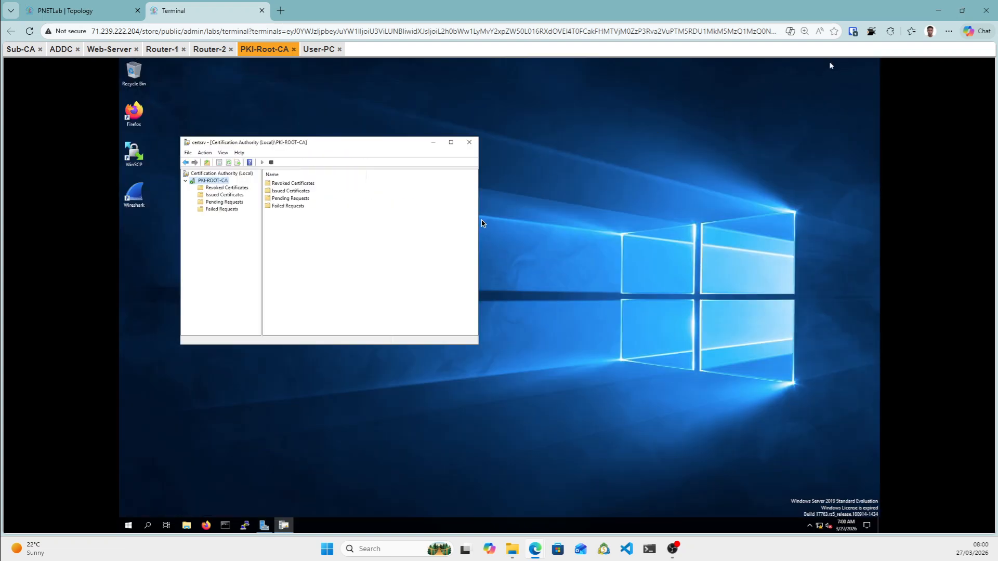
click(431, 142)
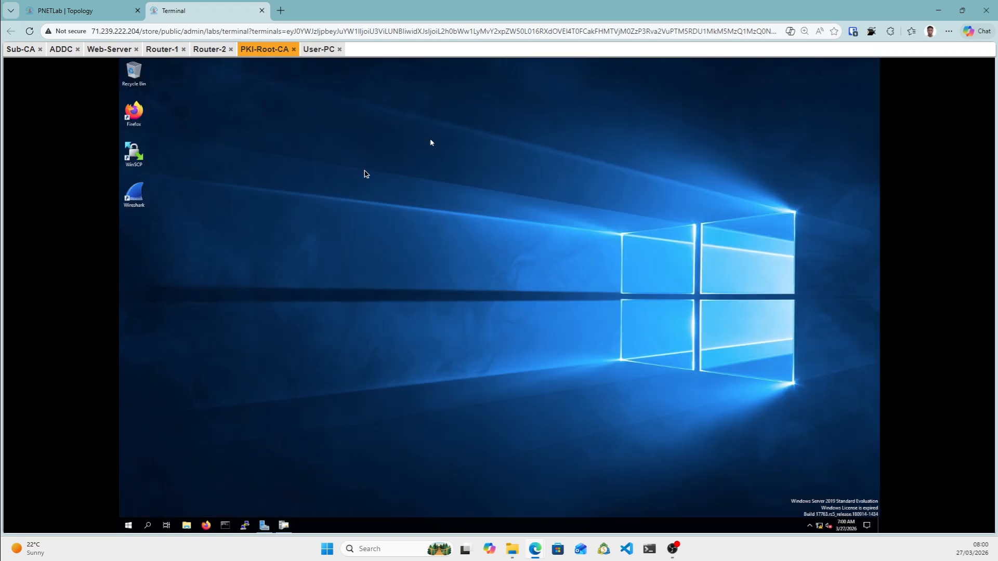
Create a new desktop folder named rootfiles.
right_click(157, 249)
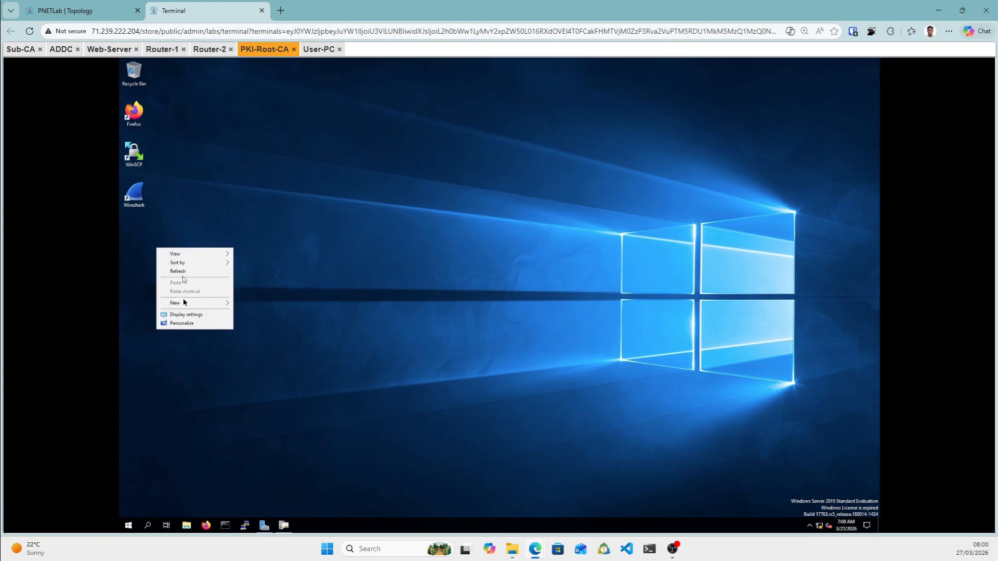
mouse_move(187, 308)
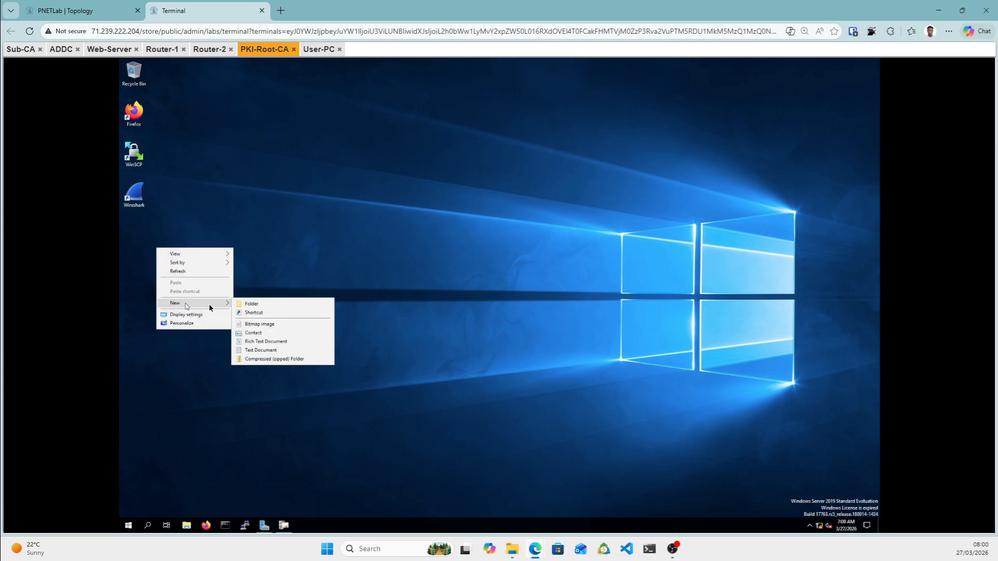
click(252, 304)
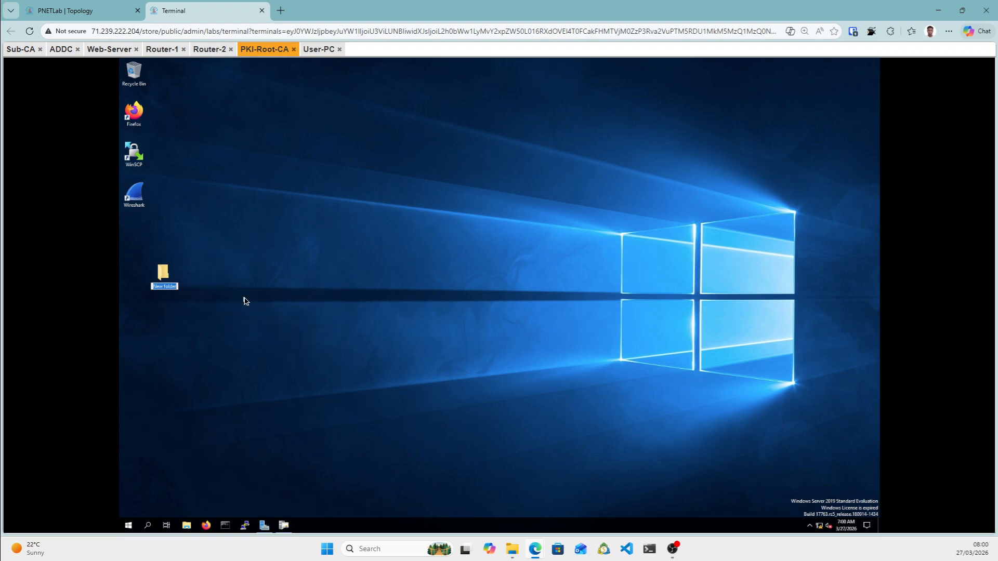
text(rootfiles)
key(Return)
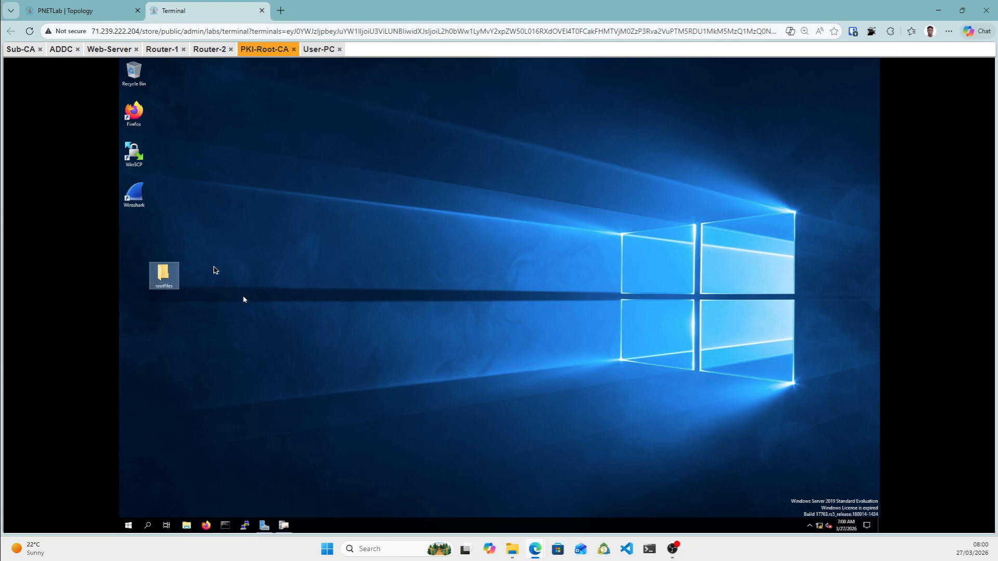
click(284, 312)
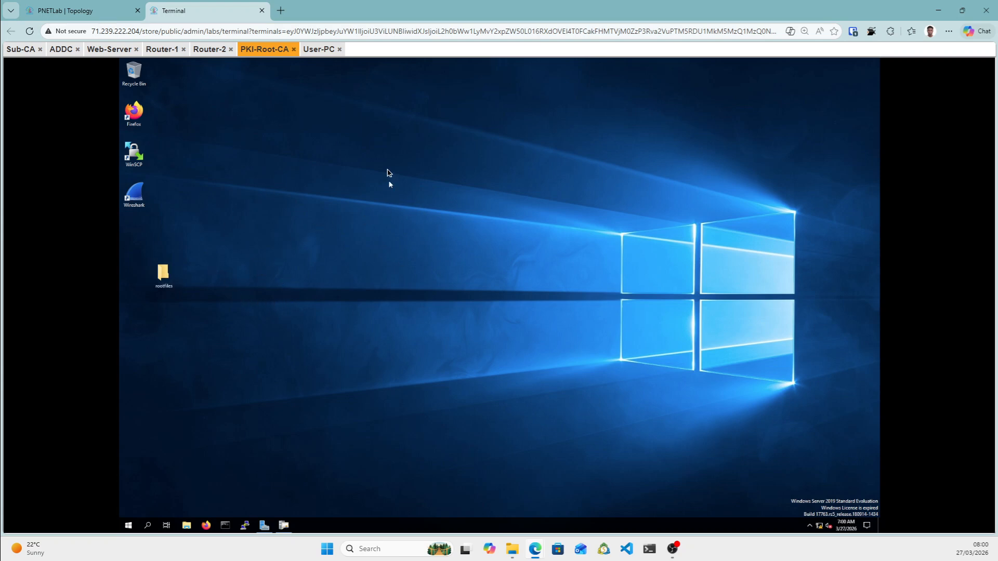
click(107, 12)
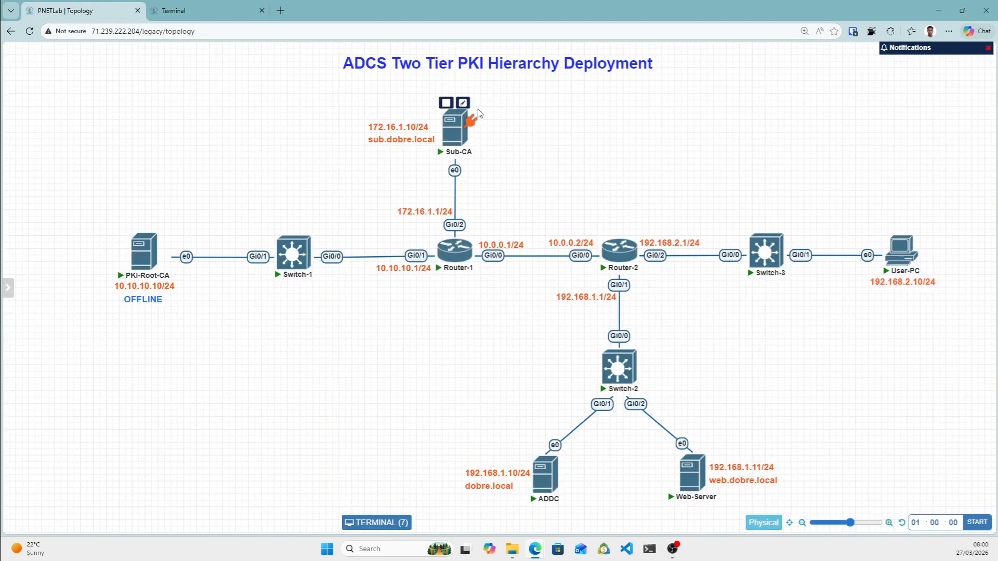
mouse_move(467, 151)
mouse_move(455, 126)
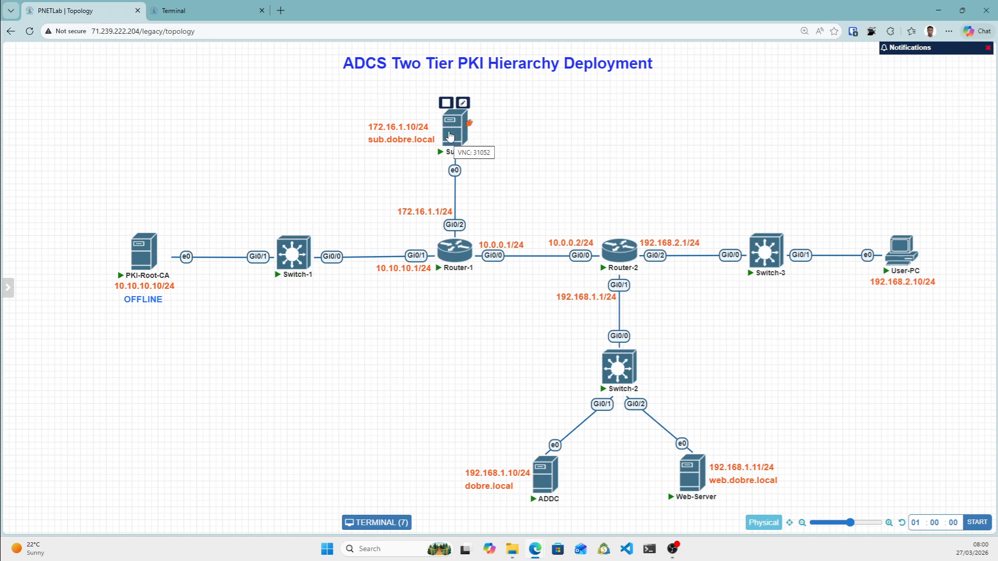
mouse_move(141, 279)
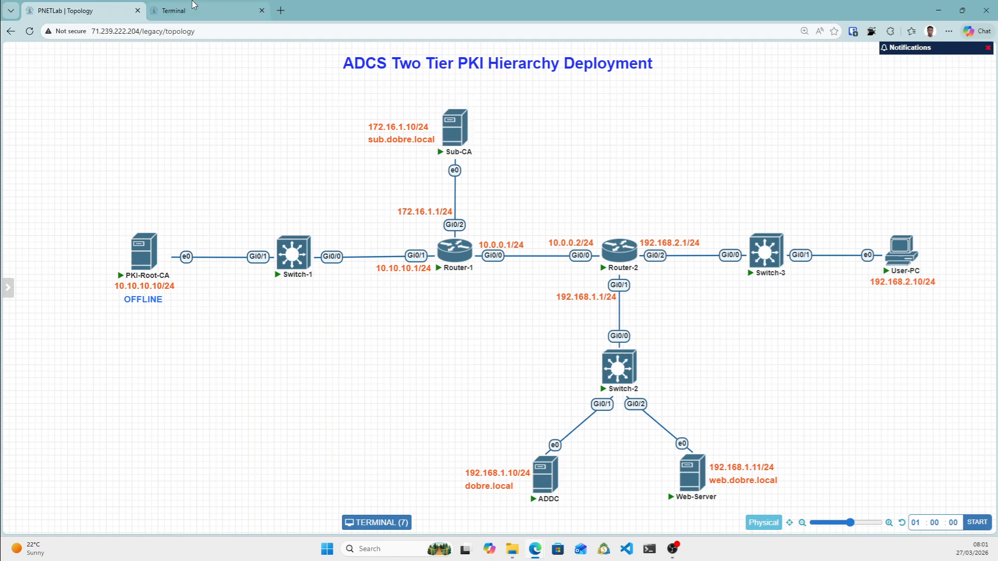
click(229, 7)
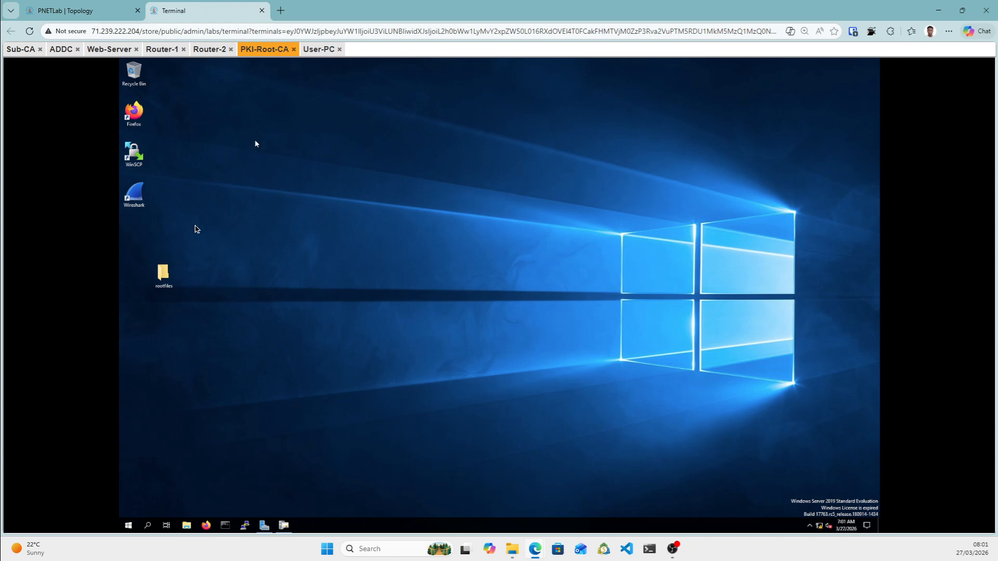
From rootfiles Properties > Sharing, share the folder with Everyone at Read/Write, then open Advanced Sharing.
right_click(165, 275)
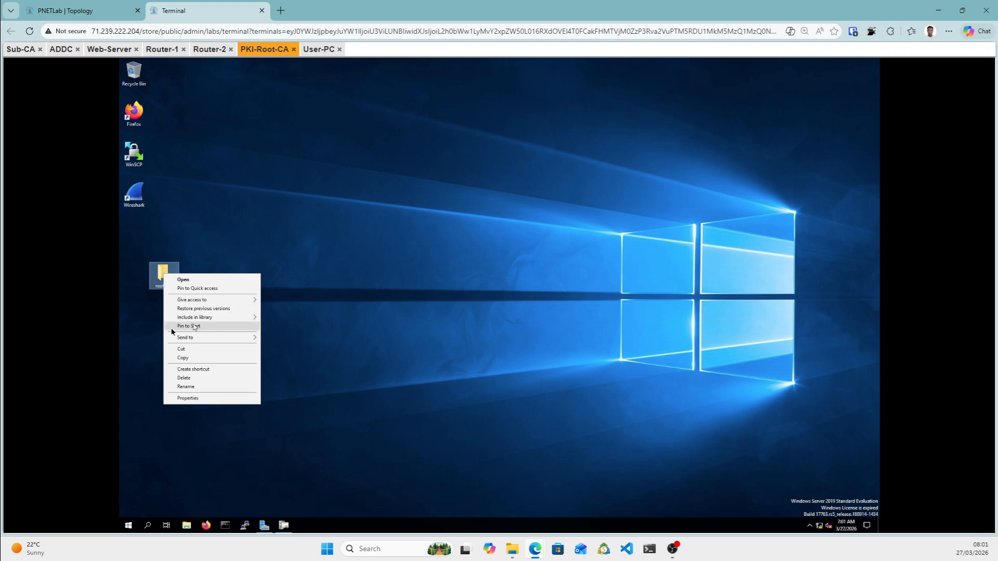
click(198, 399)
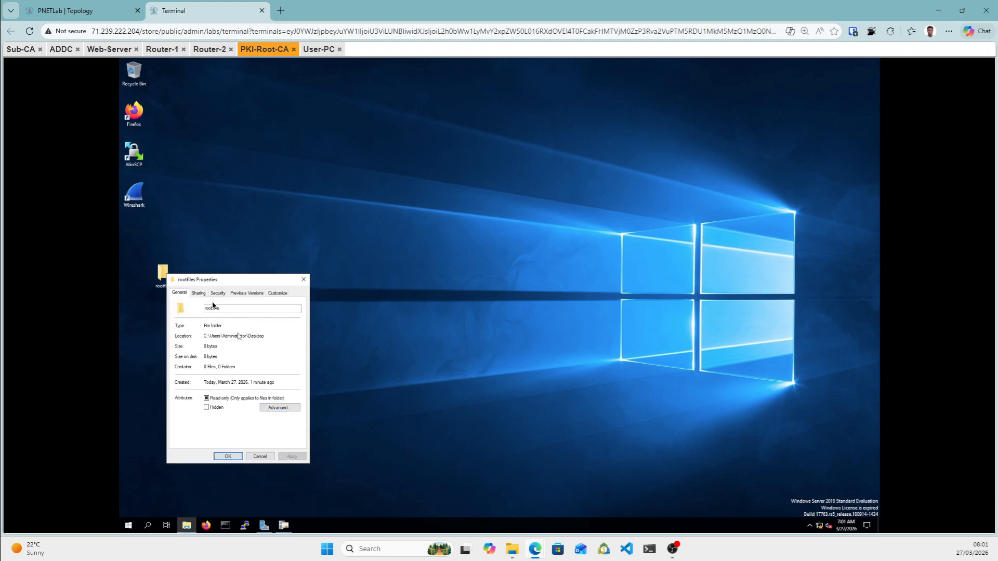
click(199, 293)
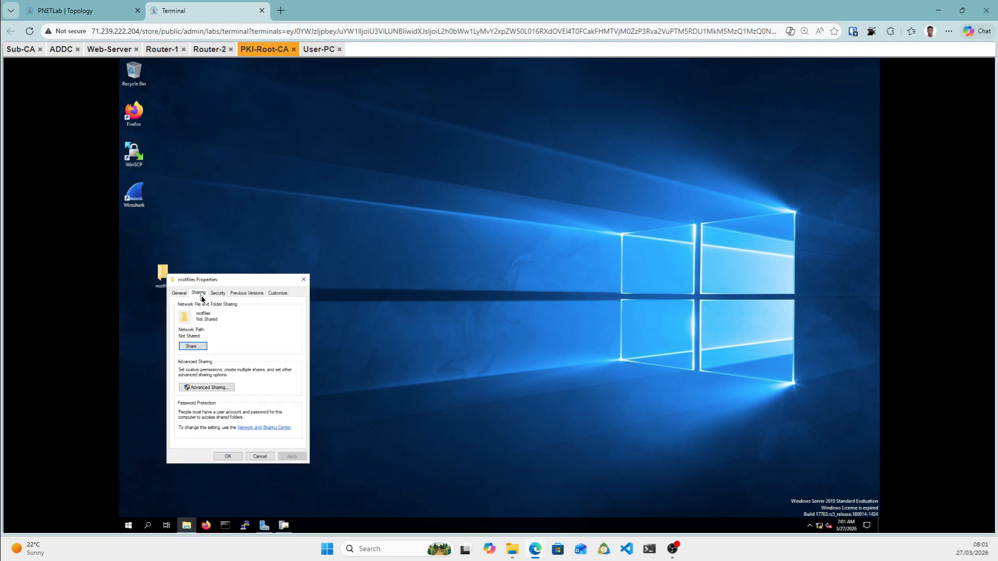
click(193, 349)
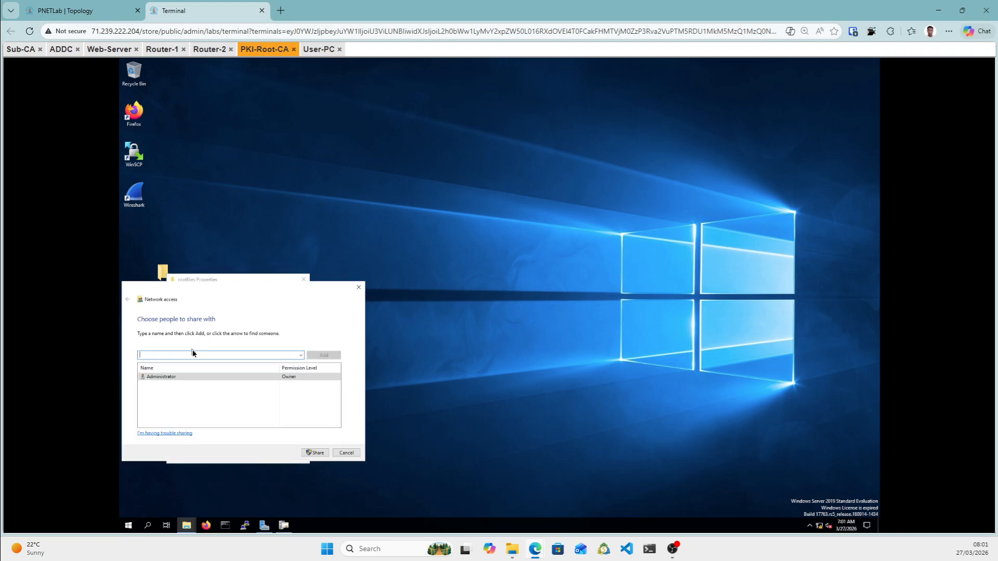
click(301, 355)
click(168, 374)
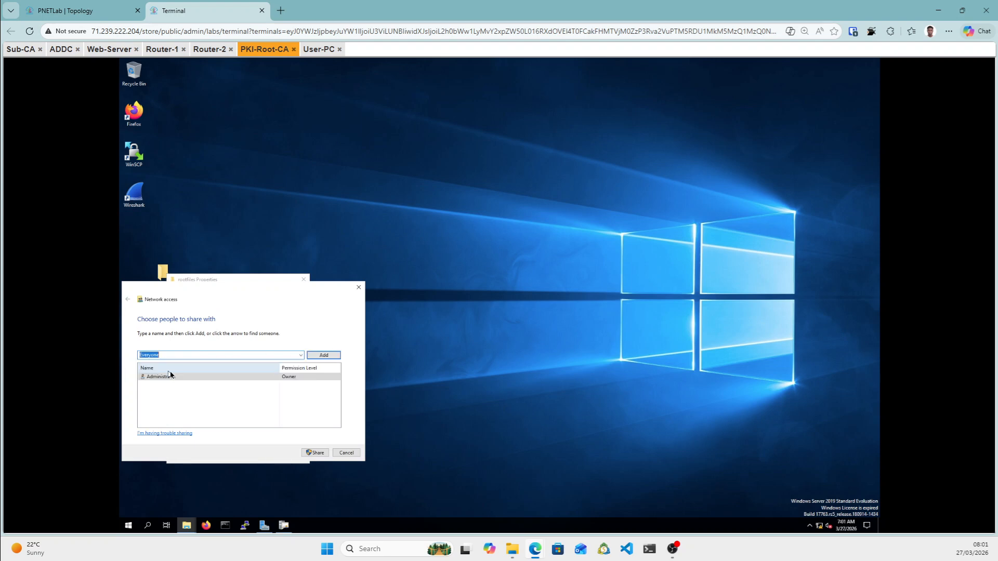
click(323, 355)
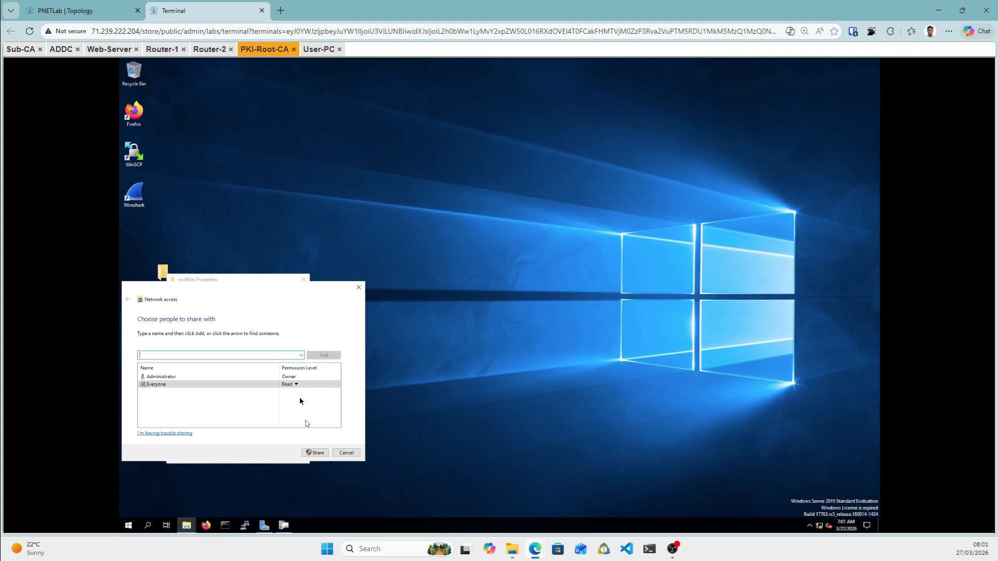
click(296, 385)
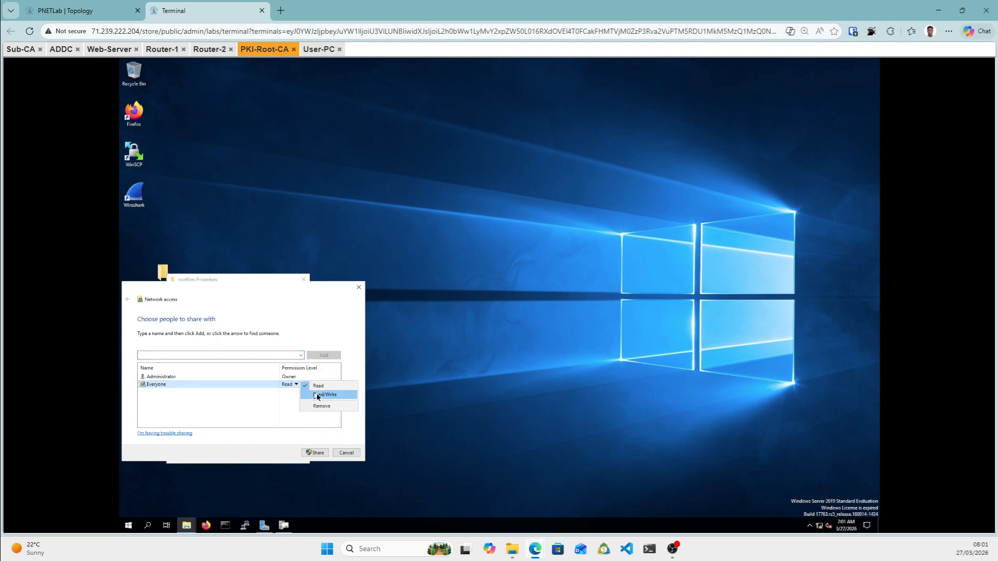
click(323, 395)
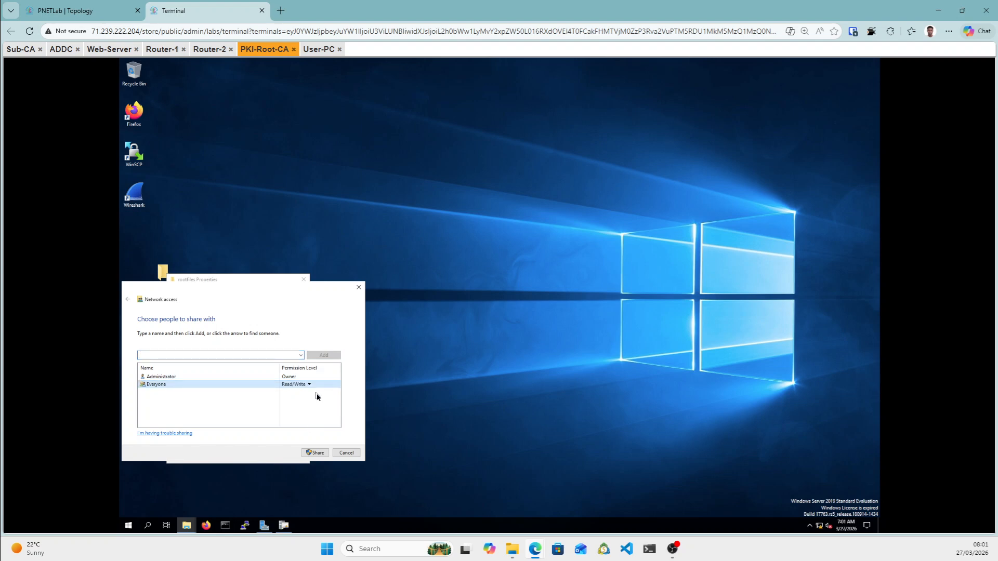
click(316, 453)
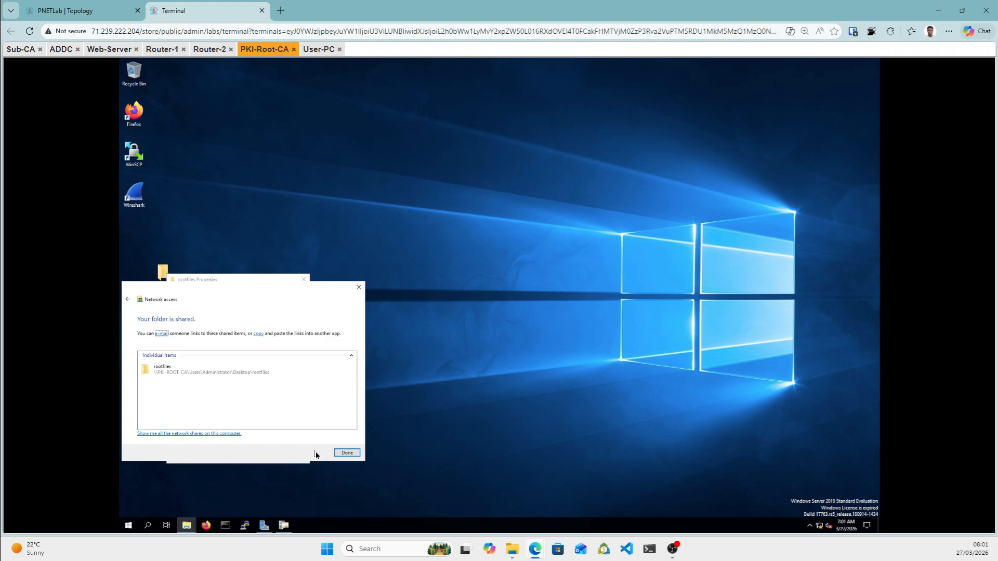
click(347, 453)
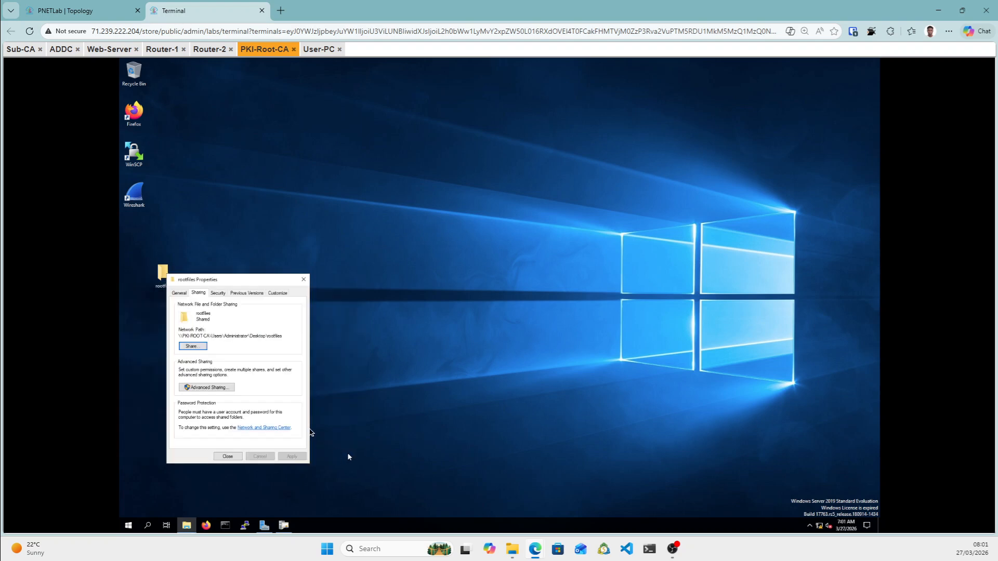
click(198, 389)
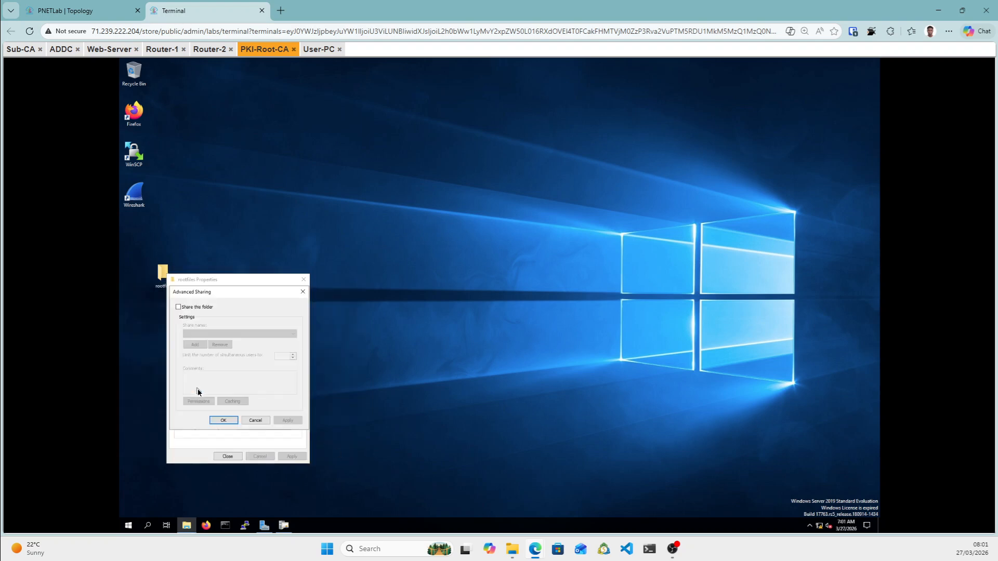
Enable Share this folder, allow Everyone Full Control in share Permissions, and apply and close all dialogs.
click(179, 307)
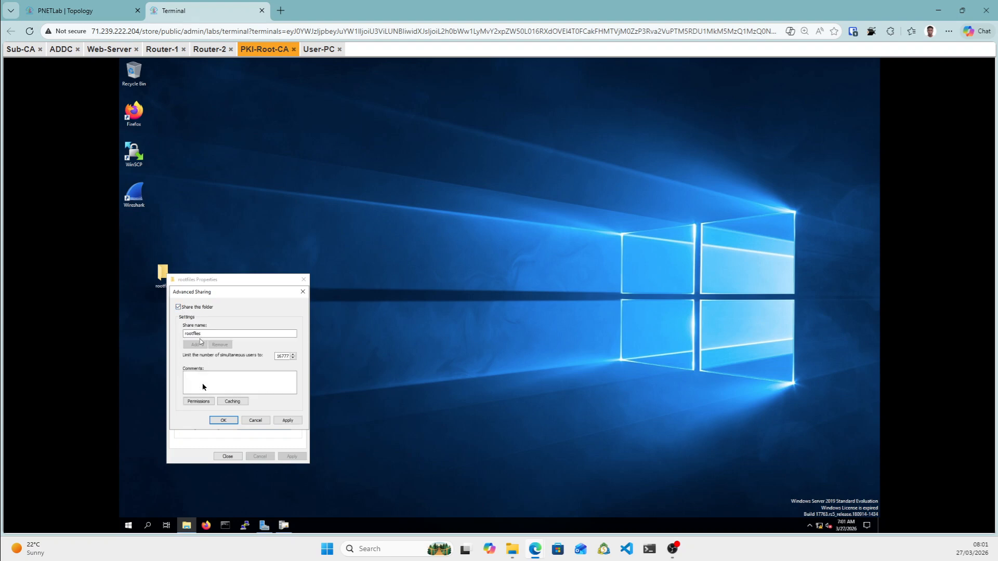
click(210, 404)
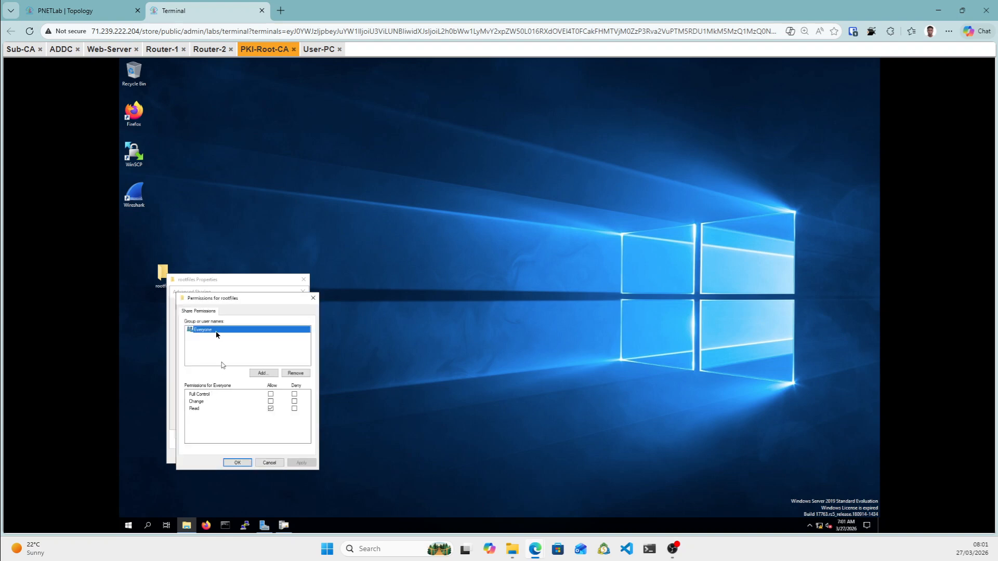
click(270, 396)
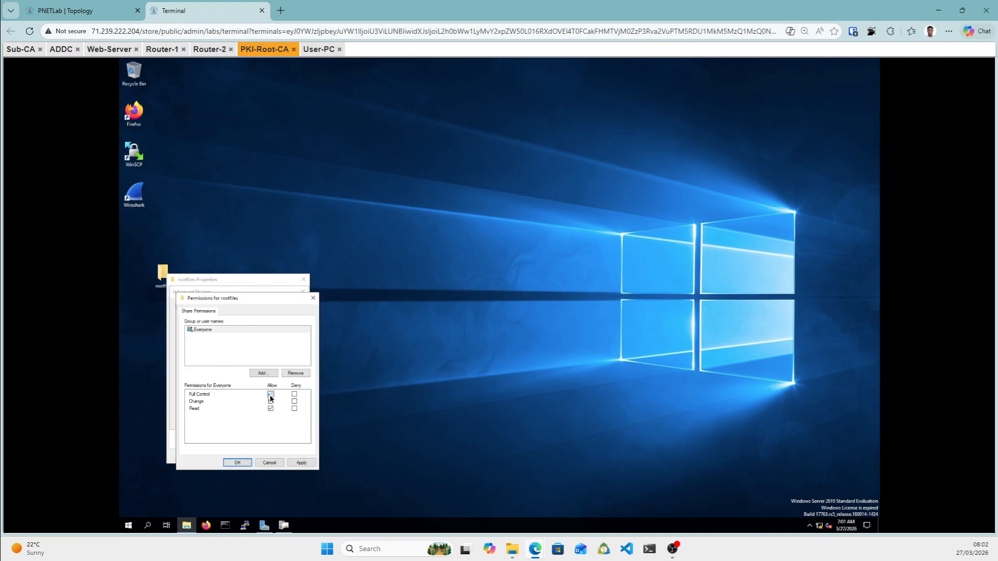
click(309, 466)
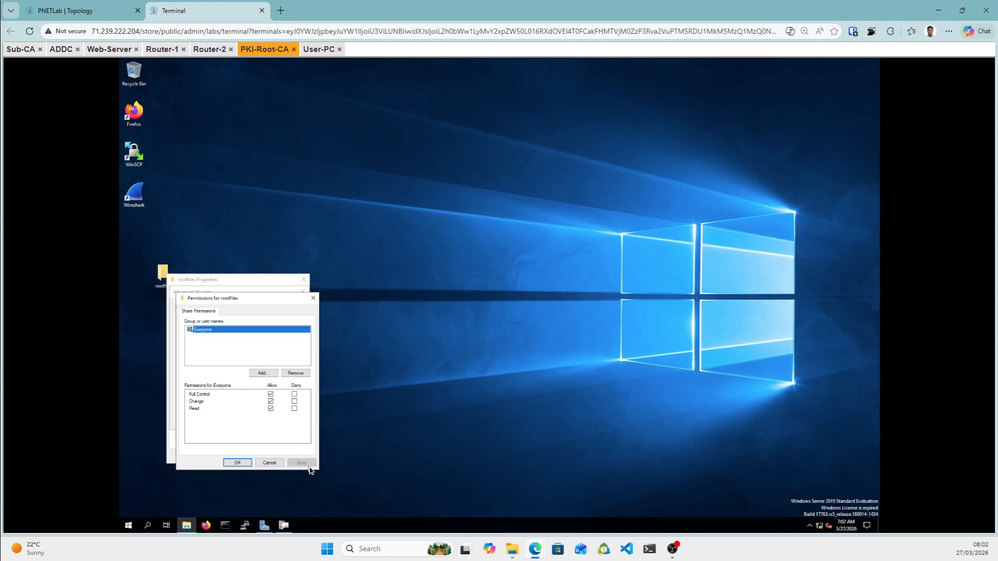
click(237, 463)
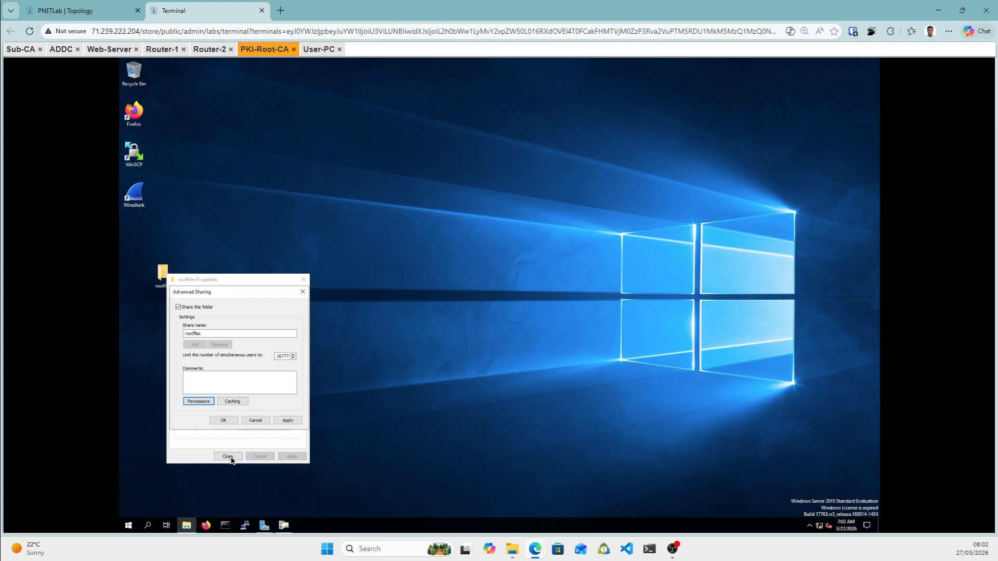
click(286, 420)
click(224, 420)
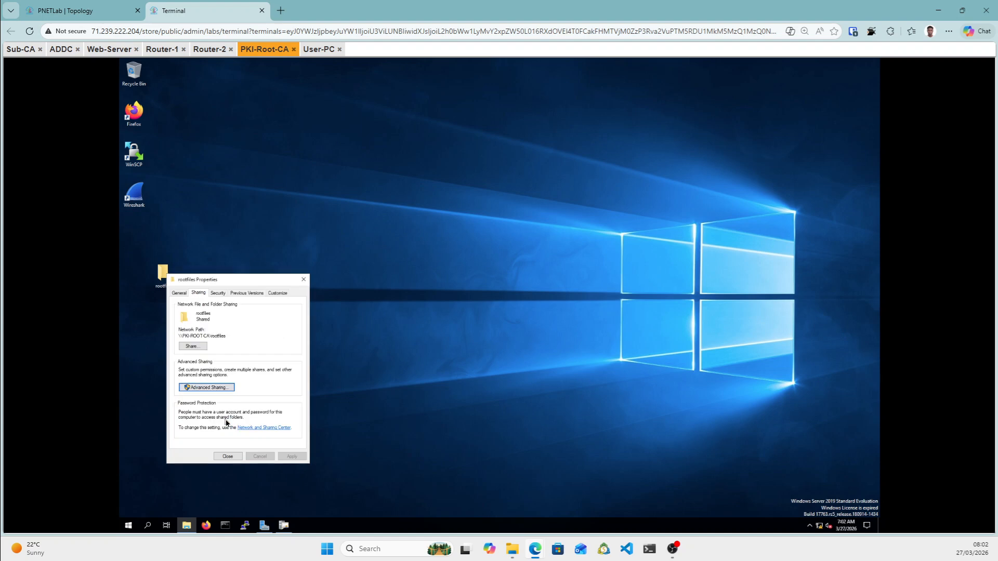
click(228, 456)
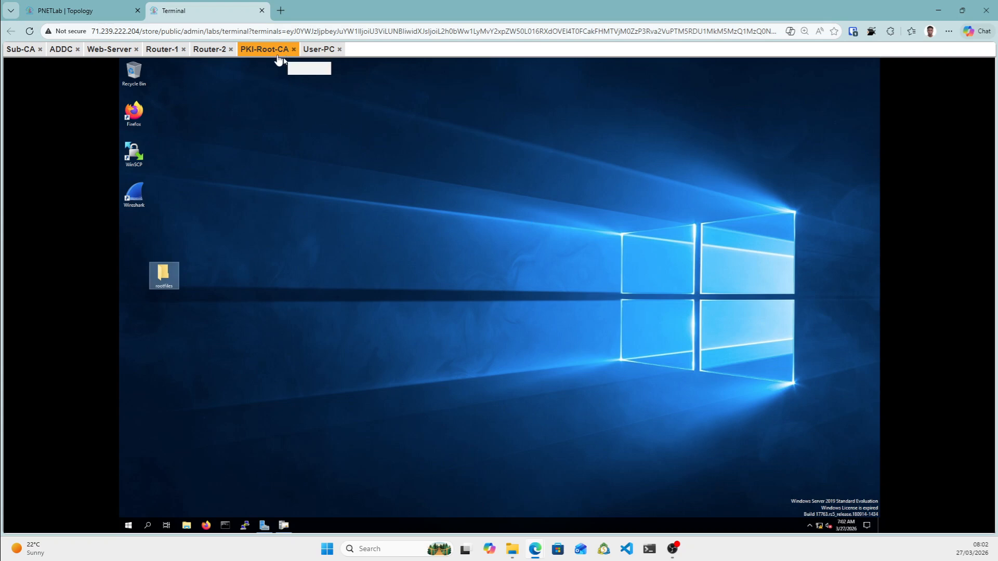
Switch to the Sub-CA console and send Ctrl+Alt+Del using the on-screen keyboard.
click(63, 50)
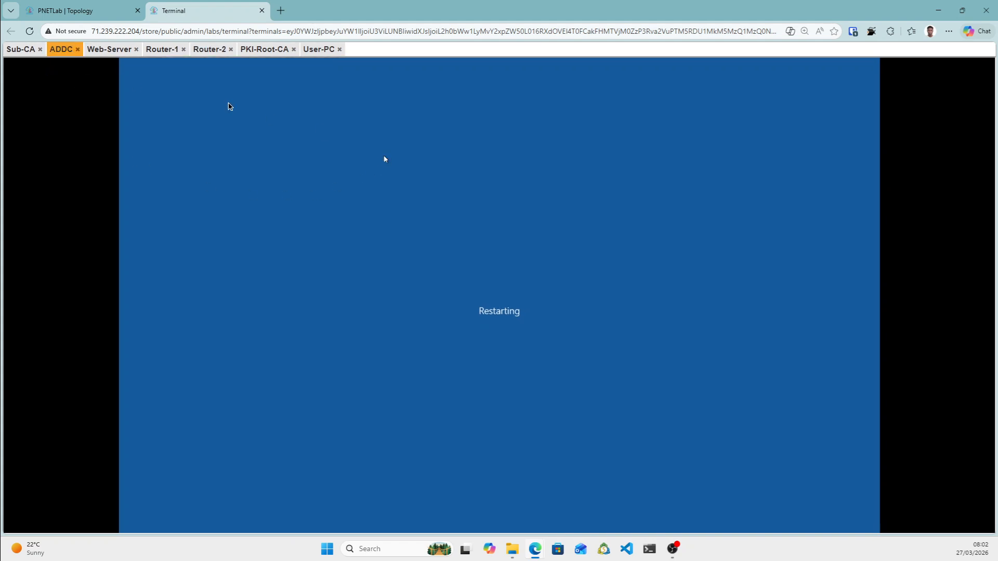
click(15, 51)
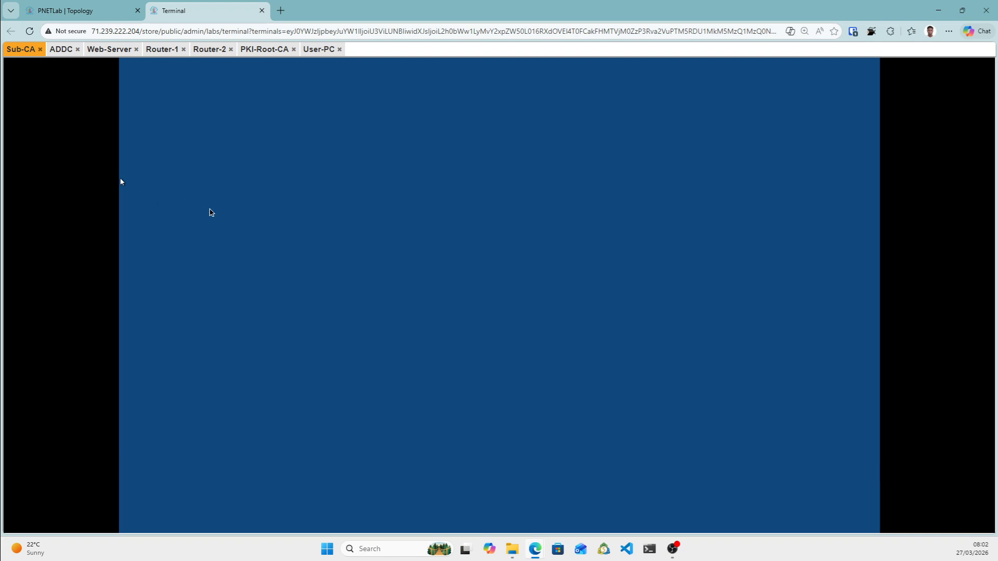
key(ctrl+alt+shift)
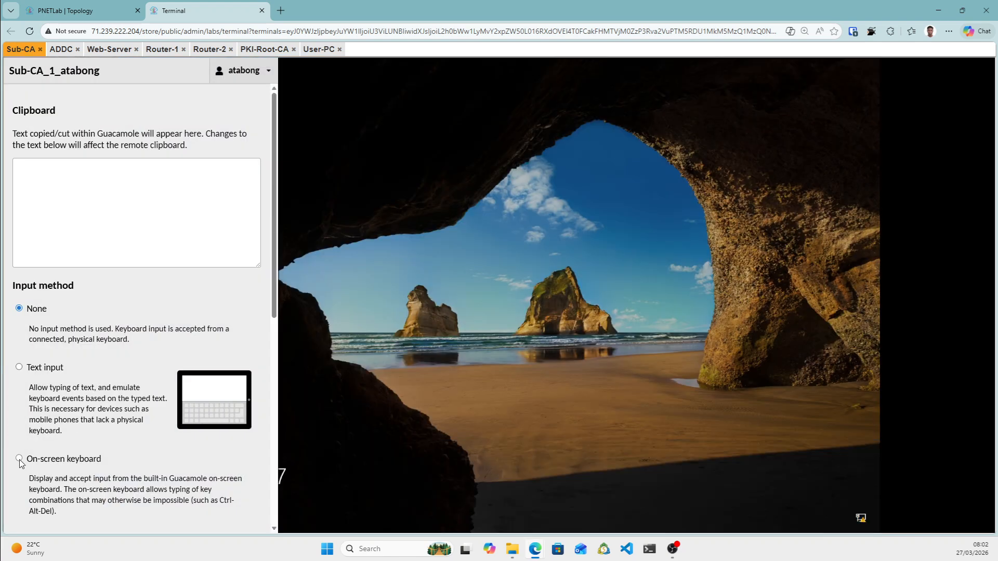
click(19, 458)
click(27, 507)
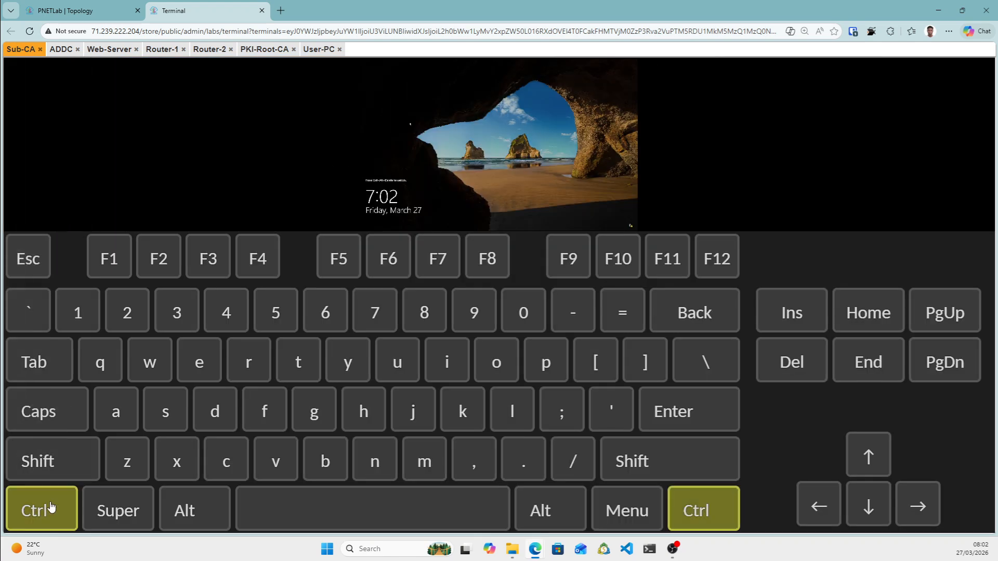
click(194, 508)
key(ctrl+alt+shift)
click(36, 310)
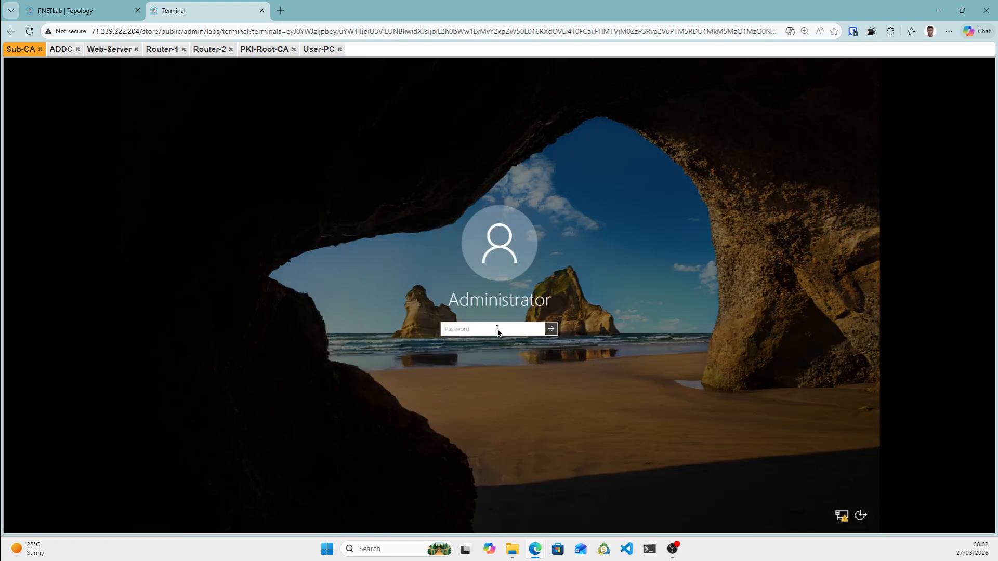
Enter the administrator password to sign in to Sub-CA.
text(Pa••••)
key(BackSpace)
key(BackSpace)
key(BackSpace)
key(BackSpace)
key(BackSpace)
key(BackSpace)
key(Caps_Lock)
text(•)
key(Return)
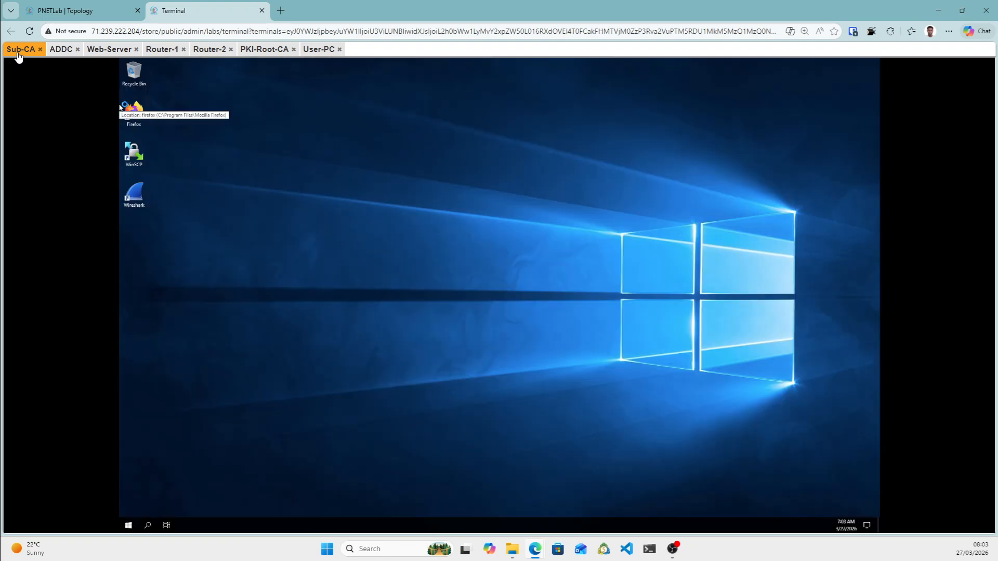
drag(19, 50, 13, 52)
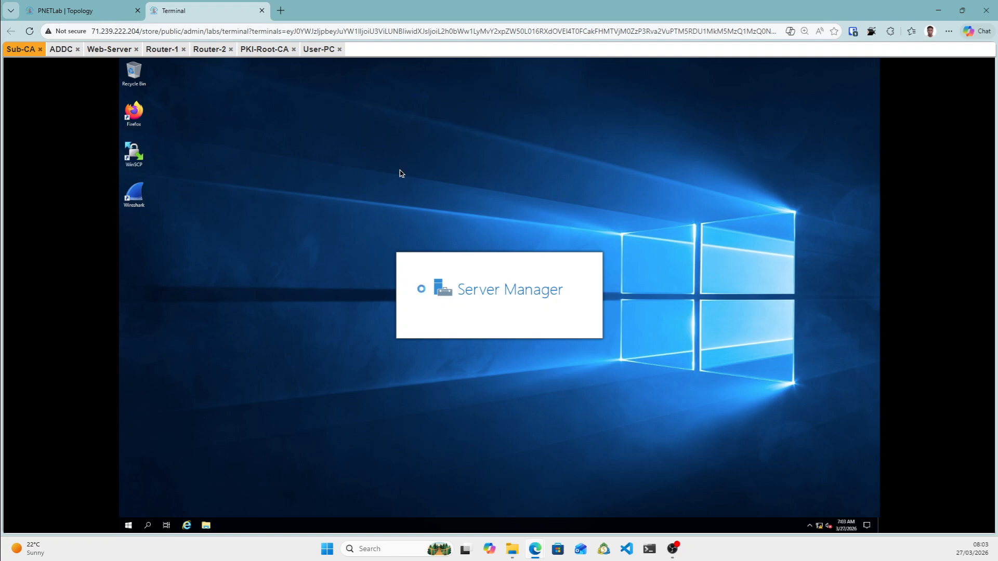
Glance at the Web-Server console, then return to the ADDC console while it reboots.
click(62, 51)
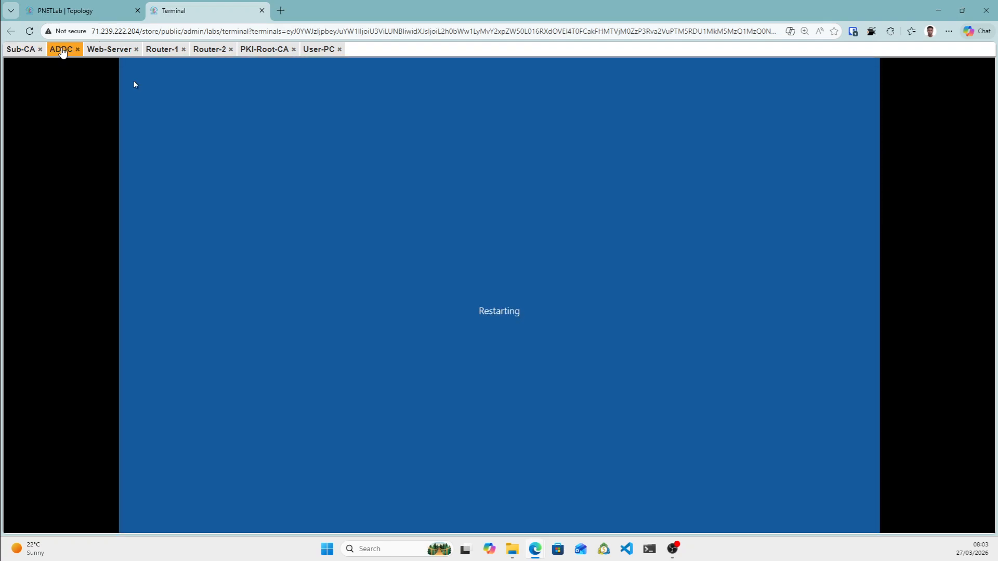
drag(61, 50, 64, 68)
click(113, 51)
drag(112, 63, 112, 68)
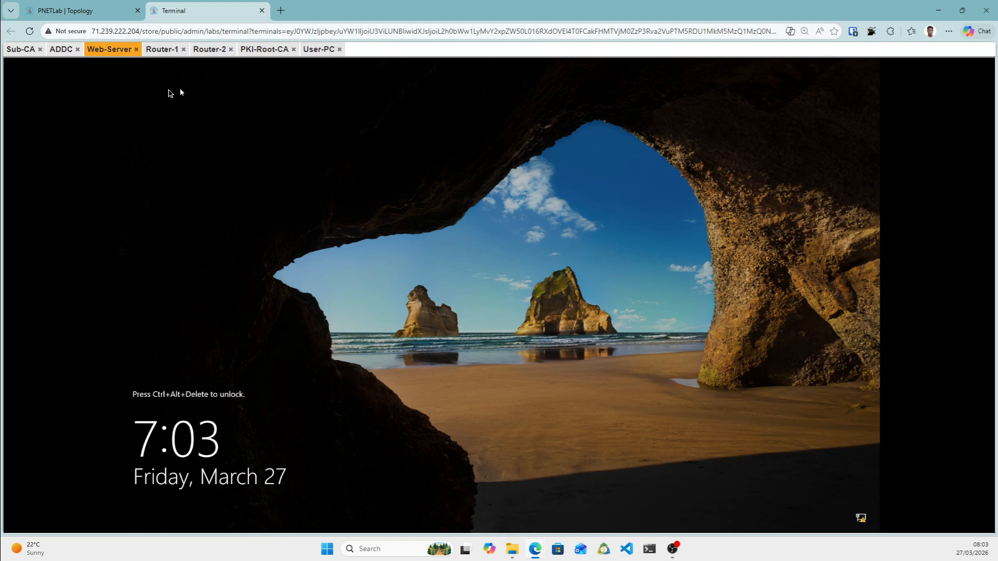
click(58, 50)
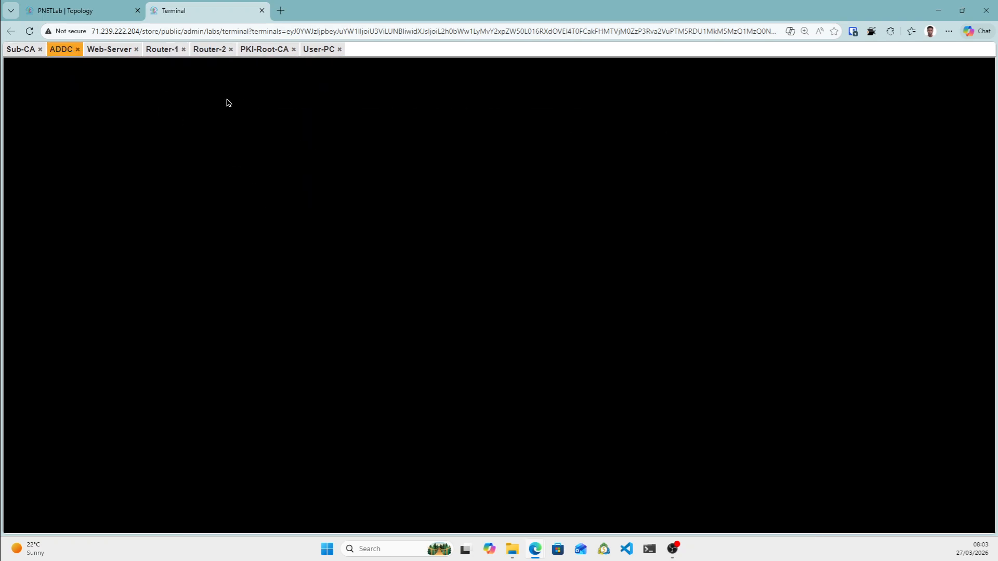
Switch to the PNETLab Topology tab showing the ADCS Two Tier PKI diagram.
click(88, 5)
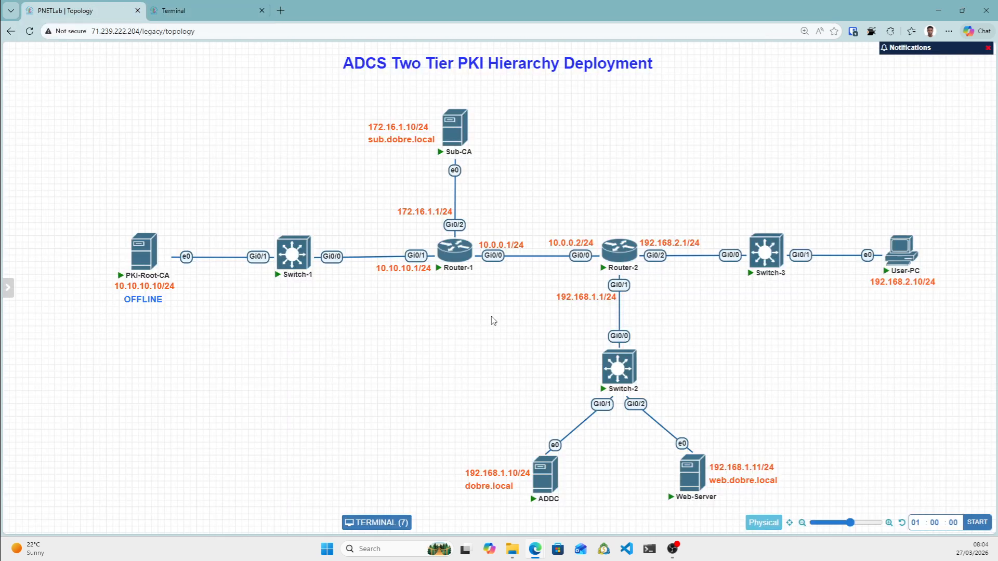
mouse_move(442, 136)
On the PKI-Root-CA console, open Properties for PKI-ROOT-CA in the Certification Authority window.
click(211, 10)
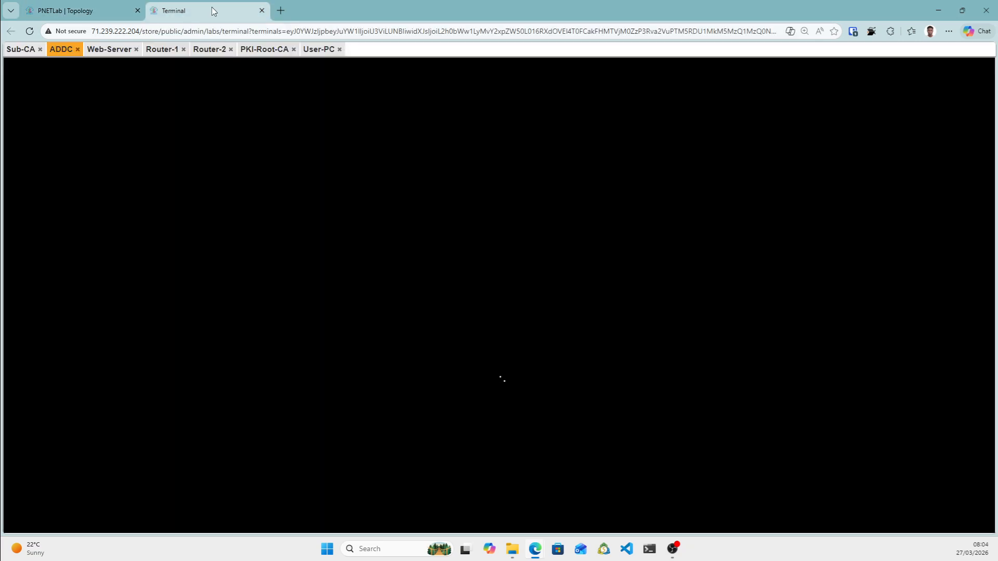
click(275, 52)
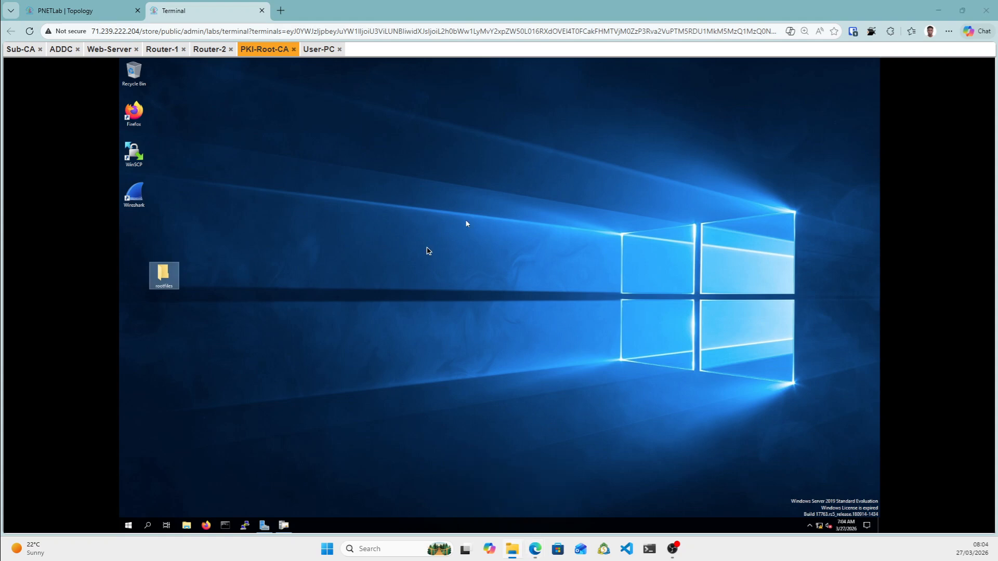
click(264, 526)
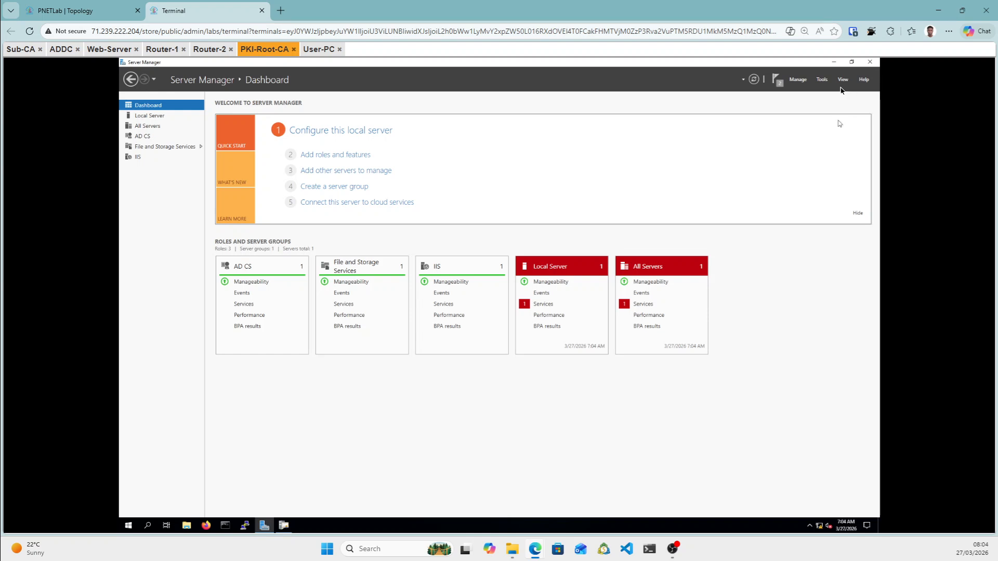
click(291, 526)
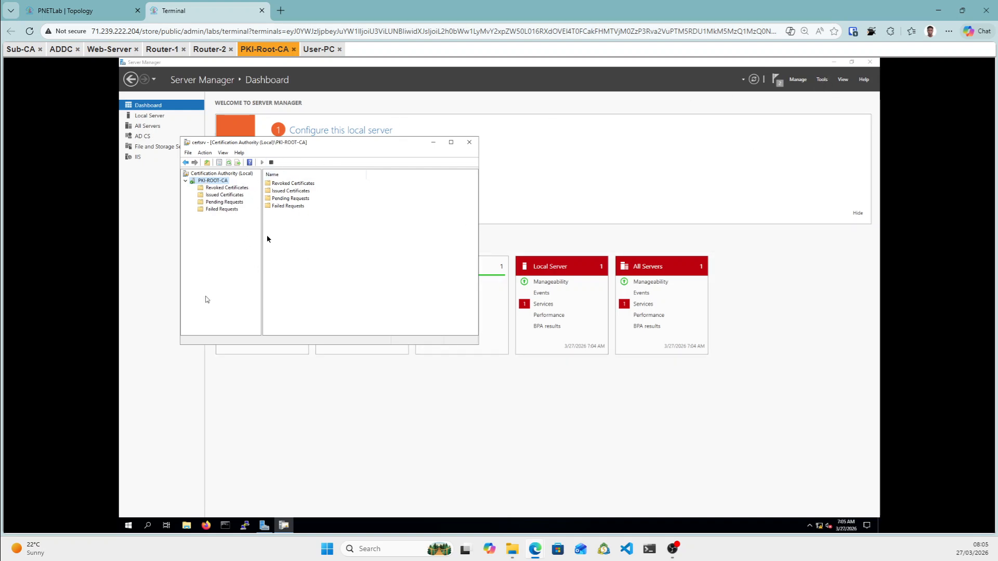
right_click(212, 183)
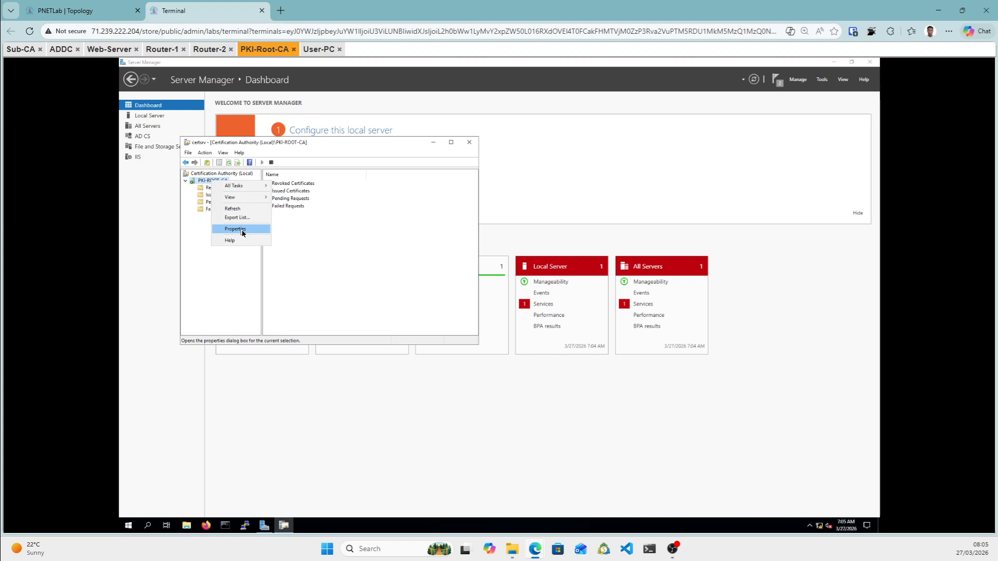
mouse_move(250, 191)
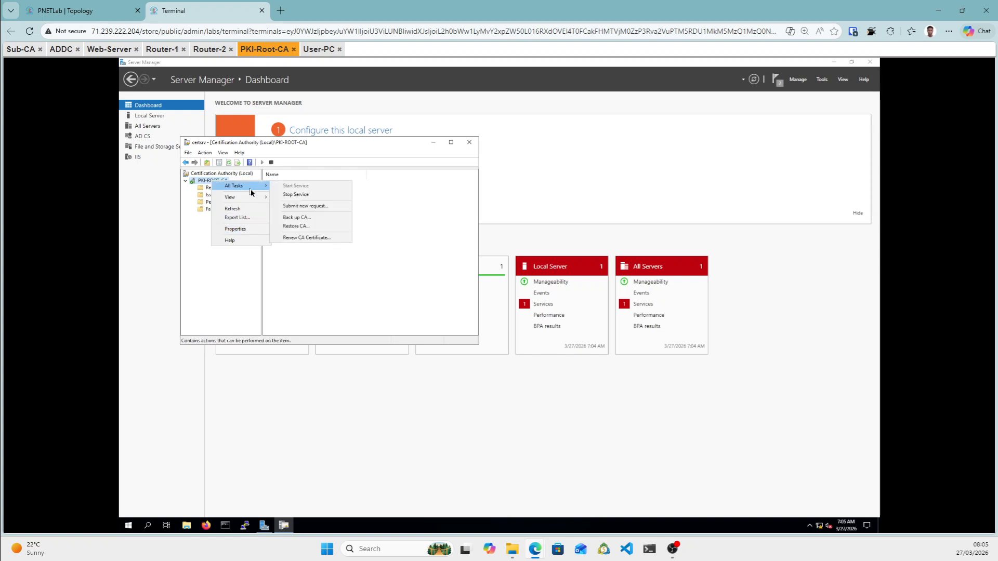
click(247, 232)
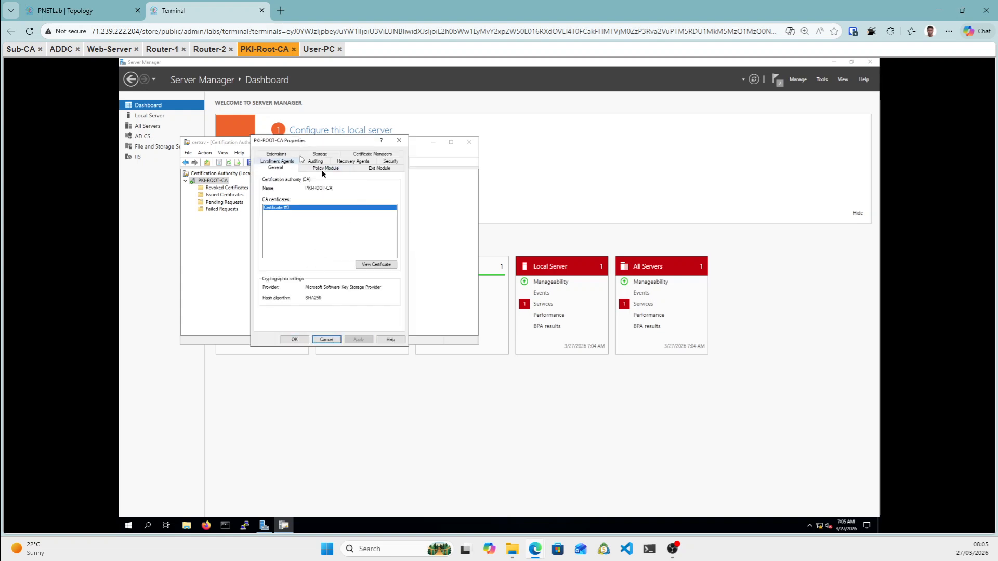
On the Extensions tab, list CRL Distribution Point locations: CertEnroll path, ldap, http, file.
click(278, 156)
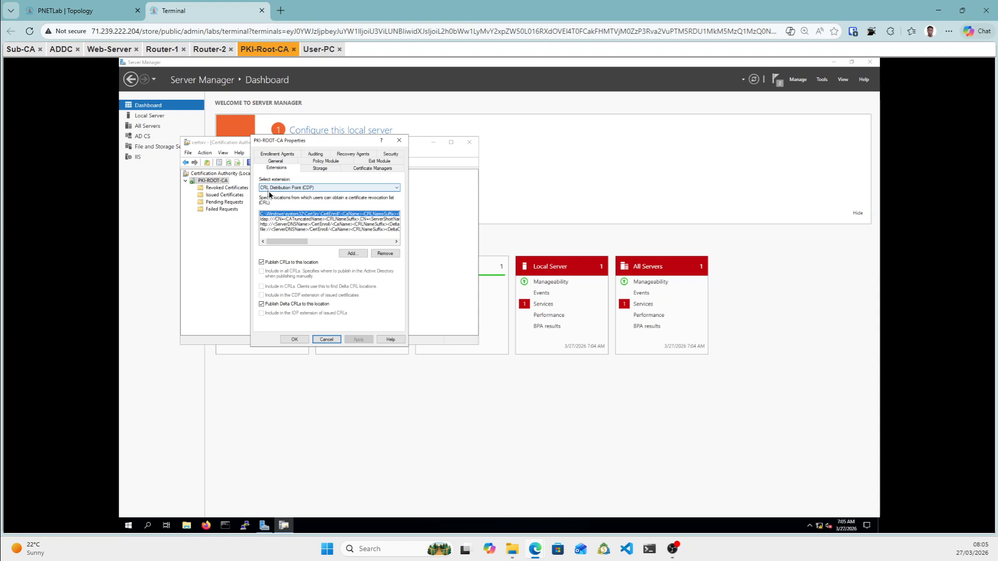
click(302, 191)
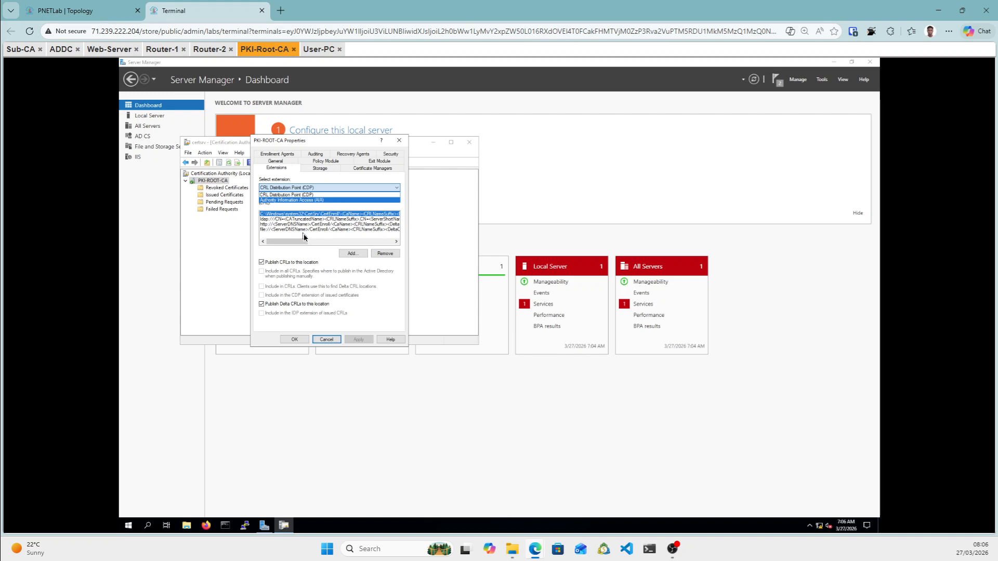
Launch a User-PC console from the topology diagram and return to the device consoles.
click(78, 10)
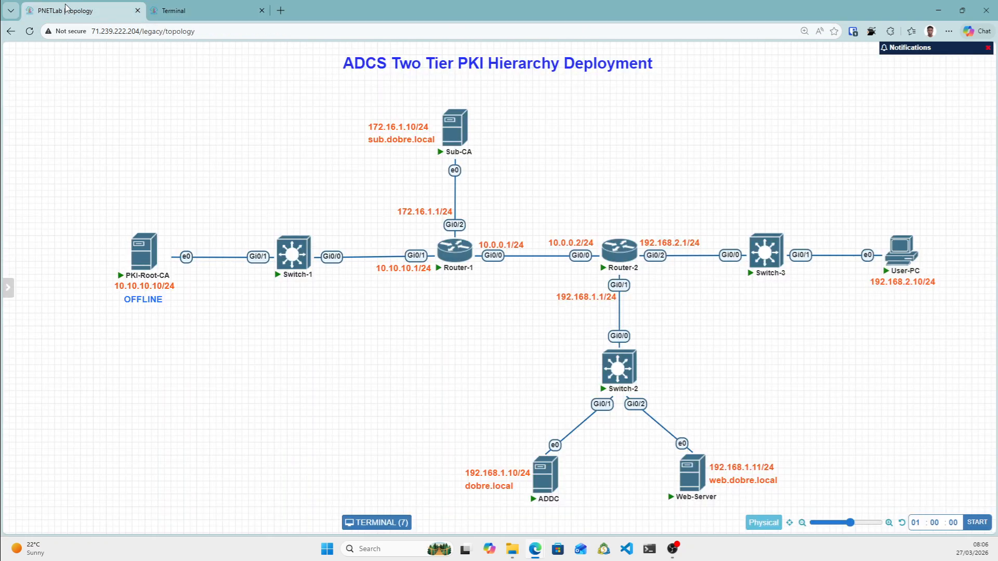
mouse_move(902, 259)
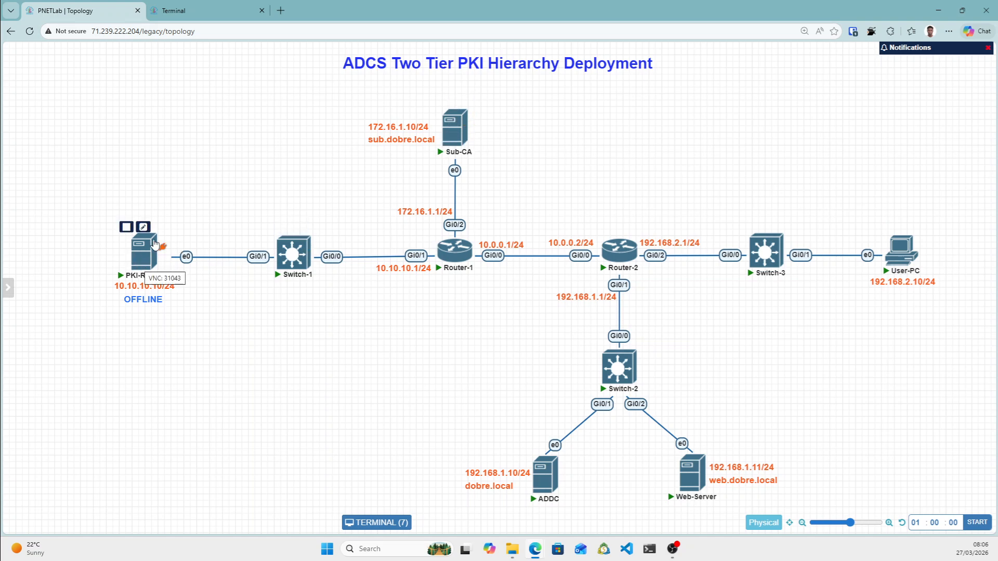
click(900, 262)
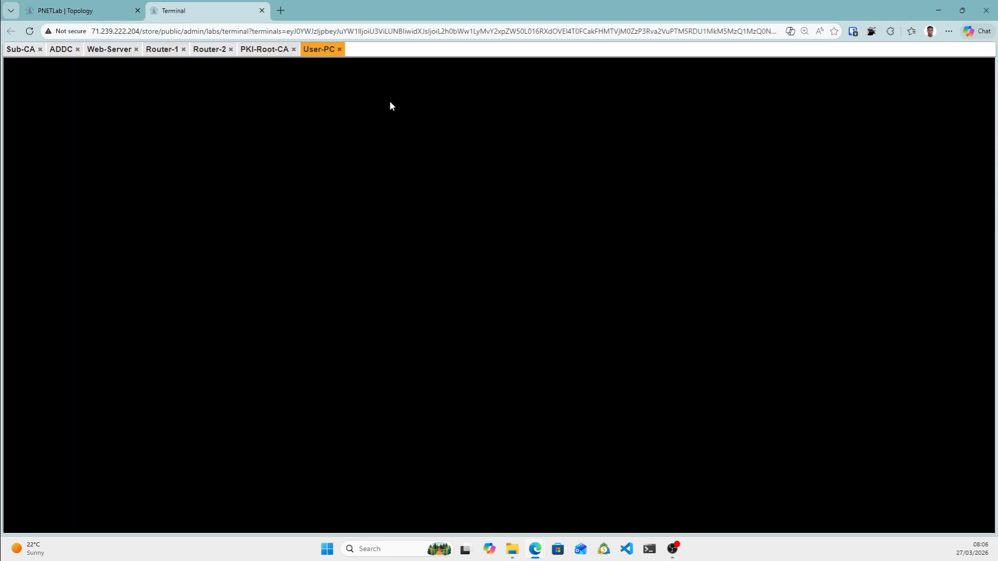
click(64, 9)
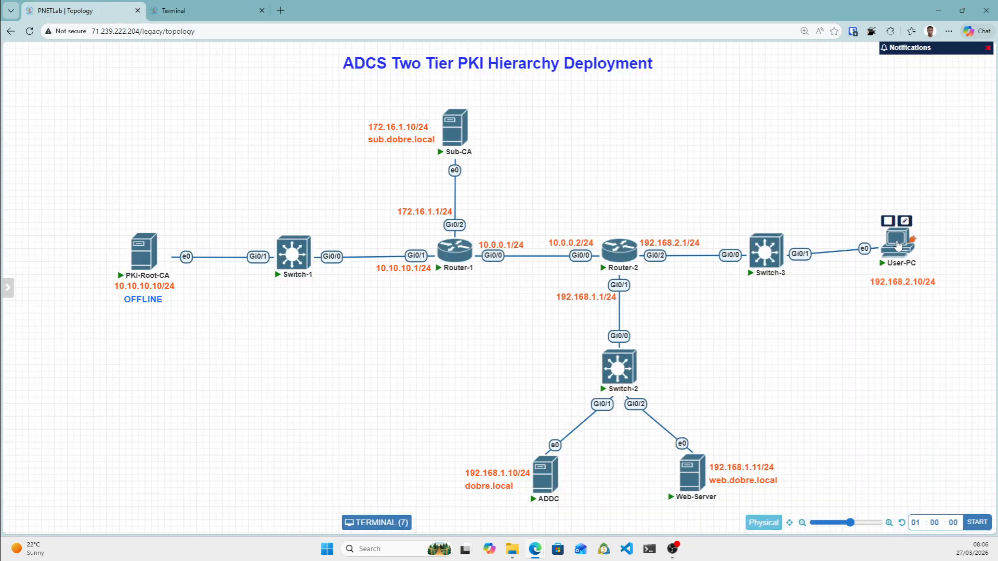
mouse_move(455, 138)
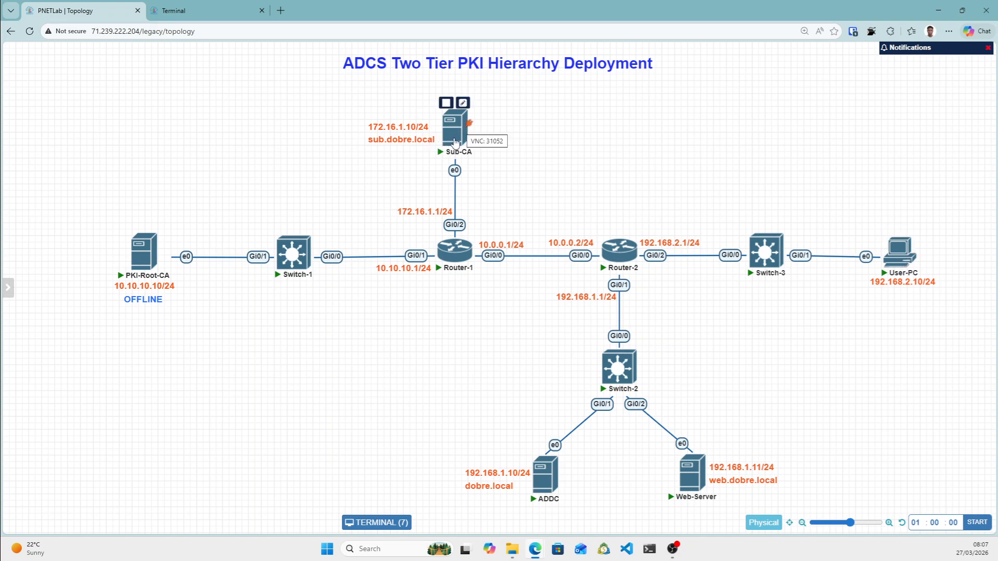
mouse_move(144, 257)
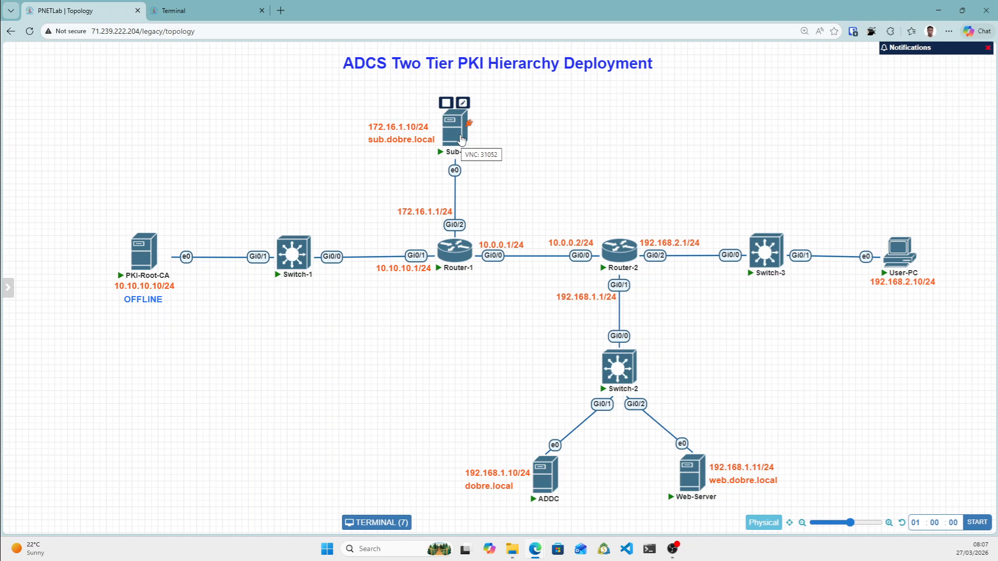
mouse_move(115, 253)
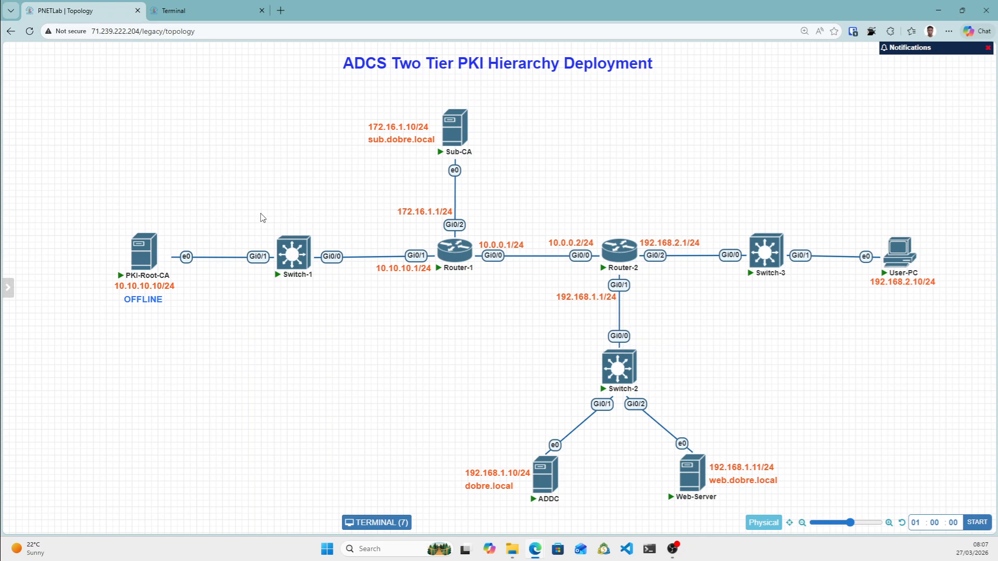
click(229, 10)
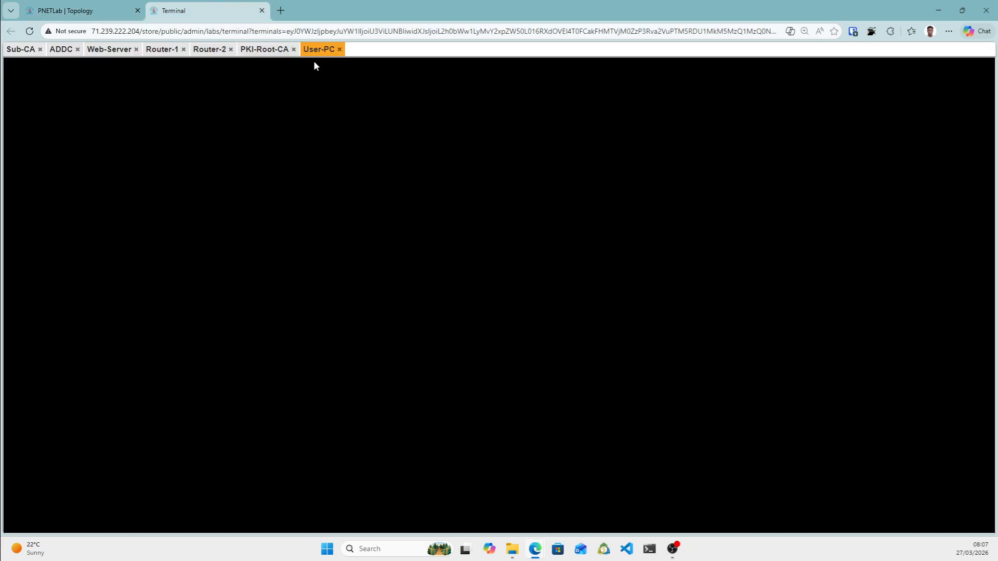
On the PKI-Root-CA console, keep CRL Distribution Point (CDP) selected in the Extensions tab.
click(262, 50)
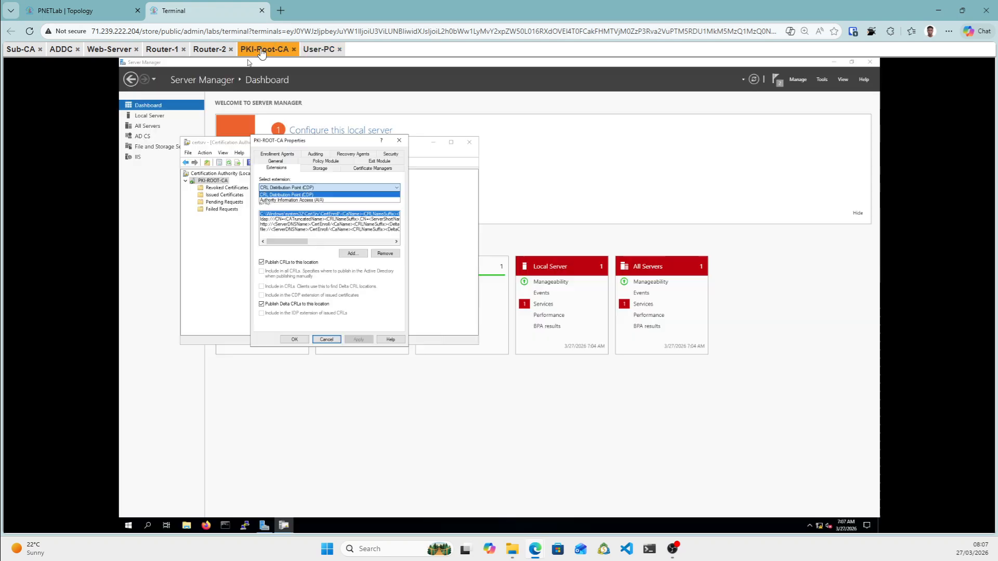
click(363, 194)
click(363, 190)
click(314, 196)
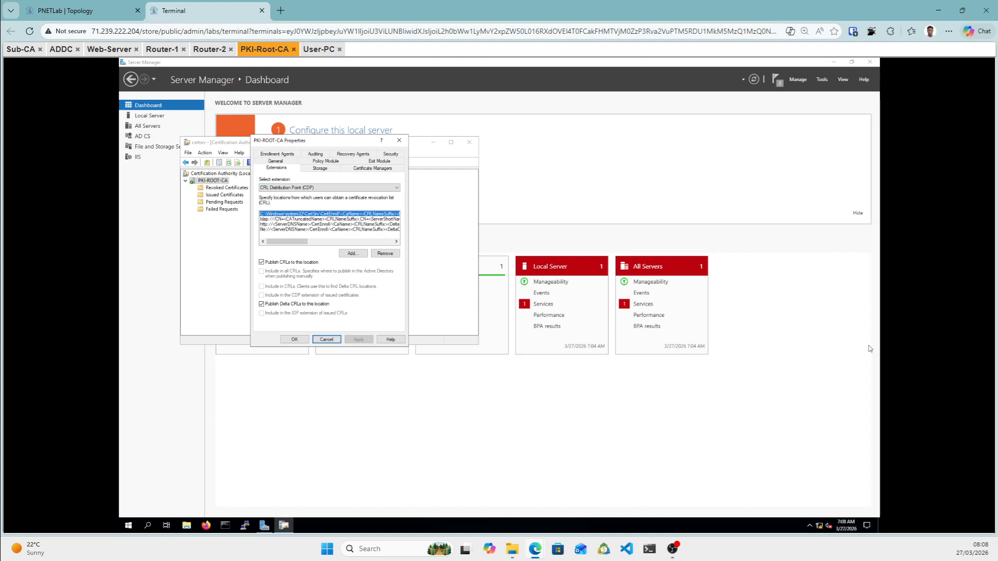
key(alt+Tab)
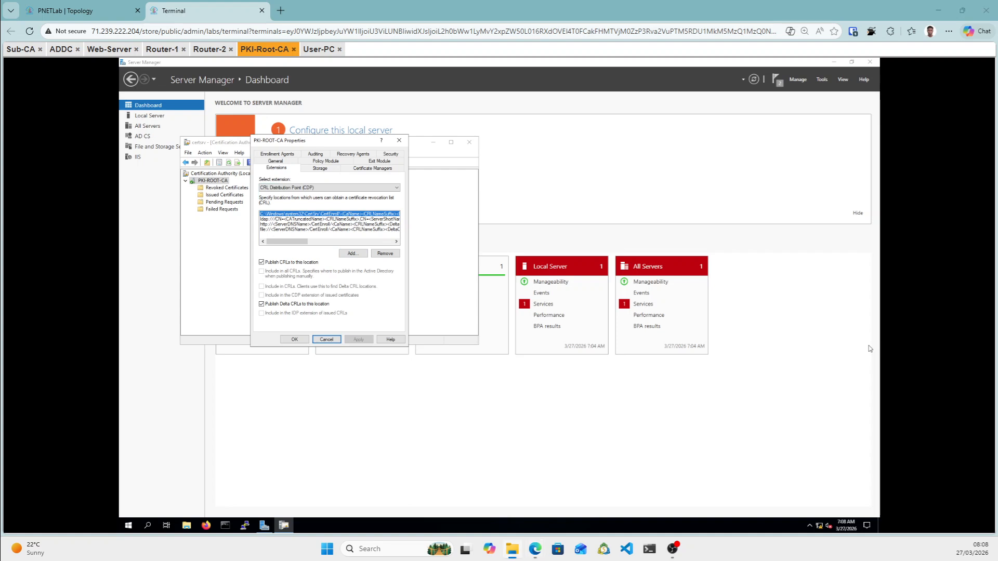
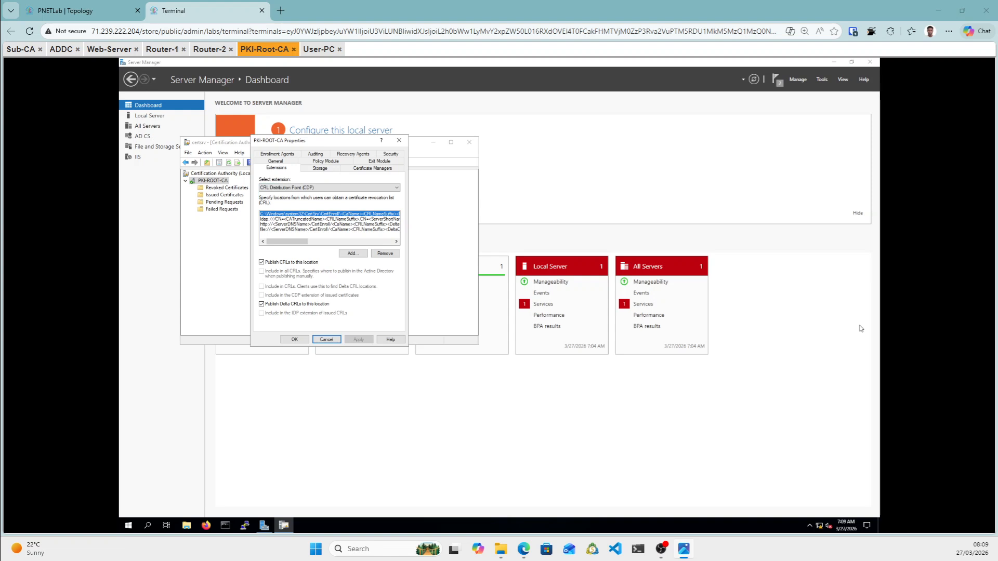
Zoom into the CDP/AIA URL reference screenshot, then switch to the Sub-CA console.
drag(997, 149, 631, 158)
scroll(496, 275, up, 5)
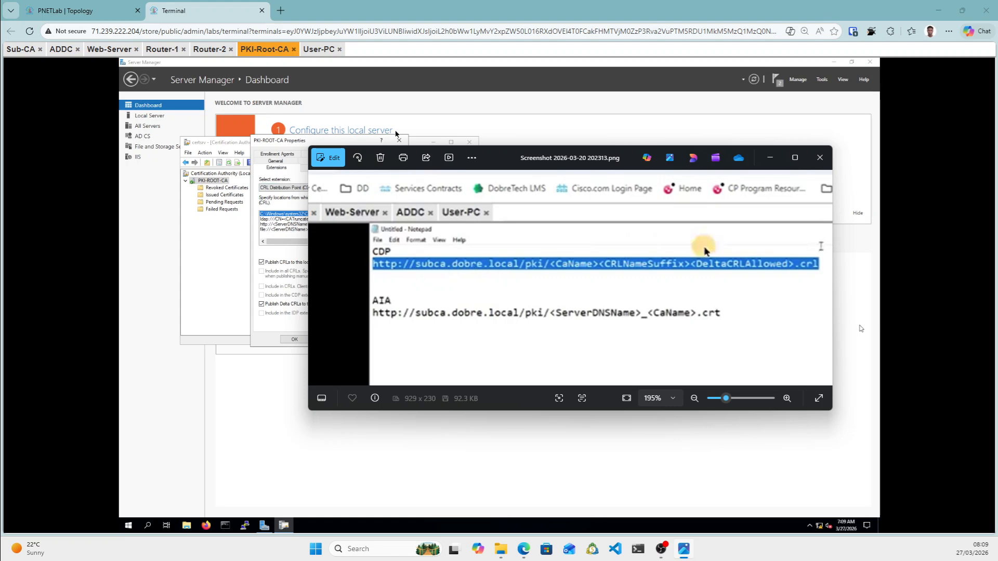
drag(17, 50, 20, 80)
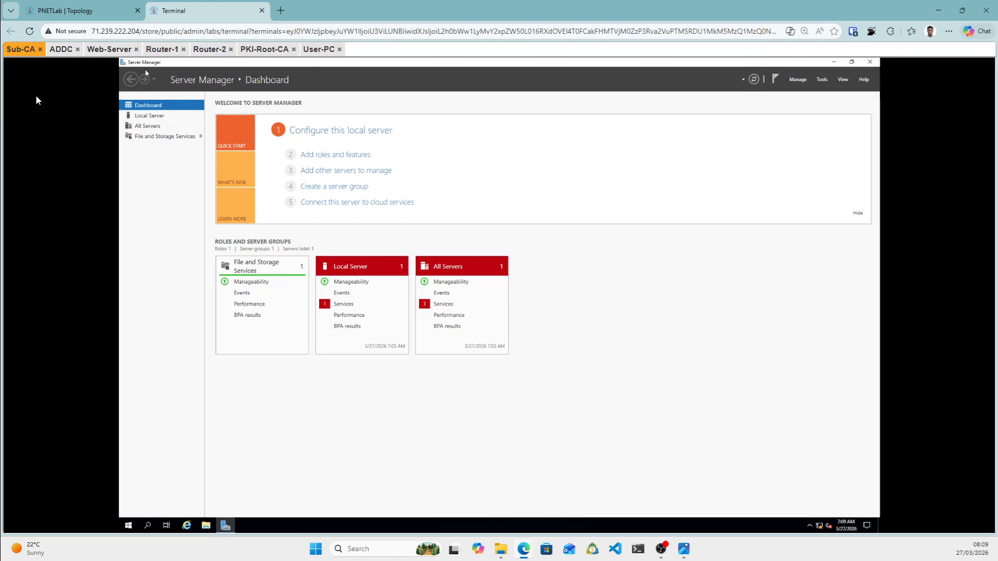
Check Sub-CA's Local Server details, review the URL screenshot, then return to PKI-Root-CA.
click(150, 116)
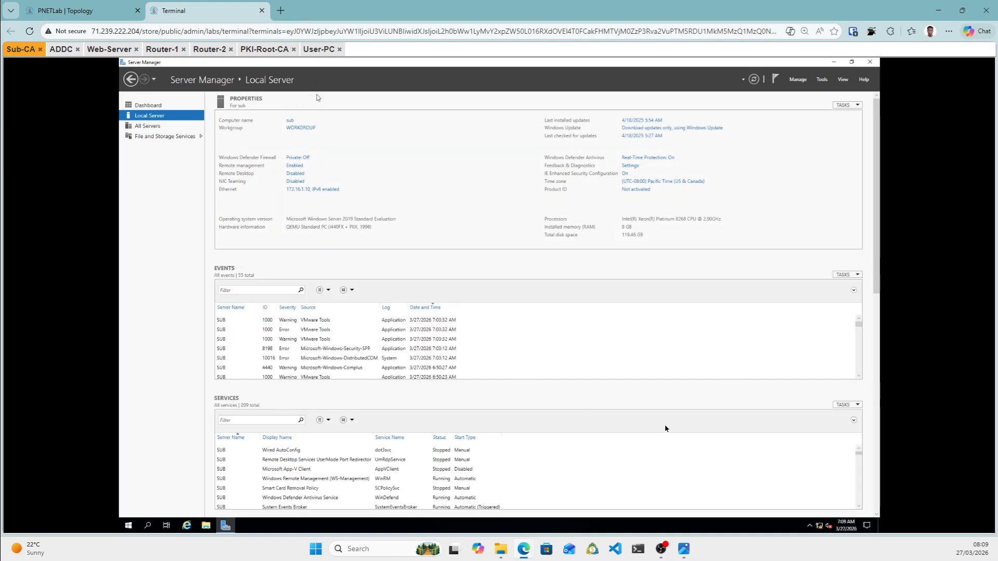
click(691, 550)
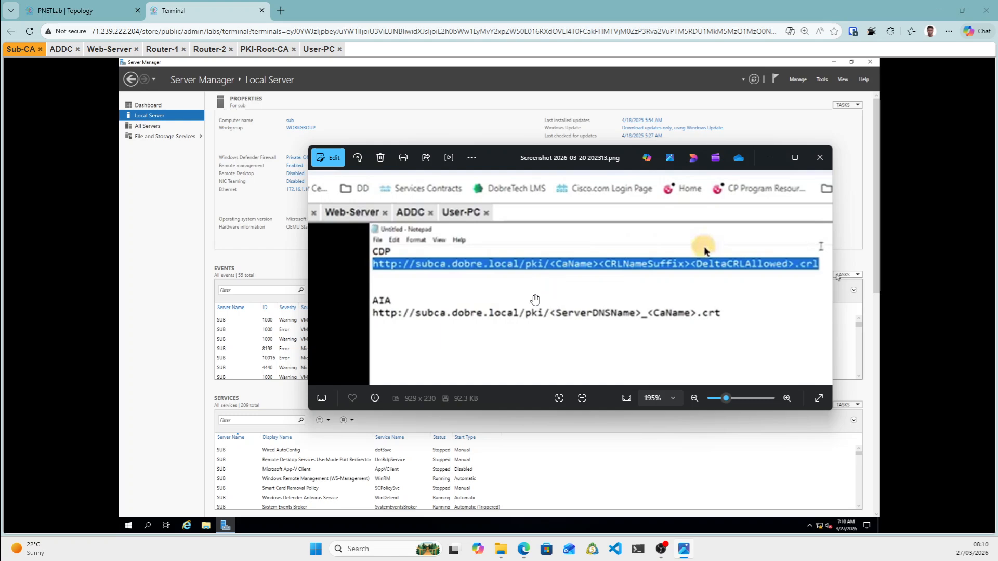
click(770, 158)
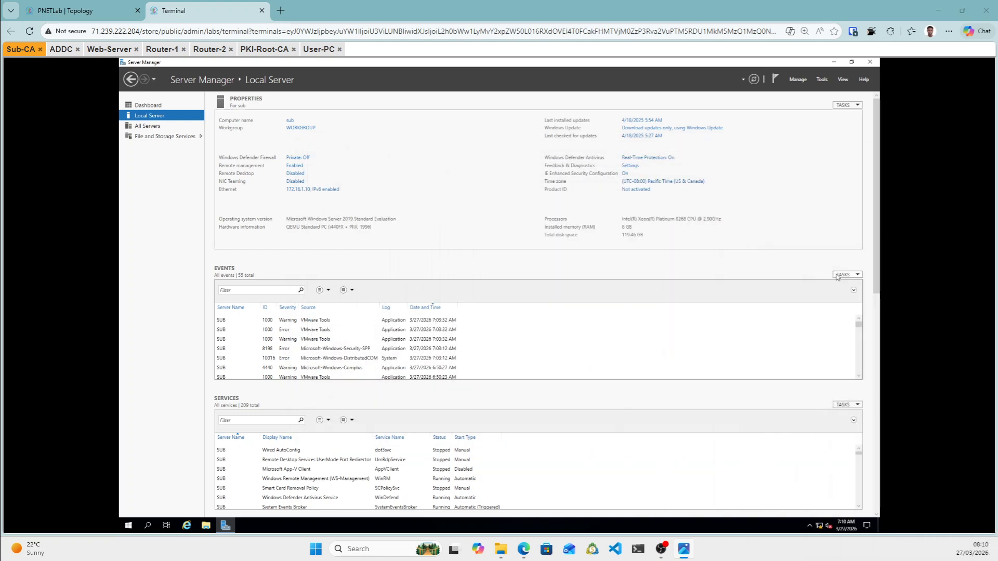
click(263, 50)
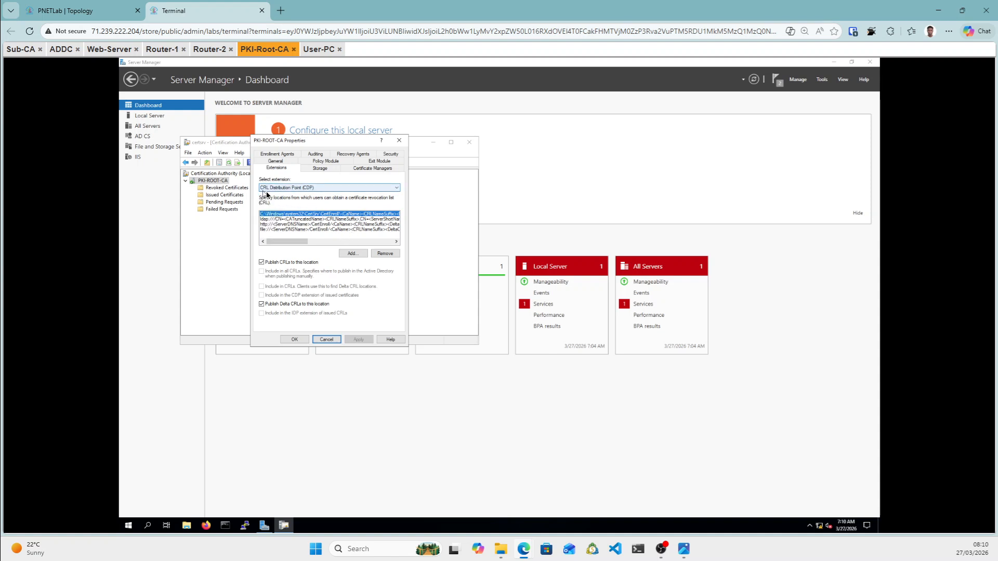
click(353, 253)
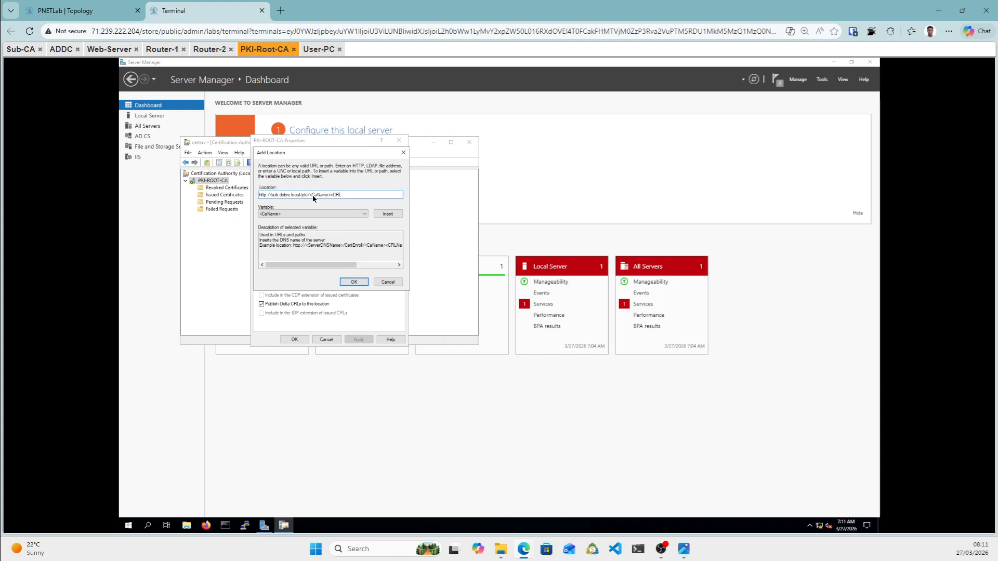
text(Name)
text(Su)
text(ffic)
text(CRL)
text(>)
text(.)
text(crl)
click(353, 282)
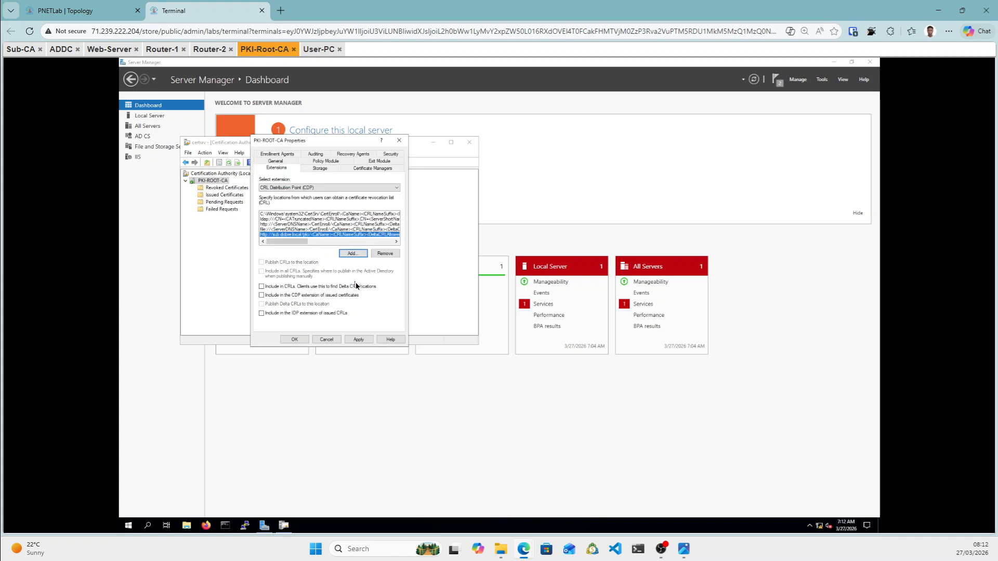
Tick 'Include in CRLs' and 'Include in the CDP extension' for sub.dobre.local, then select AIA.
click(263, 287)
click(262, 295)
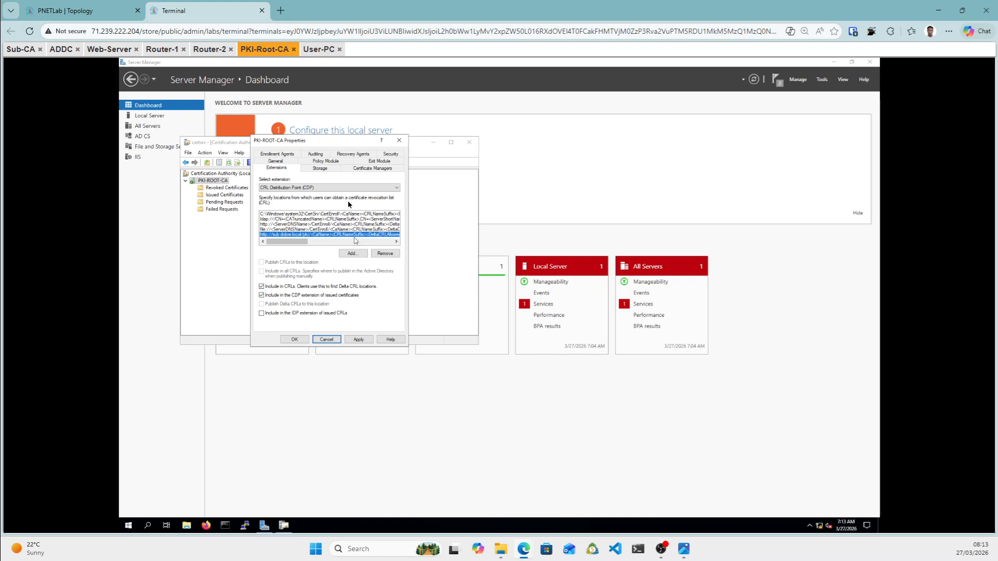
click(366, 188)
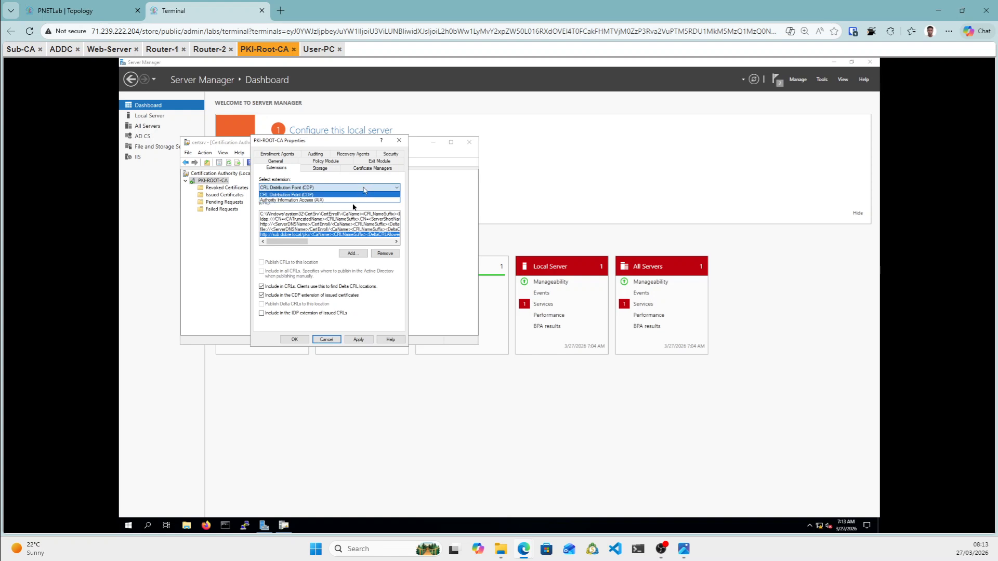
click(312, 201)
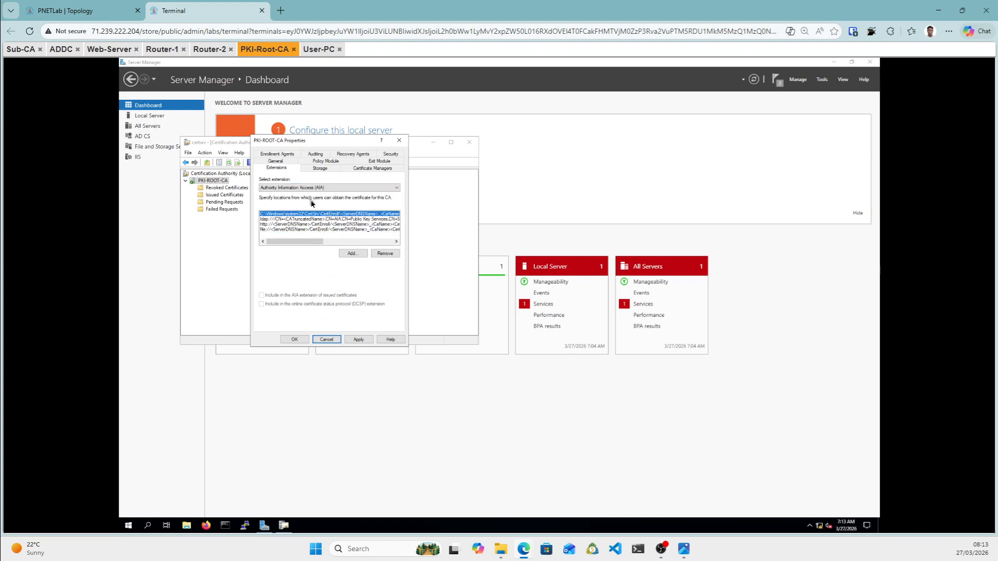
click(354, 254)
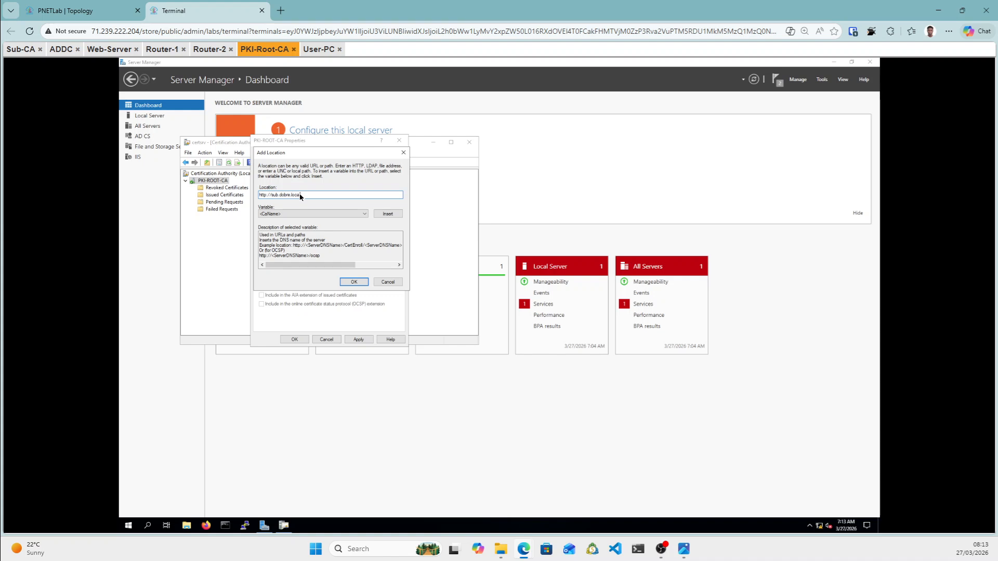
text(/)
text(pki)
text(Name)
text(Nam)
key(BackSpace)
text(t)
Confirm the AIA location, include it in the AIA extension, and apply with a services restart.
click(354, 282)
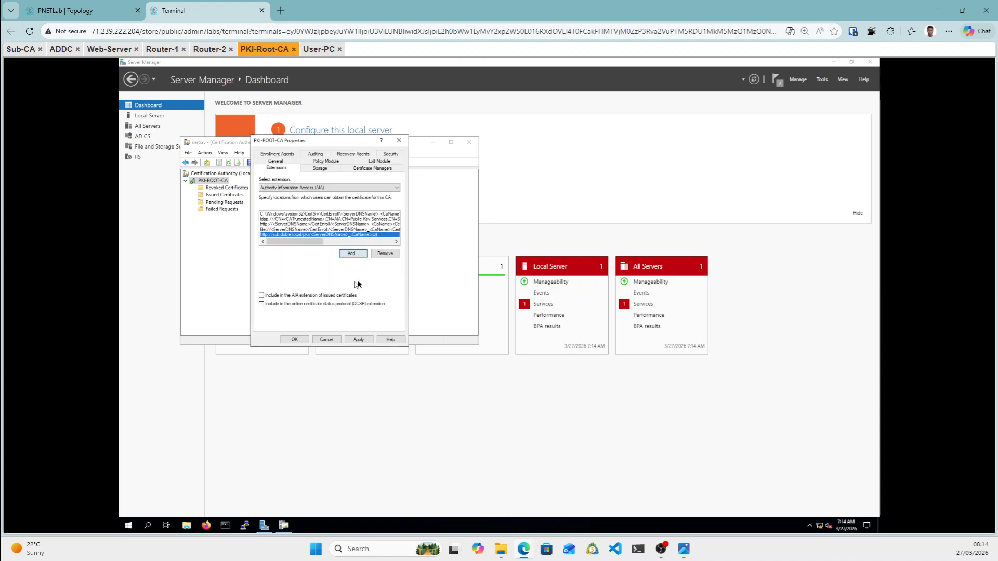
click(262, 295)
drag(61, 50, 194, 69)
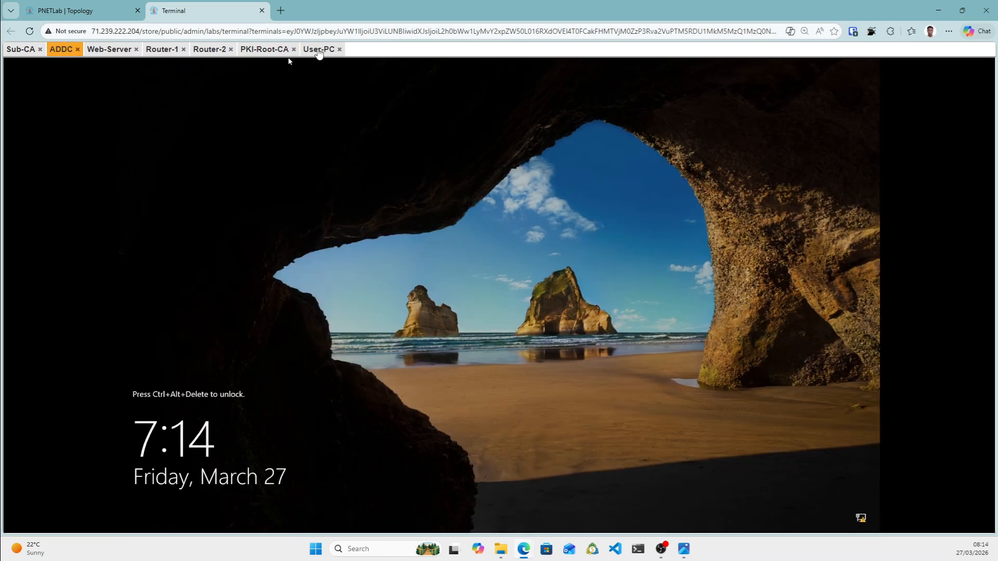
click(267, 51)
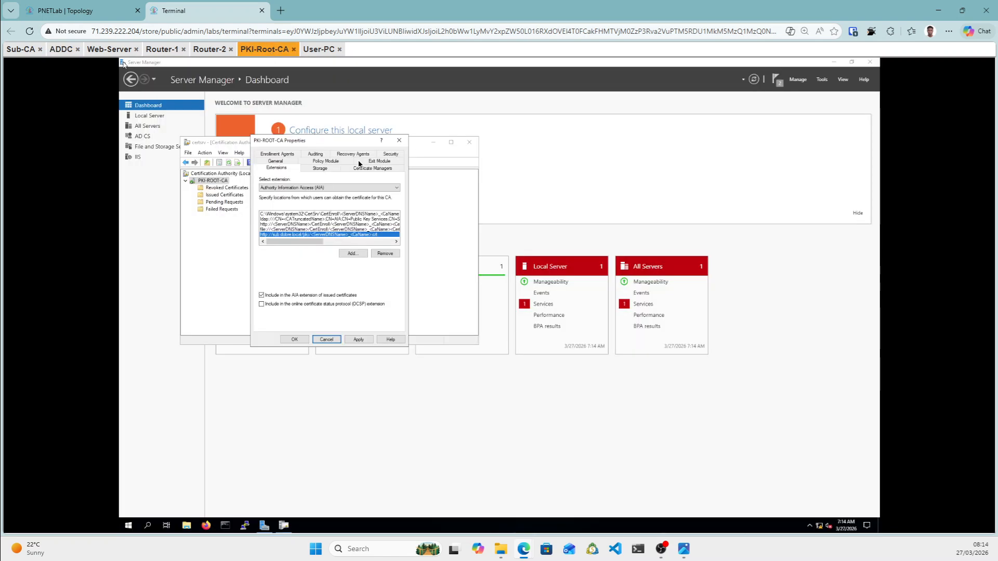
click(363, 340)
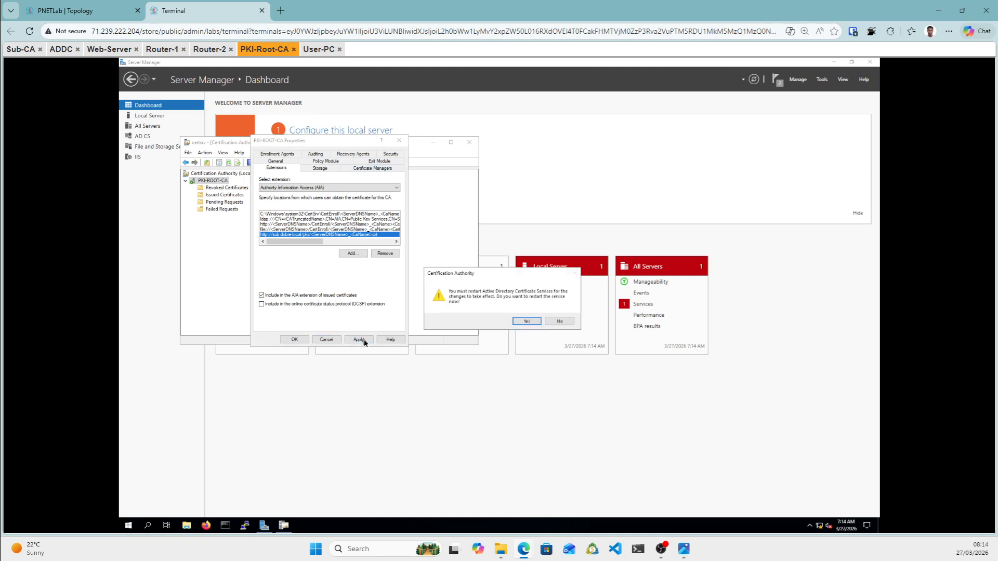
click(527, 322)
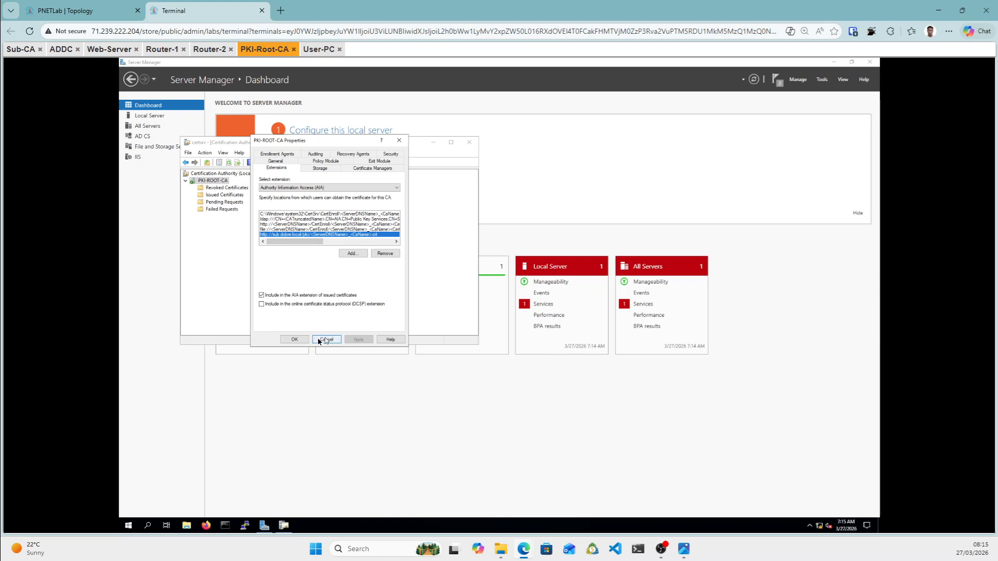
Back in the CDP list, verify the sub.dobre.local entry's CRL and CDP-extension options.
click(353, 189)
click(334, 195)
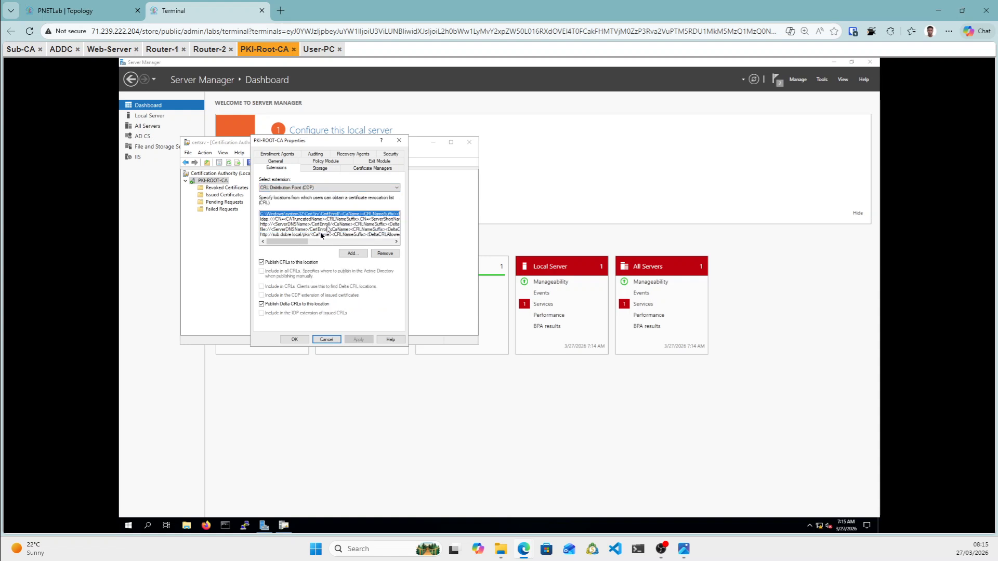
click(319, 234)
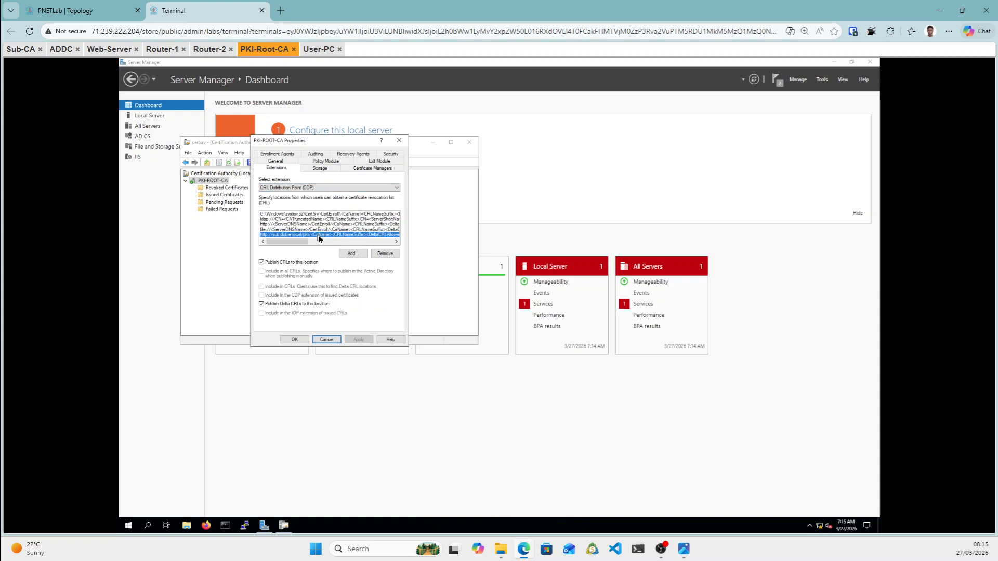
click(261, 286)
click(262, 295)
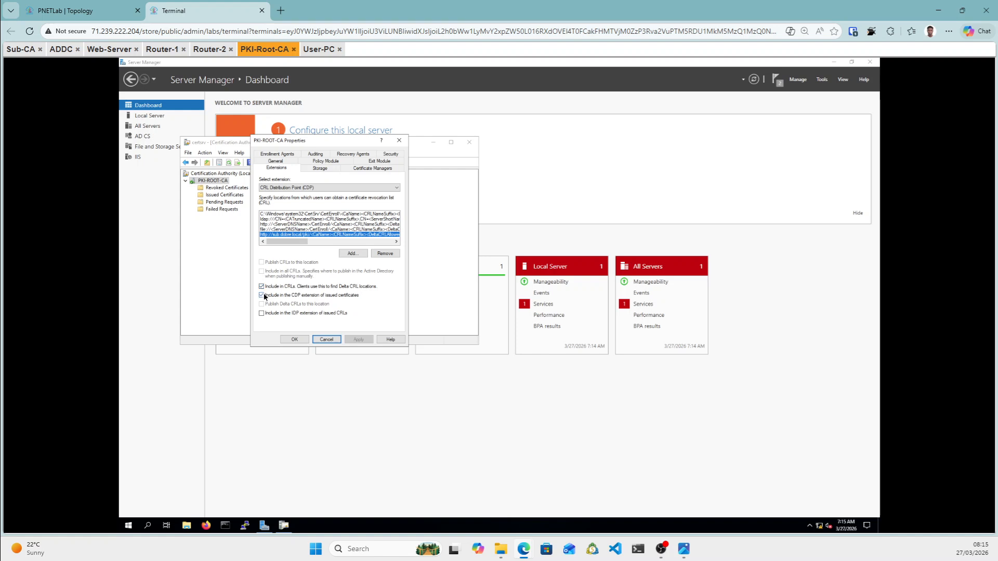
Close PKI-ROOT-CA Properties with OK and switch to the ADDC console.
click(293, 340)
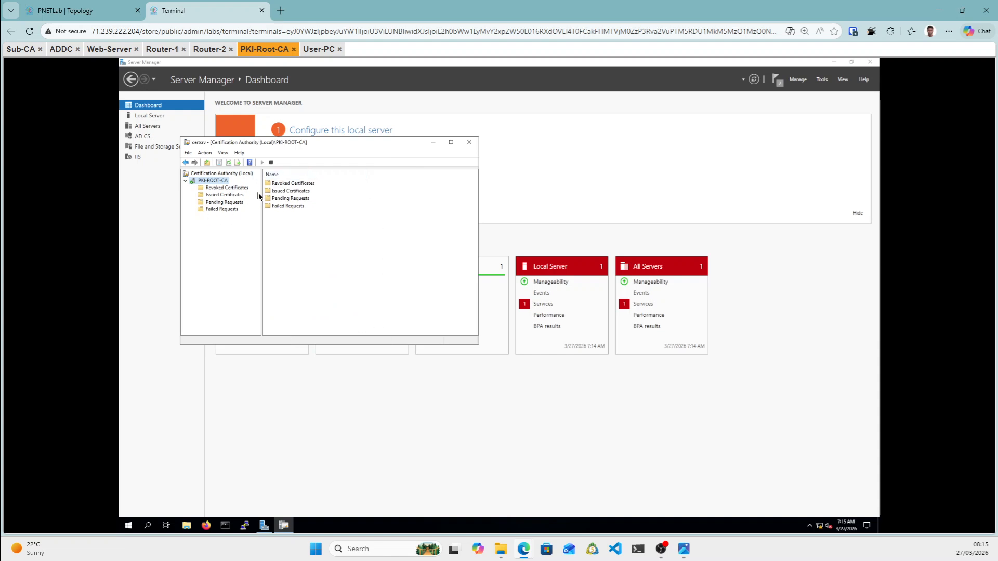
click(61, 55)
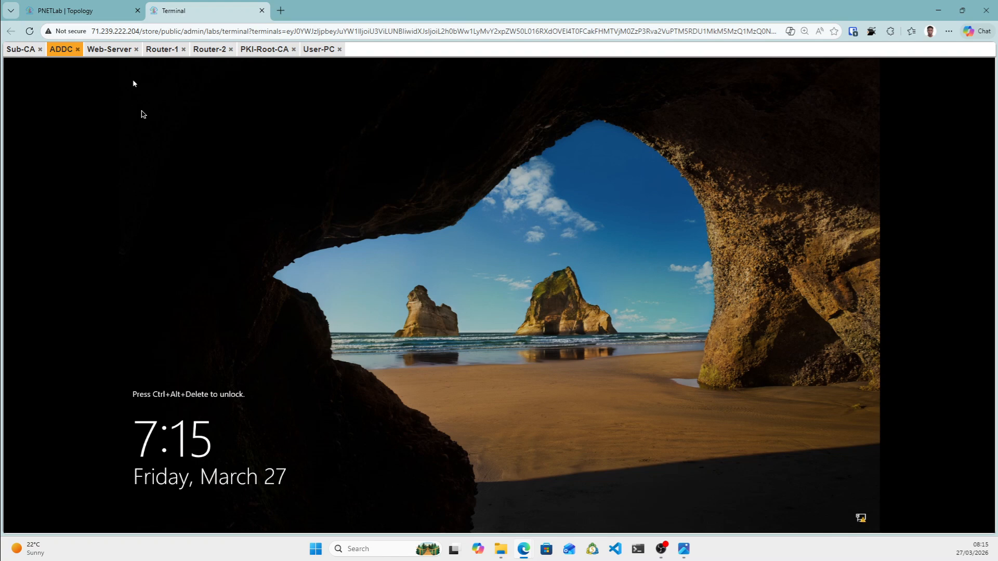
Send Ctrl+Alt+Del via the on-screen keyboard and sign in to ADDC with the administrator password.
key(ctrl+alt+shift)
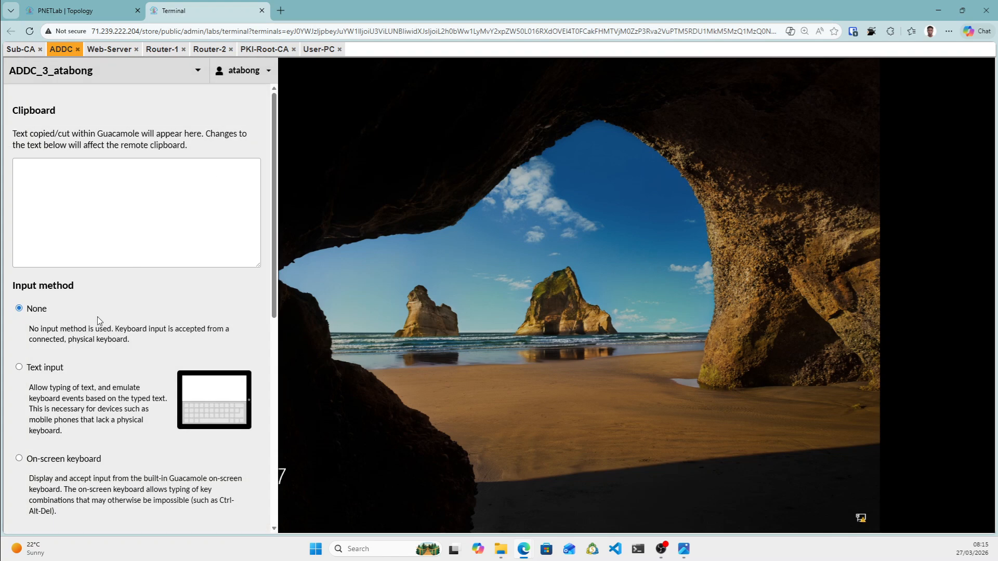
click(19, 458)
click(39, 515)
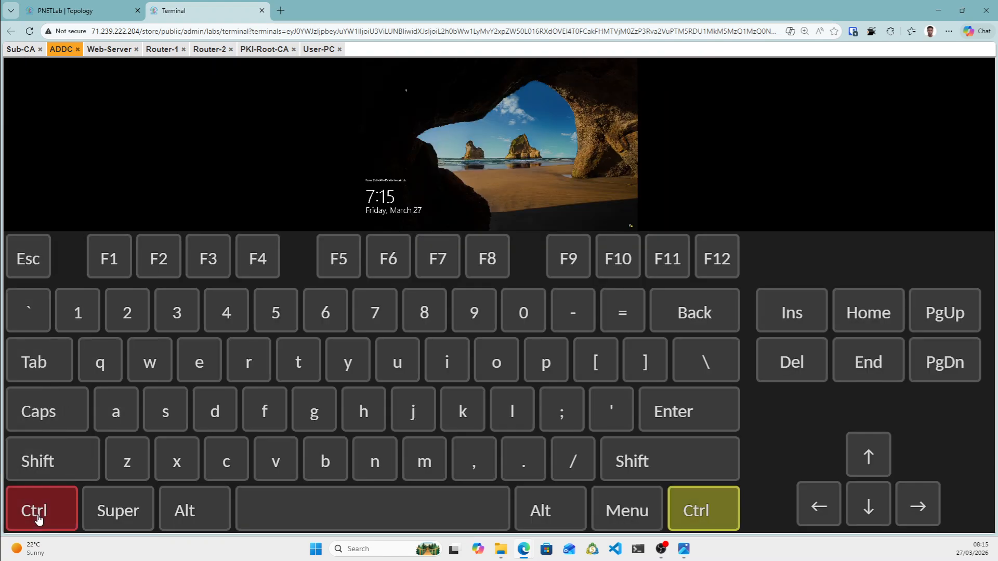
click(196, 516)
click(777, 364)
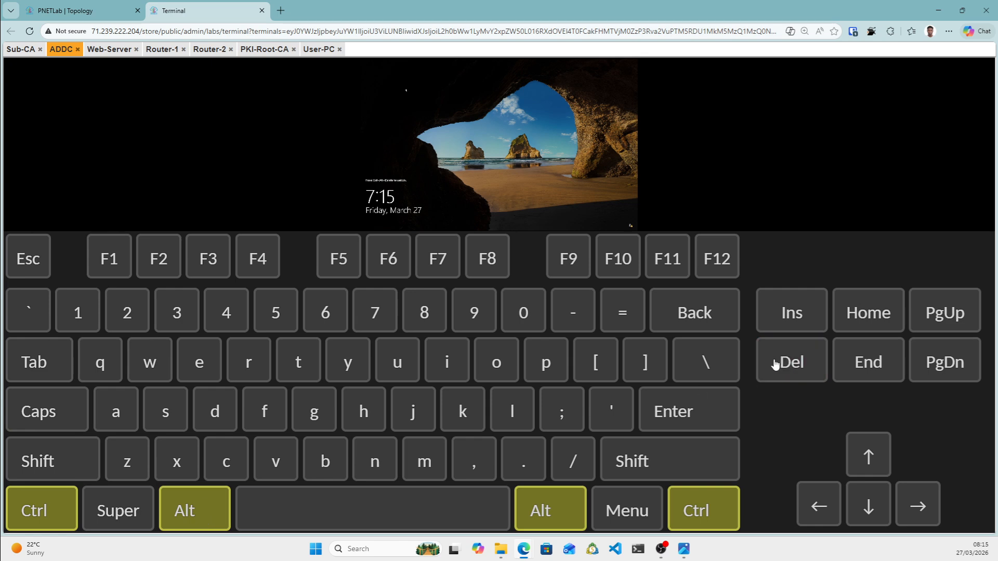
key(ctrl+alt+shift)
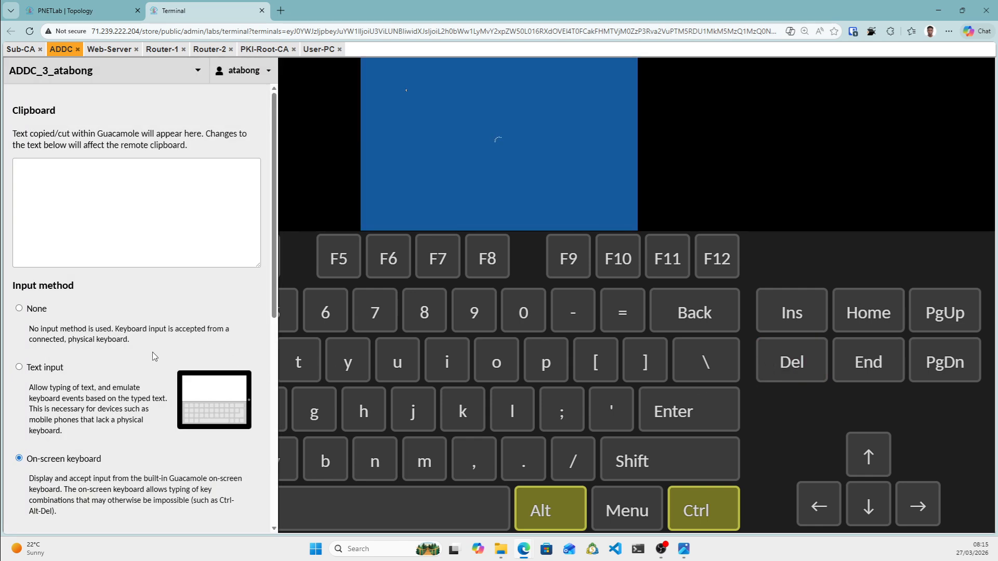
click(20, 311)
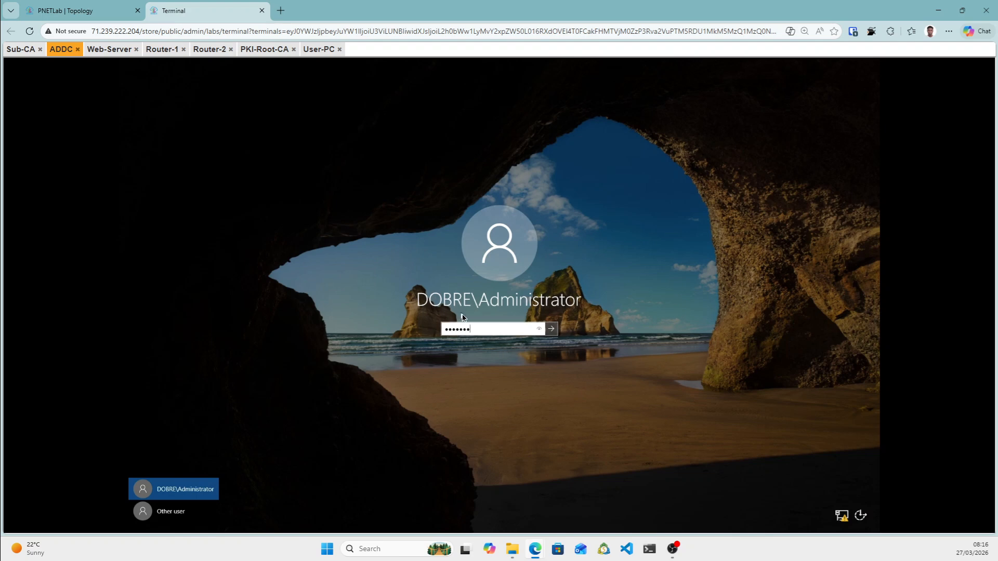
key(Return)
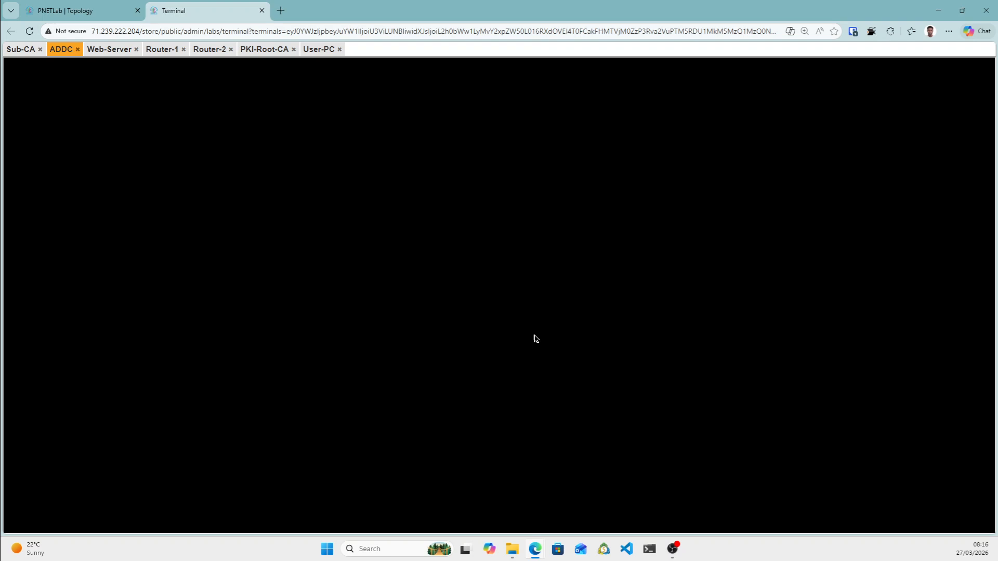
Return from the topology to the consoles page and open the ADDC session's Server Manager.
click(92, 8)
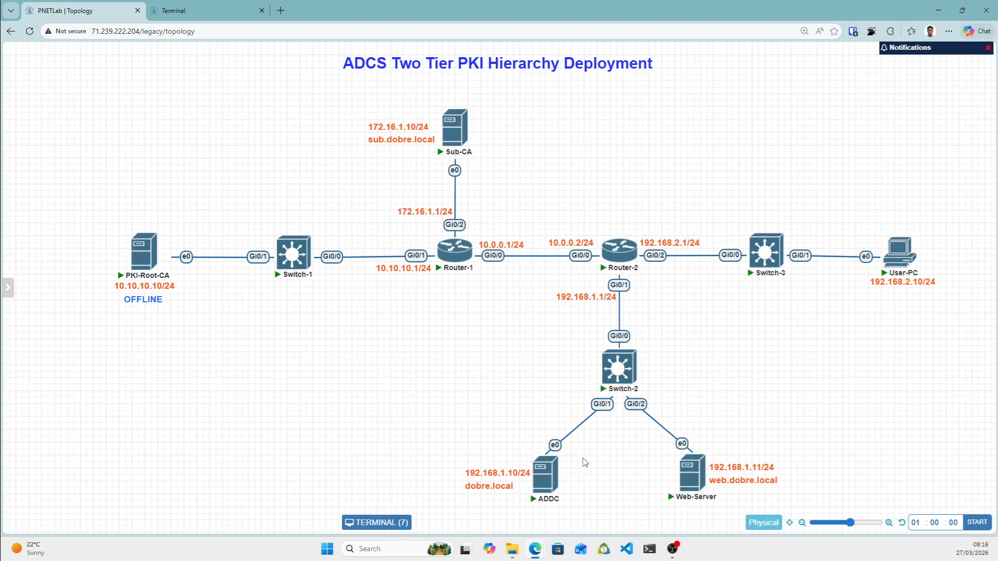
mouse_move(462, 117)
click(192, 13)
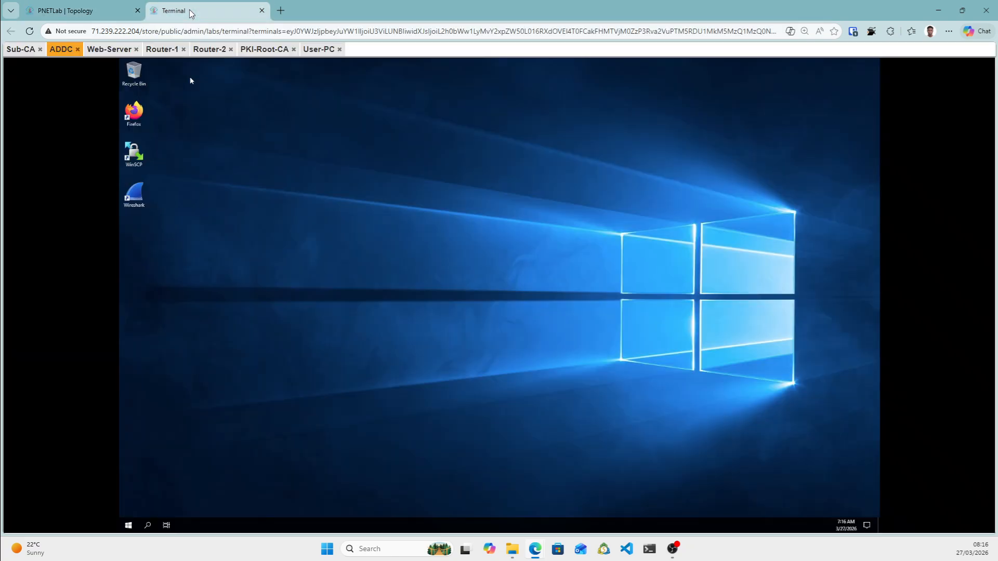
drag(62, 51, 65, 68)
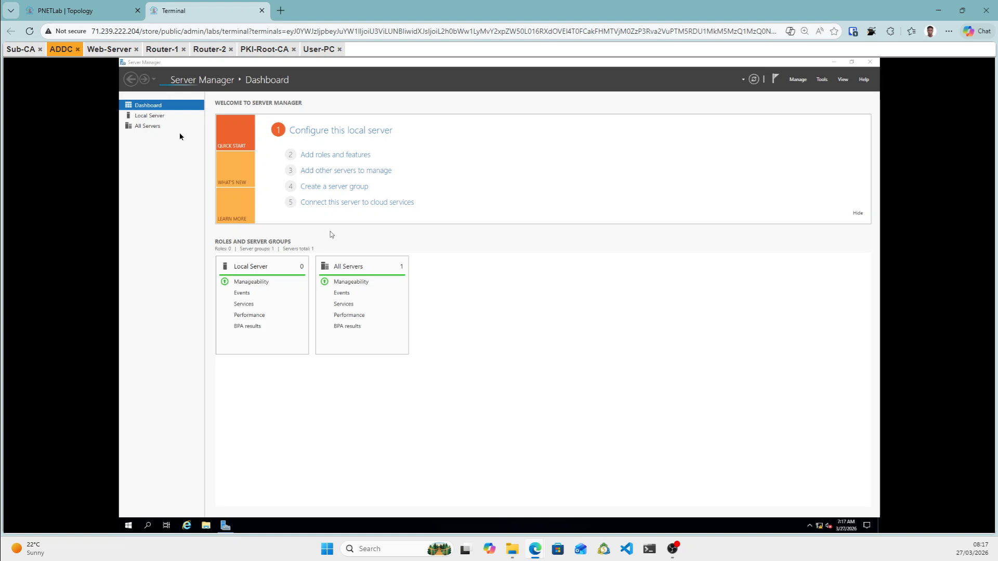
Show ADDC's Local Server properties (dobre.local, 192.168.1.10) and open the Tools menu.
click(154, 117)
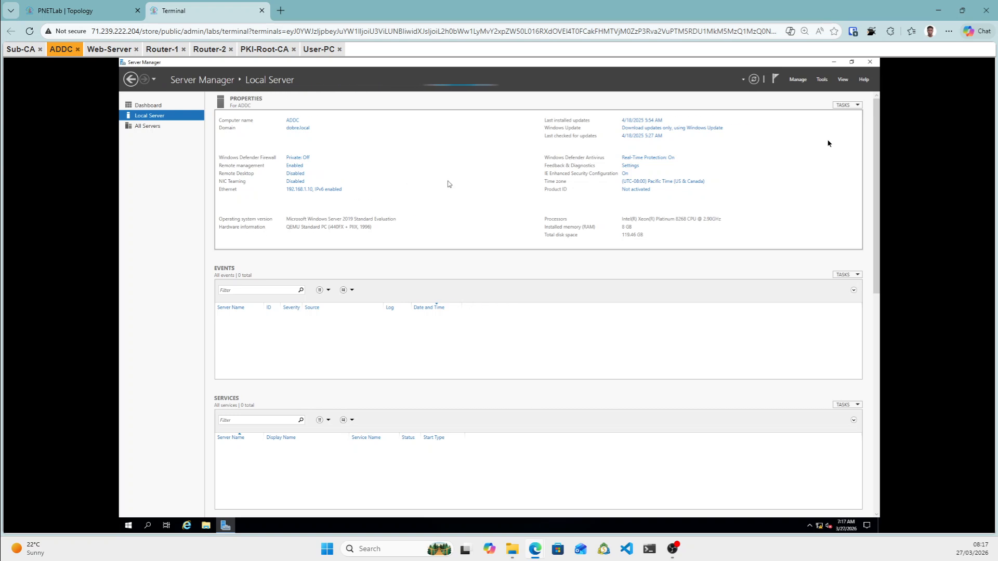
click(822, 80)
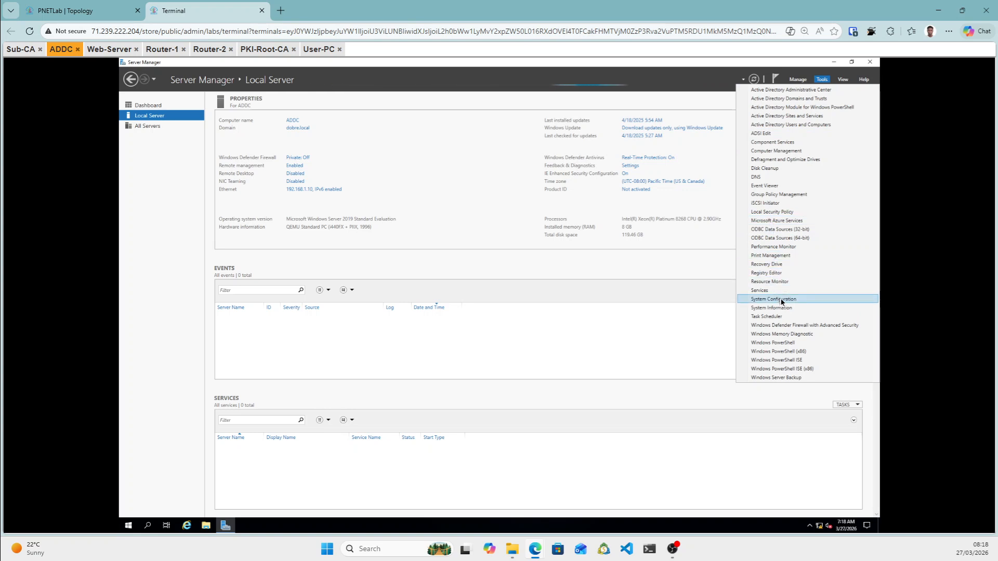
Launch Active Directory Users and Computers on ADDC and show dobre.local's Users container in an enlarged window.
click(774, 126)
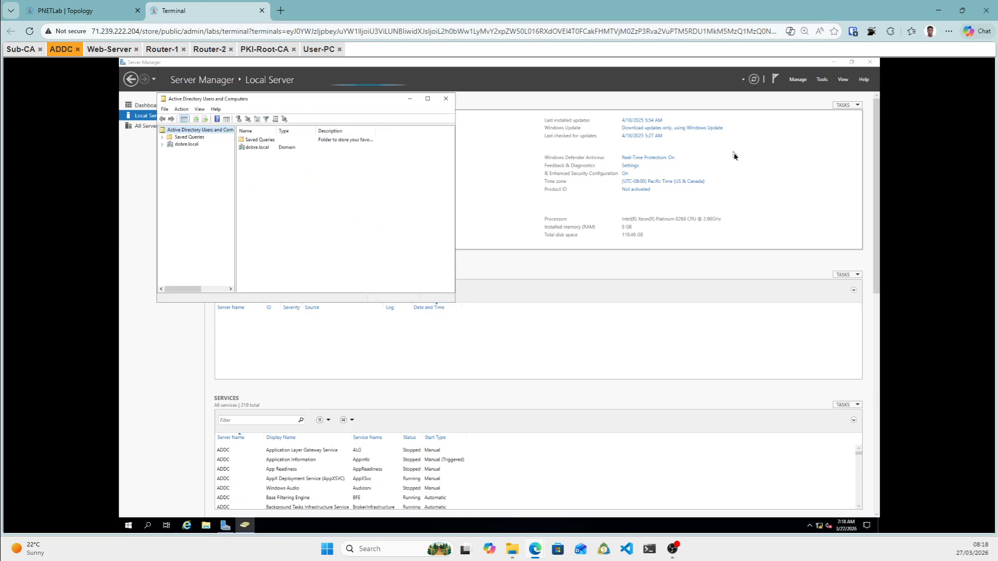
click(161, 145)
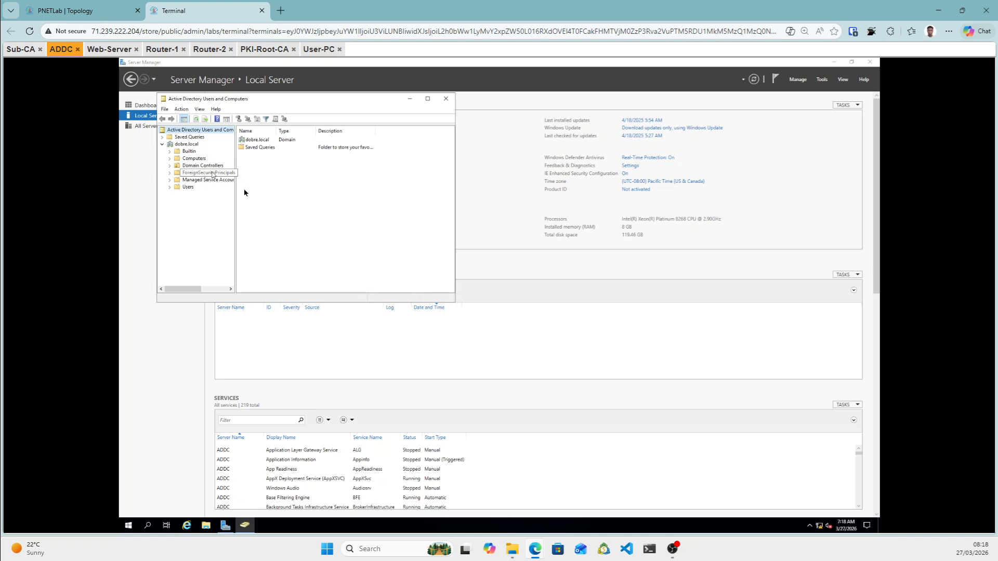
click(172, 187)
click(186, 190)
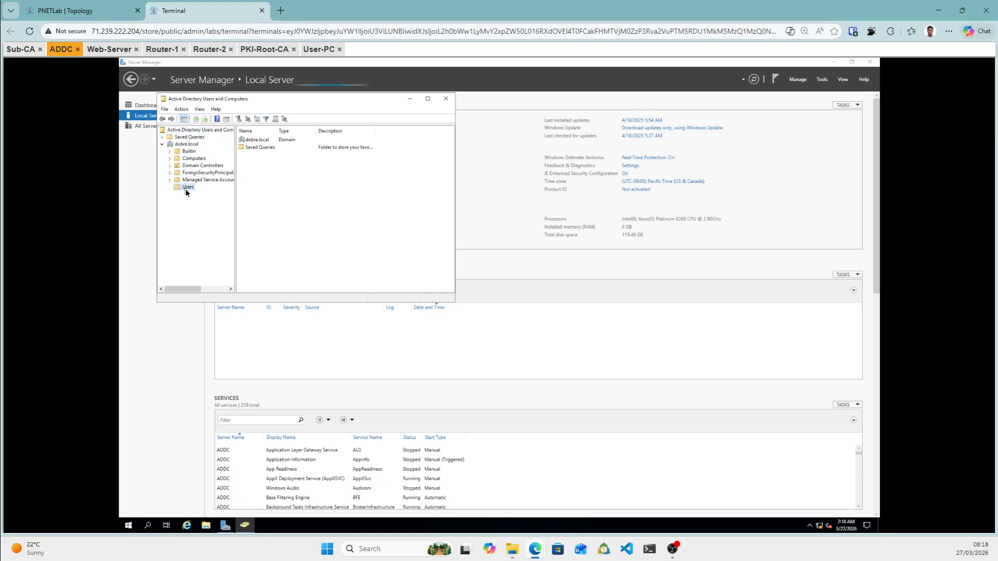
drag(457, 307, 497, 339)
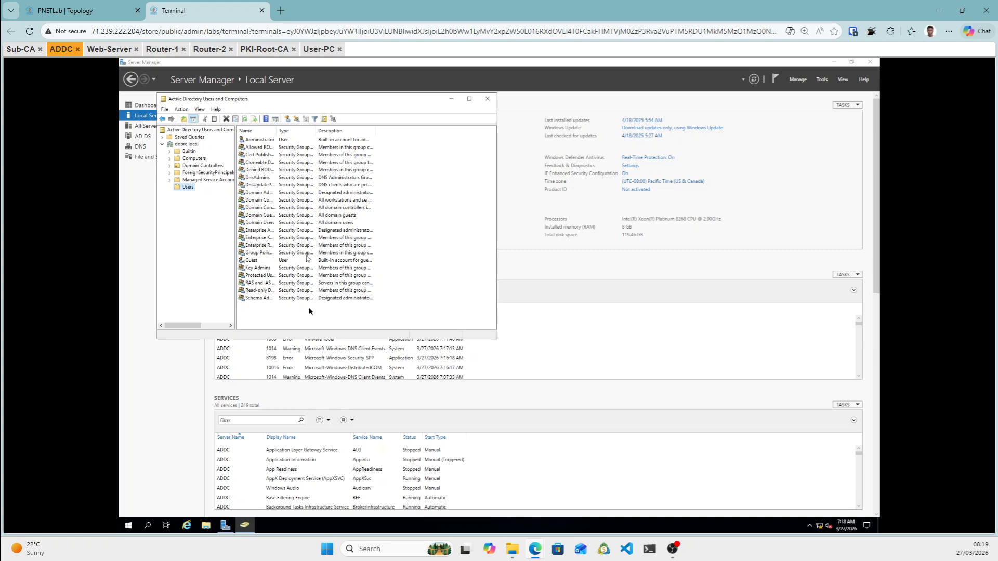
Create a new user in dobre.local's Users container, with a password the user cannot change.
right_click(266, 314)
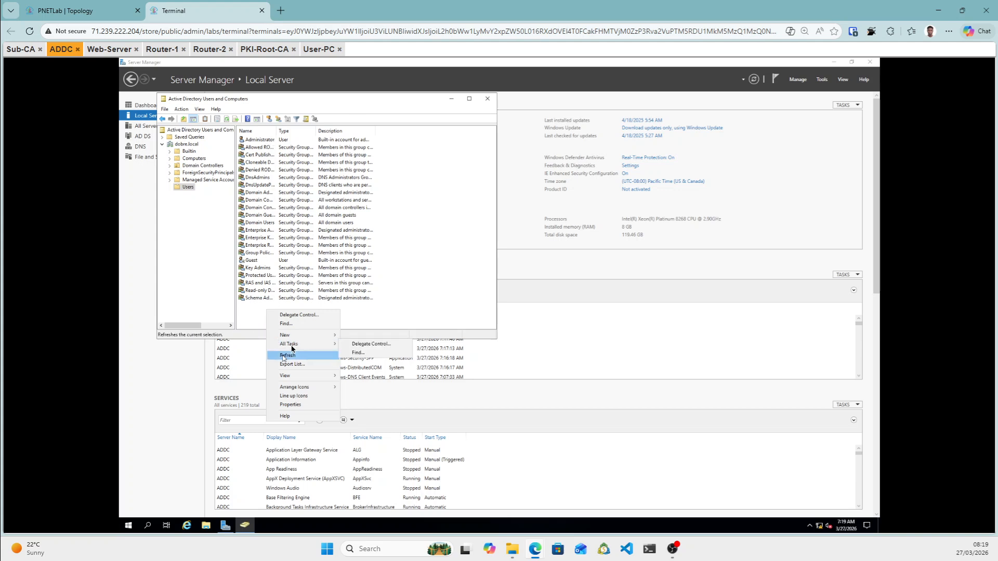
mouse_move(297, 338)
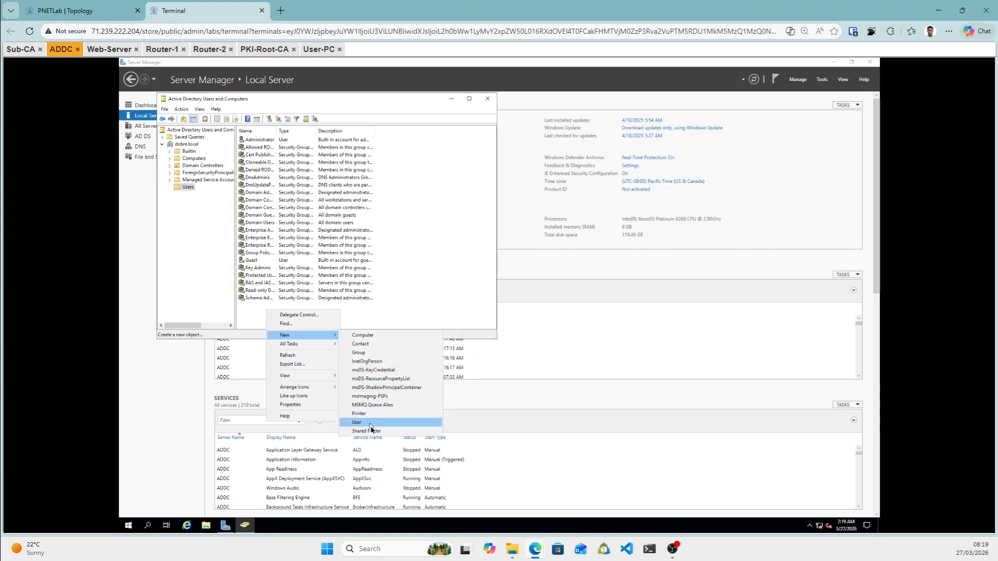
click(370, 426)
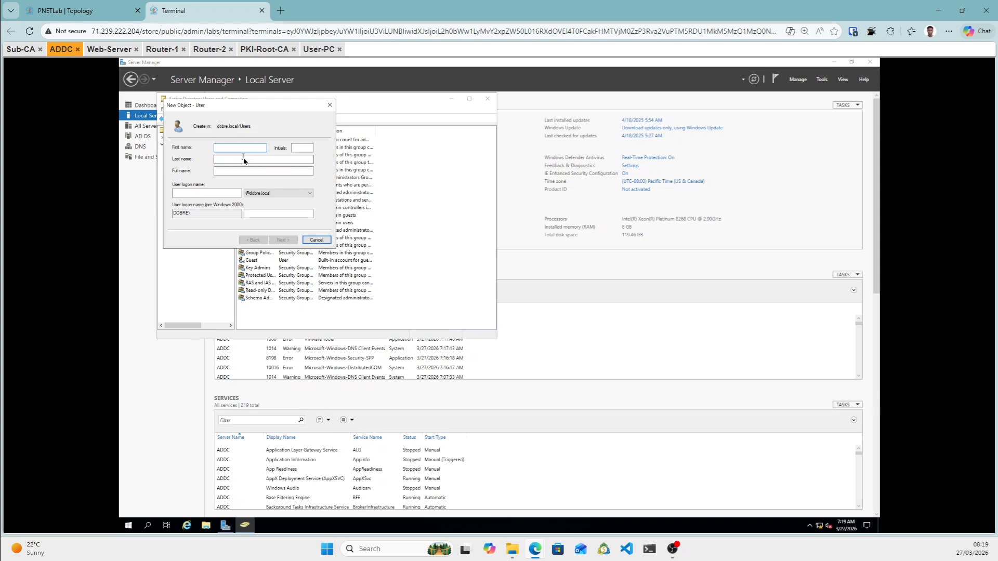
click(212, 195)
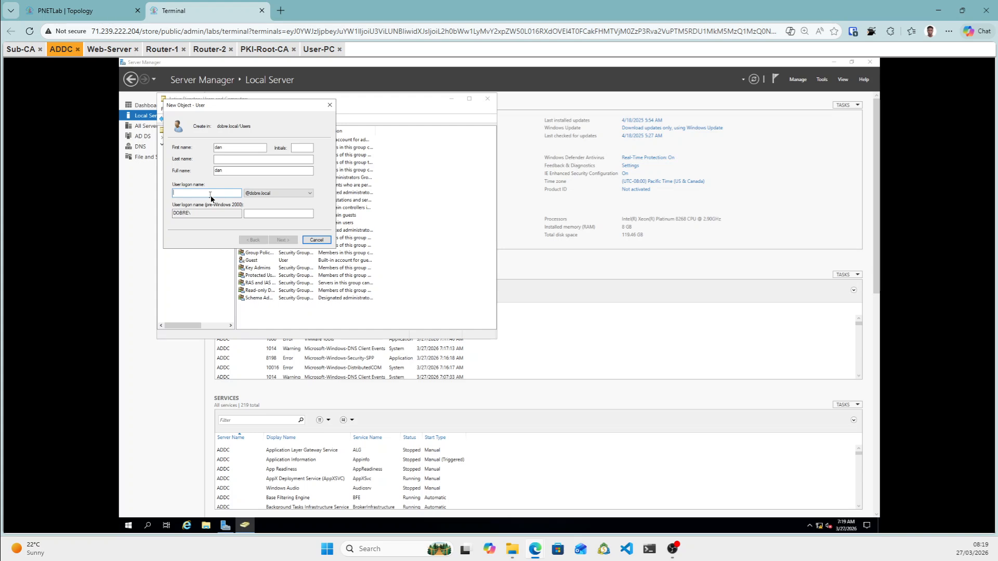
text(dan)
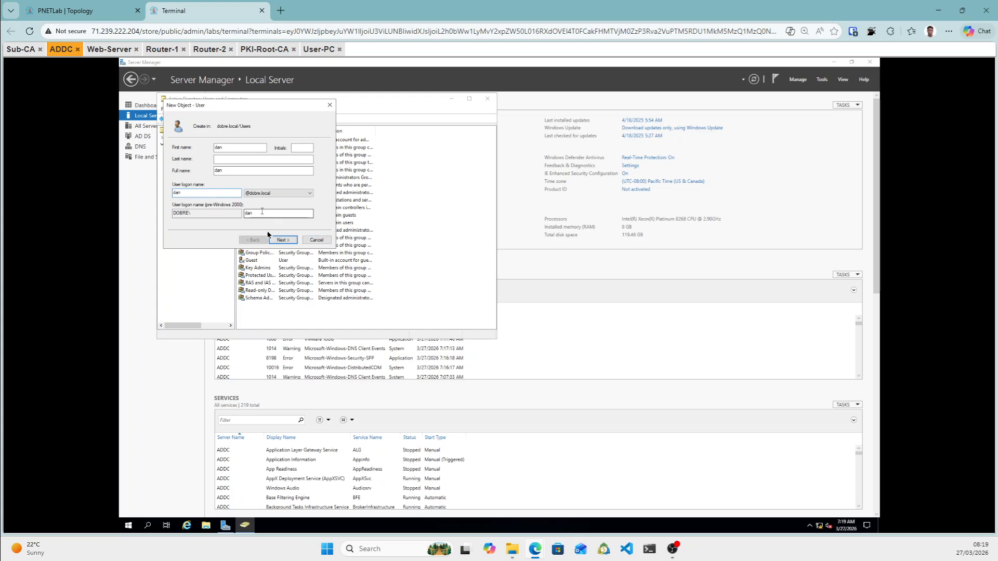
click(283, 240)
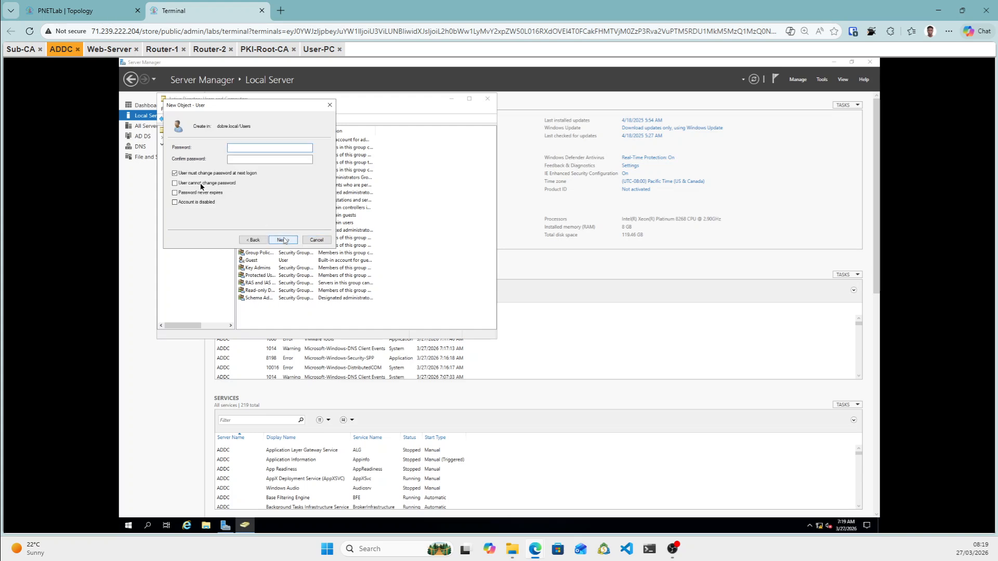
click(175, 183)
click(245, 150)
text(P)
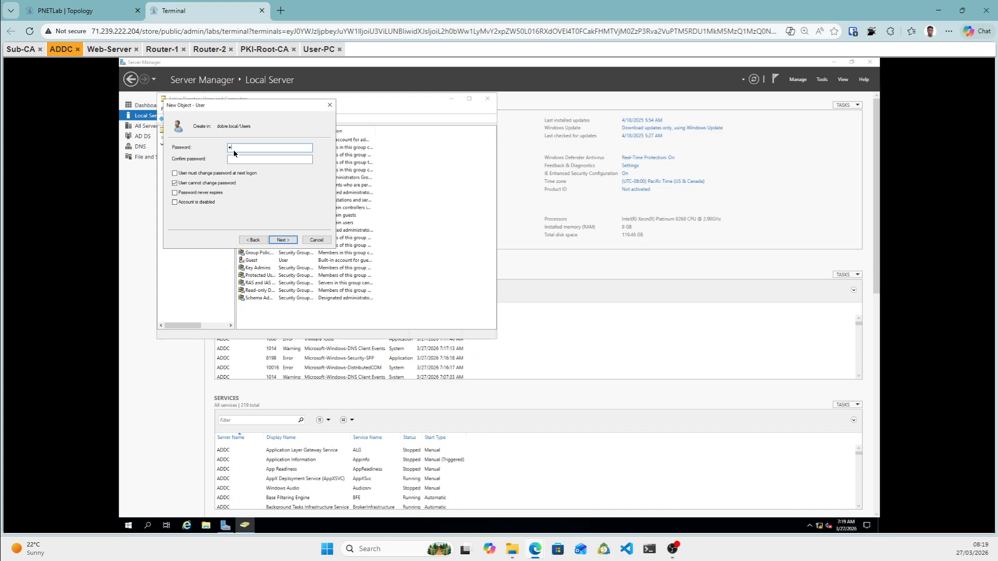
key(Tab)
click(284, 240)
click(284, 240)
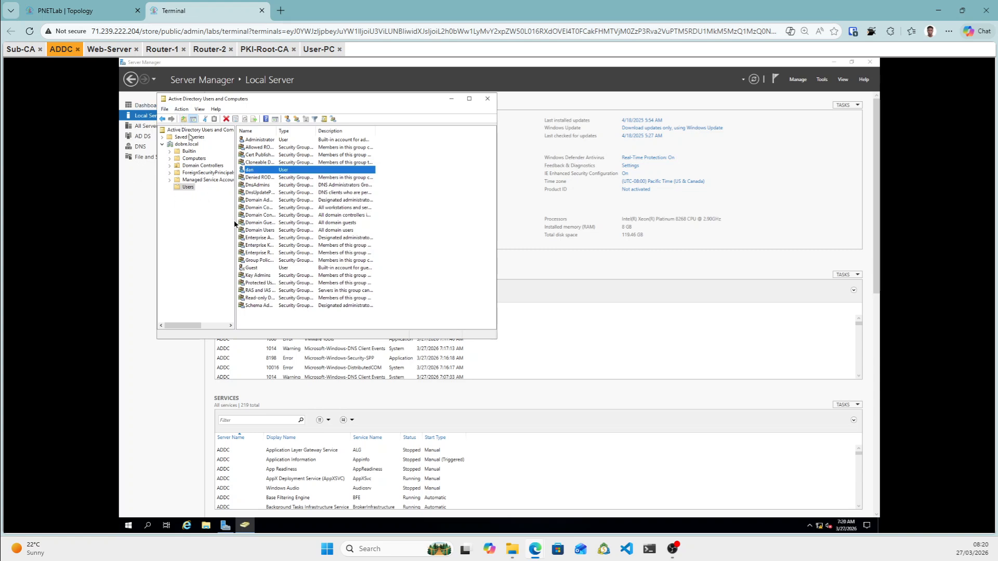
Minimize ADUC, switch to Web-Server and send Ctrl+Alt+Del via the on-screen keyboard.
click(58, 52)
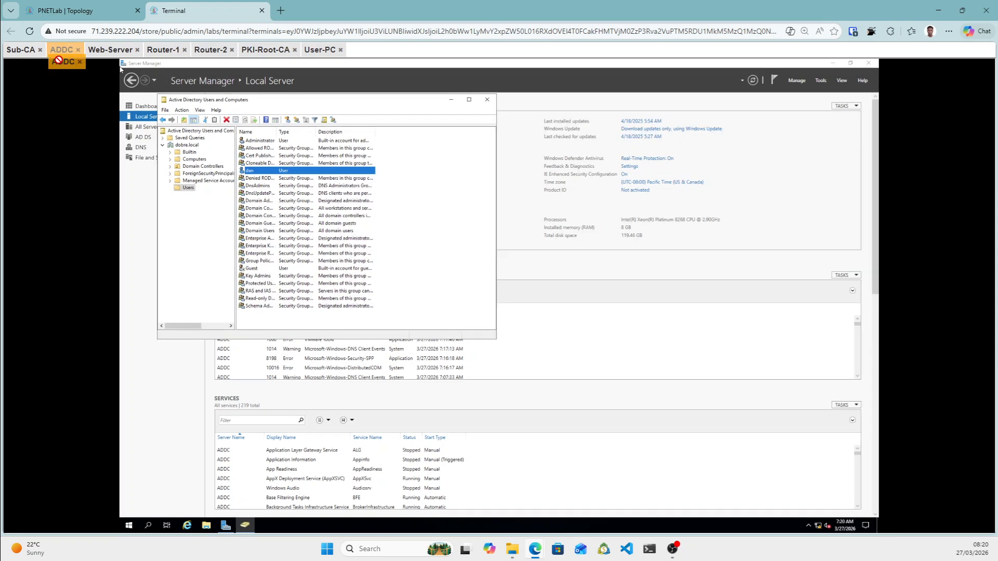
click(451, 99)
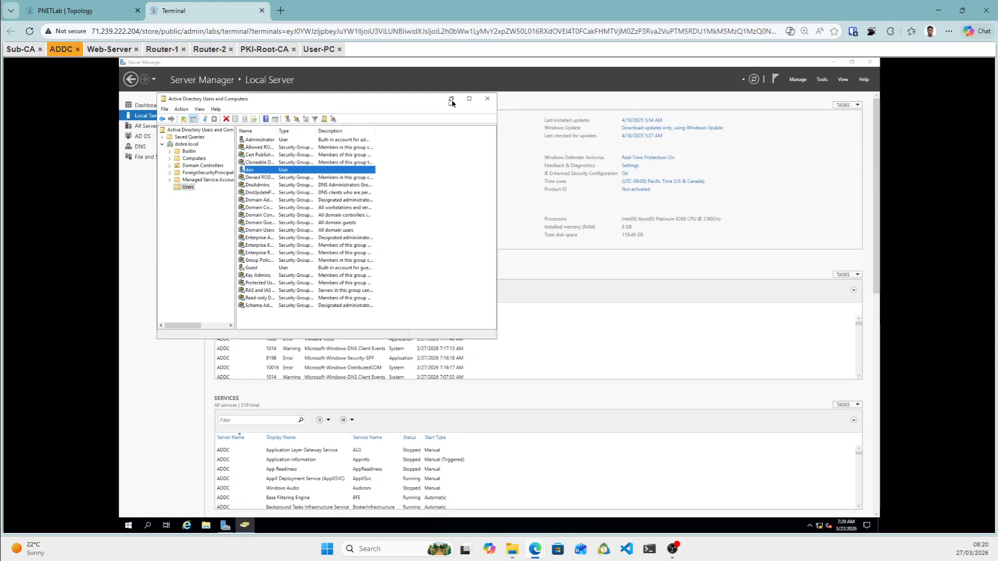
click(107, 51)
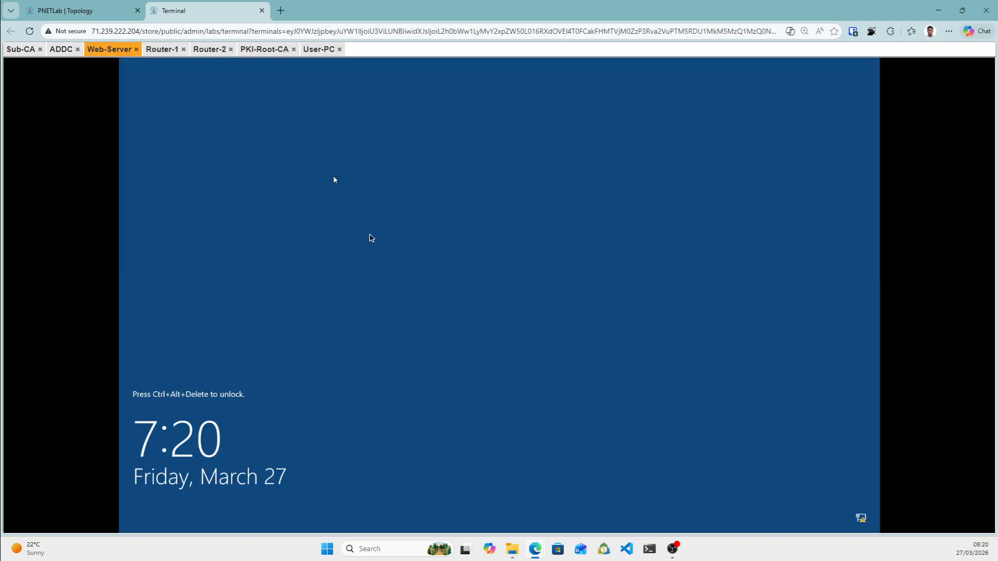
key(ctrl+alt+shift)
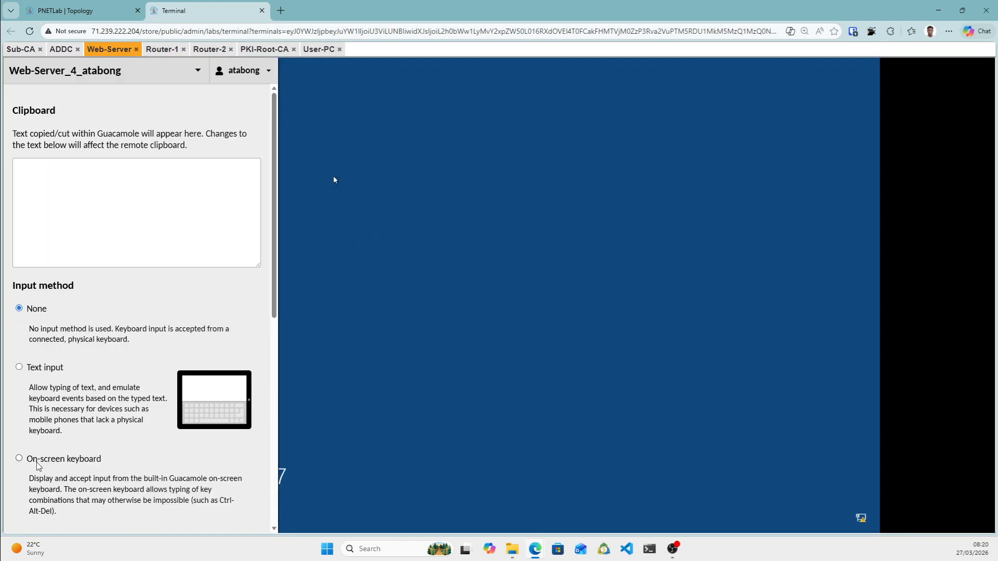
click(20, 458)
click(26, 505)
click(195, 509)
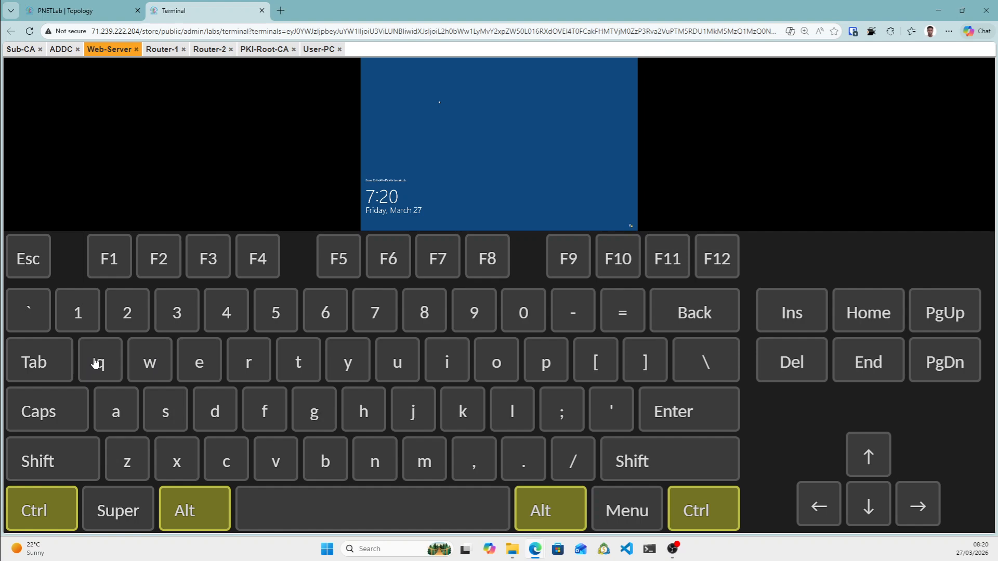
key(Delete)
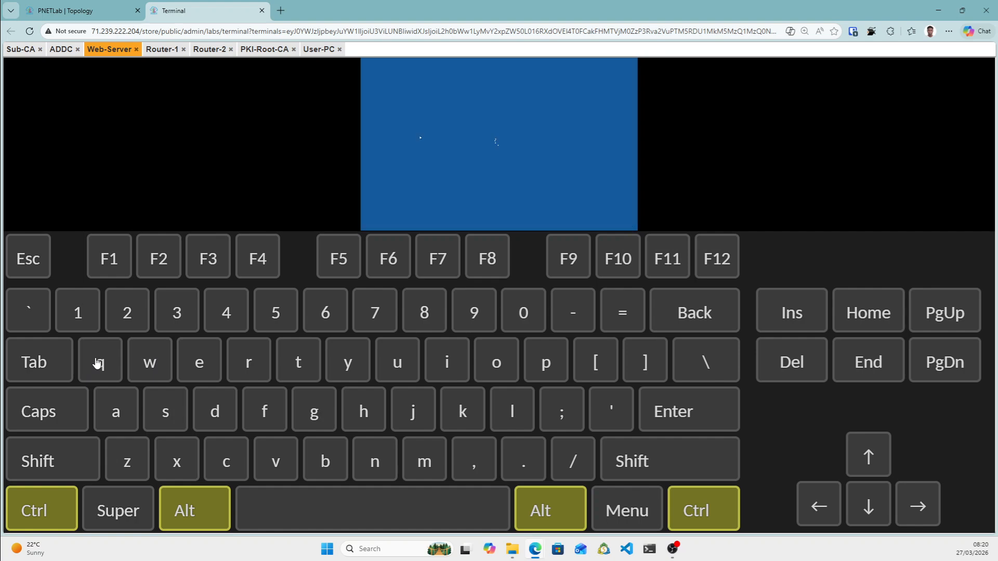
key(ctrl+alt+shift)
click(21, 309)
key(ctrl+alt+shift)
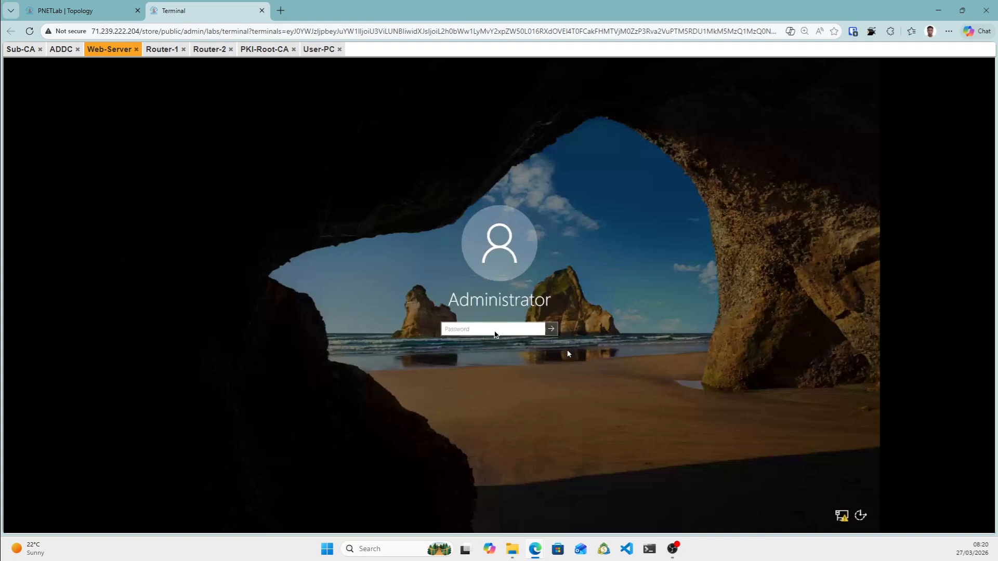
Enter the Administrator password, fixing caps lock, and sign in to Web-Server.
click(516, 332)
text(Pa$)
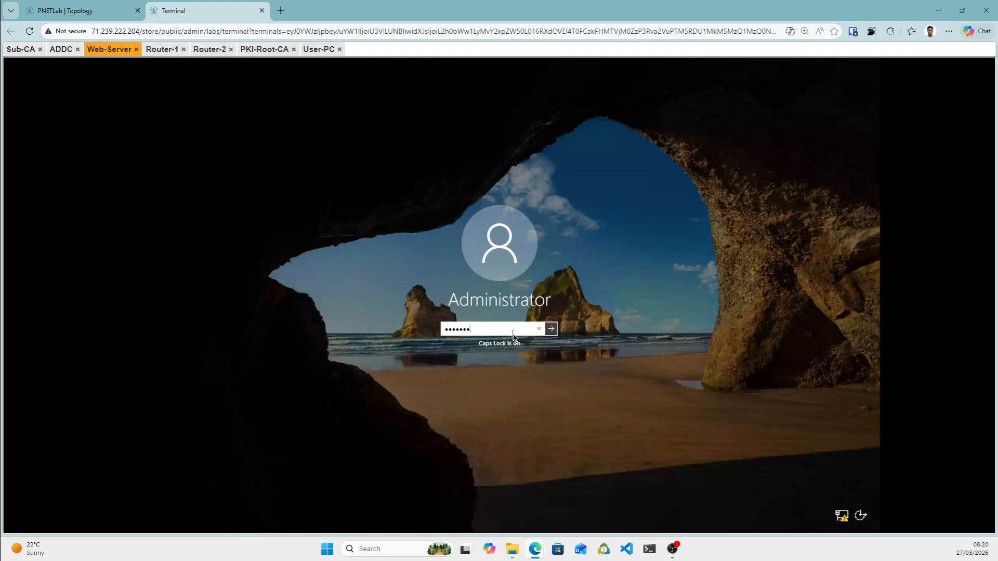
key(Caps_Lock)
key(BackSpace)
key(BackSpace)
text(Pa)
key(Return)
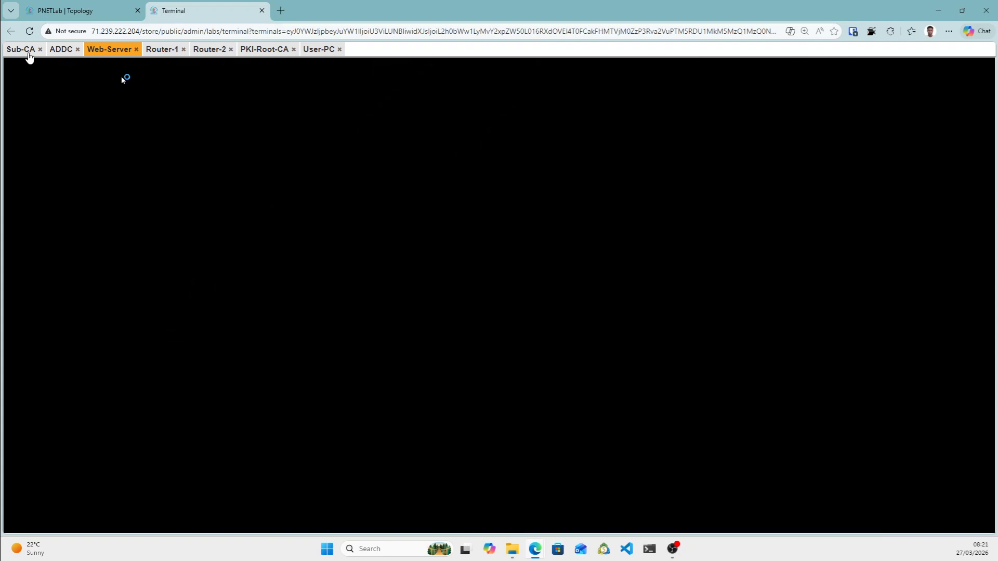
On Sub-CA, set the computer to become a member of the dobre.local domain.
click(32, 52)
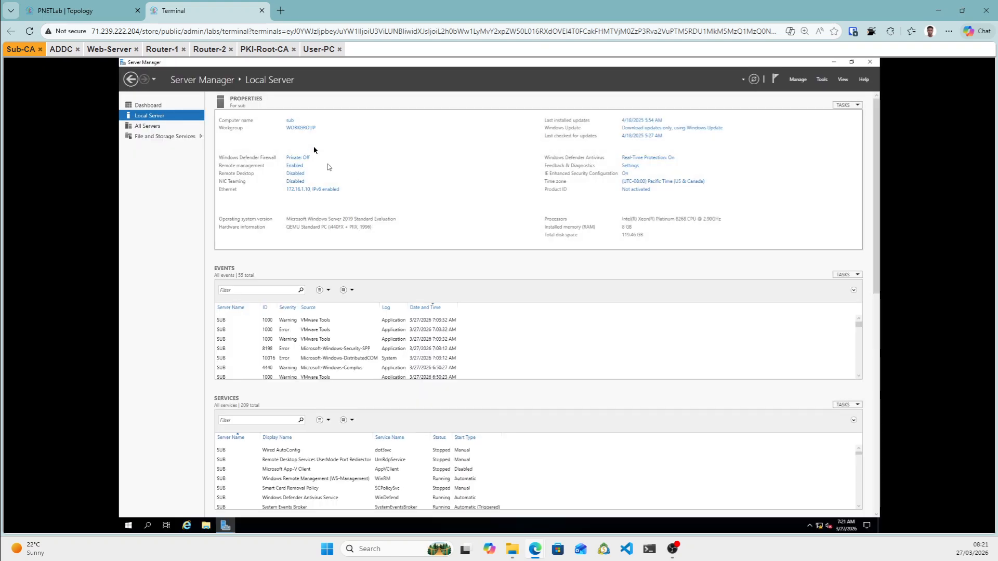
click(303, 129)
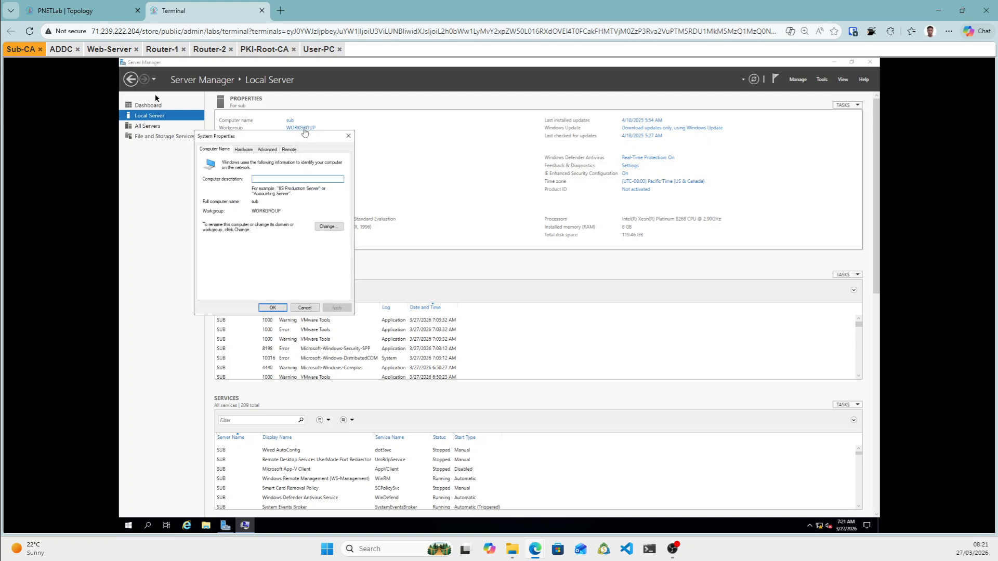
click(329, 227)
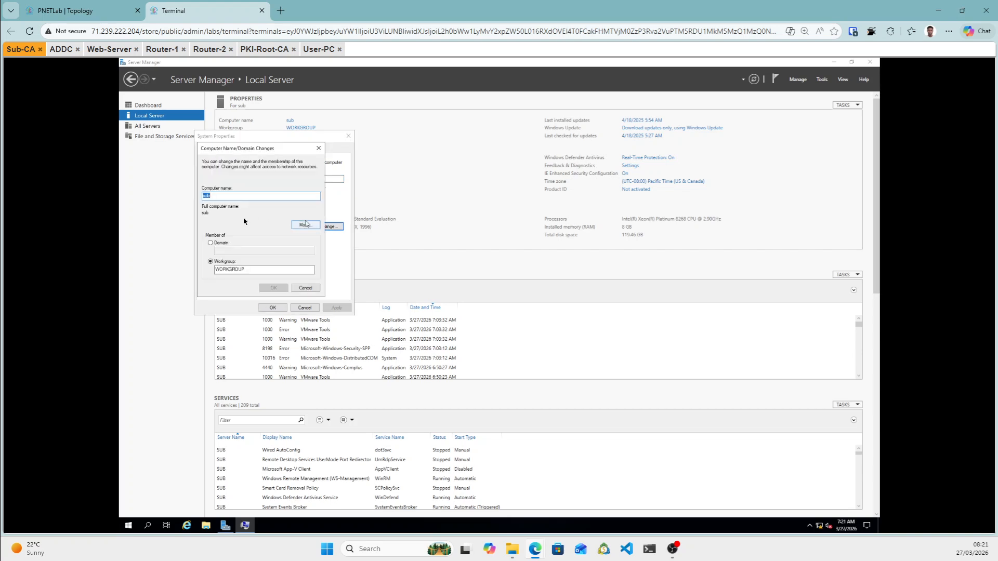
click(211, 243)
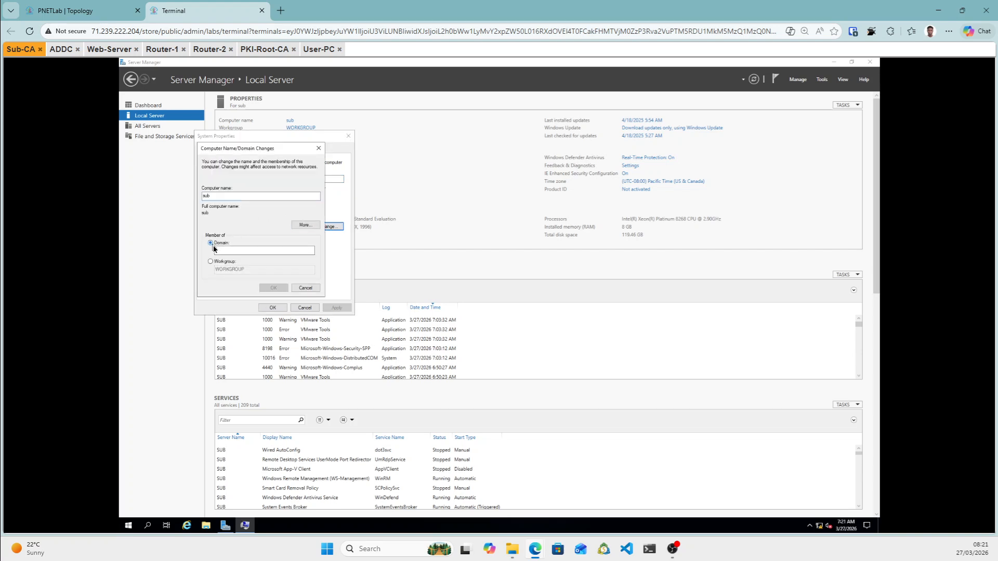
click(234, 251)
text(dobre.local)
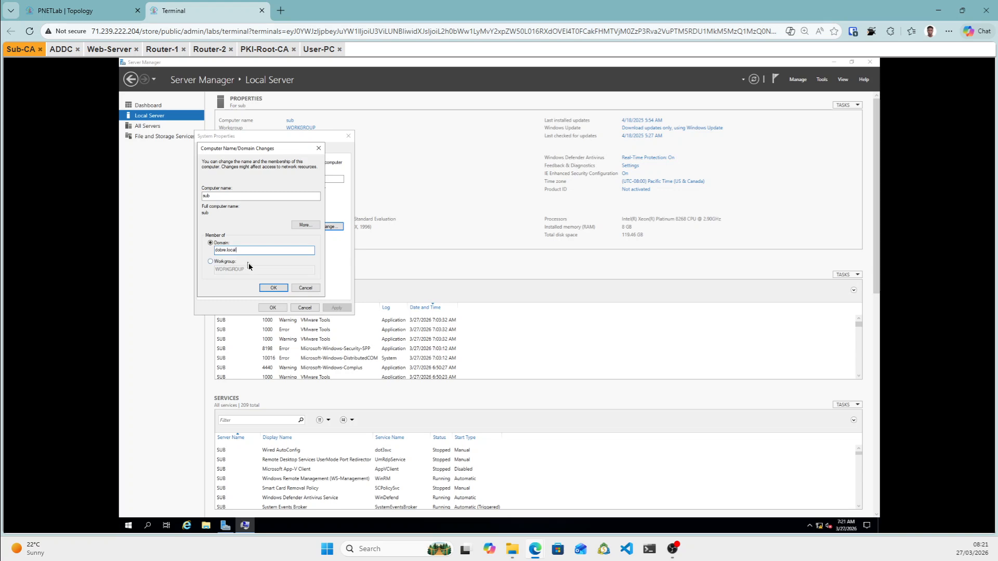
click(272, 289)
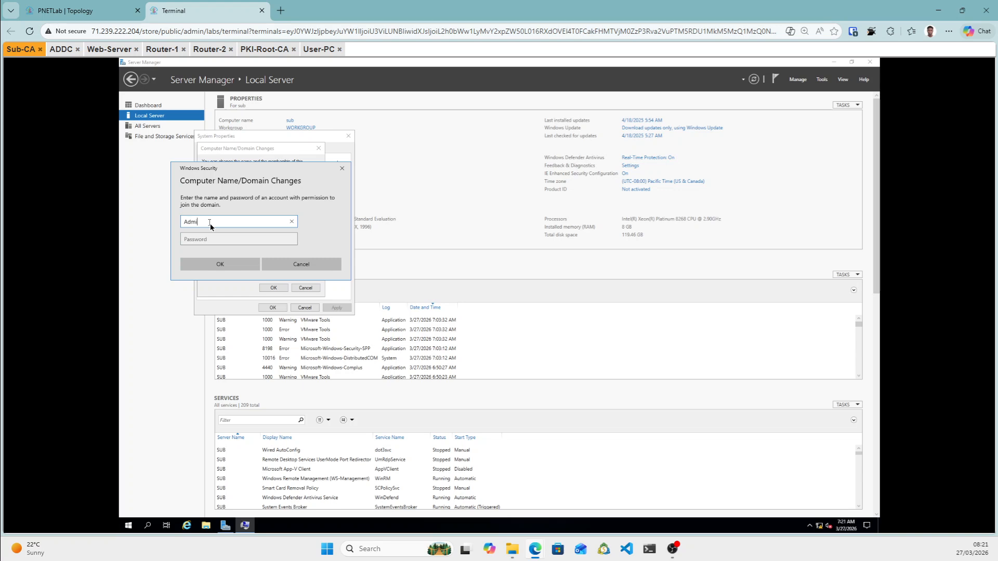
Authenticate as domain Administrator, accept the welcome and restart notices, and restart Sub-CA.
text(tor)
click(215, 243)
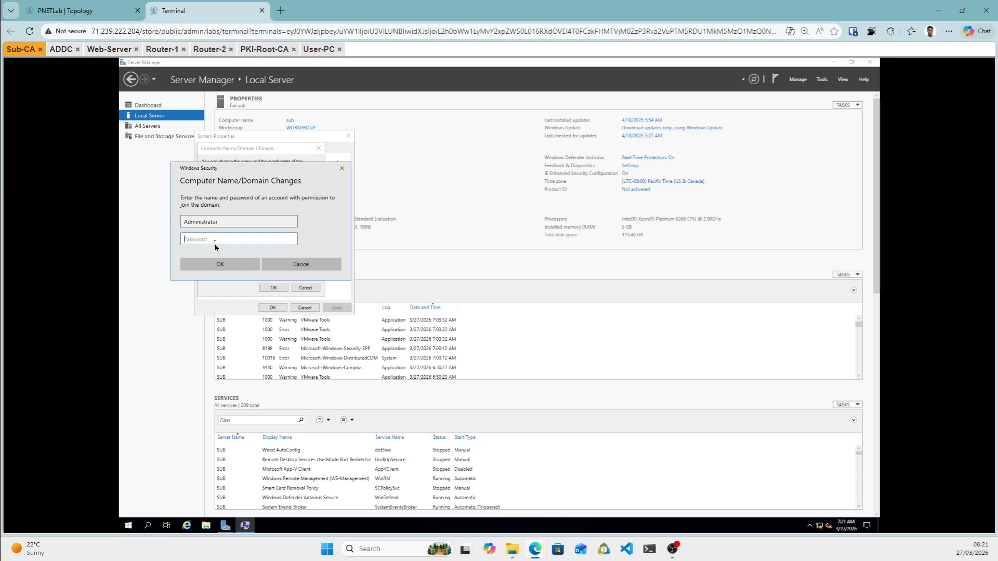
text(P••••••)
click(213, 263)
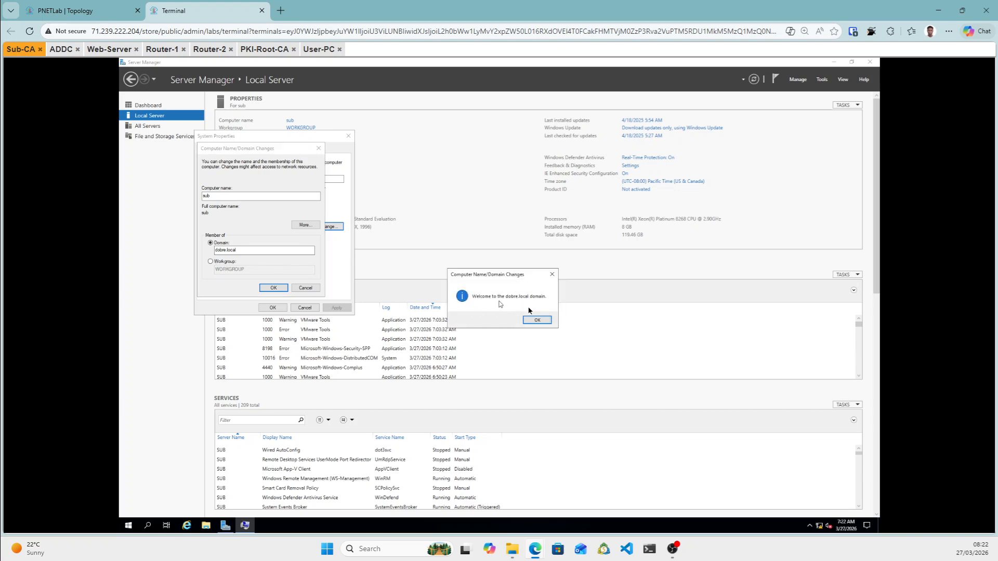
click(545, 322)
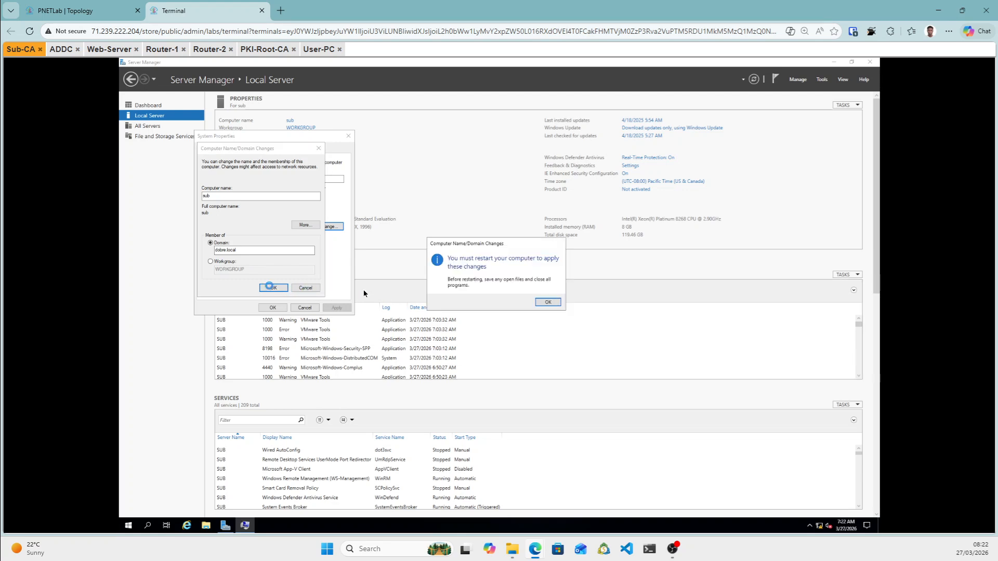
click(548, 302)
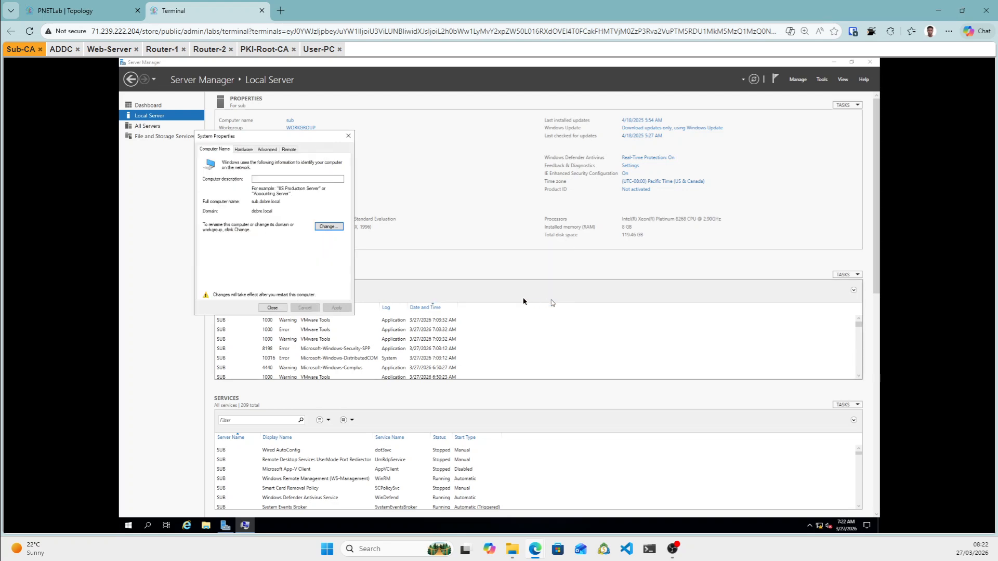
click(272, 308)
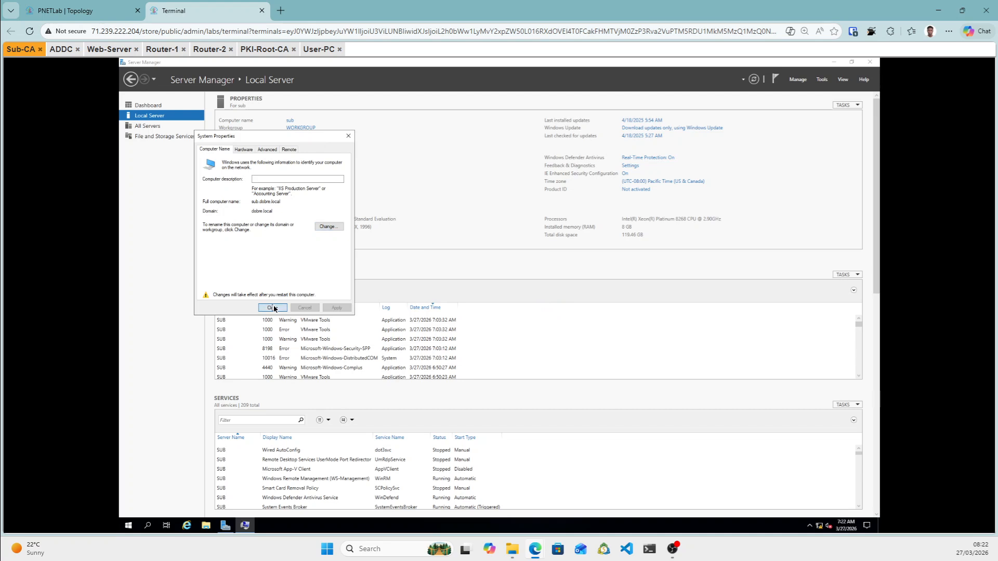
click(494, 298)
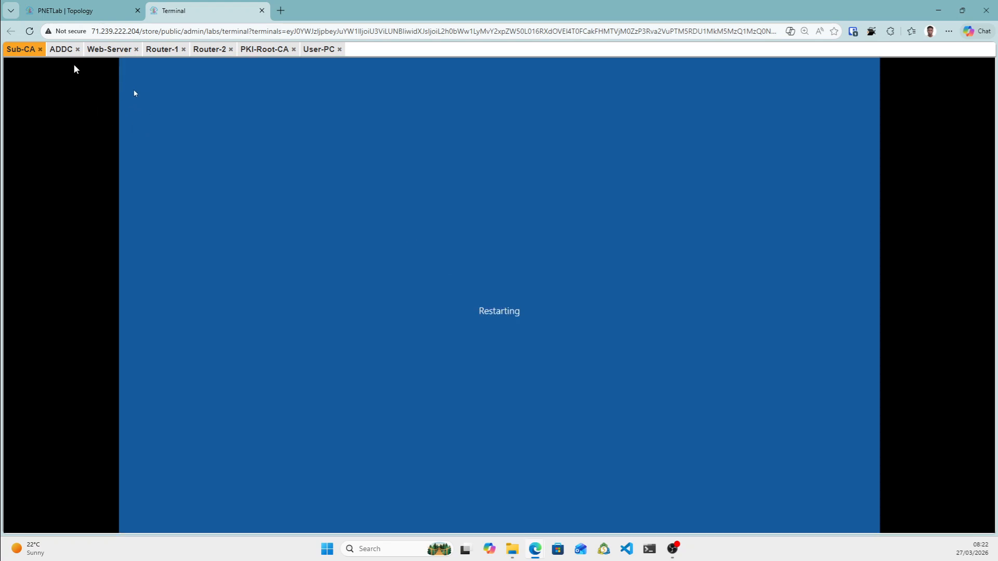
On Web-Server, change the membership from WORKGROUP to the dobre.local domain.
click(102, 54)
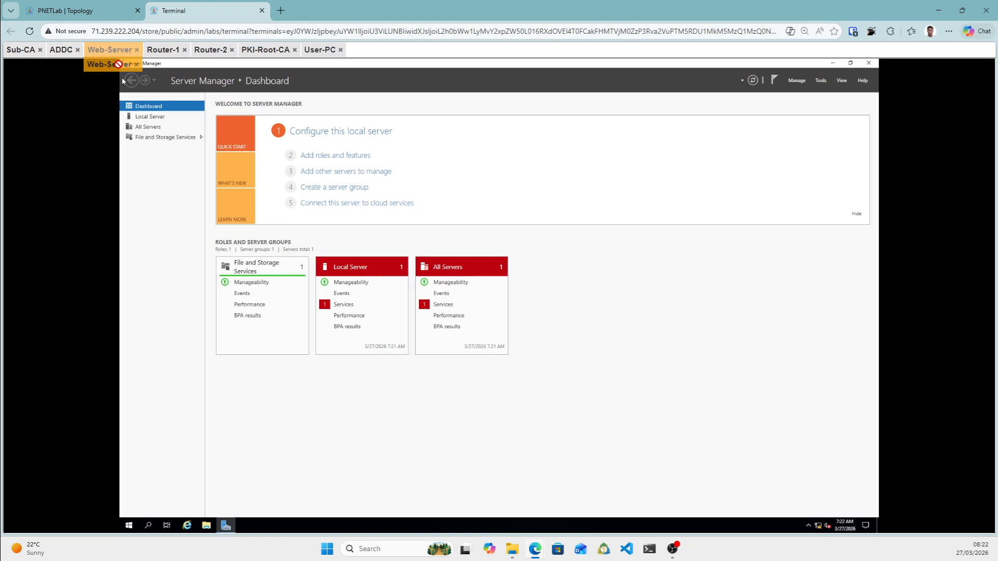
click(160, 116)
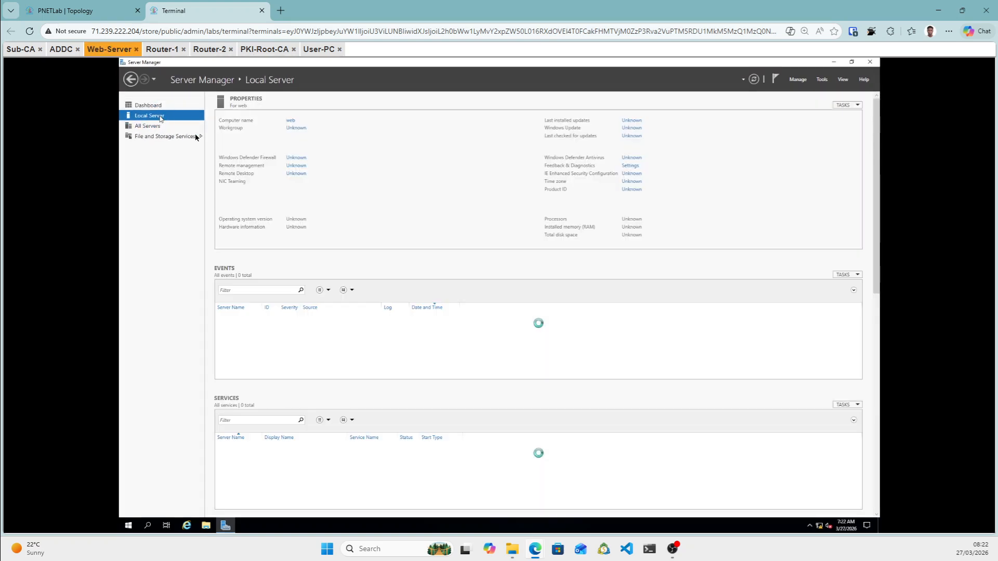
click(299, 130)
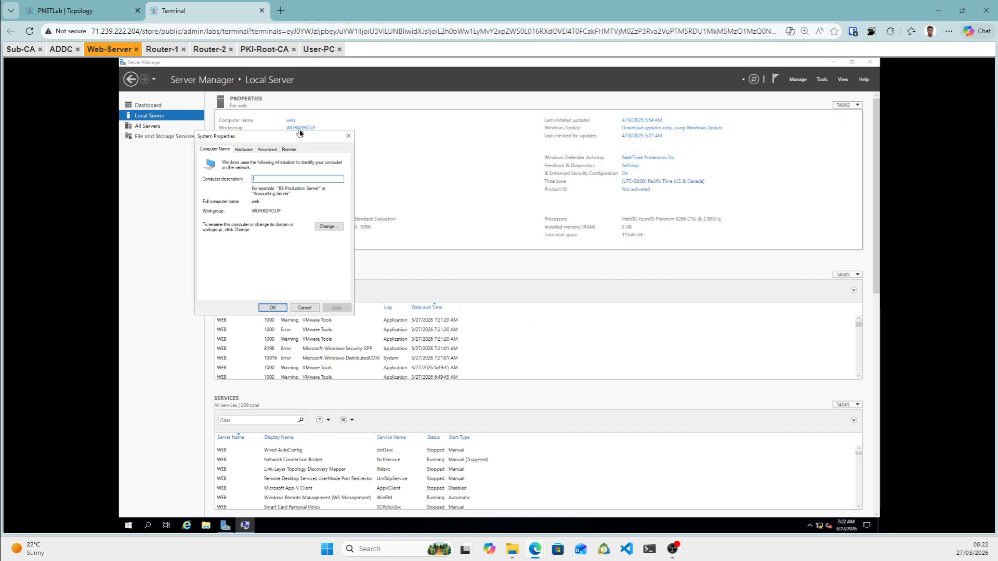
click(328, 228)
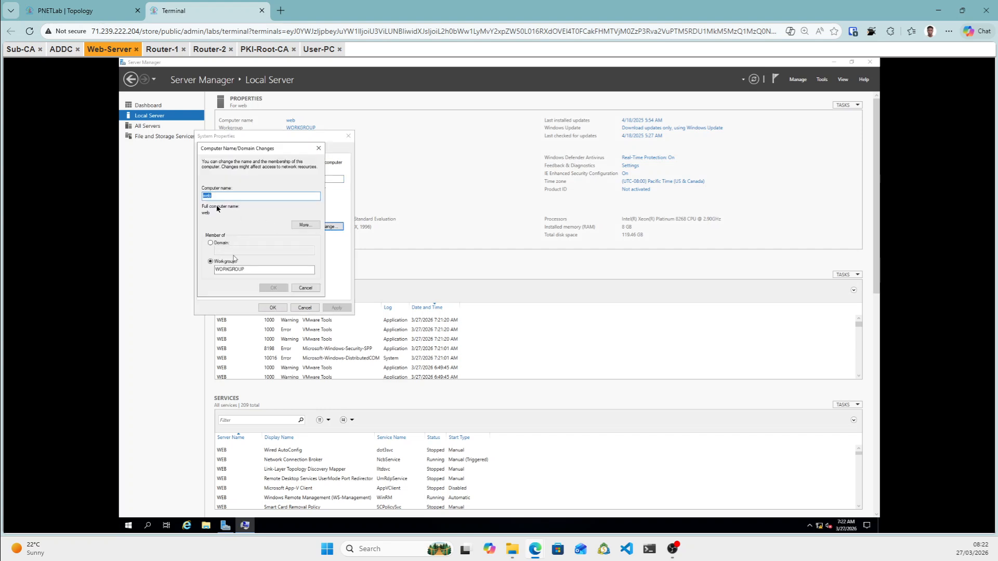
click(210, 242)
click(232, 253)
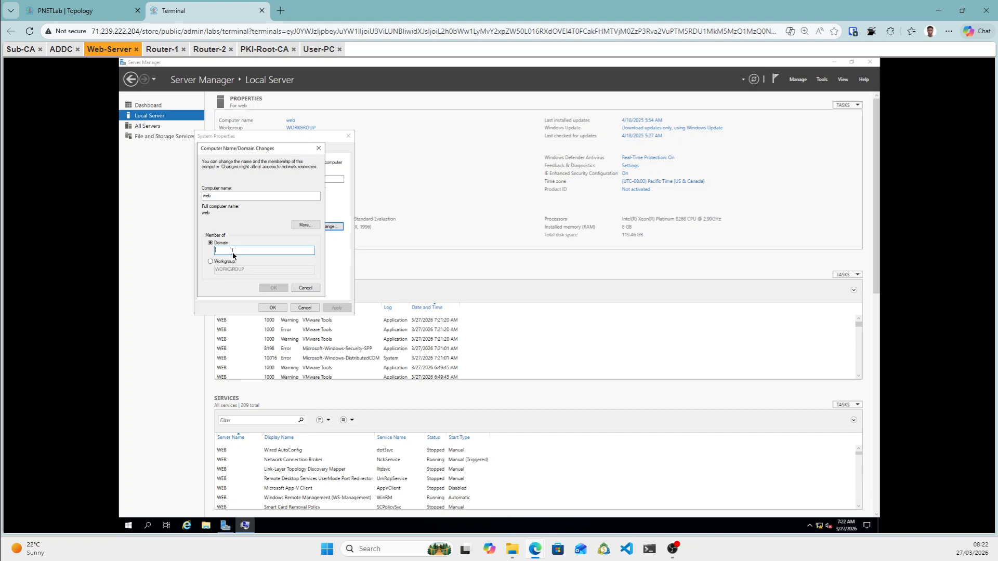
text(dobre.loc)
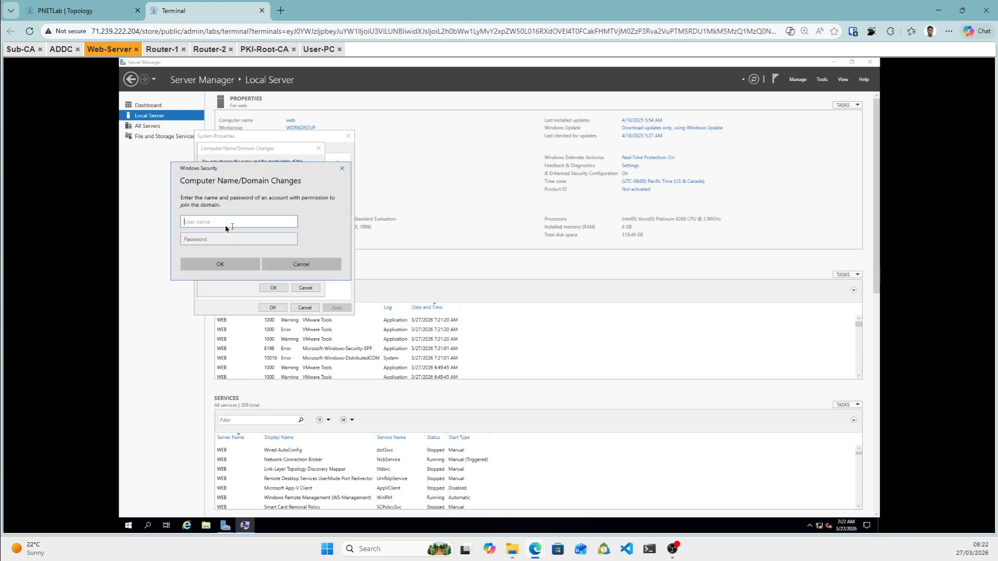
Authenticate as Administrator, accept the welcome and restart notices, and restart Web-Server.
text(Administrator)
click(215, 240)
text(*******)
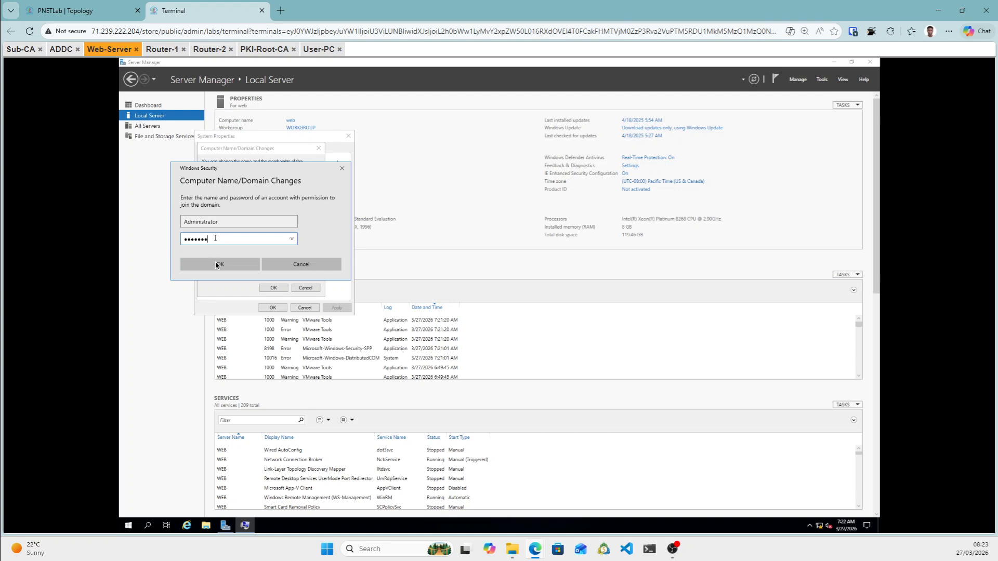
click(216, 264)
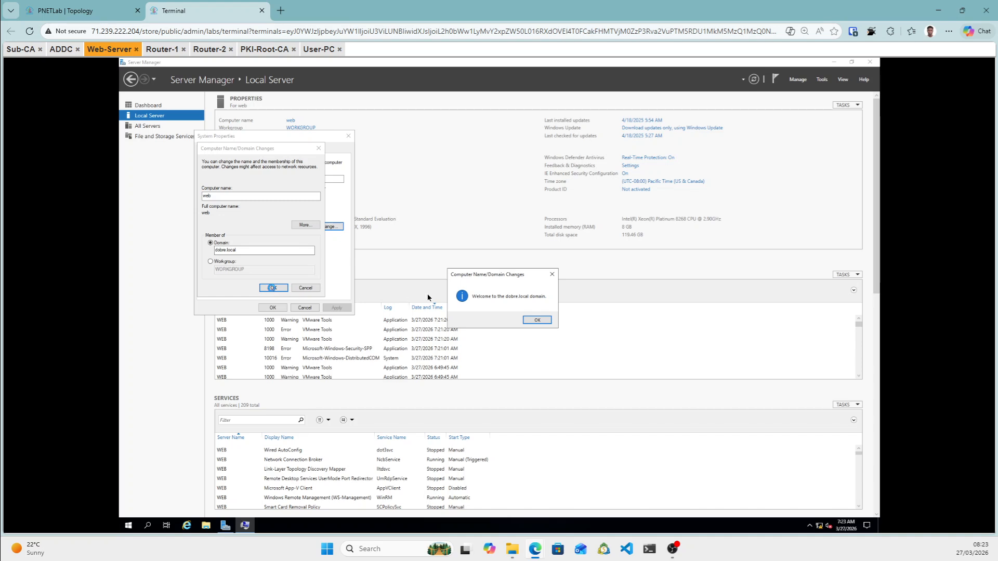
click(538, 321)
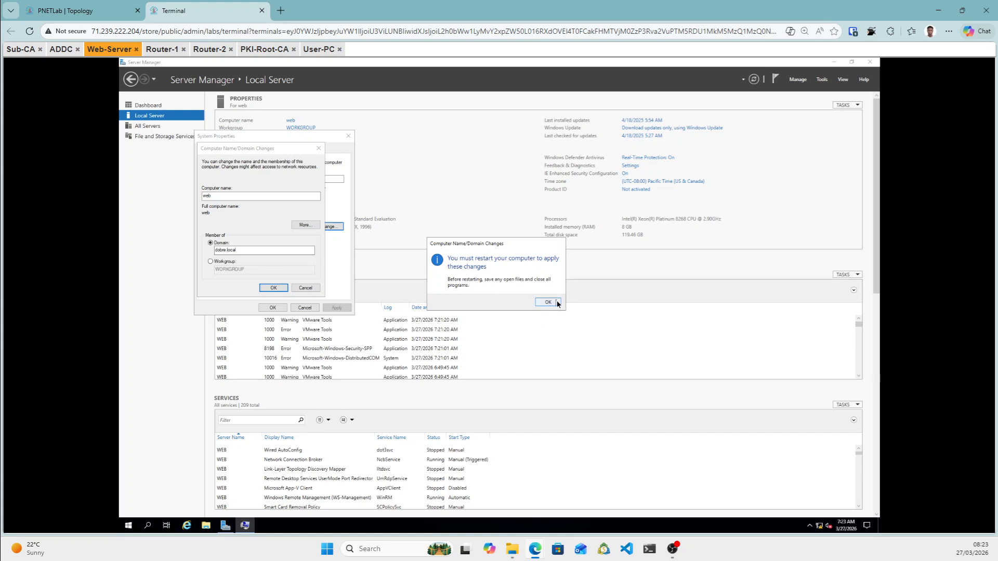
click(551, 302)
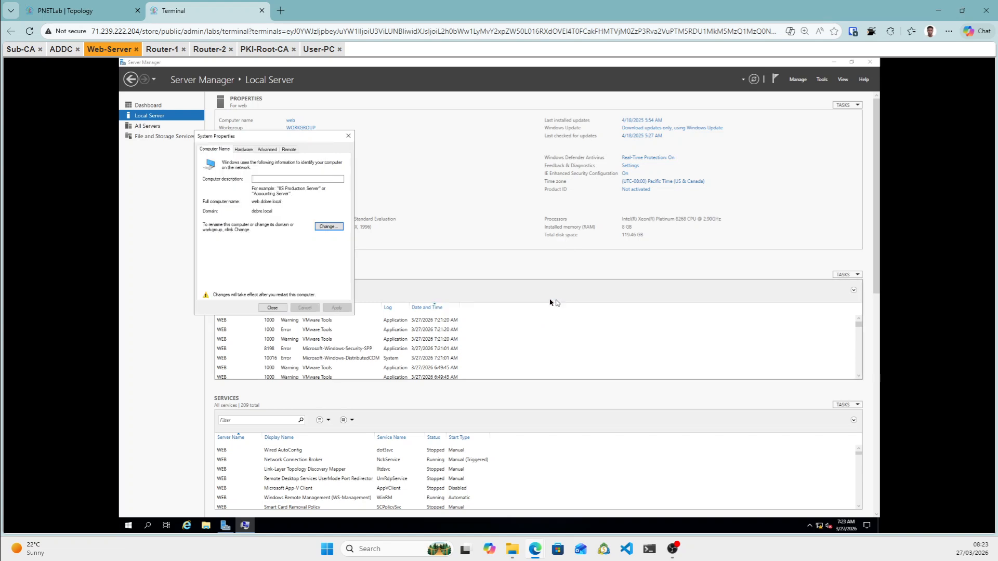
click(272, 308)
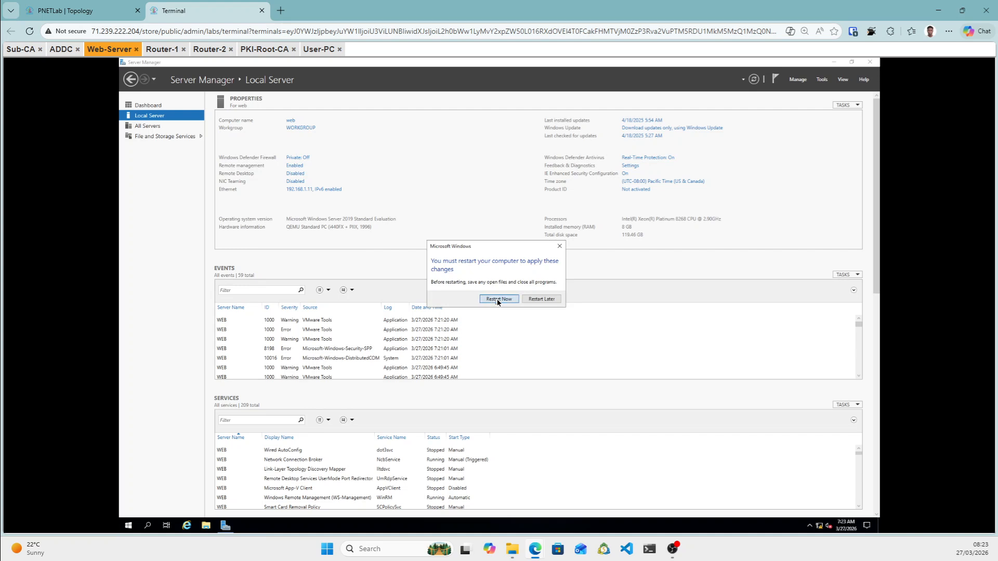
click(496, 302)
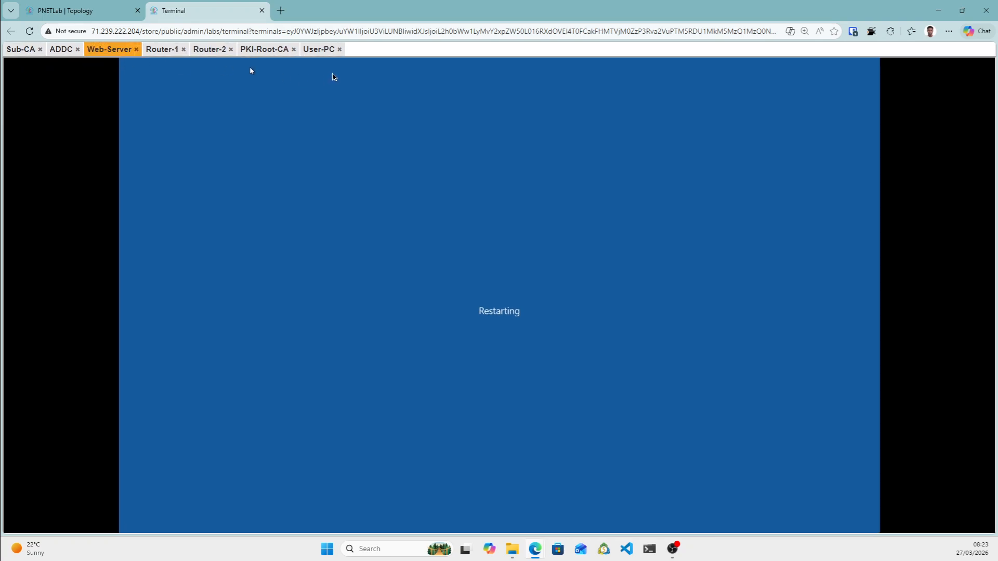
Switch to User-PC and open File Explorer at This PC.
click(324, 50)
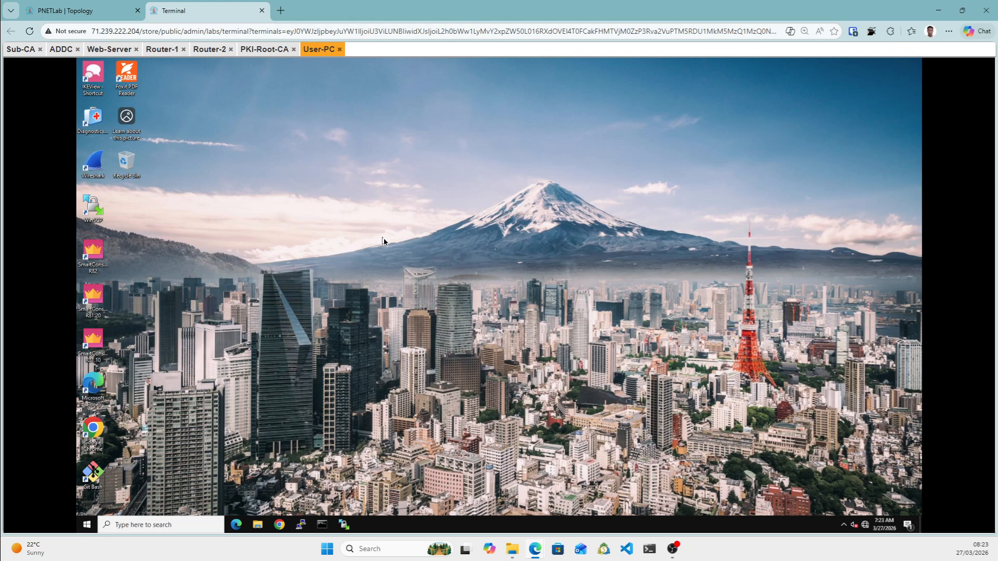
click(258, 525)
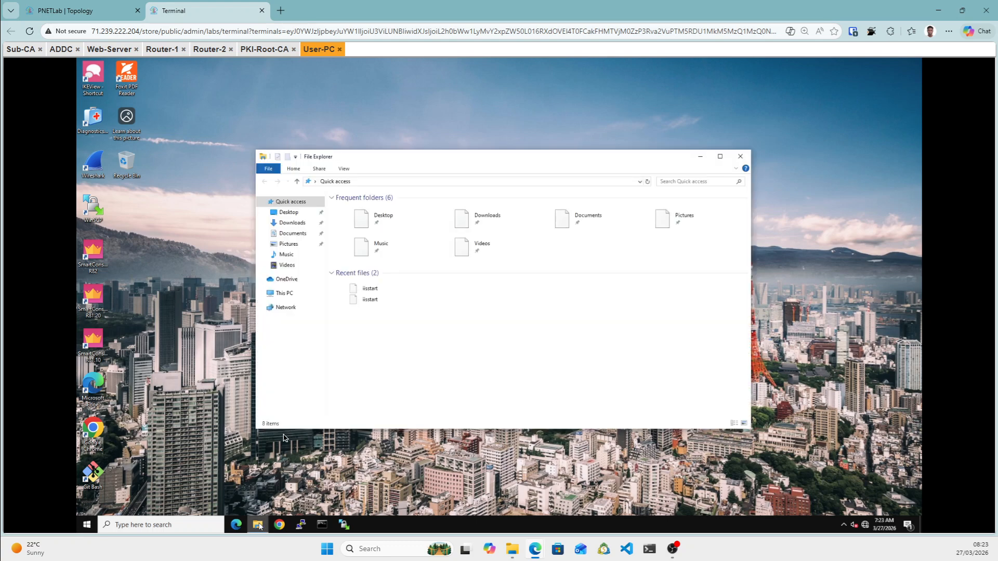
click(284, 295)
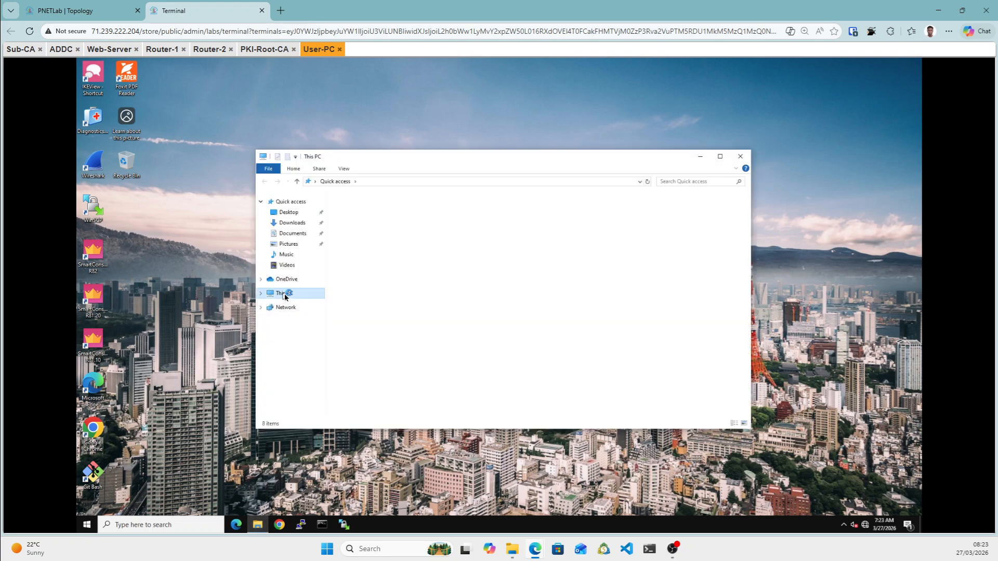
From This PC's system properties, set User-PC to join the dobre.local domain.
right_click(512, 352)
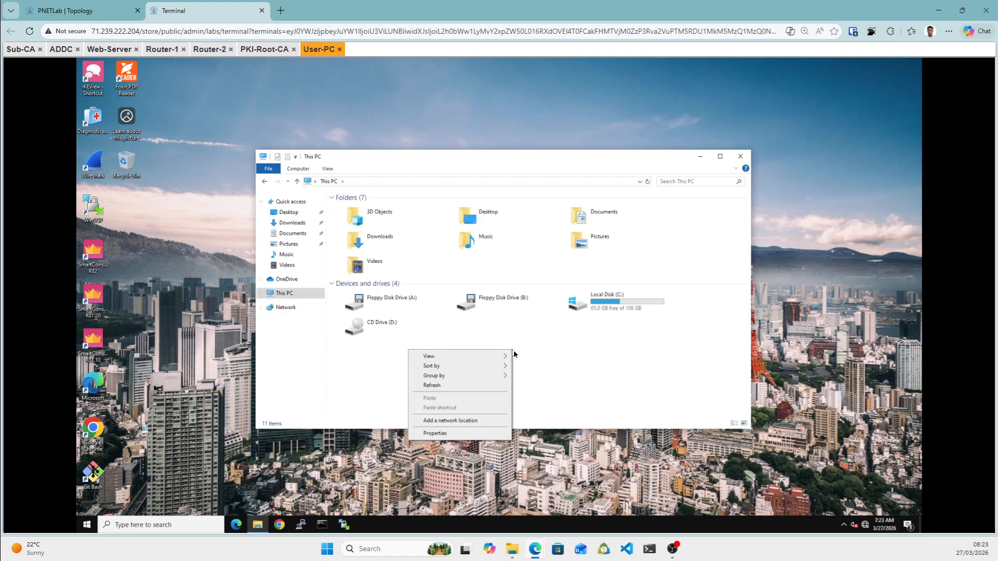
click(442, 436)
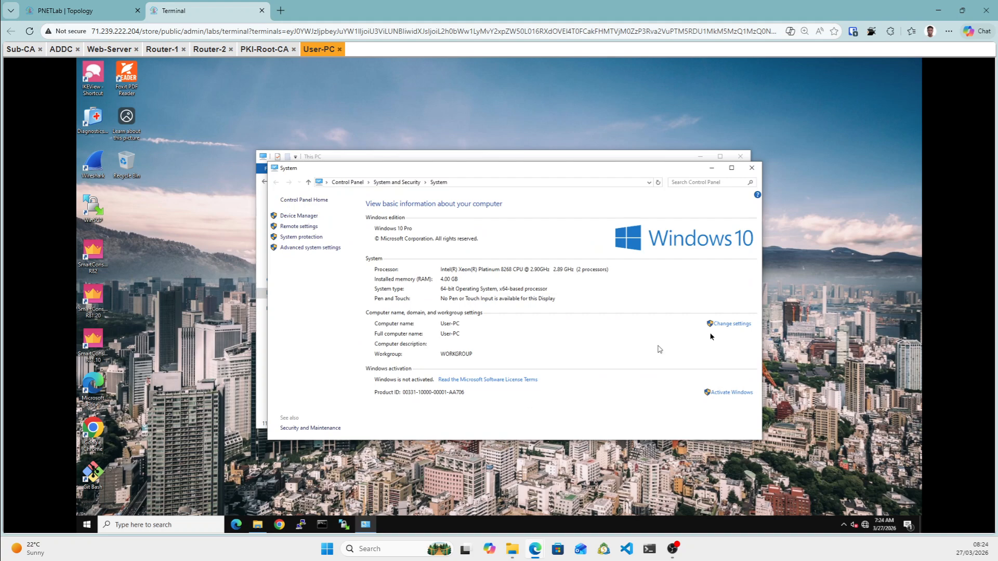
click(729, 325)
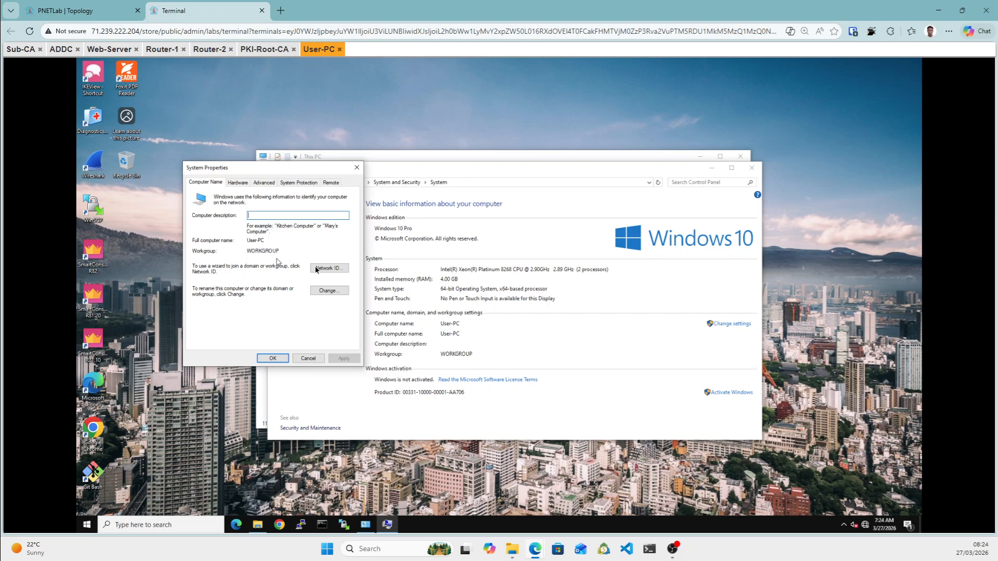
click(330, 293)
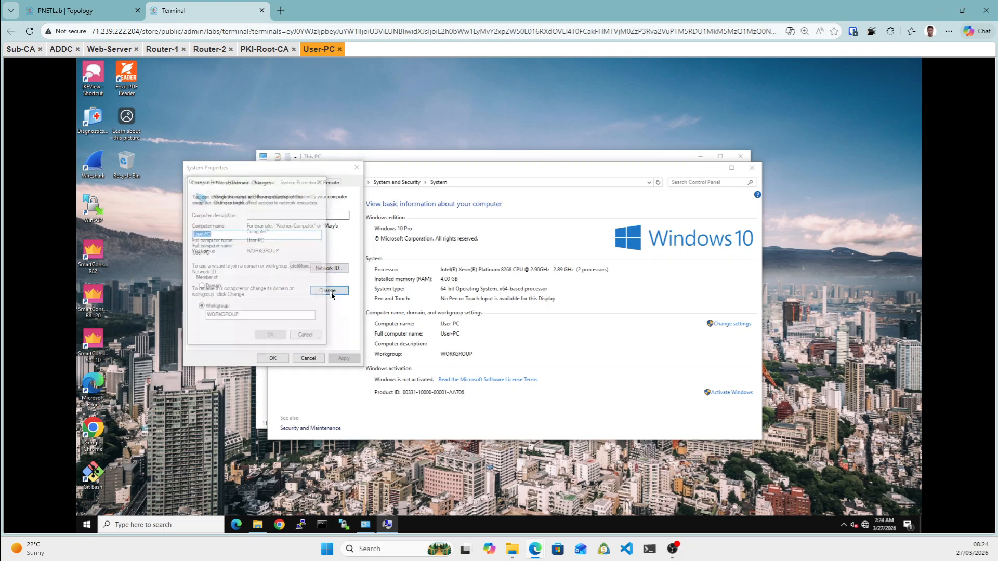
click(204, 288)
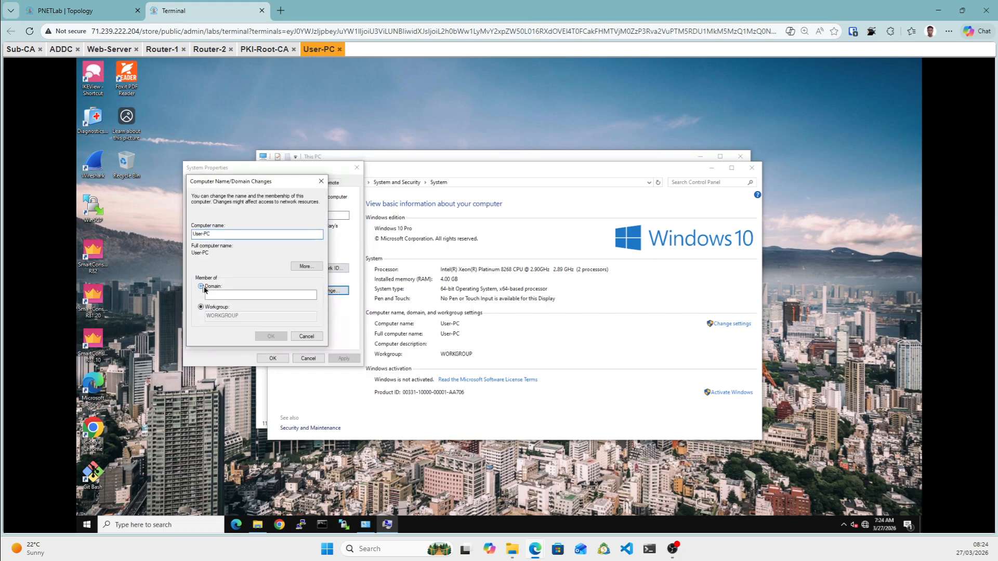
click(226, 295)
text(dobr)
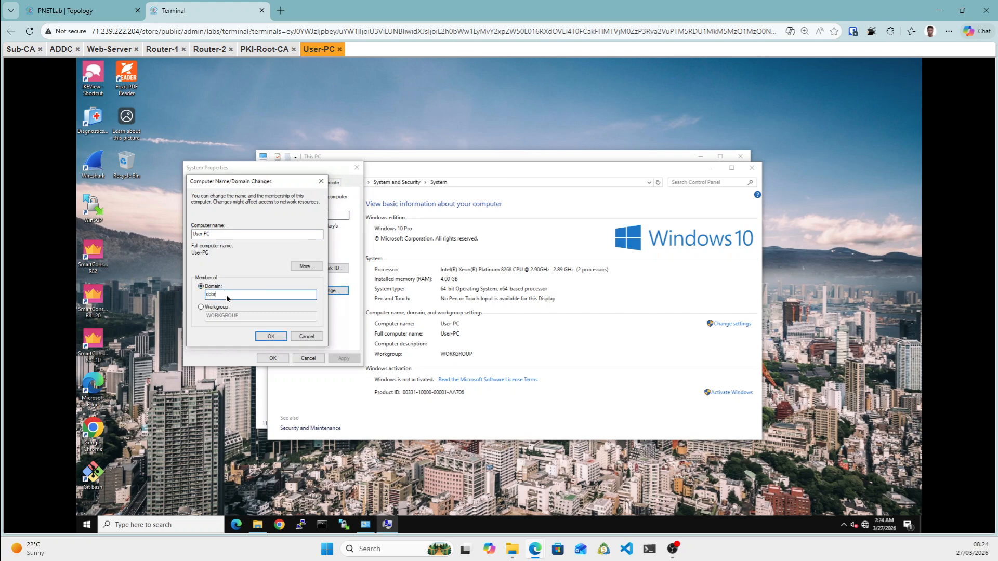
text(e.local)
click(274, 337)
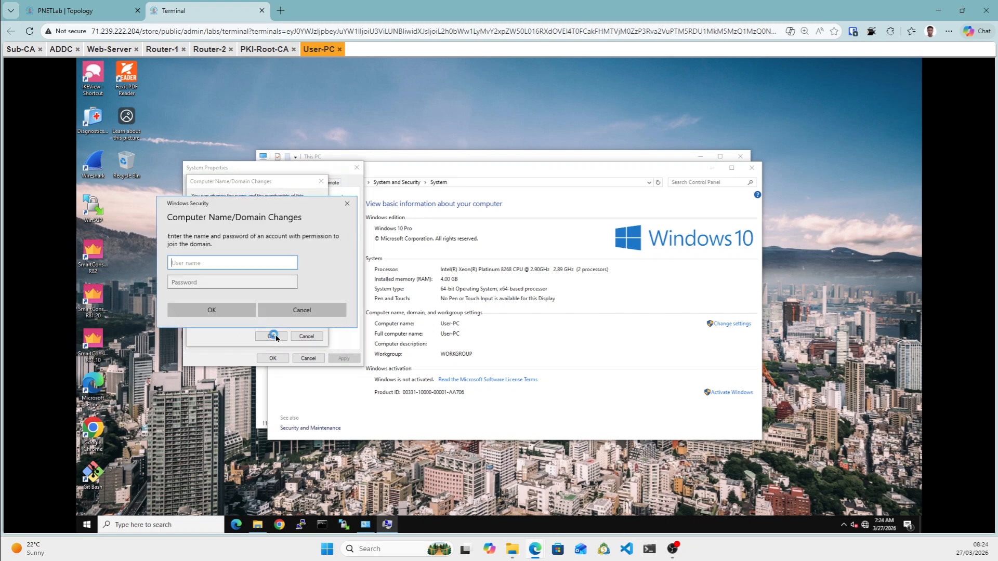
Authenticate with the new domain user's credentials, accept the notices, and restart User-PC.
click(188, 266)
text(dan)
key(Tab)
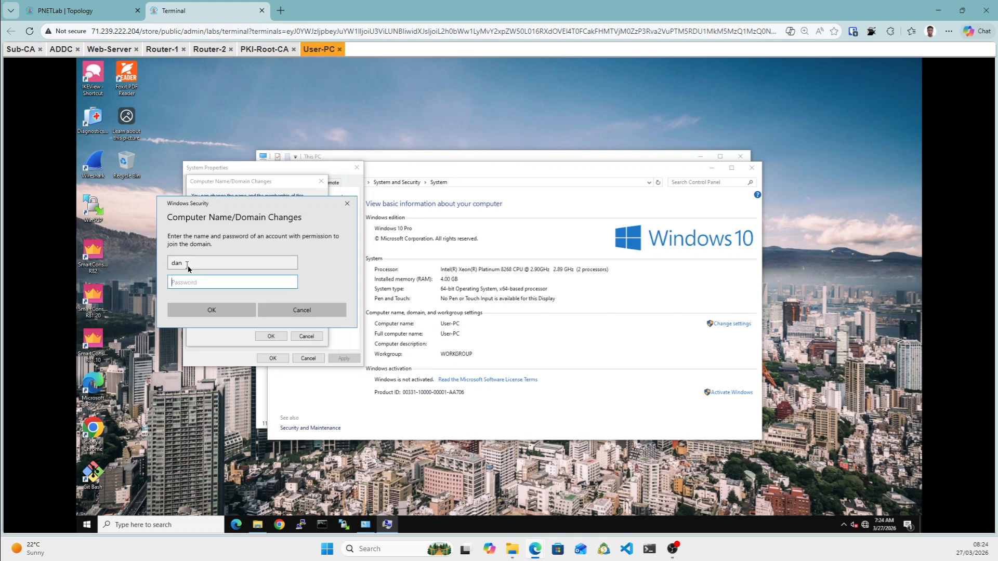
text(•••••••)
click(228, 312)
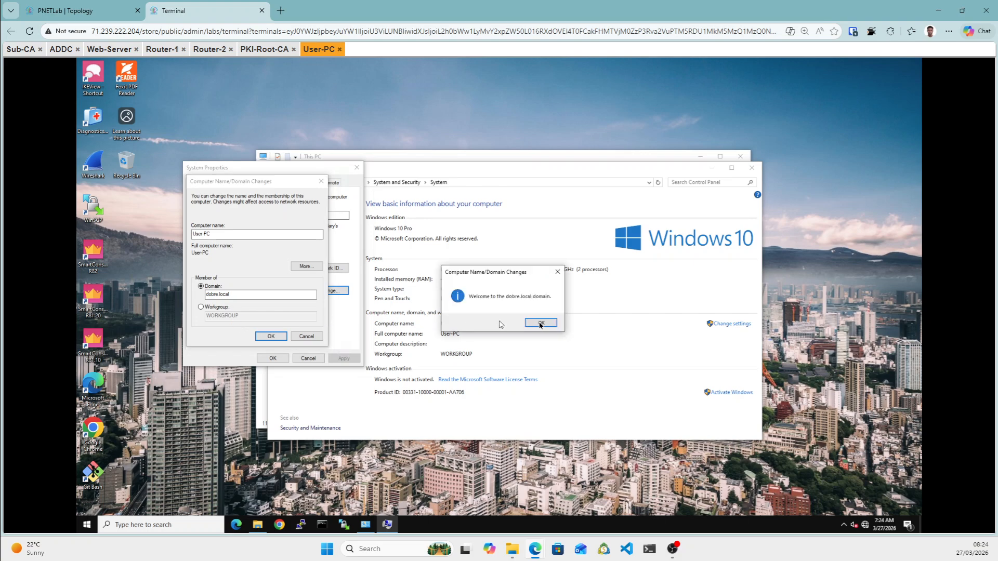
click(543, 325)
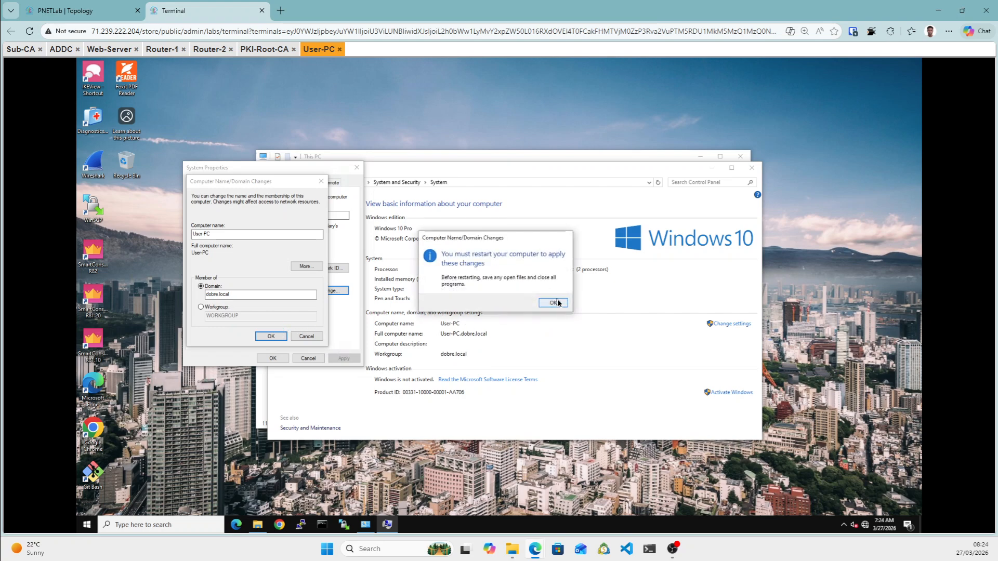
click(555, 305)
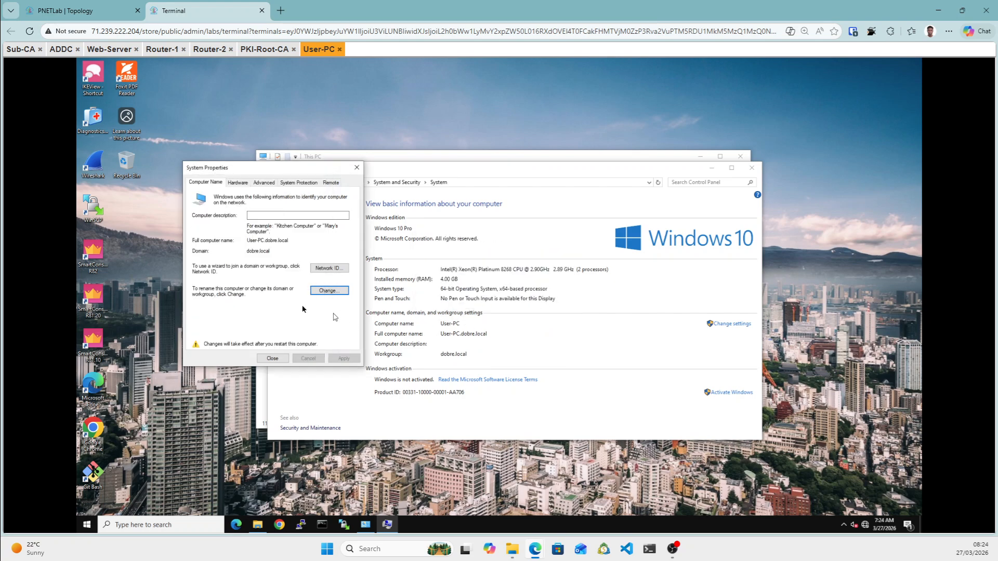
click(273, 359)
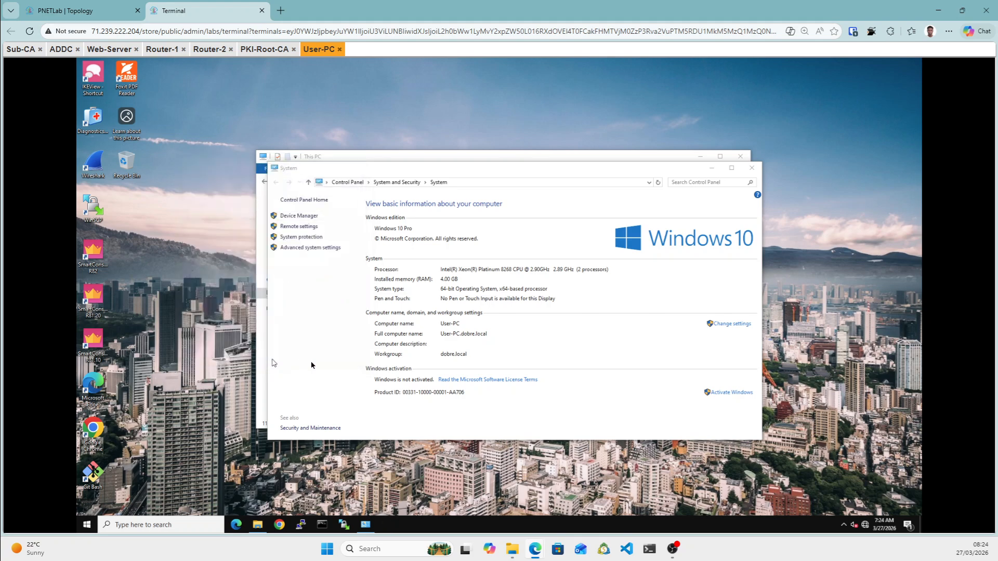
click(498, 300)
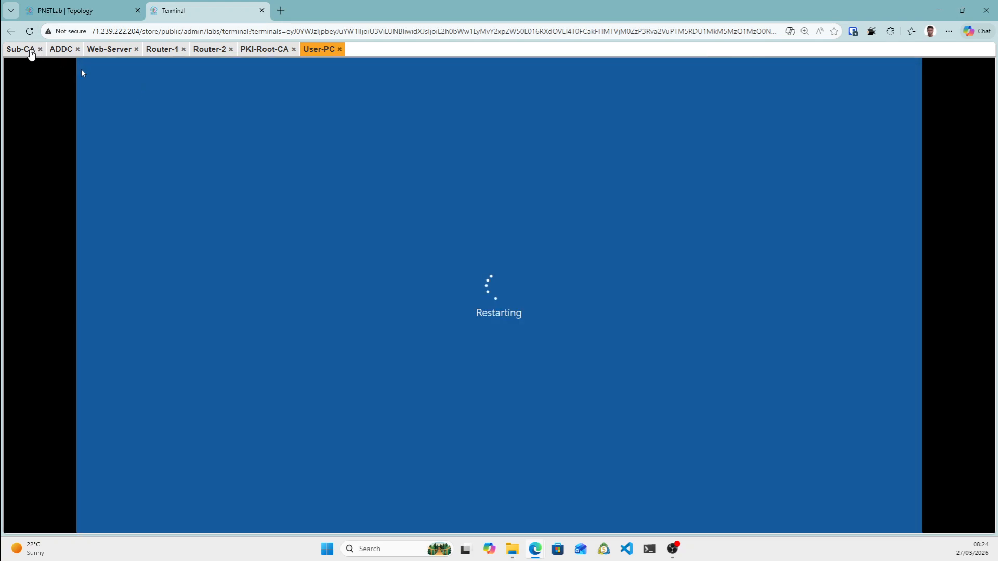
On Sub-CA, send Ctrl+Alt+Del through the on-screen keyboard, then turn the keyboard off.
click(28, 52)
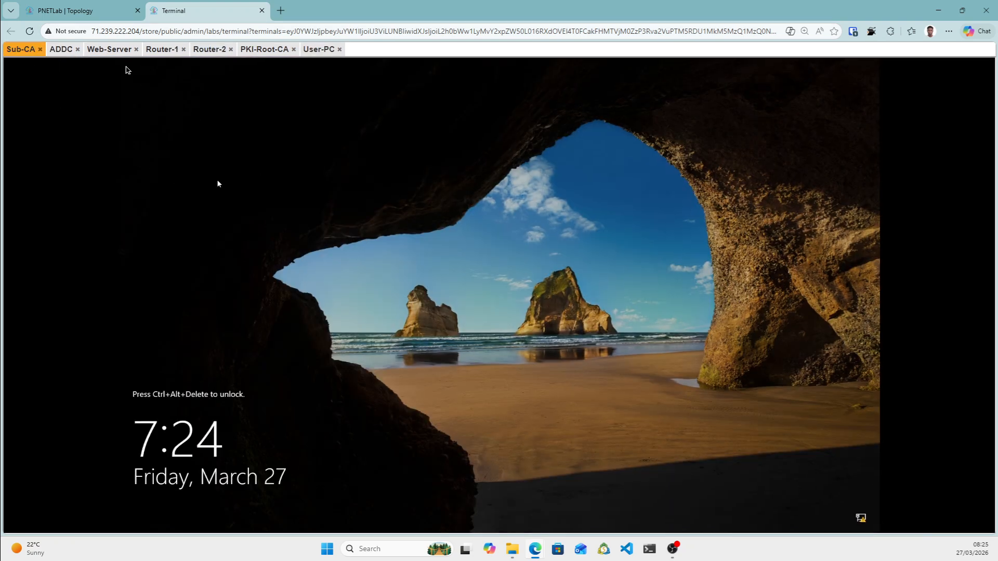
key(ctrl+alt+shift)
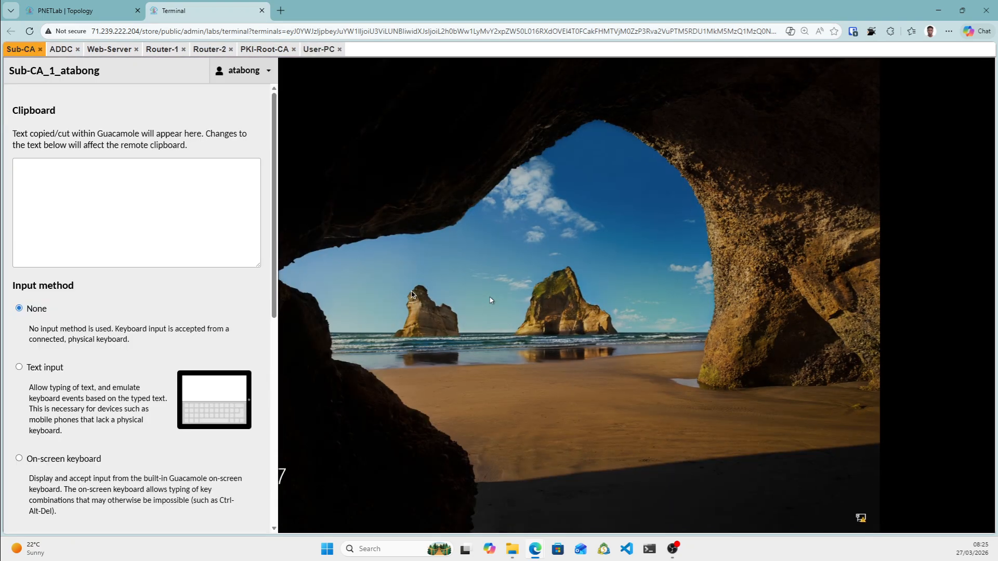
click(19, 459)
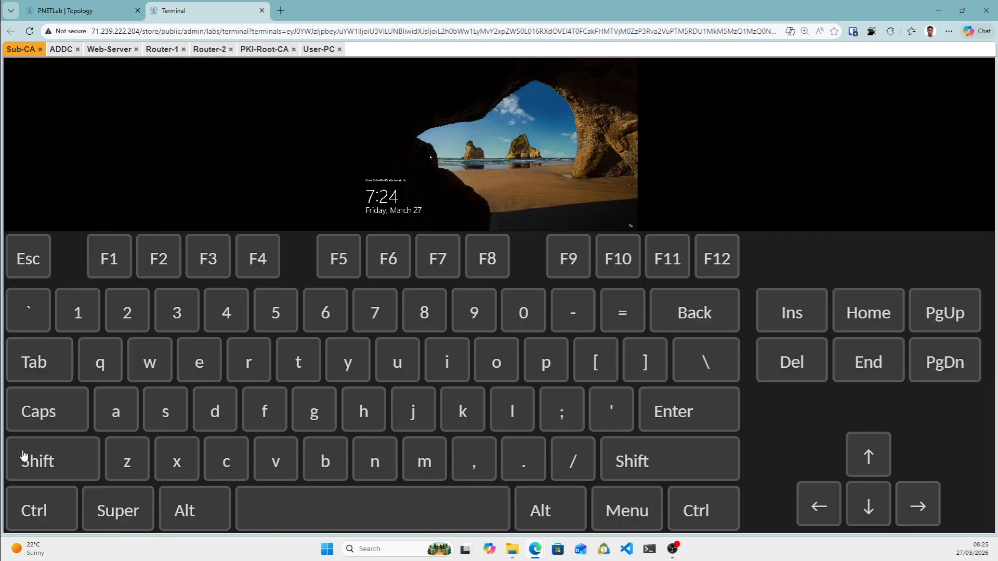
click(40, 520)
click(200, 516)
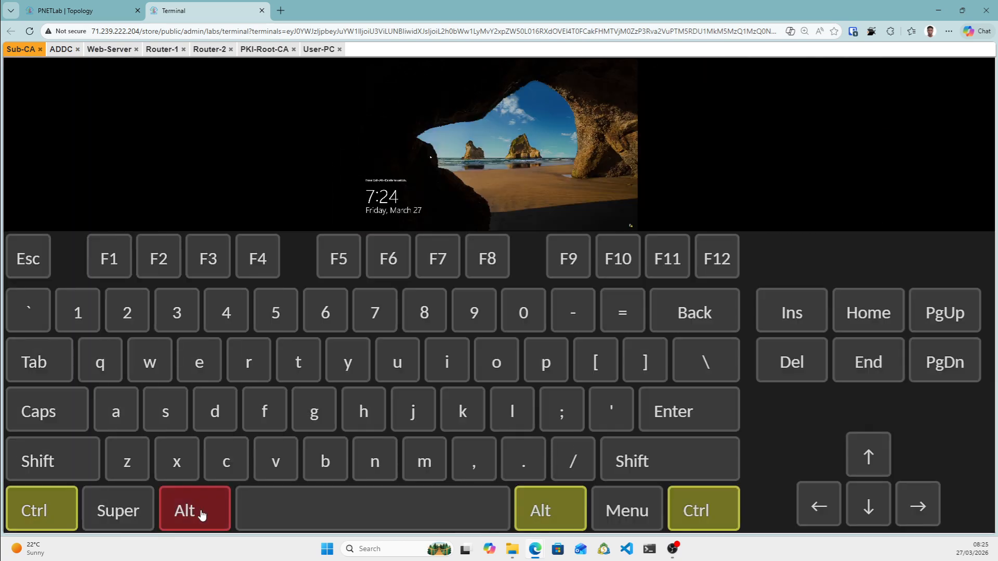
click(799, 362)
key(ctrl+alt+shift)
click(26, 312)
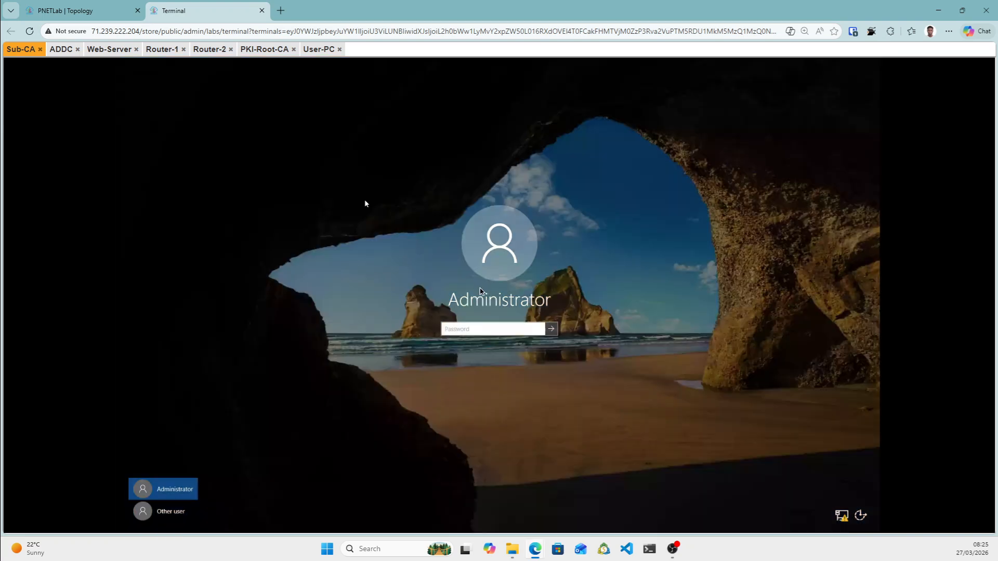
Sign in to Sub-CA as DOBRE\Administrator, then switch to the PKI-Root-CA console.
click(169, 516)
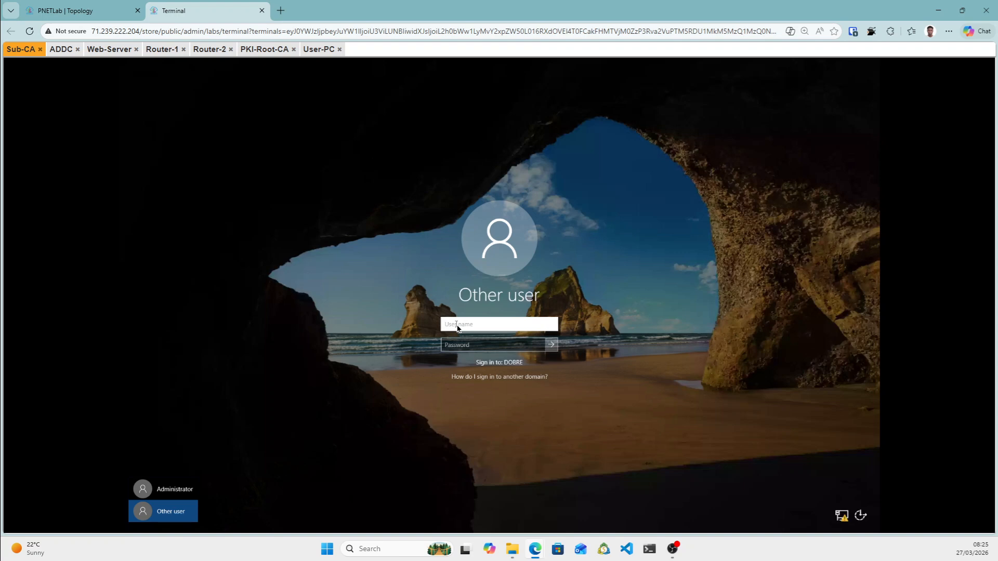
text(Administrator)
key(Tab)
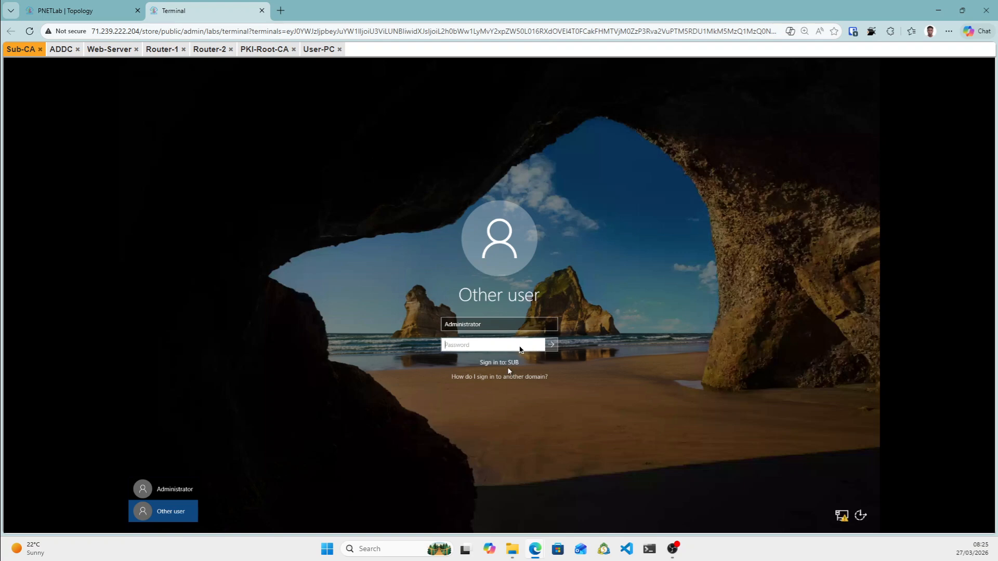
click(491, 329)
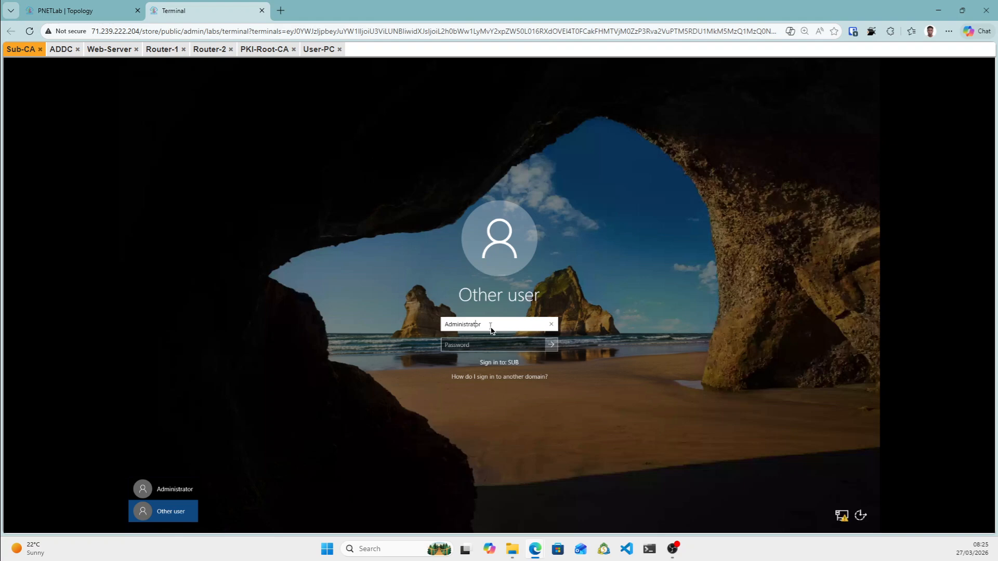
key(Left)
key(Left)
key(Left)
key(Left)
key(Left)
key(Left)
key(Left)
key(Left)
key(Left)
key(Left)
key(Left)
text(D)
text(OBRE\)
text(\)
click(480, 344)
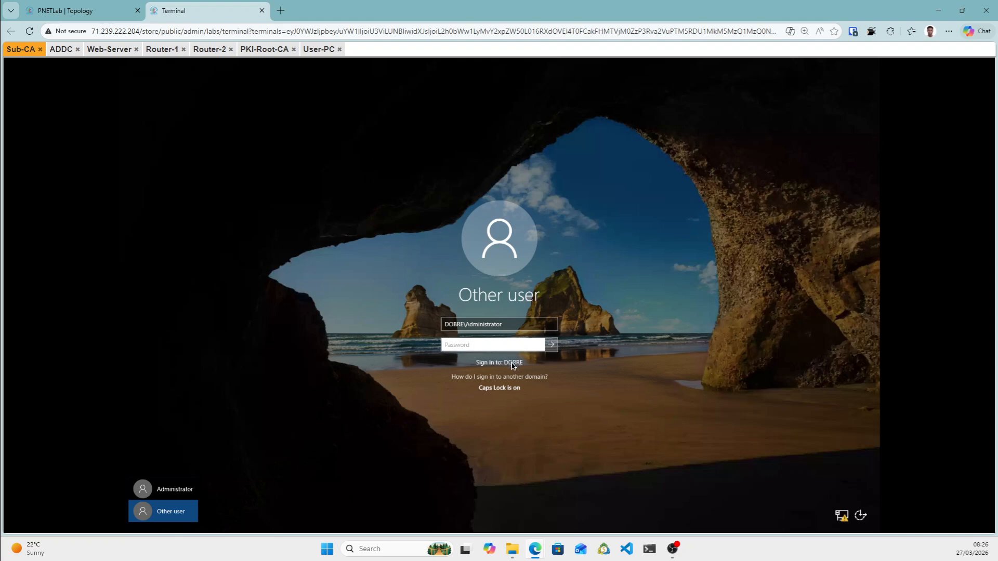
key(shift+Tab)
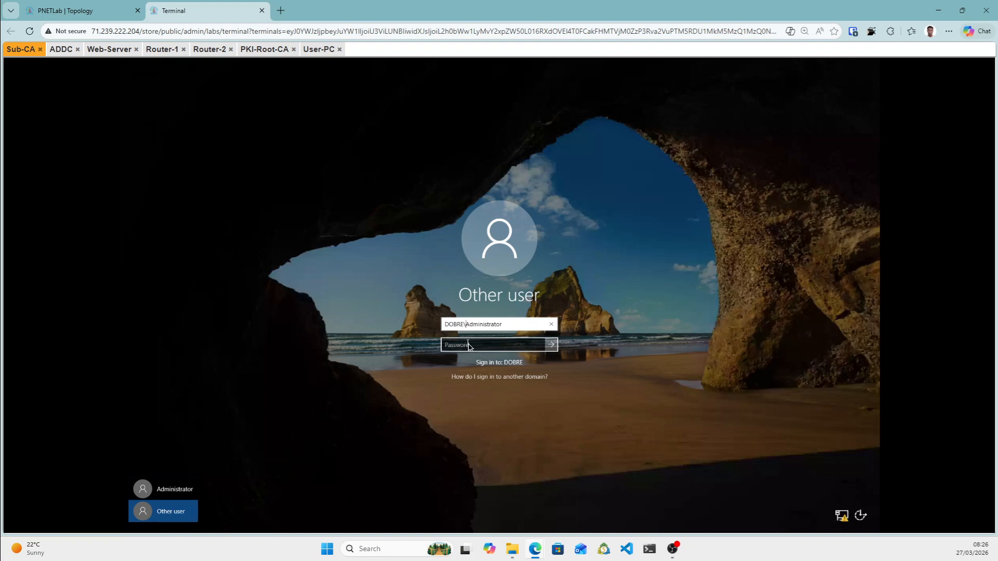
click(468, 347)
key(Caps_Lock)
text(•••••••)
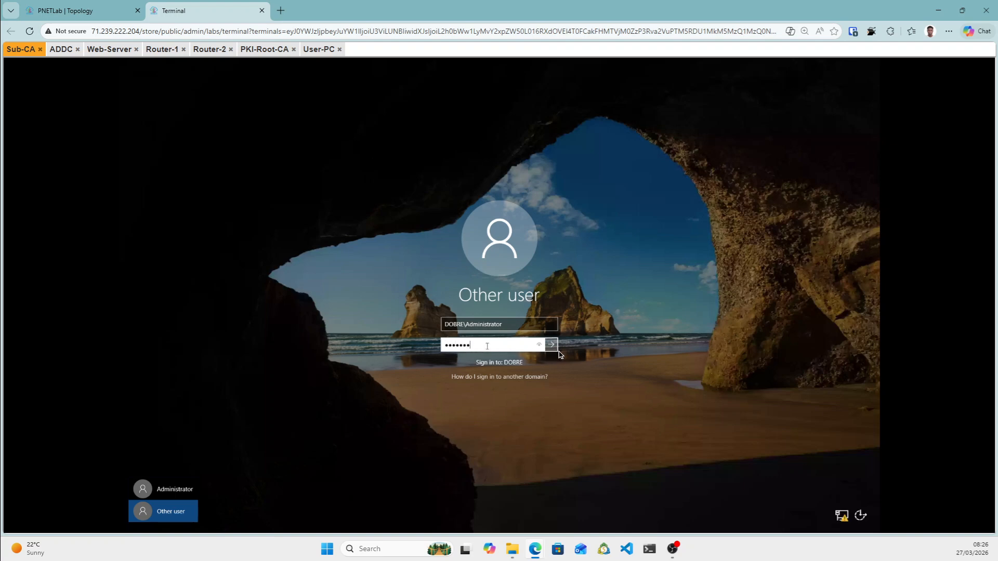
click(556, 349)
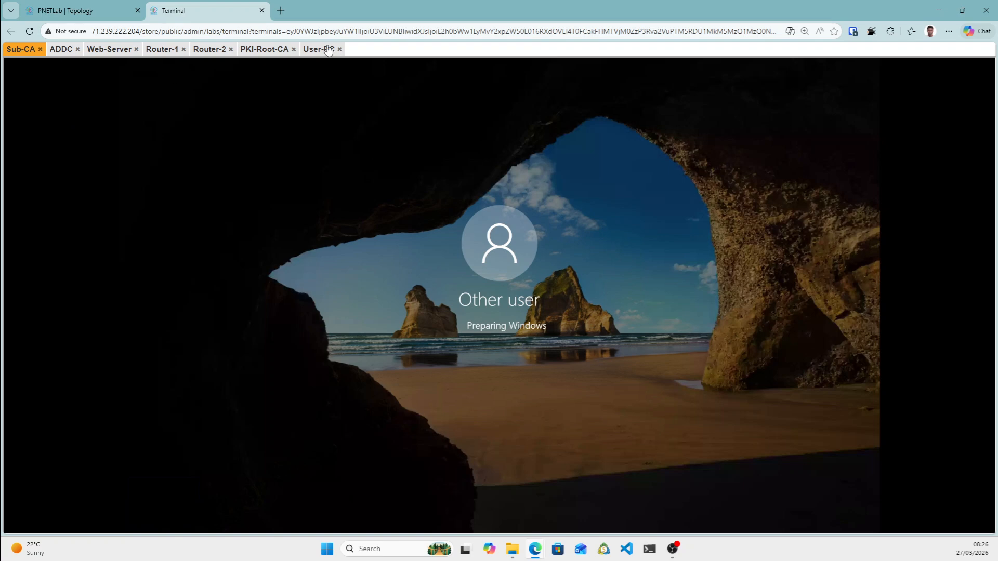
click(263, 49)
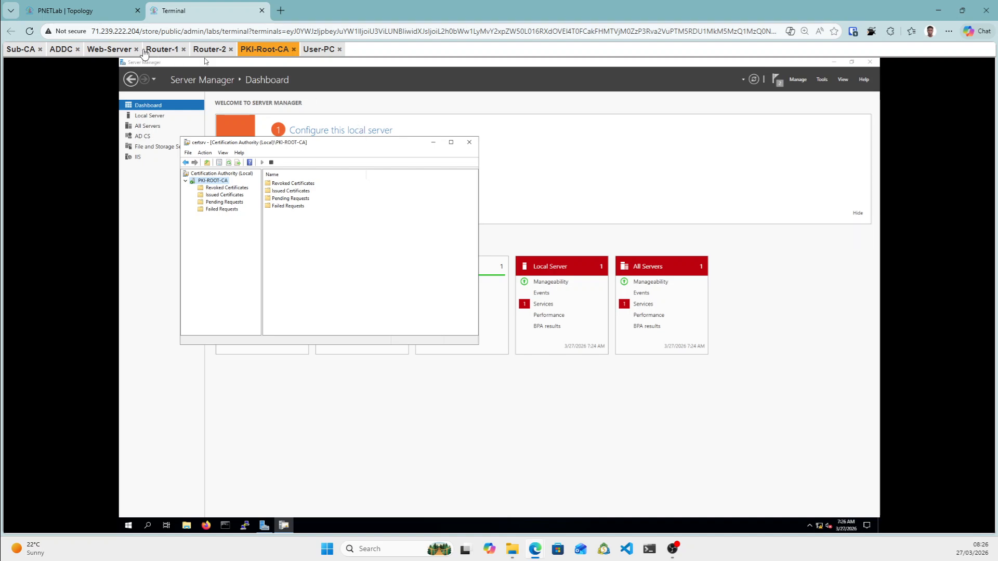
Close the Router-1 and Router-2 consoles, then cycle through ADDC and Web-Server back to Sub-CA.
click(183, 50)
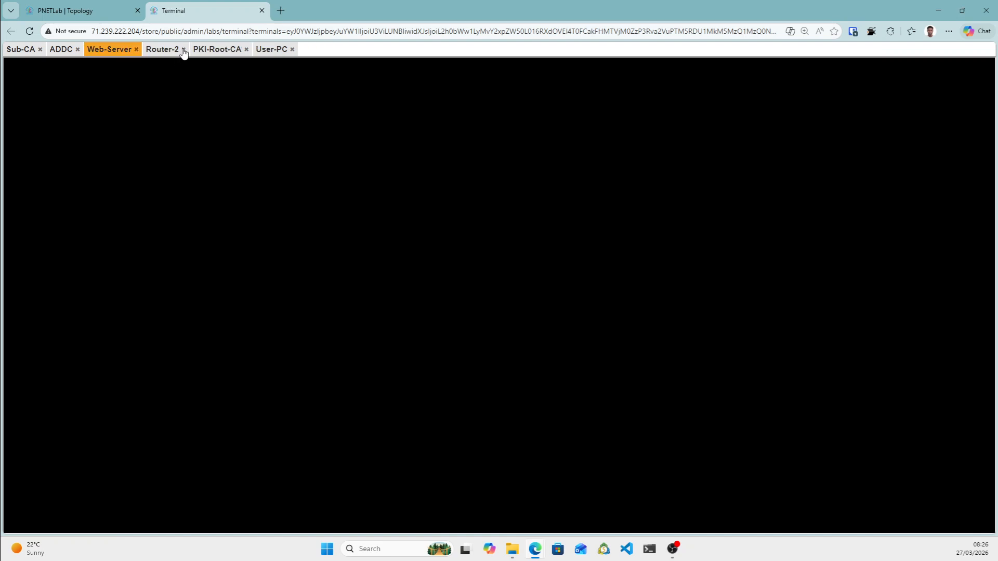
click(183, 49)
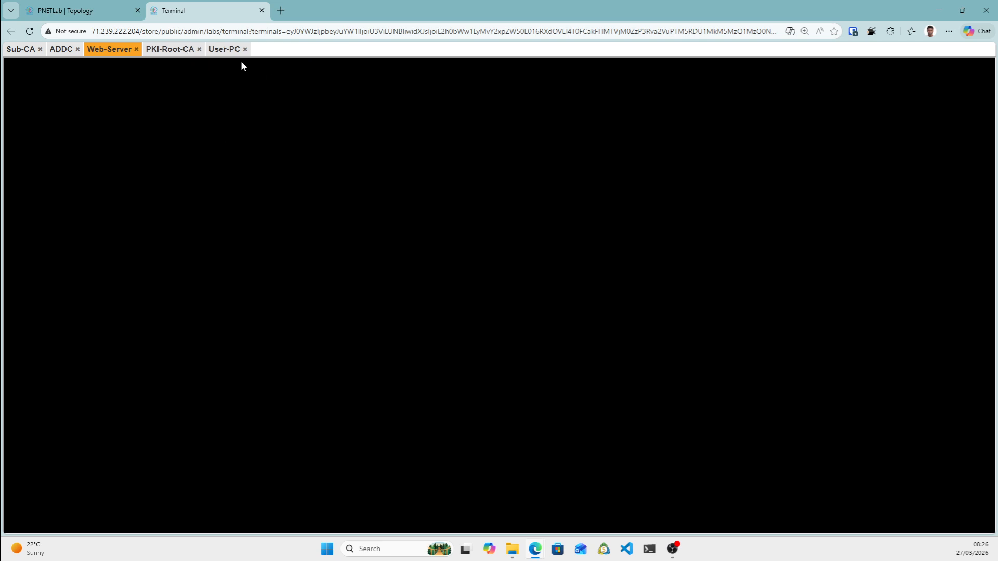
click(17, 50)
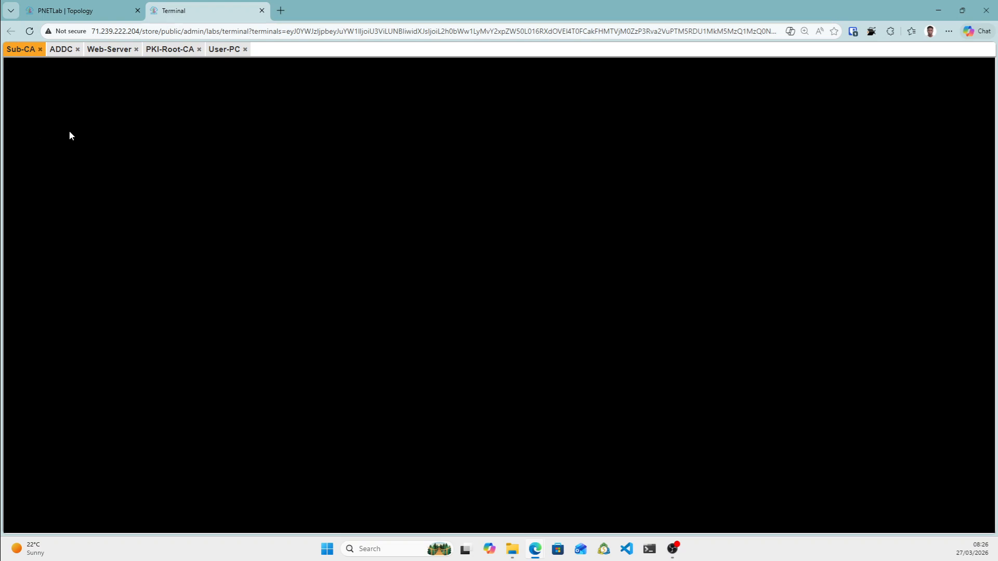
click(61, 50)
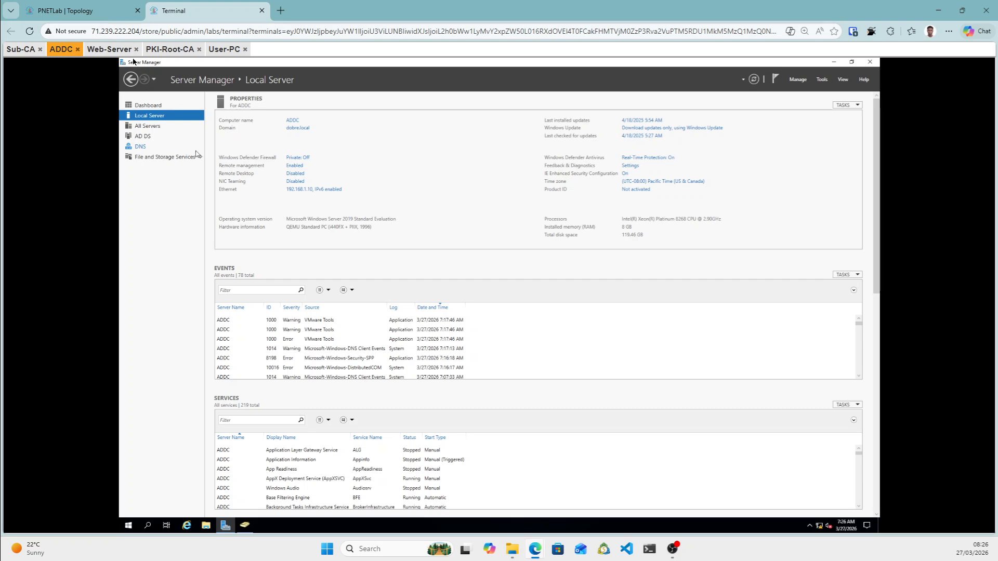
click(114, 54)
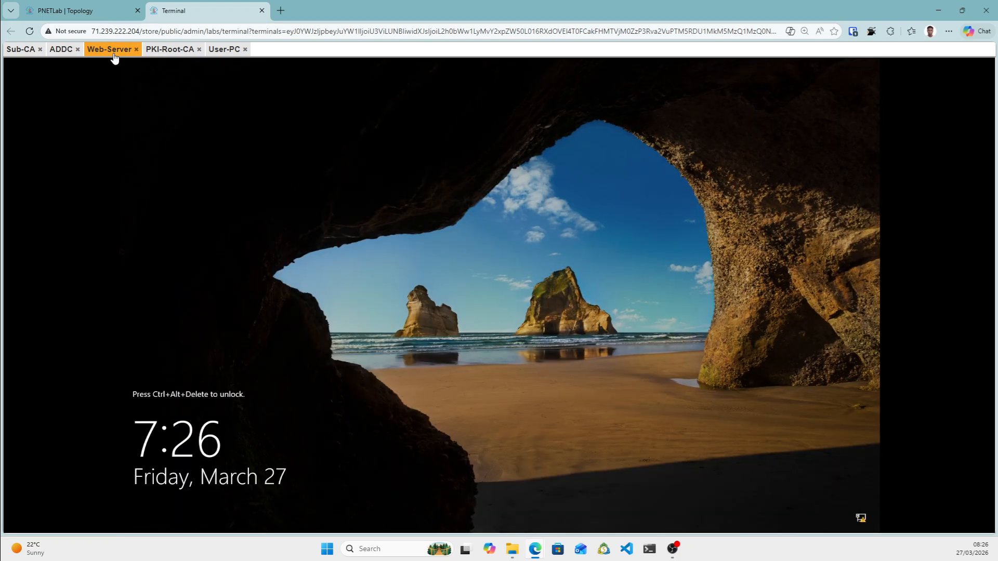
click(64, 52)
click(19, 52)
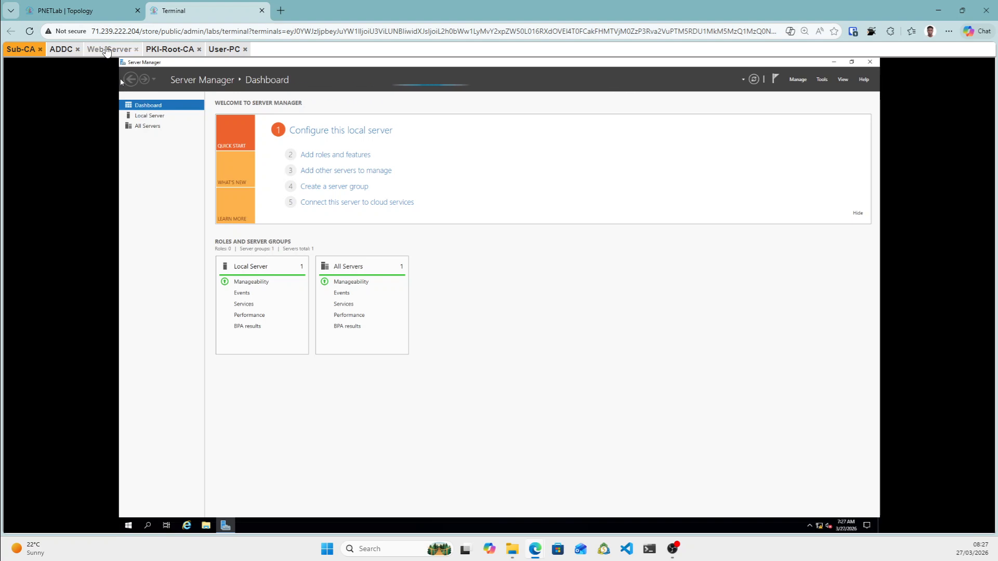
Send Ctrl+Alt+Del to the Web-Server console with the on-screen keyboard, then set input back to None.
click(108, 50)
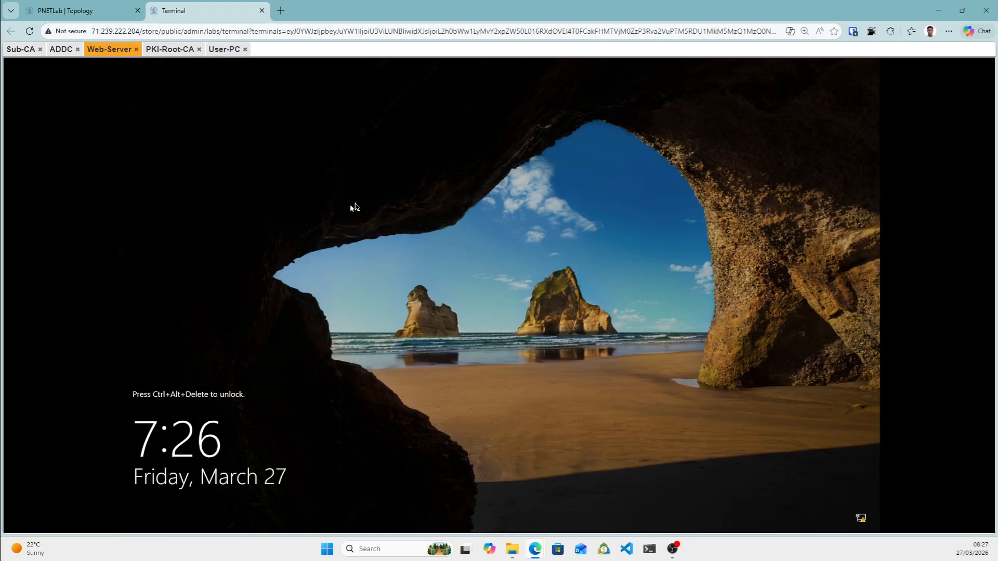
key(ctrl+alt+shift)
click(19, 458)
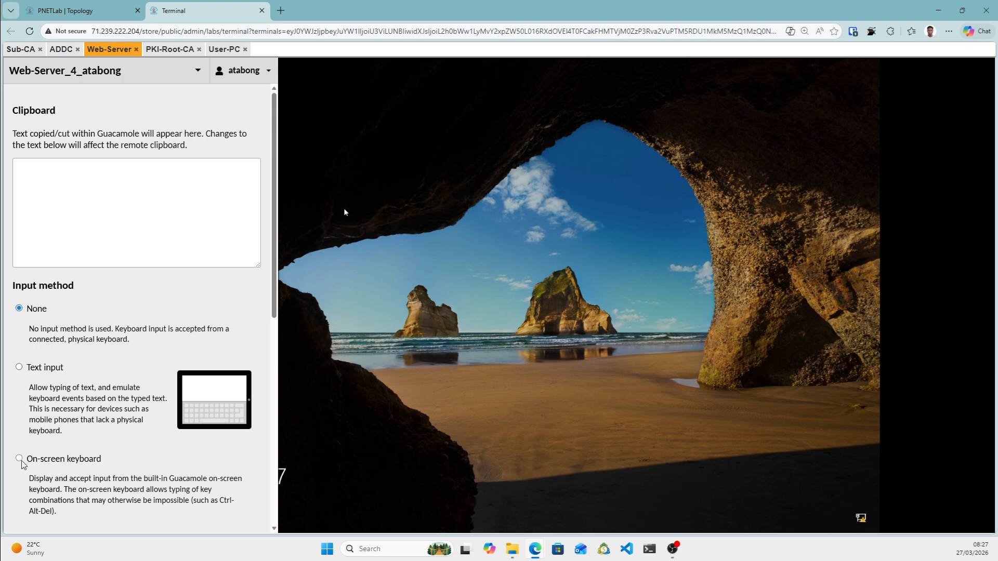
click(65, 521)
click(187, 520)
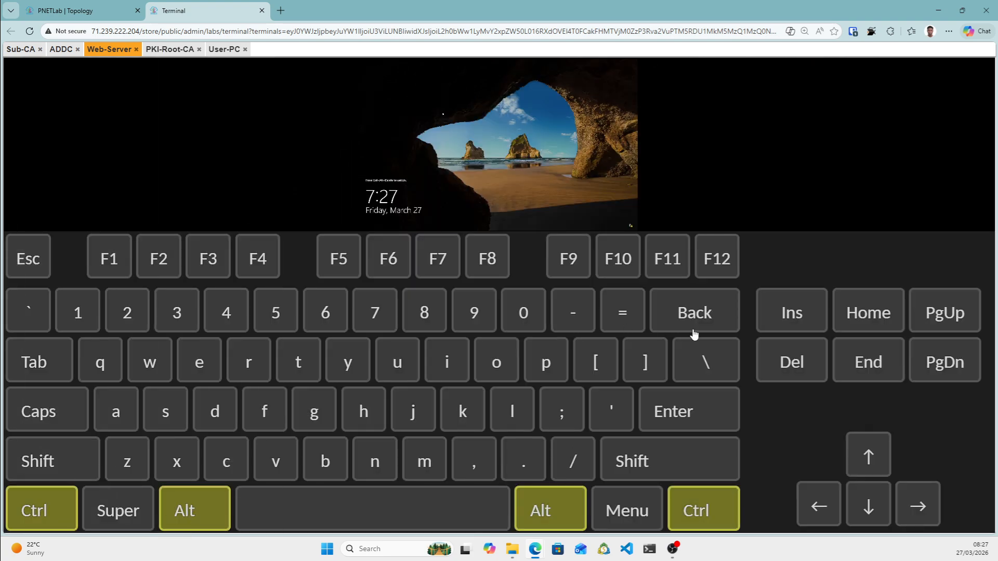
key(ctrl+alt+shift)
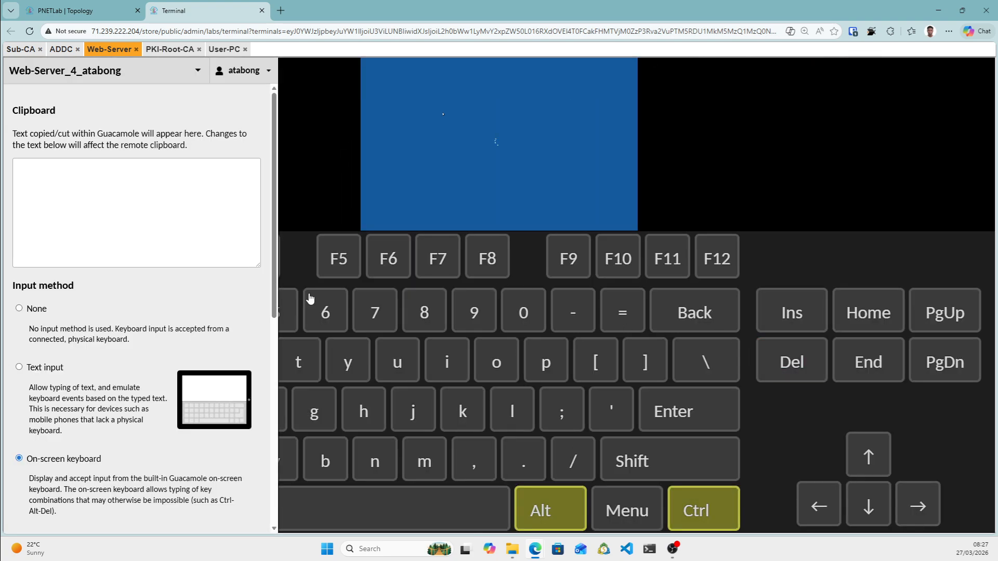
click(23, 312)
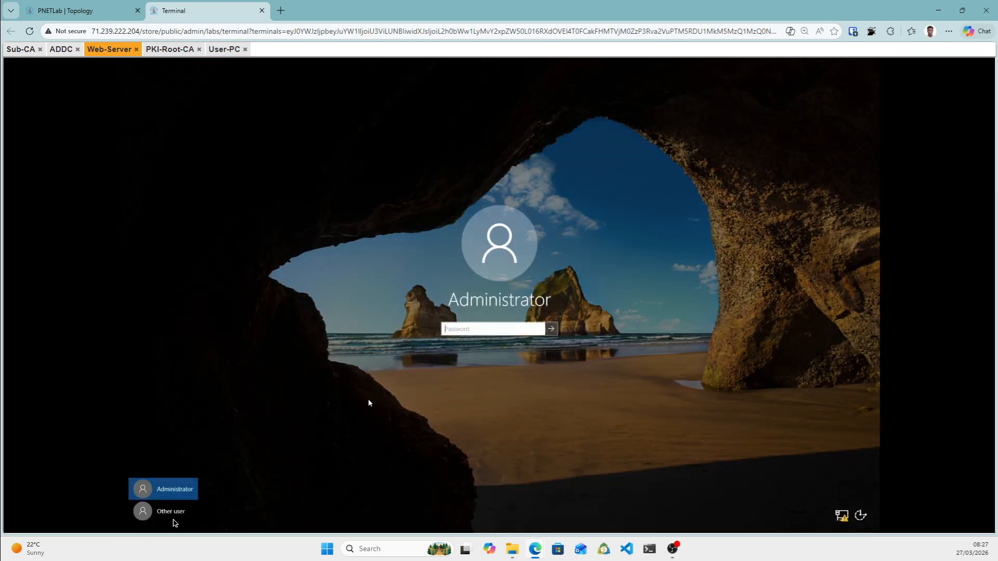
Sign in as Other user with the DOBRE domain Administrator account and its password.
click(163, 514)
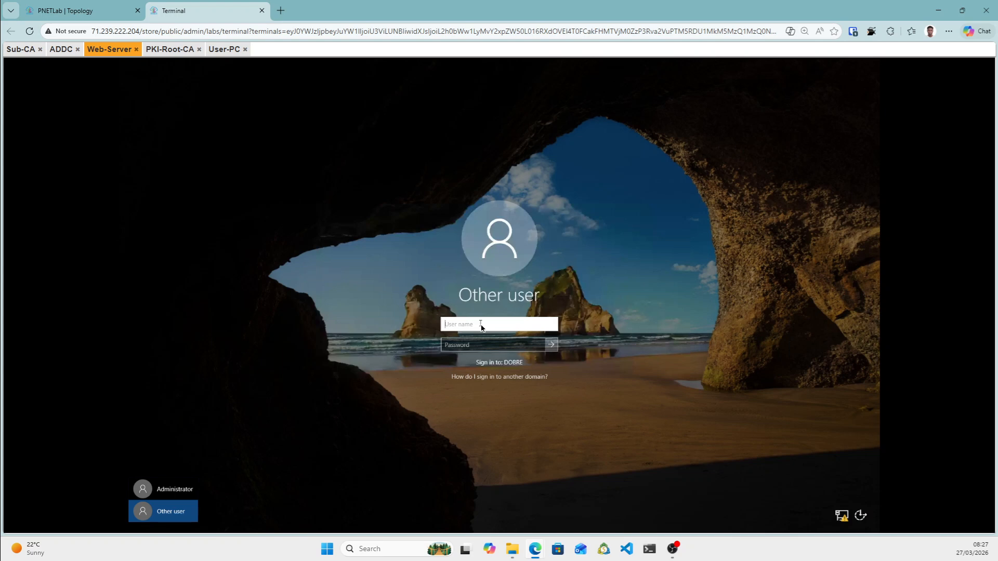
text(DOBRE\Administrator)
key(Tab)
text(P)
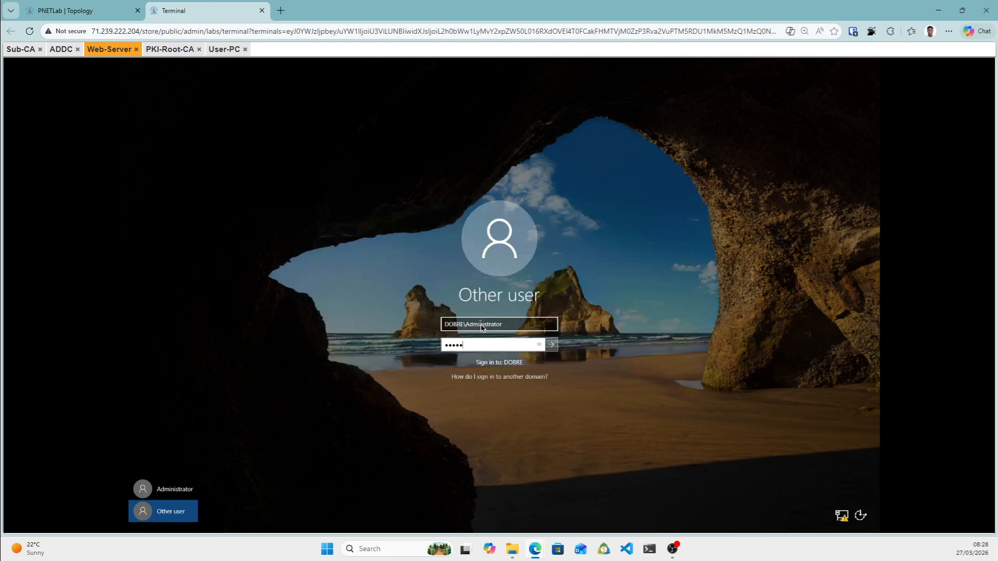
key(Return)
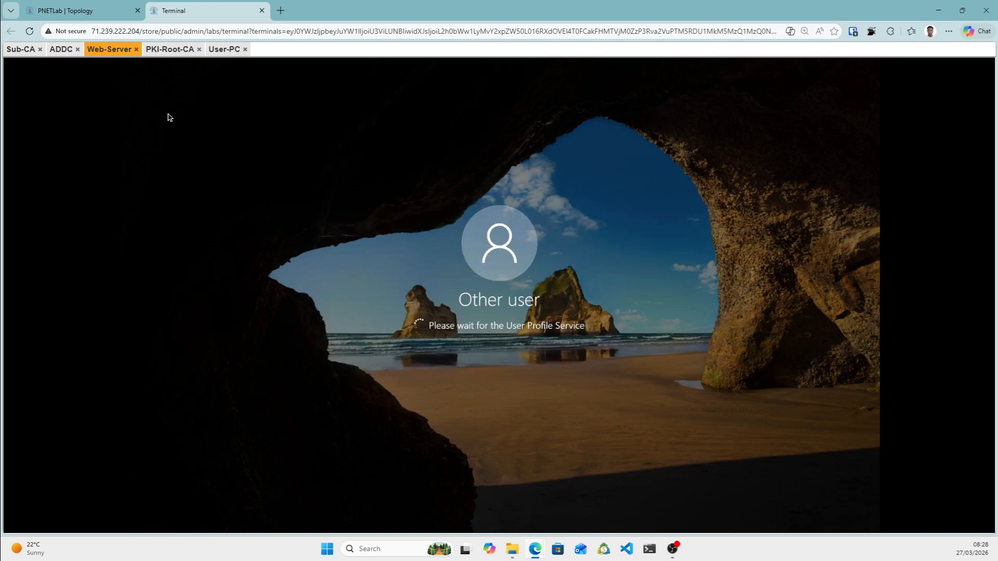
On Sub-CA, start Add Roles and Features with a role-based install on the local server.
click(21, 51)
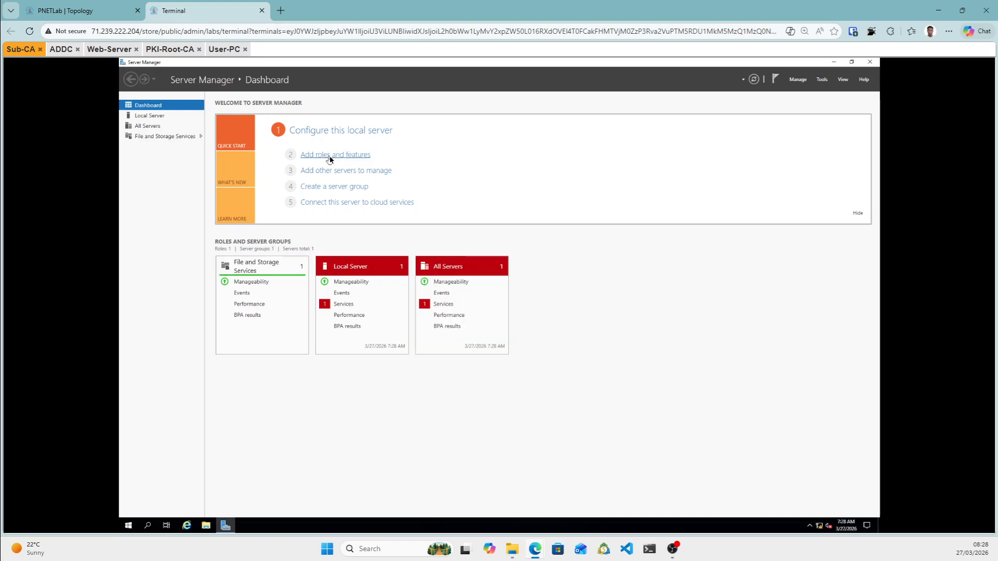
click(330, 156)
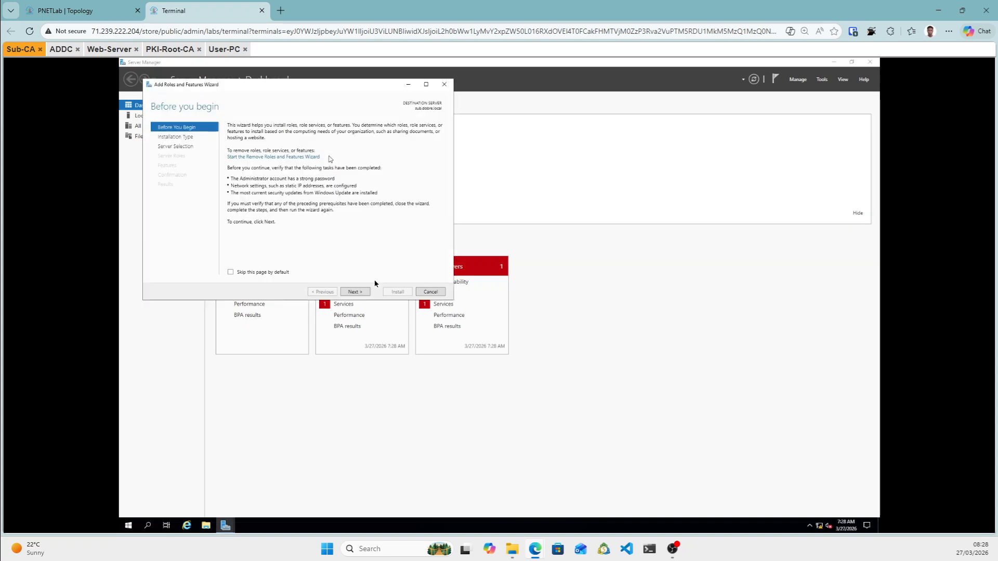
click(357, 294)
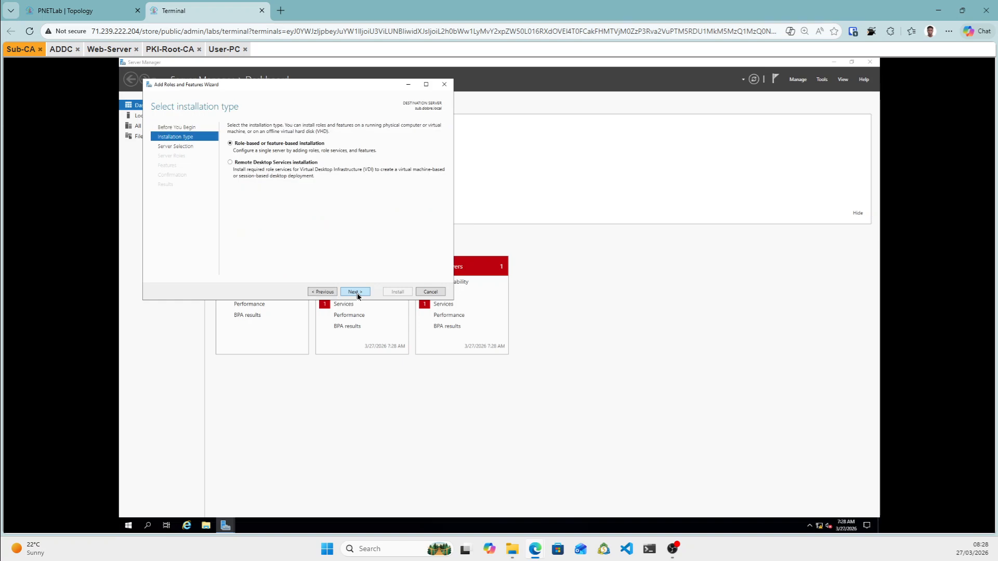
click(358, 294)
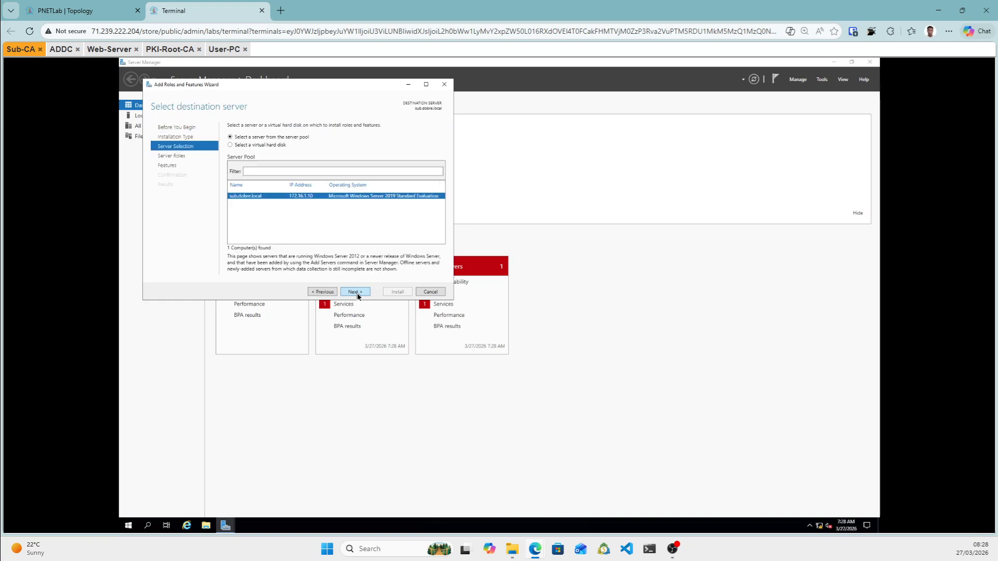
click(357, 294)
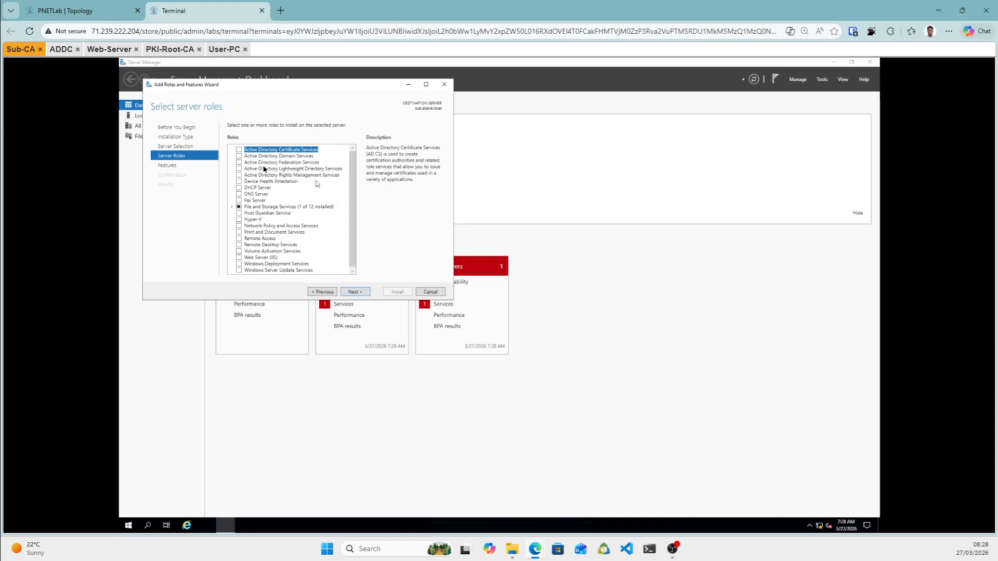
Tick AD CS and Web Server (IIS), accept their required features, and skip extra features.
click(239, 150)
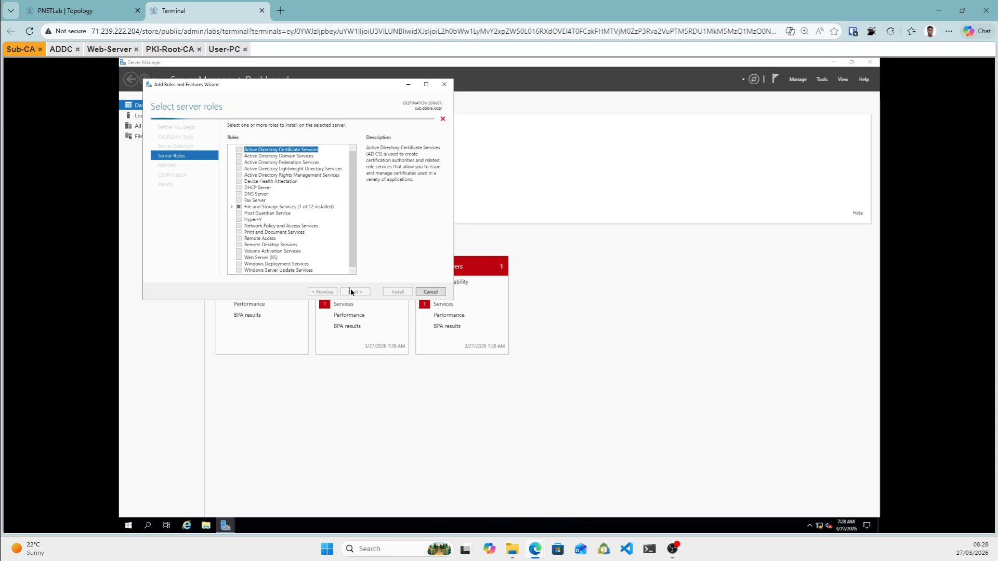
click(327, 263)
click(239, 258)
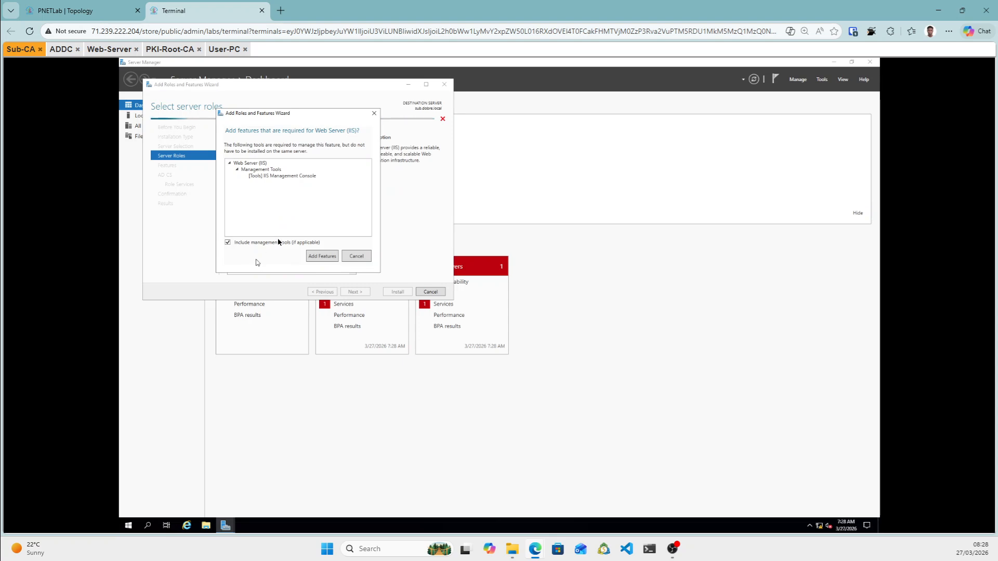
click(319, 257)
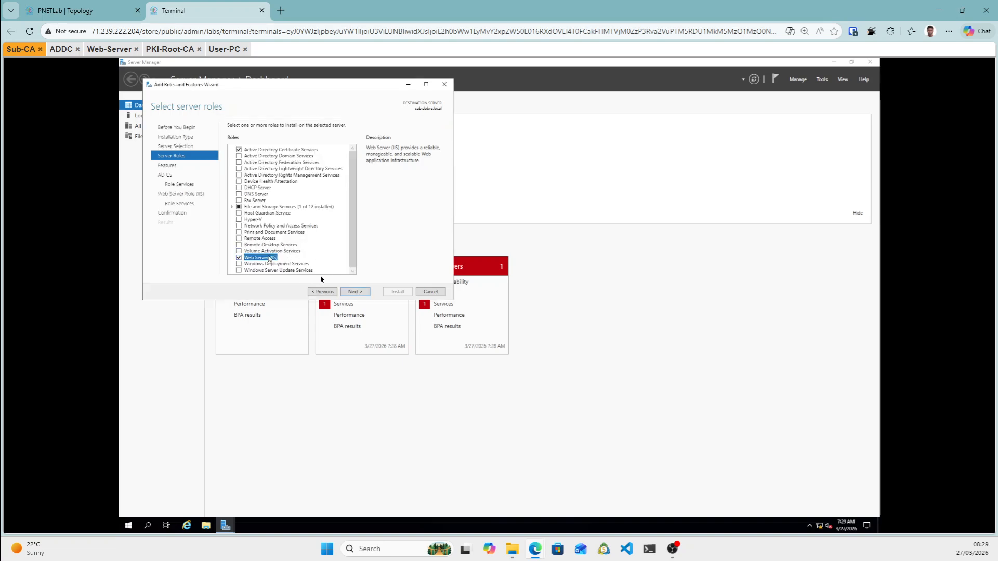
click(356, 292)
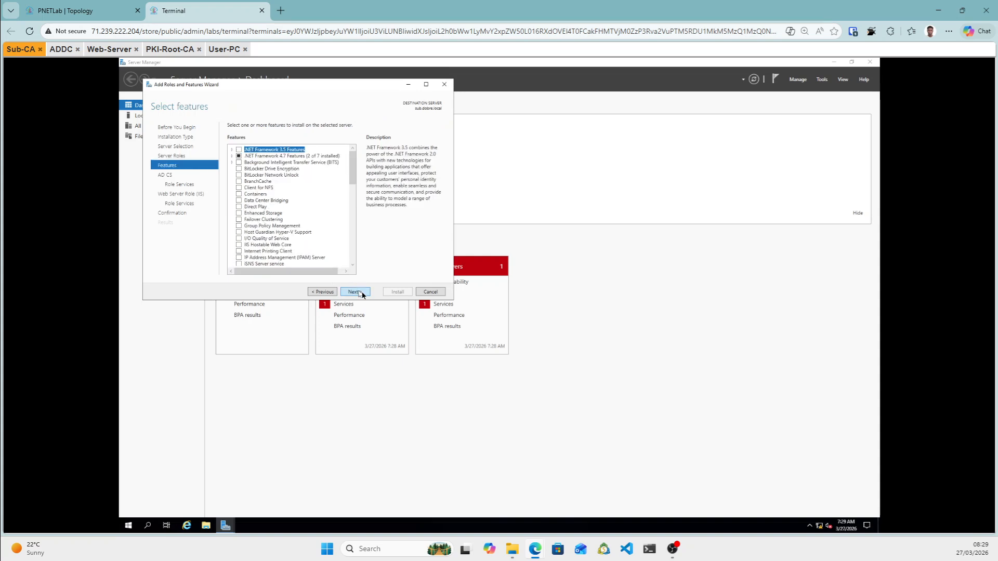
click(363, 294)
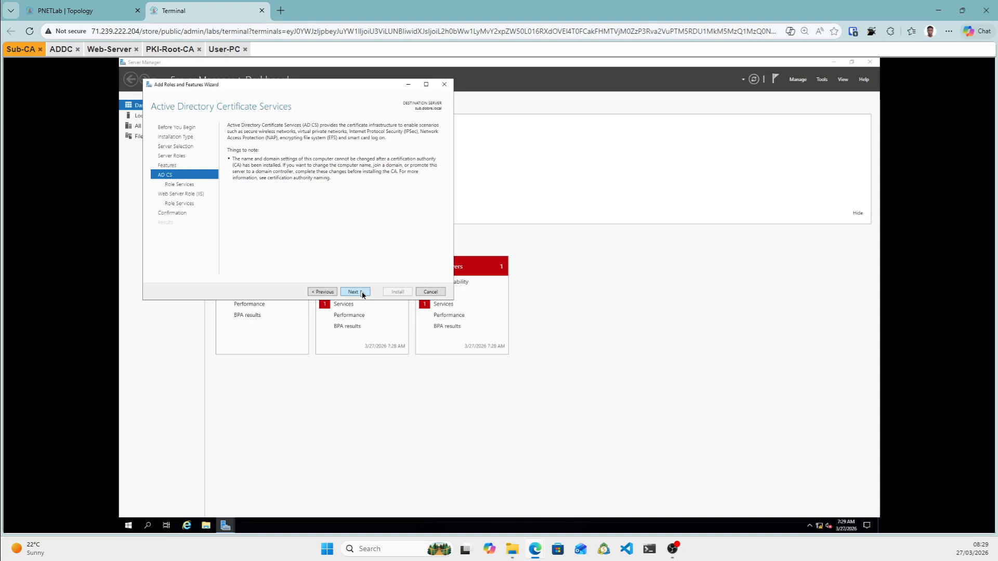
Add the Certification Authority Web Enrollment role service with its required features.
click(362, 294)
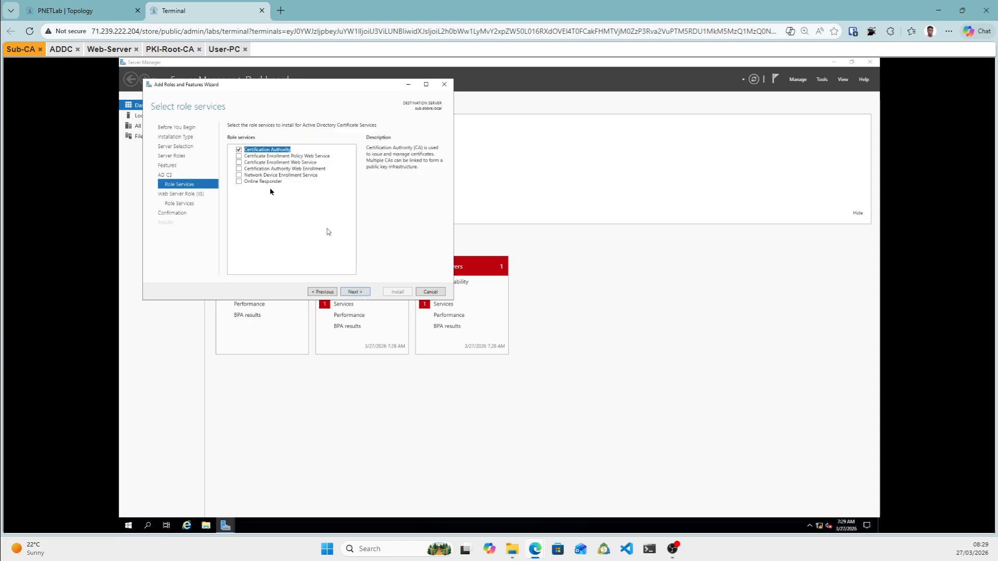
click(240, 169)
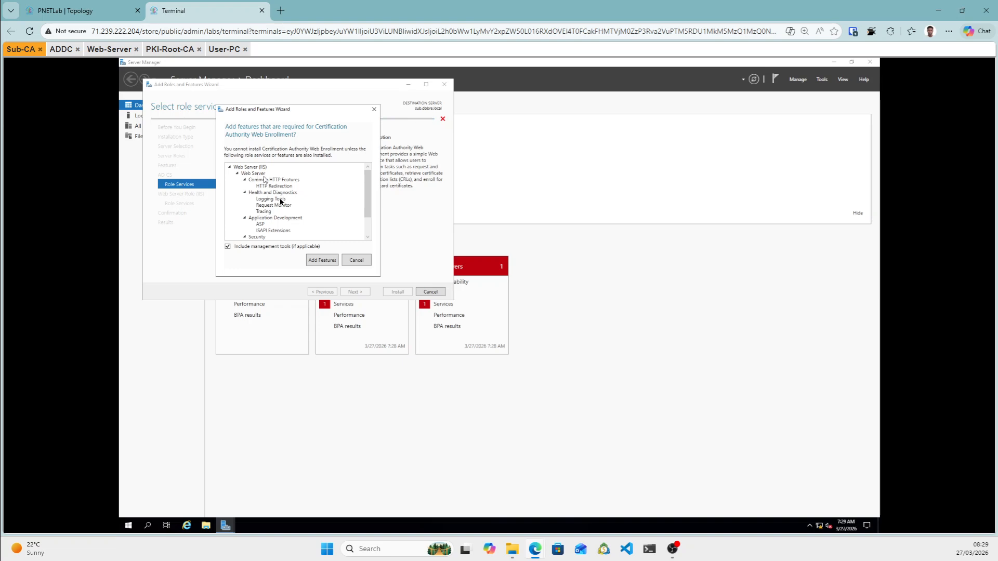
click(322, 260)
Keep the default IIS role services, start the Sub-CA installation, and switch to Web-Server.
click(353, 292)
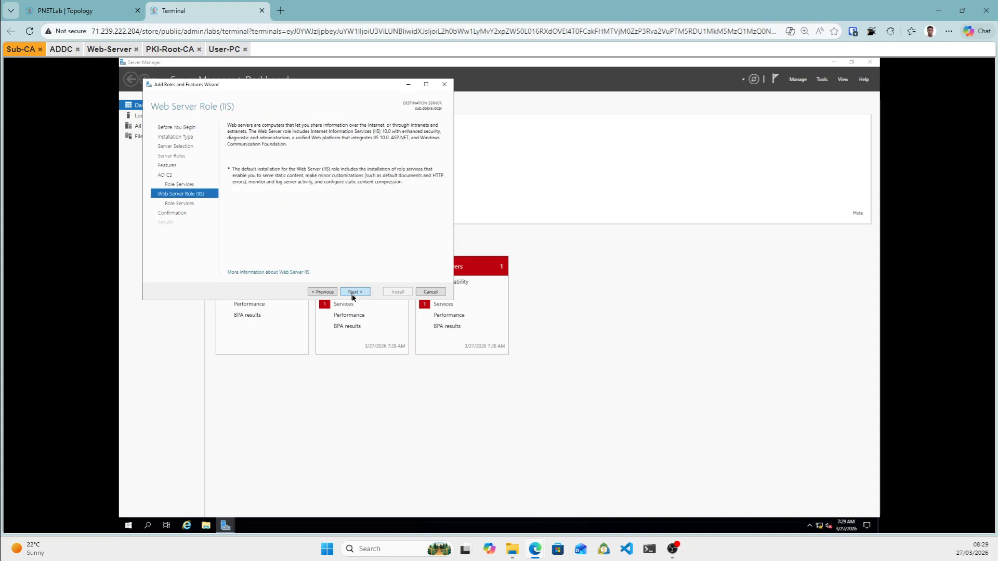
click(353, 292)
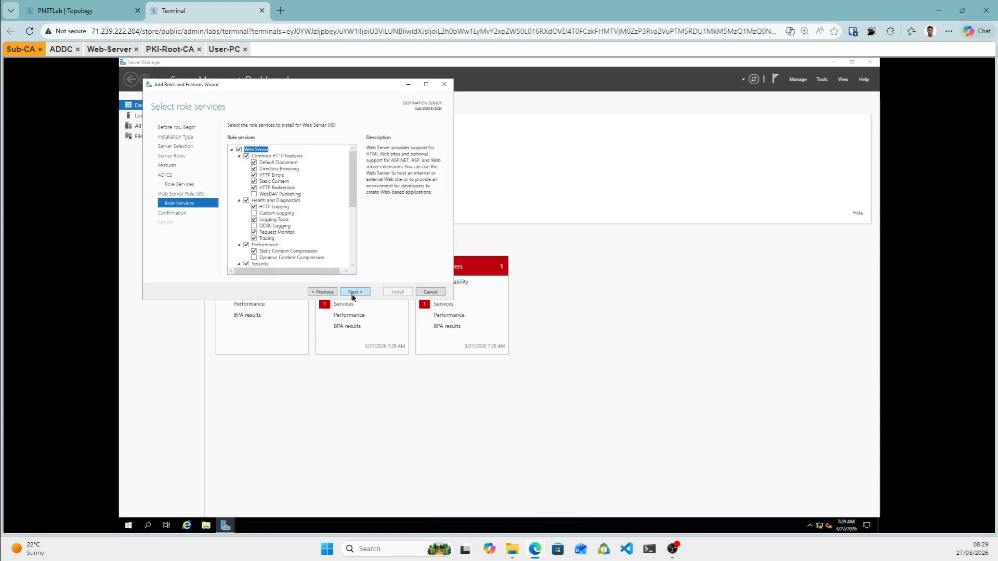
click(353, 292)
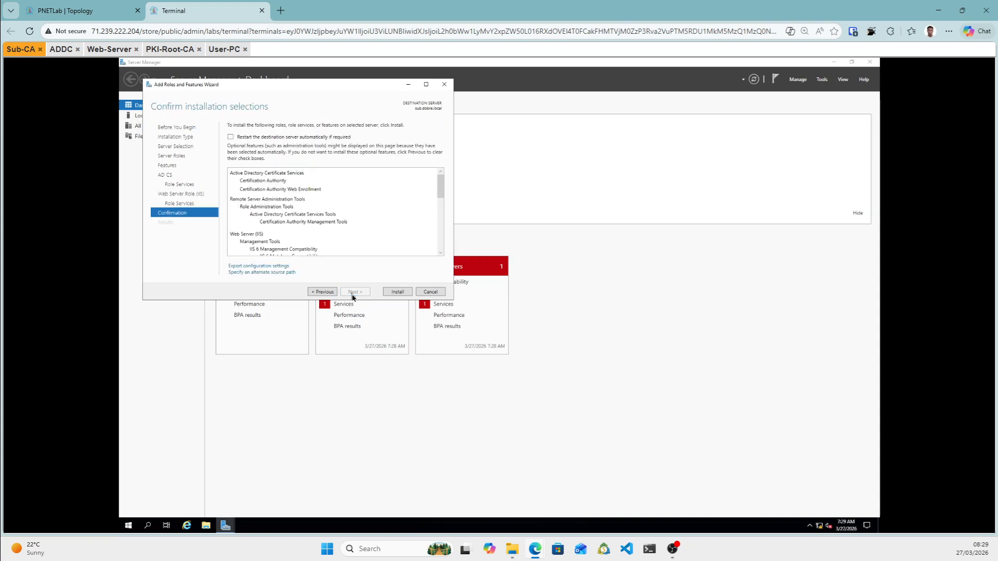
click(409, 293)
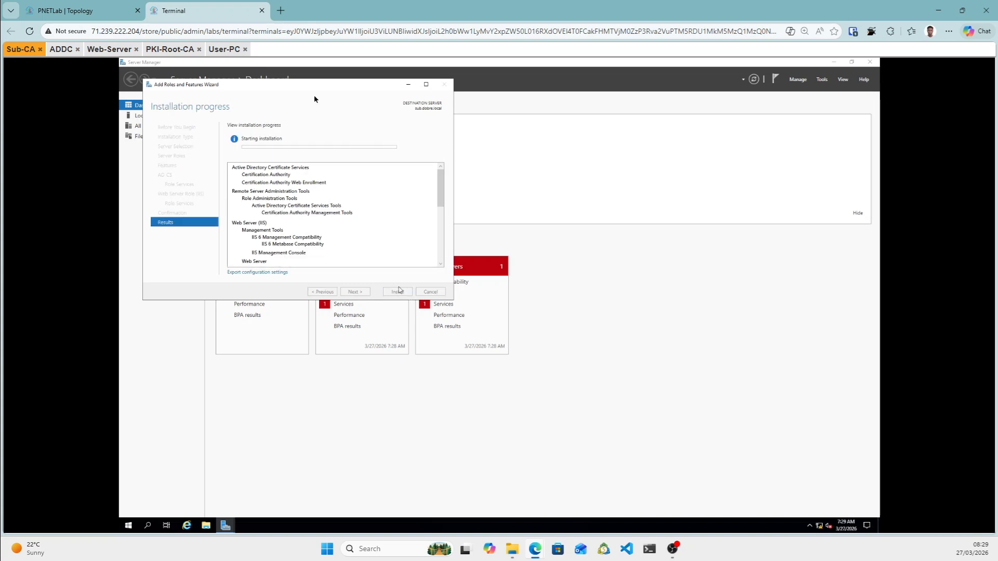
click(104, 50)
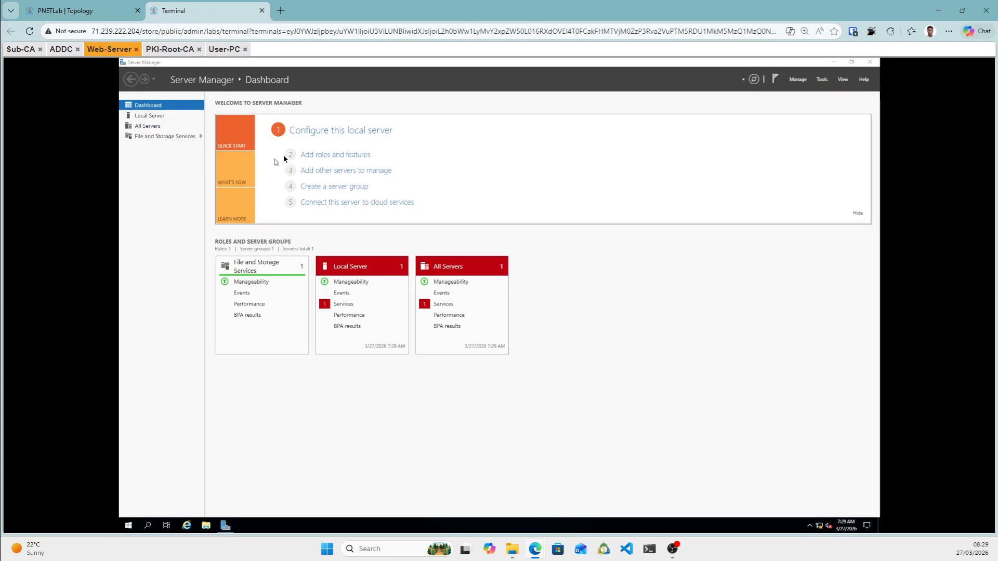
On Web-Server, start Add Roles and Features with a role-based install on the local server.
click(321, 155)
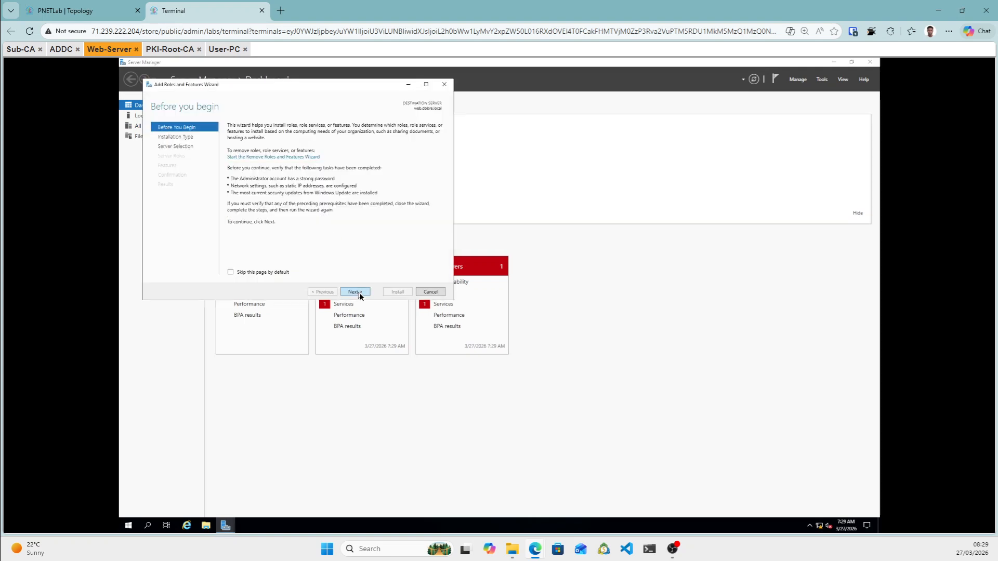
click(359, 292)
click(360, 292)
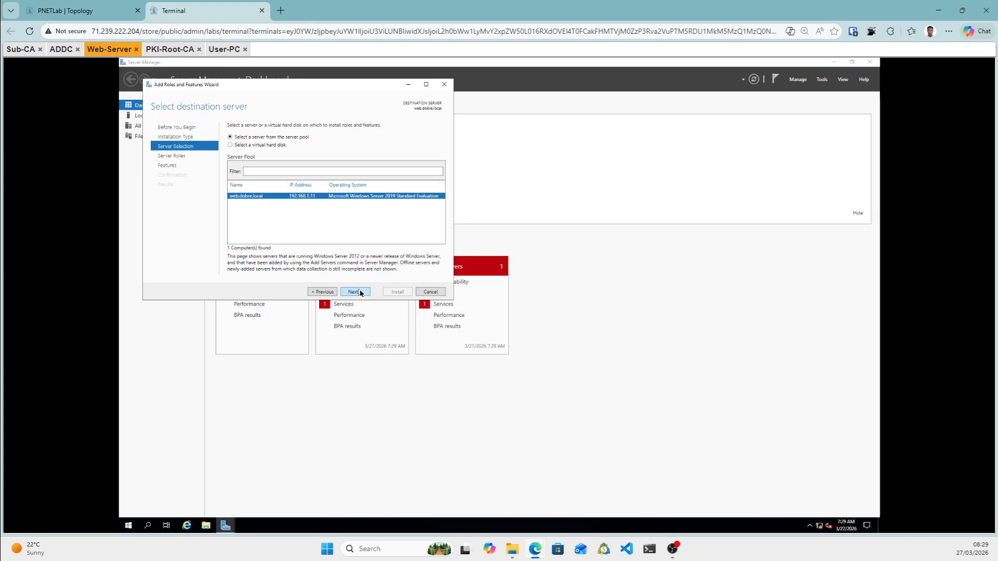
click(361, 292)
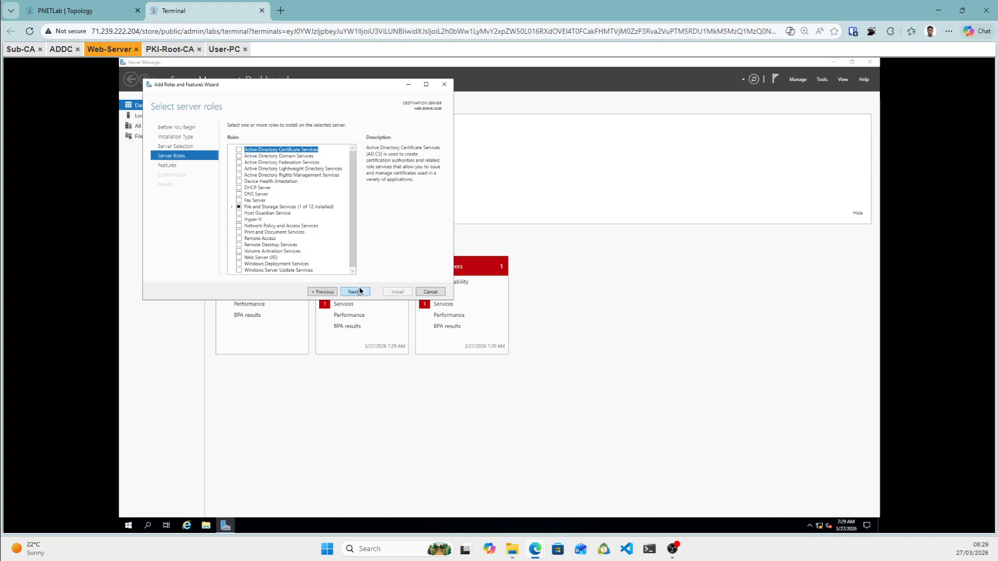
Select Web Server (IIS) with its management tools, keep the default role services, and install.
click(239, 257)
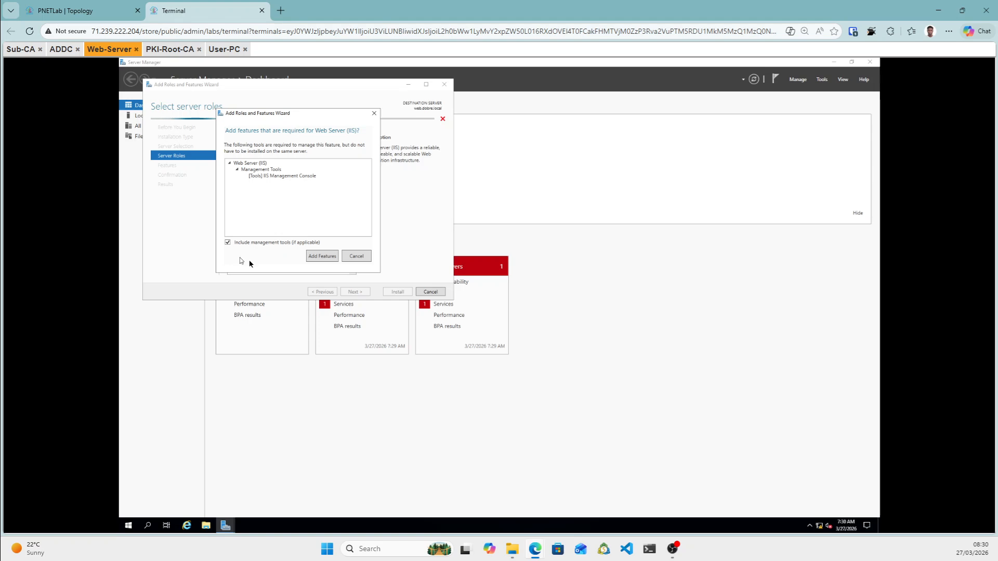
click(322, 256)
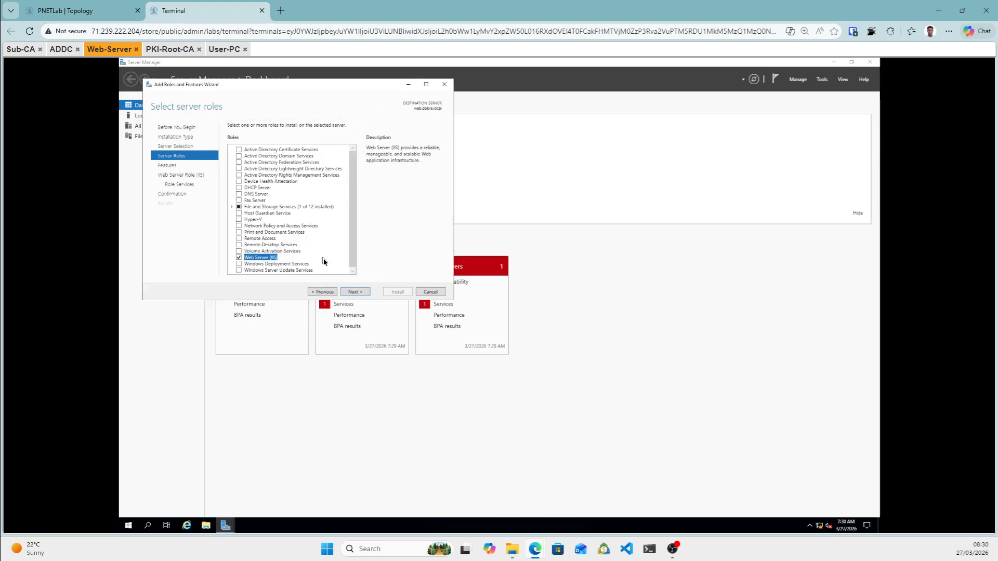
click(355, 292)
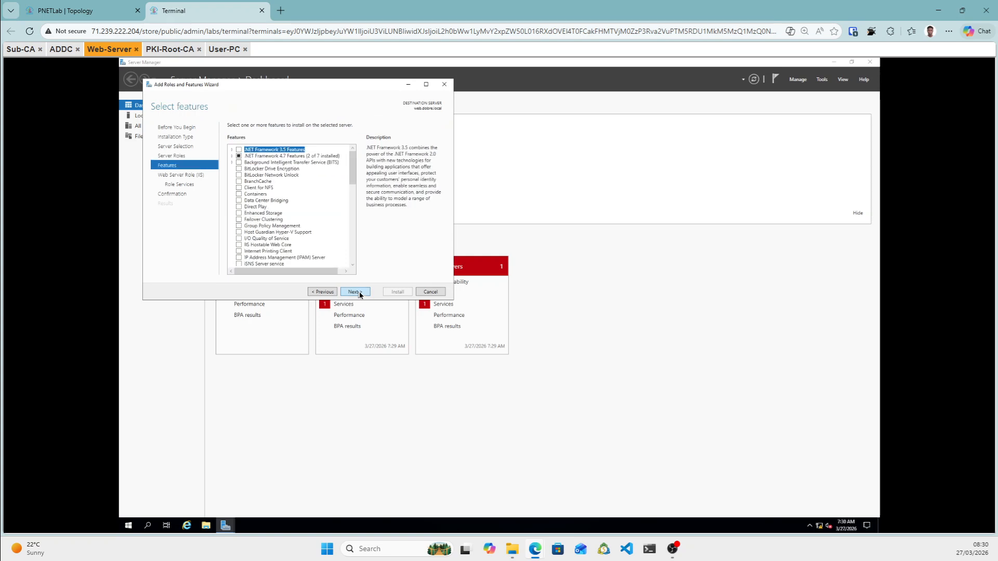
click(355, 292)
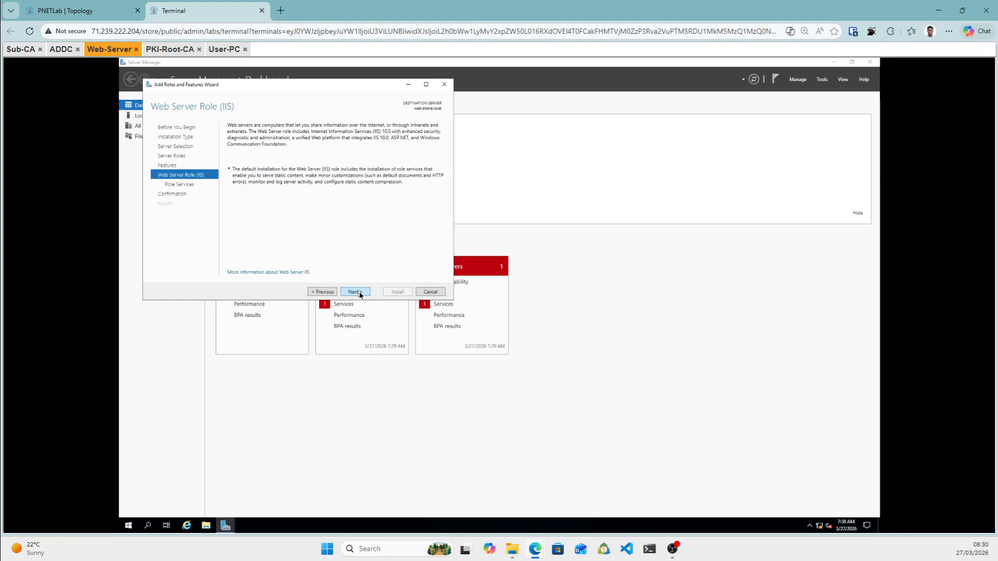
click(355, 292)
click(355, 292)
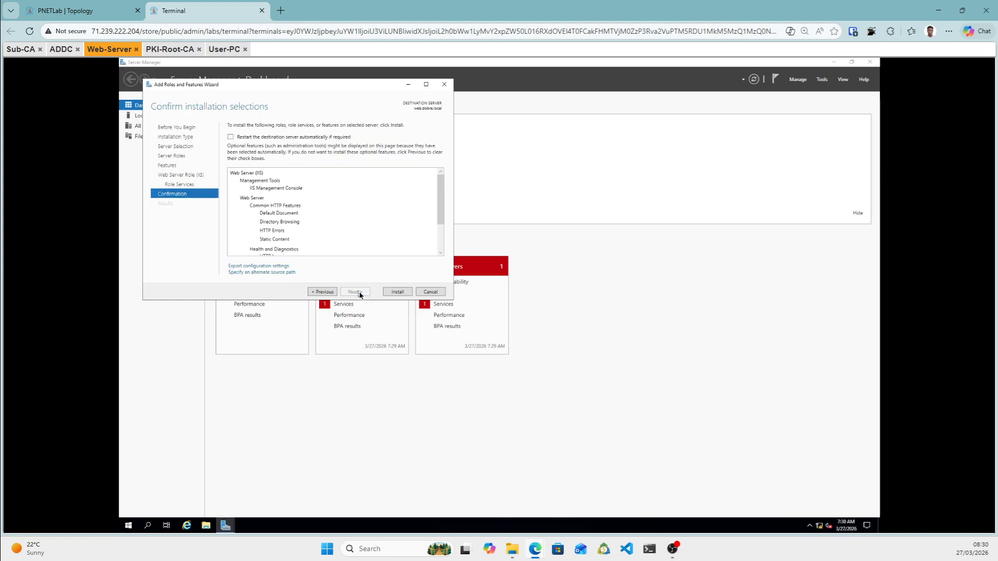
click(400, 292)
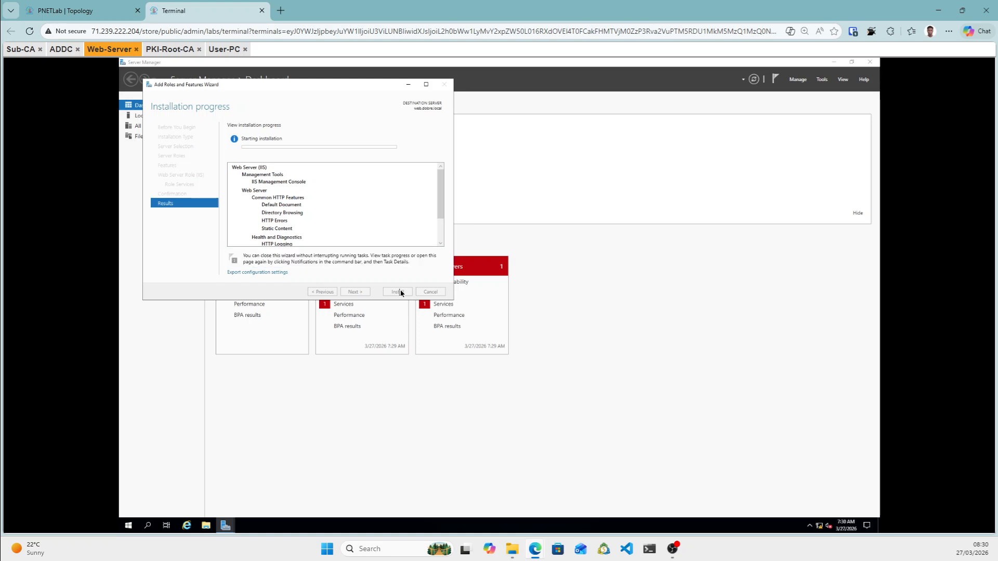
click(20, 50)
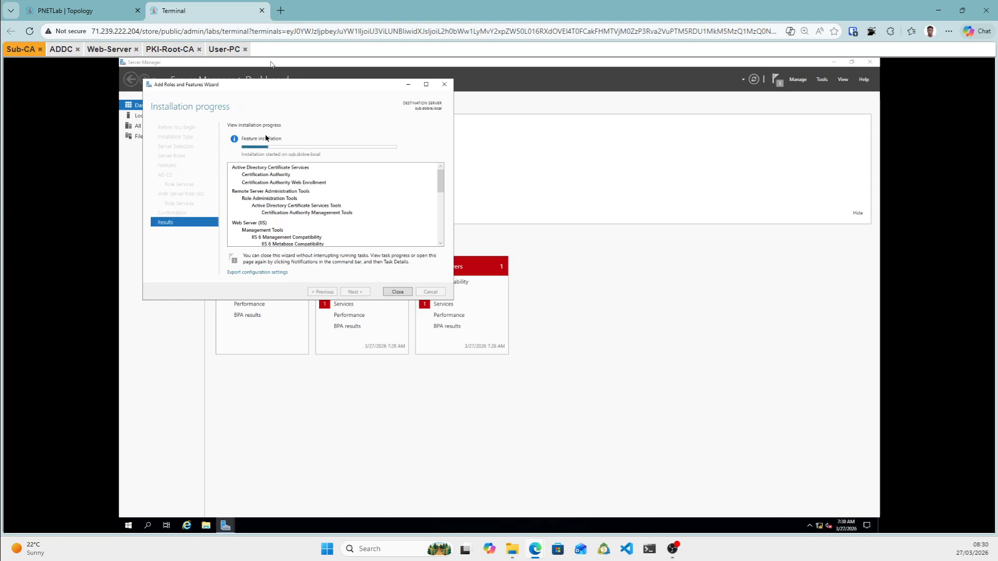
drag(20, 52, 31, 70)
click(110, 50)
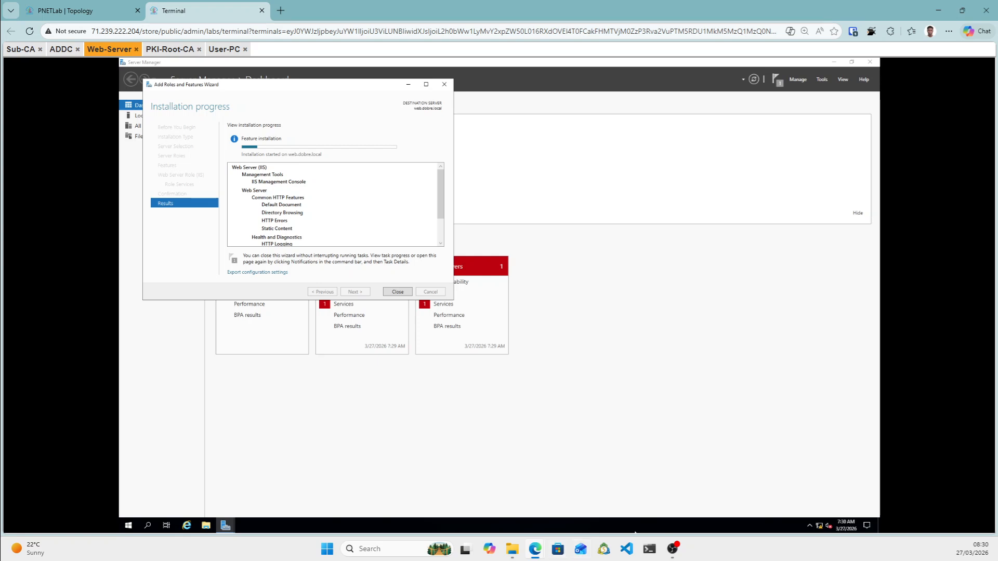
key(alt+Tab)
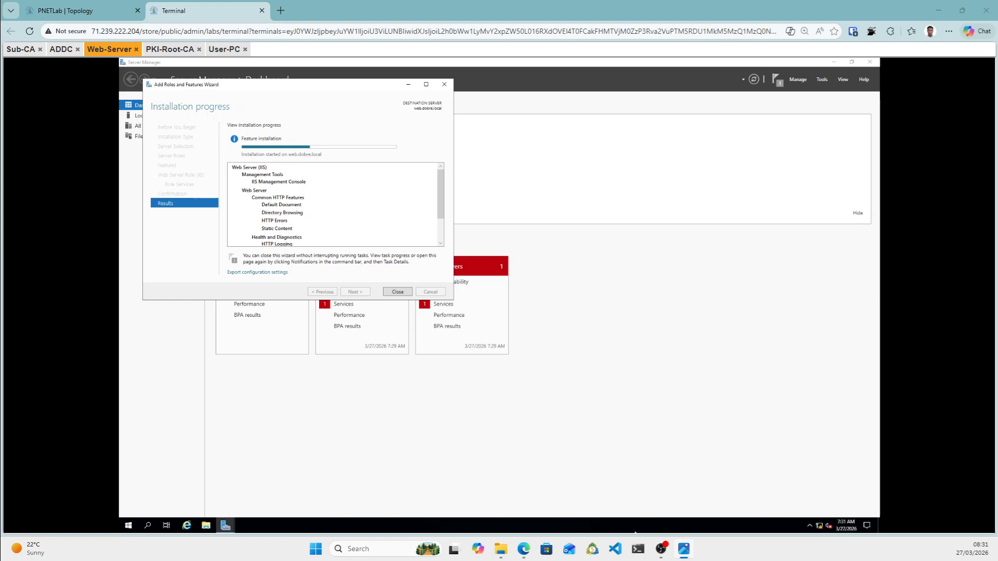
Read the CDP and AIA URLs in the reference screenshot, then put it away and return to Sub-CA.
drag(677, 198, 548, 194)
scroll(576, 343, up, 5)
scroll(576, 347, down, 1)
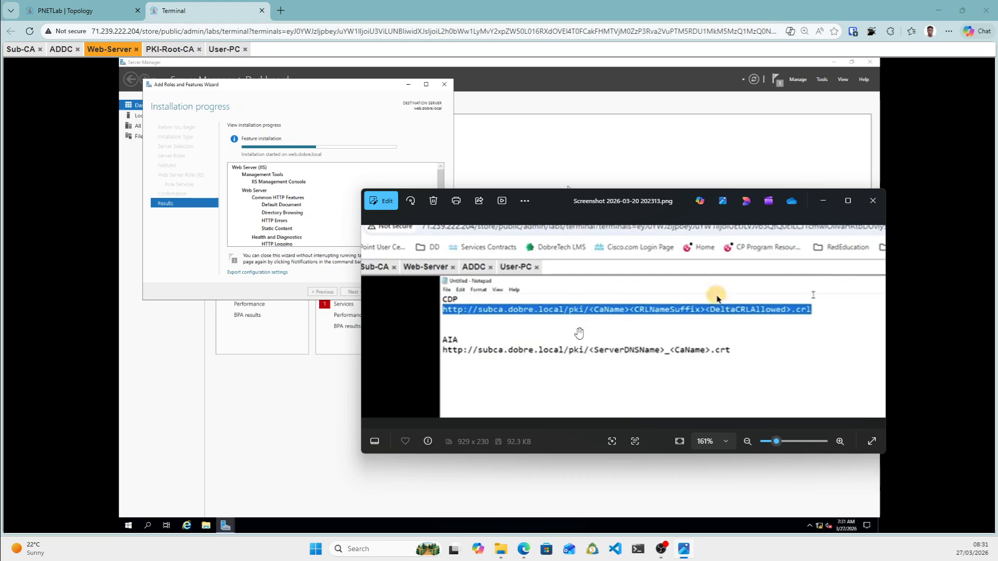
drag(569, 208, 997, 364)
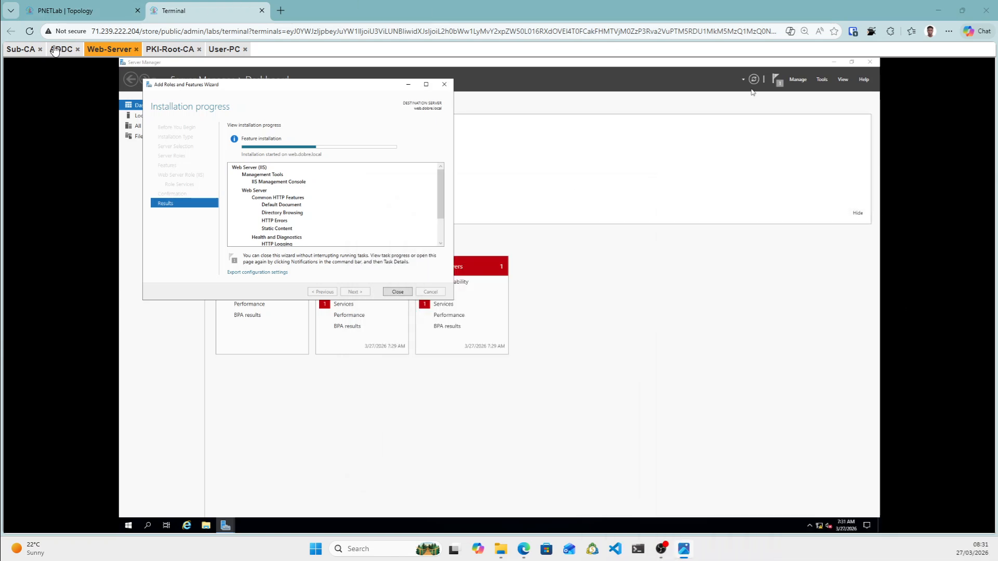
drag(21, 49, 91, 124)
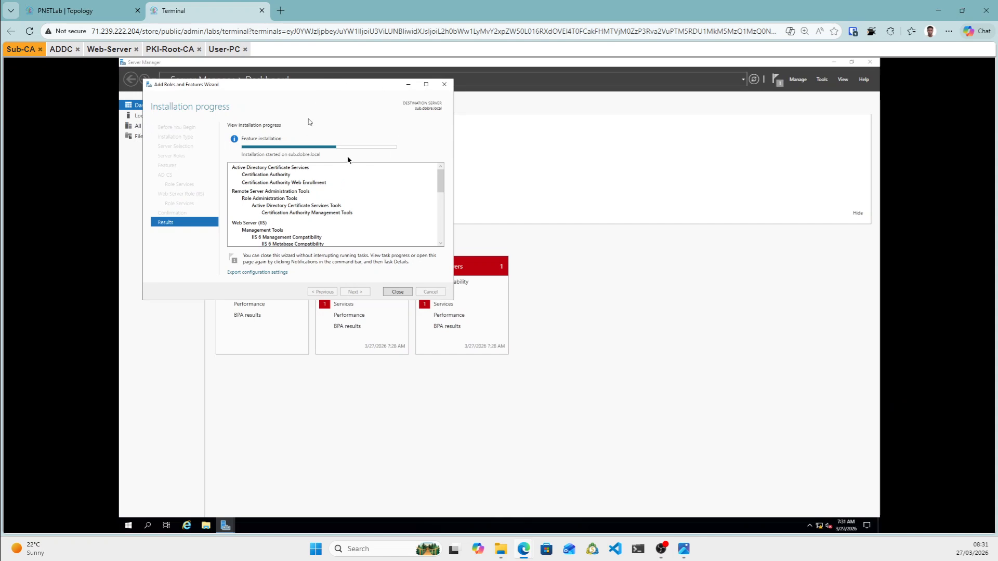
click(83, 12)
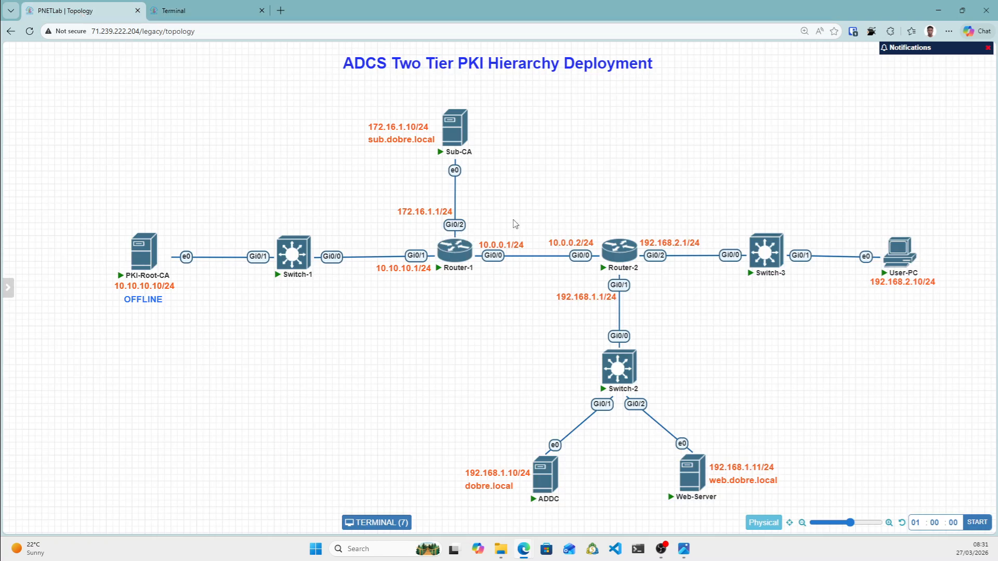
mouse_move(148, 248)
mouse_move(464, 122)
mouse_move(919, 270)
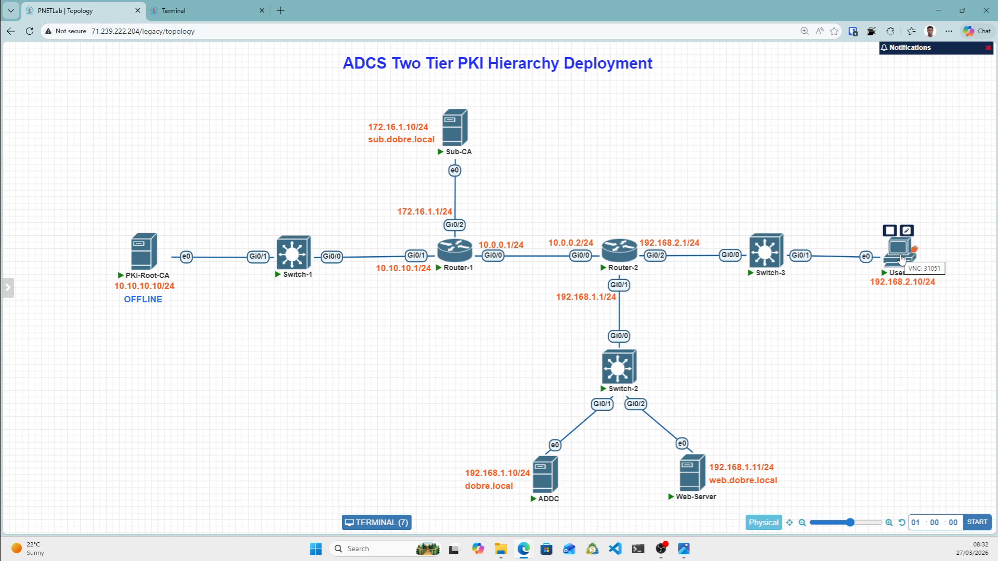
mouse_move(694, 475)
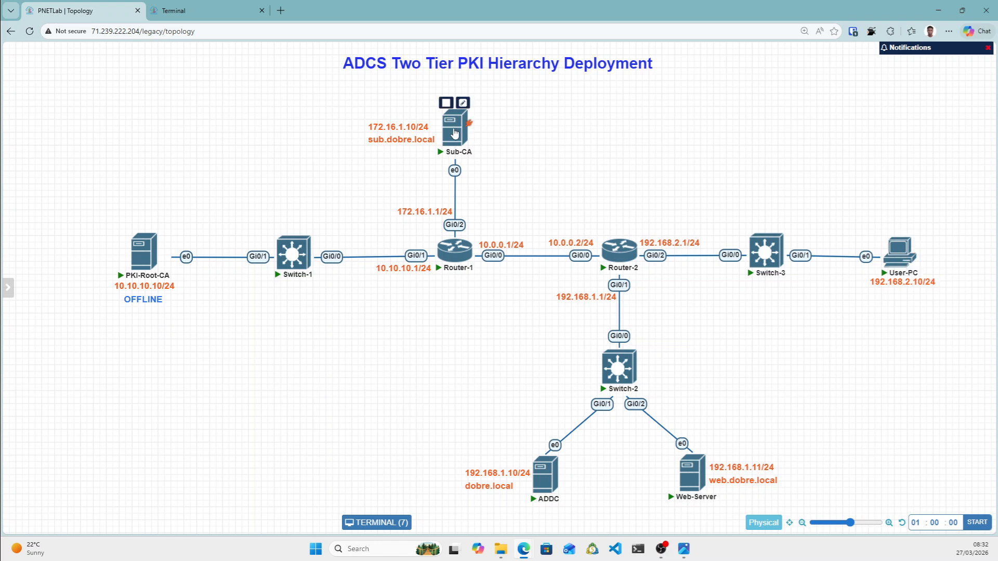
mouse_move(168, 261)
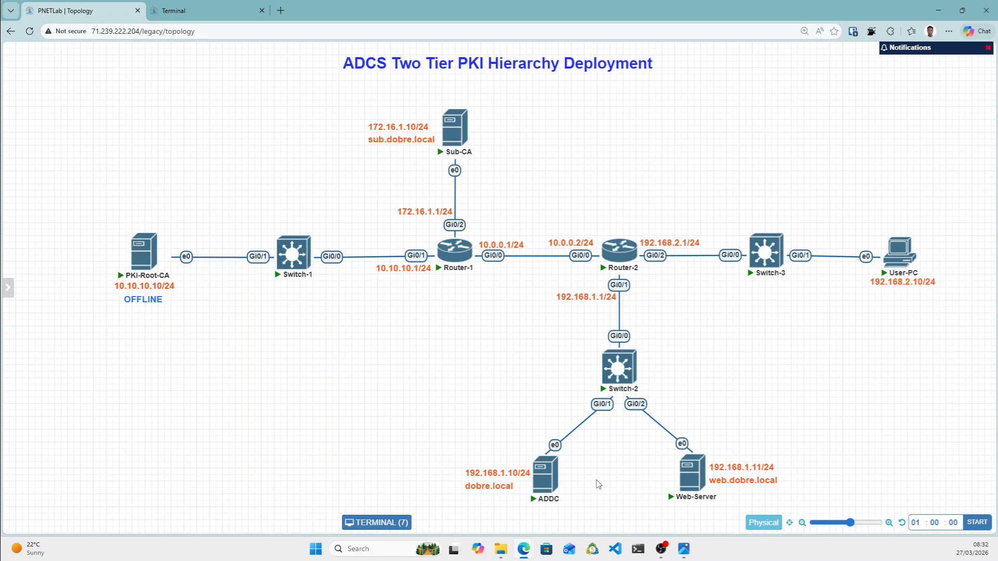
click(214, 7)
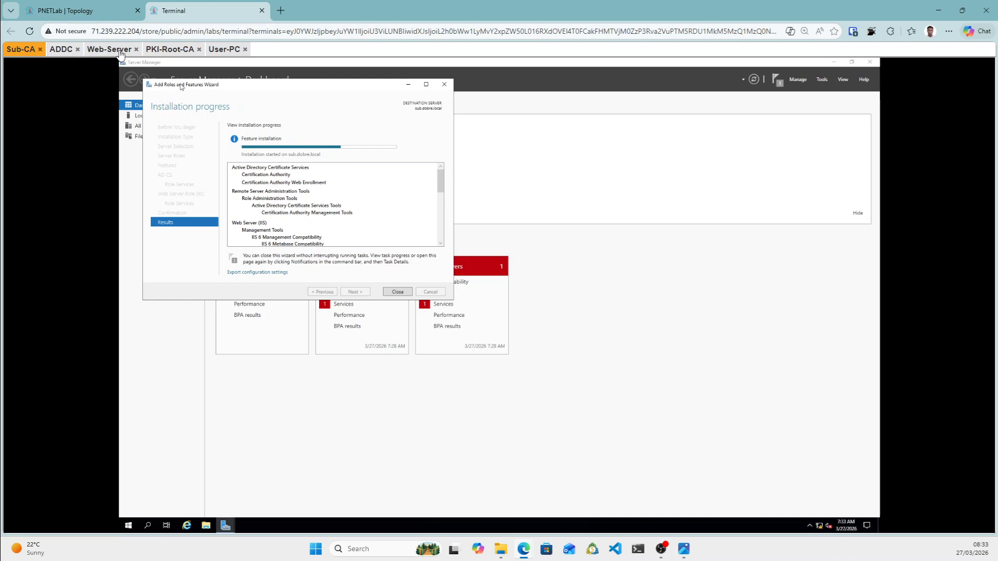
click(104, 52)
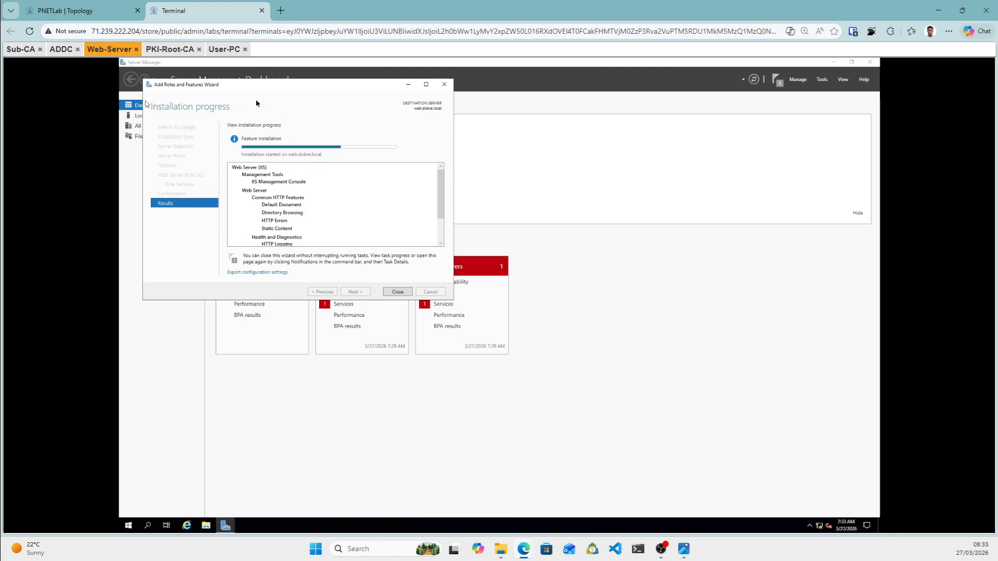
click(21, 50)
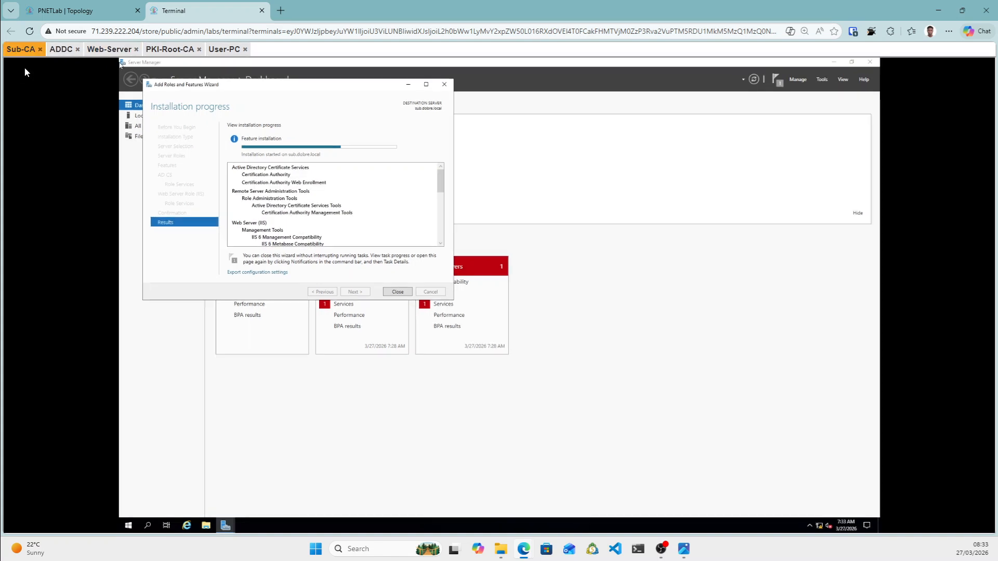
Minimize Server Manager and make a new desktop folder named 'subcafile'.
click(829, 65)
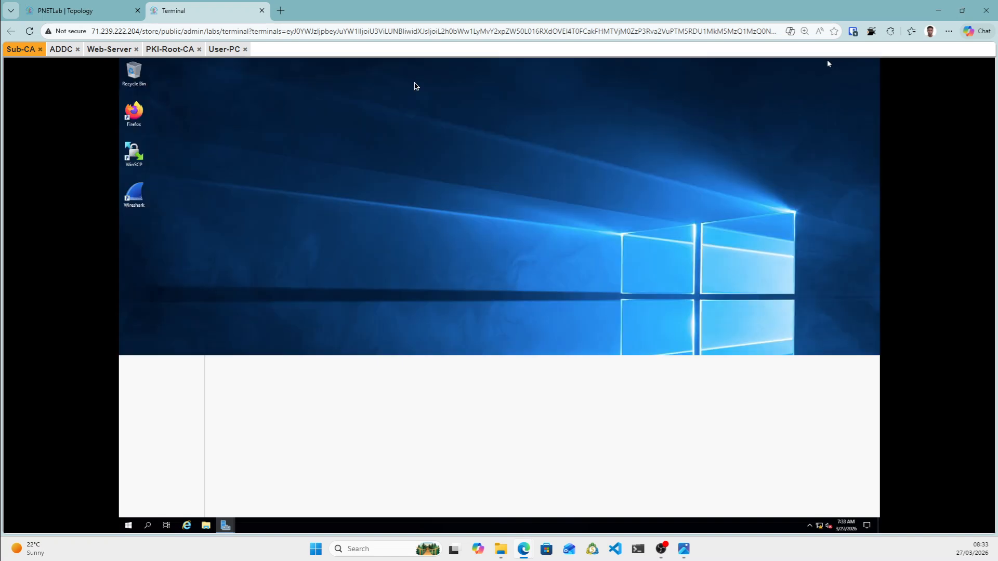
right_click(257, 280)
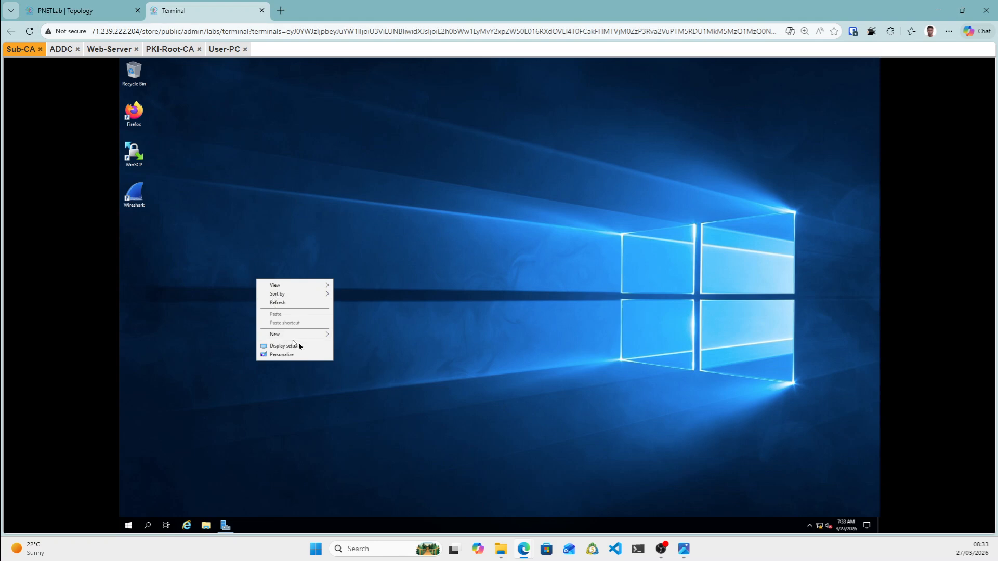
mouse_move(312, 337)
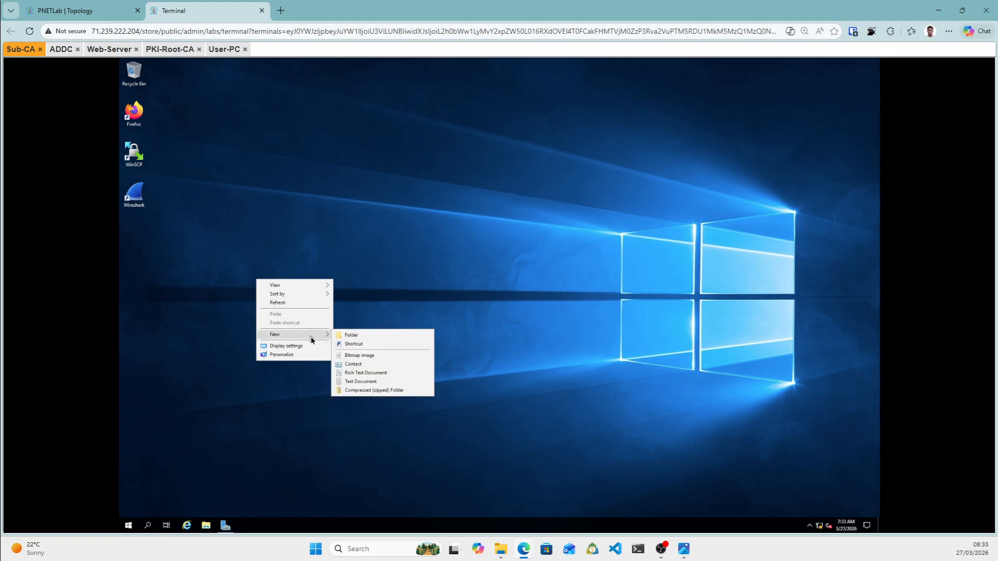
click(355, 338)
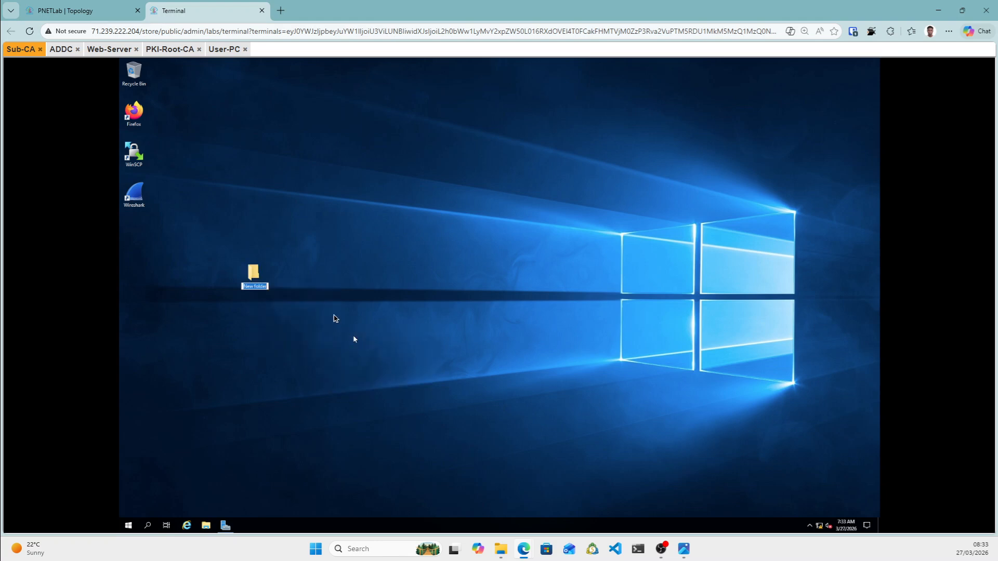
text(subcafile)
key(Return)
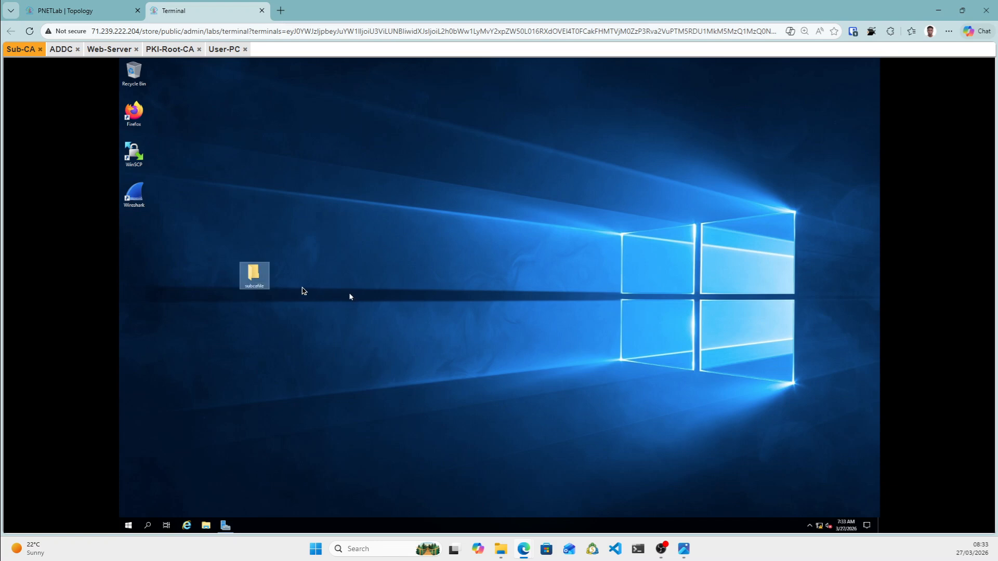
Open the subcafile folder's Properties on its Sharing tab.
right_click(258, 285)
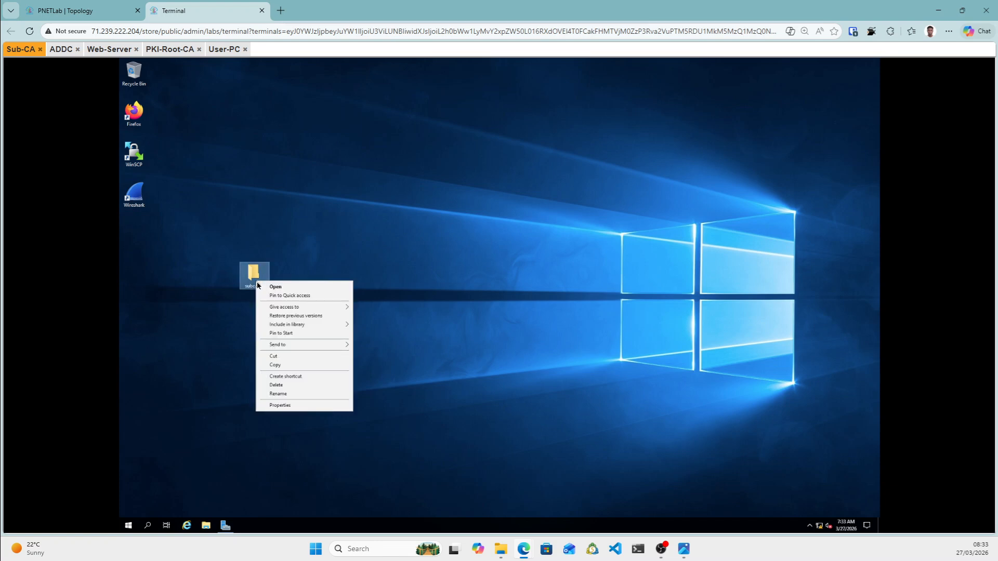
click(291, 406)
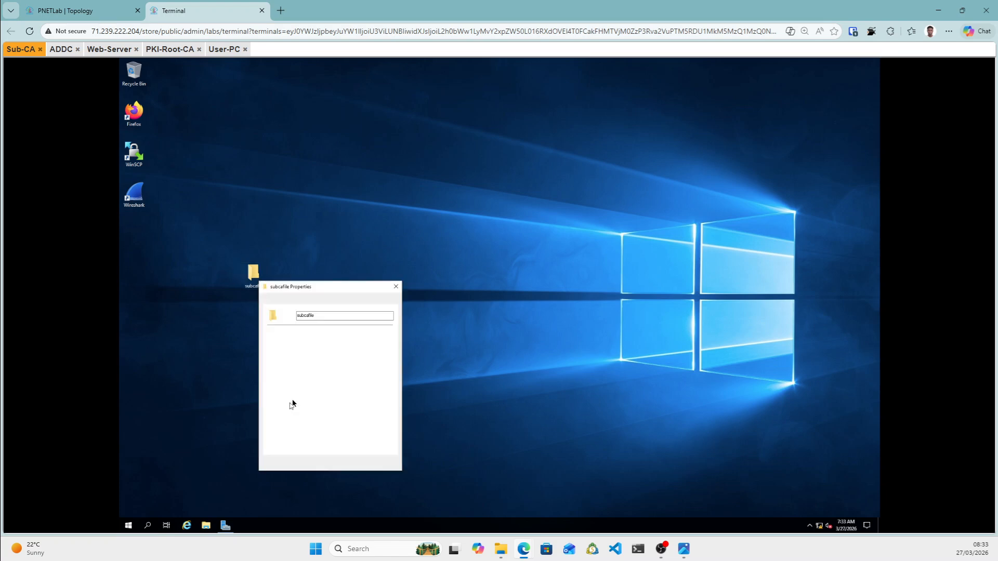
click(292, 301)
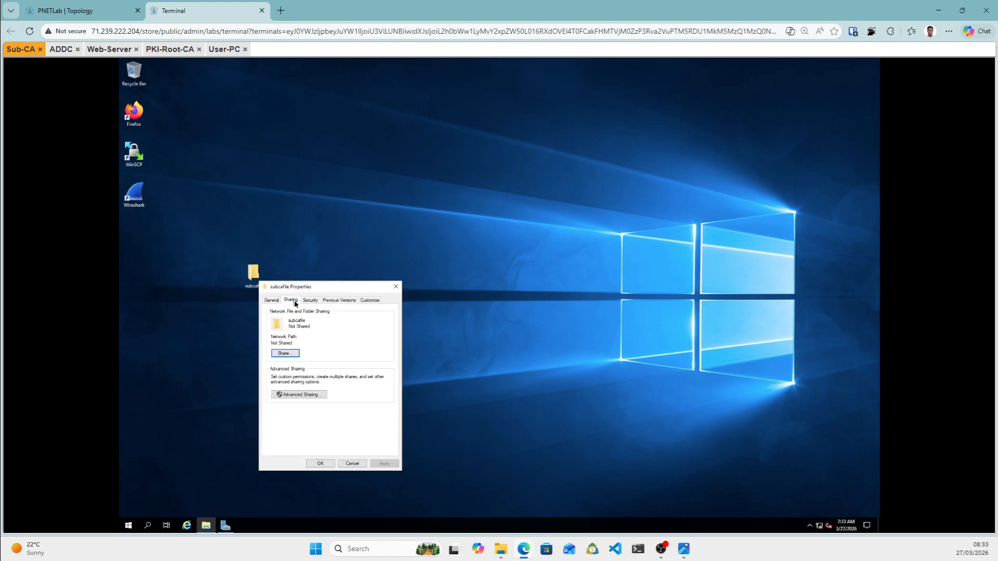
Share subcafile with Everyone at Read/Write permission.
click(285, 353)
click(387, 363)
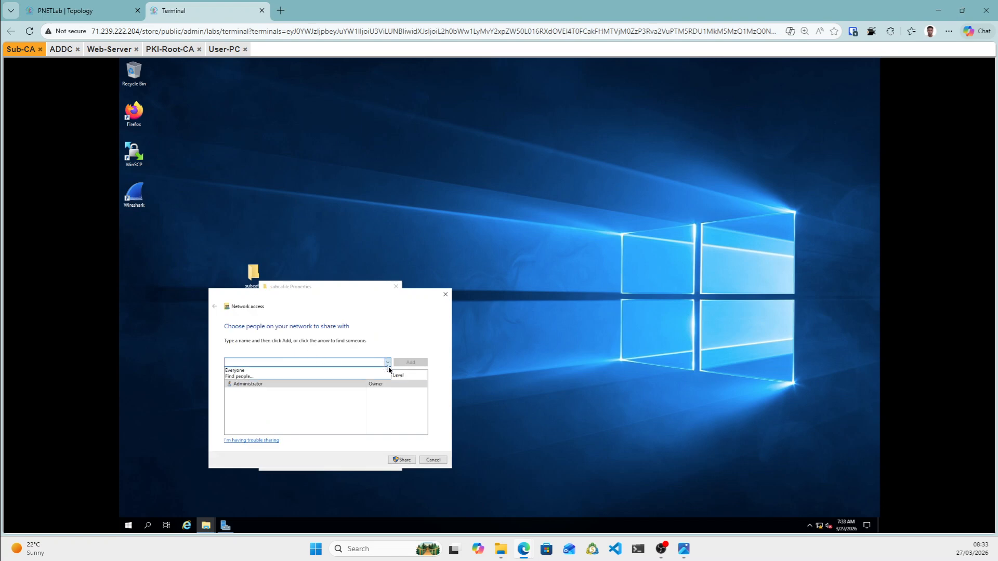
click(275, 373)
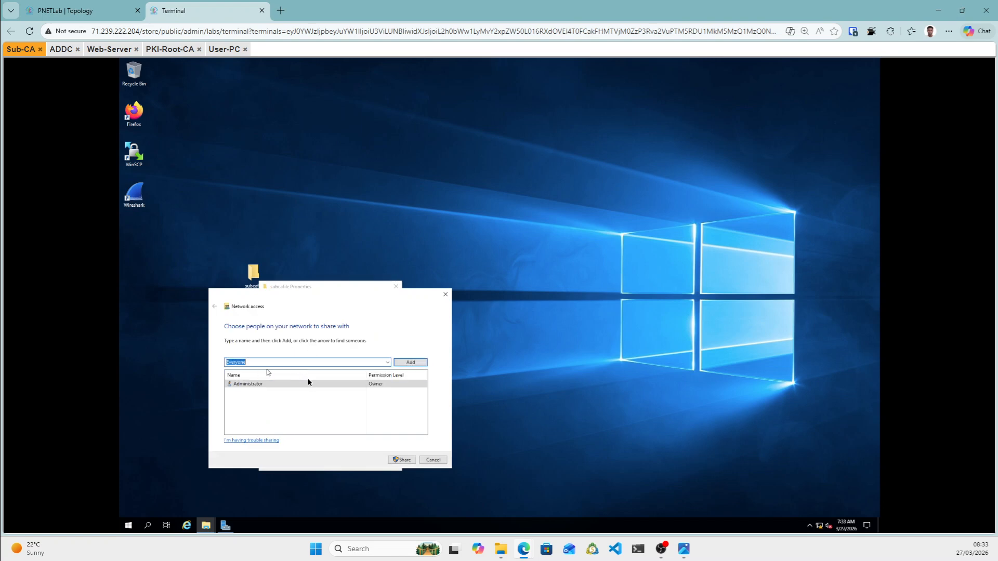
click(422, 363)
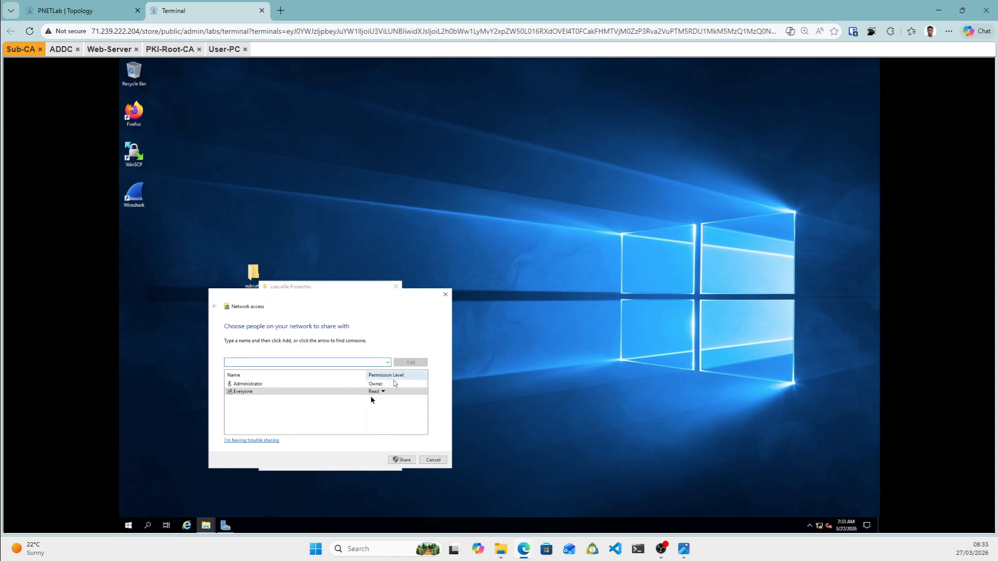
click(384, 394)
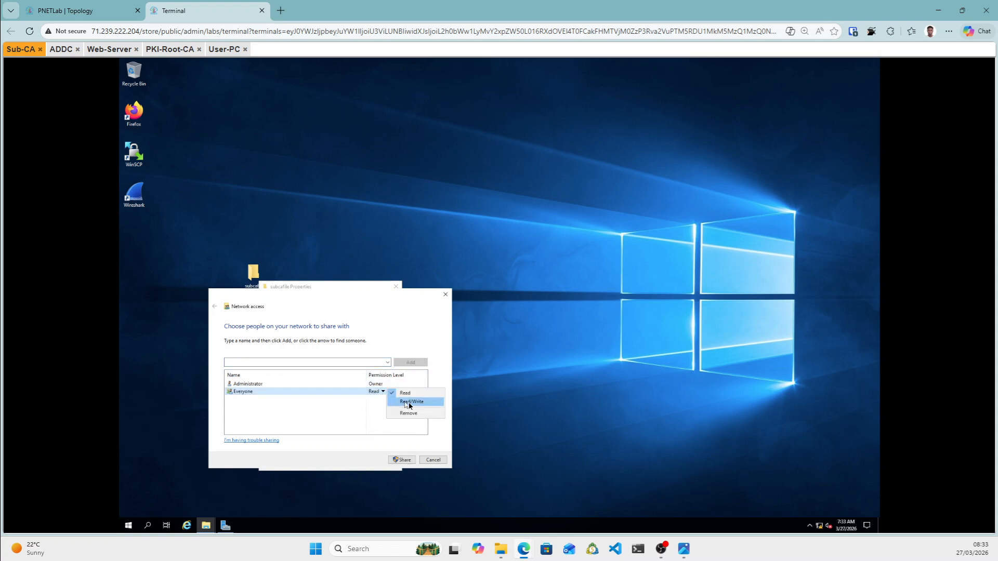
click(411, 404)
click(404, 459)
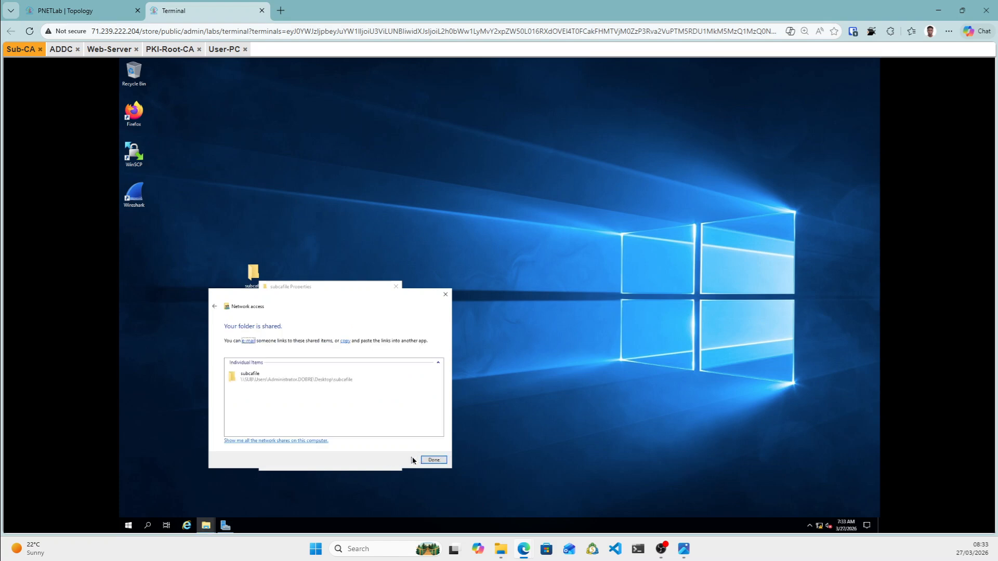
click(431, 461)
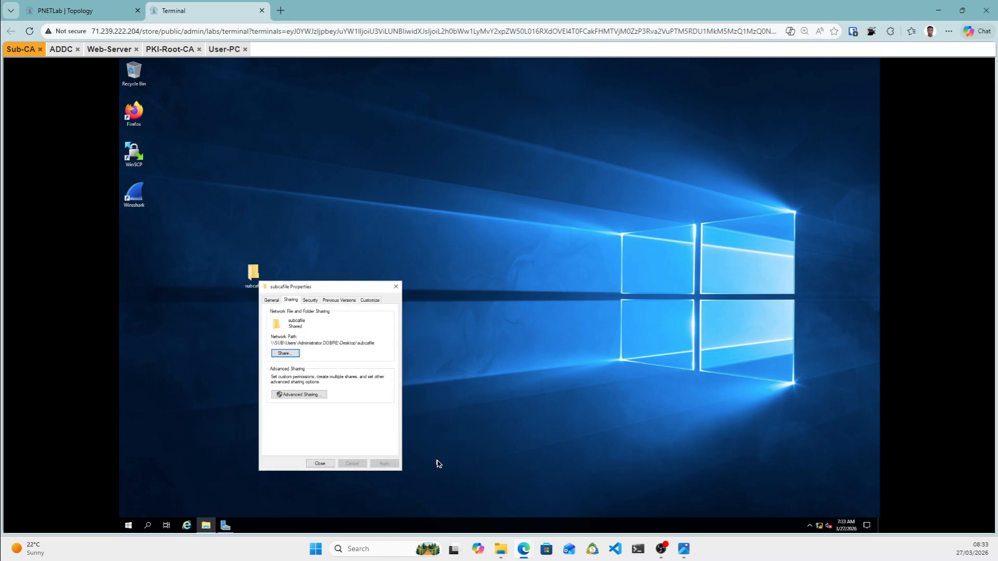
Turn on Advanced Sharing for subcafile with Full Control for Everyone, then close Properties.
click(299, 395)
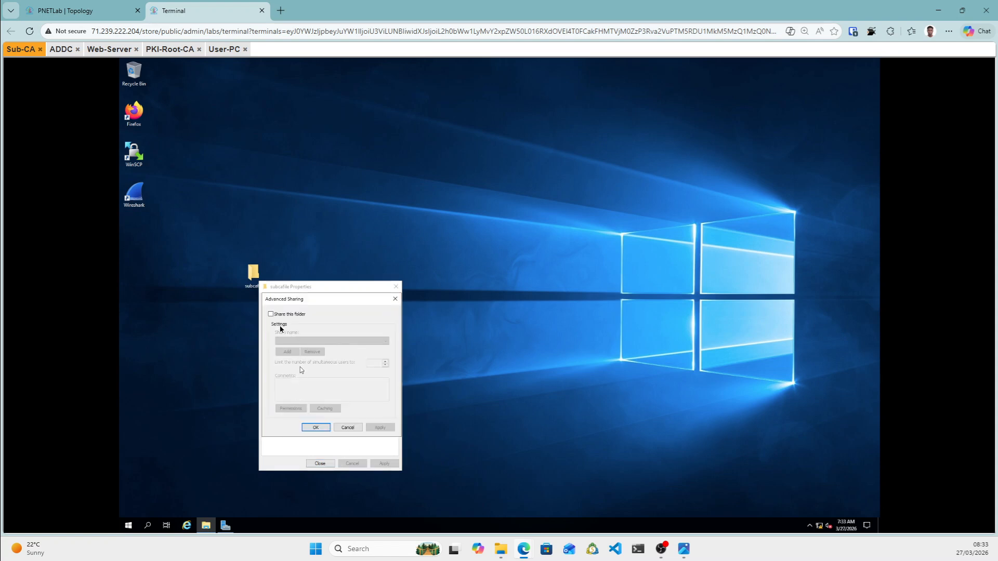
click(270, 315)
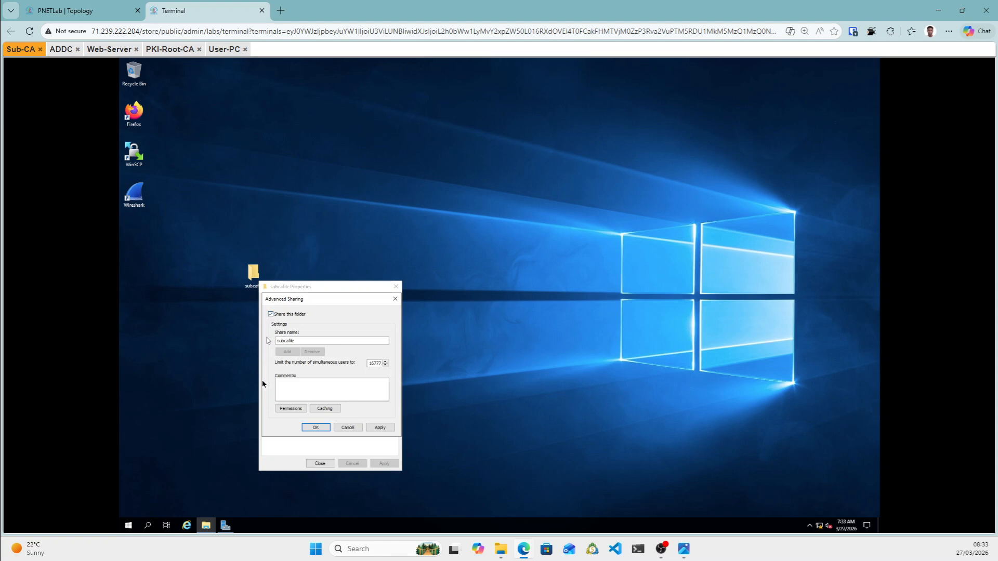
click(294, 409)
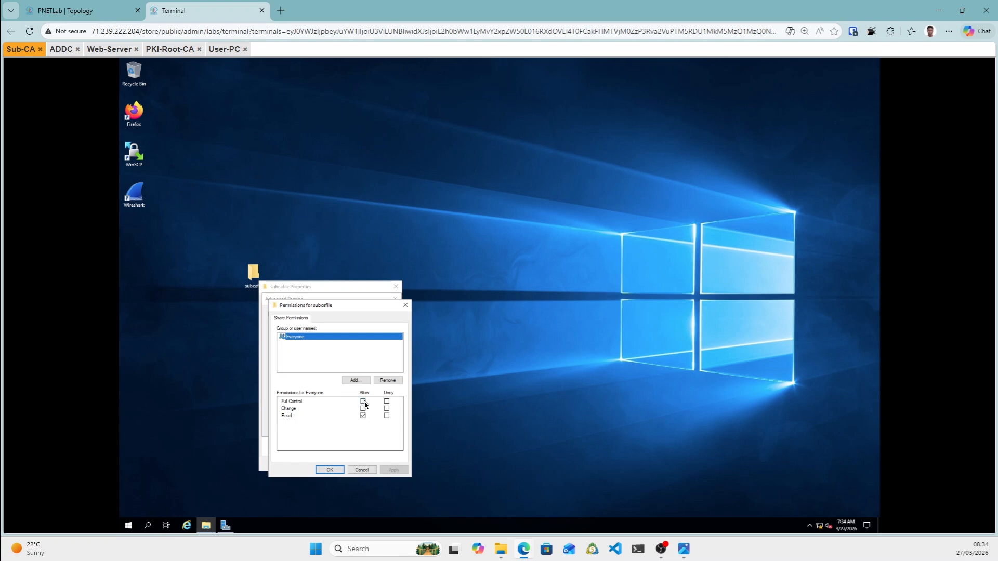
click(363, 402)
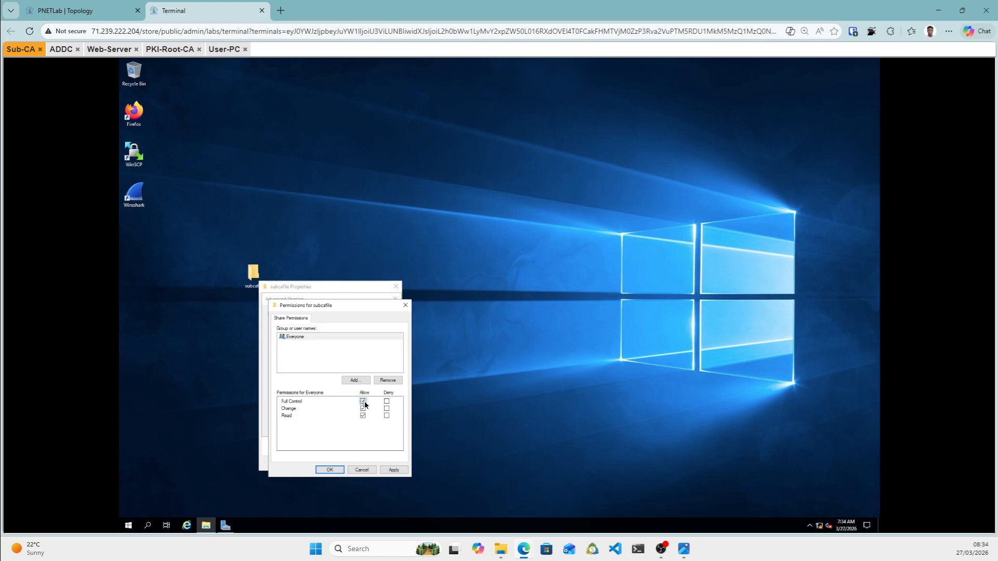
click(393, 470)
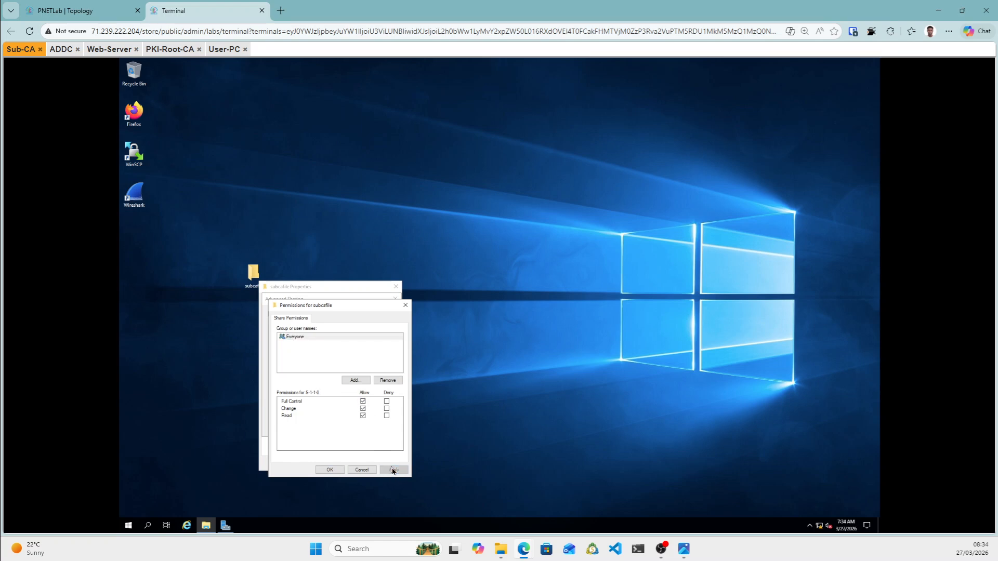
click(330, 470)
click(379, 428)
click(315, 429)
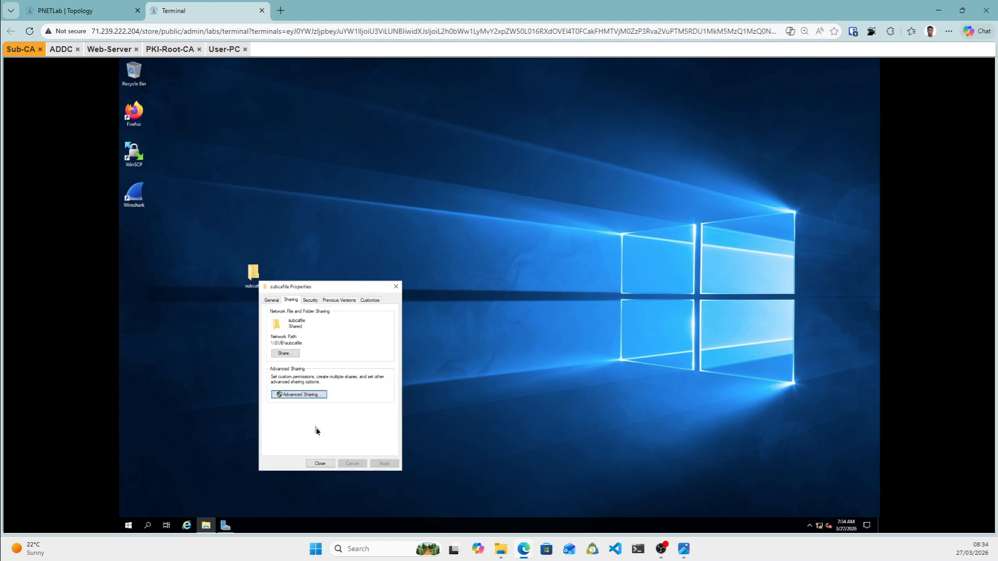
click(321, 464)
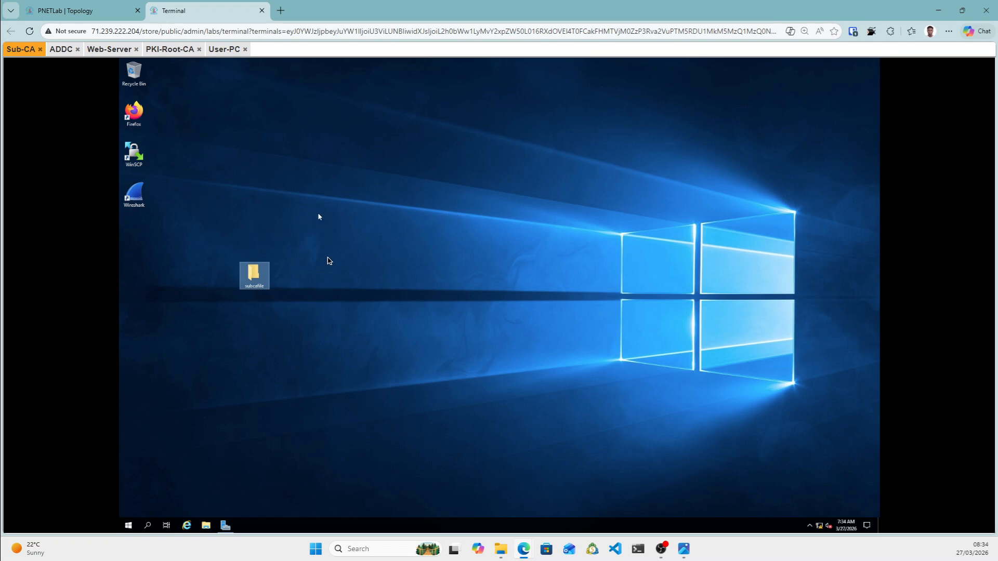
Restore Sub-CA's Server Manager, close the finished roles wizard, and show the pending notifications.
click(61, 49)
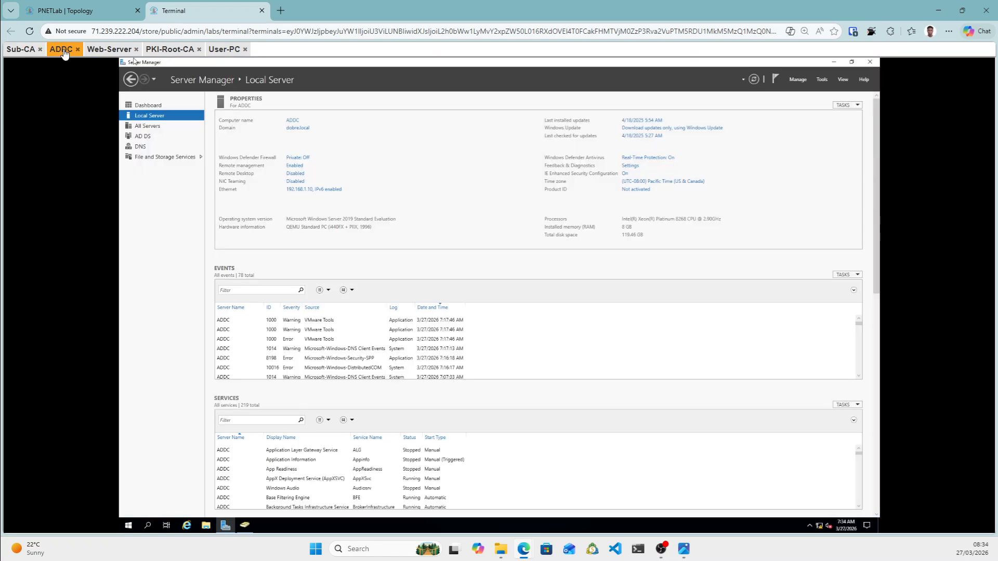
click(21, 49)
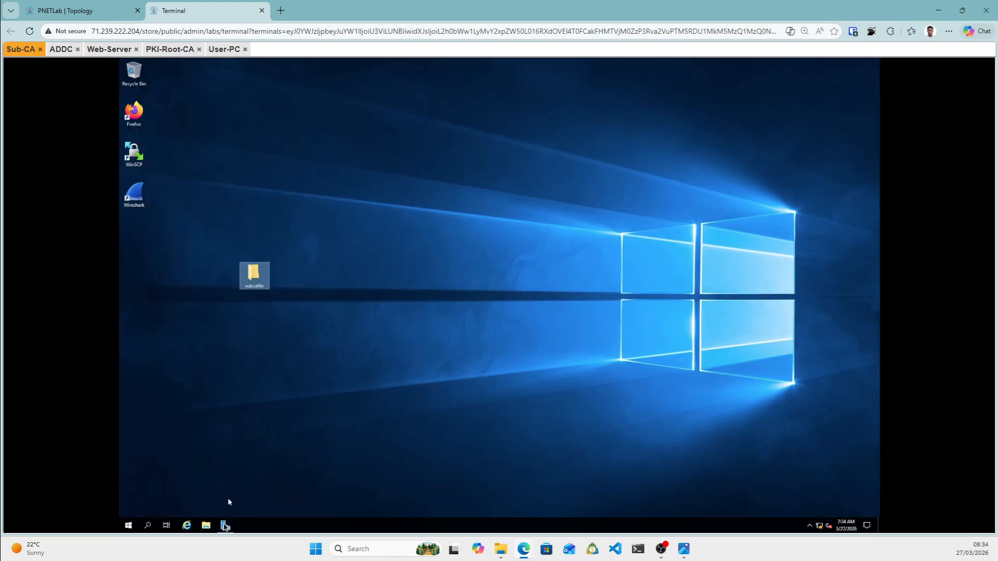
click(225, 526)
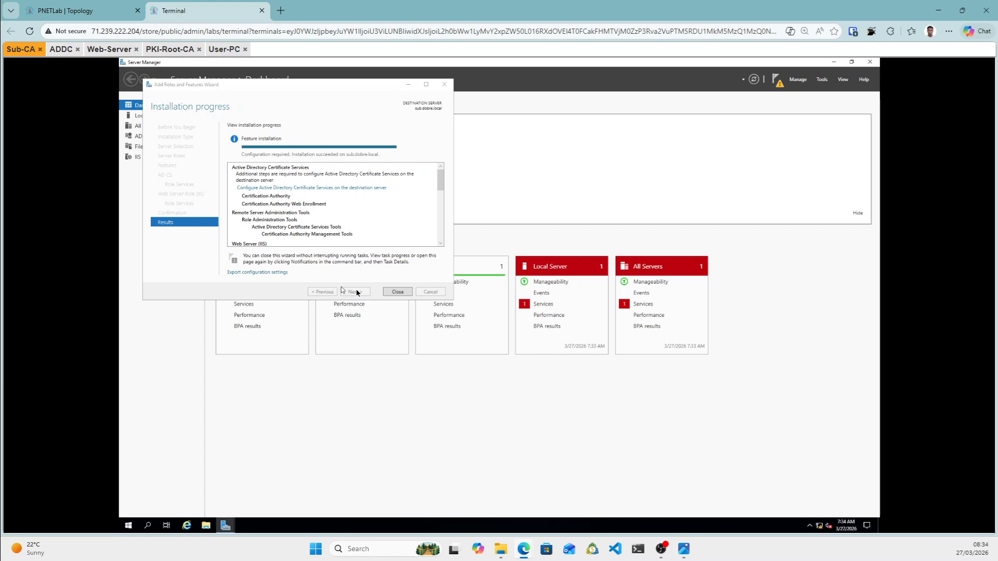
click(398, 292)
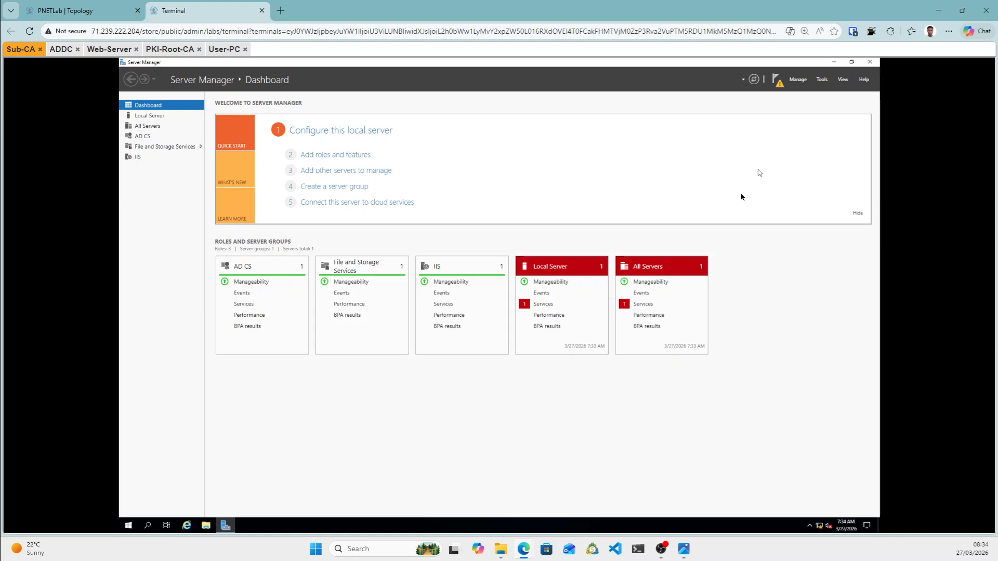
click(778, 80)
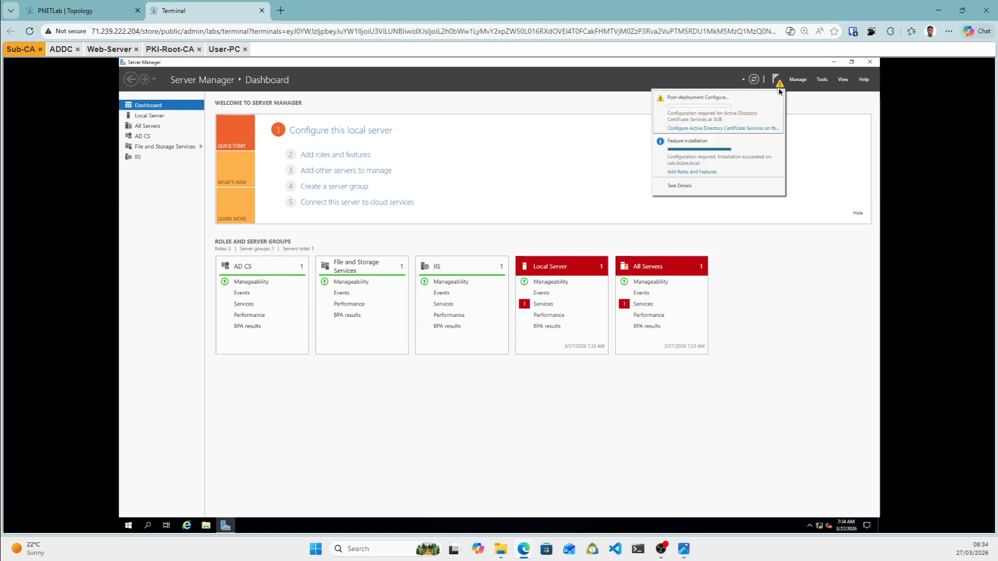
Configure AD CS with Certification Authority and Web Enrollment as an Enterprise Subordinate CA.
click(717, 128)
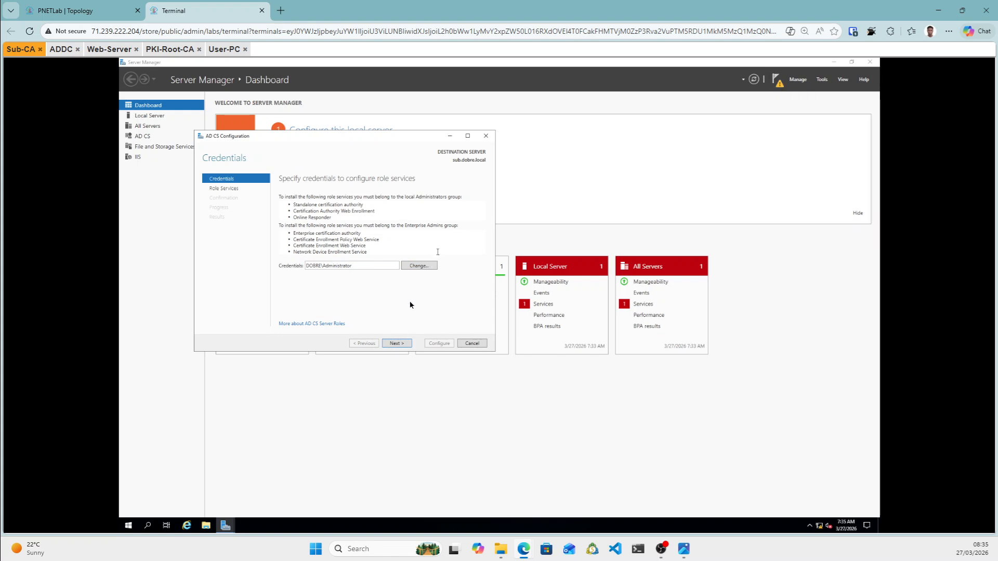
click(395, 344)
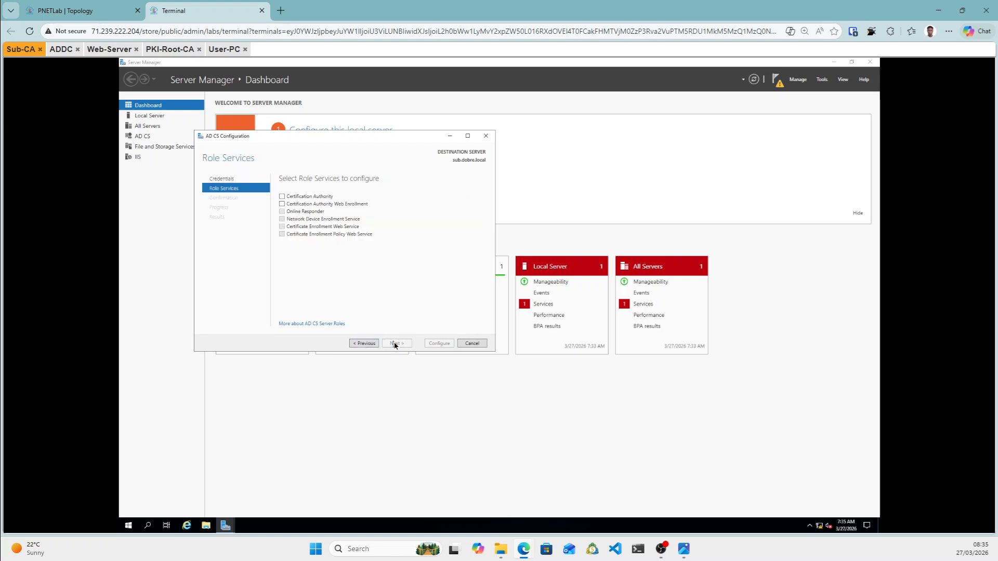
click(282, 197)
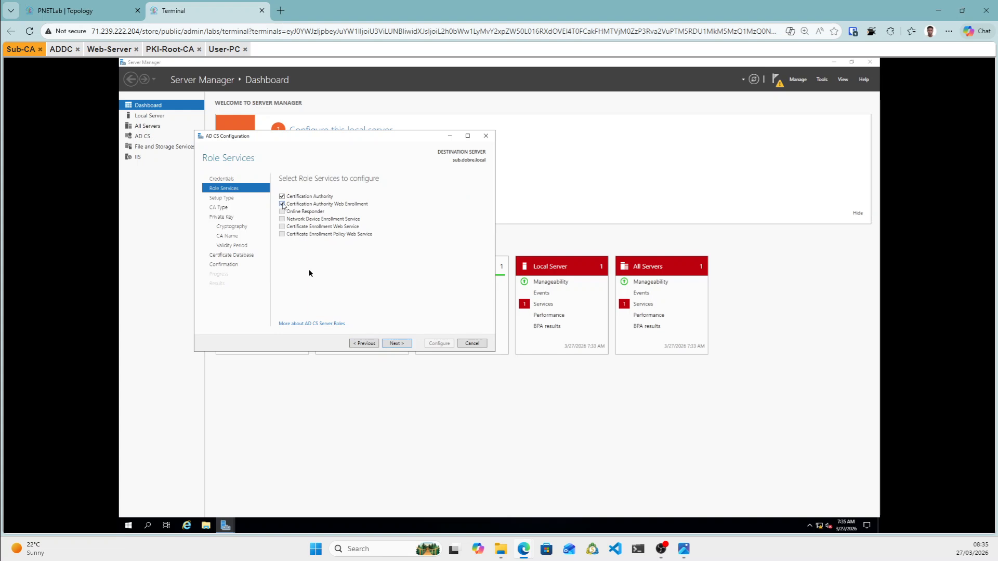
click(398, 344)
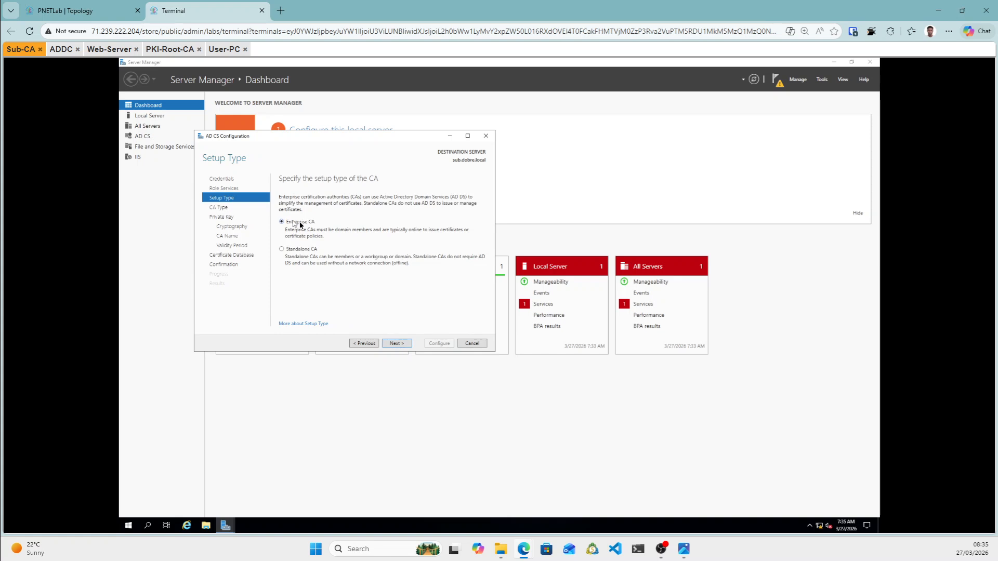
click(394, 345)
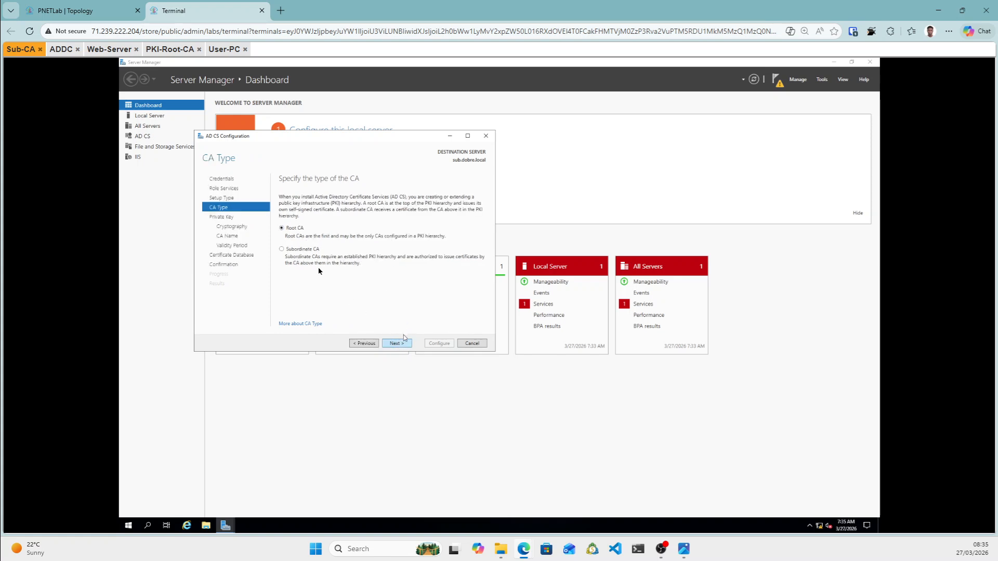
click(292, 251)
click(398, 344)
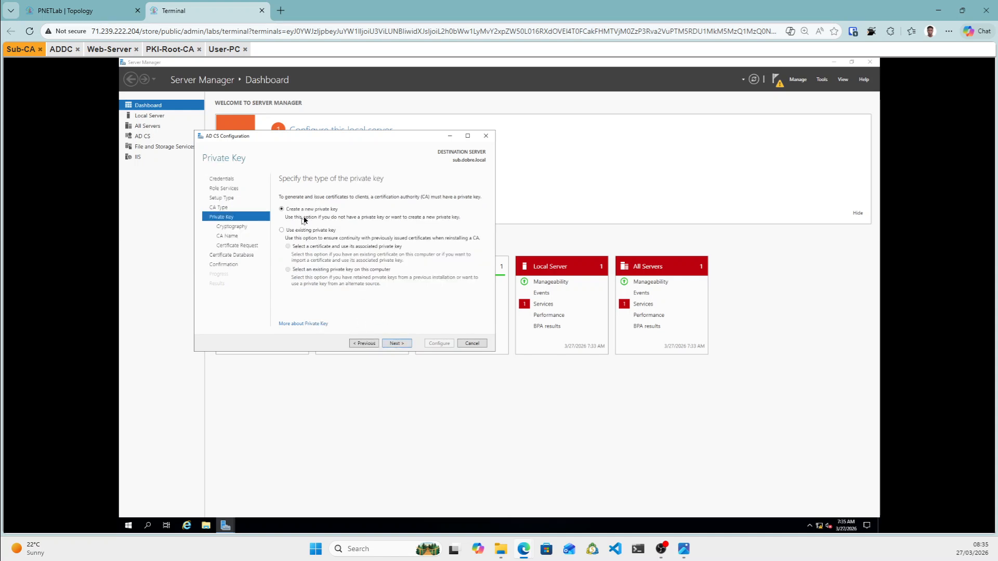
Keep default key, CA name and database, save request to C:\sub.dobre.local_dobre-SUB-CA.req, then configure.
click(397, 345)
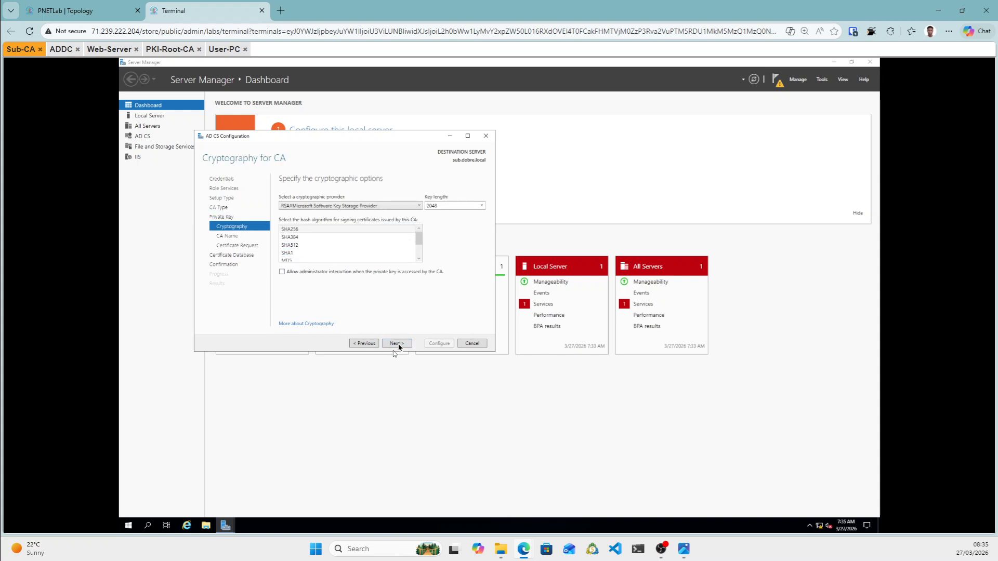
click(398, 343)
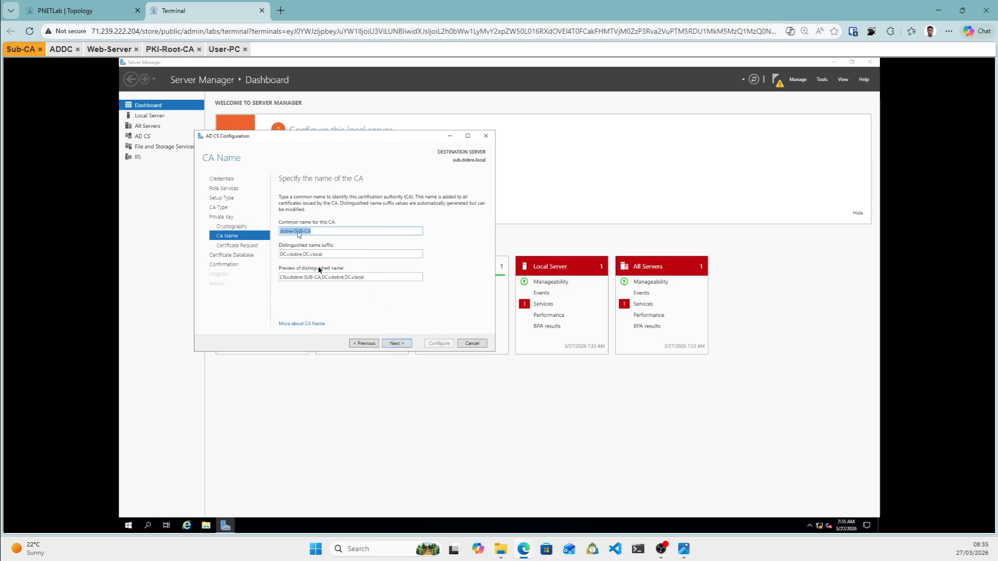
click(401, 345)
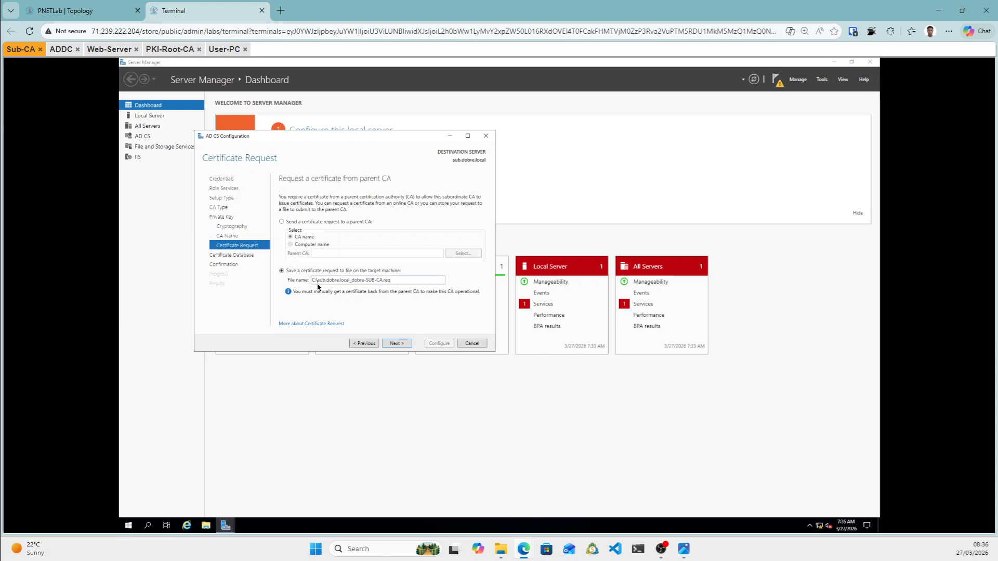
click(406, 344)
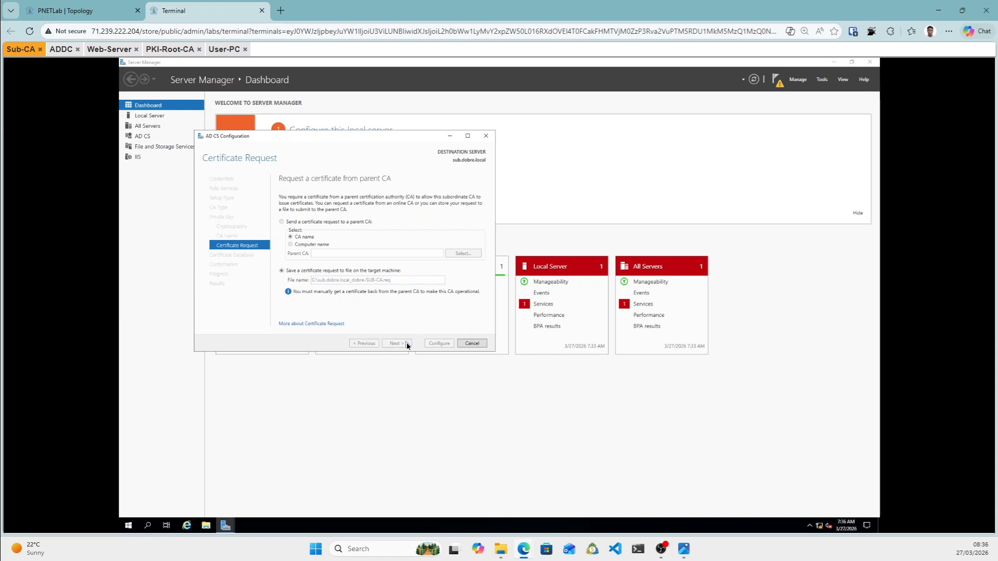
click(395, 343)
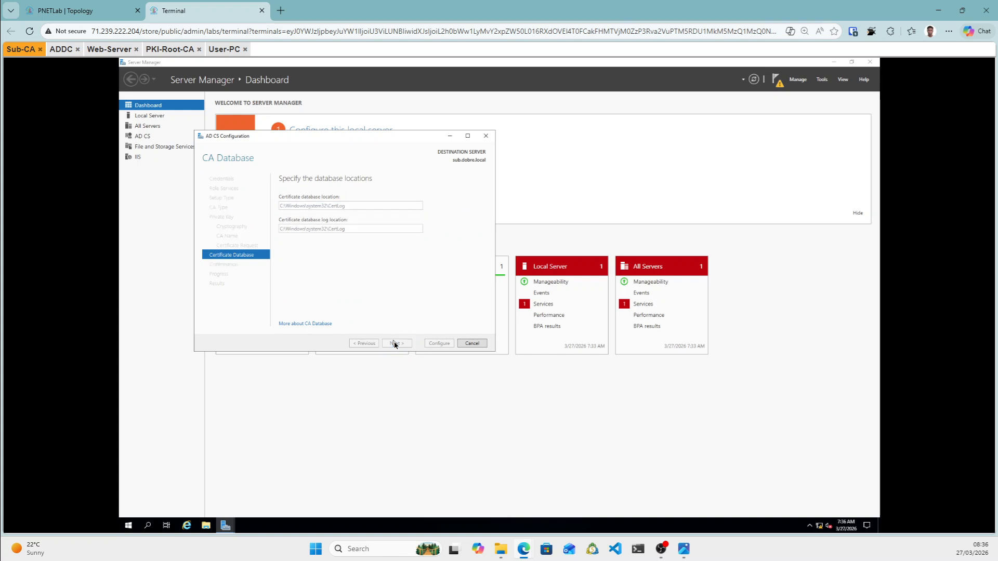
click(439, 343)
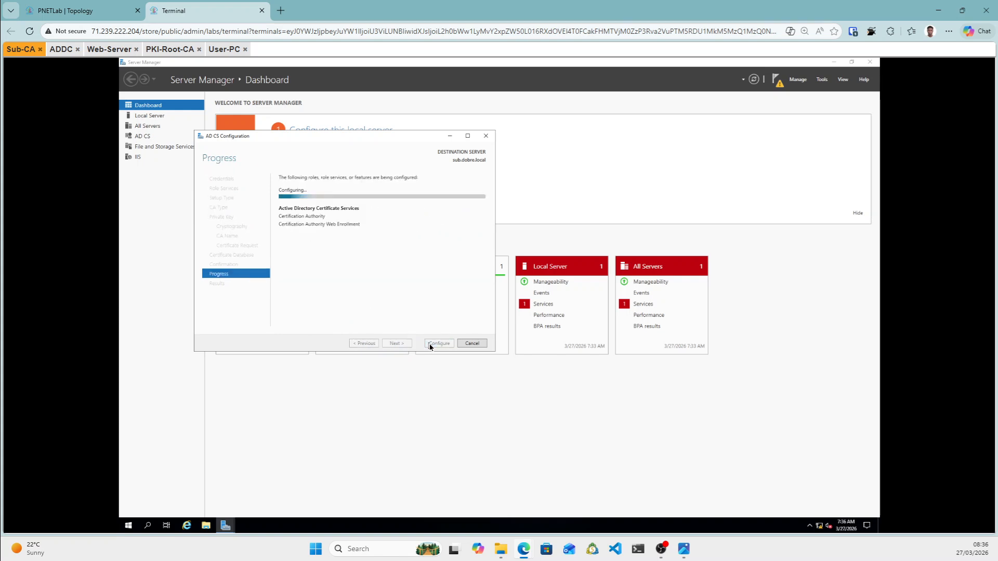
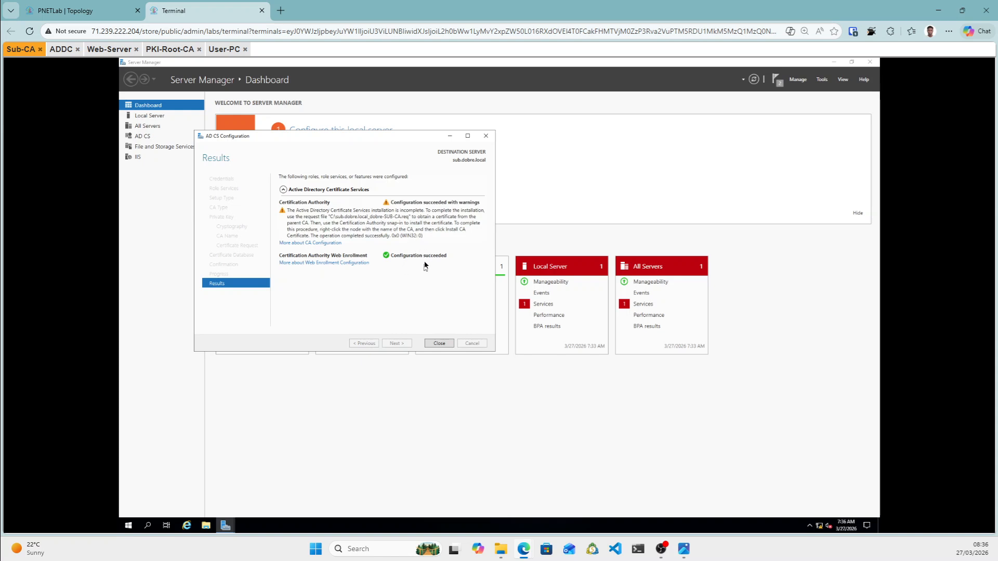
Close the AD CS configuration results, with Web Enrollment configured and the CA awaiting its certificate.
click(440, 343)
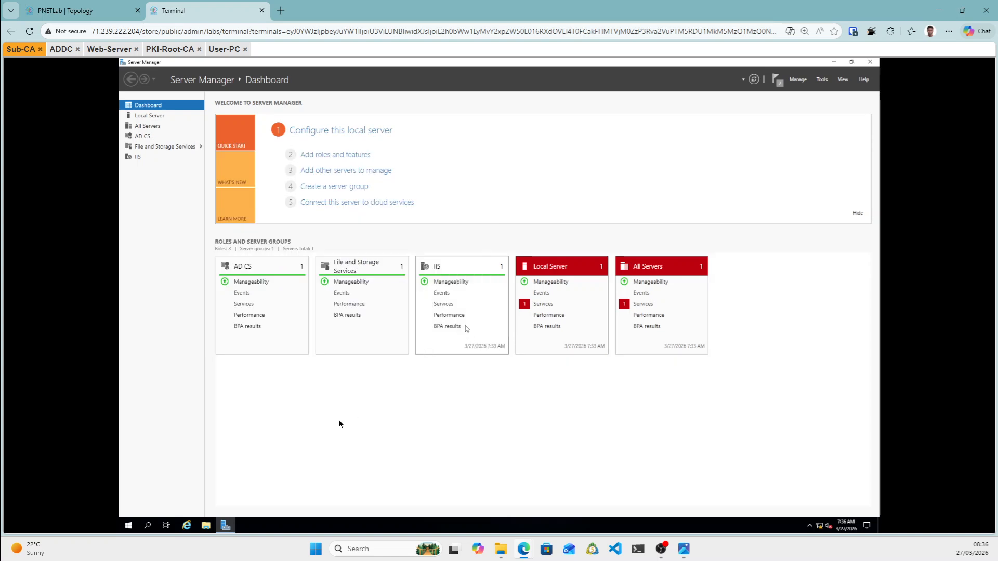
click(206, 526)
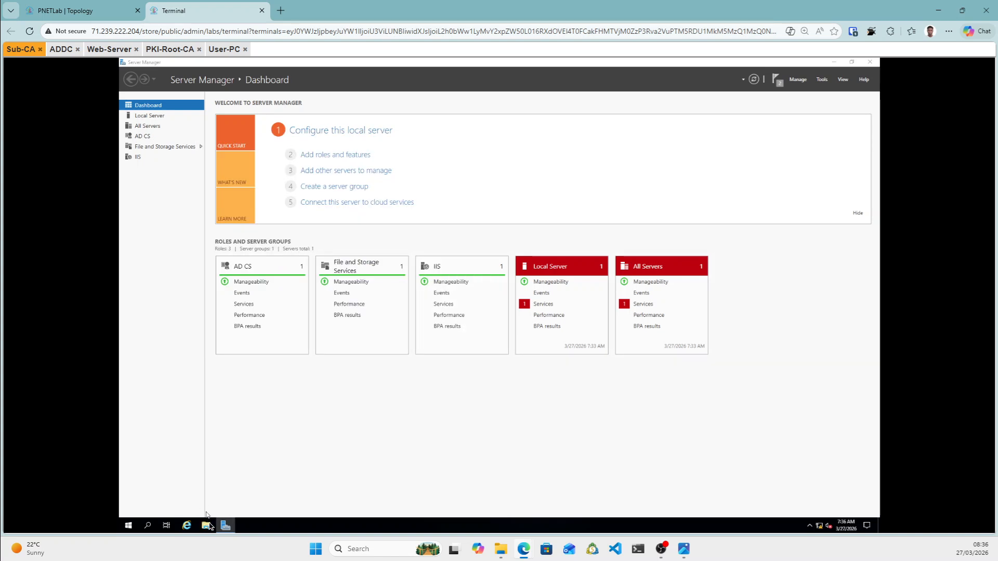
Copy sub.dobre.local_dobre-SUB-CA.req from drive C: into the Desktop's subcafile folder.
click(207, 524)
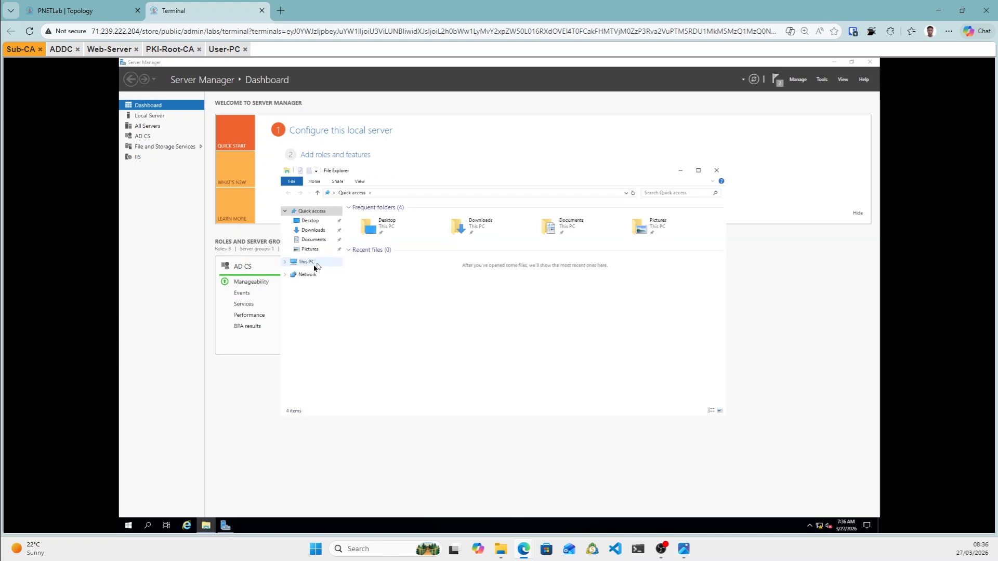
click(312, 264)
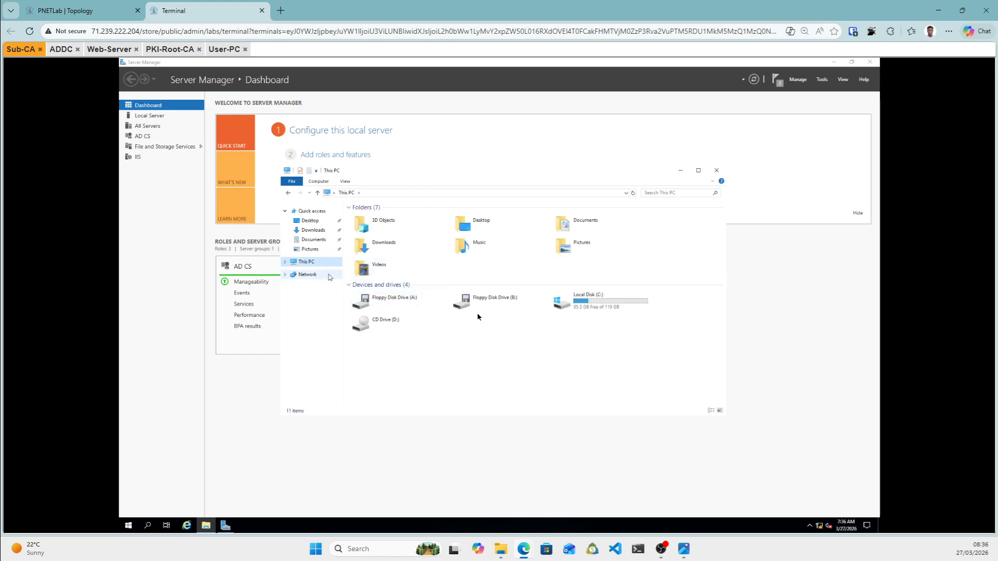
double_click(596, 307)
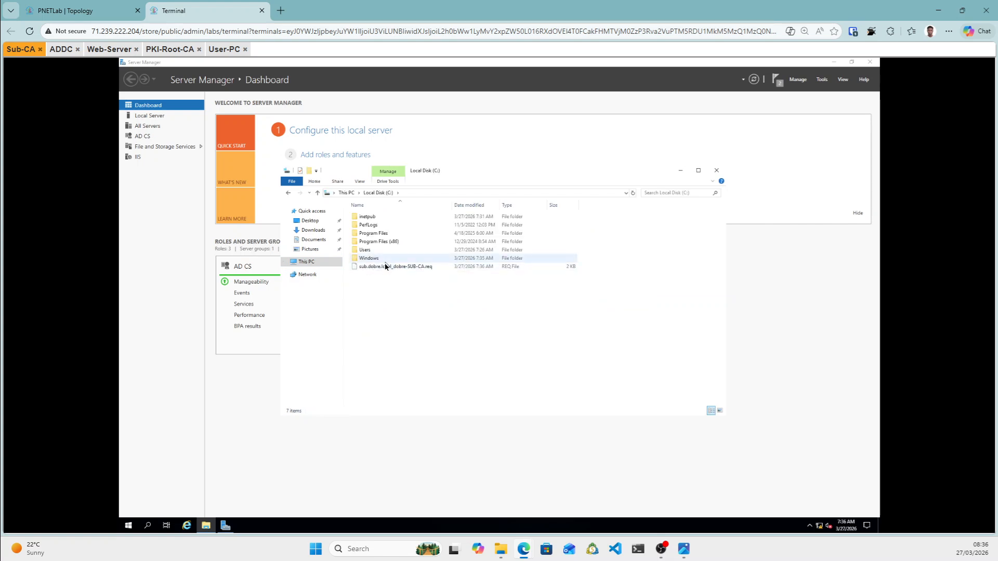
right_click(393, 269)
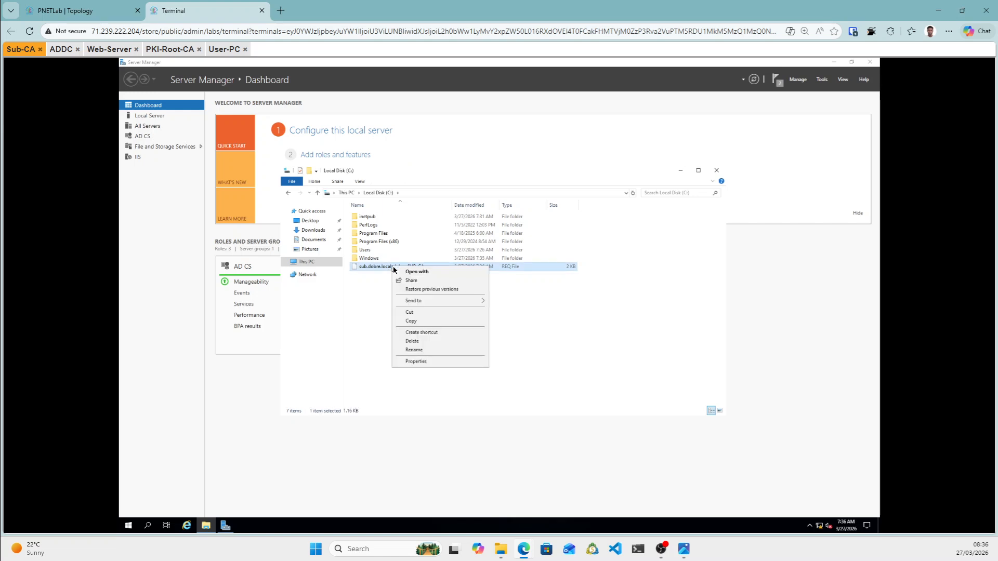
click(417, 321)
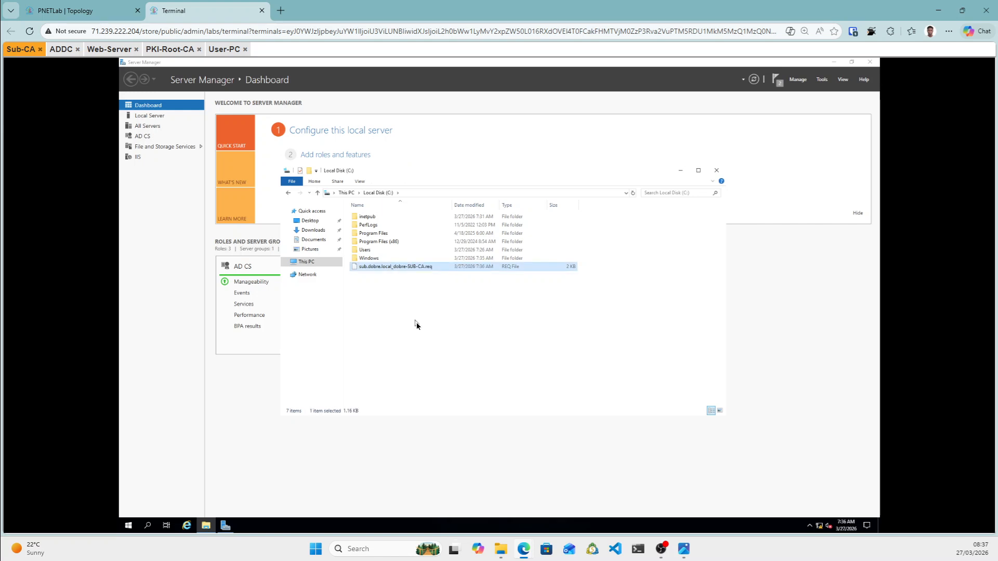
click(308, 220)
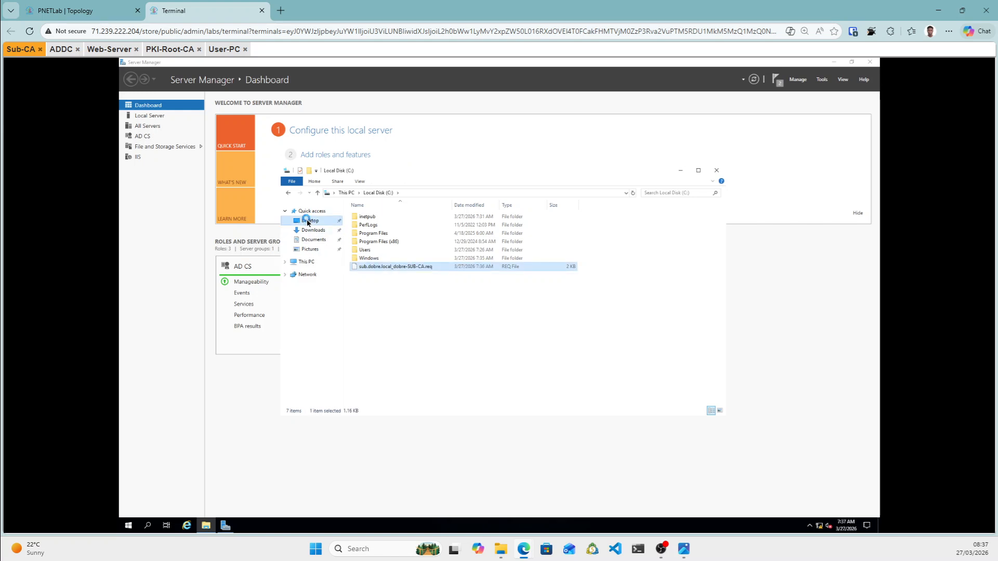
mouse_move(306, 221)
mouse_down()
mouse_move(366, 222)
mouse_move(320, 227)
mouse_up()
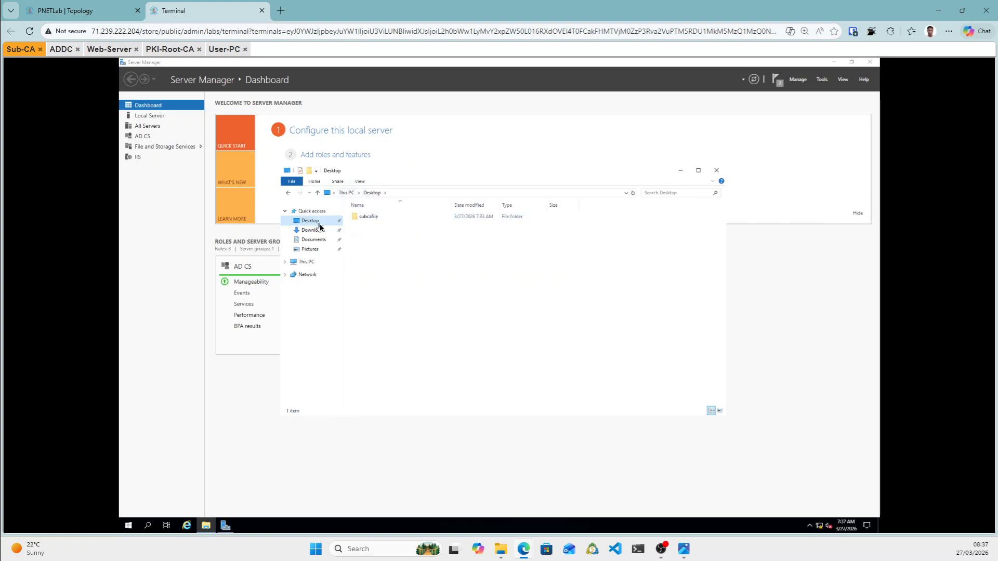
click(369, 220)
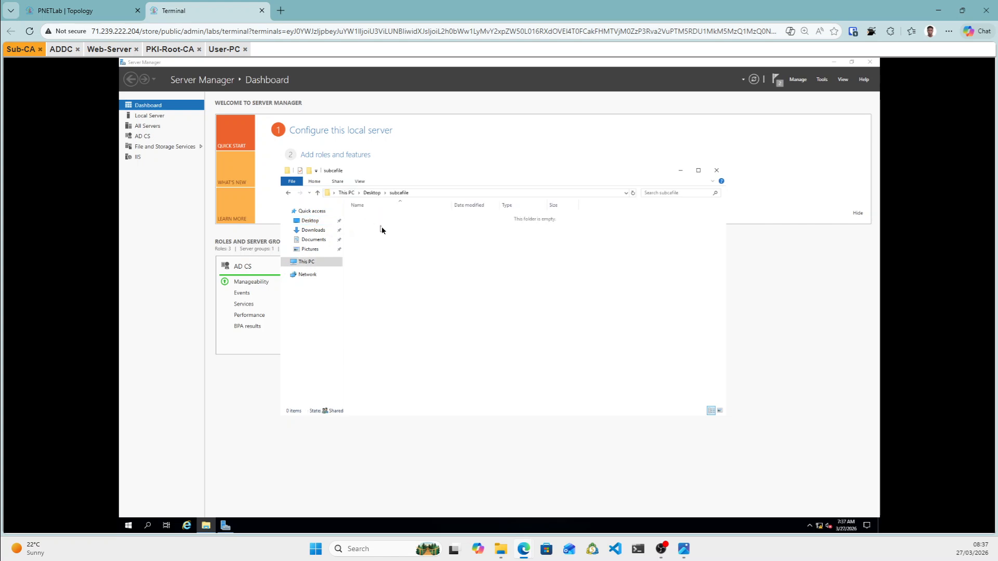
right_click(382, 230)
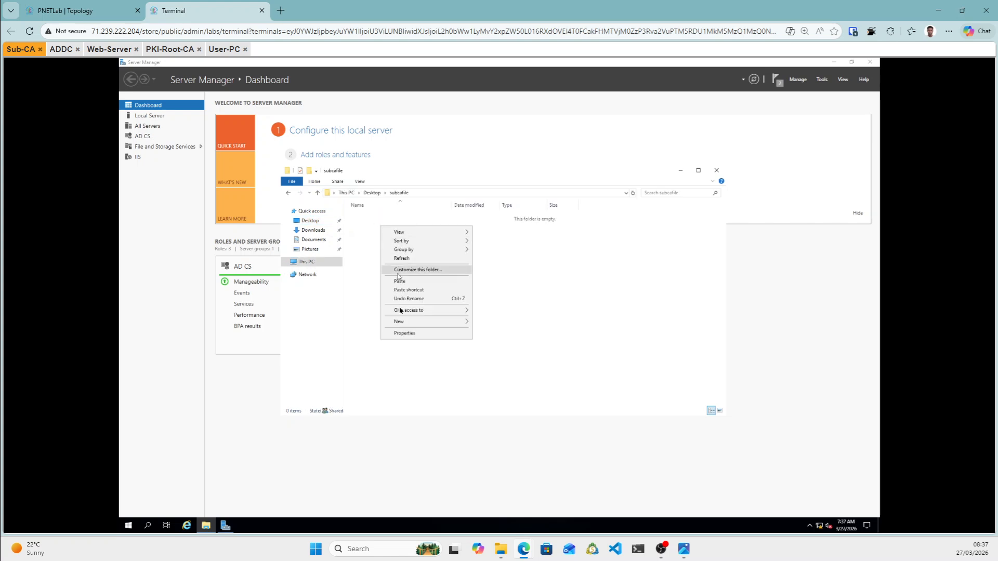
click(404, 285)
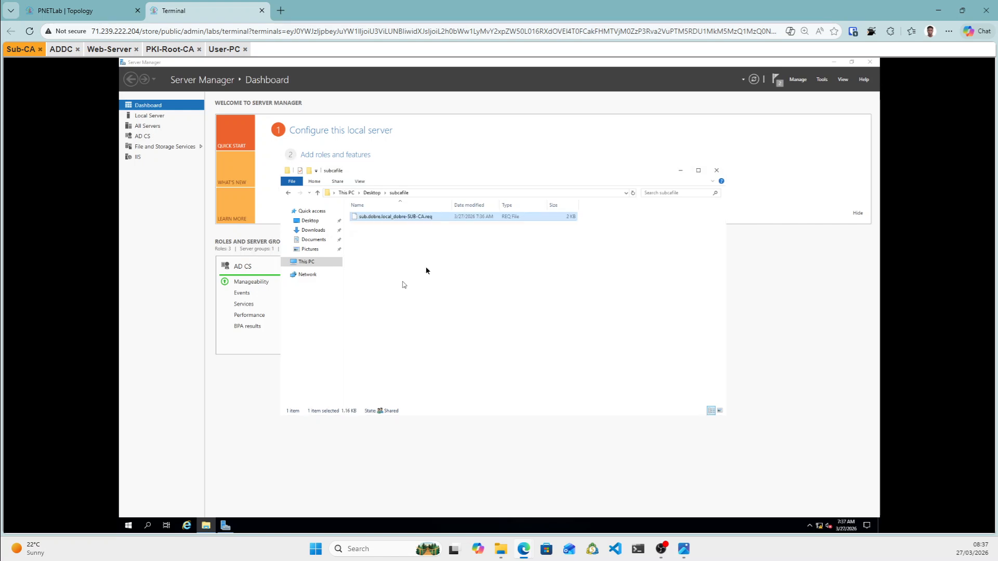
Turn on file name extensions in File Explorer's view settings.
click(361, 183)
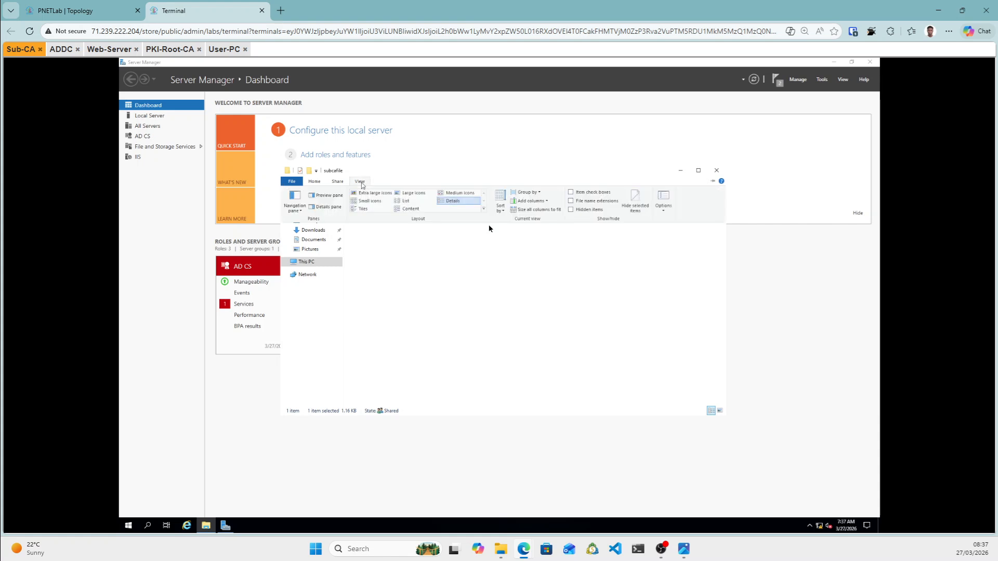
click(570, 202)
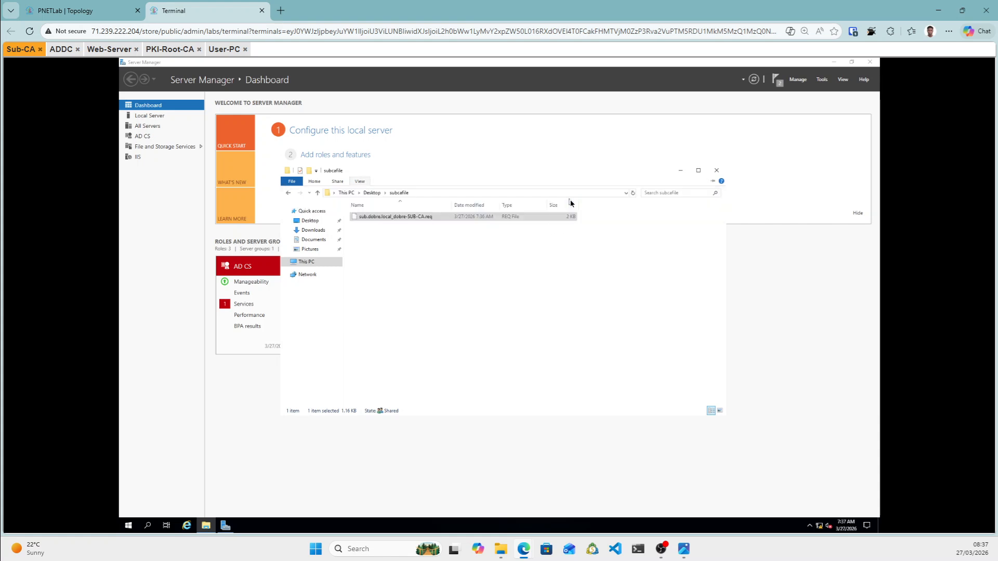
click(474, 255)
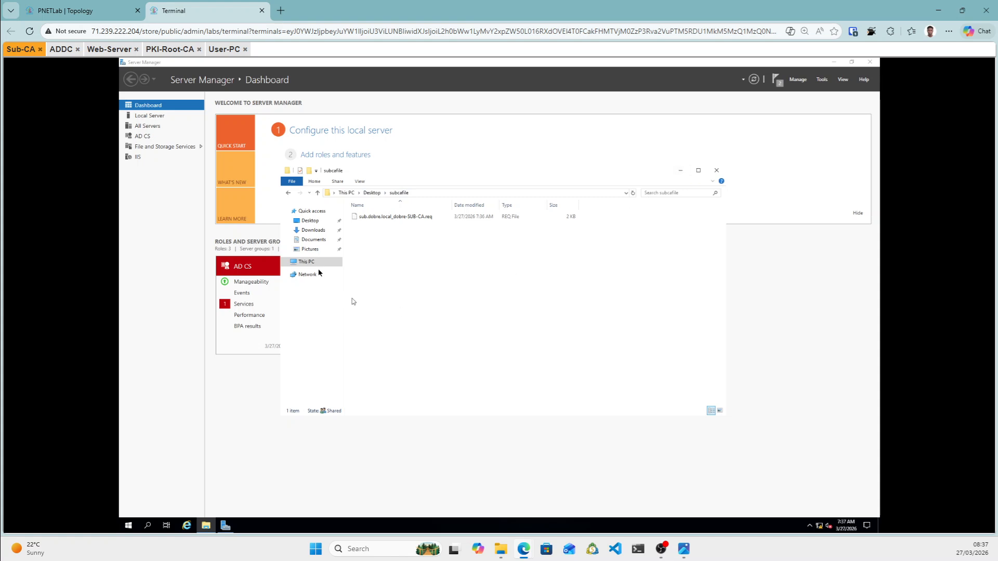
Browse to C:\inetpub\wwwroot and add a new folder named pki.
click(309, 263)
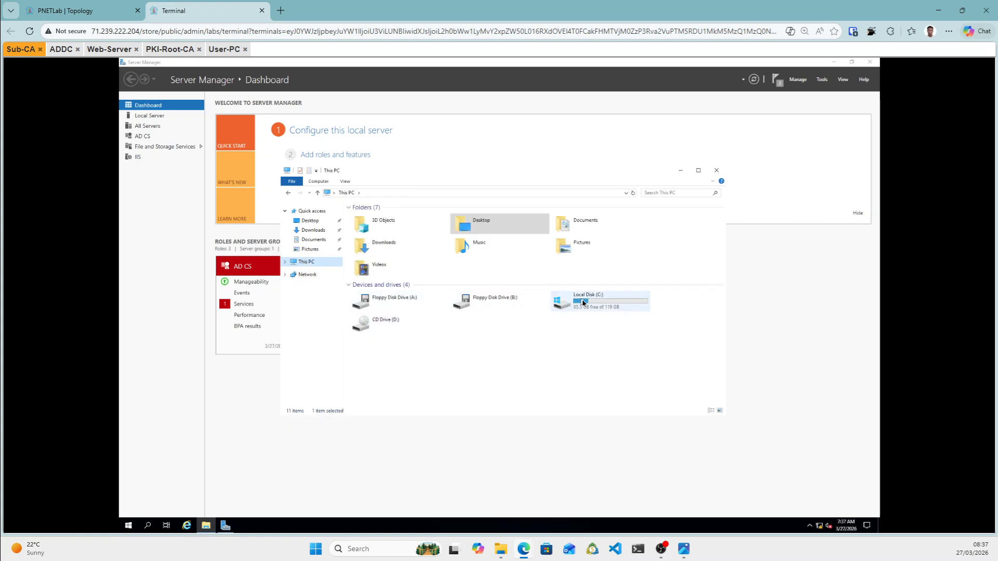
click(582, 302)
double_click(582, 302)
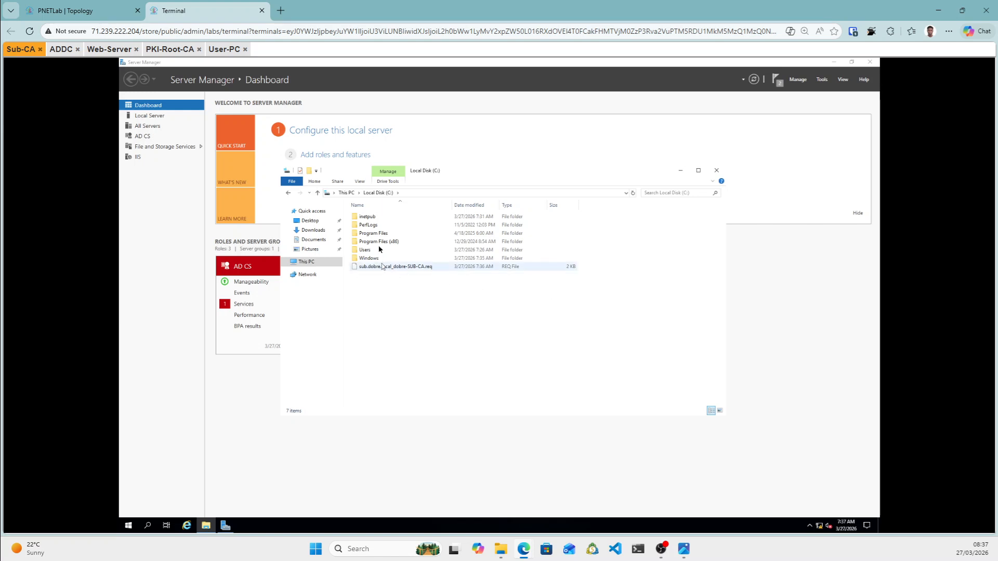
double_click(374, 216)
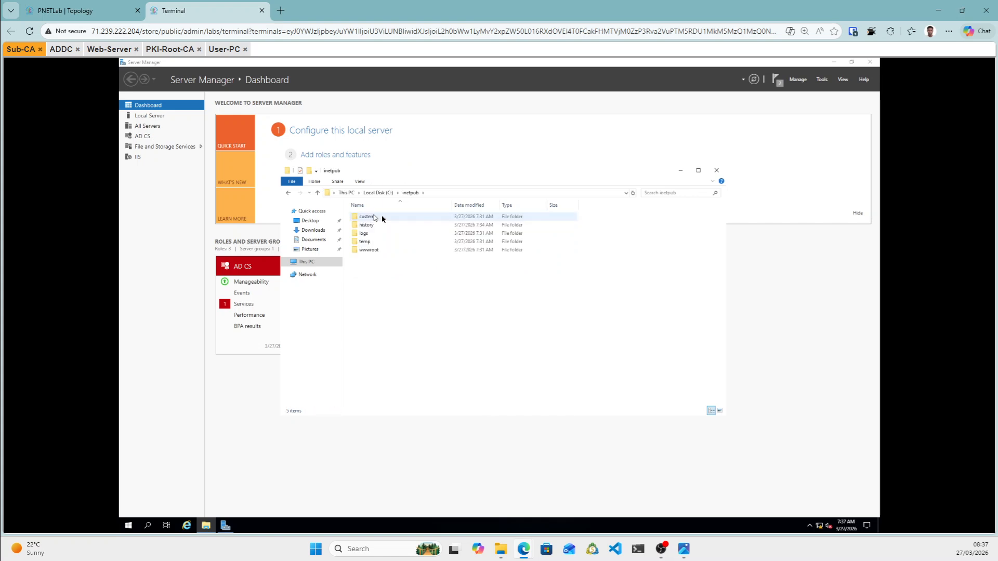
double_click(372, 250)
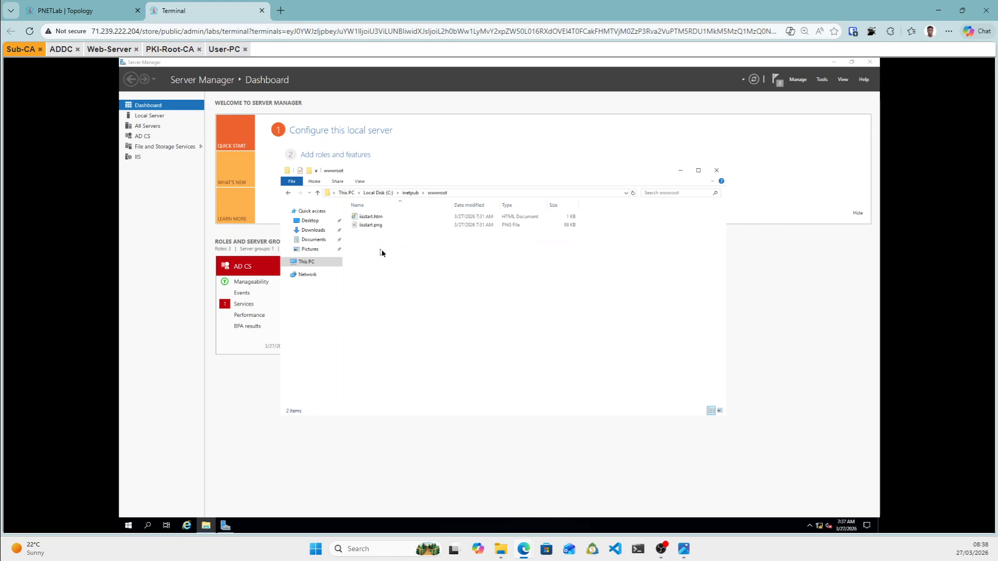
right_click(382, 253)
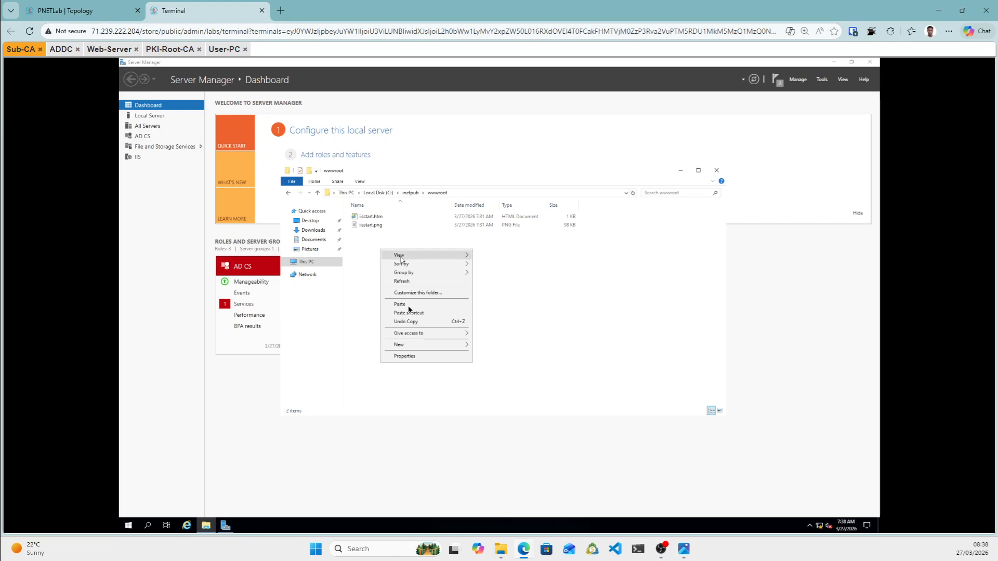
mouse_move(423, 345)
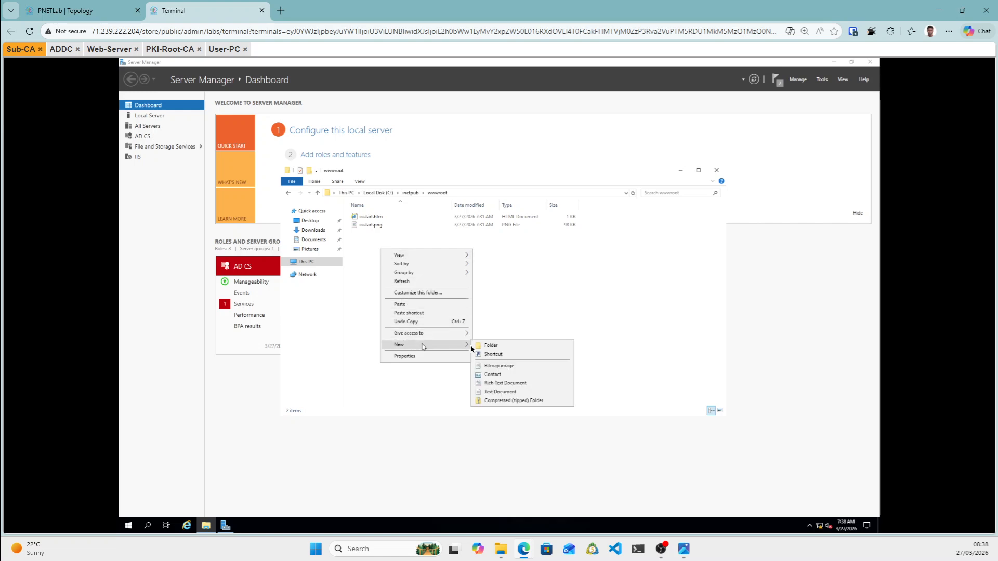
click(486, 347)
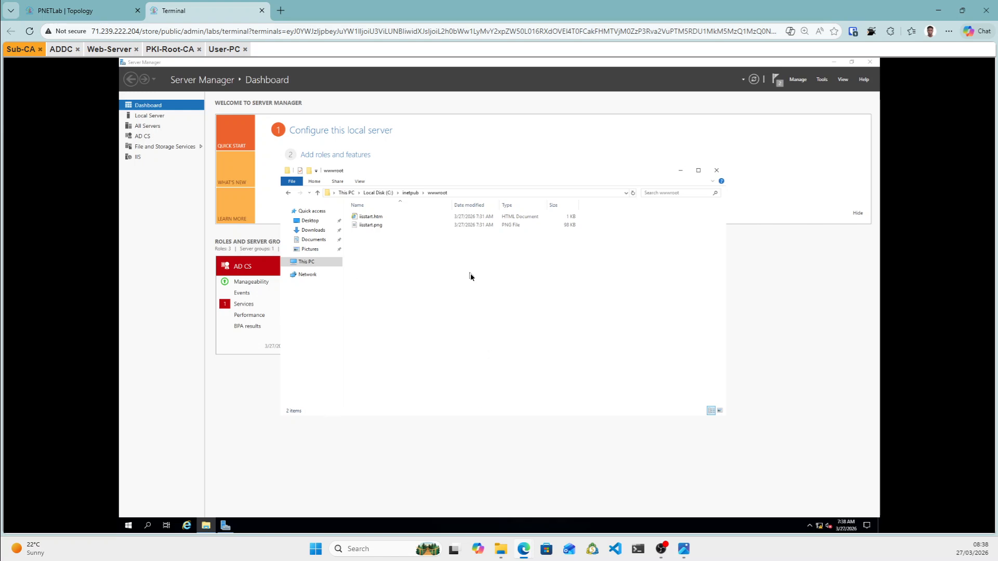
text(pki)
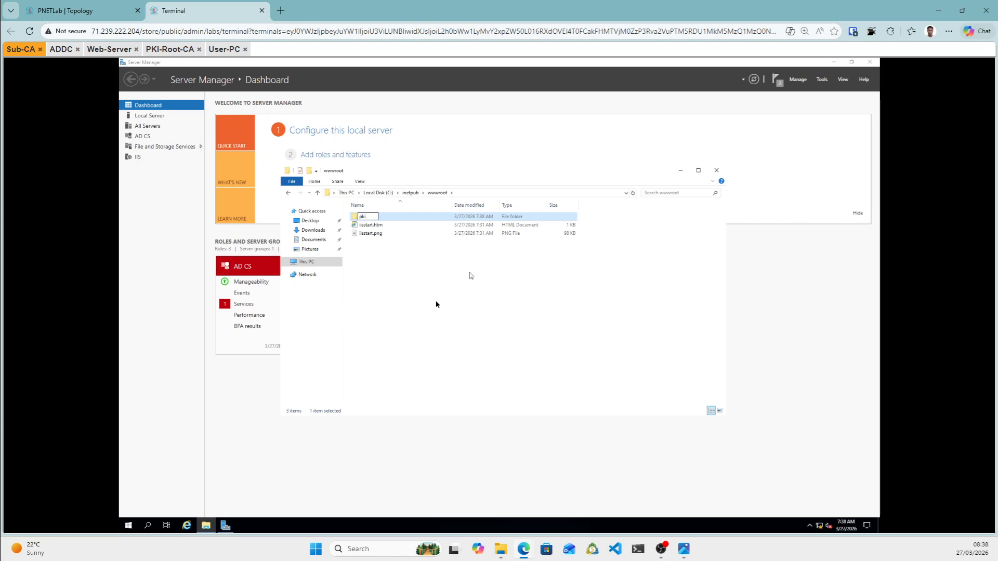
click(434, 307)
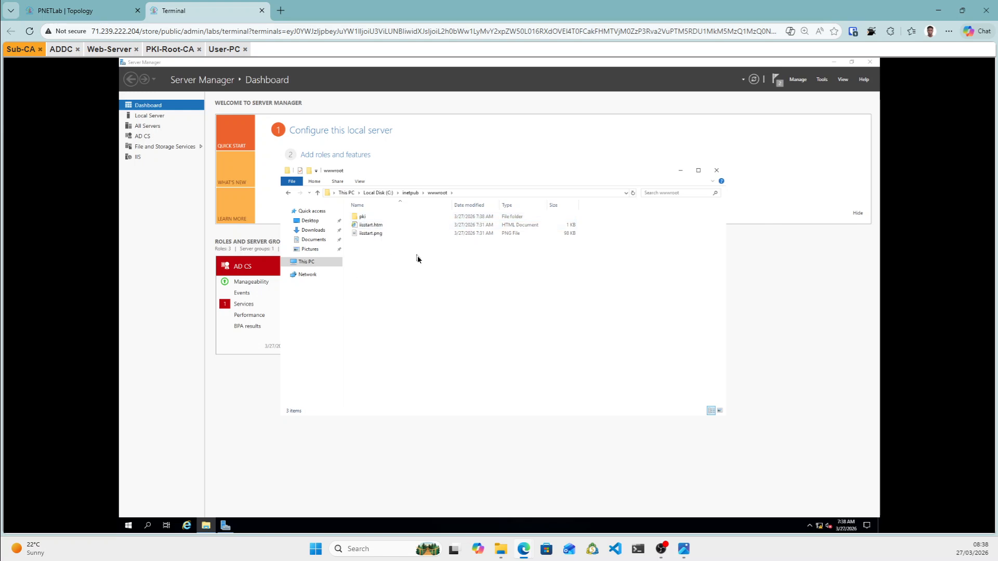
Launch IIS Manager and enable Directory Browsing on the SUB server.
click(826, 81)
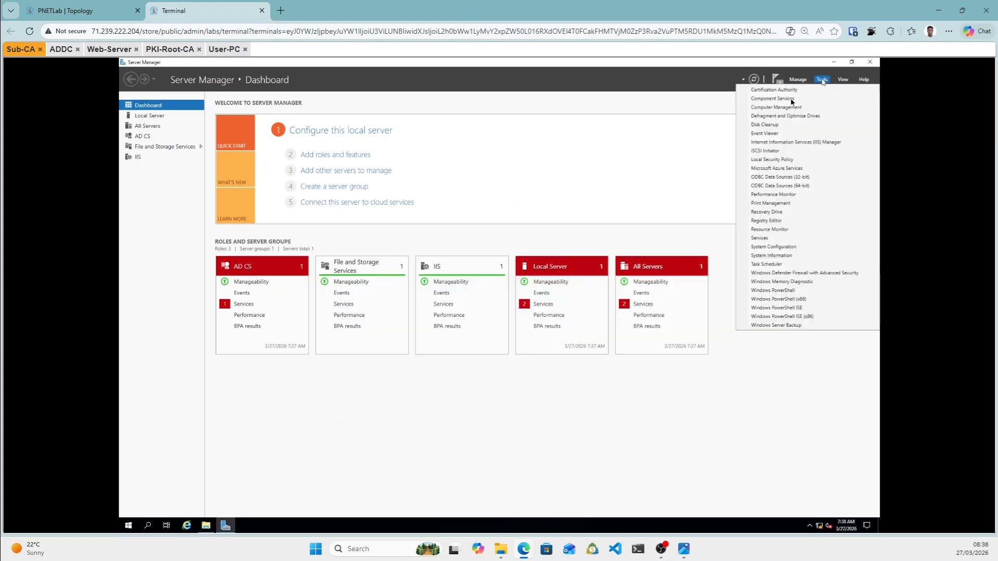
click(778, 143)
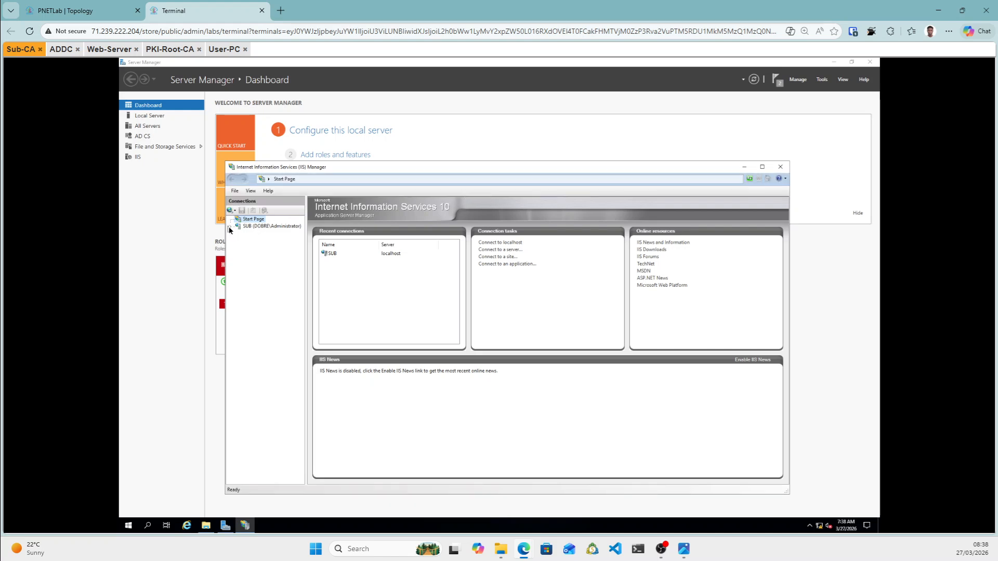
click(241, 227)
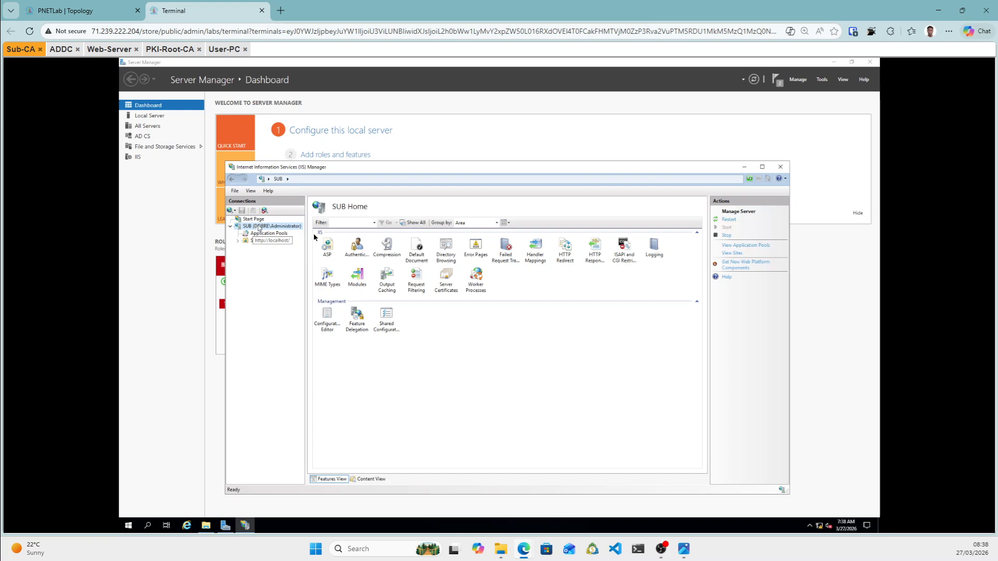
double_click(446, 255)
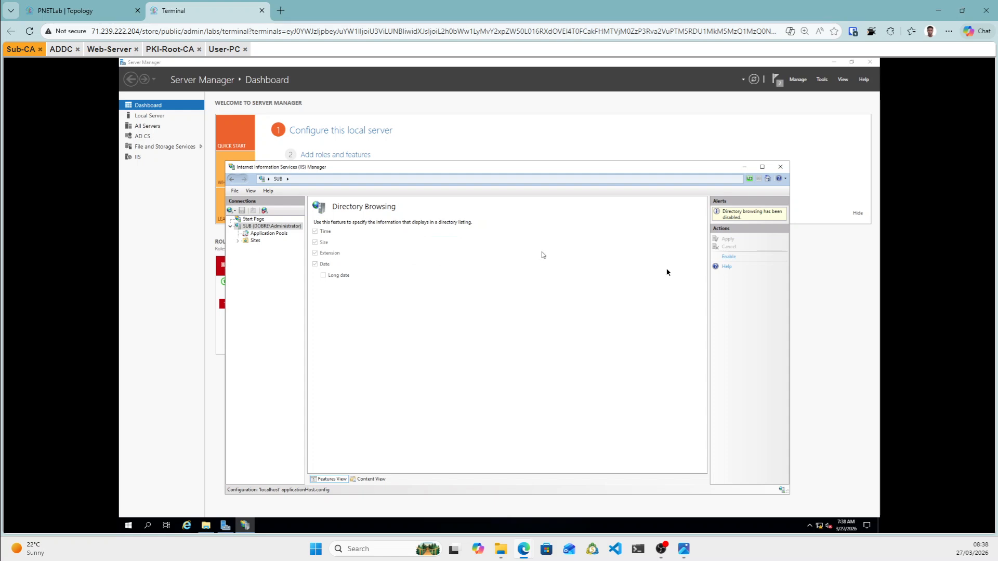
click(729, 258)
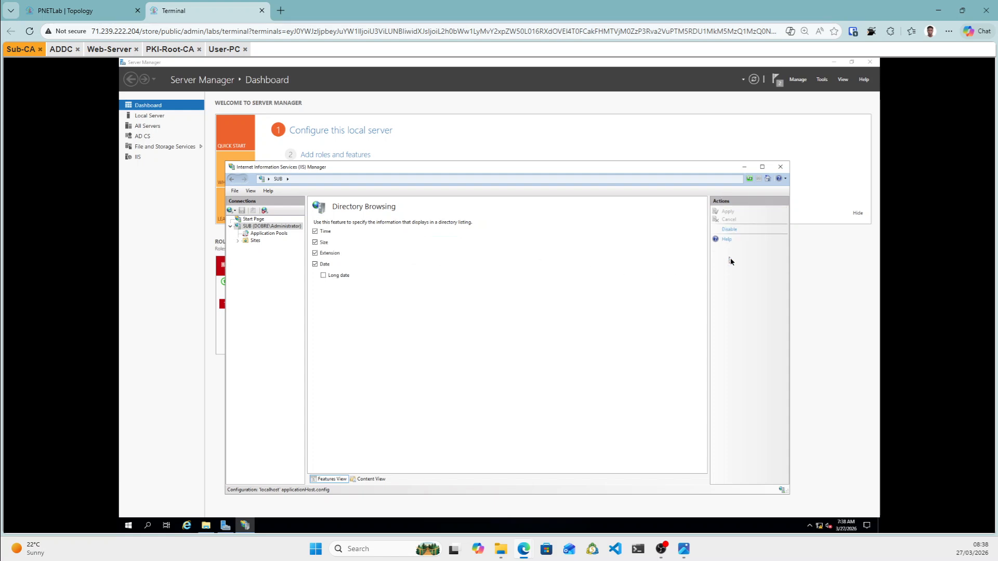
Open Directory Browsing for the Default Web Site to confirm it is enabled.
double_click(255, 241)
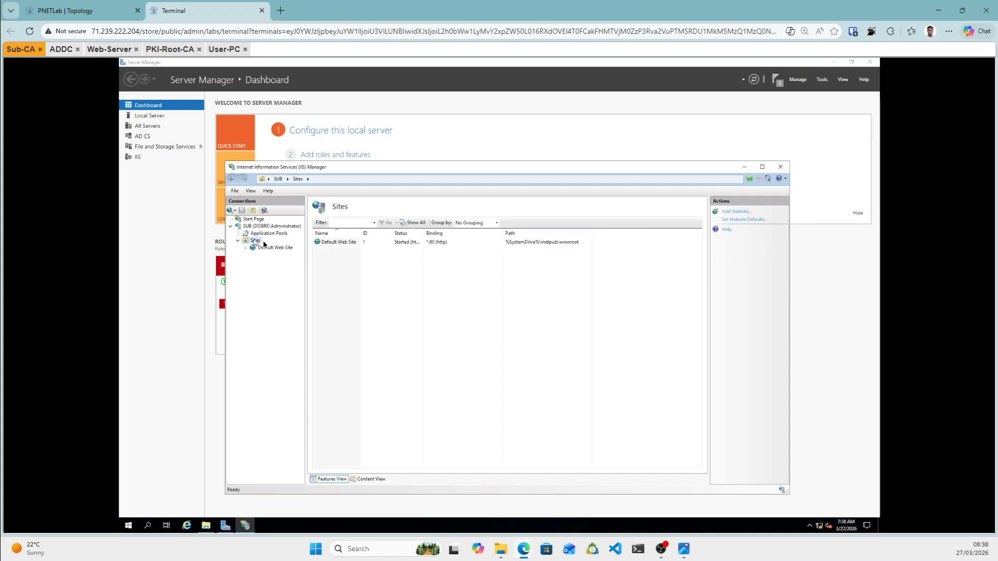
double_click(269, 248)
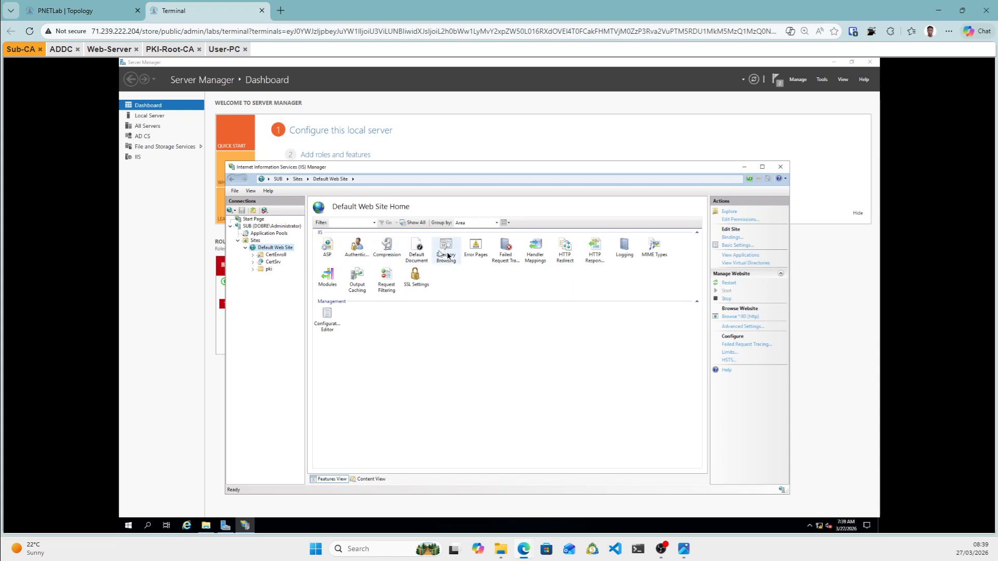
double_click(447, 255)
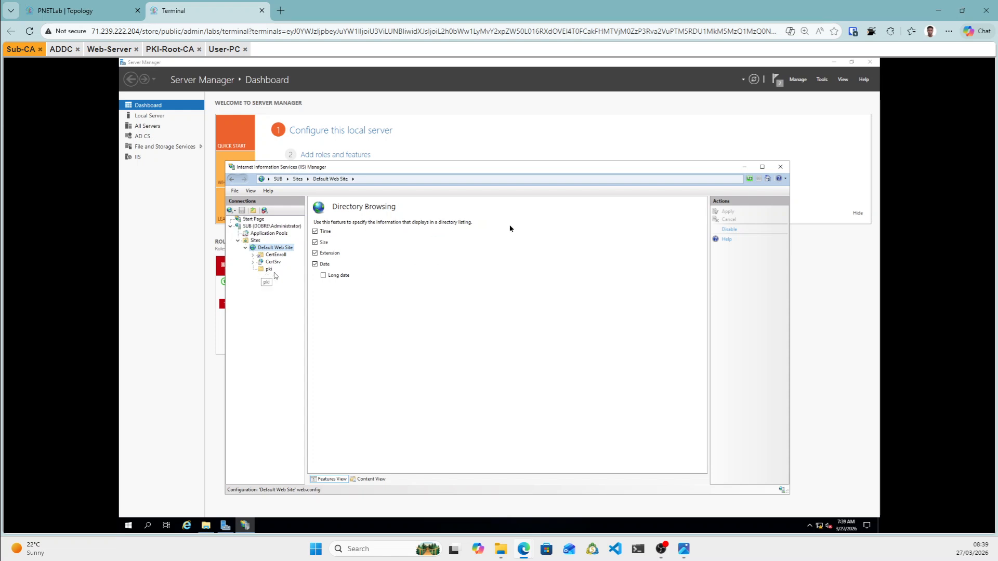
Switch to PKI-Root-CA and open the \\172.16.1.10 network share in File Explorer.
click(744, 166)
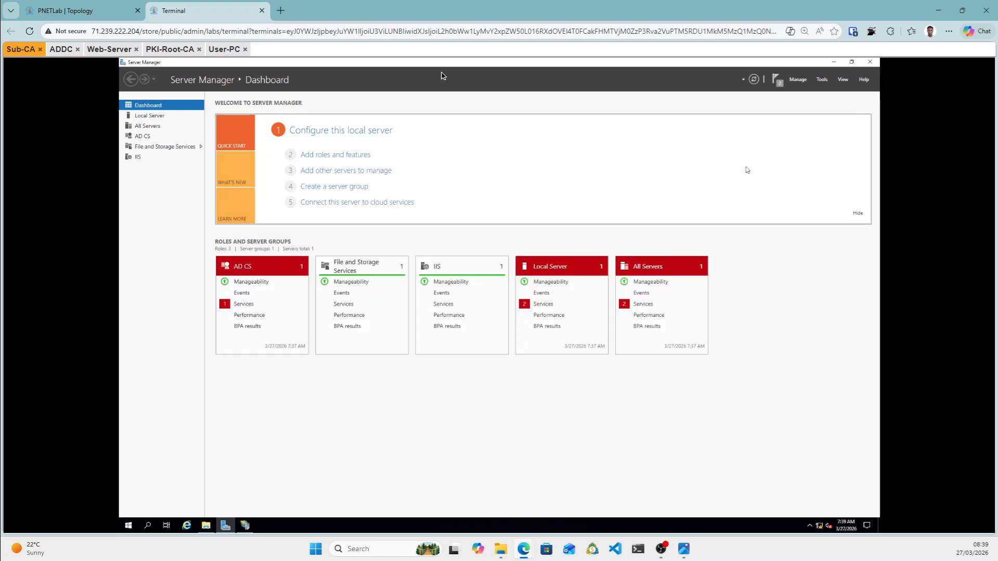
drag(165, 50, 177, 78)
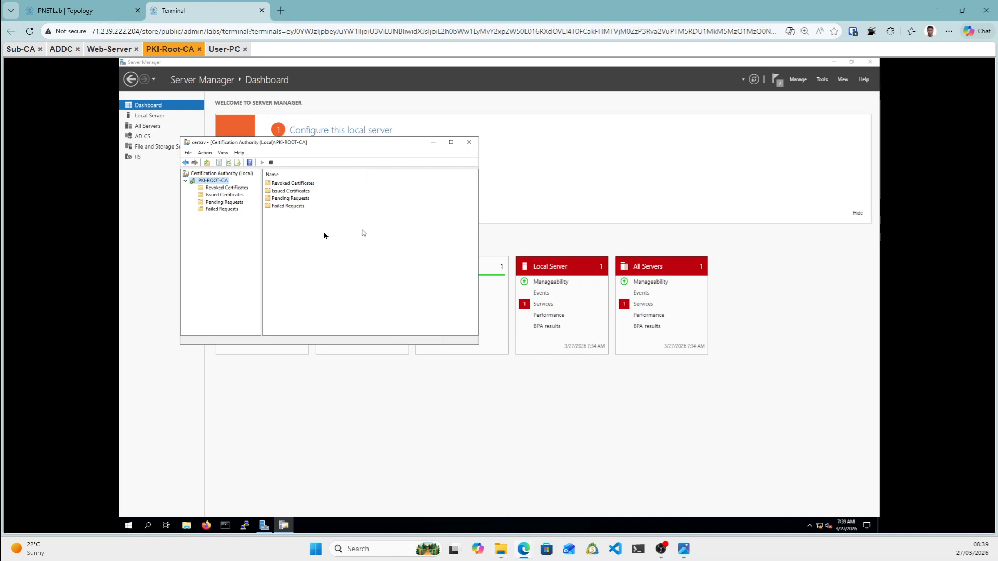
click(188, 525)
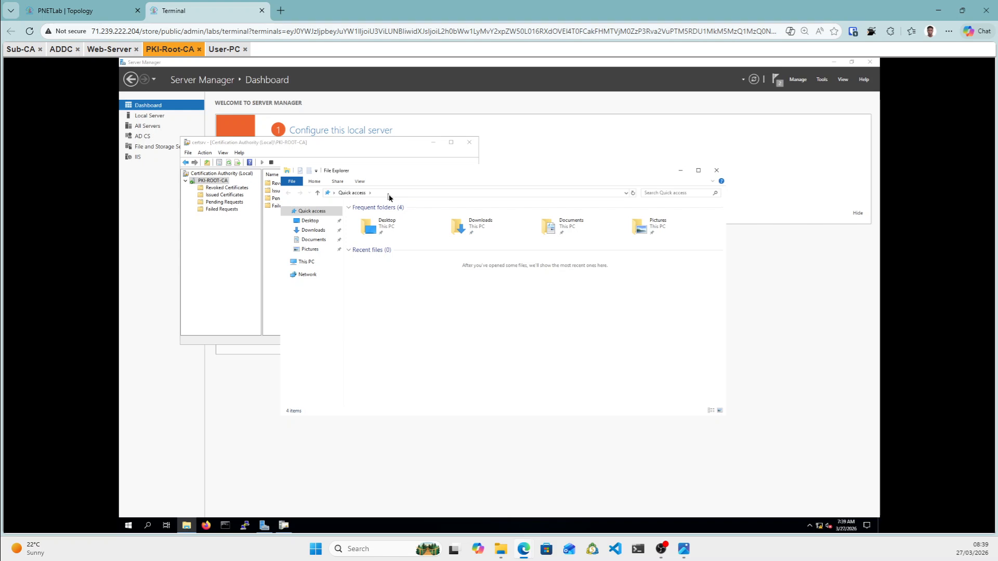
click(382, 195)
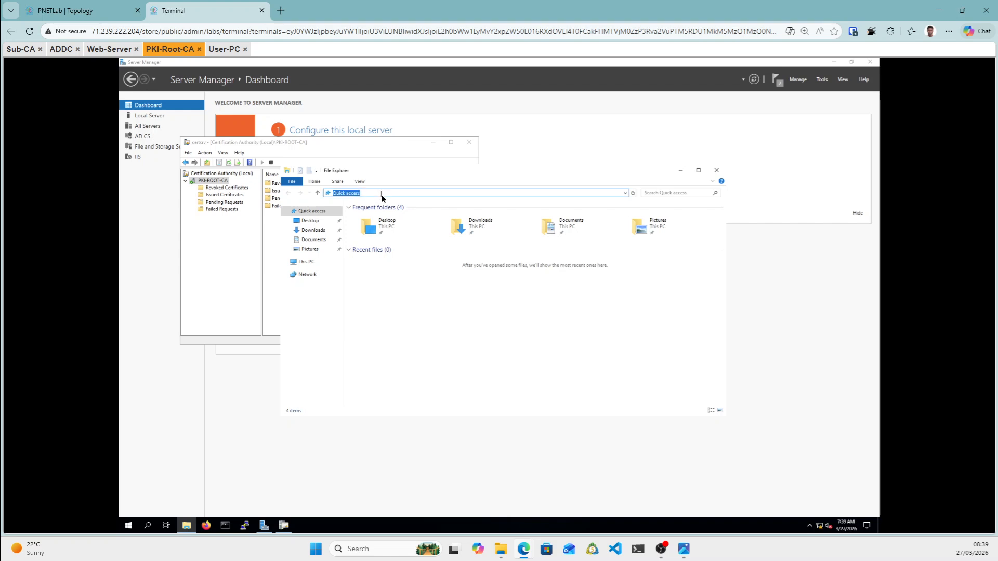
text(\\172.16.1.10)
key(Return)
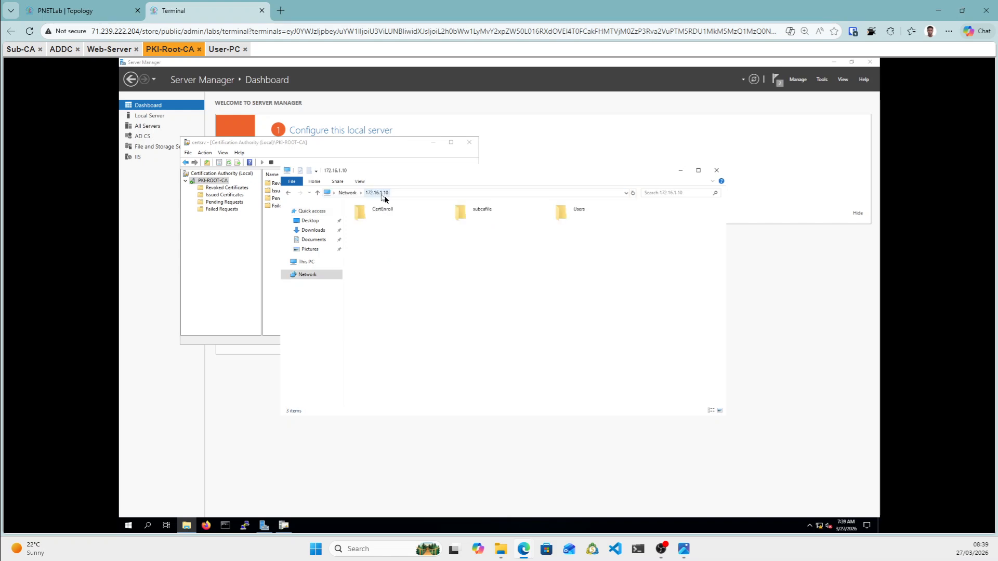
Copy sub.dobre.local_dobre-SUB-CA.req from the subcafile share.
double_click(492, 218)
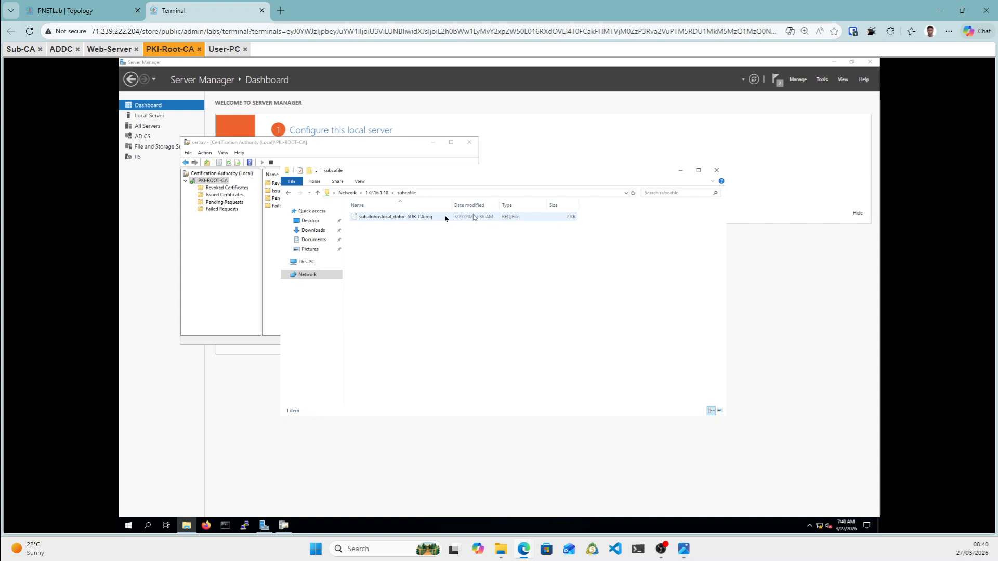
right_click(444, 218)
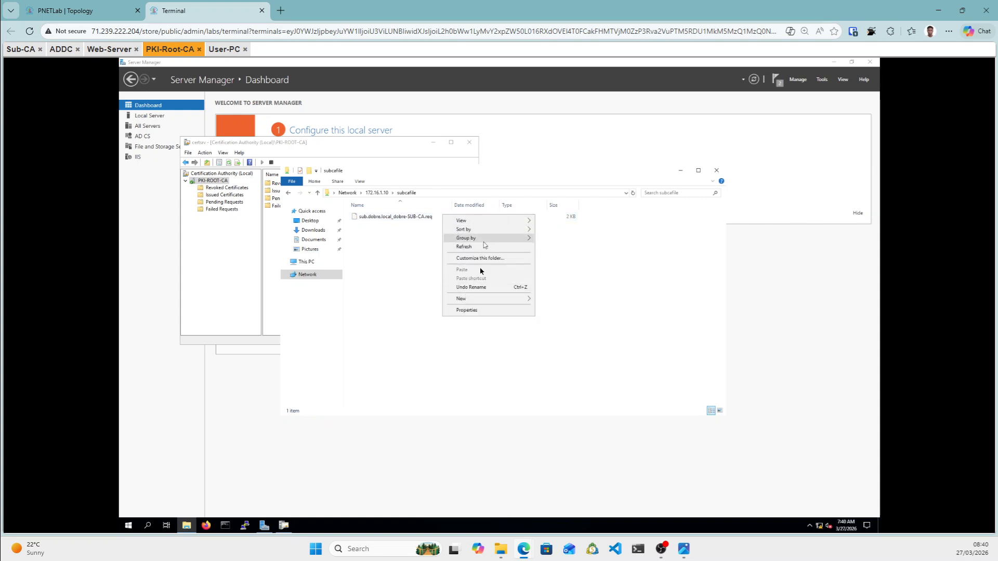
click(419, 221)
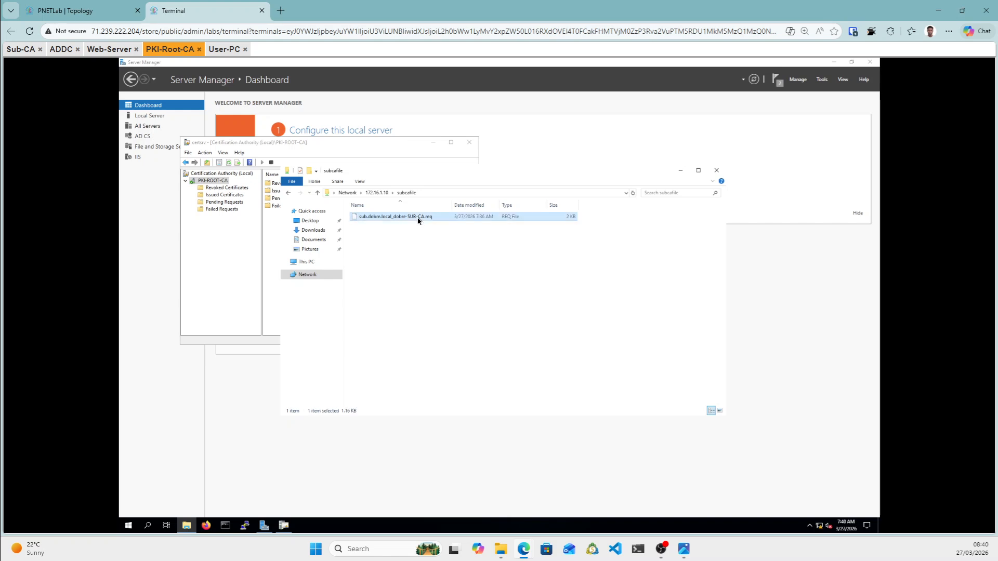
right_click(419, 221)
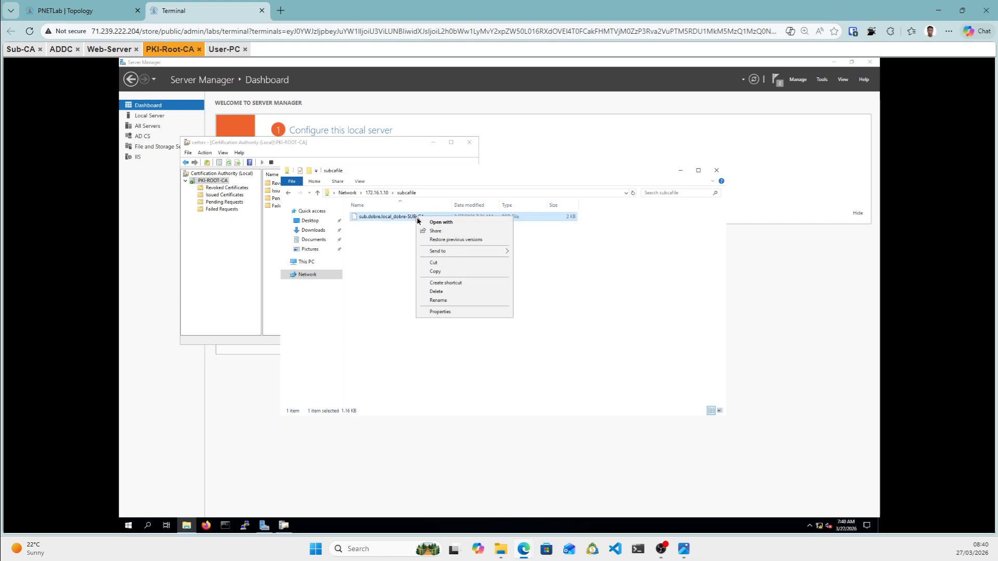
click(435, 271)
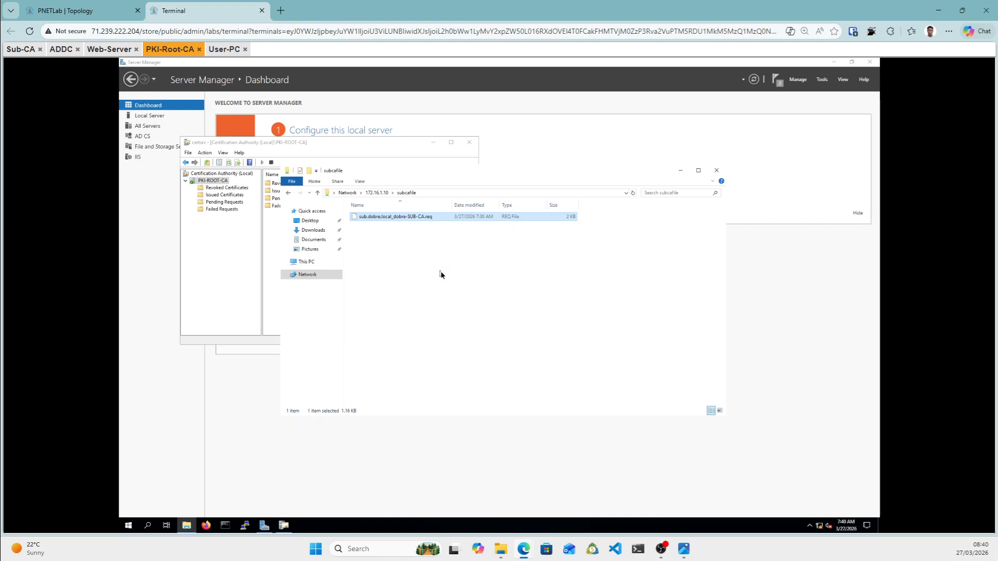
Paste the request file into the Desktop's rootfiles folder.
click(311, 222)
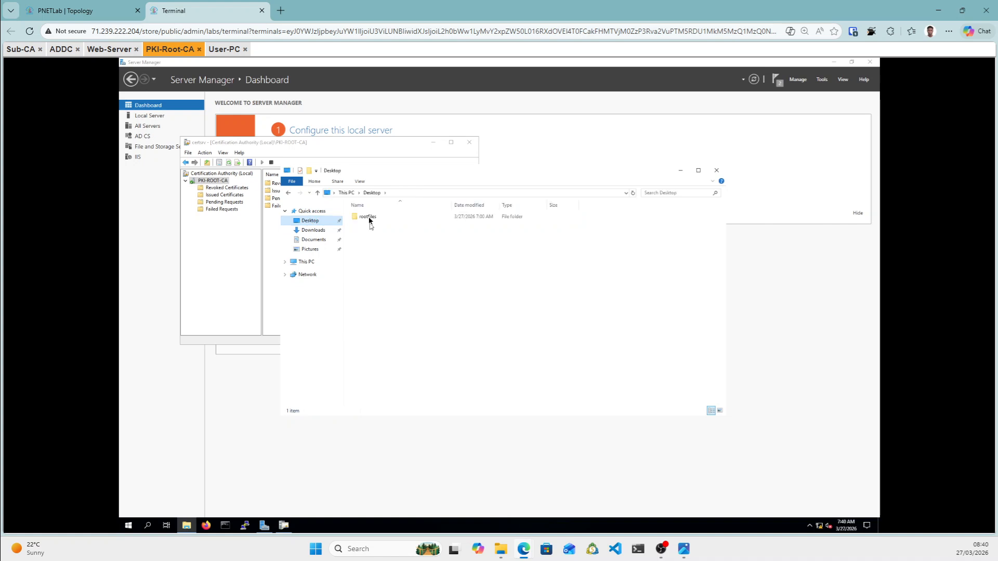
click(369, 220)
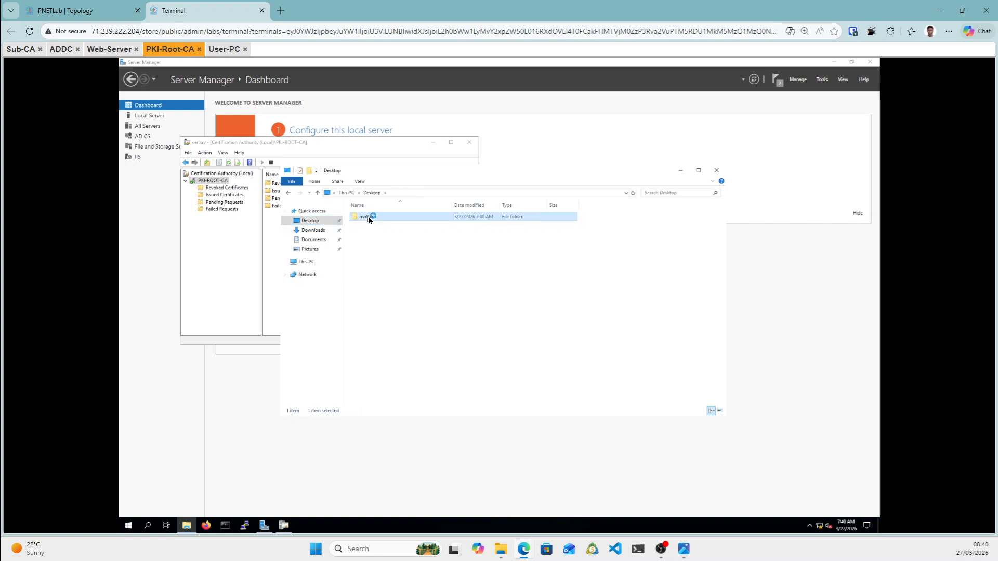
double_click(370, 220)
right_click(377, 242)
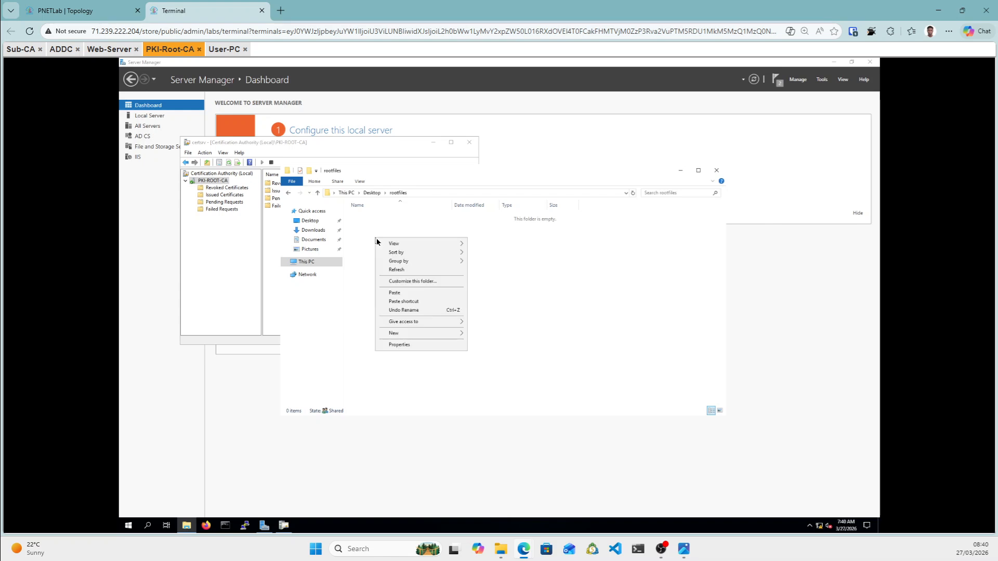
click(410, 294)
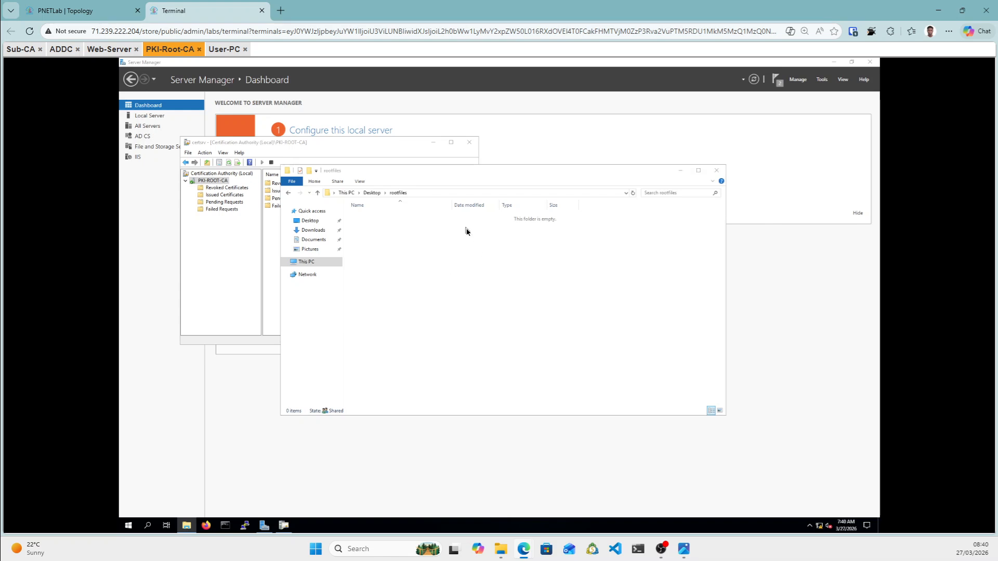
click(451, 273)
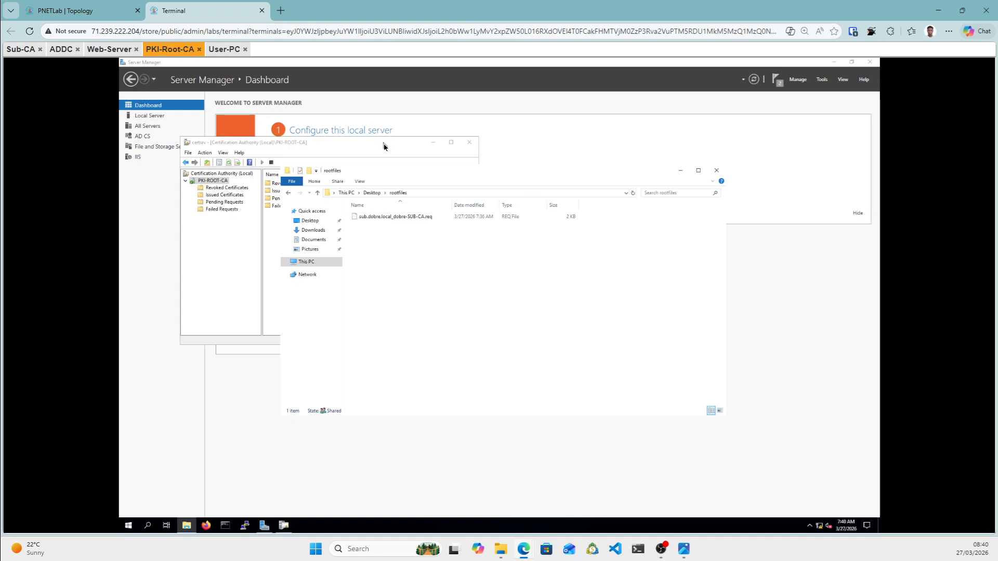
click(330, 148)
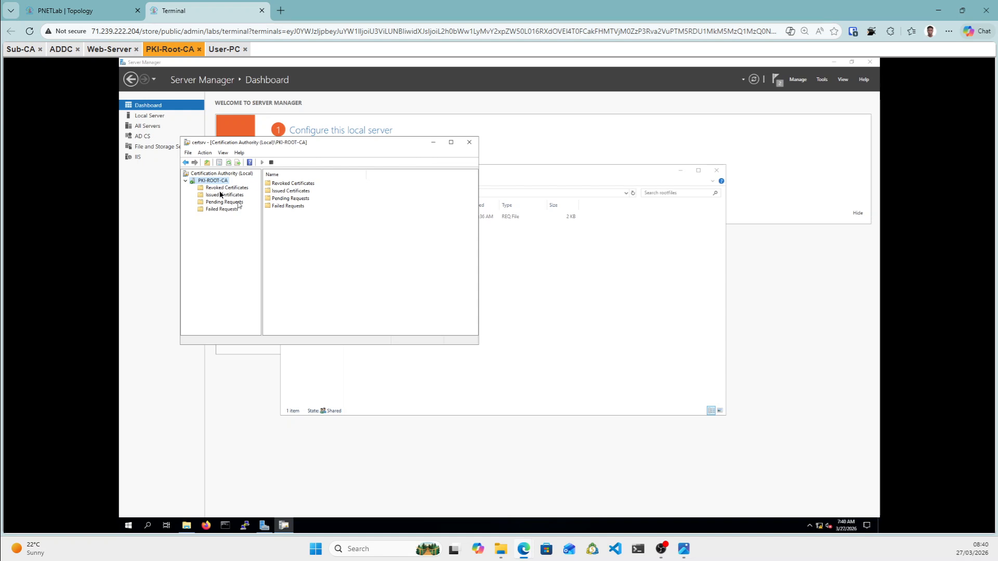
Submit sub.dobre.local_dobre-SUB-CA.req from Desktop\rootfiles as a new request to PKI-ROOT-CA.
right_click(223, 182)
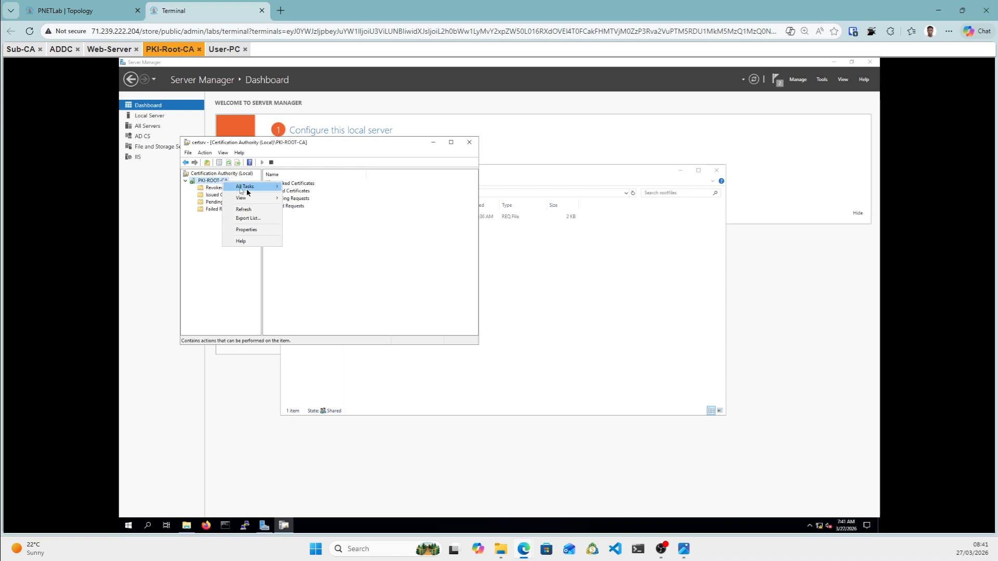
mouse_move(247, 191)
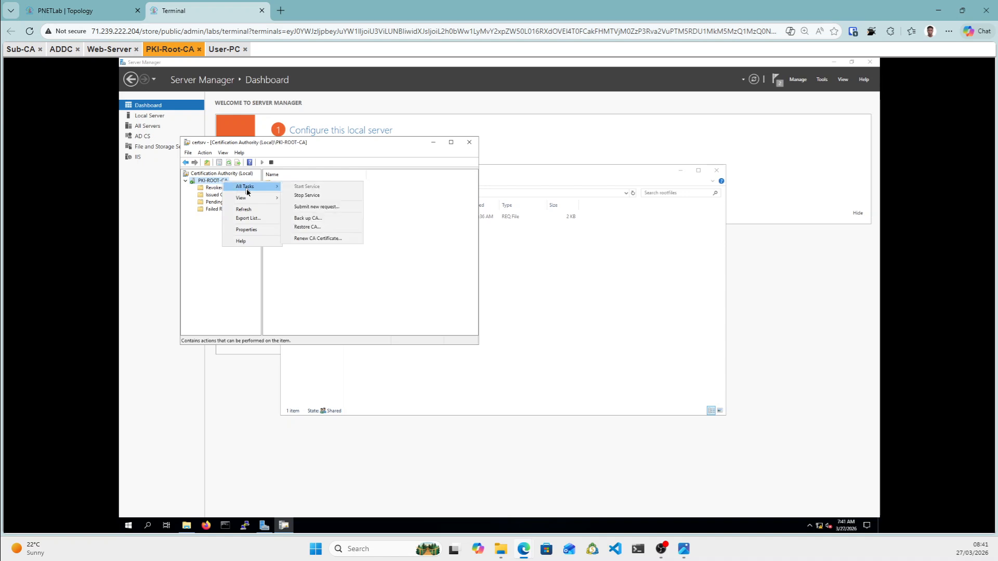
click(309, 206)
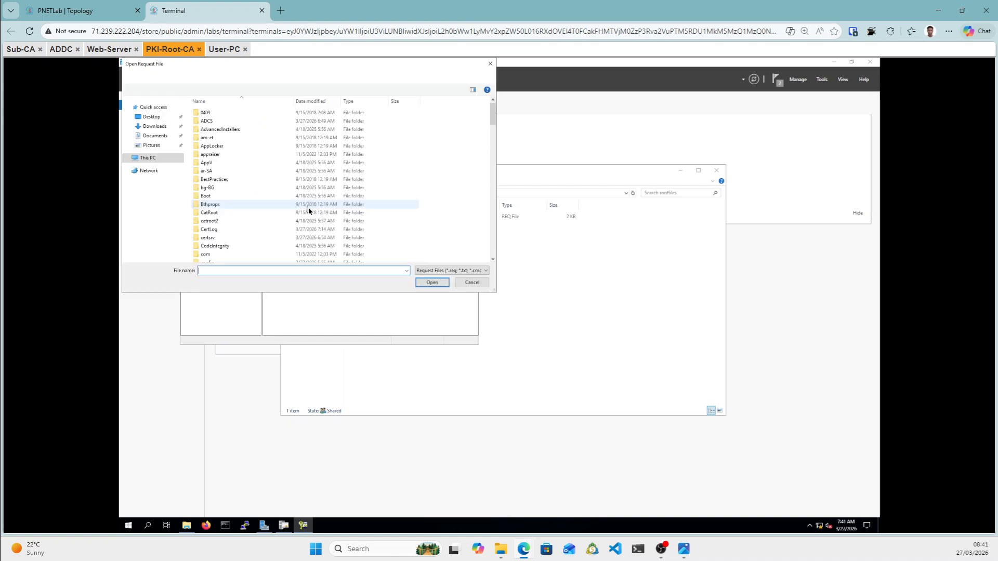
click(157, 117)
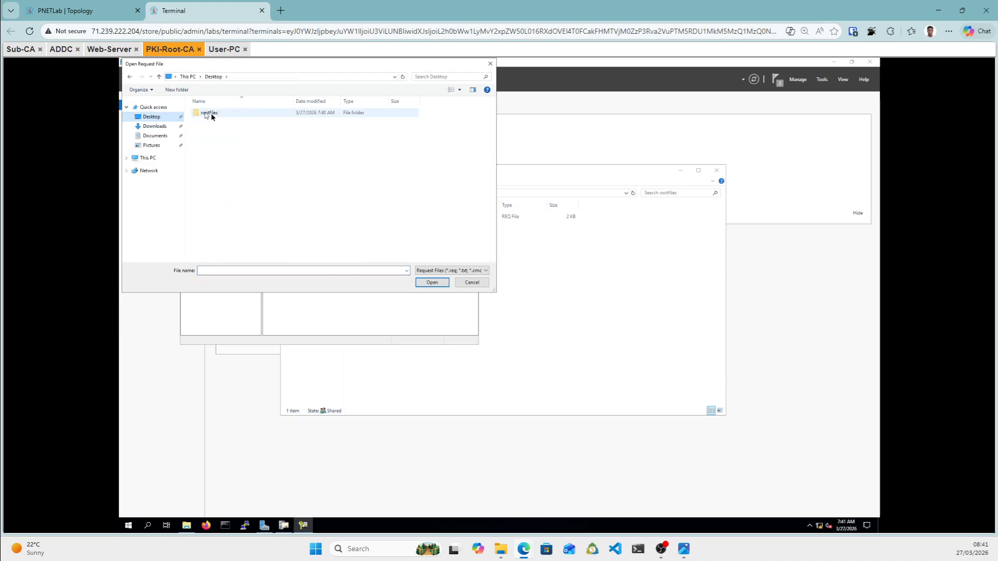
click(209, 114)
double_click(210, 114)
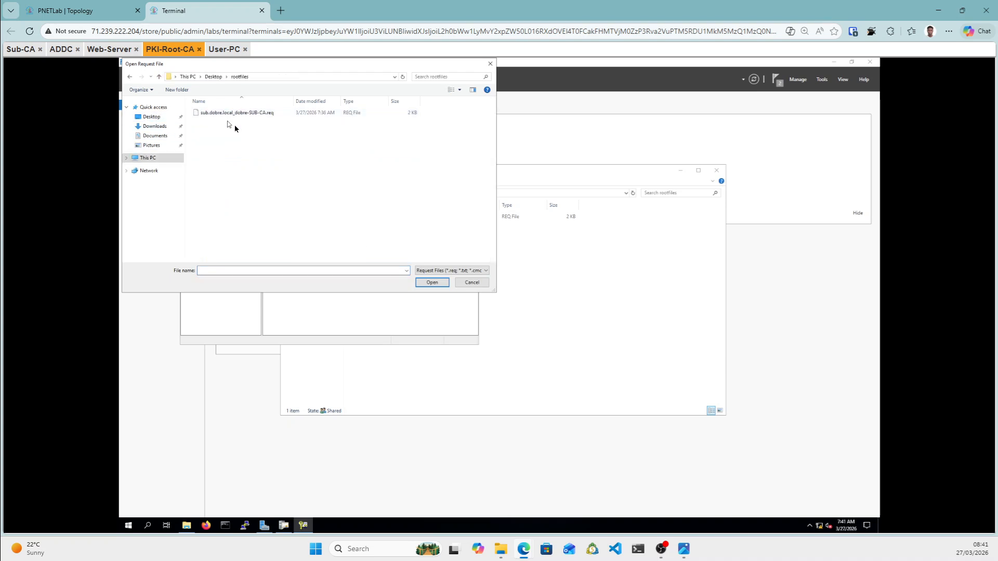
click(219, 115)
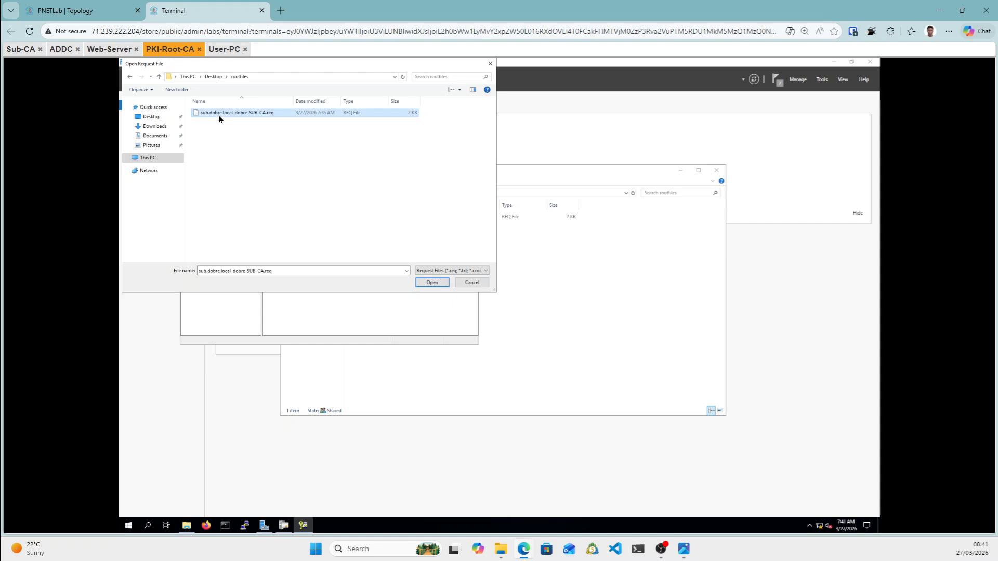
click(424, 283)
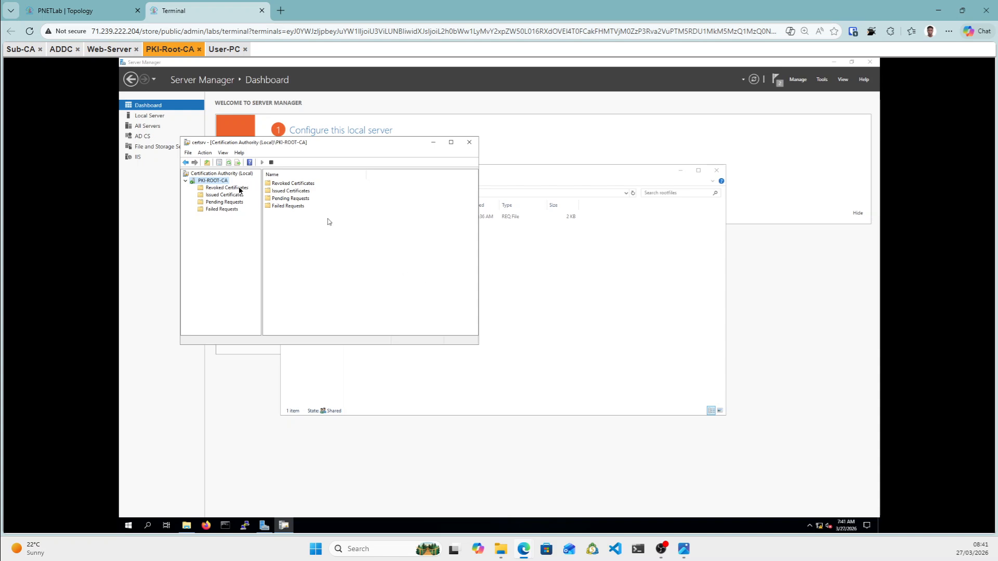
Issue pending Sub-CA request 2, then check the Issued and Revoked Certificates lists.
click(240, 205)
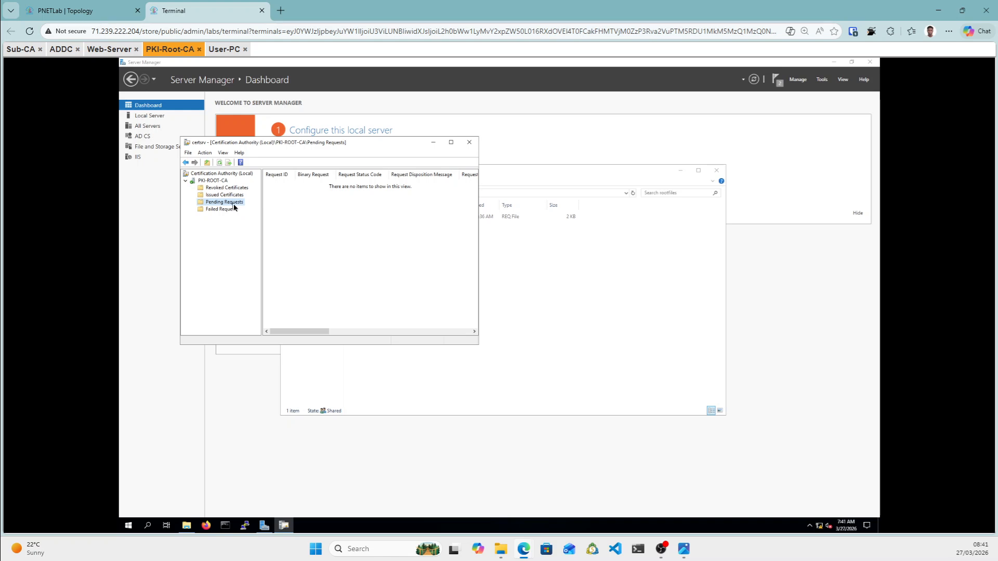
right_click(297, 229)
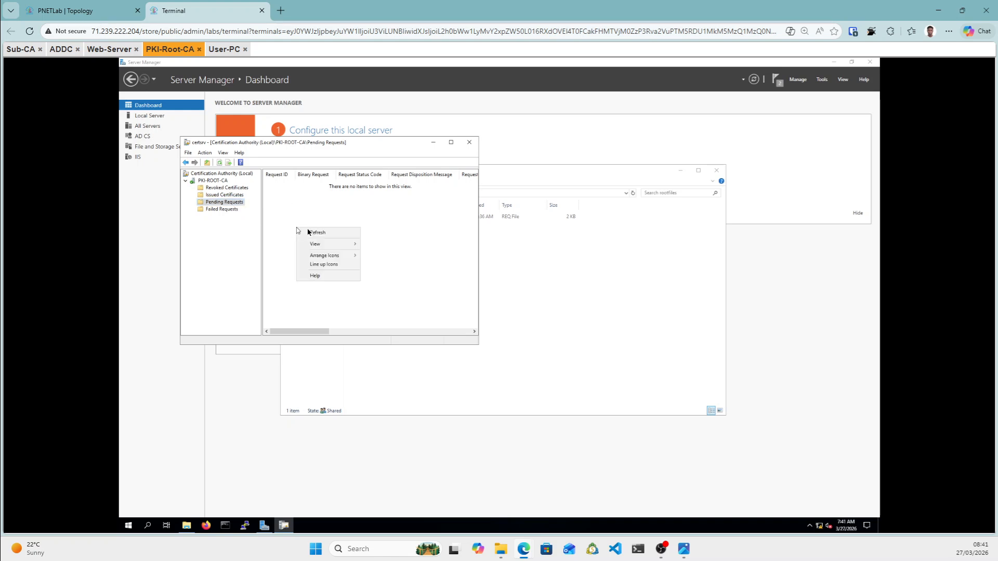
click(325, 232)
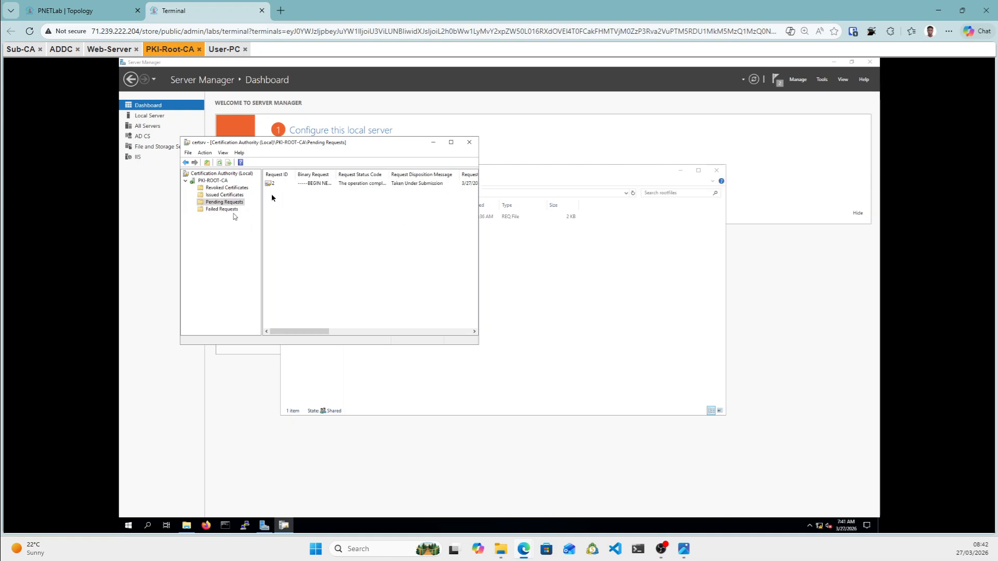
click(304, 188)
right_click(304, 188)
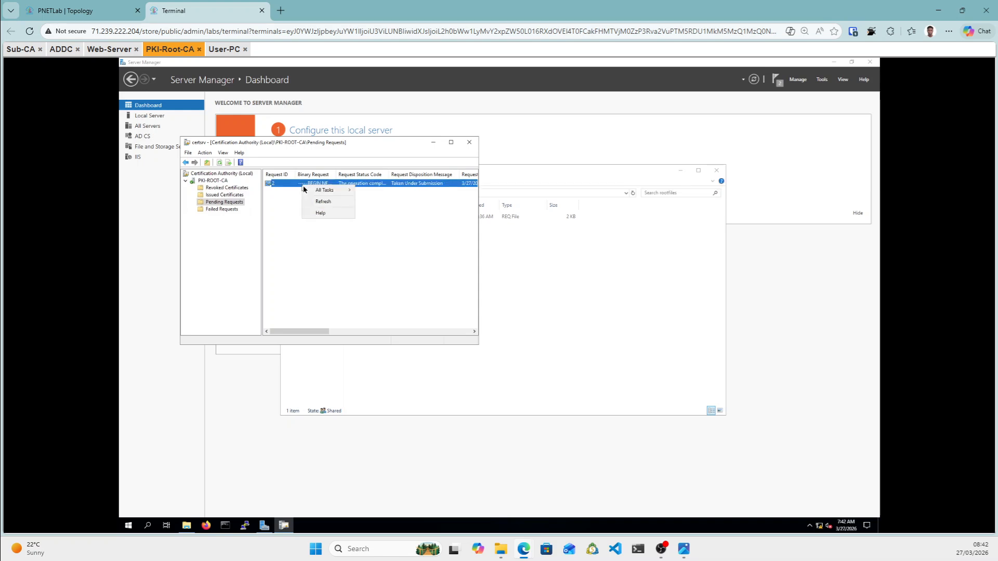
mouse_move(325, 190)
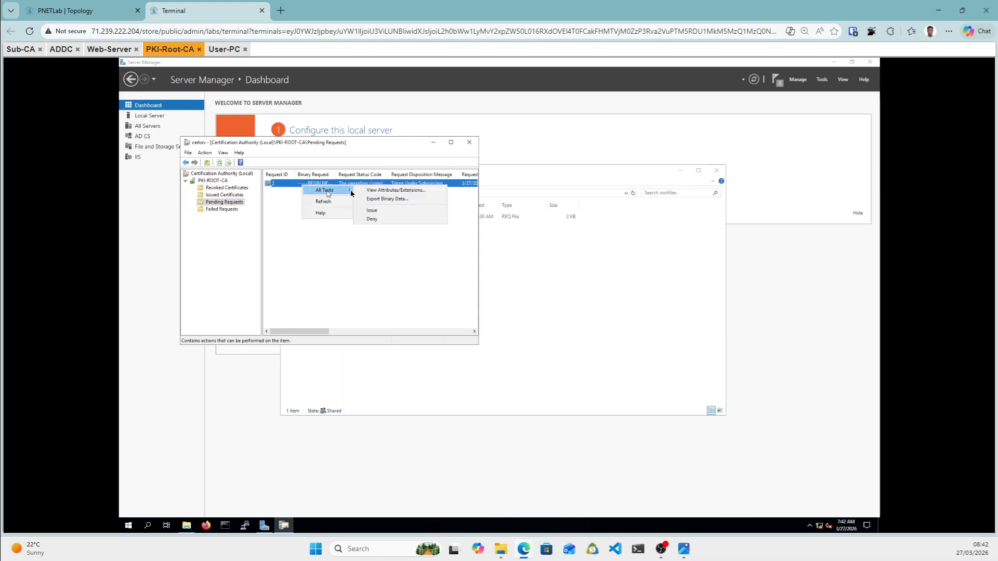
click(374, 211)
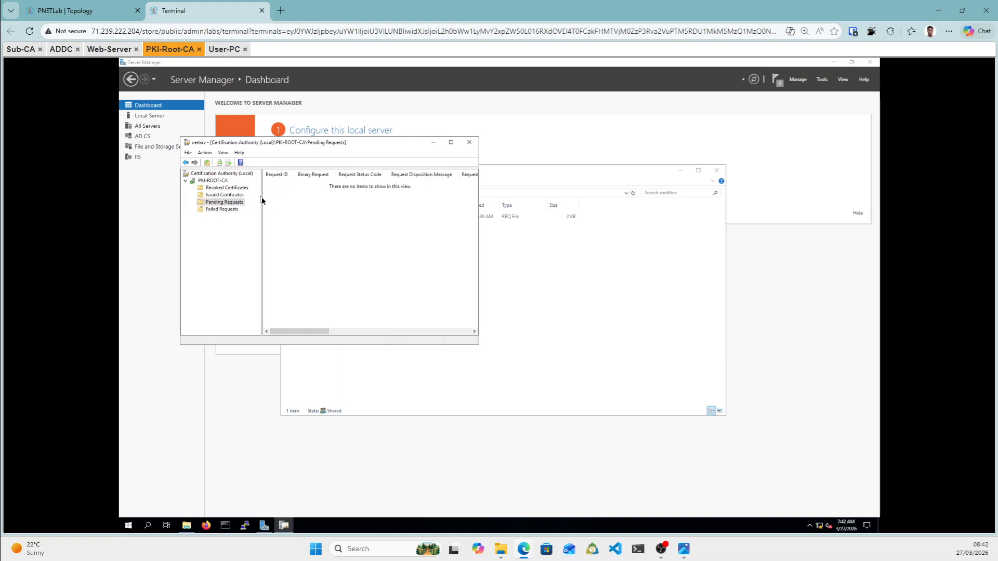
click(221, 195)
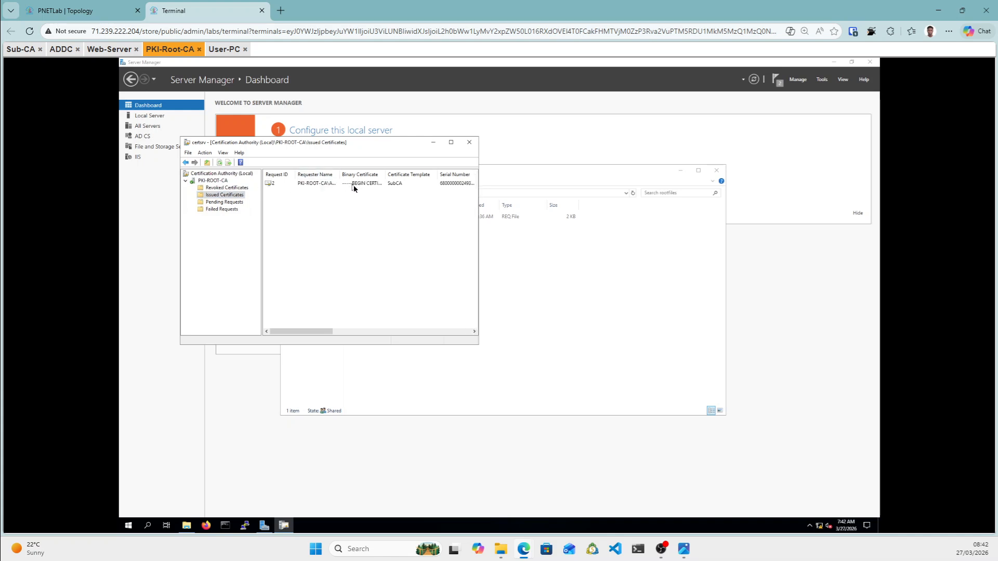
click(225, 188)
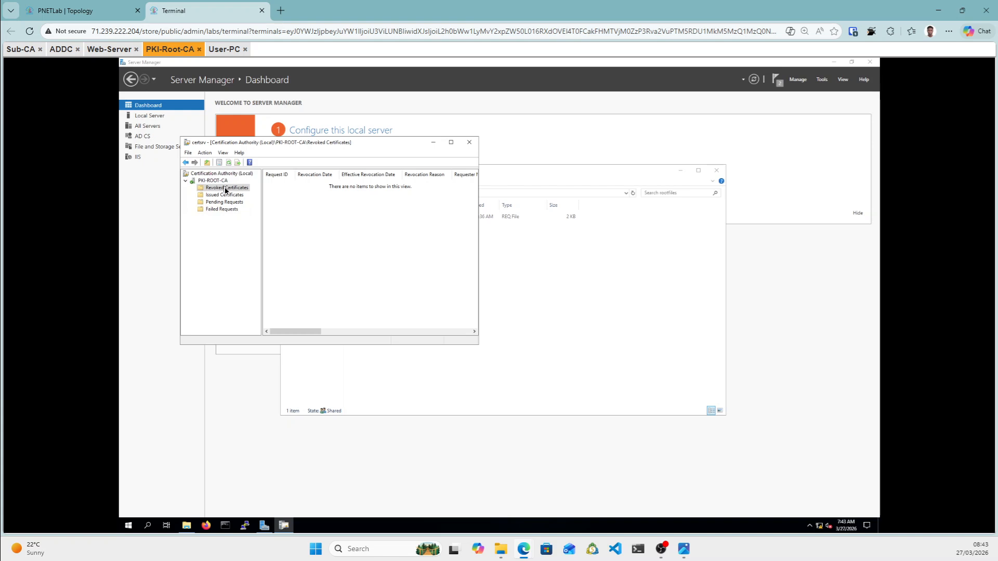
Publish a new complete CRL from Revoked Certificates, then select the PKI-ROOT-CA node.
right_click(224, 190)
mouse_move(247, 191)
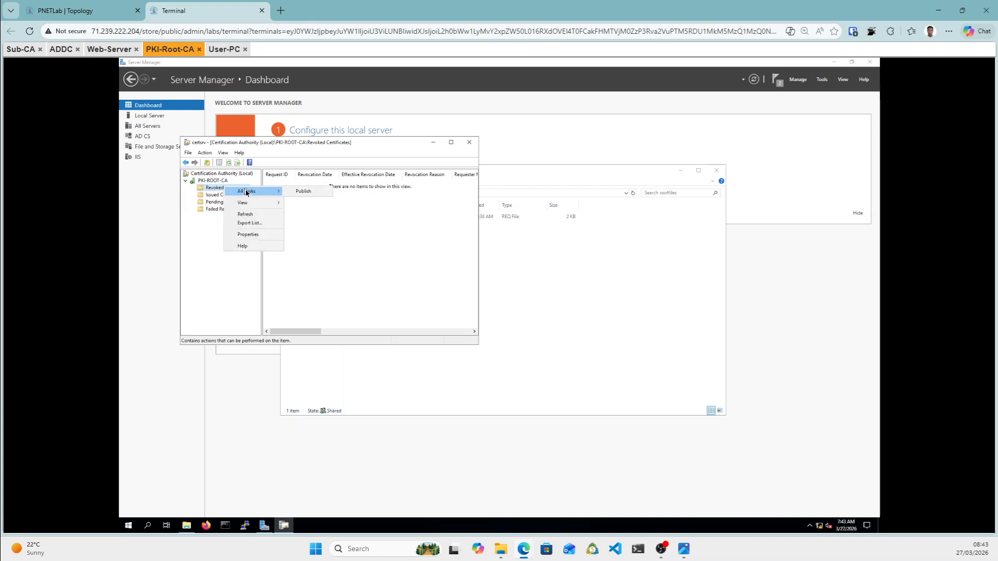
click(295, 192)
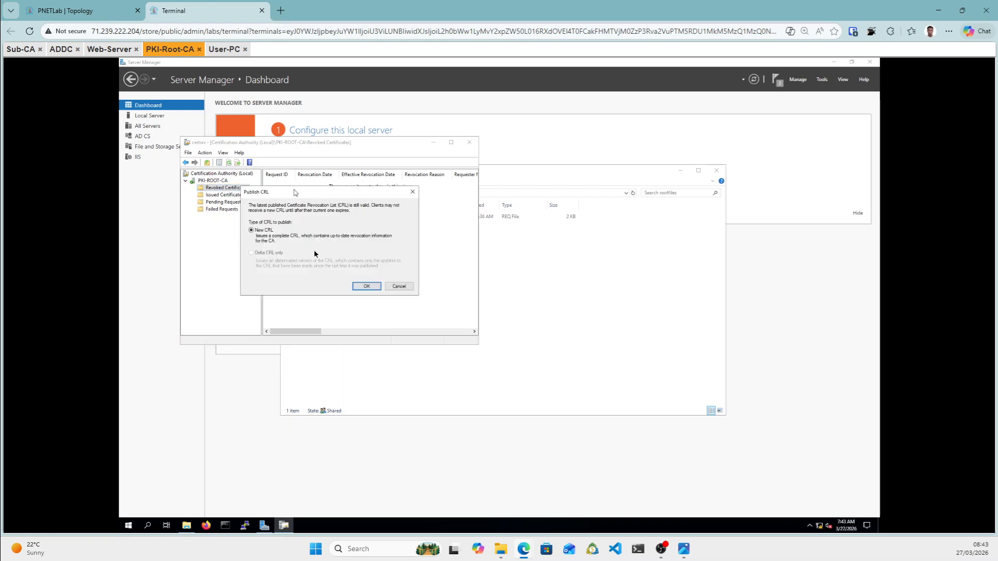
click(364, 286)
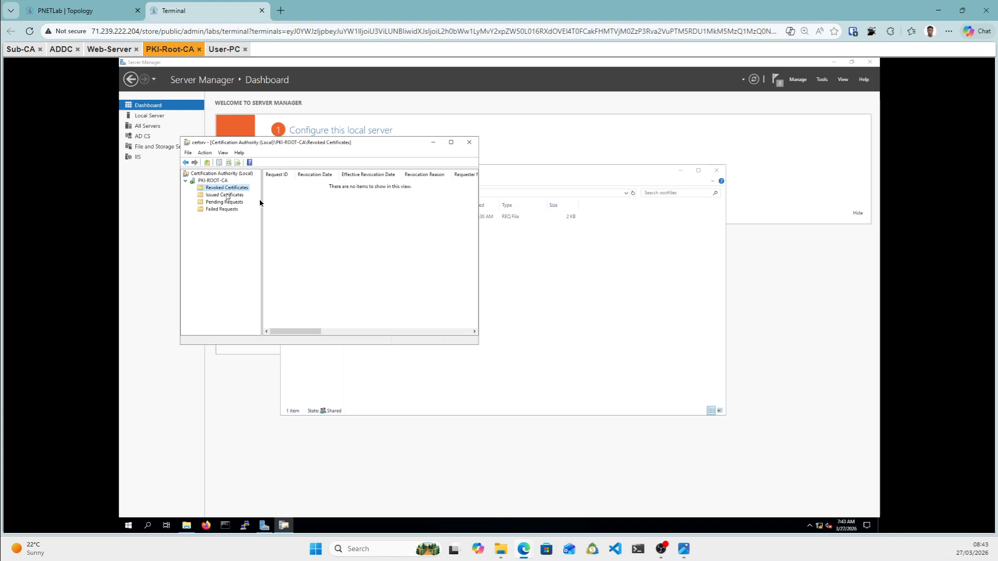
click(212, 181)
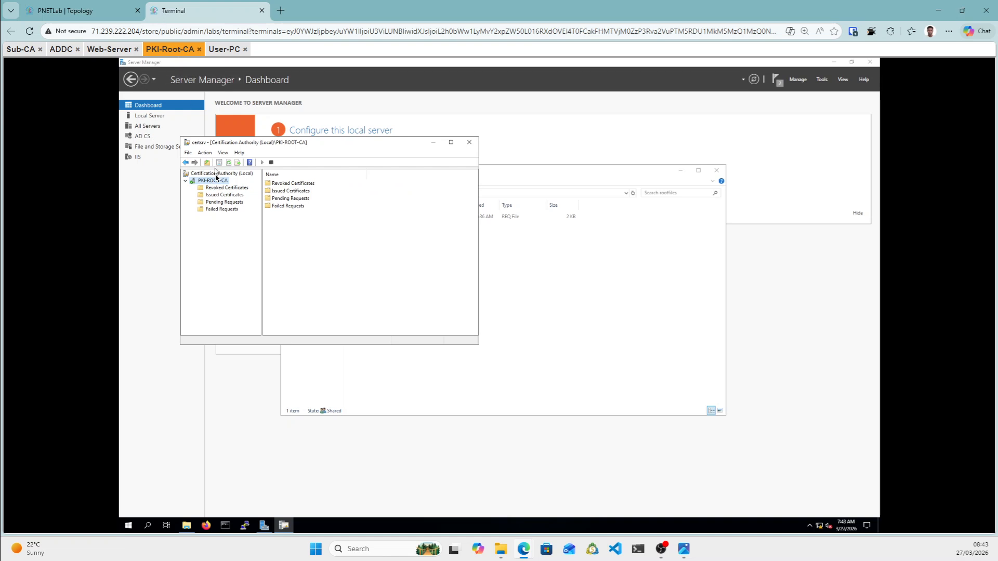
View the PKI-ROOT-CA certificate from its Properties and start Copy to File.
right_click(215, 182)
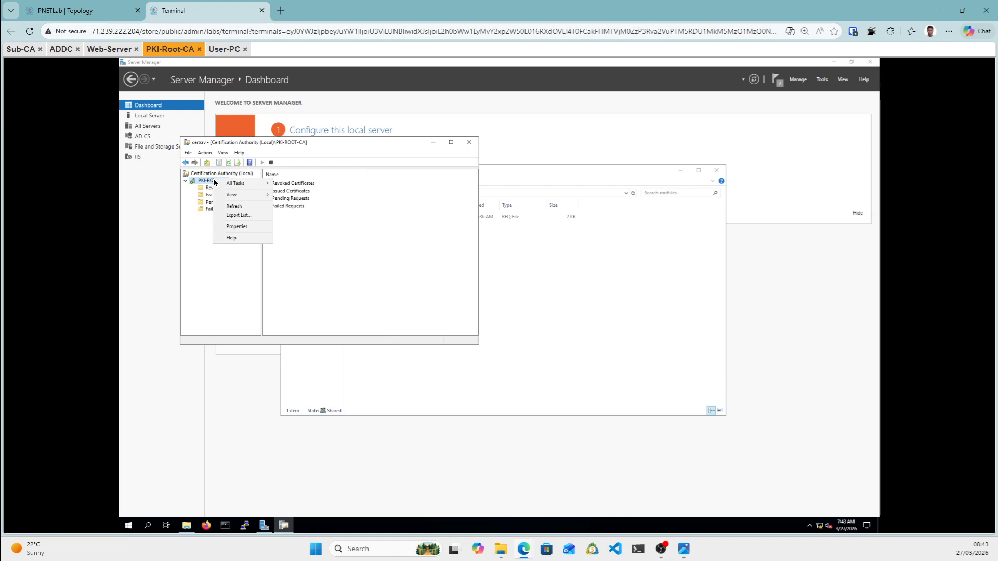
mouse_move(239, 186)
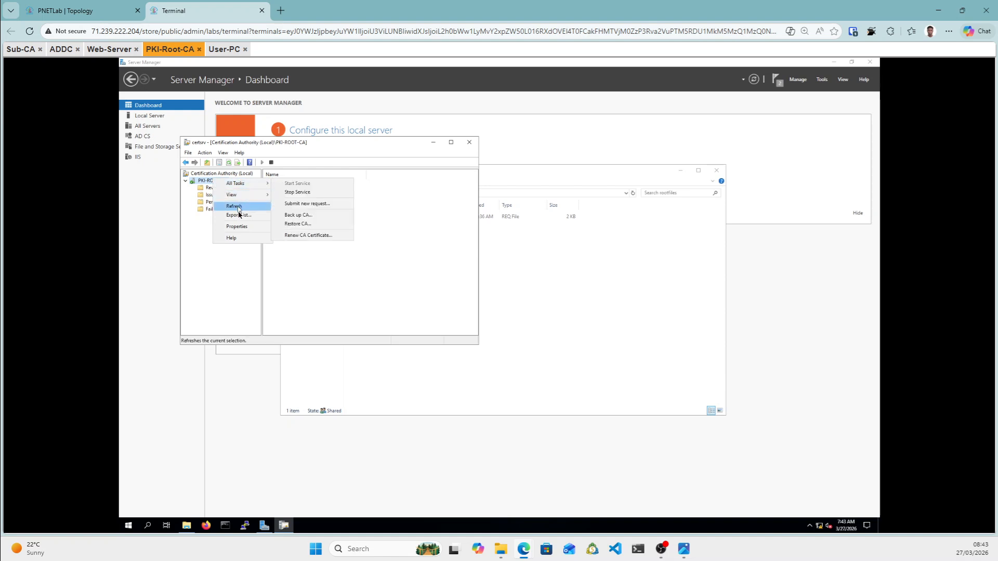
click(239, 227)
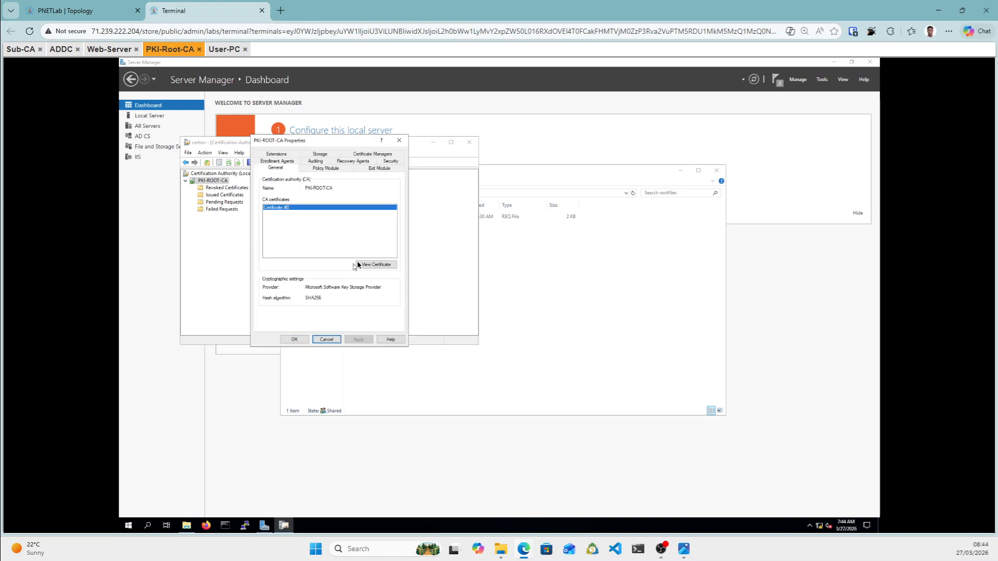
click(373, 265)
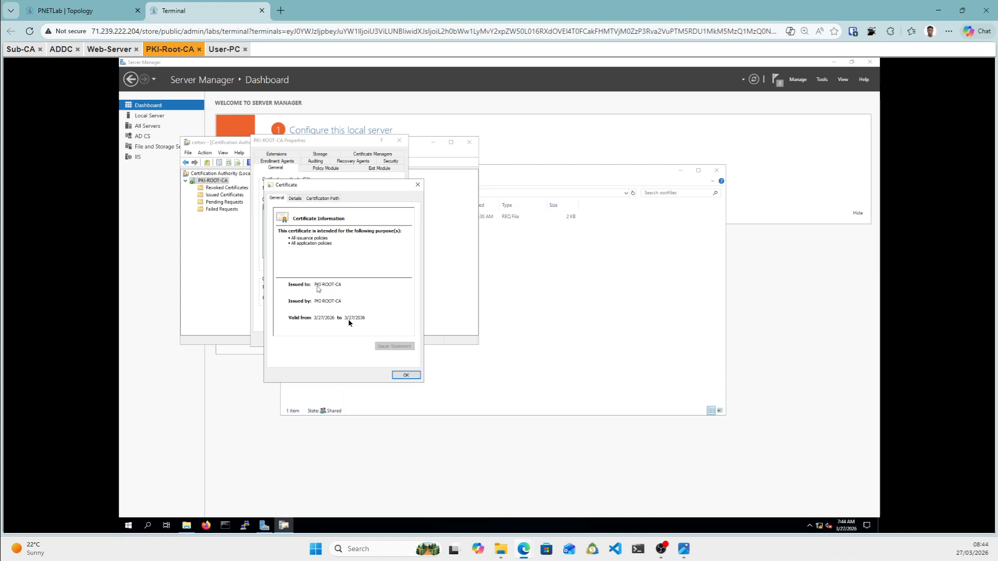
click(295, 199)
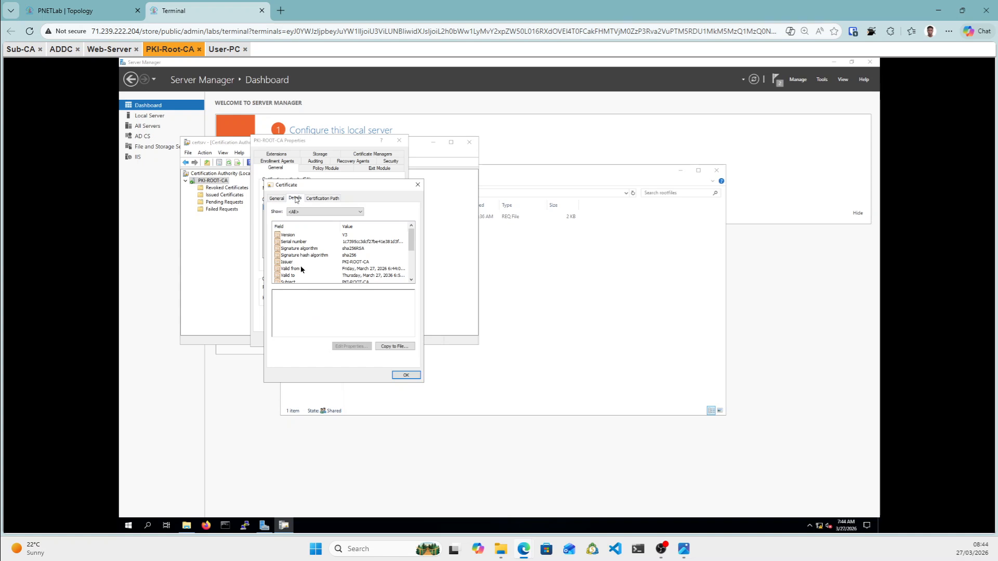
click(396, 346)
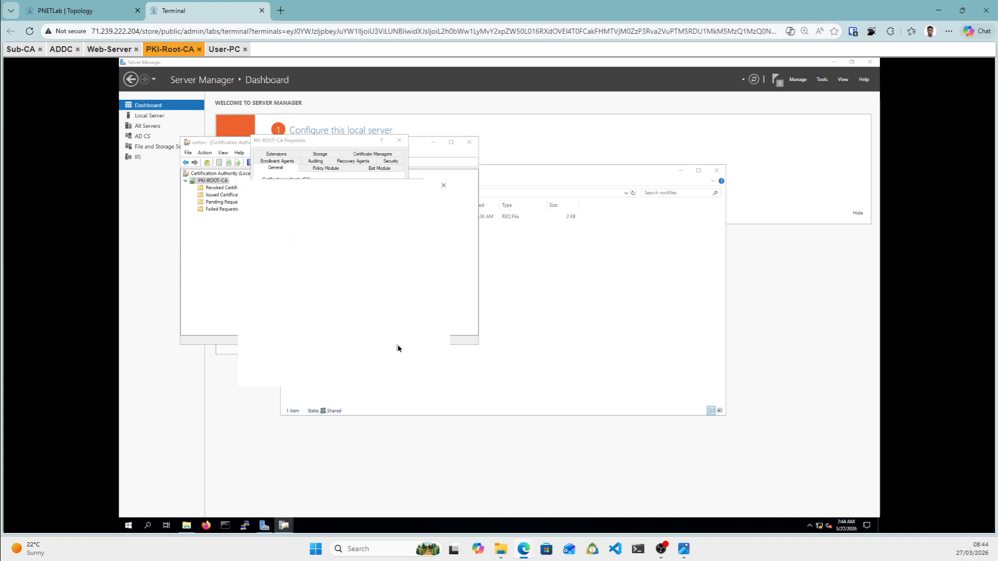
Choose Base-64 encoded X.509 format and browse to the Desktop rootfiles folder.
click(399, 379)
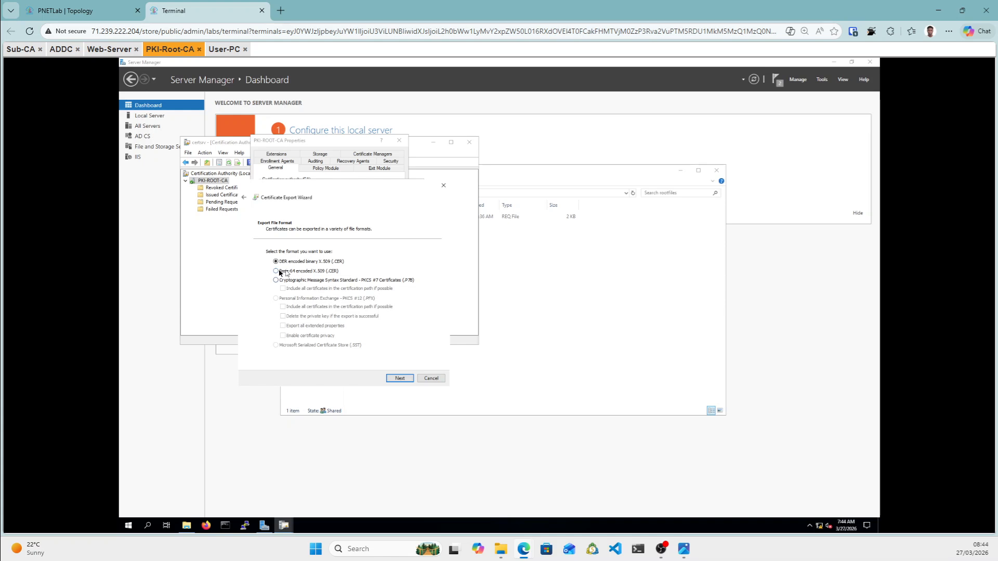
click(279, 271)
click(404, 382)
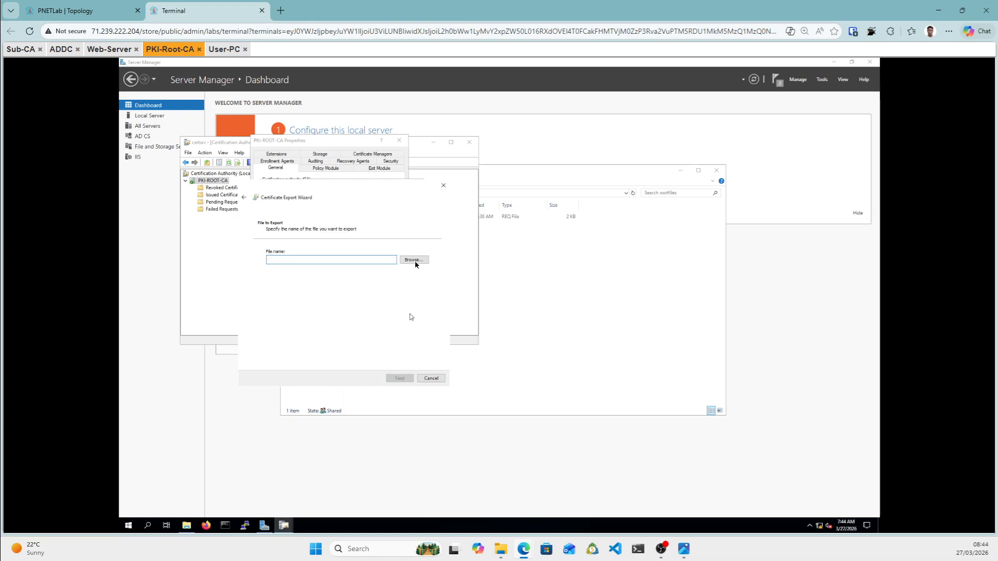
click(415, 260)
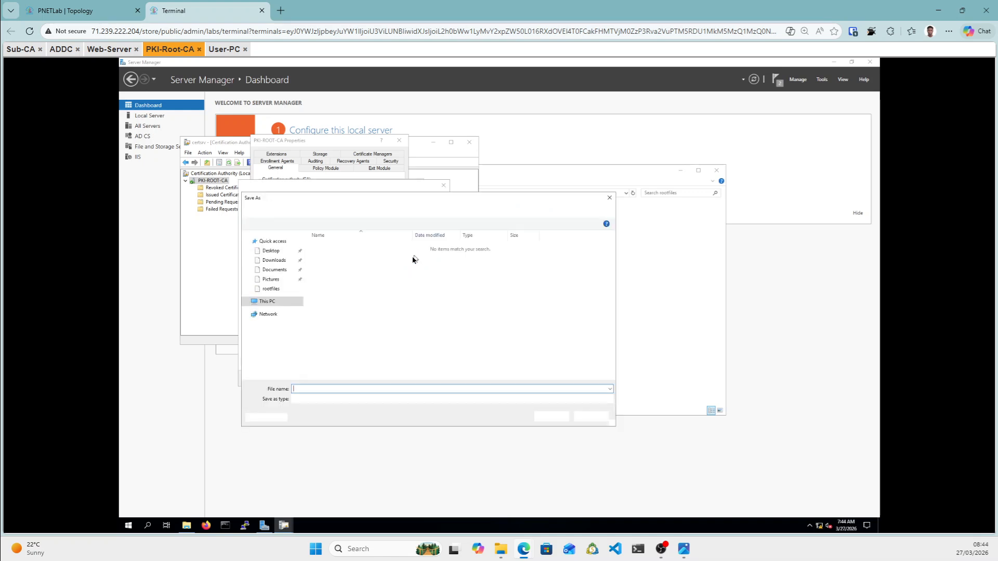
click(285, 253)
double_click(328, 248)
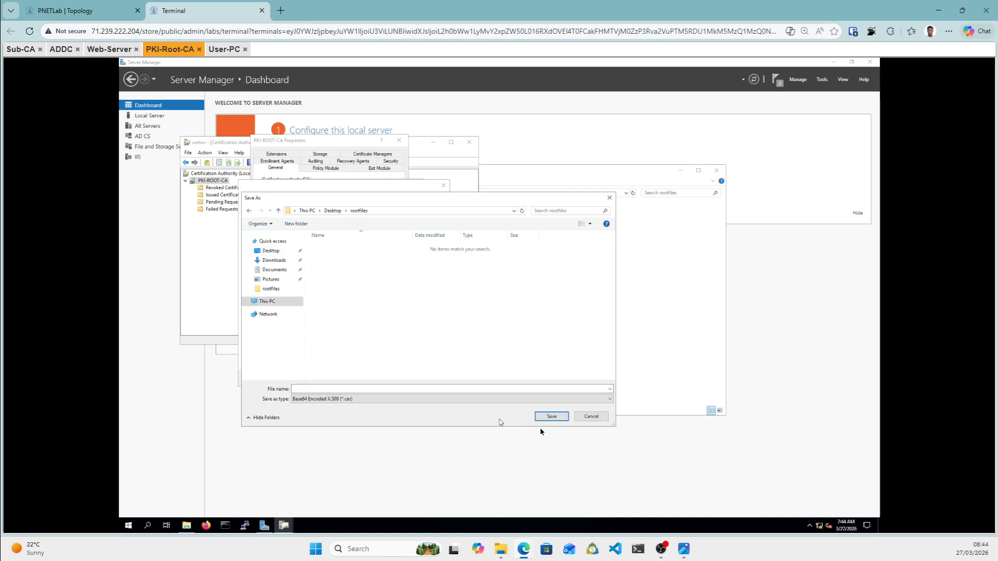
Name the file ROOT-CA, finish the export and close the certificate viewer.
click(392, 389)
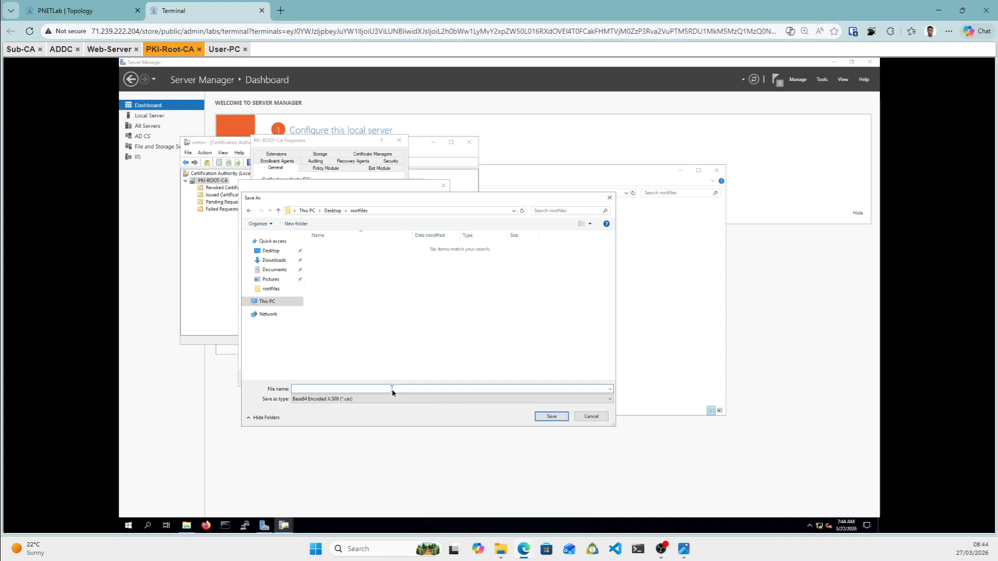
text(ro)
click(551, 417)
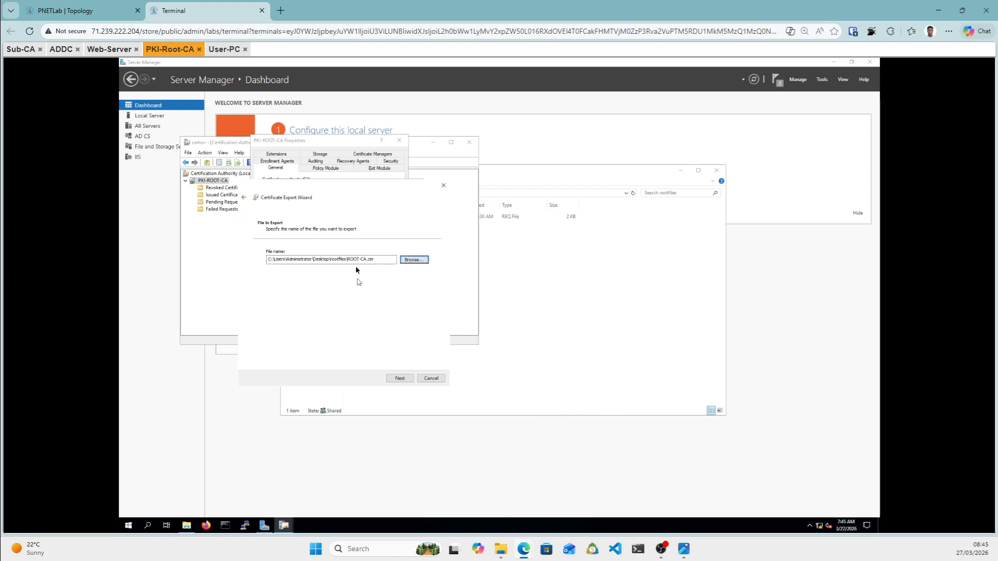
click(403, 380)
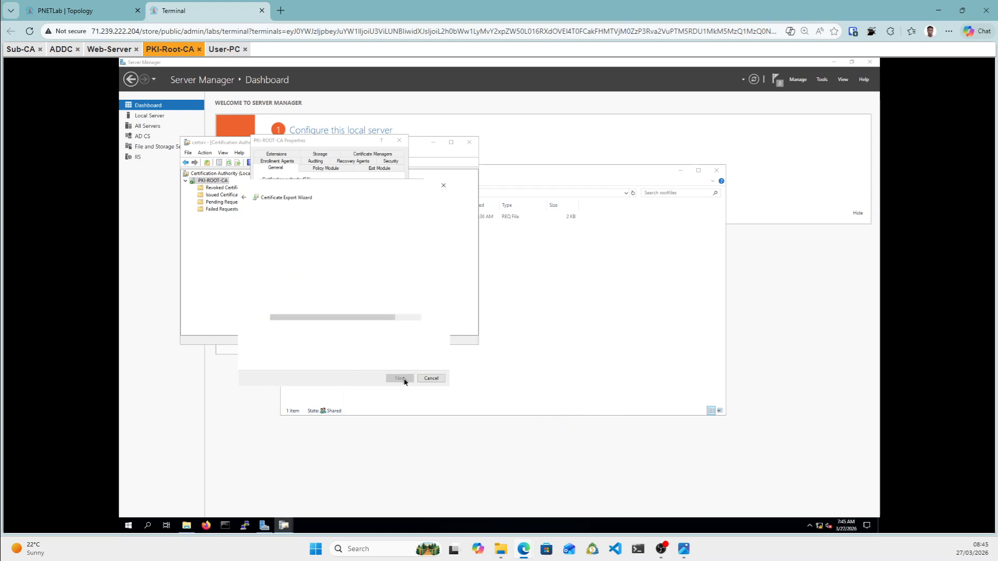
click(398, 379)
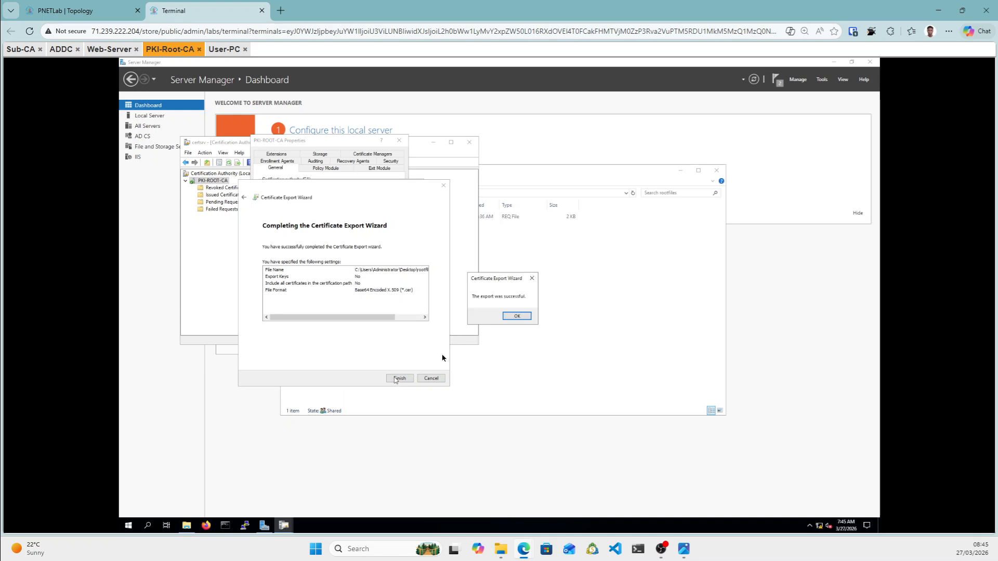
click(517, 315)
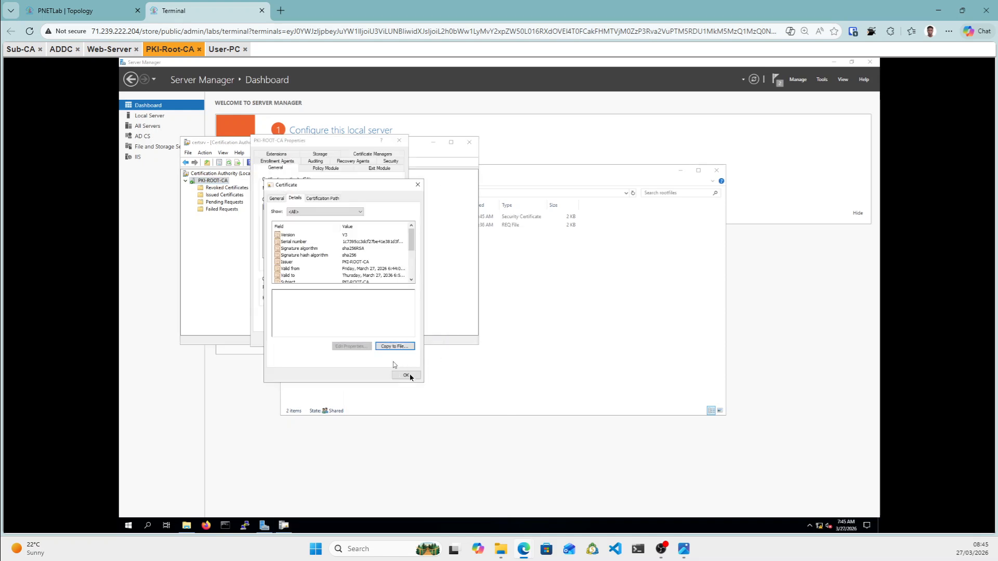
click(412, 376)
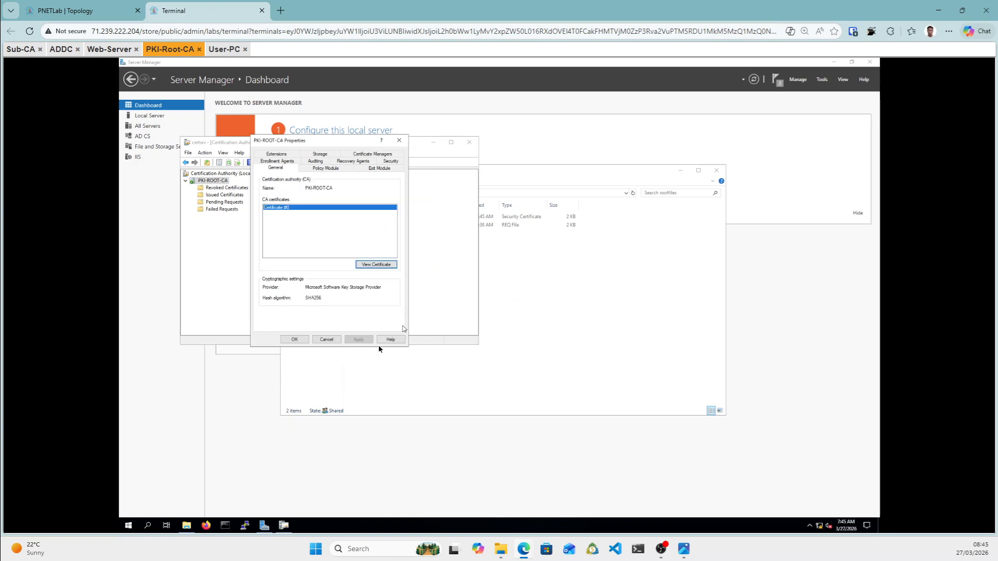
Close PKI-ROOT-CA Properties and show Issued Certificates listing request 2.
click(295, 340)
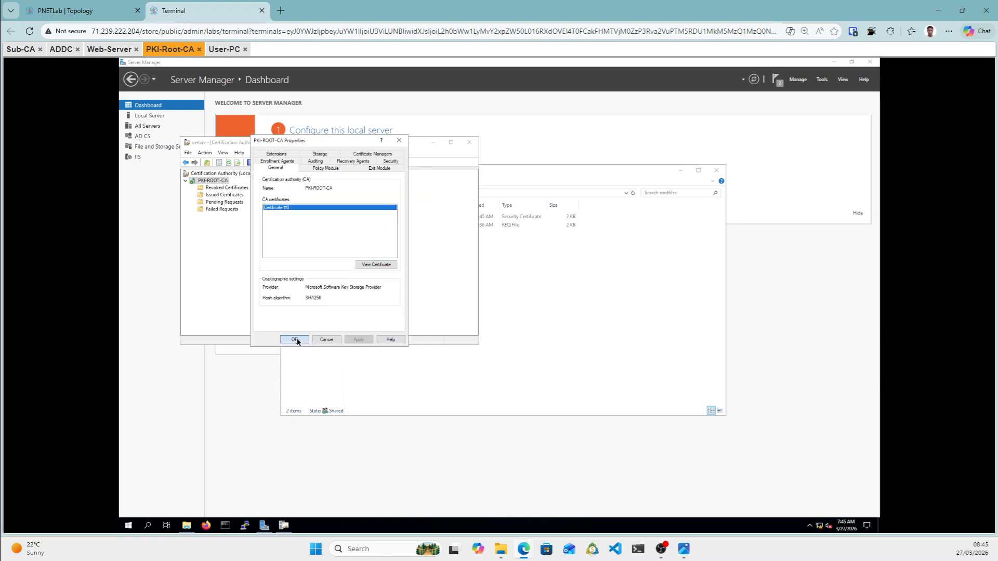
click(232, 195)
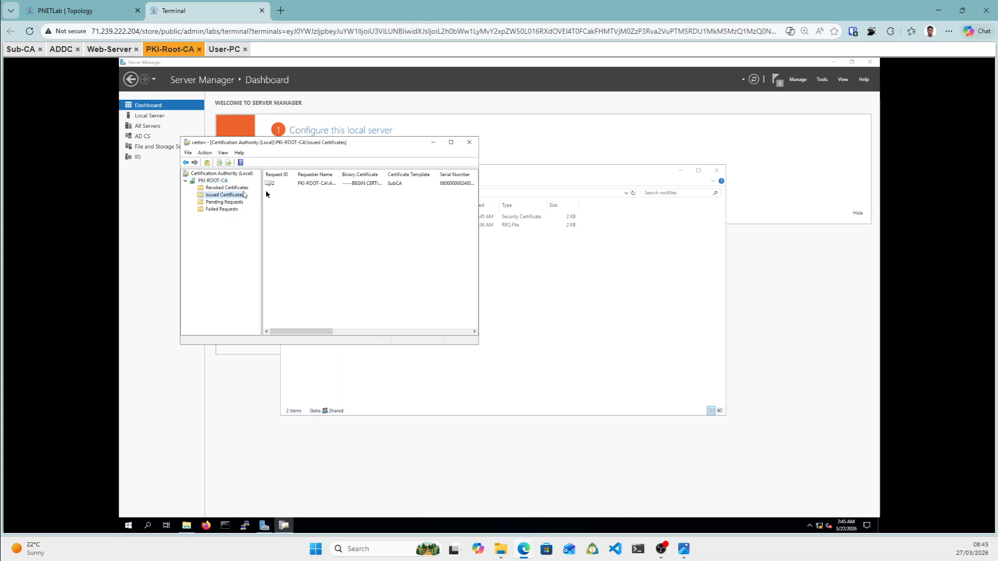
Open the issued dobre-SUB-CA certificate's Details and launch Copy to File export.
click(299, 184)
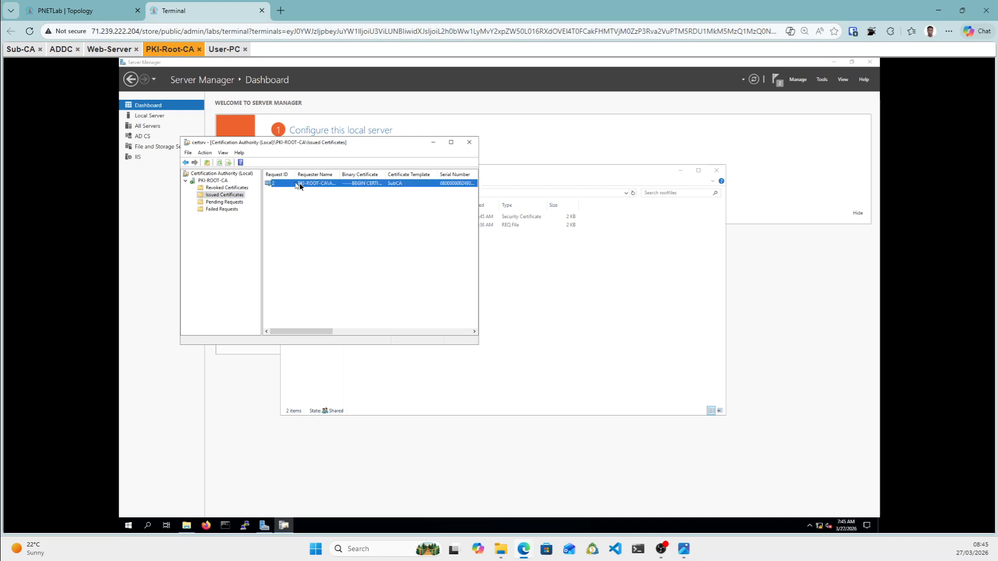
right_click(300, 187)
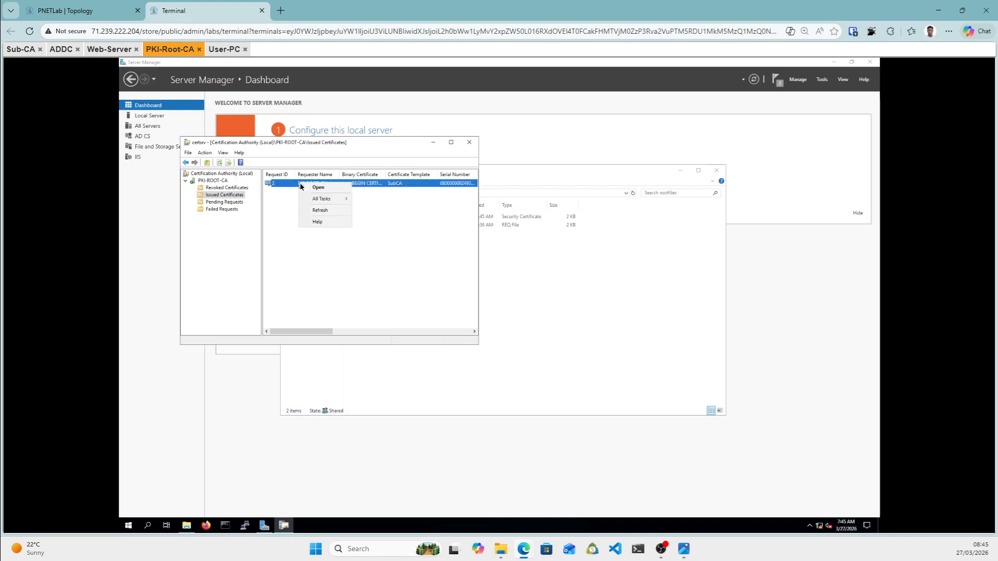
click(385, 204)
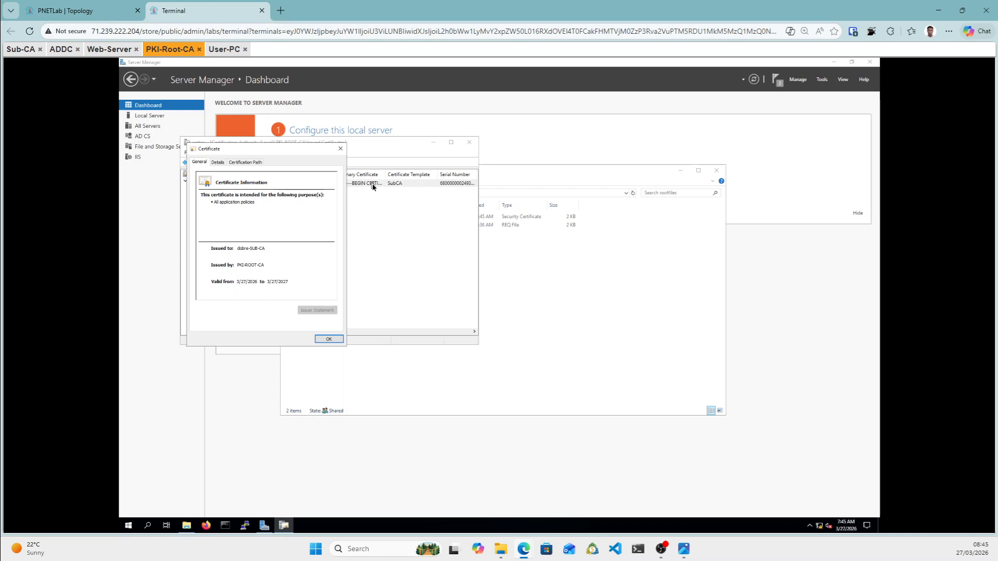
click(218, 163)
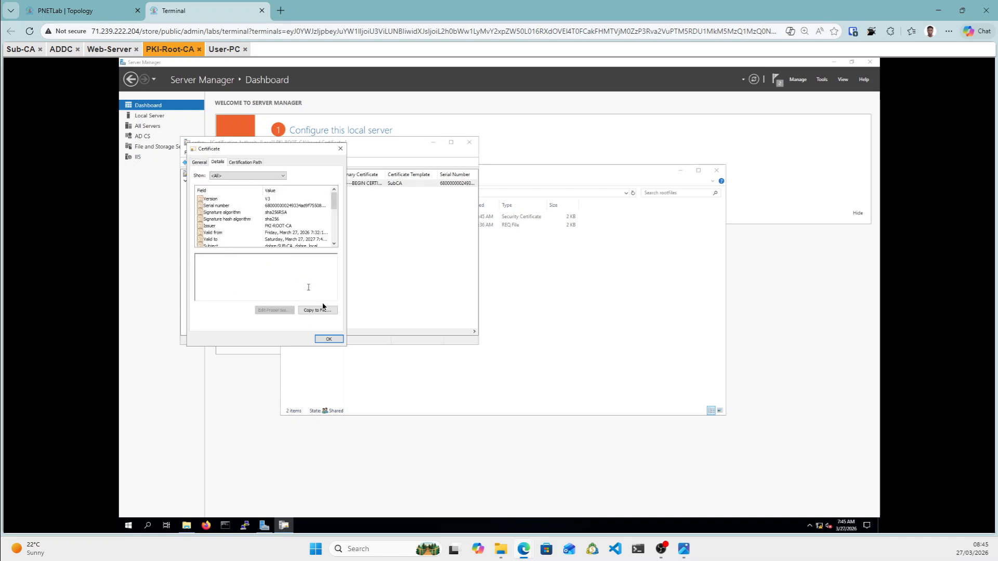
click(326, 311)
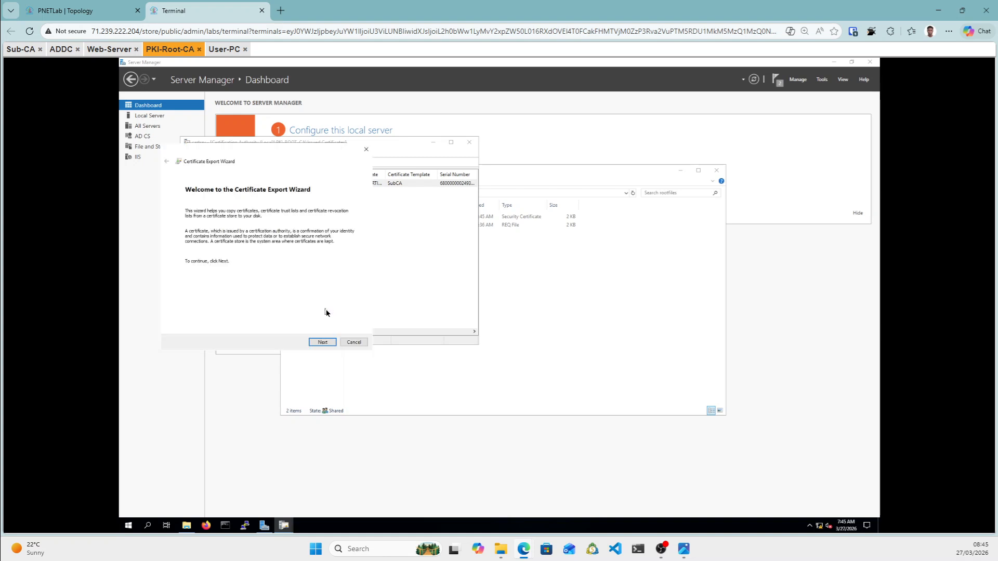
Keep Base-64 X.509 format and browse to the Desktop rootfiles folder for the export.
click(323, 342)
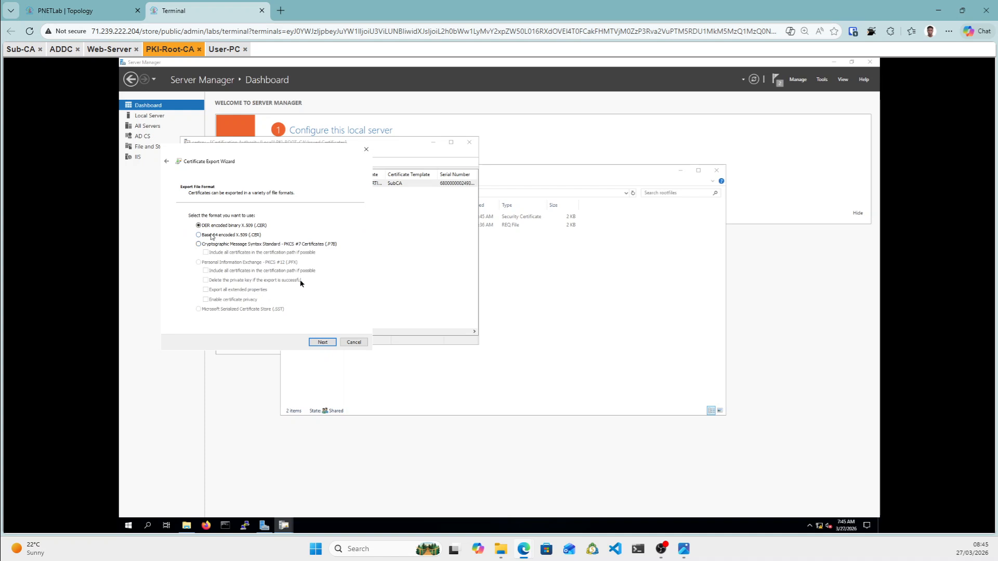
click(324, 343)
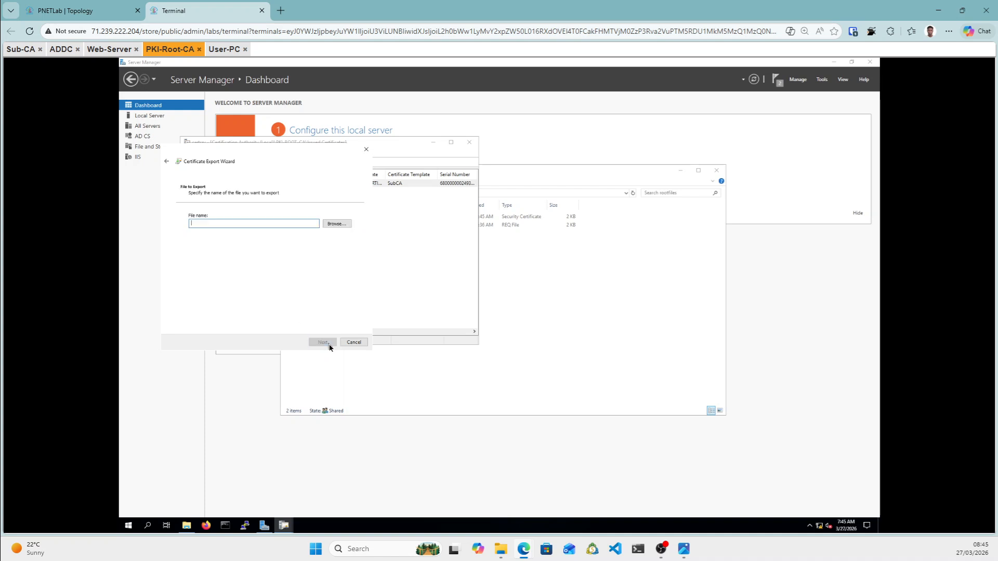
click(337, 224)
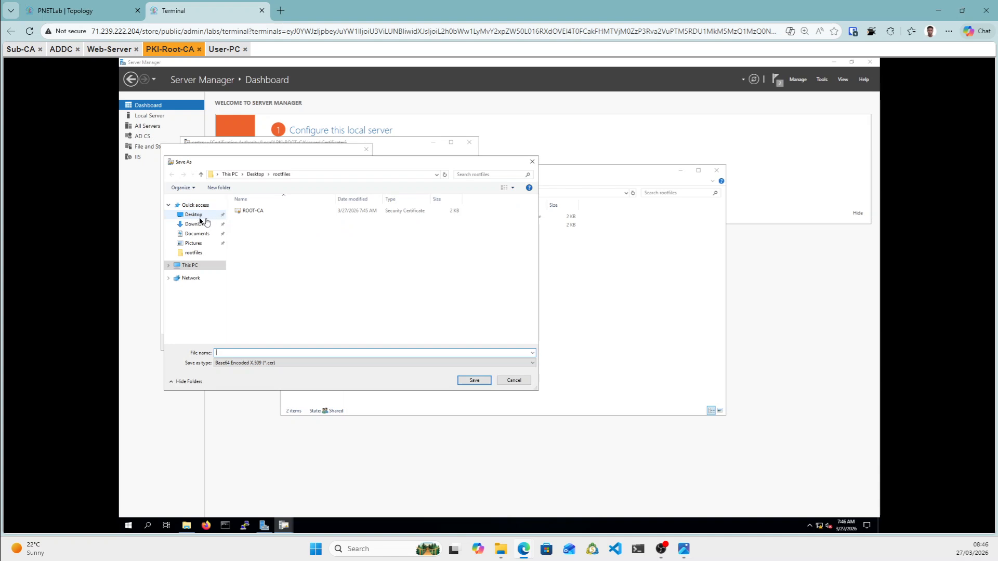
click(199, 220)
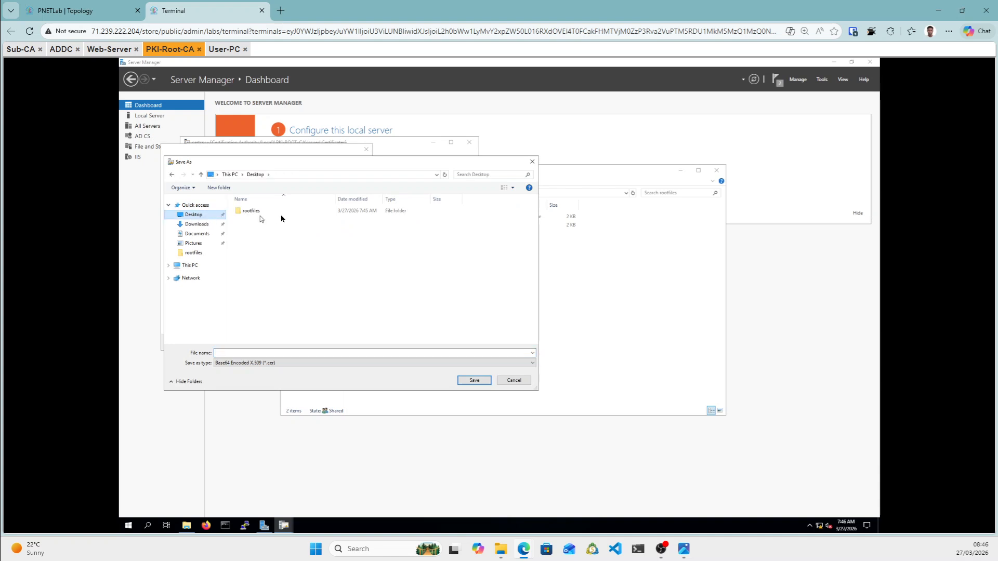
double_click(263, 212)
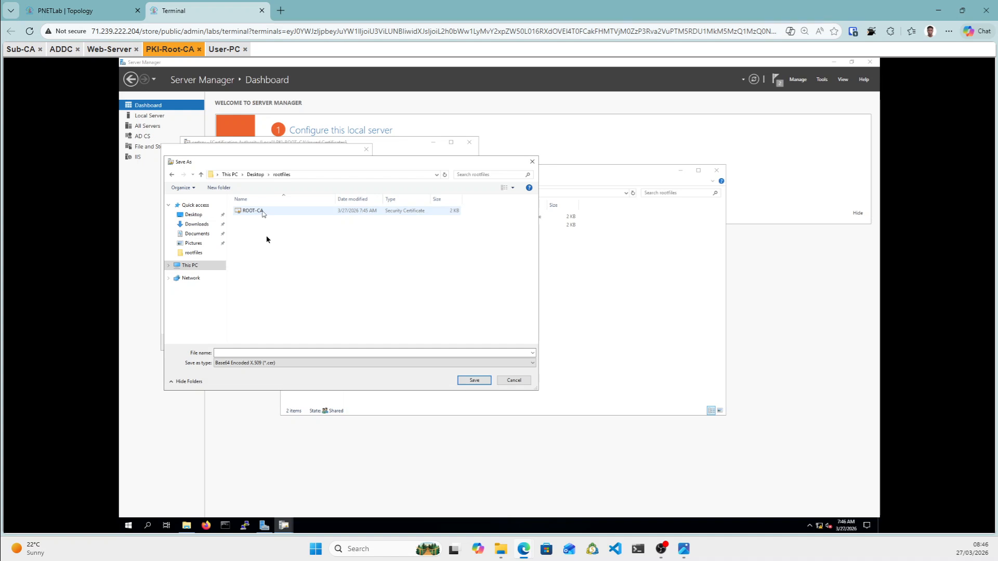
Save the export as SUBCA, finish the wizard, and close the certificate.
click(232, 353)
text(s)
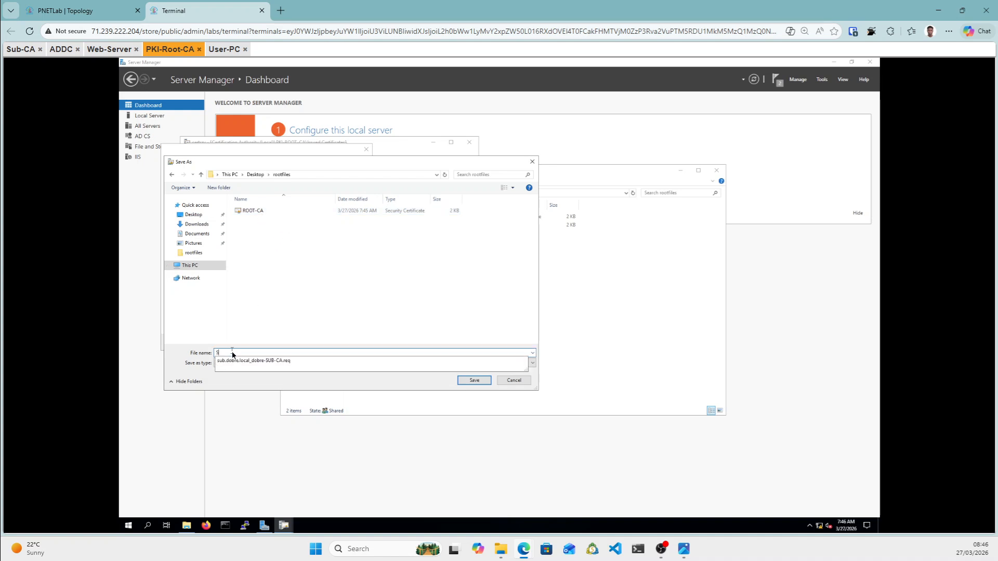
text(UBCA)
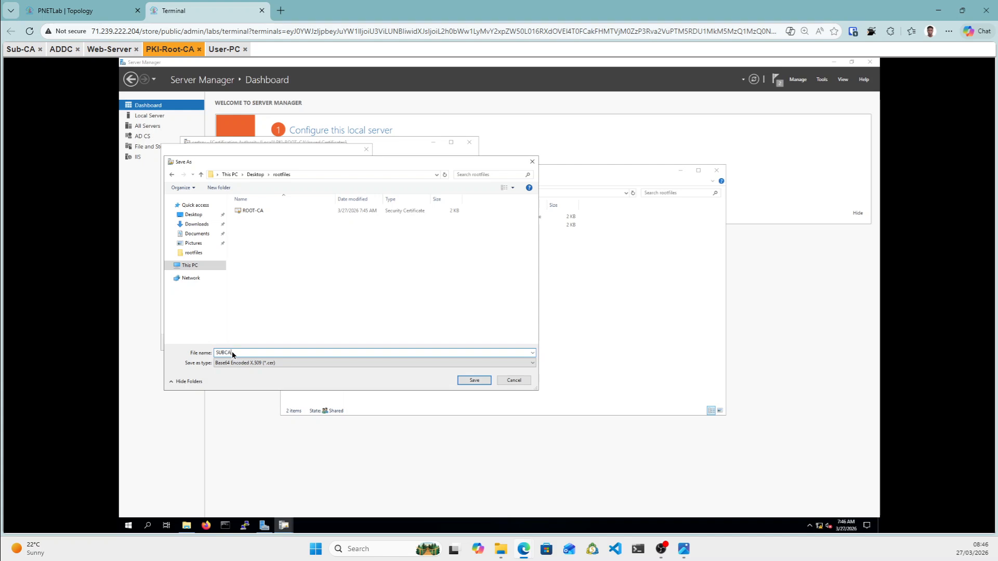
click(474, 380)
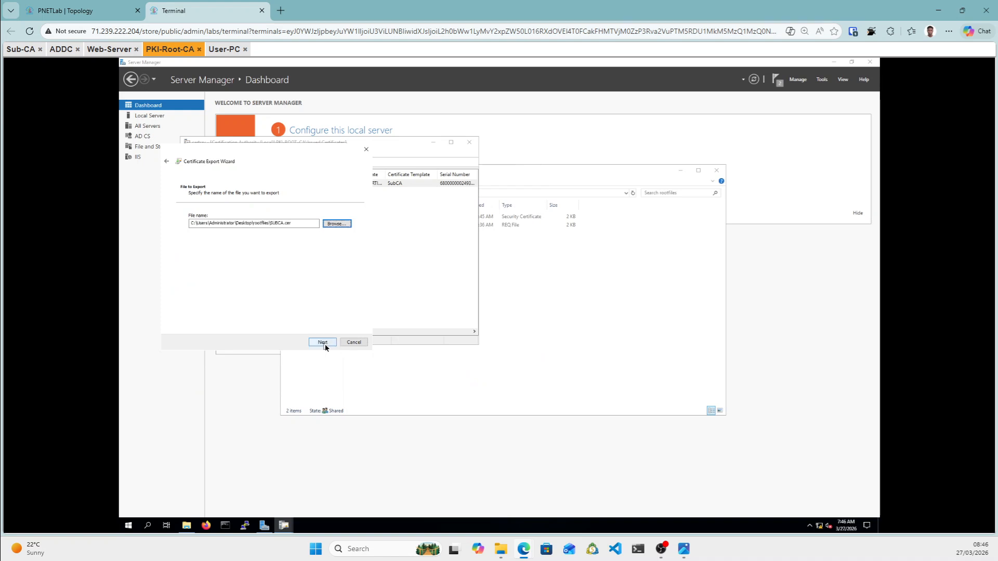
click(326, 344)
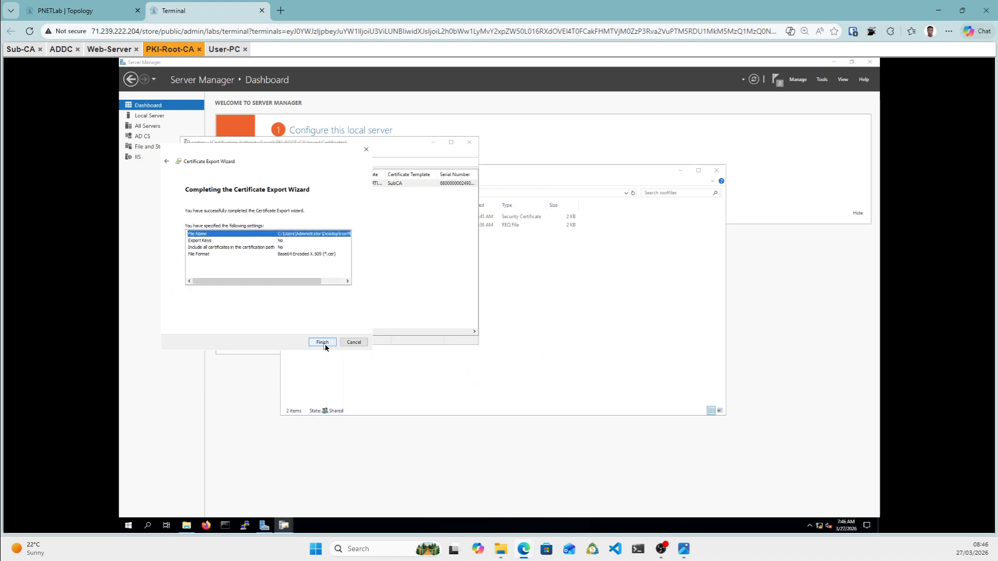
click(325, 344)
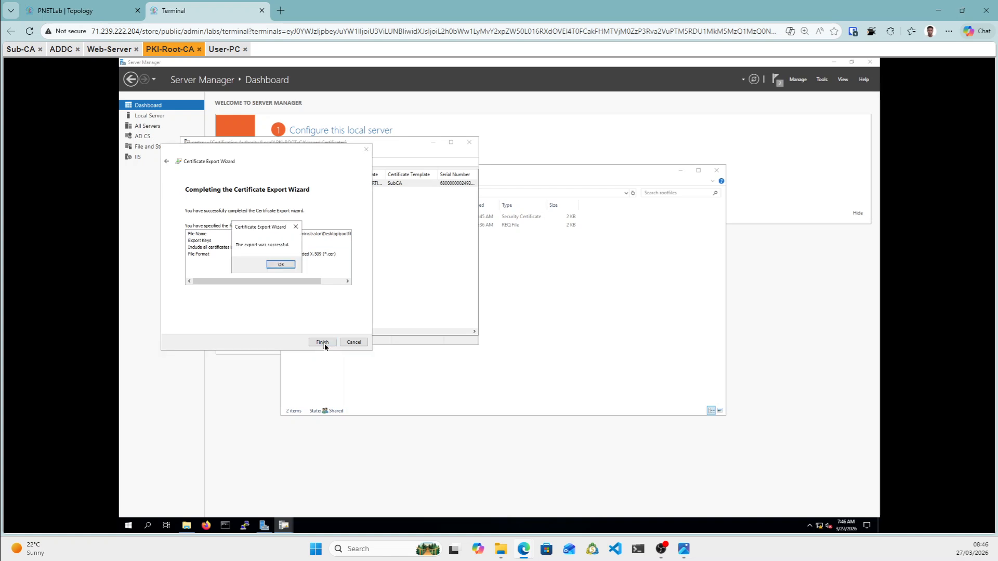
click(283, 267)
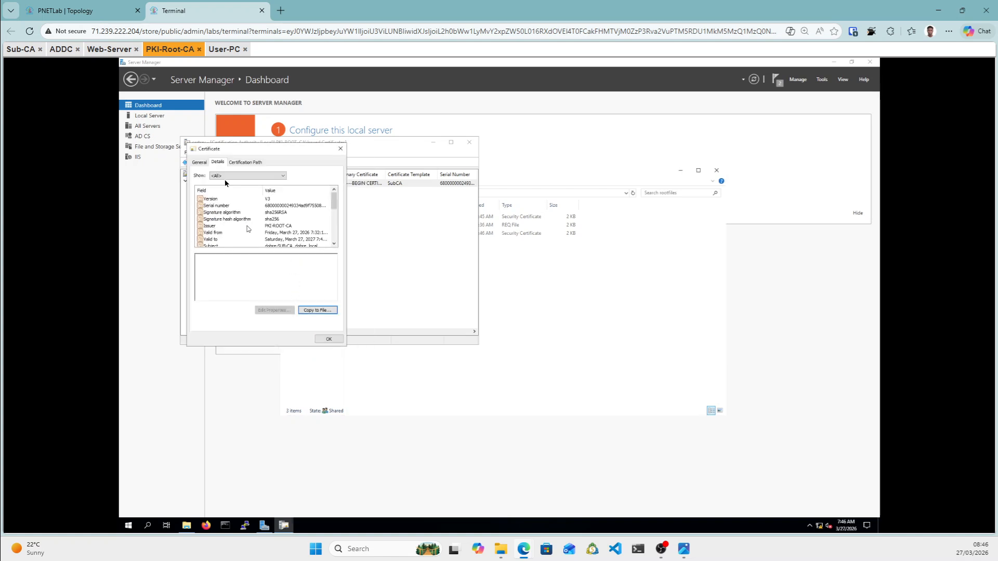
click(199, 162)
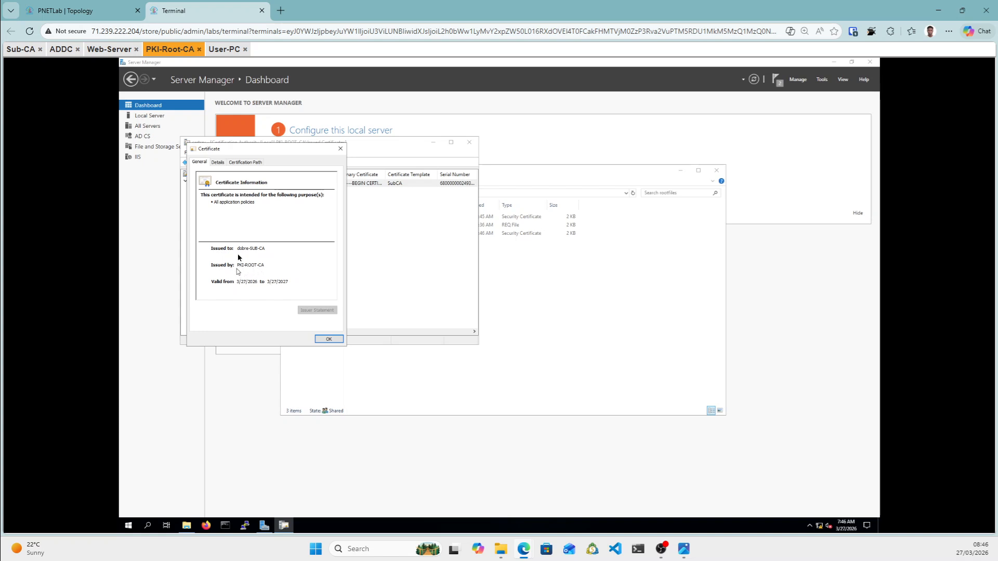
click(329, 339)
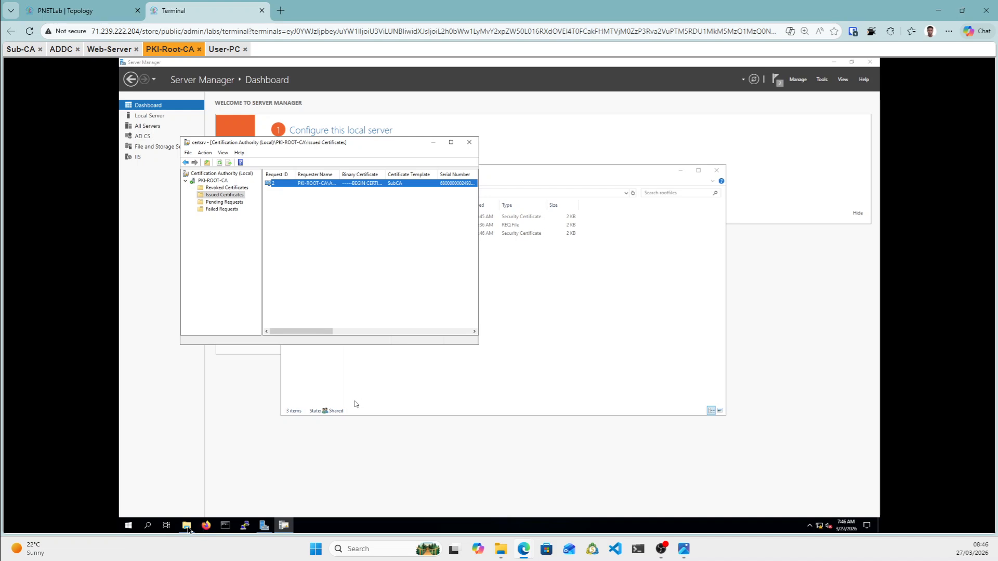
In the rootfiles window, navigate from This PC through C:\Windows\System32 into certsrv.
click(187, 526)
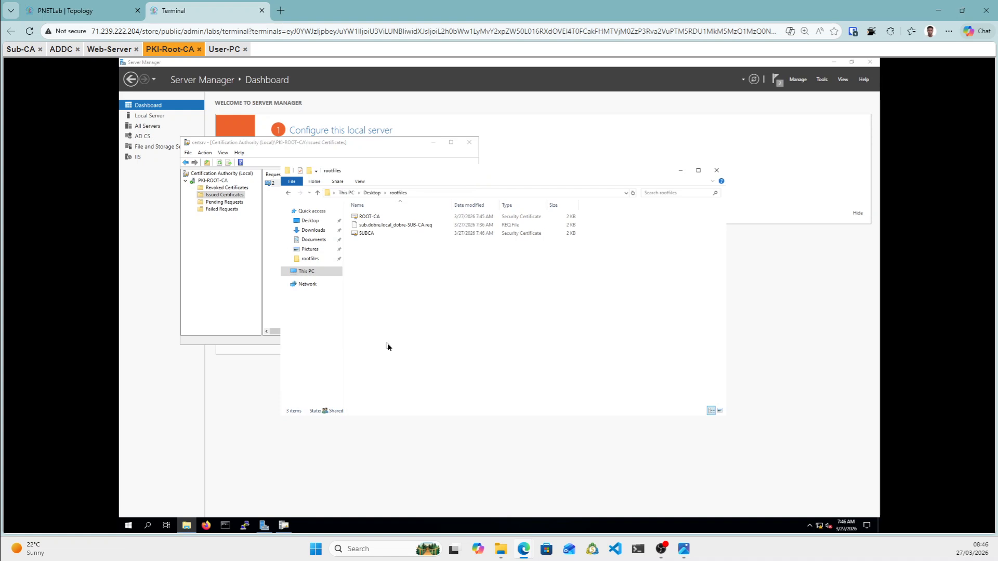
click(303, 272)
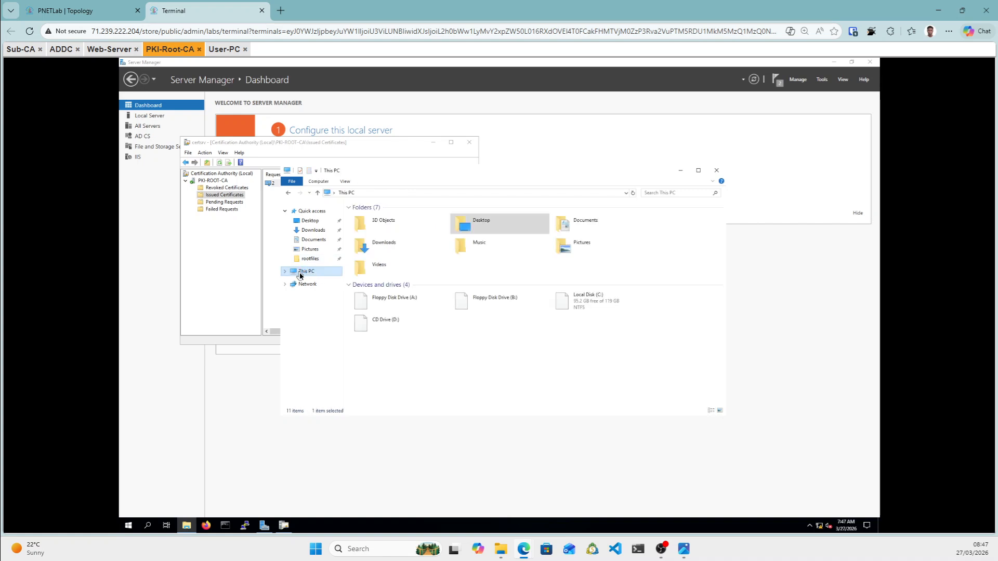
click(582, 307)
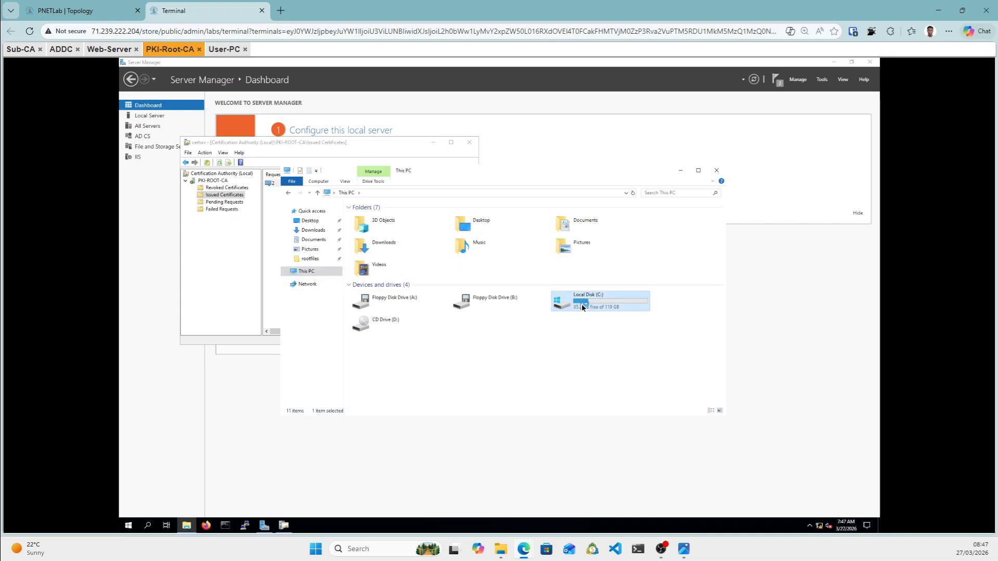
double_click(582, 308)
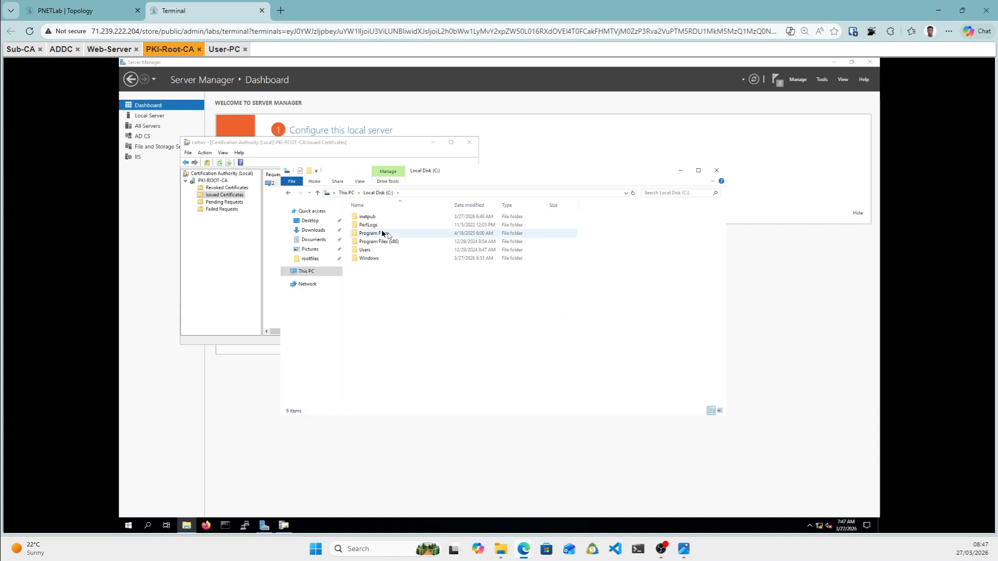
double_click(368, 259)
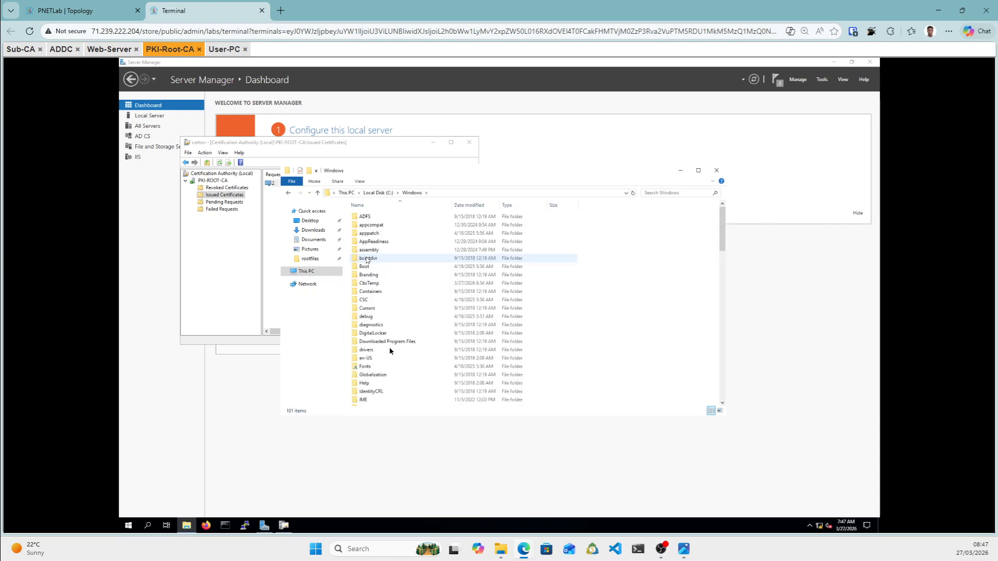
scroll(388, 350, down, 3)
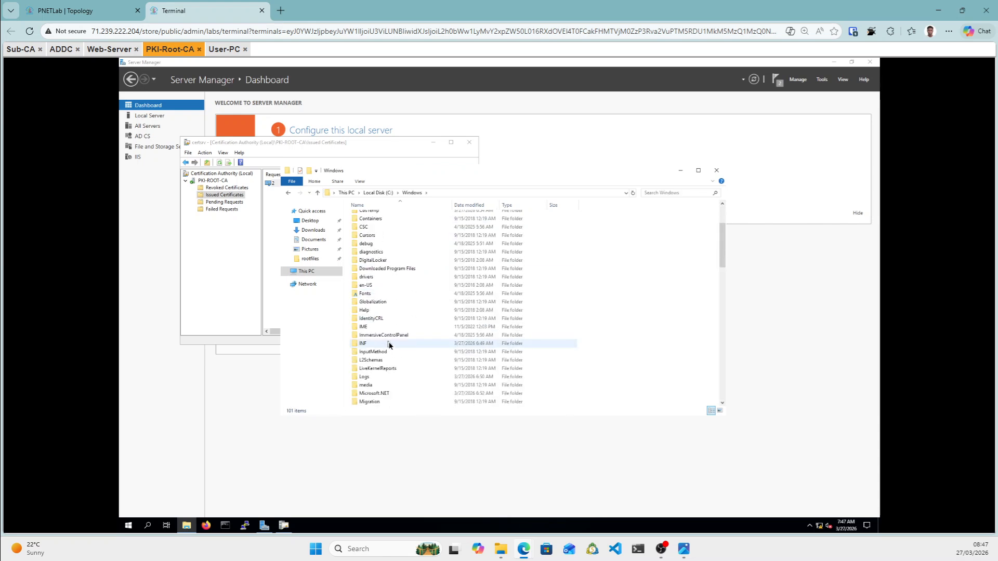
scroll(384, 361, up, 1)
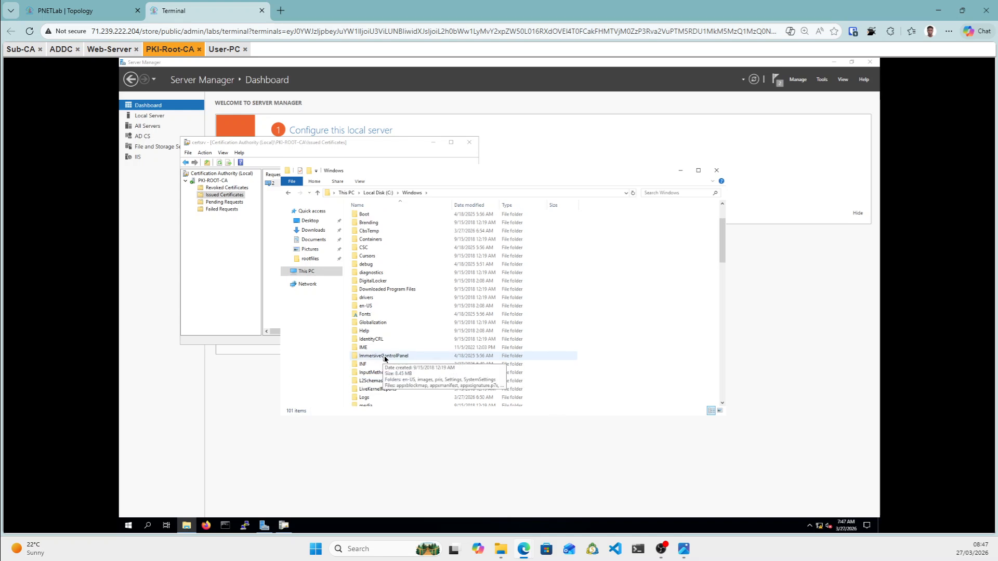
scroll(385, 358, down, 3)
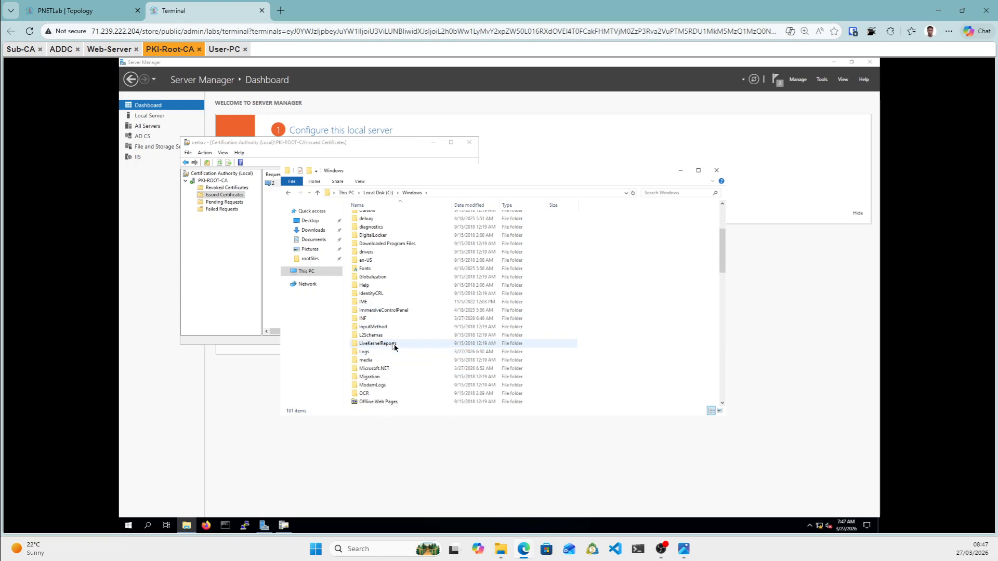
scroll(394, 347, down, 2)
scroll(394, 347, down, 2)
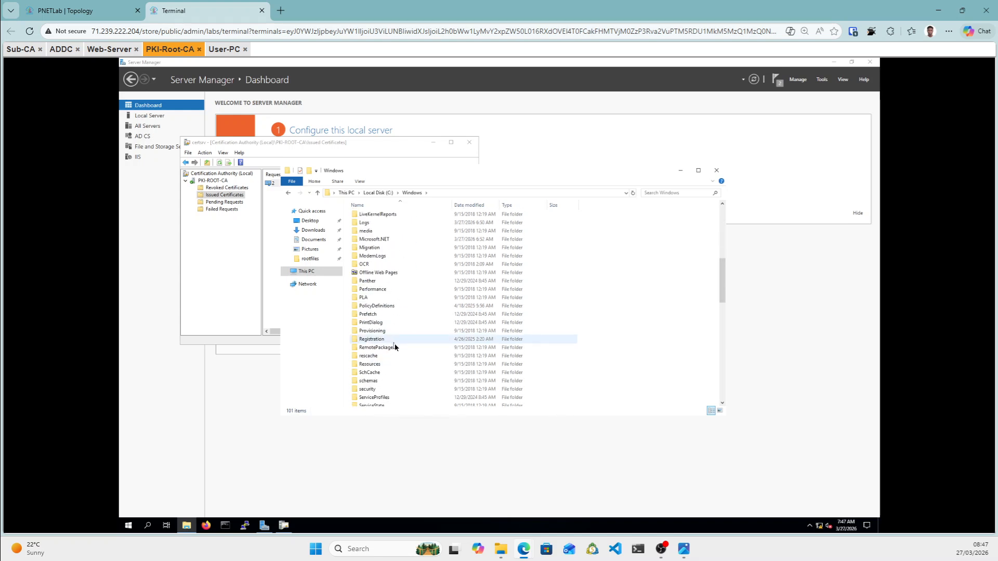
scroll(395, 346, down, 1)
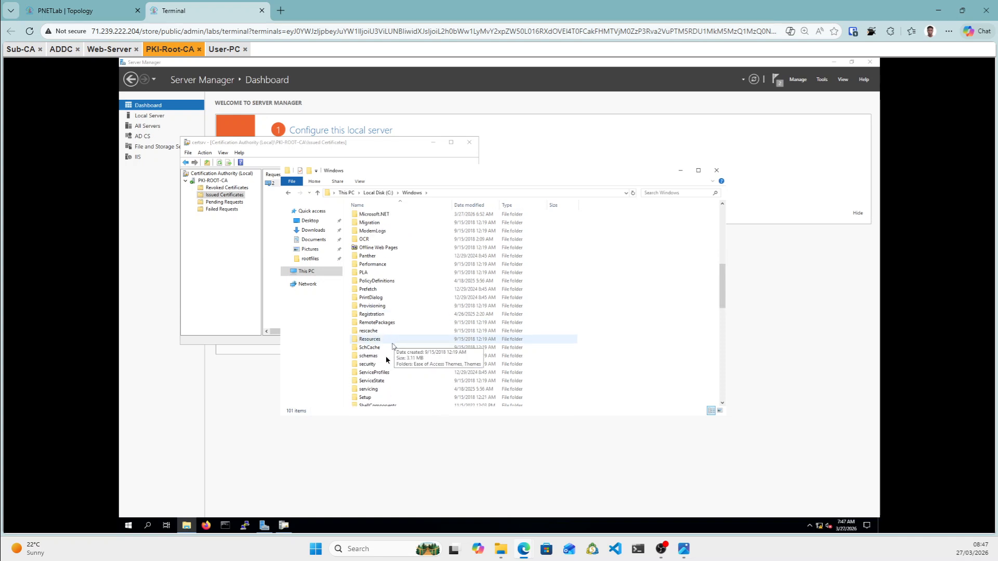
scroll(397, 341, down, 4)
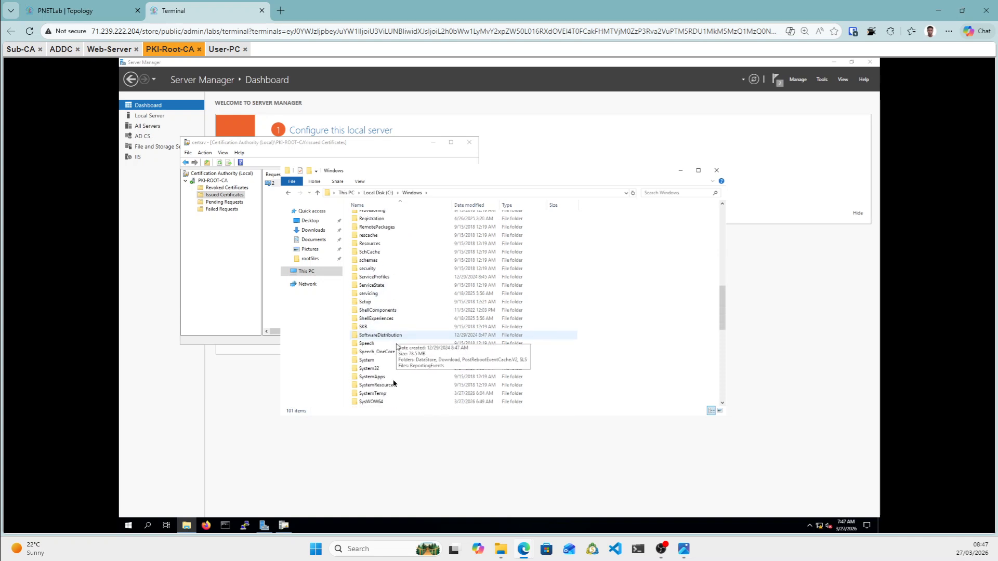
click(377, 371)
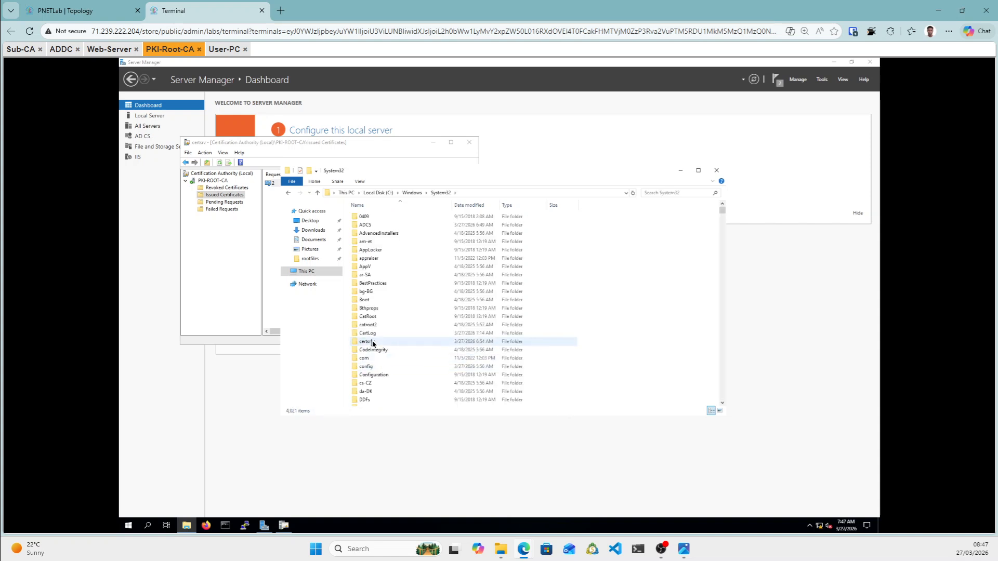
double_click(373, 343)
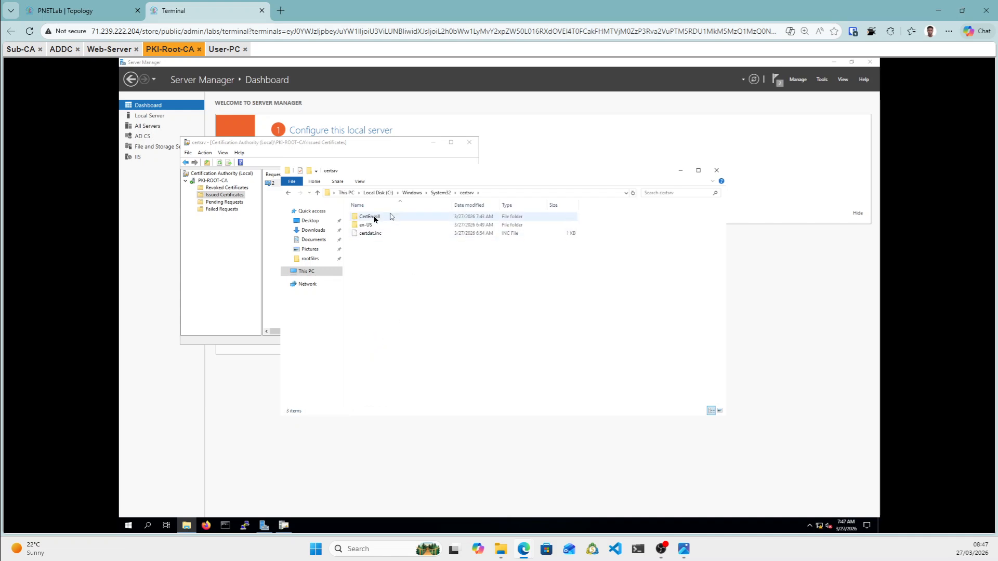
Open CertEnroll and turn on file name extensions.
click(371, 221)
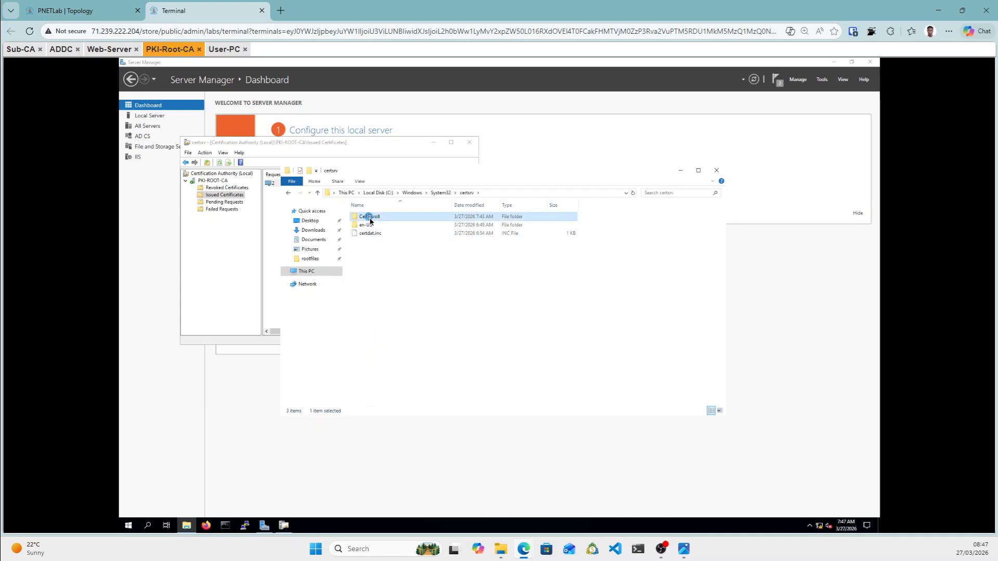
double_click(370, 221)
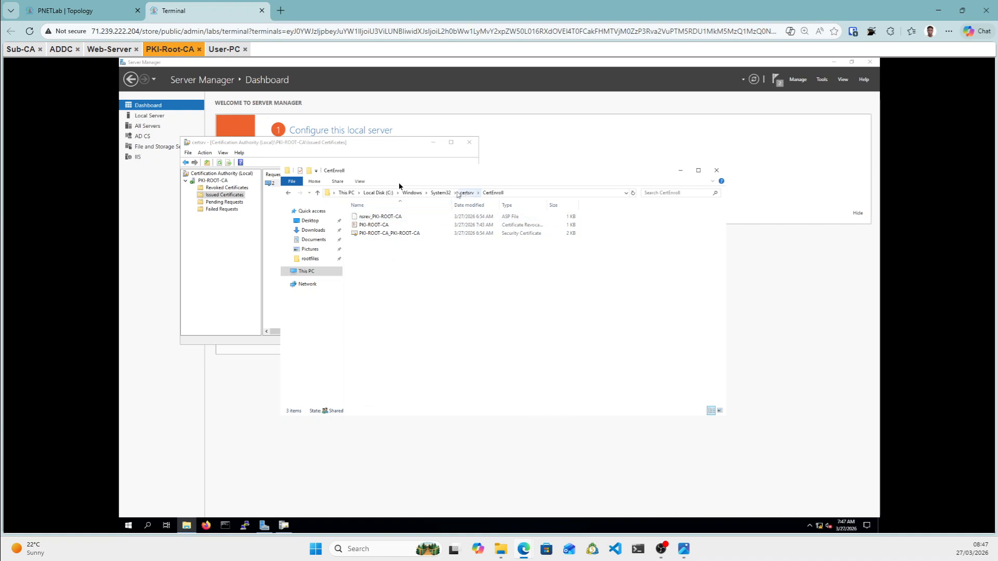
click(360, 181)
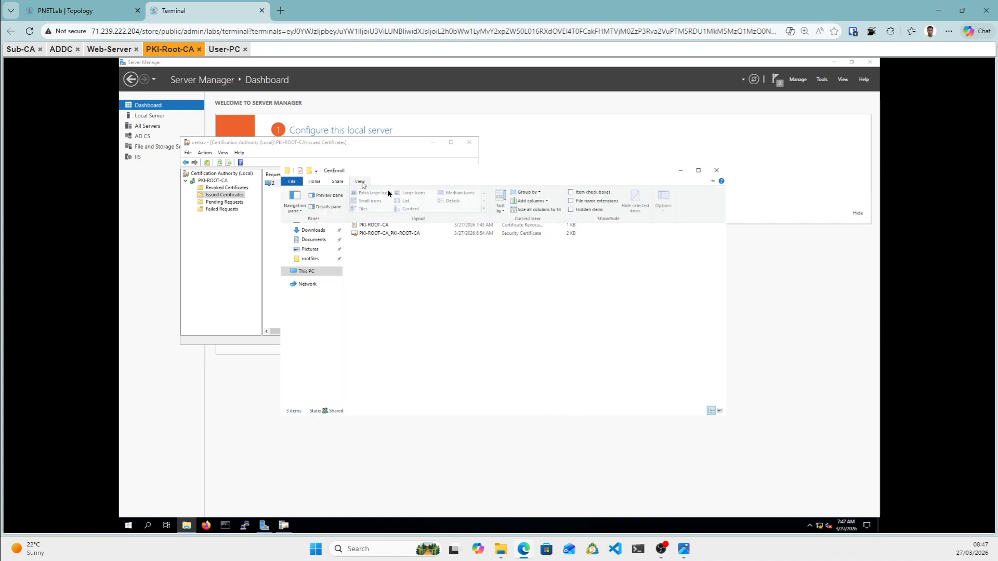
click(574, 203)
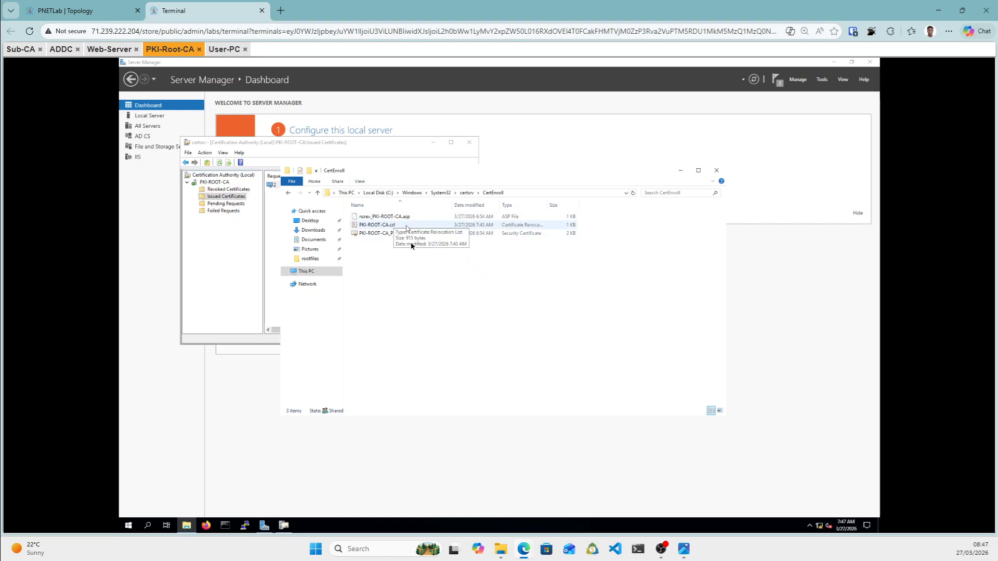
Copy PKI-ROOT-CA.crl and PKI-ROOT-CA_PKI-ROOT-CA.crt from CertEnroll.
click(388, 226)
ctrl+click(384, 233)
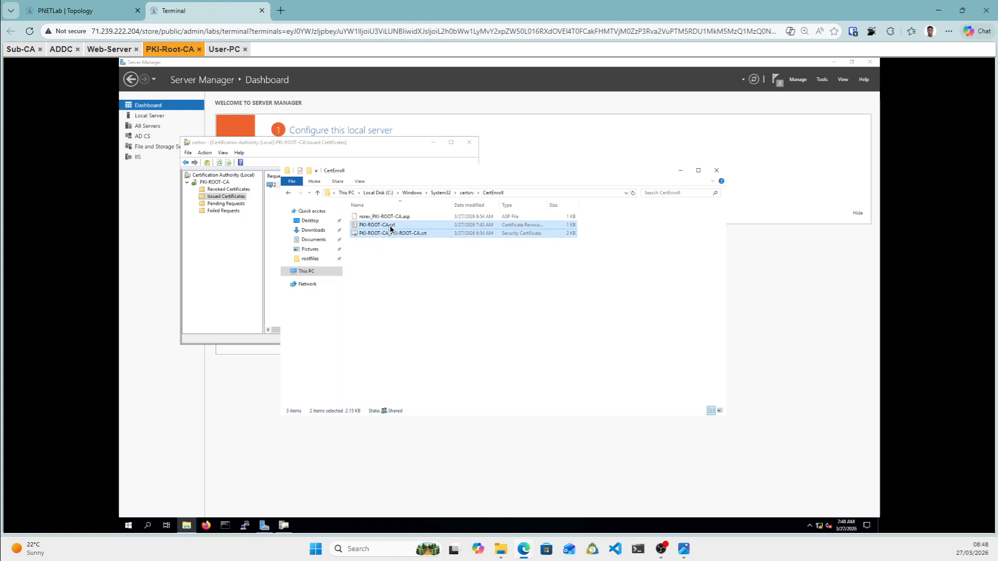
right_click(389, 225)
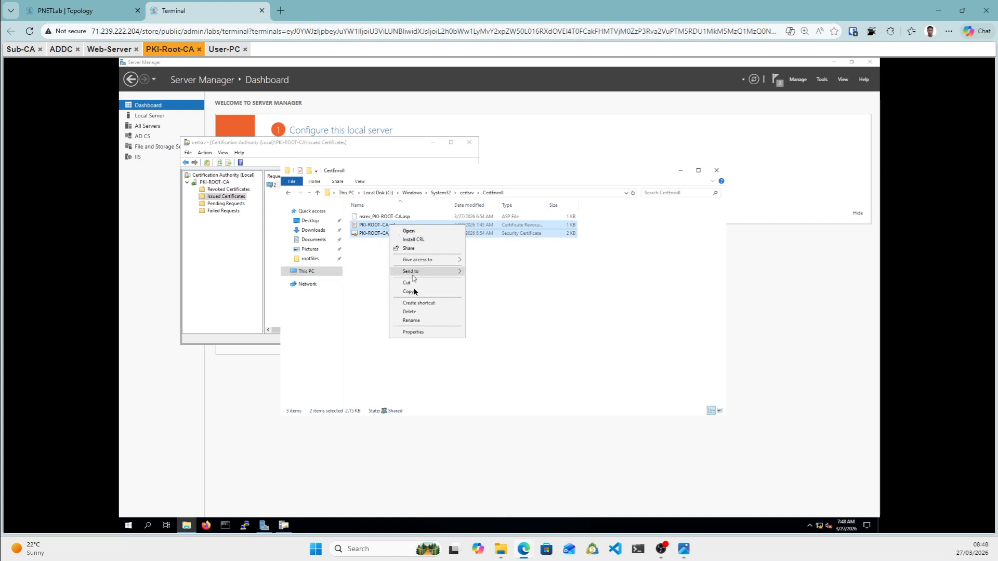
click(415, 293)
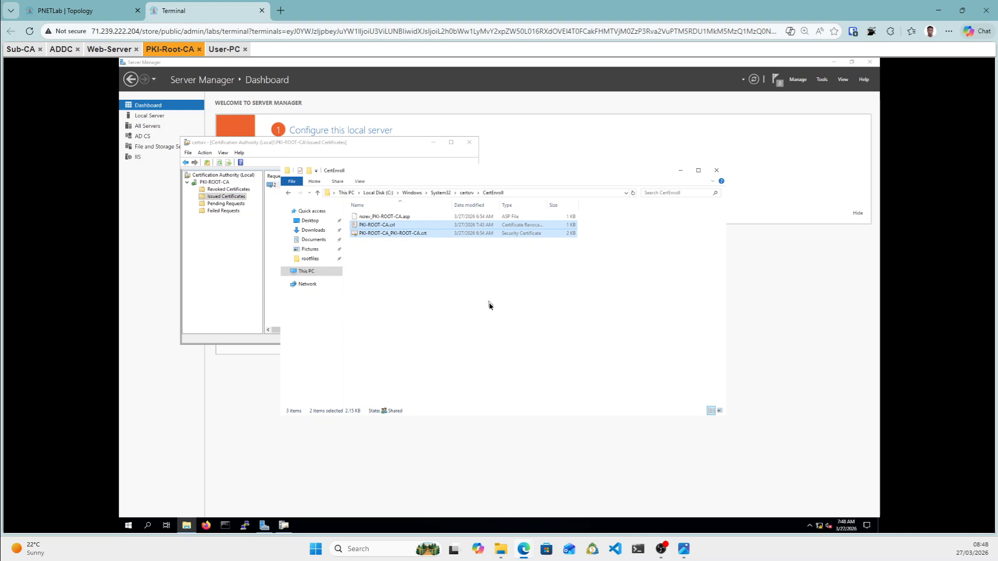
Paste them into Desktop\rootfiles, then switch to the Sub-CA machine.
click(312, 222)
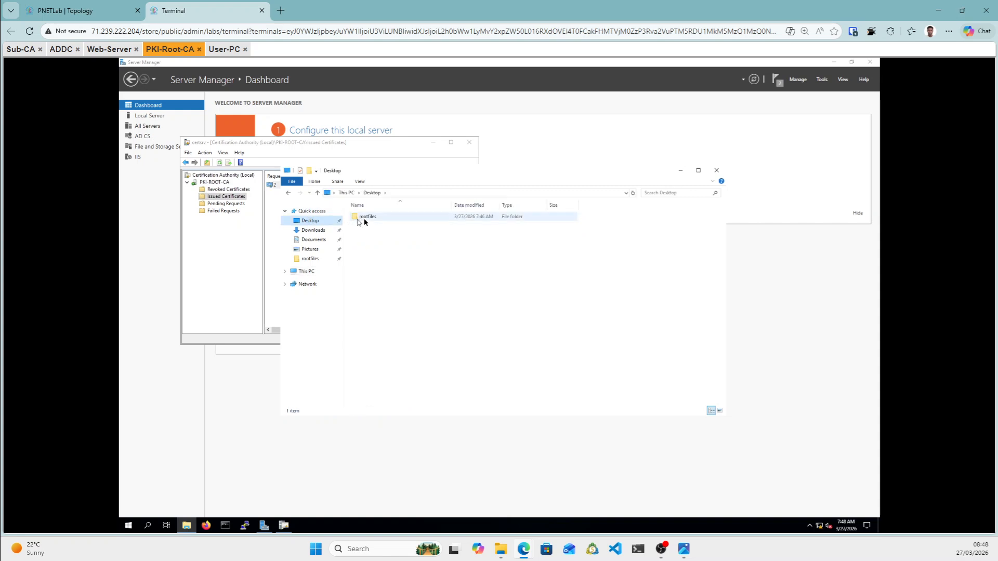
click(364, 220)
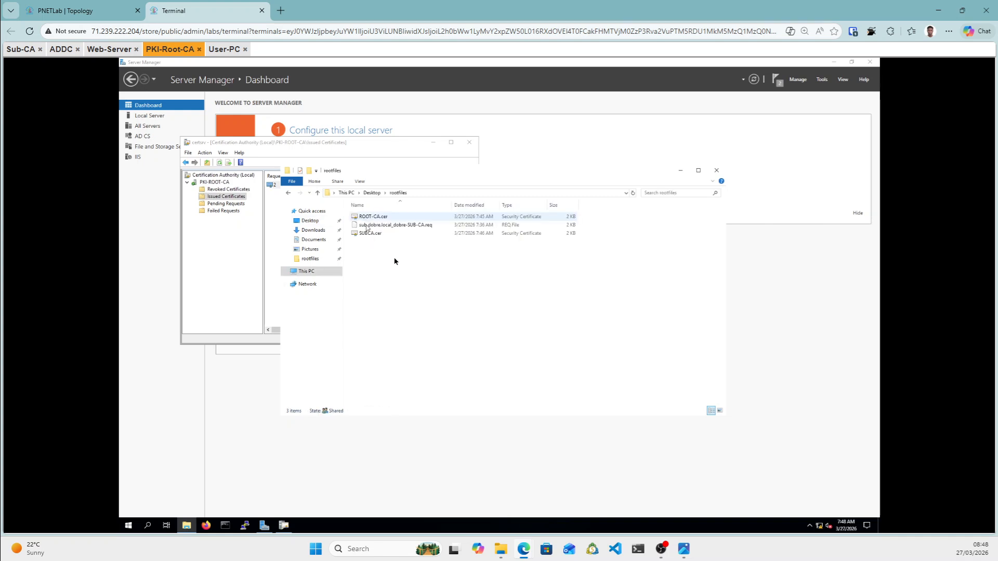
right_click(395, 258)
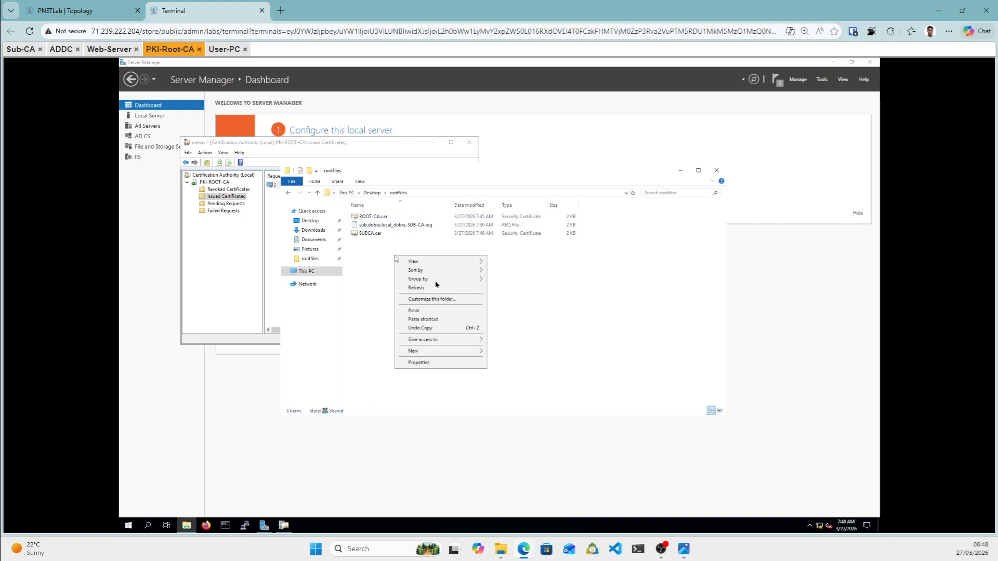
click(416, 311)
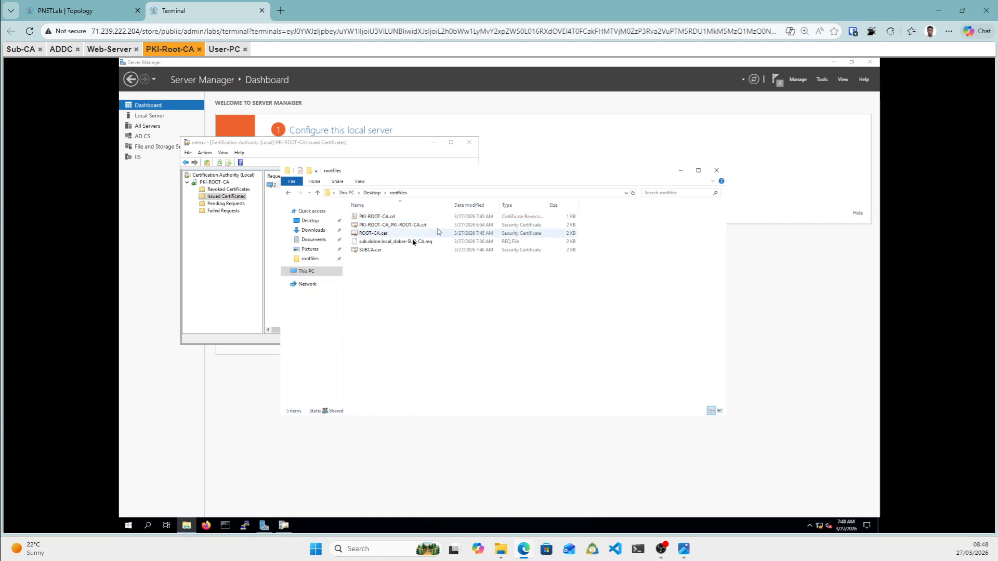
click(267, 261)
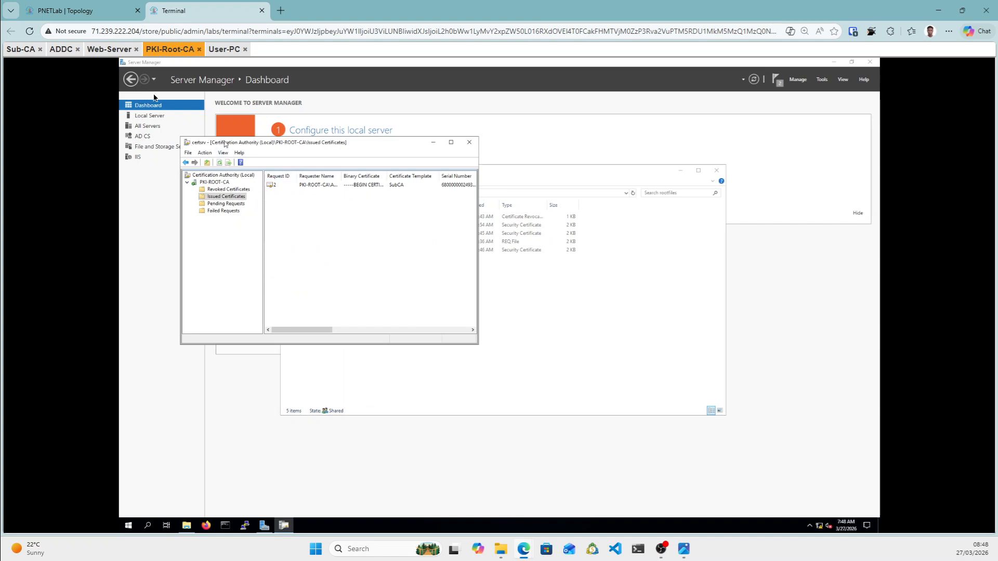
click(14, 52)
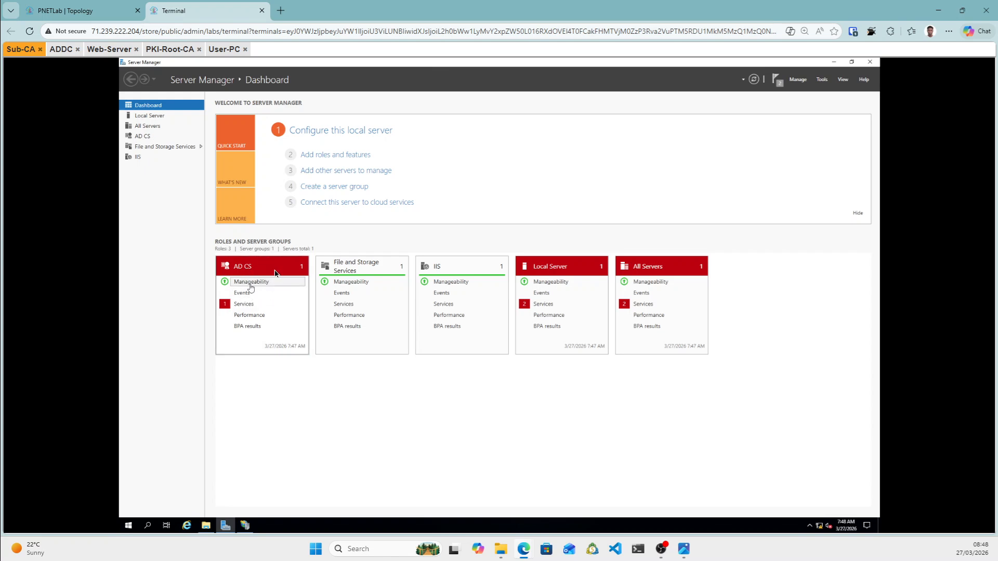
Open the \\10.10.10.10 network share's rootfiles folder in File Explorer.
click(207, 526)
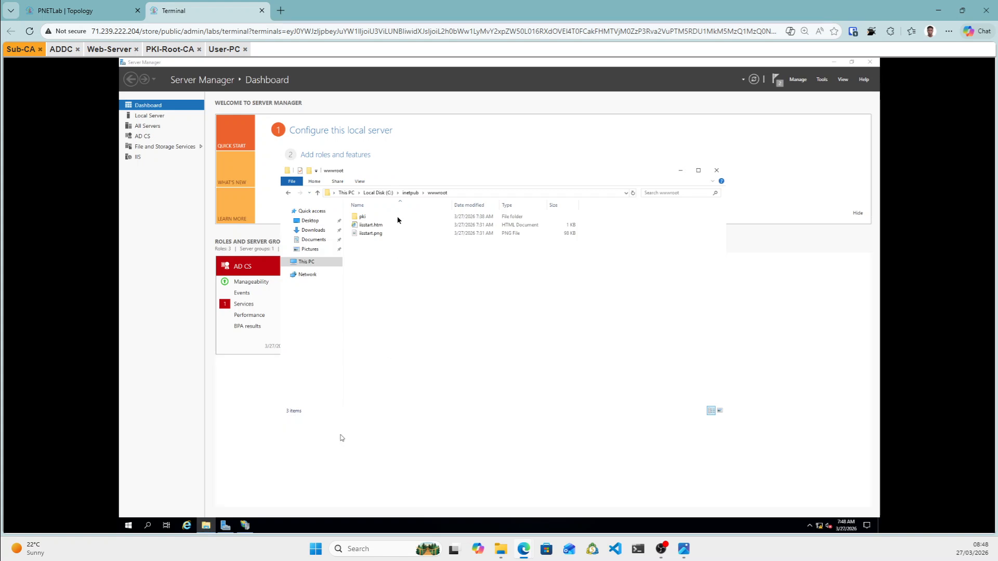
click(458, 194)
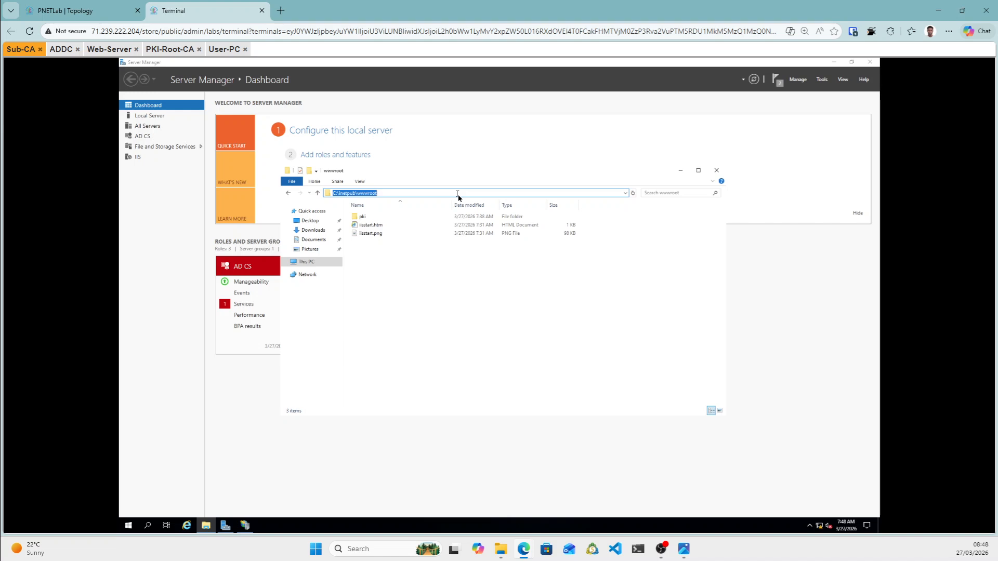
text(\\)
text(10.10.10.10)
key(Return)
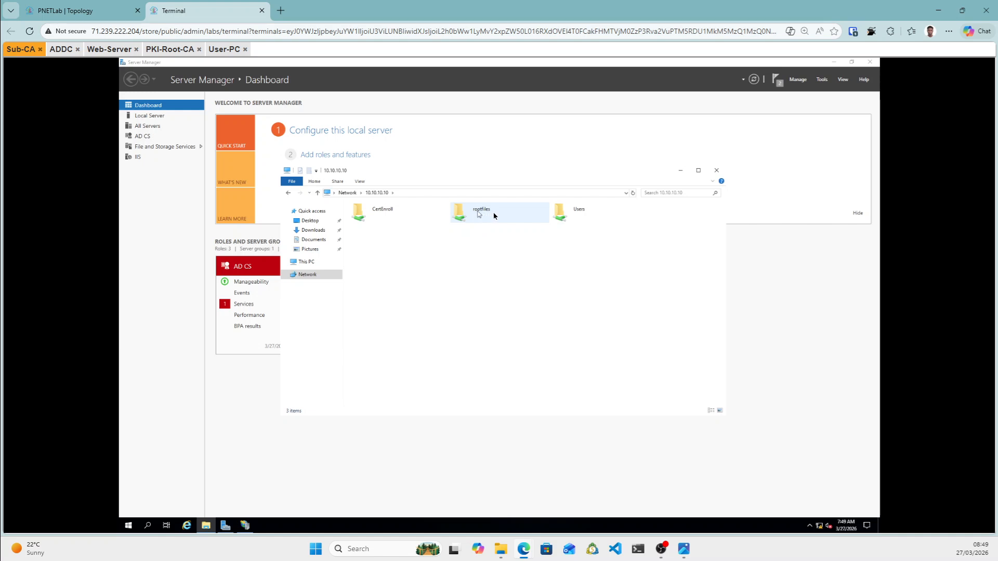
double_click(485, 216)
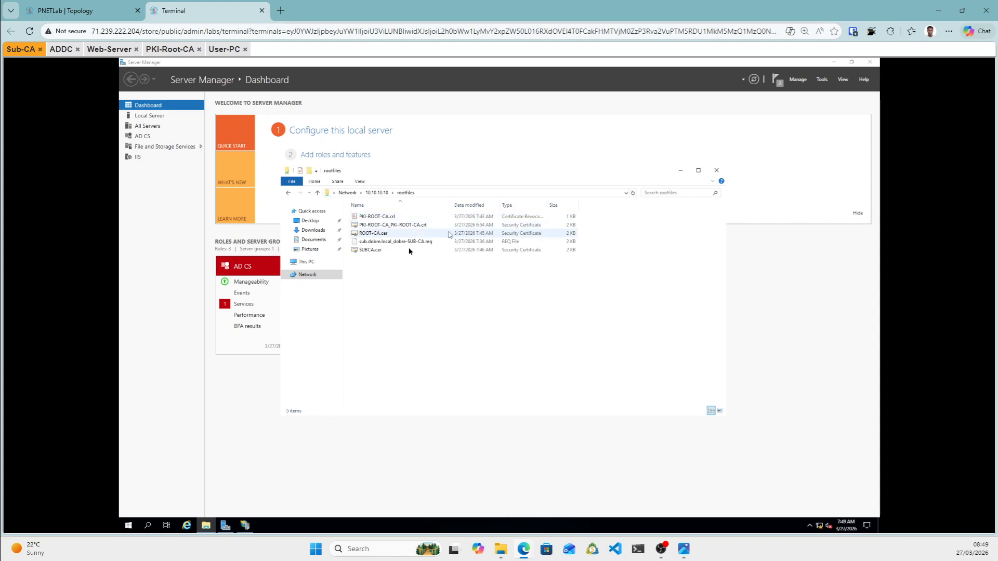
Copy SUBCA.cer, ROOT-CA.cer, PKI-ROOT-CA.crl and PKI-ROOT-CA_PKI-ROOT-CA.crt.
click(371, 251)
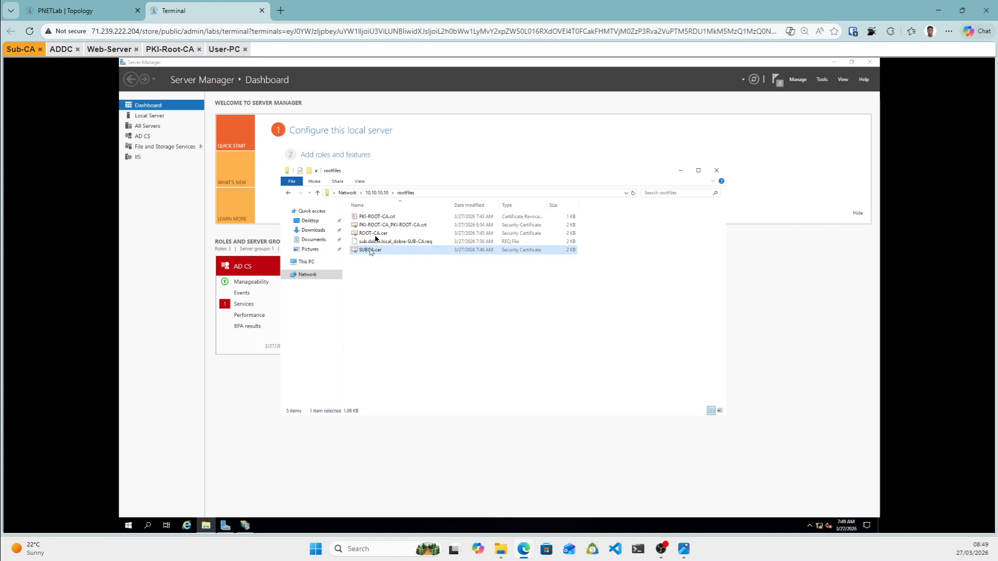
ctrl+click(375, 236)
ctrl+click(376, 217)
ctrl+click(376, 225)
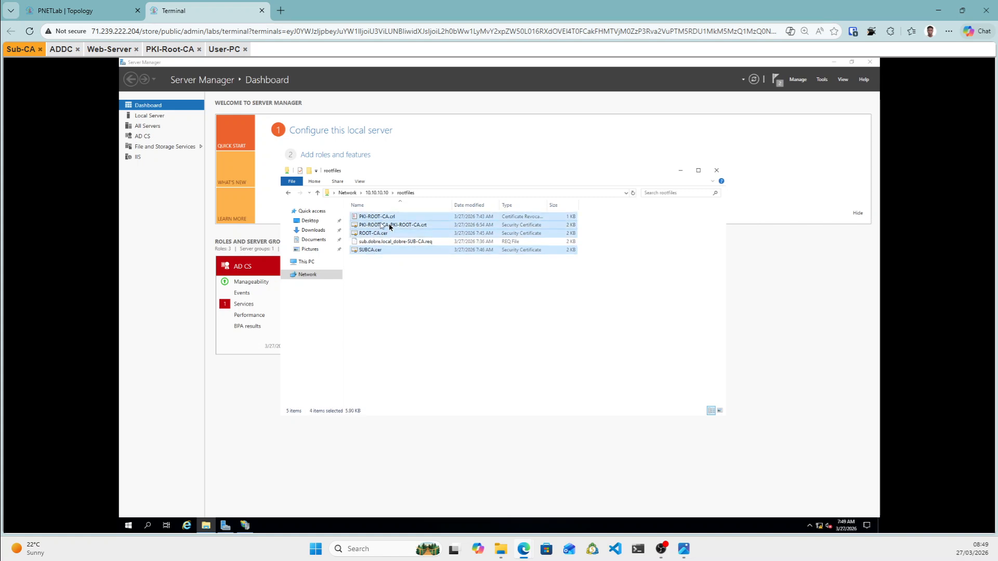
right_click(390, 227)
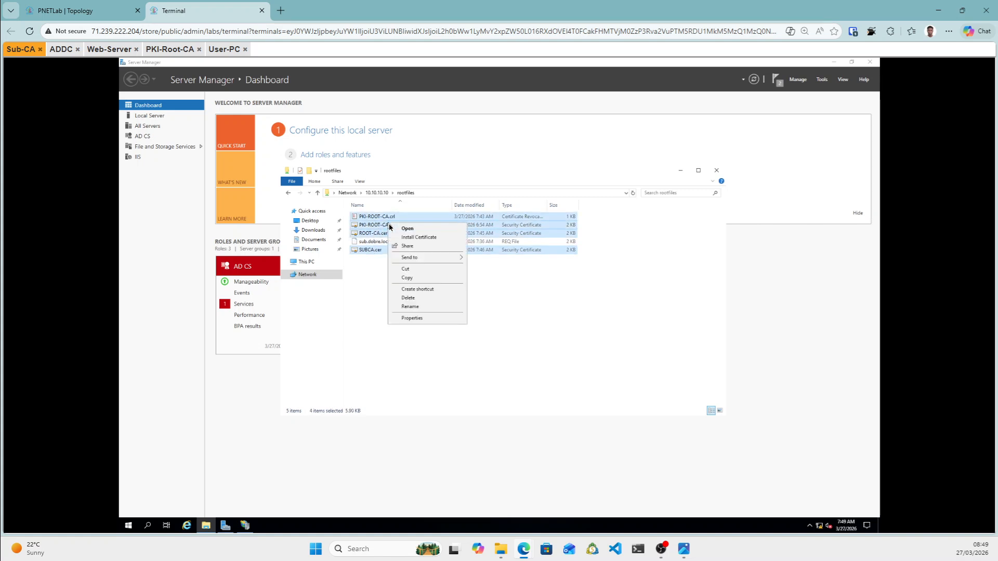
click(406, 278)
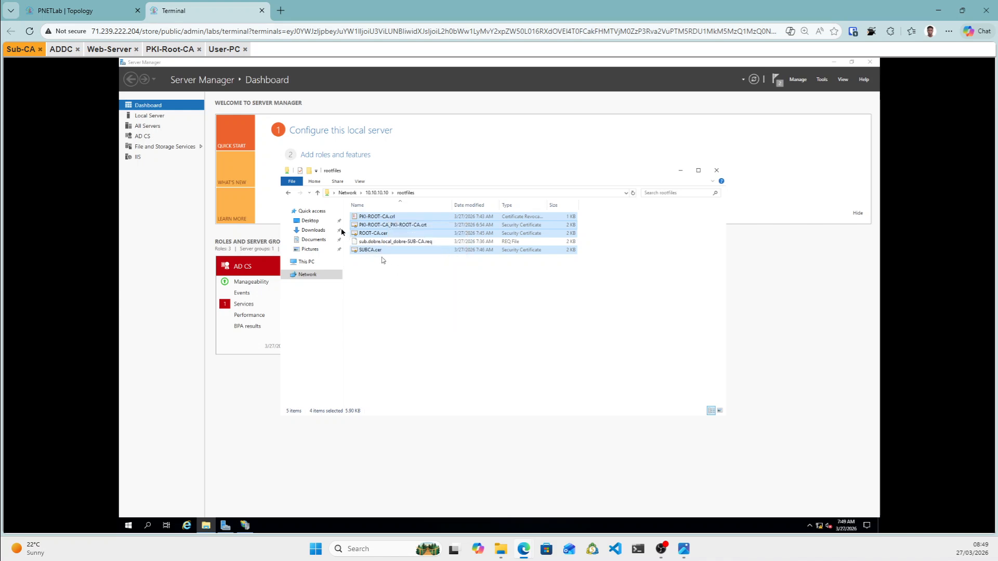
Paste the four copied root CA files into Desktop\subcafile.
click(311, 221)
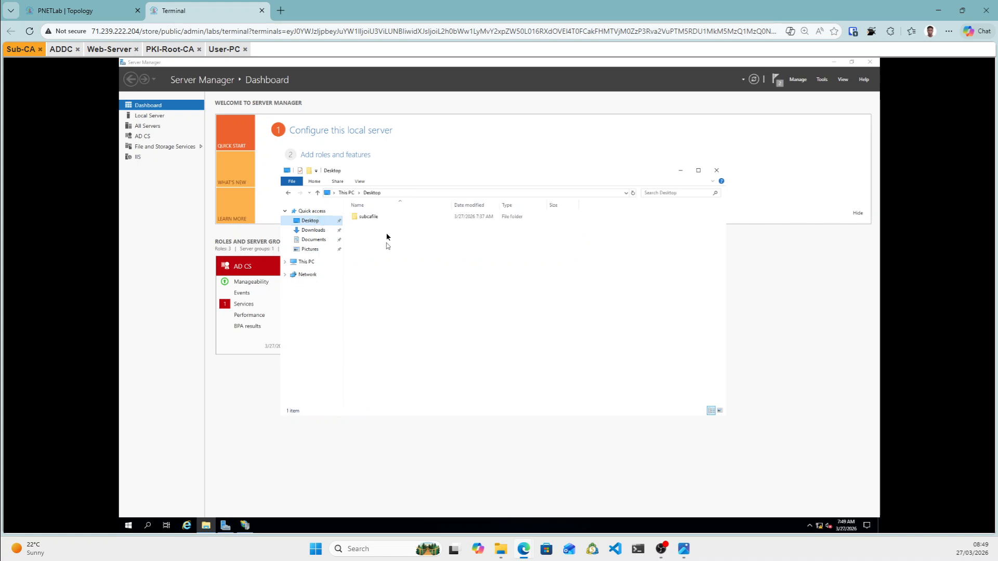
click(363, 221)
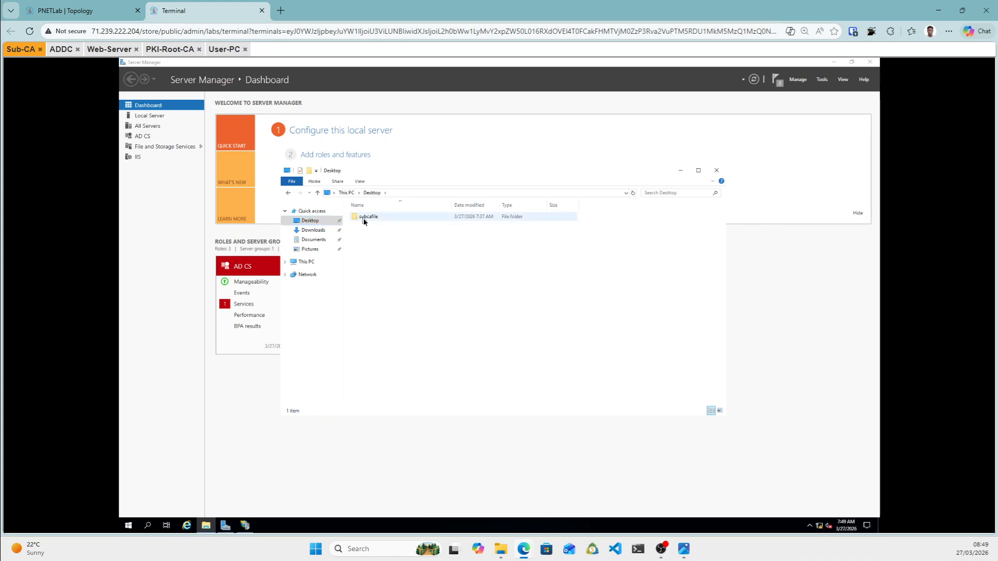
right_click(394, 257)
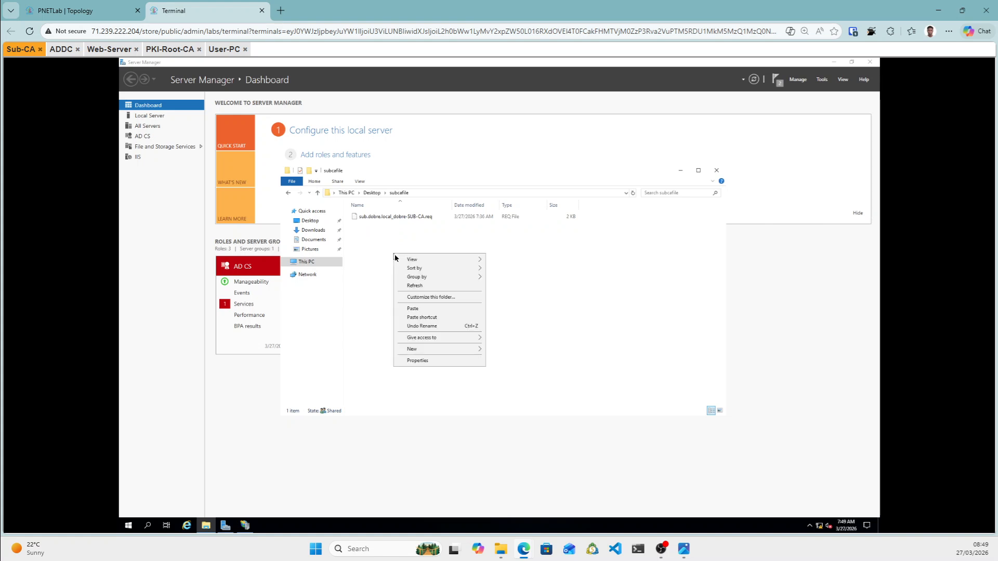
click(418, 310)
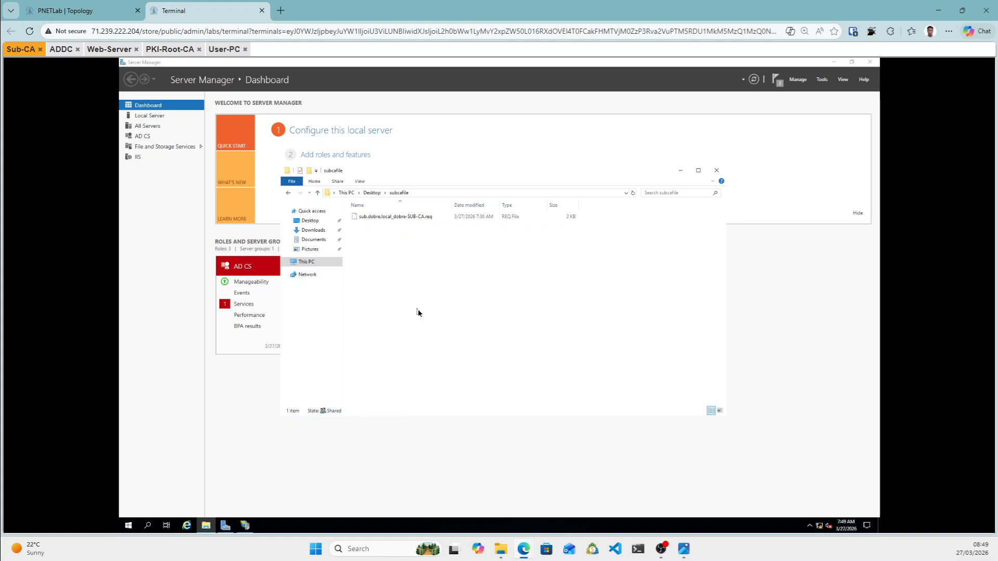
click(414, 271)
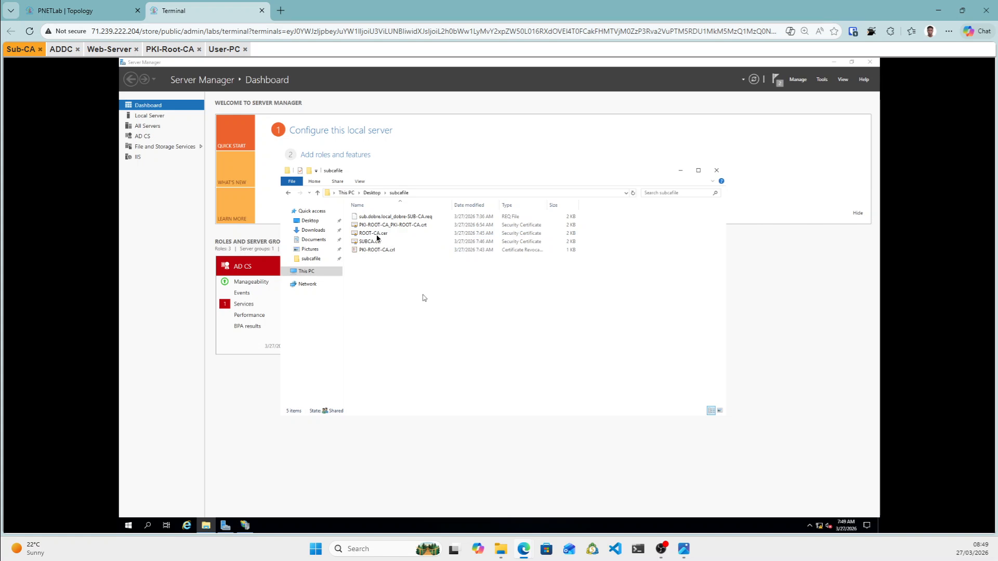
Open ROOT-CA.cer and start installing it for the Local Machine.
double_click(376, 237)
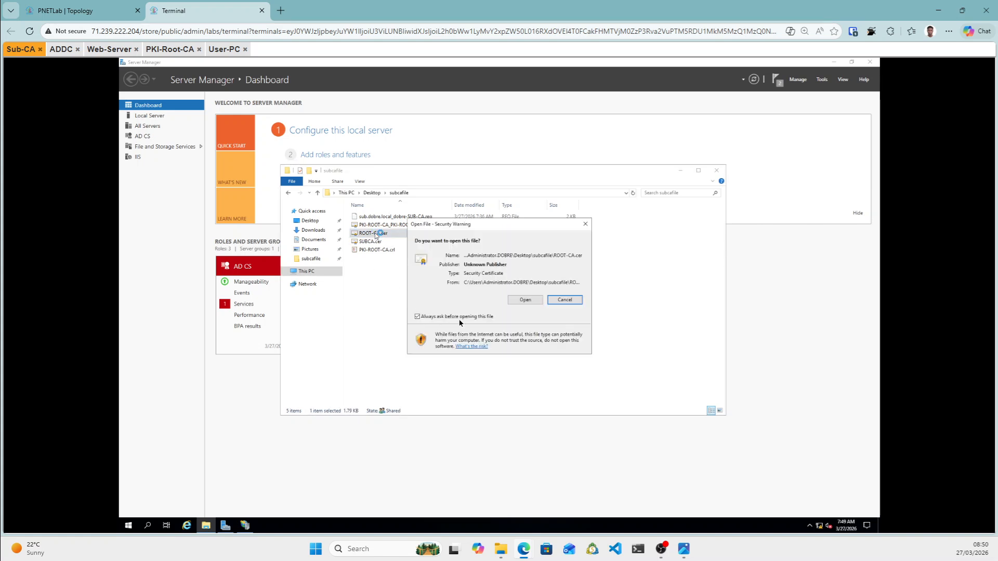
click(520, 302)
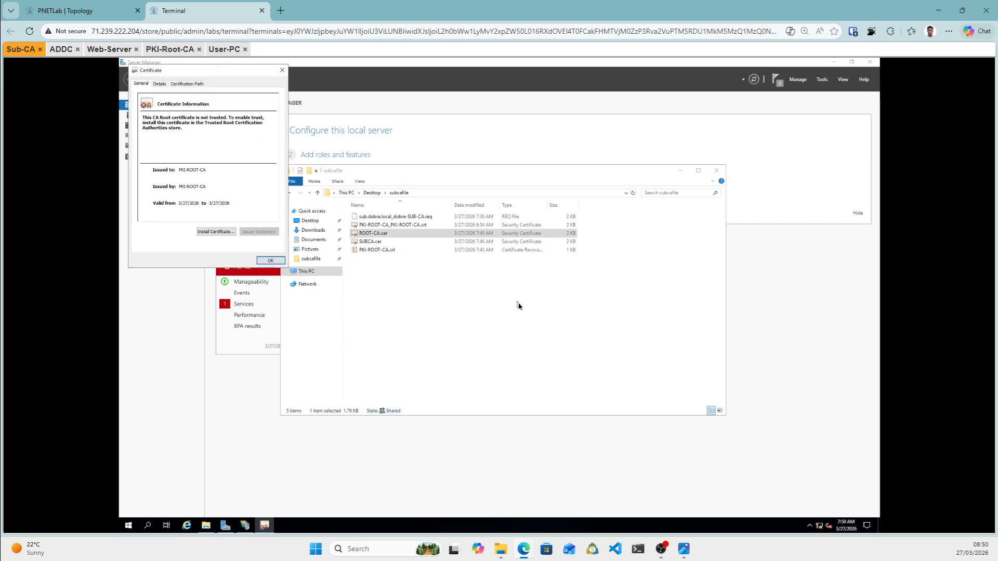
click(217, 232)
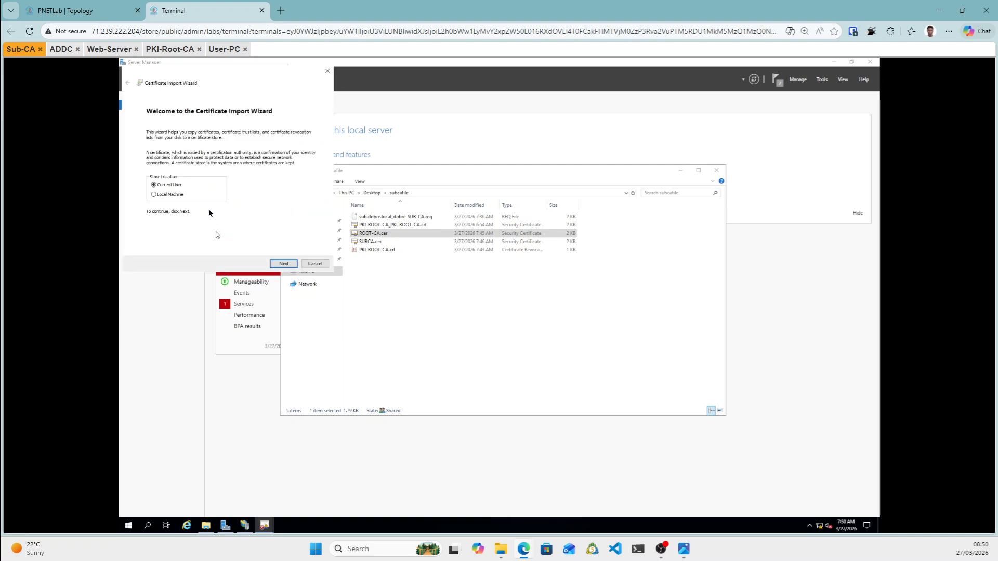
click(161, 197)
click(287, 265)
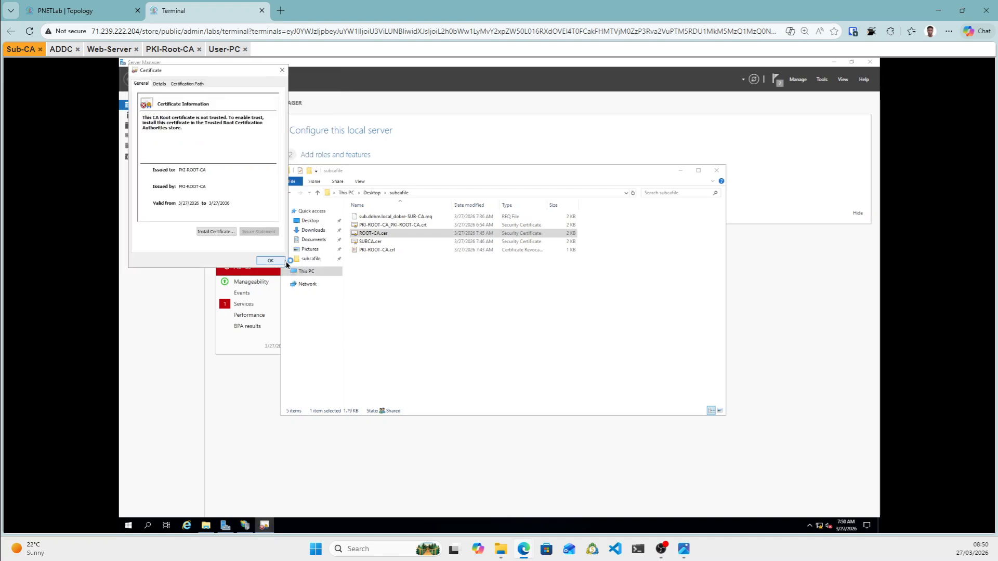
click(286, 261)
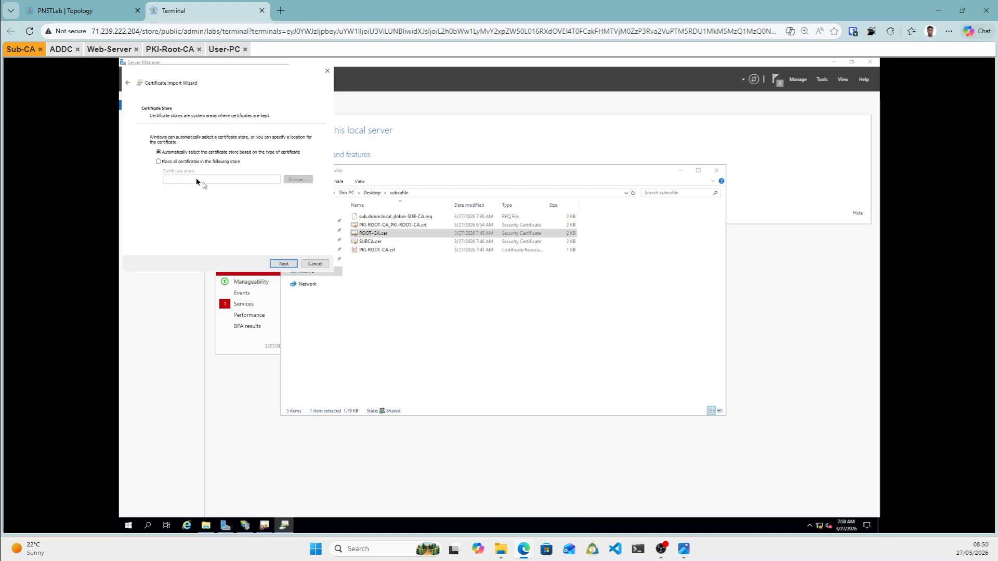
Place it in Trusted Root Certification Authorities, finish the import, and close the certificate.
click(159, 163)
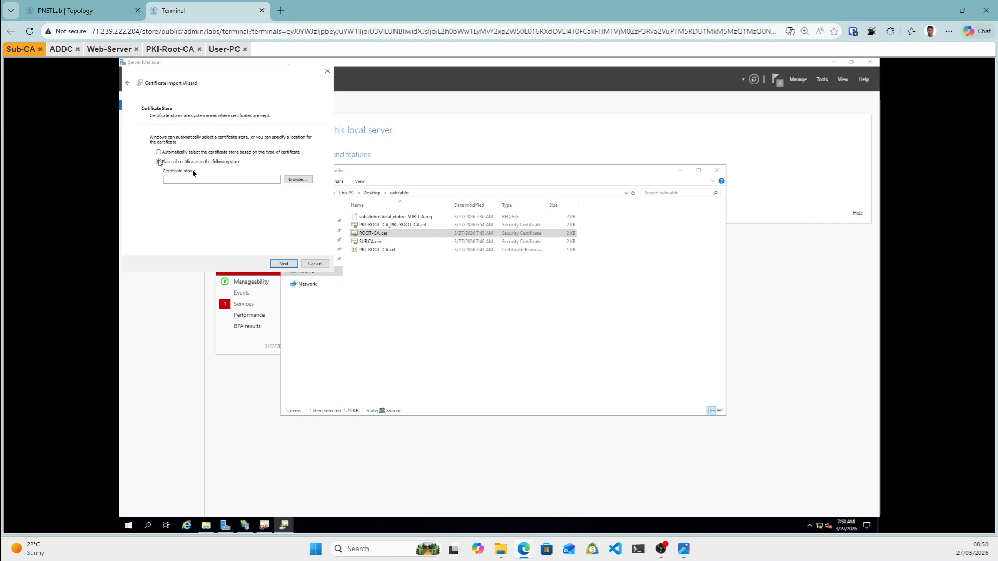
click(296, 179)
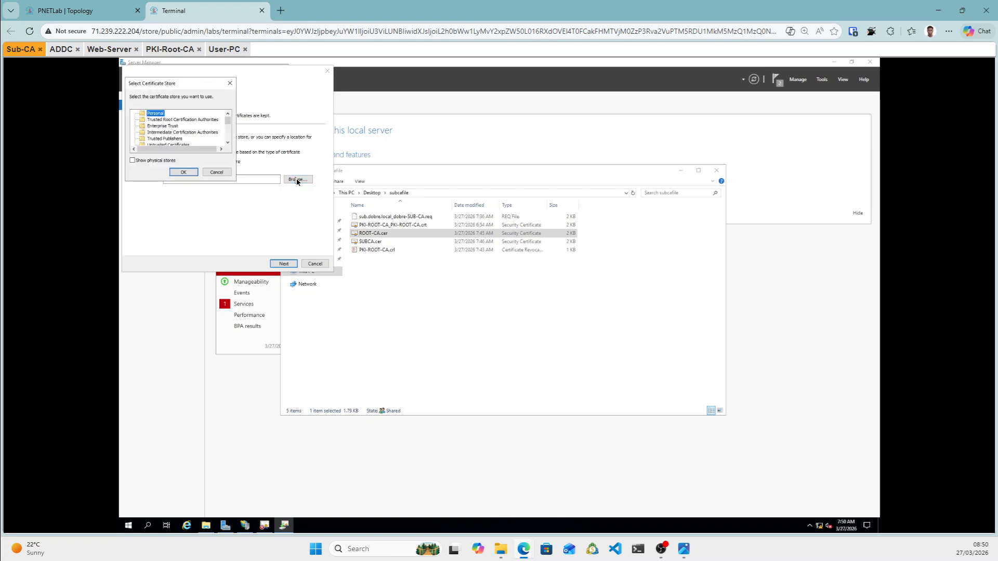
click(152, 121)
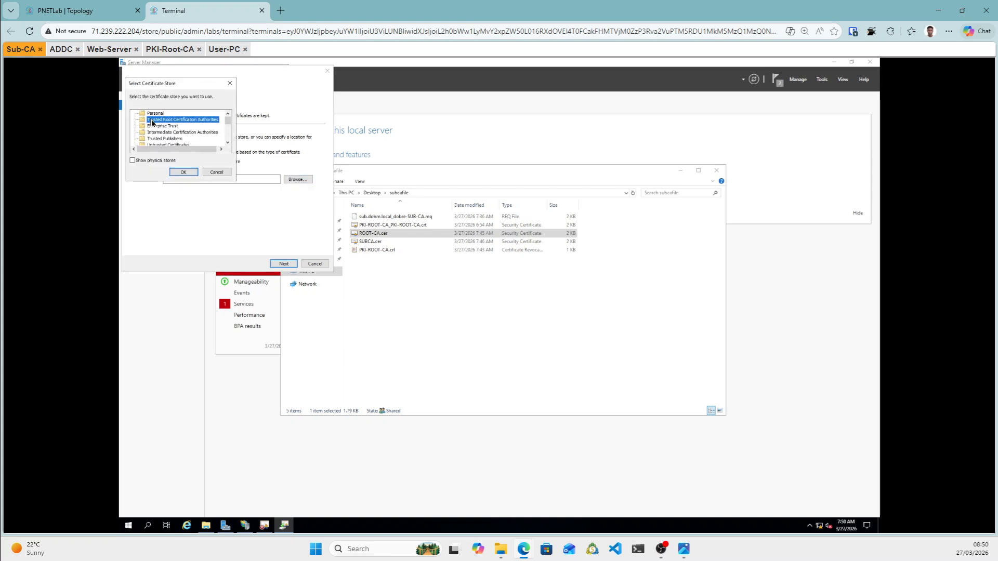
click(183, 172)
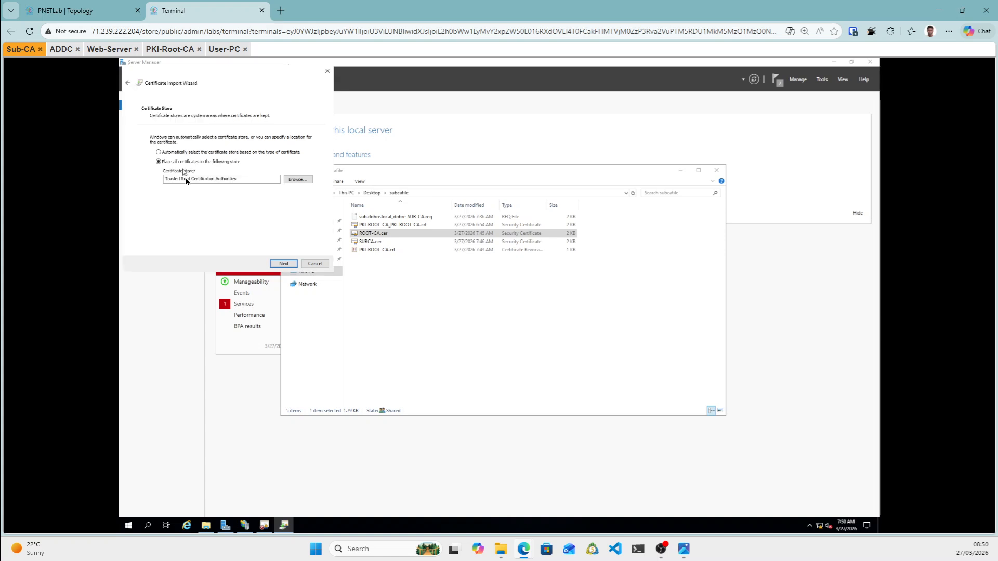
click(281, 264)
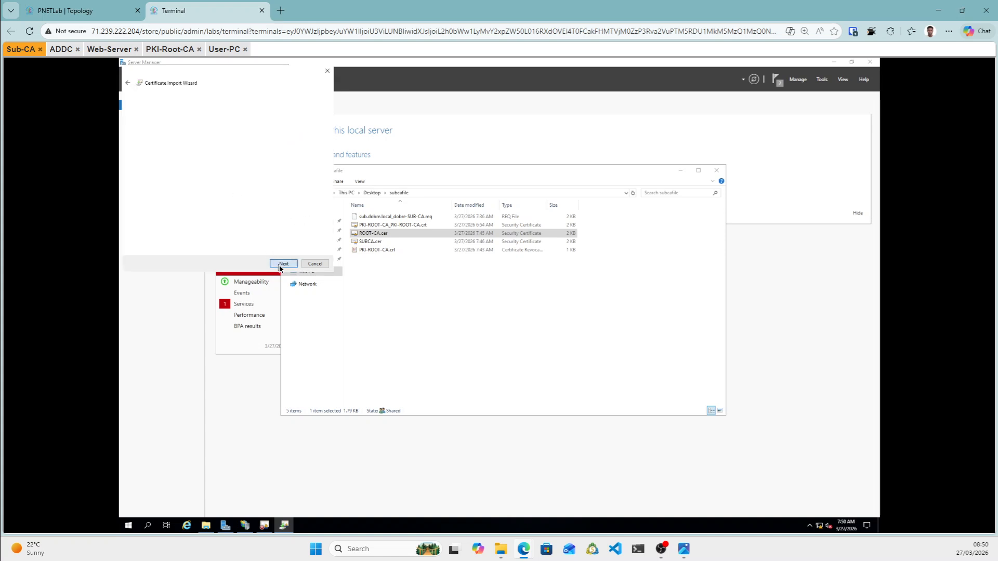
click(280, 264)
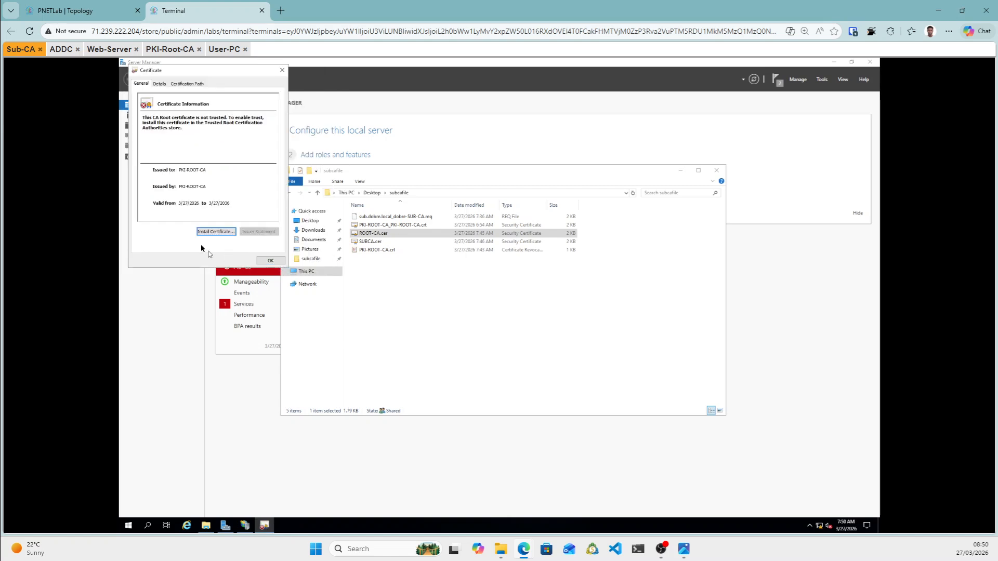
click(271, 265)
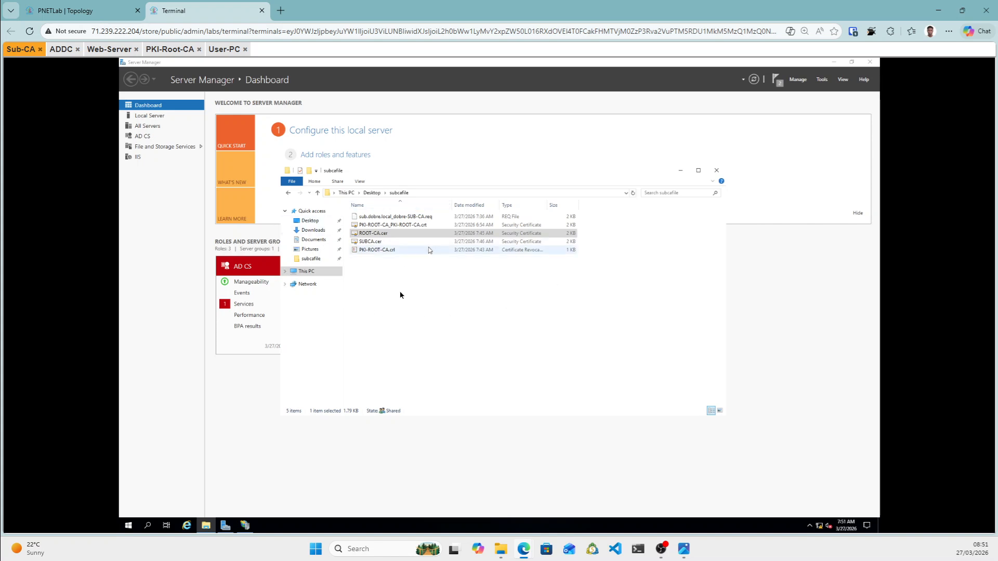
Copy PKI-ROOT-CA.crl and PKI-ROOT-CA_PKI-ROOT-CA.crt from subcafile.
ctrl+click(368, 251)
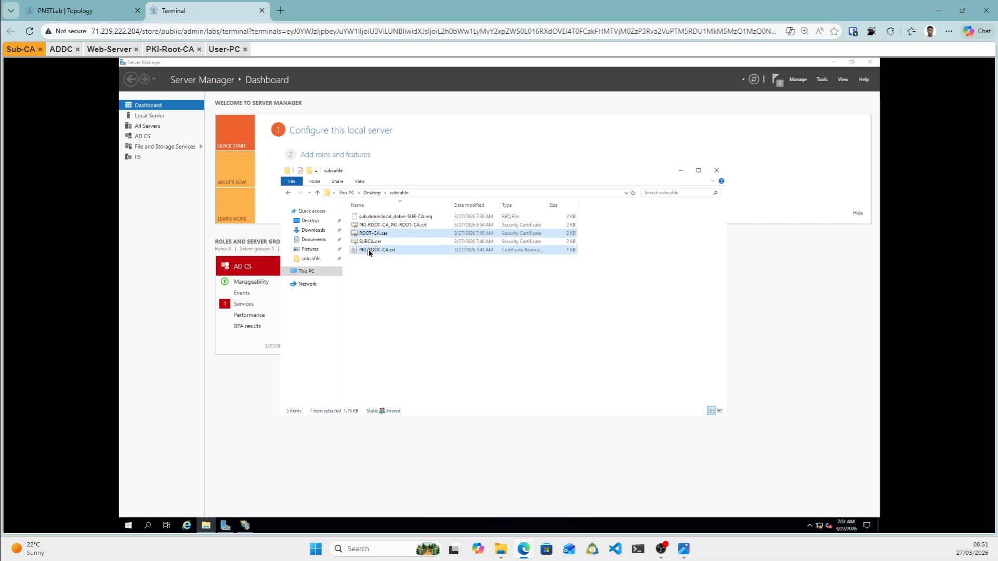
ctrl+click(407, 232)
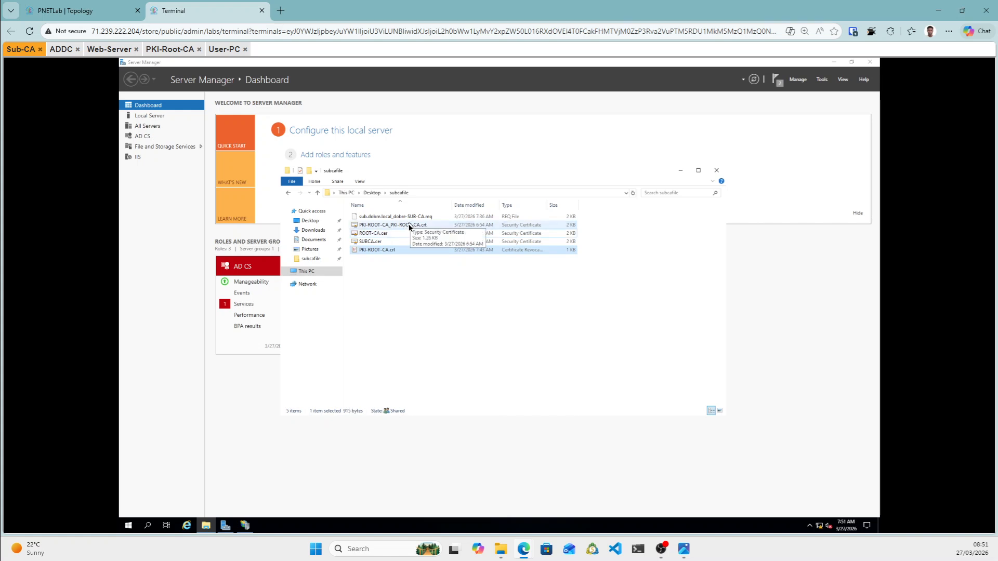
ctrl+click(409, 227)
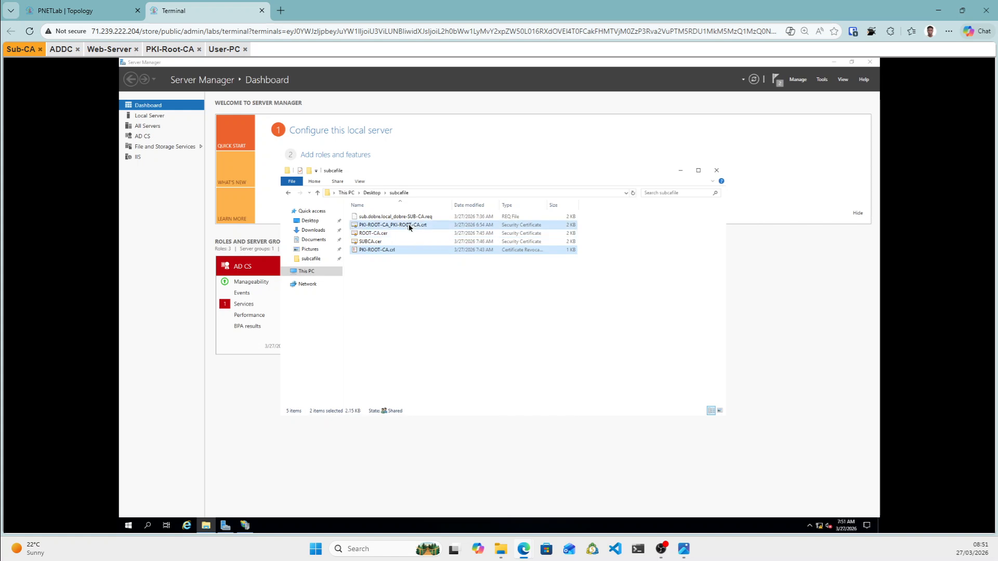
right_click(400, 251)
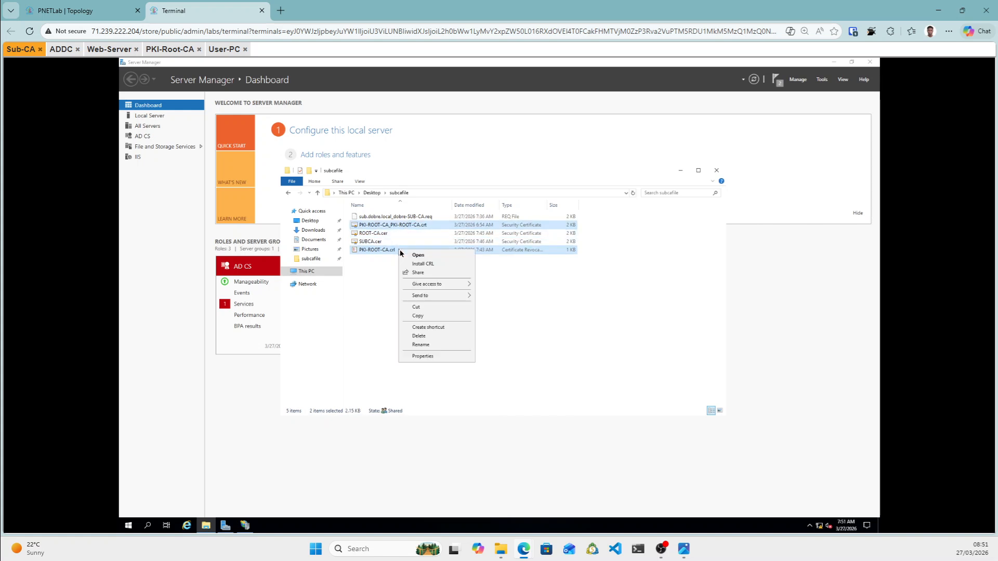
click(419, 316)
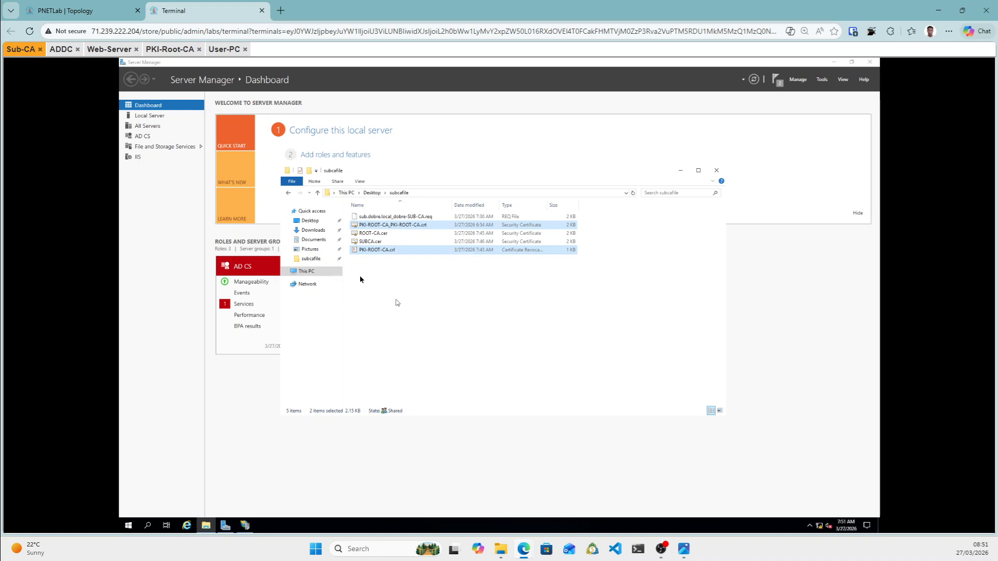
Paste both files into C:\inetpub\wwwroot\pki, then return to the Desktop folder.
click(311, 272)
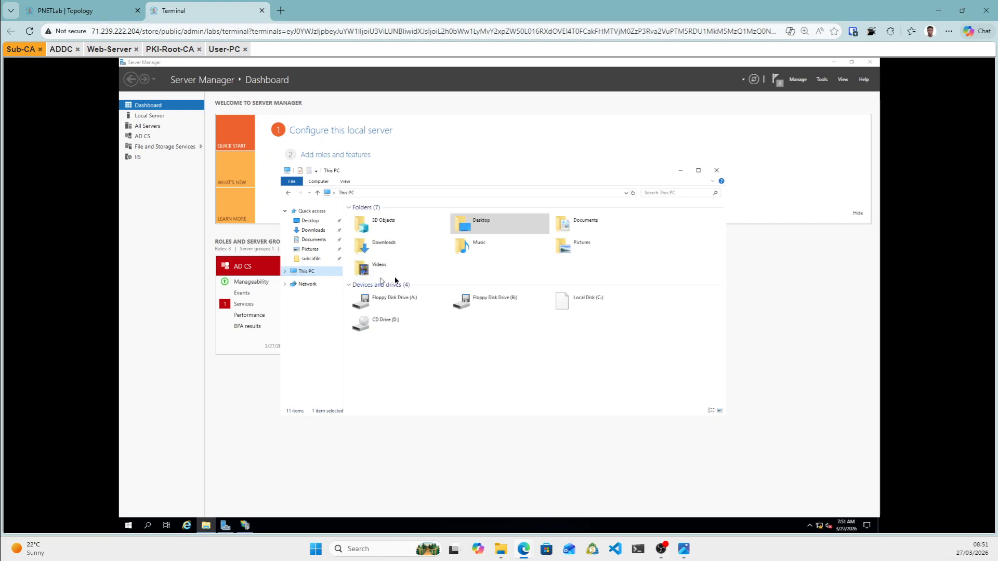
click(593, 305)
double_click(593, 306)
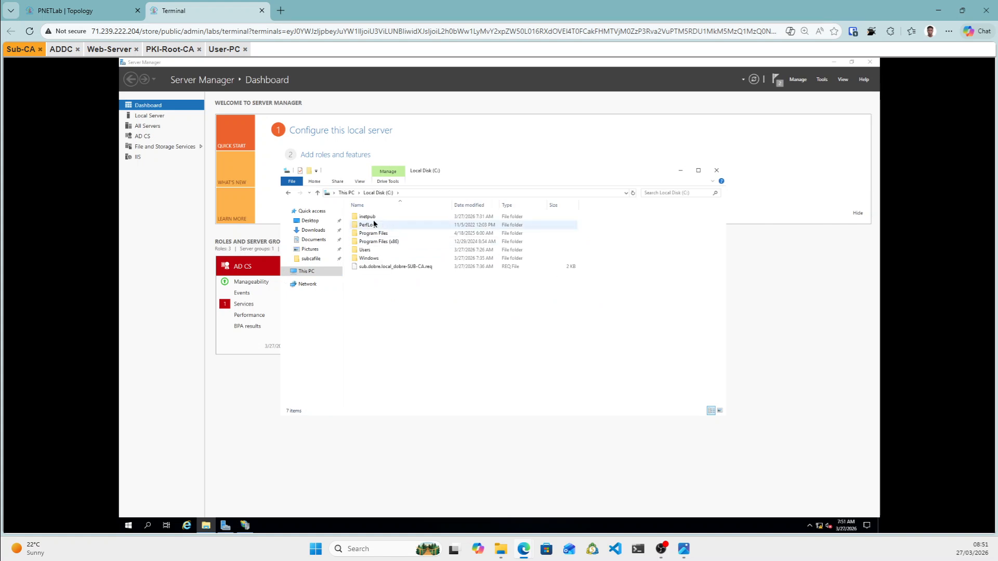
click(372, 217)
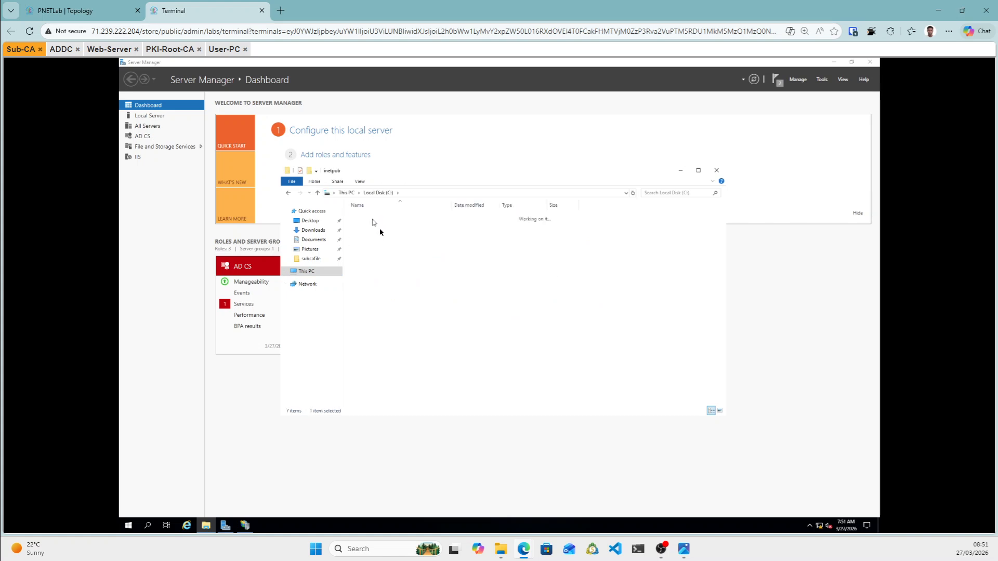
double_click(383, 252)
double_click(363, 218)
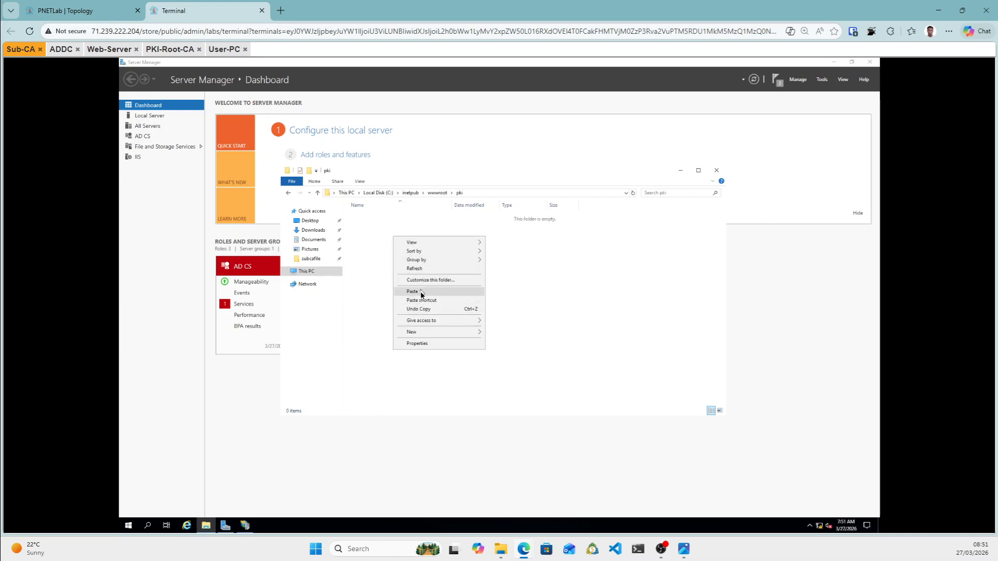
click(421, 292)
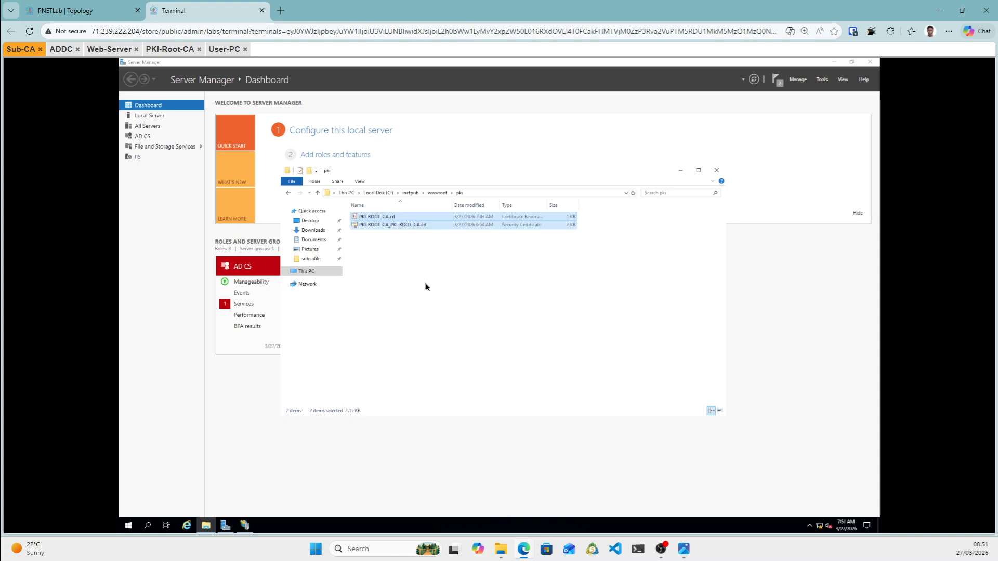
click(426, 287)
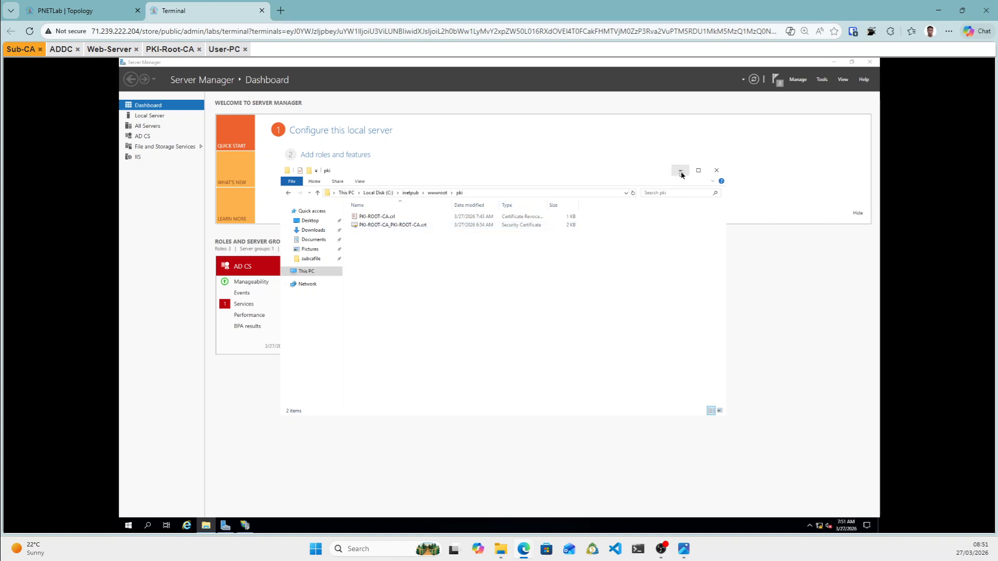
click(312, 222)
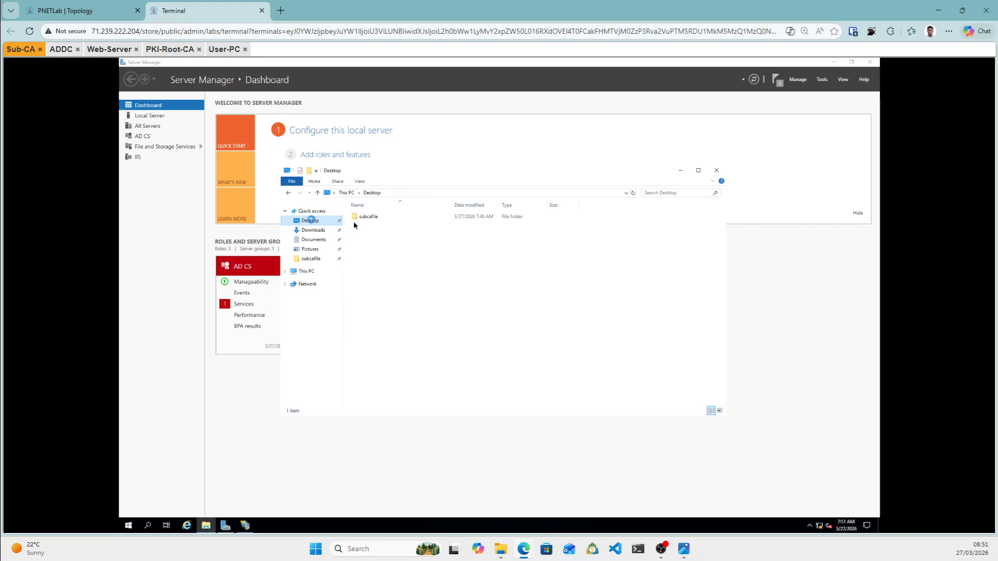
Open the subcafile folder, then minimise File Explorer.
click(371, 219)
double_click(371, 218)
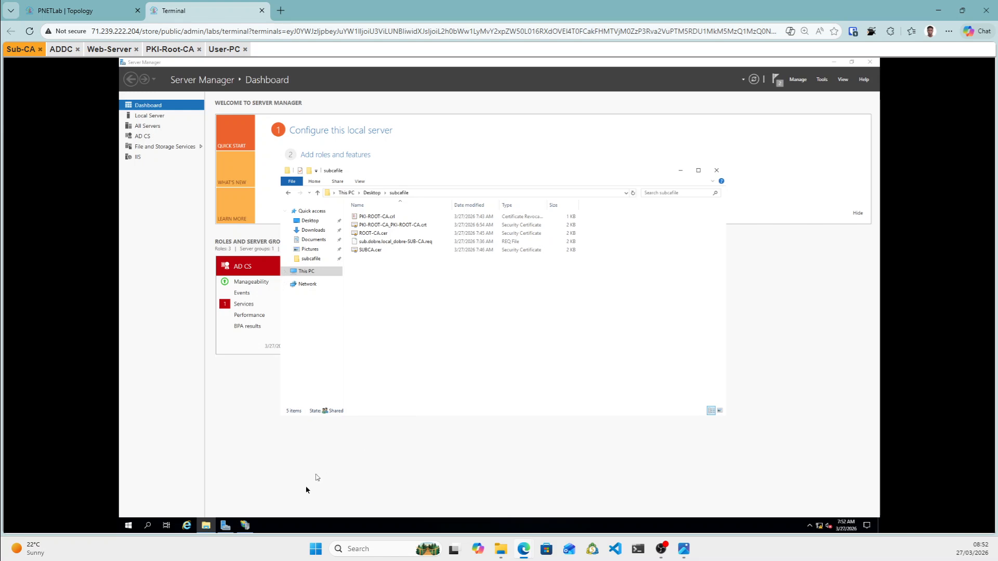
click(680, 173)
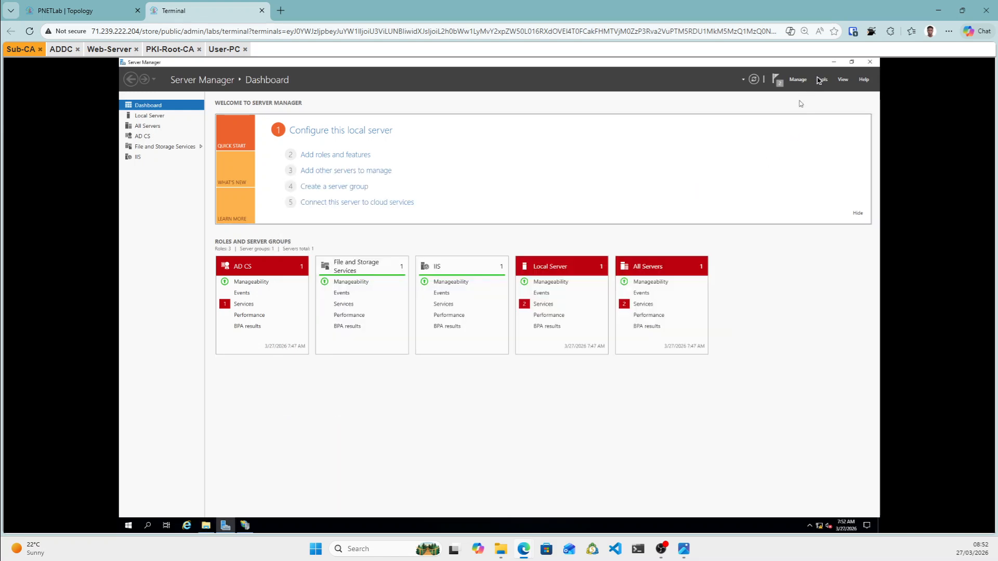
Launch the Certification Authority console and open dobre-SUB-CA's All Tasks menu.
click(820, 80)
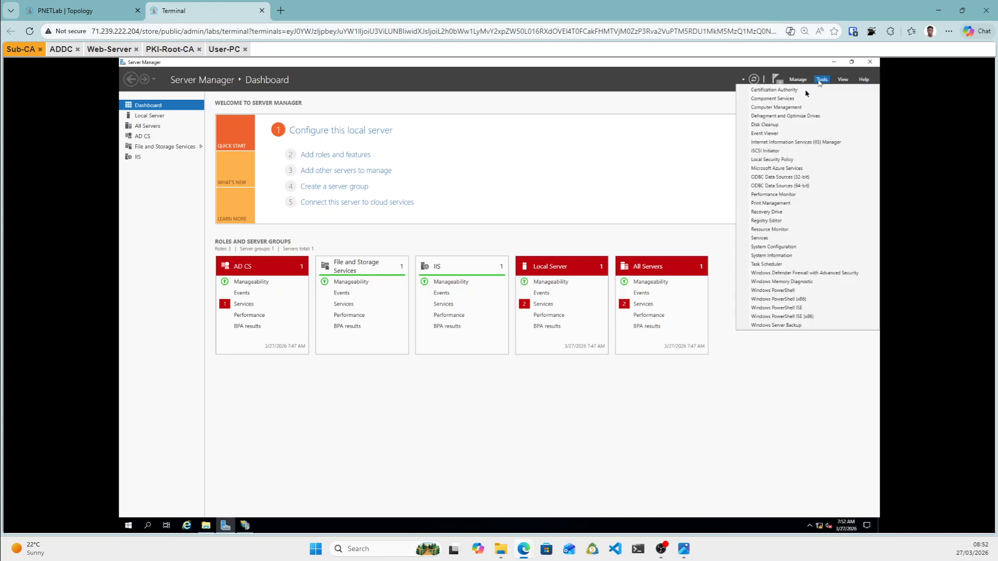
click(778, 97)
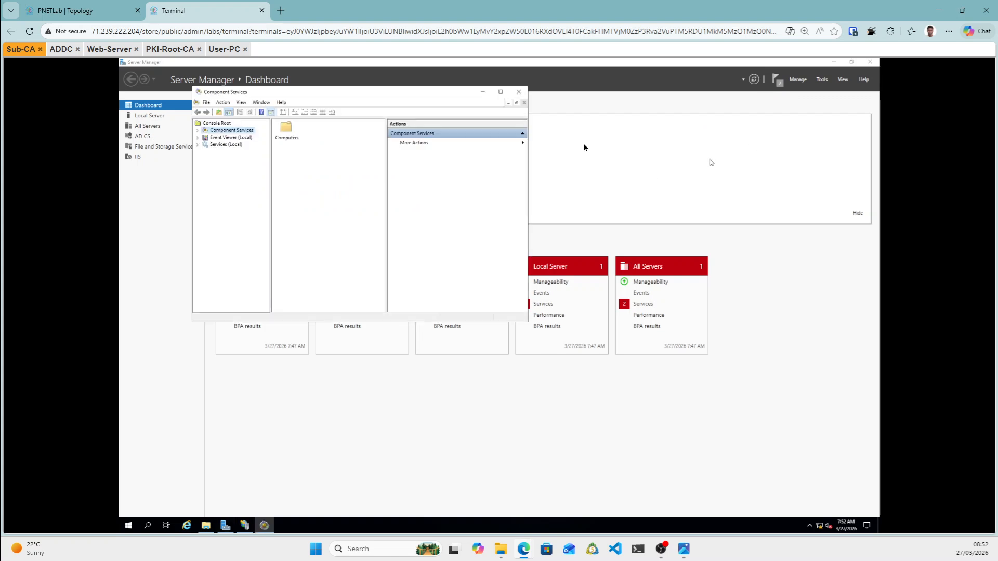
click(518, 92)
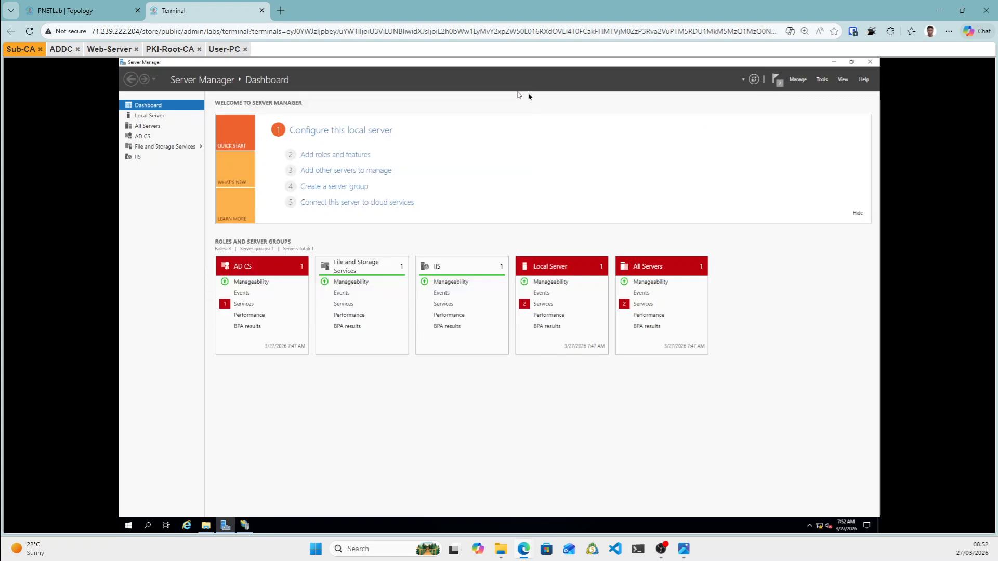
click(822, 81)
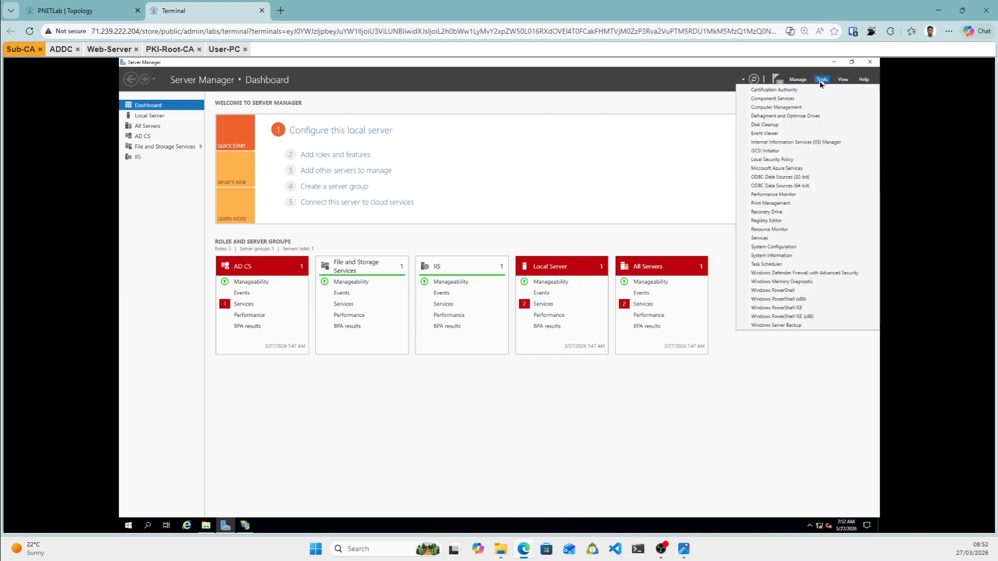
click(776, 91)
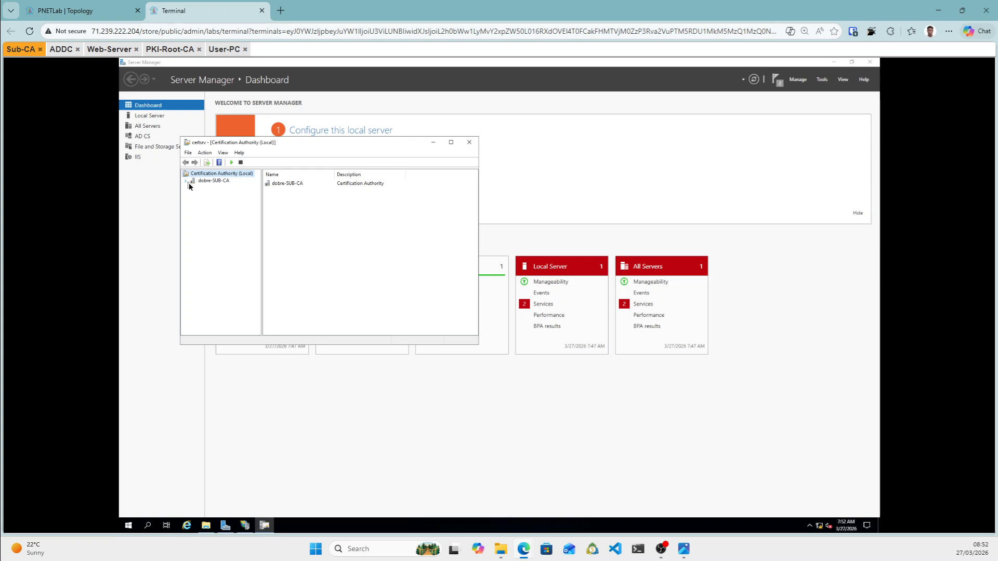
click(186, 181)
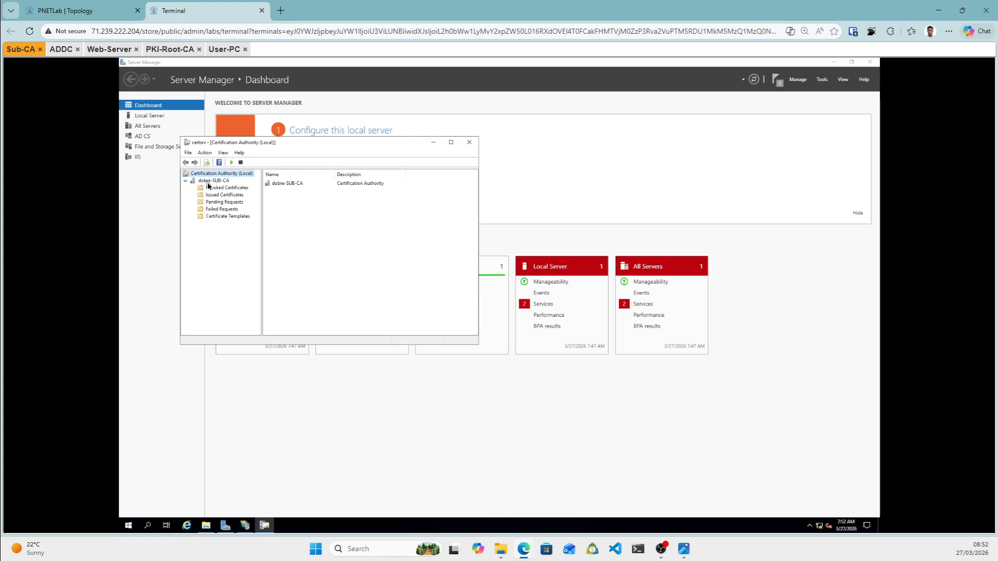
right_click(208, 186)
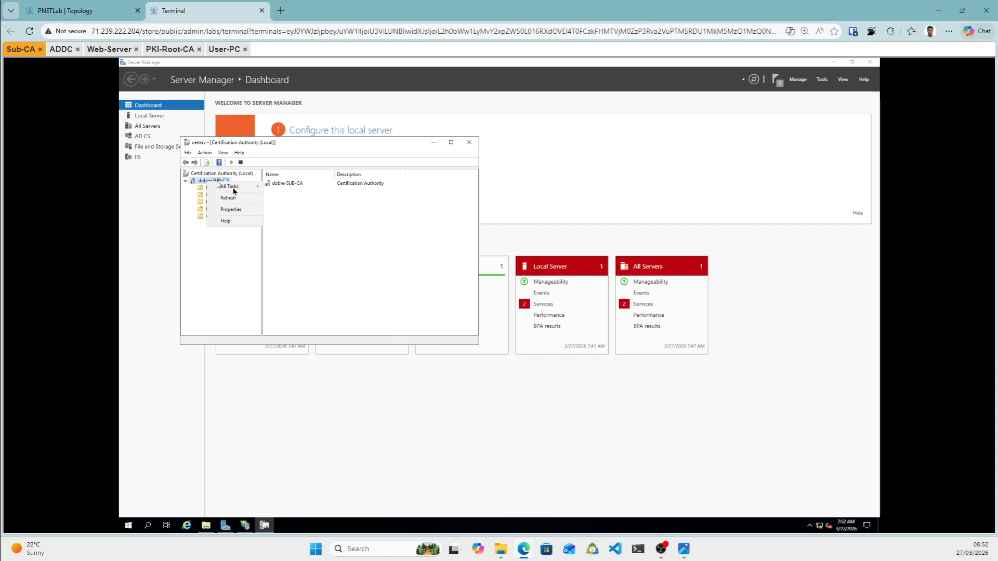
mouse_move(234, 191)
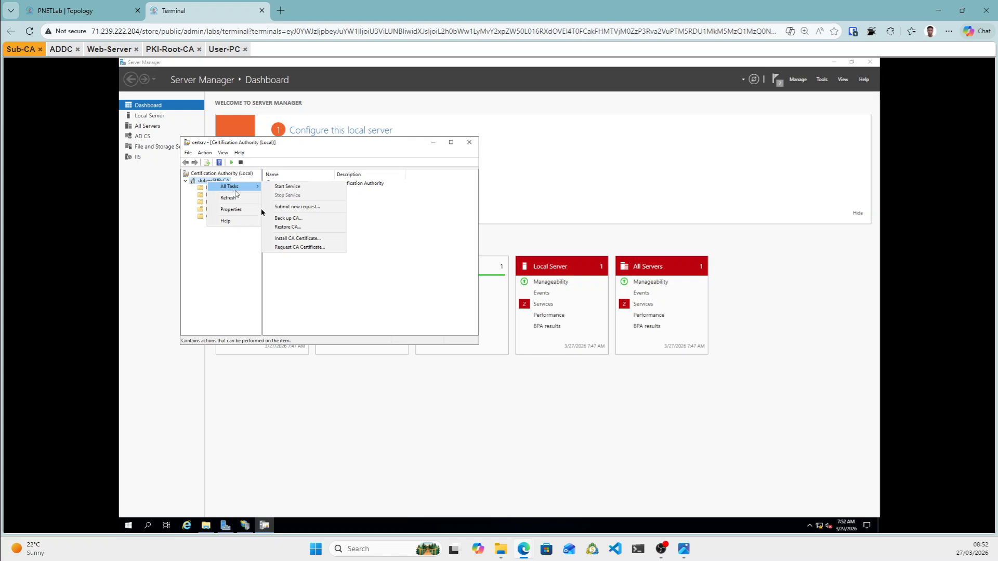
Install the CA certificate from Desktop\subcafile\SUBCA.cer, using the All Files type filter.
click(291, 239)
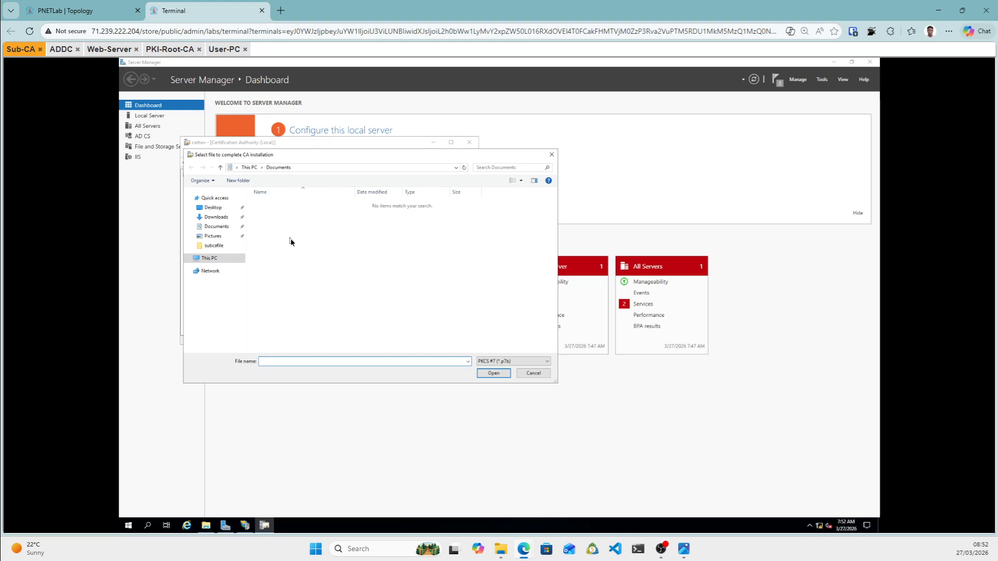
click(213, 208)
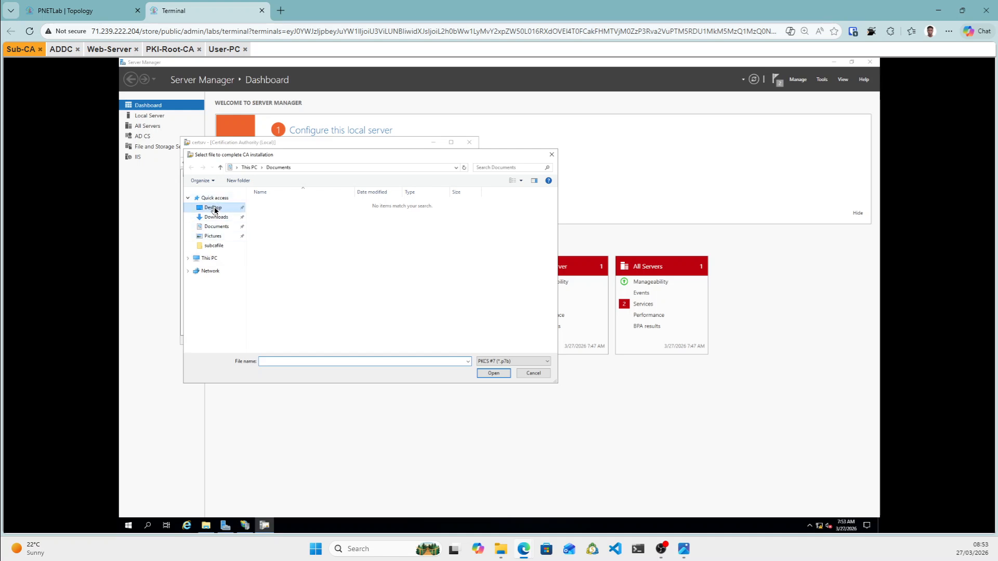
double_click(265, 206)
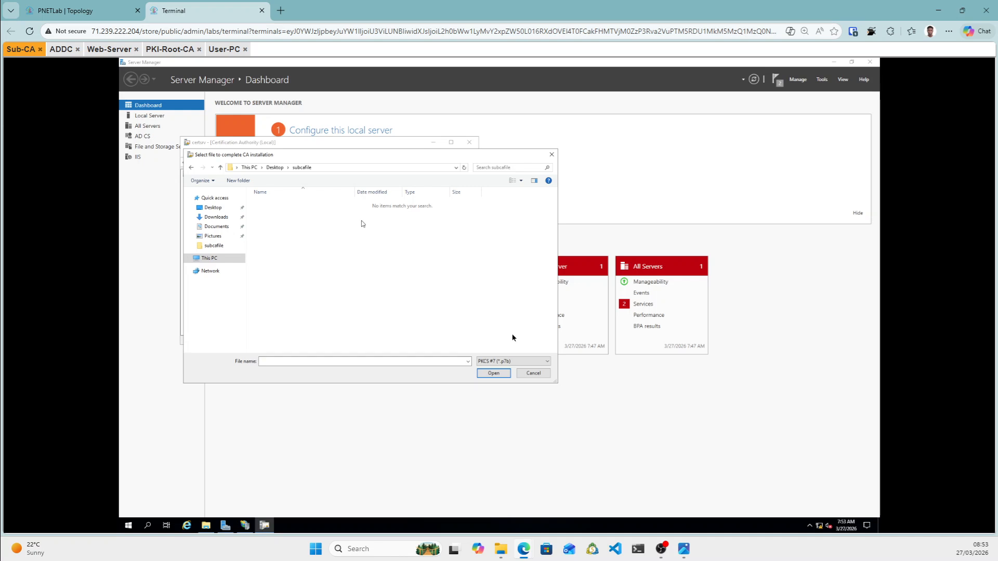
click(548, 364)
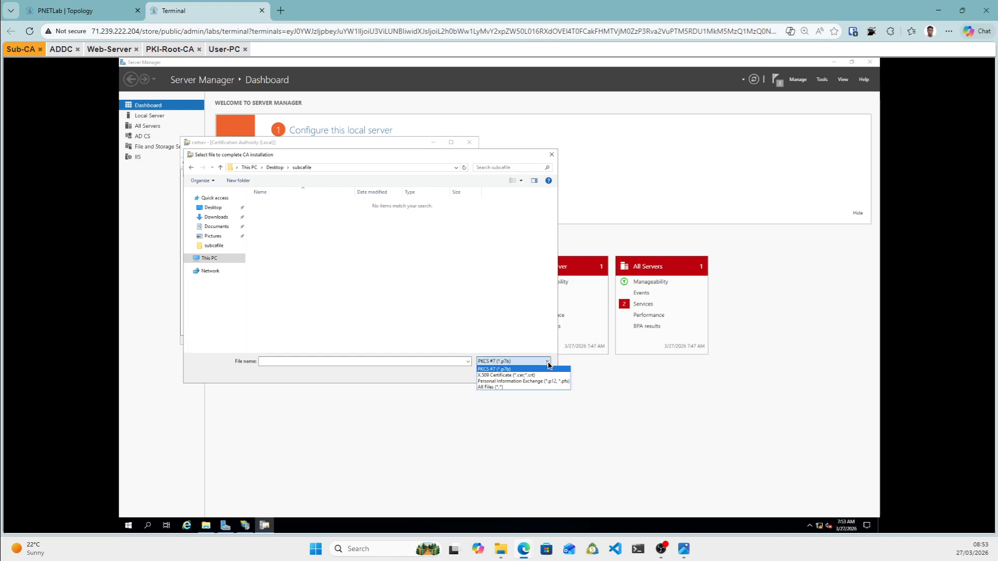
click(492, 387)
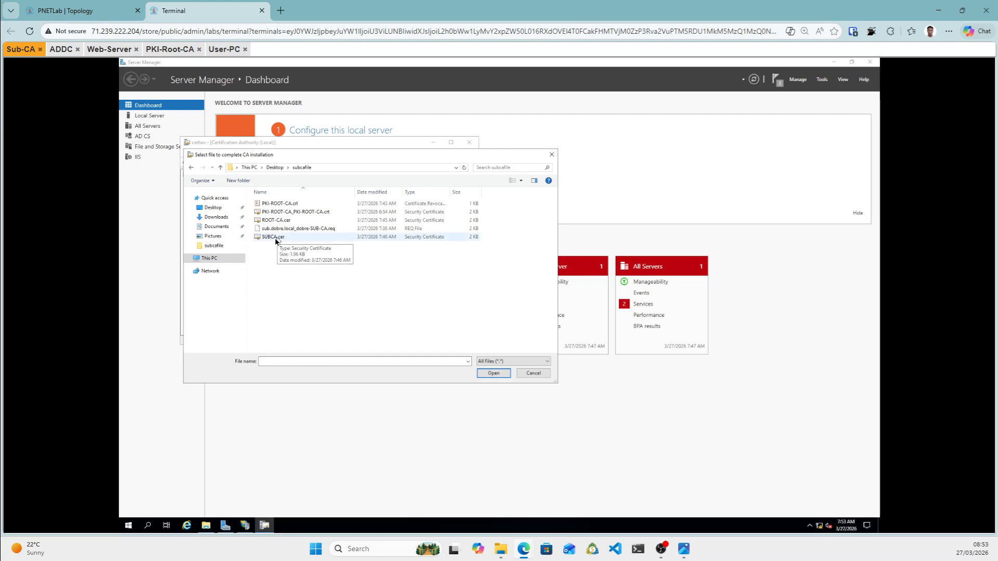
click(275, 238)
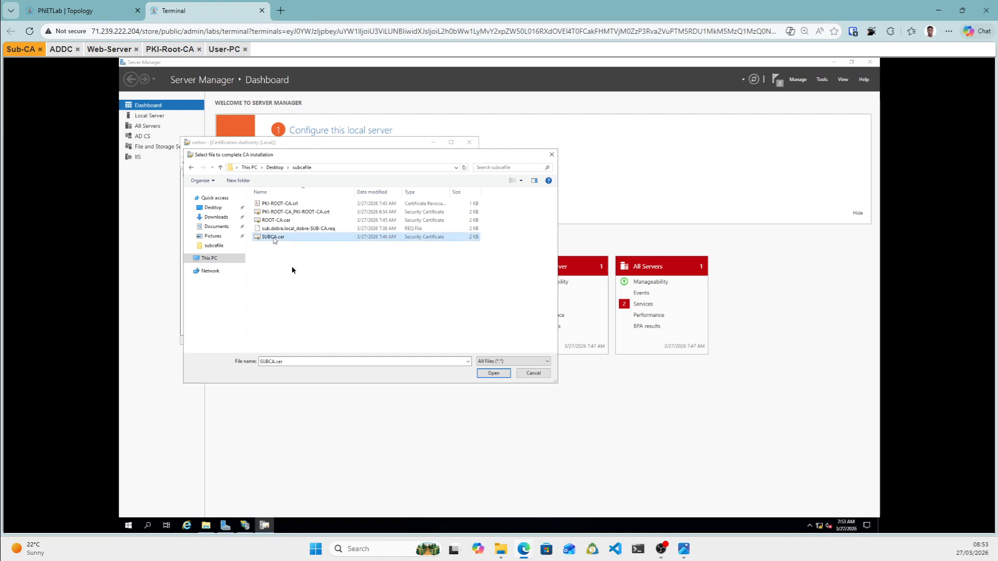
click(492, 374)
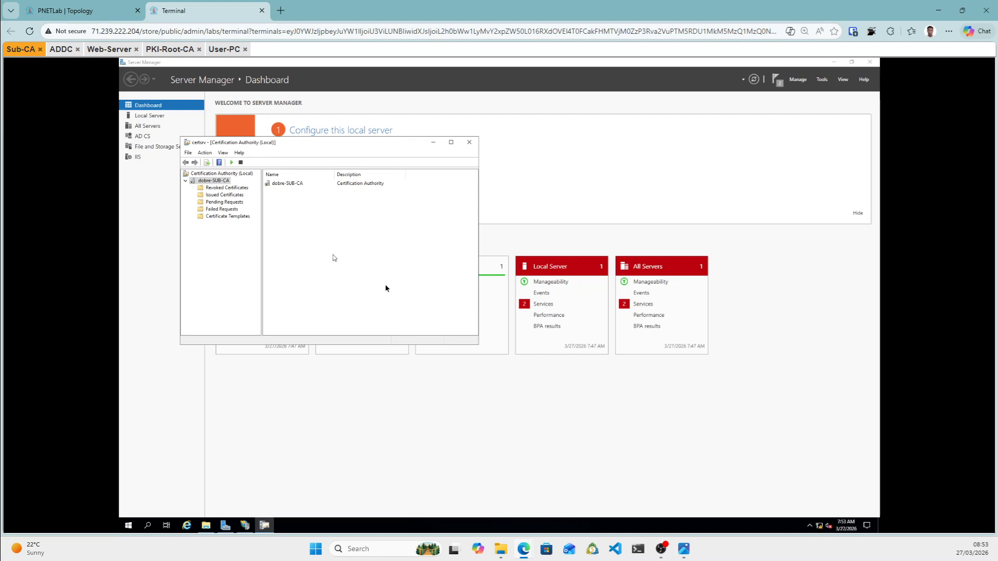
Start the dobre-SUB-CA certificate service and expand its node to reveal its five folders.
right_click(213, 180)
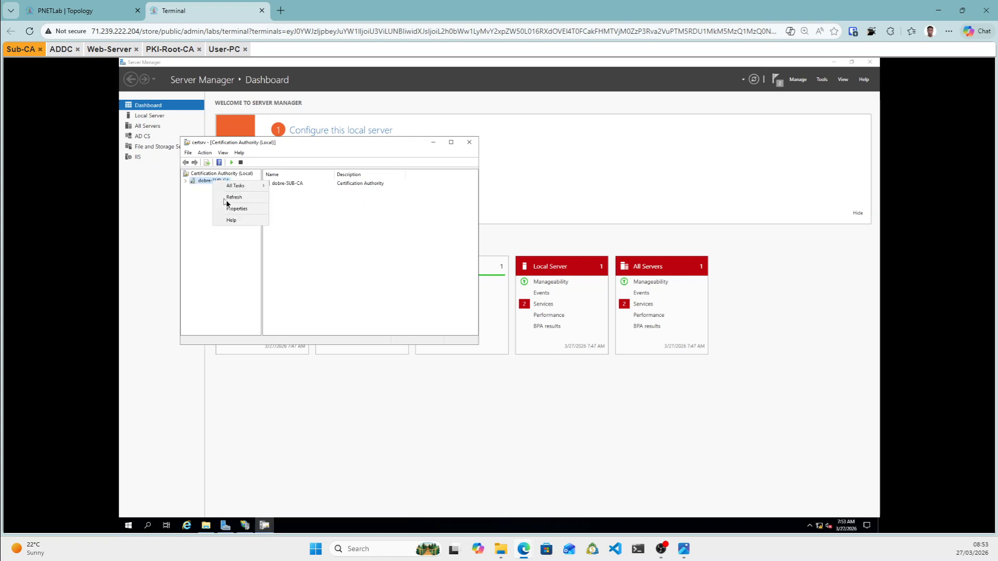
mouse_move(240, 188)
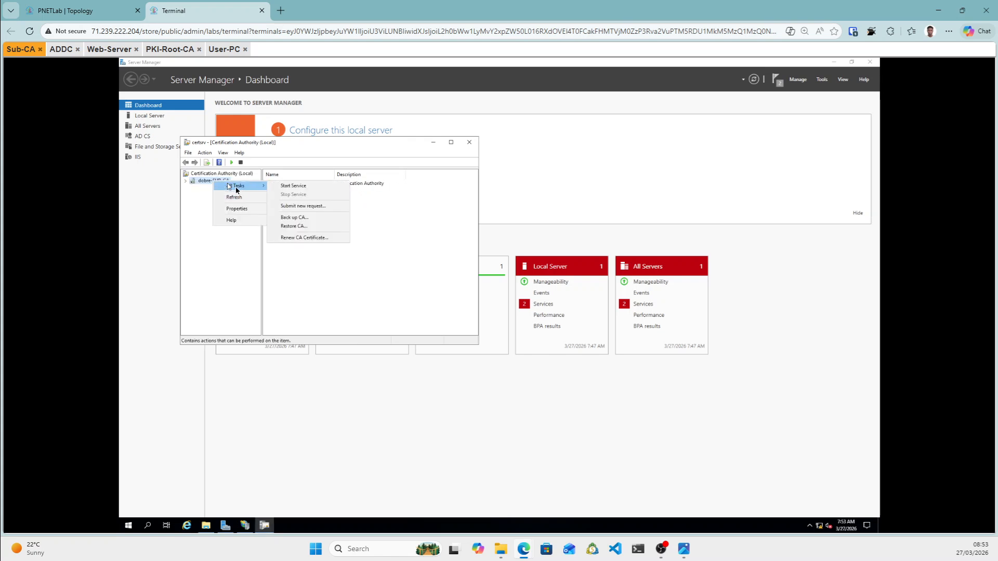
click(288, 190)
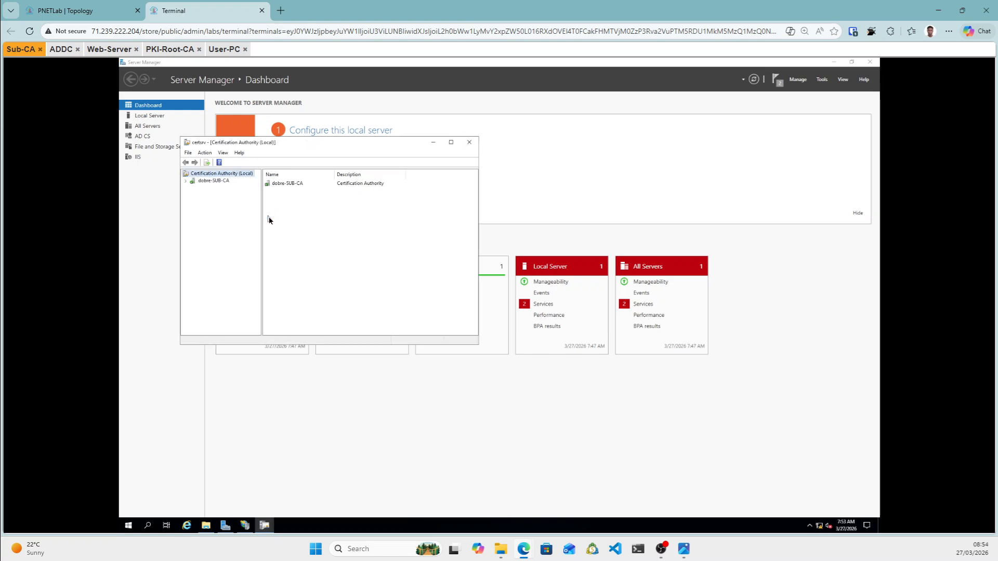
click(186, 181)
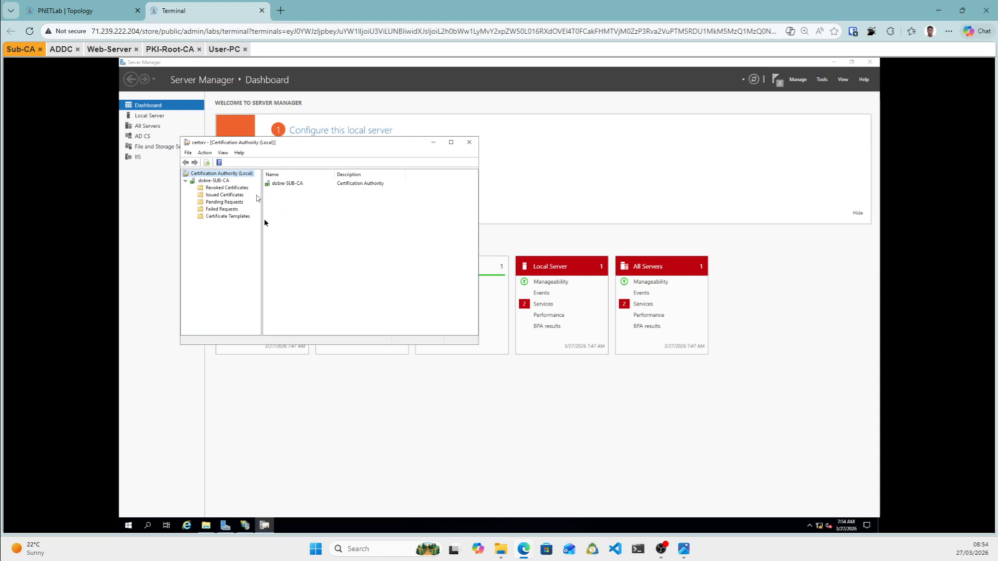
Publish a new full CRL from dobre-SUB-CA's Revoked Certificates folder.
click(227, 190)
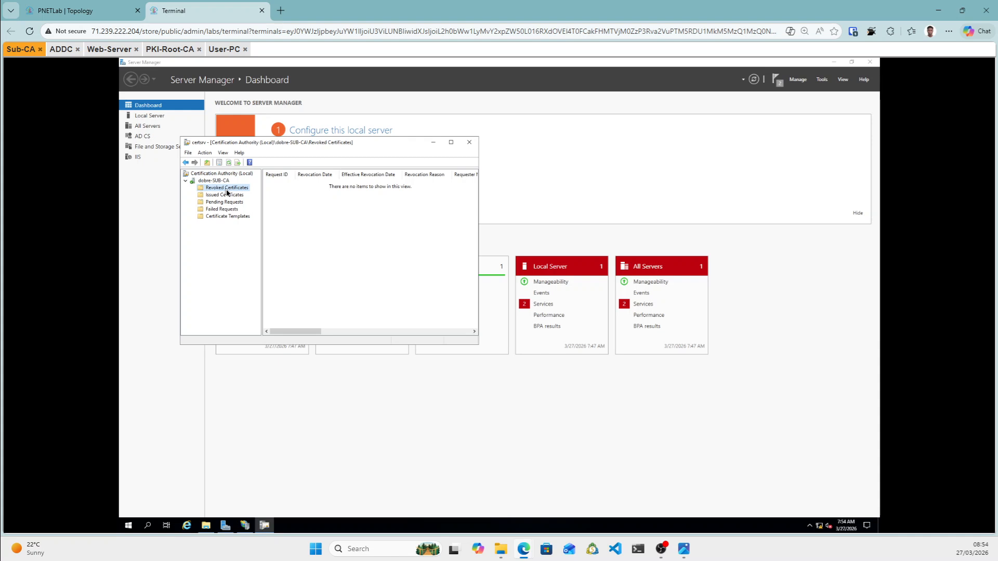
right_click(226, 189)
mouse_move(248, 194)
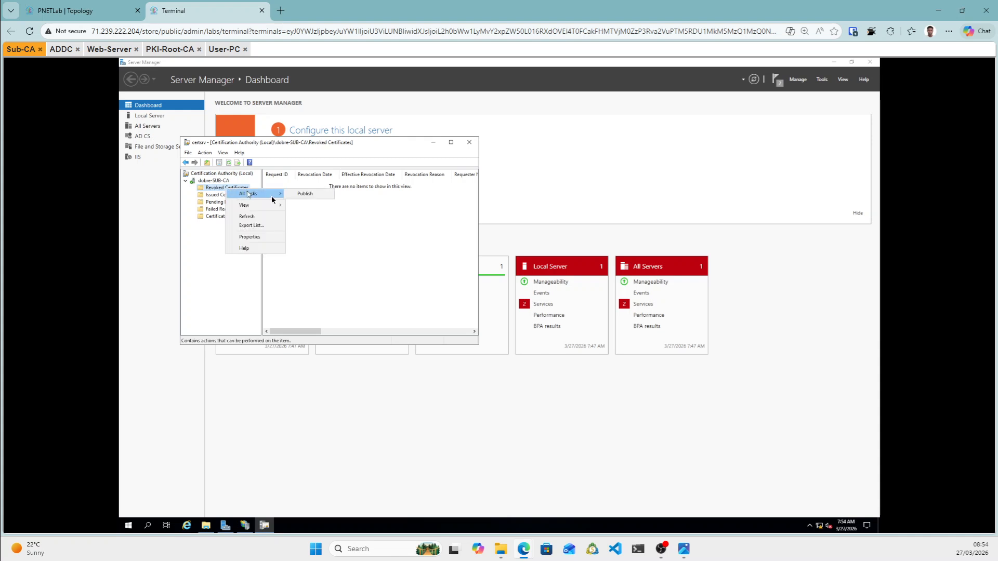
click(316, 196)
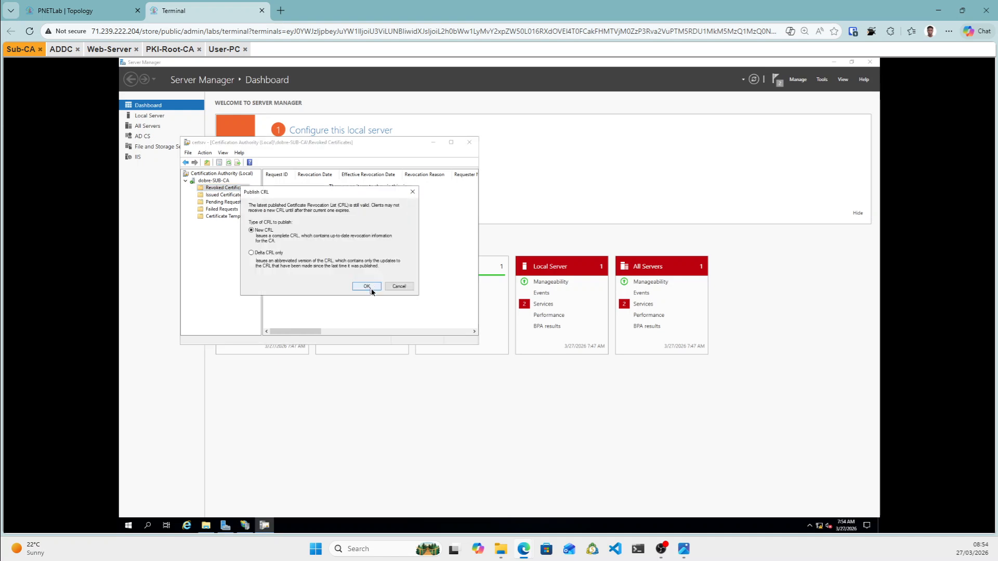
click(367, 287)
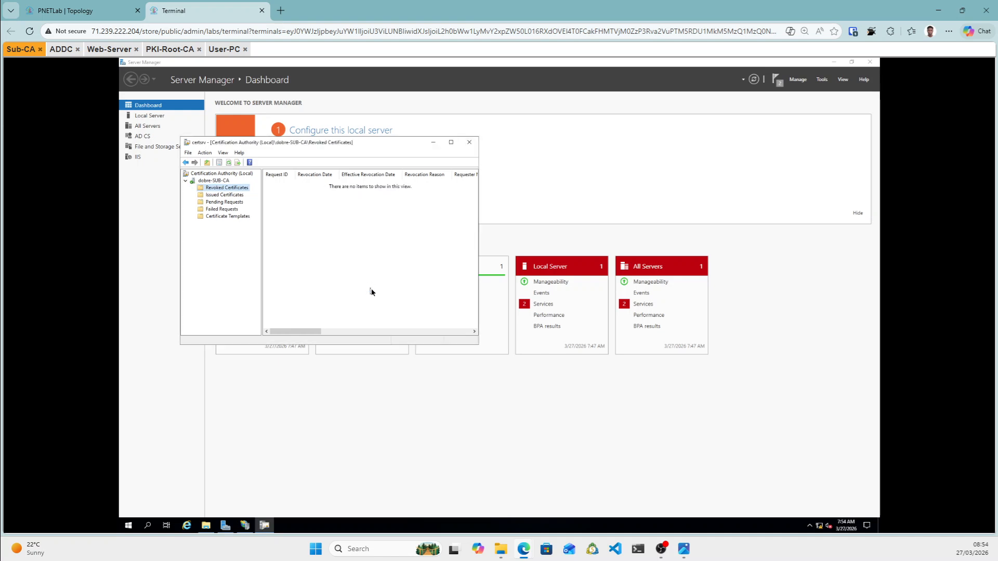
Open File Explorer and browse This PC > Local Disk (C:) > Windows.
click(206, 527)
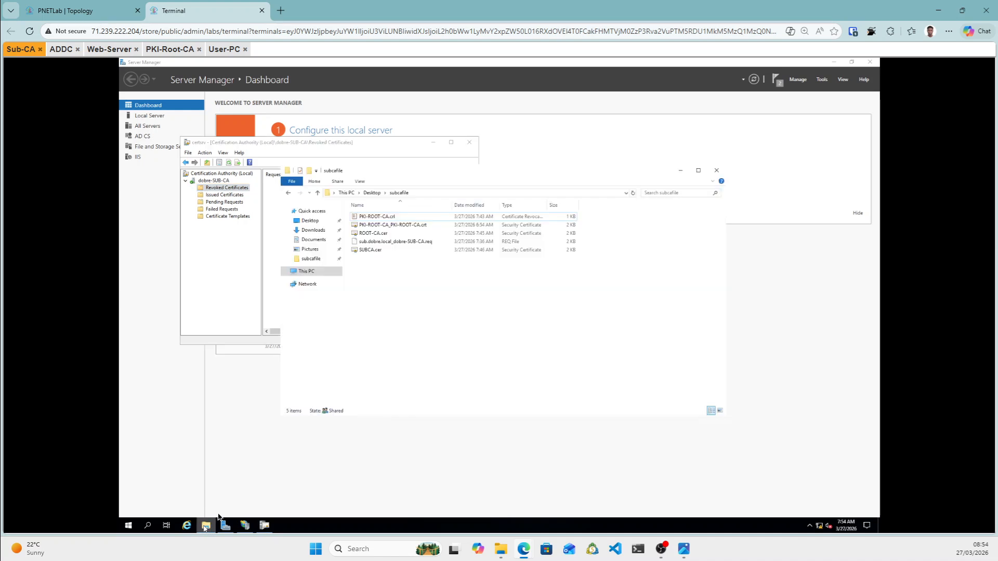
click(314, 274)
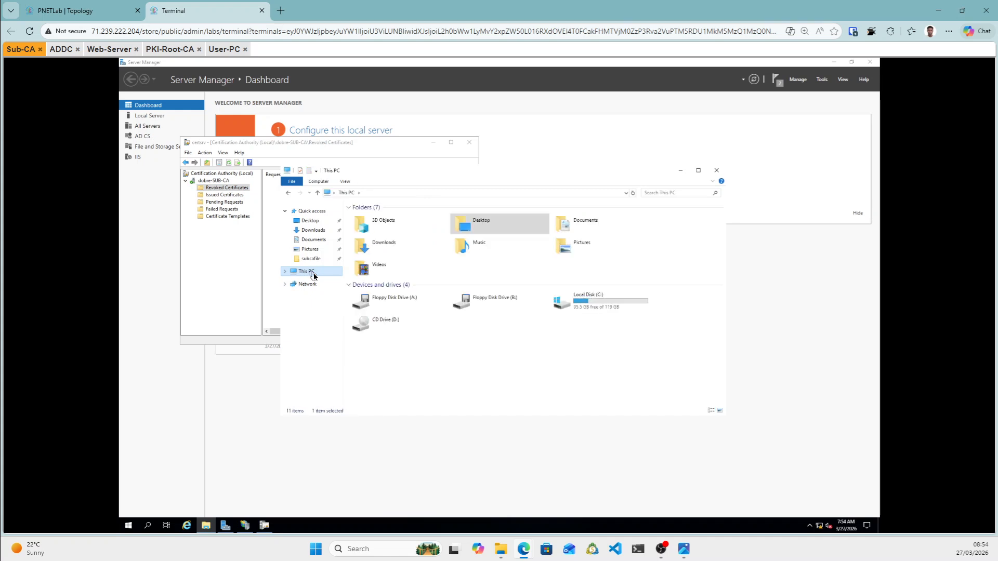
click(583, 301)
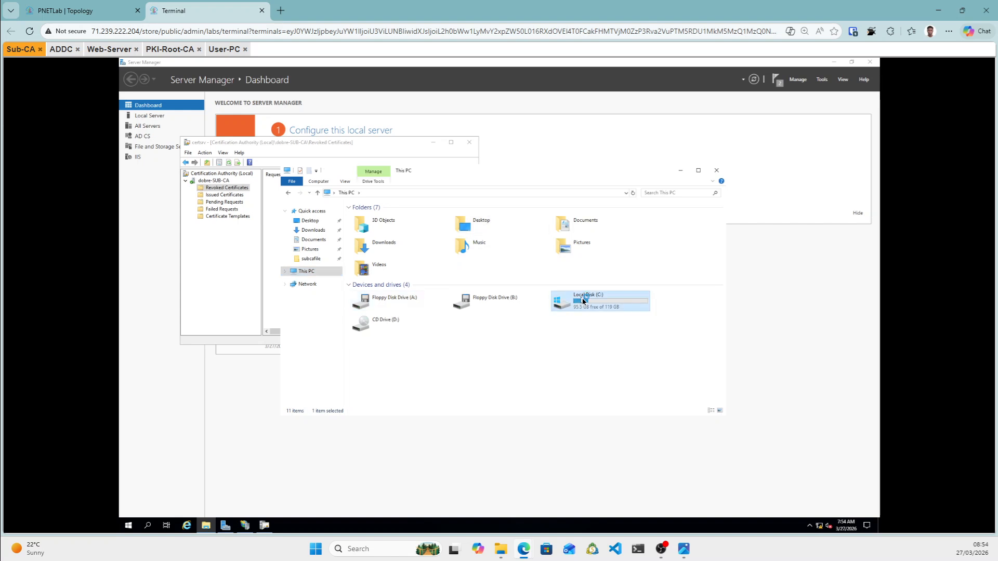
double_click(583, 301)
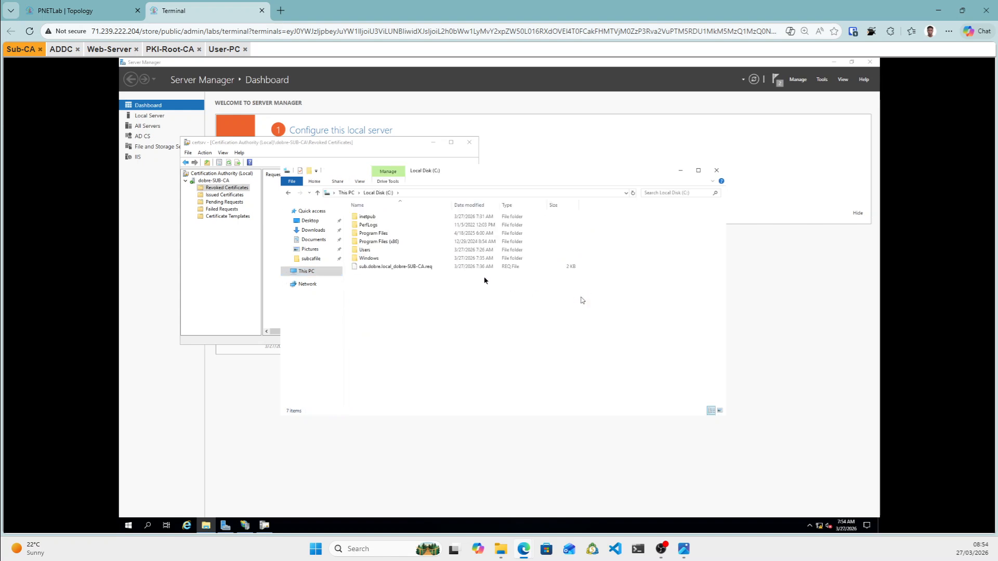
click(368, 258)
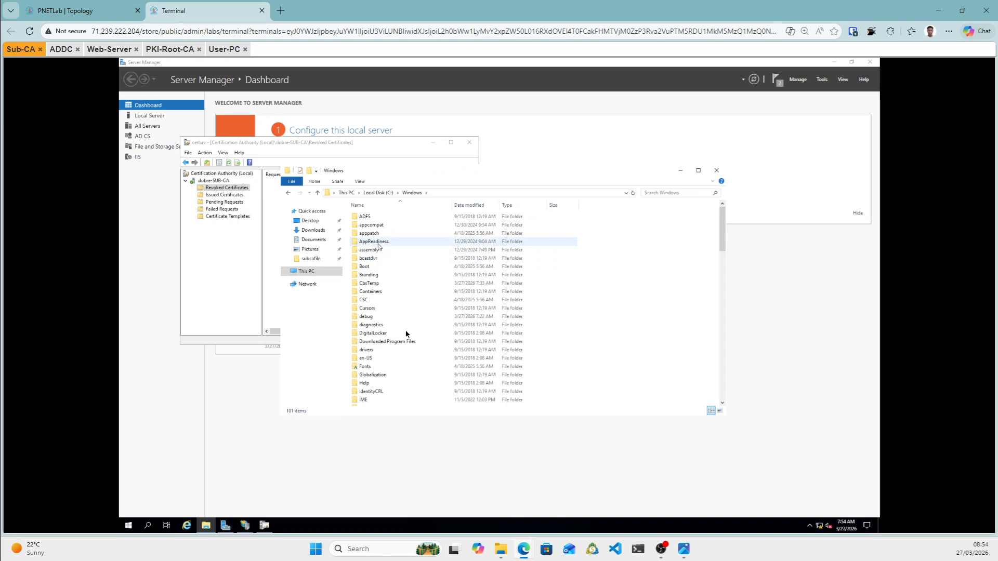
Go into System32 and then its certsrv folder.
scroll(448, 349, down, 9)
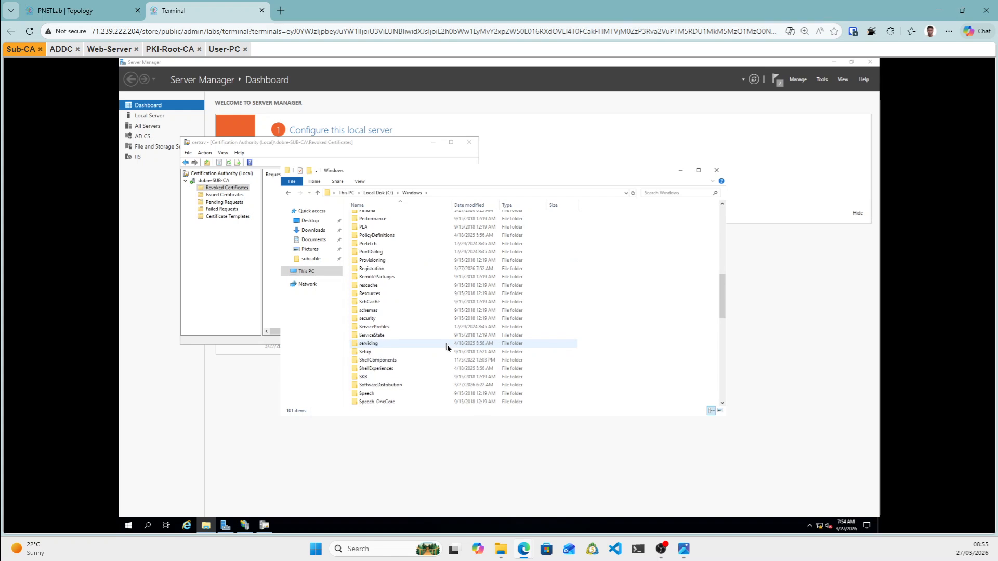
scroll(447, 348, down, 2)
scroll(447, 346, down, 1)
scroll(447, 345, down, 1)
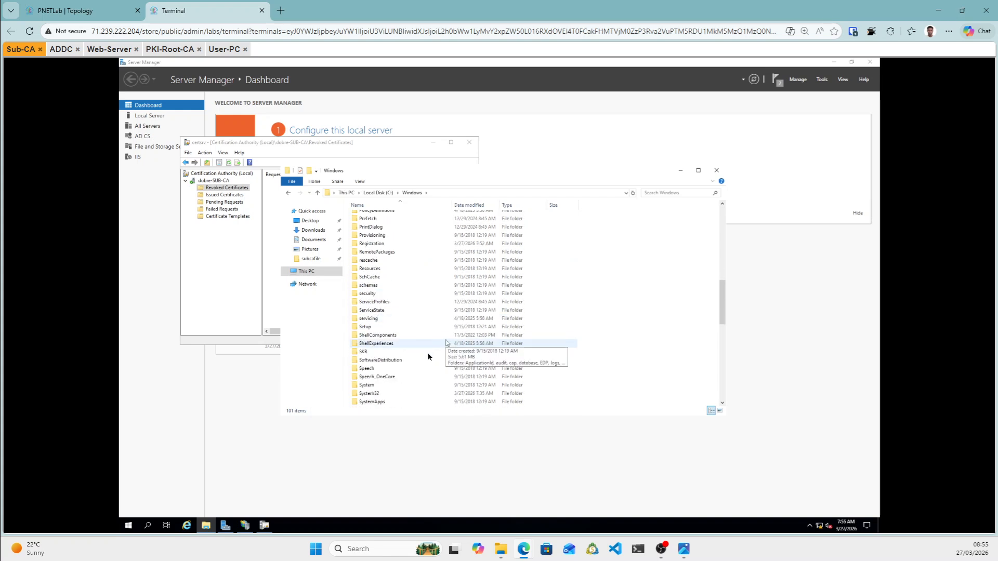
double_click(376, 396)
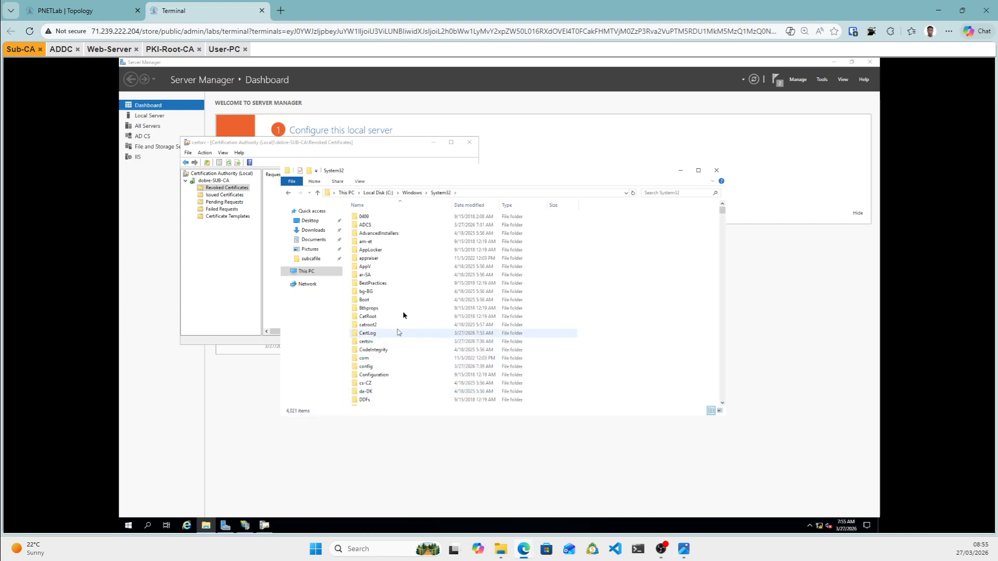
scroll(404, 308, down, 4)
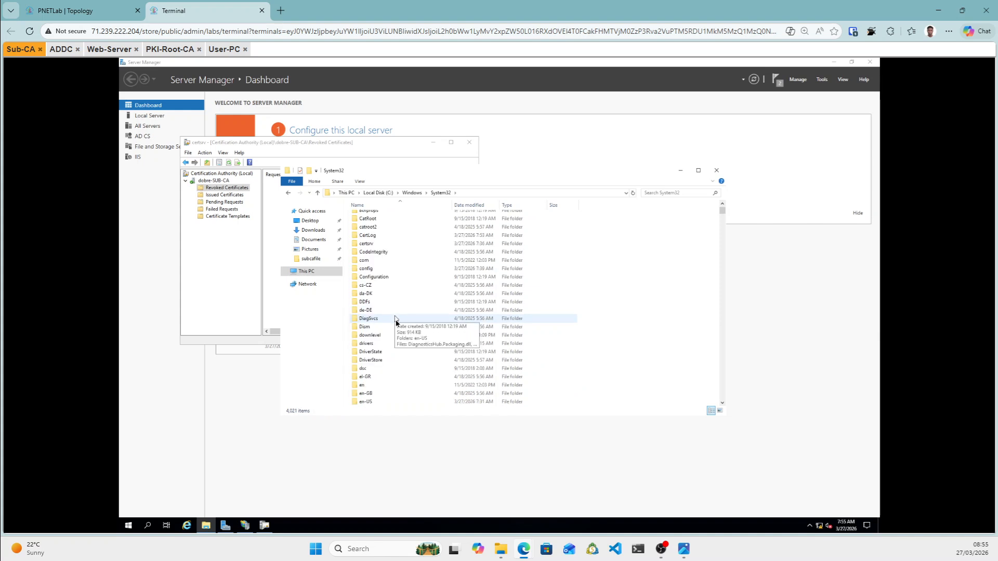
scroll(396, 323, up, 3)
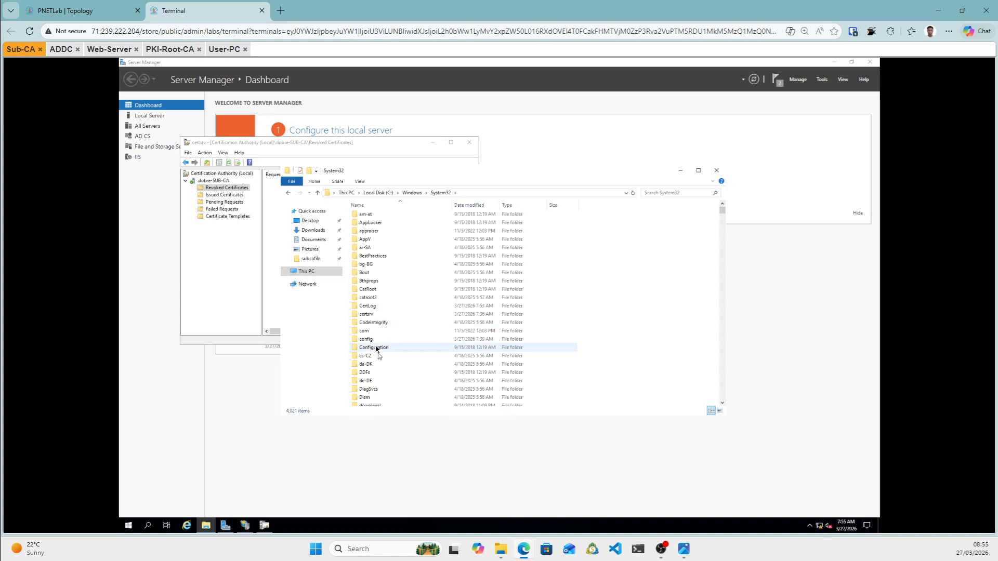
double_click(372, 314)
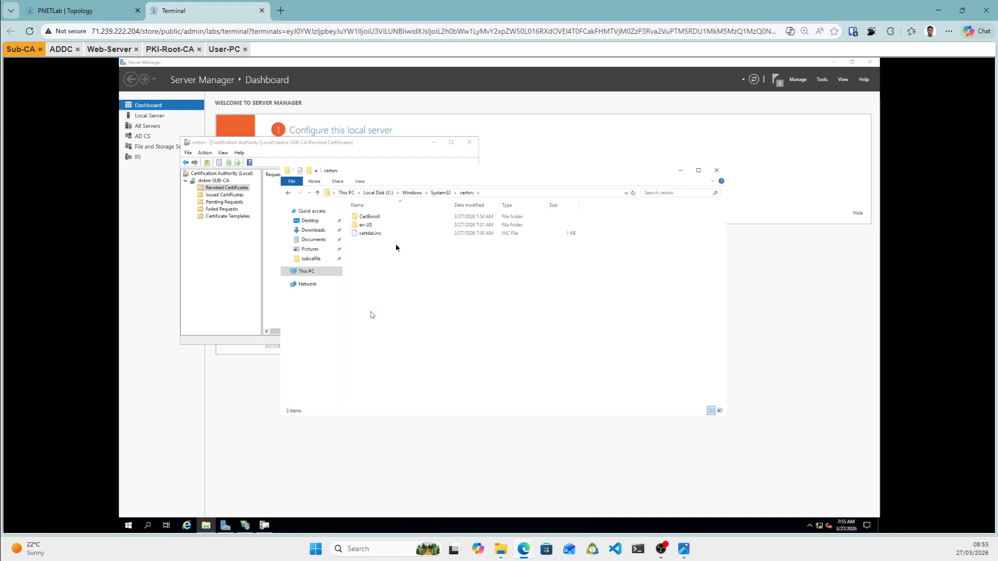
In CertEnroll, copy dobre-SUB-CA.crl and sub.dobre.local_dobre-SUB-CA.crt together.
click(367, 218)
double_click(367, 218)
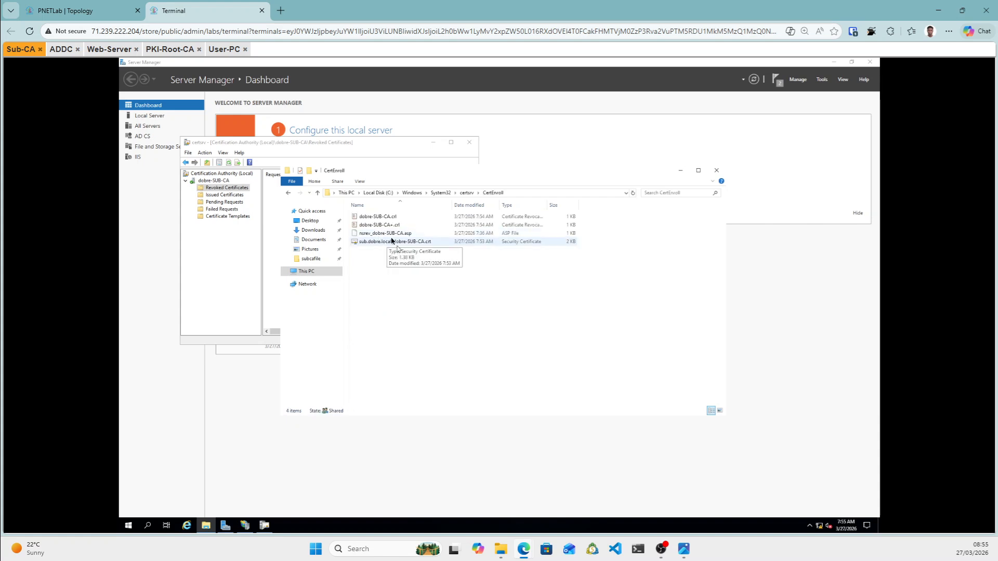
click(373, 218)
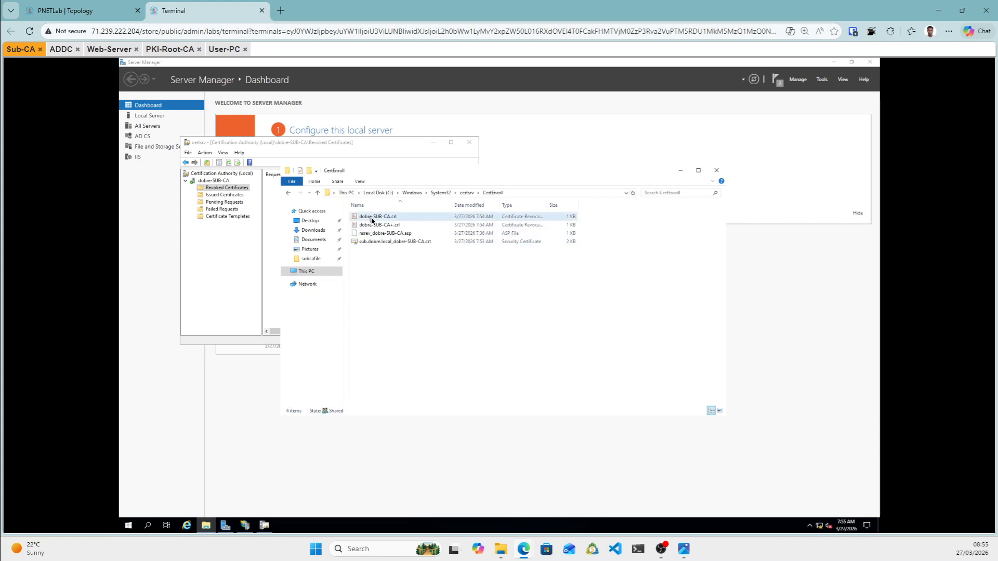
ctrl+click(387, 241)
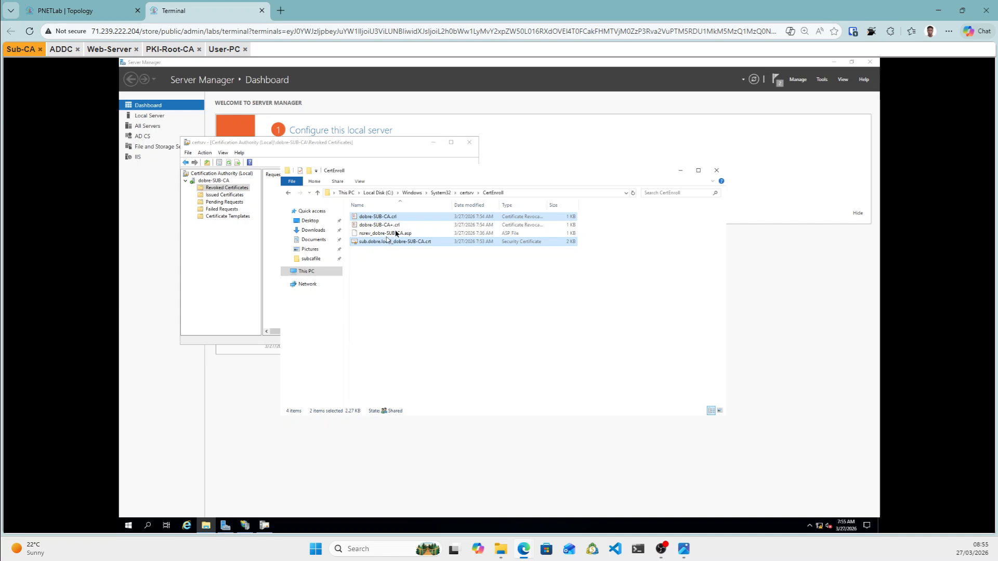
right_click(425, 245)
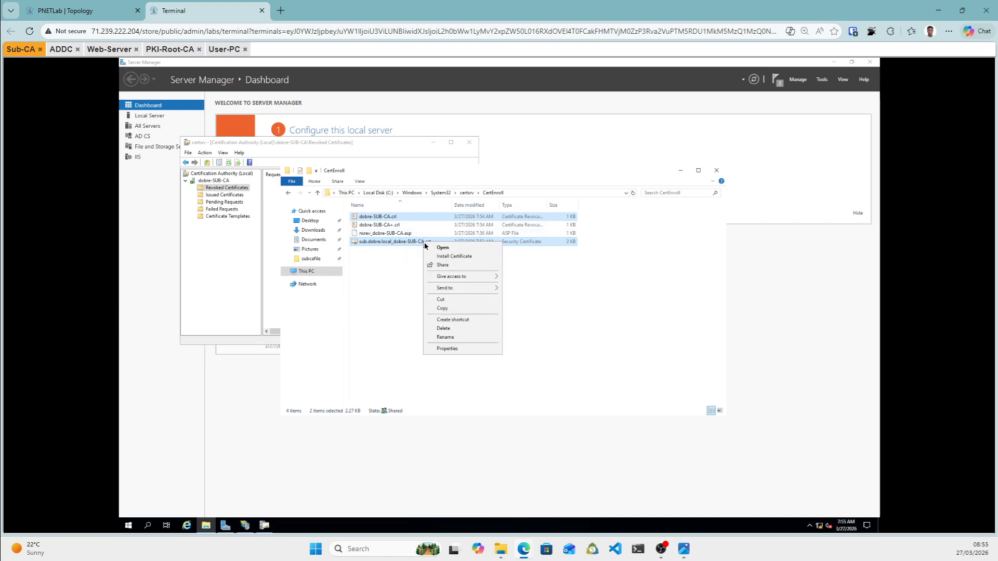
click(450, 311)
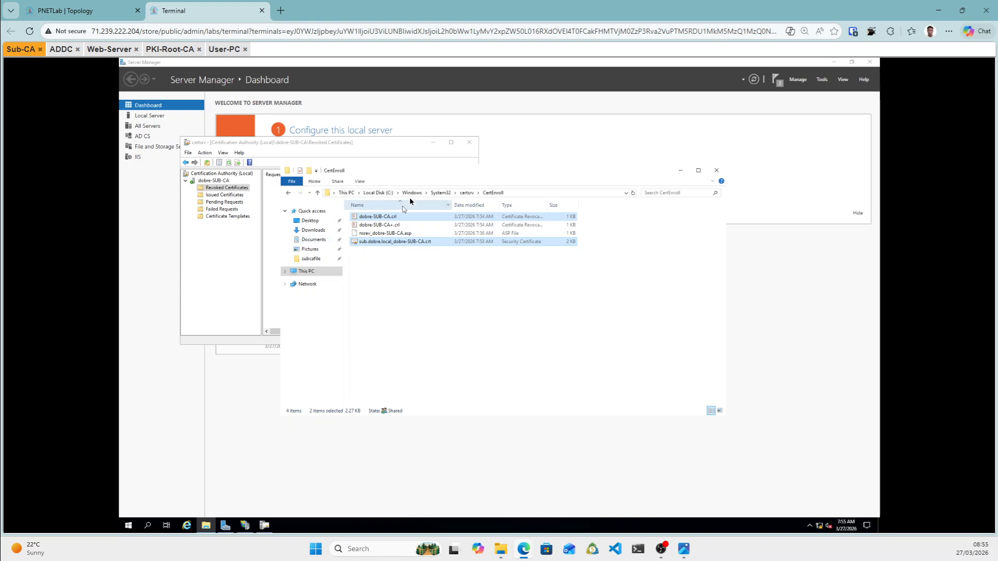
Paste the two files into C:\inetpub\wwwroot\pki and return to the Certification Authority console.
click(380, 193)
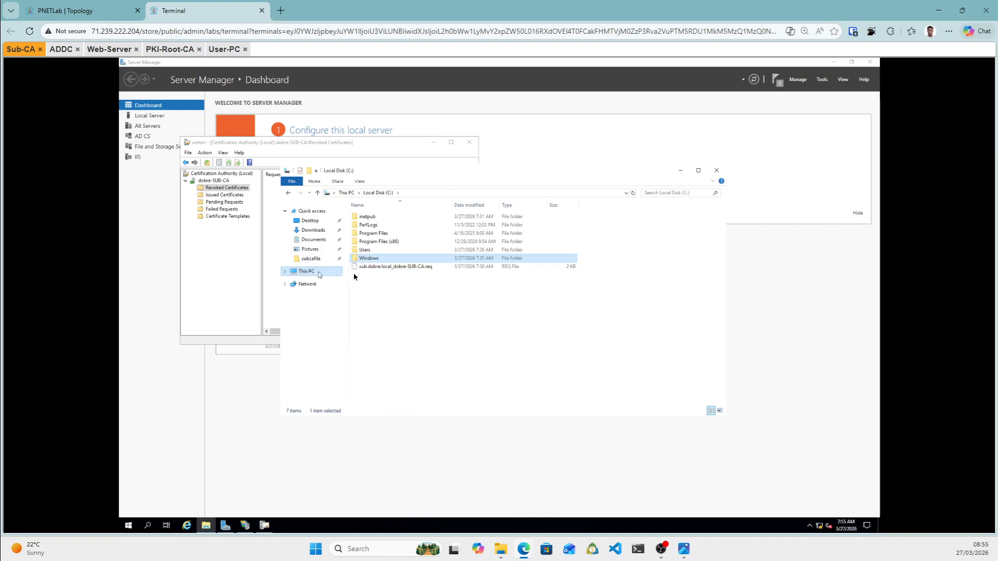
double_click(367, 217)
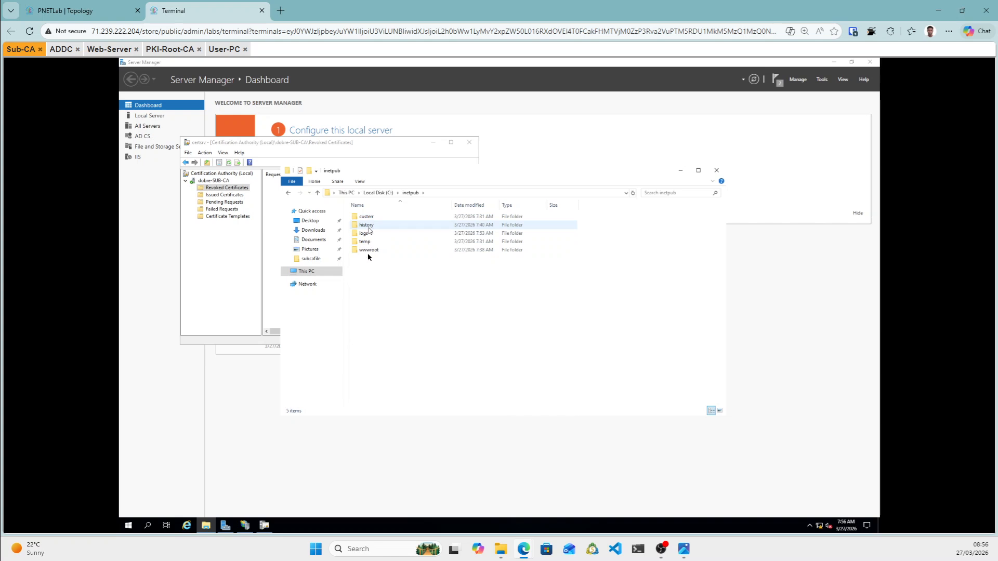
double_click(368, 250)
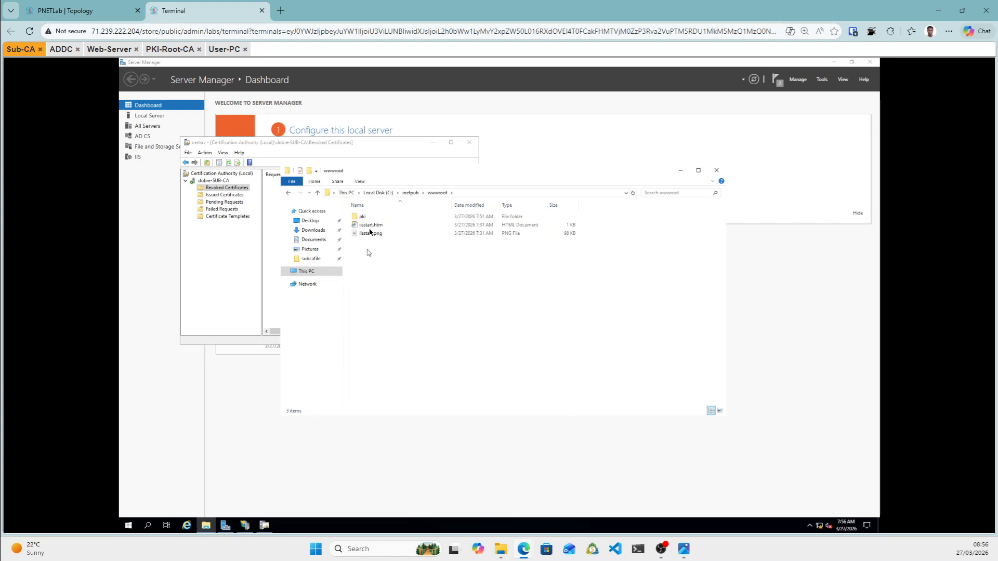
double_click(363, 218)
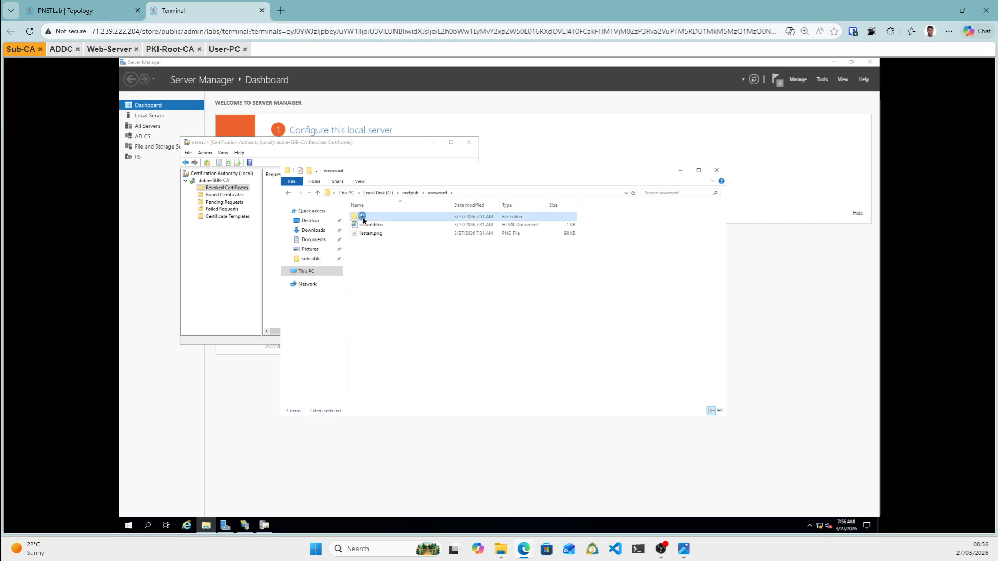
right_click(407, 267)
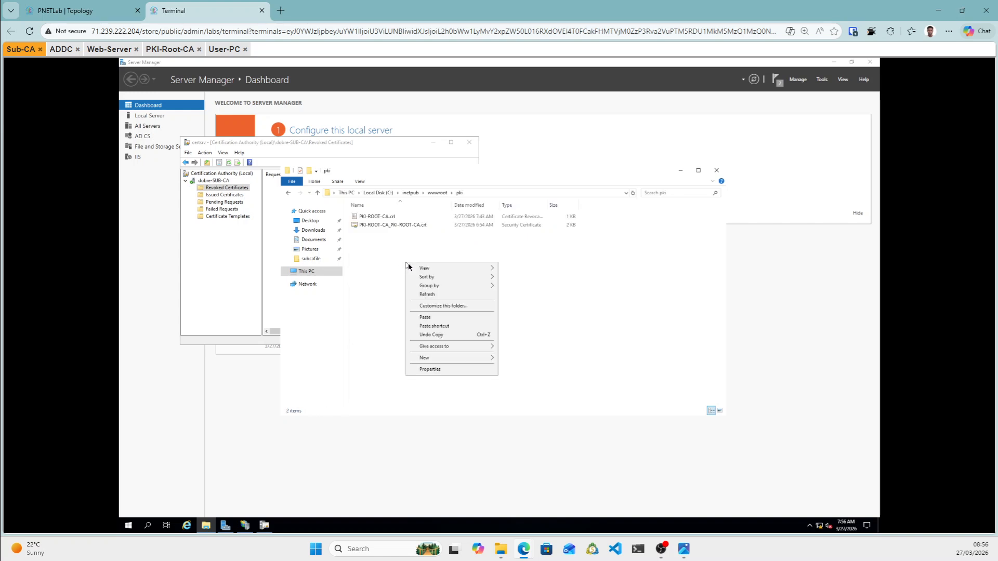
click(425, 318)
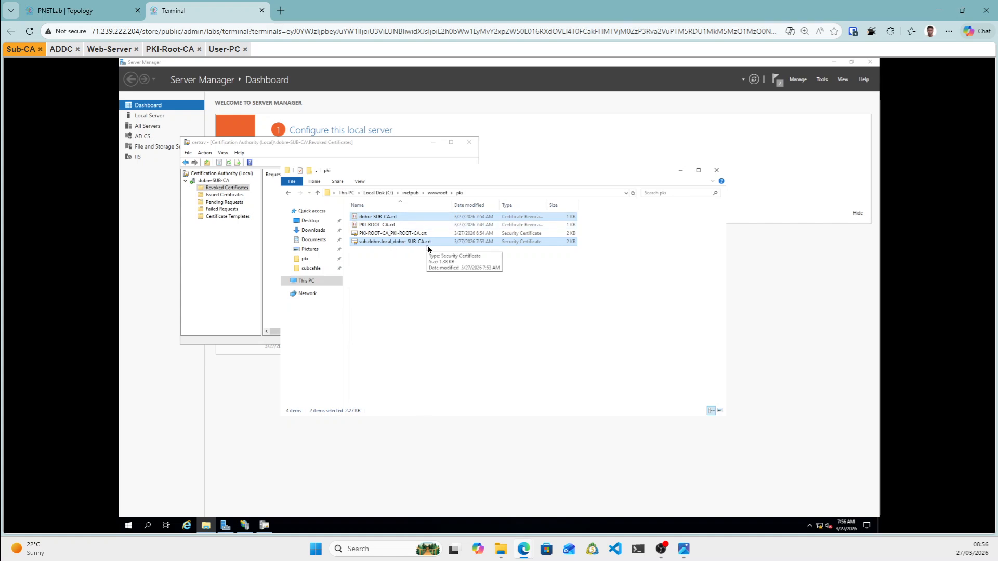
click(425, 336)
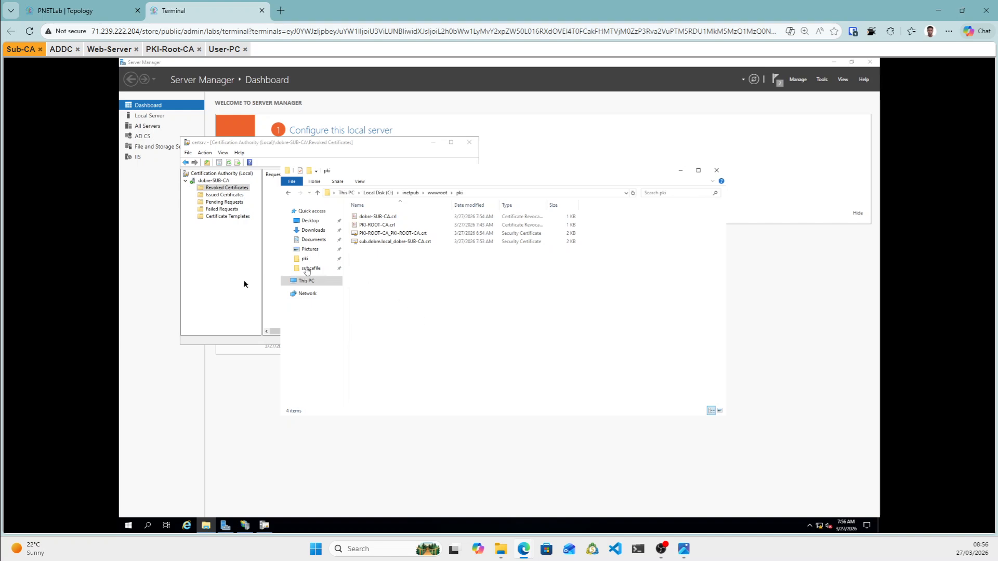
click(224, 278)
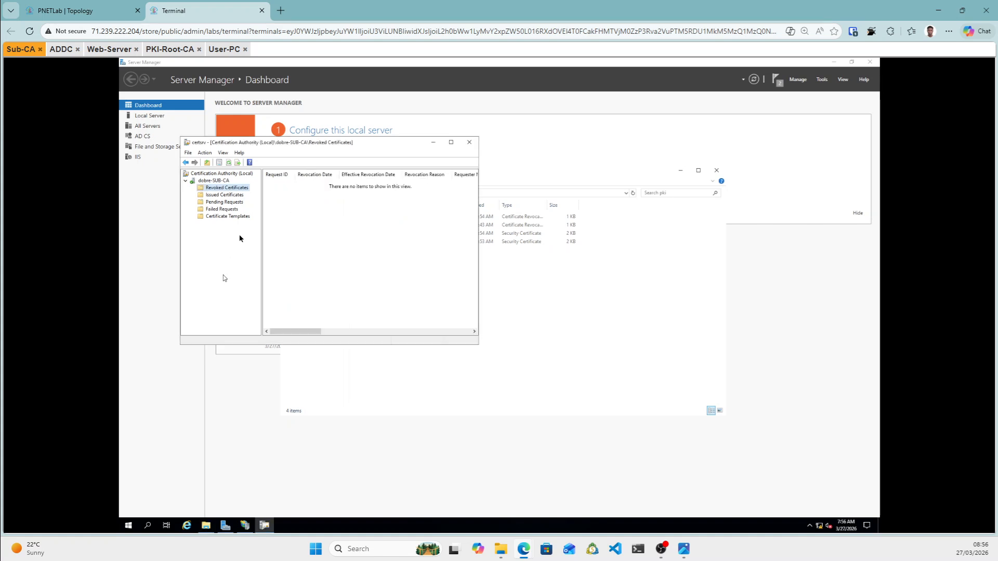
From dobre-SUB-CA Properties, view its certificate's Details and launch Copy to File.
click(222, 181)
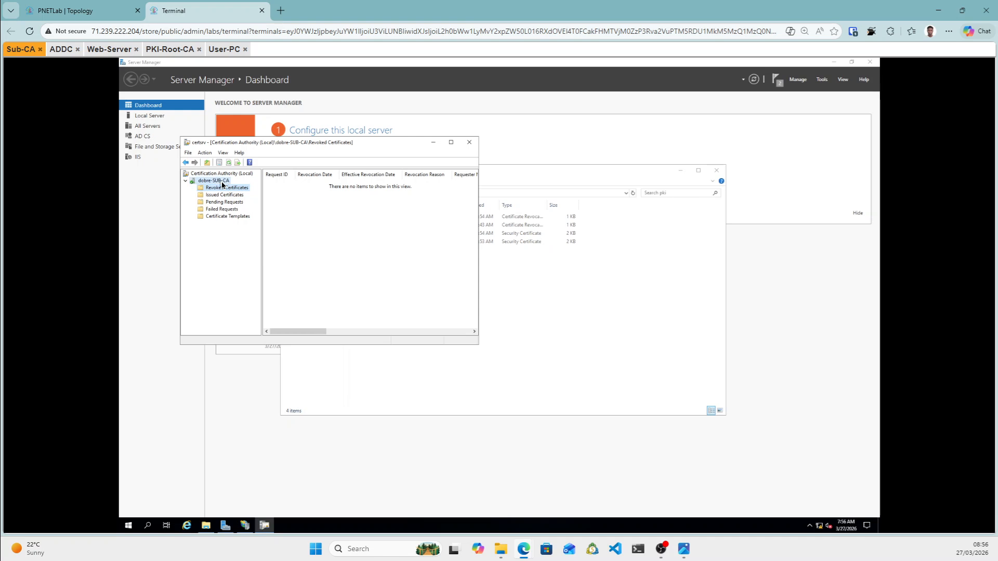
right_click(222, 183)
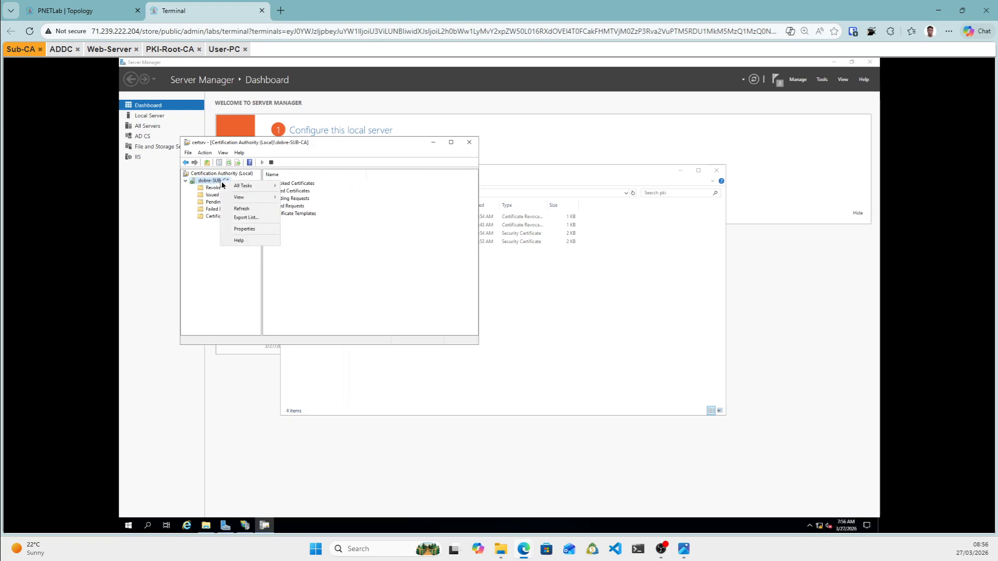
mouse_move(247, 187)
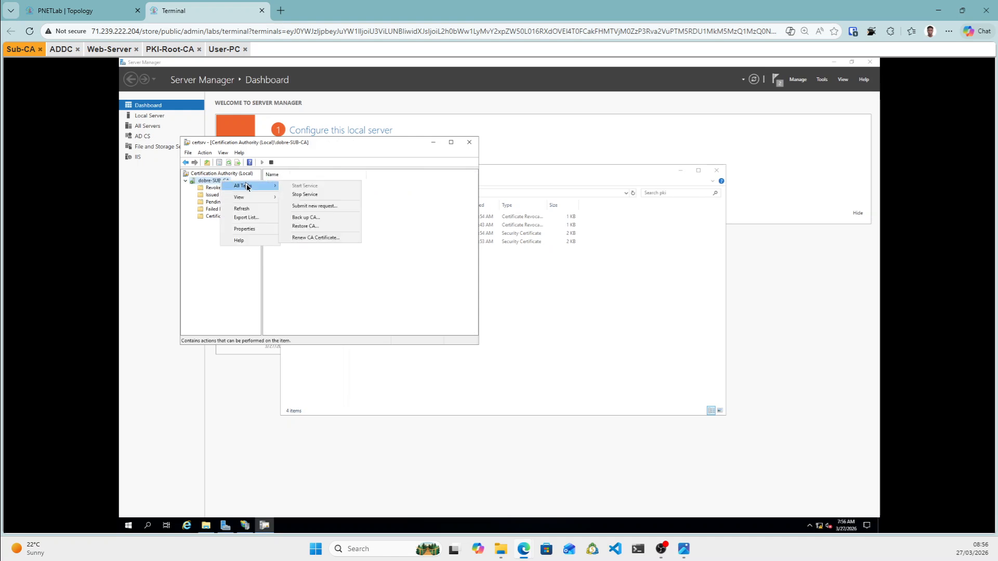
click(248, 230)
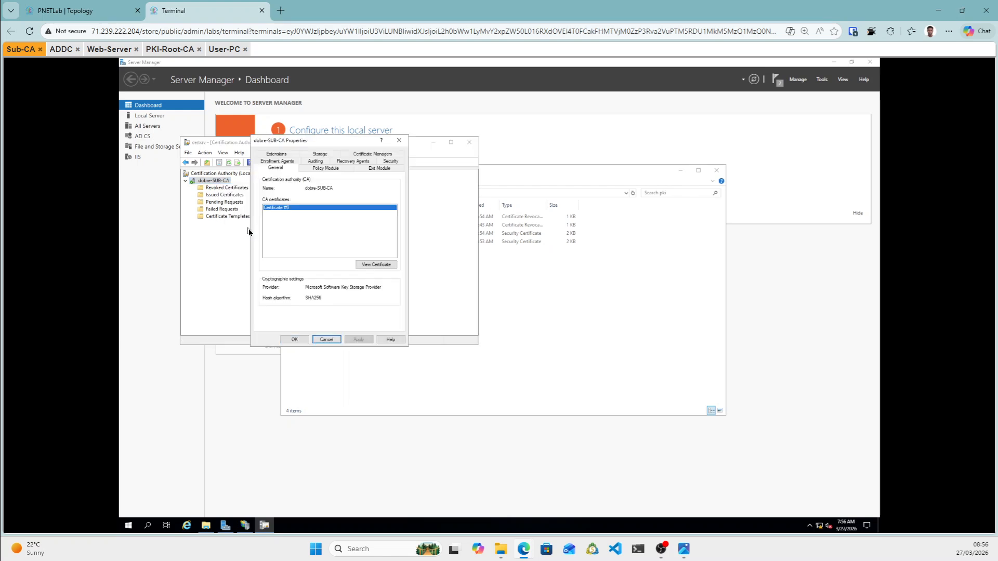
click(380, 265)
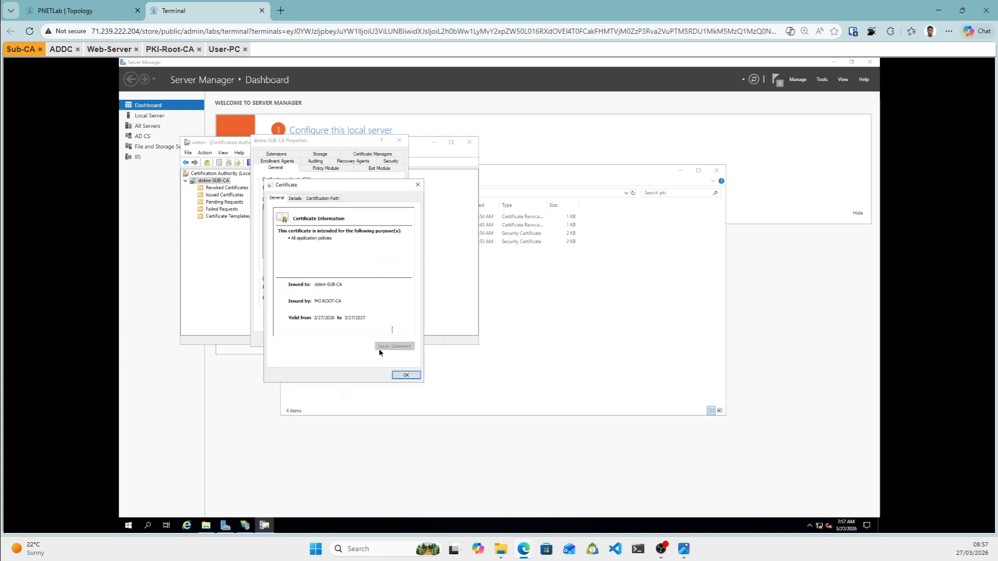
click(295, 199)
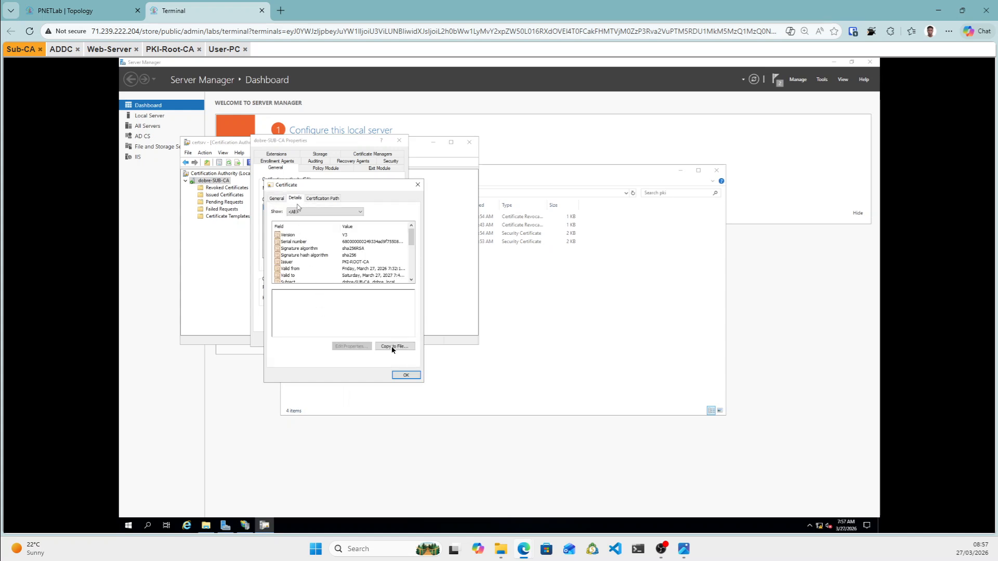
click(392, 347)
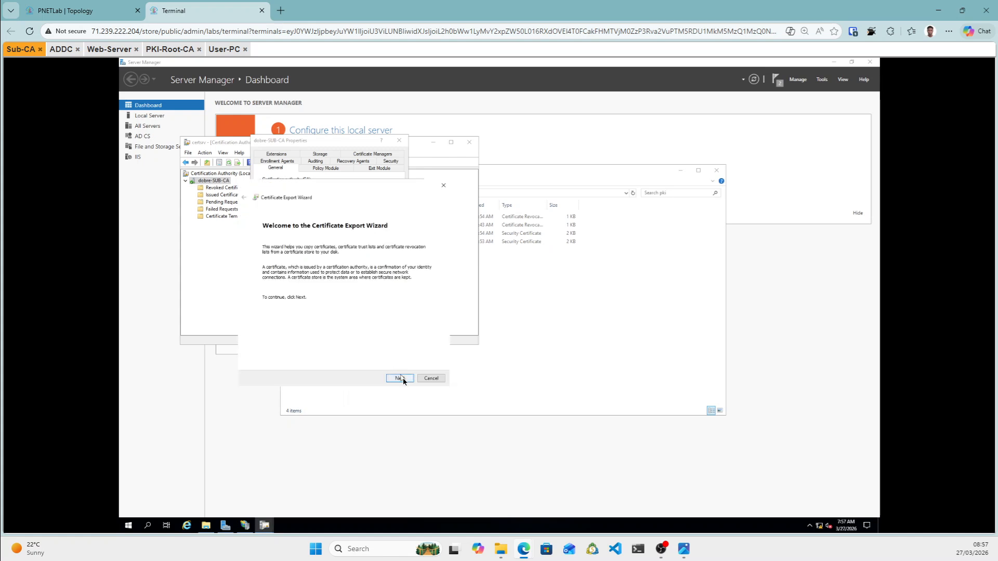
Keep Base-64 X.509 .CER format and browse to the Desktop subcafile folder.
click(400, 378)
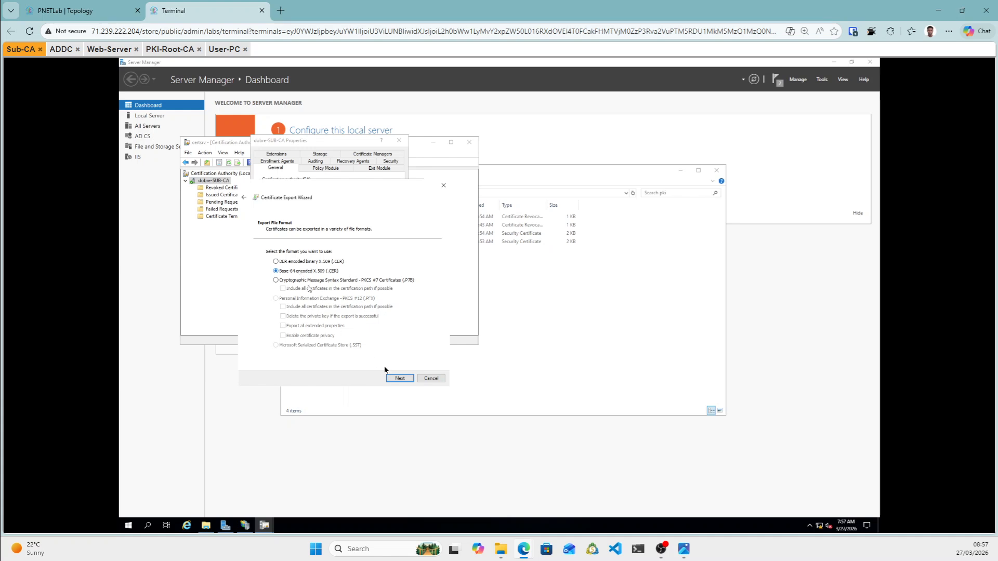
click(401, 379)
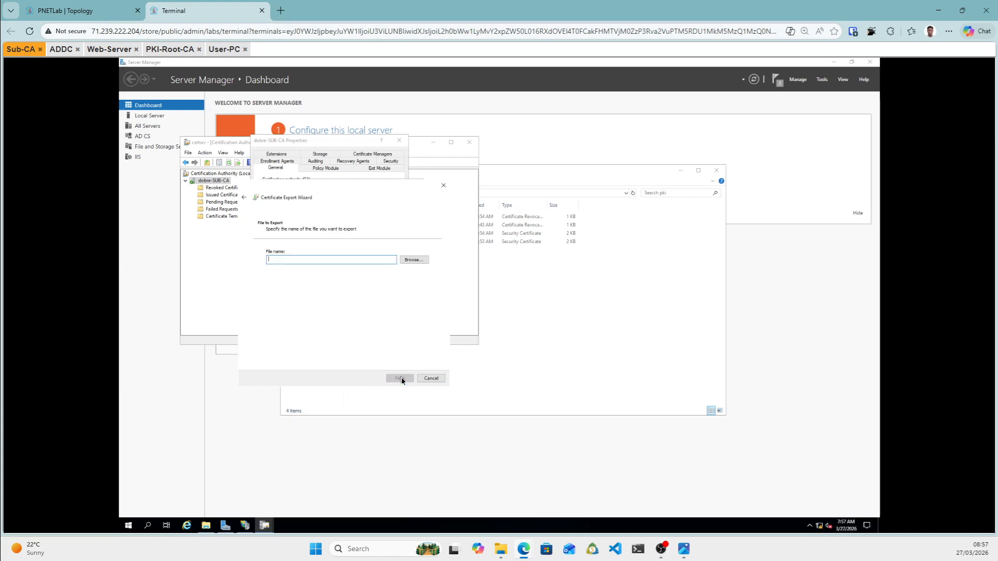
click(419, 262)
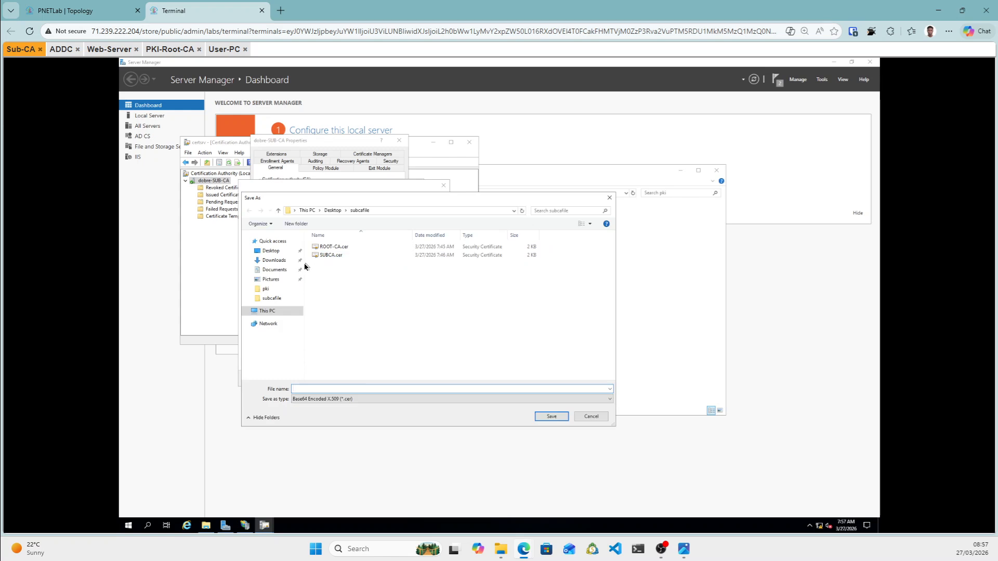
click(270, 254)
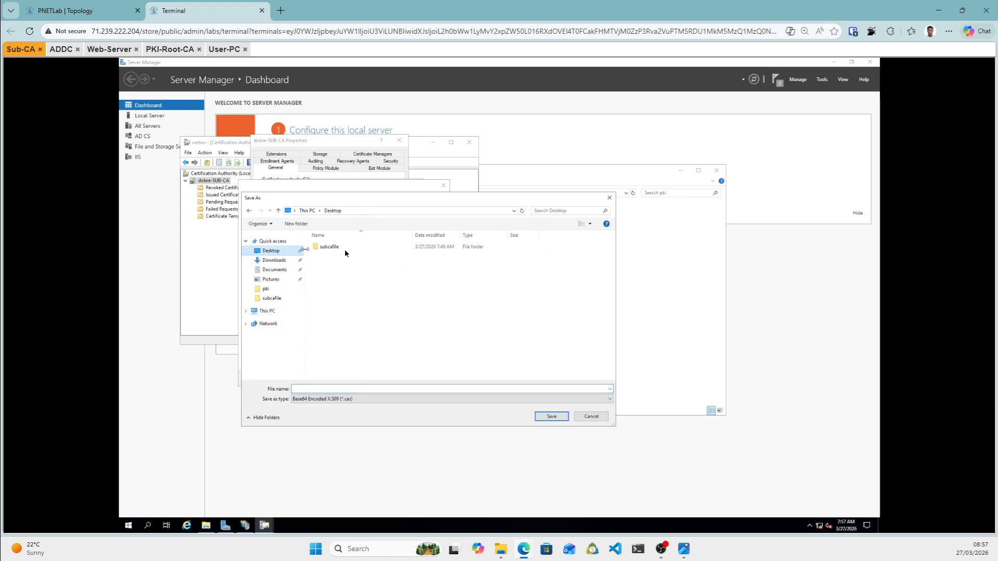
click(334, 251)
double_click(335, 252)
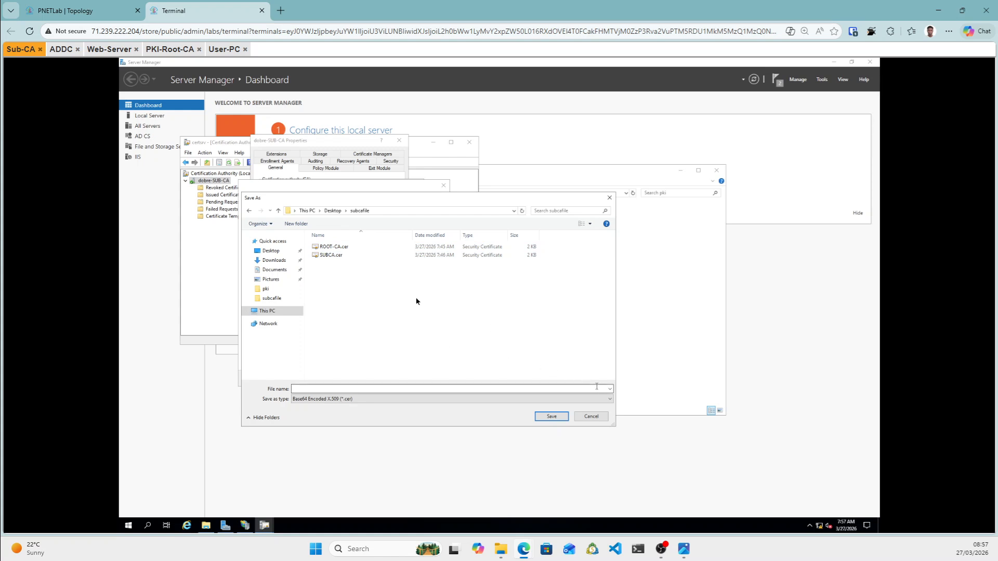
Name the file 'subcare', save it, and finish the export wizard.
right_click(385, 290)
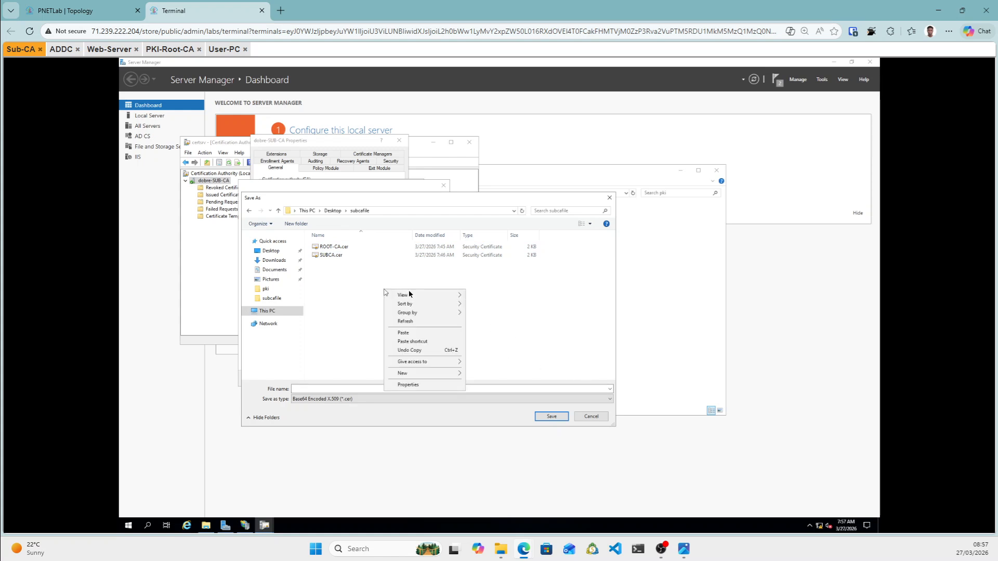
click(415, 334)
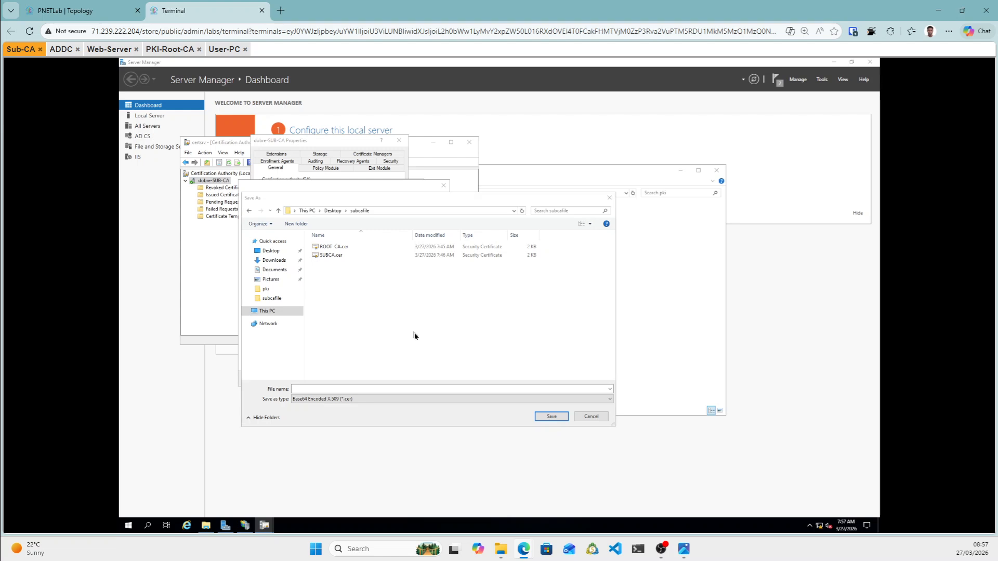
key(ctrl+v)
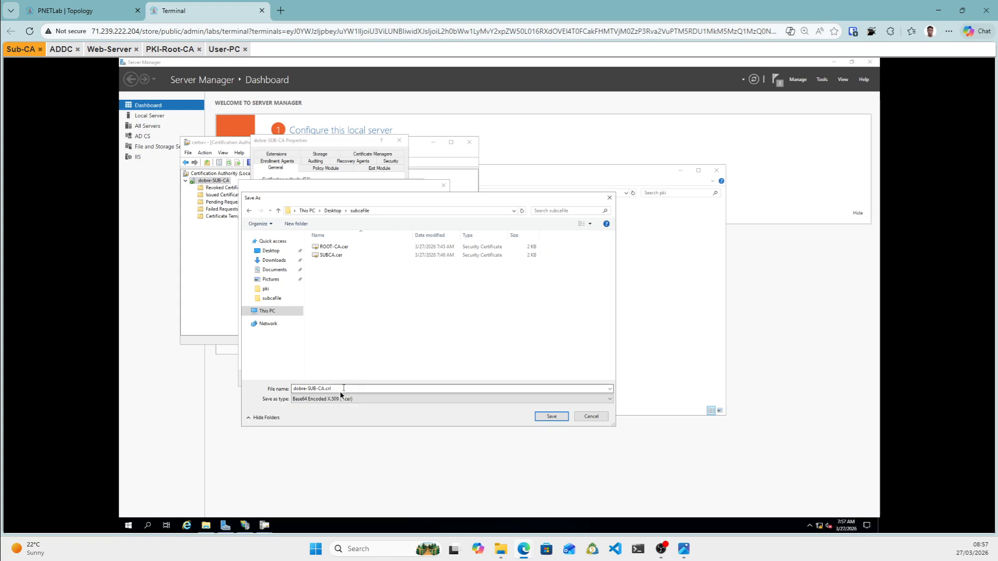
double_click(308, 391)
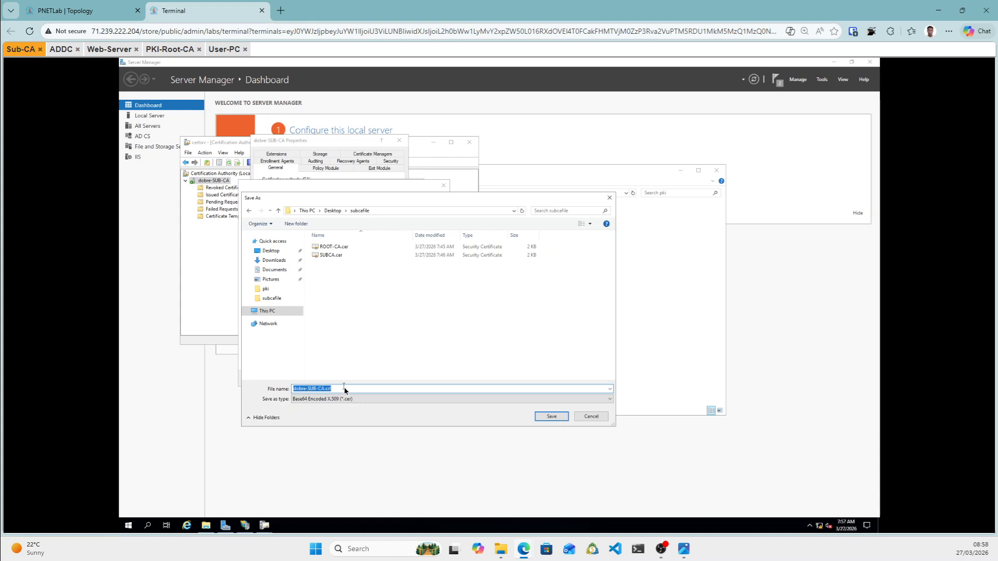
key(BackSpace)
text(sub)
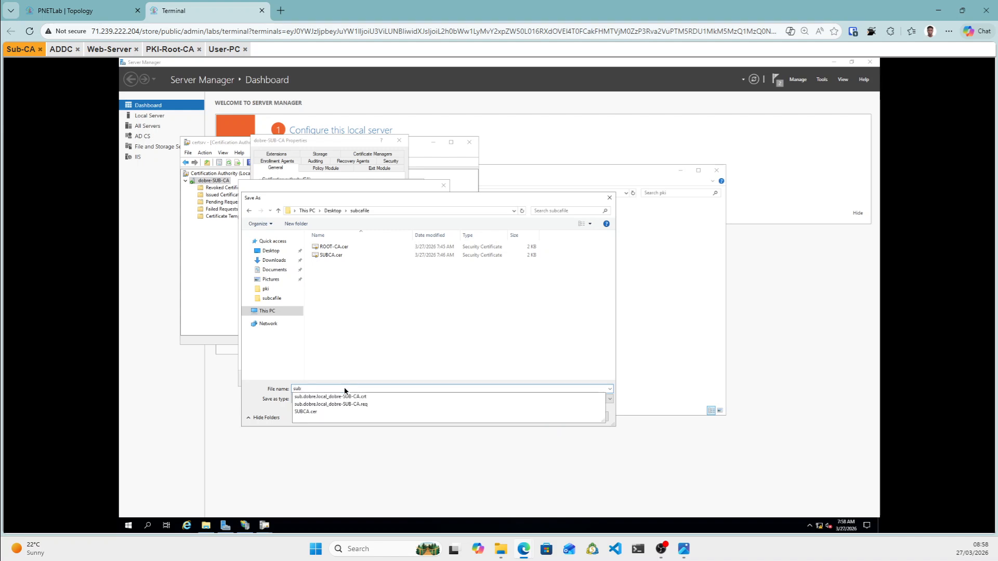
text(careal)
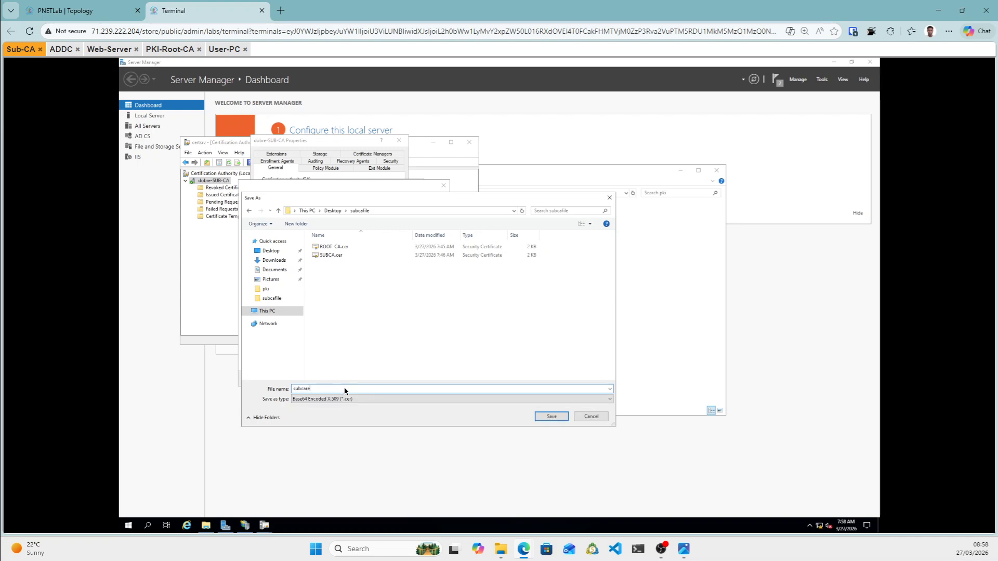
click(552, 417)
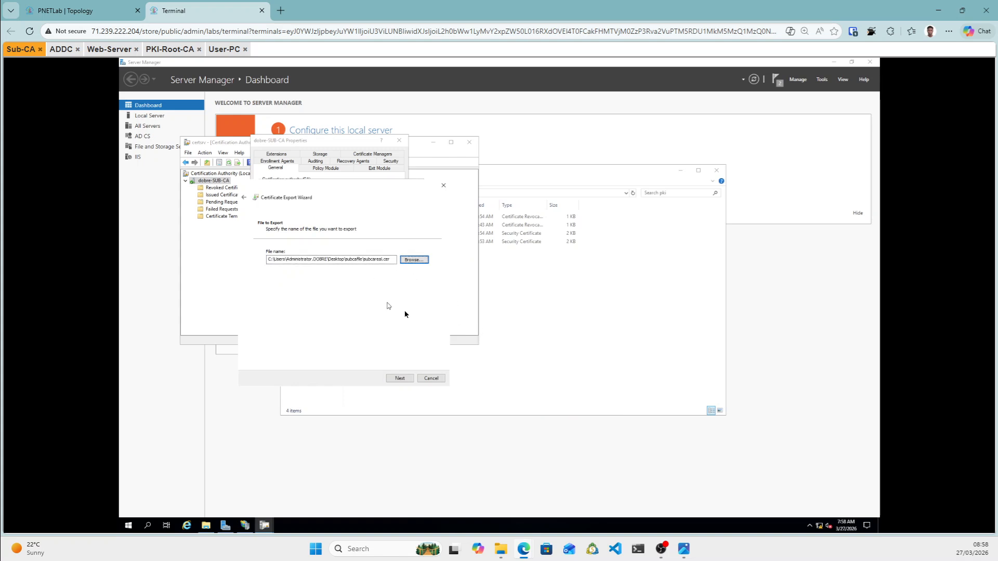
click(400, 378)
click(401, 379)
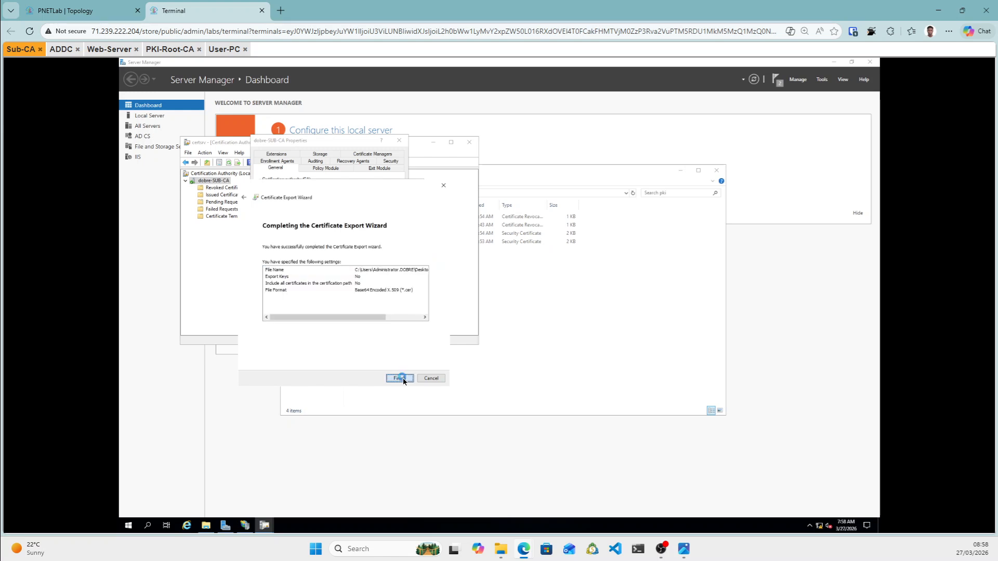
Close the success message, Certificate and dobre-SUB-CA Properties dialogs, returning to the topology tab.
click(517, 316)
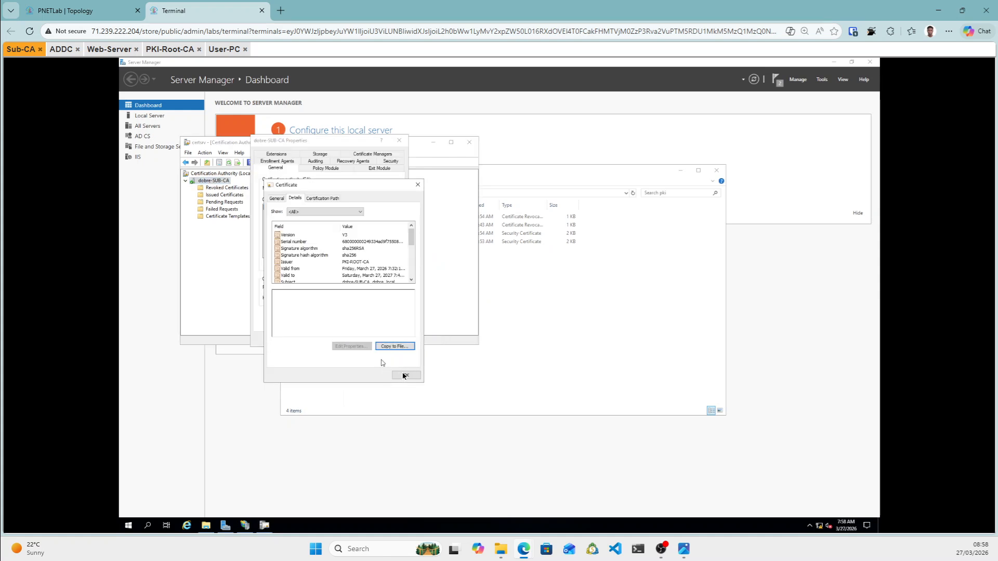
click(407, 375)
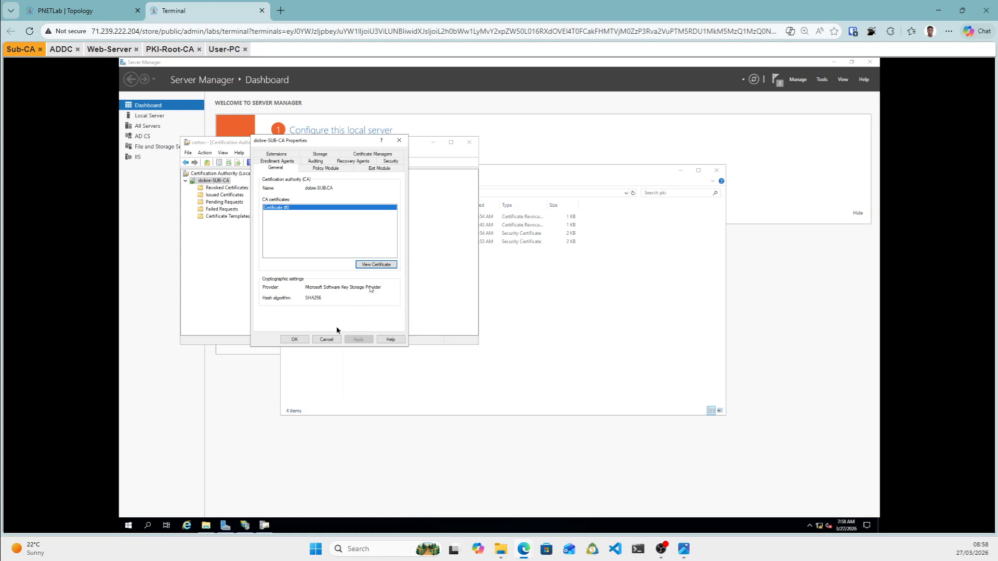
click(294, 339)
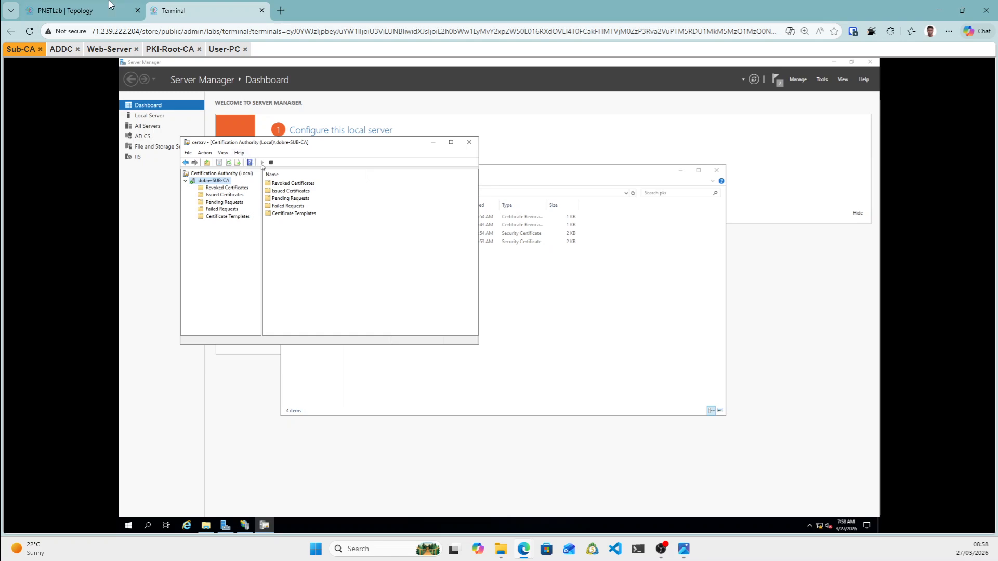
click(72, 11)
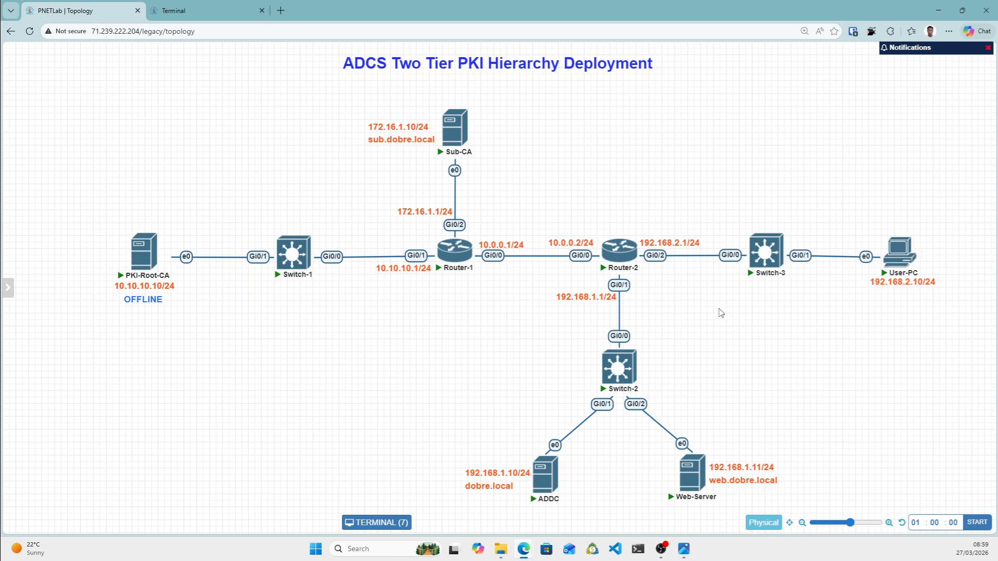
mouse_move(710, 475)
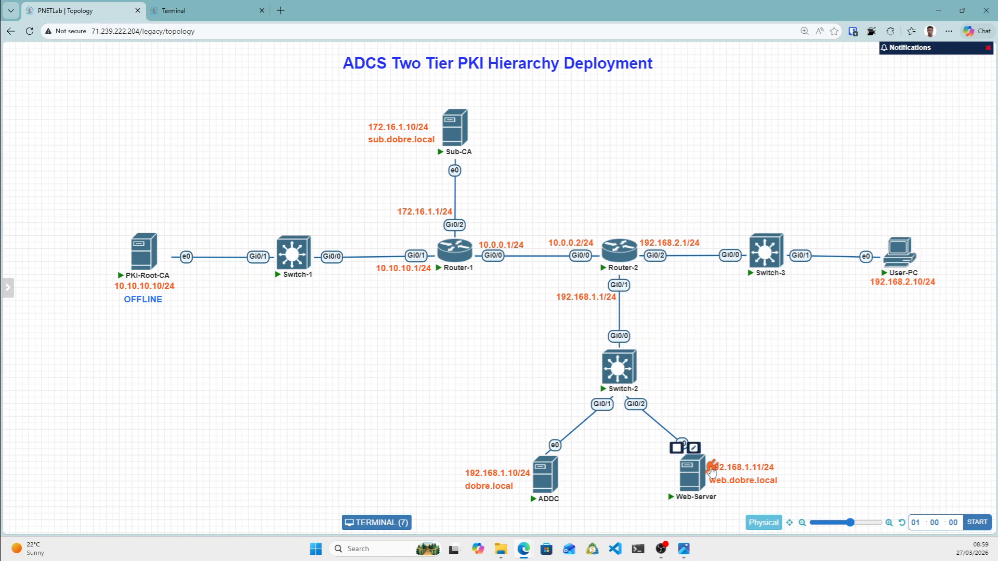
Open the Web-Server console and send Ctrl+Alt+Del through the Guacamole on-screen keyboard.
click(690, 481)
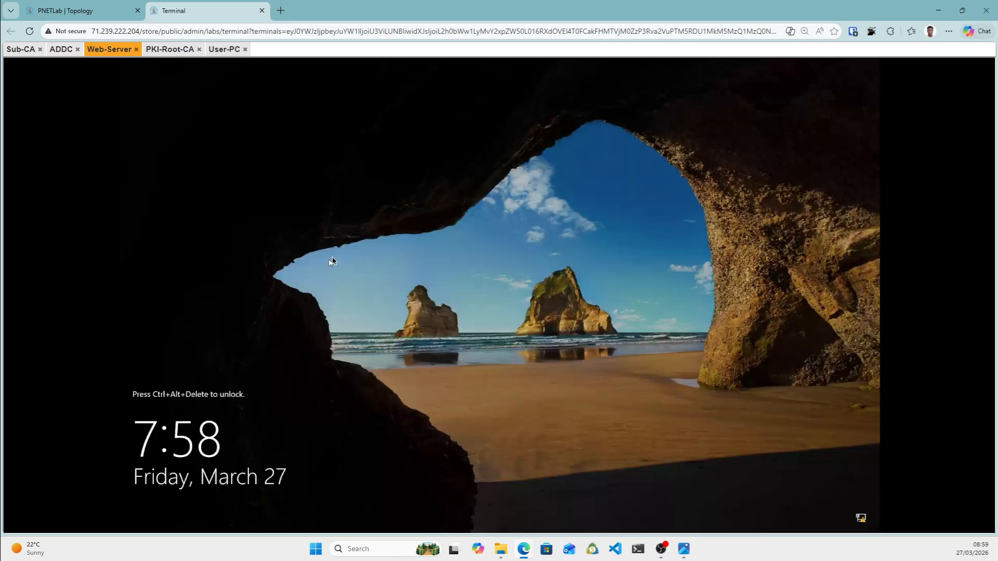
key(ctrl+alt+shift)
click(35, 460)
click(32, 517)
click(203, 514)
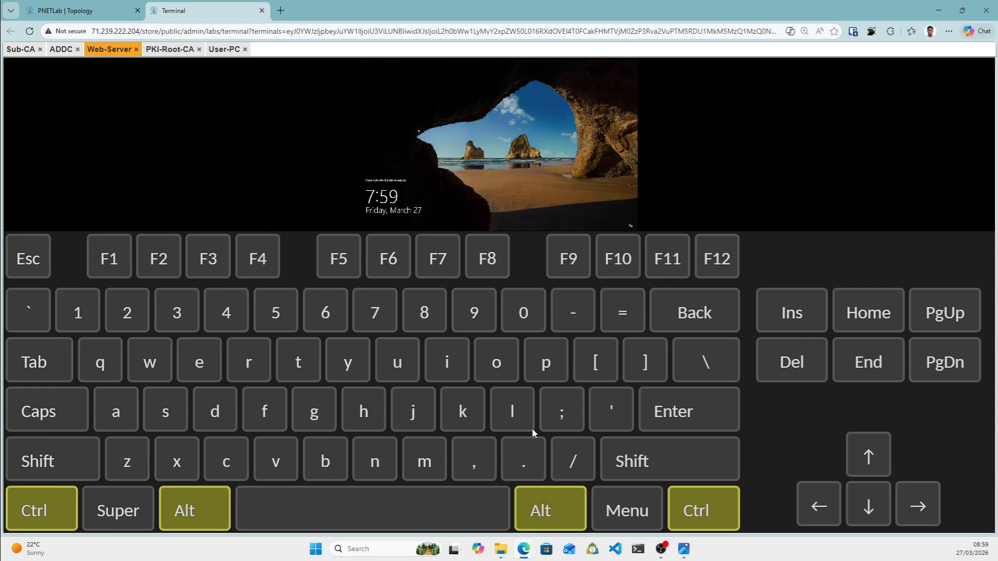
click(691, 322)
key(ctrl+alt+shift)
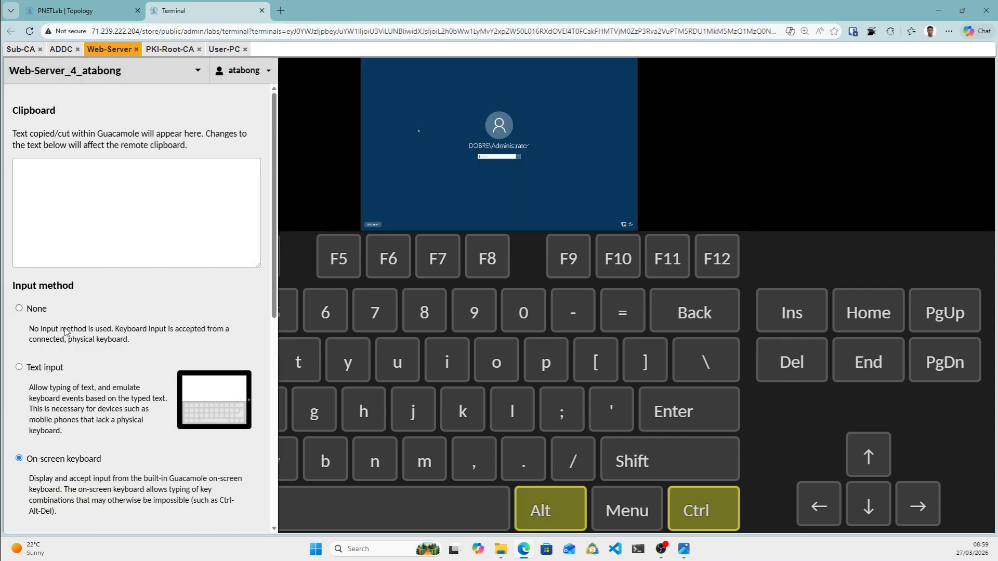
click(19, 309)
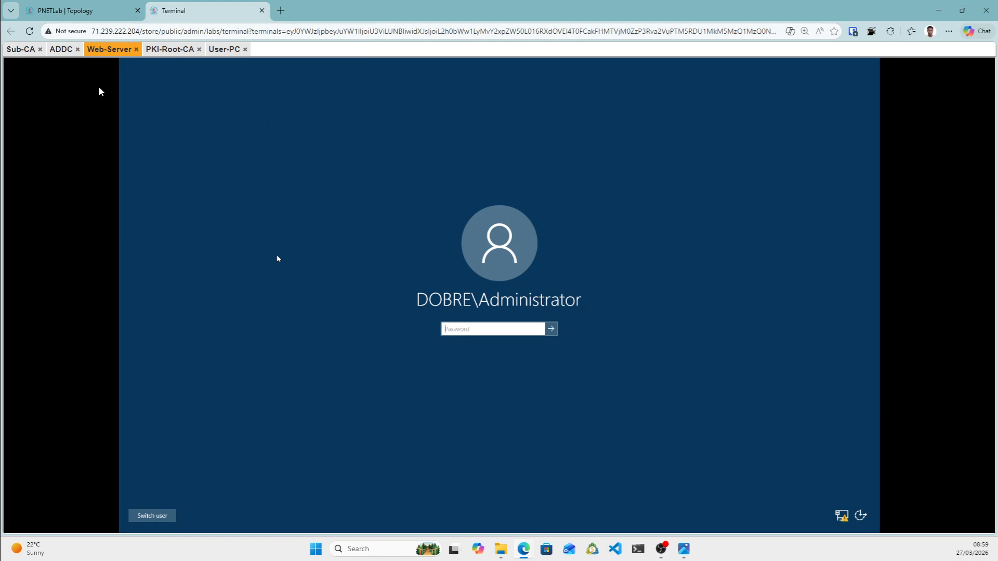
click(112, 53)
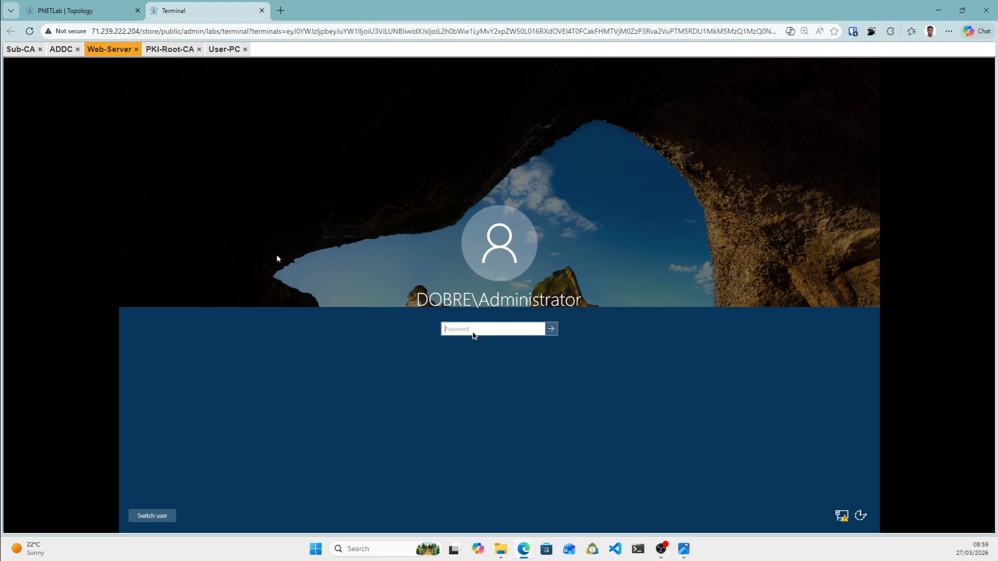
Sign in with the account password and close the Add Roles wizard.
click(474, 333)
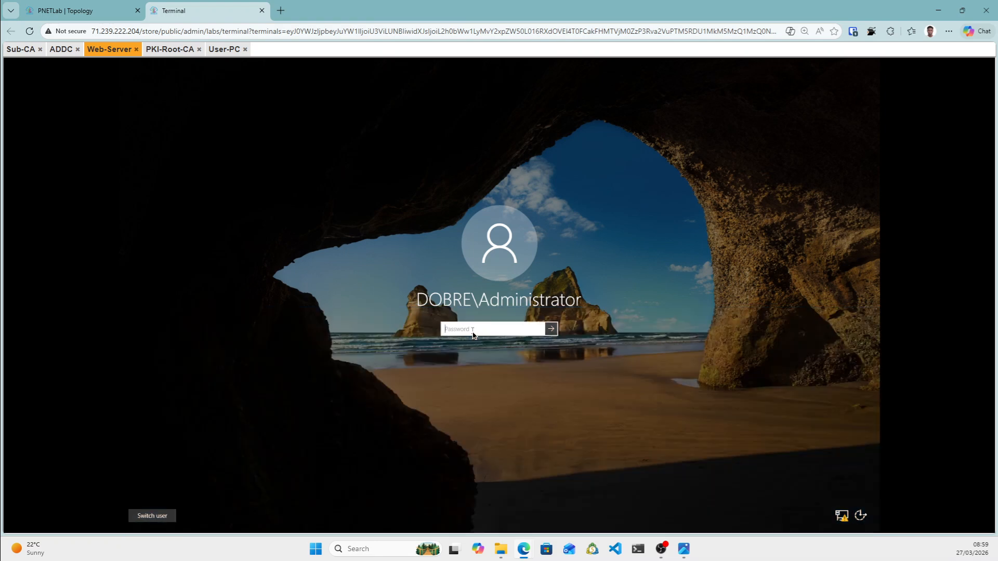
text(•)
key(Return)
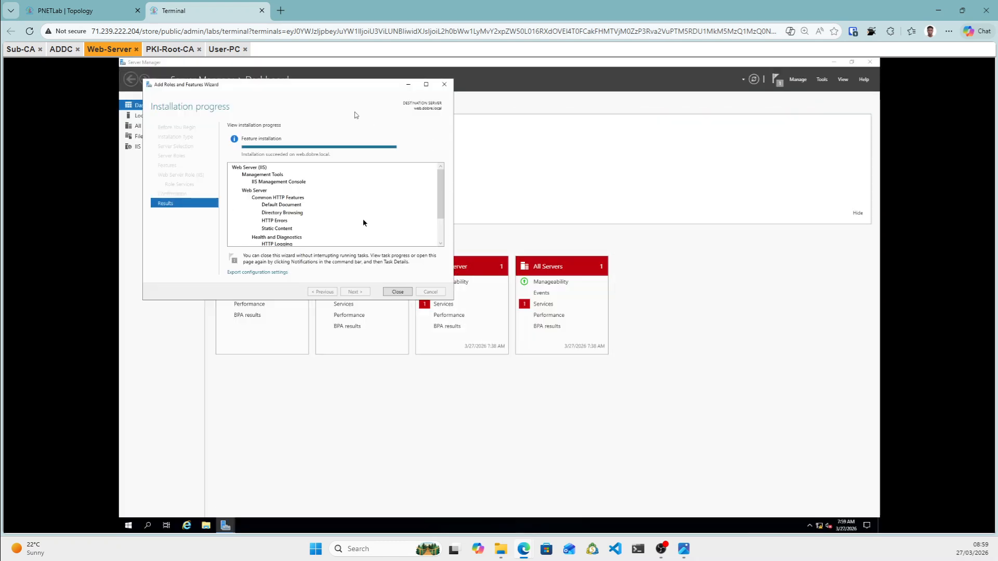
click(398, 292)
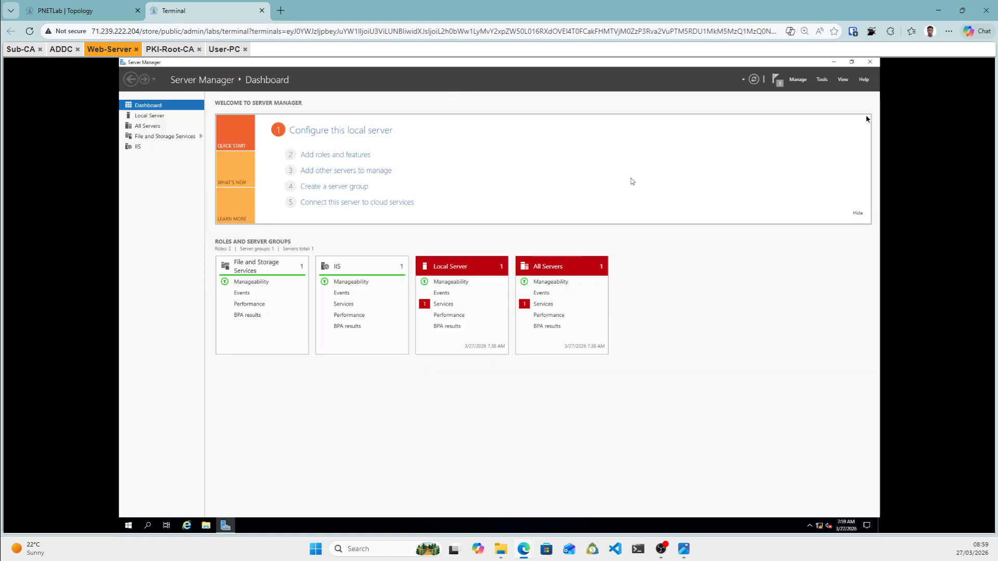
Launch IIS Manager and enable Directory Browsing on the WEB server.
click(823, 82)
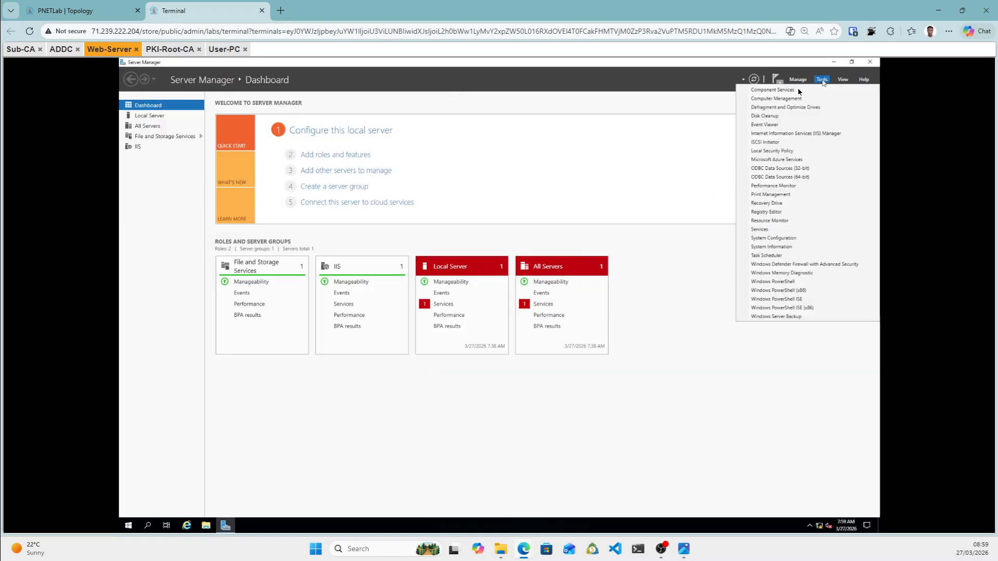
click(799, 134)
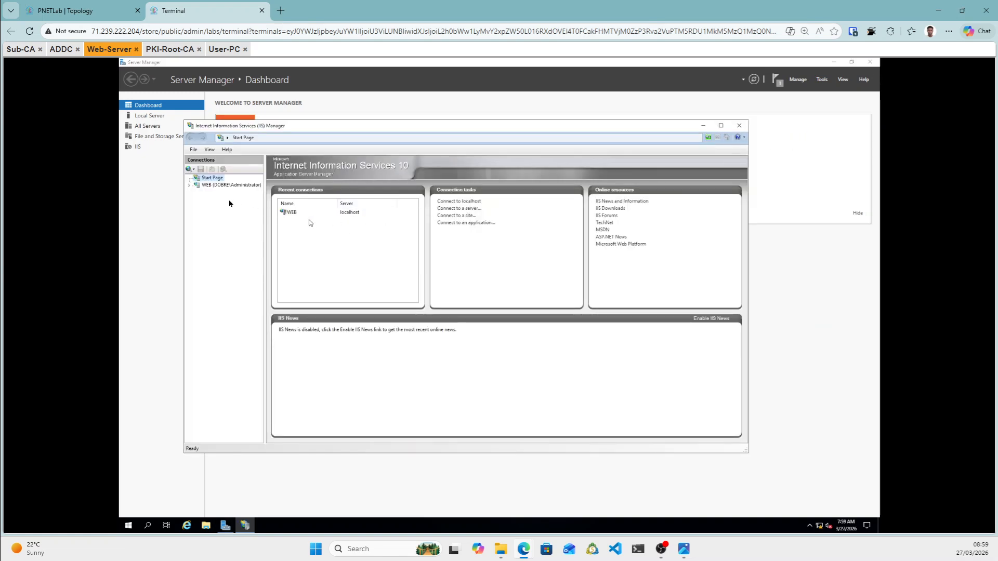
click(193, 187)
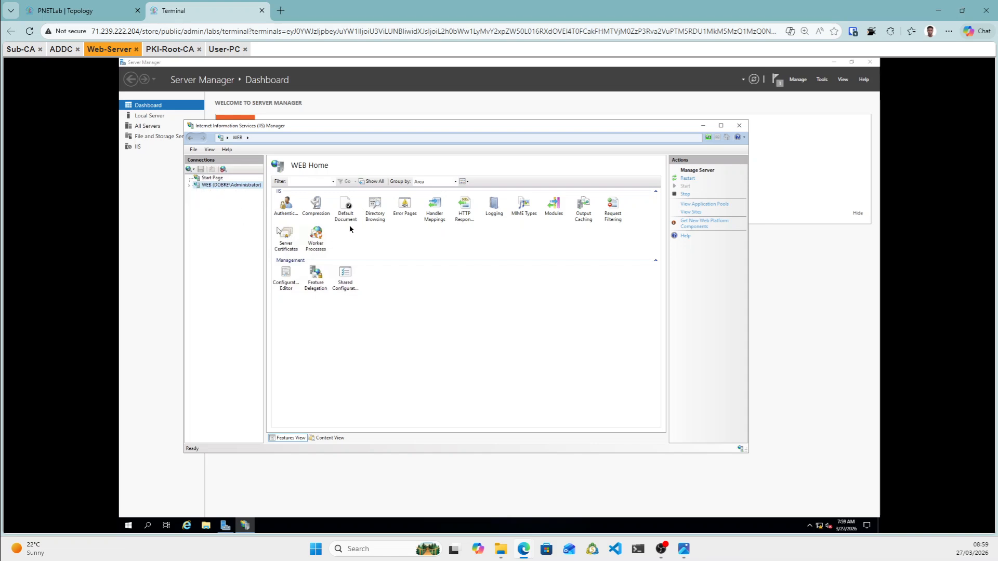
double_click(375, 217)
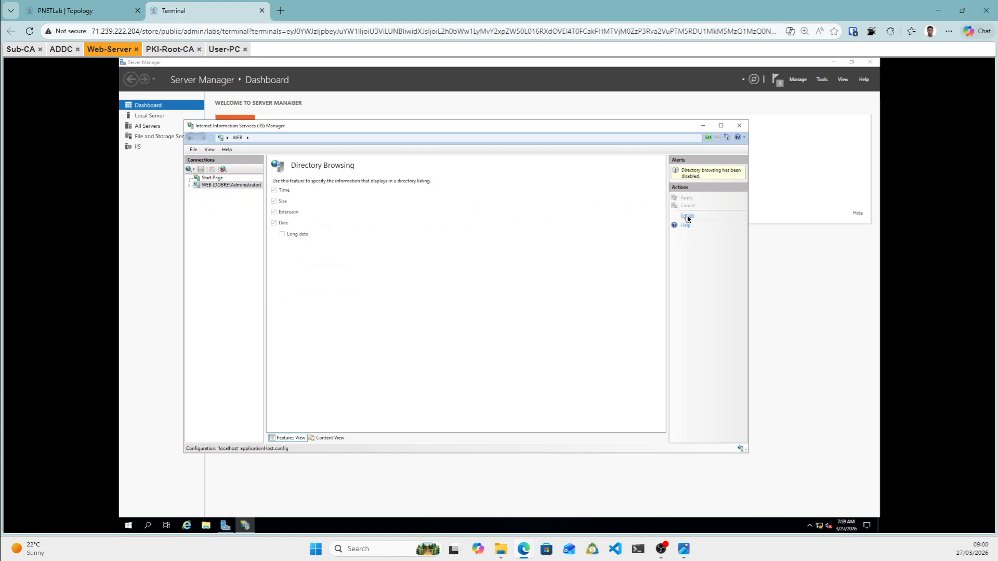
click(688, 217)
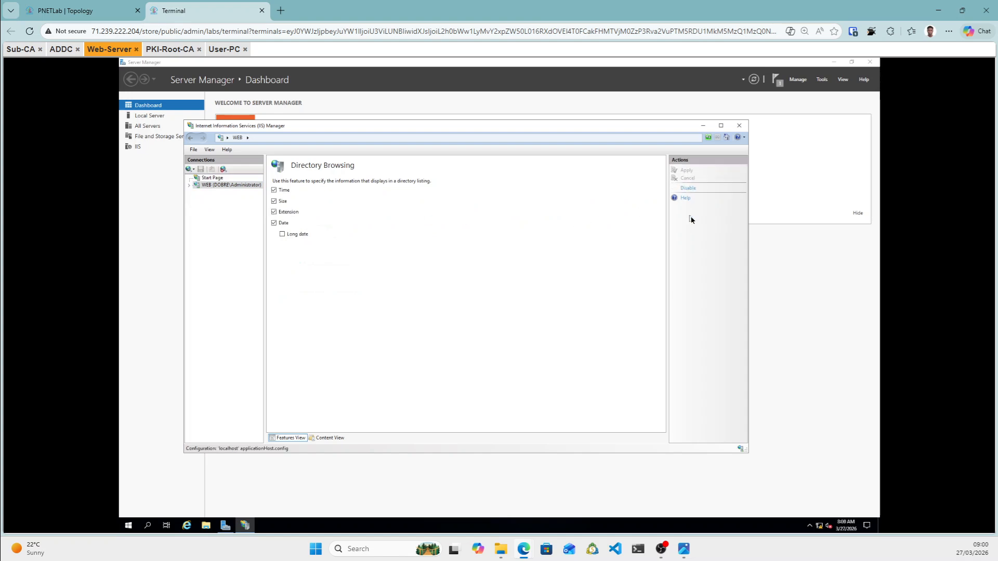
Check Directory Browsing on Default Web Site, then open WEB's Server Certificates page.
click(189, 187)
click(196, 200)
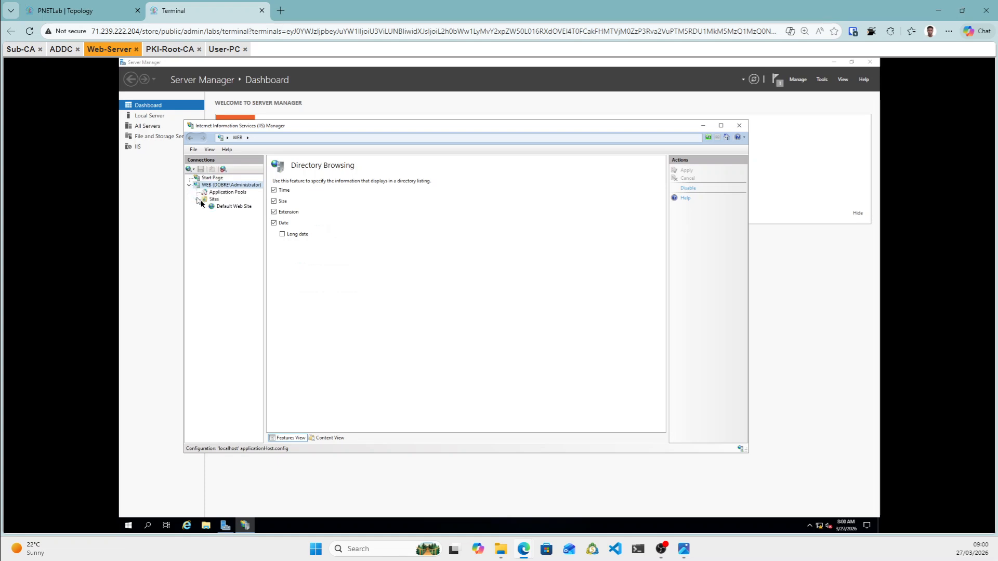
click(235, 207)
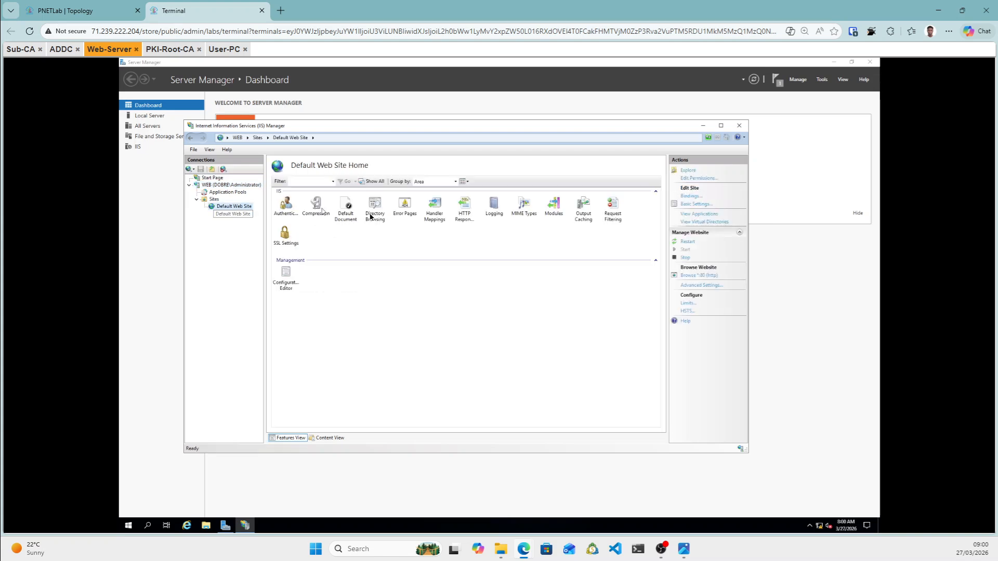
double_click(373, 217)
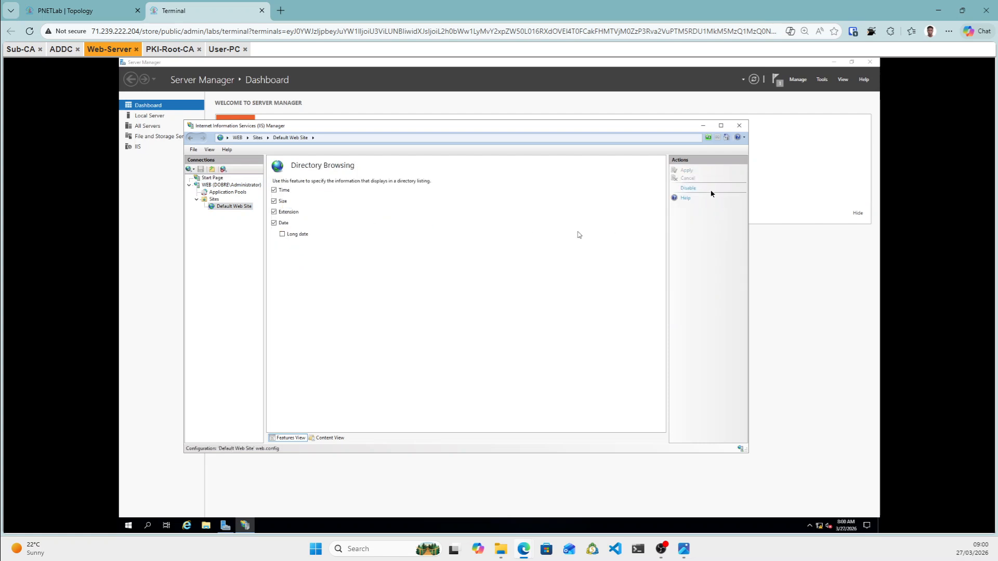
click(216, 187)
double_click(216, 186)
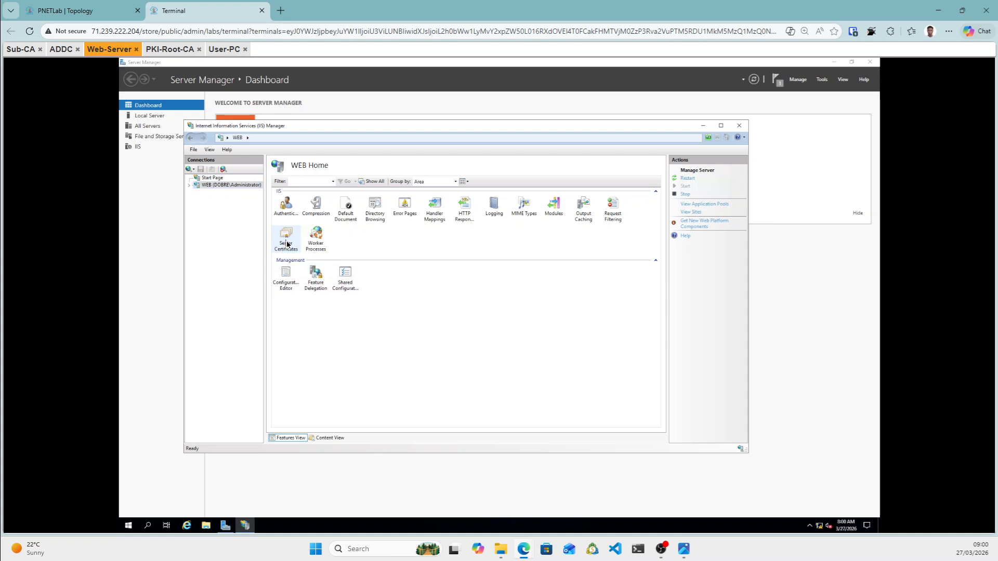
double_click(286, 241)
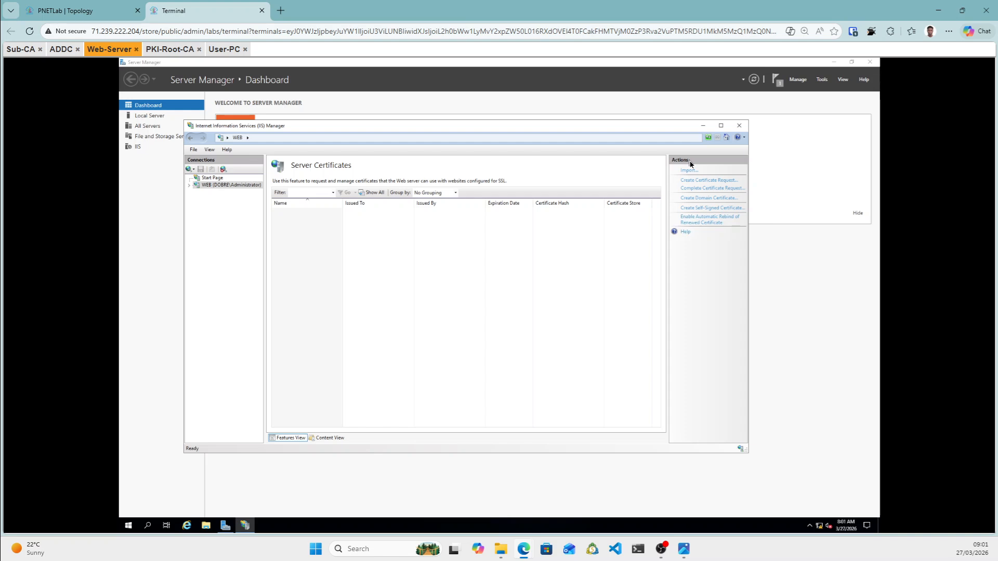
Open google.com in a new Edge tab and show its secure-connection certificate details.
click(281, 11)
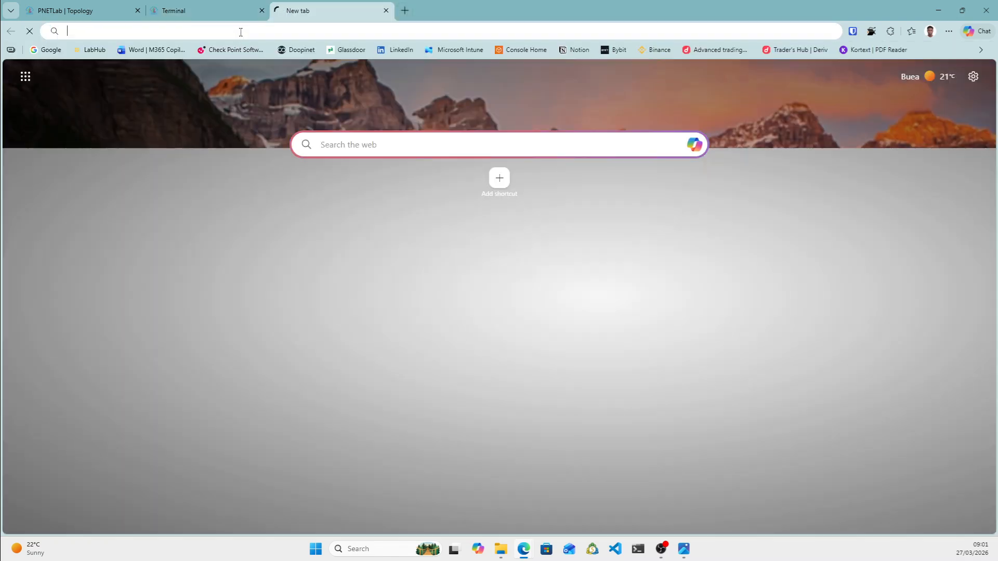
click(240, 31)
text(goo)
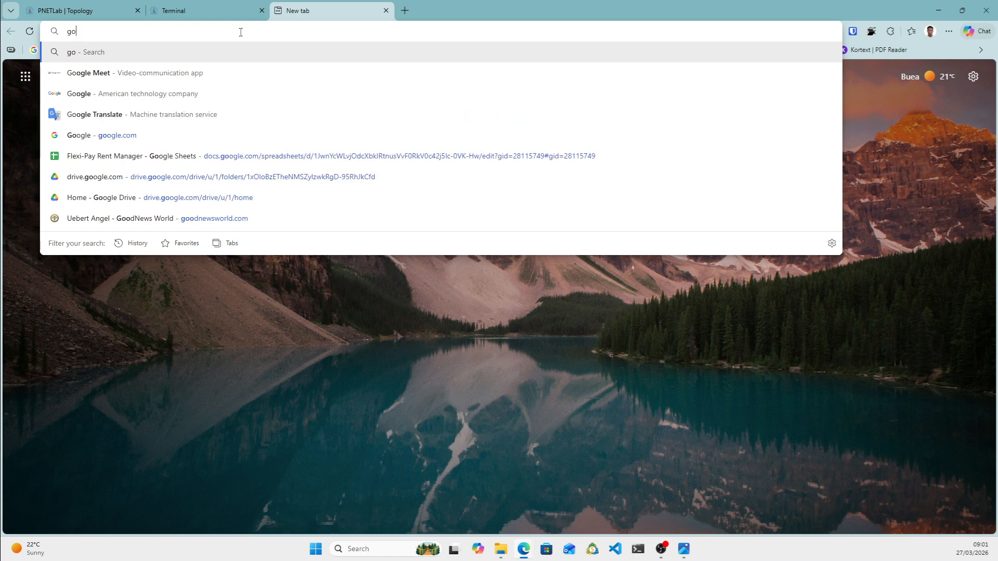
text(g)
text(le.co)
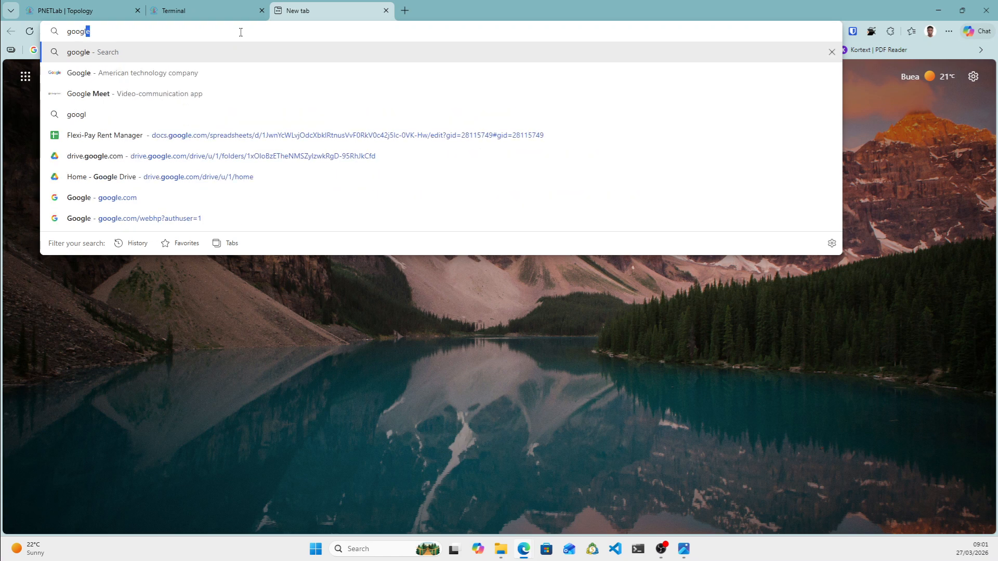
text(m)
key(Return)
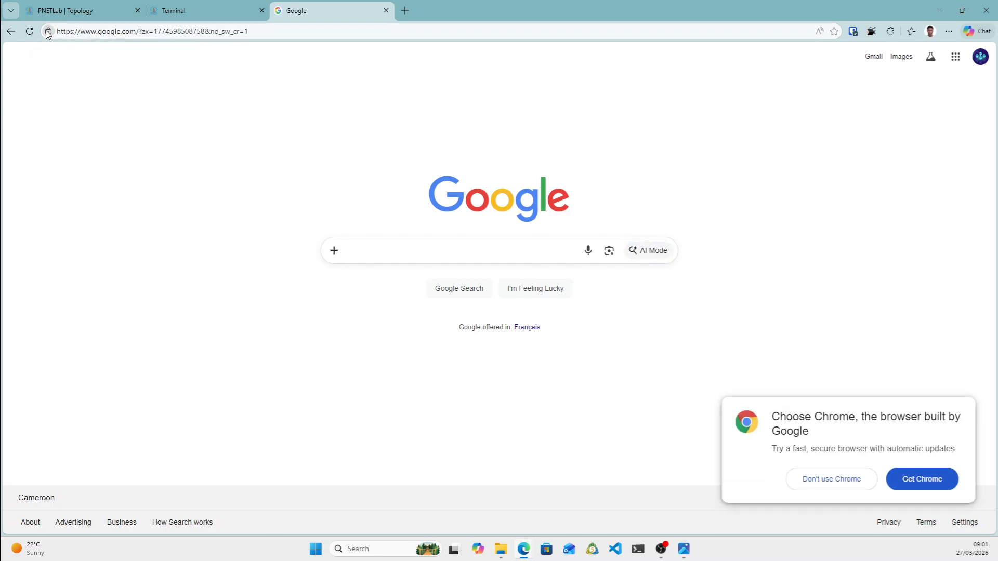
click(47, 32)
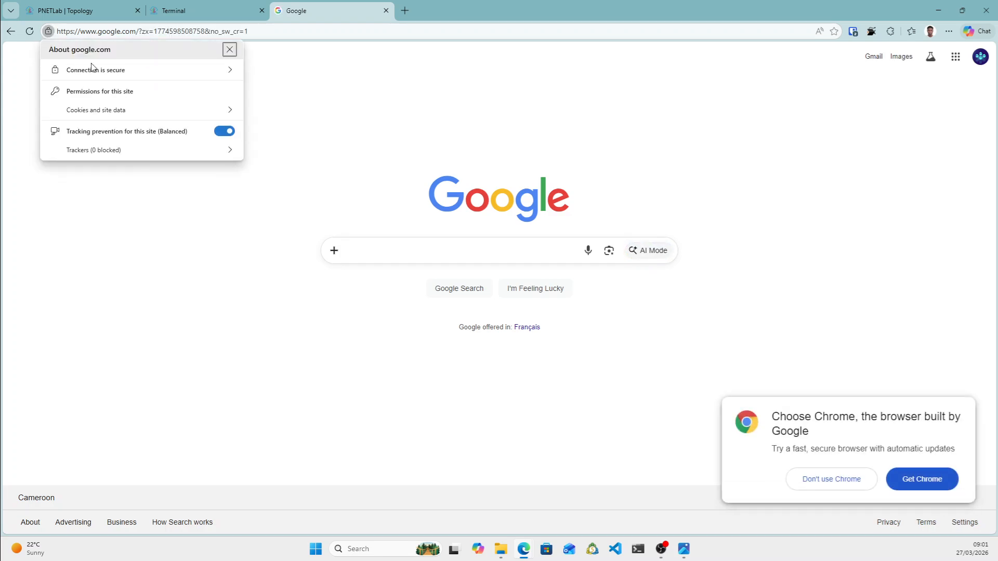
click(219, 77)
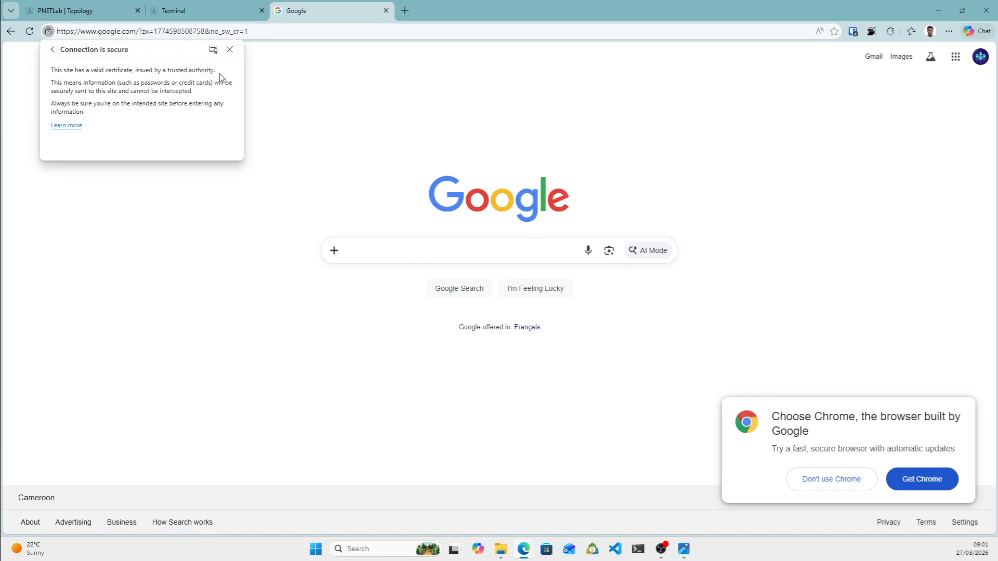
Inspect the *.google.com certificate's Subject Alternative Name DNS entries in the Details view.
click(213, 49)
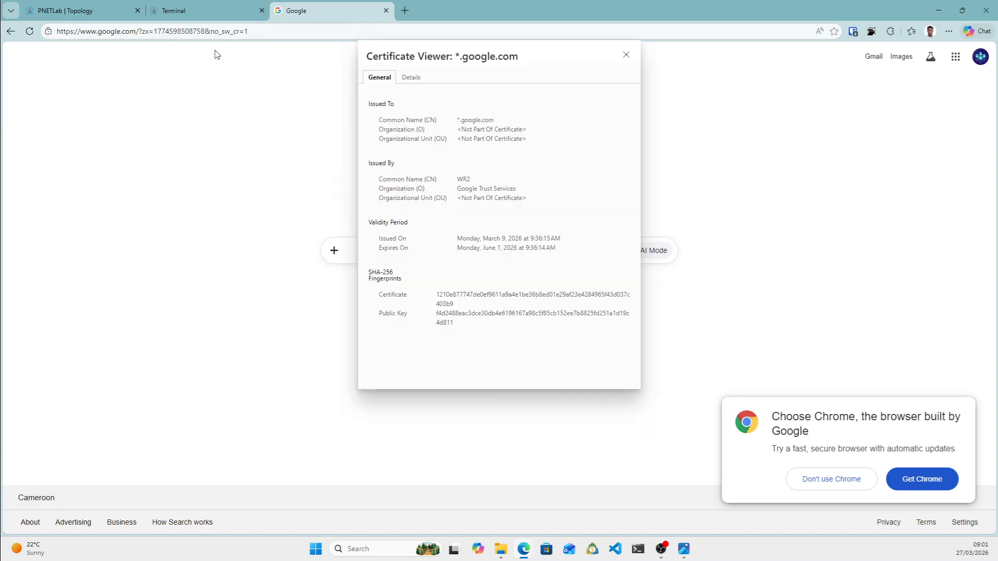
click(415, 79)
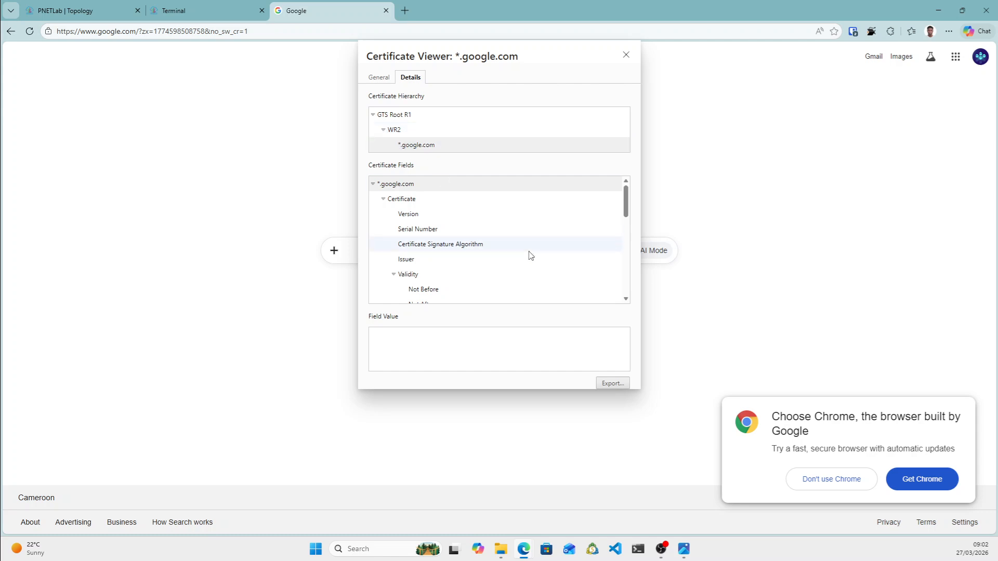
scroll(479, 253, down, 6)
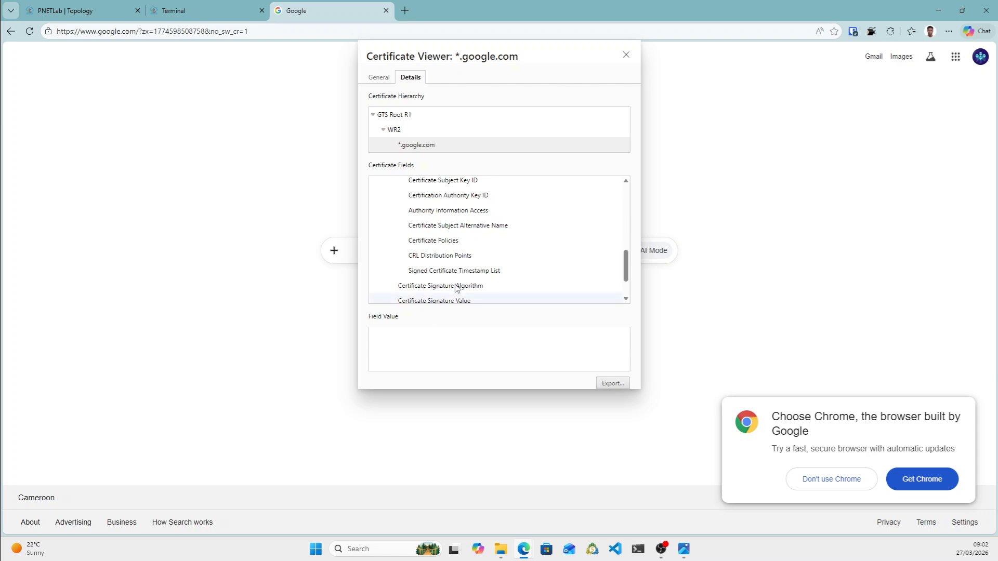
click(447, 228)
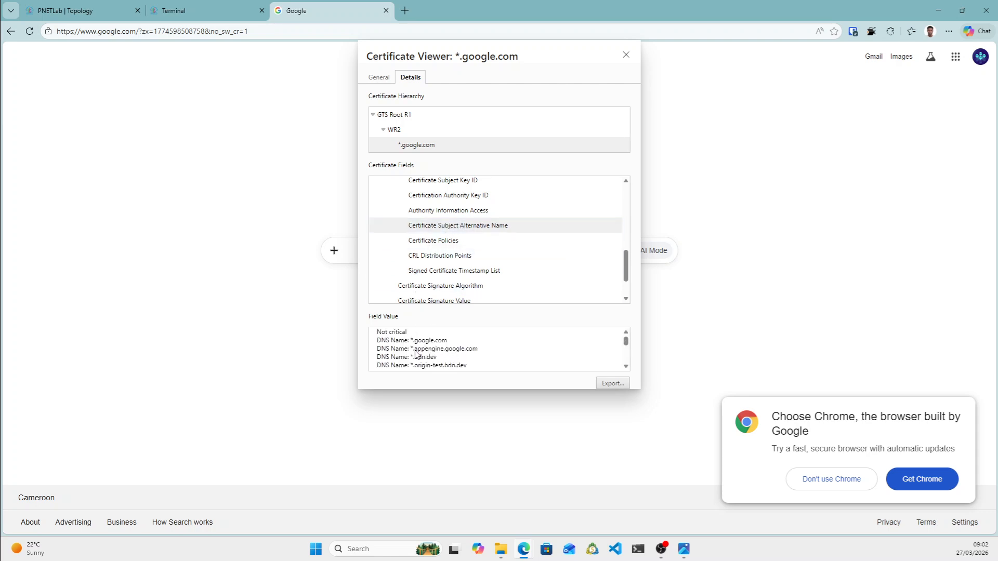
scroll(436, 347, down, 5)
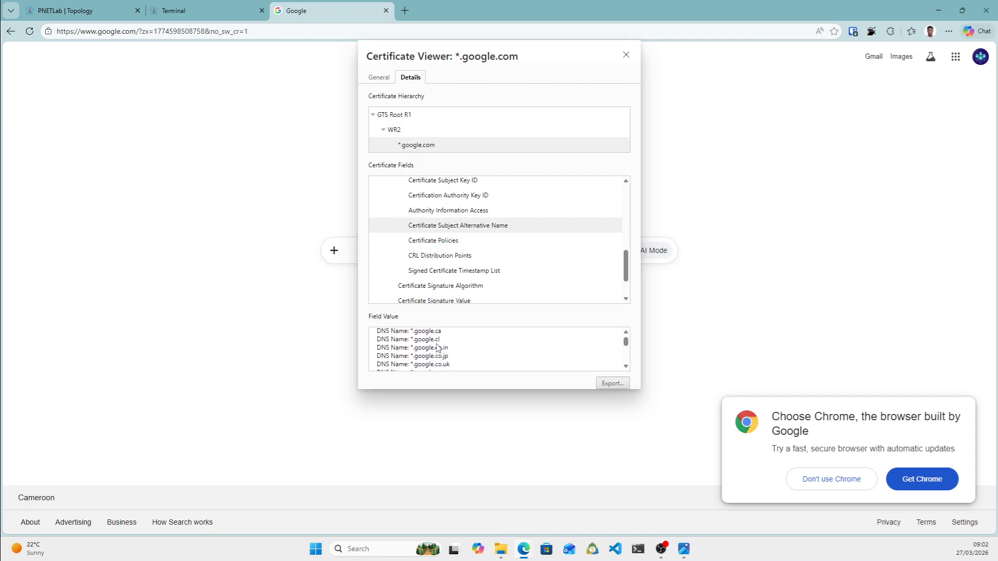
scroll(439, 348, up, 4)
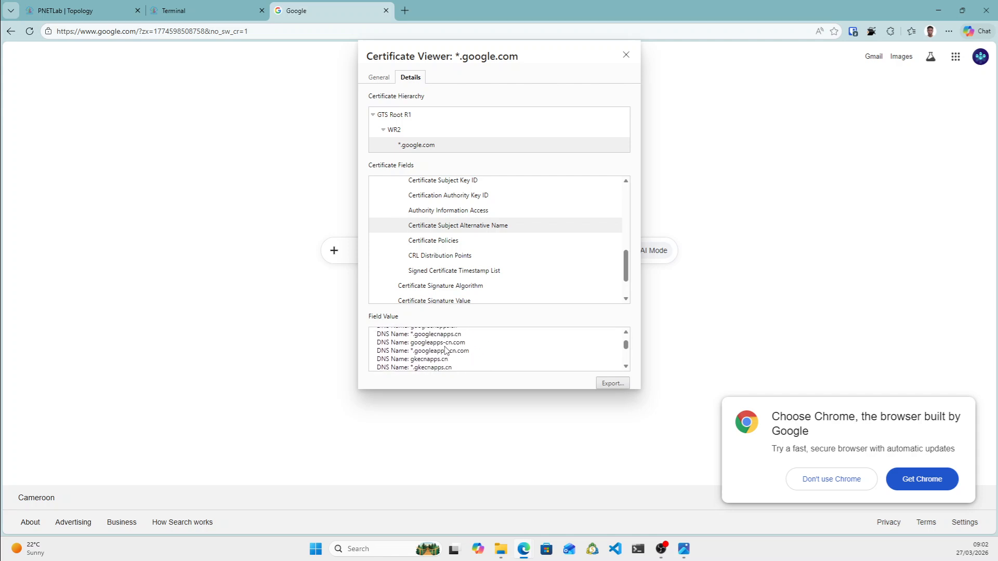
scroll(448, 351, up, 3)
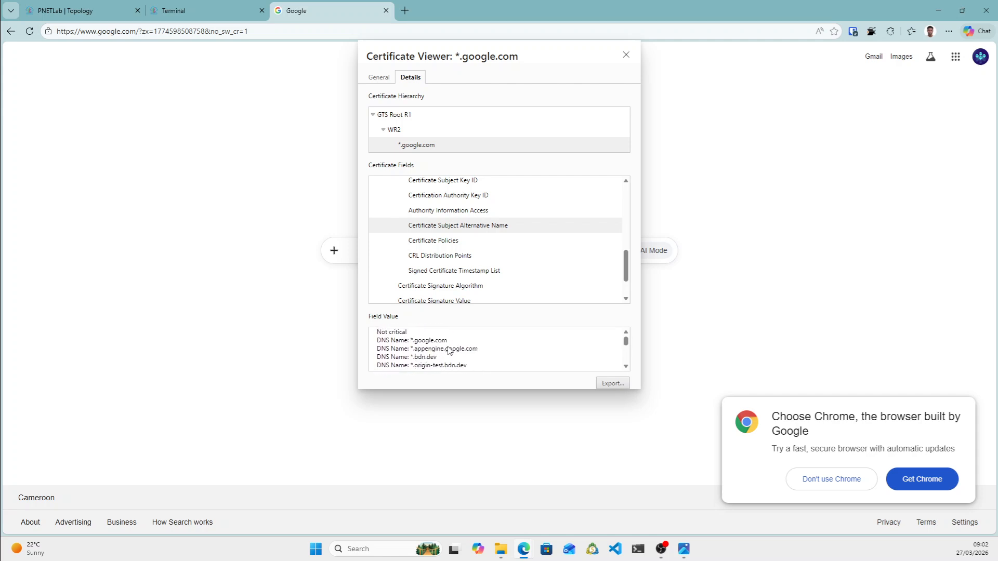
Close the certificate viewer and go back to the lab's Terminal tab.
click(556, 145)
click(626, 55)
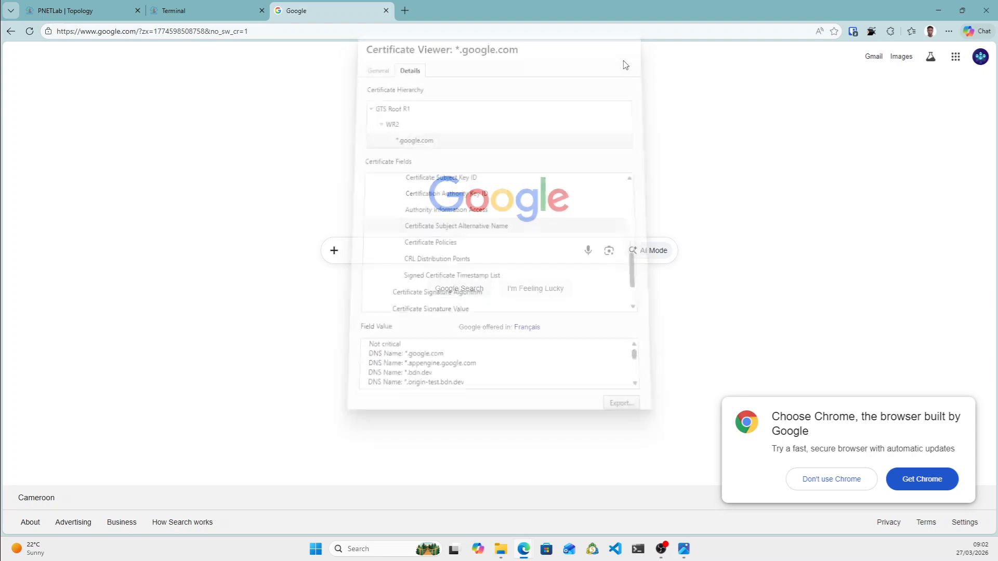
click(192, 11)
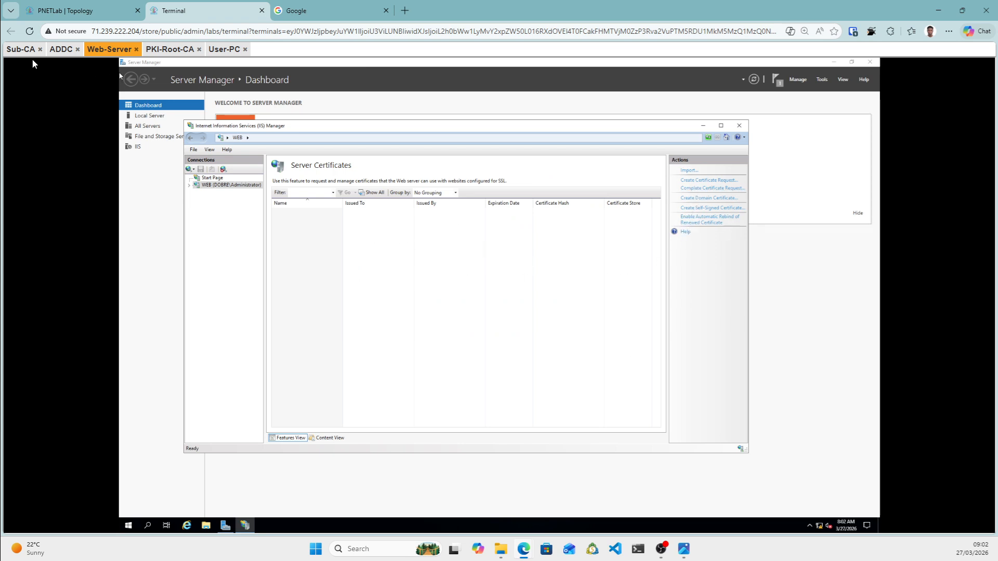
On the Sub-CA, open the Certificate Templates Console using Manage on certsrv's Certificate Templates.
click(18, 50)
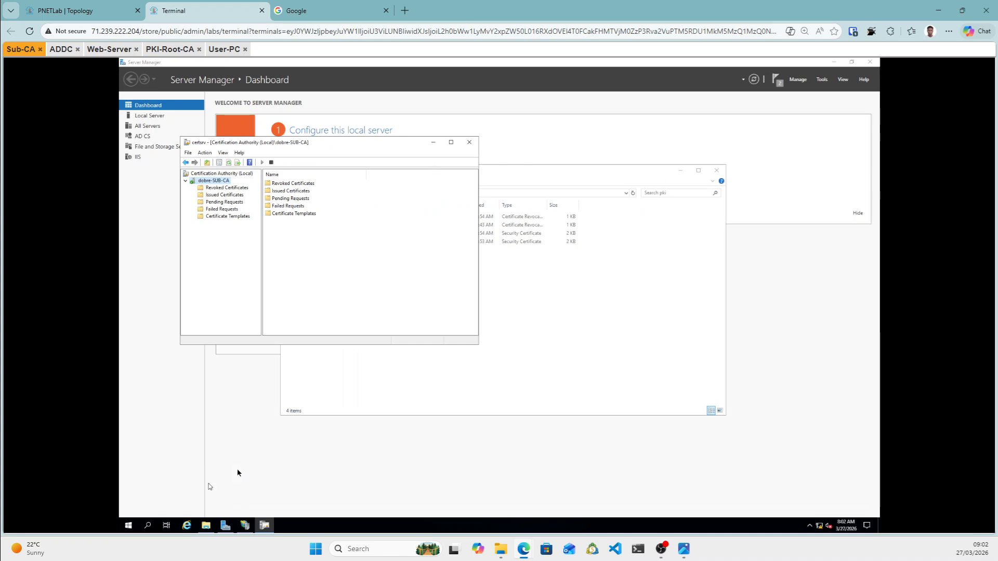
click(223, 217)
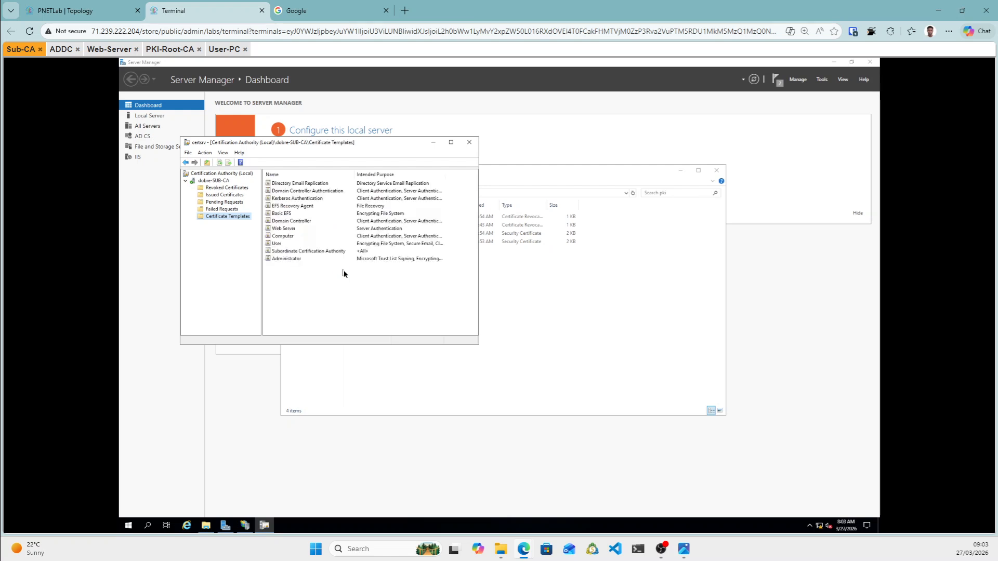
click(283, 231)
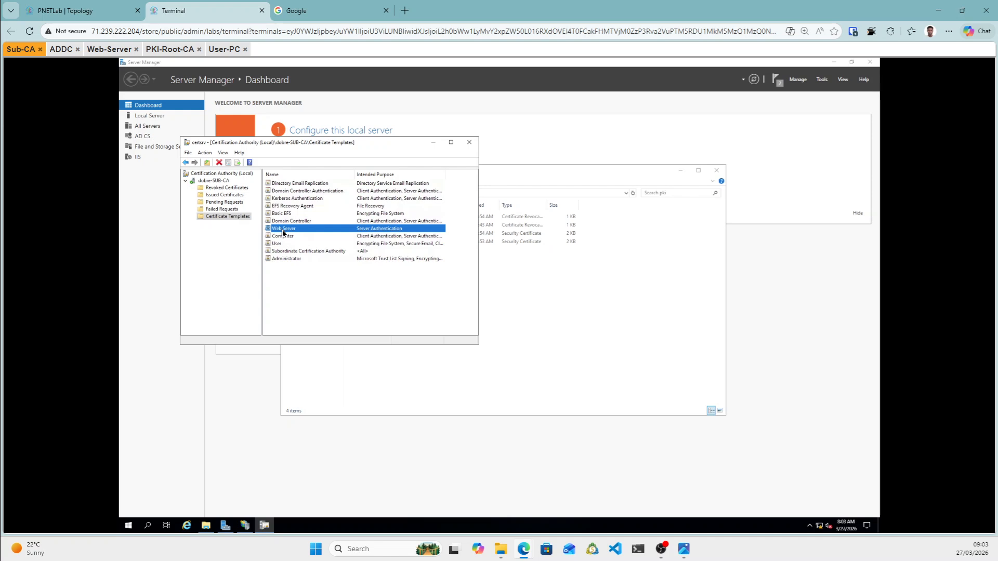
right_click(226, 217)
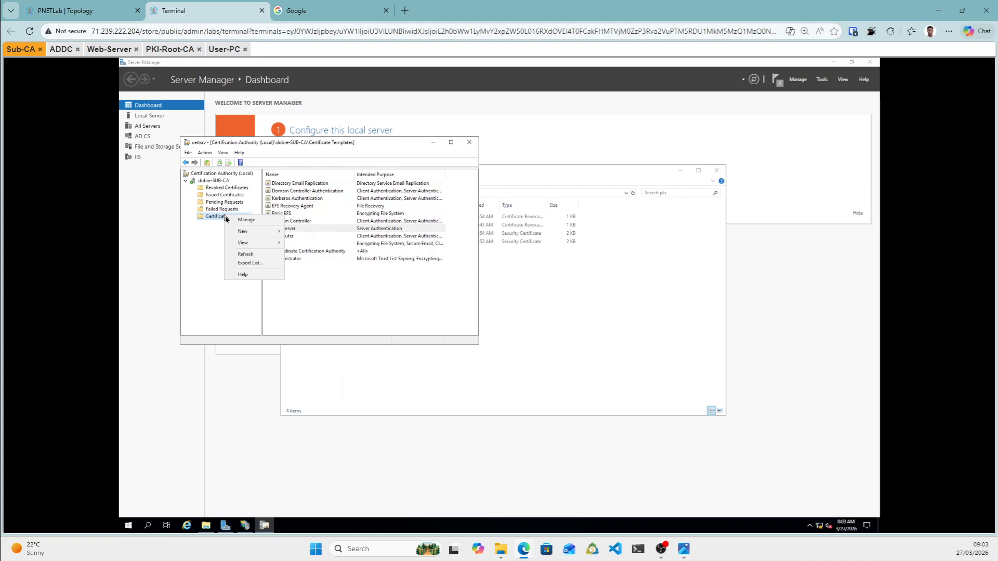
click(270, 223)
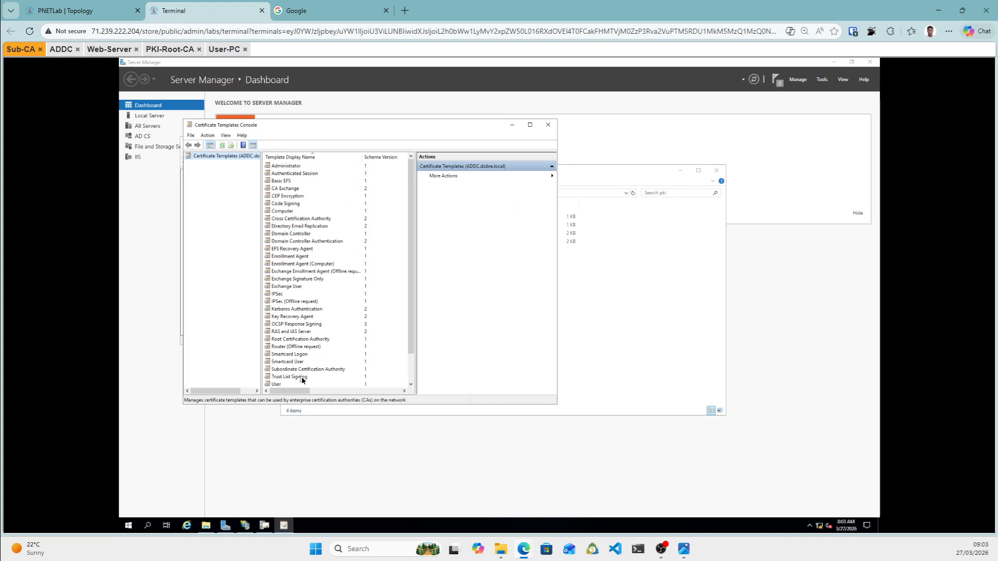
Duplicate the Web Server template in the Certificate Templates Console.
scroll(311, 324, down, 2)
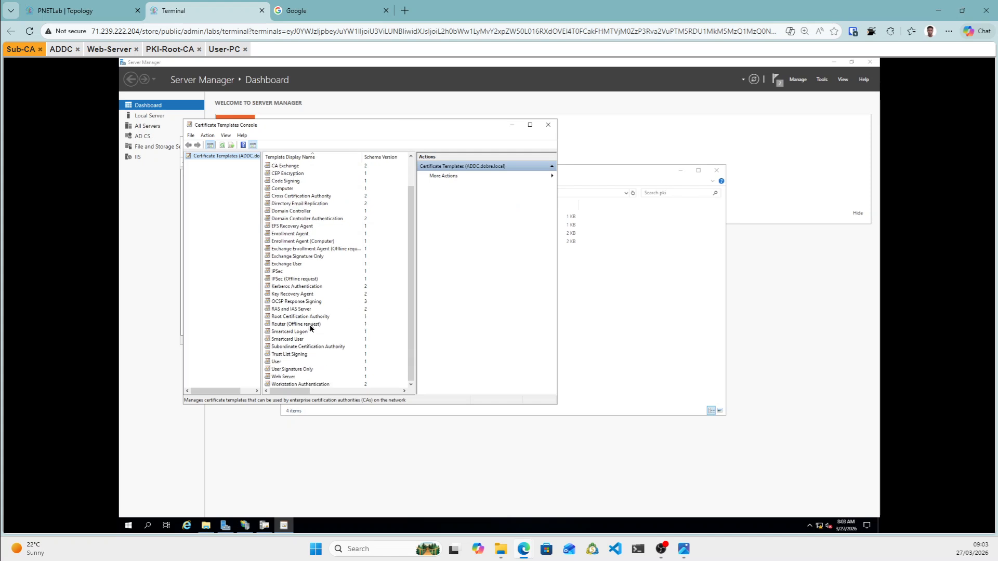
click(293, 370)
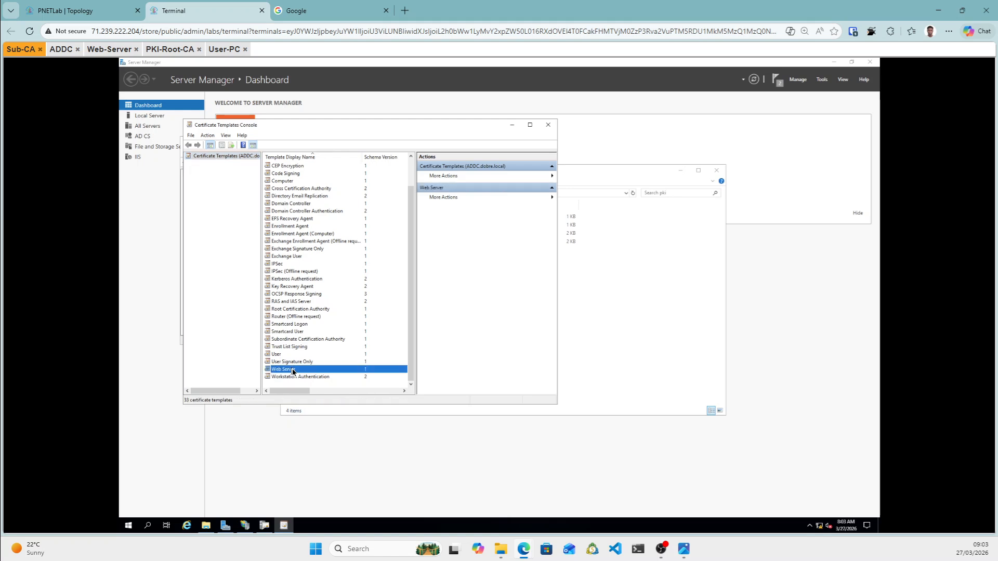
right_click(294, 371)
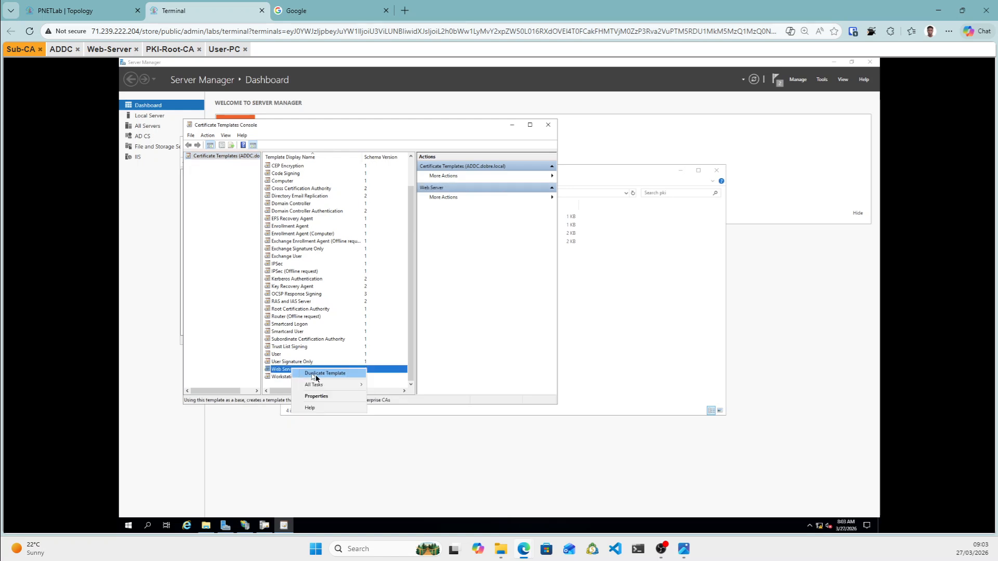
click(317, 375)
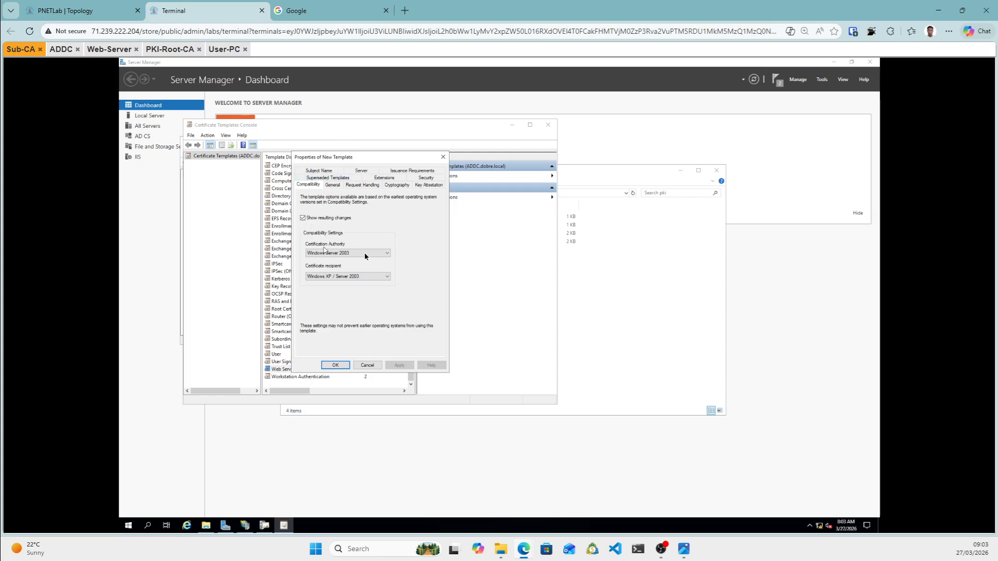
Set template compatibility to CA Windows Server 2008 and recipient Windows 8 / Windows Server 2012.
click(387, 258)
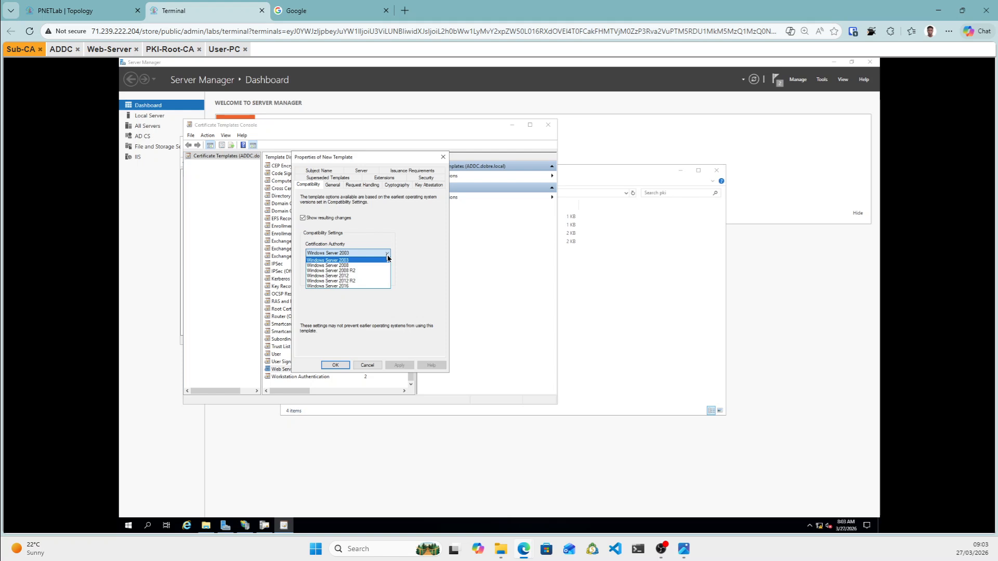
click(350, 266)
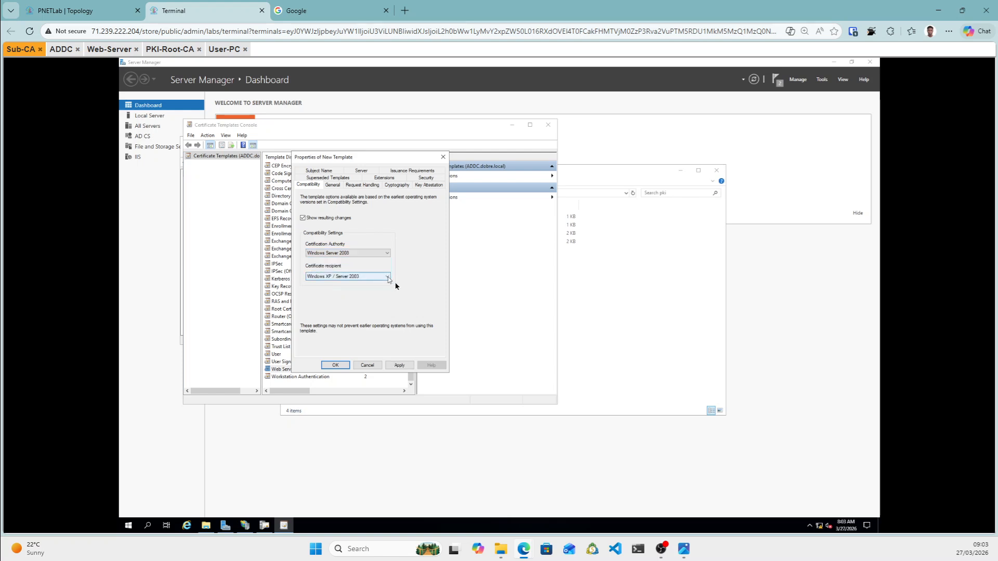
click(385, 278)
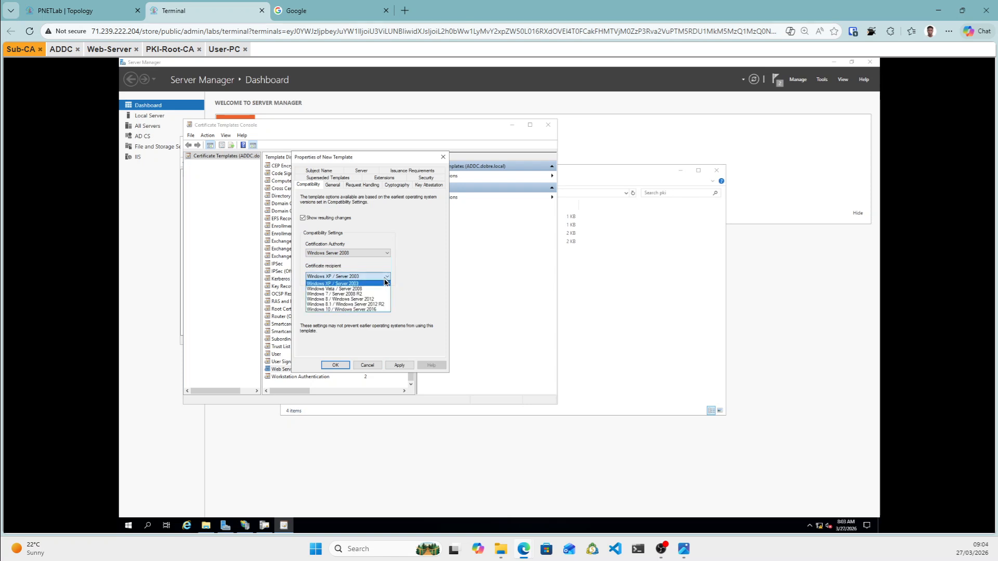
click(375, 300)
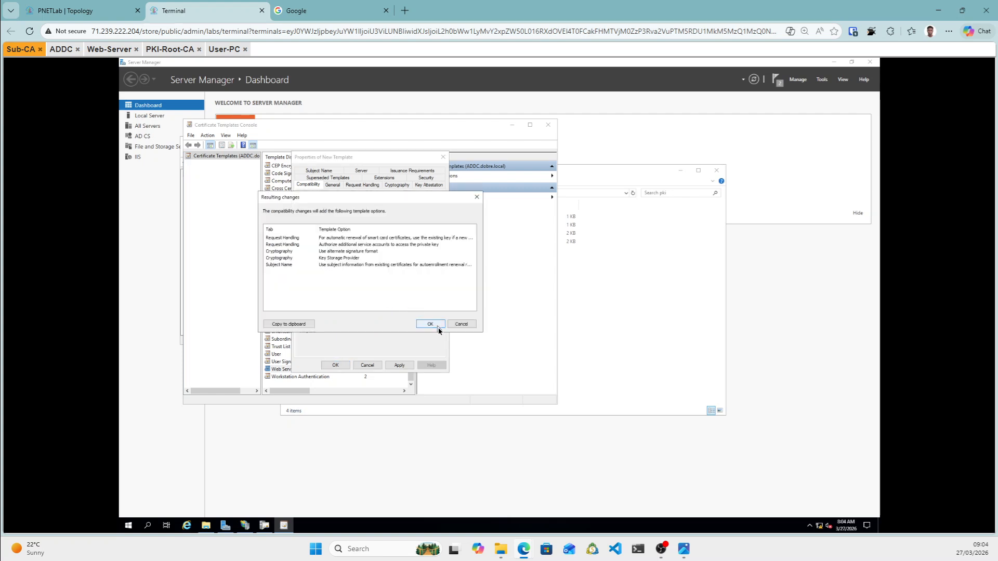
click(436, 326)
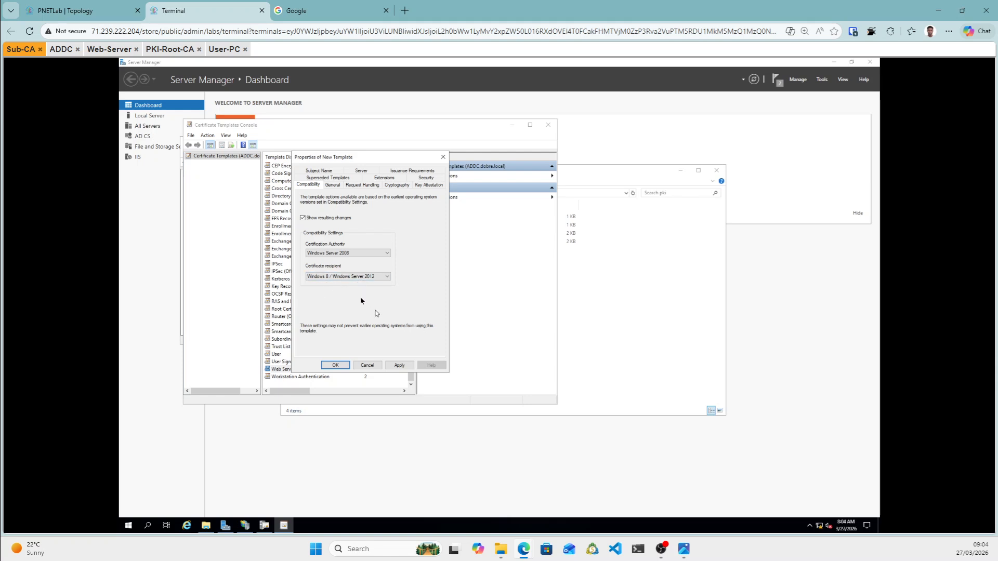
click(333, 185)
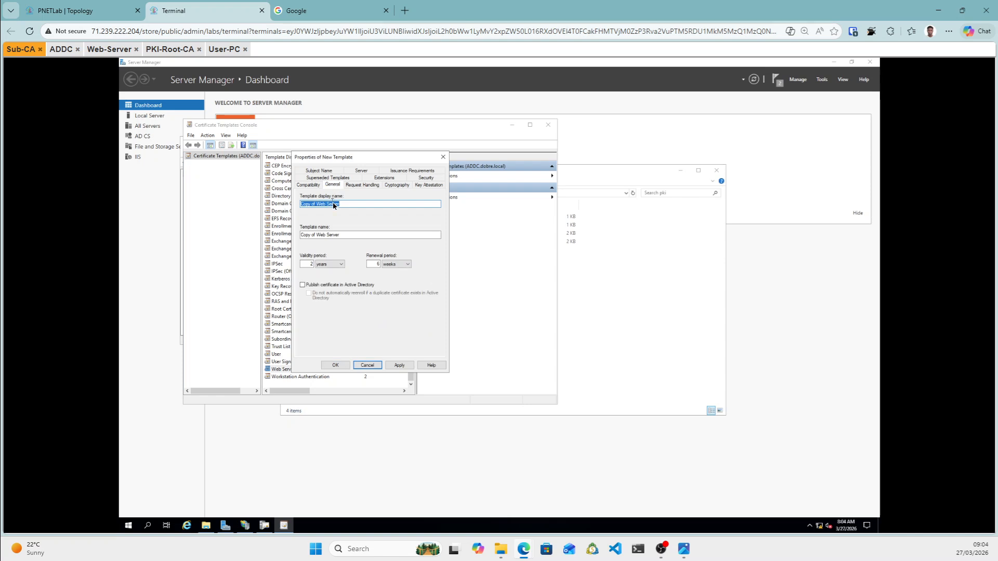
Rename the duplicated template's display name to 'Web SAN Server'.
text(We)
key(BackSpace)
key(BackSpace)
text(SAN)
key(BackSpace)
text(empleate)
click(363, 186)
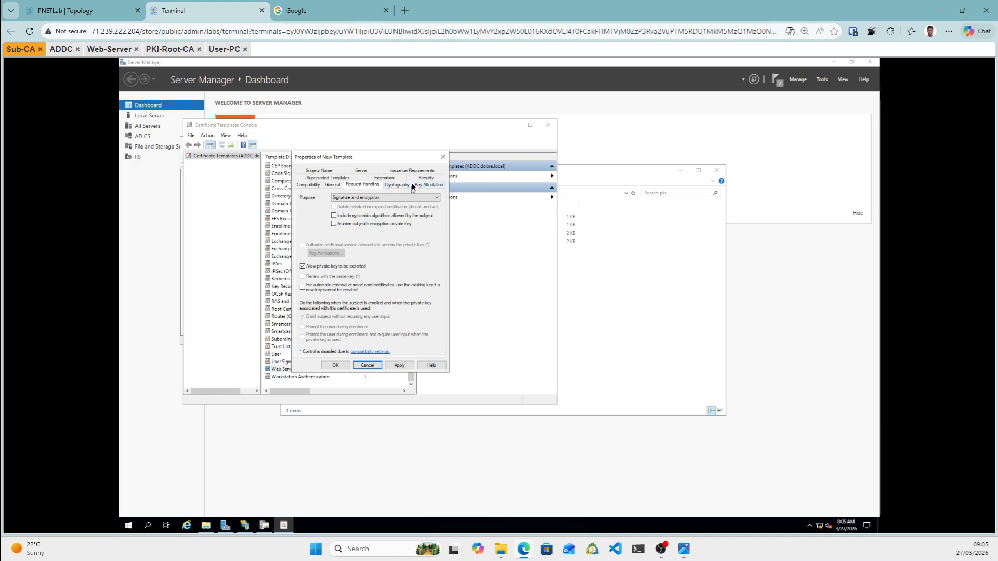
Grant Authenticated Users and Enterprise Admins Full Control, including enroll and autoenroll, on the template.
click(426, 178)
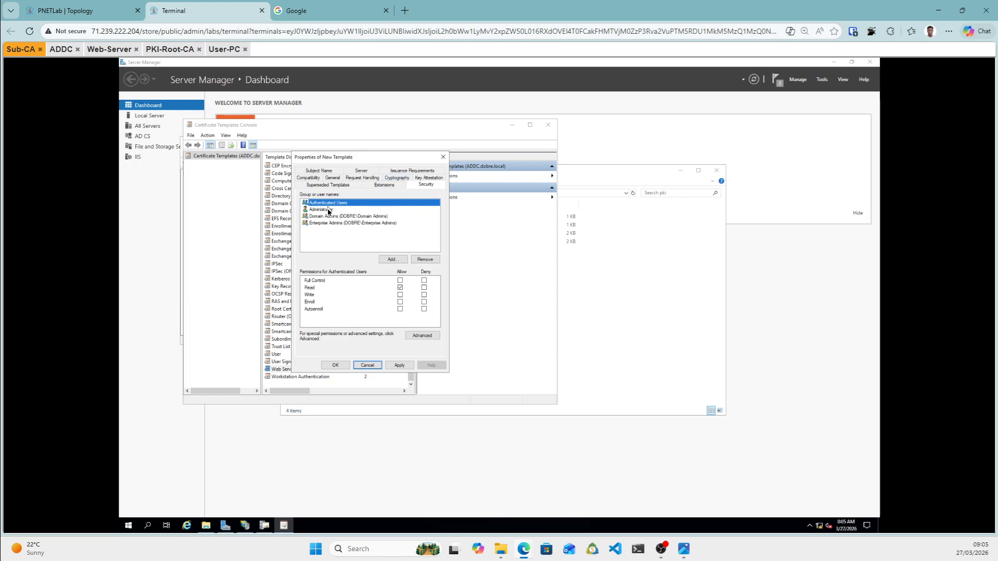
click(400, 280)
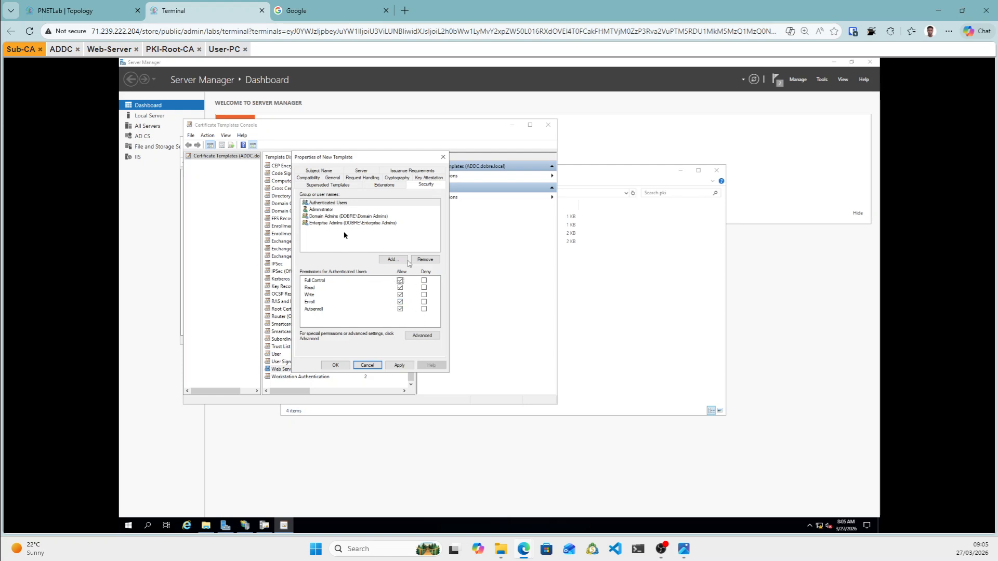
click(320, 210)
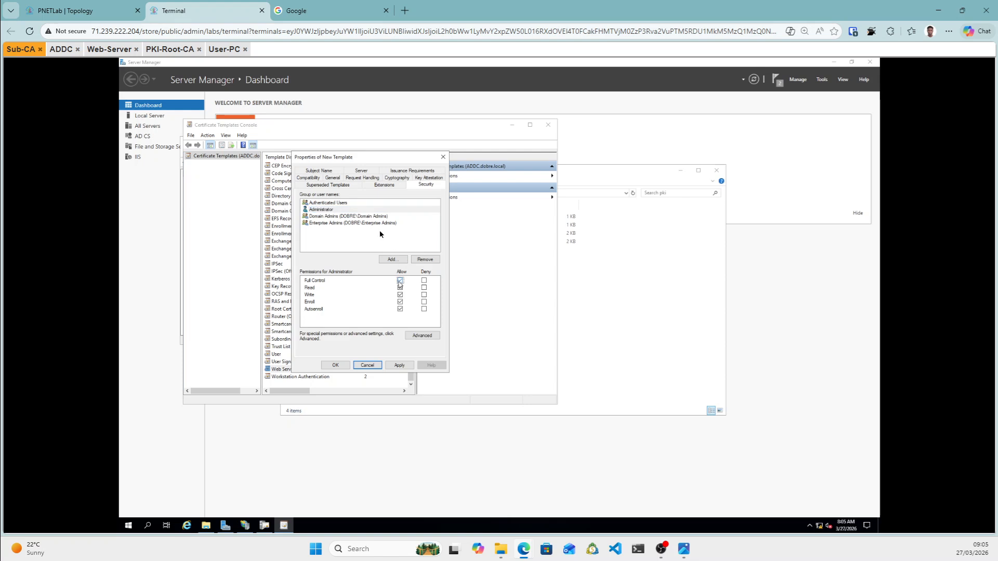
click(355, 219)
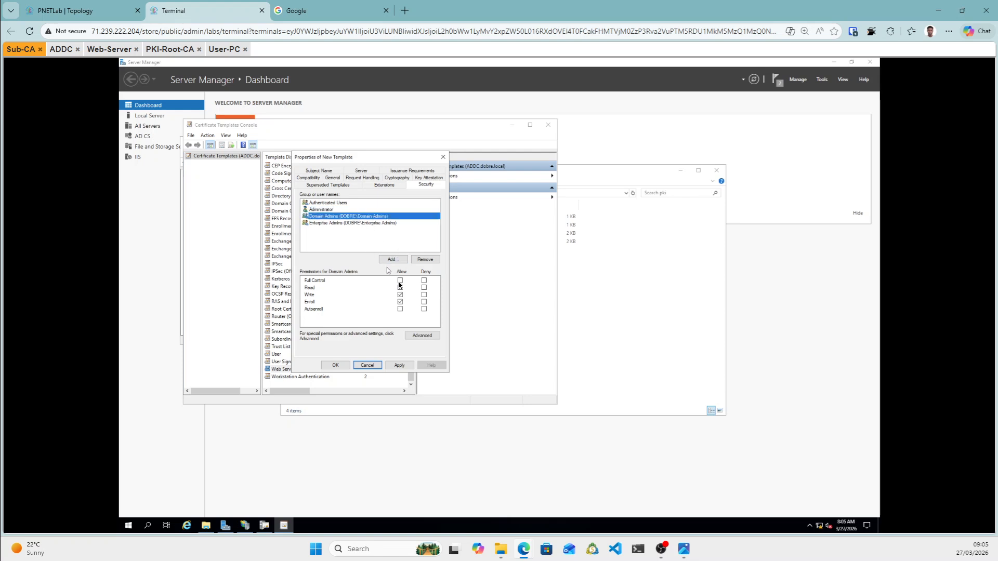
click(374, 224)
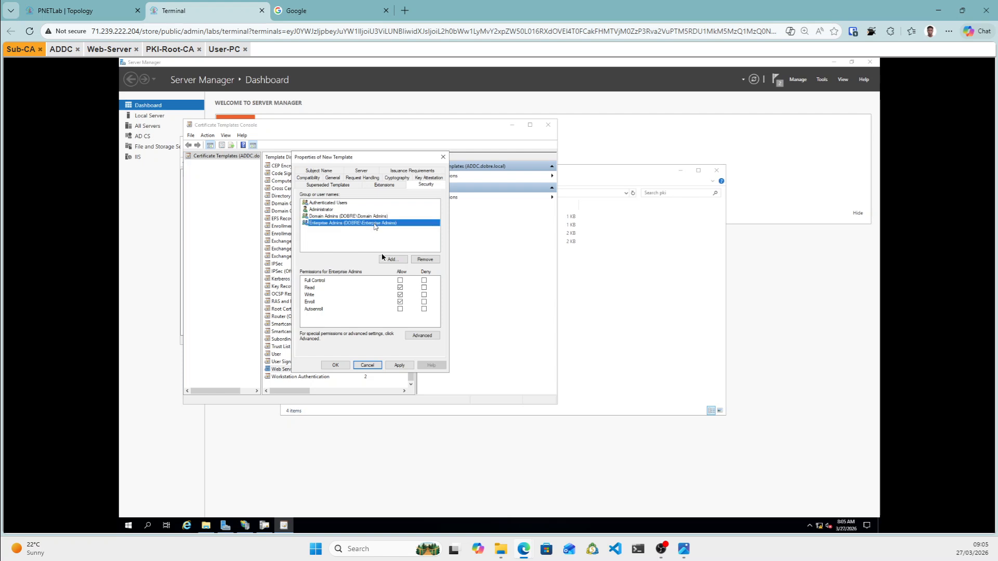
click(400, 281)
click(399, 309)
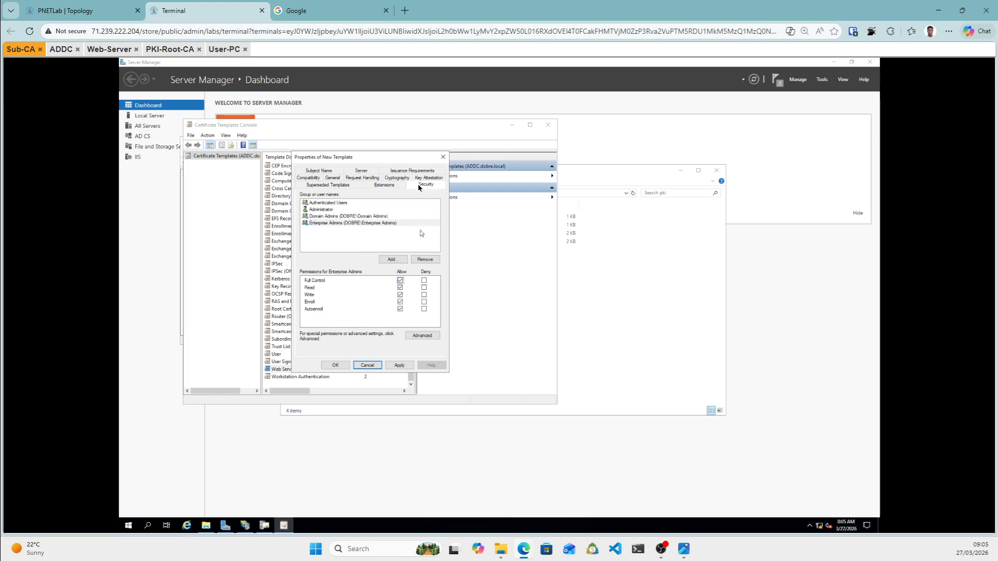
click(364, 172)
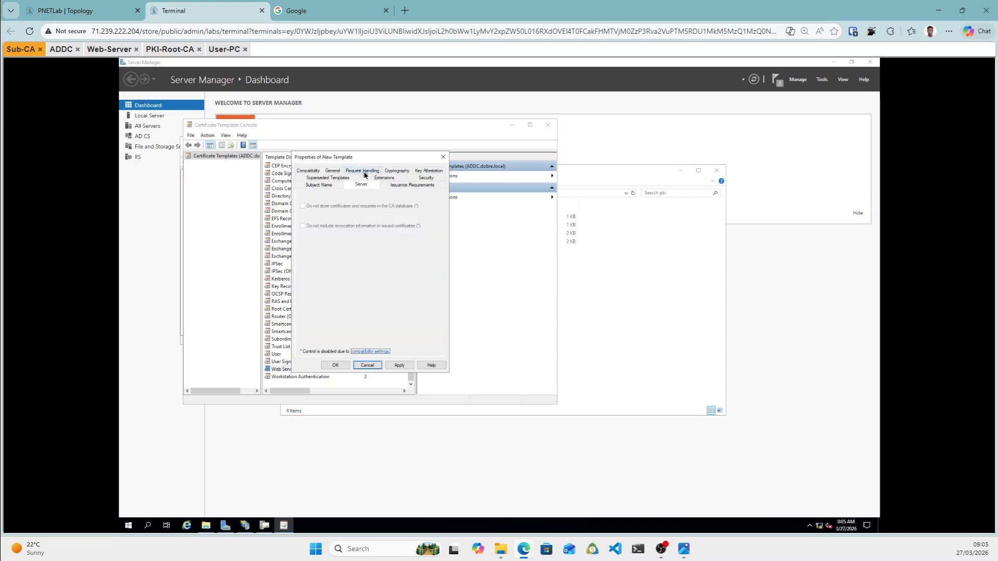
Review the template's General, Subject Name, Compatibility, Request Handling and Security settings.
click(334, 172)
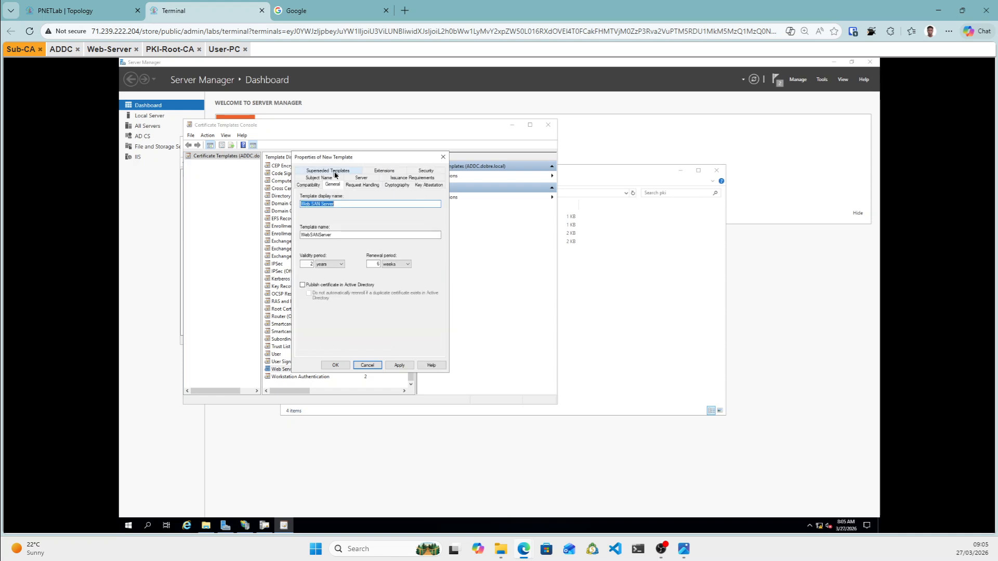
click(317, 179)
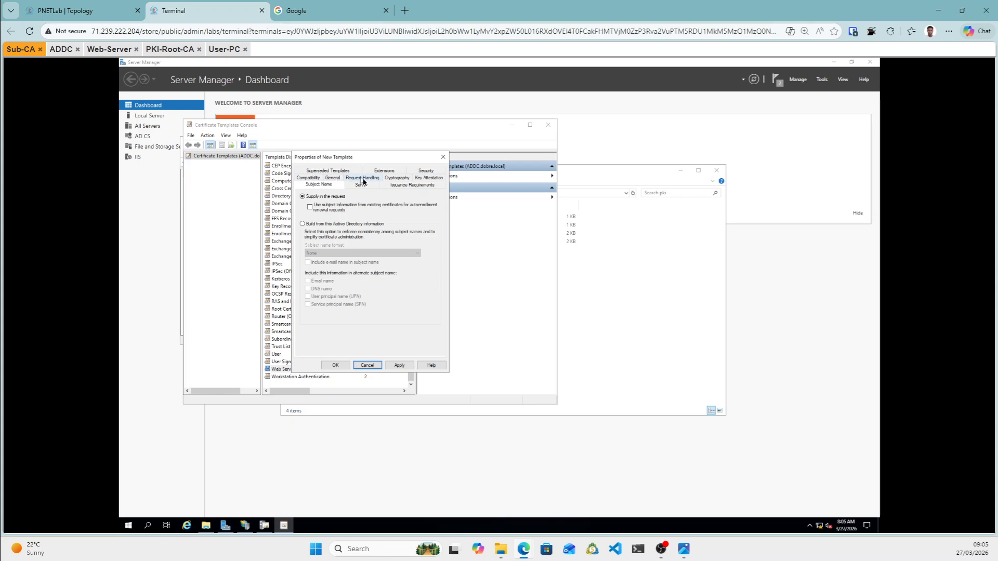
click(309, 178)
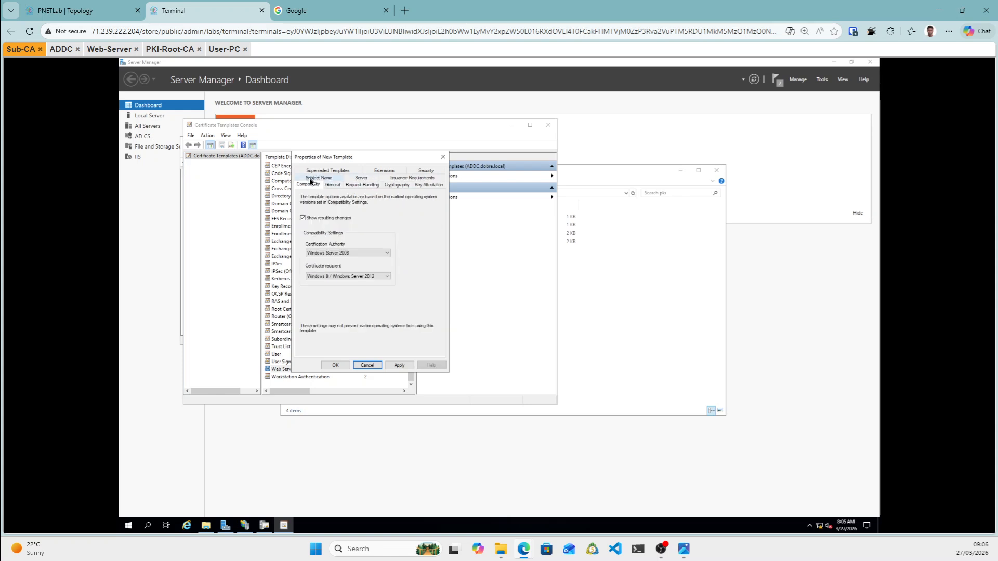
click(333, 185)
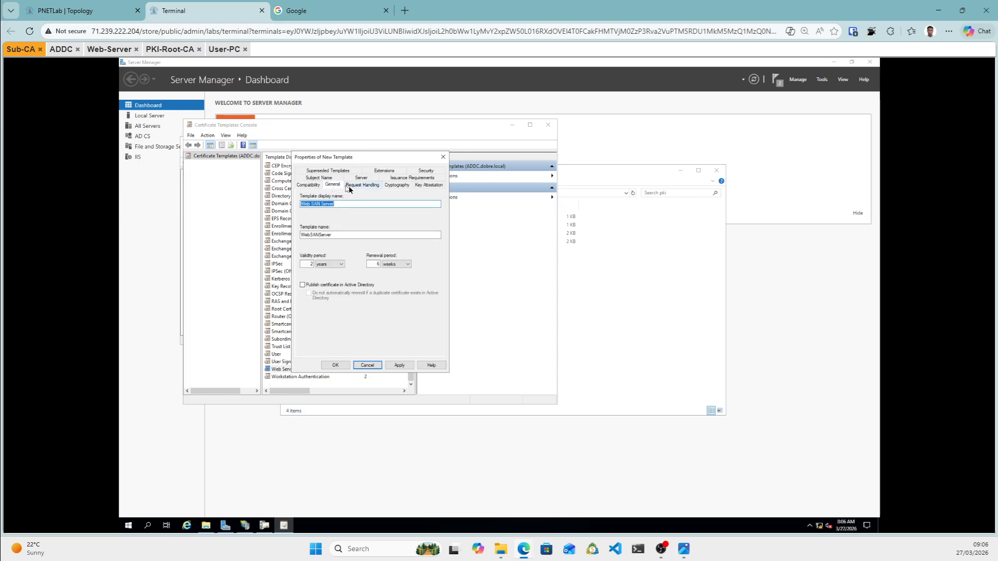
click(349, 188)
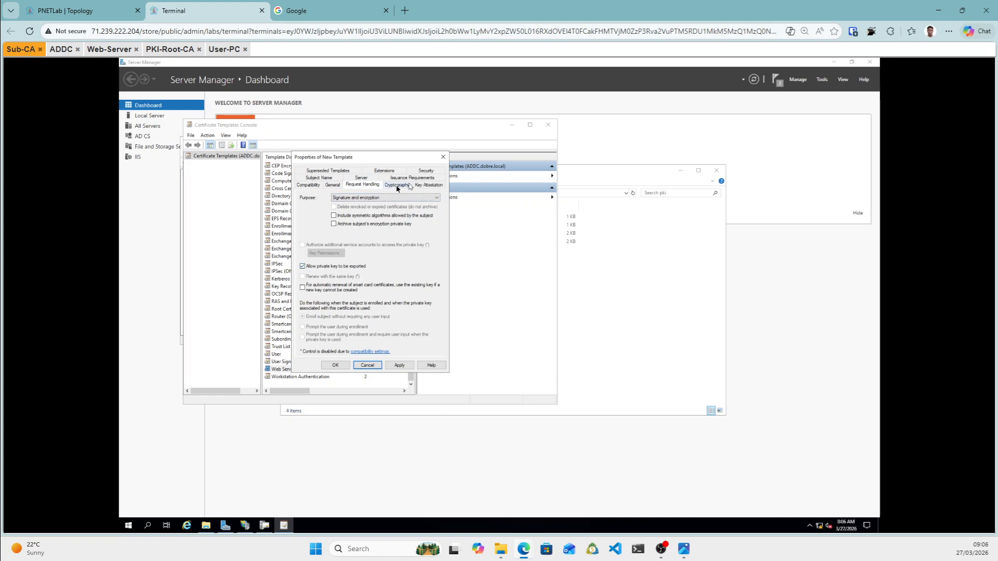
click(425, 171)
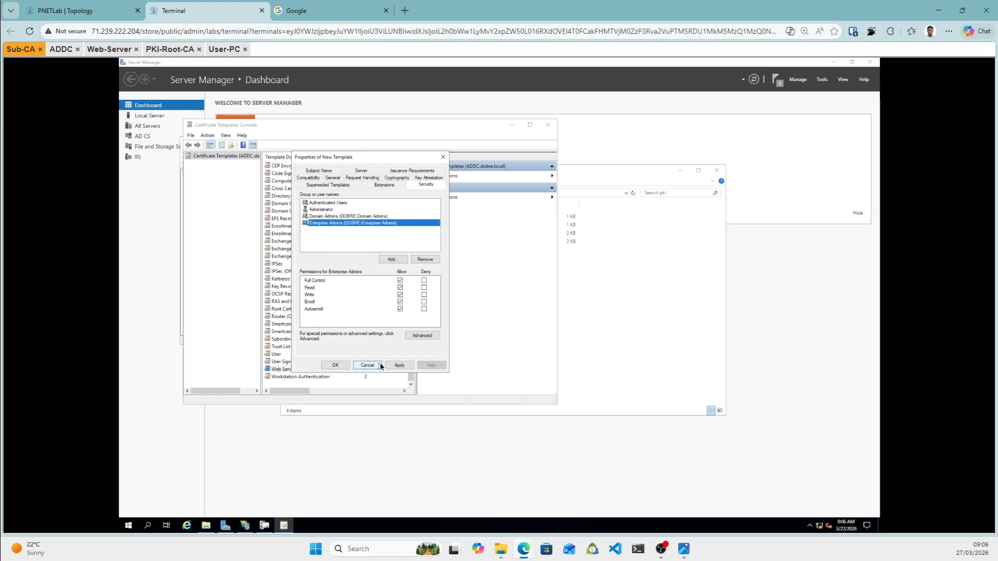
Apply and save the Web SAN Server template, then minimize the Certificate Templates Console.
click(399, 366)
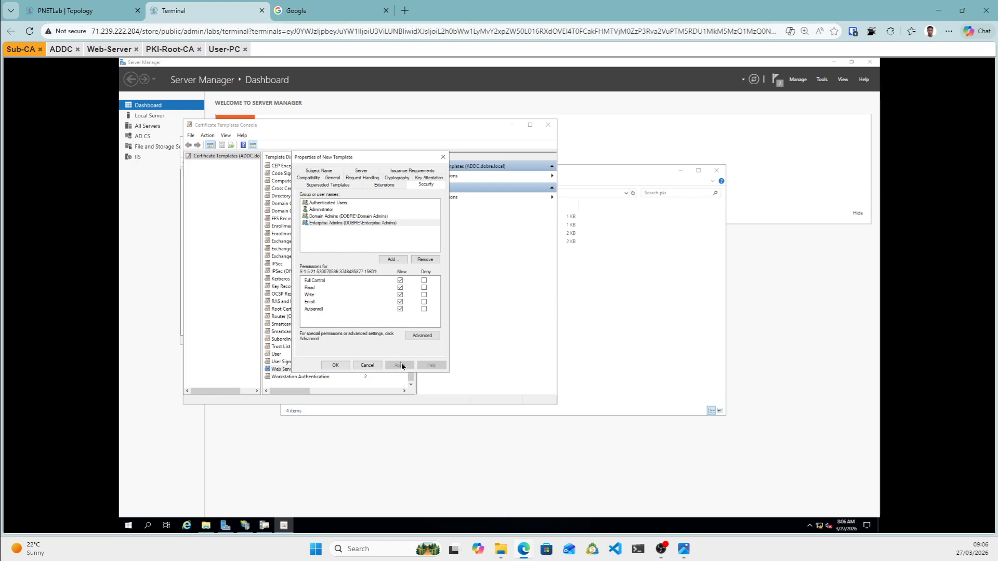
click(336, 364)
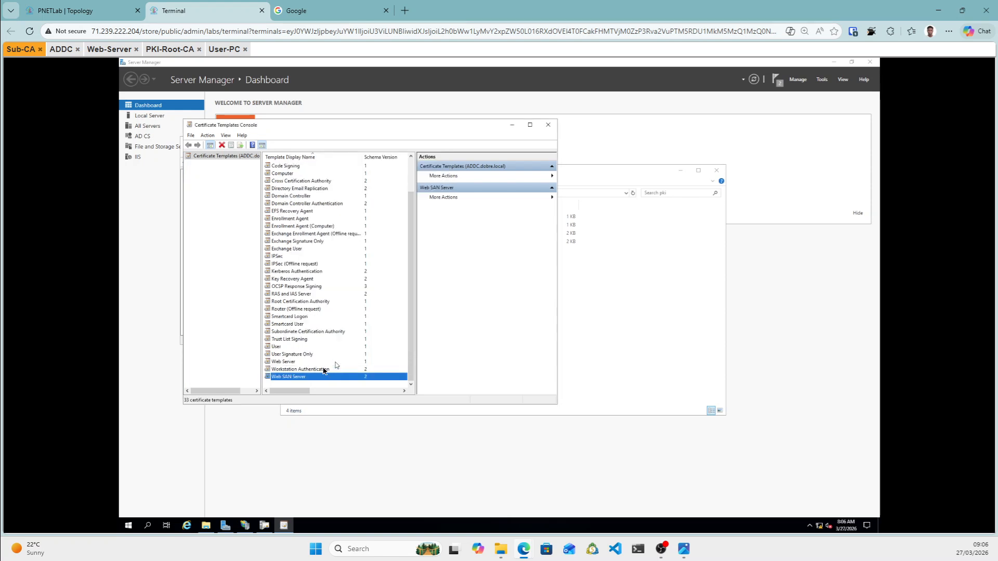
right_click(289, 379)
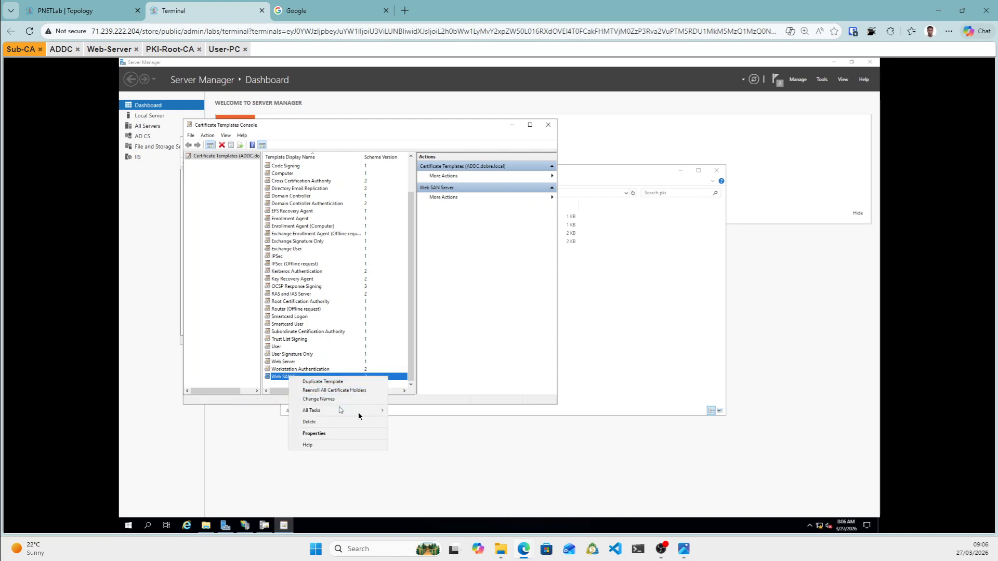
mouse_move(362, 415)
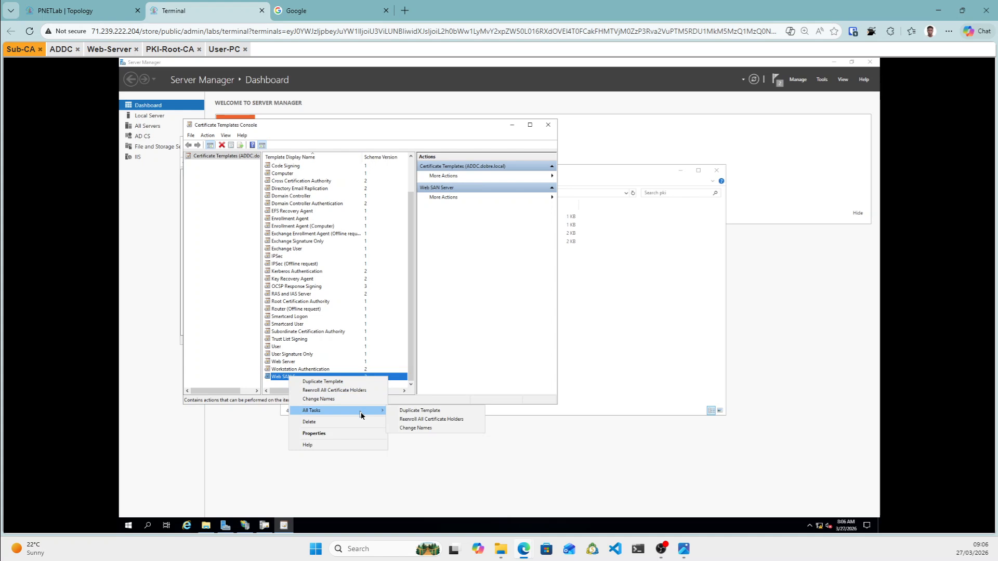
click(245, 368)
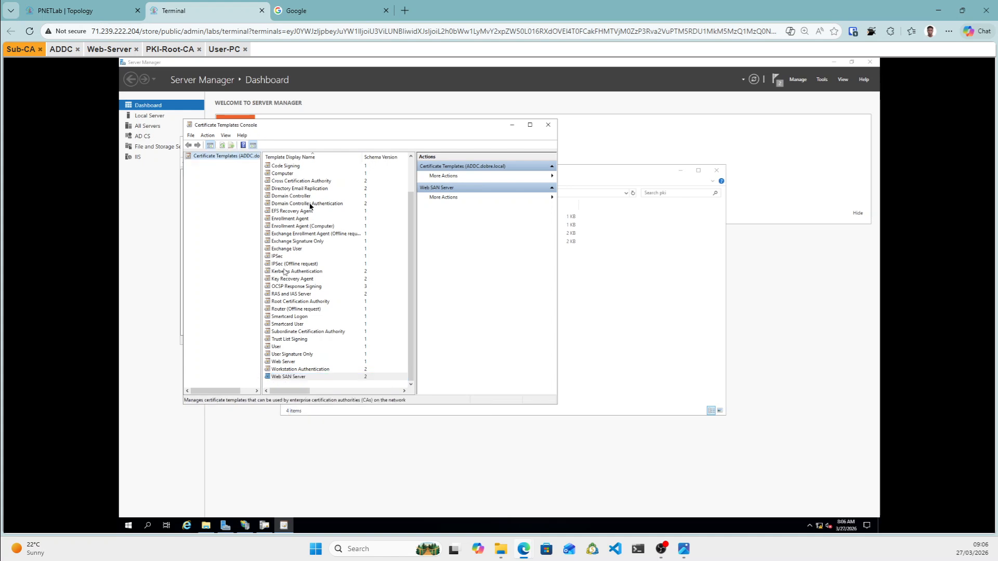
click(513, 130)
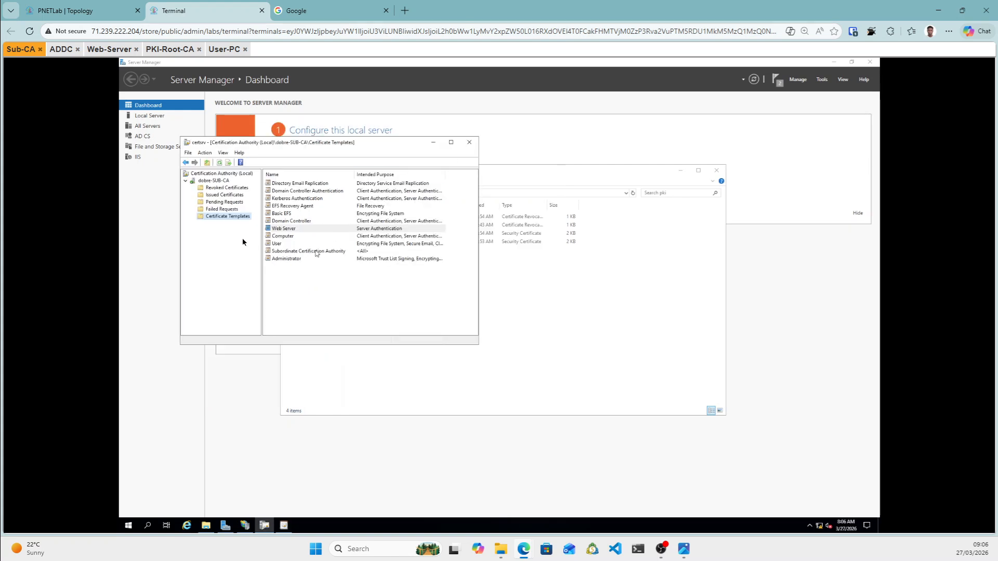
Enable Web SAN Server as a certificate template to issue on dobre-SUB-CA.
right_click(223, 217)
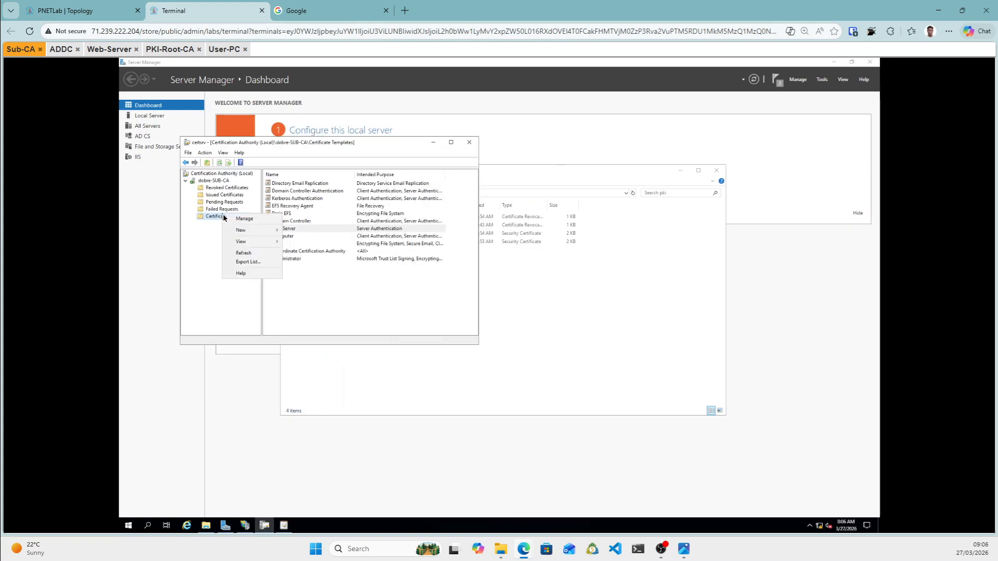
mouse_move(267, 233)
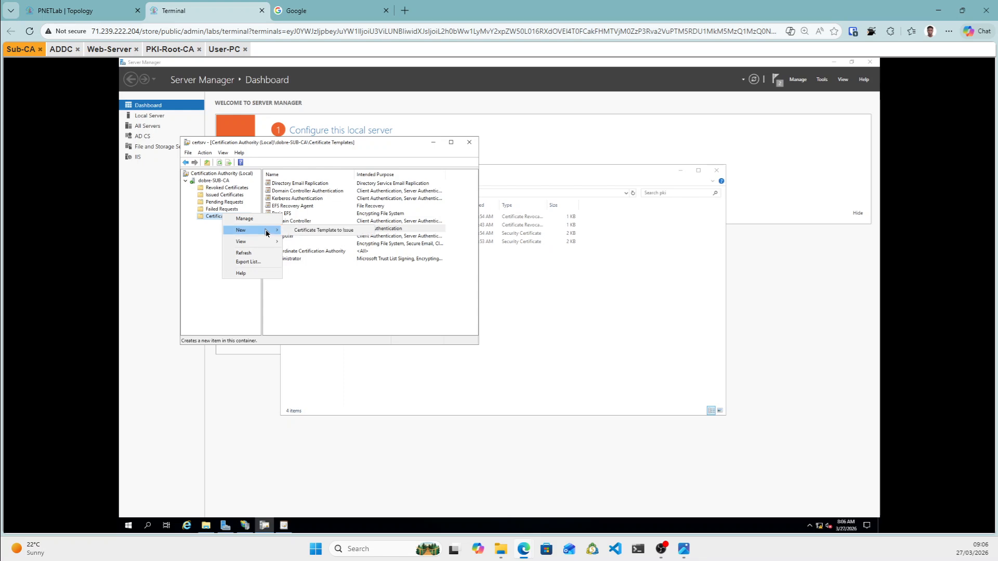
click(337, 231)
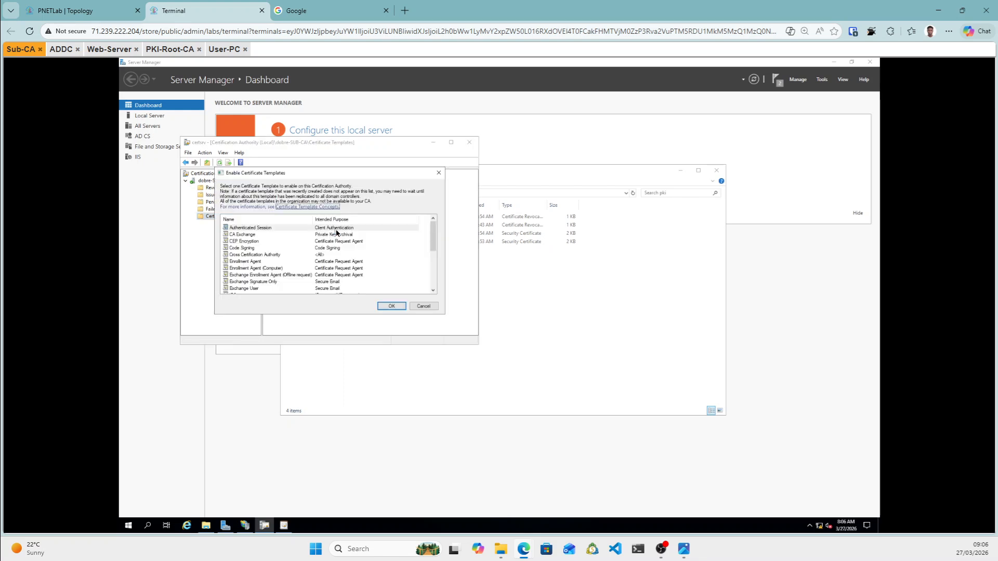
scroll(297, 260, down, 5)
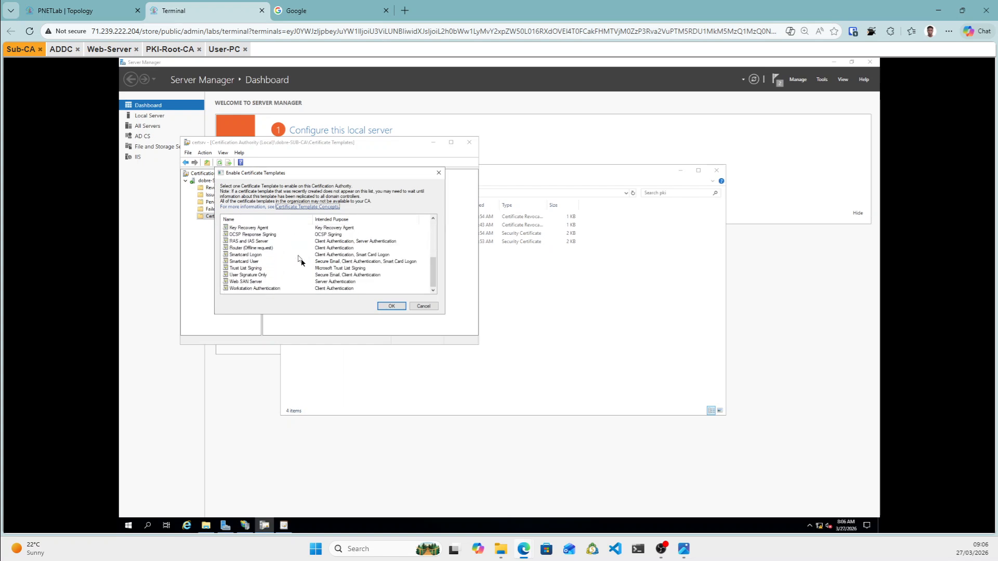
click(255, 285)
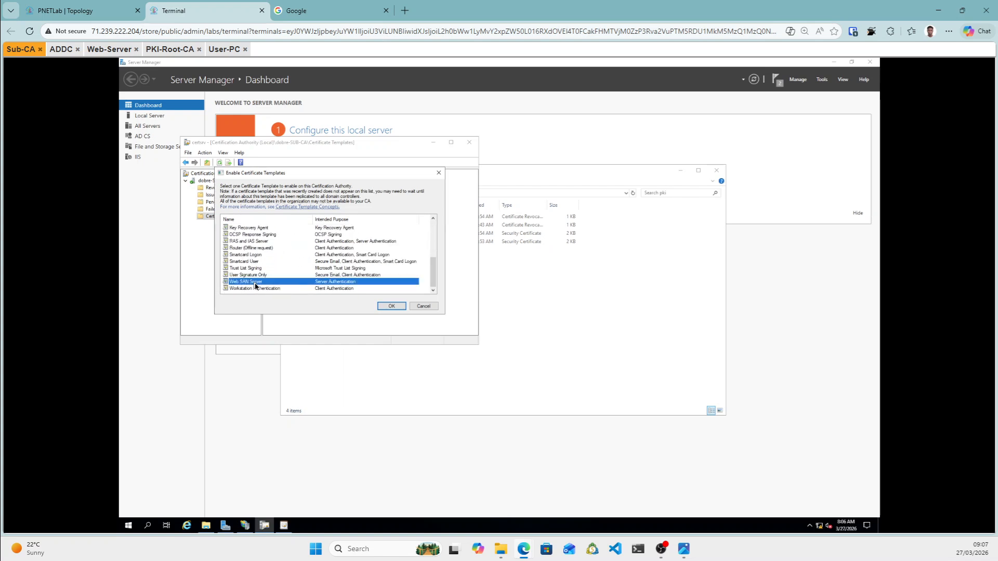
click(396, 306)
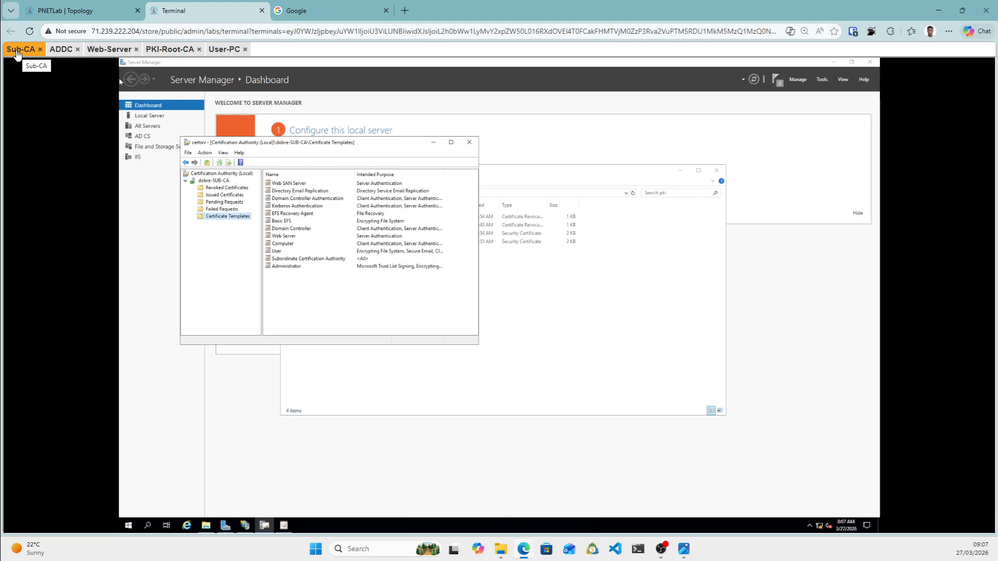
click(294, 185)
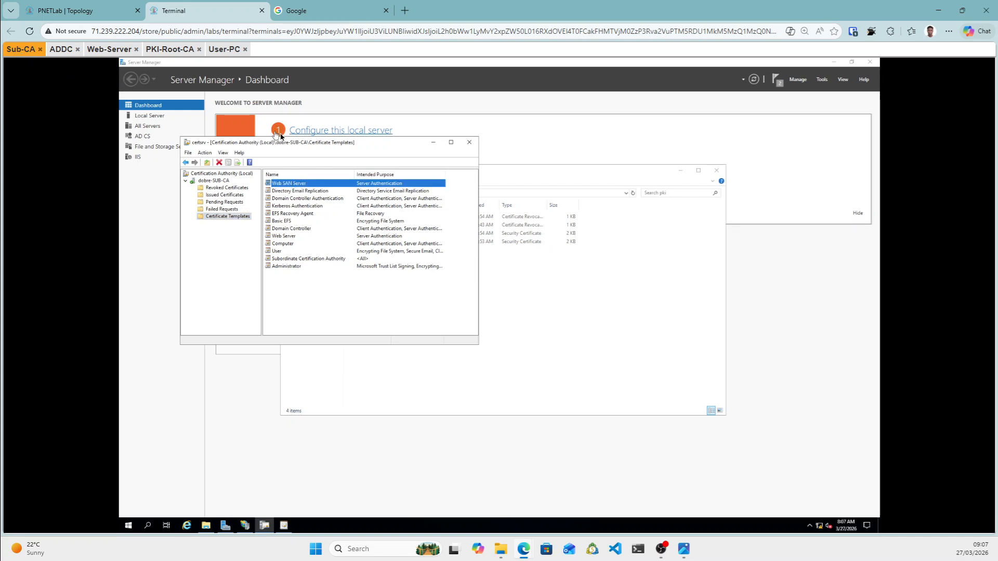
On the Web-Server, find mmc through search and launch Console1 from its System32 folder.
click(110, 50)
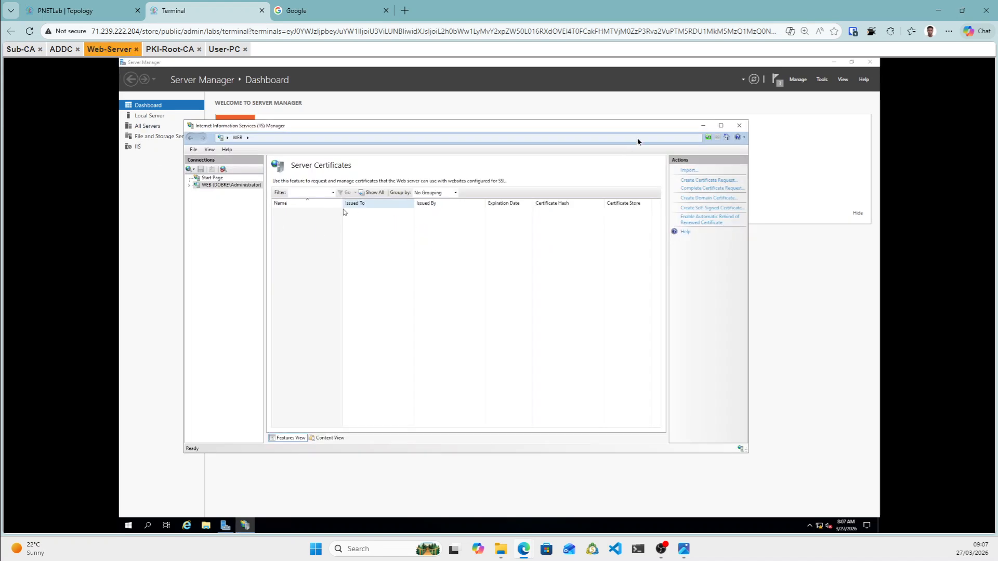
click(708, 130)
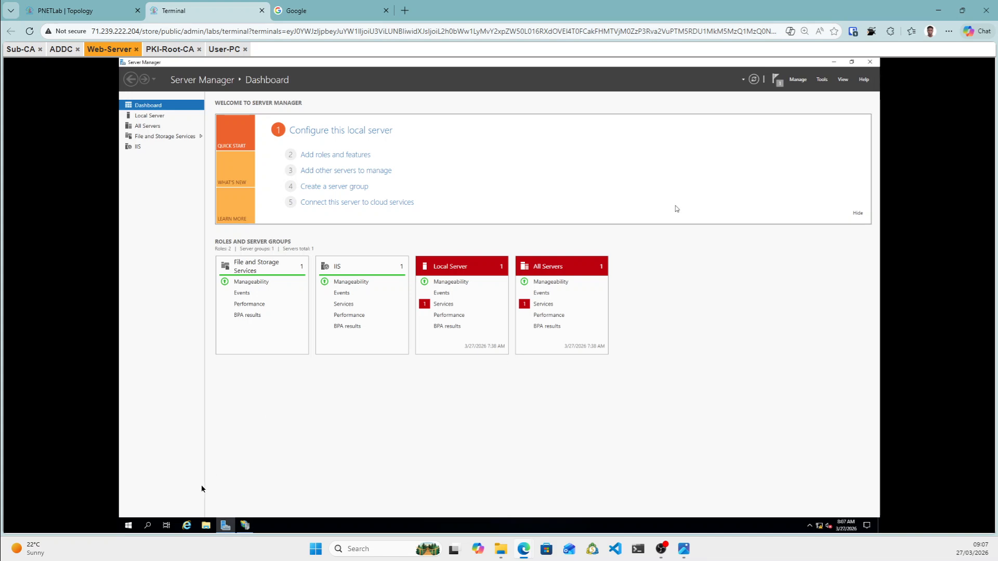
click(148, 526)
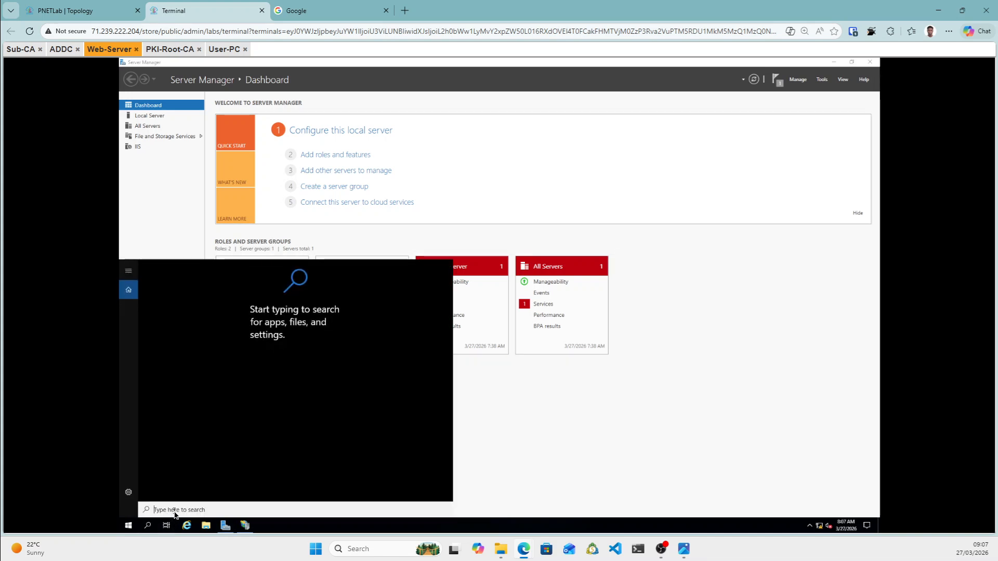
text(mmc)
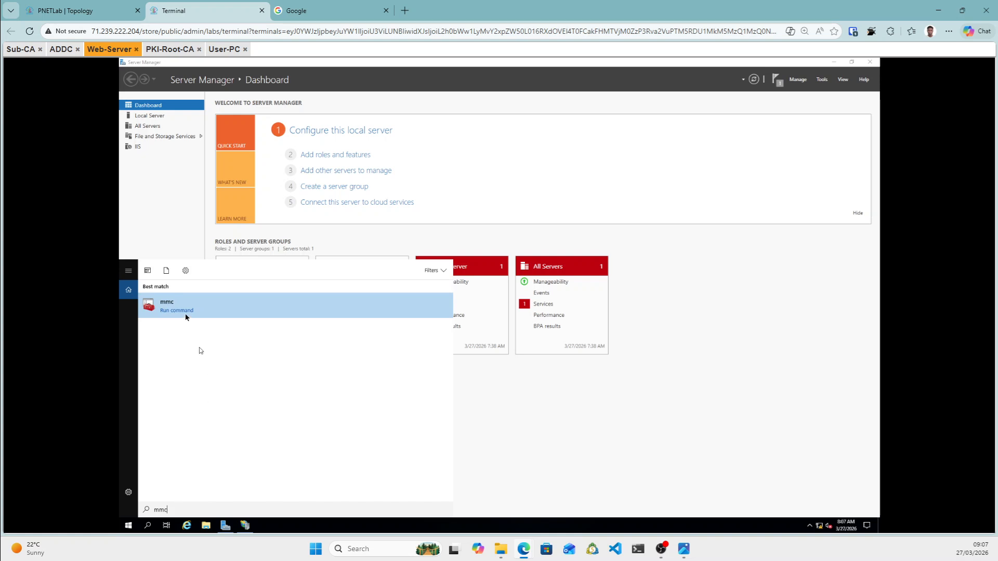
right_click(198, 308)
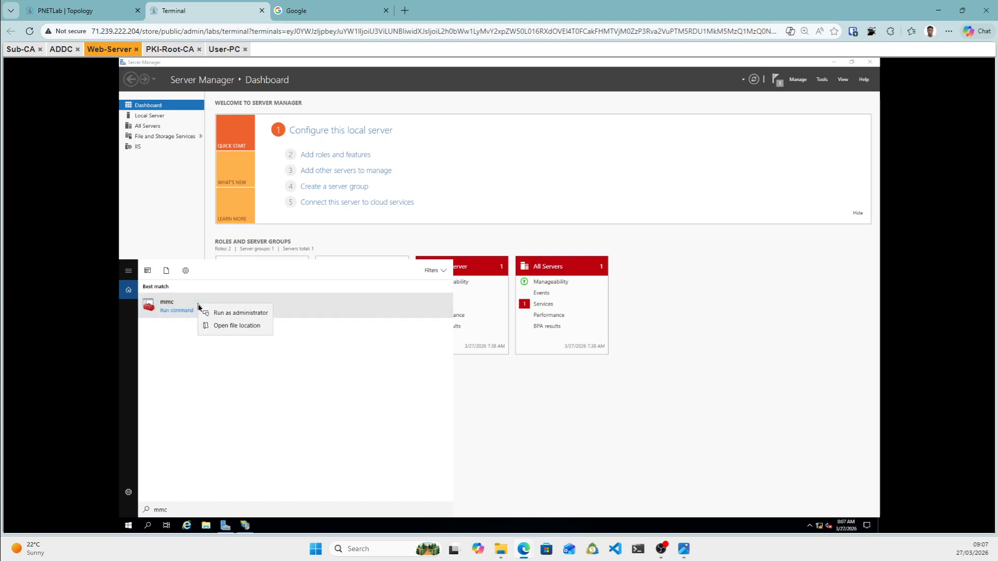
click(238, 328)
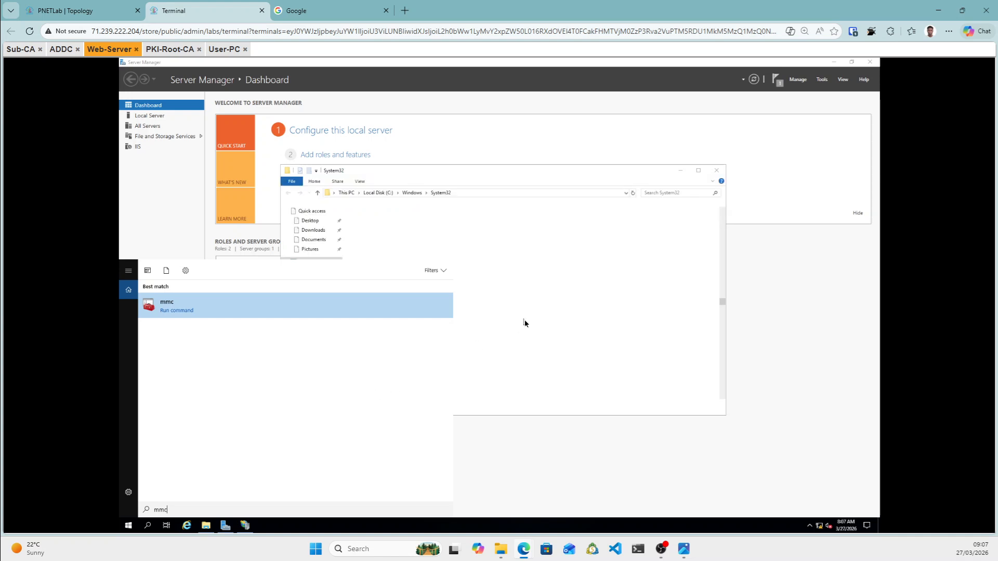
click(524, 320)
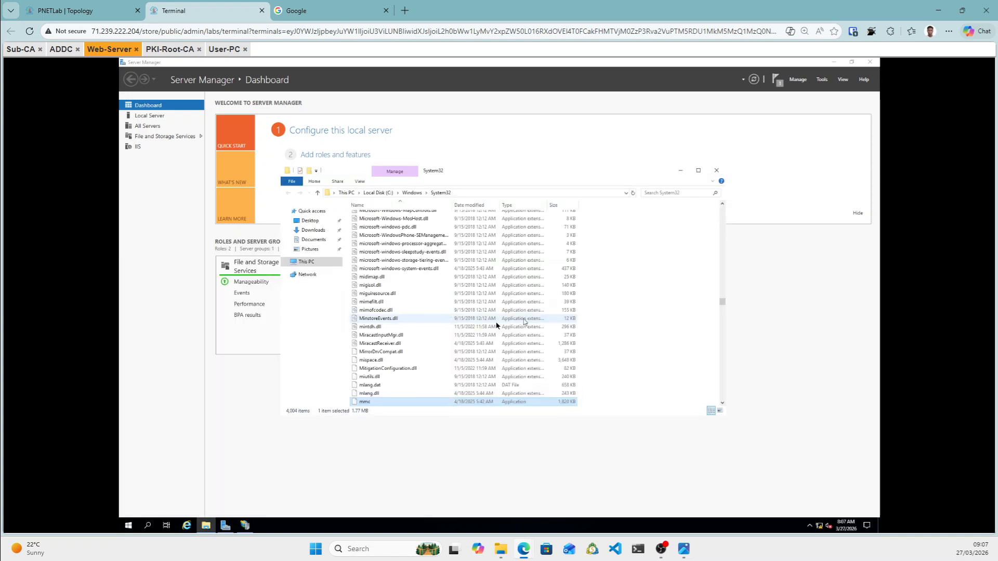
double_click(372, 403)
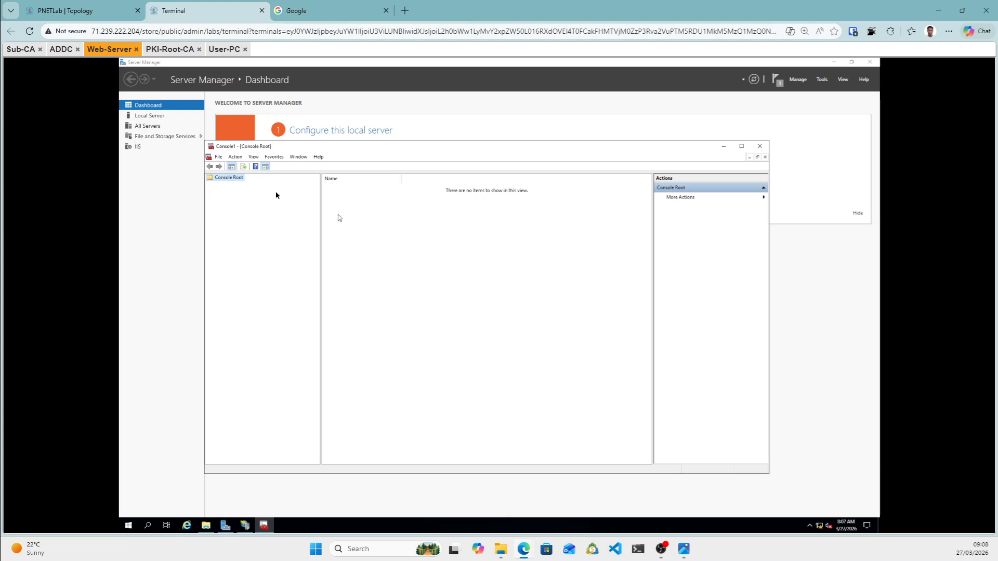
Add the Certificates snap-in for the Computer account on the local computer under Console Root.
click(218, 157)
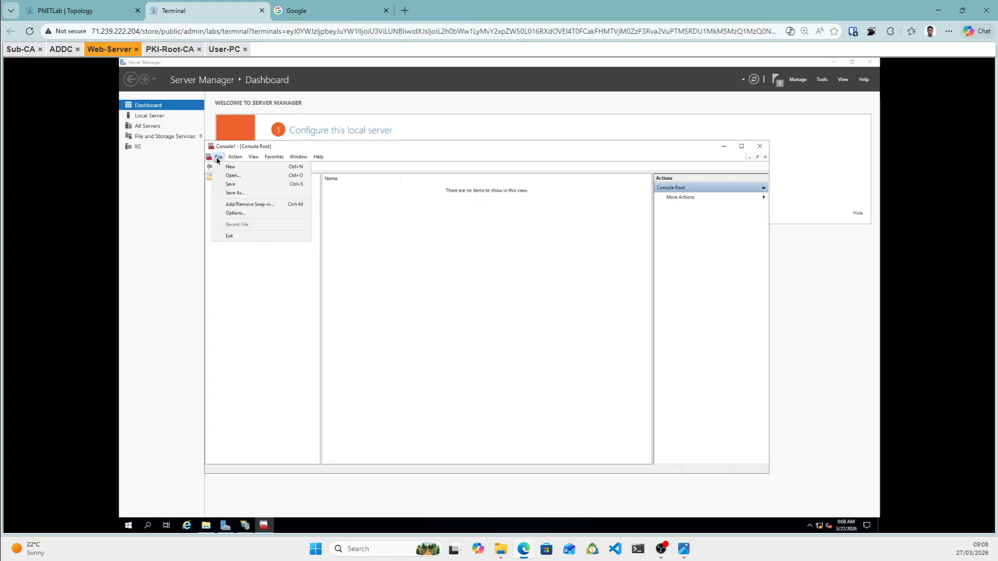
click(248, 205)
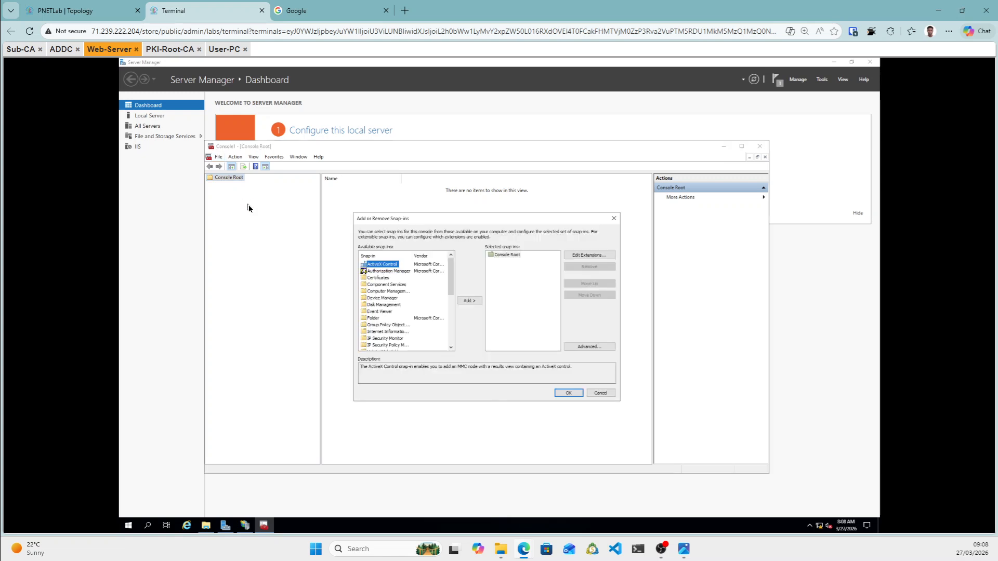
click(379, 278)
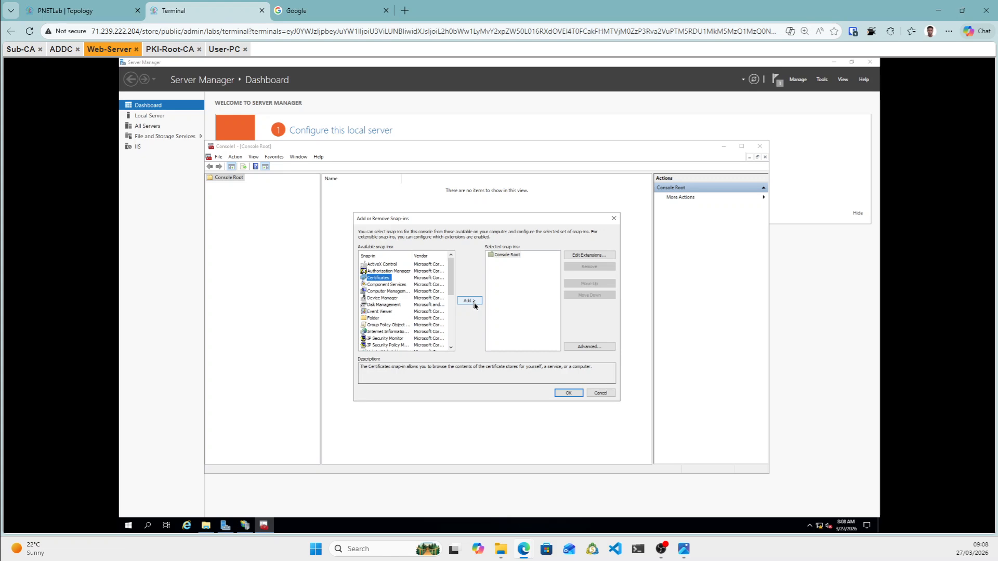
click(469, 300)
click(388, 268)
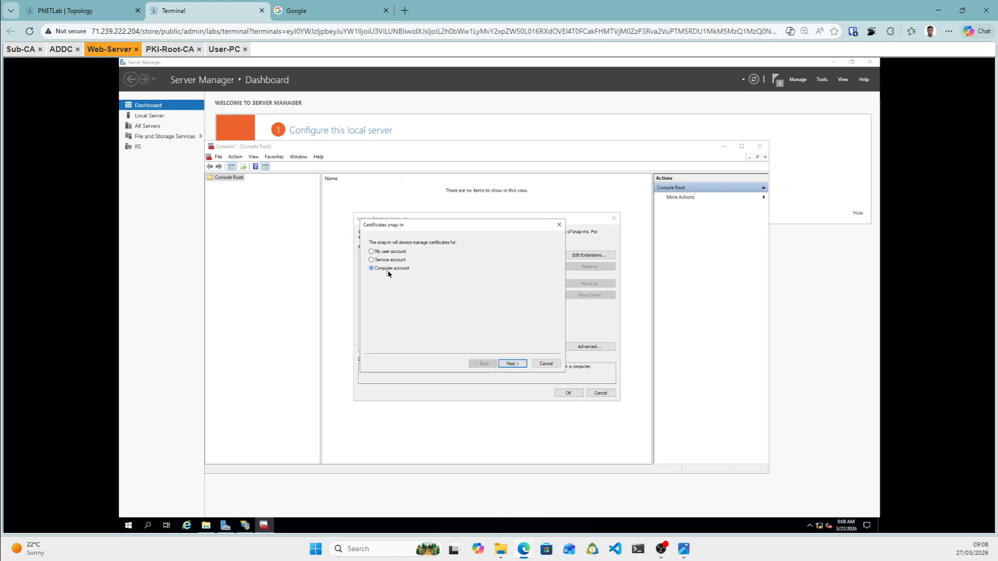
click(523, 365)
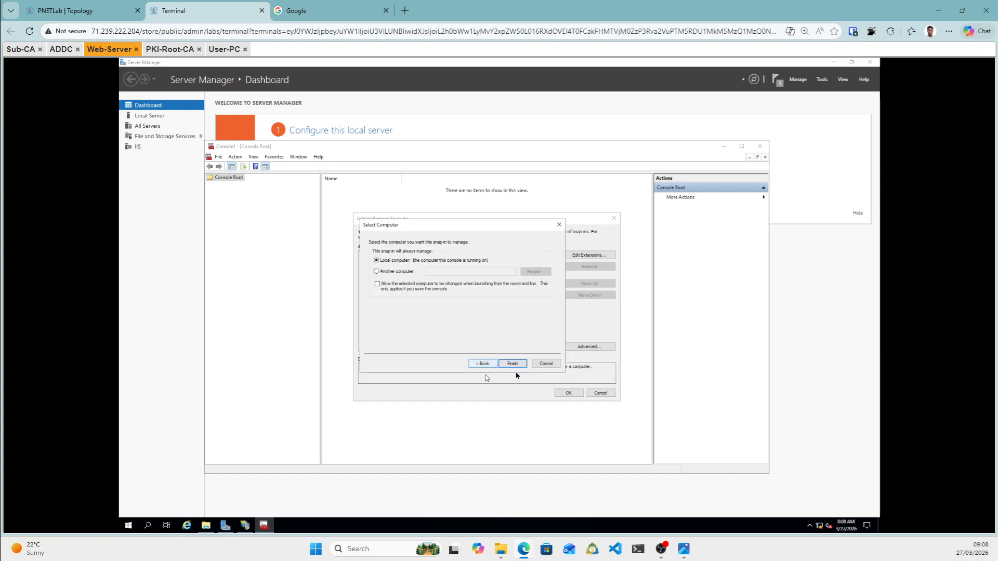
click(569, 393)
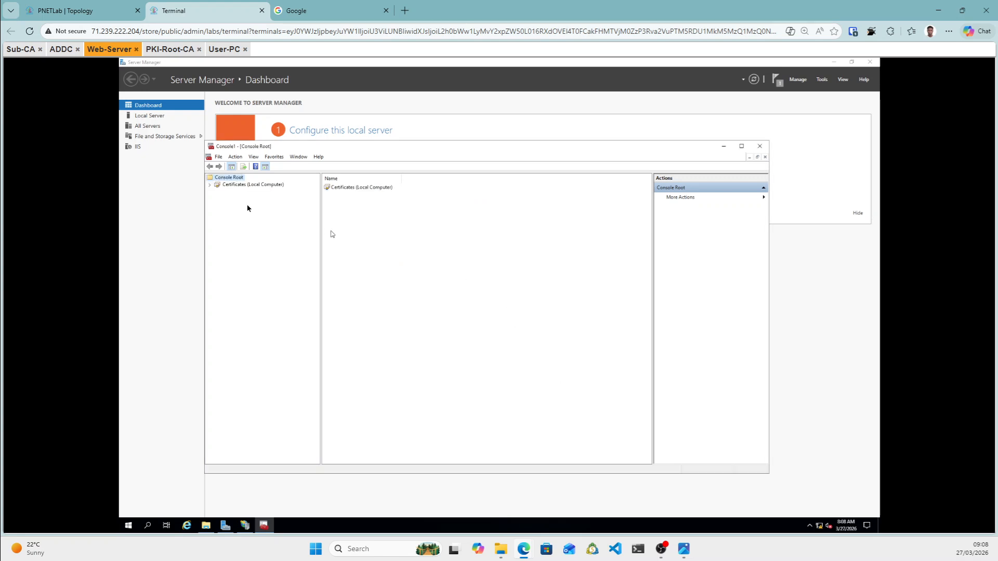
Expand Certificates (Local Computer) and confirm the Personal store holds no certificates.
click(210, 185)
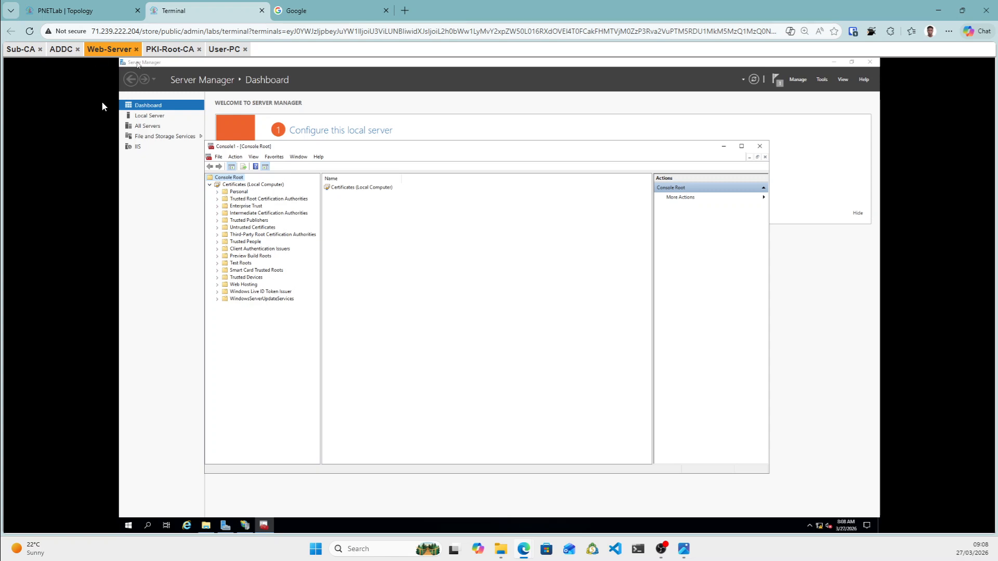
click(240, 195)
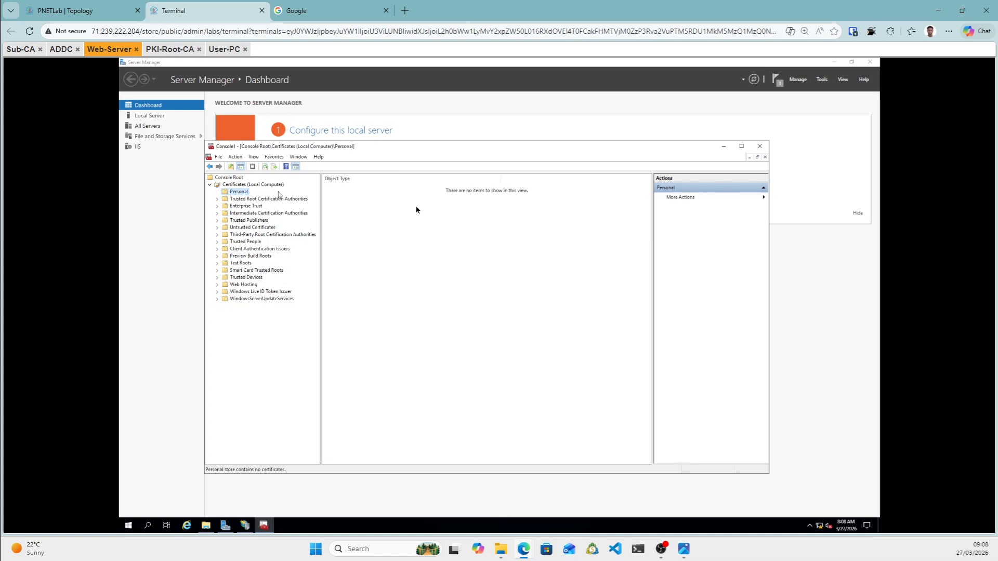
right_click(240, 196)
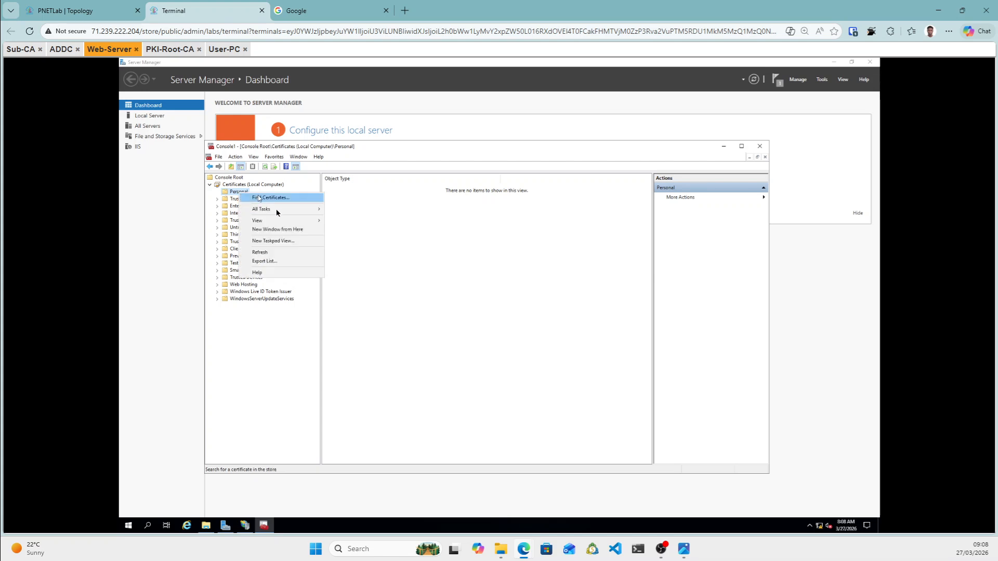
mouse_move(277, 212)
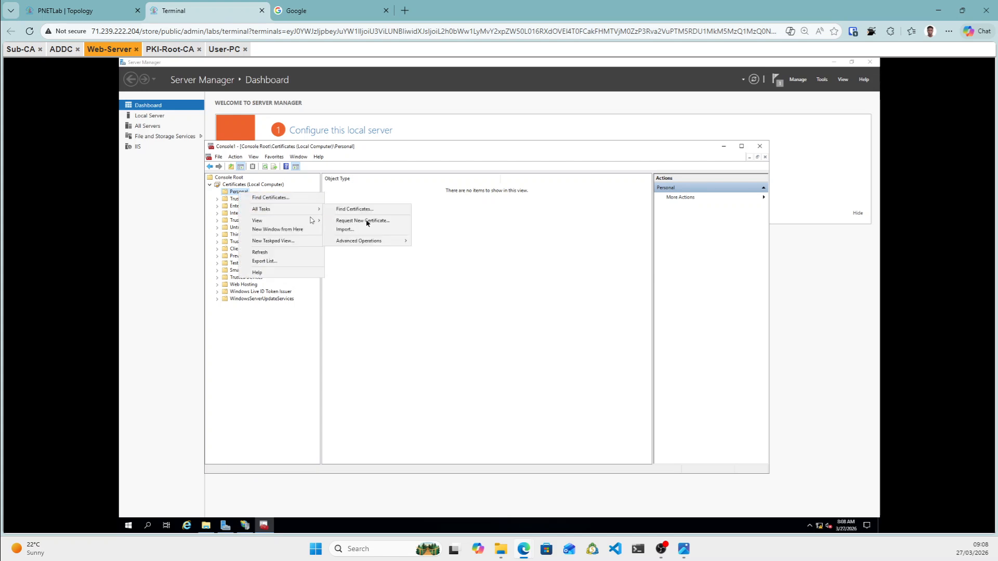
click(378, 273)
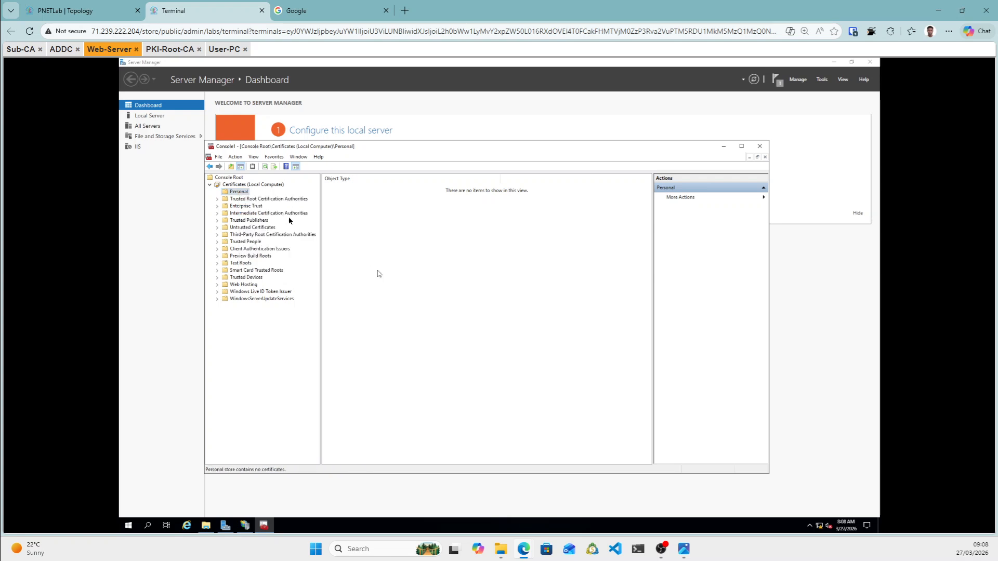
Review the Trusted Root Certification Authorities certificates, then return to the PNETLab topology.
double_click(246, 200)
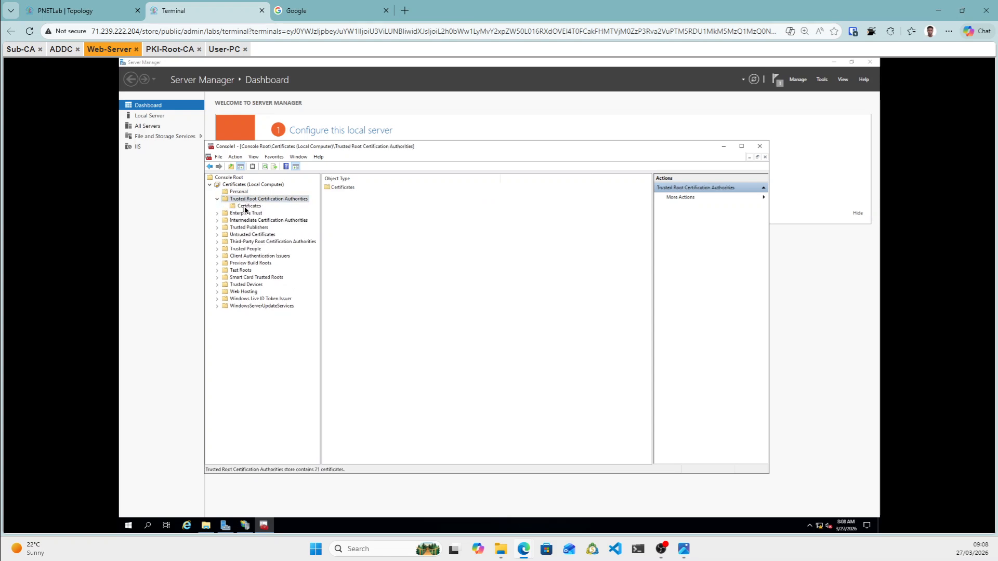
click(245, 207)
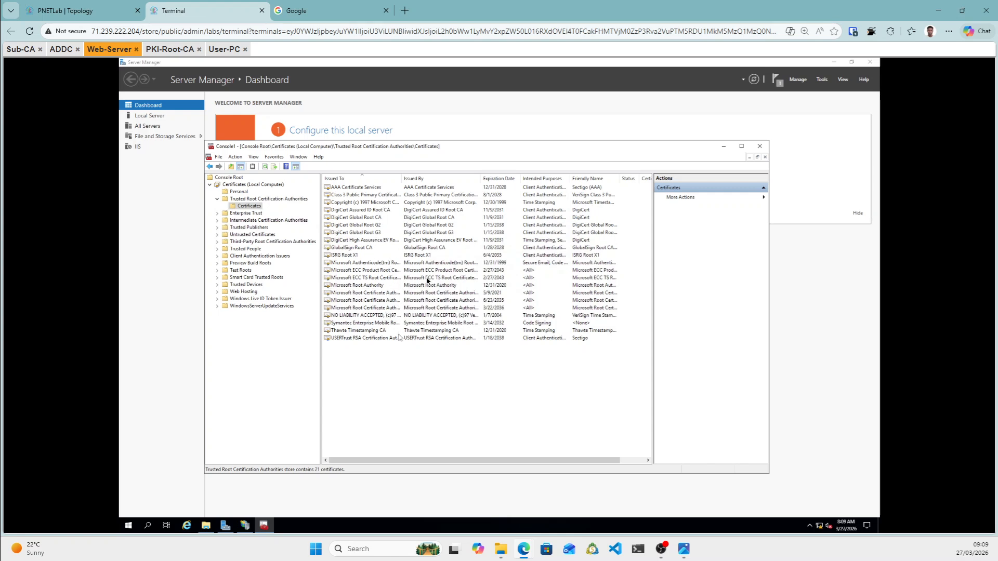
click(123, 15)
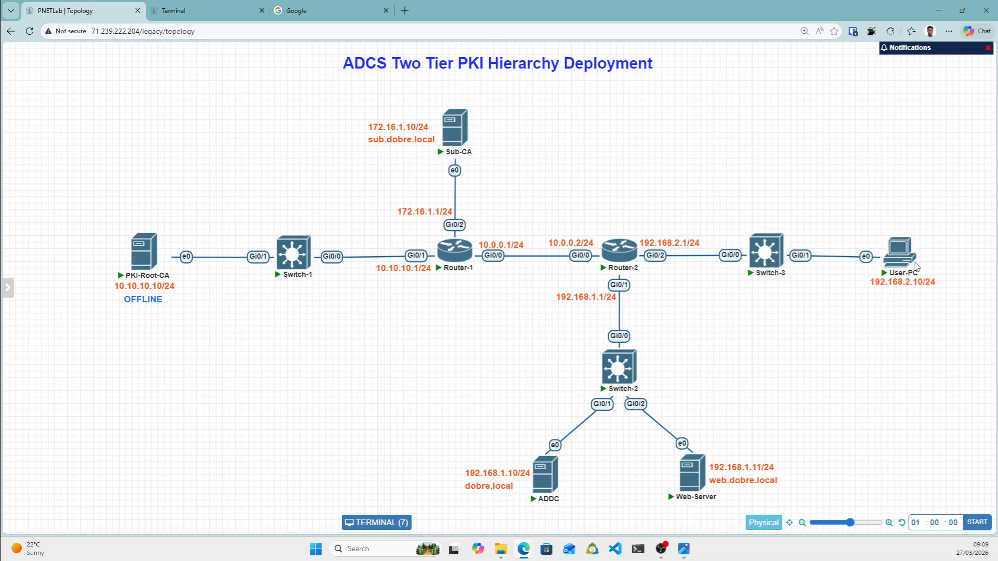
Open the ADDC console and send Ctrl+Alt+Del through Guacamole's on-screen keyboard.
mouse_move(905, 242)
click(546, 486)
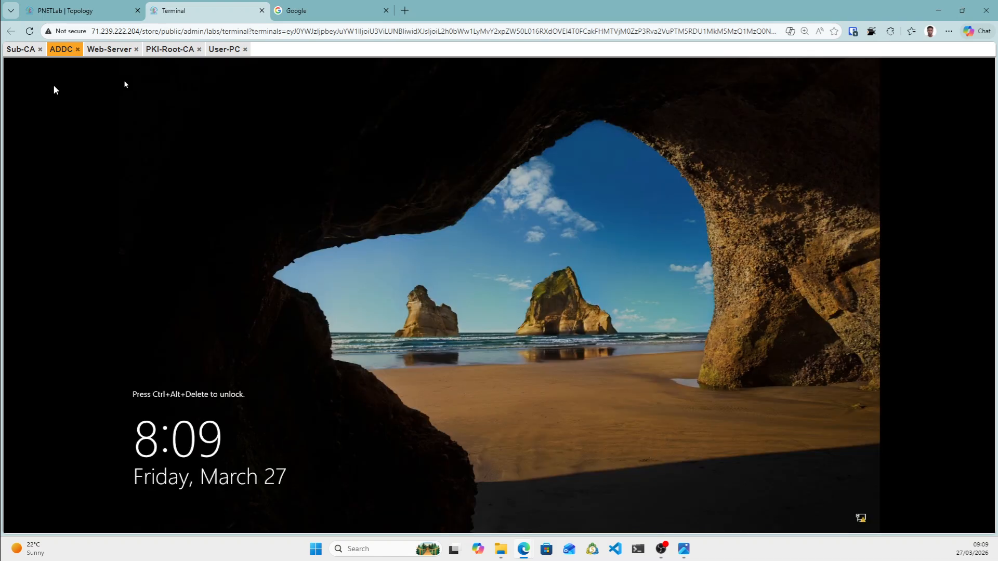
key(ctrl+alt+shift)
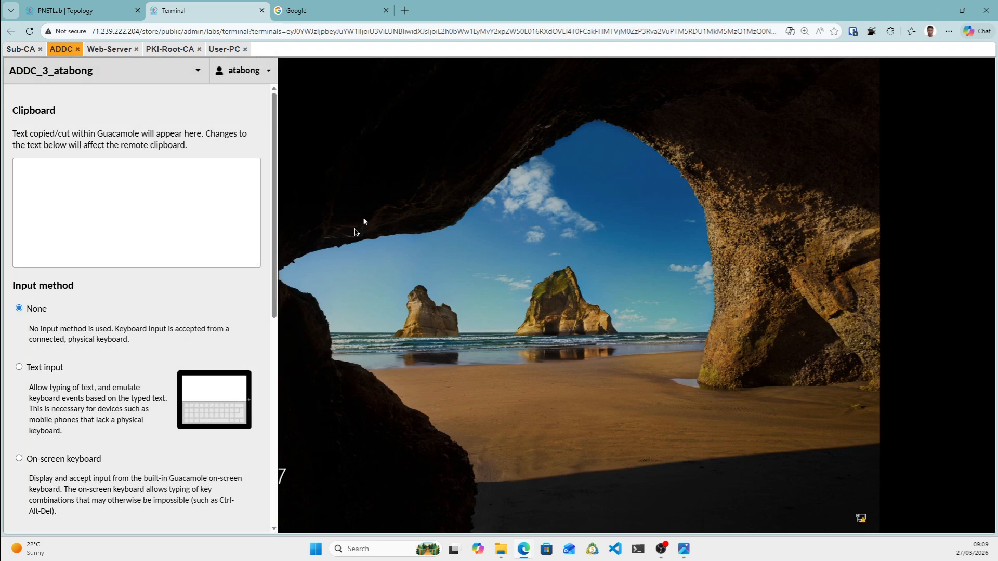
click(38, 462)
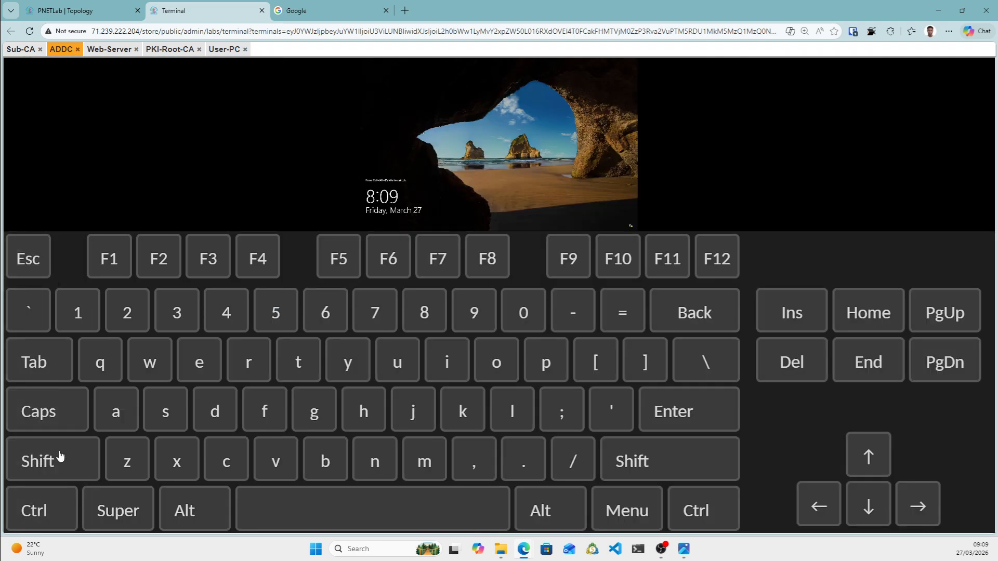
click(39, 510)
click(187, 511)
click(784, 360)
Switch input back to the physical keyboard and sign in with the domain administrator password.
key(ctrl+alt+shift)
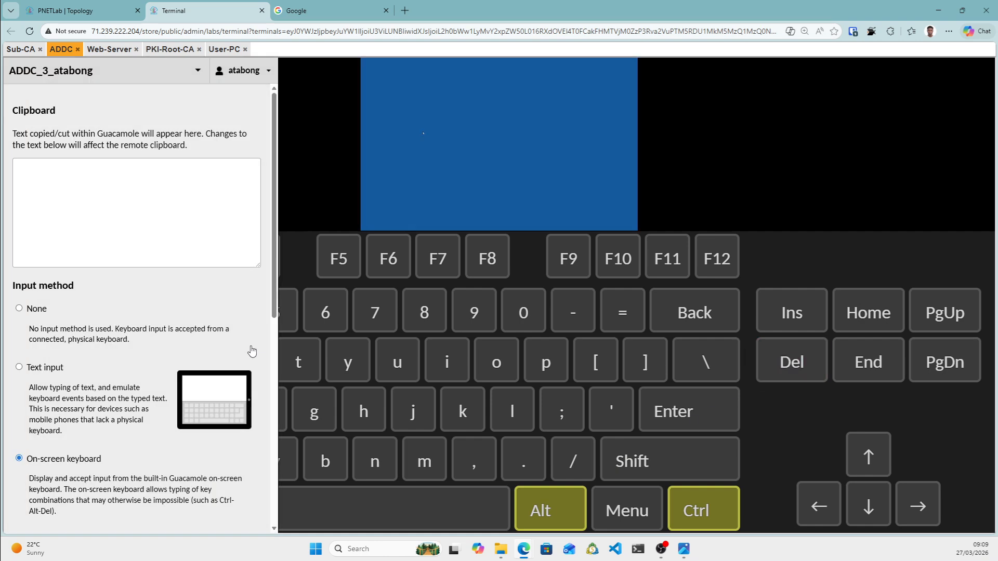
click(19, 311)
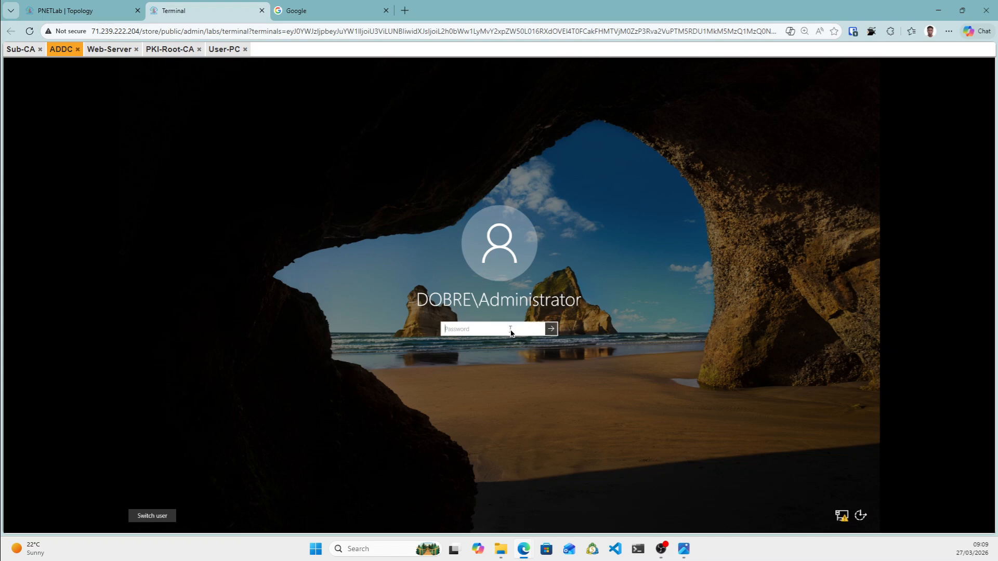
text(Pas••••)
key(Return)
key(Return)
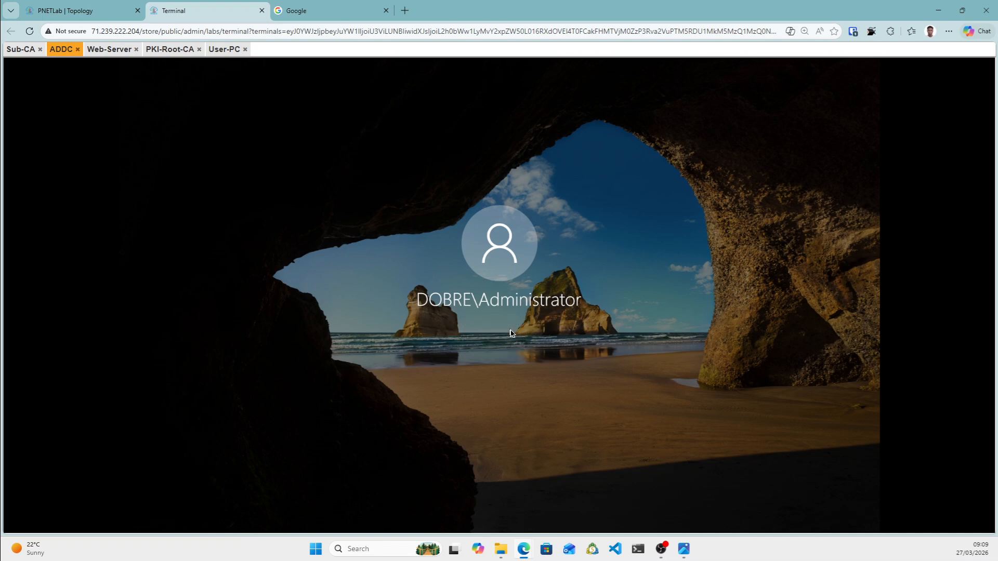
text(••••••)
key(Return)
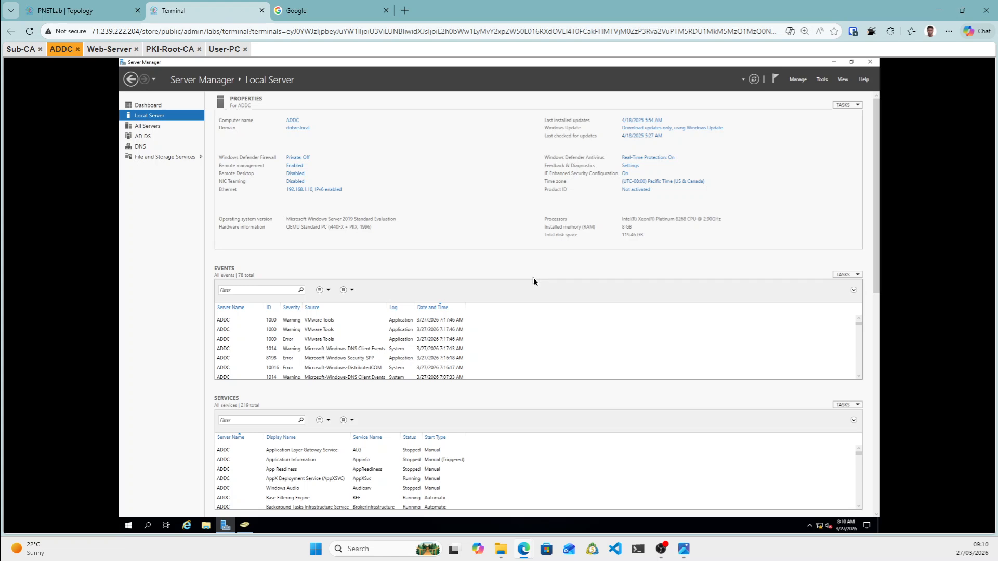
Open Group Policy Management and expand Forest: dobre.local > Domains > dobre.local > Group Policy Objects.
click(823, 80)
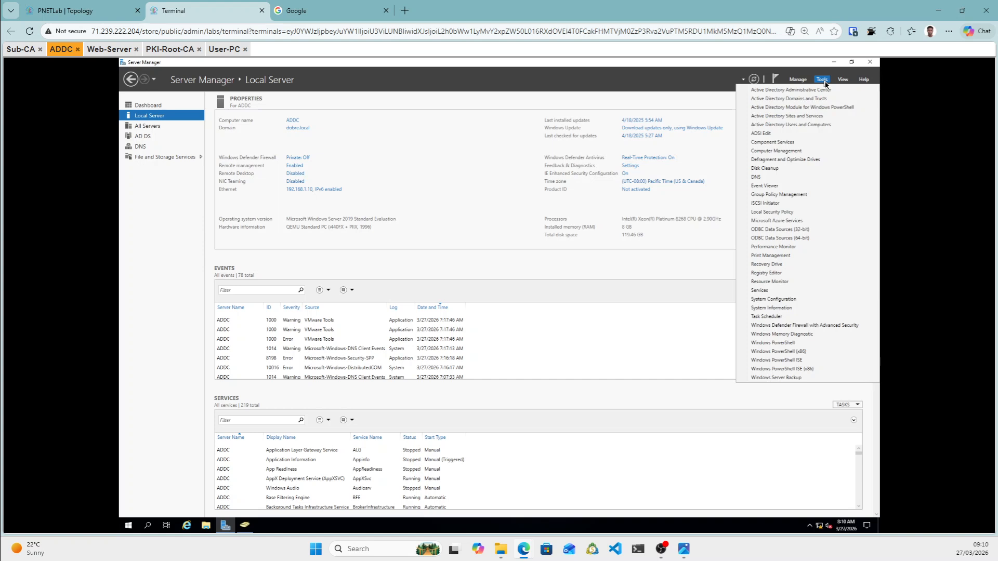
click(776, 196)
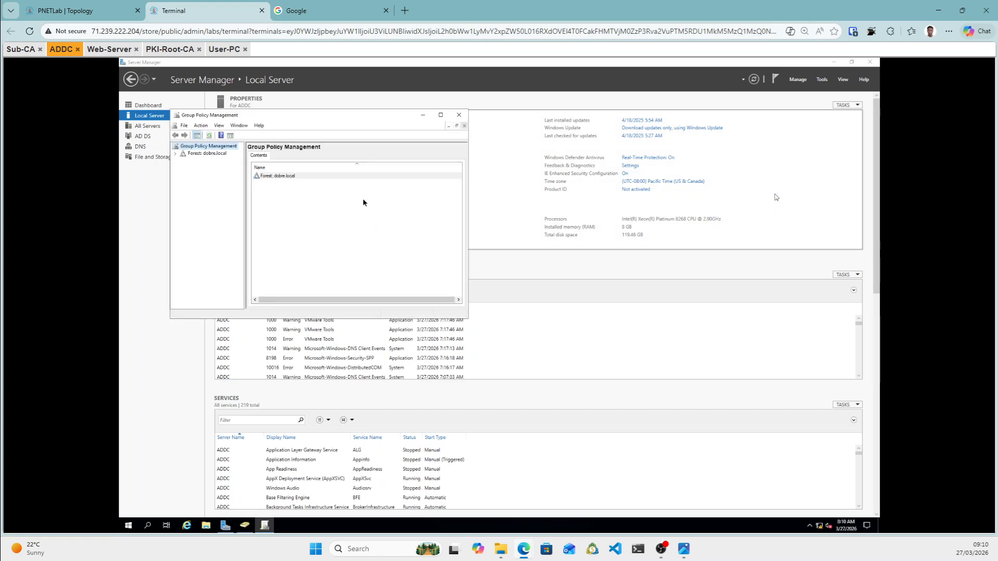
click(175, 153)
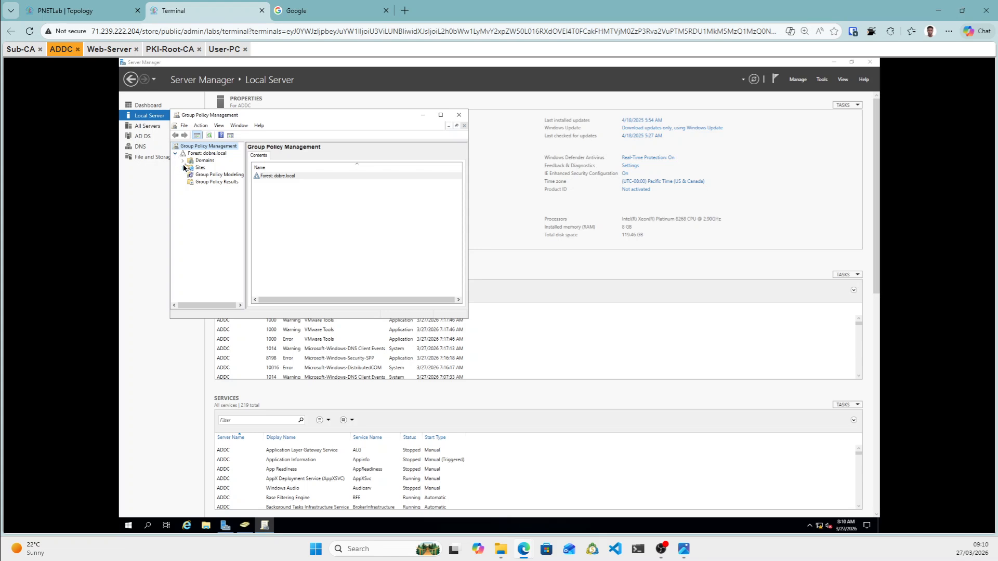
click(183, 161)
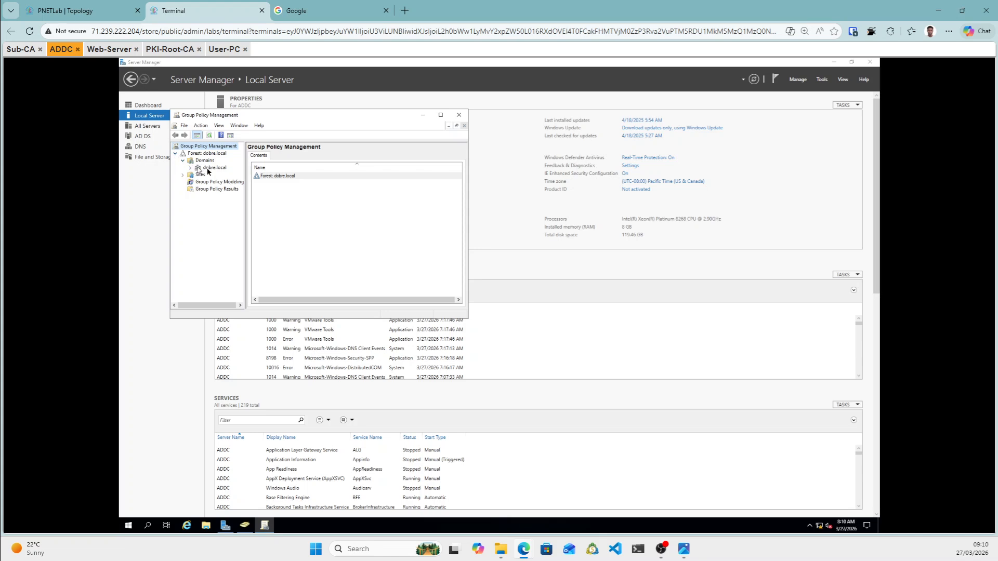
click(191, 168)
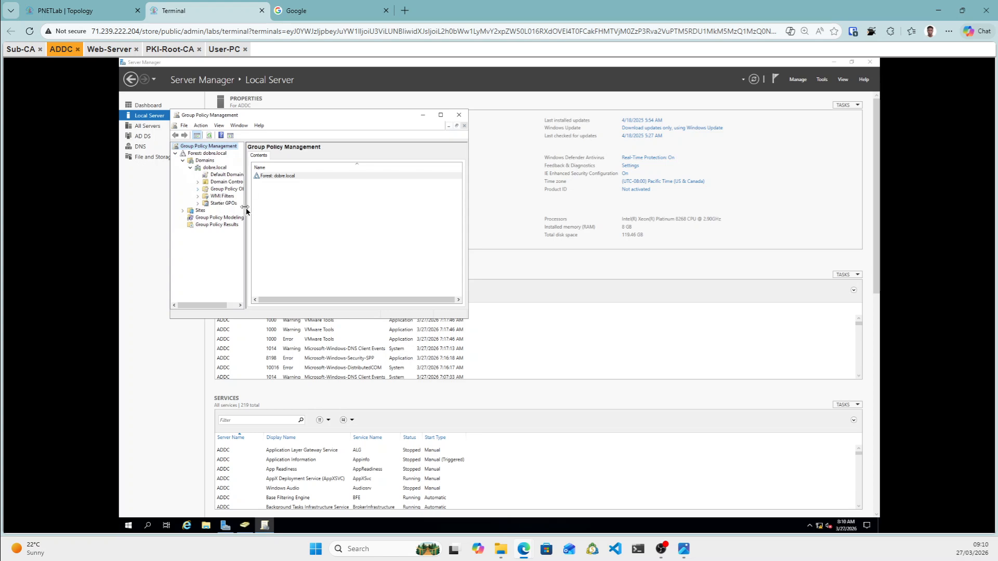
drag(258, 210, 273, 206)
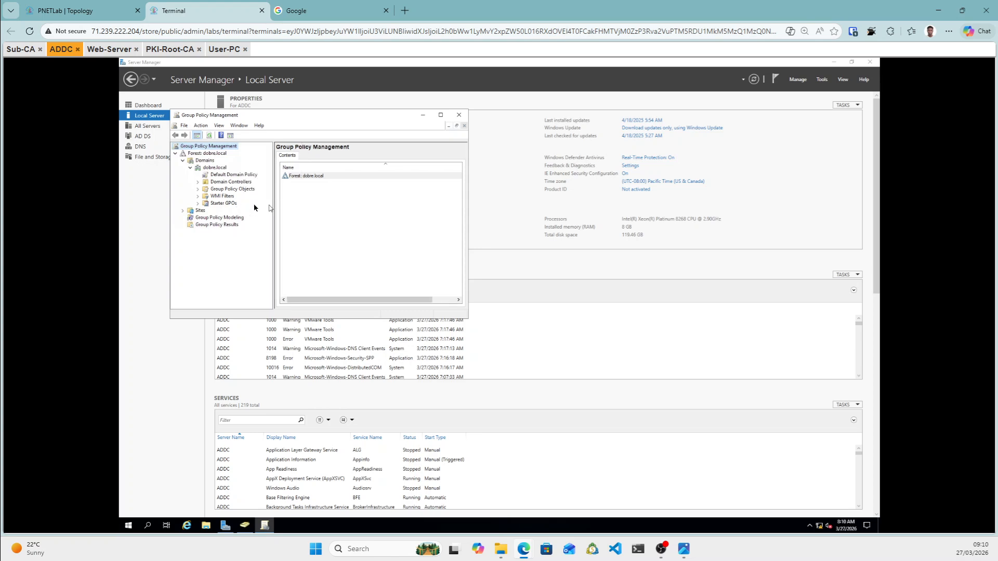
click(199, 190)
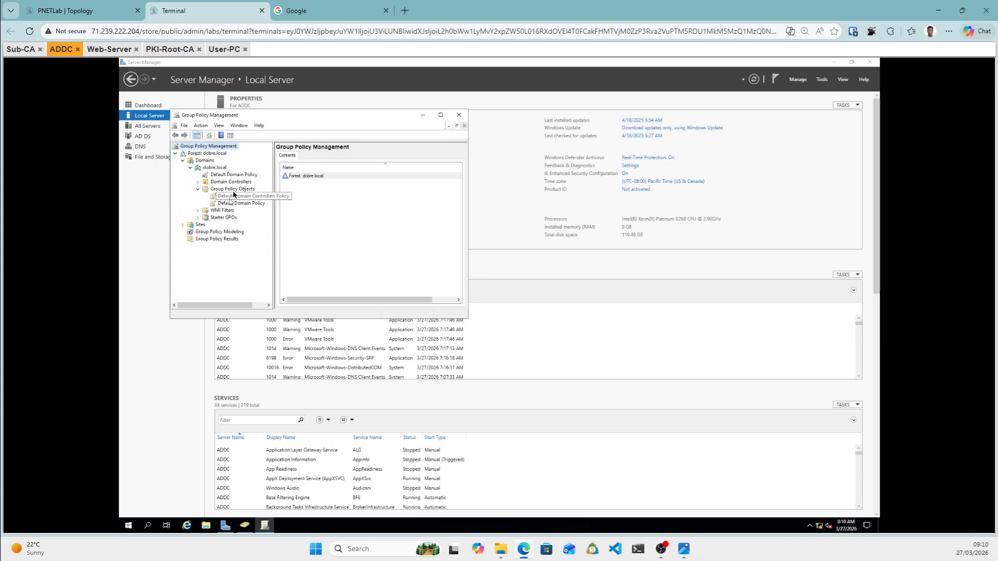
Create a new GPO named 'Certificate Inattlation' under Group Policy Objects.
click(234, 191)
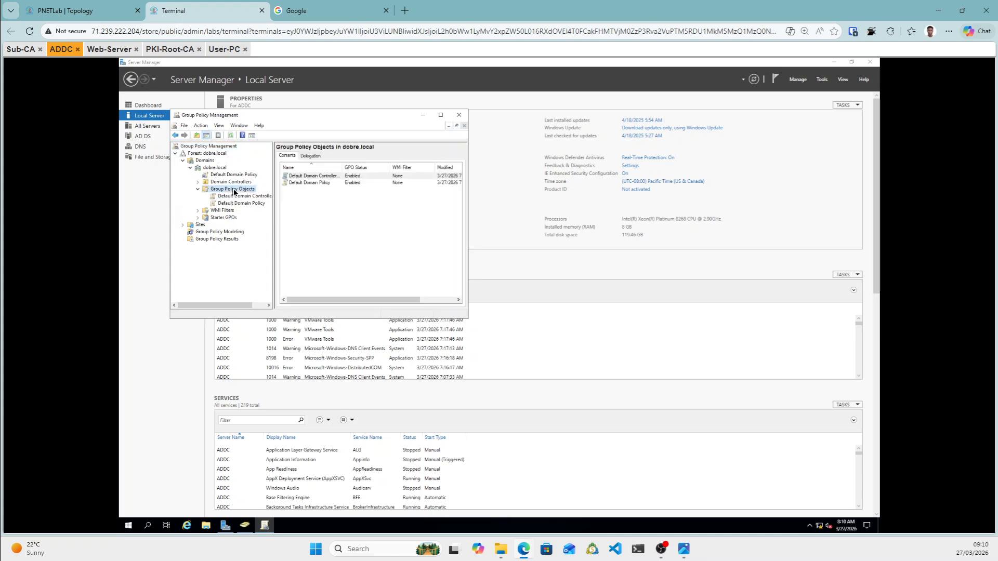
right_click(233, 190)
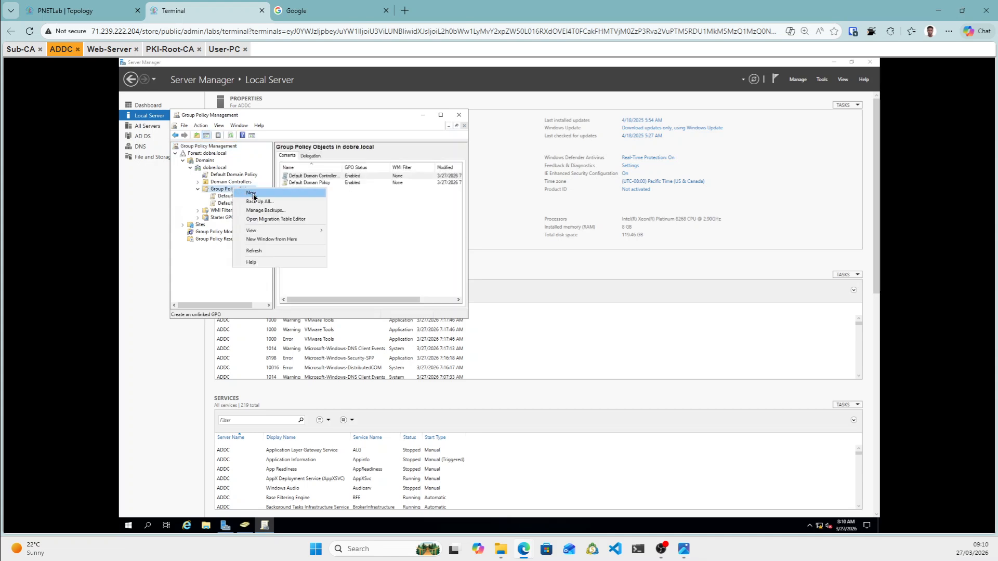
click(251, 193)
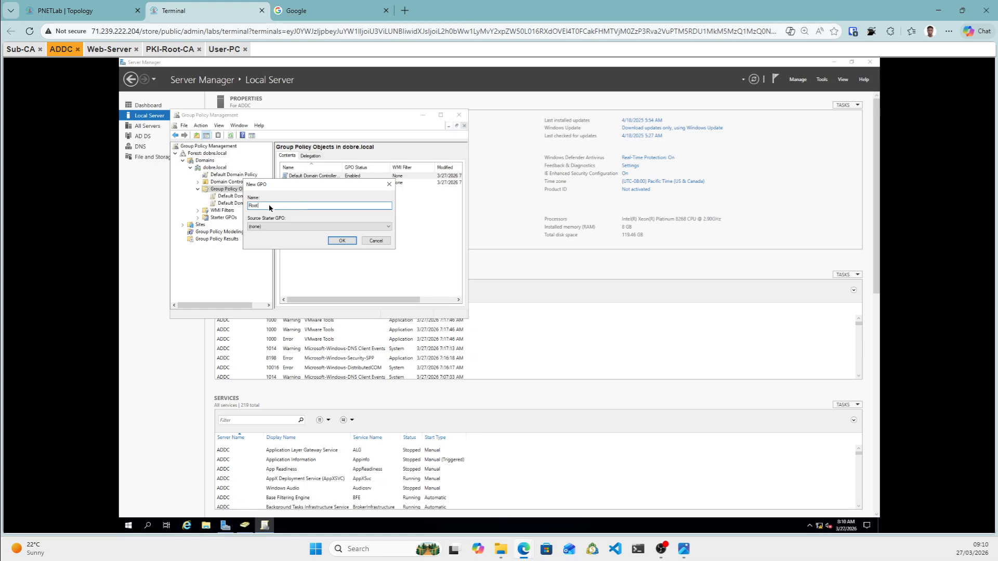
key(BackSpace)
key(BackSpace)
key(BackSpace)
key(BackSpace)
key(BackSpace)
key(BackSpace)
text(Certificate Authn)
click(341, 240)
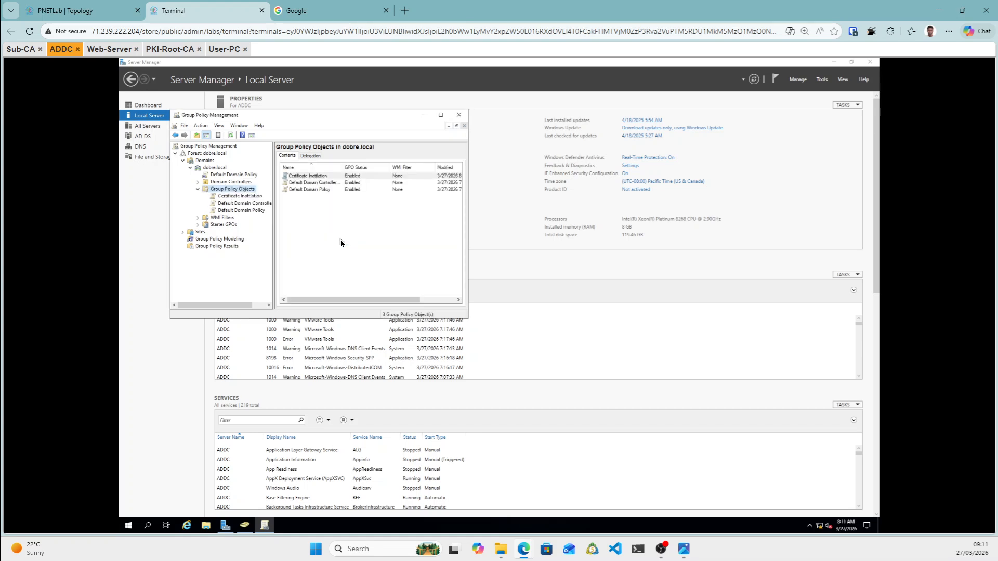
Open the Certificate Inattlation GPO in the Group Policy editor.
click(242, 196)
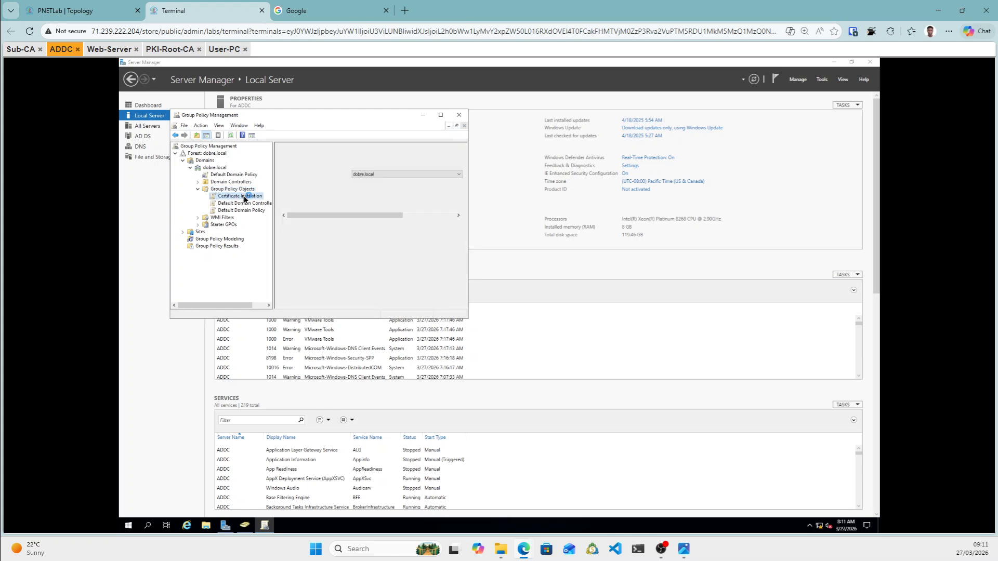
right_click(244, 200)
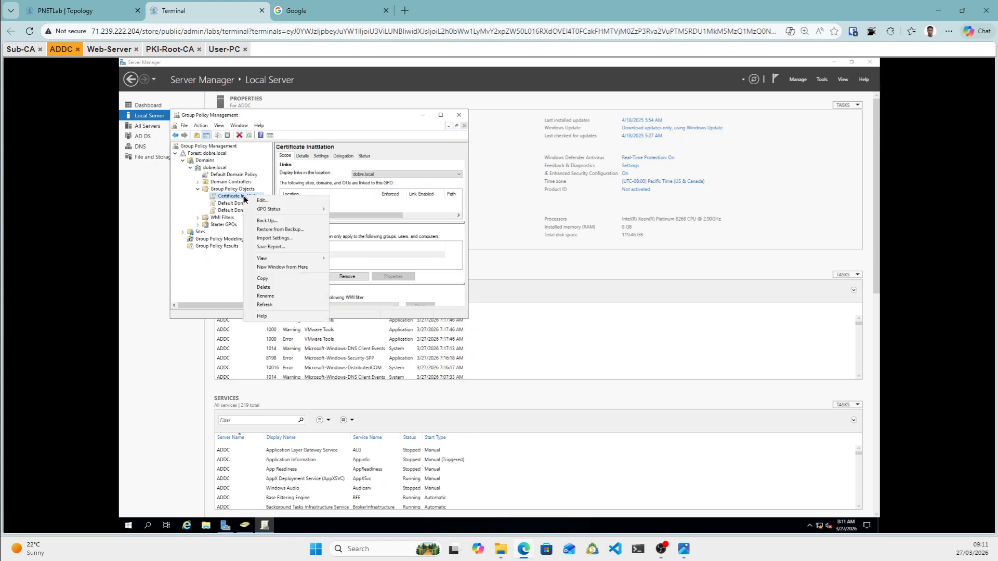
mouse_move(289, 210)
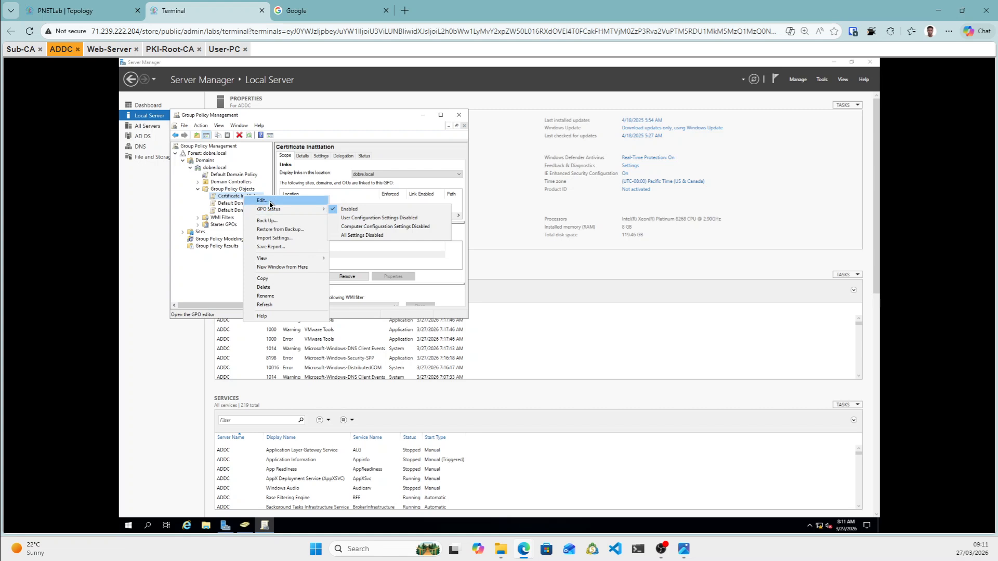
click(269, 202)
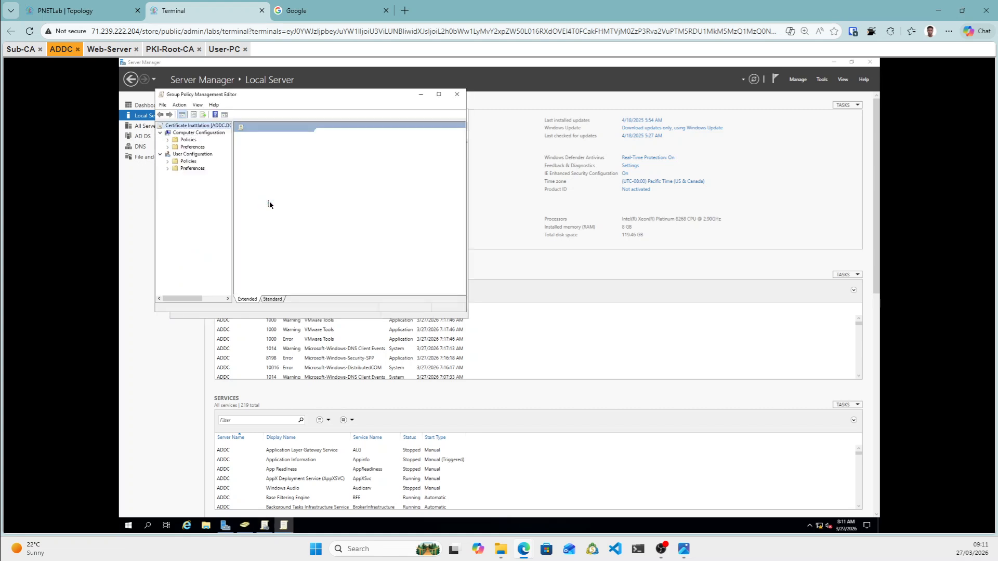
Navigate to Computer Configuration > Policies > Windows Settings > Security Settings > Public Key Policies.
double_click(183, 140)
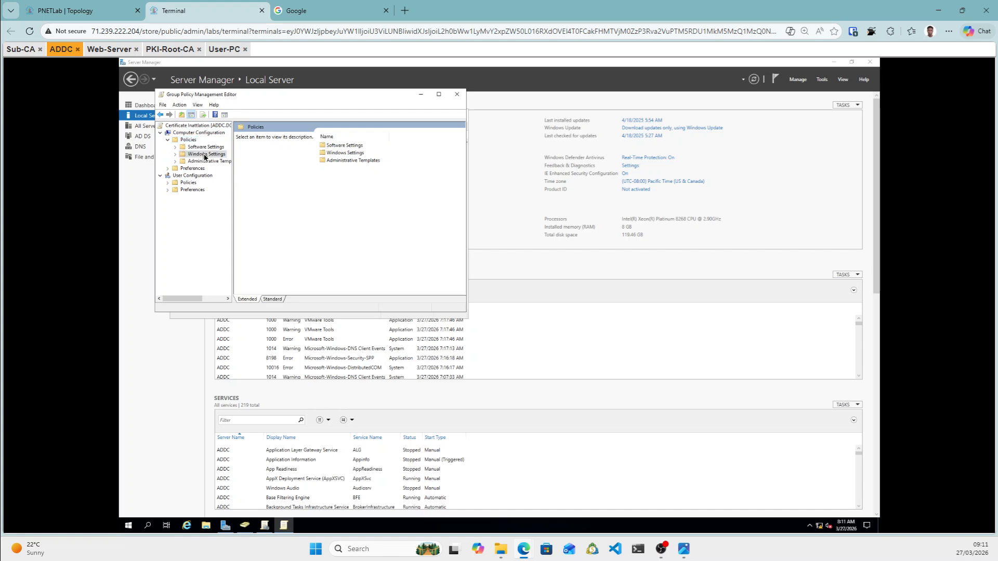
click(205, 155)
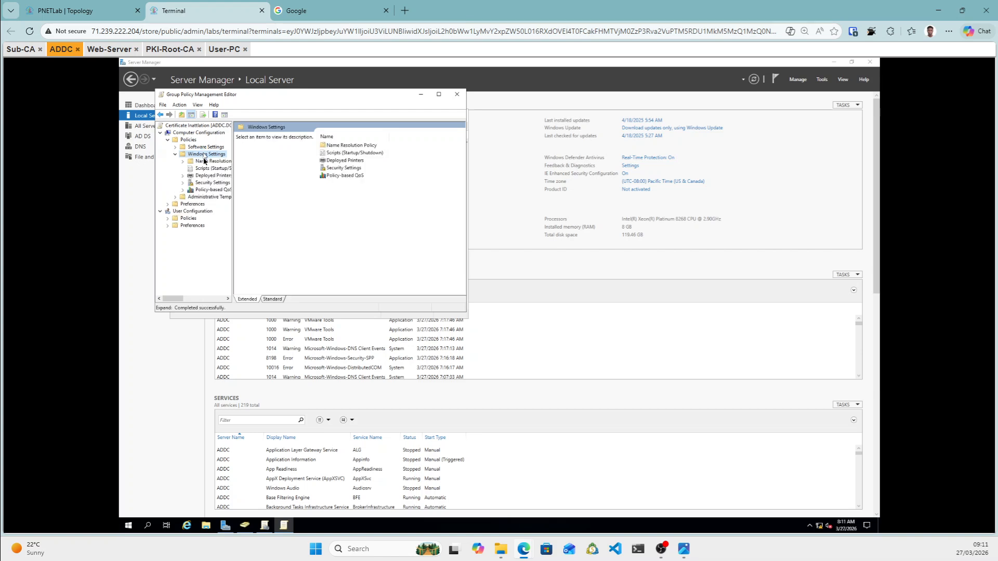
click(211, 183)
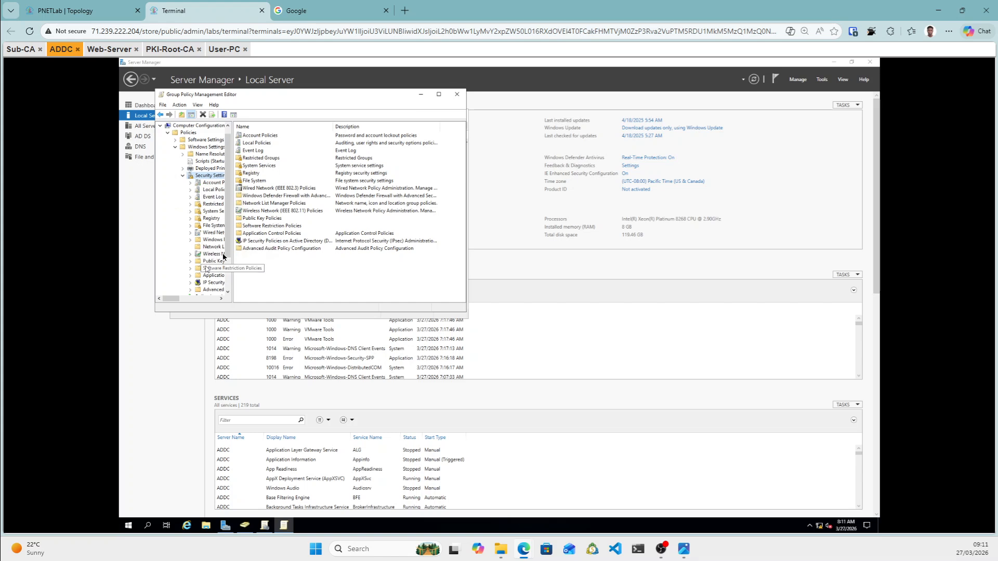
double_click(261, 218)
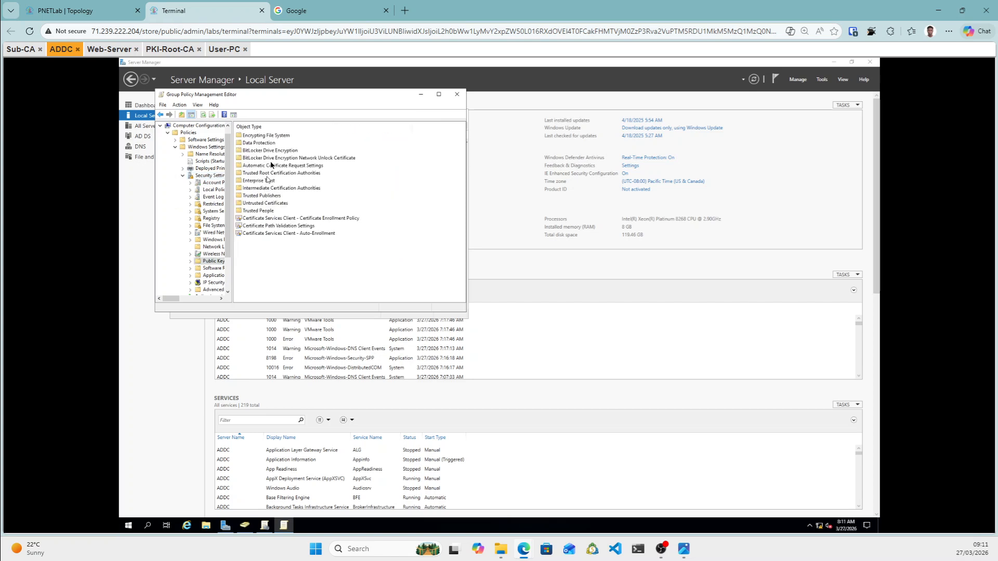
Set the Certificate Enrollment Policy's configuration model to Enabled and apply it.
right_click(288, 221)
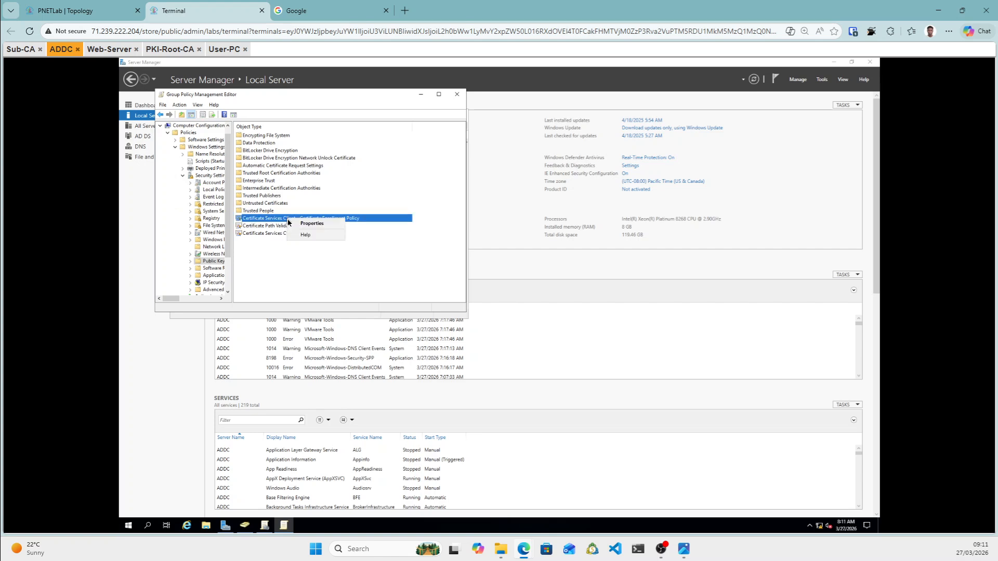
click(306, 223)
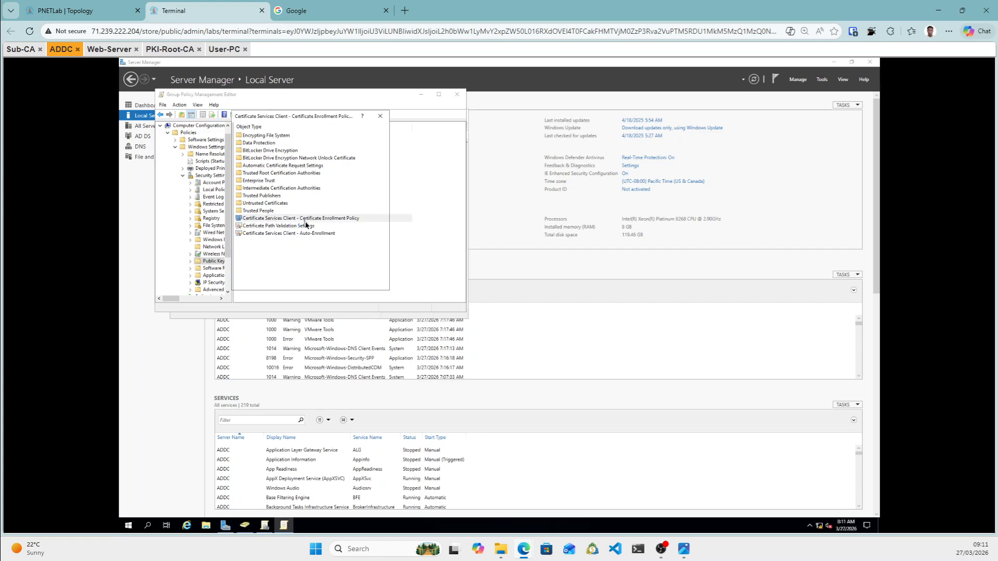
click(347, 146)
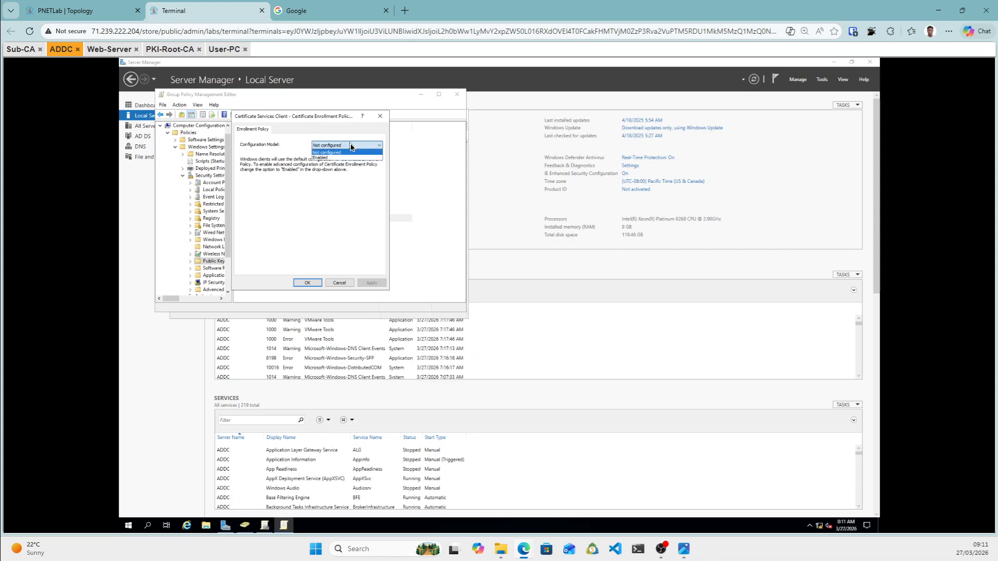
click(336, 158)
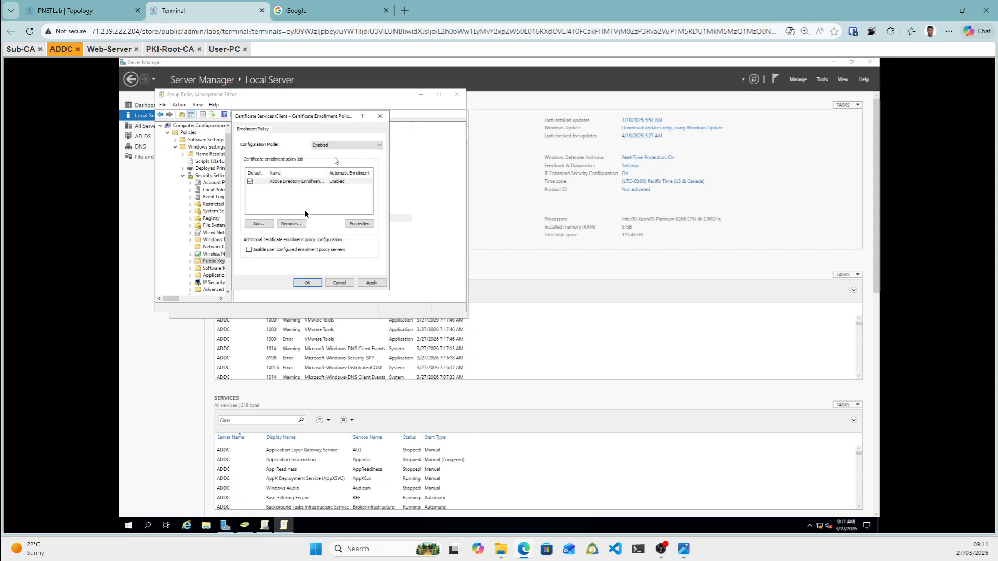
click(372, 284)
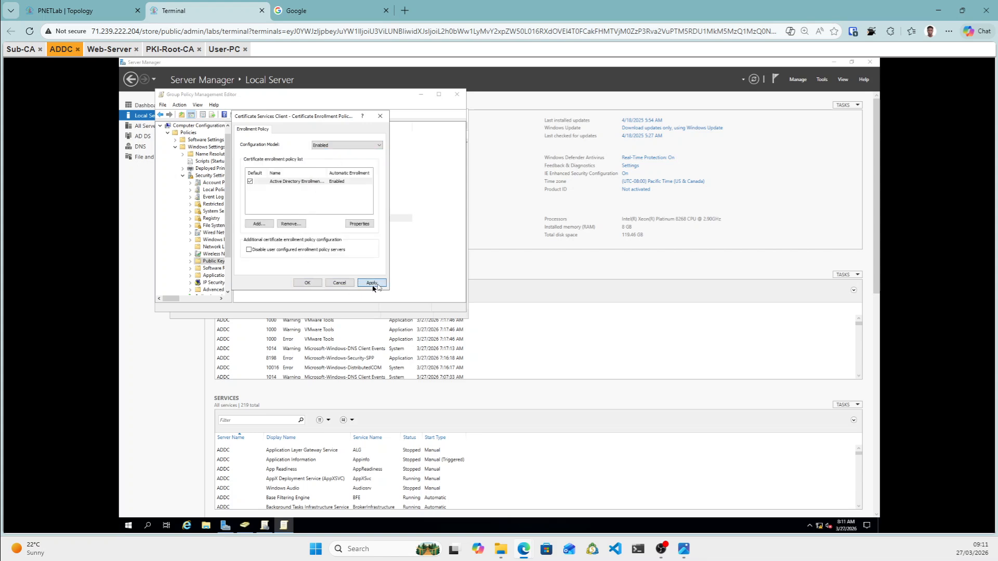
click(308, 283)
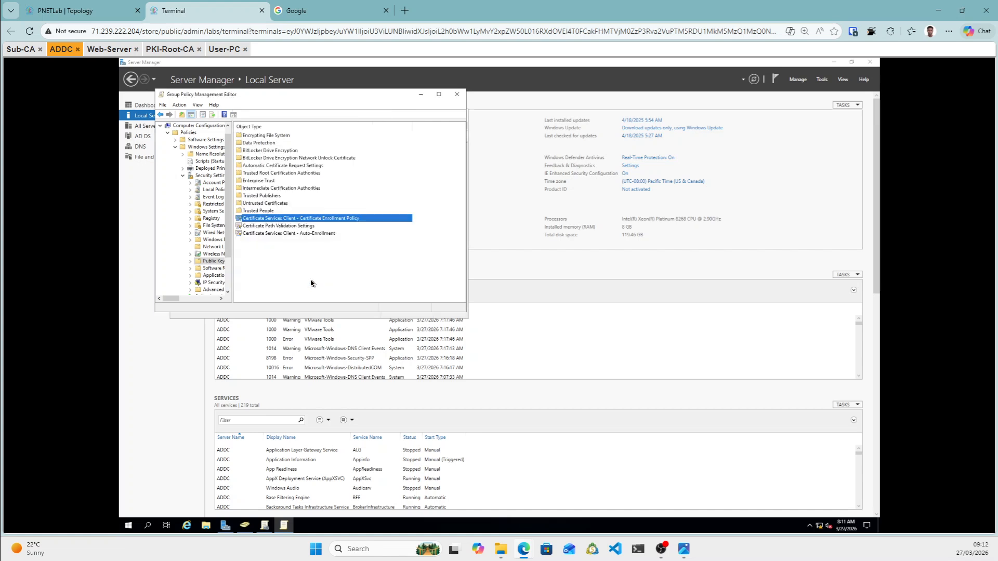
Define the Certificate Path Validation Settings policy settings and apply them.
right_click(269, 227)
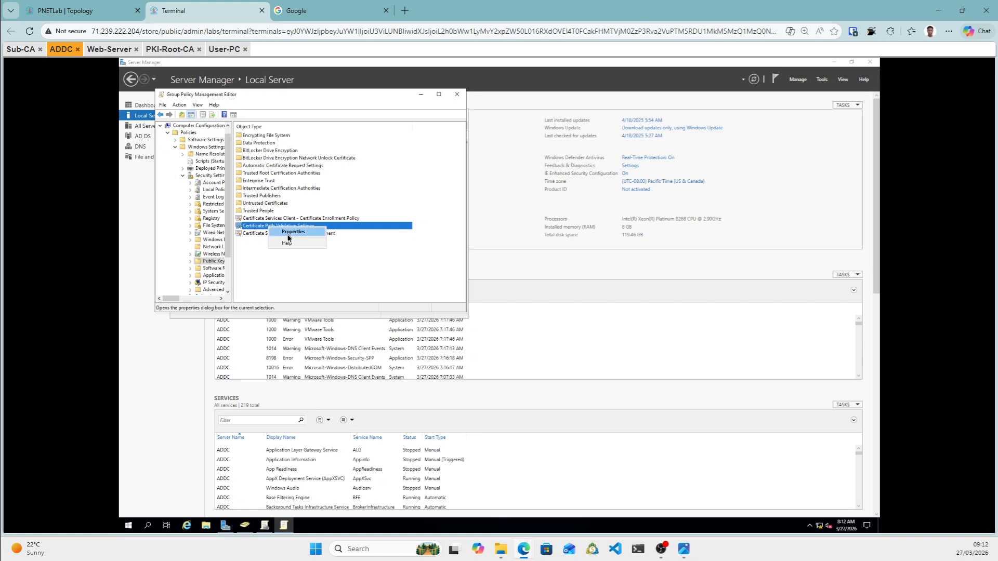
click(289, 233)
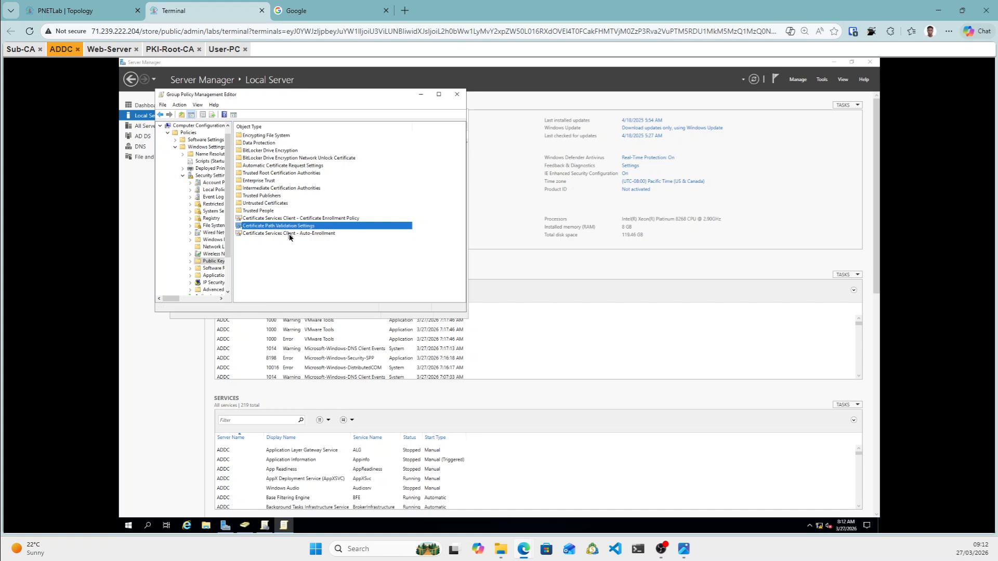
click(244, 167)
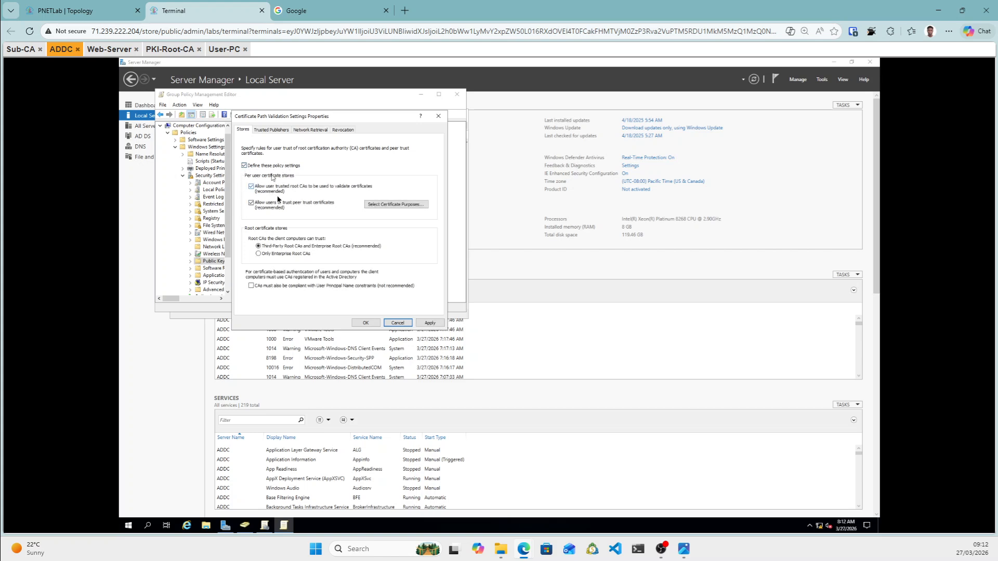
click(430, 323)
click(367, 323)
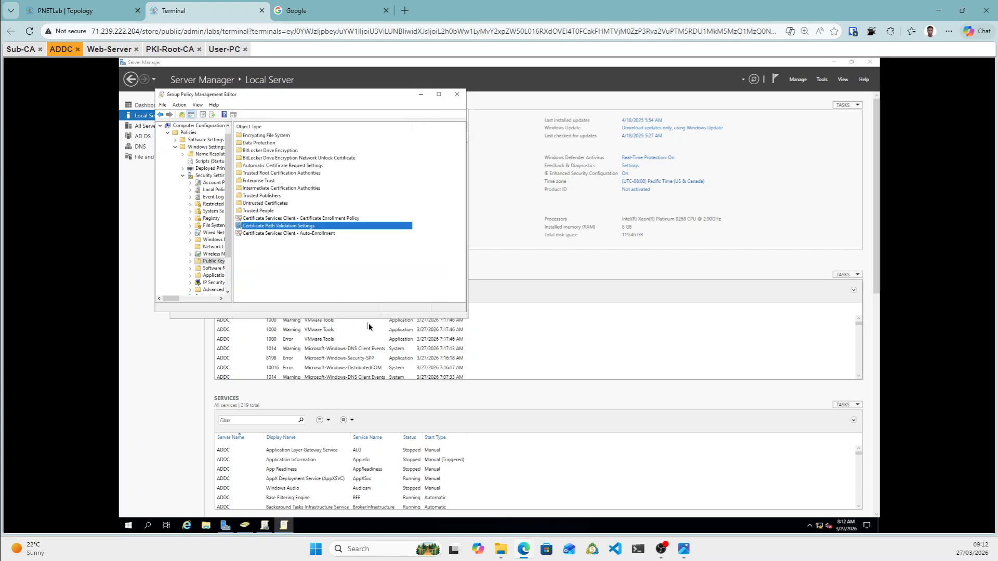
Set Auto-Enrollment to Enabled with renewal of expired certificates turned on.
right_click(281, 235)
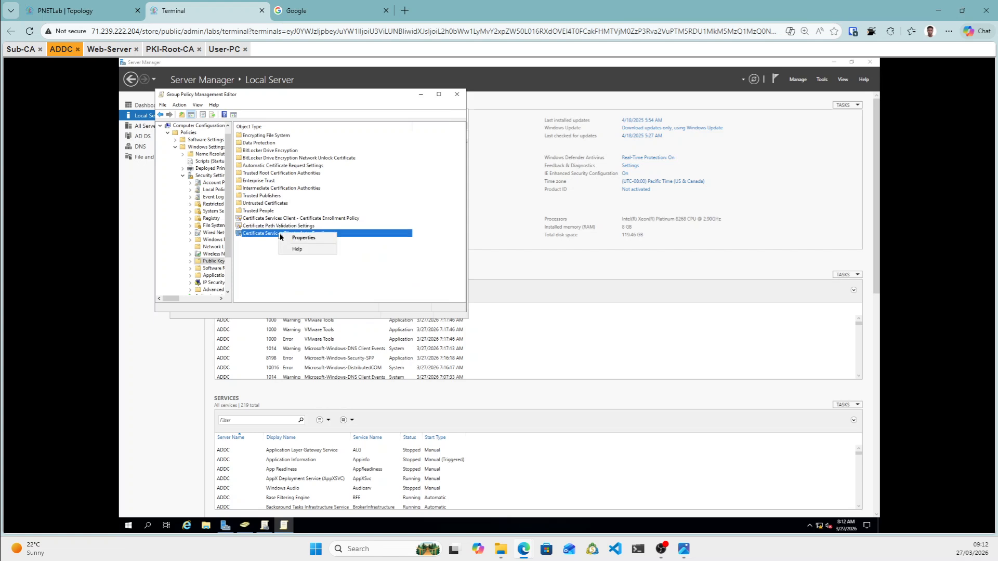
click(309, 241)
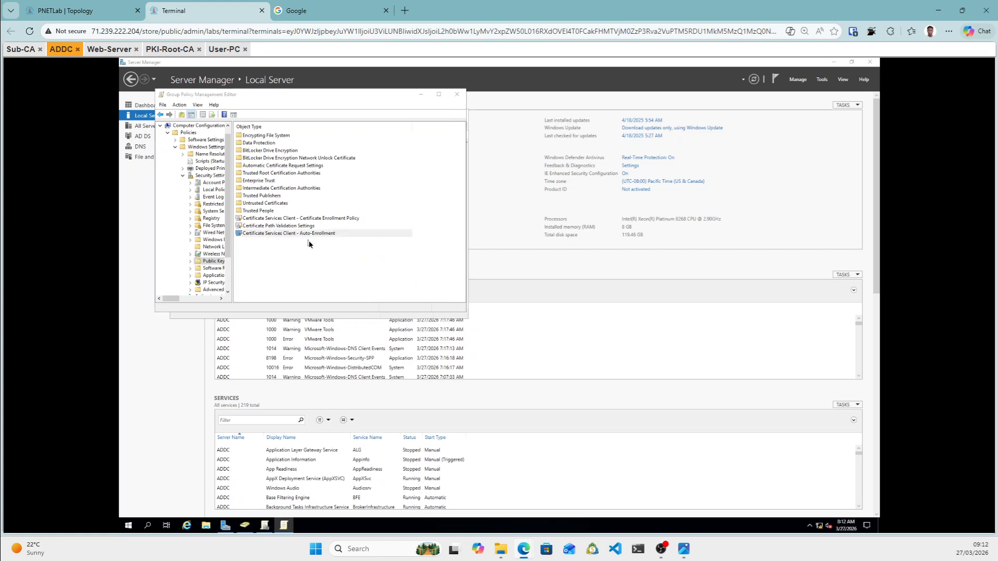
click(343, 167)
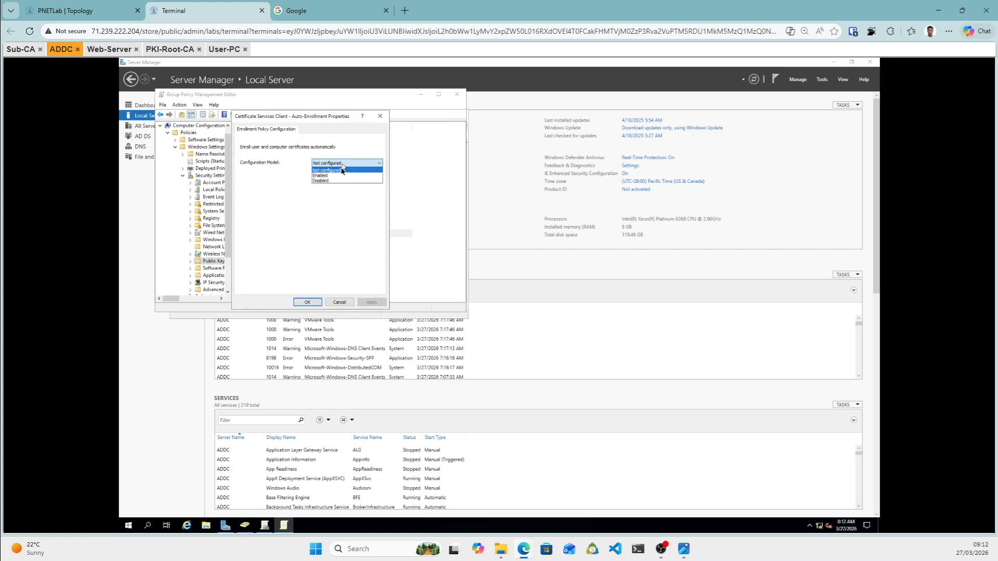
click(327, 176)
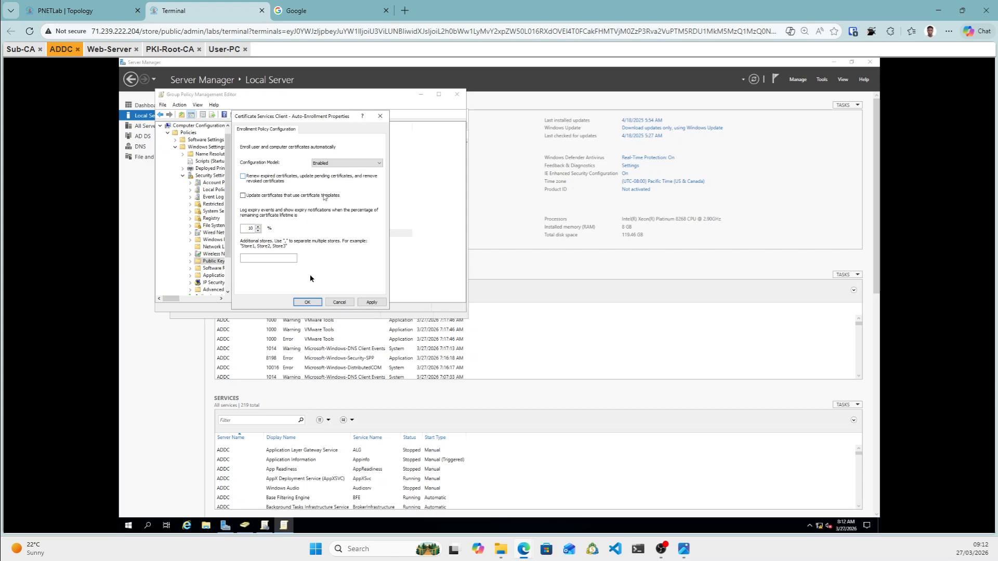
click(243, 177)
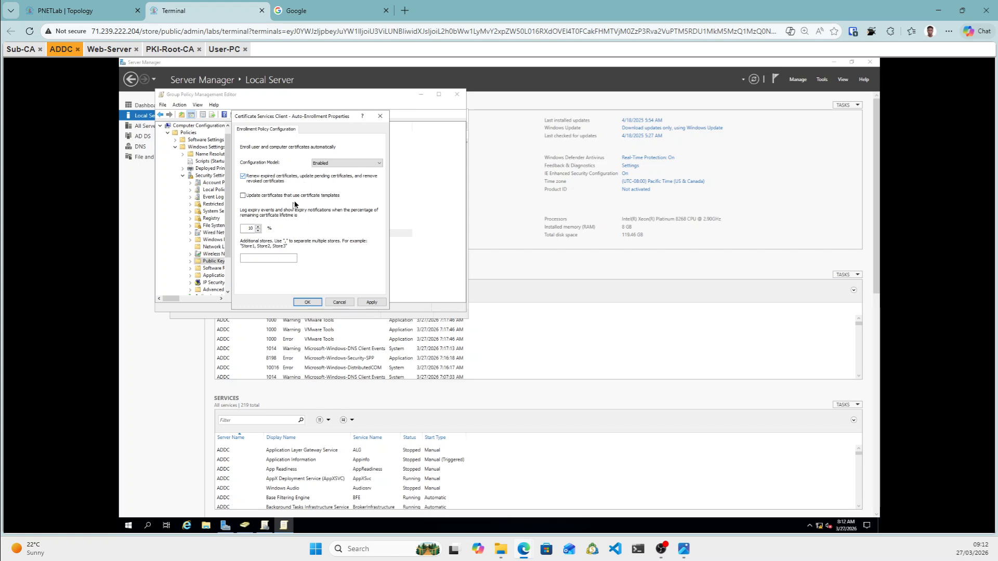
click(370, 303)
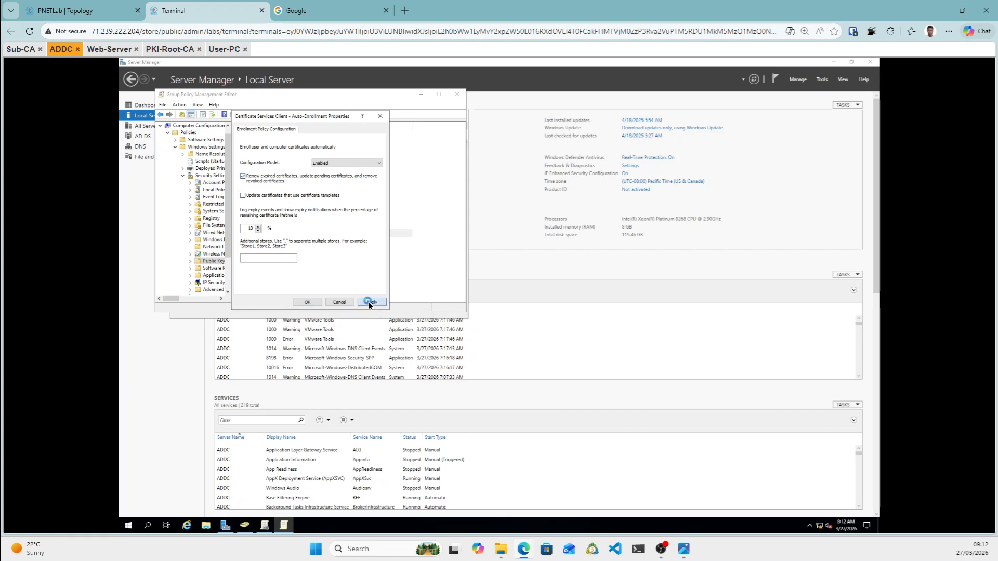
click(308, 303)
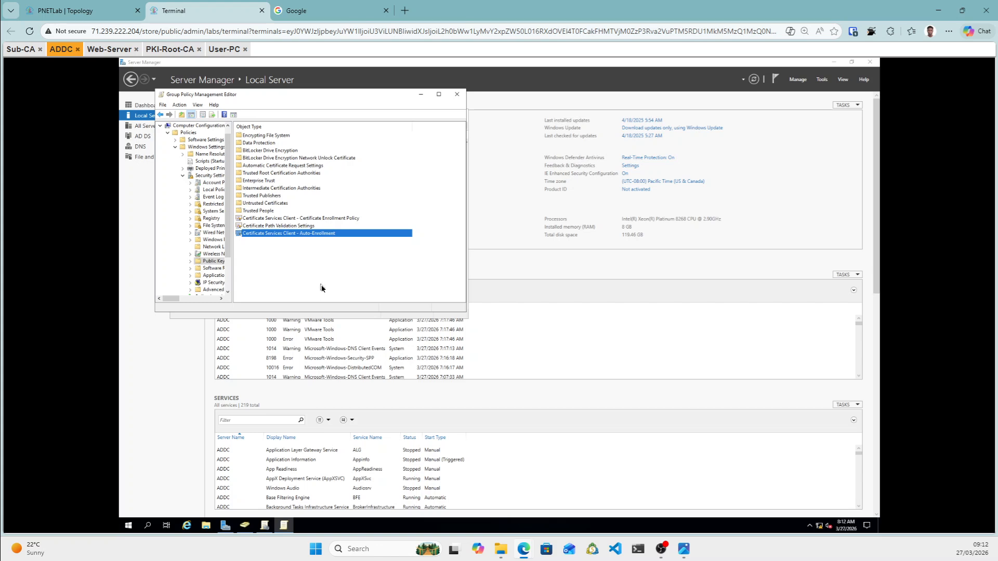
Start the Certificate Import Wizard on the policy's Trusted Root Certification Authorities store.
click(293, 255)
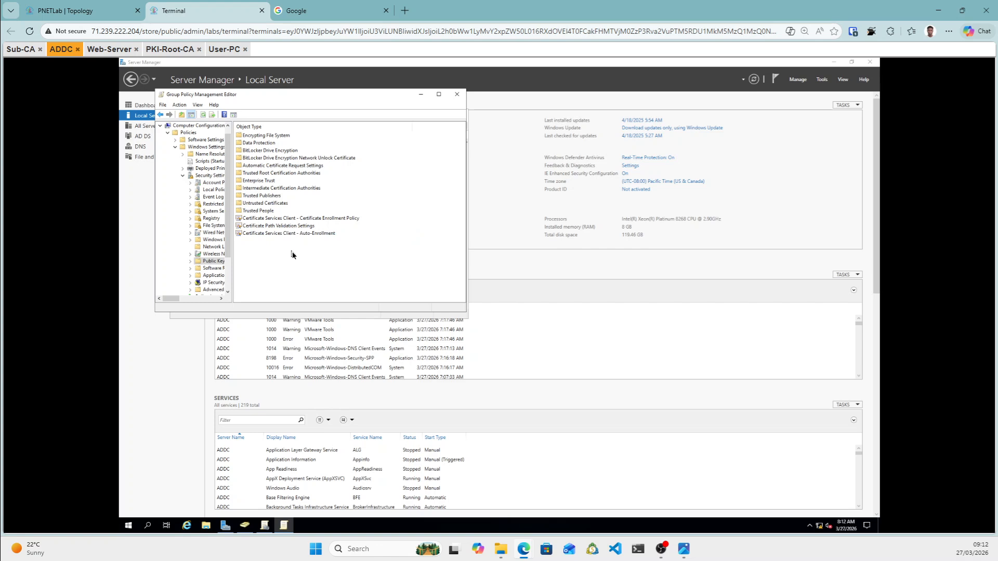
double_click(260, 175)
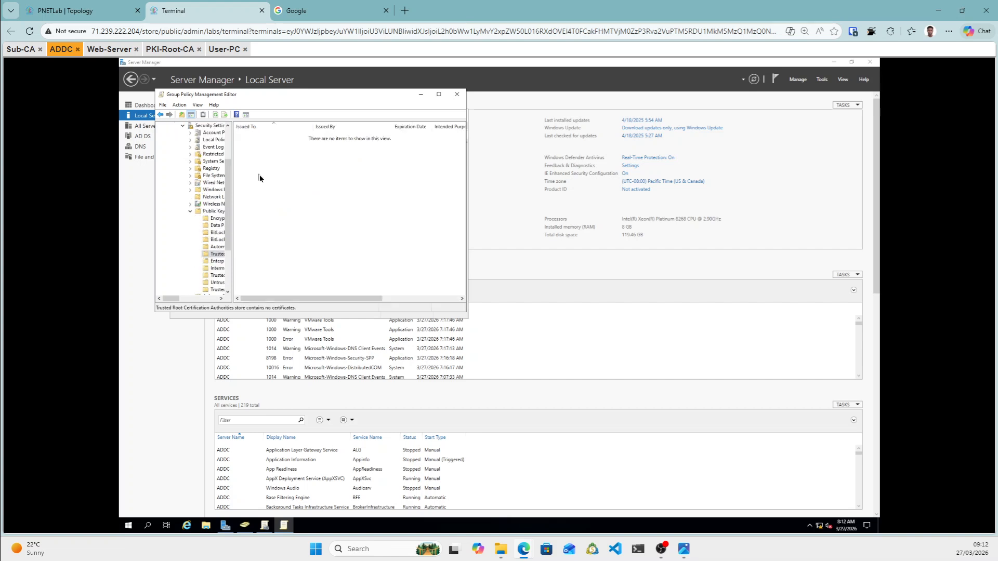
right_click(289, 202)
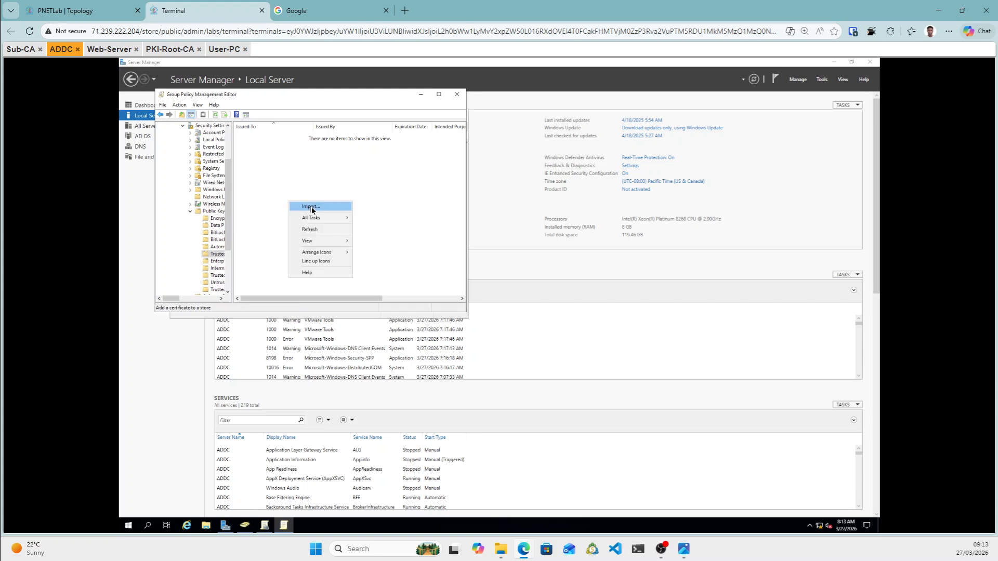
click(312, 208)
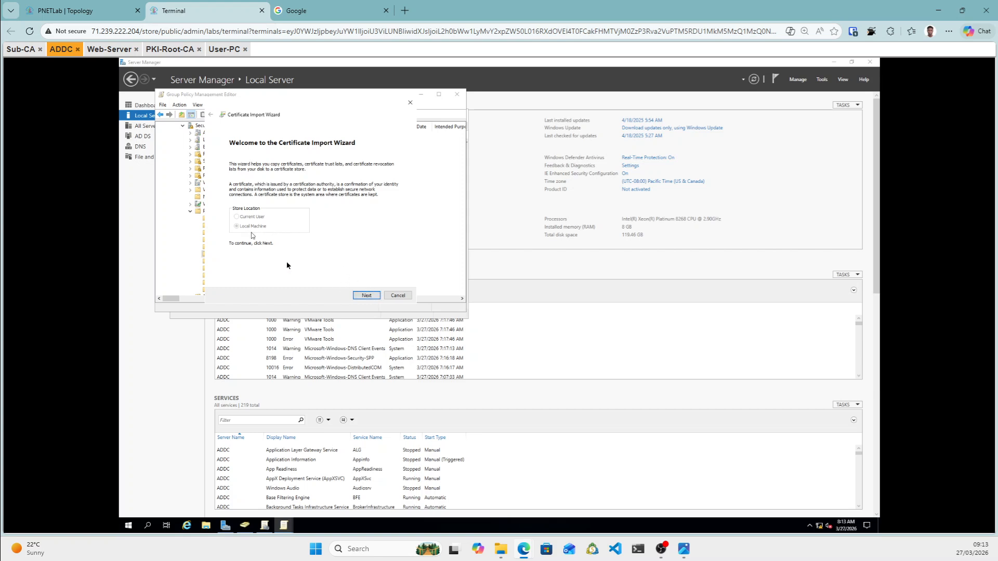
click(368, 295)
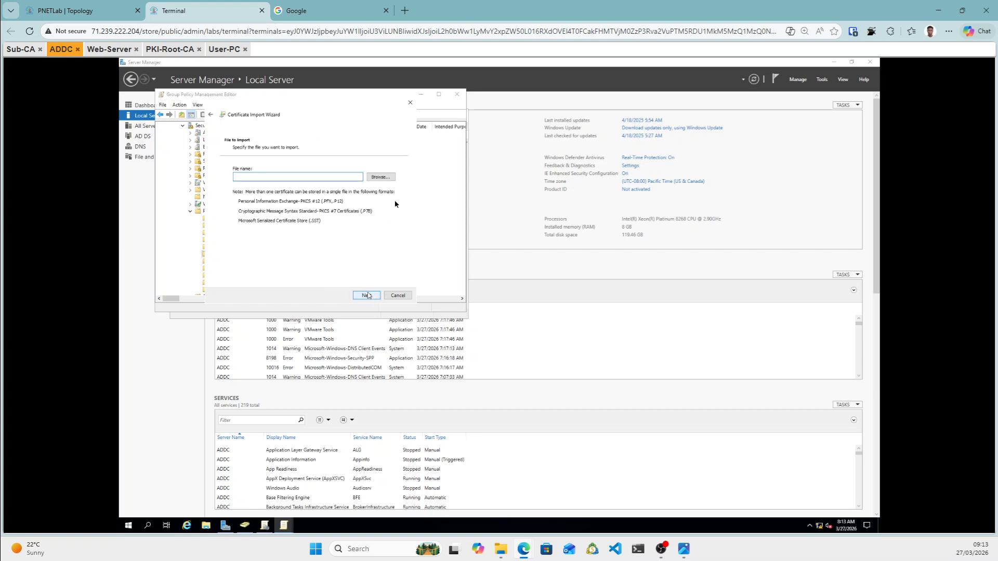
Browse to \\172.16.1.10\subcafile and choose the ROOT-CA certificate to import.
click(383, 178)
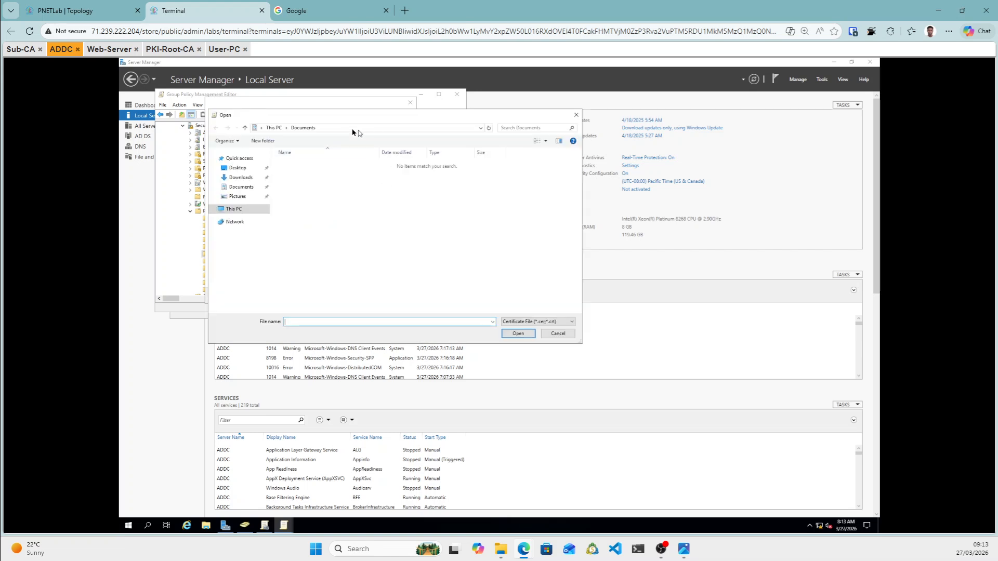
click(352, 130)
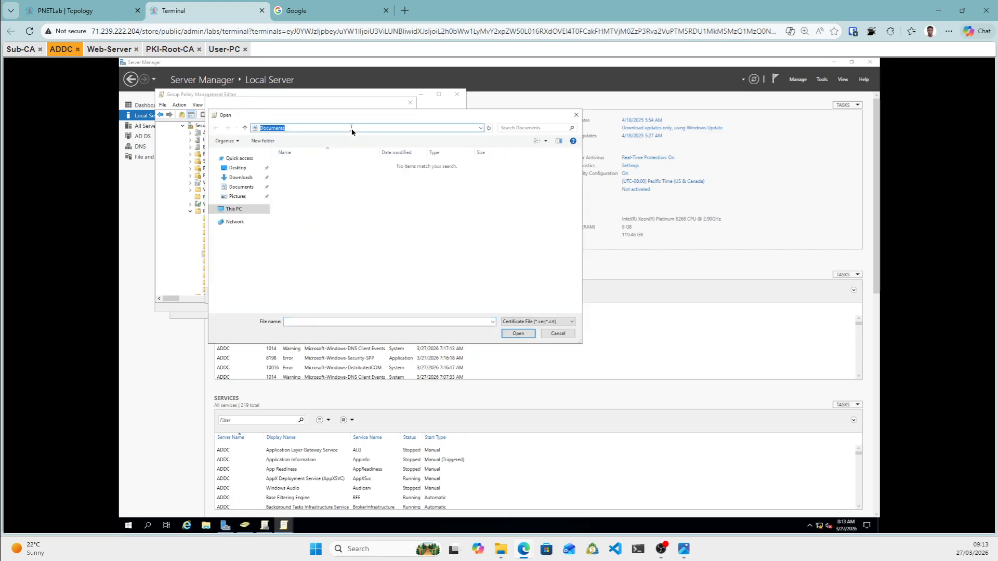
text(\)
text(0)
key(Return)
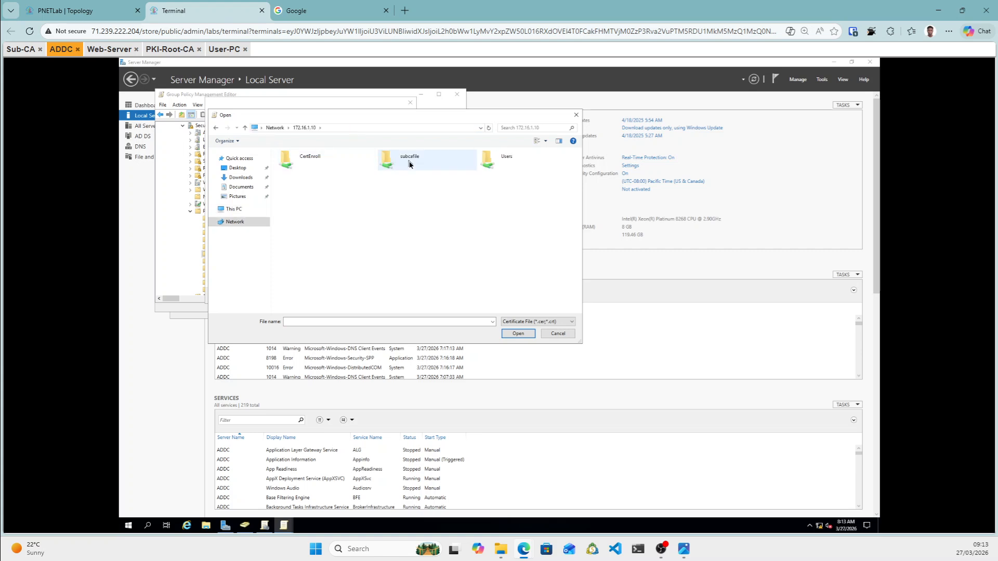
click(409, 164)
double_click(409, 164)
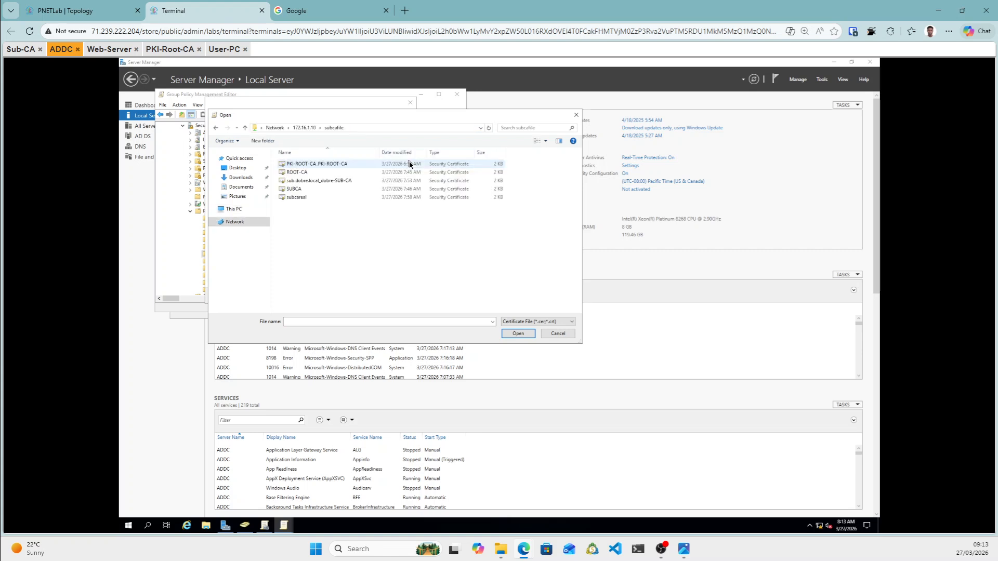
click(307, 173)
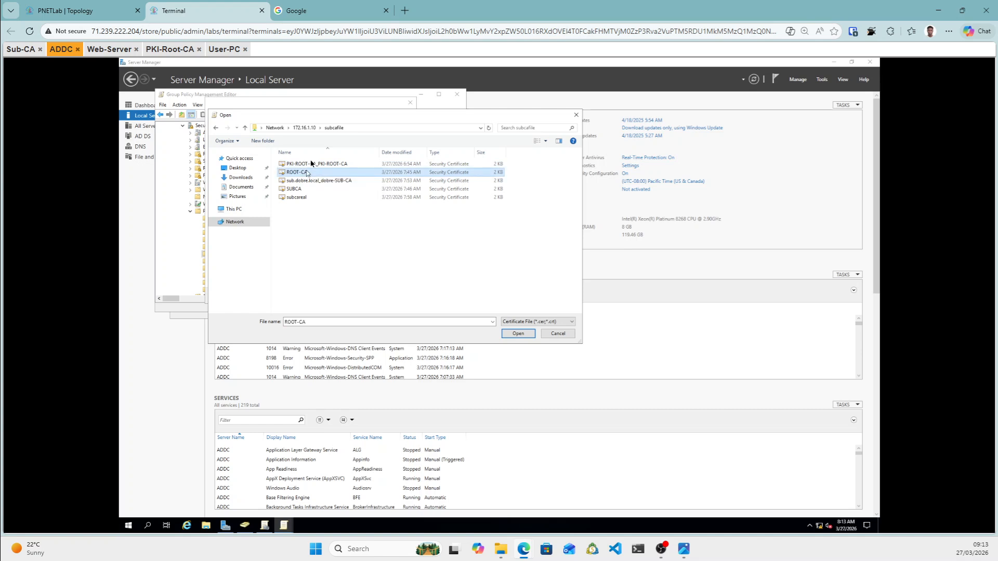
click(526, 338)
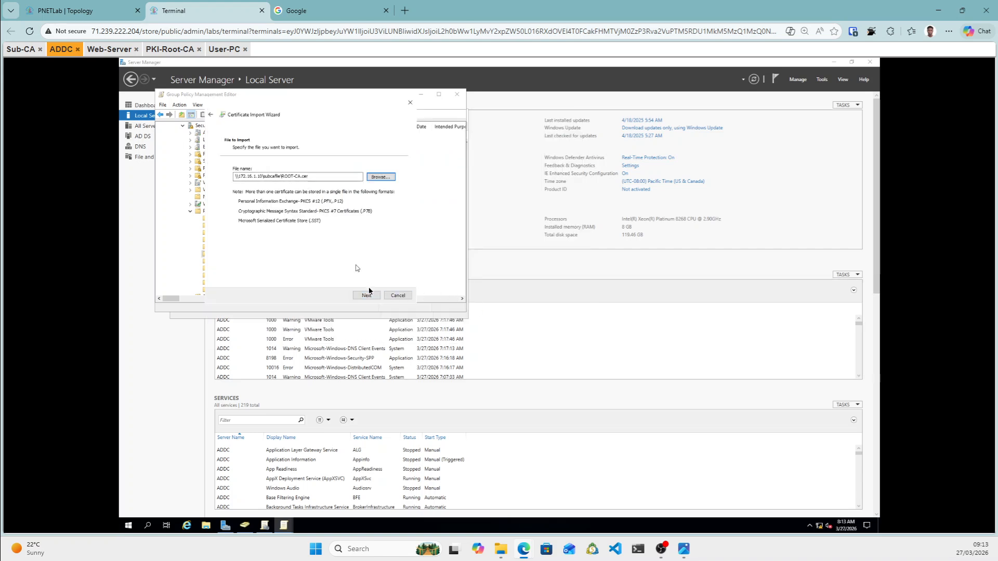
Finish importing PKI-ROOT-CA into the Trusted Root Certification Authorities store.
click(371, 296)
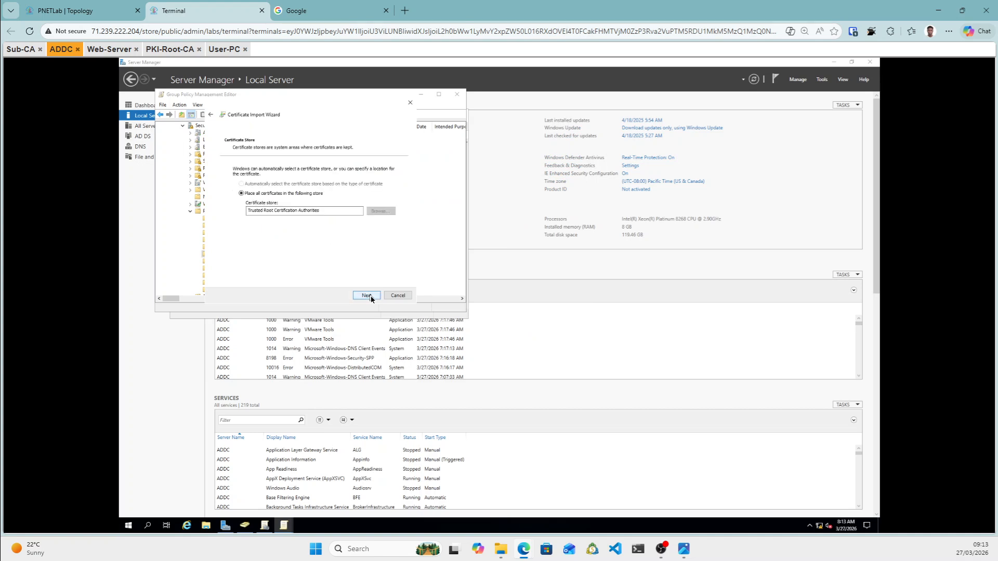
click(367, 296)
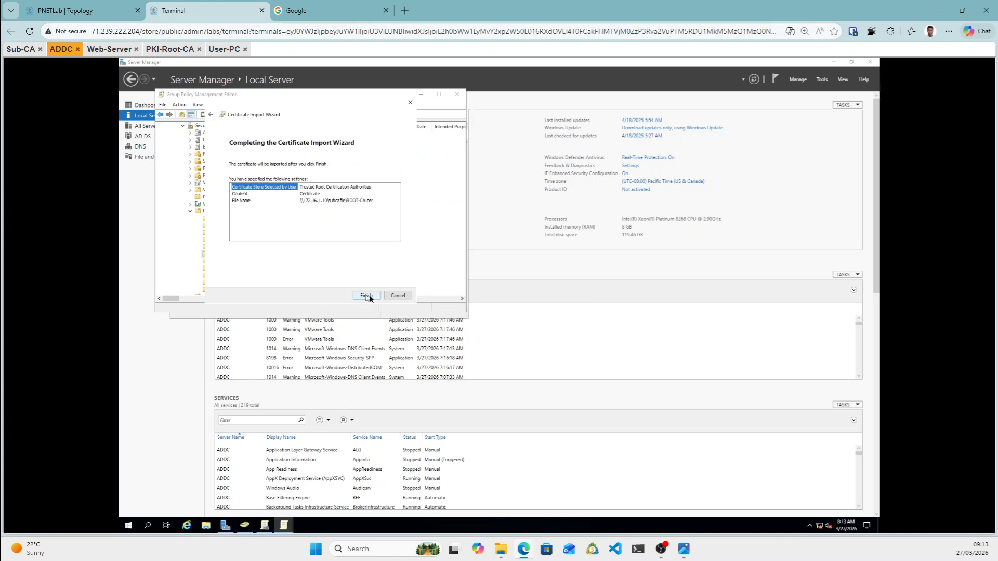
click(368, 296)
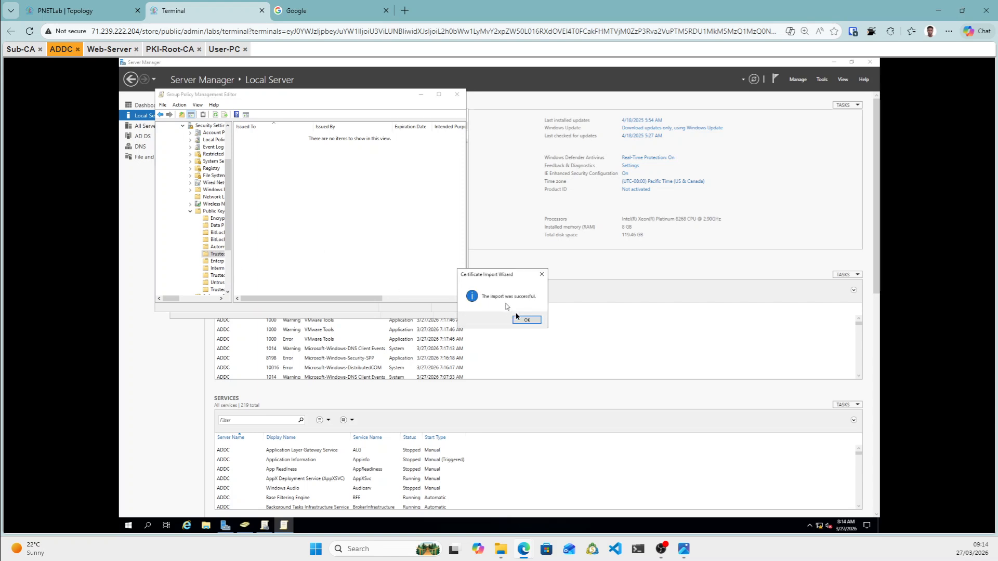
click(526, 320)
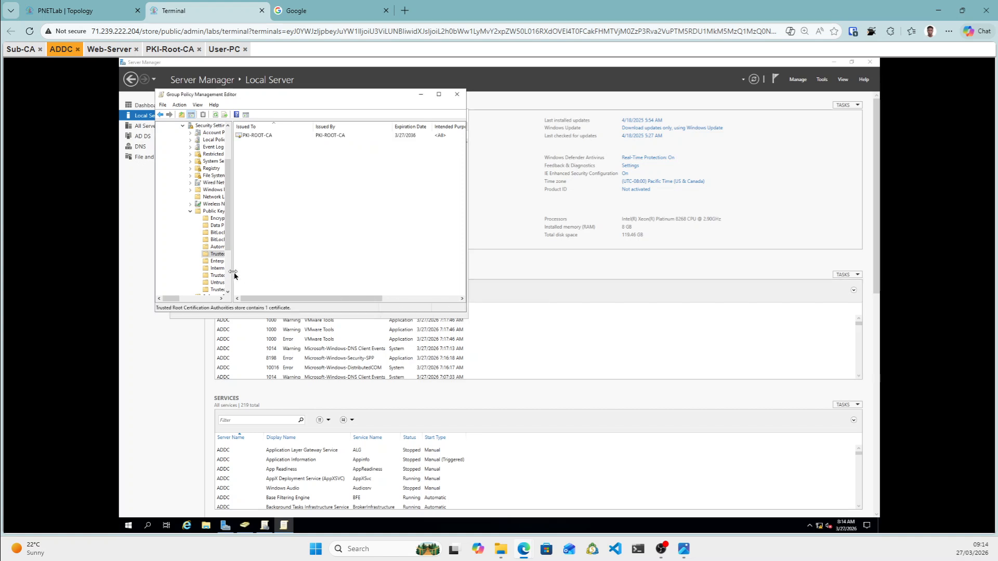
Widen the tree pane and open the empty Intermediate Certification Authorities store's actions.
drag(235, 273, 266, 276)
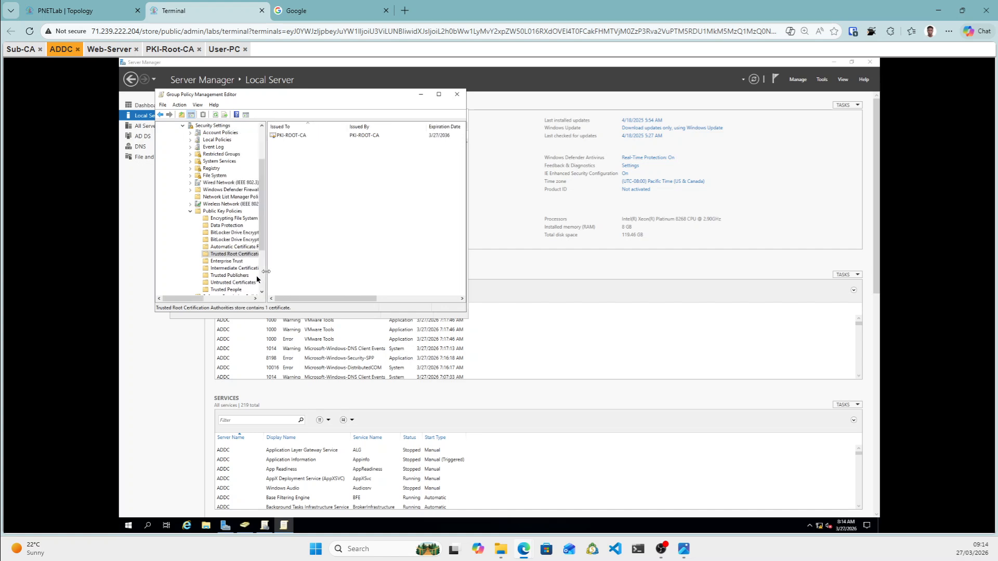
click(225, 270)
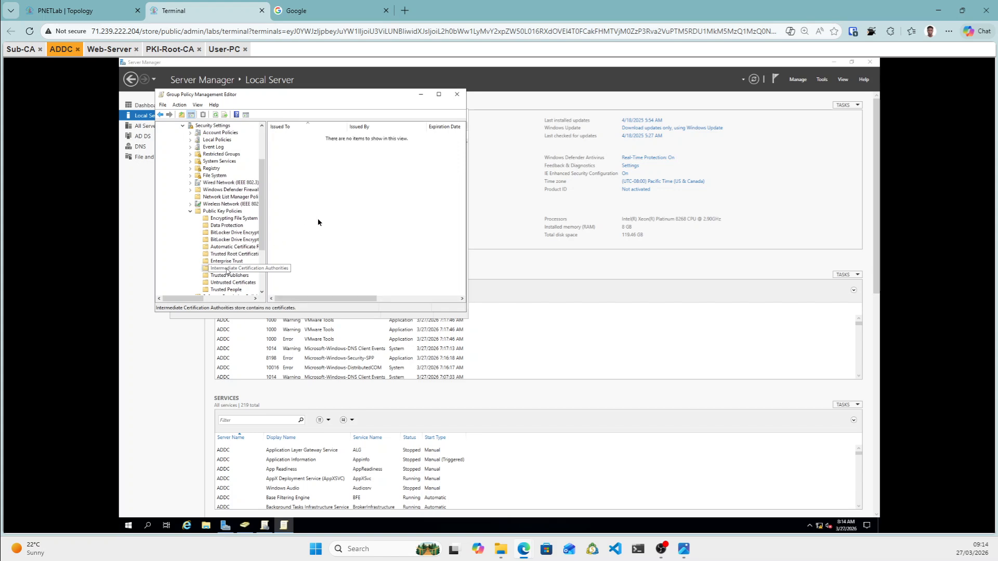
right_click(351, 201)
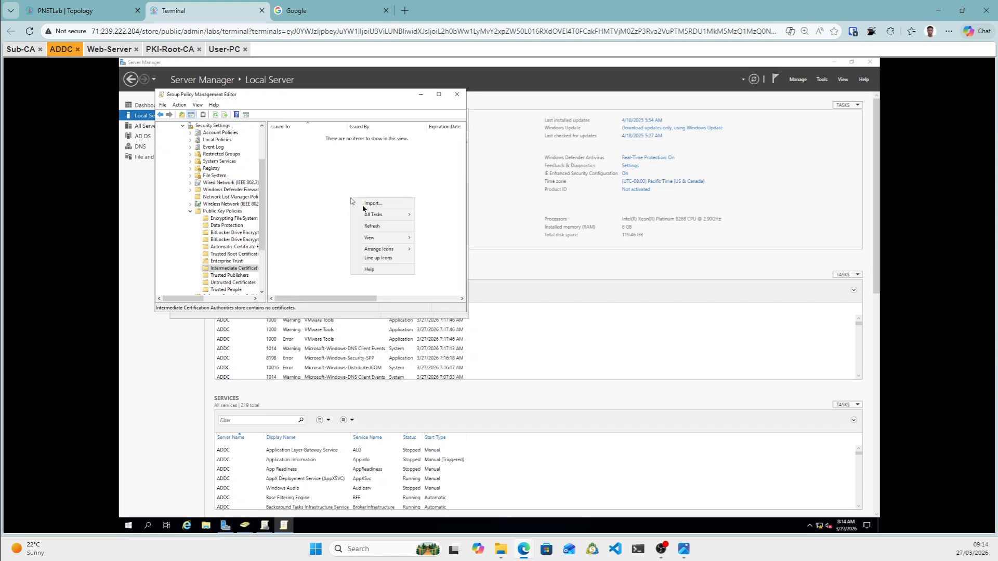
Start an import into the Intermediate store and choose the subcareal certificate file.
click(368, 205)
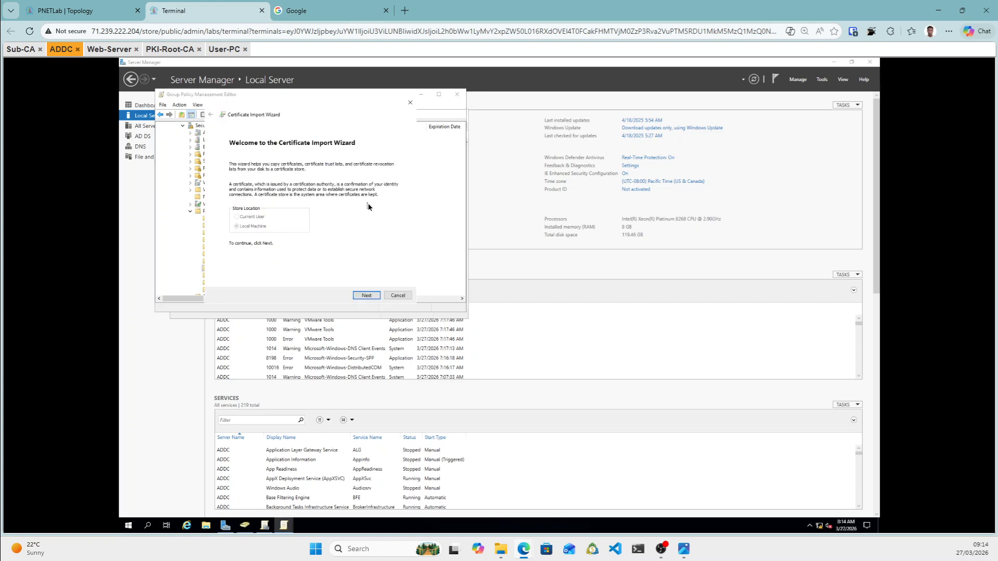
click(365, 296)
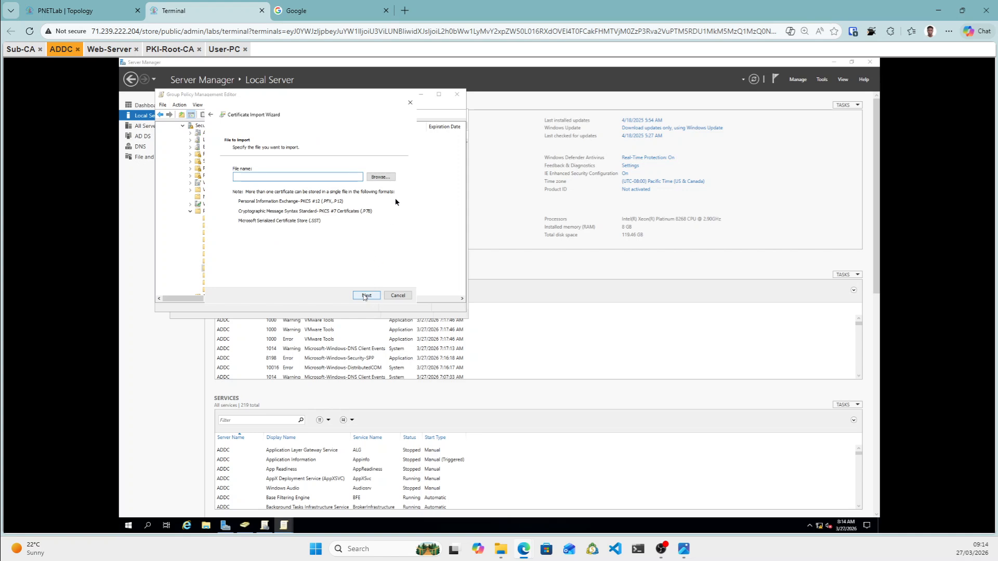
click(383, 178)
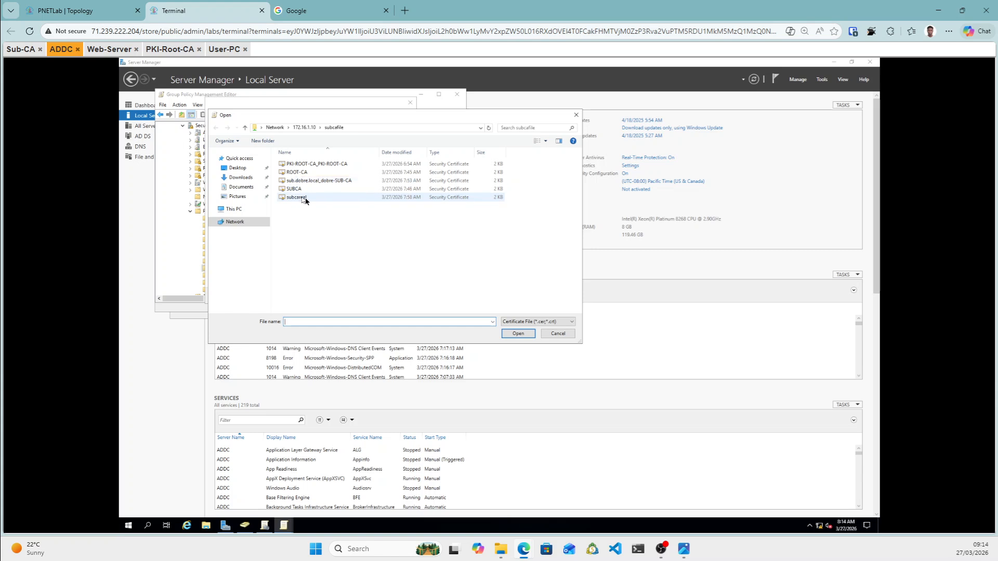
click(304, 198)
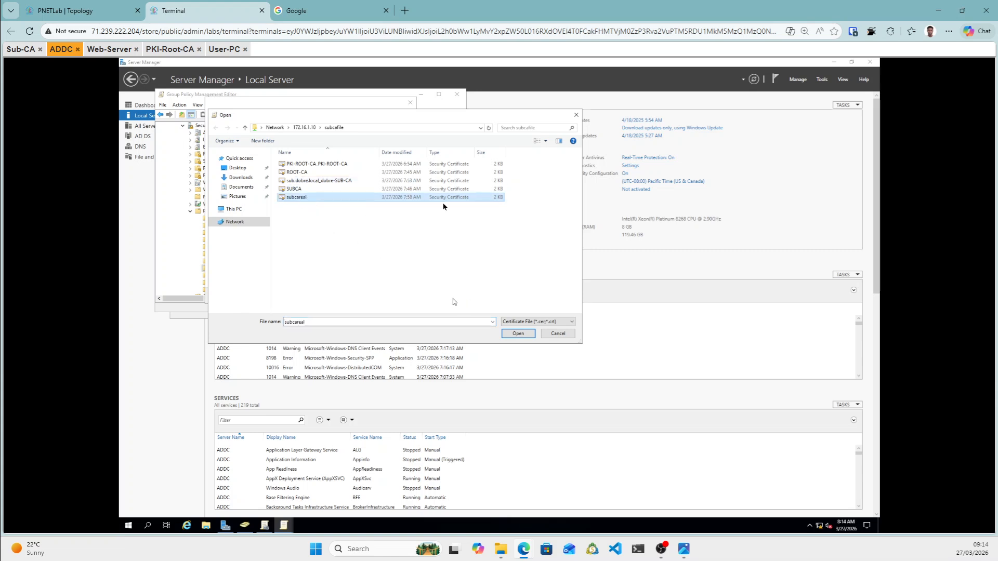
click(518, 334)
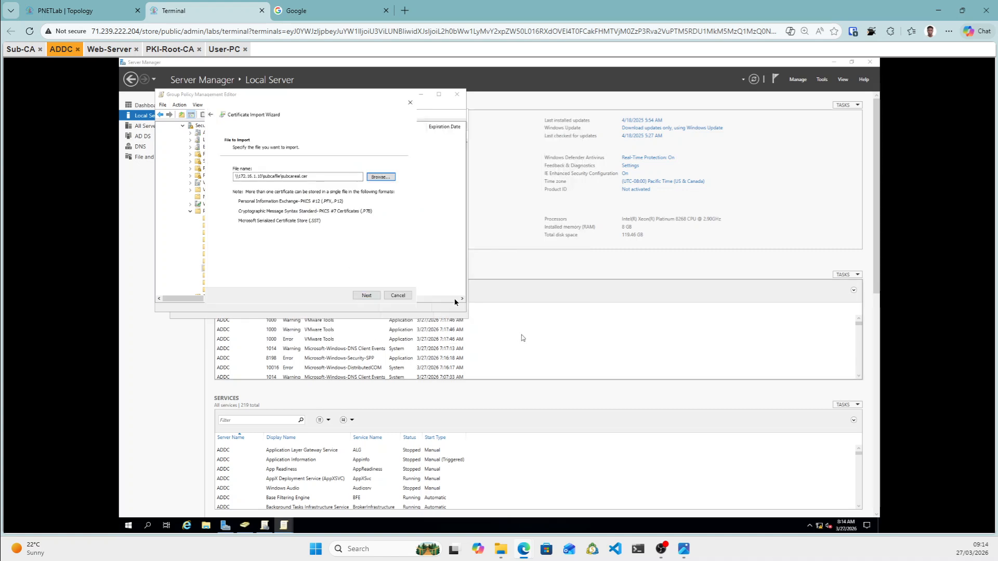
Complete the import of the dobre-SUB-CA certificate into Intermediate Certification Authorities.
click(367, 296)
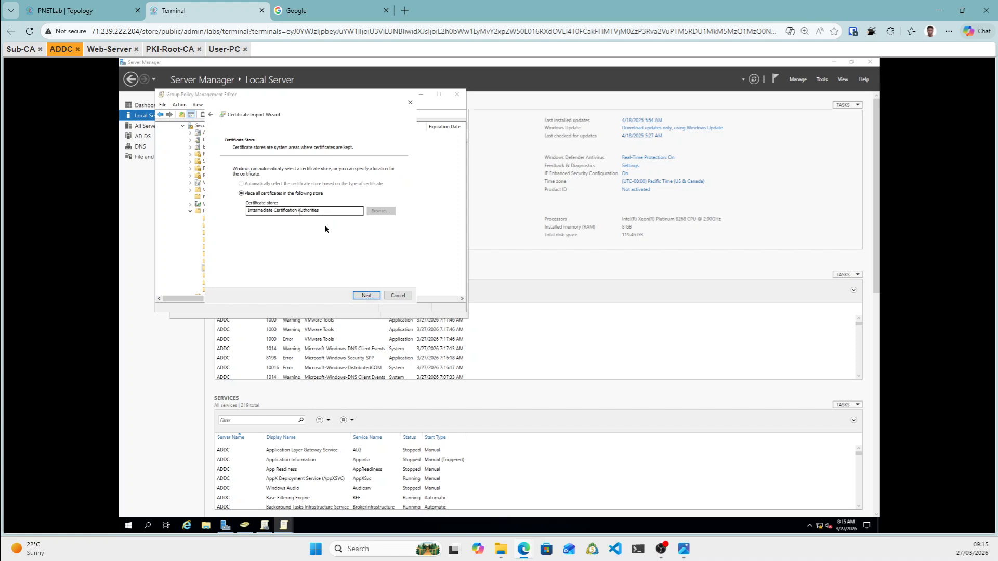
click(372, 297)
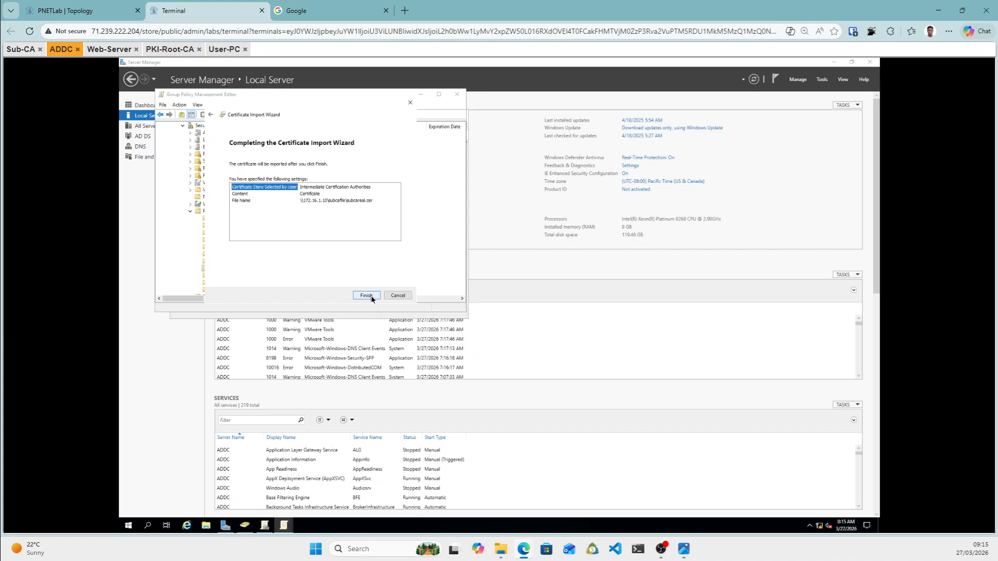
click(366, 295)
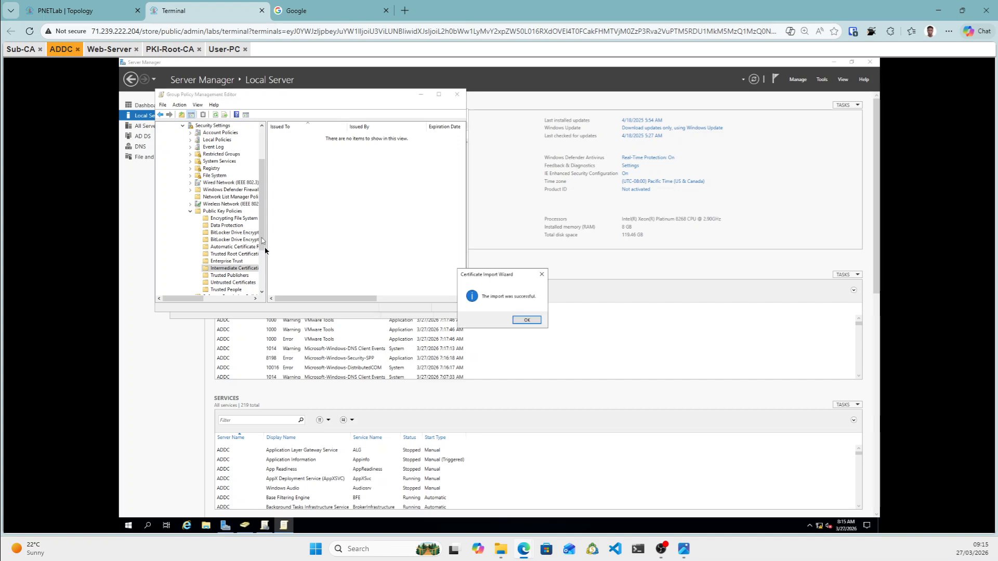
click(528, 321)
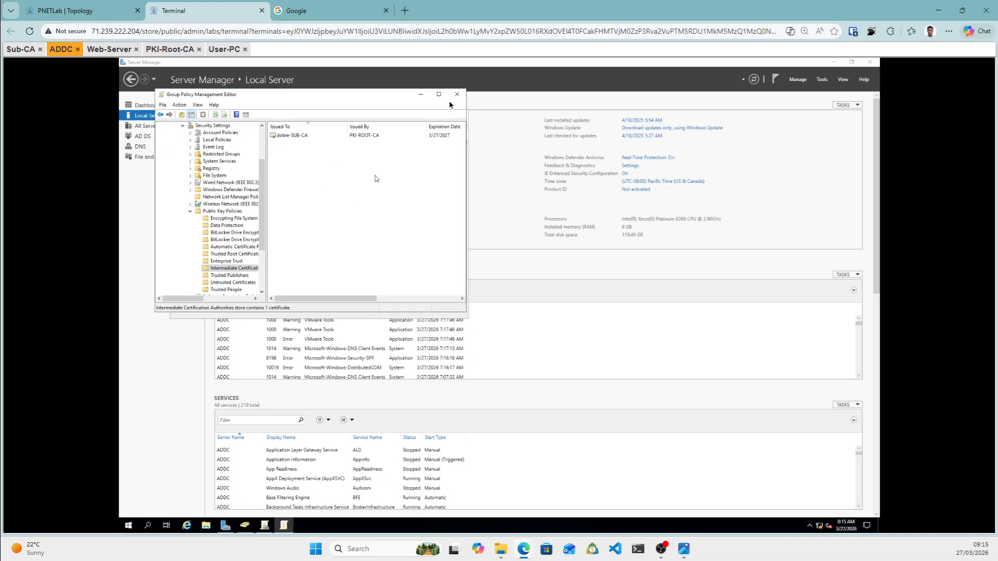
Link the existing Certificate Inattlation GPO to the dobre.local domain.
click(420, 94)
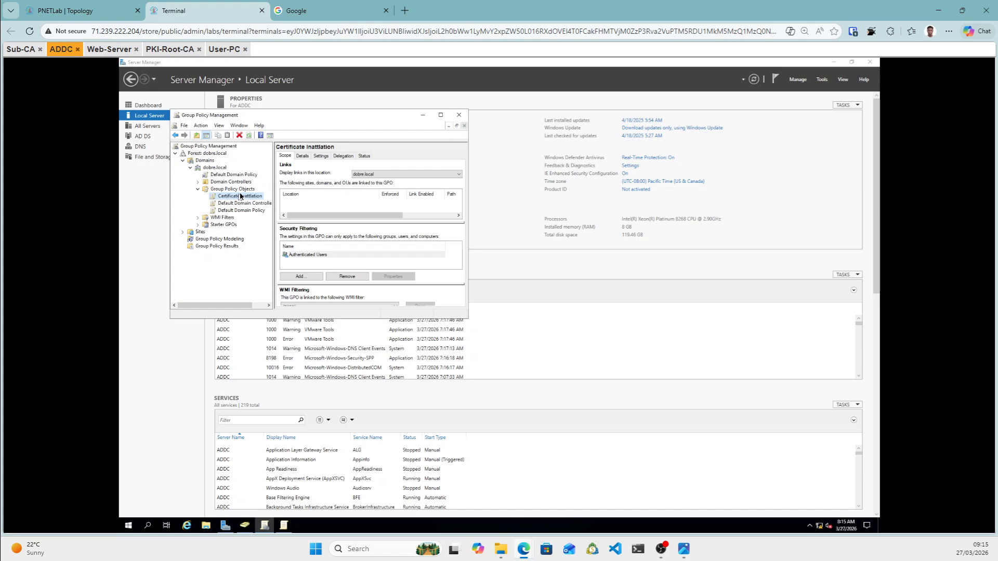
click(216, 168)
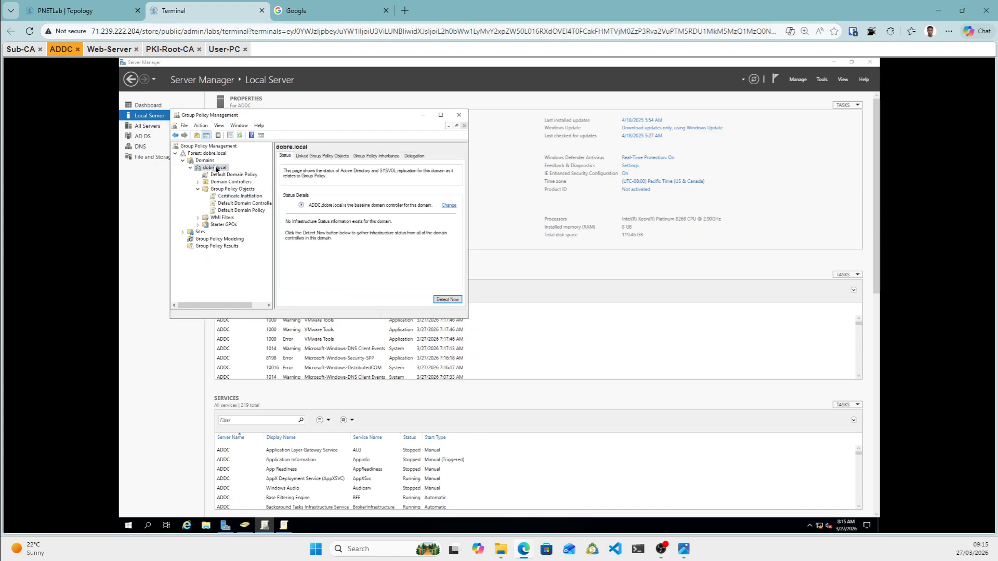
right_click(216, 169)
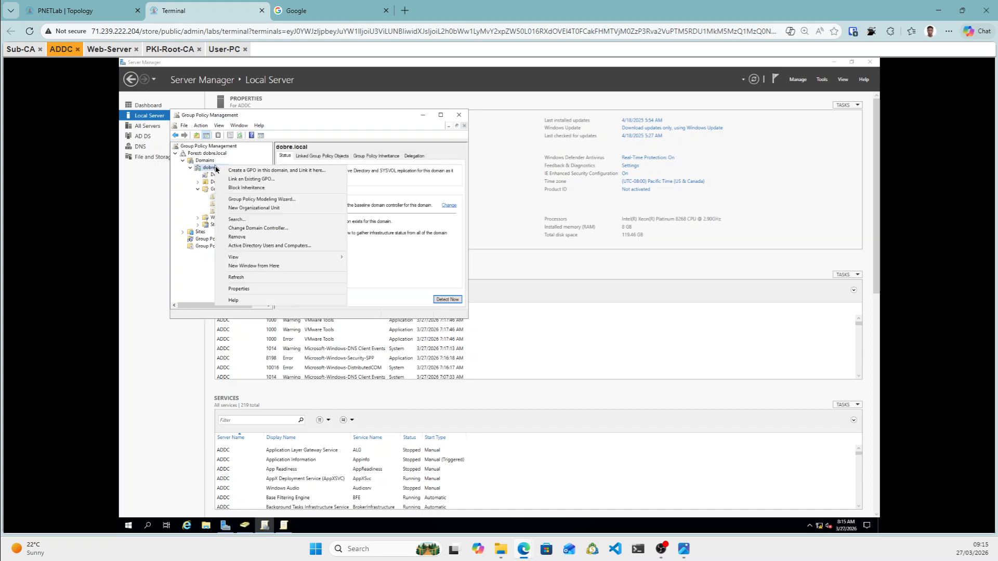
click(244, 179)
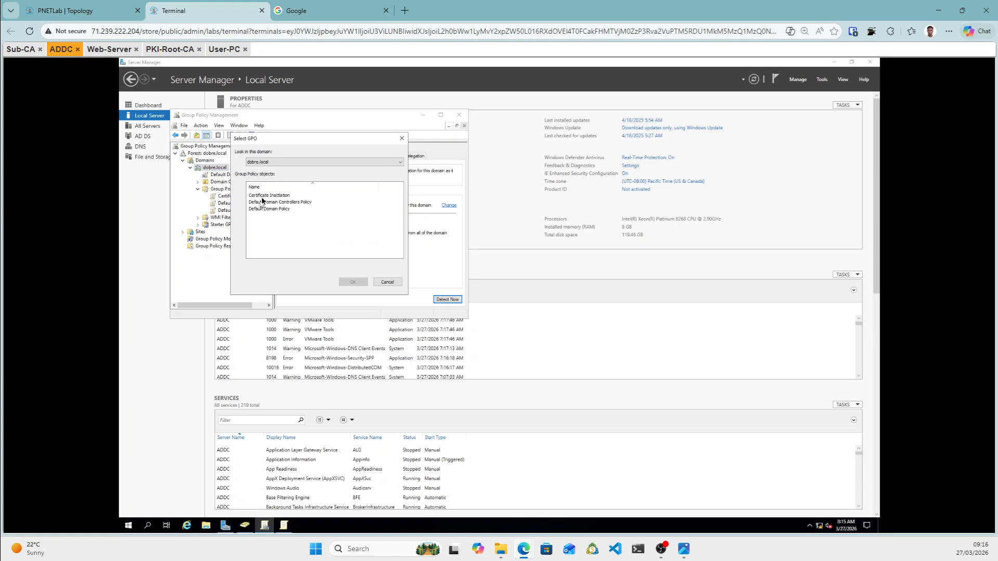
click(264, 197)
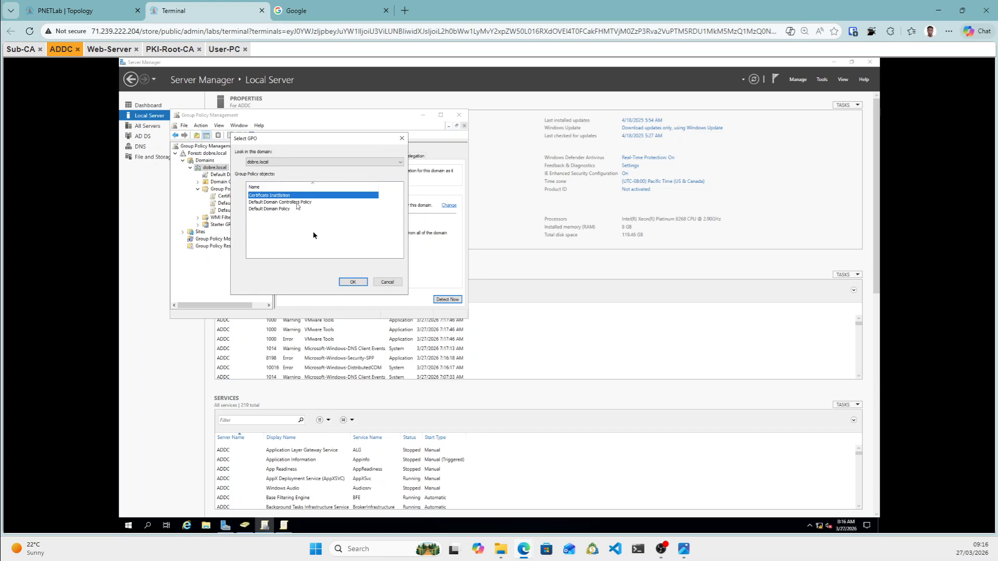
click(359, 284)
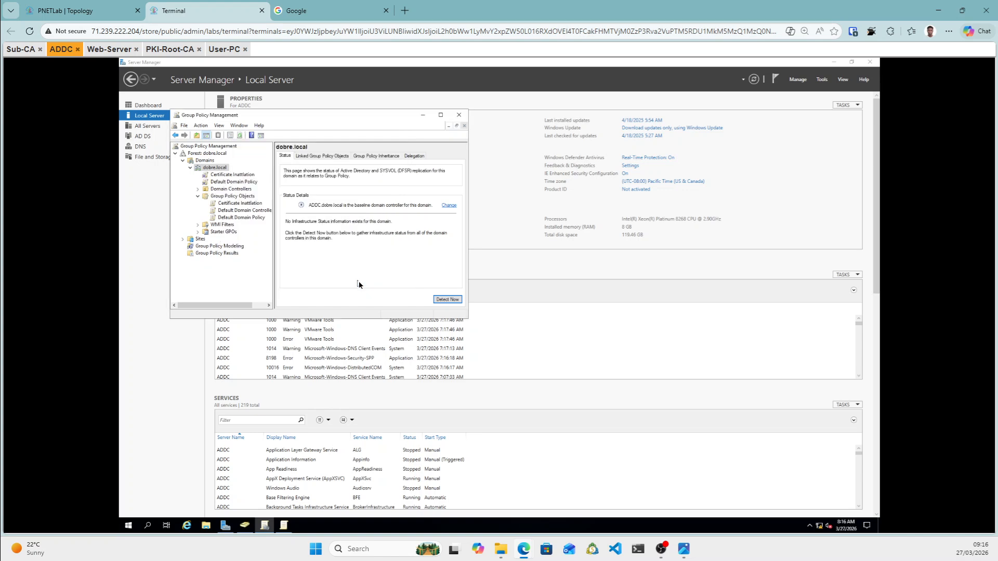
Set the Certificate Inattlation link on dobre.local to Enforced.
click(232, 175)
click(378, 235)
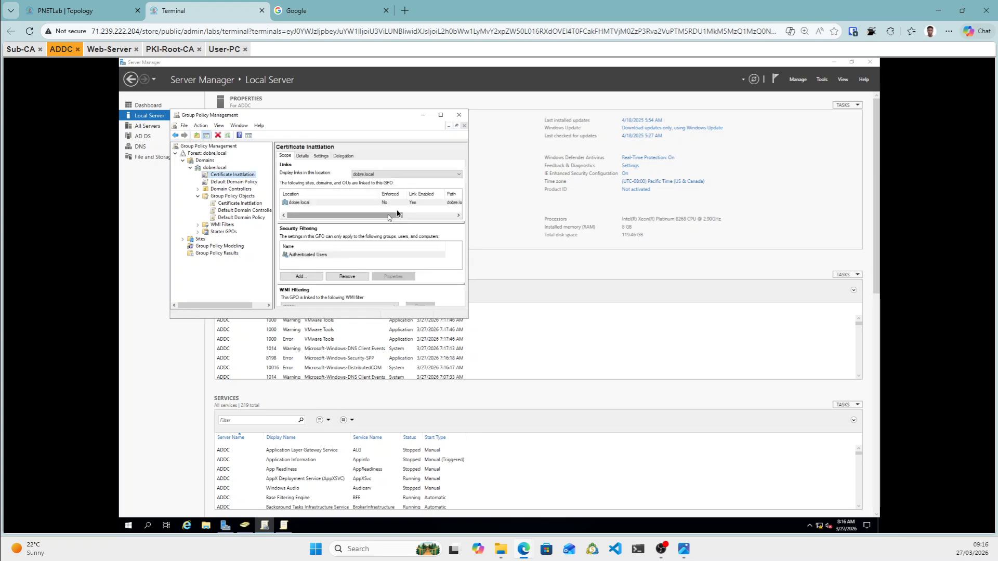
right_click(359, 201)
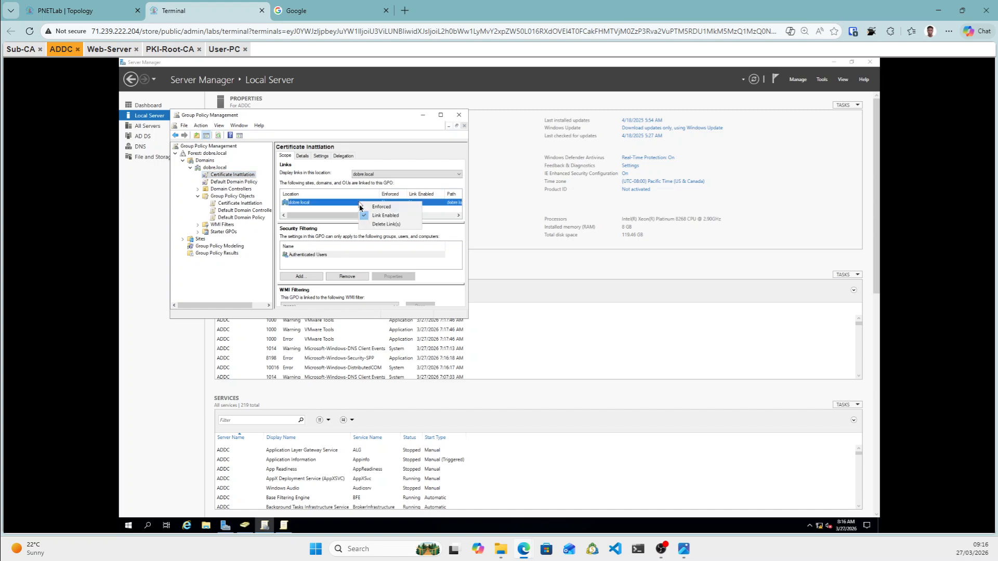
click(378, 207)
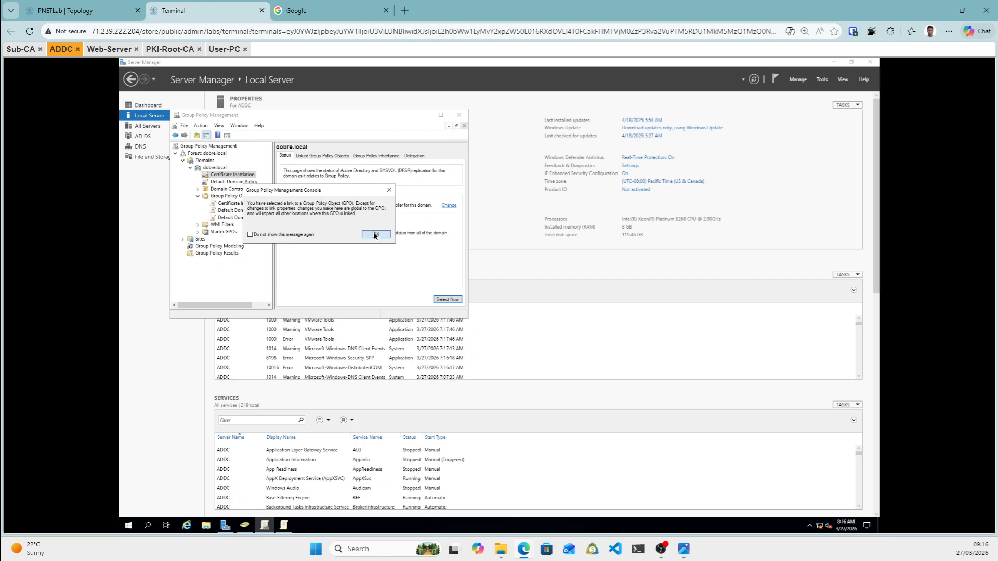
click(374, 234)
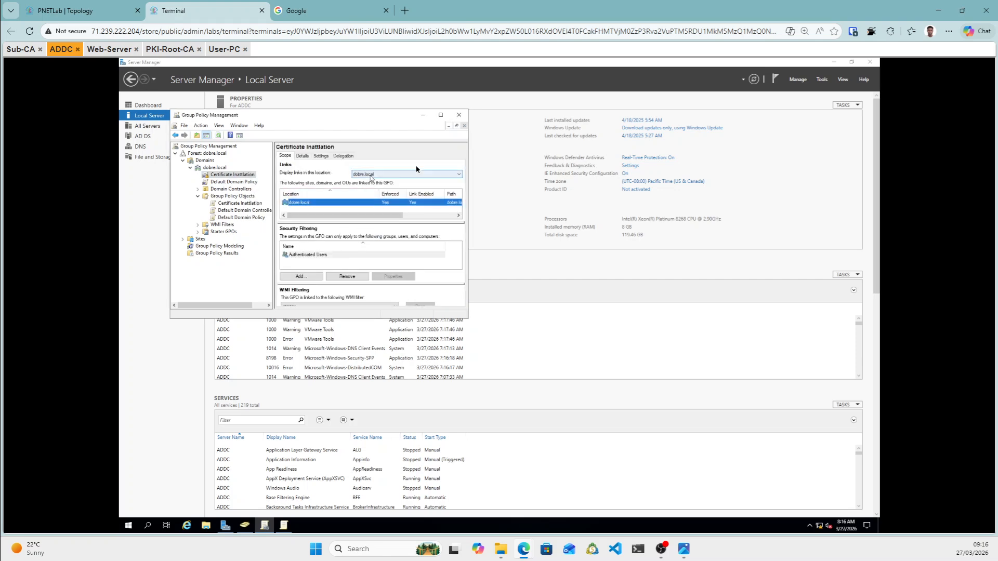
click(109, 49)
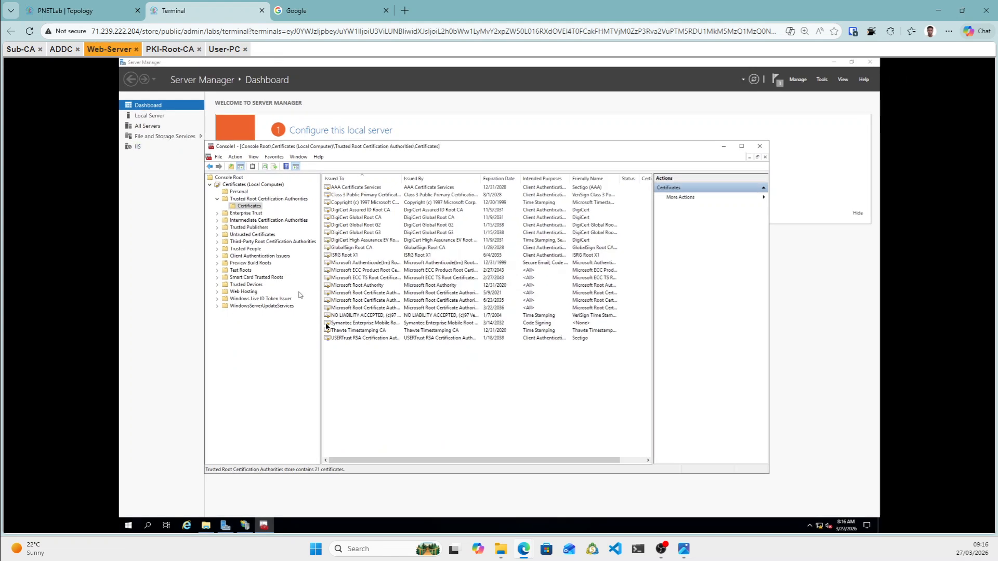
Refresh the certificate list, then run gpupdate /force from an administrator Command Prompt.
right_click(367, 359)
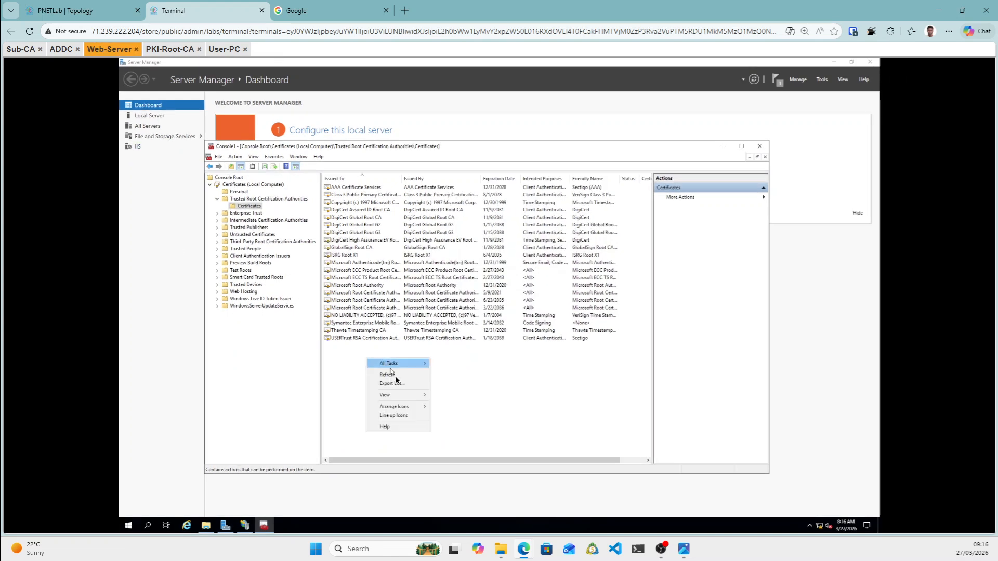
click(396, 376)
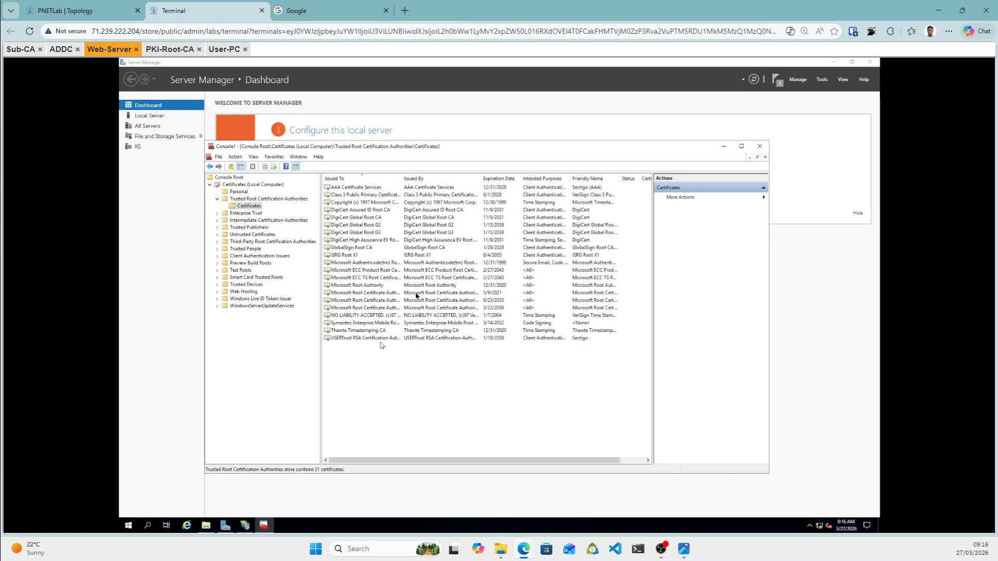
click(148, 527)
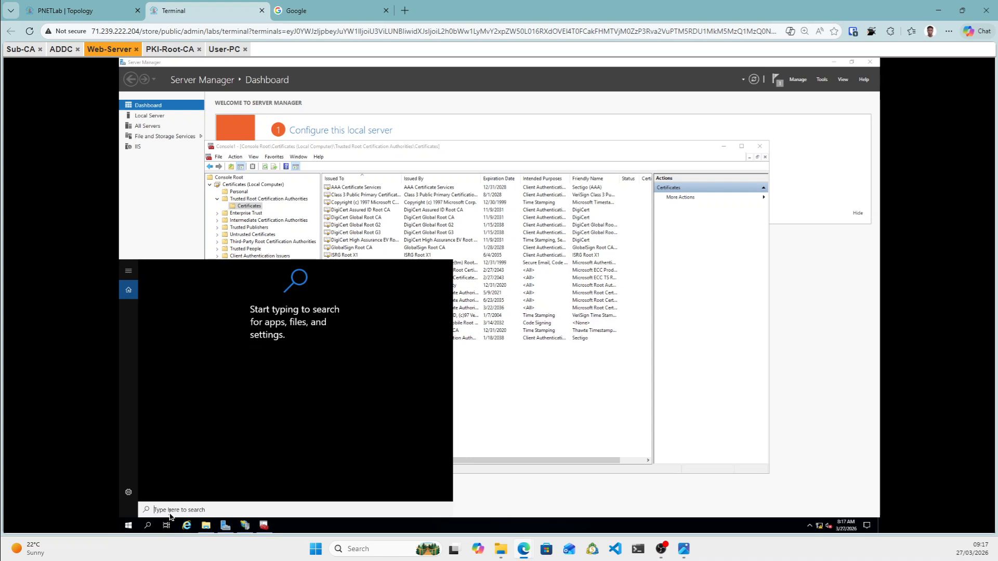
text(CMD)
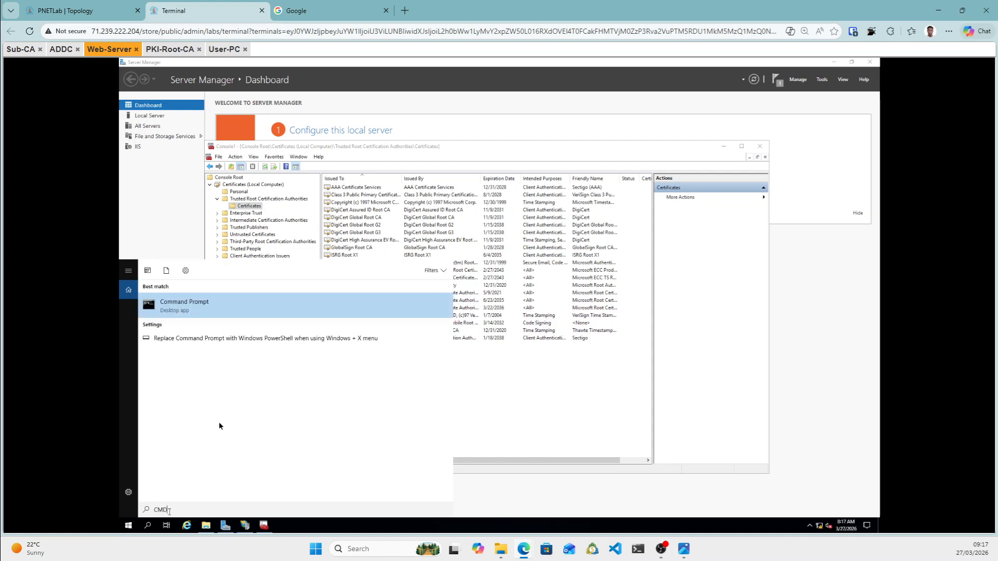
right_click(186, 310)
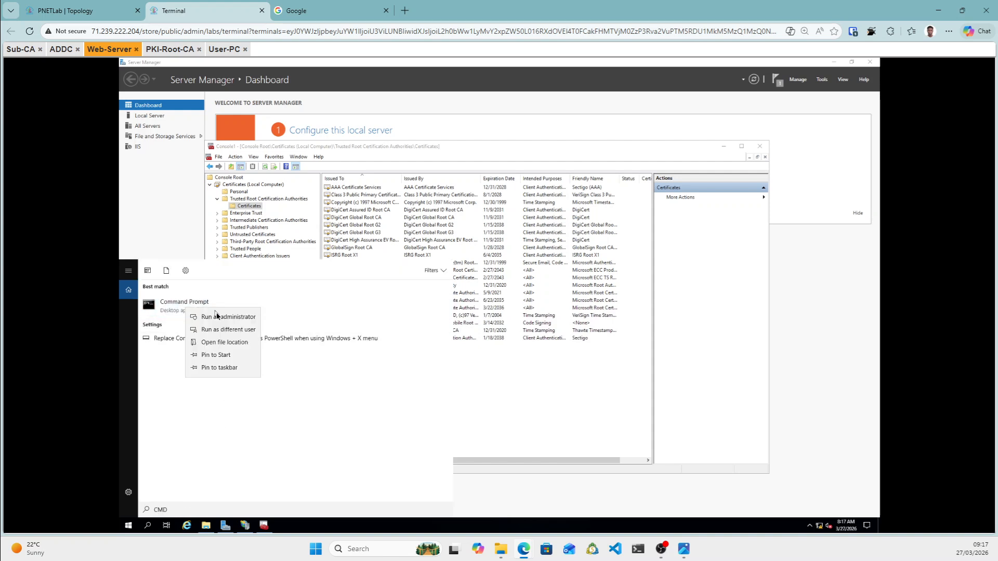
click(219, 317)
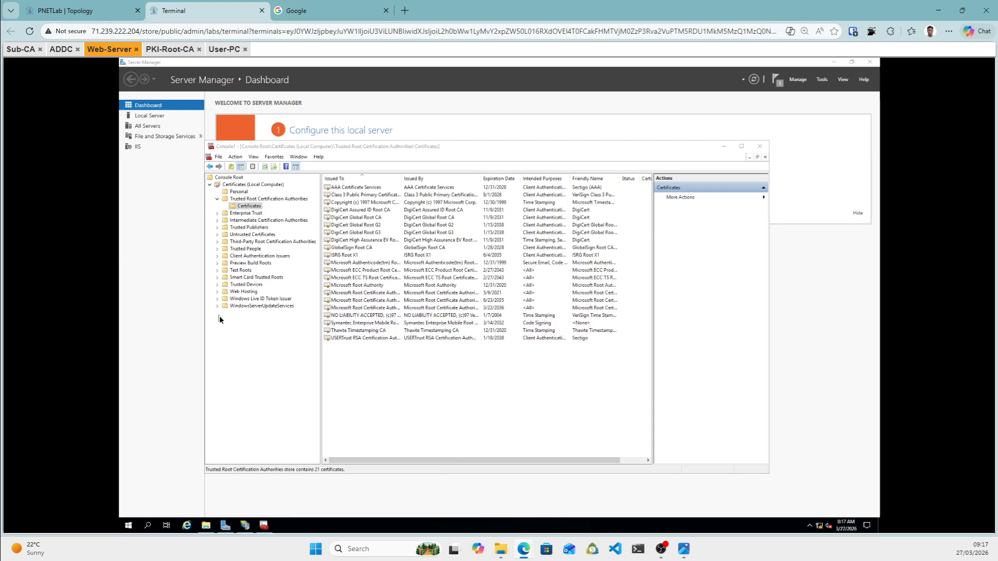
click(328, 234)
text(gpupdate /for)
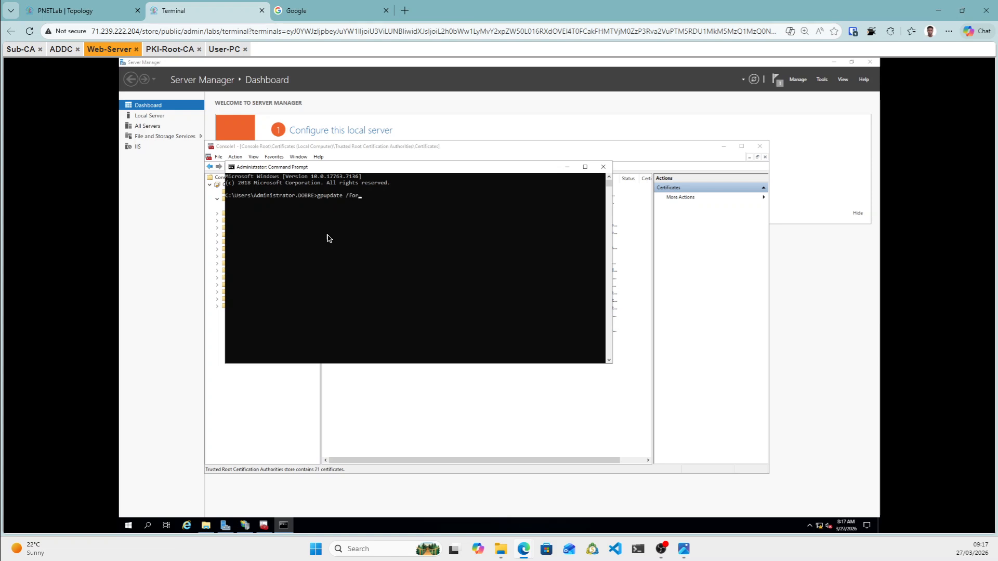
text(e)
key(Return)
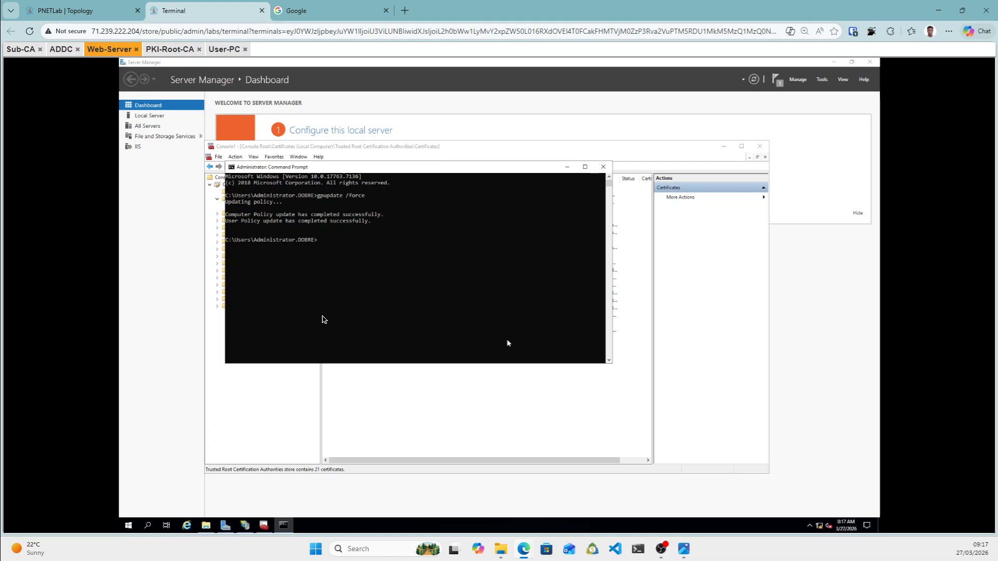
click(568, 168)
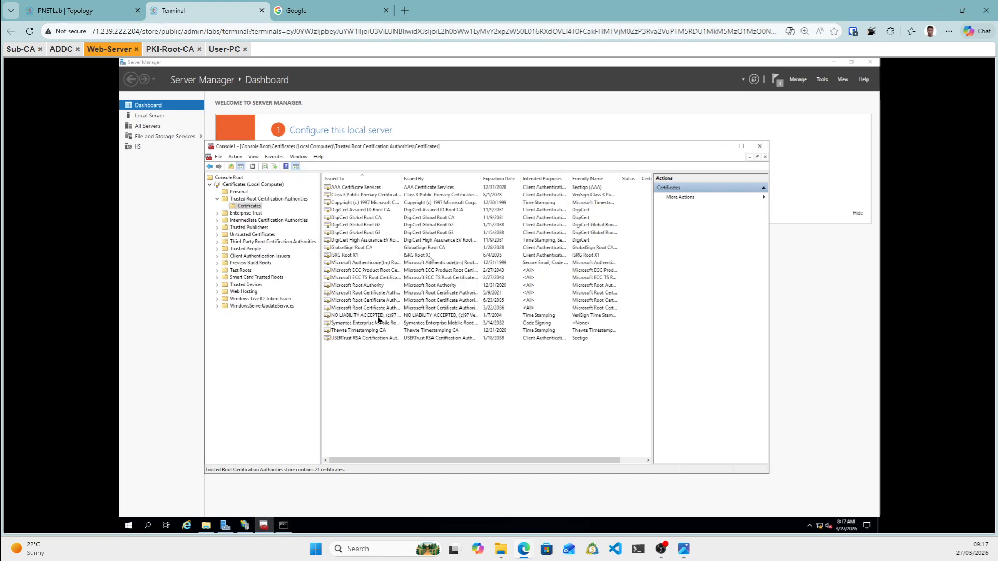
Refresh Trusted Root so PKI-ROOT-CA shows among 22 certificates, then open the Personal store.
right_click(383, 374)
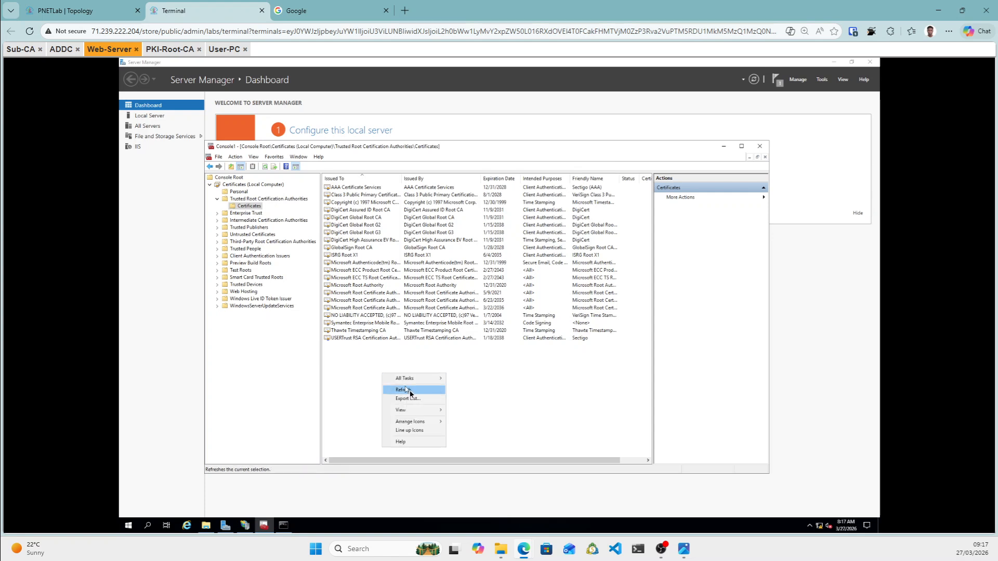
click(409, 393)
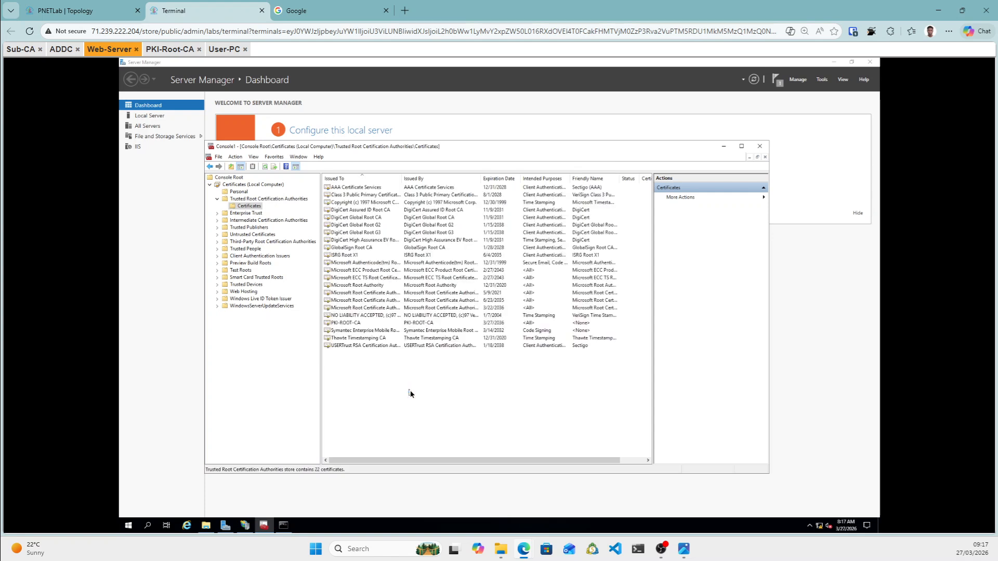
click(341, 324)
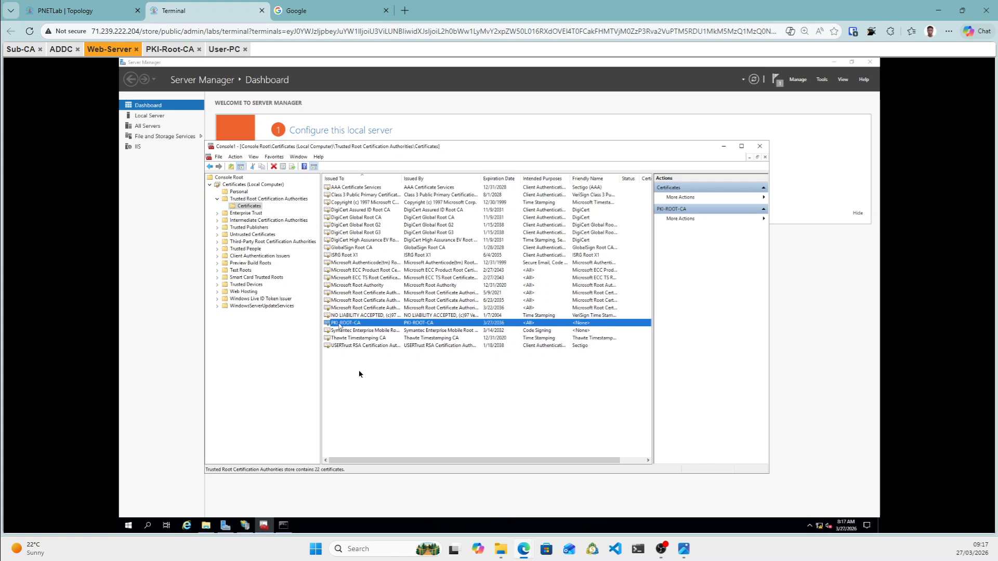
key(F5)
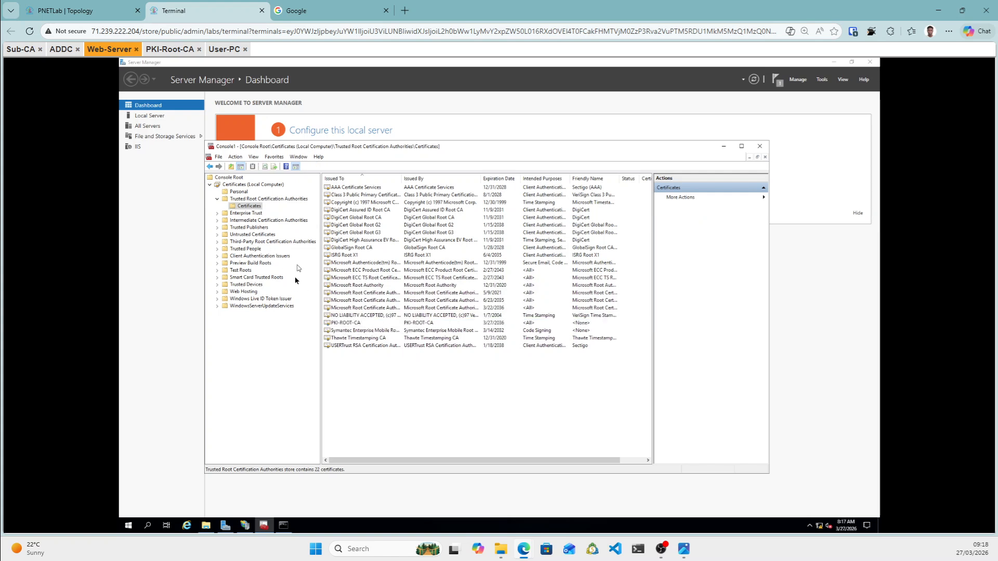
click(239, 192)
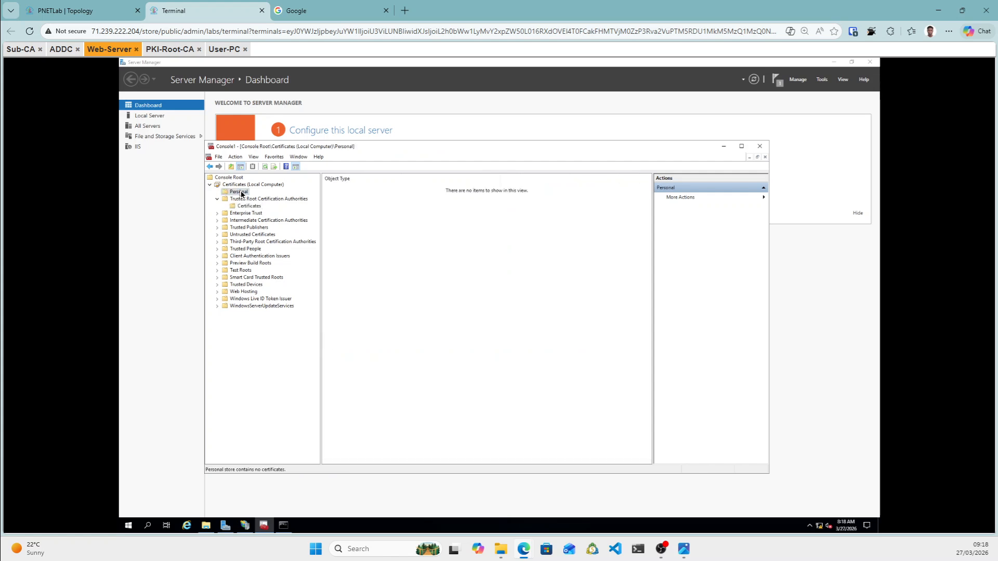
Request a new certificate via Active Directory Enrollment Policy and open Web SAN Server's properties.
right_click(241, 194)
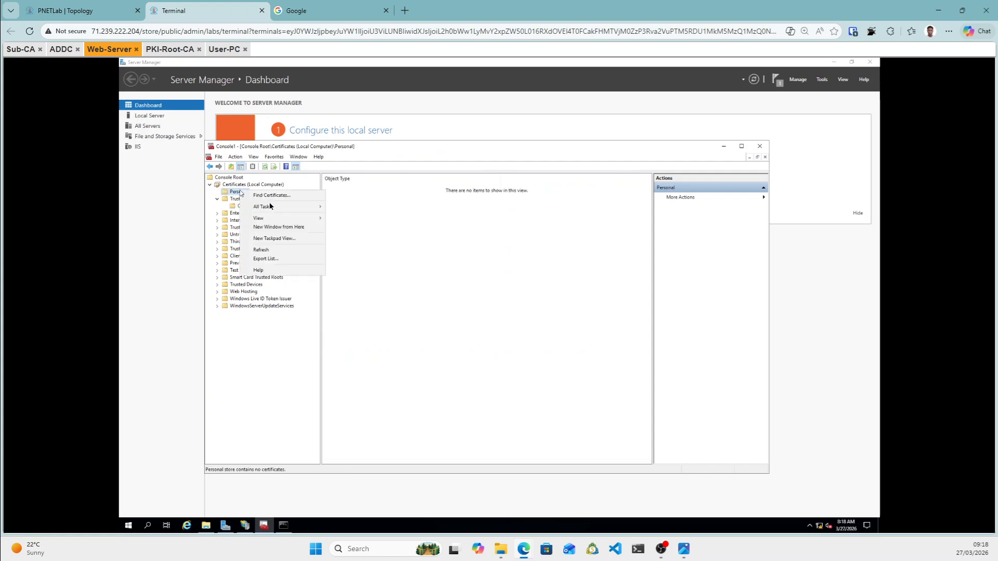
mouse_move(284, 207)
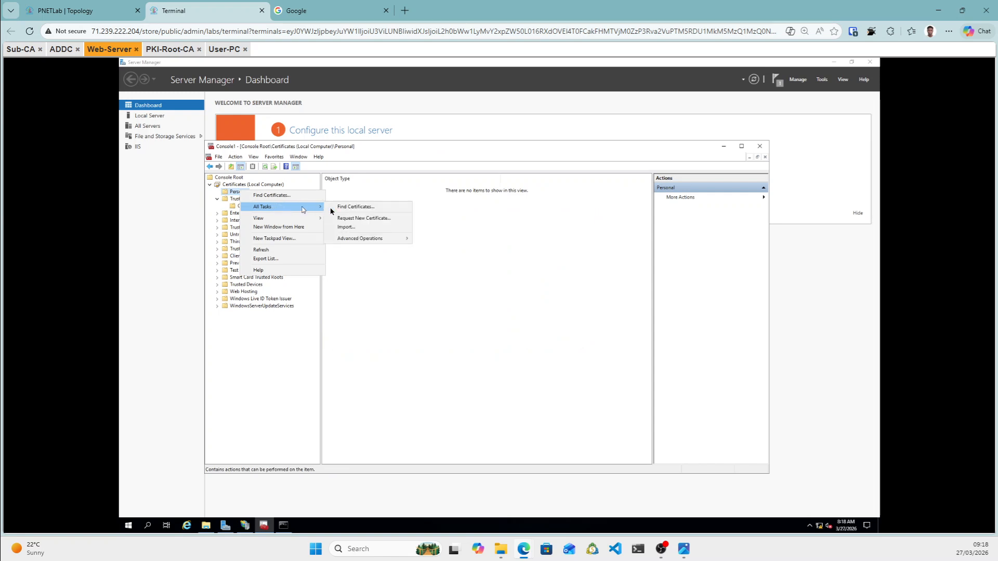
click(372, 220)
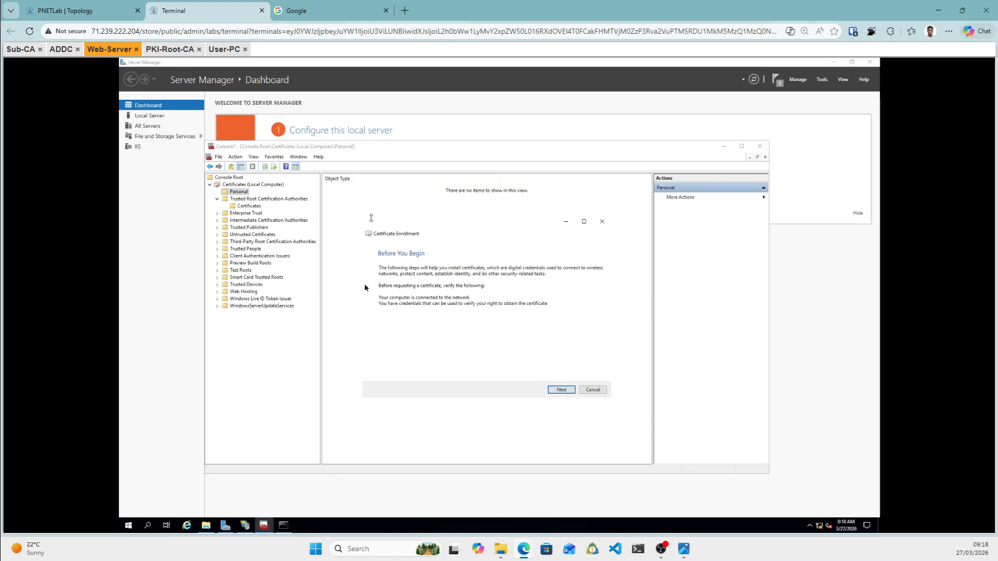
click(565, 393)
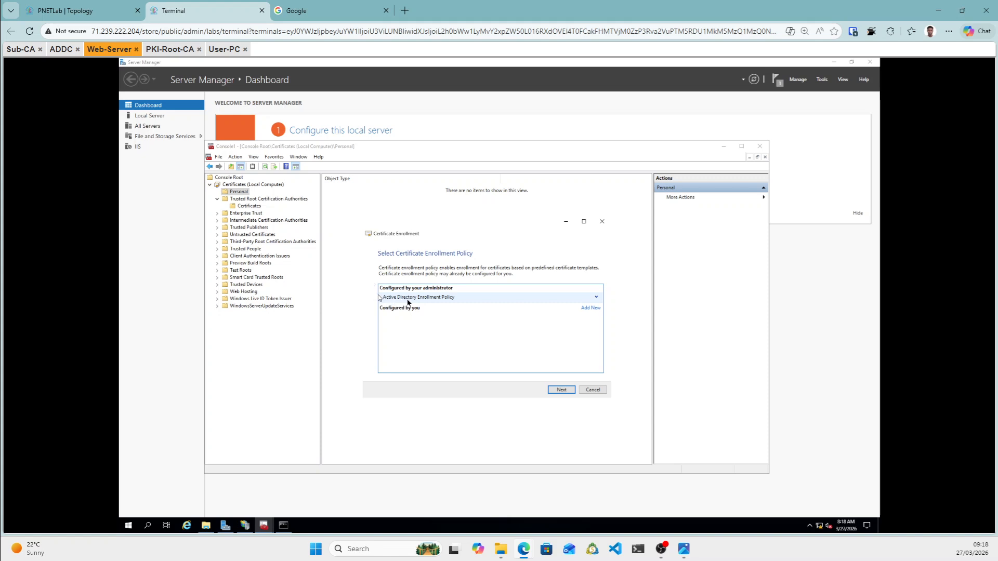
click(562, 391)
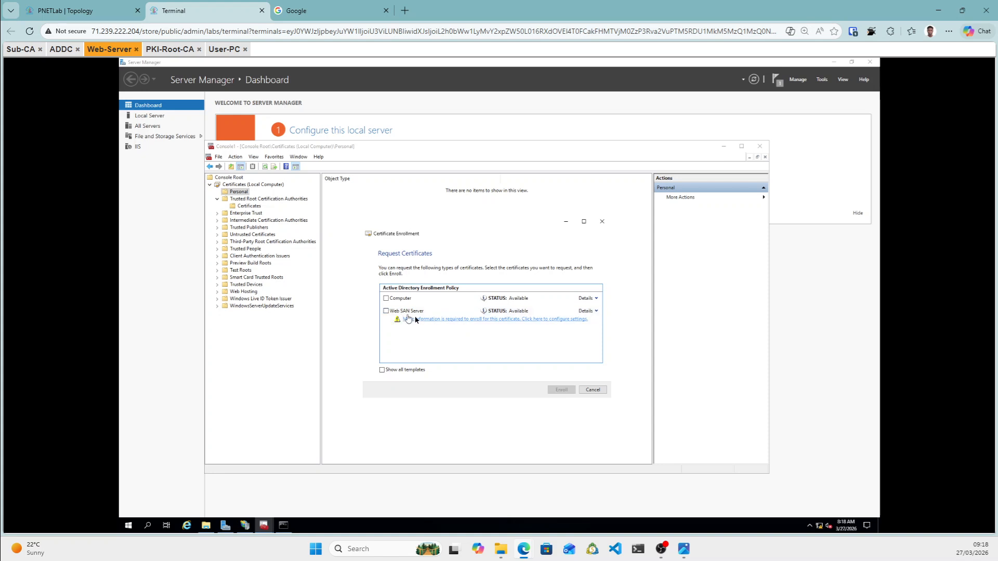
click(597, 312)
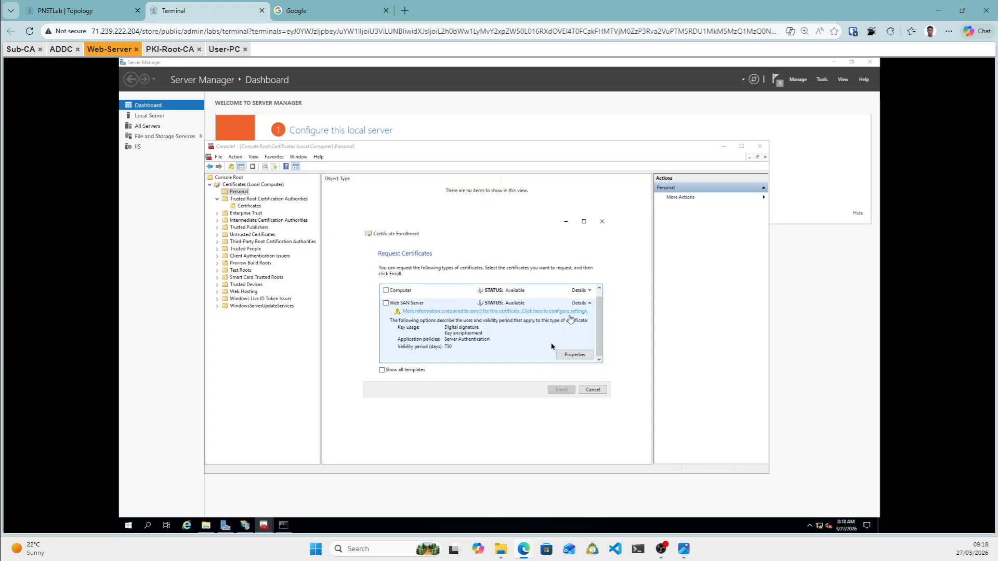
click(576, 358)
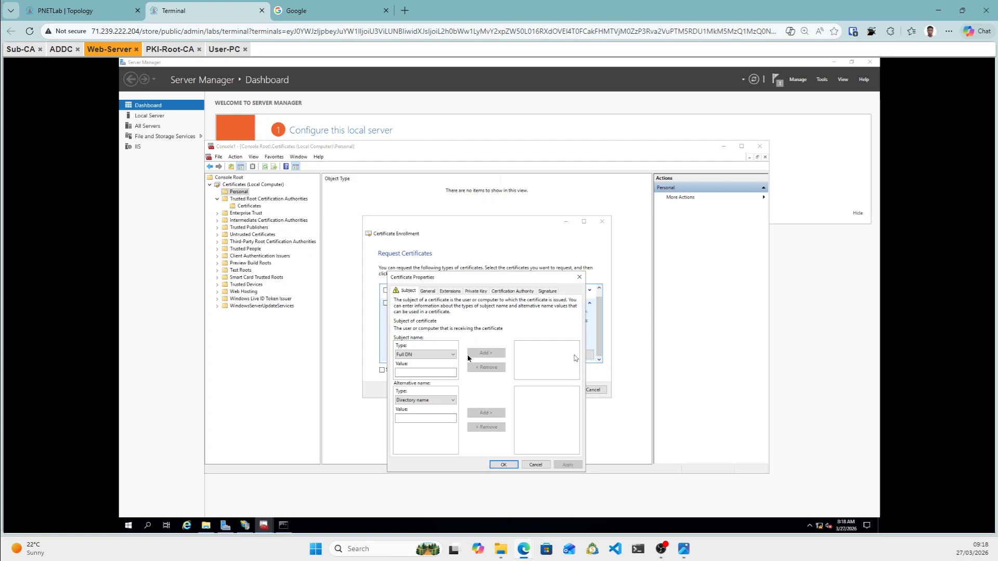
Add subject entries CN=web.dobre.local, C=CM and O=dobre.local to the request.
click(452, 355)
click(437, 369)
click(422, 373)
text(web.dobre.local)
click(484, 354)
click(451, 356)
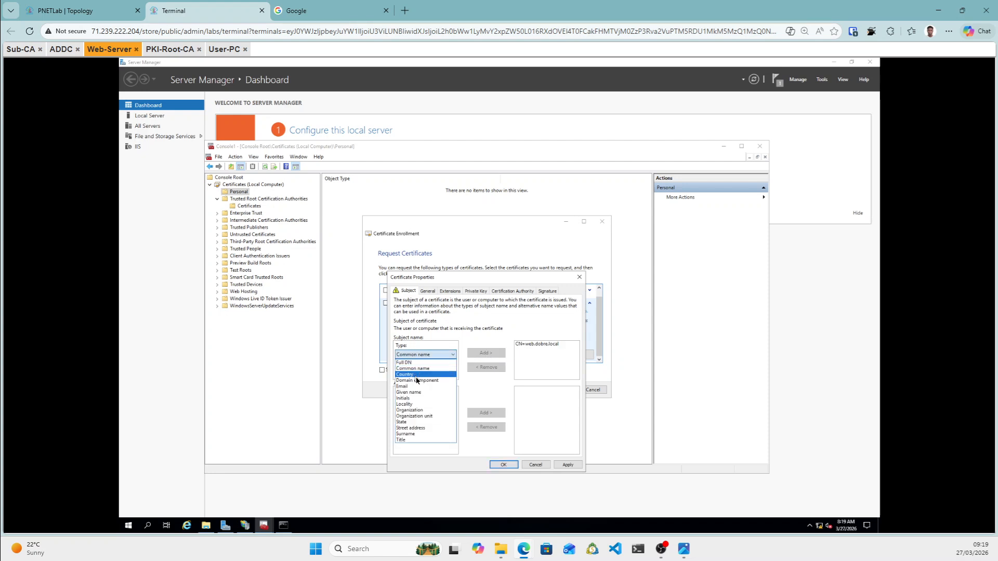
click(415, 375)
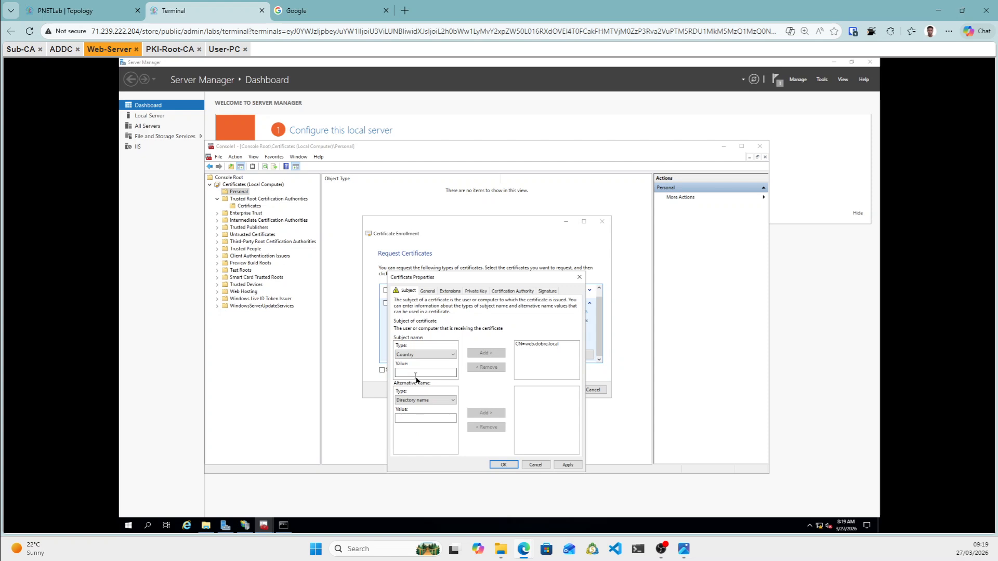
click(418, 373)
text(C)
click(484, 353)
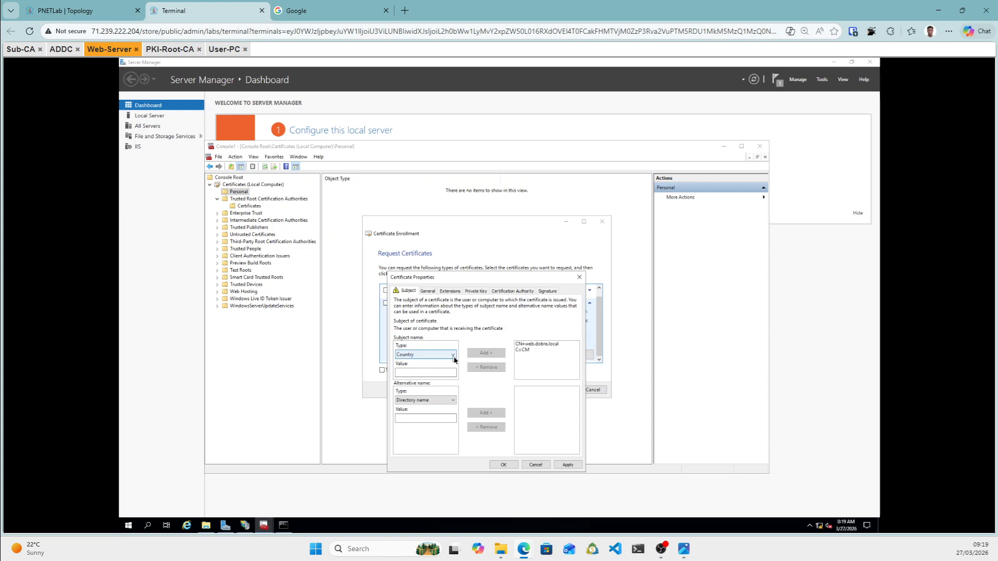
click(453, 357)
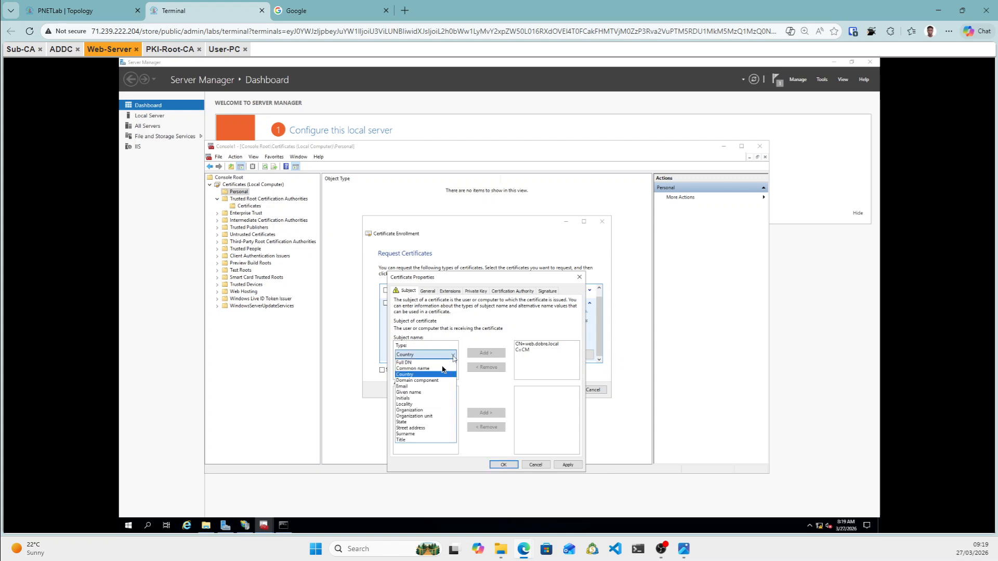
click(413, 411)
click(419, 373)
text(Dobre)
key(BackSpace)
key(BackSpace)
text(DOBR)
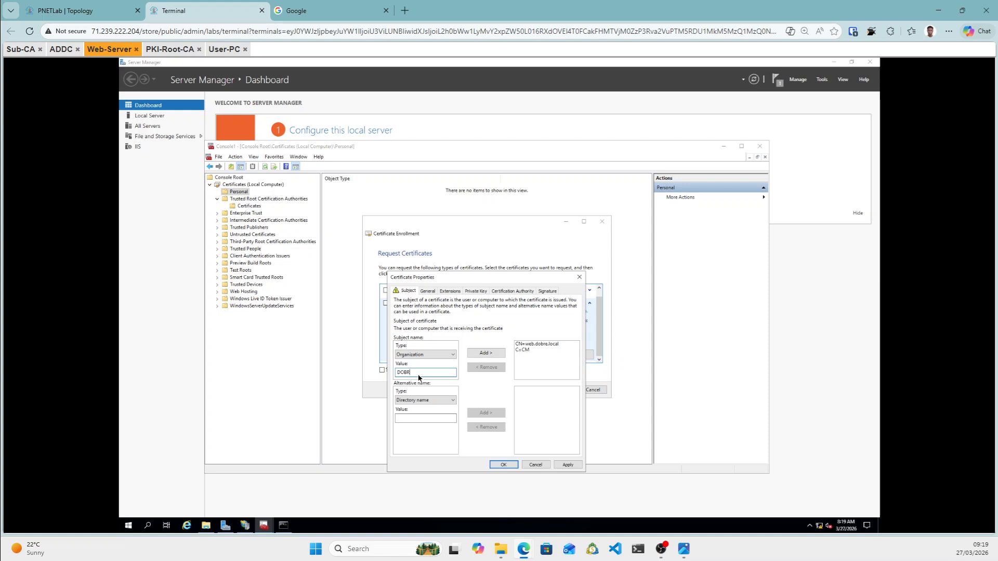
key(BackSpace)
key(BackSpace)
key(BackSpace)
text(do)
click(490, 353)
Add subject entries OU=IT, S=Buea and L=South West.
click(453, 356)
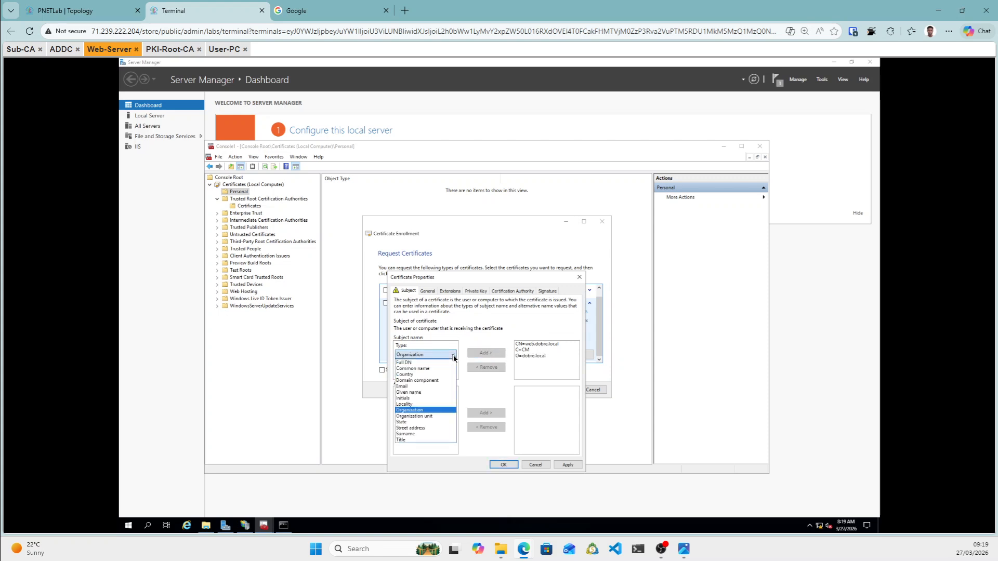
click(418, 416)
click(413, 373)
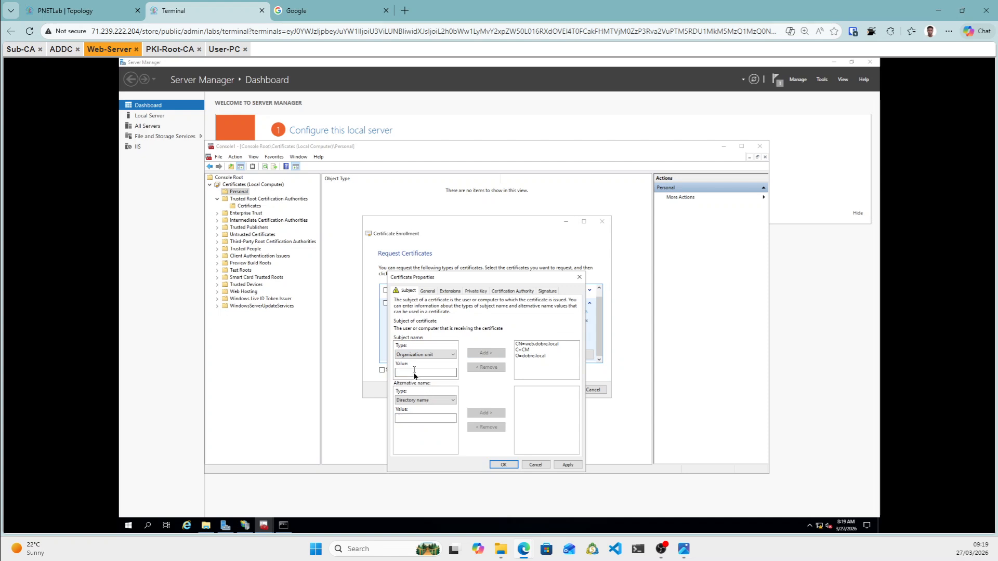
text(IT)
click(491, 353)
click(439, 355)
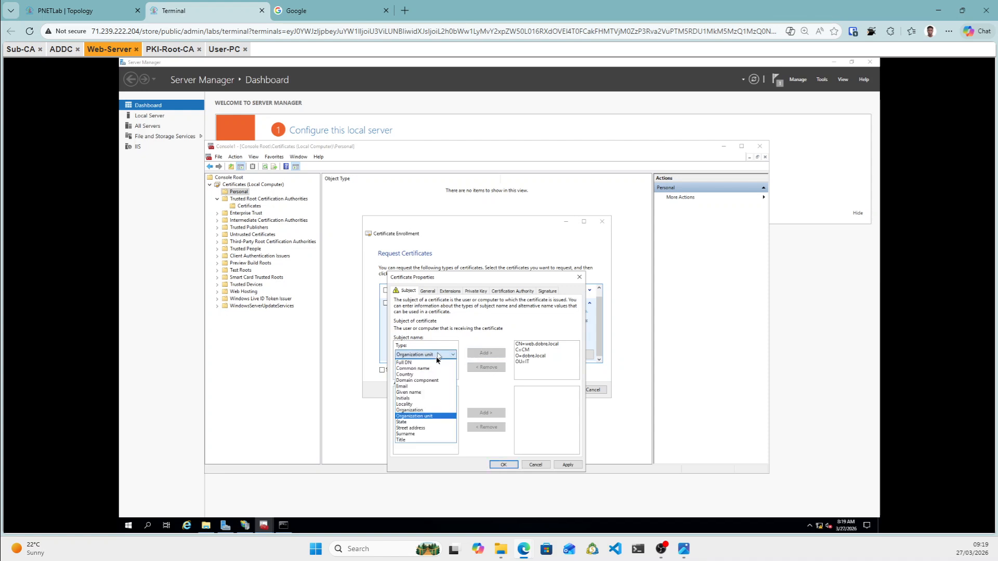
click(410, 422)
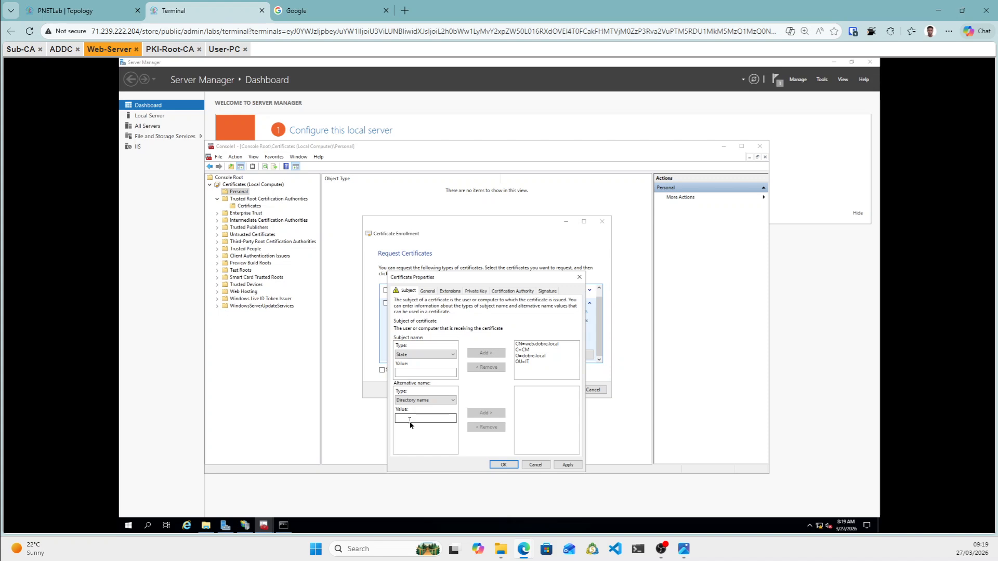
click(427, 373)
text(BUea)
click(487, 353)
click(445, 355)
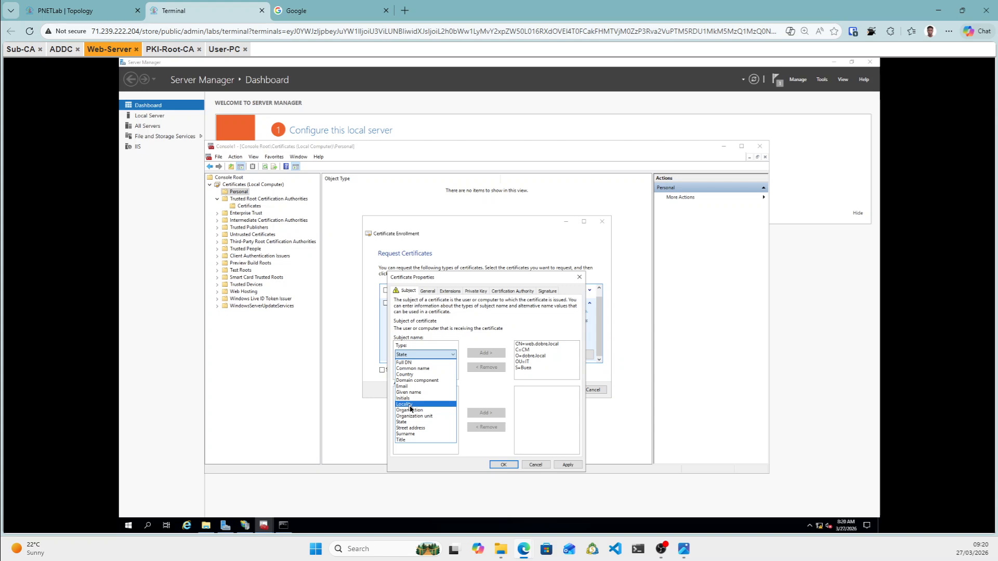
click(410, 405)
click(417, 373)
text(Soutth)
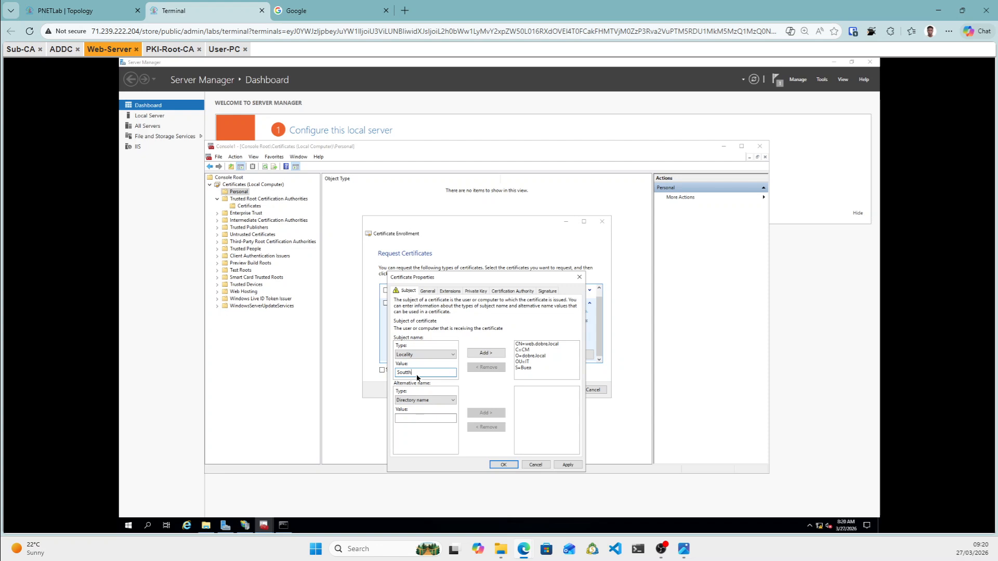
key(BackSpace)
key(BackSpace)
click(493, 355)
Add DNS alternative names web.dobre.local and dobre.local to the request.
click(453, 400)
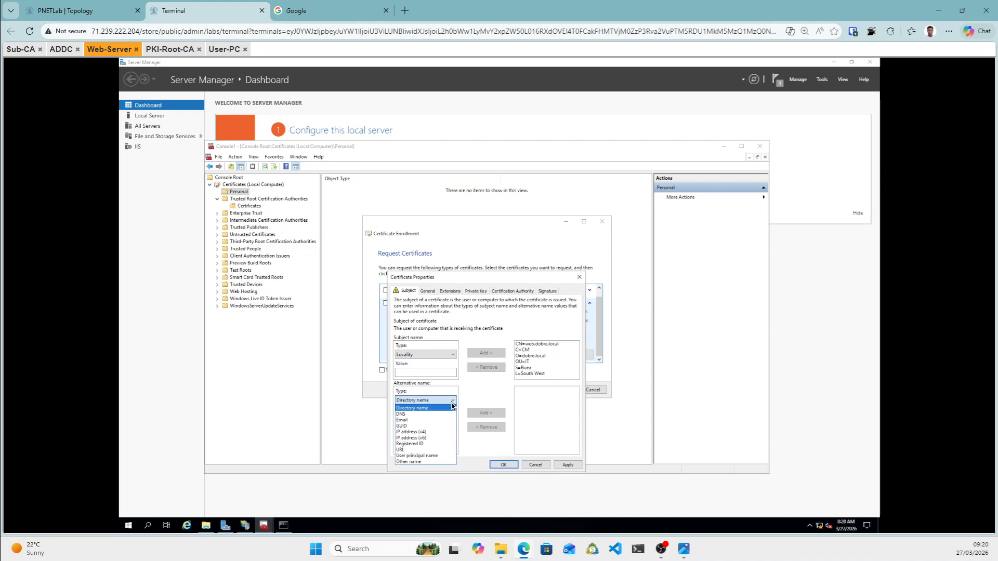
click(409, 418)
click(407, 419)
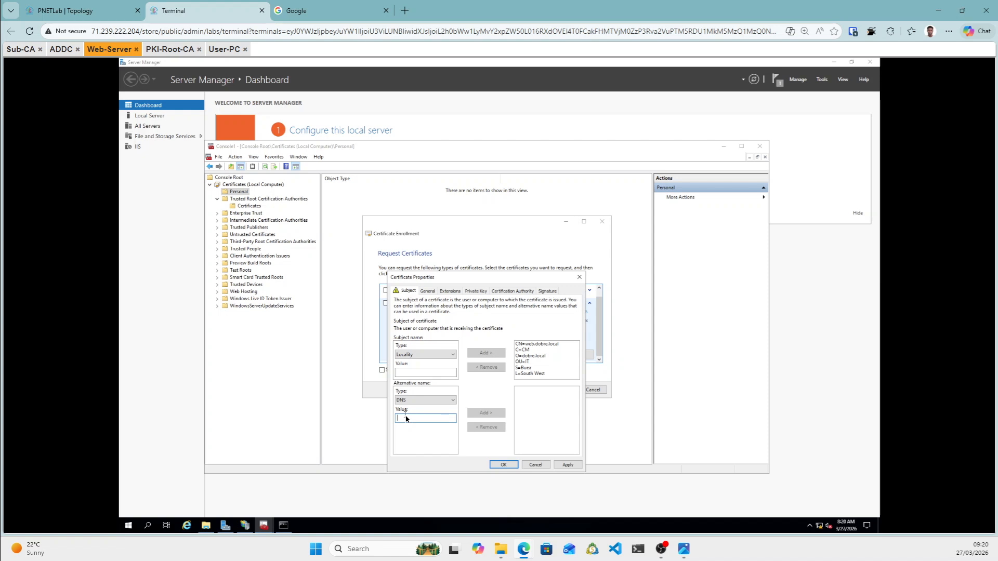
text(web.dobre.local)
click(497, 414)
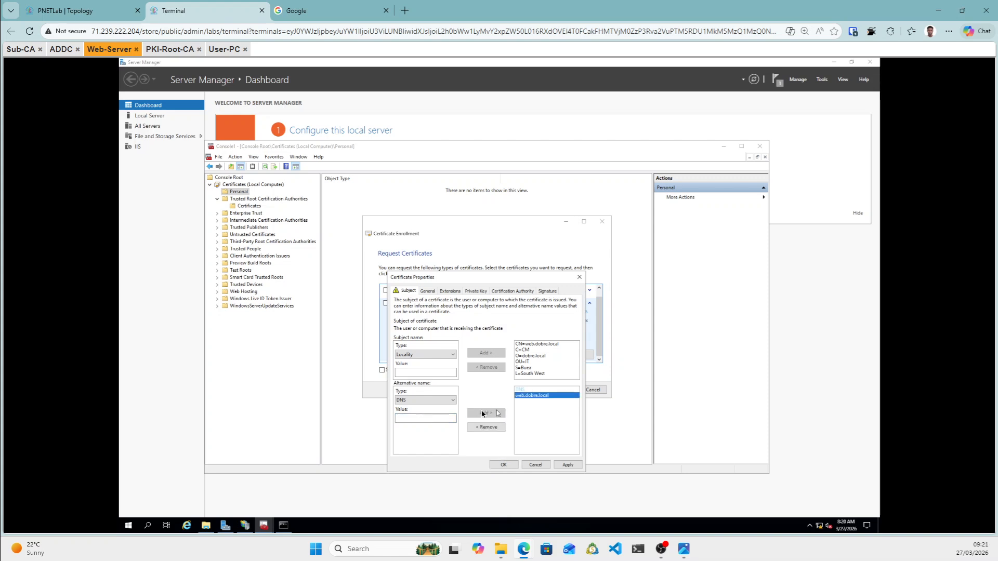
click(422, 419)
text(dobre.local)
click(496, 414)
click(429, 292)
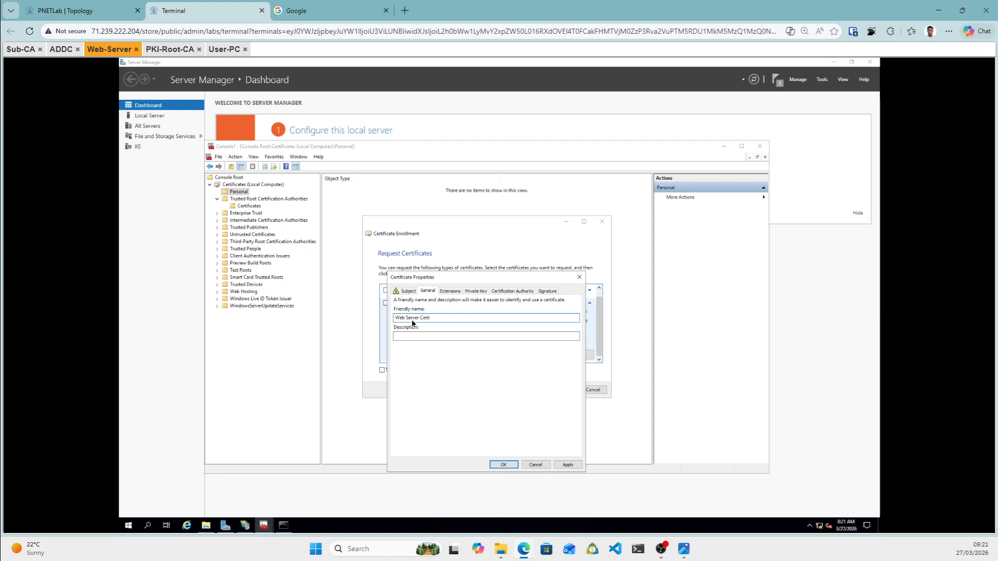
Complete the friendly name, confirm dobre-SUB-CA as issuer, and apply the certificate properties.
text(icate)
click(449, 294)
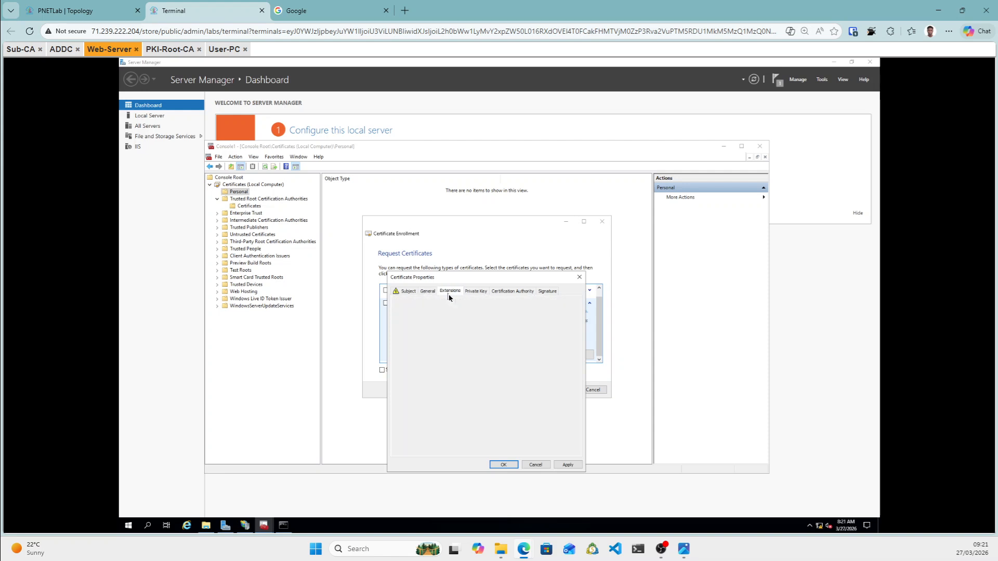
click(475, 293)
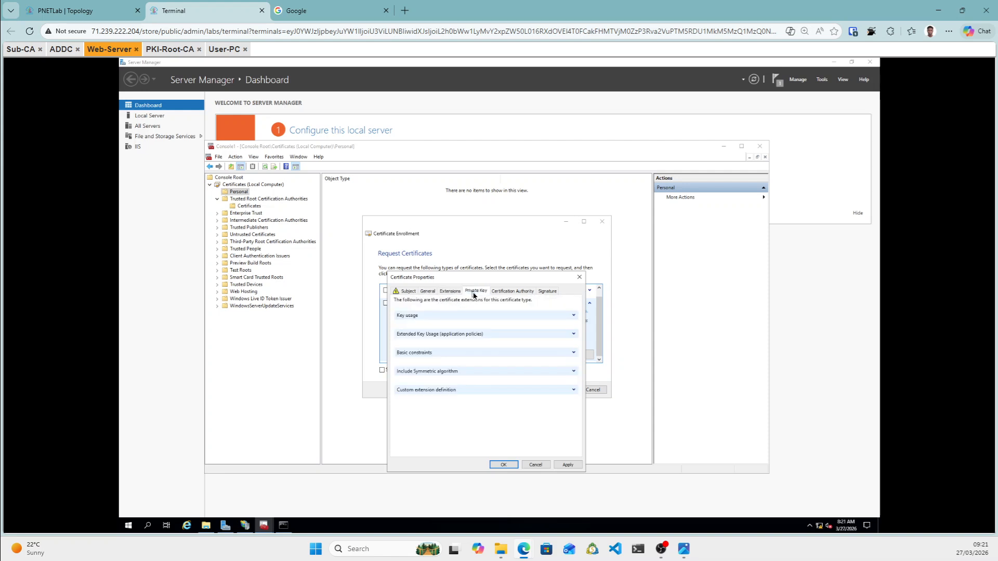
click(504, 293)
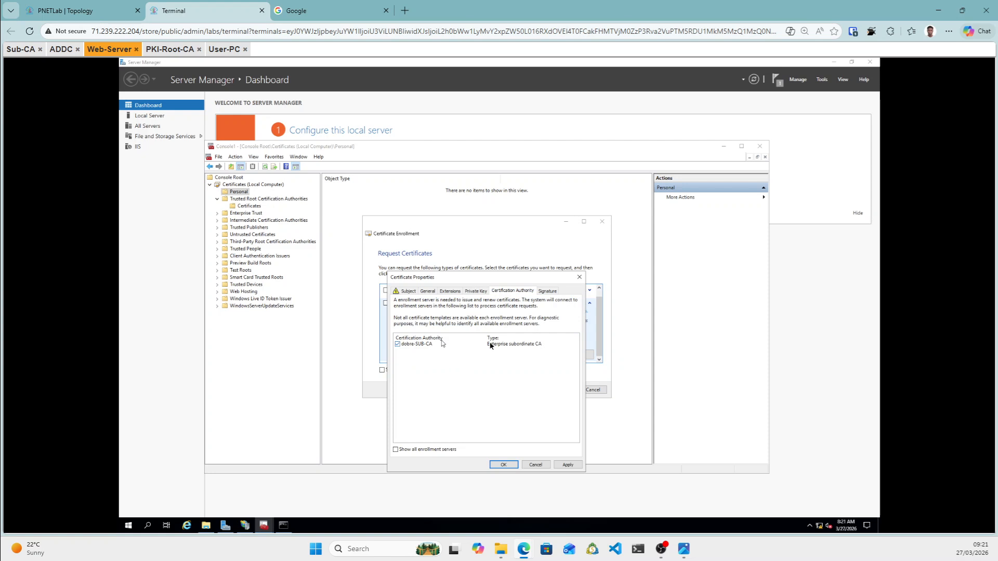
click(548, 291)
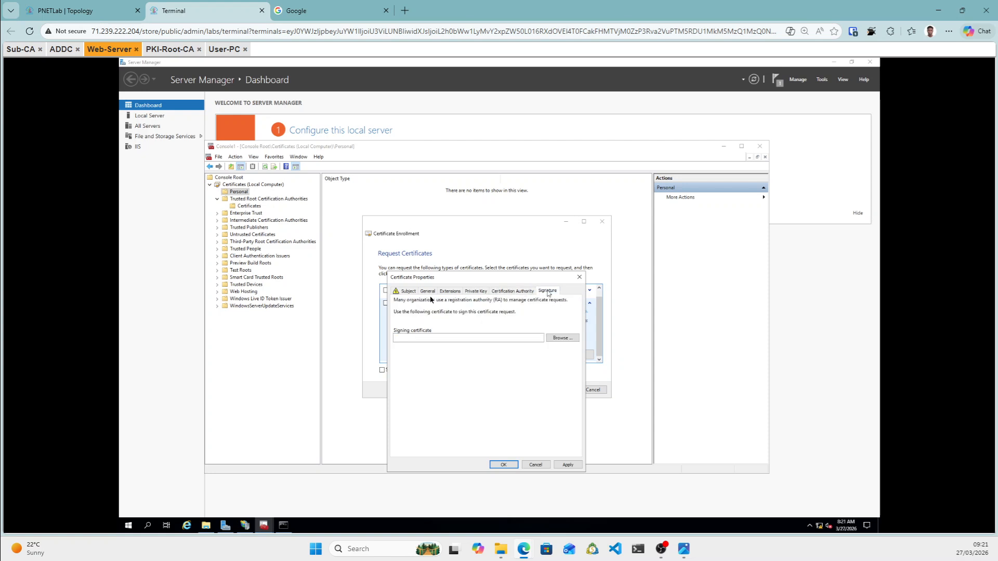
click(408, 292)
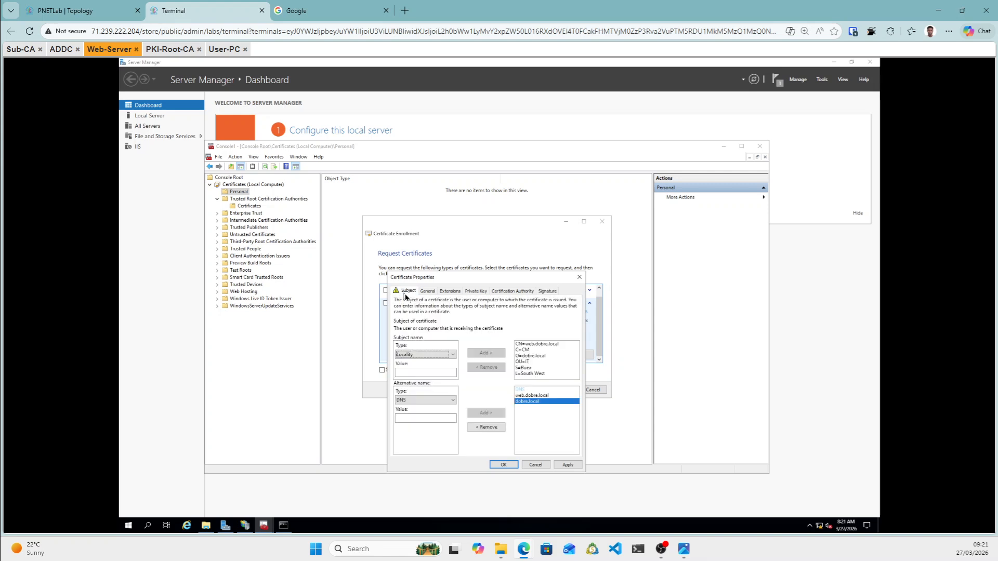
click(571, 470)
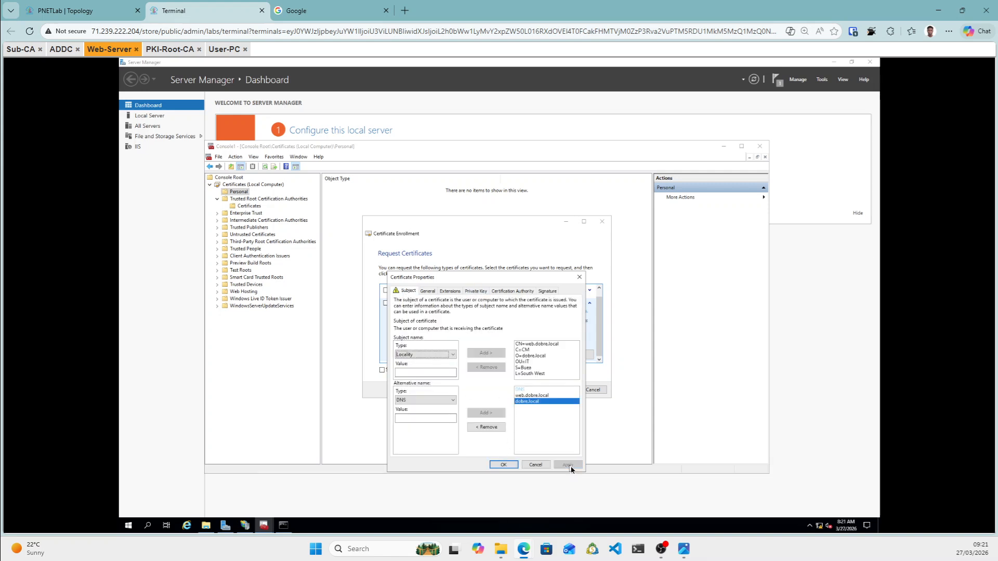
click(512, 467)
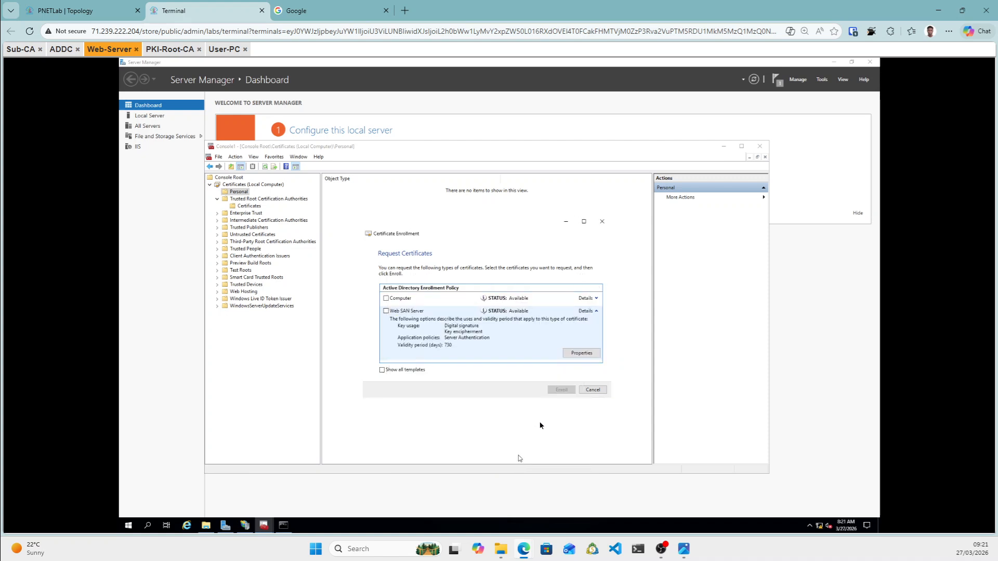
Enroll the Web SAN Server certificate and finish once enrollment succeeds.
click(386, 311)
click(571, 395)
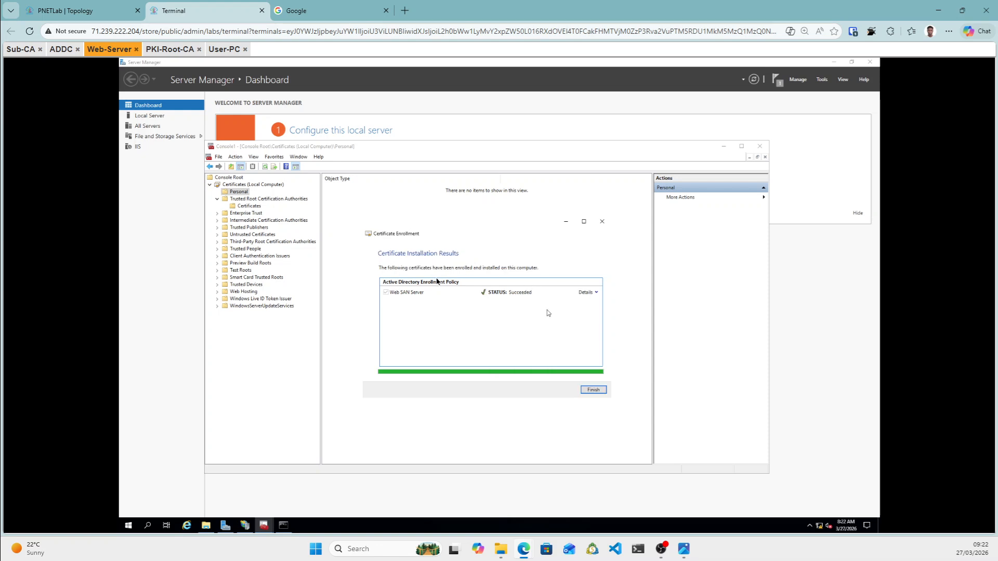
click(593, 390)
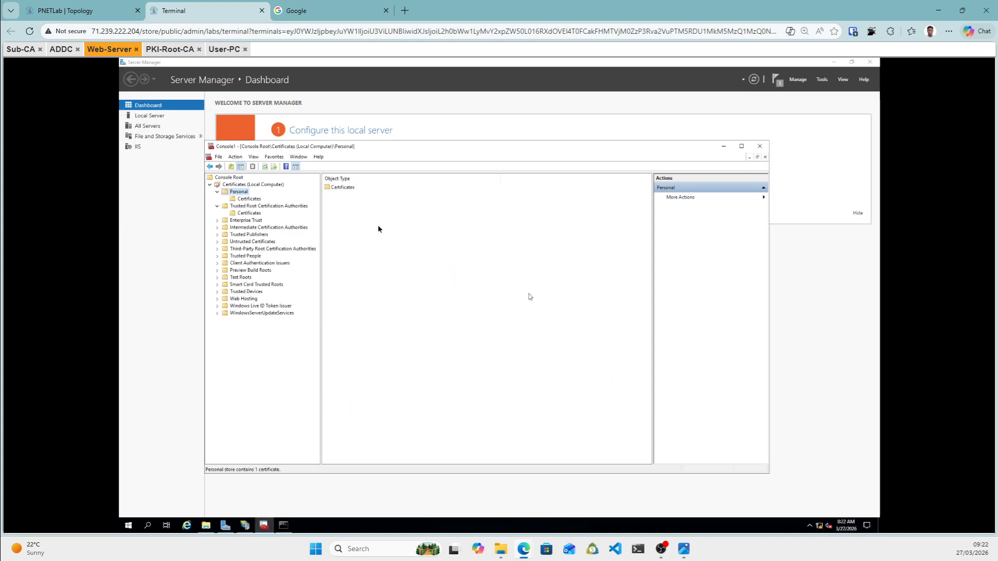
Open the web.dobre.local certificate and confirm its path through dobre-SUB-CA to PKI-ROOT-CA.
double_click(337, 189)
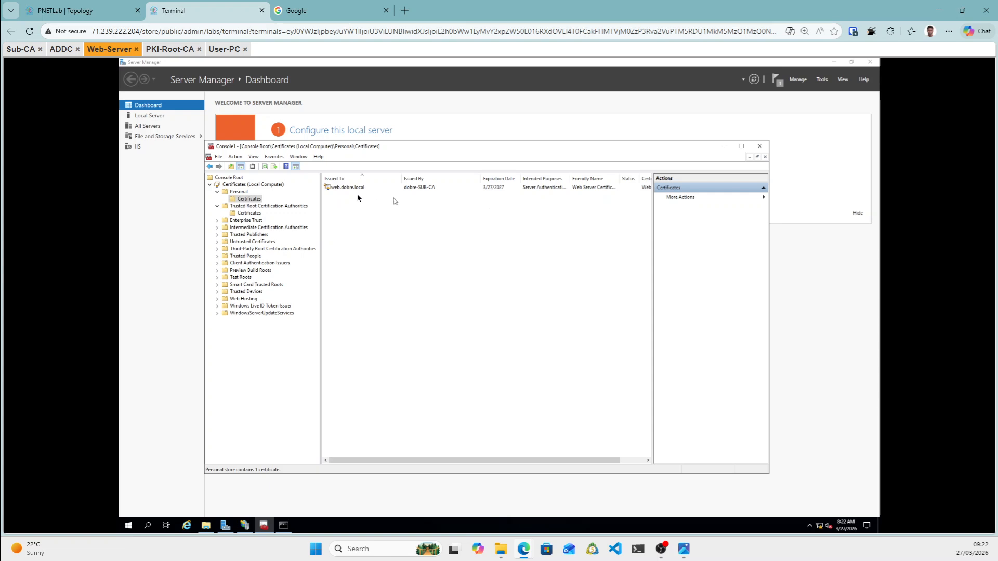
double_click(466, 188)
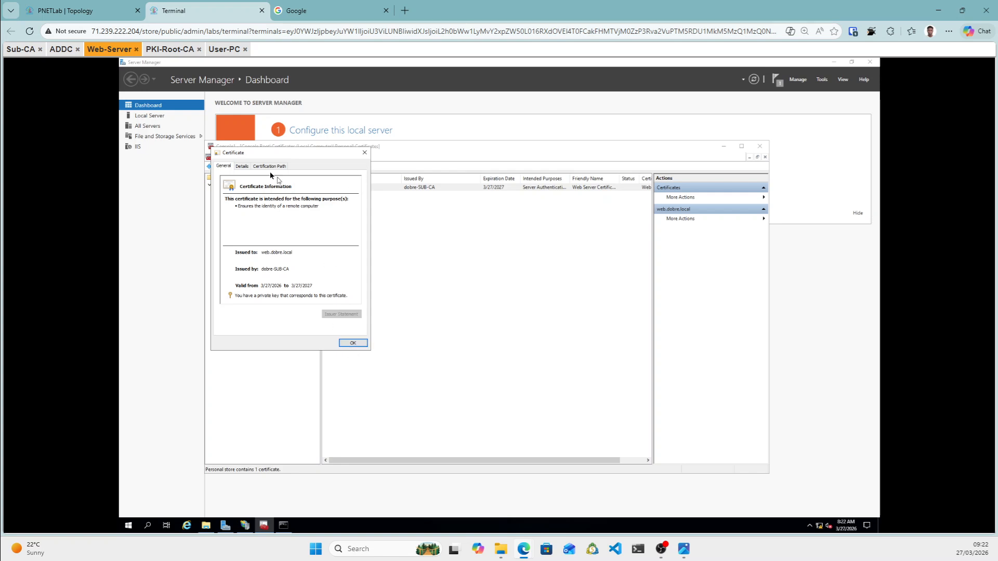
click(265, 167)
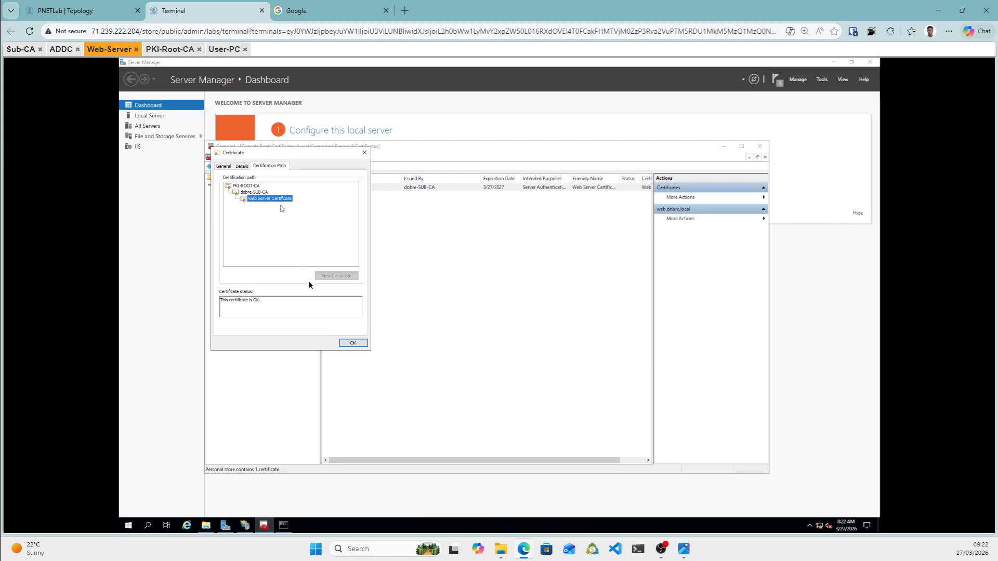
click(353, 343)
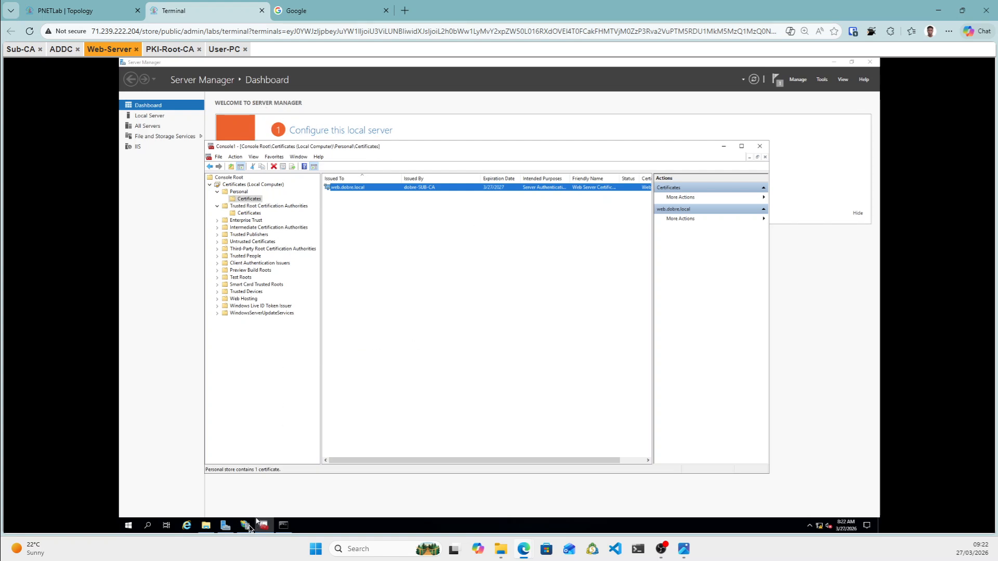
In IIS Manager, open Bindings for Default Web Site under WEB > Sites.
mouse_move(248, 528)
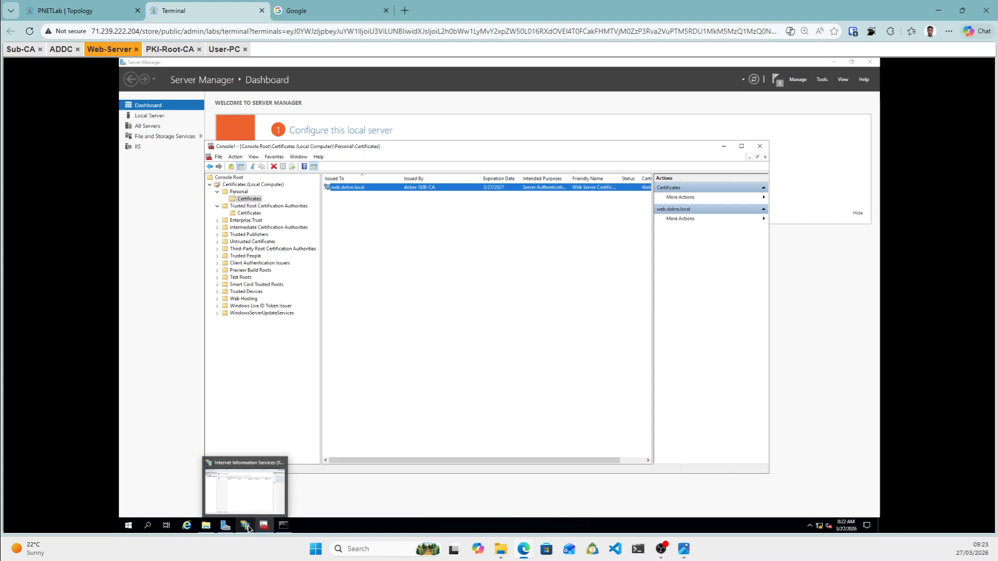
click(248, 529)
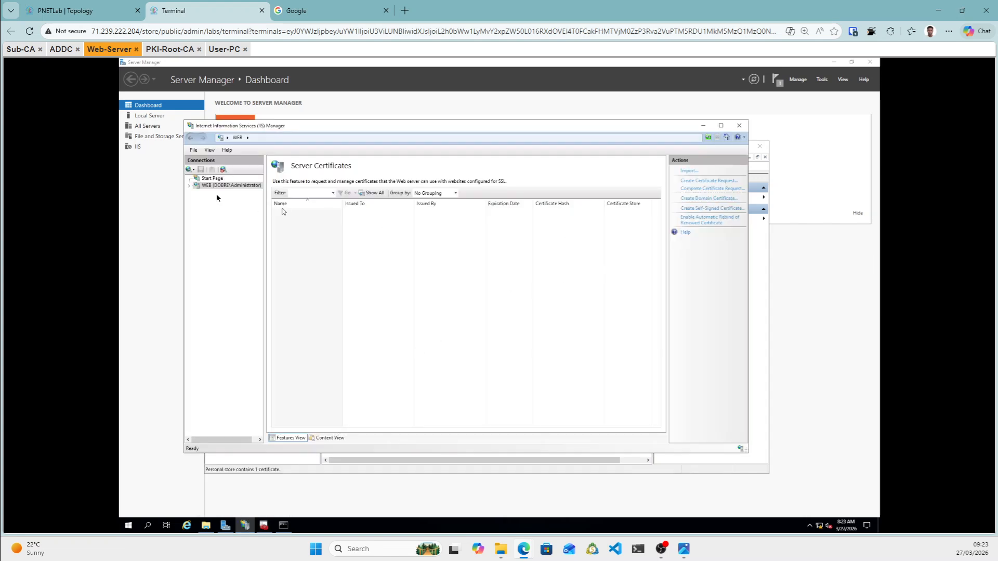
click(191, 186)
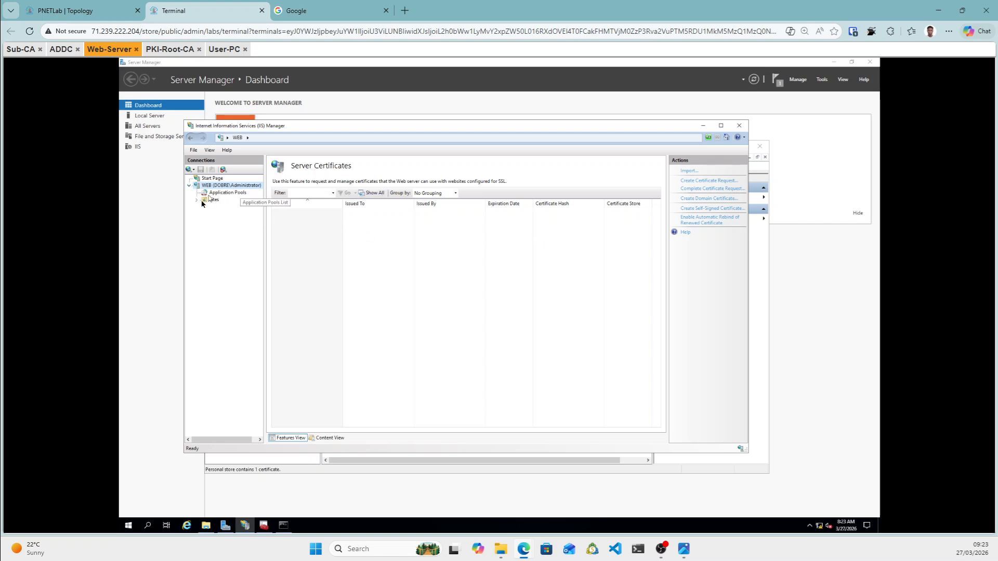
click(198, 201)
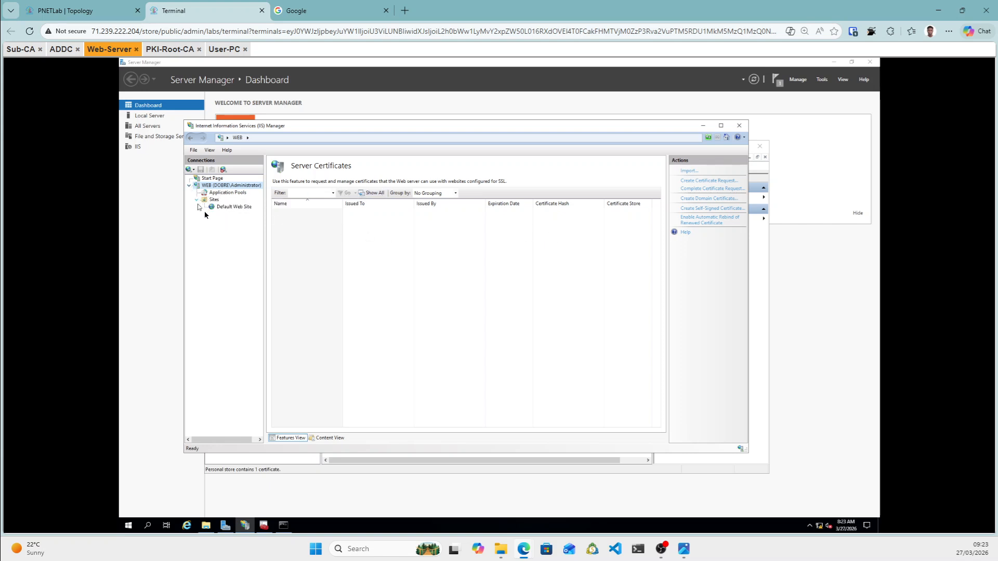
click(231, 207)
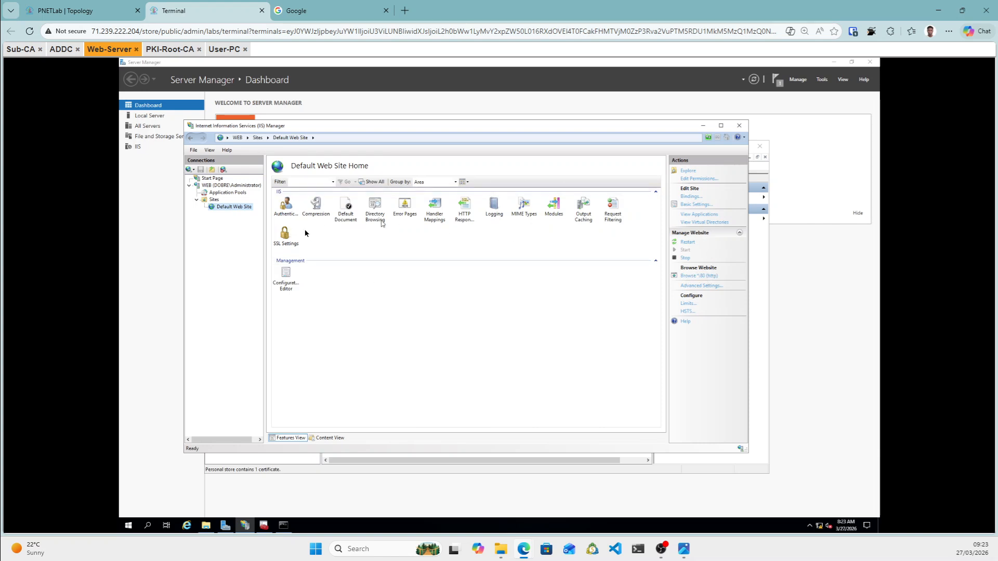
click(695, 198)
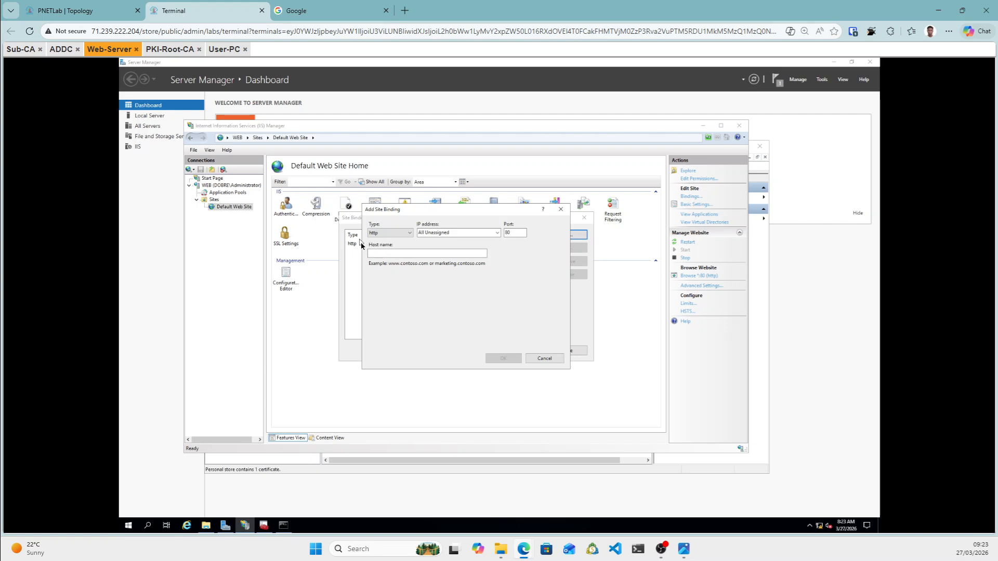
Add an https binding for web.dobre.local on port 443 using Web Server Certificate, then close Site Bindings.
click(410, 234)
click(384, 250)
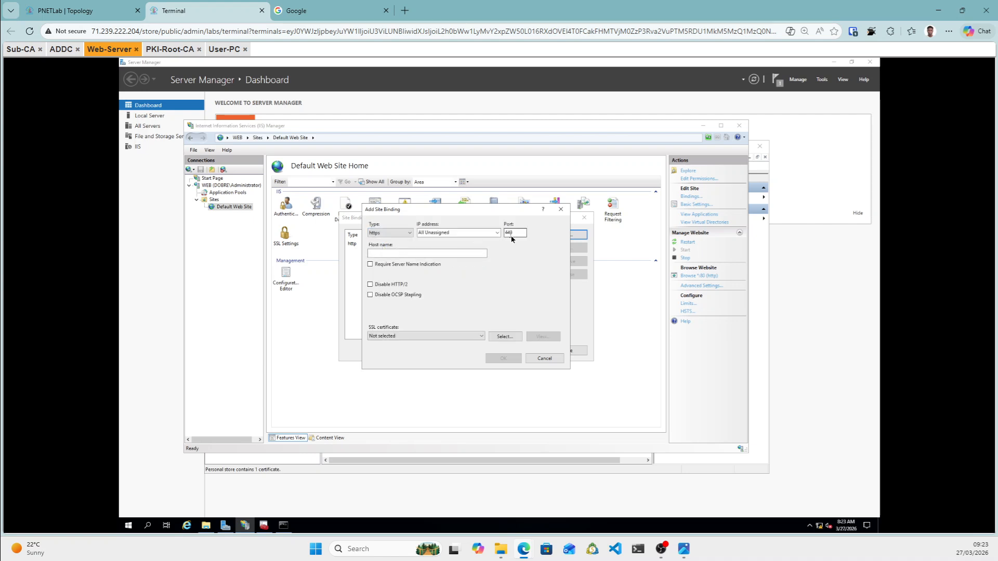
click(415, 258)
click(480, 336)
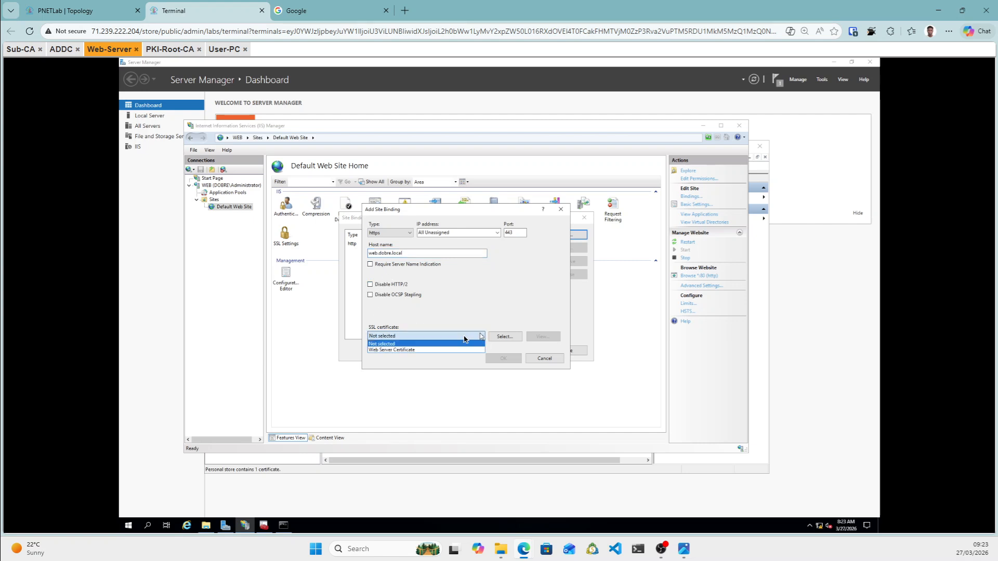
click(417, 350)
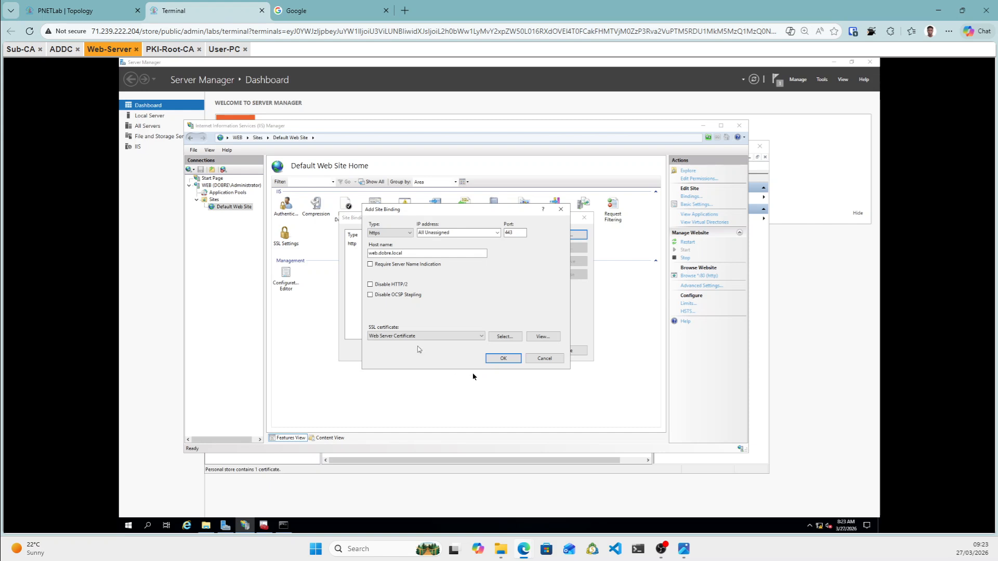
click(502, 359)
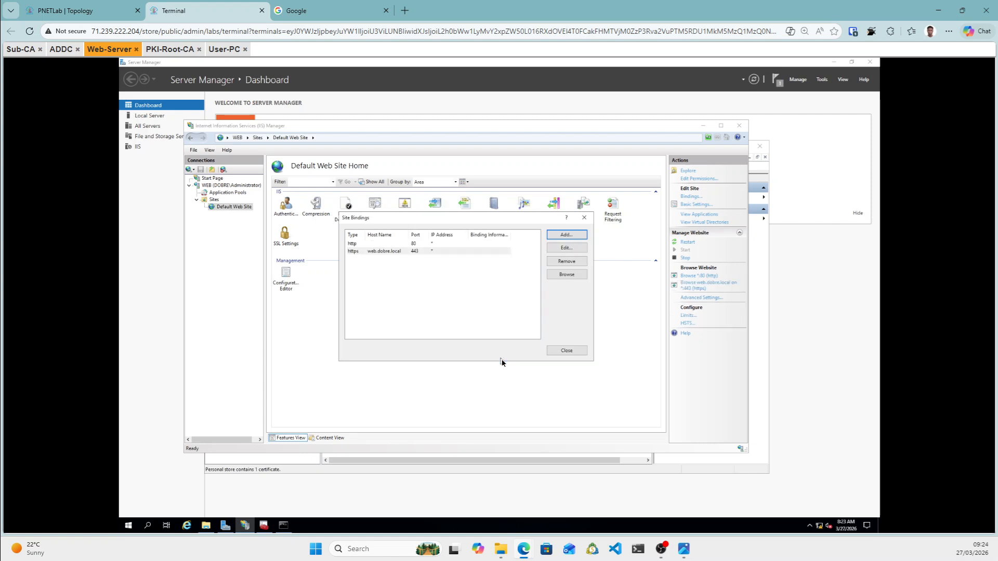
click(566, 351)
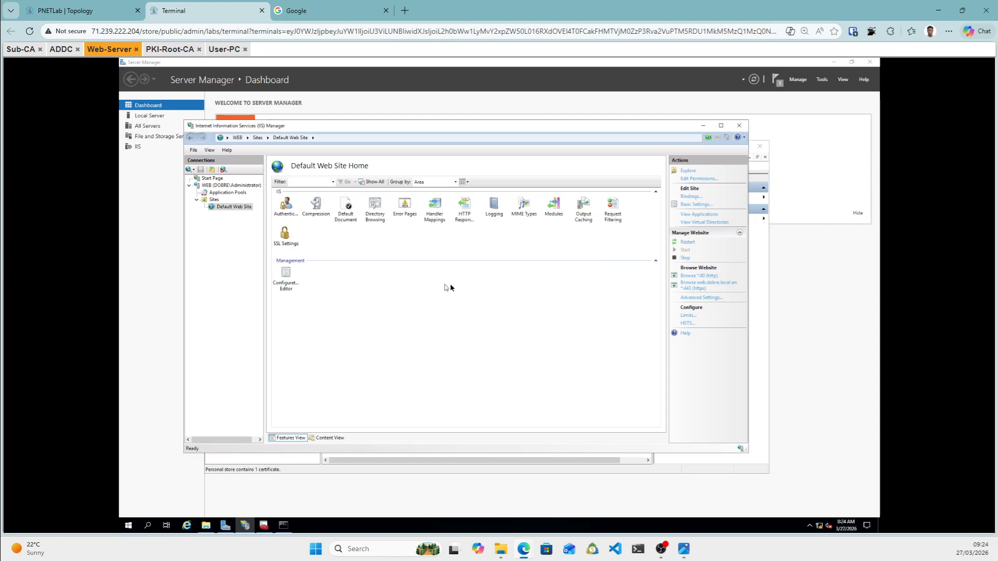
On User-PC, send Ctrl+Alt+Del via Guacamole's on-screen keyboard, then set input method back to None.
click(223, 50)
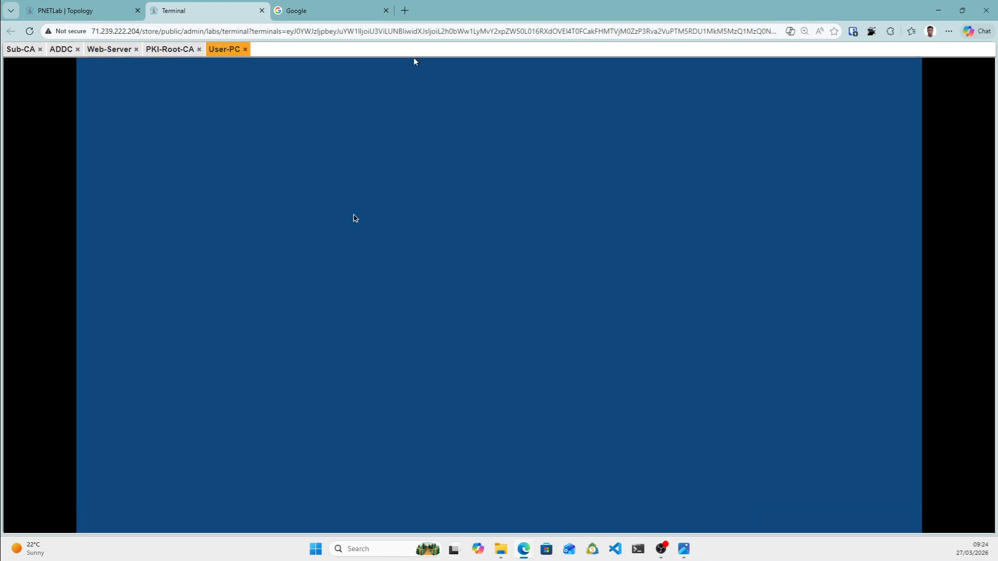
key(ctrl+alt+shift)
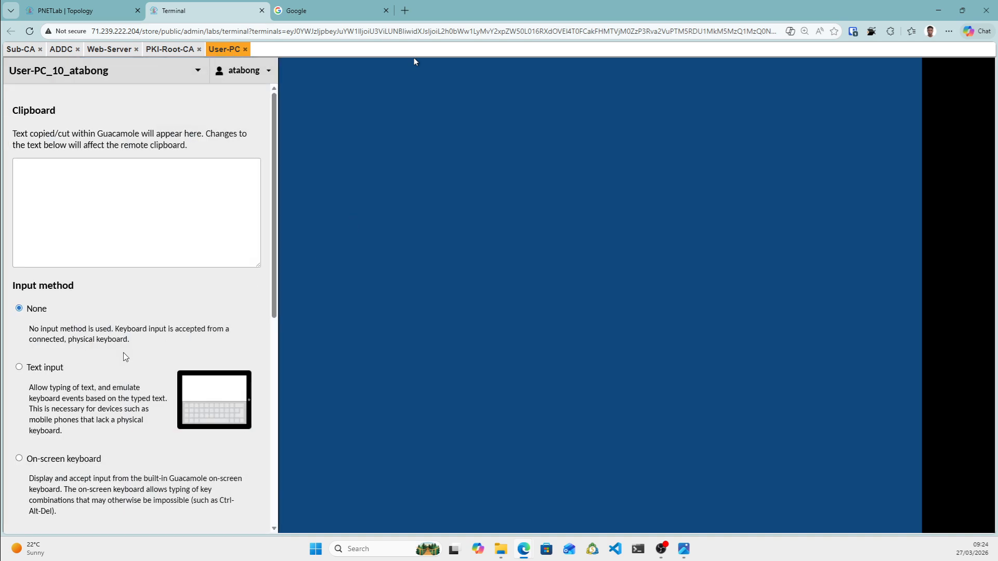
click(28, 460)
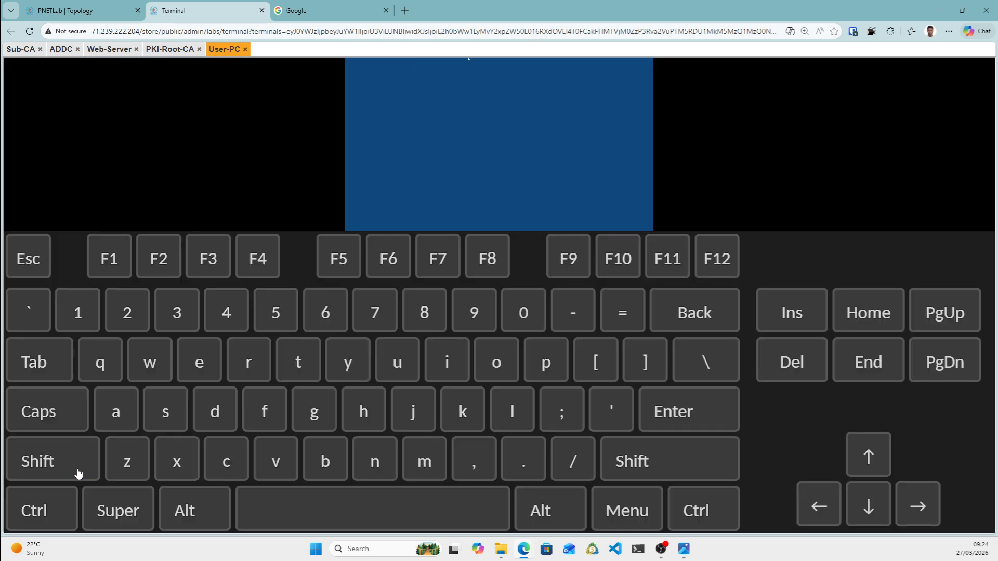
click(34, 508)
click(195, 509)
click(809, 375)
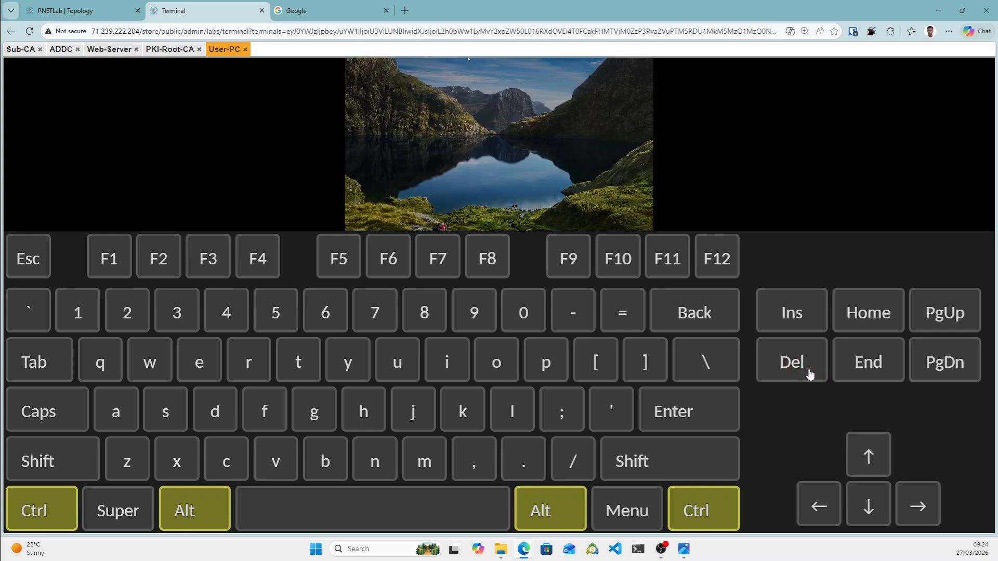
key(ctrl+alt+shift)
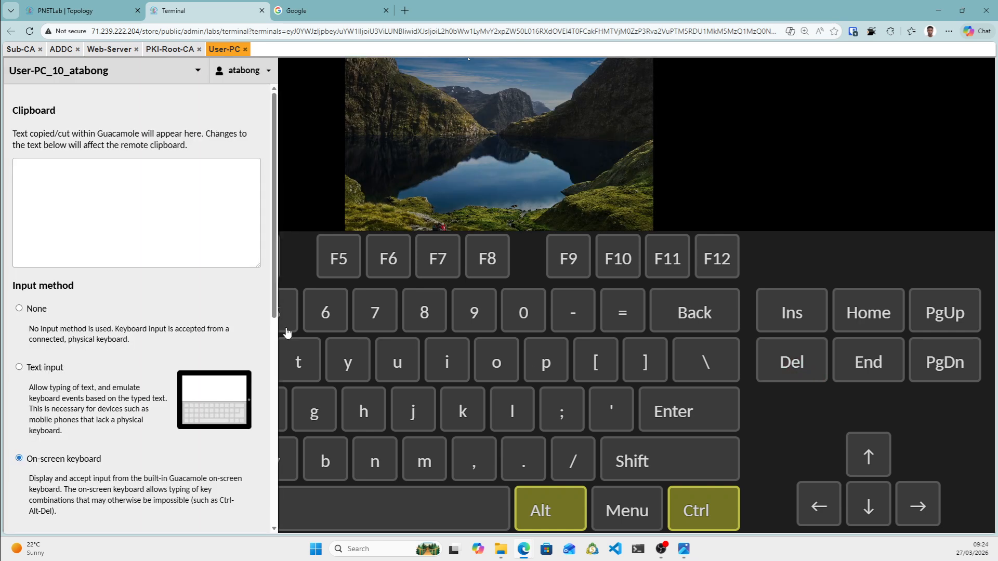
click(26, 310)
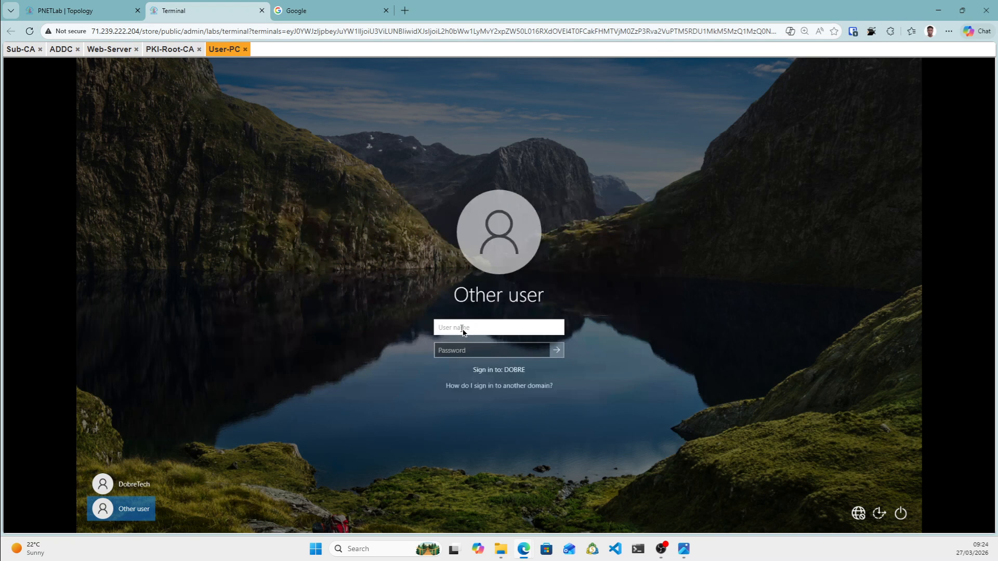
Sign in to User-PC by entering the domain user's name and password.
text(dan)
key(Tab)
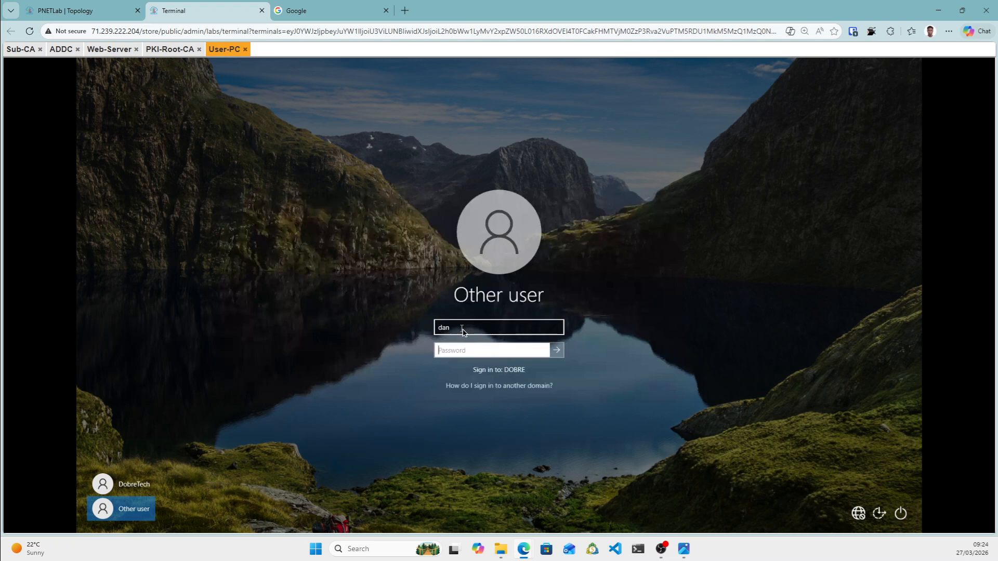
text(Pass123)
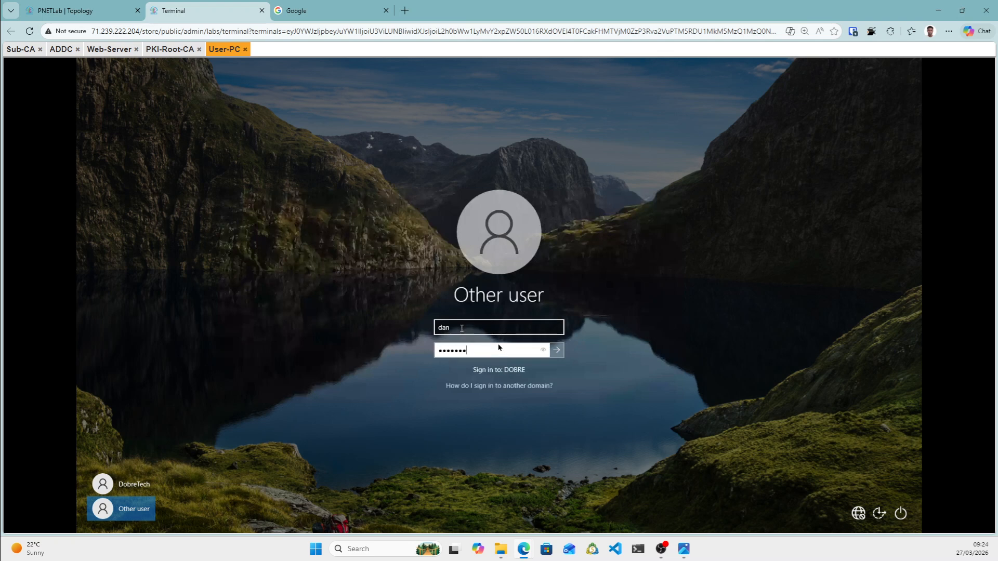
click(559, 350)
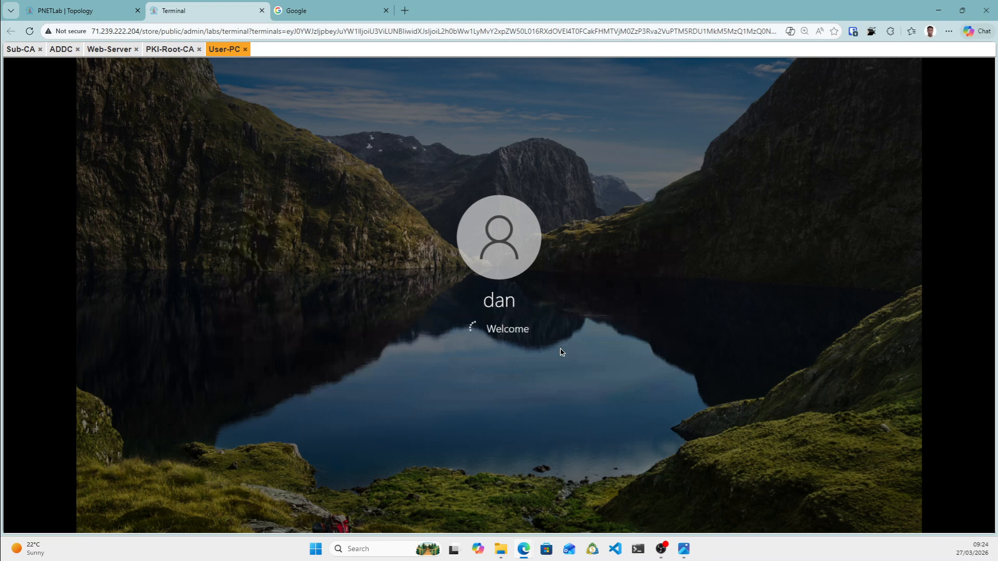
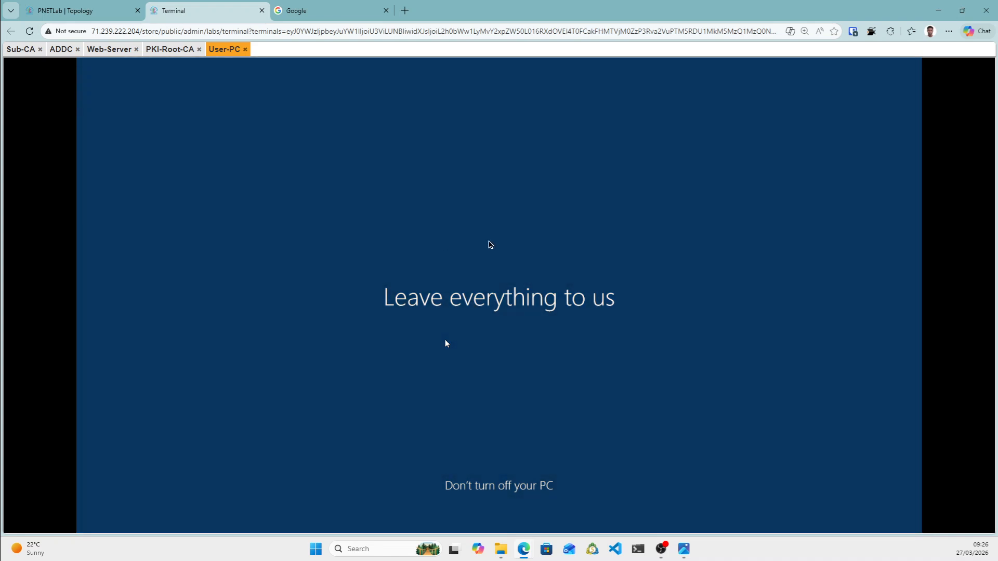
Move past the PKI-Root-CA and Sub-CA consoles to the Web-Server console showing IIS Manager.
click(172, 52)
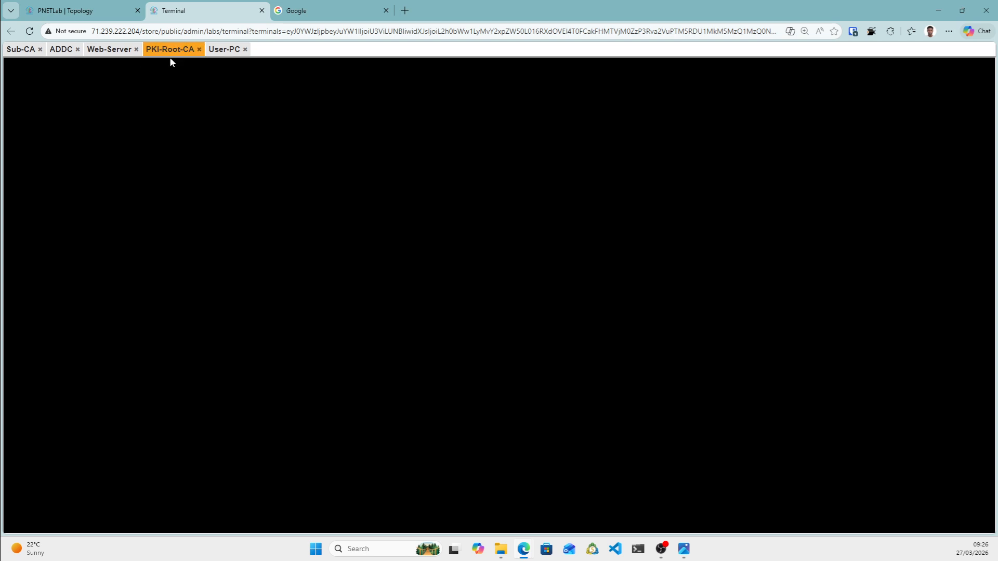
click(23, 52)
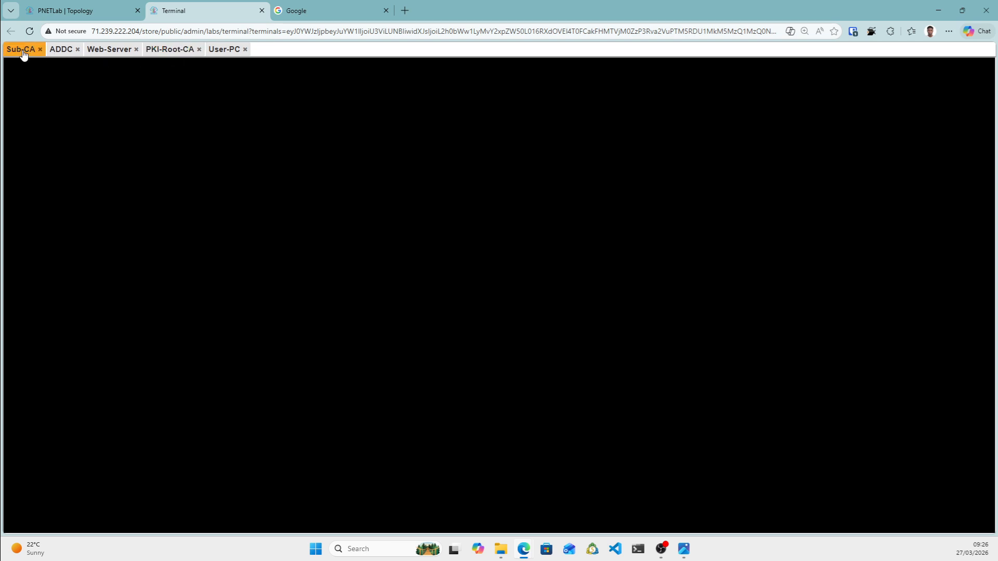
click(116, 52)
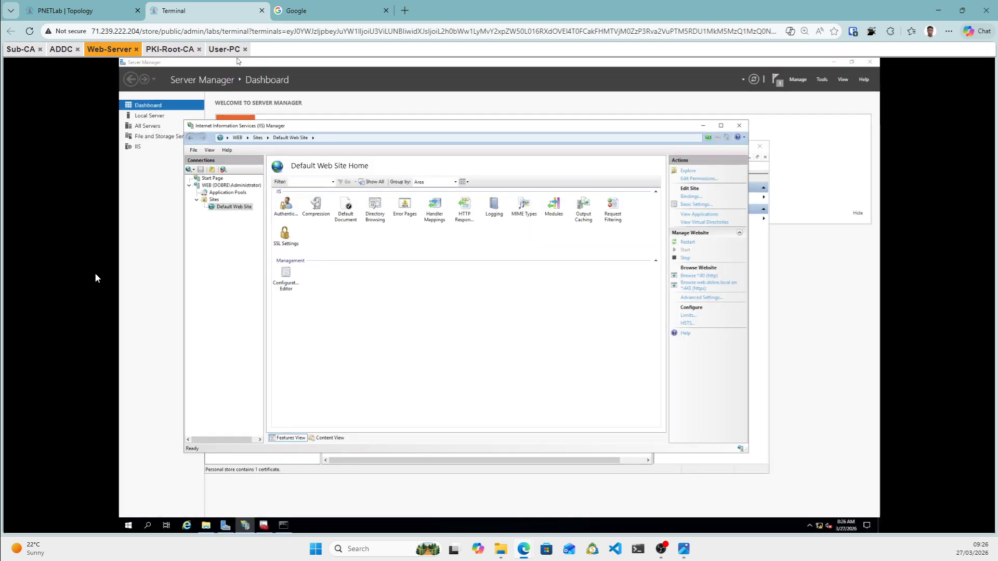
Launch Firefox on the web server from a Start search for 'fir'.
click(148, 526)
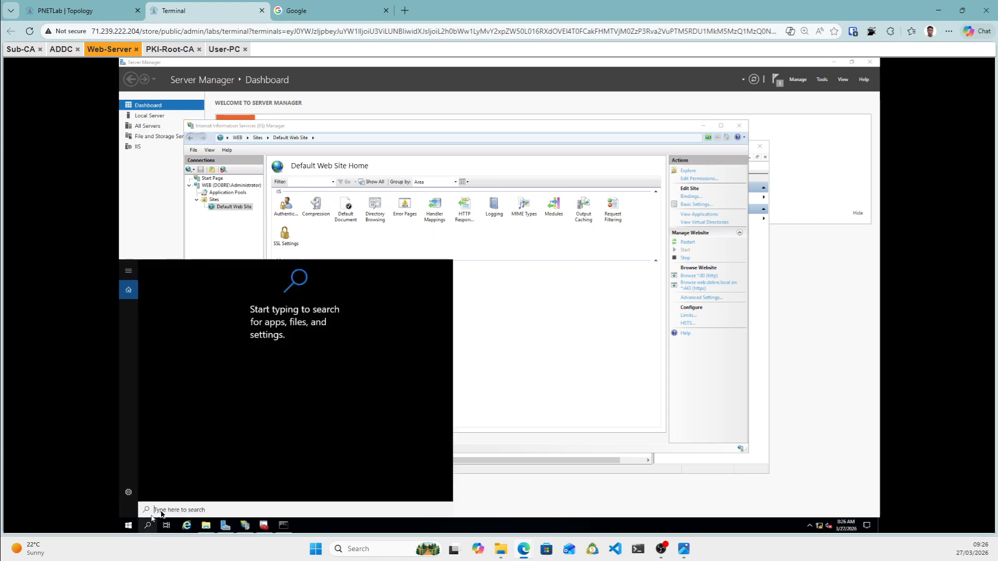
text(fir)
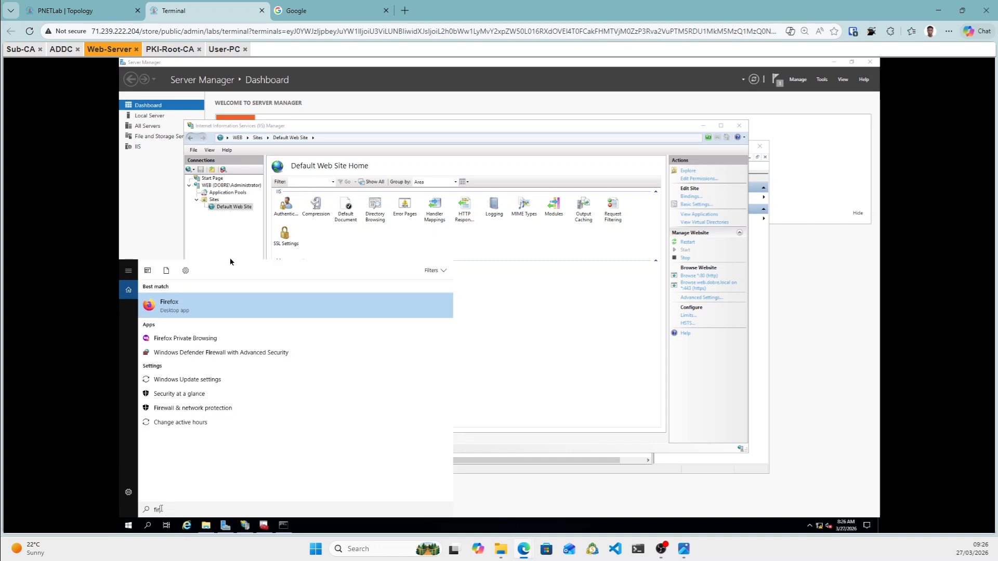
click(228, 314)
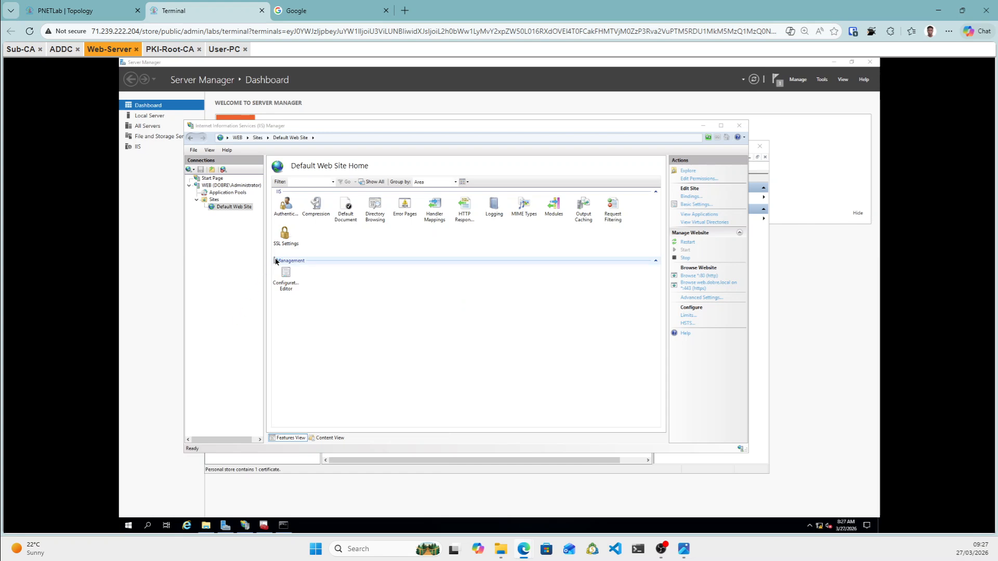
Restart the Default Web Site, then switch to the User-PC console.
click(686, 243)
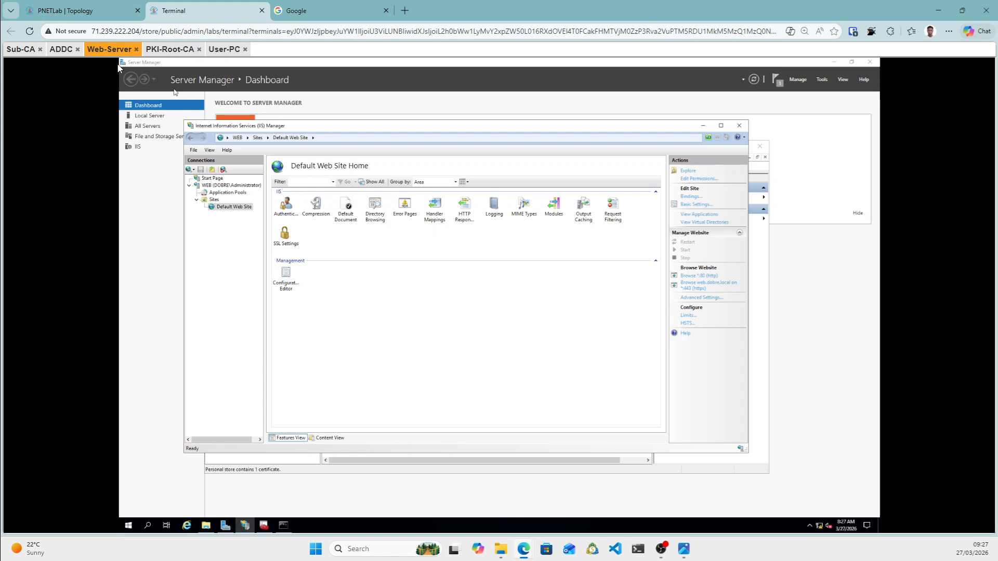
drag(111, 52, 114, 62)
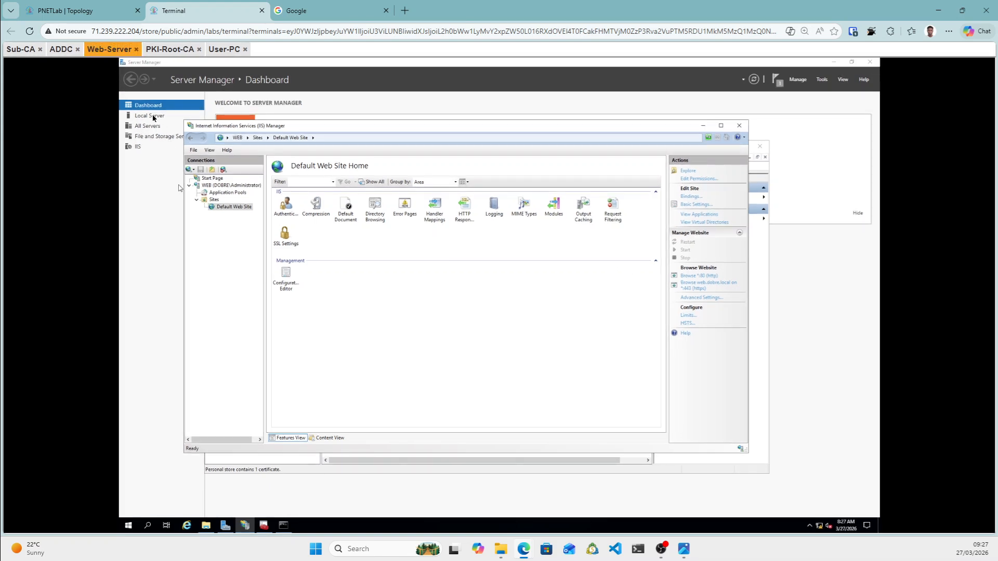
click(222, 52)
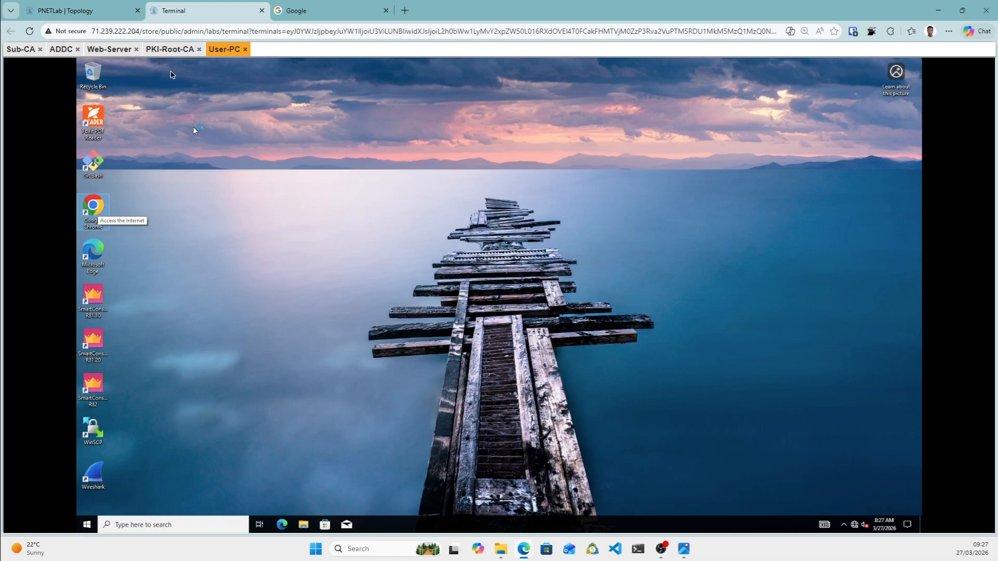
Back on User-PC, decline Chrome sign-in and skip the default-browser prompt.
click(109, 49)
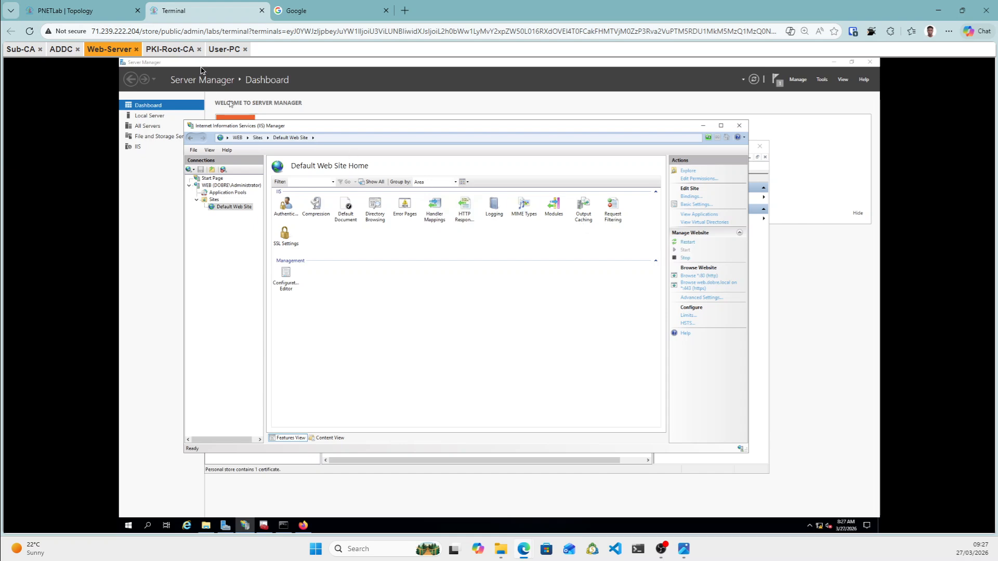
click(220, 50)
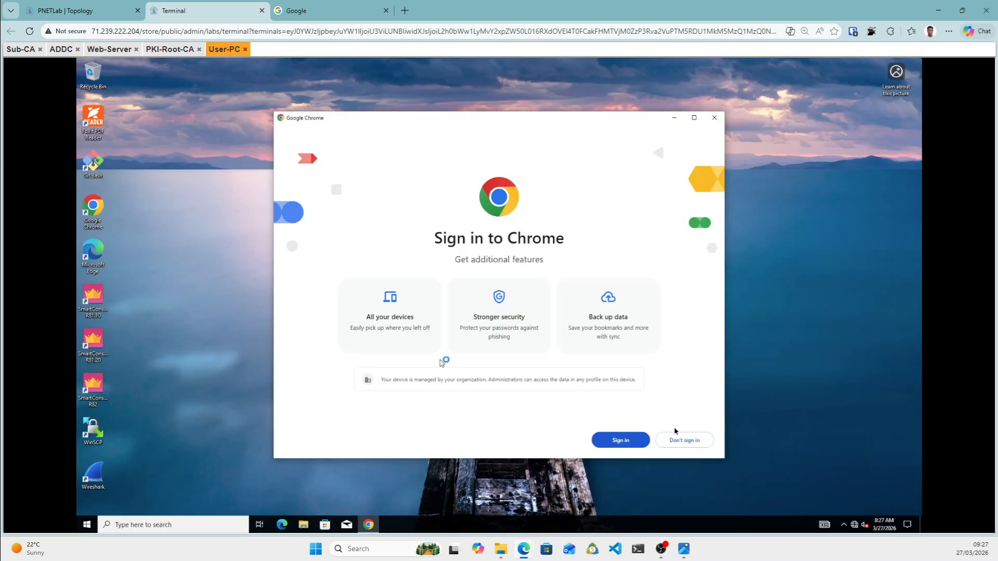
click(693, 446)
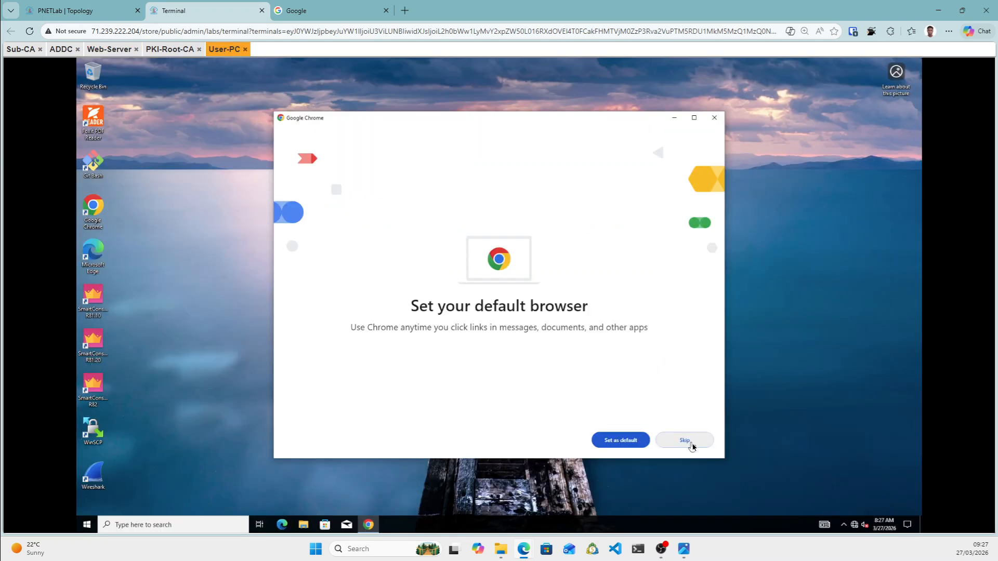
click(678, 445)
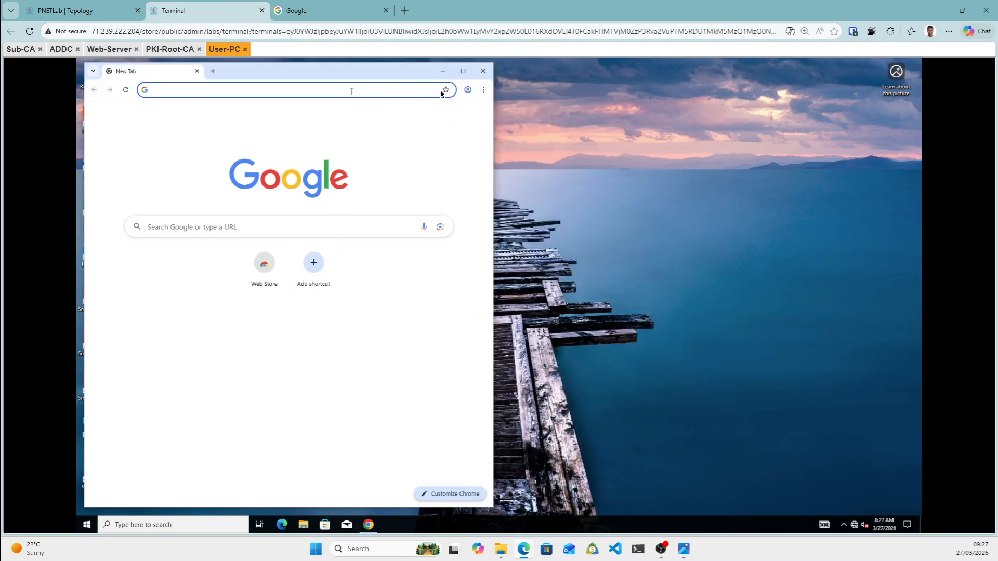
click(462, 73)
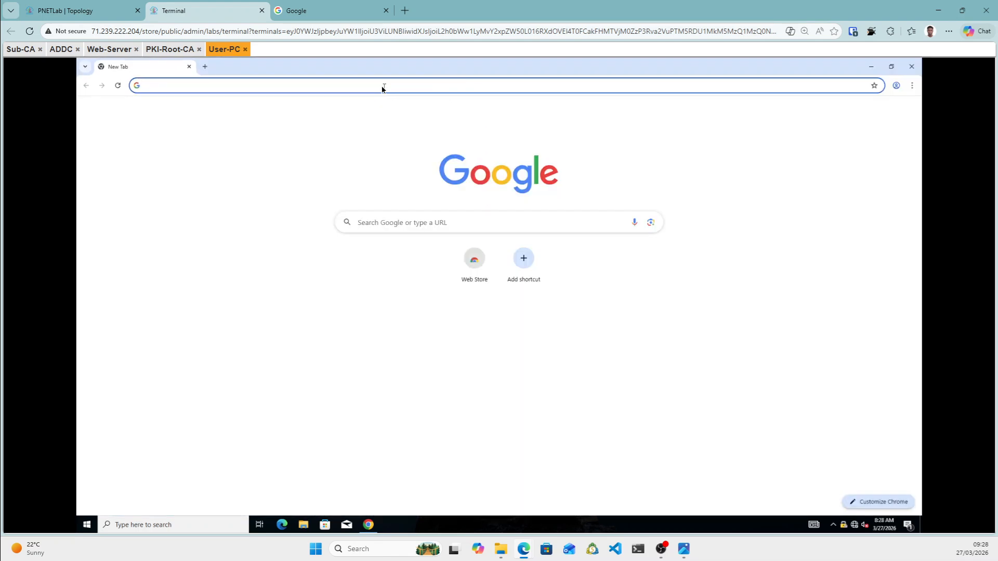
click(380, 87)
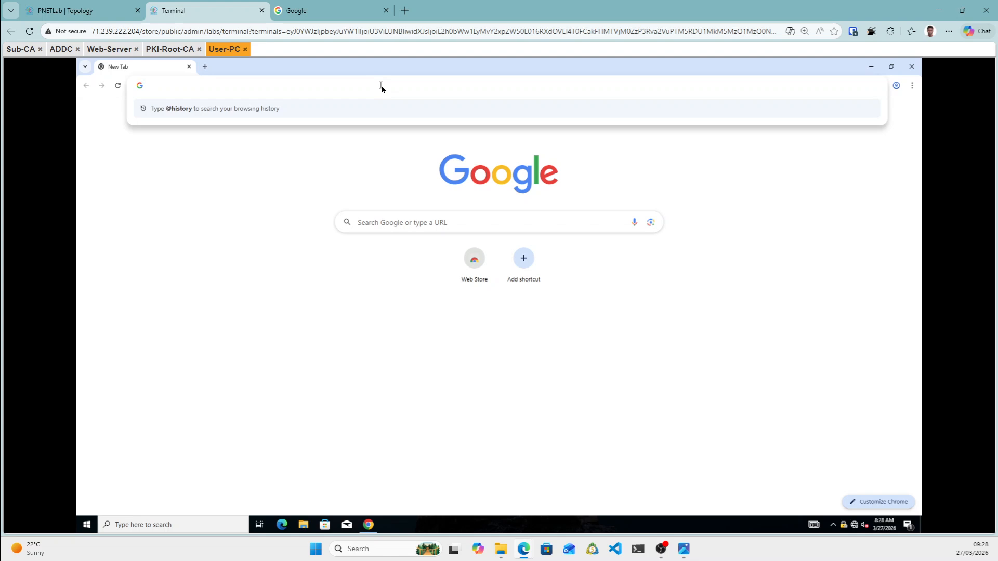
text(https:)
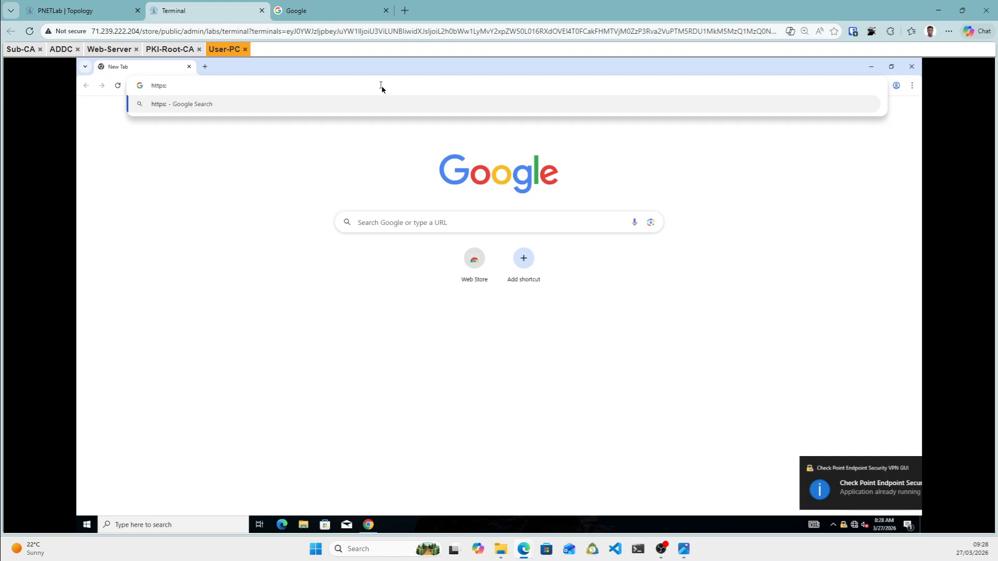
text(//web)
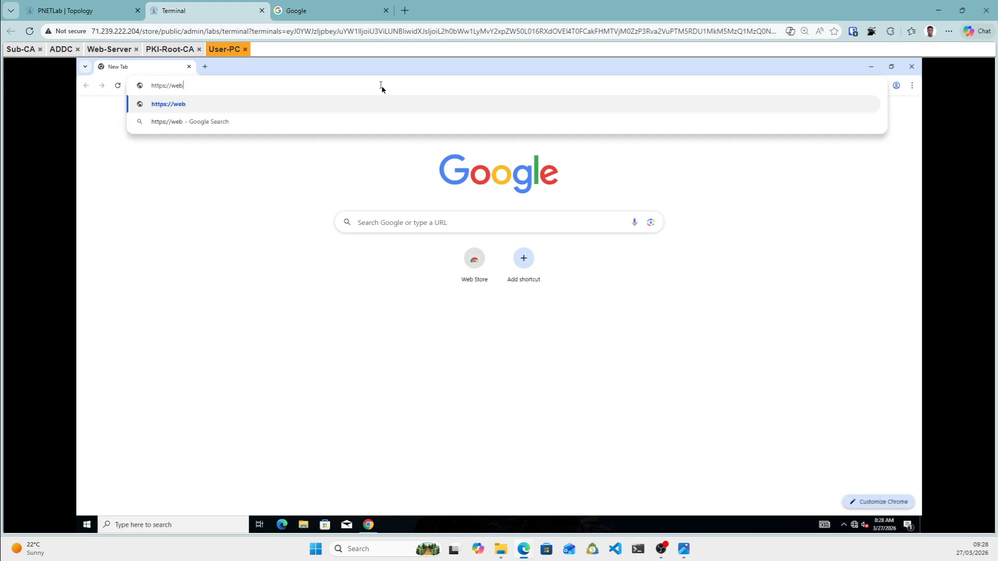
text(.dobre.local)
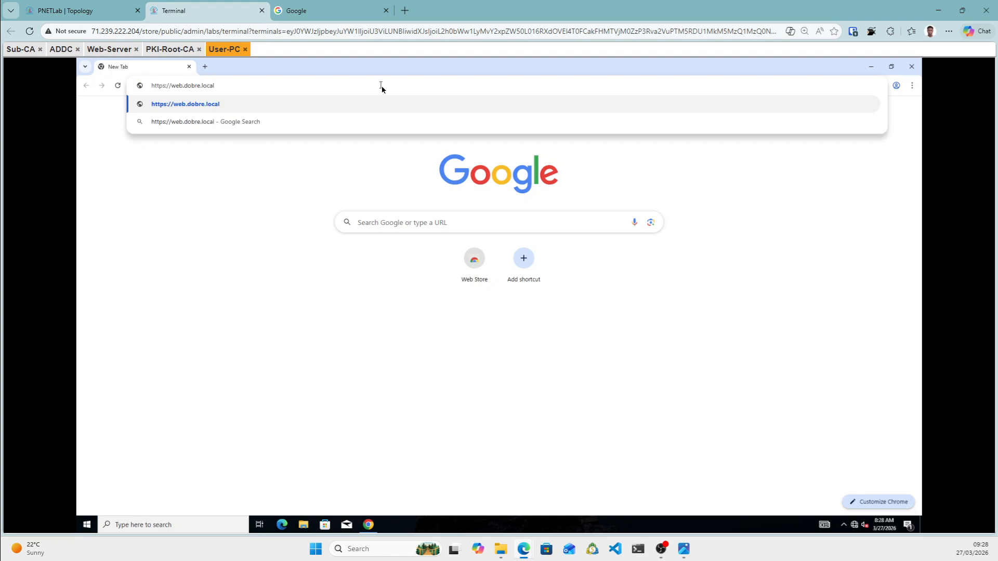
key(Return)
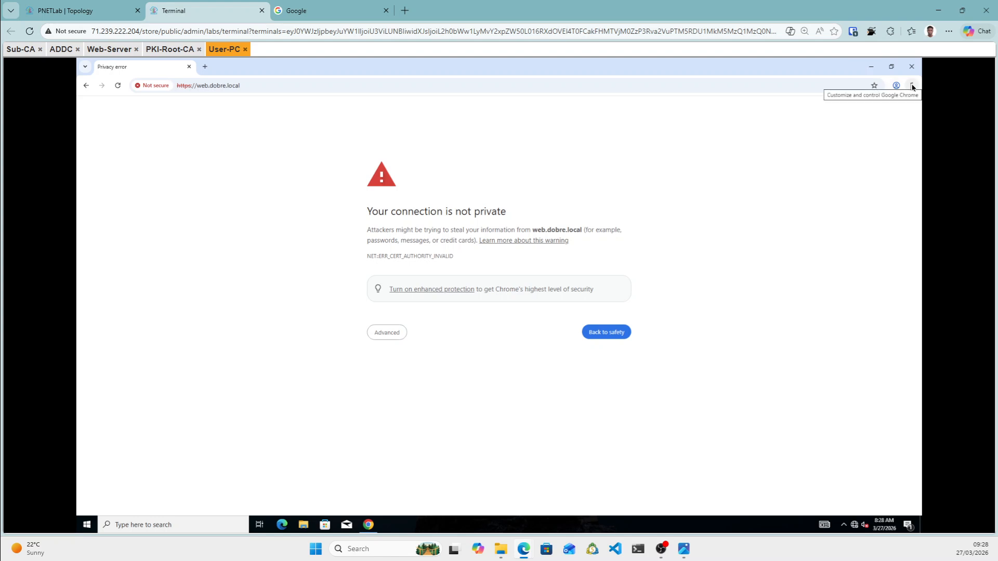
click(167, 50)
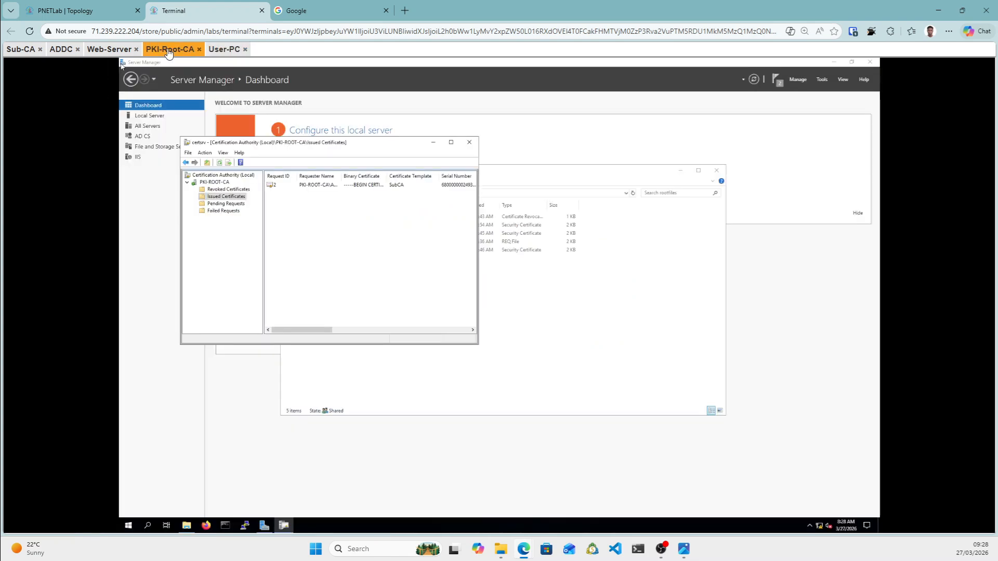
click(108, 49)
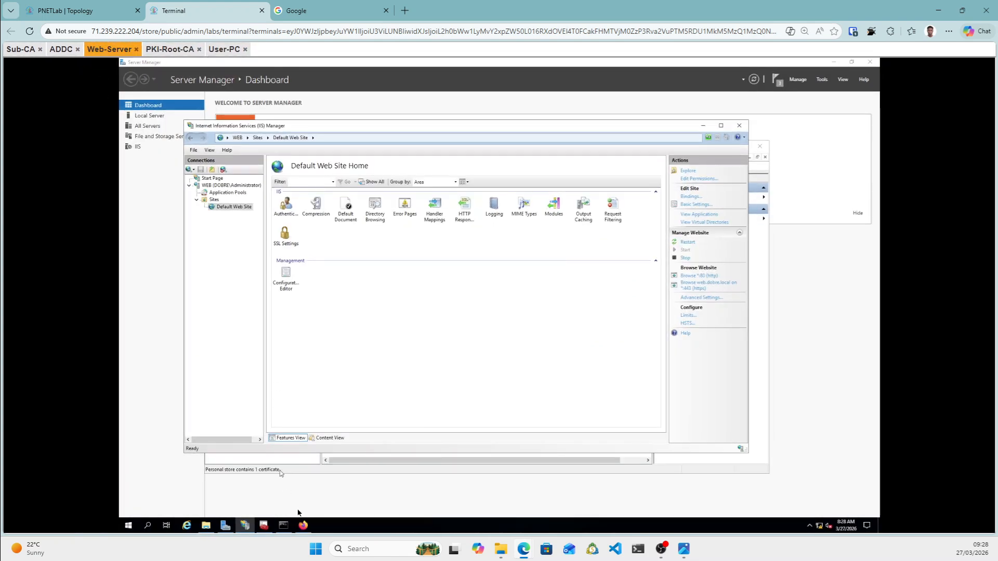
click(304, 525)
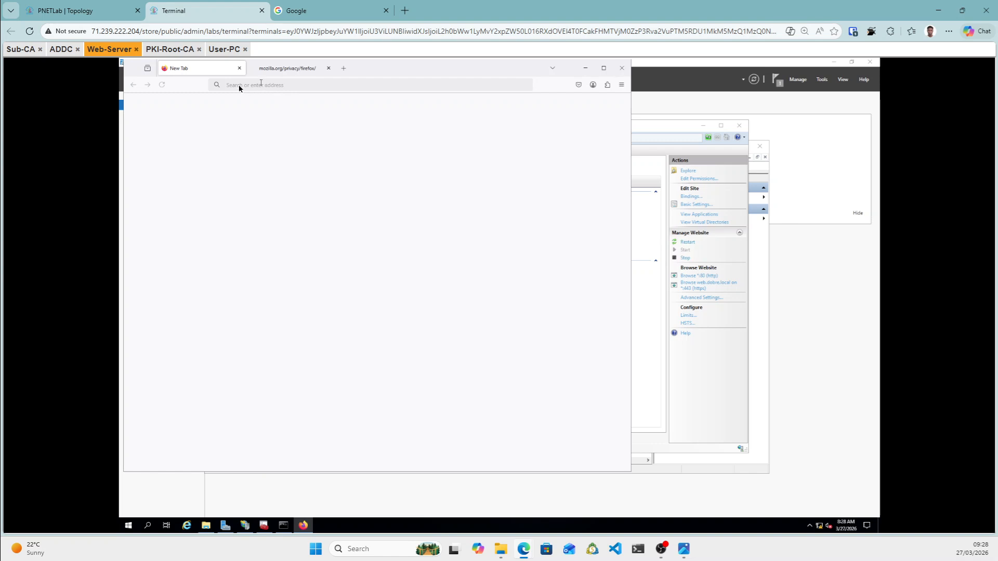
drag(130, 49, 235, 89)
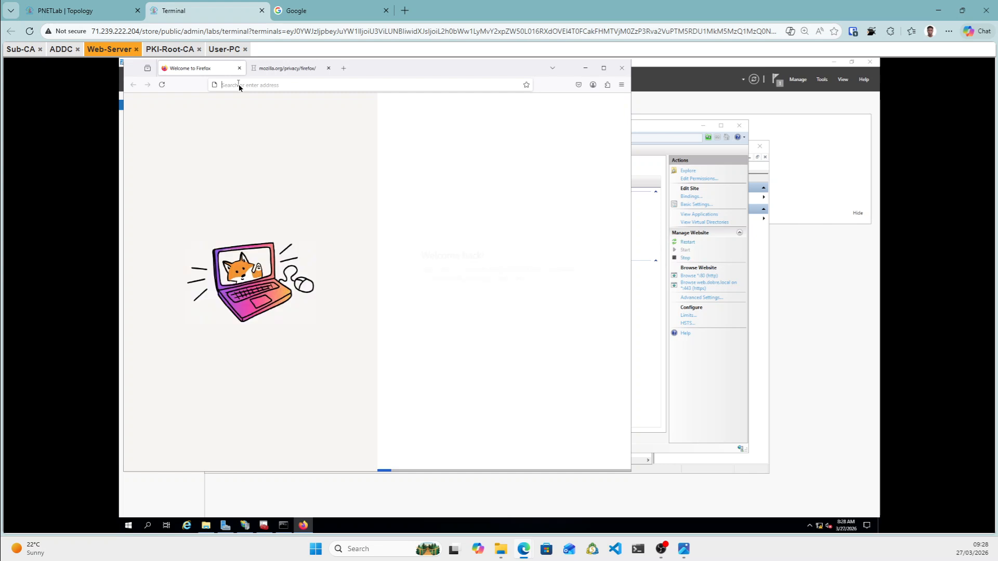
text(http)
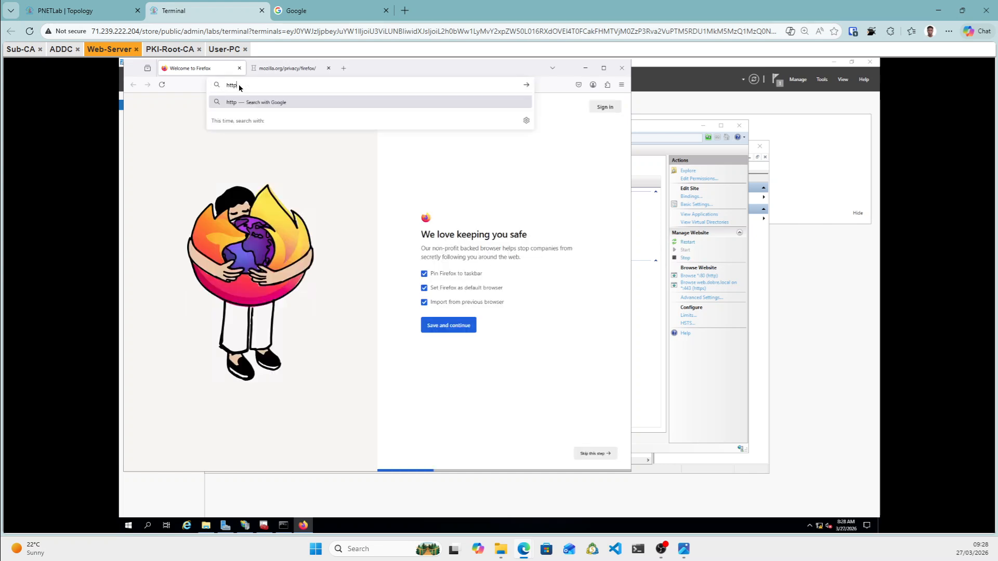
text(s://)
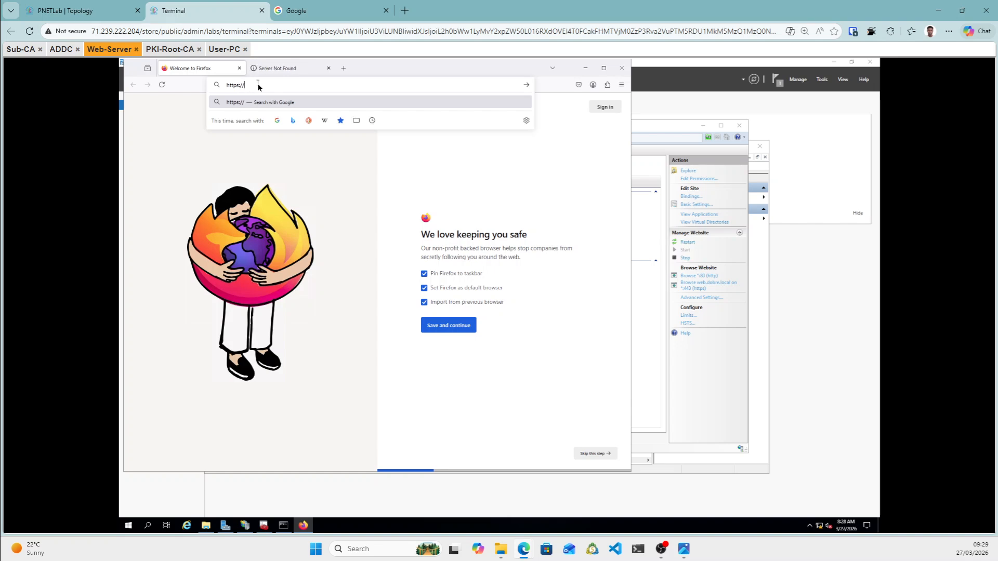
text(web.dobre.local)
key(Return)
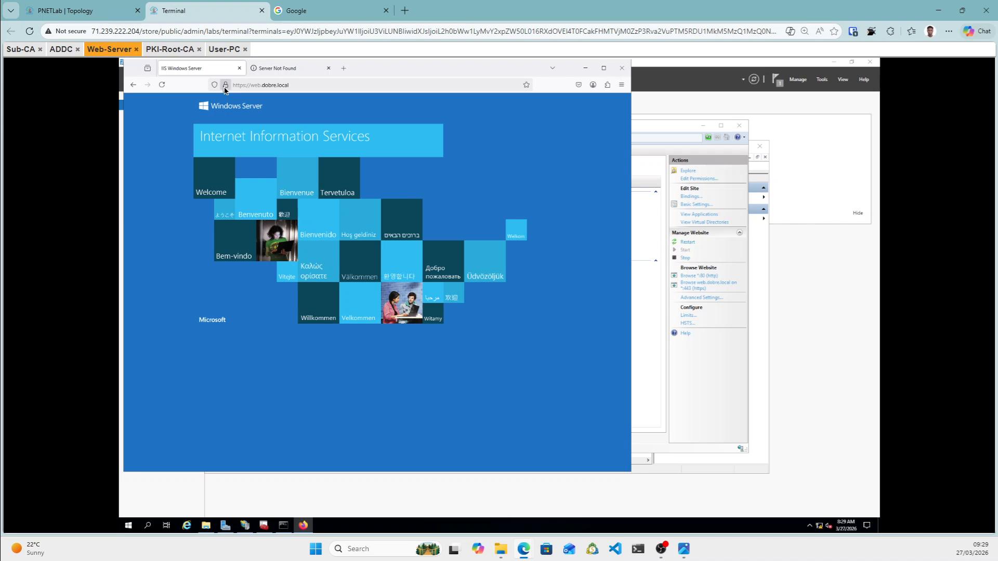
Review the web.dobre.local certificate issued by dobre-SUB-CA, then return to Chrome on User-PC.
click(225, 86)
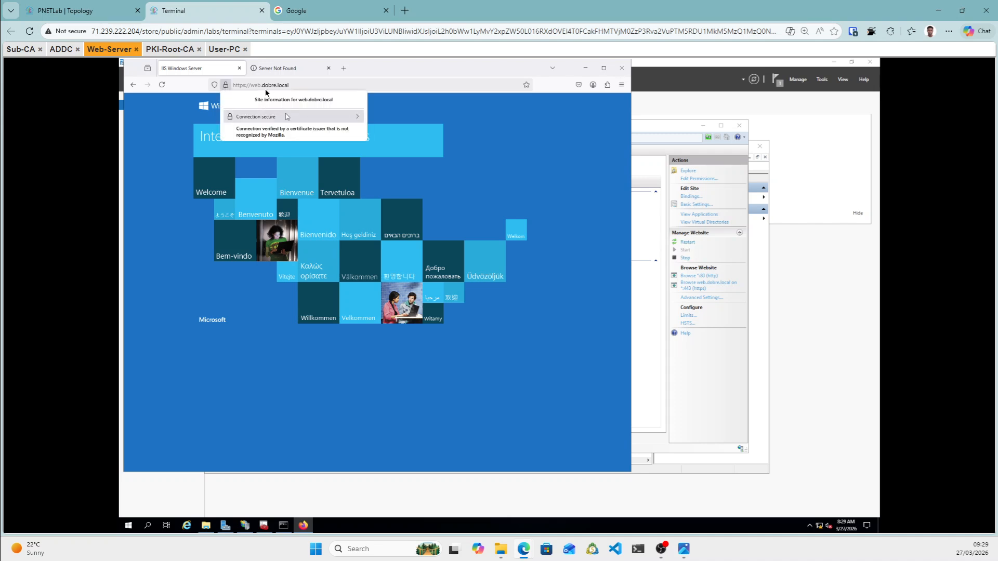
click(348, 123)
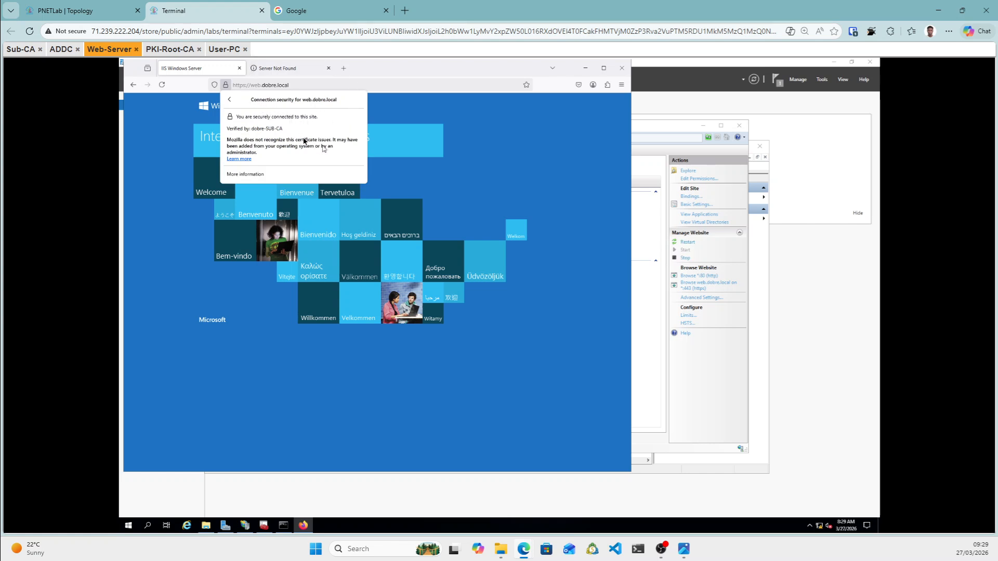
click(243, 175)
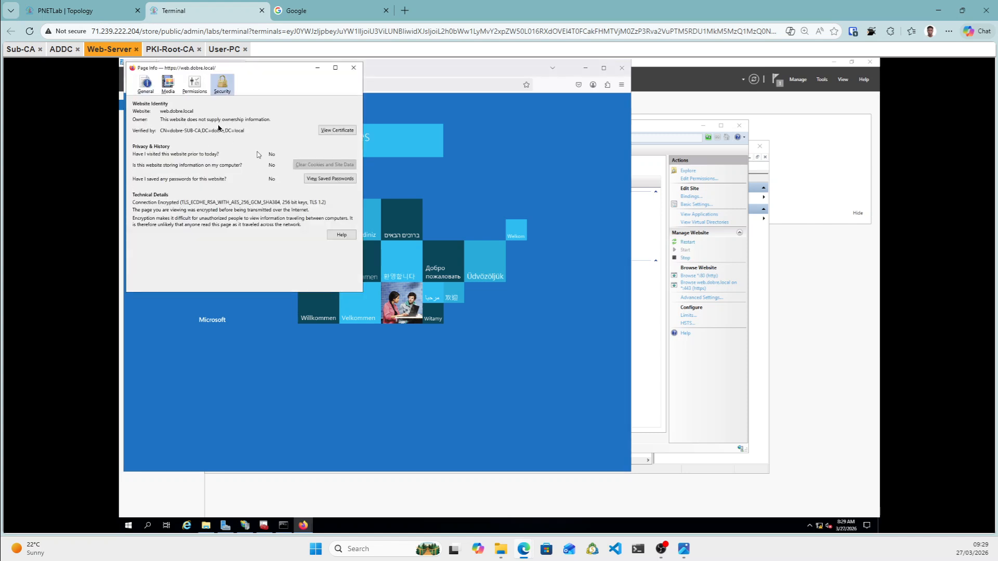
click(333, 130)
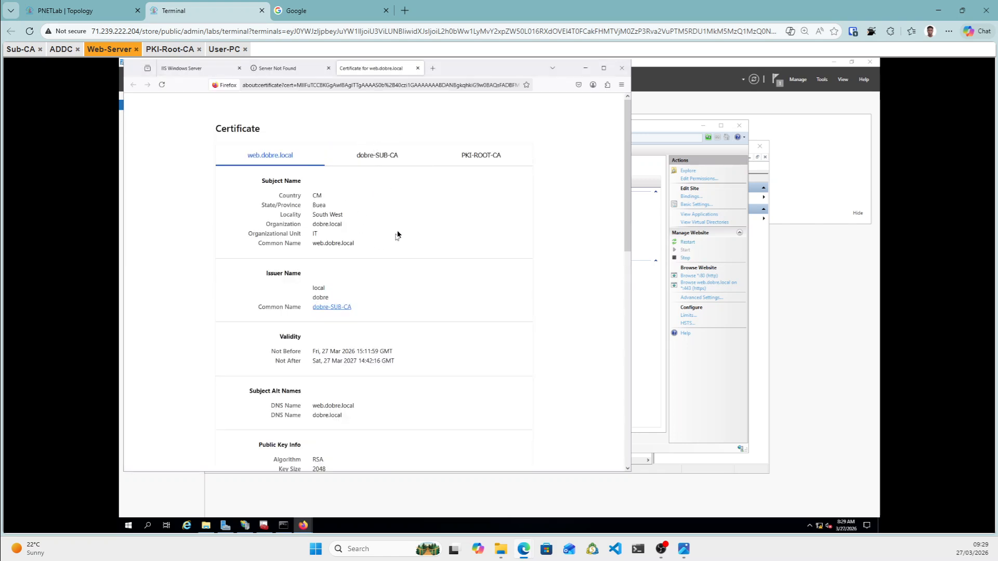
scroll(397, 234, down, 5)
scroll(398, 234, down, 4)
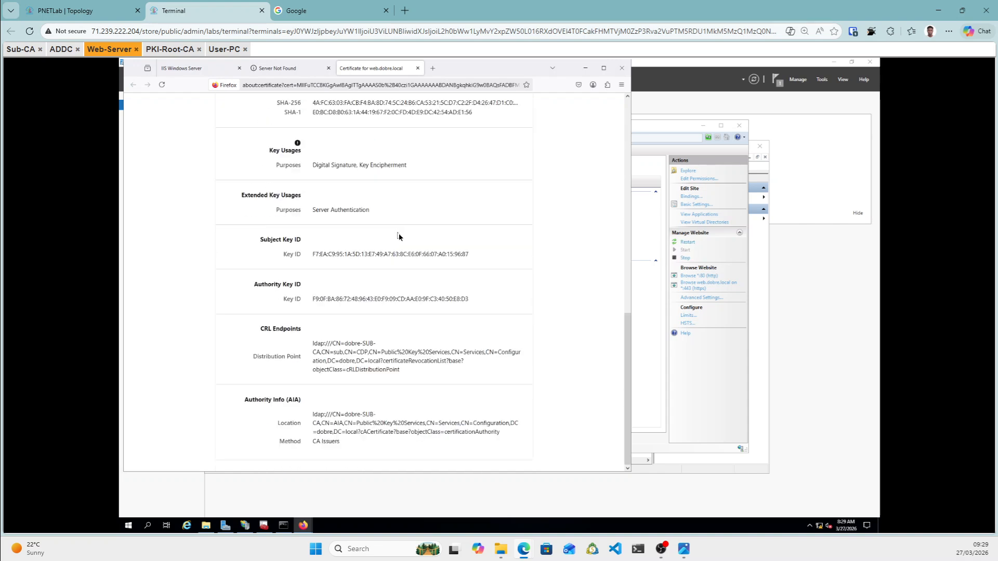
scroll(399, 236, up, 5)
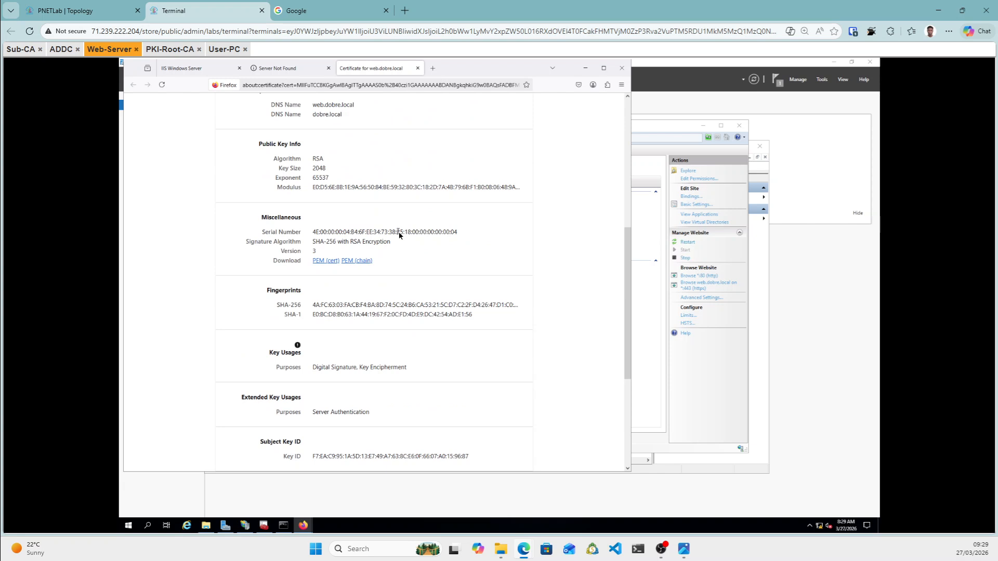
triple_click(399, 232)
scroll(399, 234, up, 3)
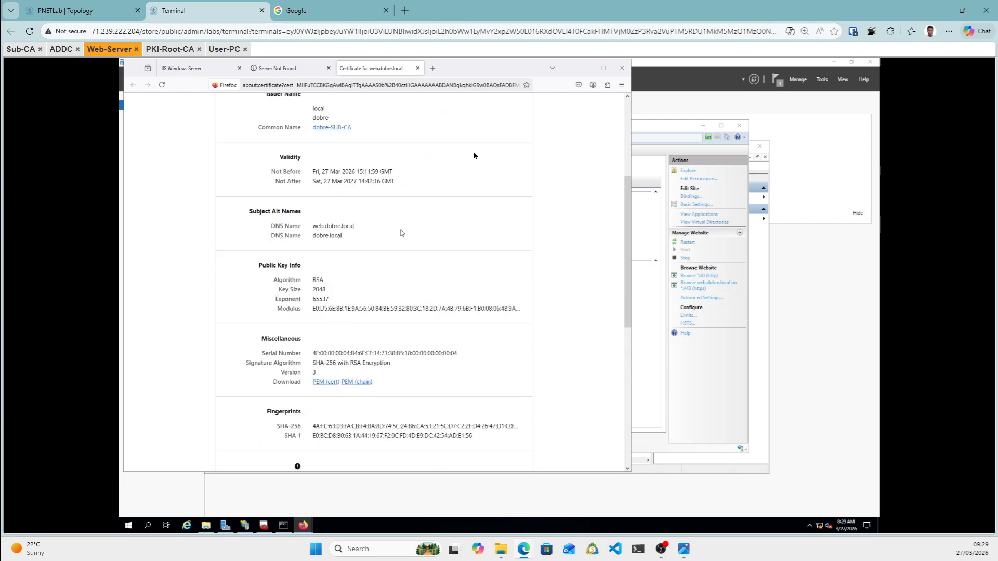
click(224, 49)
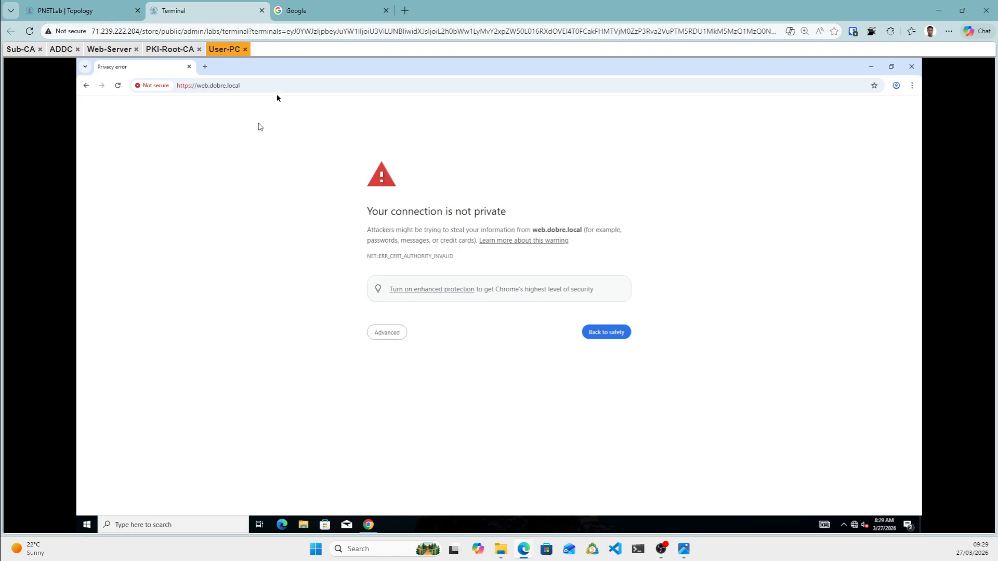
click(911, 87)
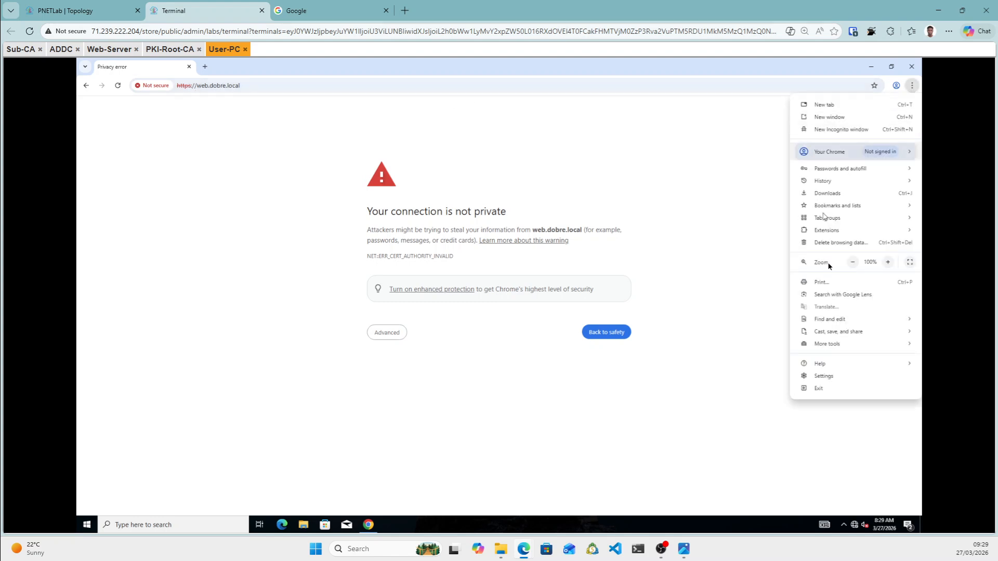
Search Chrome settings for 'cert' and open Manage certificates under Security.
click(825, 377)
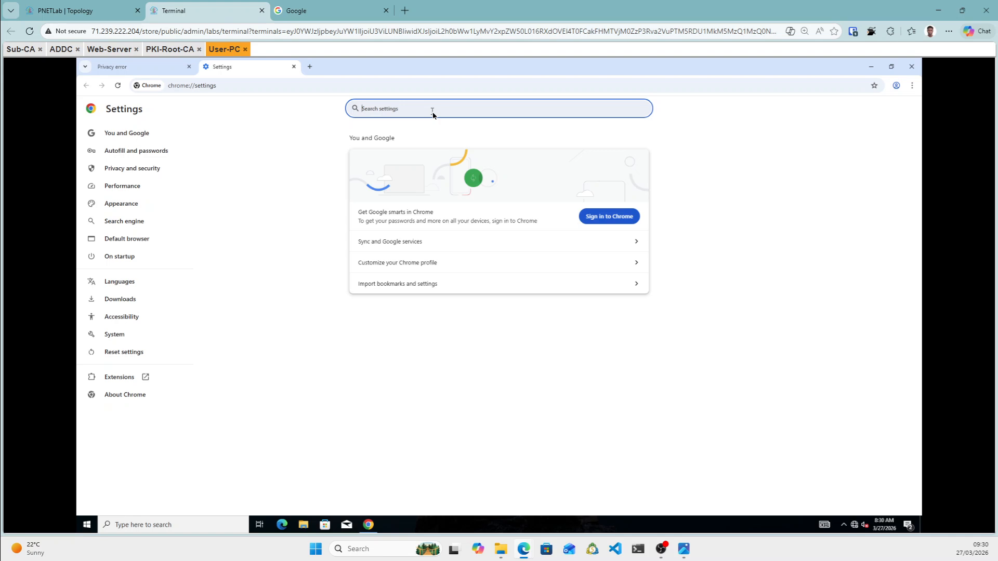
text(cert)
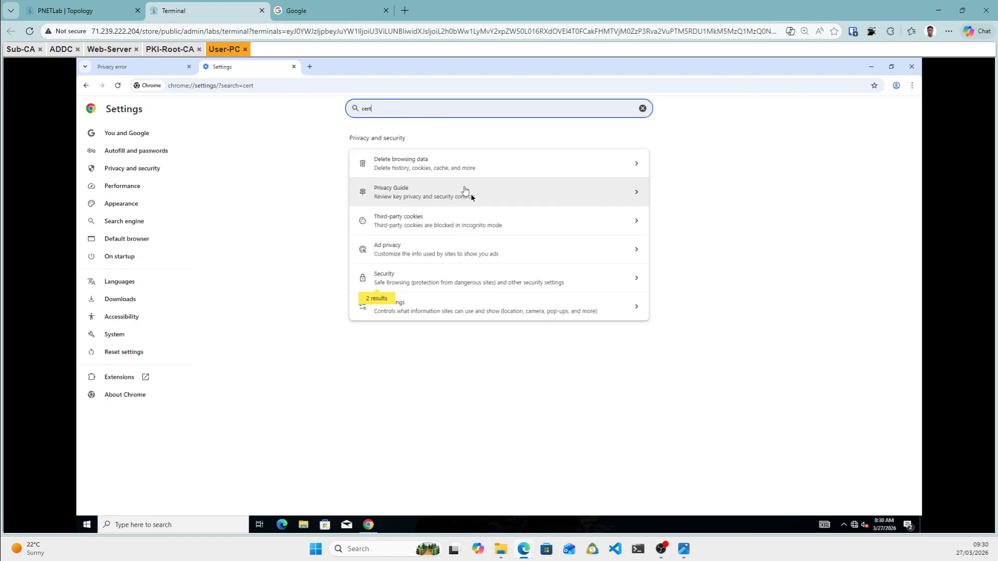
click(427, 310)
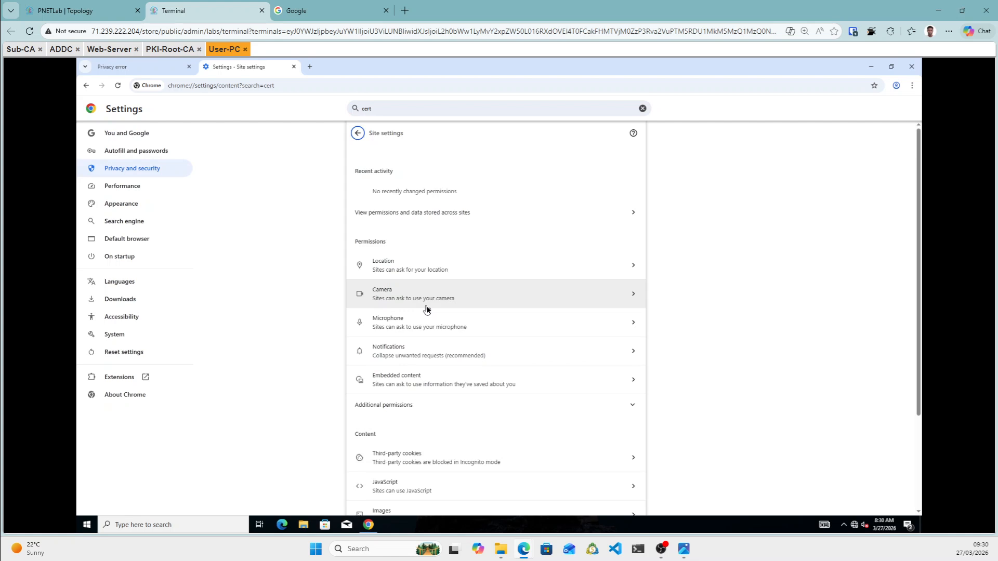
click(385, 108)
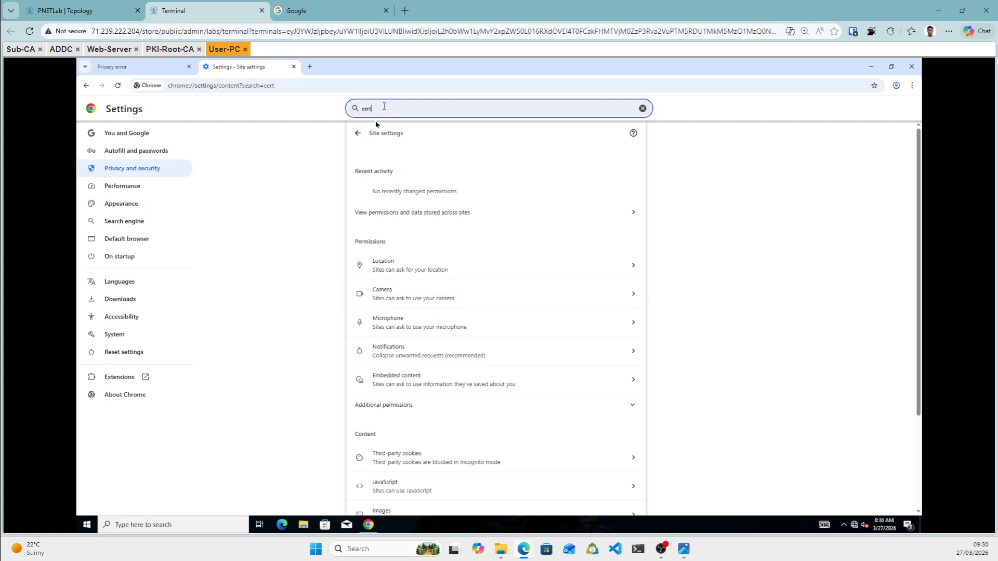
click(358, 134)
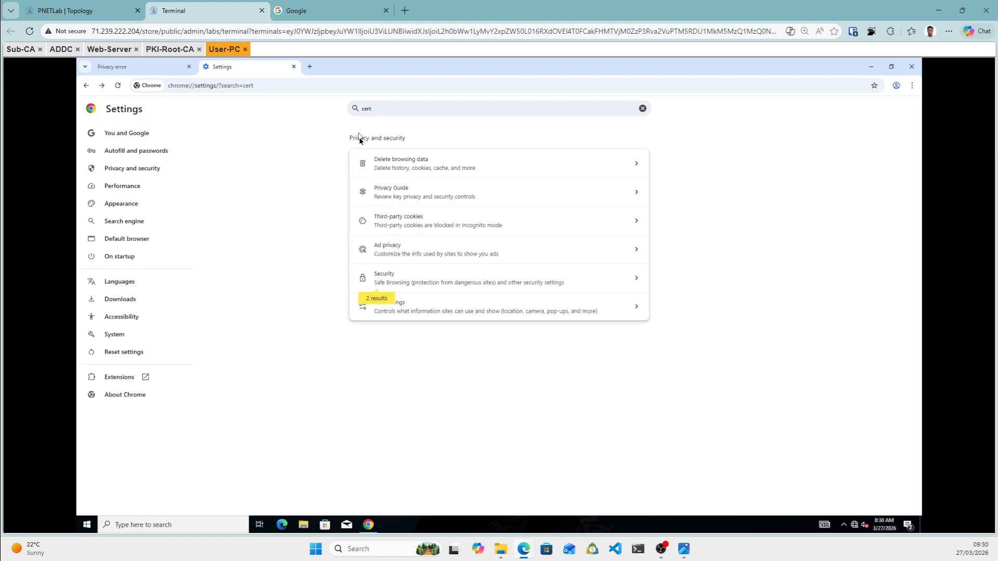
click(405, 281)
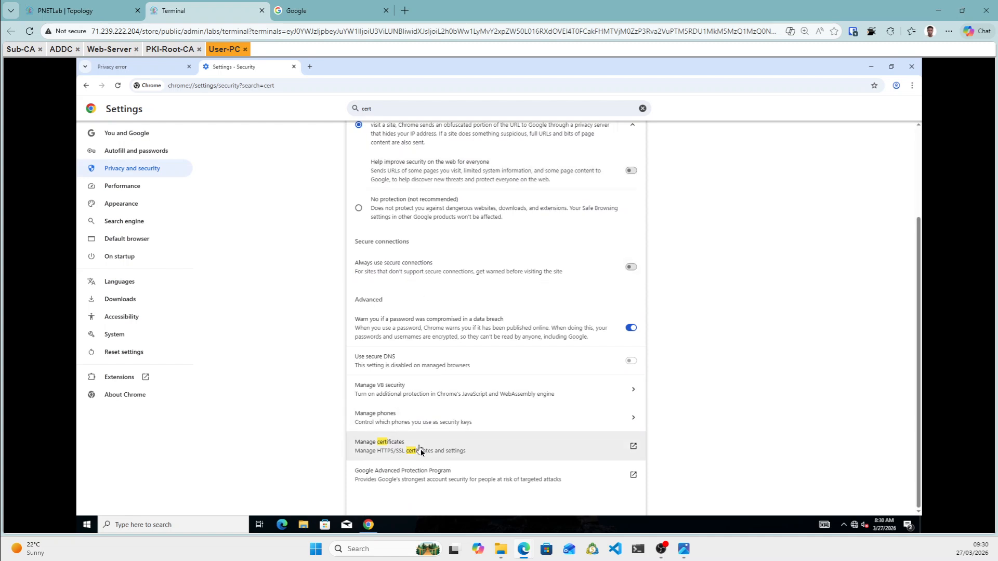
click(422, 453)
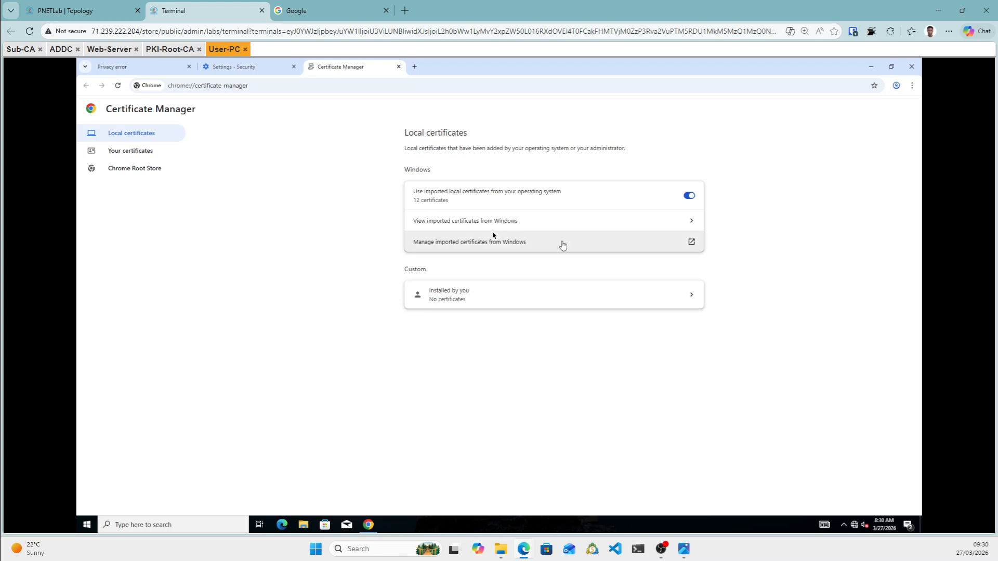
Review the 9 trusted and 3 intermediate Windows-imported certificates, including Root Agency.
click(452, 221)
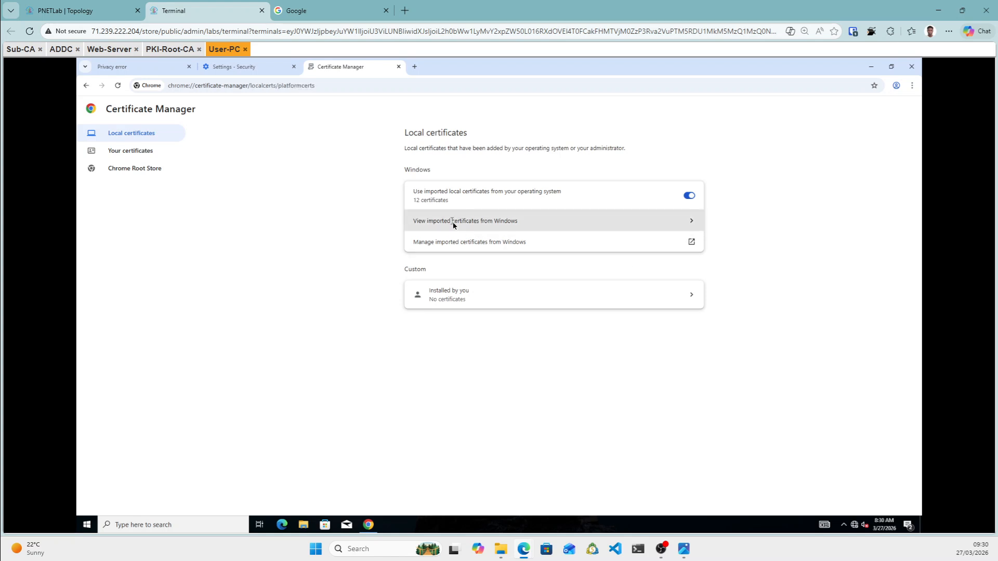
scroll(439, 323, down, 1)
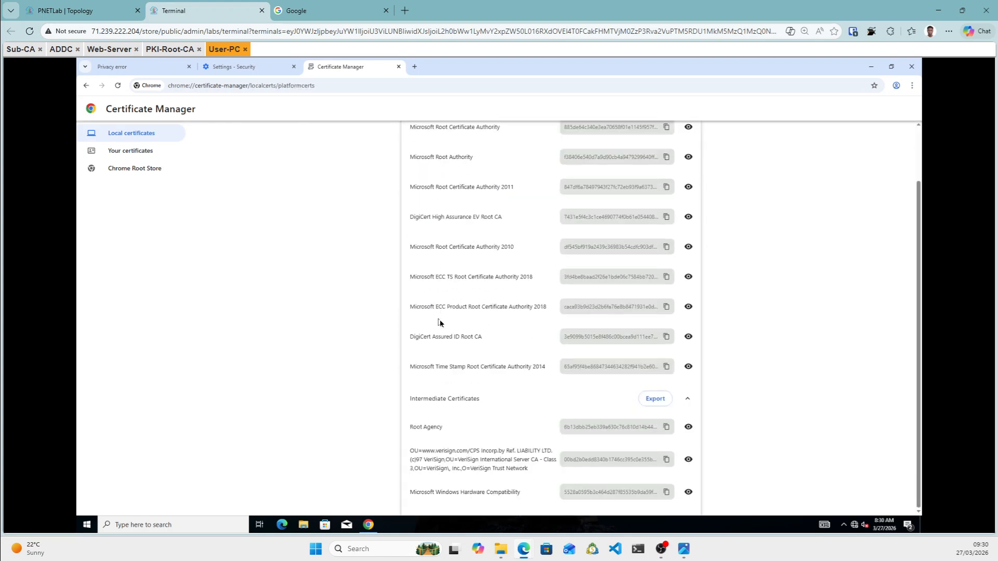
scroll(441, 320, up, 1)
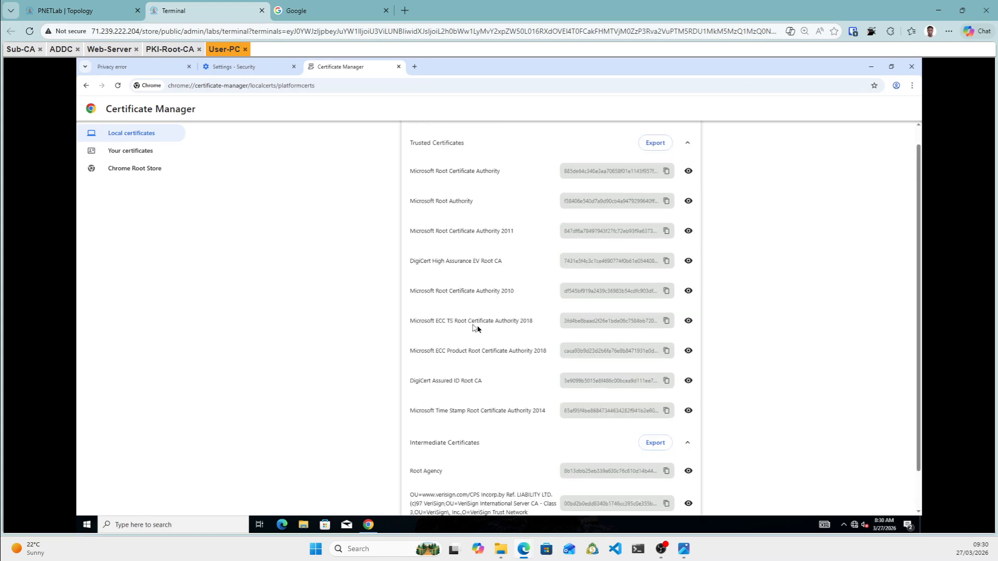
scroll(477, 328, down, 1)
scroll(475, 296, up, 1)
scroll(481, 309, down, 1)
scroll(486, 318, up, 2)
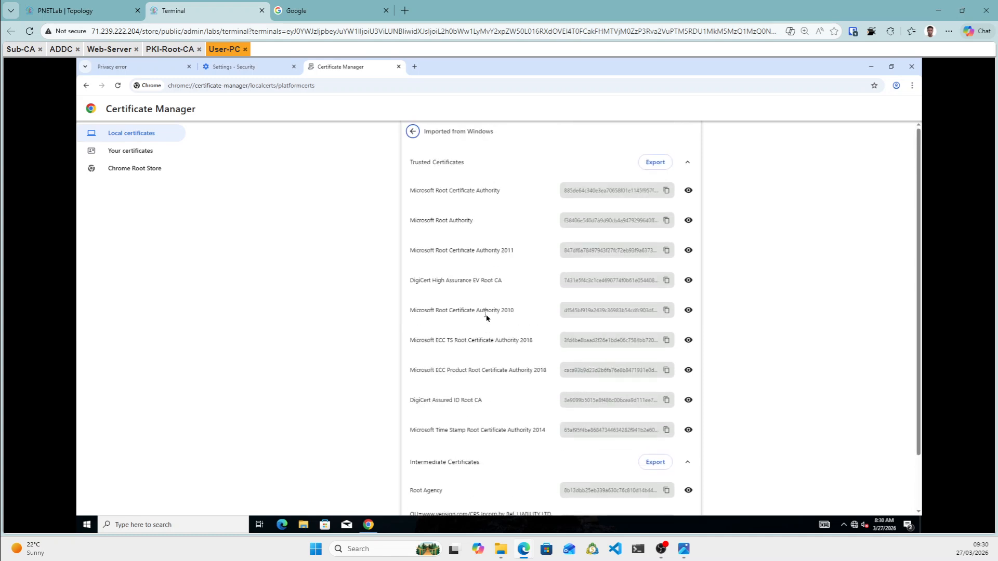
scroll(486, 318, down, 1)
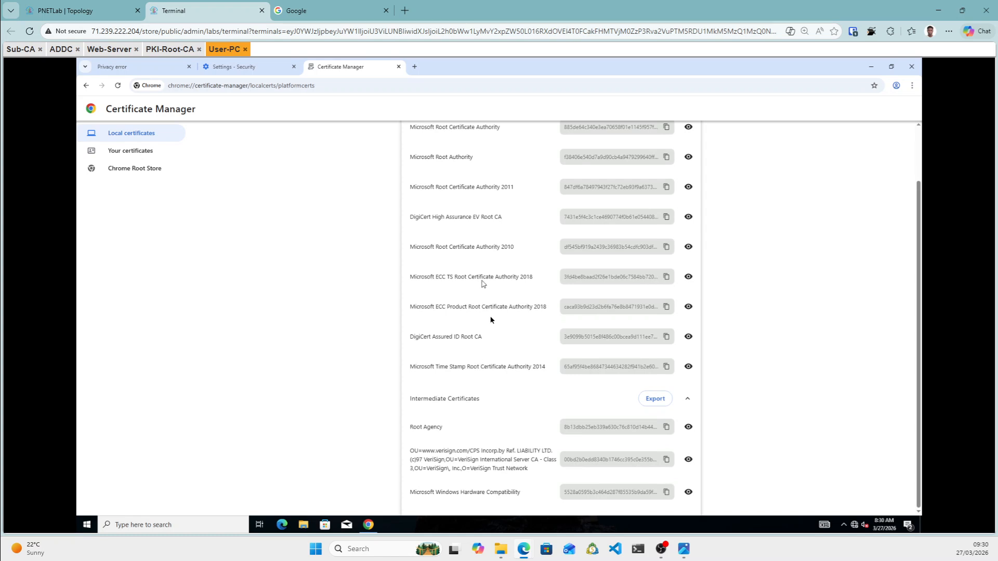
scroll(492, 280, up, 1)
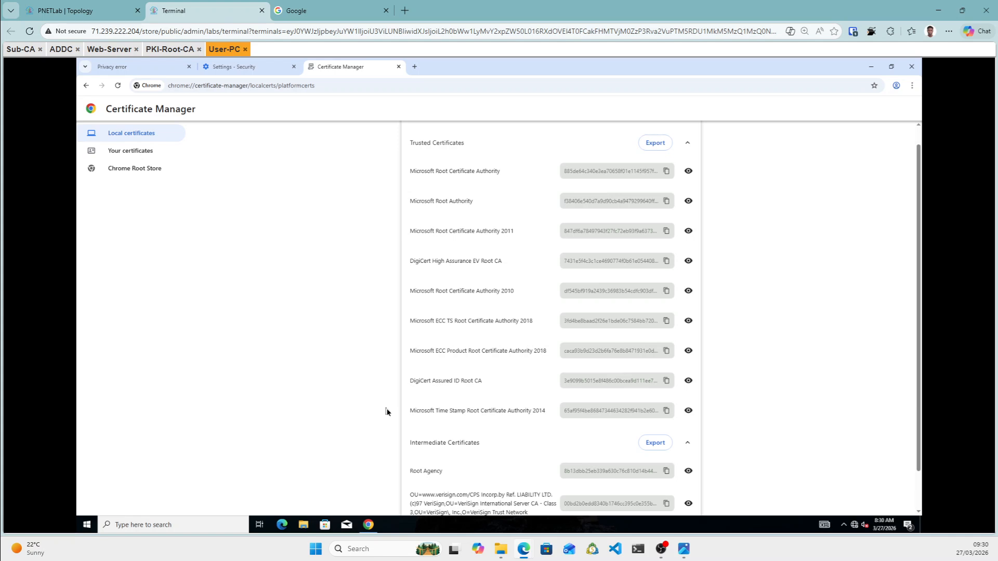
scroll(423, 416, down, 1)
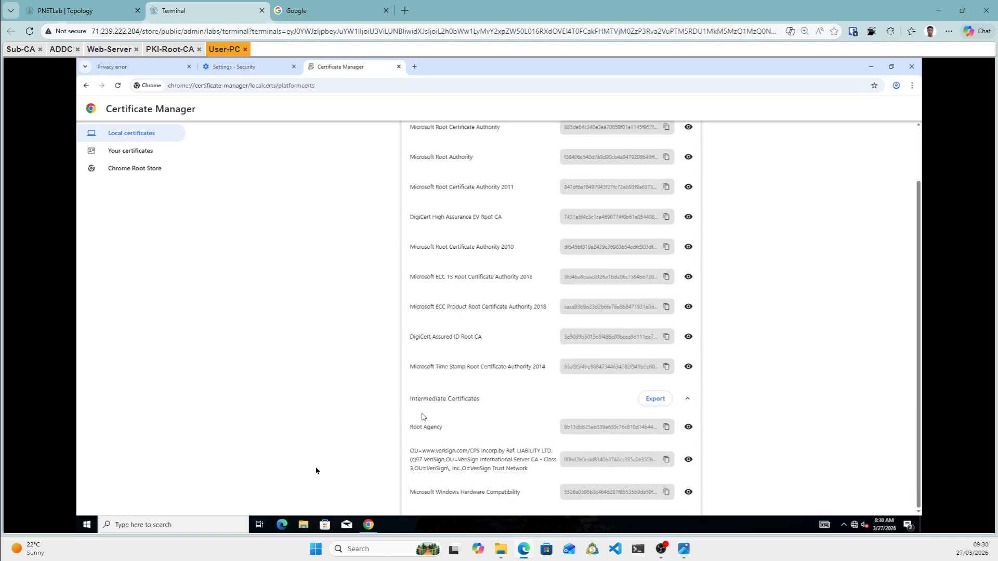
Search for cmd and run Command Prompt as administrator.
click(201, 528)
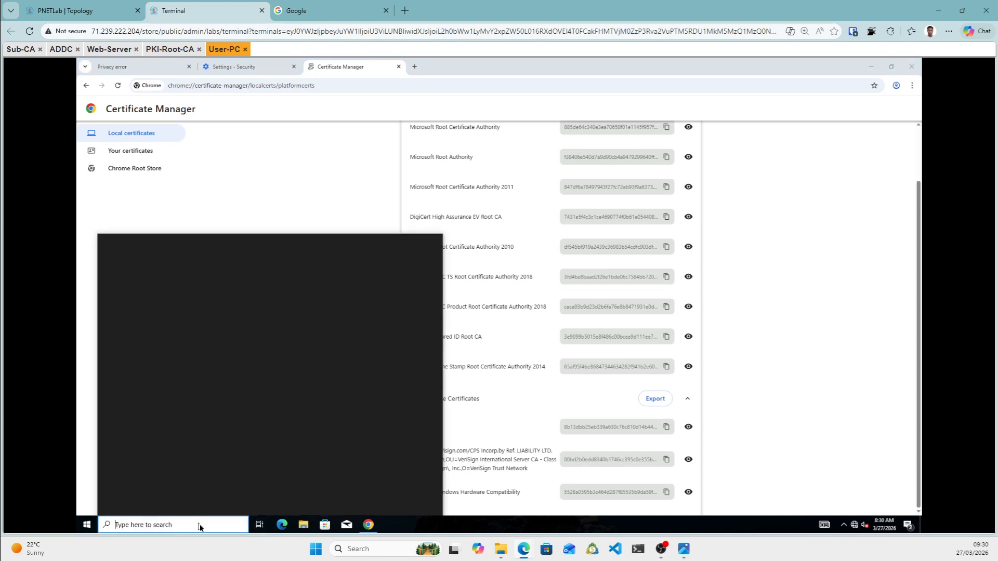
text(cmd)
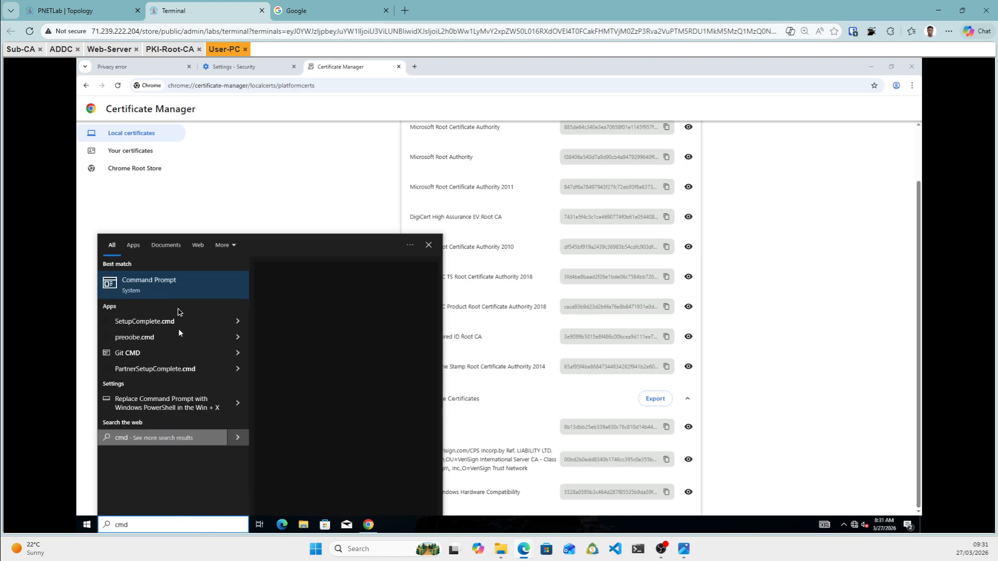
right_click(177, 291)
click(301, 373)
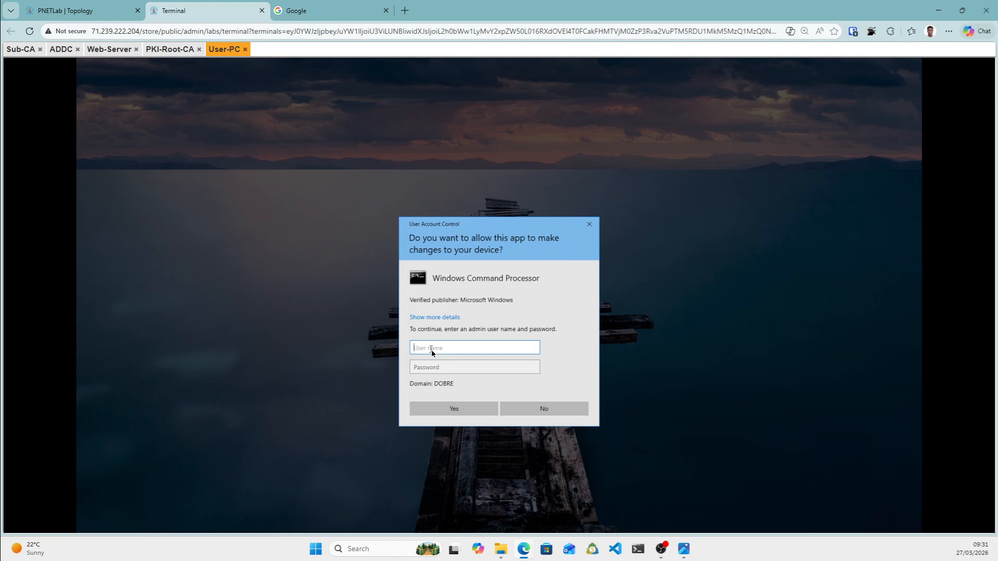
Enter the Administrator account's user name and password in the UAC prompt and approve.
text(a)
key(BackSpace)
text(Administrator)
click(443, 372)
text(••)
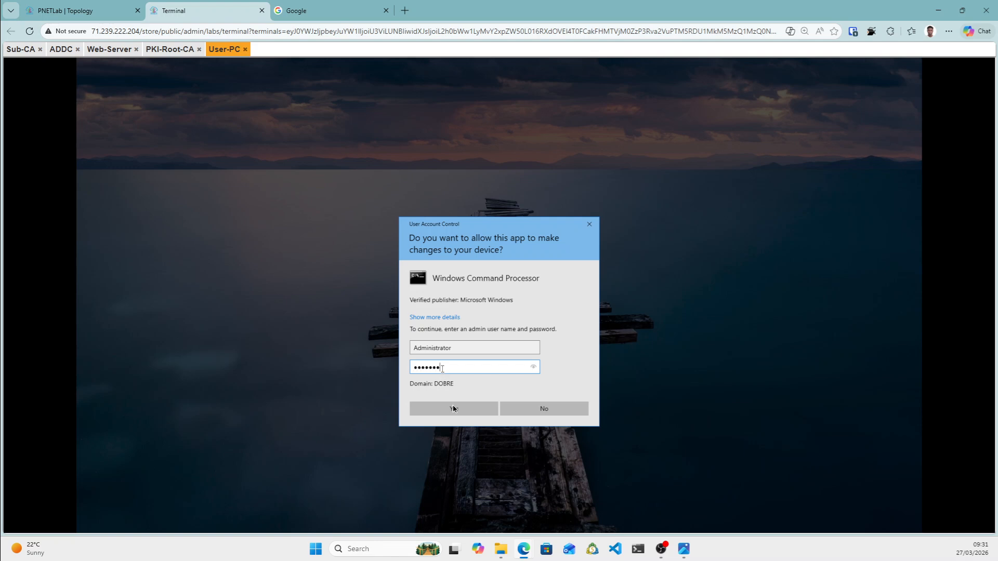
click(463, 410)
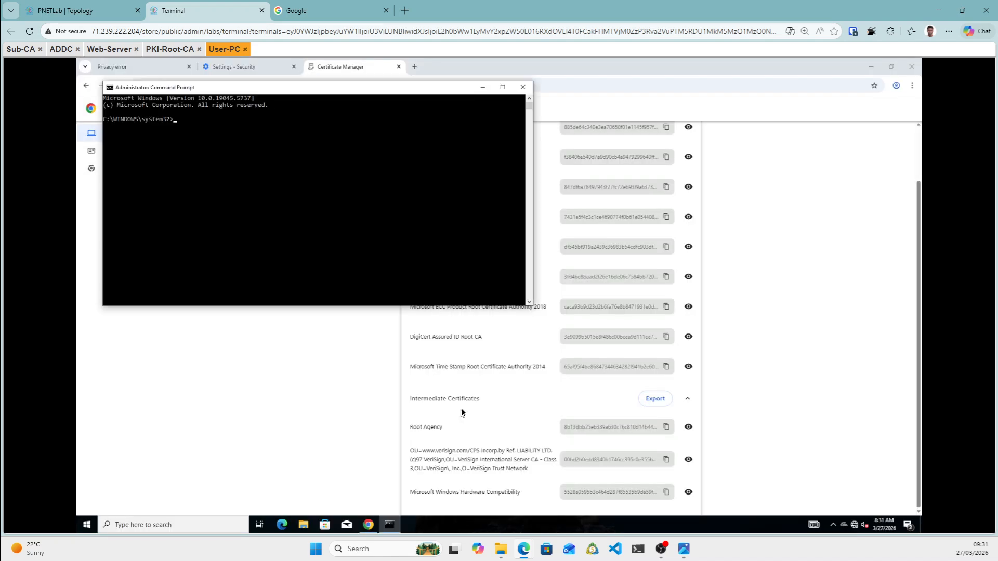
Run gpupdate /force in the elevated prompt, then close it once policies update.
click(270, 141)
text(gpupdate /force)
key(Return)
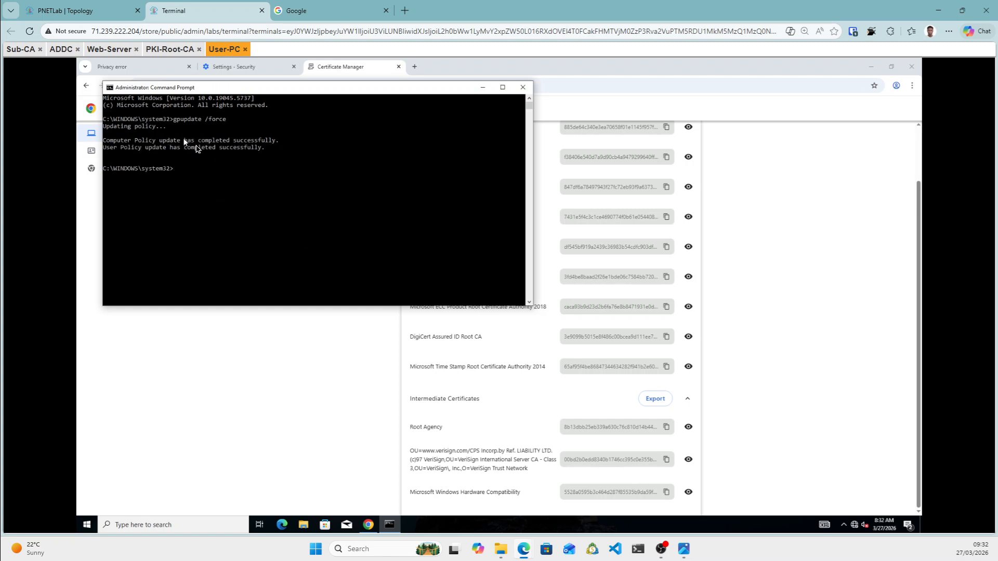
click(522, 87)
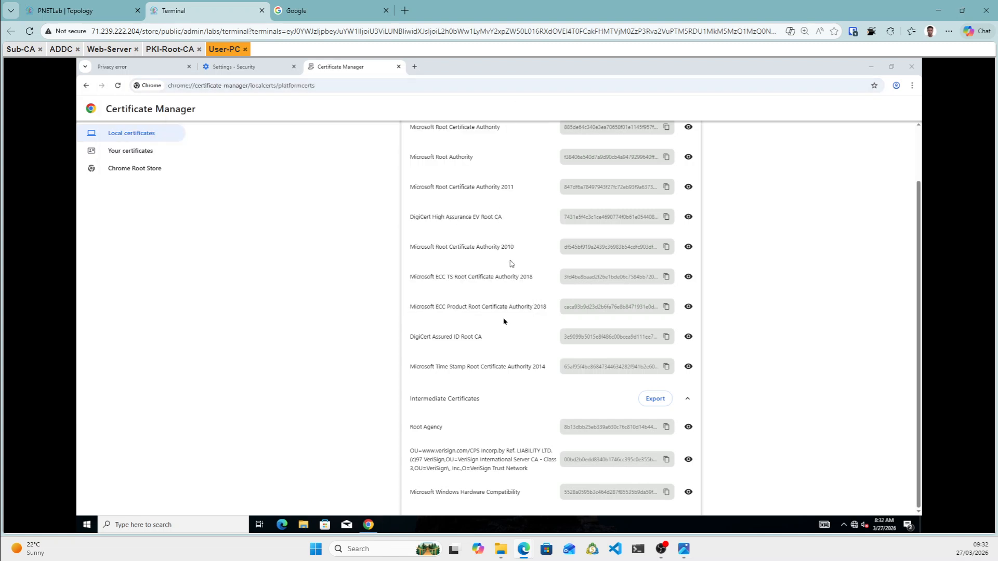
Reload Chrome's certificate manager, review the Trusted and Intermediate lists, then close Chrome.
click(117, 86)
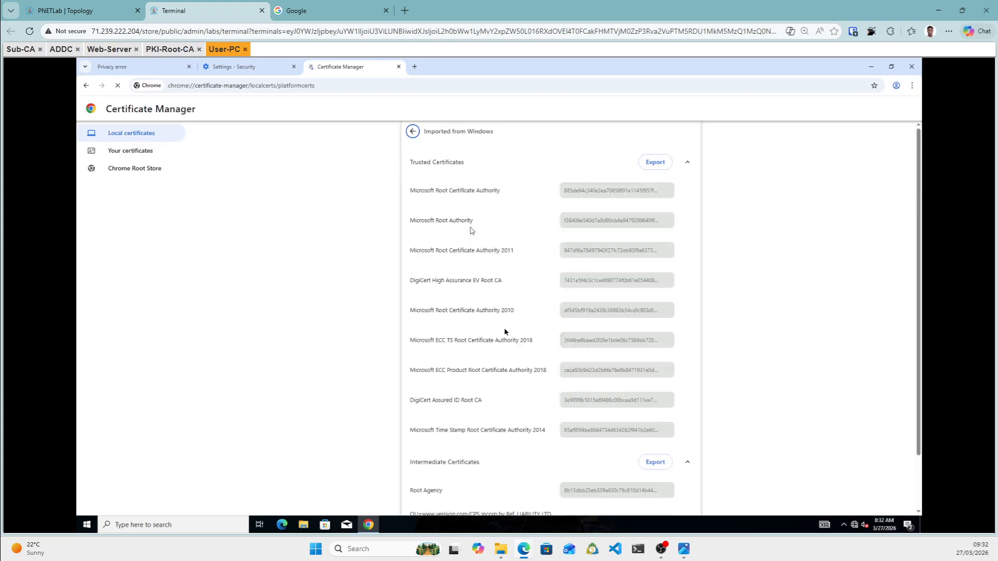
scroll(502, 331, down, 1)
scroll(502, 332, up, 1)
scroll(501, 336, down, 1)
scroll(502, 341, down, 1)
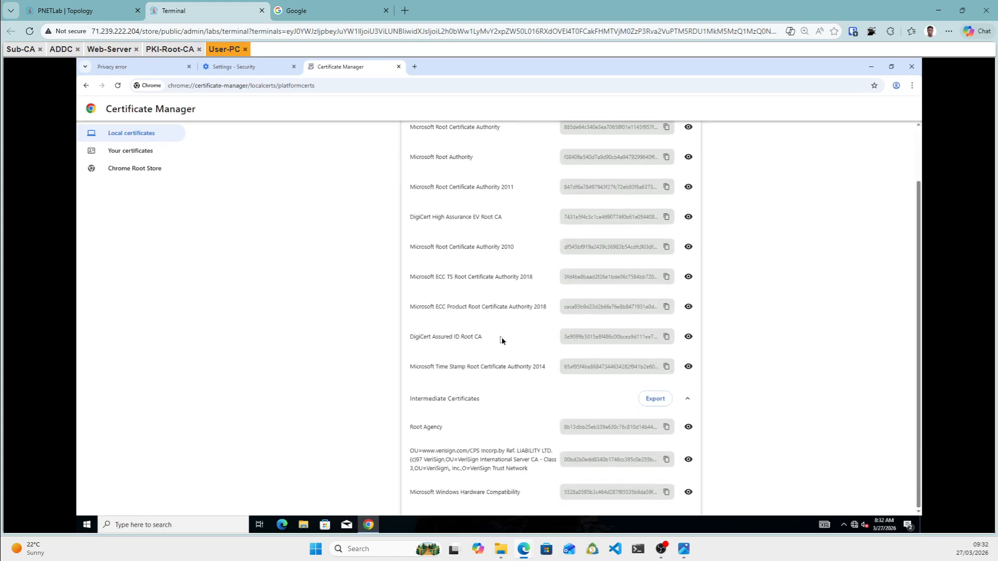
scroll(502, 341, up, 1)
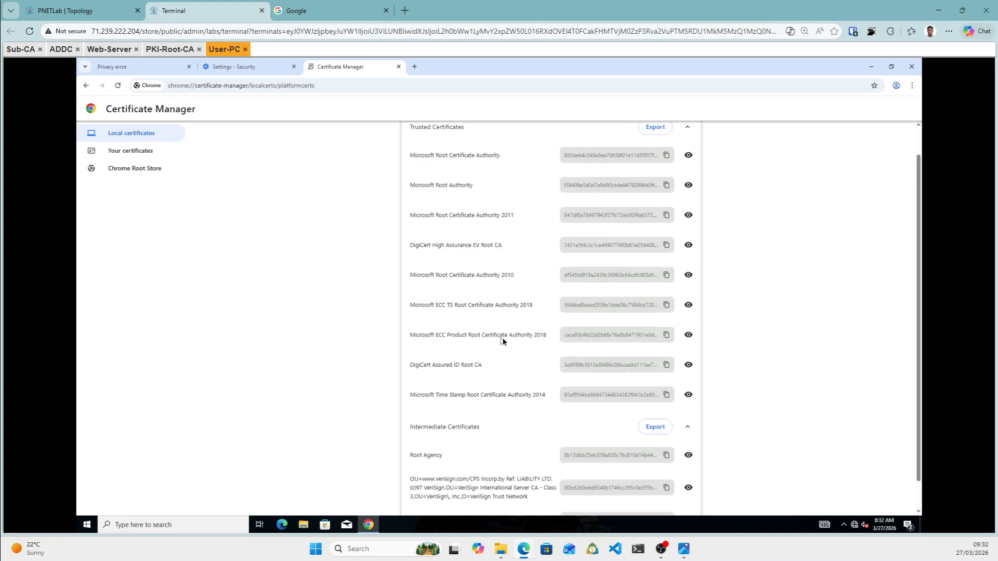
scroll(416, 136, down, 1)
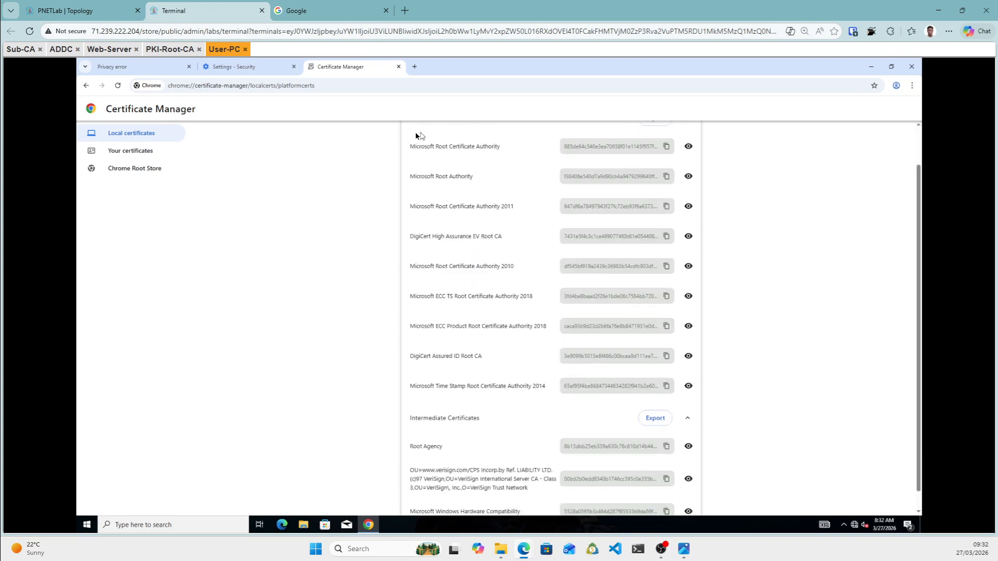
click(911, 68)
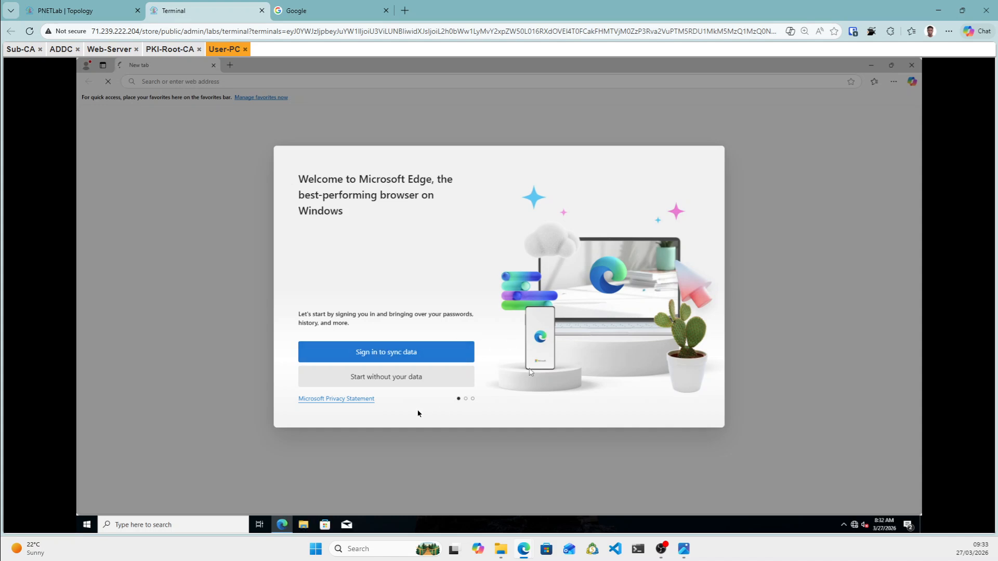
Finish Edge's first-run setup without your data, confirming the settings and starting to browse.
click(377, 383)
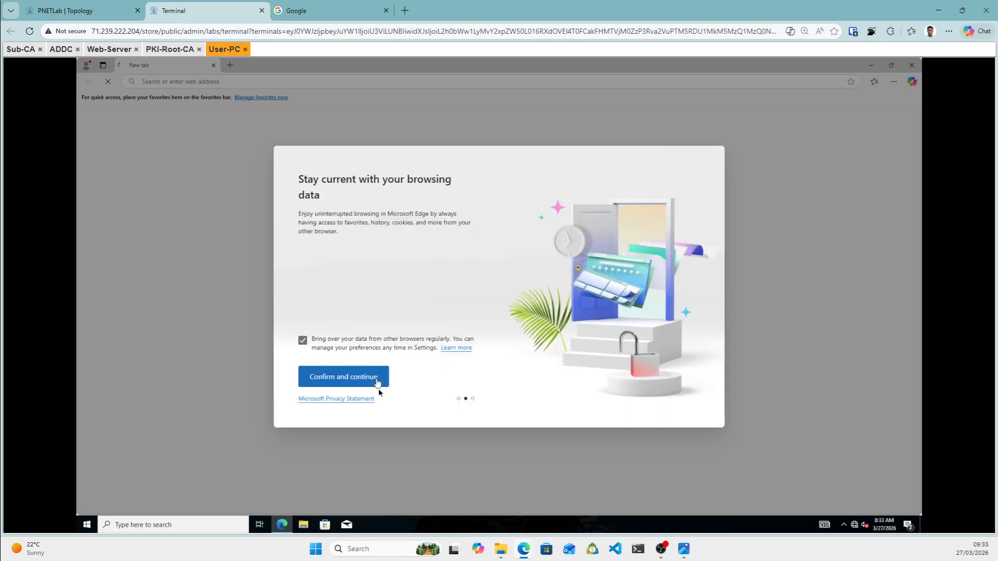
click(364, 383)
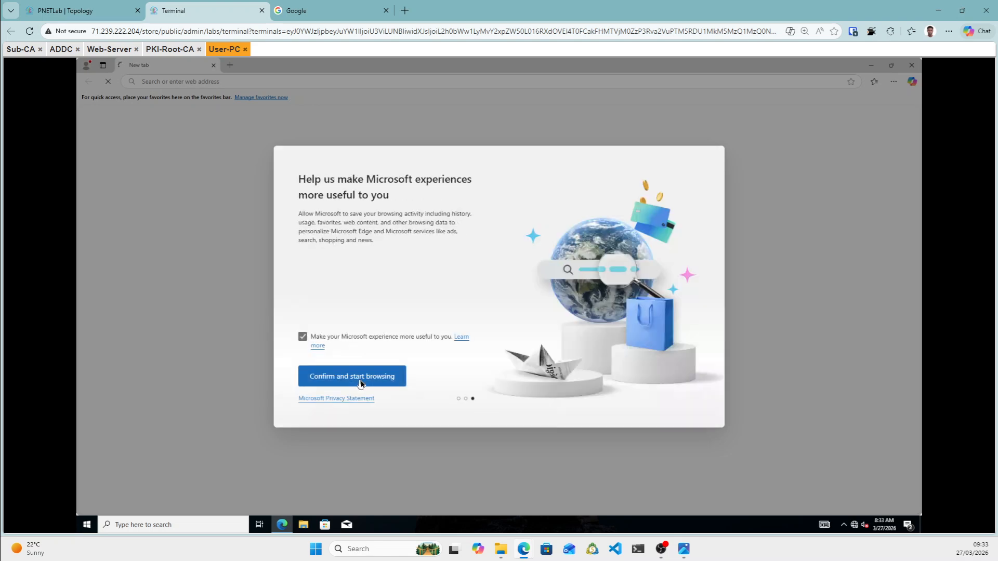
click(361, 382)
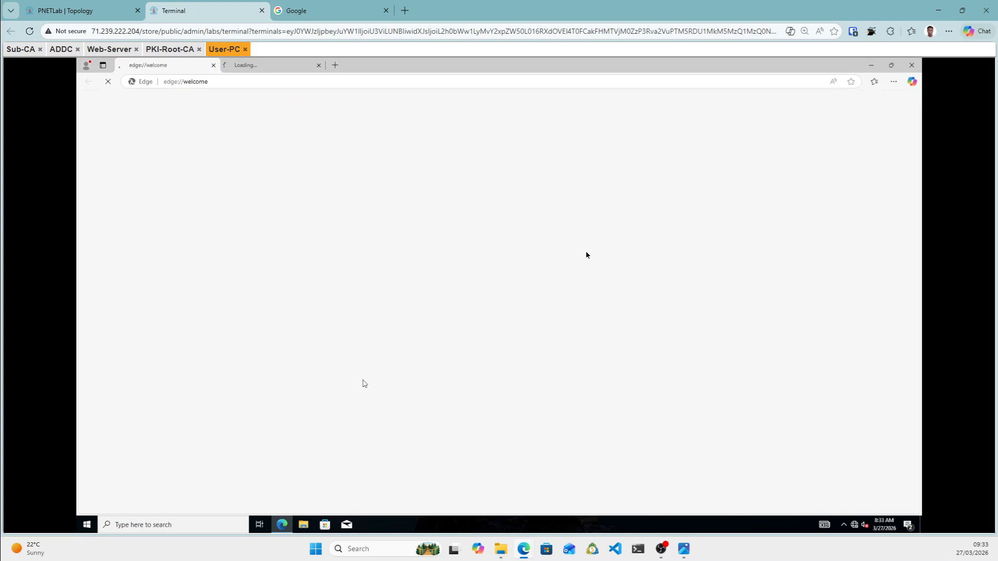
click(894, 82)
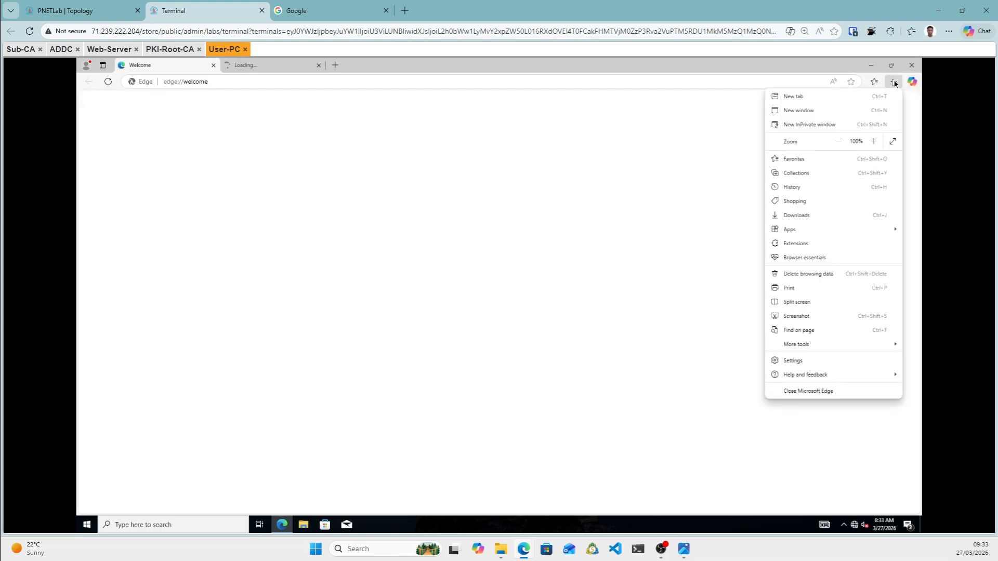
Search Edge settings for 'cert' and open Manage certificates.
click(788, 364)
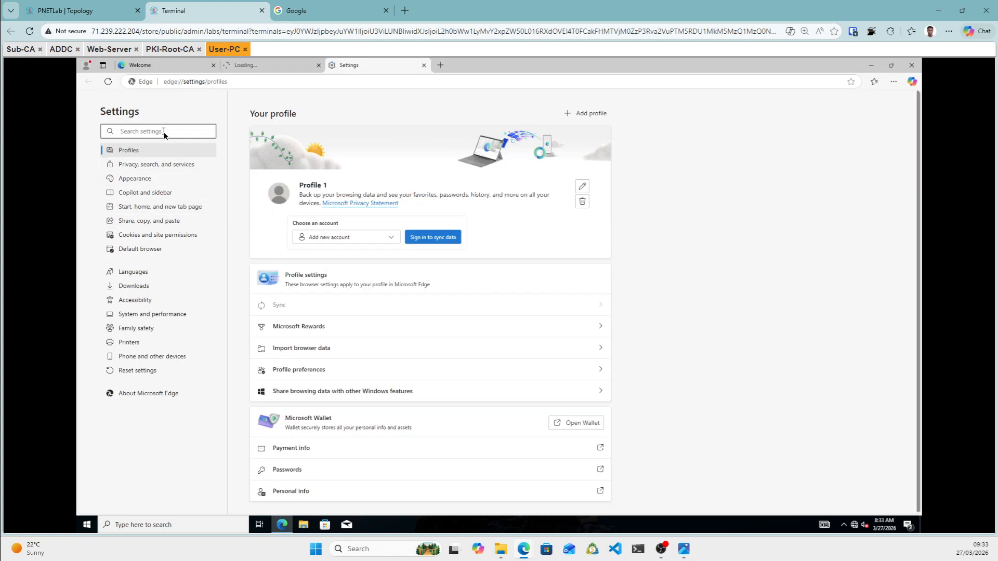
text(cert)
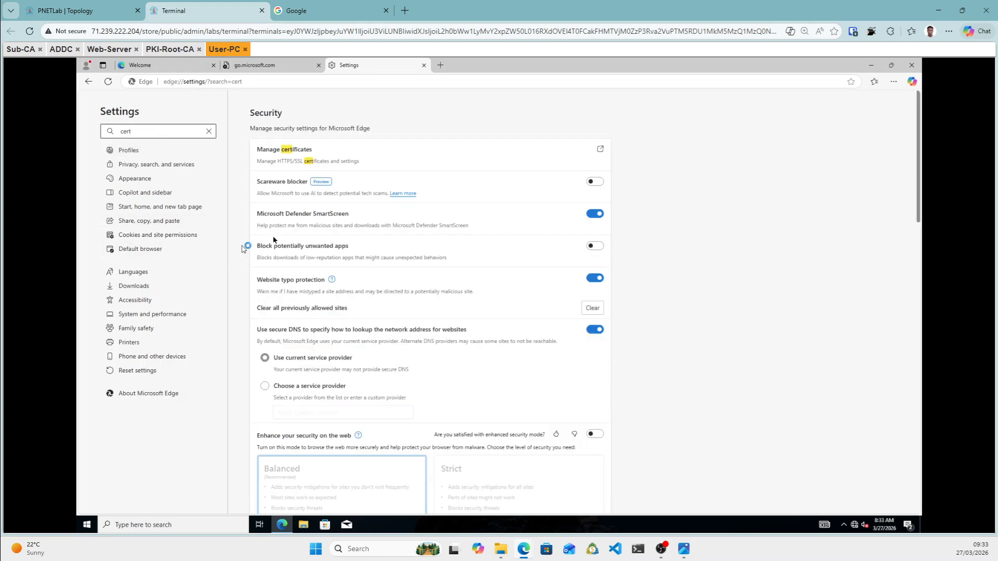
click(334, 155)
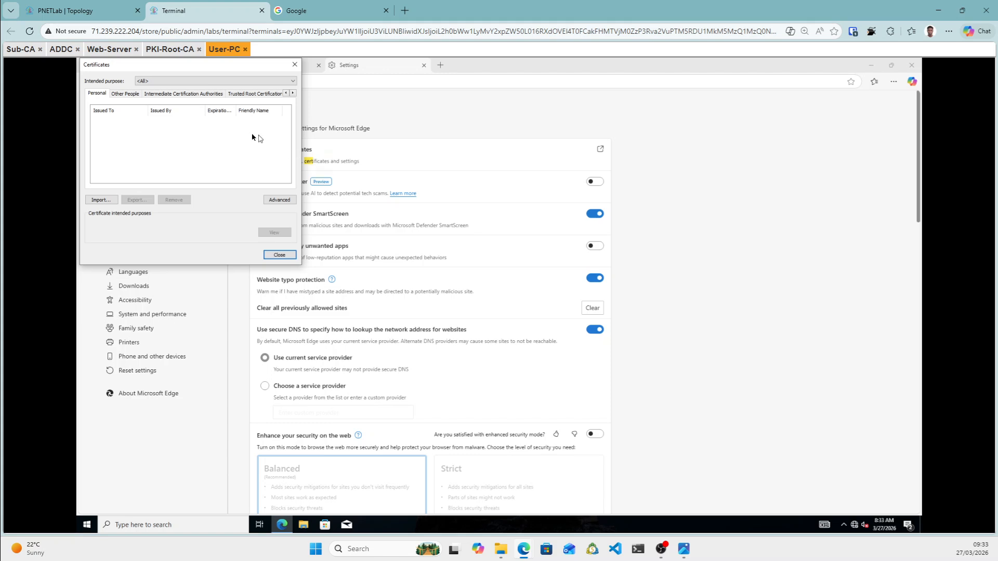
Verify PKI-ROOT-CA under Trusted Root and dobre-SUB-CA under Intermediate, then close the dialog.
click(251, 93)
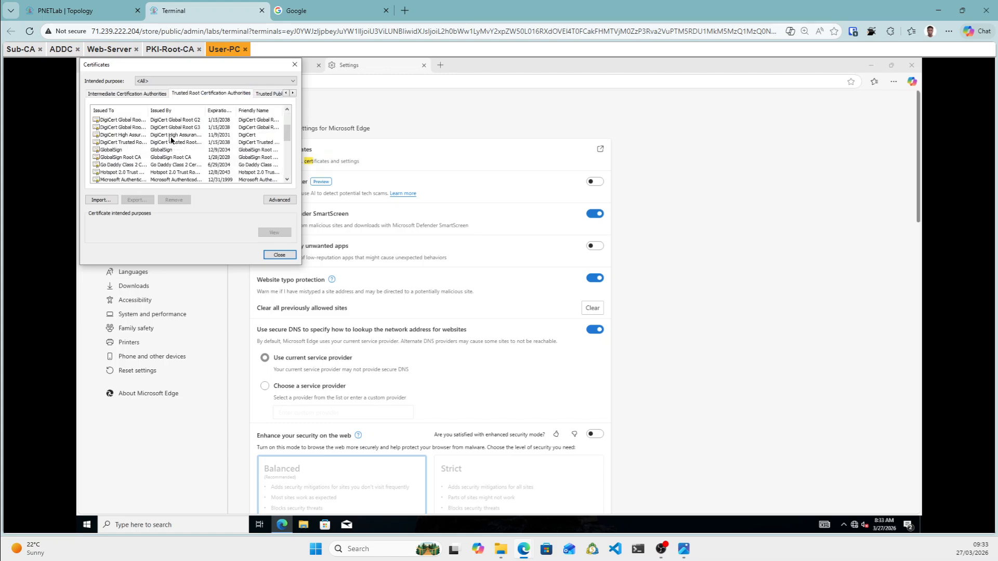
scroll(172, 138, down, 5)
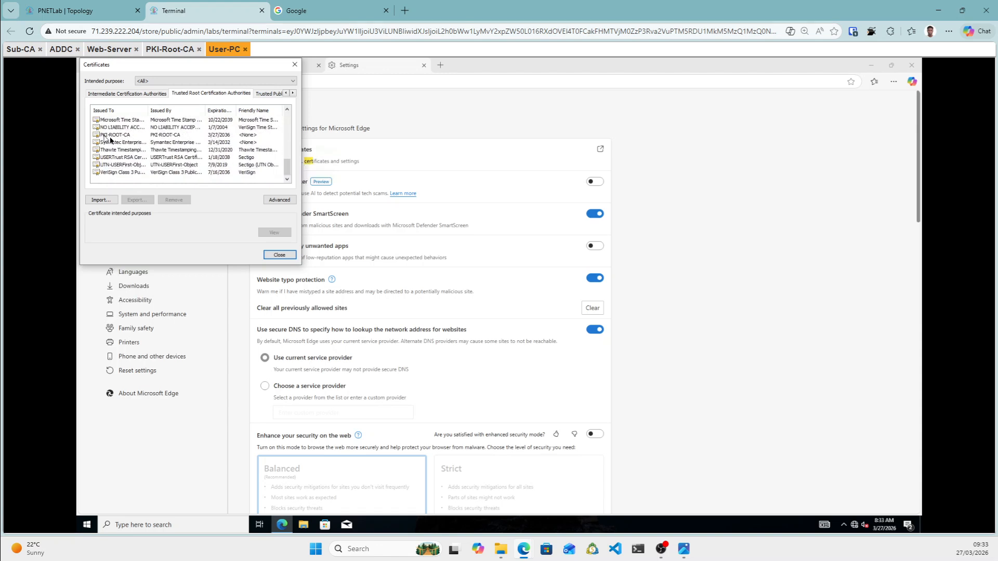
click(125, 138)
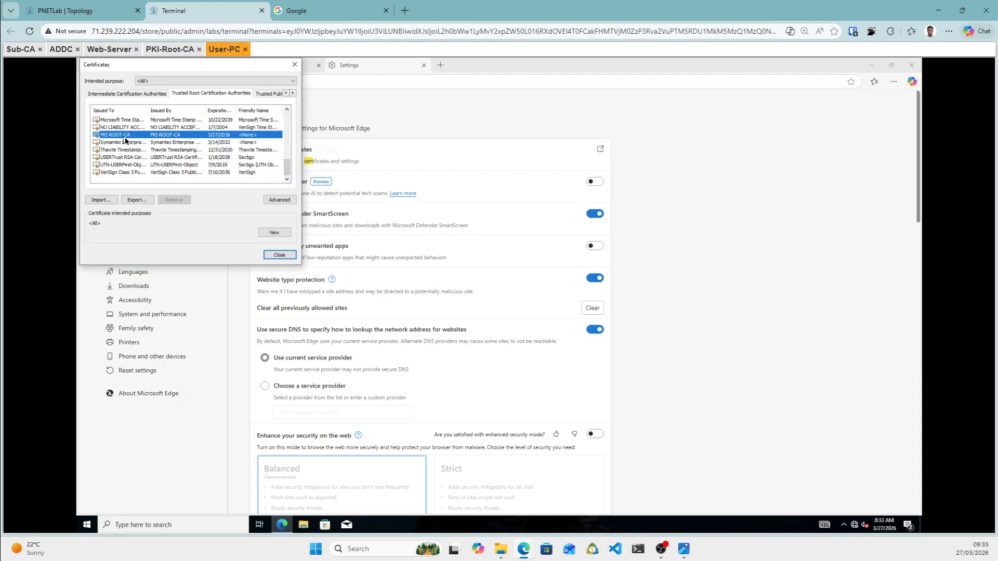
click(143, 93)
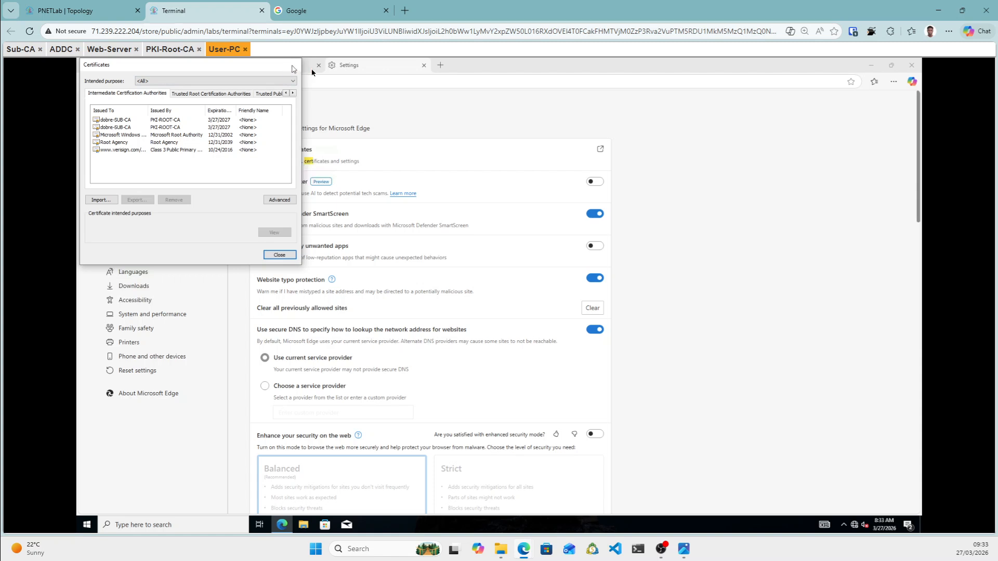
click(293, 68)
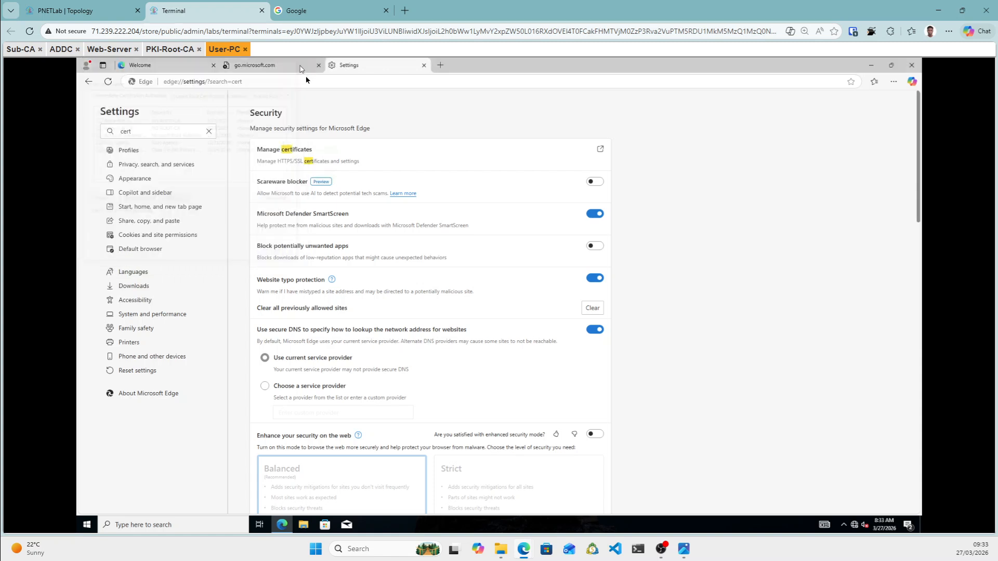
click(364, 84)
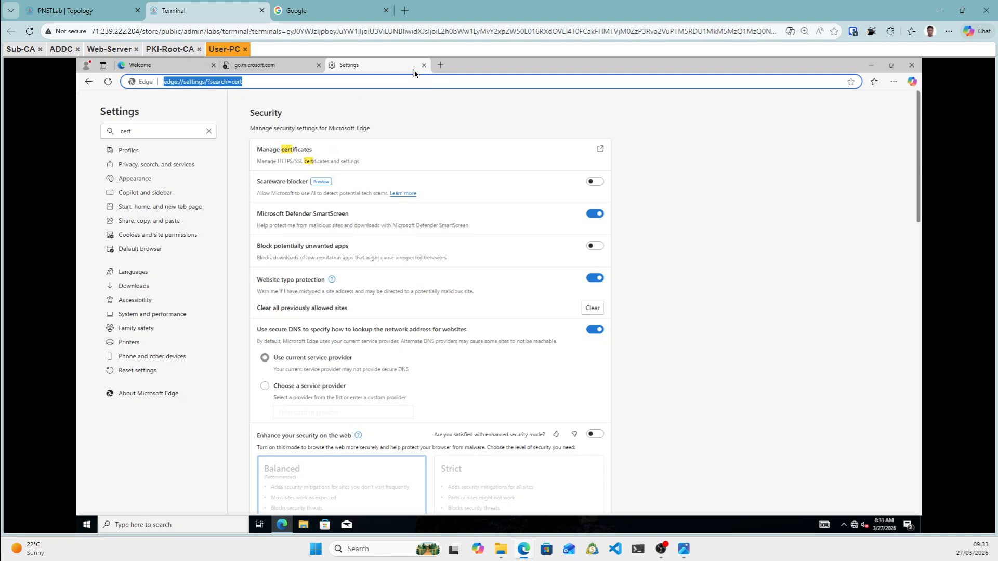
text(https:)
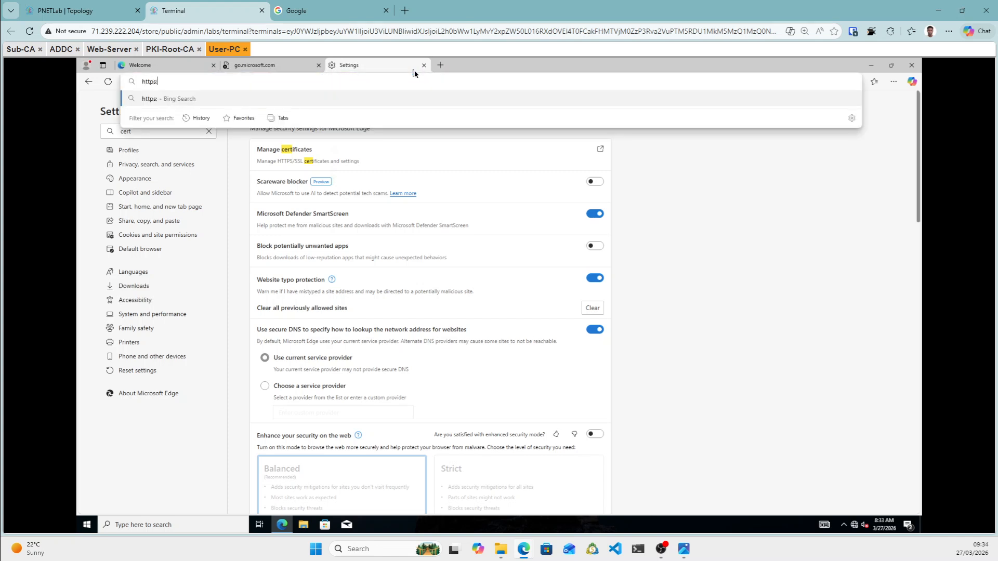
text(//we)
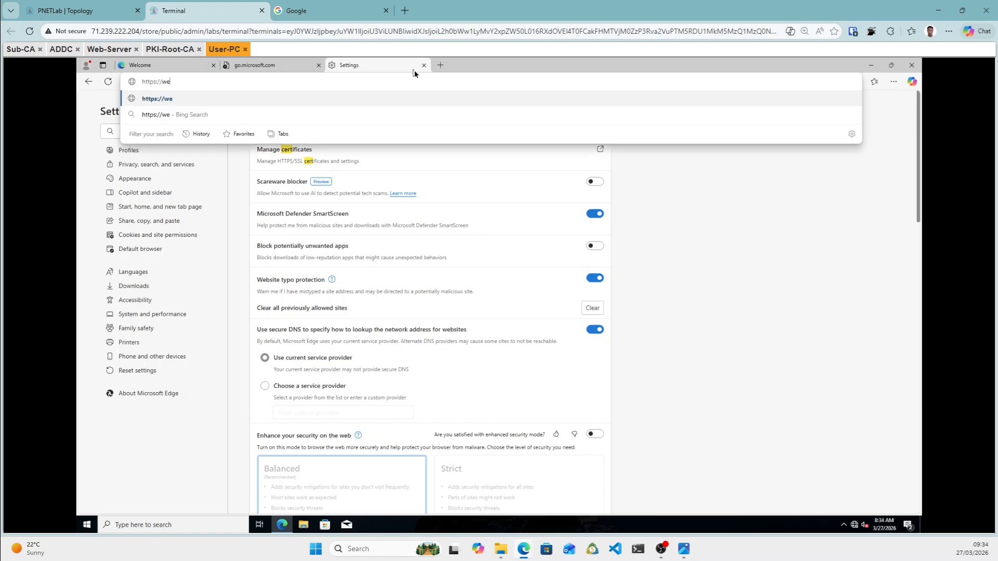
text(b.dobre.local)
key(Return)
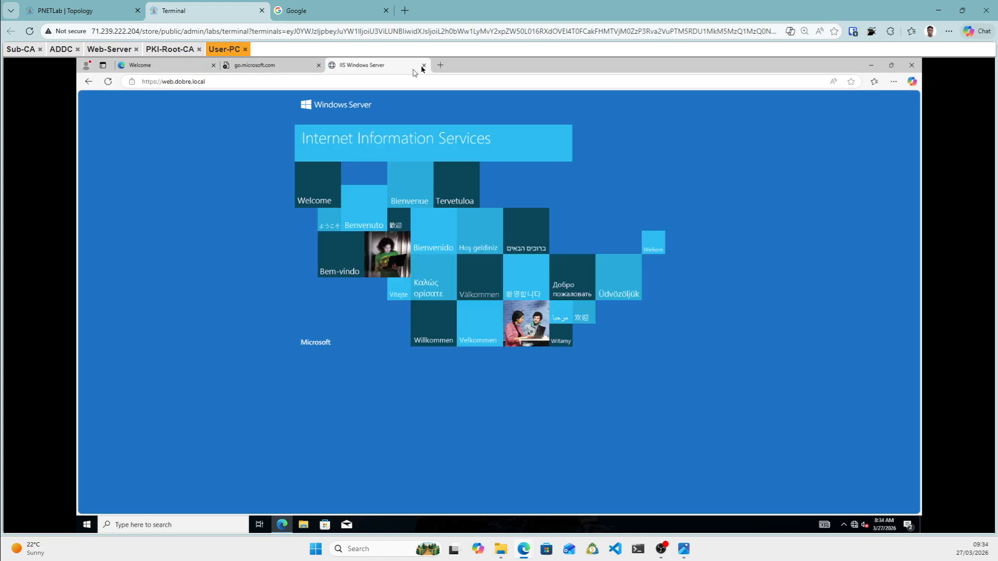
Open web.dobre.local's certificate from Edge's secure-connection panel.
click(132, 83)
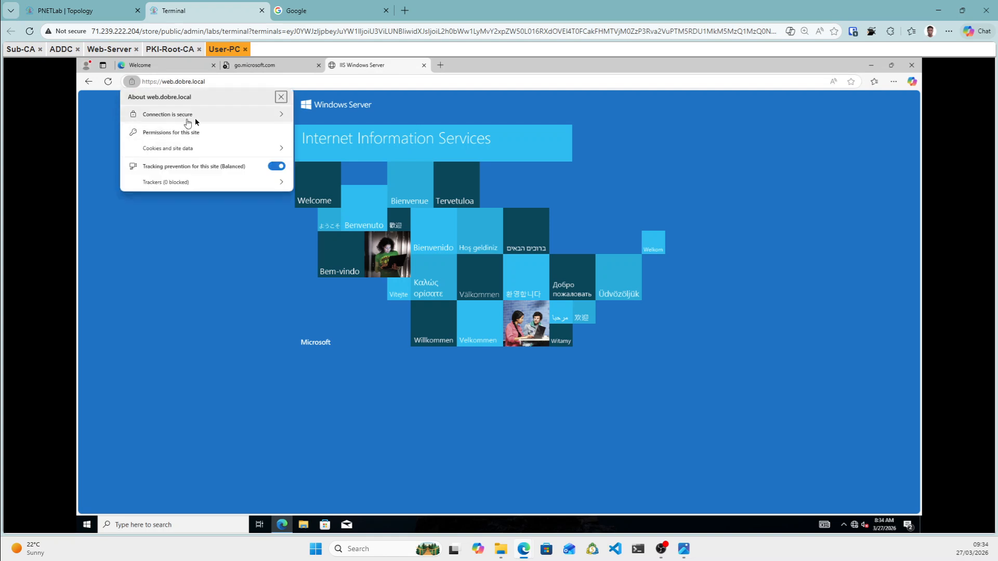
click(205, 118)
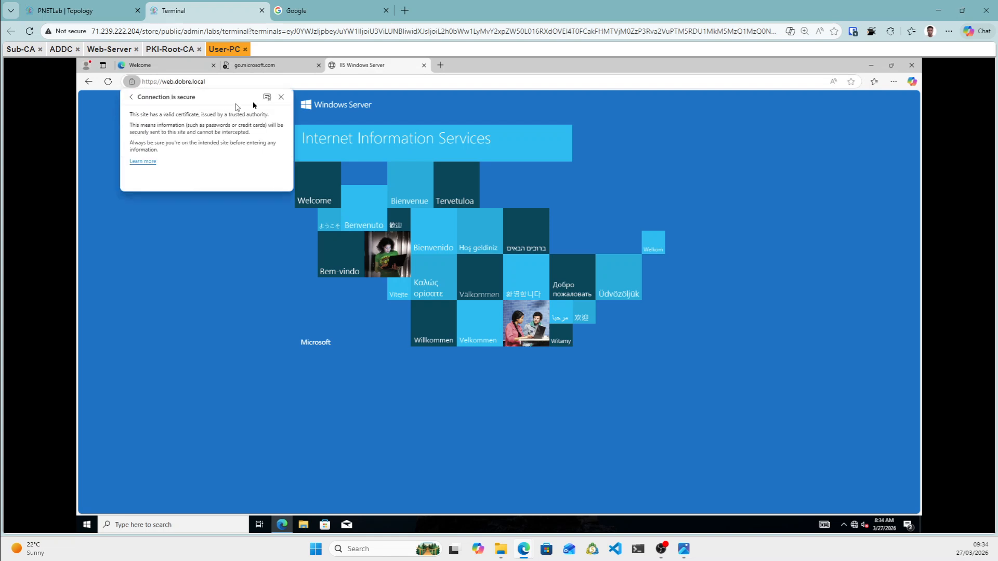
click(267, 97)
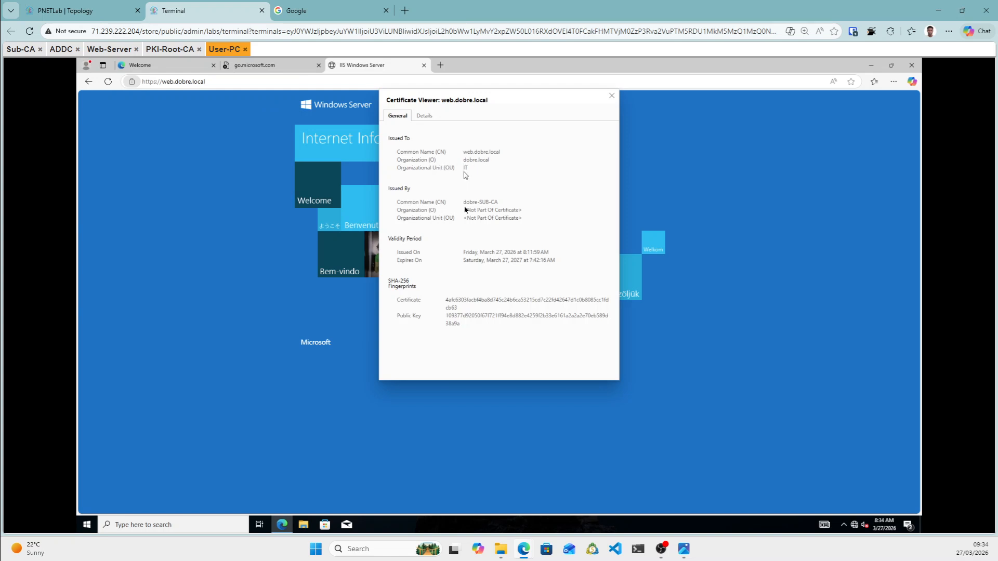
Check the chain and both DNS Subject Alternative Names in Details, then minimize Edge.
click(429, 118)
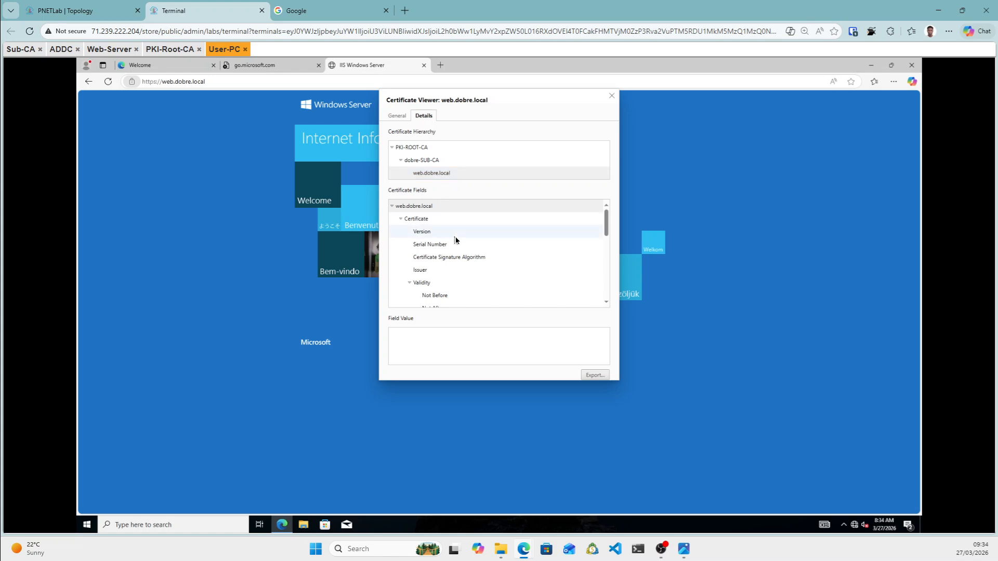
scroll(456, 239, down, 6)
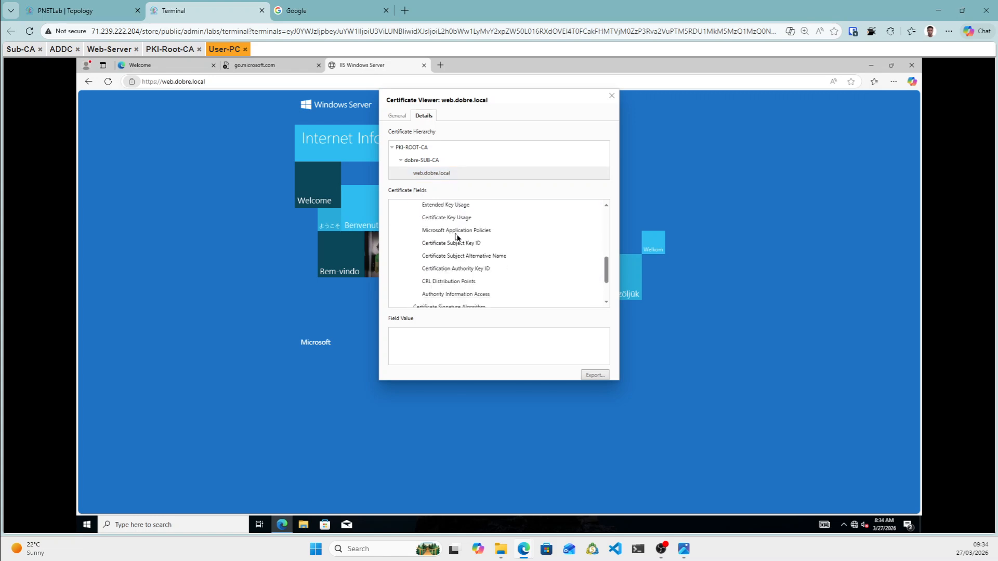
click(454, 231)
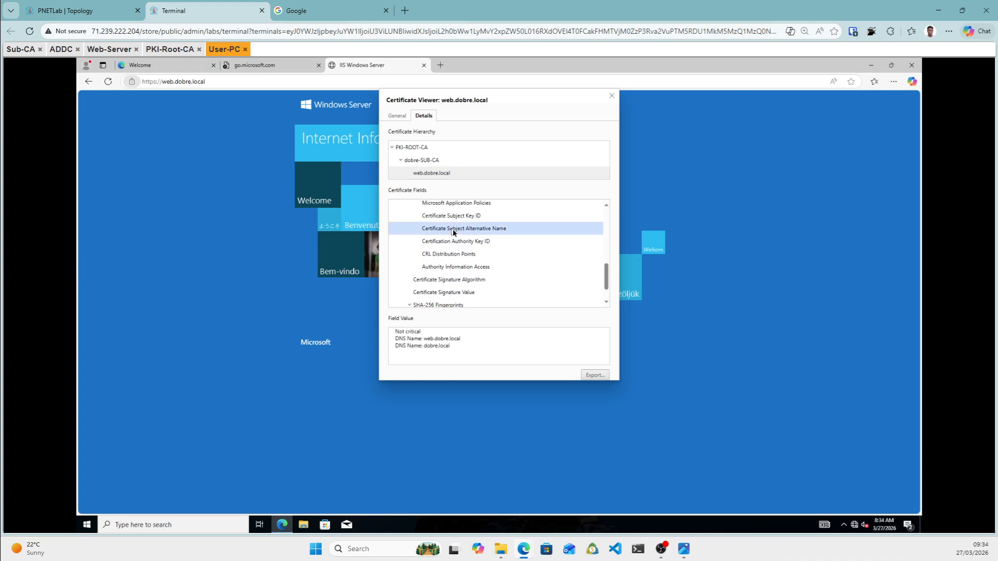
click(412, 331)
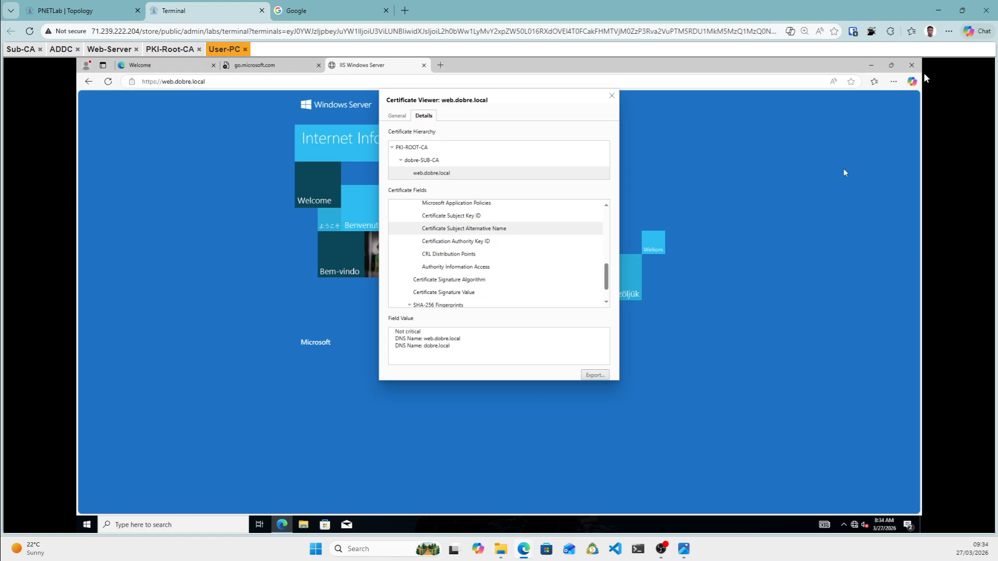
click(868, 67)
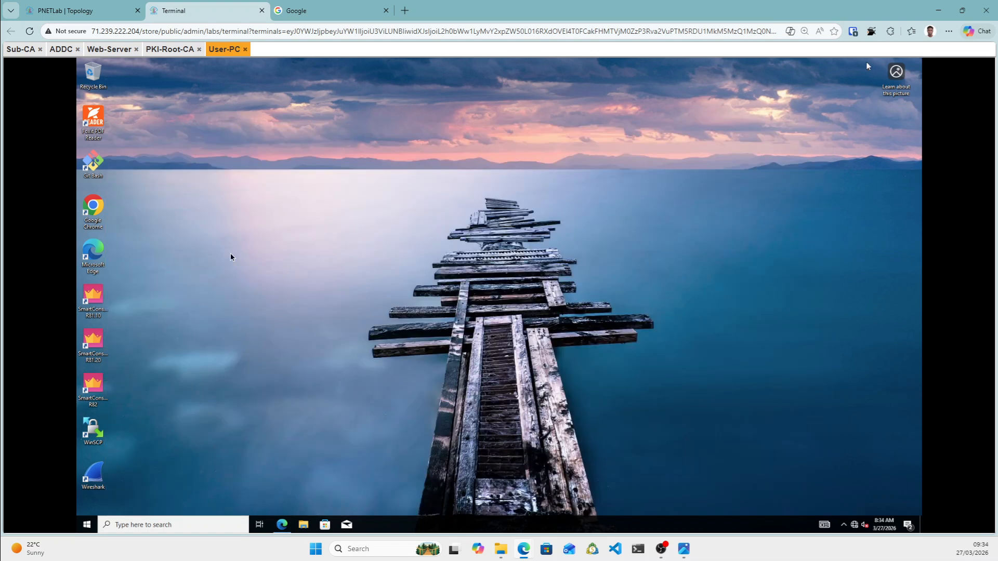
Launch Google Chrome on User-PC and open its Settings.
double_click(92, 205)
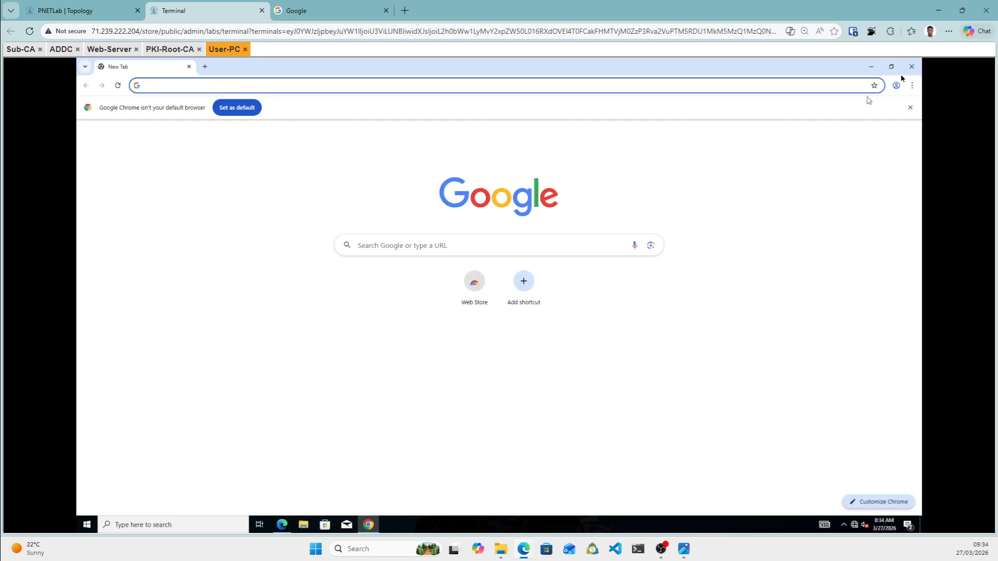
click(912, 86)
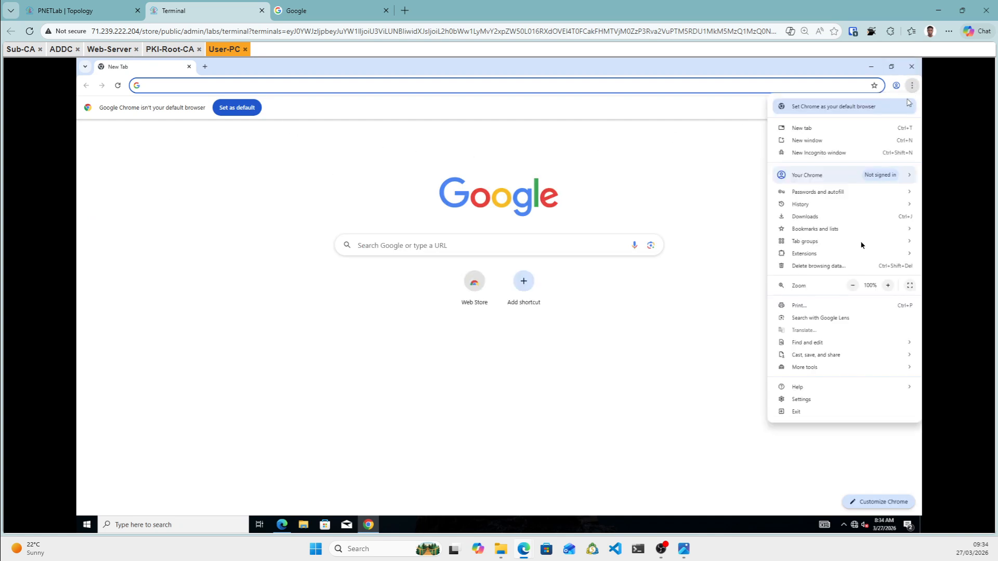
click(800, 399)
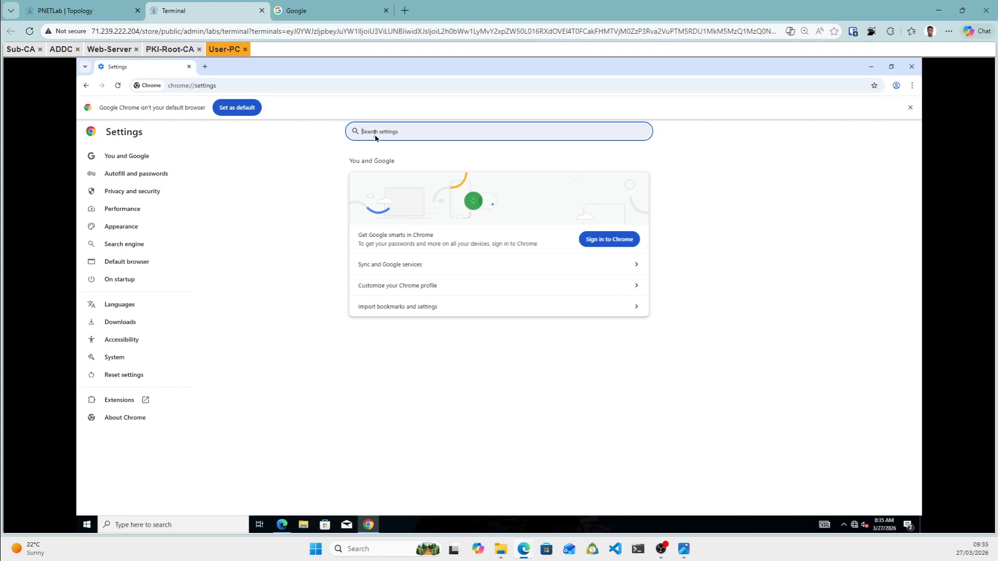
Search settings for 'cert' and open Manage certificates from the Security page.
text(cert)
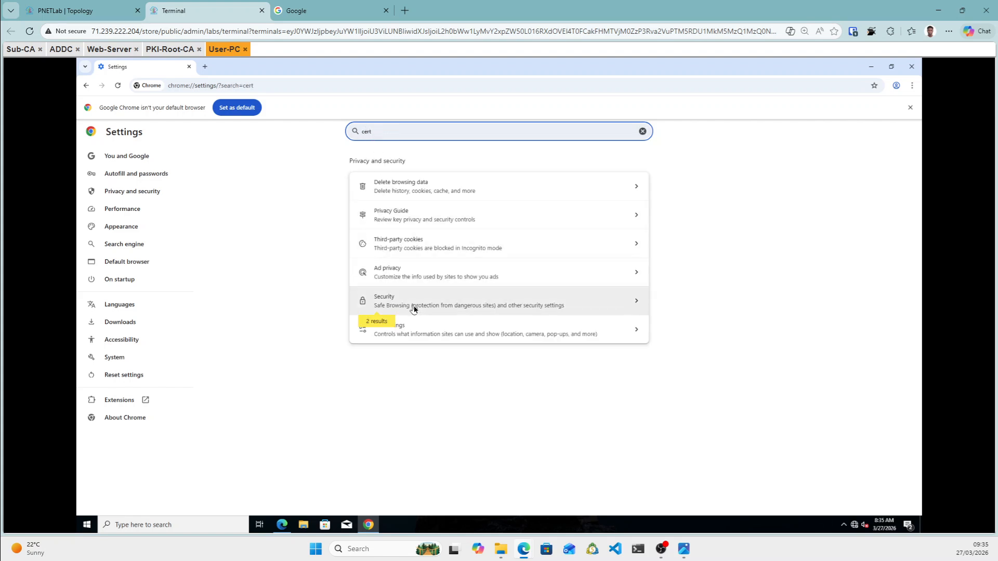
click(414, 309)
scroll(431, 304, down, 1)
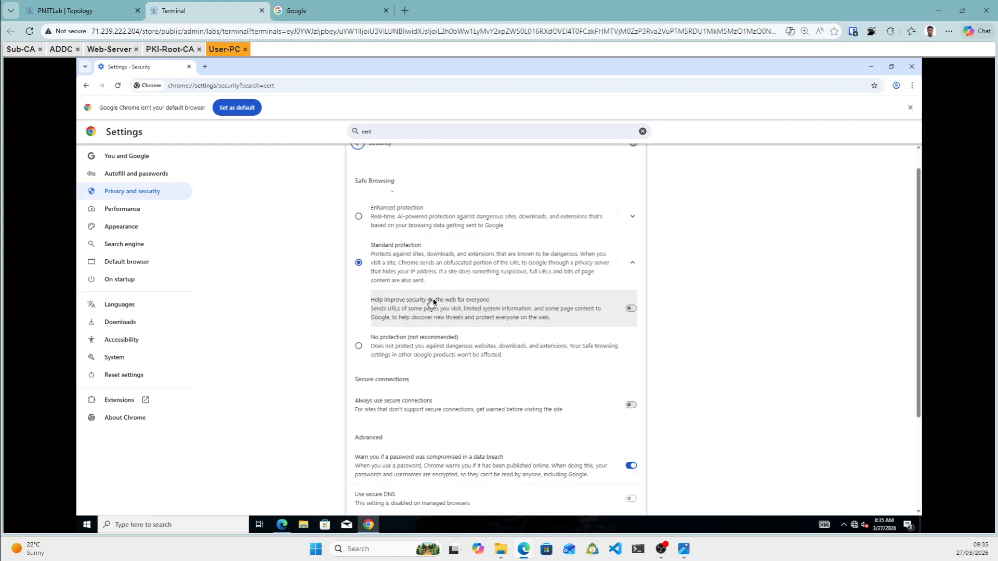
scroll(433, 302, down, 3)
click(414, 446)
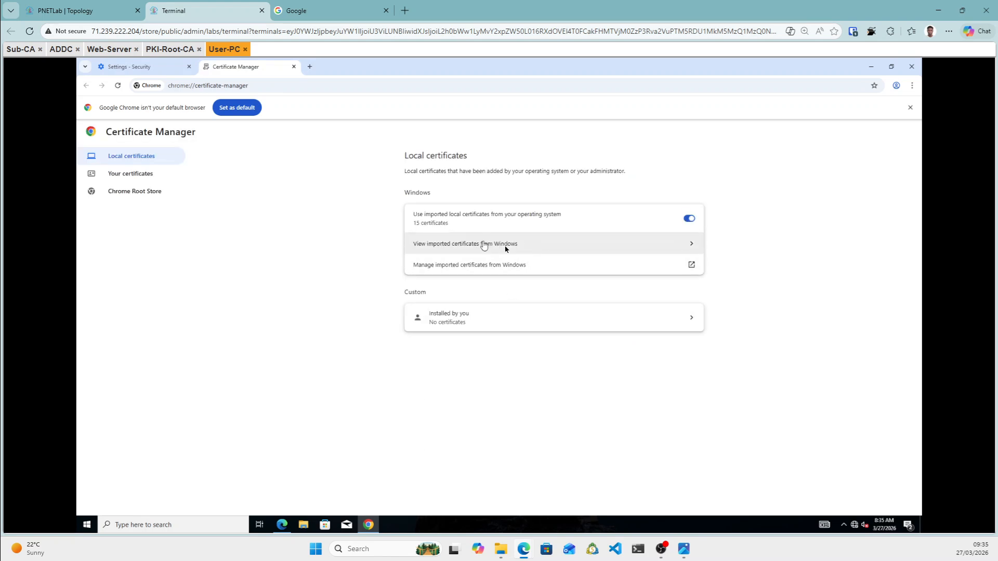
Confirm the Windows-imported list shows PKI-ROOT-CA trusted and dobre-SUB-CA intermediate, then open a new tab.
click(530, 251)
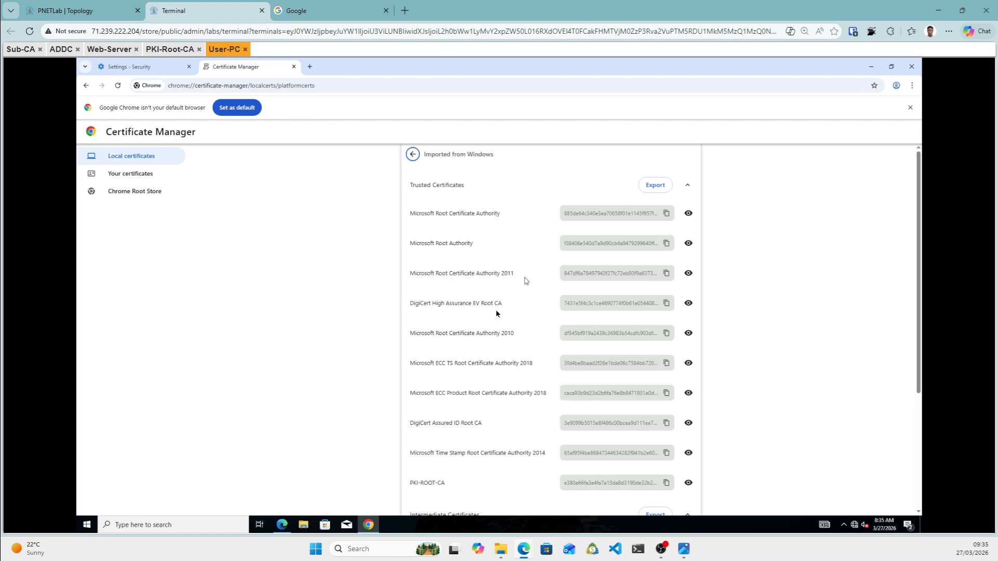
scroll(496, 313, down, 3)
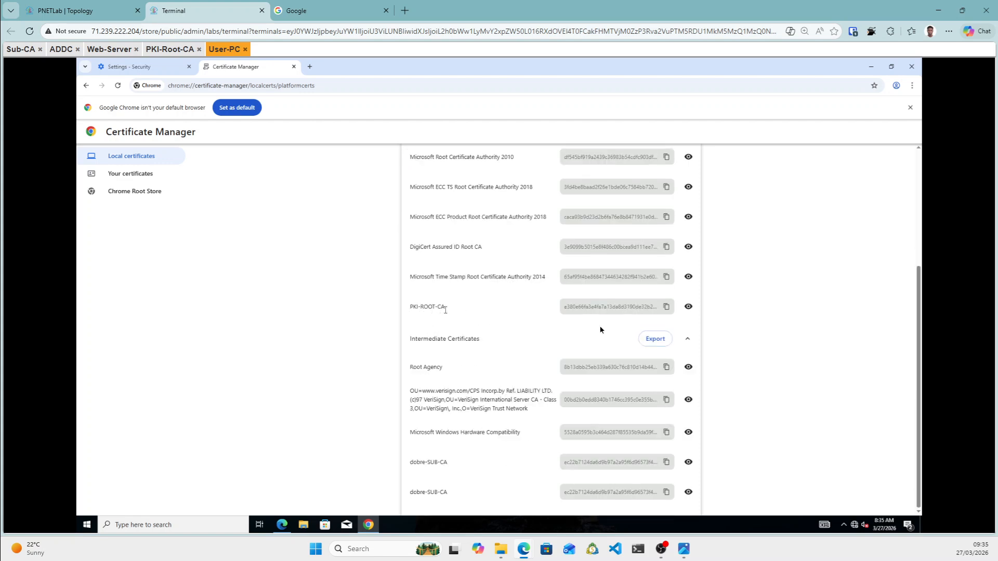
click(310, 67)
click(292, 86)
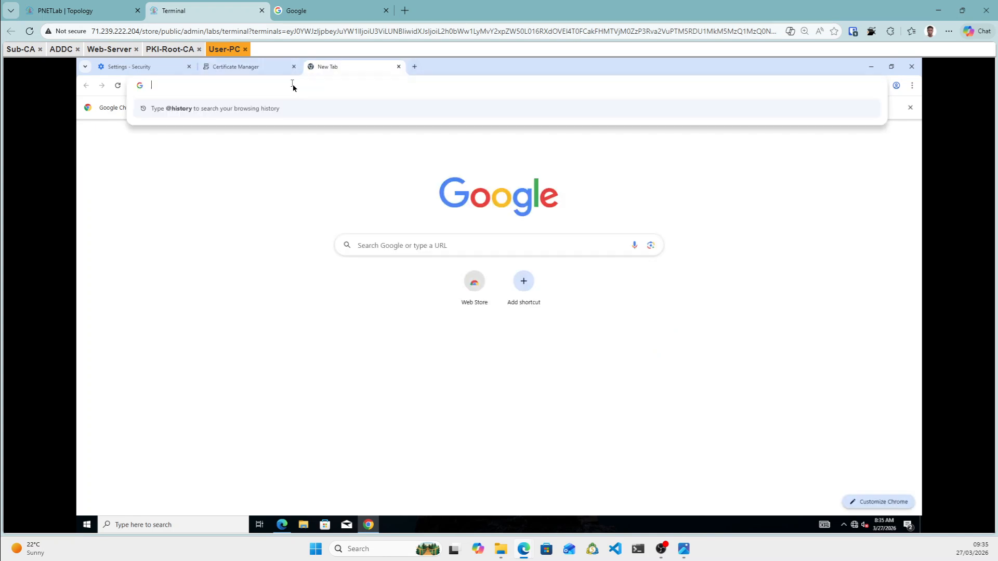
text(https:)
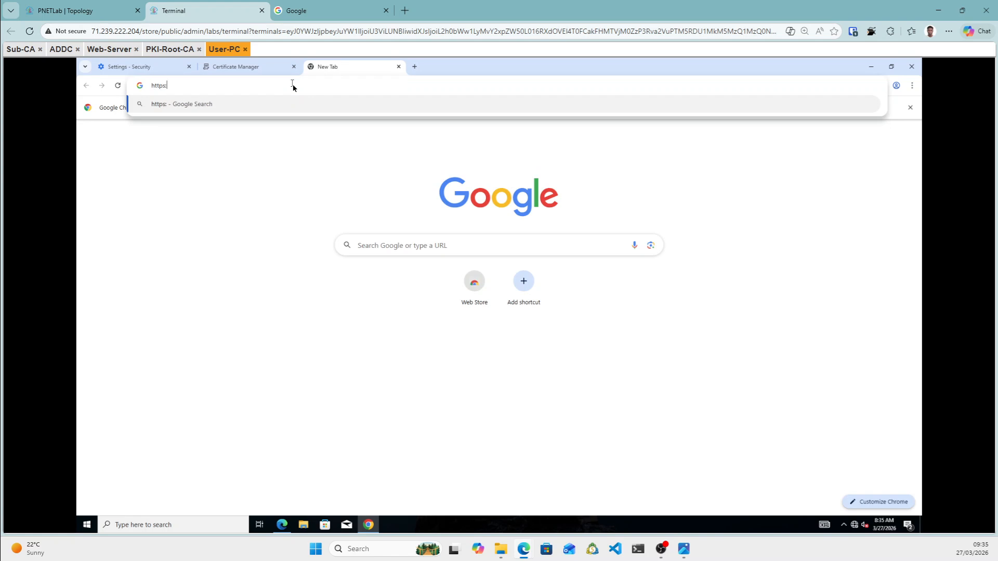
text(//web.dobre.local)
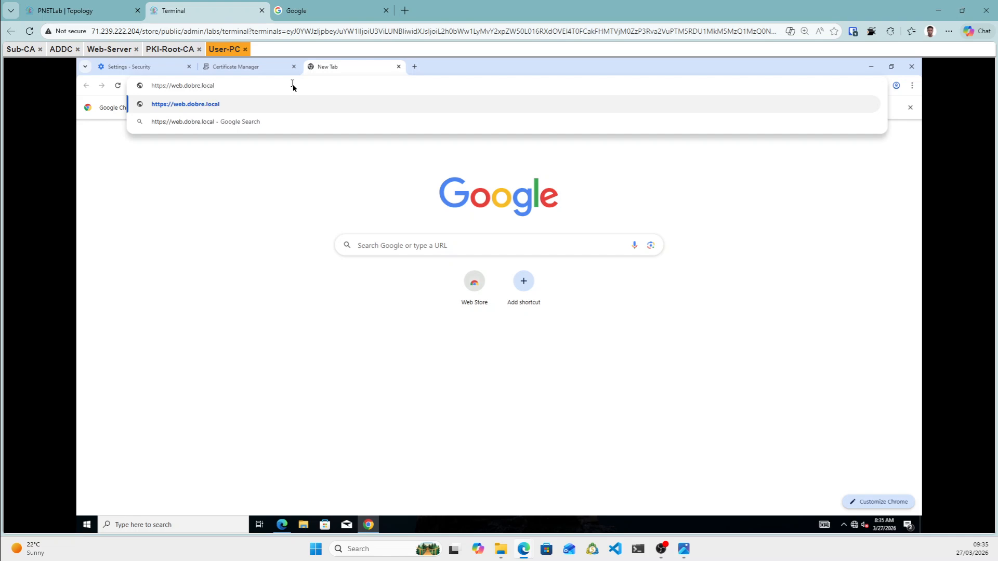
key(Return)
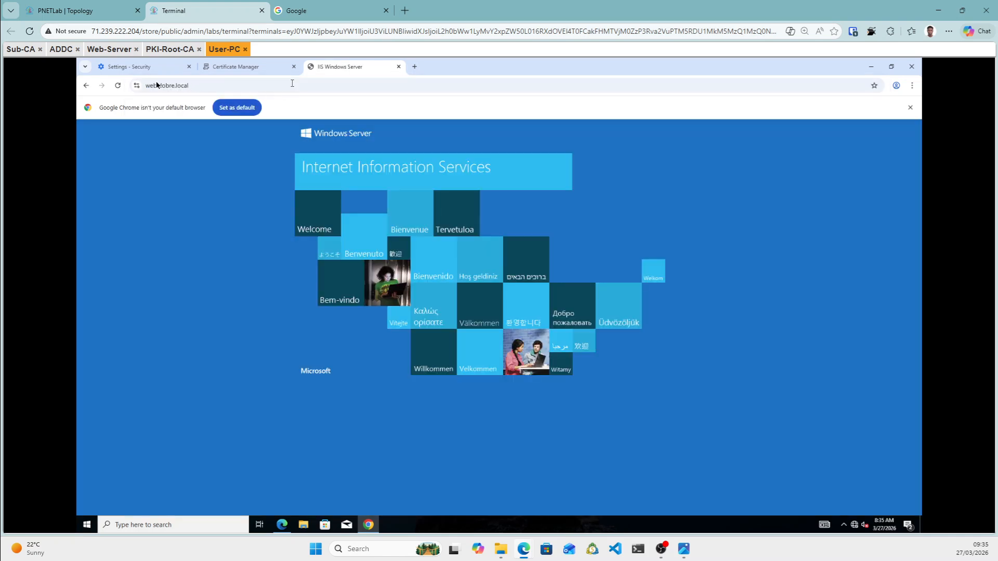
Confirm the site certificate is valid, chained via dobre-SUB-CA to PKI-ROOT-CA, then close the viewer.
click(136, 85)
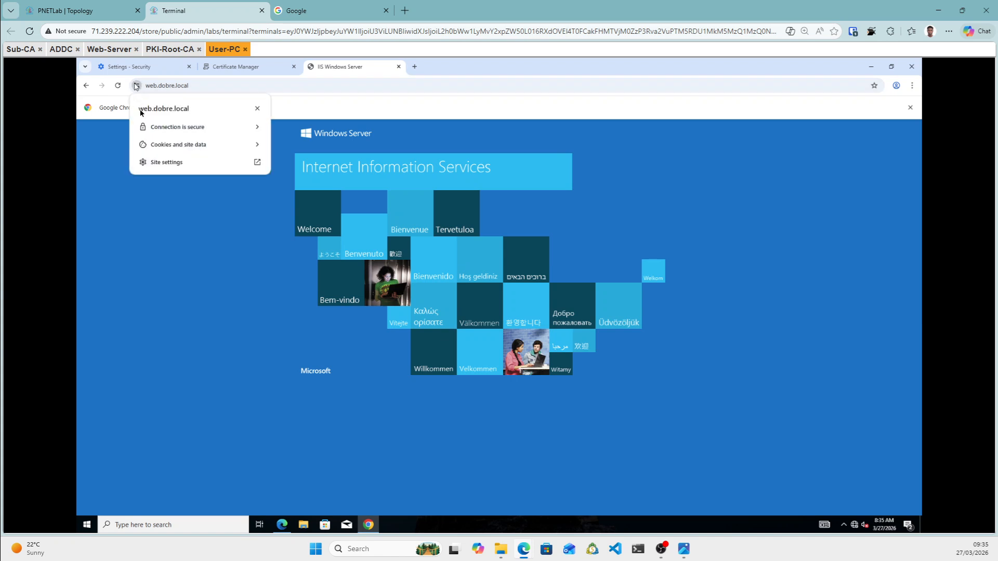
click(226, 129)
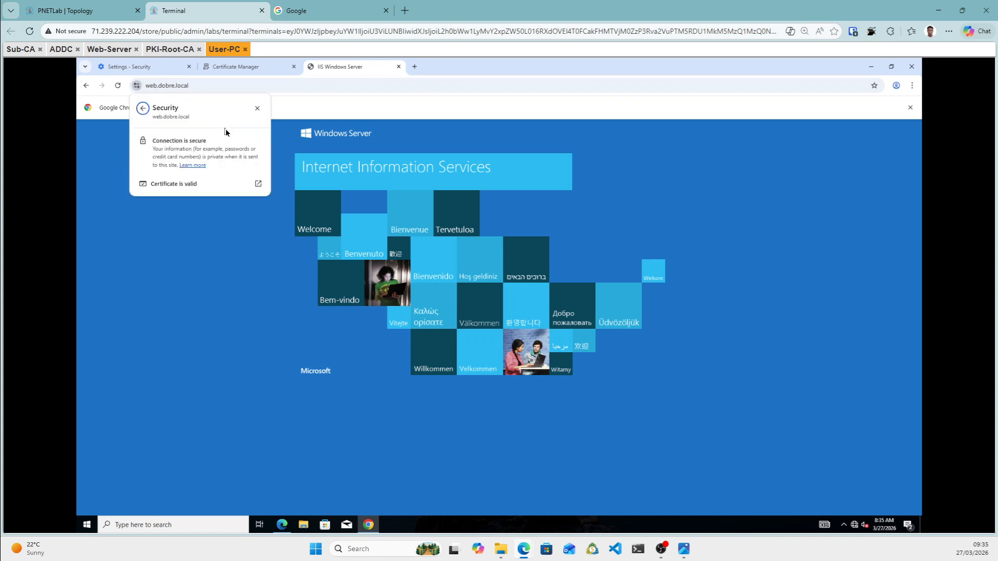
click(191, 185)
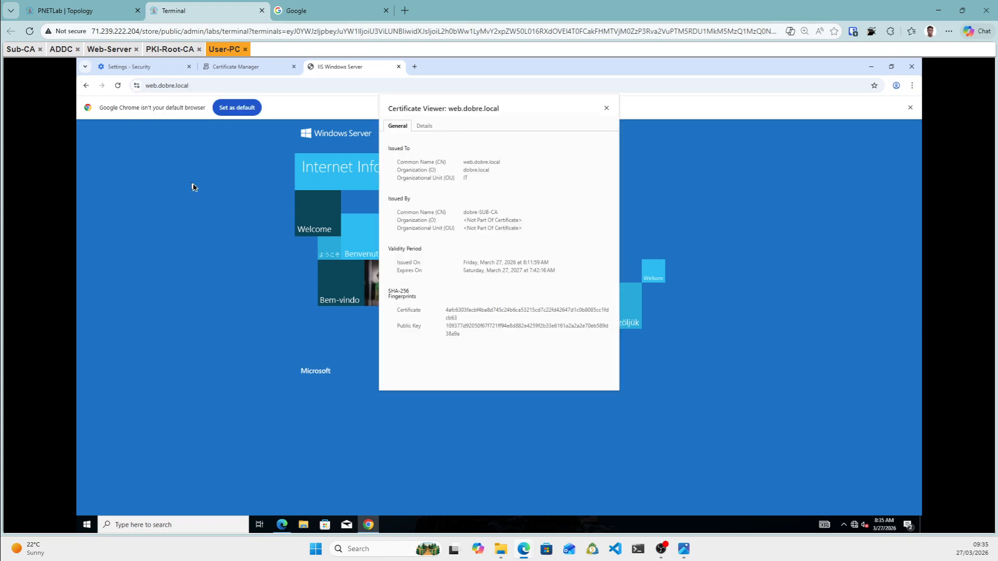
click(425, 126)
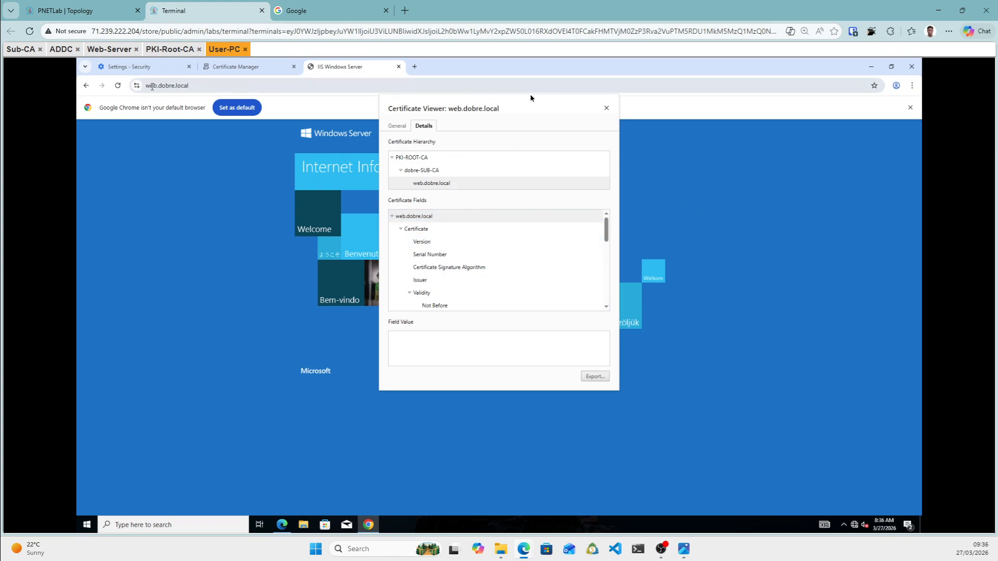
click(607, 109)
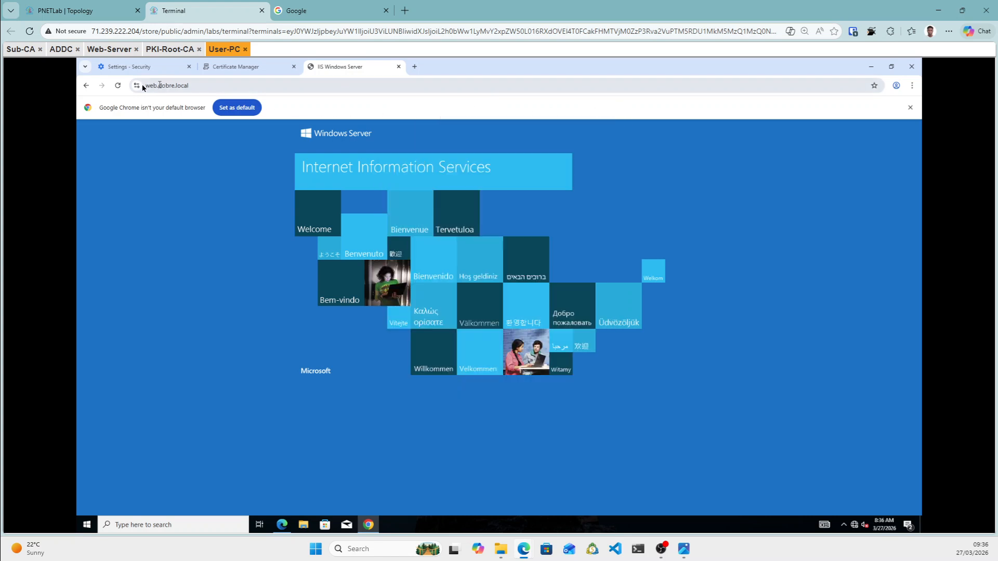